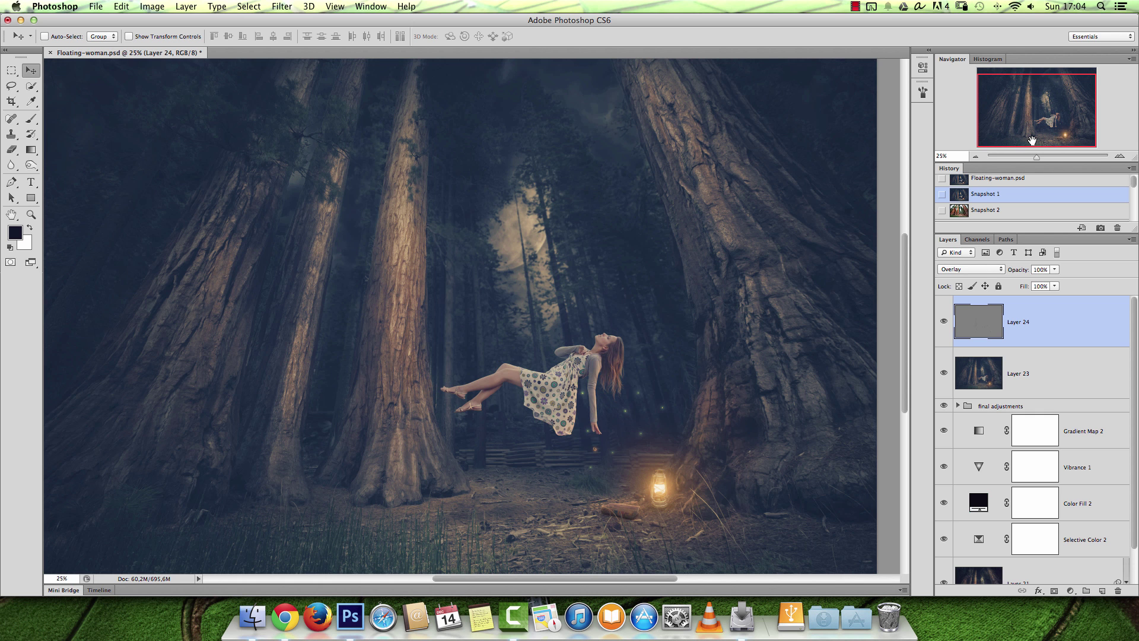
Compare the original forest photo with the finished floating-woman composite using the two history snapshots.
click(994, 210)
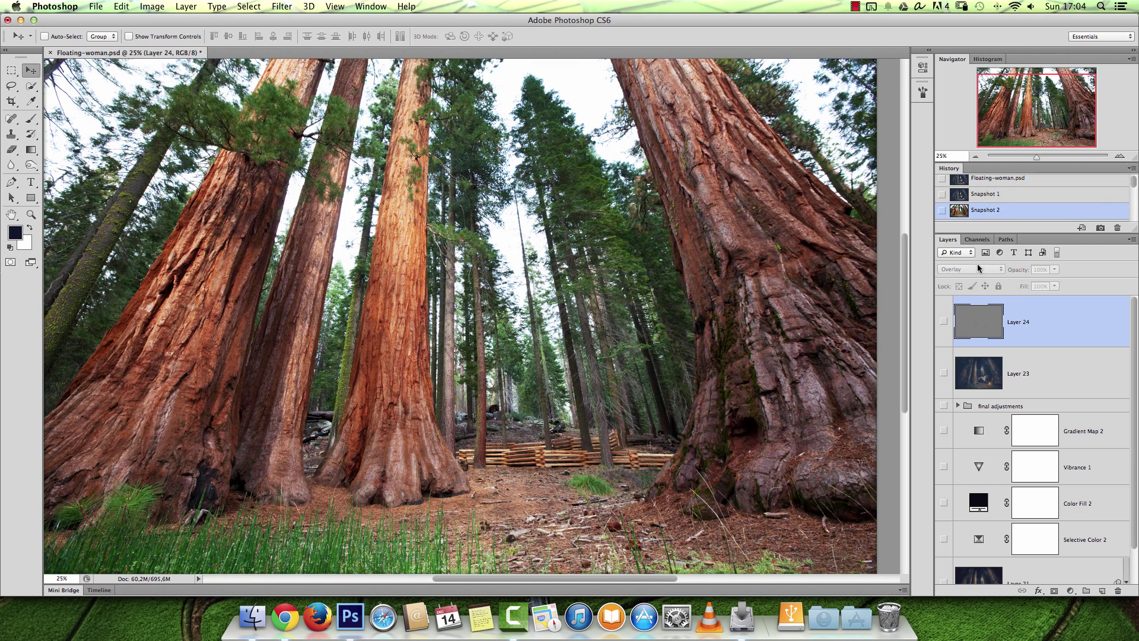
click(998, 196)
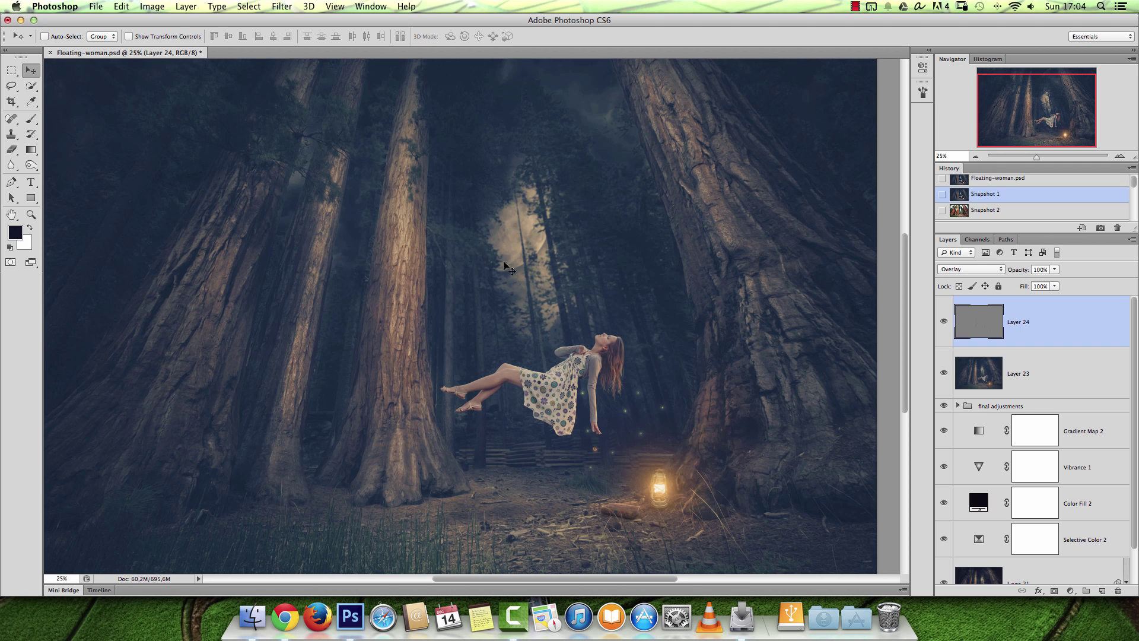
click(942, 322)
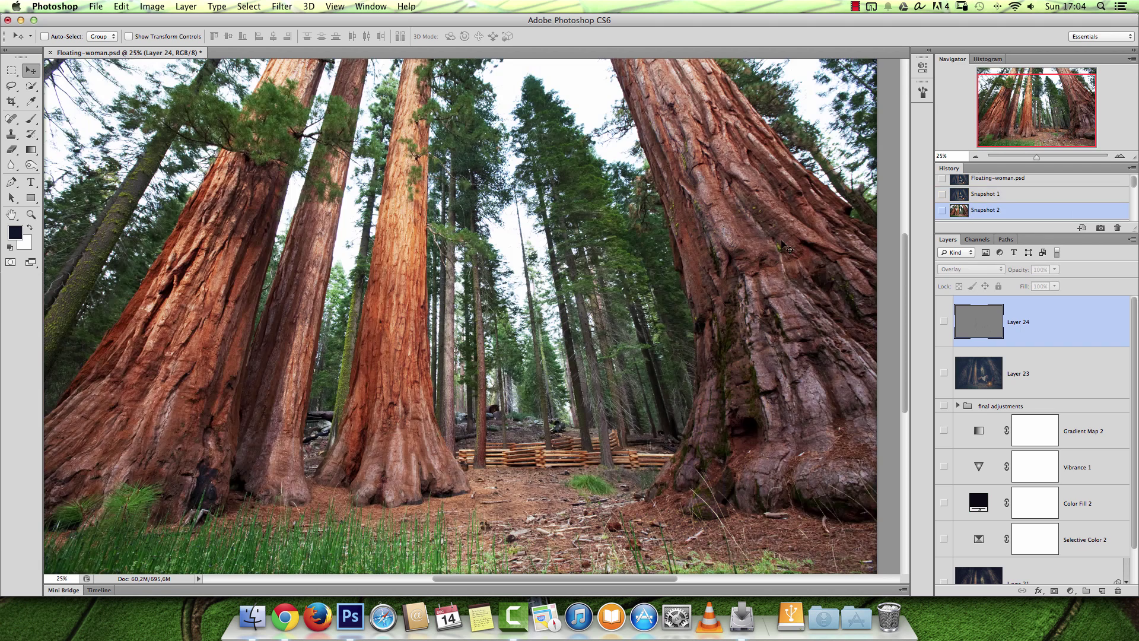
click(976, 214)
click(976, 199)
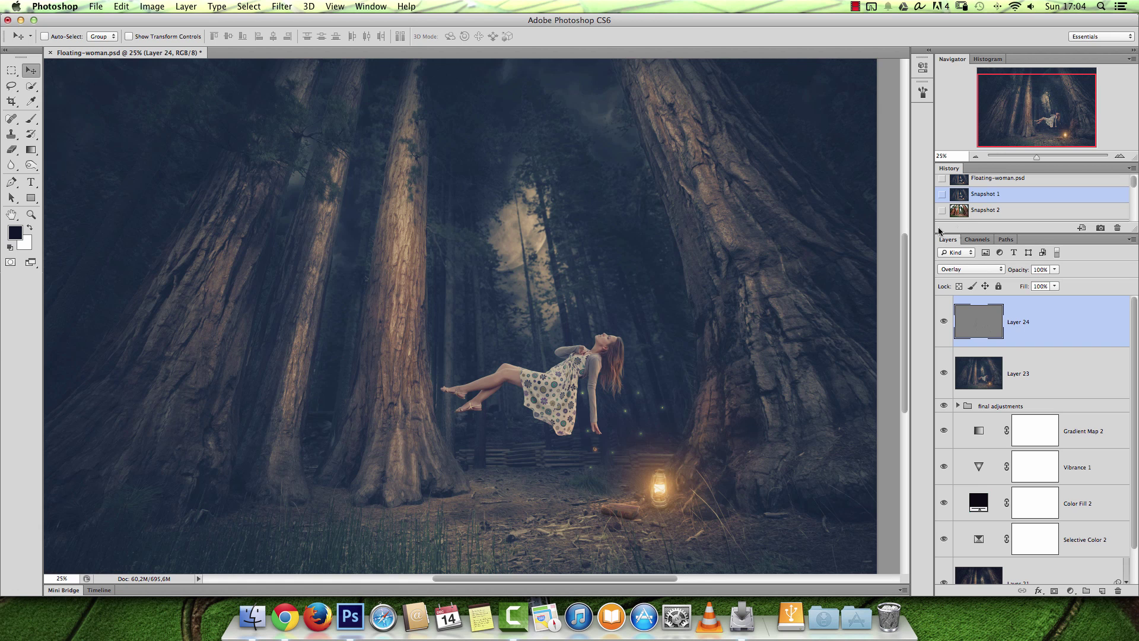
Examine the composite up close, from the tree trunks and moon to the woman, fireflies, lamp and book.
click(1118, 159)
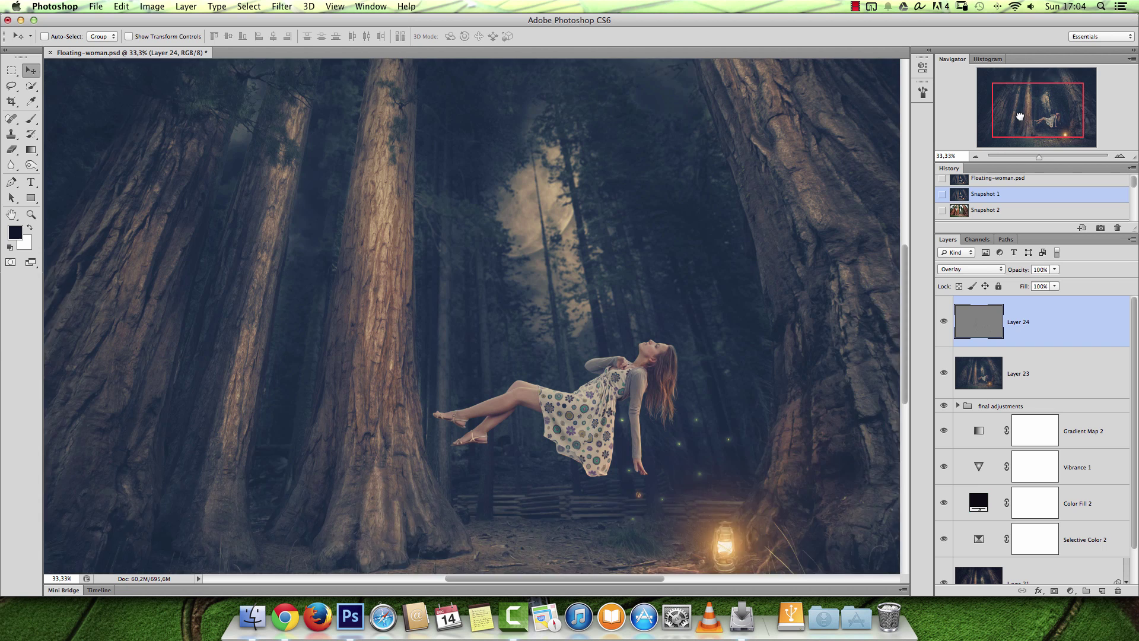
drag(1018, 115, 1022, 110)
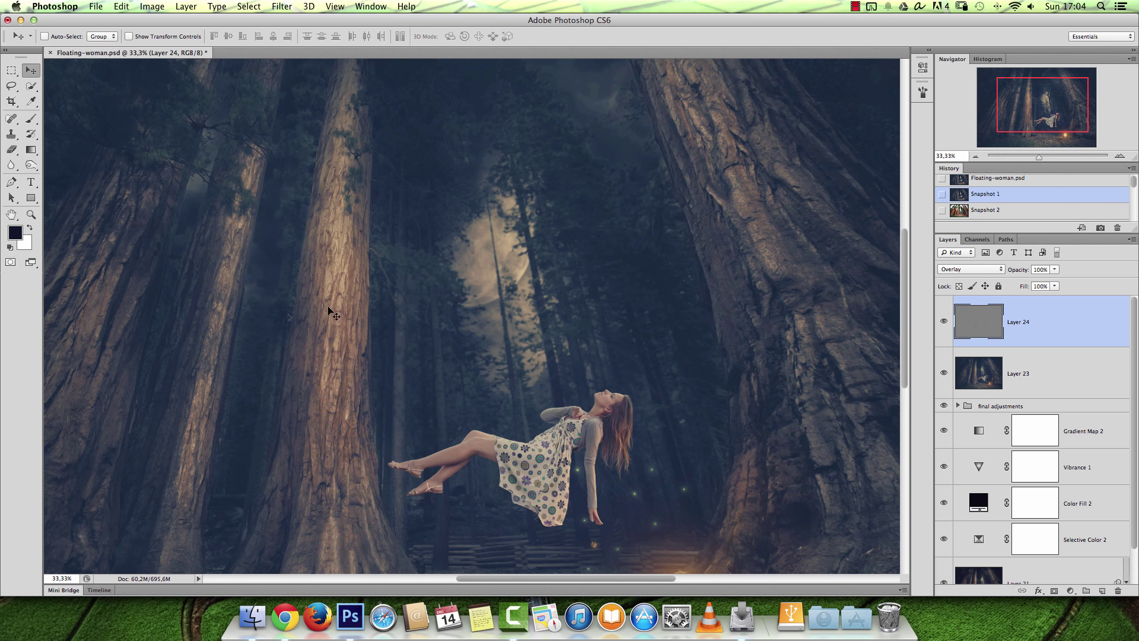
drag(1045, 104, 1047, 116)
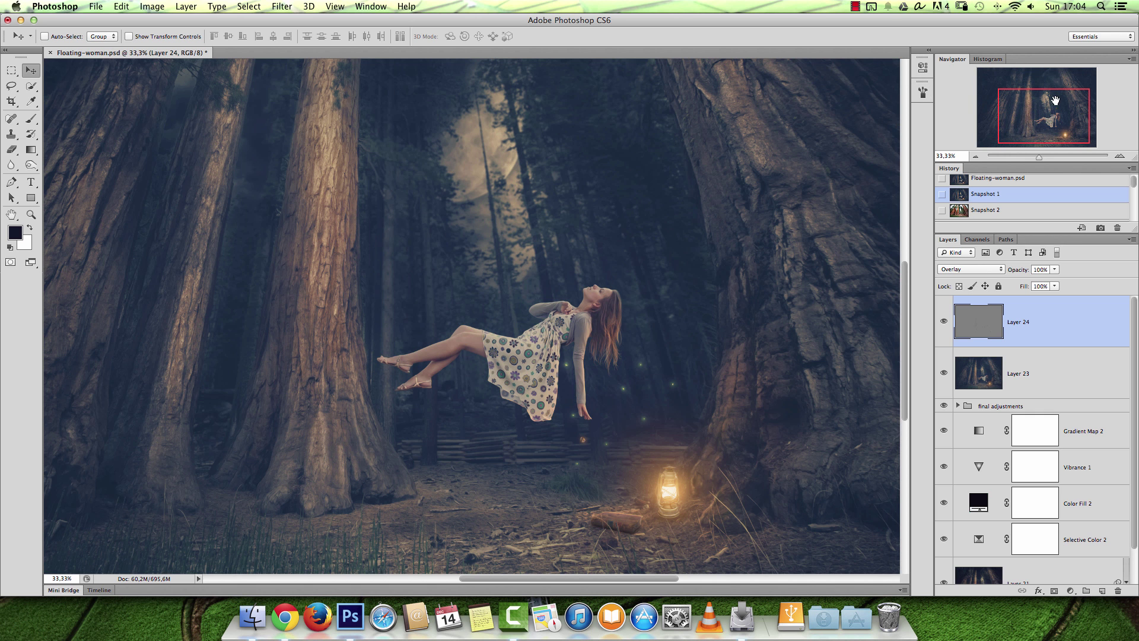
drag(1045, 120, 1041, 124)
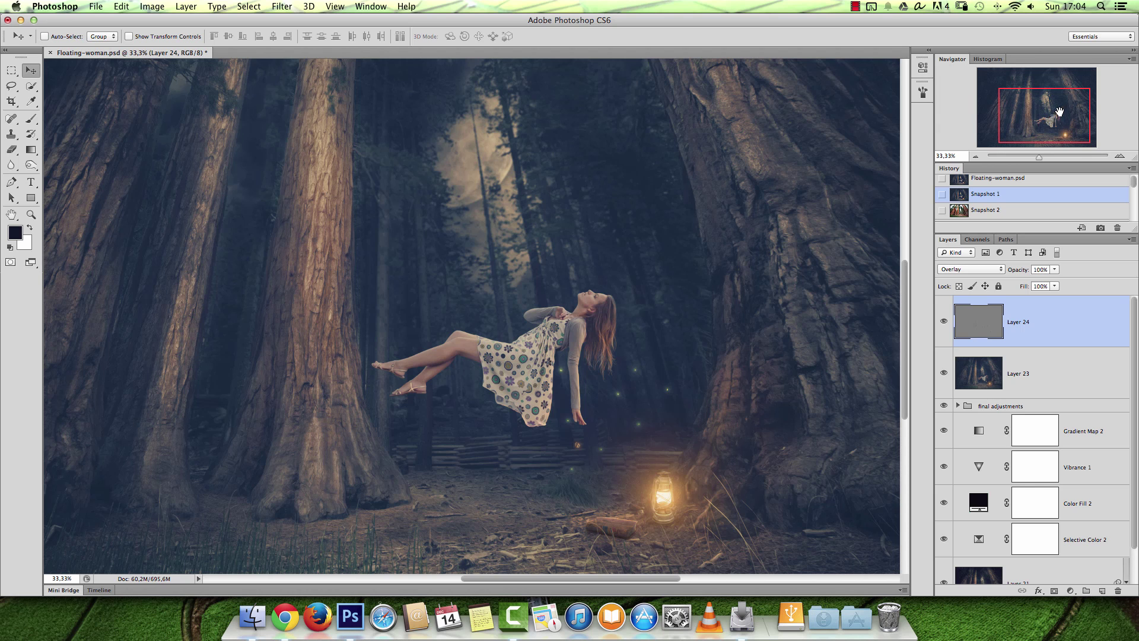
click(1119, 156)
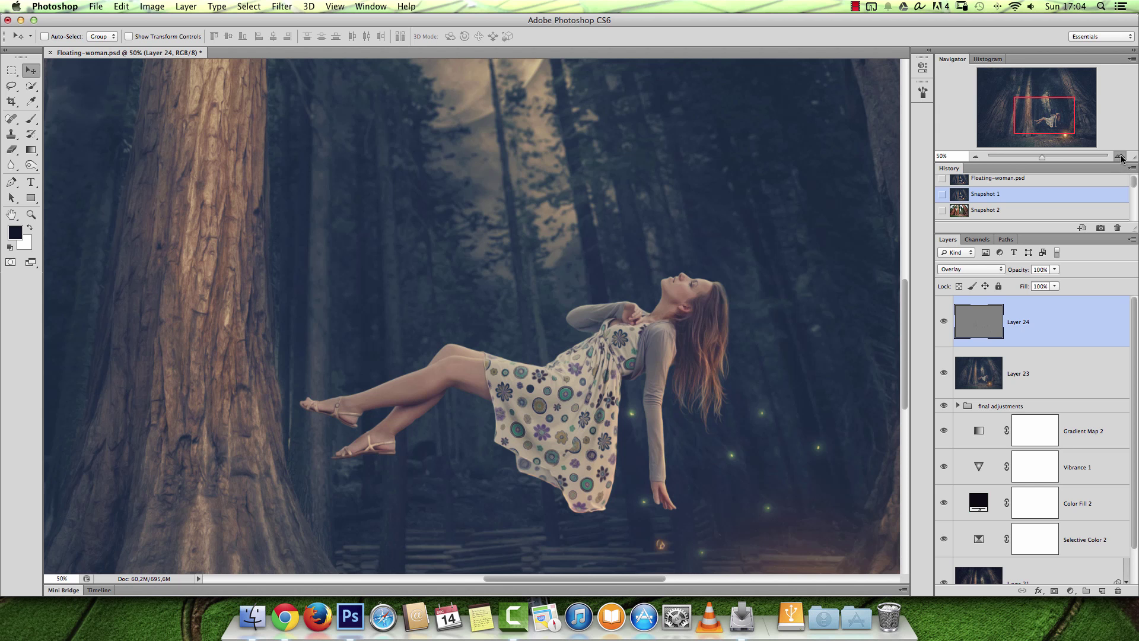
drag(1037, 115, 1052, 126)
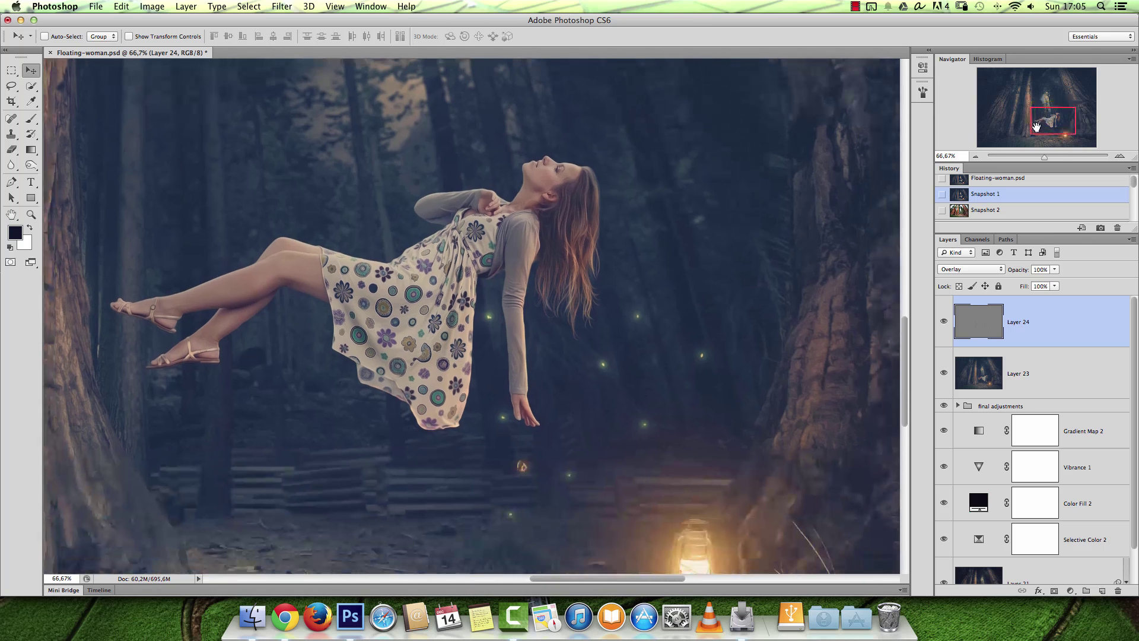
click(1119, 156)
mouse_move(1059, 129)
mouse_down()
mouse_move(1050, 118)
mouse_move(1059, 132)
mouse_up()
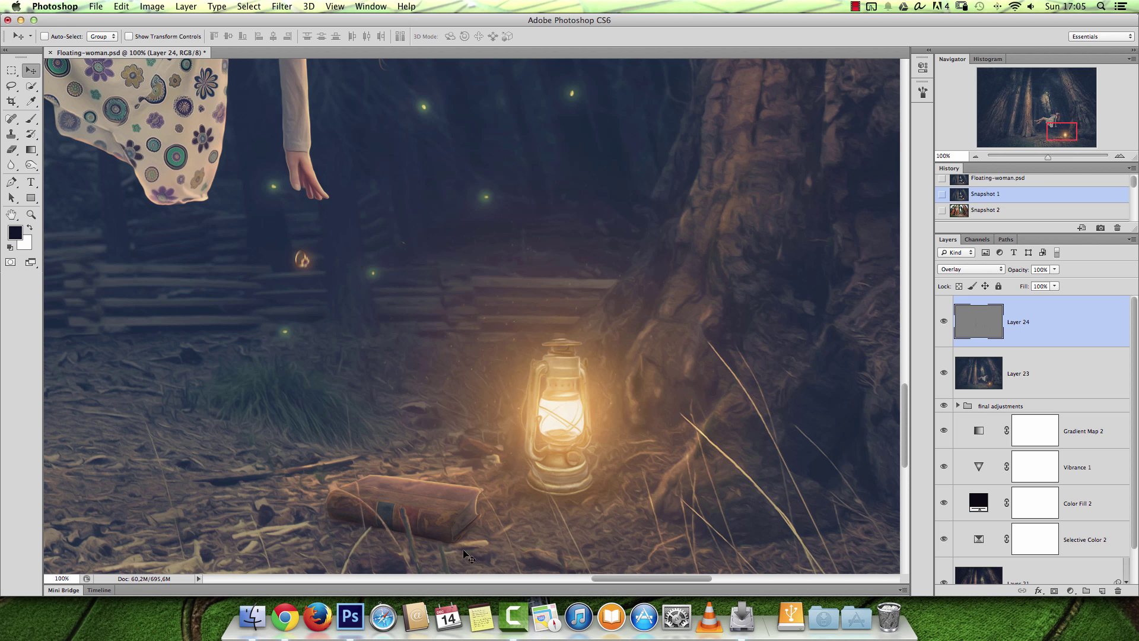
drag(1060, 129, 1063, 134)
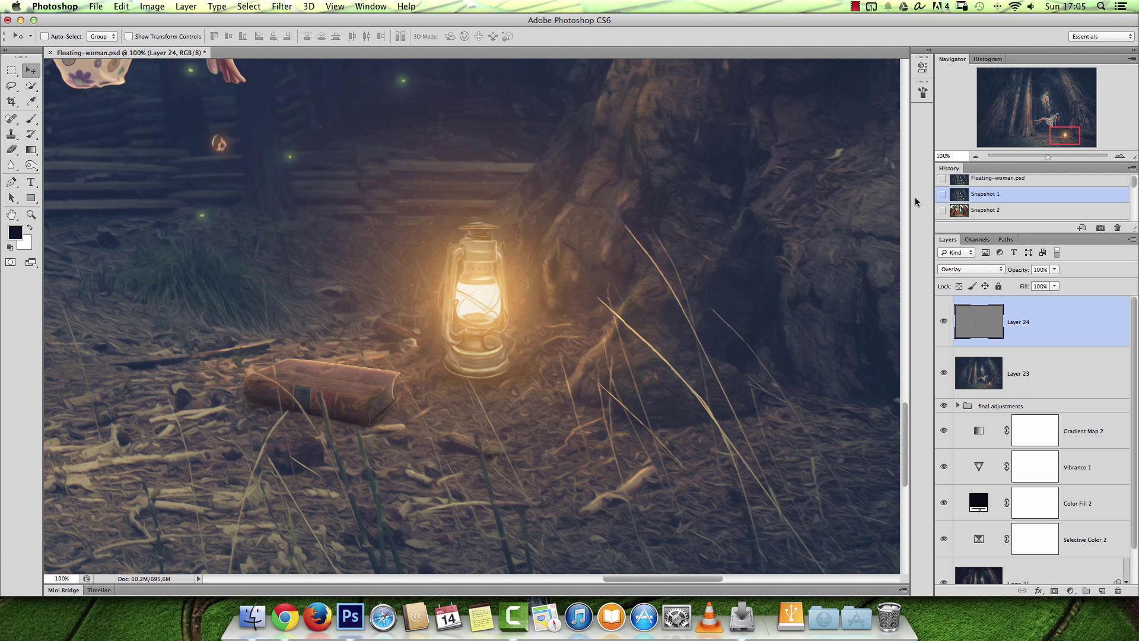
click(976, 156)
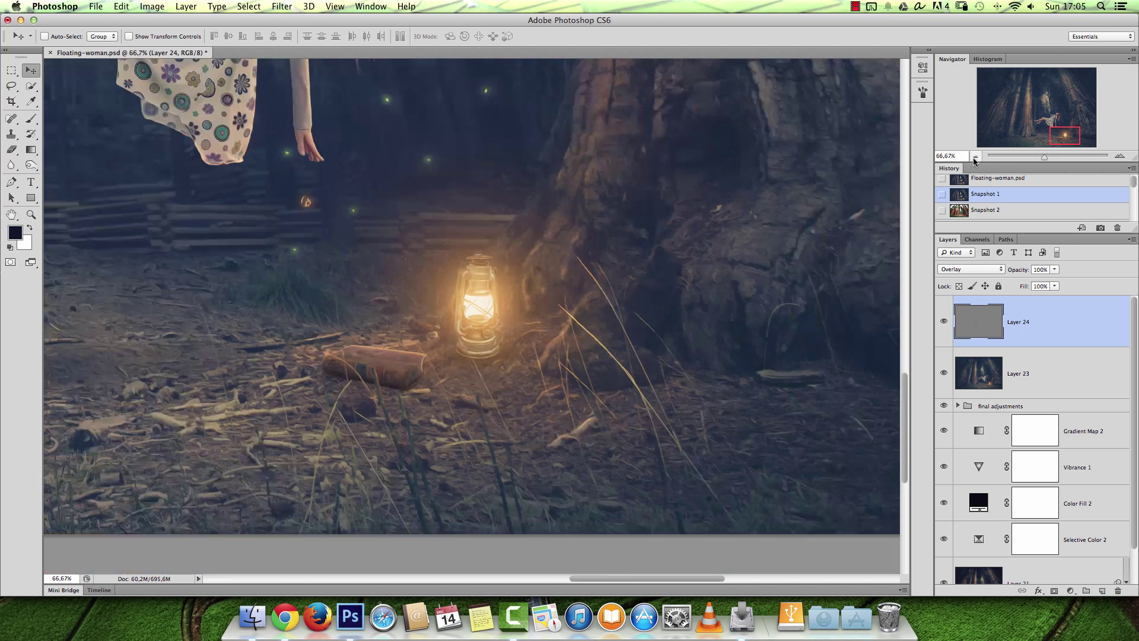
click(976, 156)
drag(1048, 133, 1036, 121)
key(super+minus)
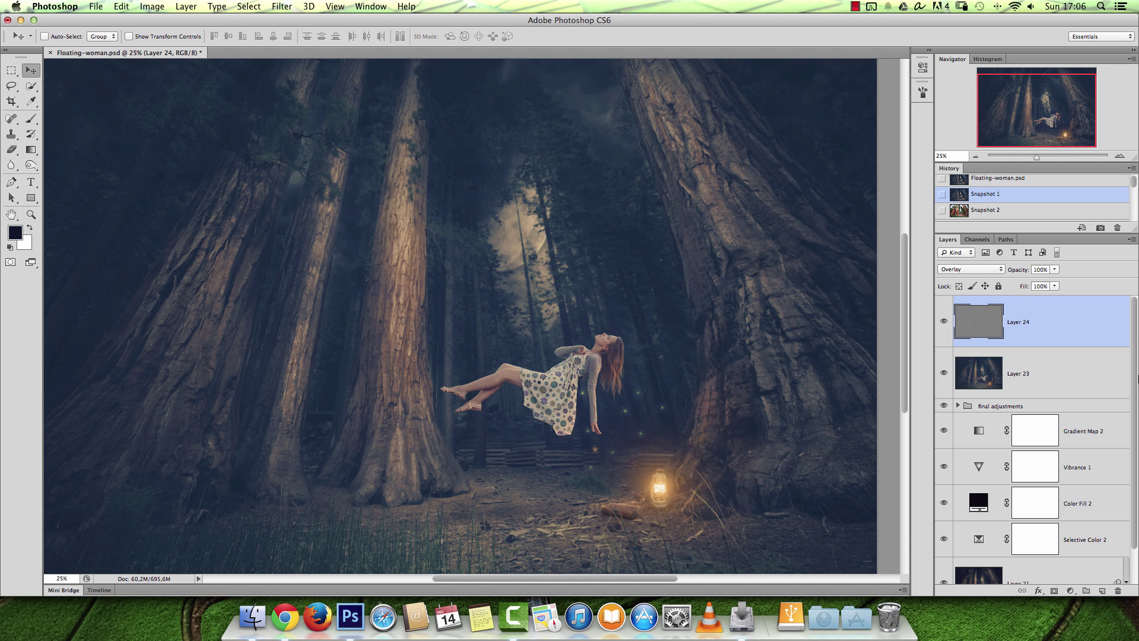
Expand the main artwork group and its Foreground subgroup to show their layers.
scroll(1134, 314, down, 2)
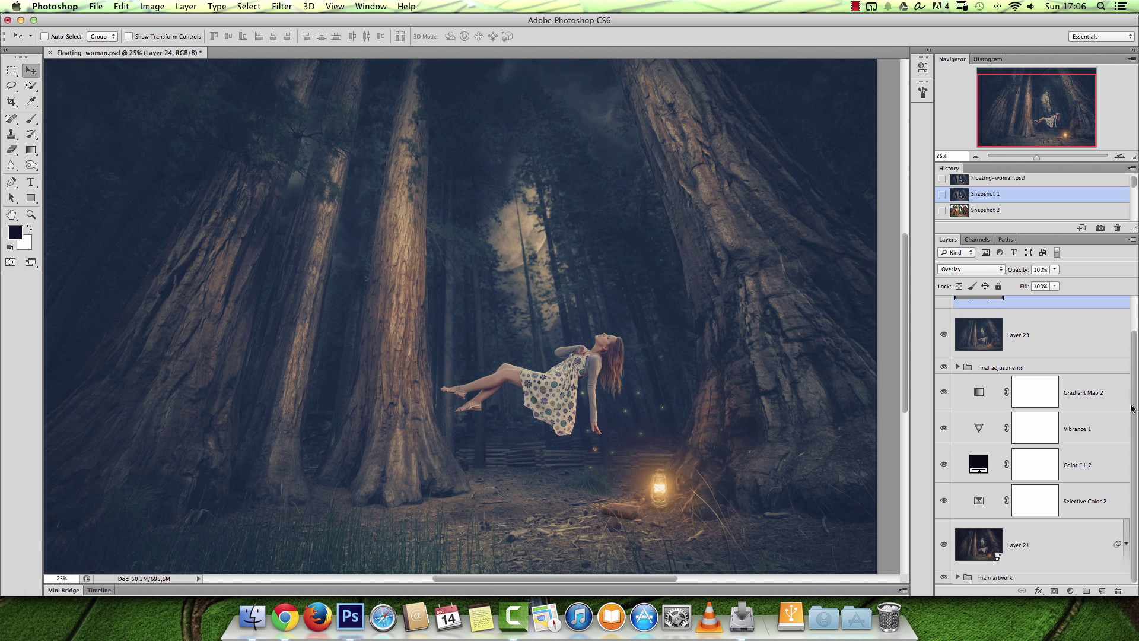
click(958, 576)
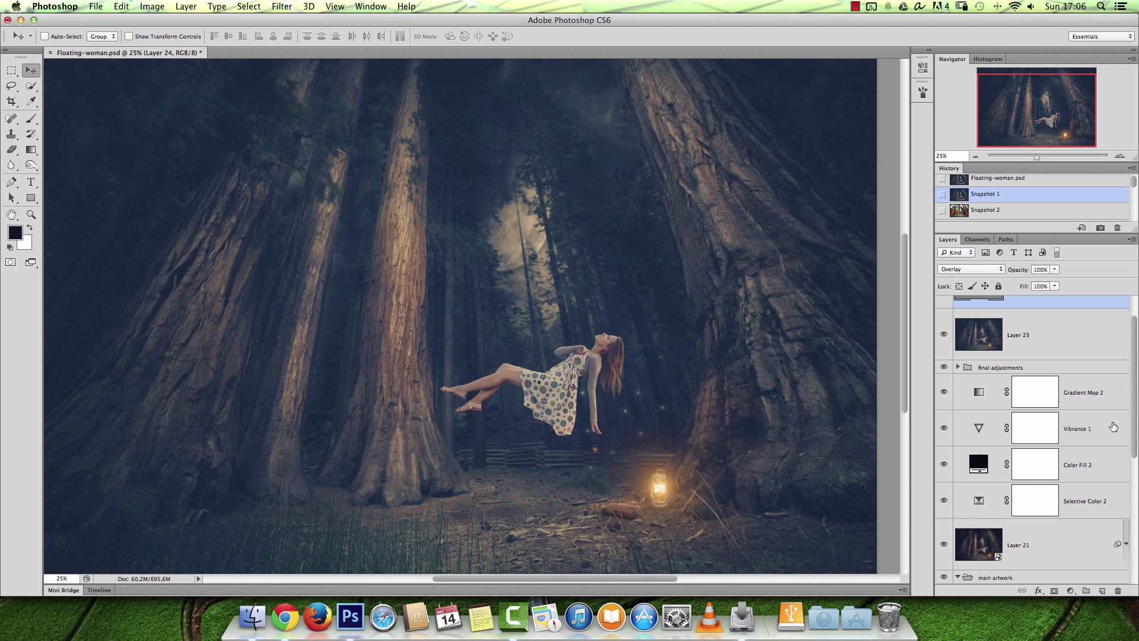
scroll(1134, 422, down, 1)
scroll(1134, 422, down, 10)
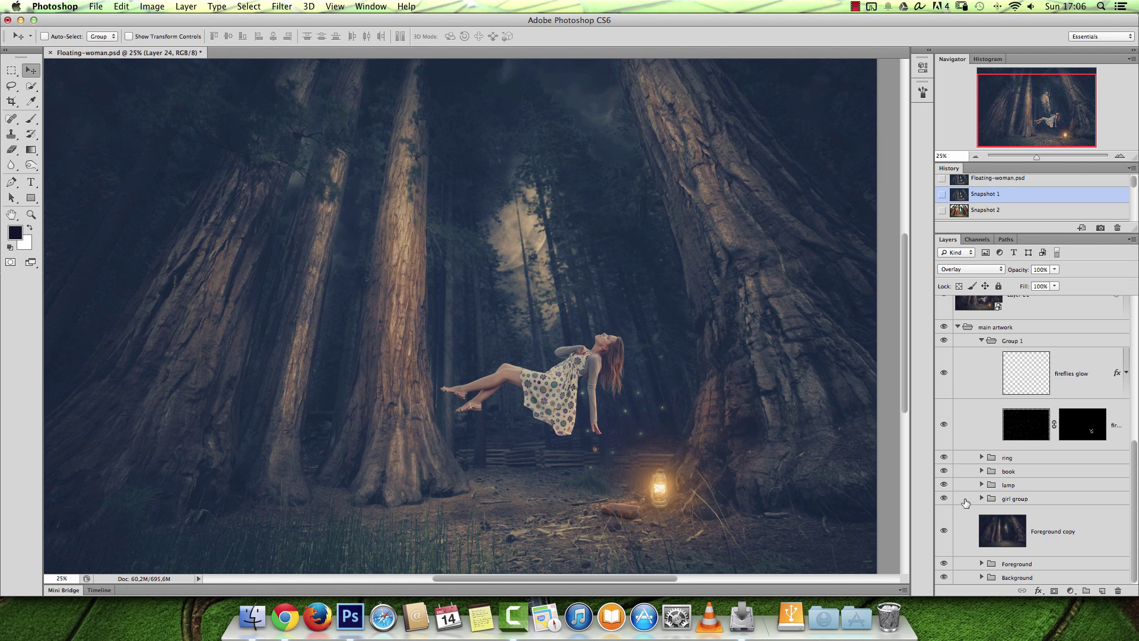
click(982, 564)
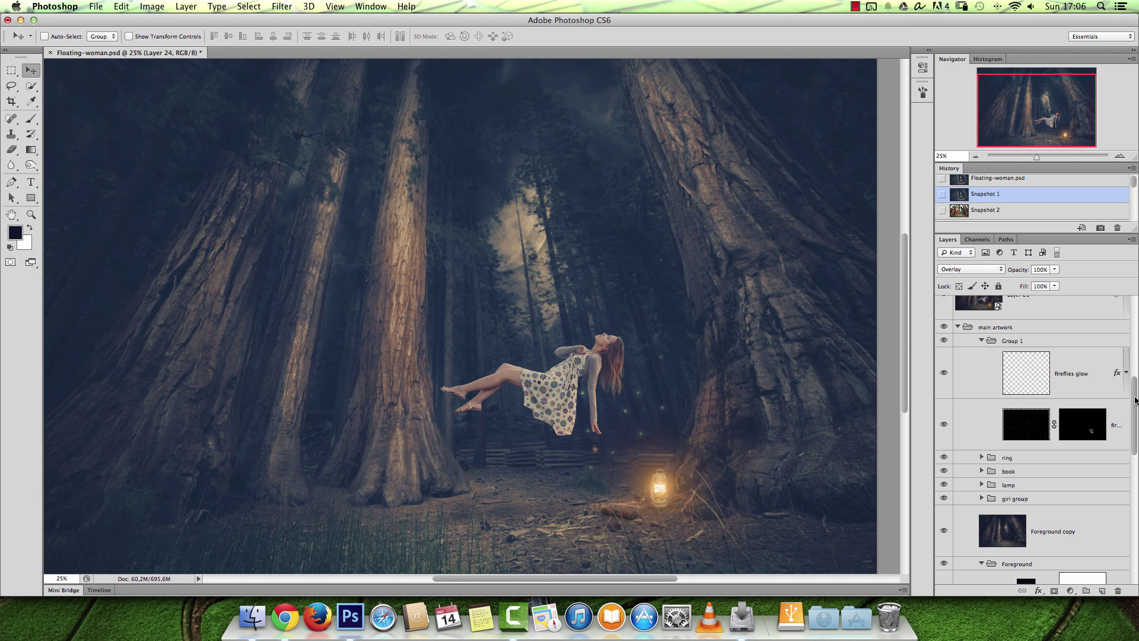
Inspect the settings of the Color Lookup 1 copy adjustment, and collapse the Foreground group again.
scroll(1135, 400, down, 10)
click(1026, 422)
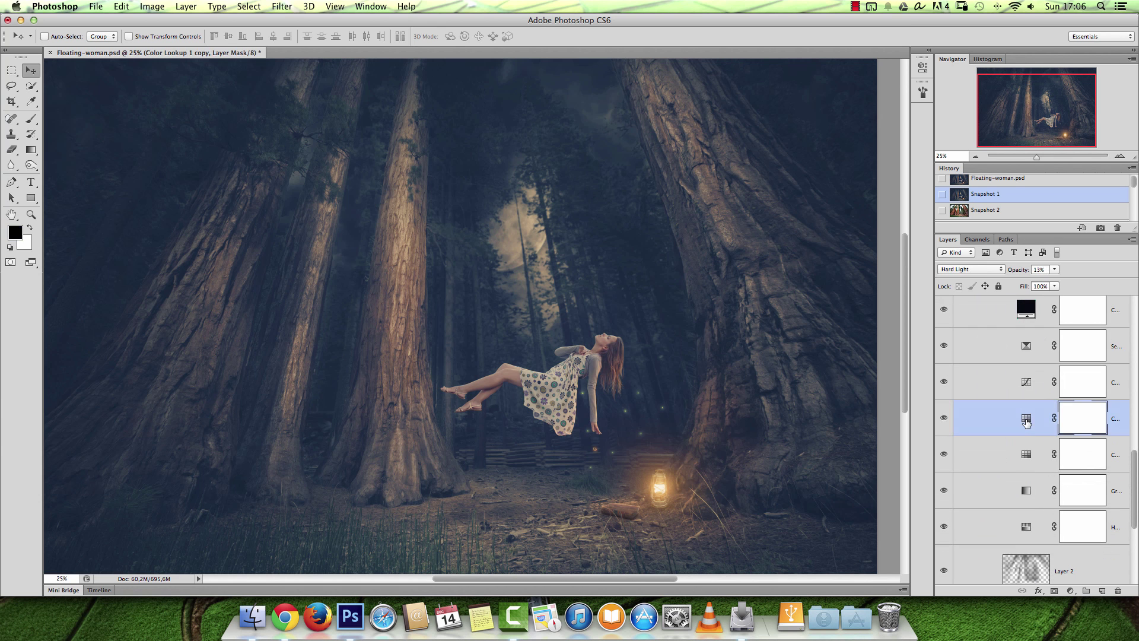
double_click(1026, 420)
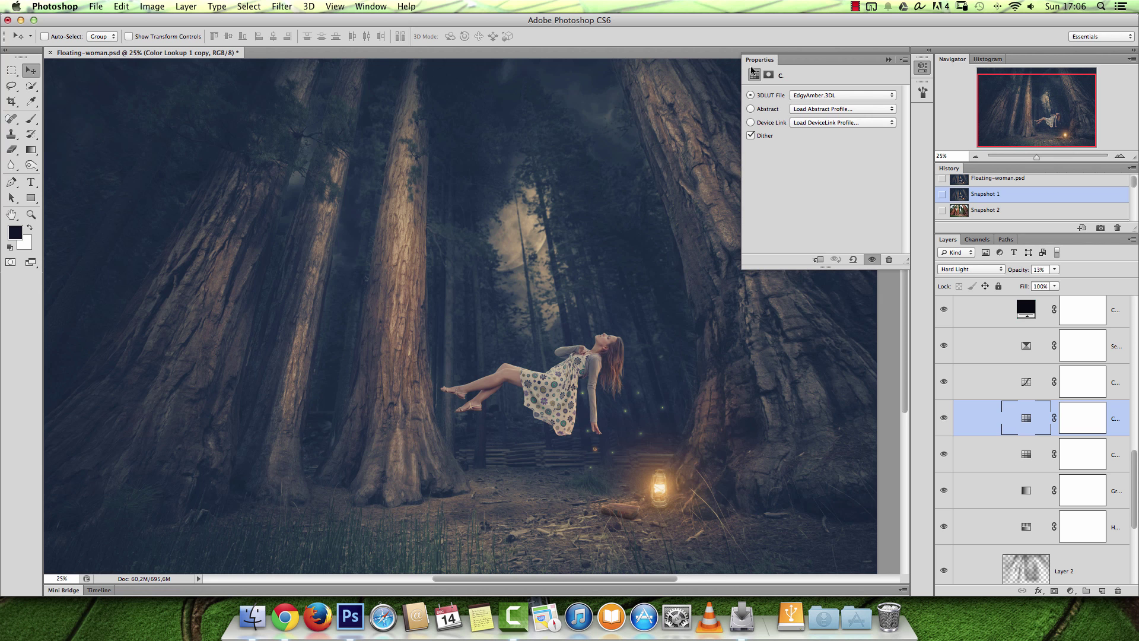
click(888, 59)
drag(1135, 467, 1135, 439)
click(981, 389)
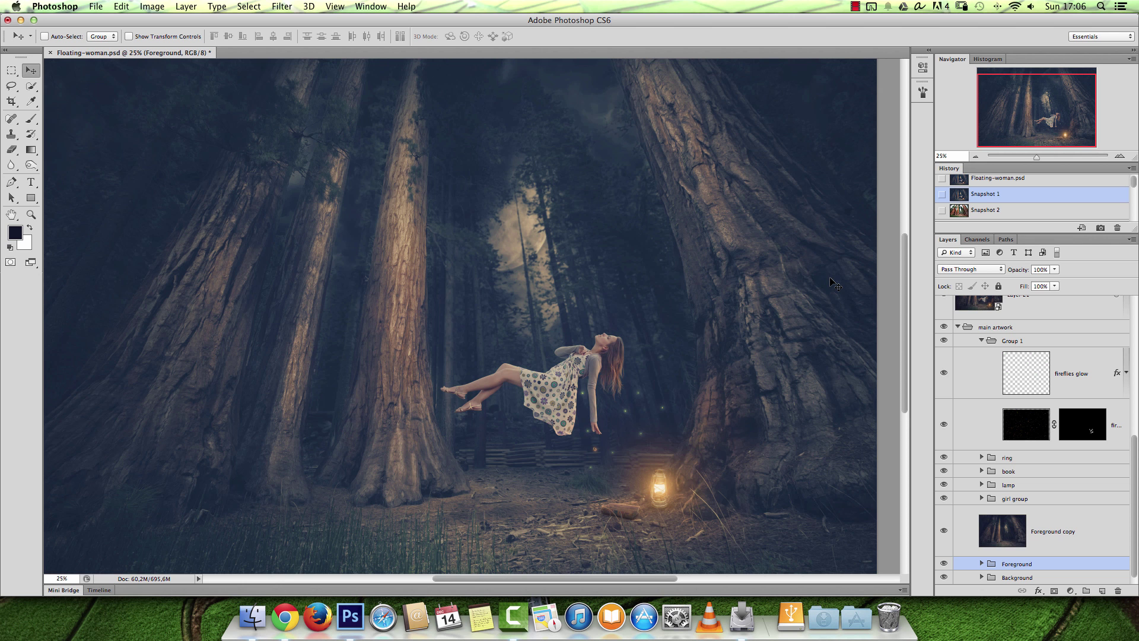
Open the forest stock photo Depositphotos_4558938_original.jpg as a separate document.
key(super+o)
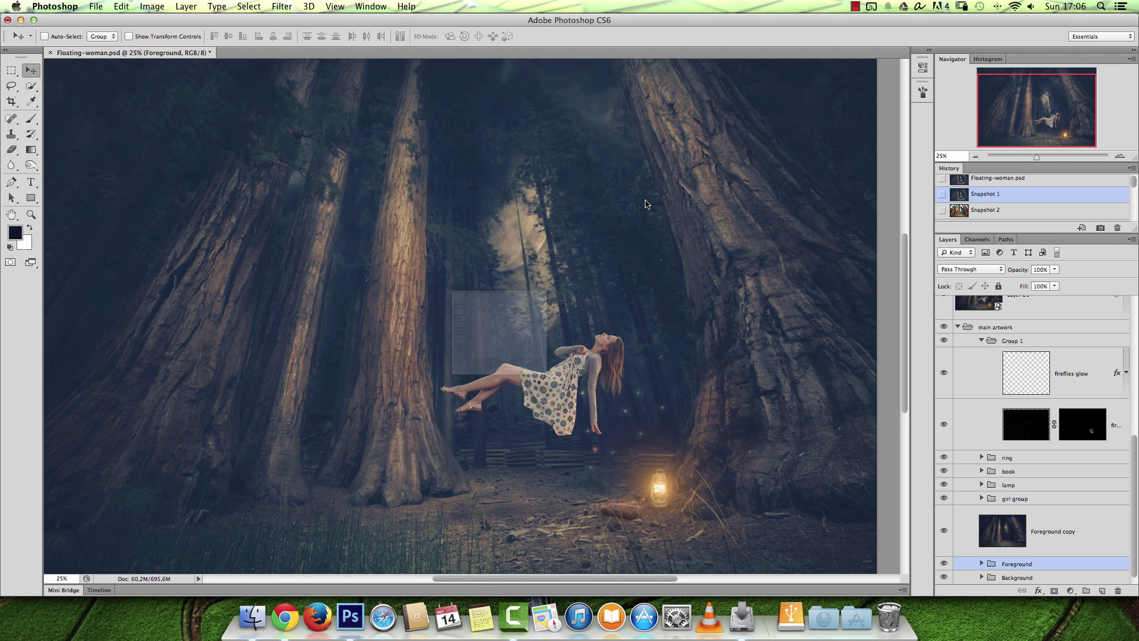
click(473, 149)
click(747, 567)
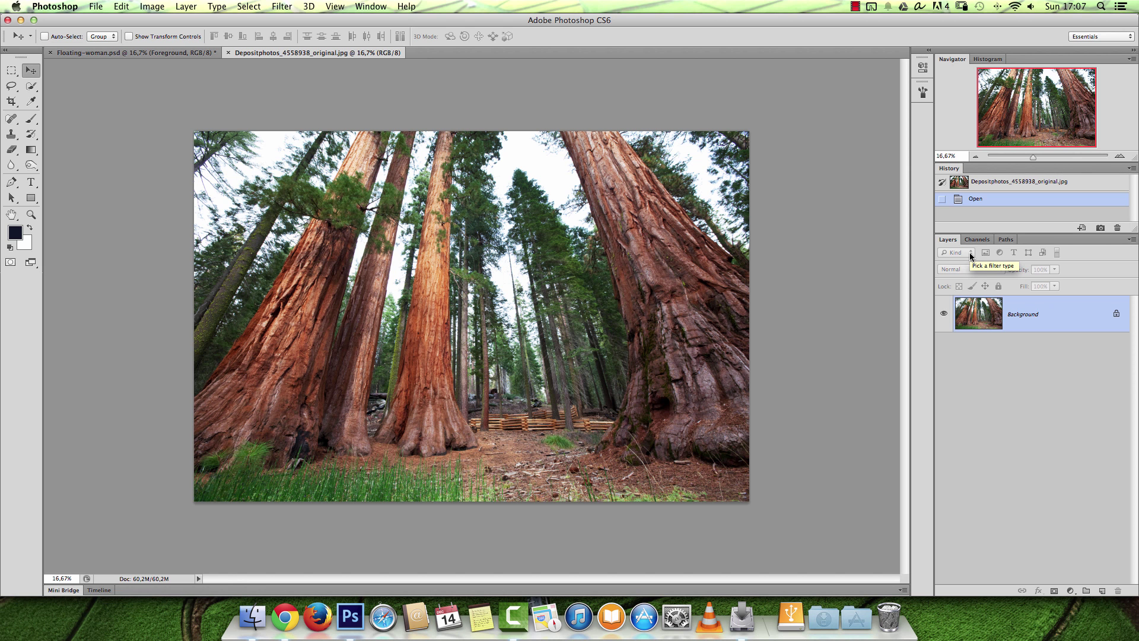
Compare the contrast between sky and trees in the photo's Red, Green and Blue channels, and return to the RGB composite.
click(977, 239)
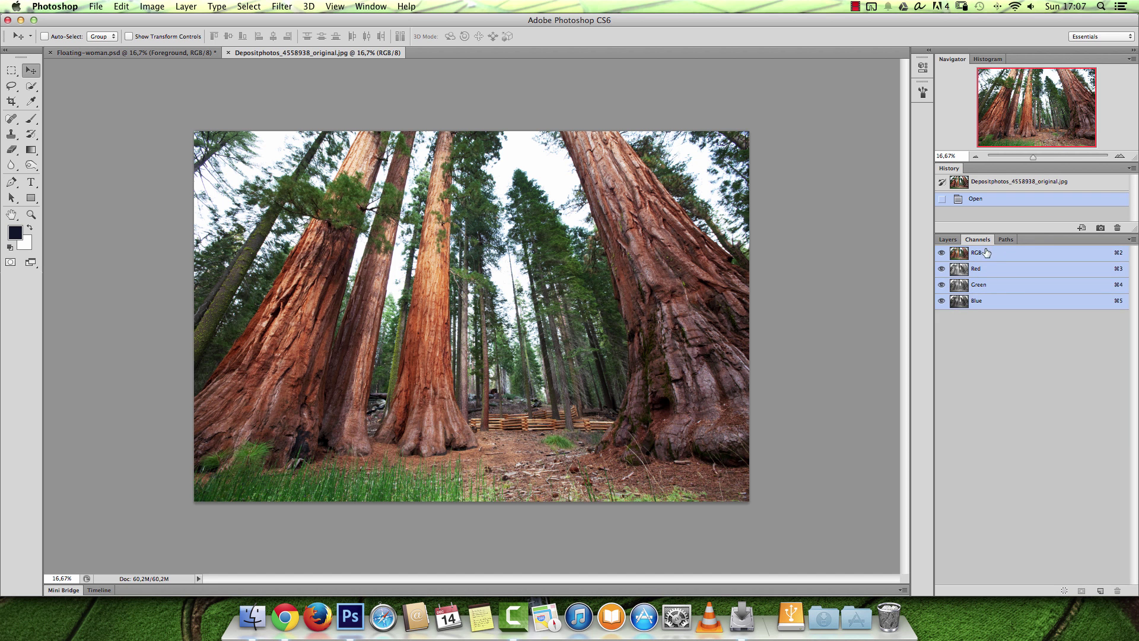
click(988, 302)
click(990, 286)
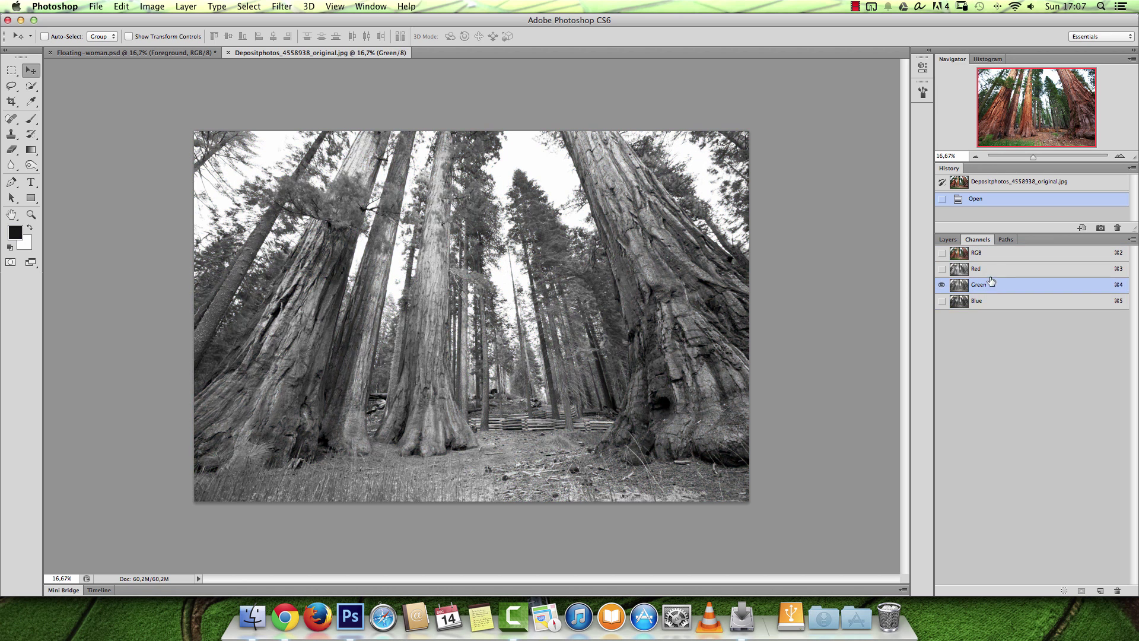
click(991, 274)
click(990, 286)
click(989, 300)
click(988, 289)
click(989, 301)
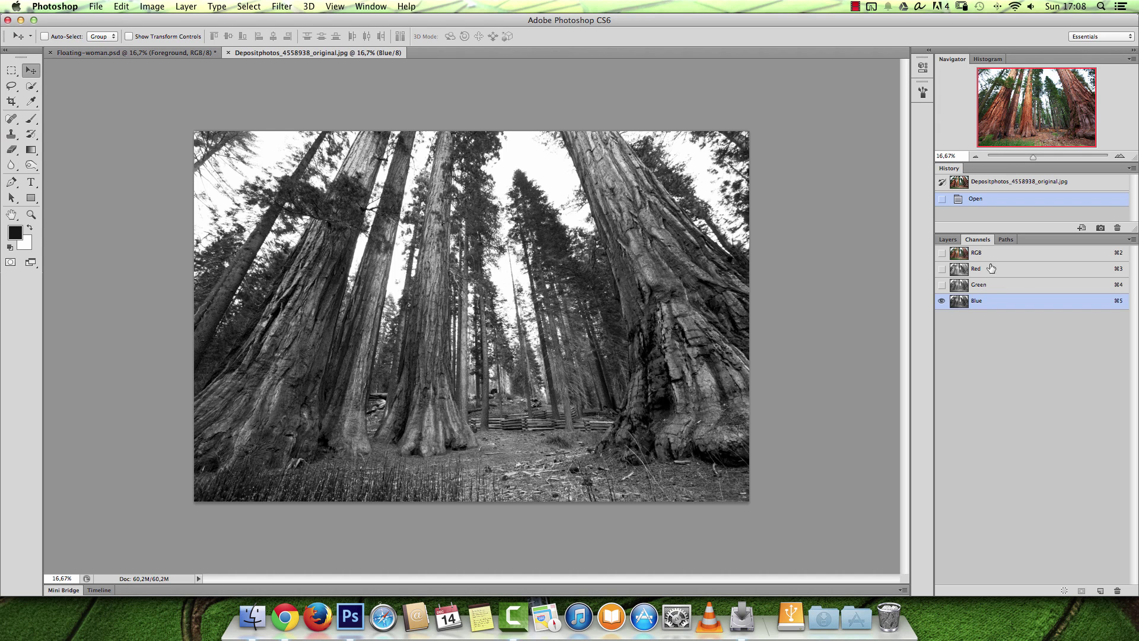
click(953, 241)
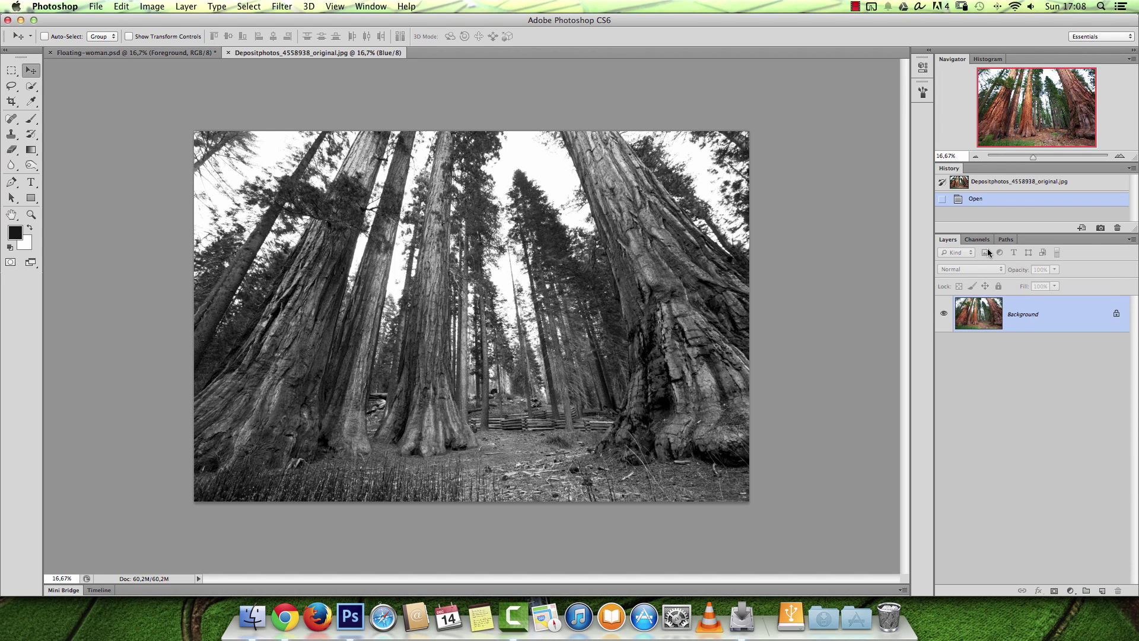
click(977, 240)
click(1000, 258)
click(948, 240)
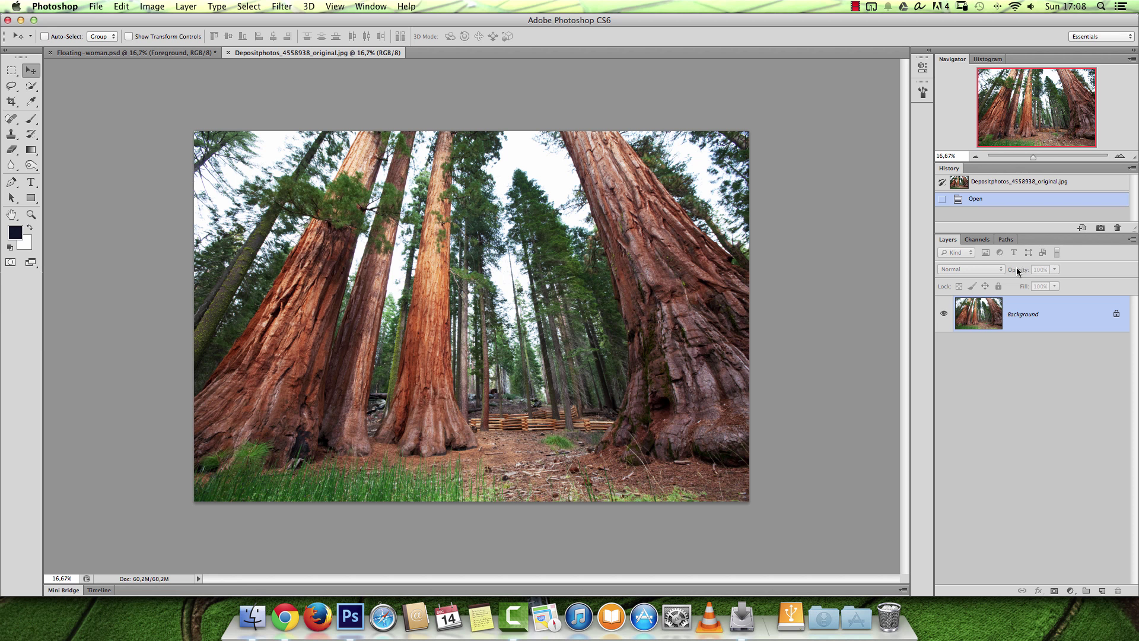
Duplicate the Blue channel of the forest photo.
click(977, 239)
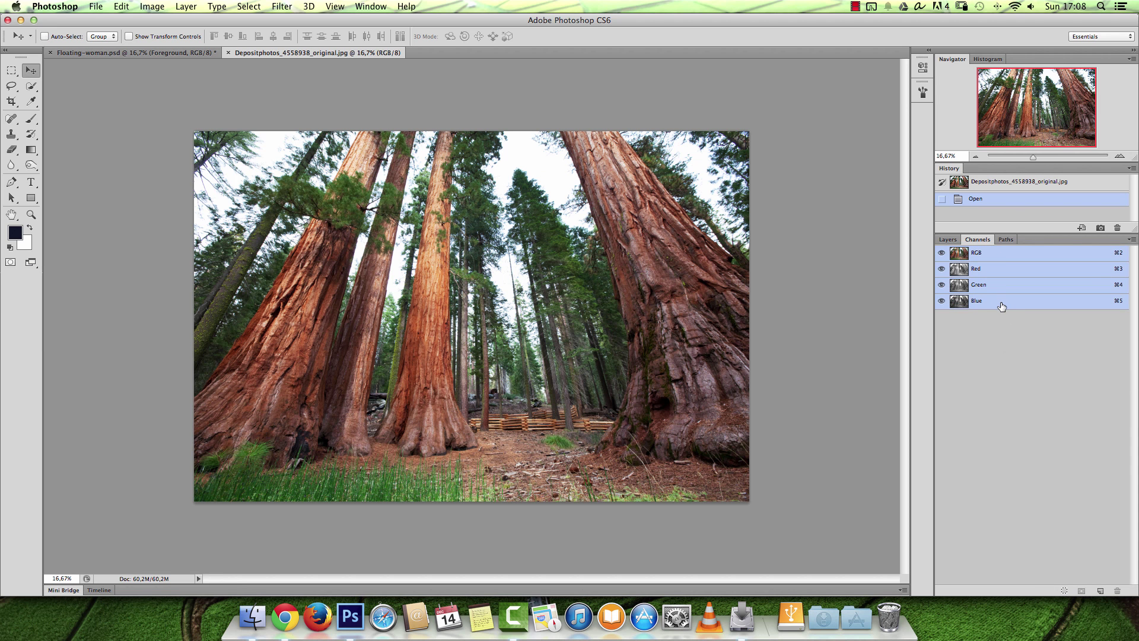
click(1003, 308)
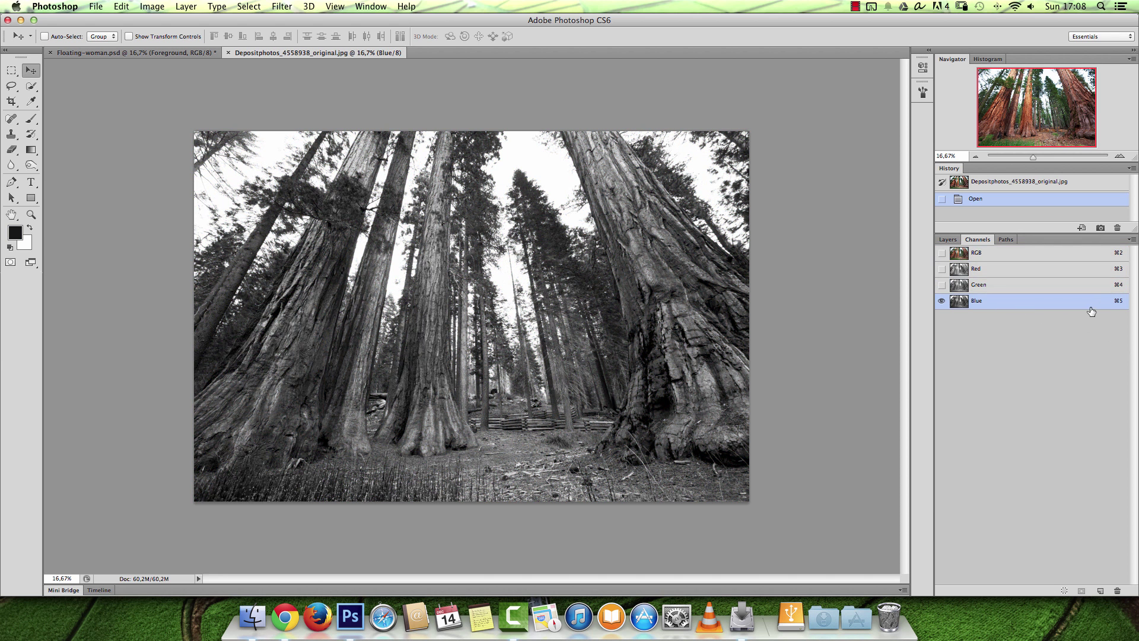
drag(1089, 306, 1101, 589)
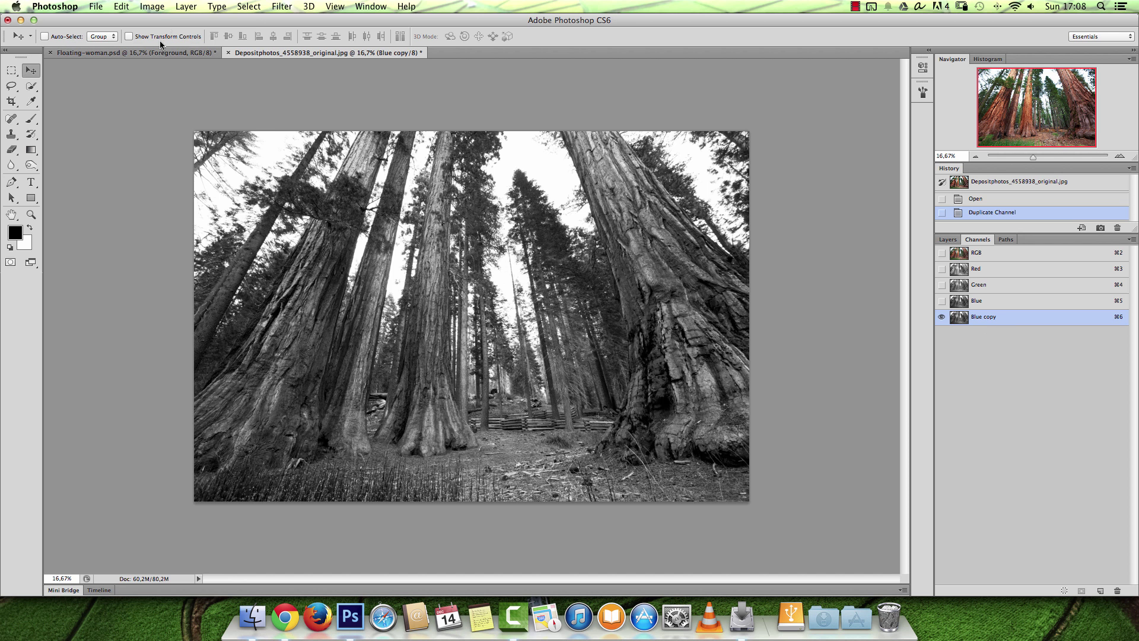
Open Calculations for the forest photo and keep the Background layer's Blue copy channel as both Source 1 and Source 2.
click(152, 7)
click(186, 213)
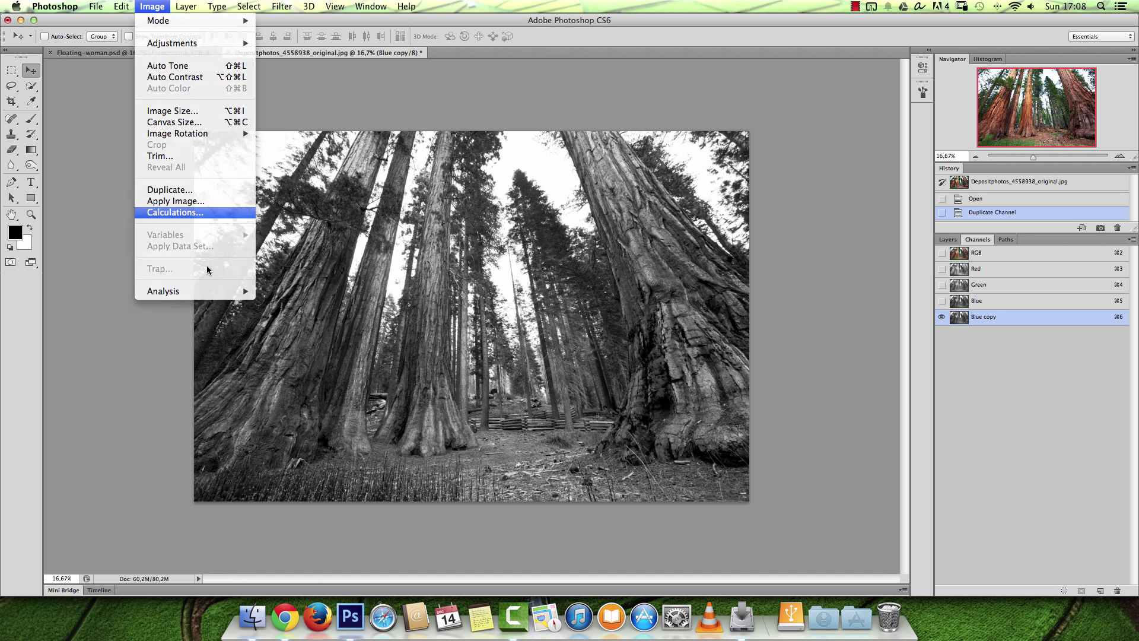
drag(543, 181, 761, 136)
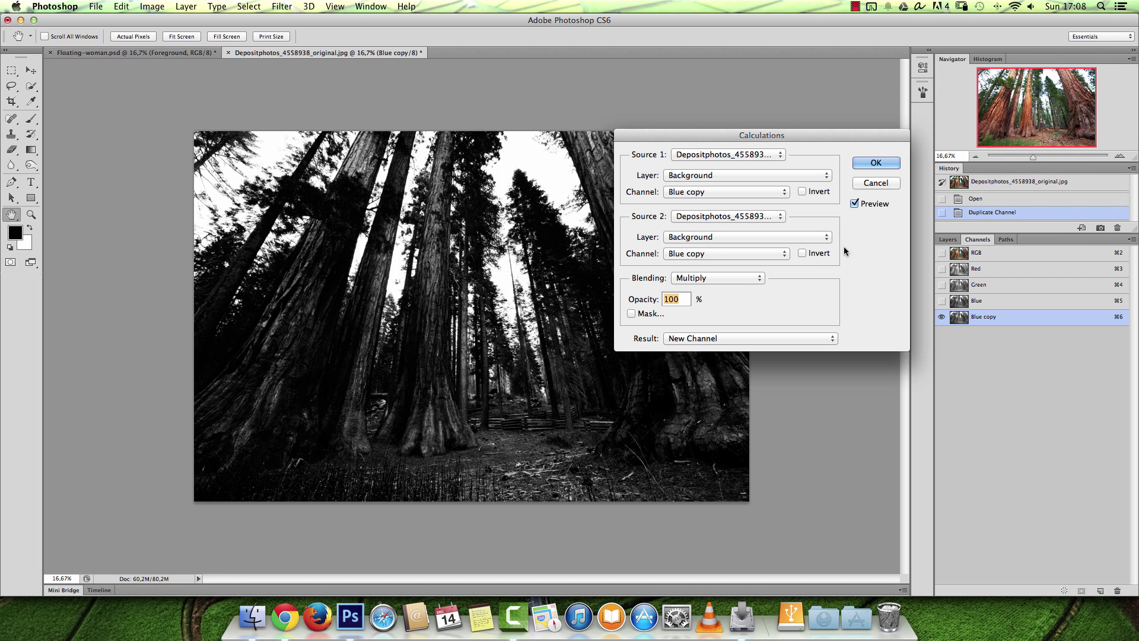
click(688, 237)
click(829, 274)
click(705, 254)
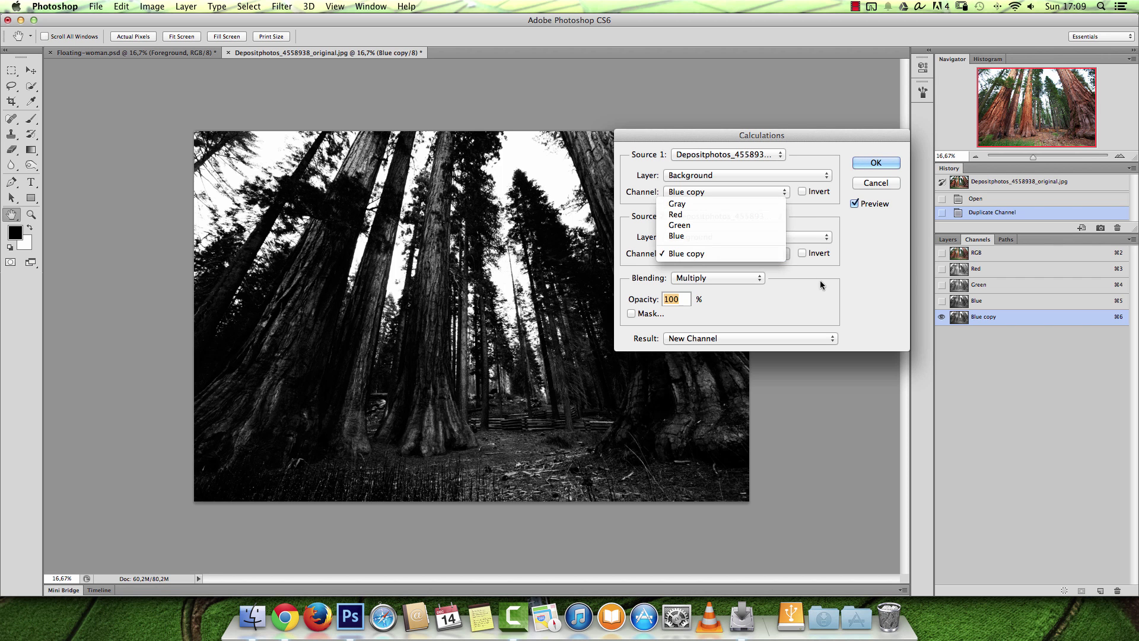
click(720, 253)
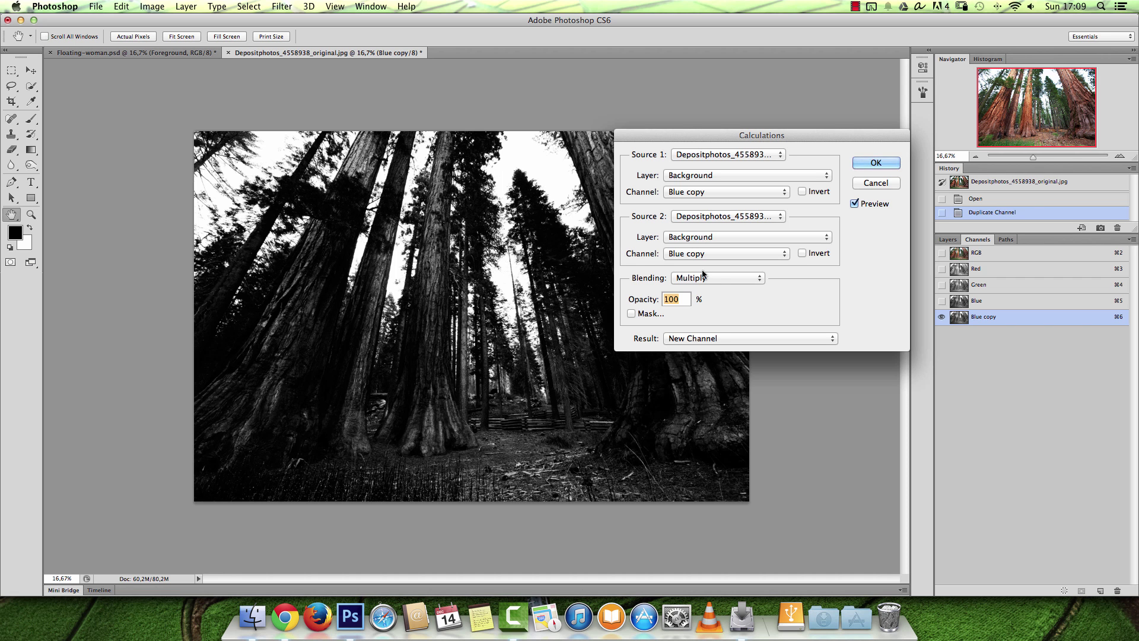
Try the Add blending in Calculations, inverting Source 2 and Source 1 in turn.
click(721, 279)
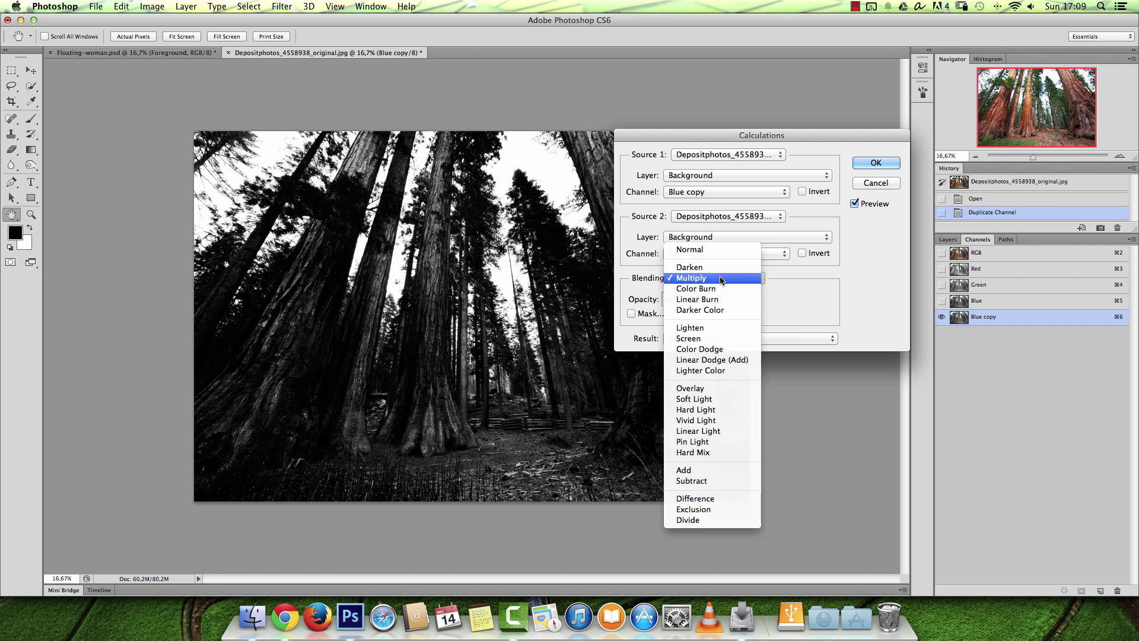
click(694, 471)
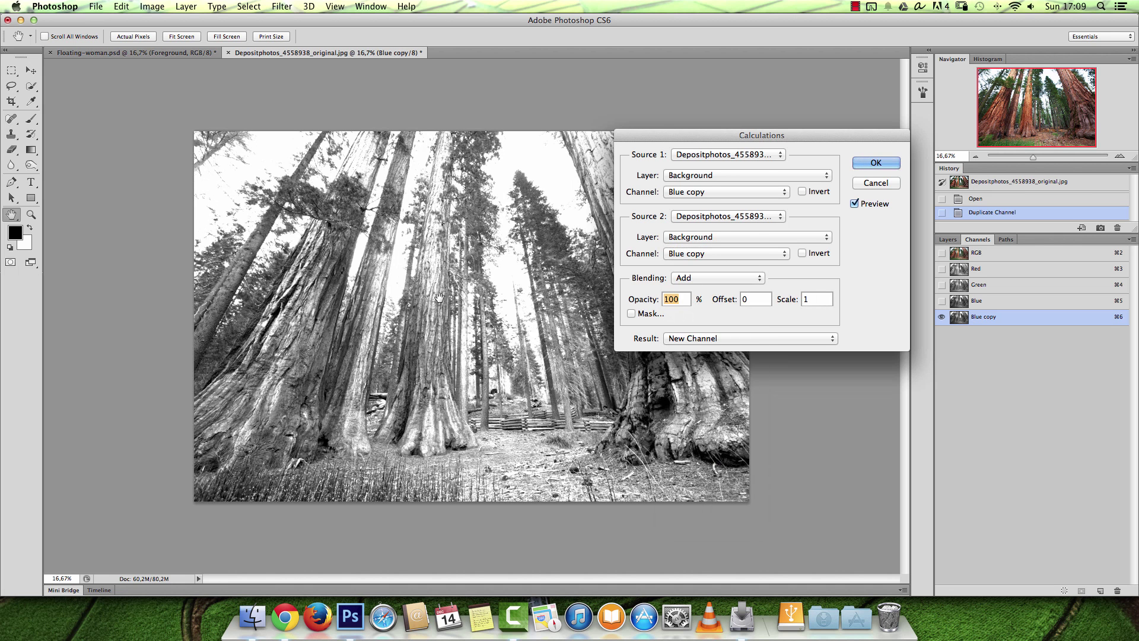
click(802, 254)
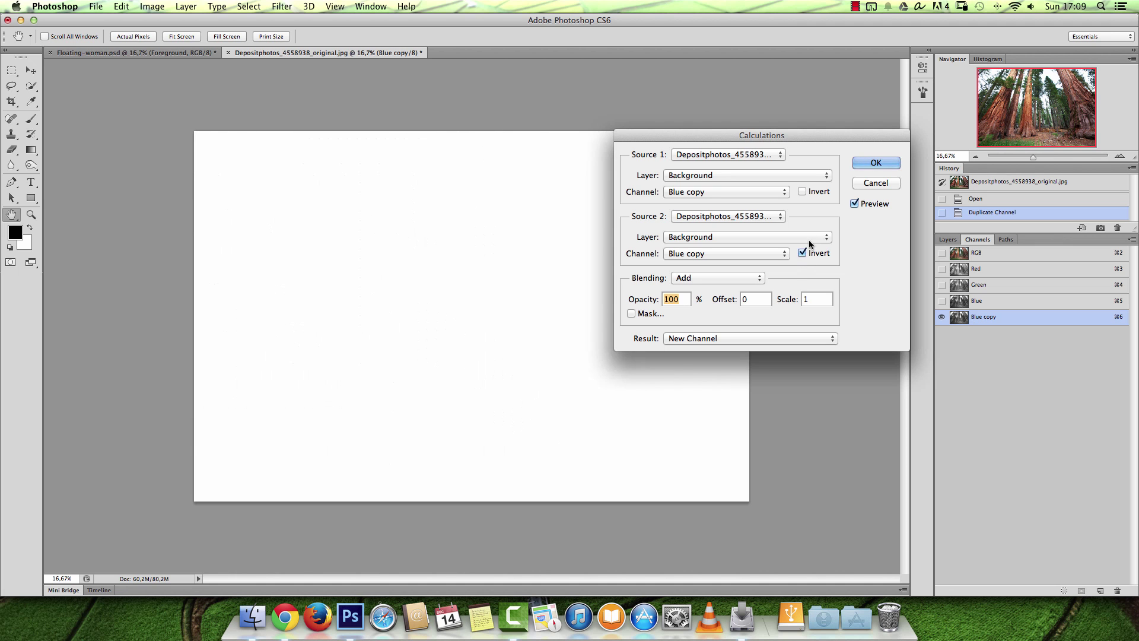
click(803, 254)
click(802, 192)
click(802, 191)
Try the Subtract blending with Source 1 inverted, and compare the image with the preview off and on.
click(691, 278)
click(689, 288)
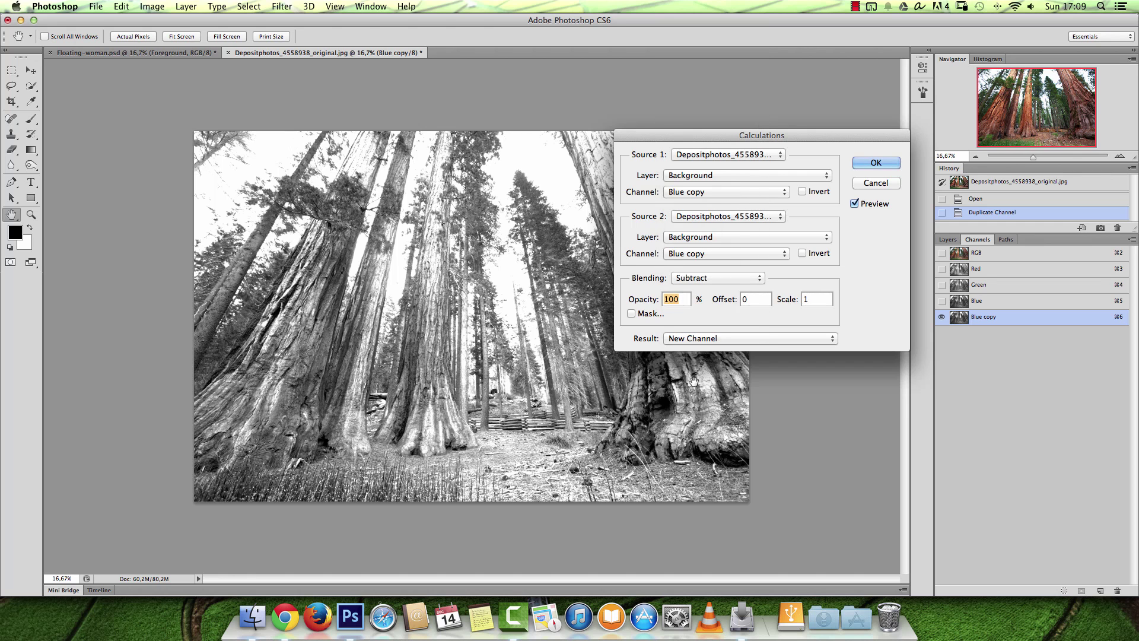
click(802, 191)
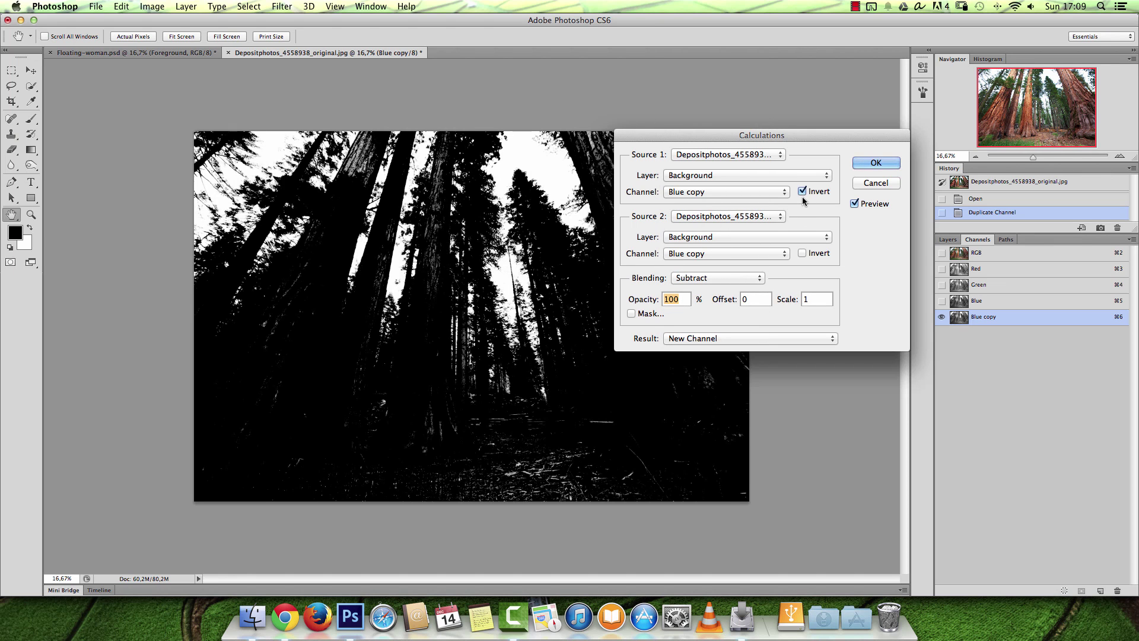
click(855, 203)
click(854, 204)
Return the Calculations blending to Multiply with neither source inverted.
click(706, 279)
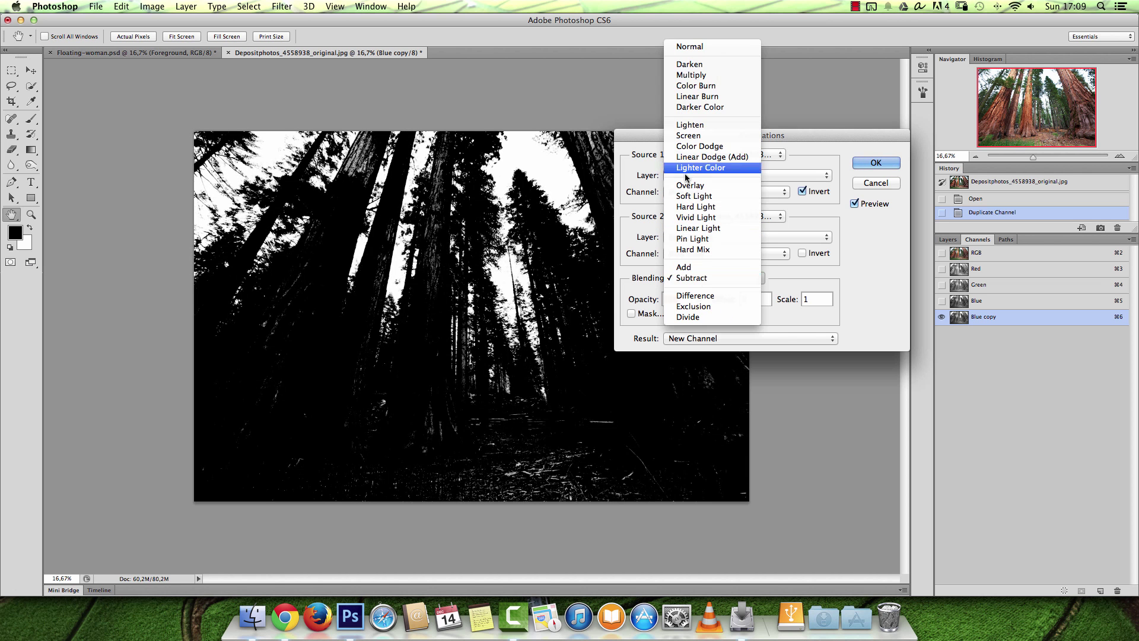
click(692, 75)
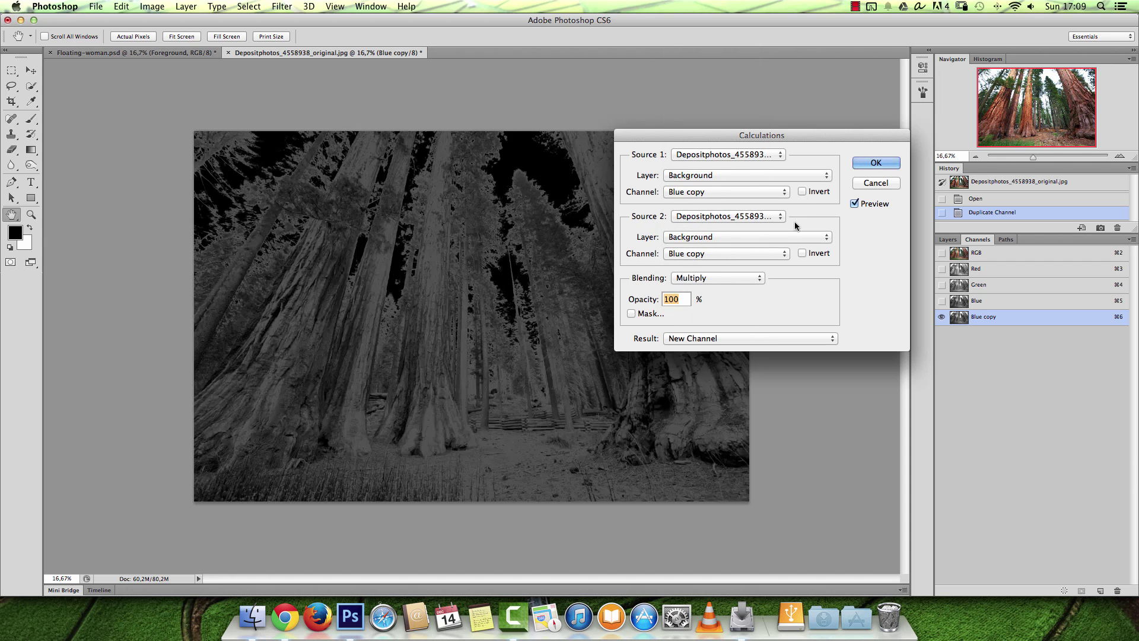
click(695, 279)
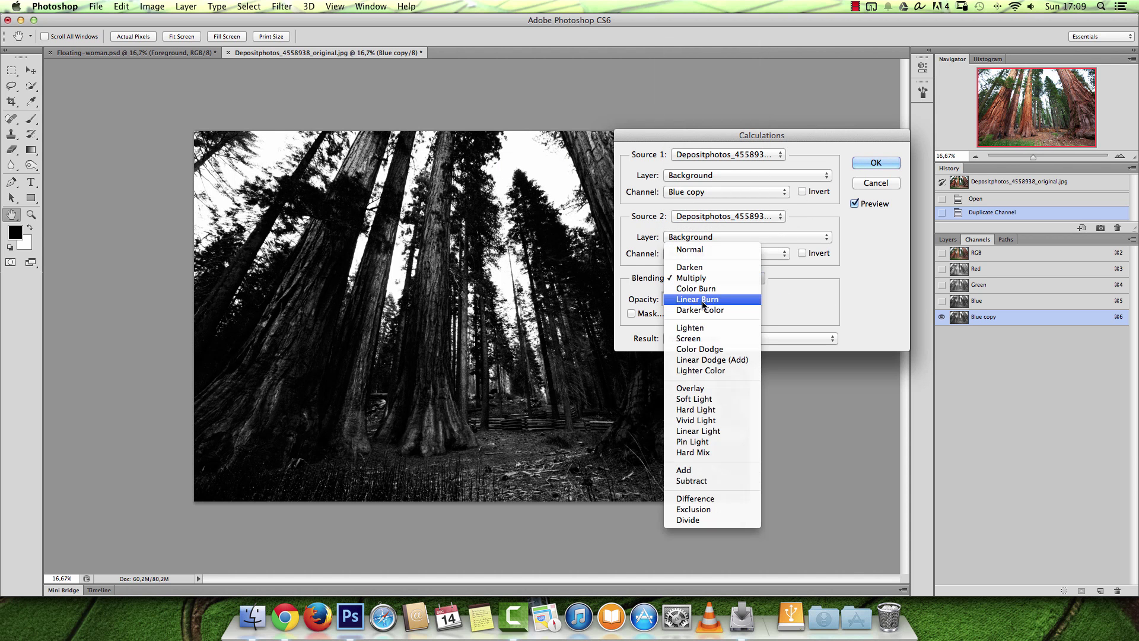
drag(803, 139, 802, 139)
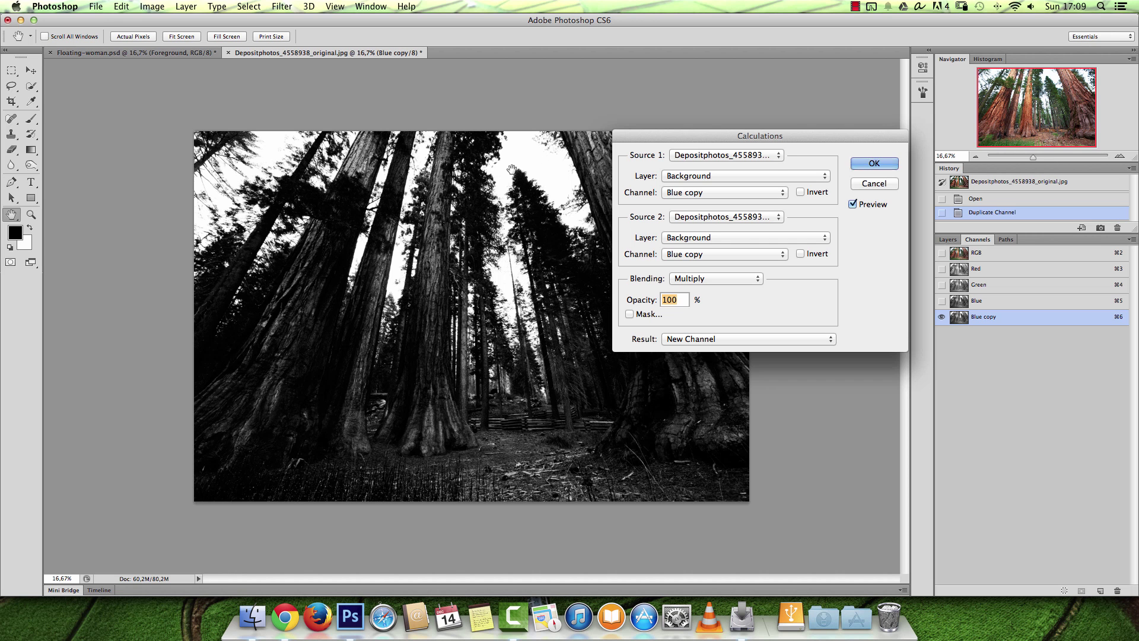
Set the Calculations blending to Subtract and invert the Source 1 channel.
click(701, 278)
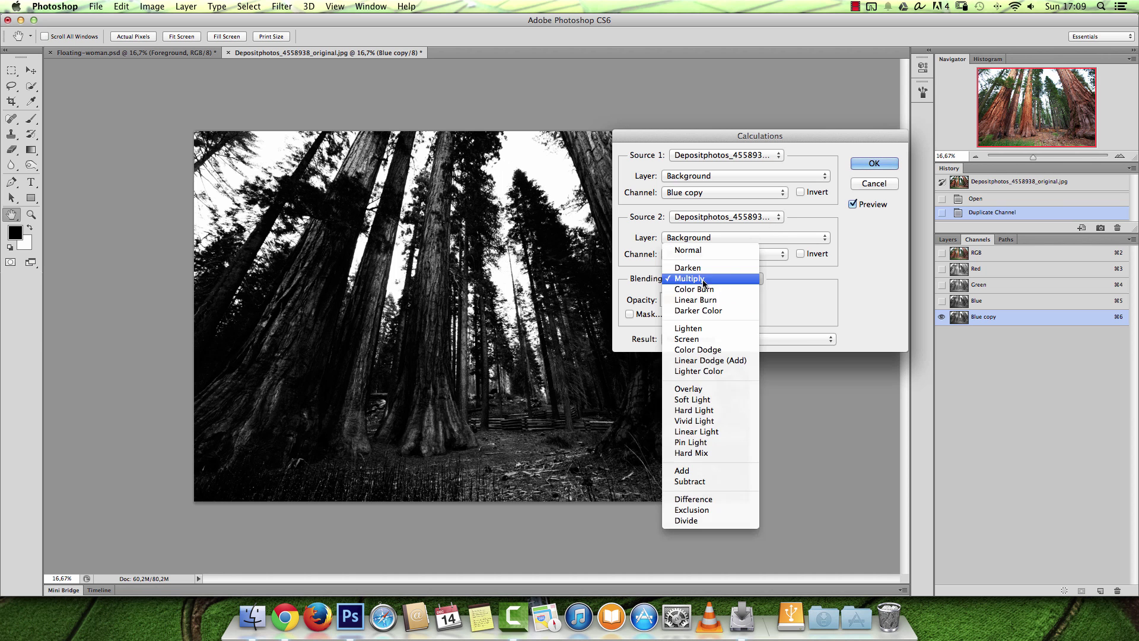
click(699, 480)
click(801, 192)
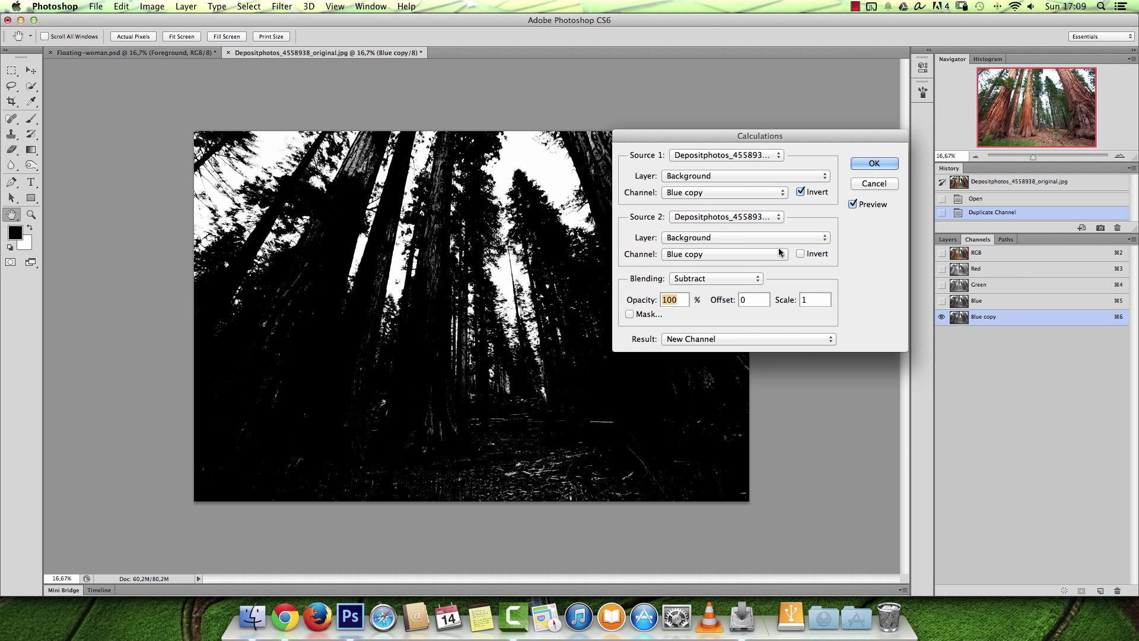
click(745, 278)
click(849, 262)
Try the Calculations mask option with Depositphotos_4558938_original.jpg as the mask image, and turn the mask off again.
click(629, 313)
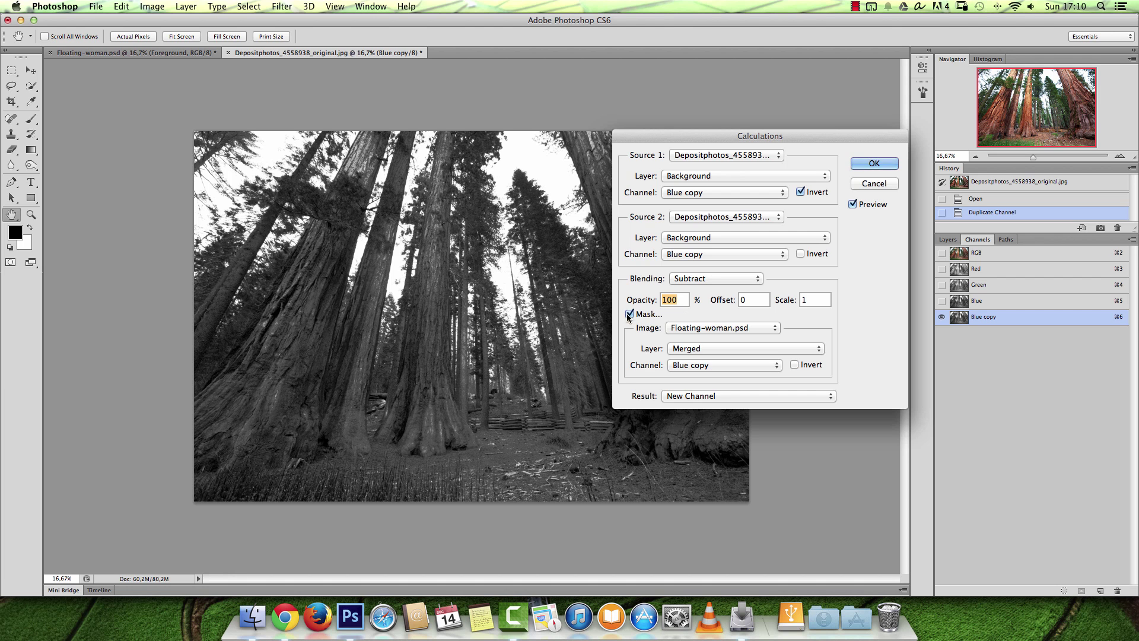
click(630, 314)
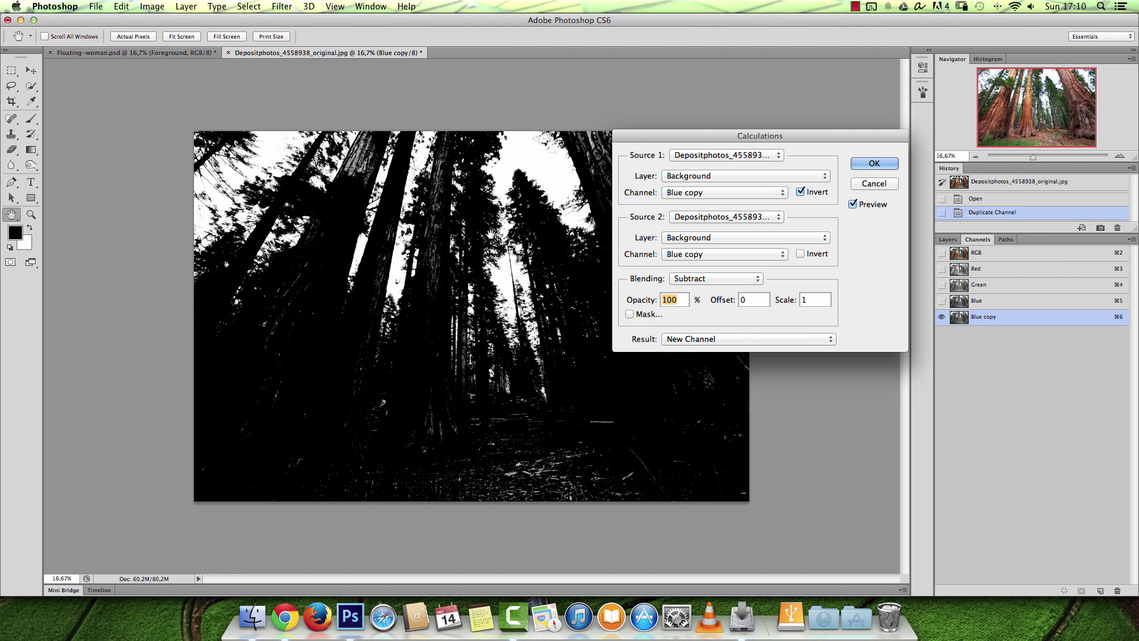
click(631, 314)
click(710, 350)
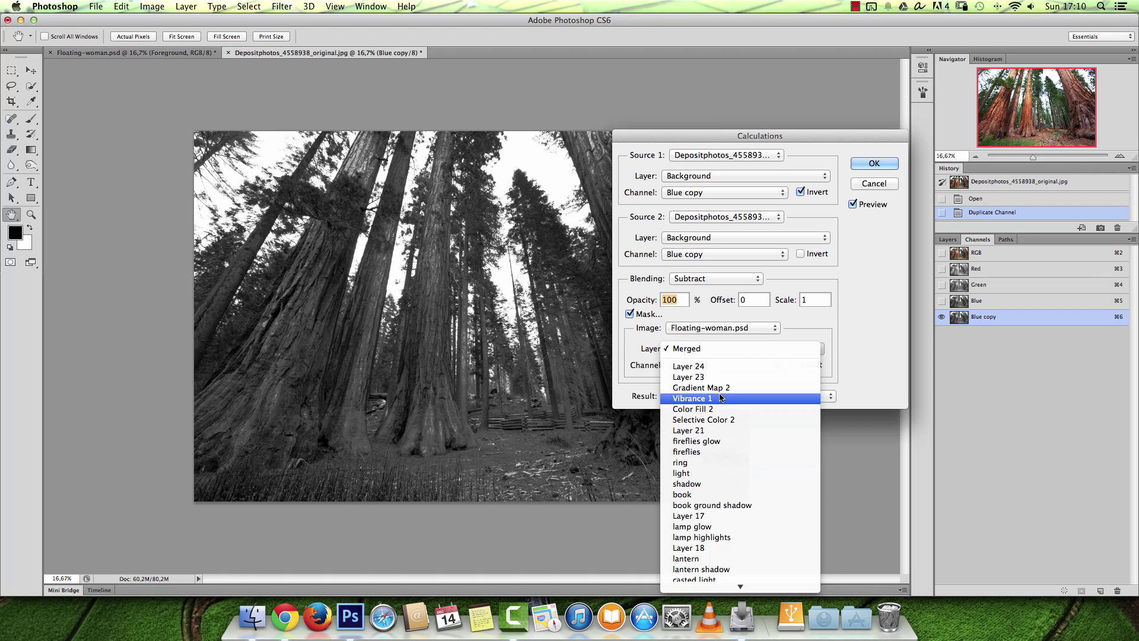
click(847, 310)
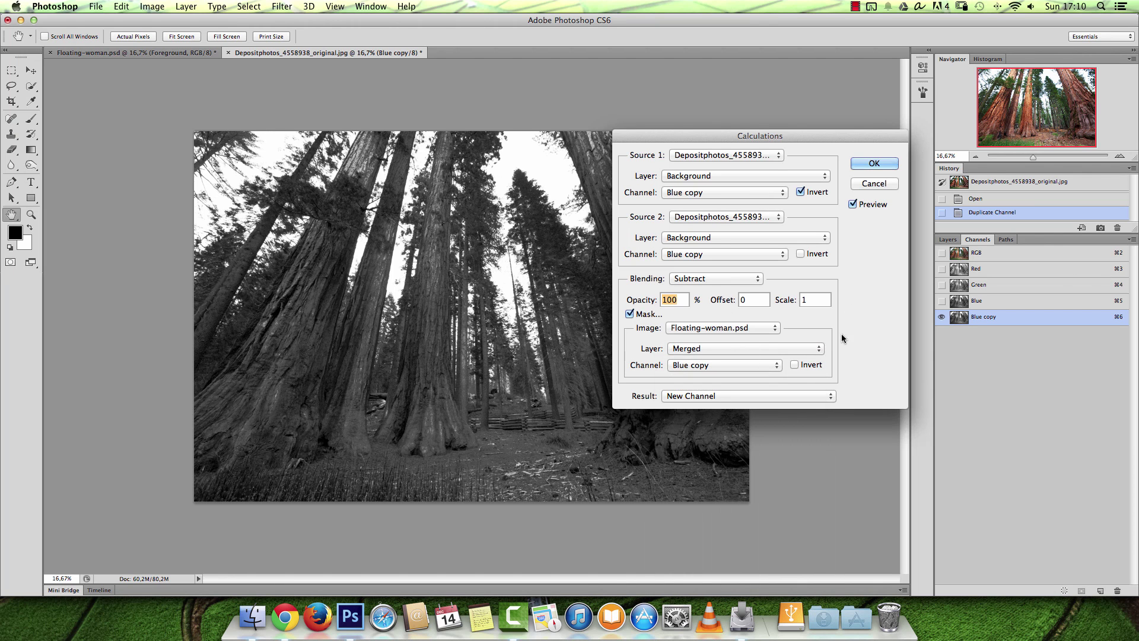
click(760, 330)
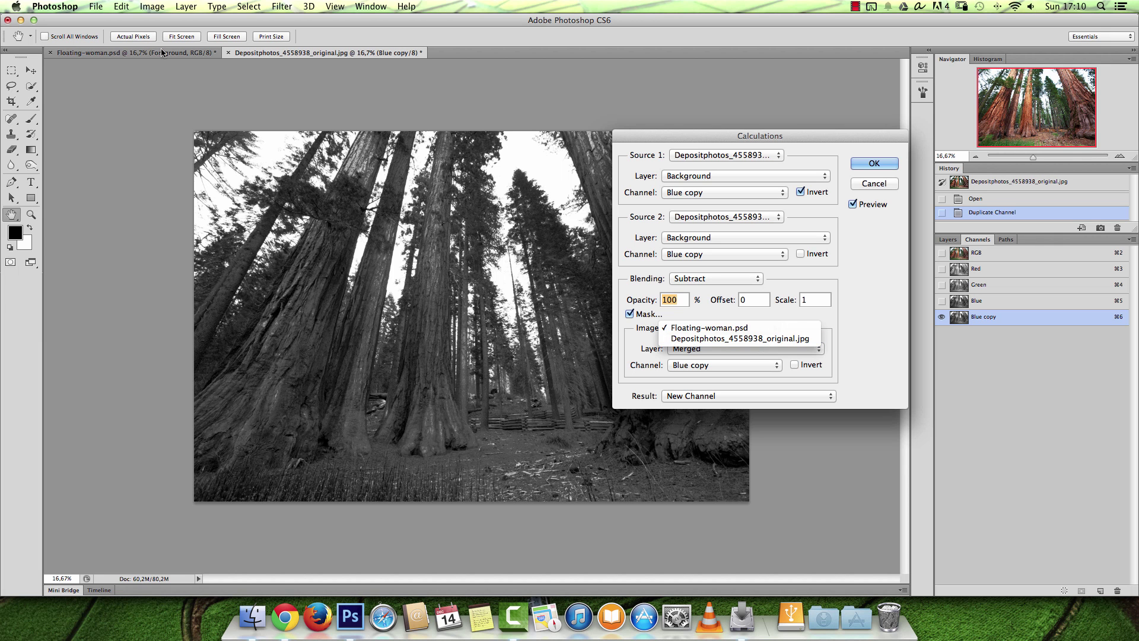
click(838, 323)
click(735, 351)
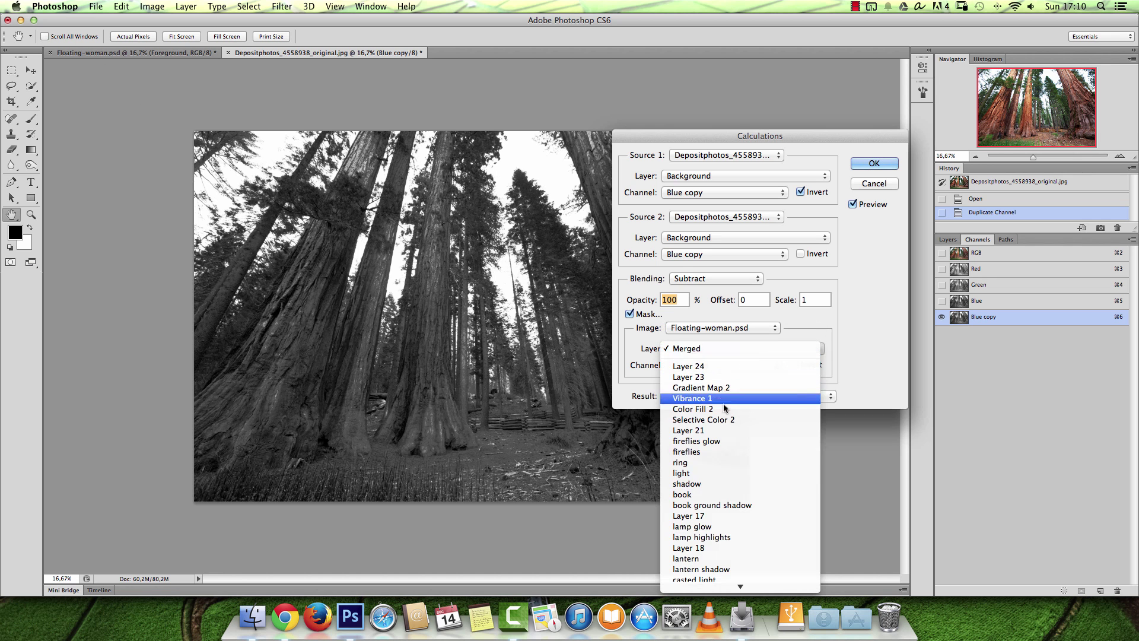
click(819, 315)
click(764, 328)
click(738, 345)
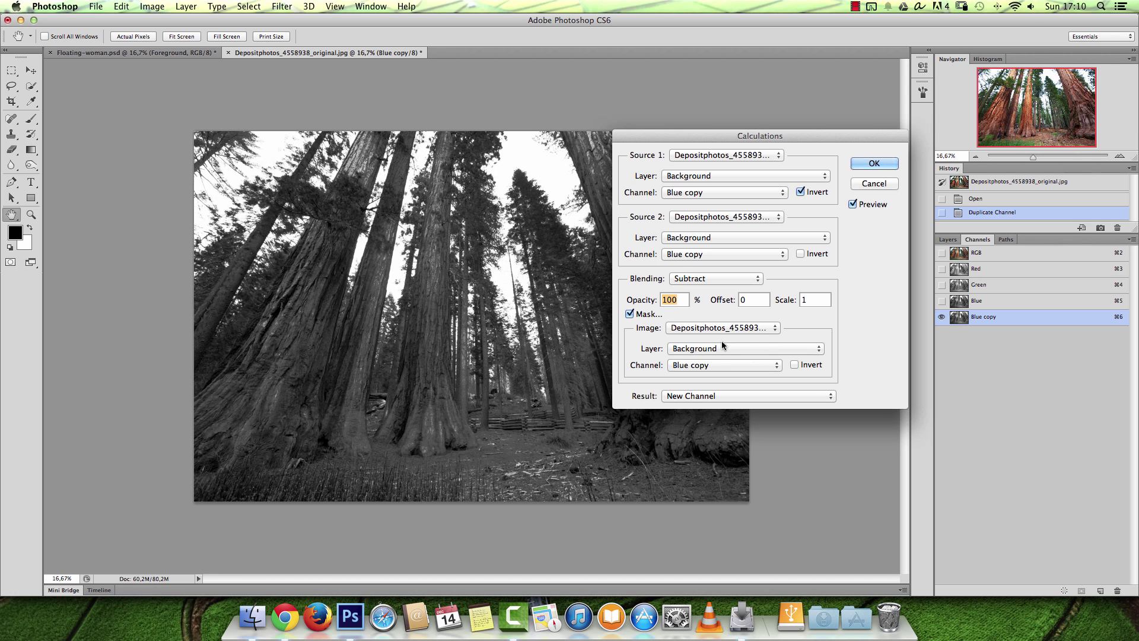
click(630, 314)
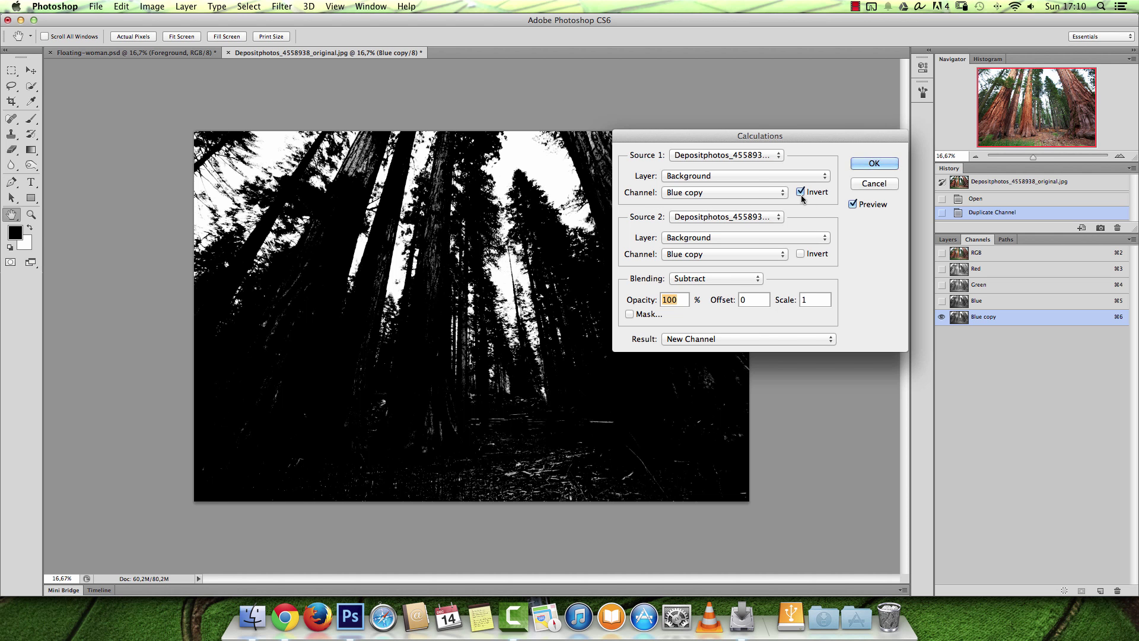
Keep the Subtract blending and apply the calculation as a new channel.
click(710, 279)
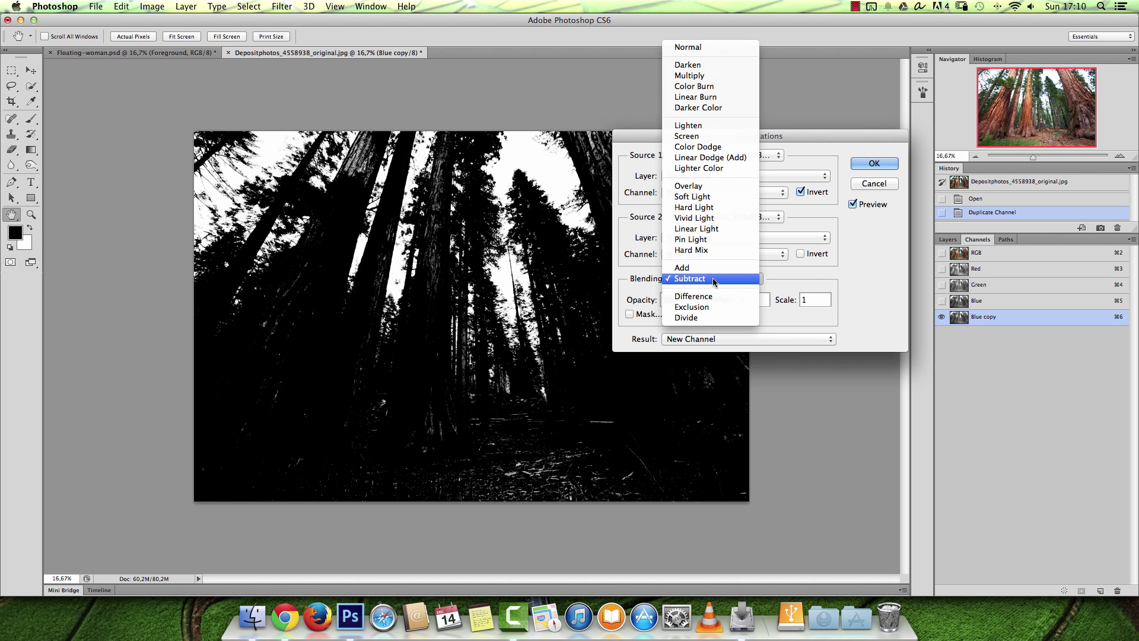
click(864, 265)
click(874, 164)
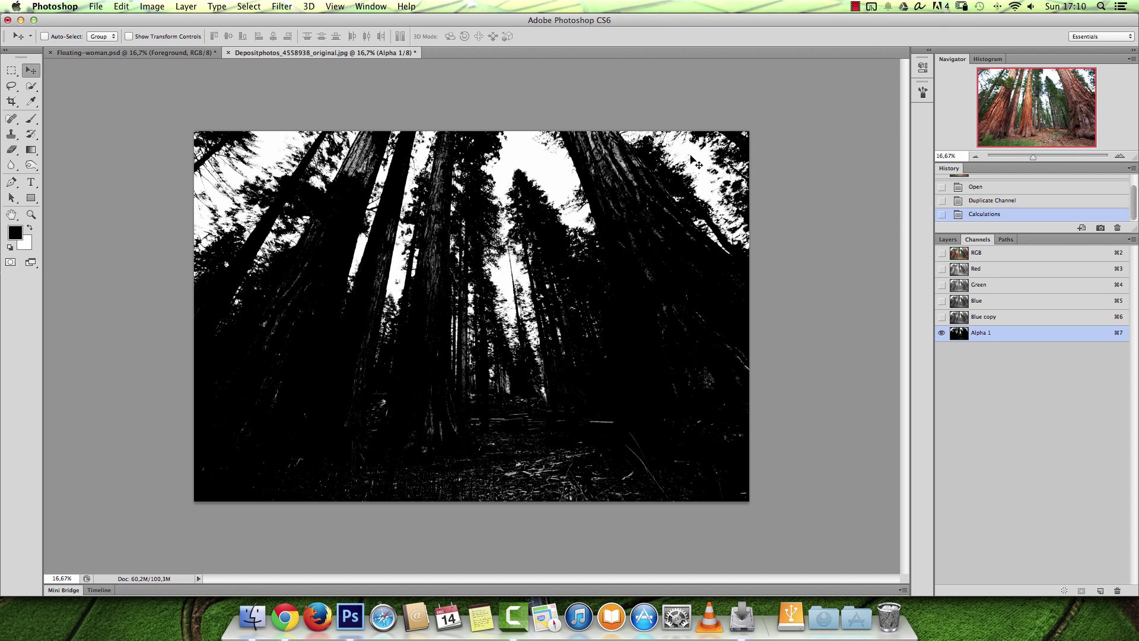
Activate the Brush tool and set its opacity and flow to 100%.
click(35, 120)
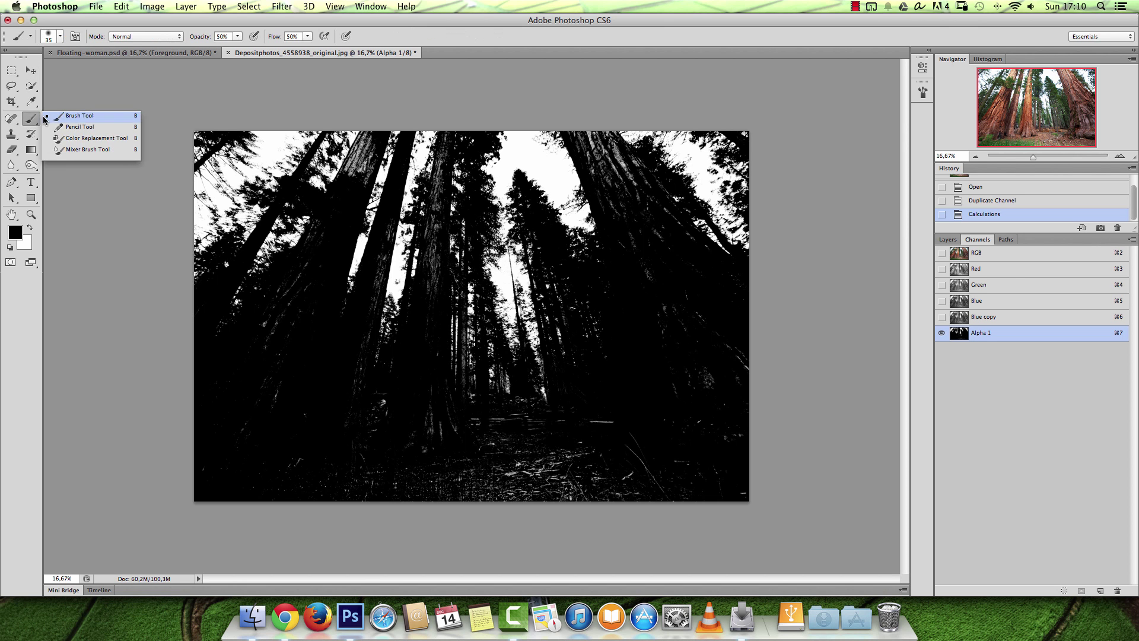
click(64, 117)
click(238, 37)
drag(239, 48, 369, 56)
click(309, 36)
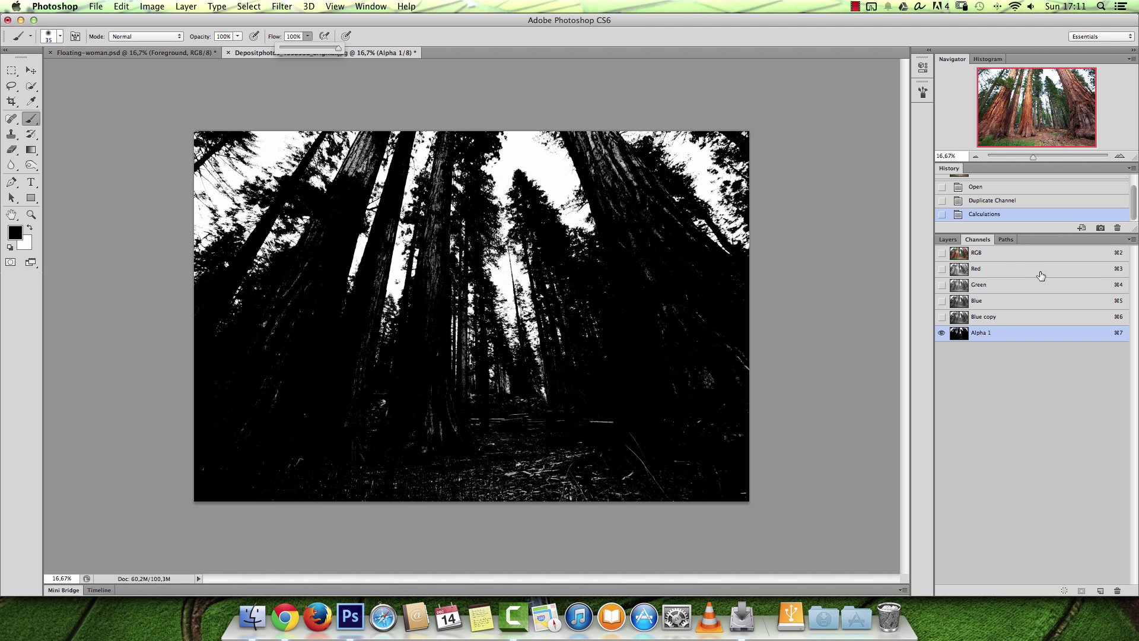
Compare Alpha 1 with the RGB composite, and prepare a soft 342 px brush in Overlay mode for the Alpha 1 channel.
click(1020, 257)
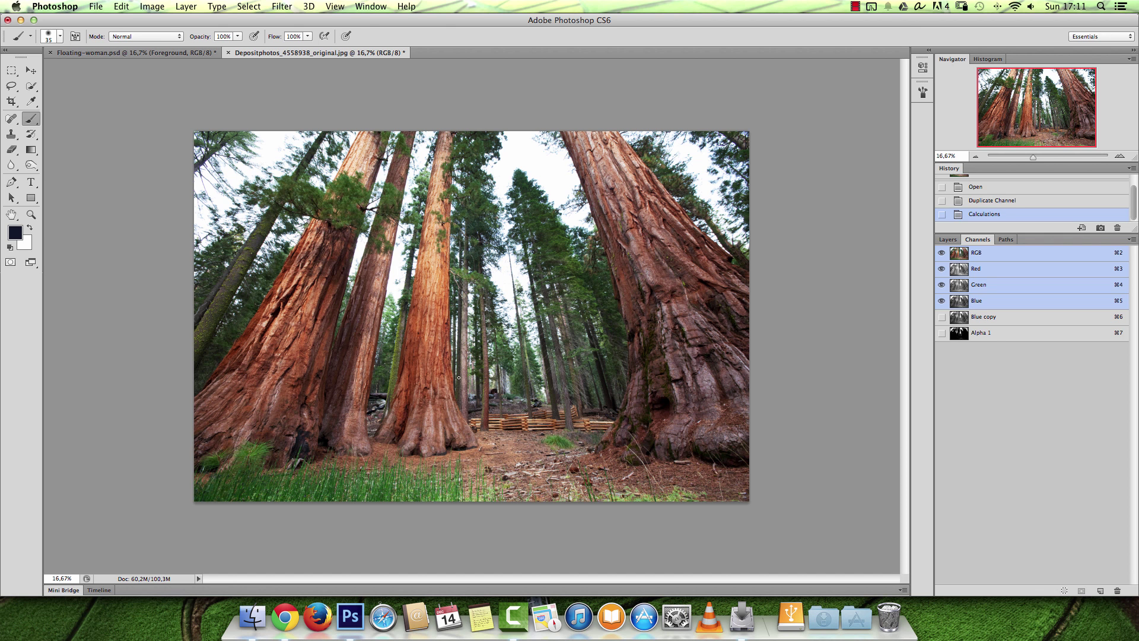
click(995, 335)
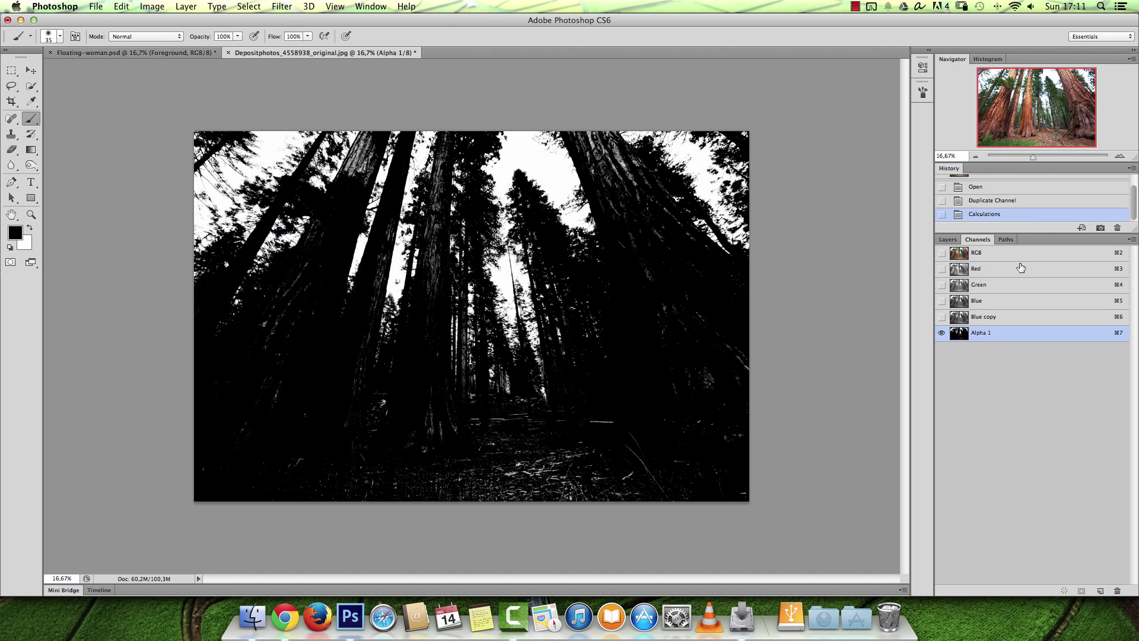
click(1012, 256)
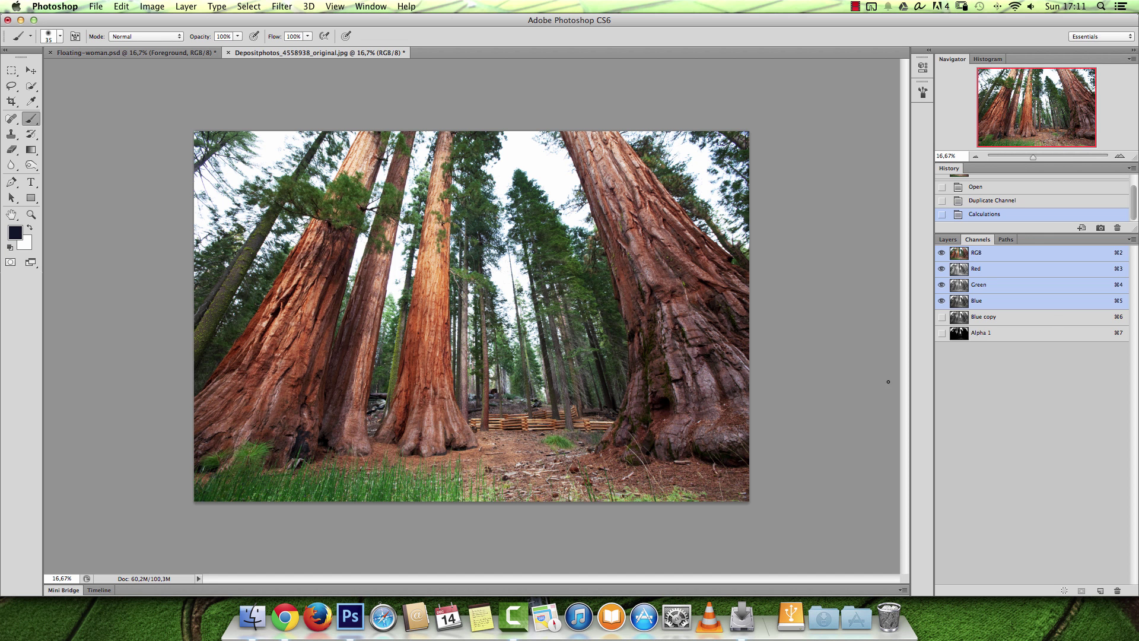
click(1016, 334)
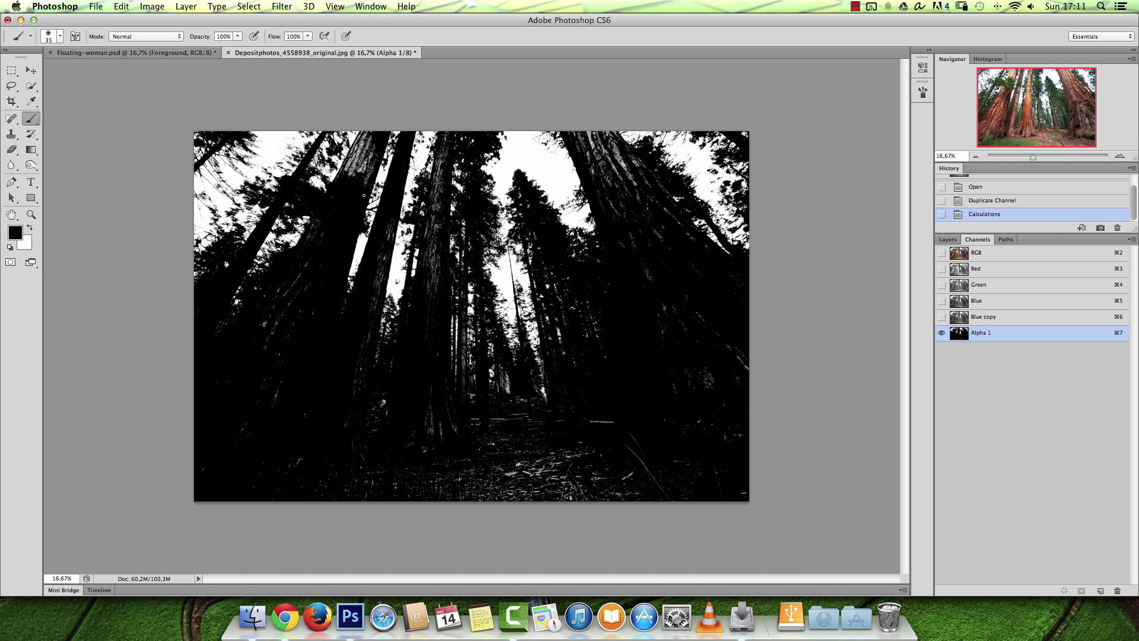
right_click(522, 365)
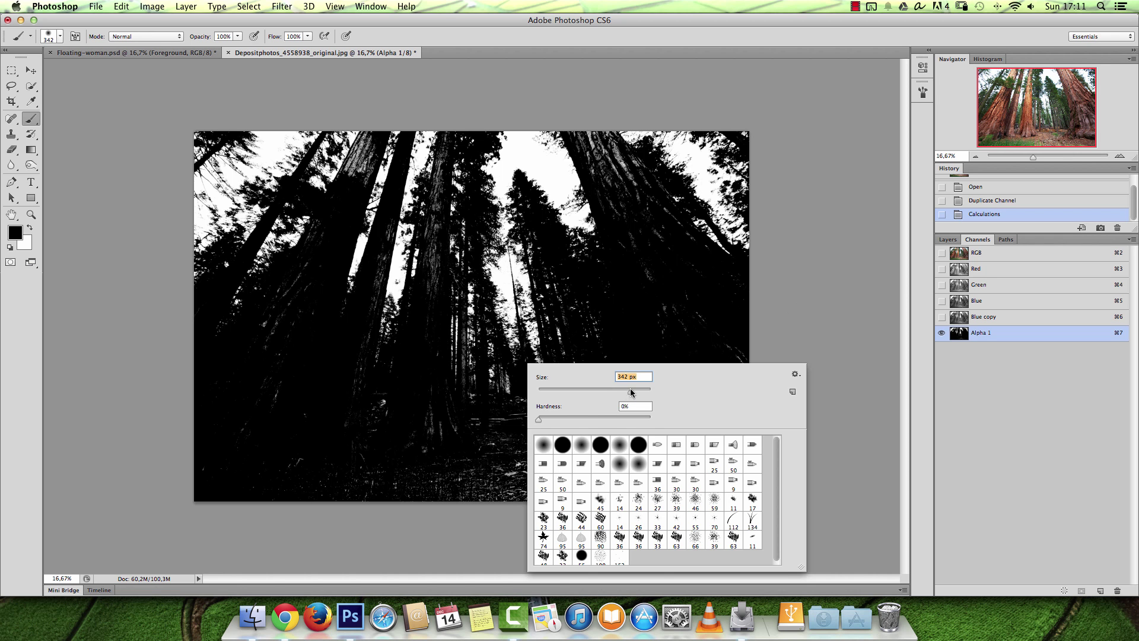
key(Return)
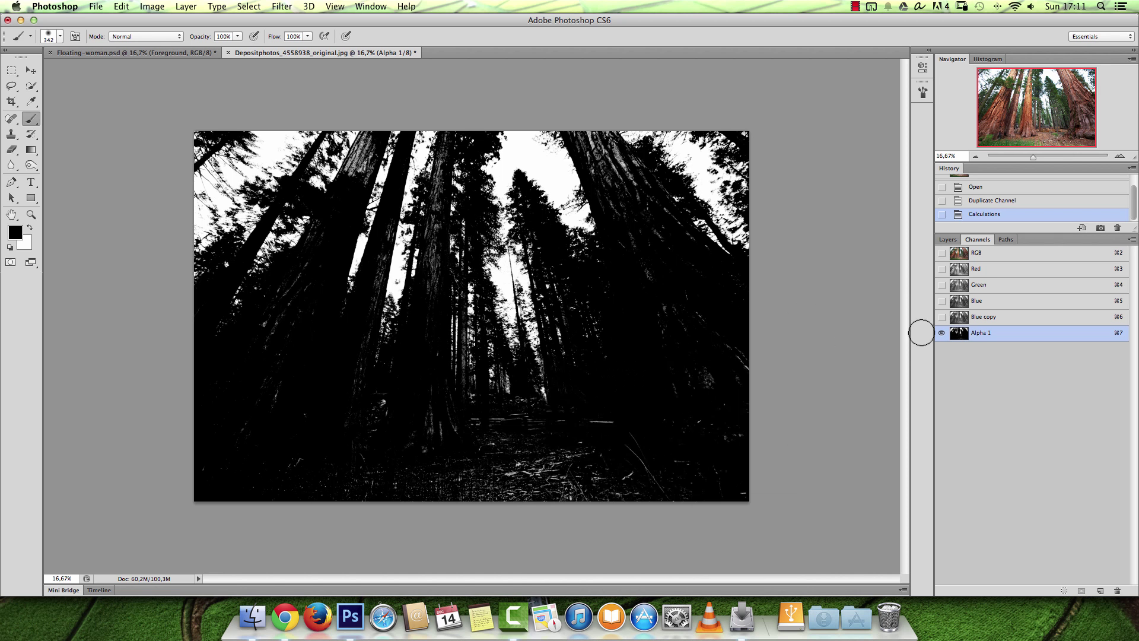
click(146, 37)
click(142, 167)
Paint black in Overlay mode over the forest ground and the central trees in the Alpha 1 channel to darken the light specks.
mouse_move(221, 466)
mouse_down()
mouse_move(282, 465)
mouse_move(587, 514)
mouse_move(620, 492)
mouse_move(442, 484)
mouse_move(583, 439)
mouse_up()
drag(435, 494, 407, 494)
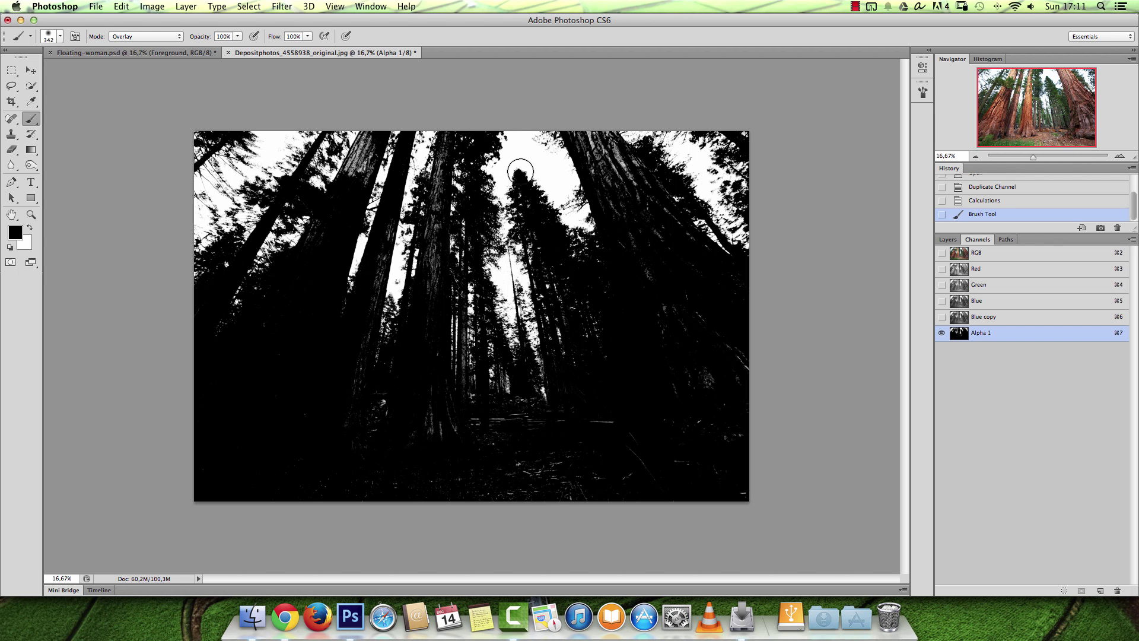
drag(518, 216, 523, 274)
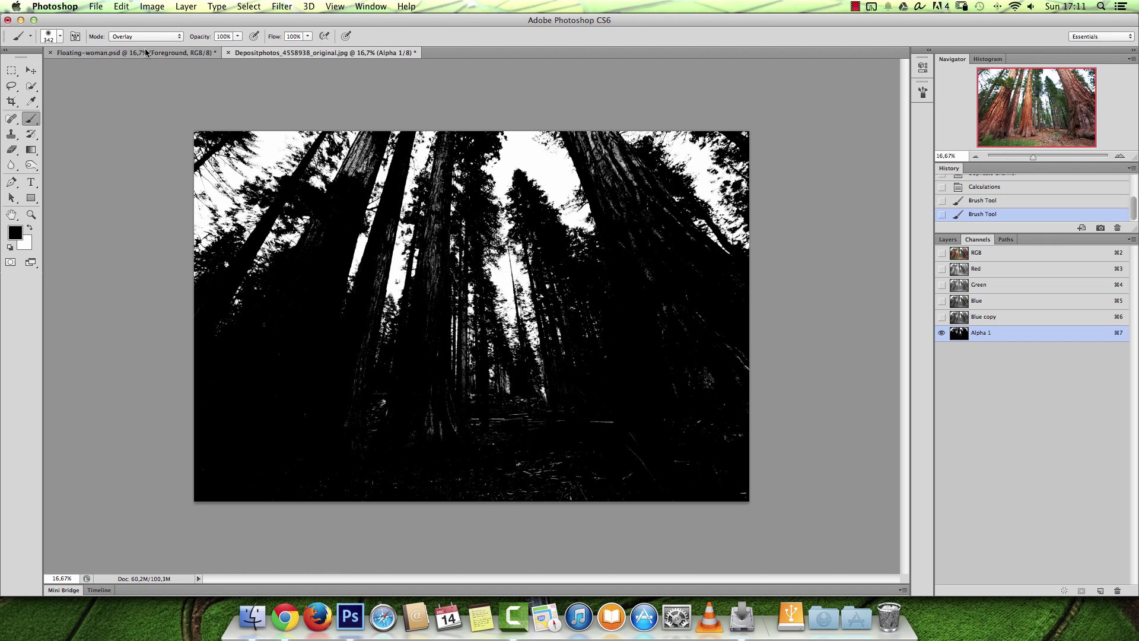
Darken the light bark specks on the large left and right trunks in Alpha 1 with black Overlay brush strokes.
mouse_move(418, 344)
mouse_down()
mouse_move(437, 165)
mouse_move(438, 185)
mouse_move(470, 149)
mouse_move(479, 315)
mouse_move(407, 309)
mouse_move(408, 280)
mouse_move(382, 312)
mouse_move(366, 425)
mouse_up()
mouse_move(624, 195)
mouse_down()
mouse_move(631, 158)
mouse_move(717, 196)
mouse_move(742, 172)
mouse_move(738, 257)
mouse_up()
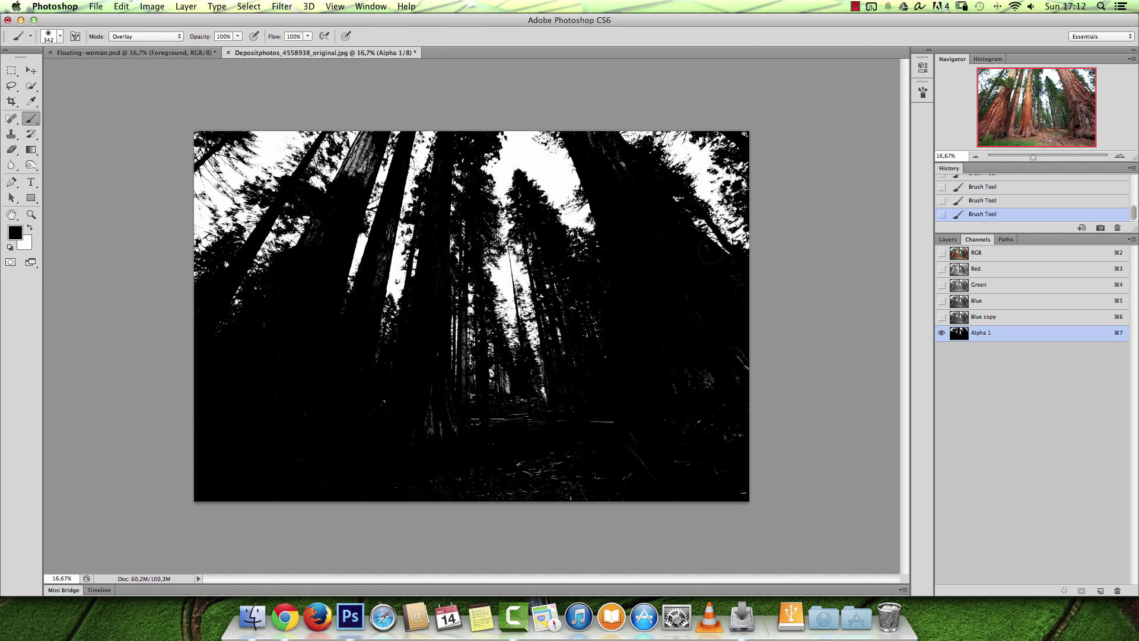
drag(753, 373, 691, 366)
mouse_move(511, 312)
mouse_down()
mouse_move(516, 341)
mouse_move(531, 324)
mouse_move(555, 395)
mouse_up()
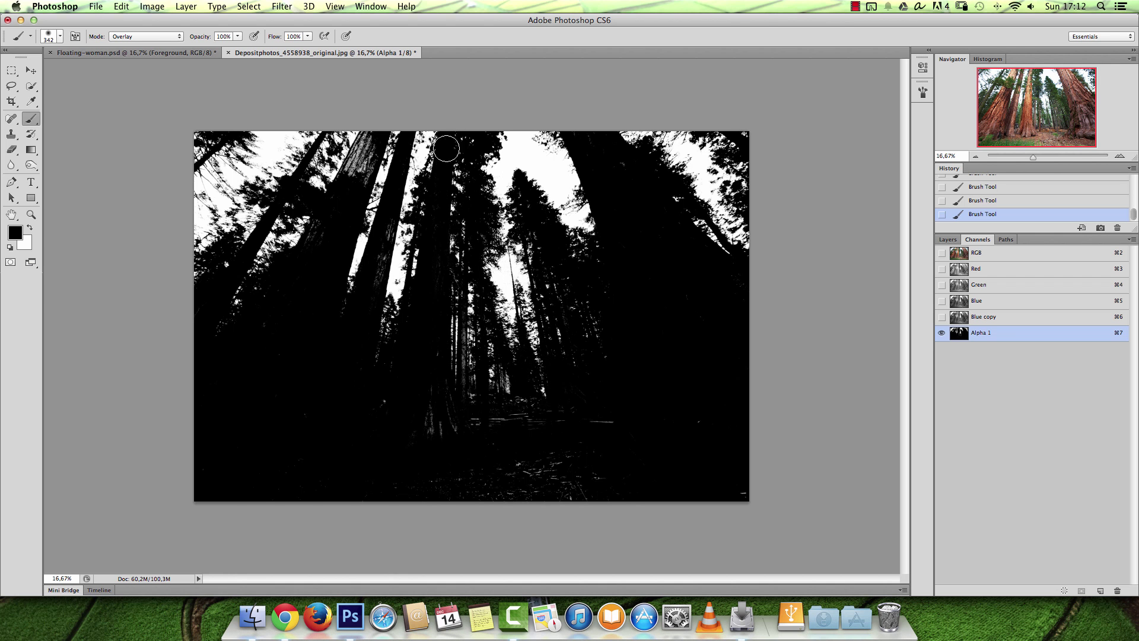
drag(408, 174, 370, 128)
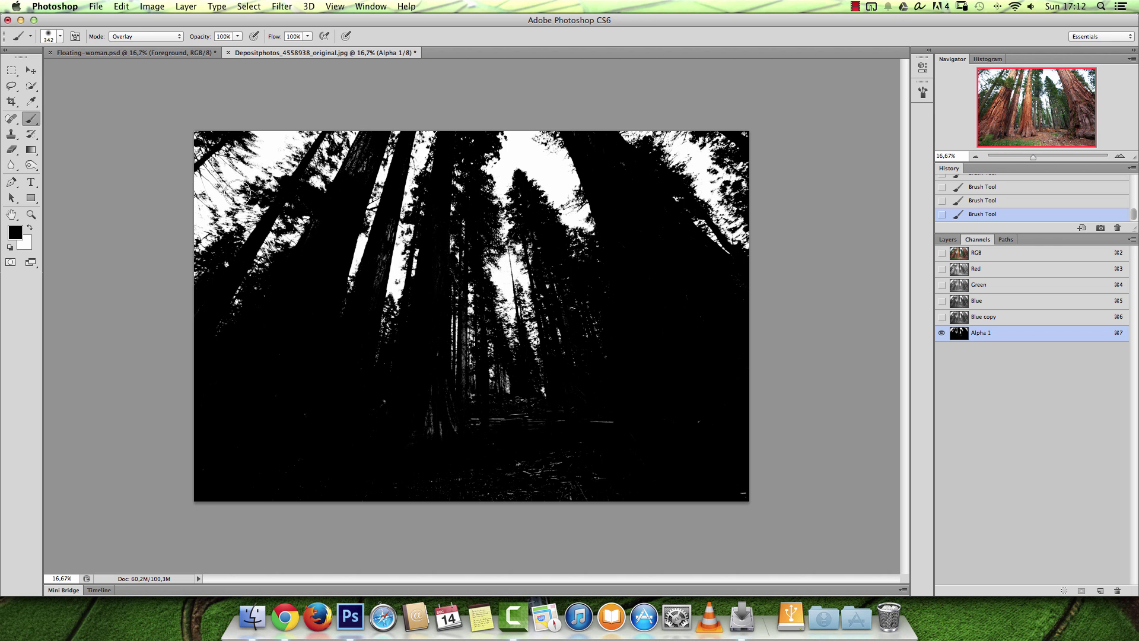
key(super+l)
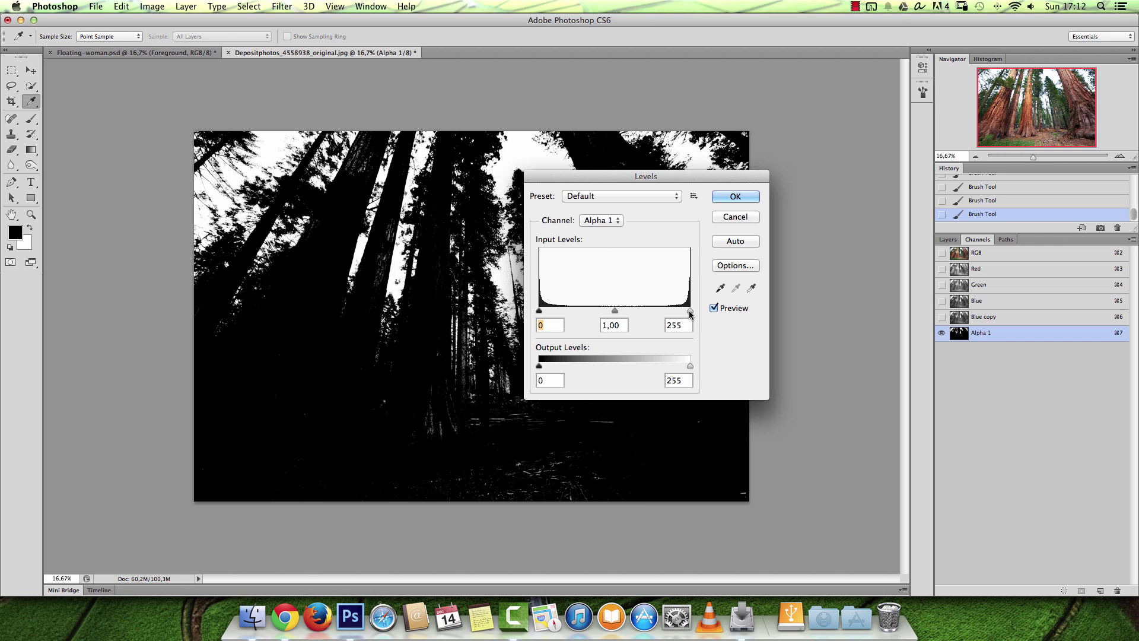
mouse_move(689, 311)
mouse_down()
mouse_move(605, 311)
mouse_move(690, 310)
mouse_up()
key(b)
key(Return)
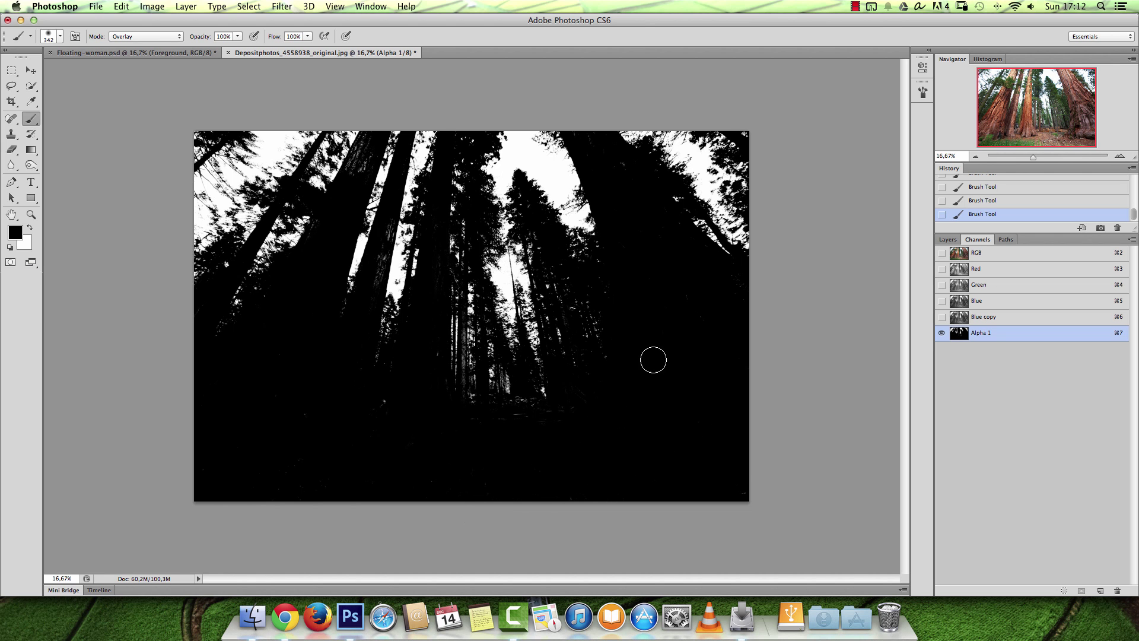
Set the brush mode to Normal and try painting black over the large leaning trunk in Alpha 1.
click(154, 37)
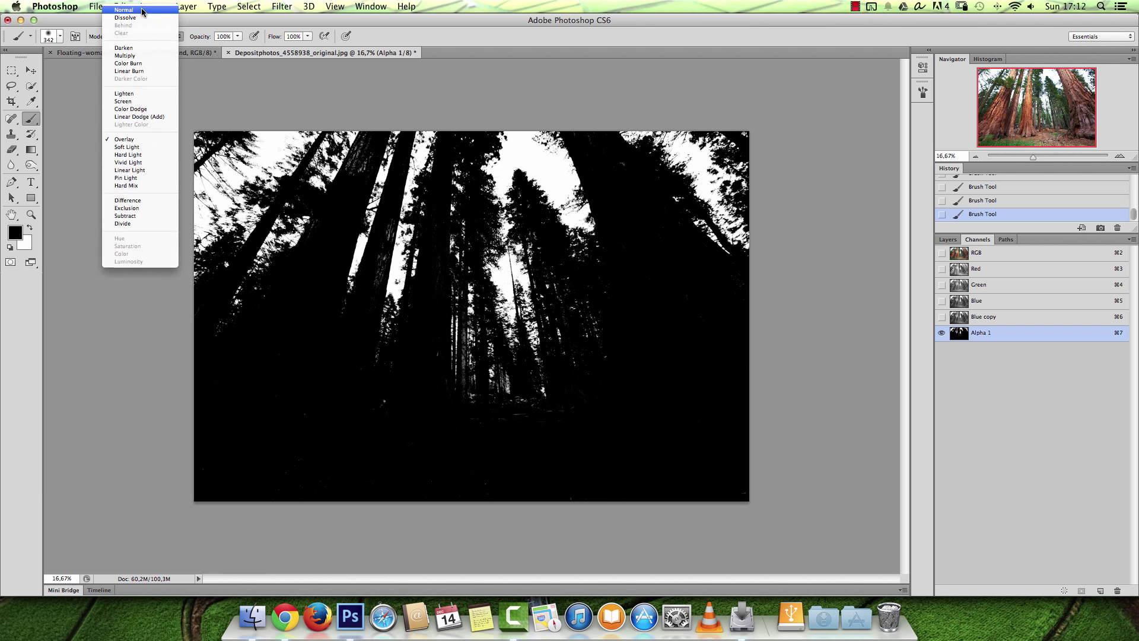
click(133, 10)
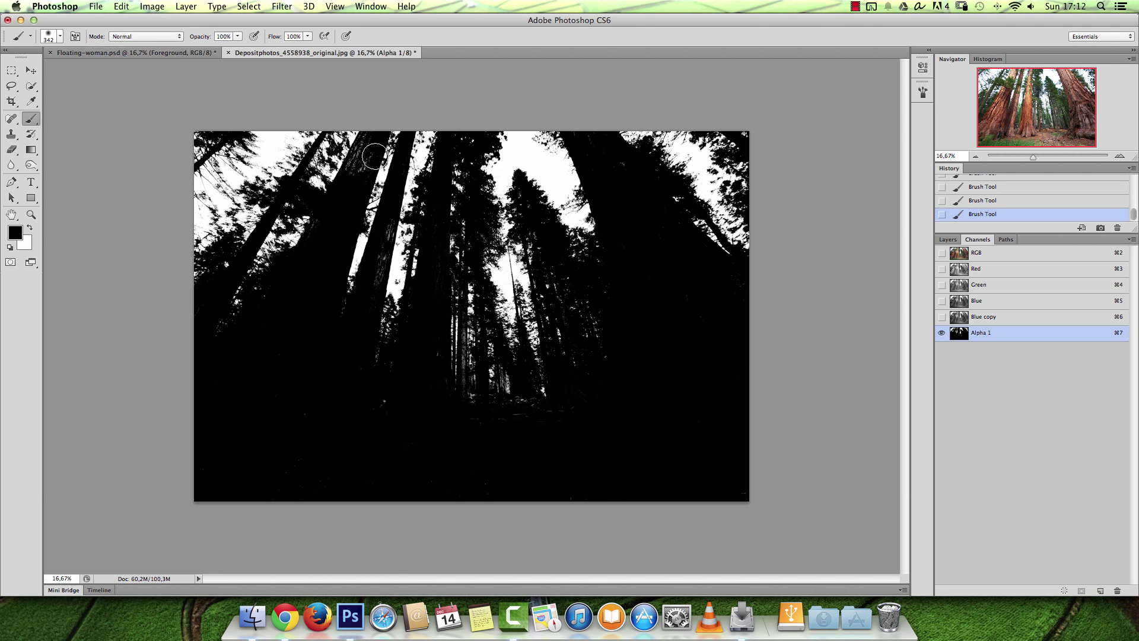
drag(367, 150, 346, 196)
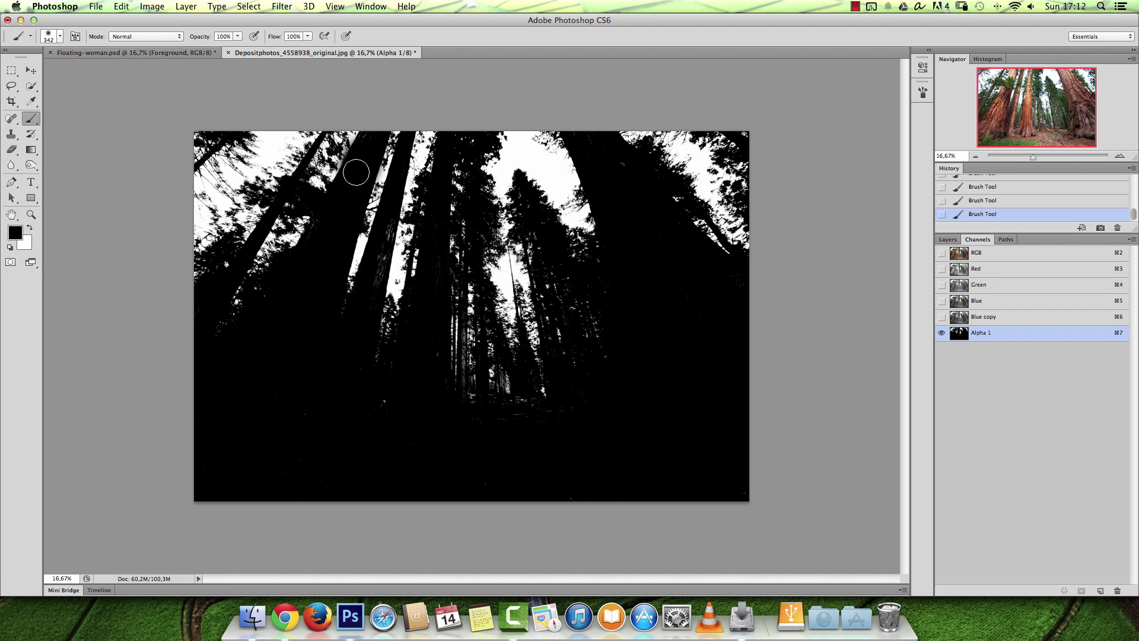
drag(330, 156, 415, 172)
key(super+z)
Harden the brush edge, reduce it to 175 px, and paint the upper part of the leaning left trunks solid black.
key(bracketleft)
right_click(458, 193)
drag(552, 248, 584, 250)
click(497, 137)
mouse_move(482, 178)
mouse_down()
mouse_move(465, 283)
mouse_move(477, 261)
mouse_move(447, 313)
mouse_move(482, 173)
mouse_move(430, 285)
mouse_move(446, 237)
mouse_up()
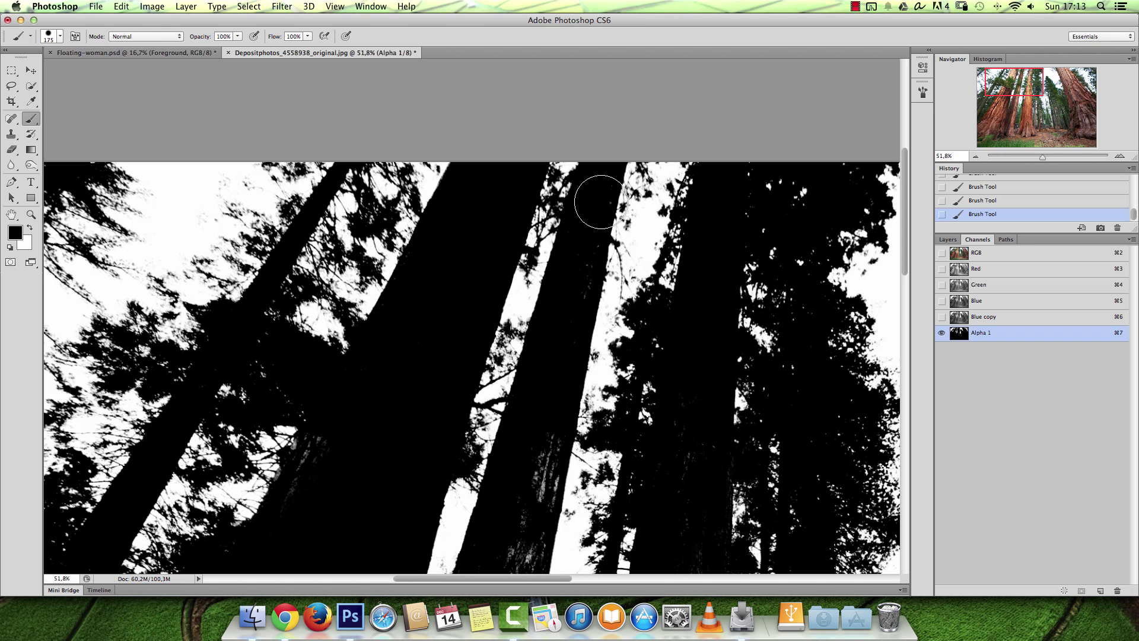
Paint black with a 100 px brush over the bark specks on the narrower trunk and the edge of the large left trunk.
key(bracketleft)
key(bracketleft)
mouse_move(537, 443)
mouse_down()
mouse_move(526, 488)
mouse_move(541, 457)
mouse_up()
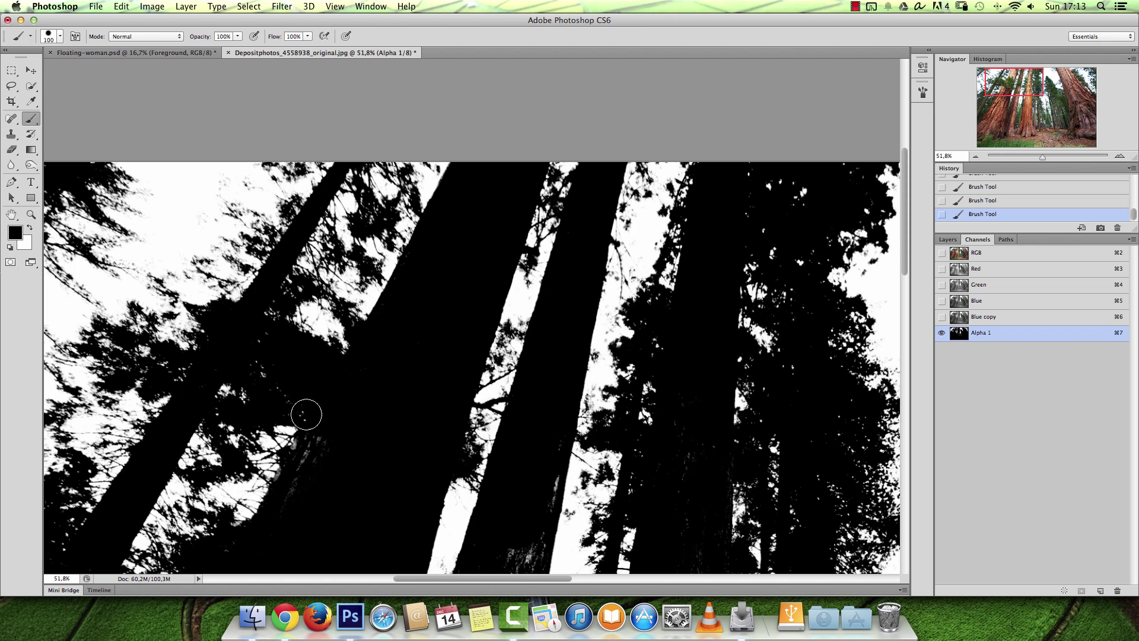
scroll(279, 365, down, 5)
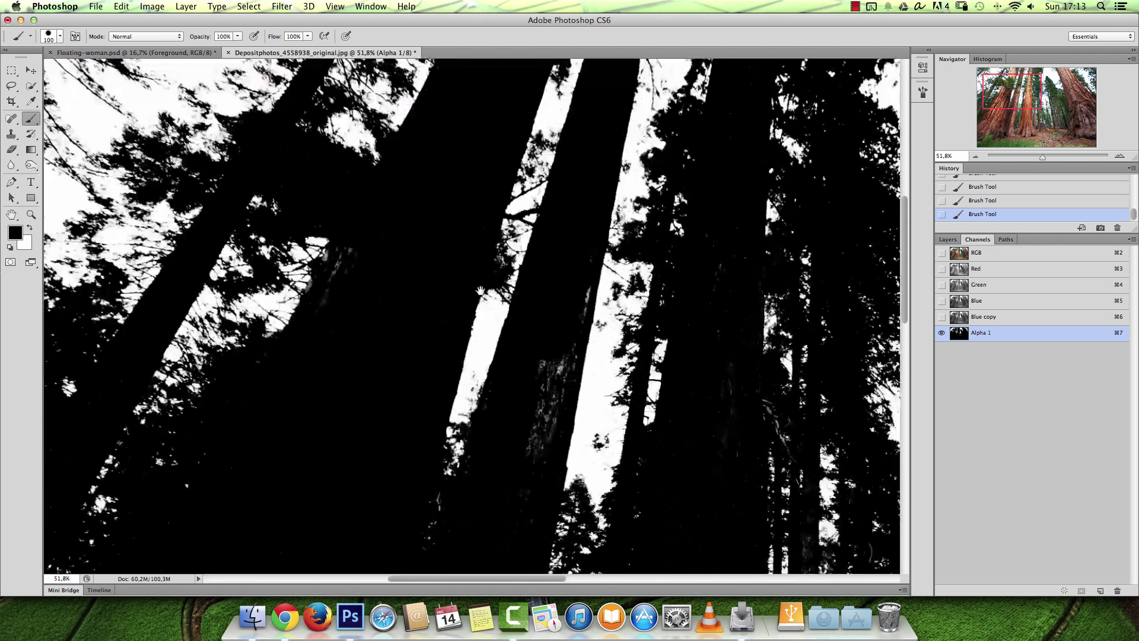
mouse_move(366, 253)
mouse_down()
mouse_move(340, 262)
mouse_move(329, 295)
mouse_up()
Fill the remaining specks on the lower part of the narrower leaning trunk with a 90 px black brush.
key(bracketright)
key(bracketright)
key(bracketleft)
key(bracketleft)
key(bracketleft)
mouse_move(569, 325)
mouse_down()
mouse_move(544, 412)
mouse_move(518, 356)
mouse_move(507, 392)
mouse_up()
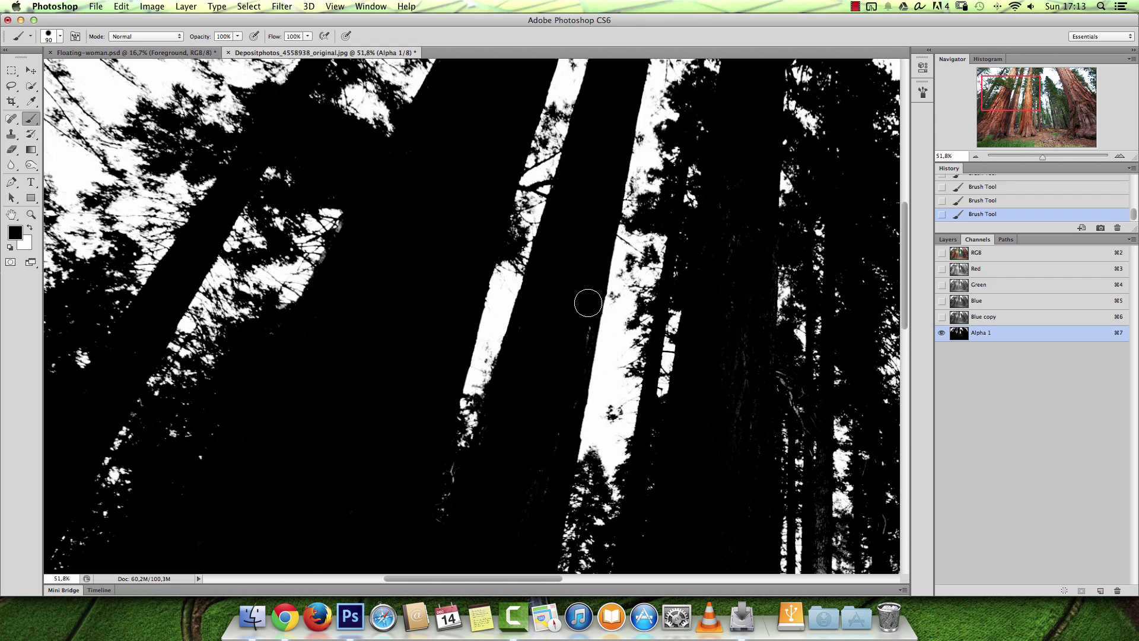
Paint out the light specks along the ground below the central trees with a 300 px black brush.
key(alt+space)
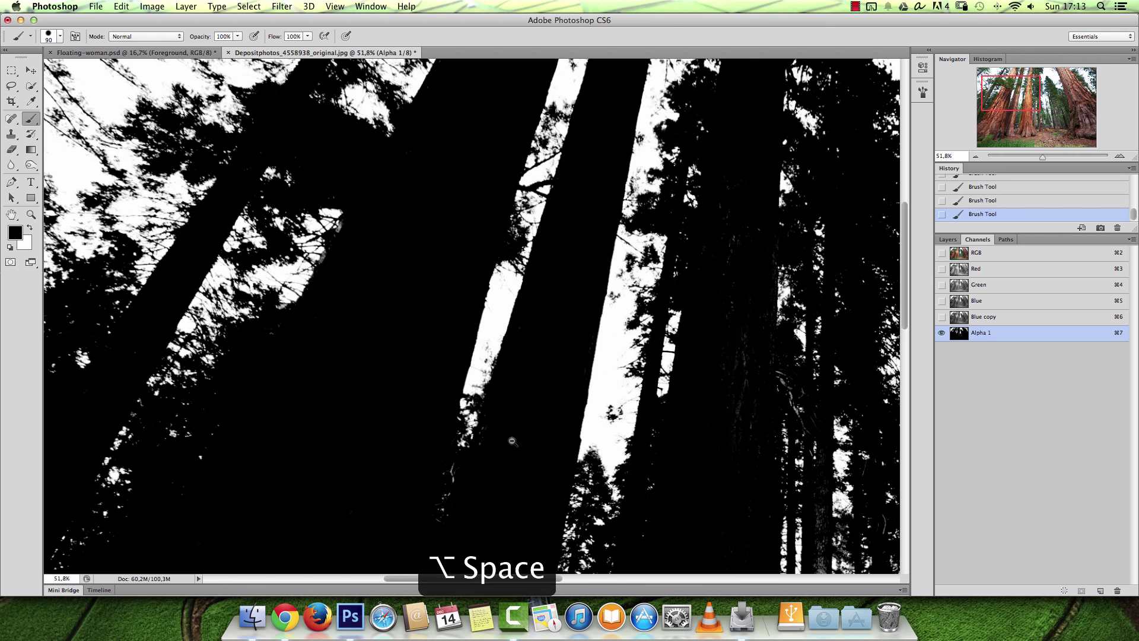
click(513, 437)
click(514, 437)
key(bracketleft)
key(bracketleft)
key(bracketleft)
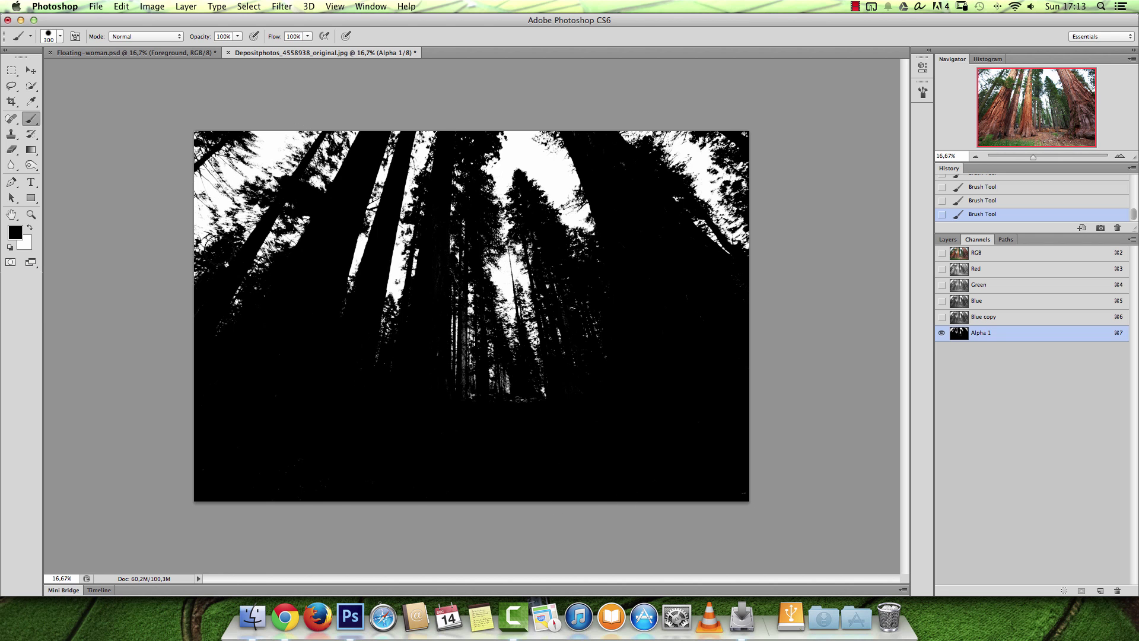
Reduce the brush to 90 px and set its mode to Overlay for the central background trees.
key(bracketleft)
key(bracketleft)
key(super+1)
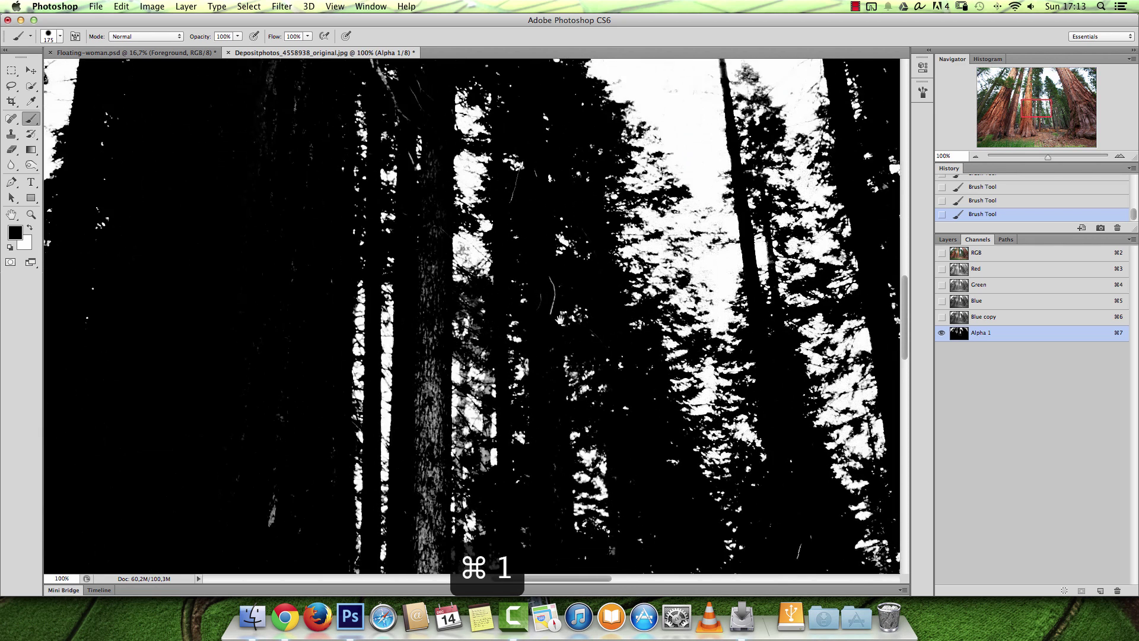
drag(560, 319, 555, 275)
key(bracketleft)
key(bracketleft)
key(bracketleft)
key(bracketleft)
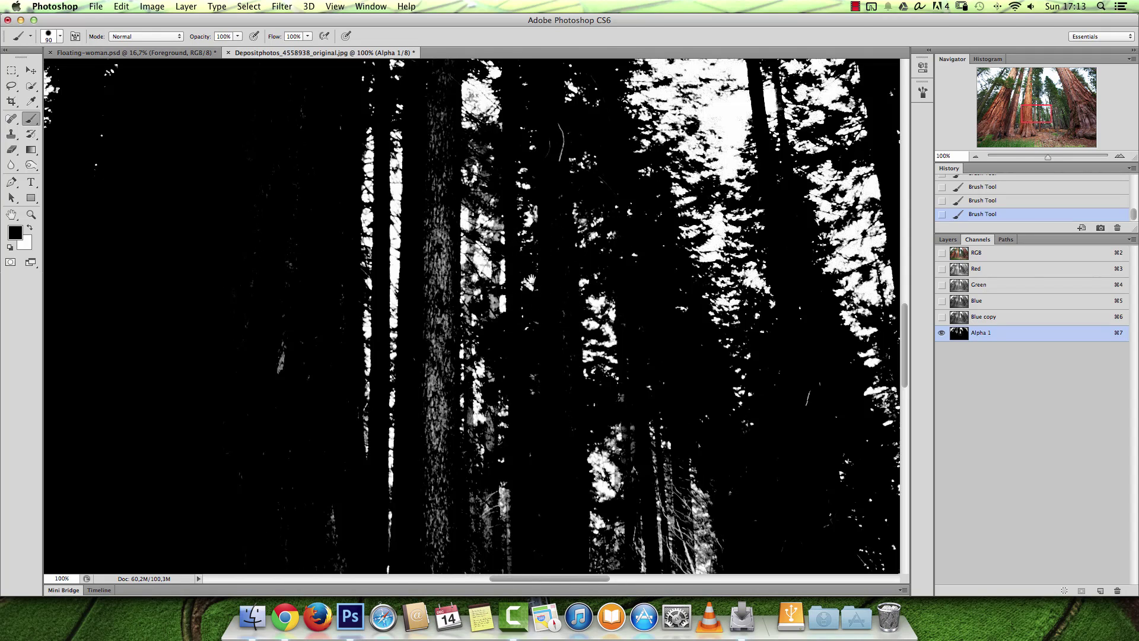
alt+click(534, 283)
drag(609, 321, 531, 329)
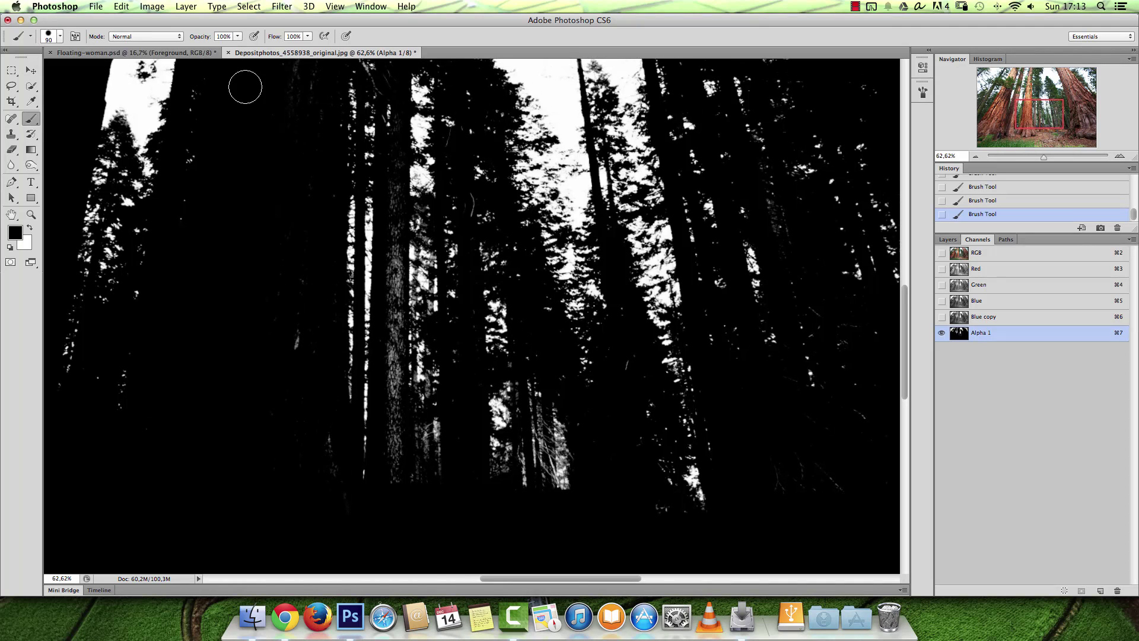
click(177, 37)
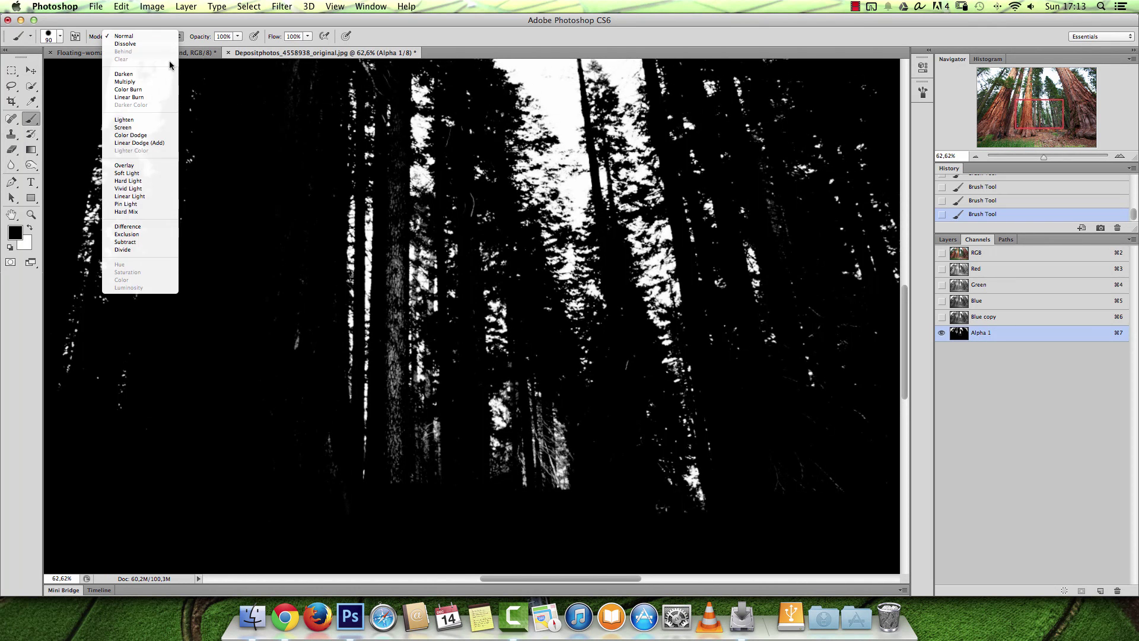
click(127, 165)
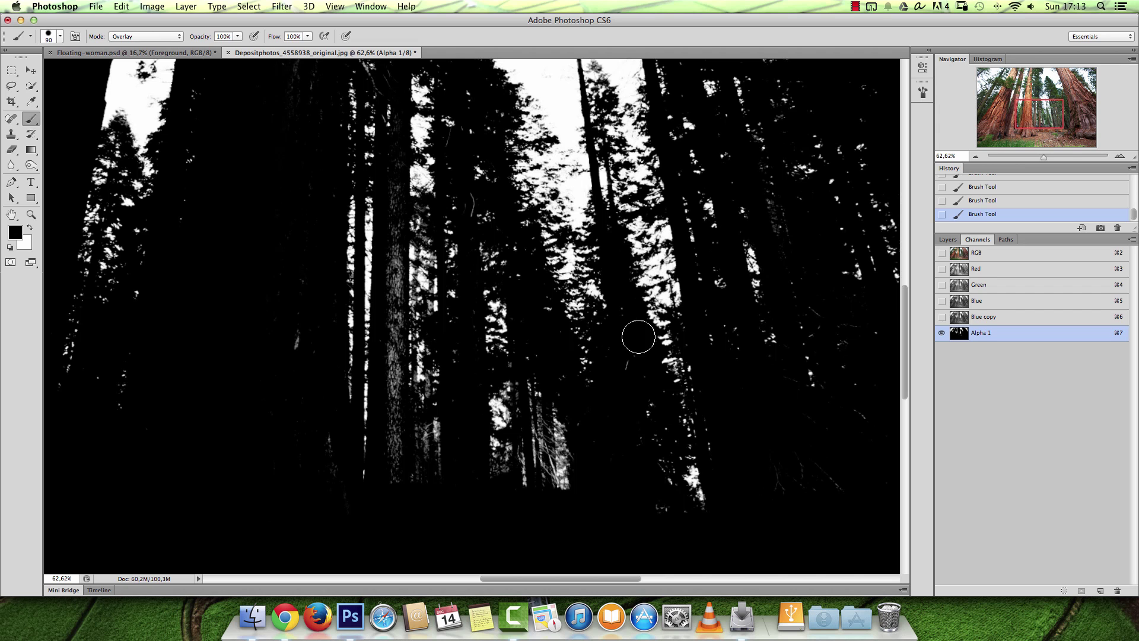
Paint black with a soft brush of up to 100 px over the gray bark and foliage around the thin central trunk.
key(bracketleft)
key(bracketleft)
mouse_move(400, 146)
mouse_down()
mouse_move(396, 314)
mouse_move(481, 306)
mouse_move(396, 369)
mouse_move(399, 348)
mouse_move(397, 378)
mouse_move(390, 339)
mouse_move(390, 463)
mouse_move(406, 439)
mouse_move(417, 468)
mouse_move(442, 462)
mouse_up()
right_click(414, 256)
key(Return)
key(bracketright)
key(bracketright)
mouse_move(450, 198)
mouse_down()
mouse_move(468, 361)
mouse_move(433, 374)
mouse_move(422, 459)
mouse_up()
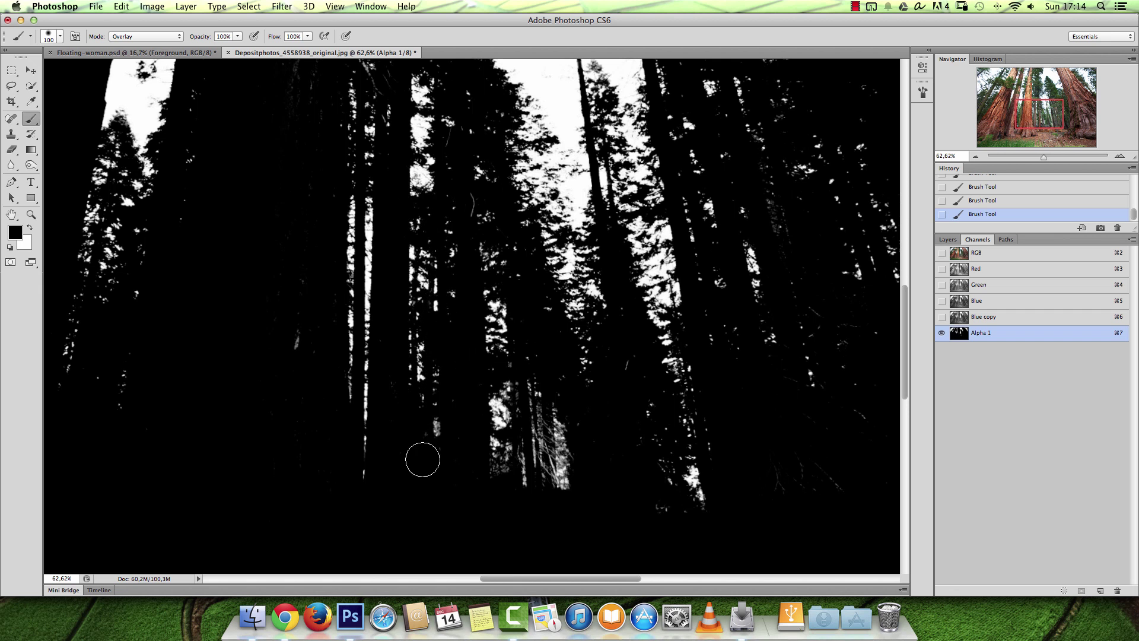
Darken the faint bark specks on the large central trunk and the trees beside it with the Overlay brush.
scroll(439, 309, up, 5)
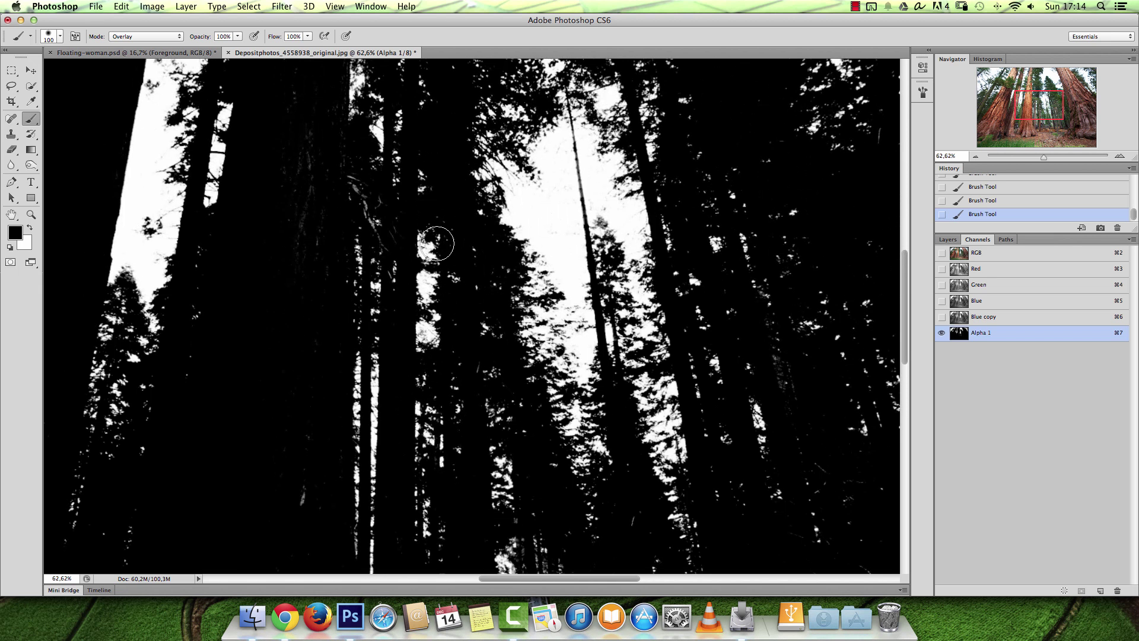
drag(295, 304, 297, 458)
mouse_move(312, 402)
mouse_down()
mouse_move(324, 428)
mouse_move(335, 352)
mouse_move(326, 357)
mouse_up()
drag(431, 307, 419, 576)
Enlarge the brush to 175 px and paint out the faint specks across the large right trunk.
mouse_move(550, 215)
mouse_down()
mouse_move(525, 207)
mouse_move(181, 241)
mouse_up()
mouse_move(506, 184)
mouse_down()
mouse_move(470, 187)
mouse_move(451, 154)
mouse_move(488, 144)
mouse_move(498, 127)
mouse_move(590, 160)
mouse_up()
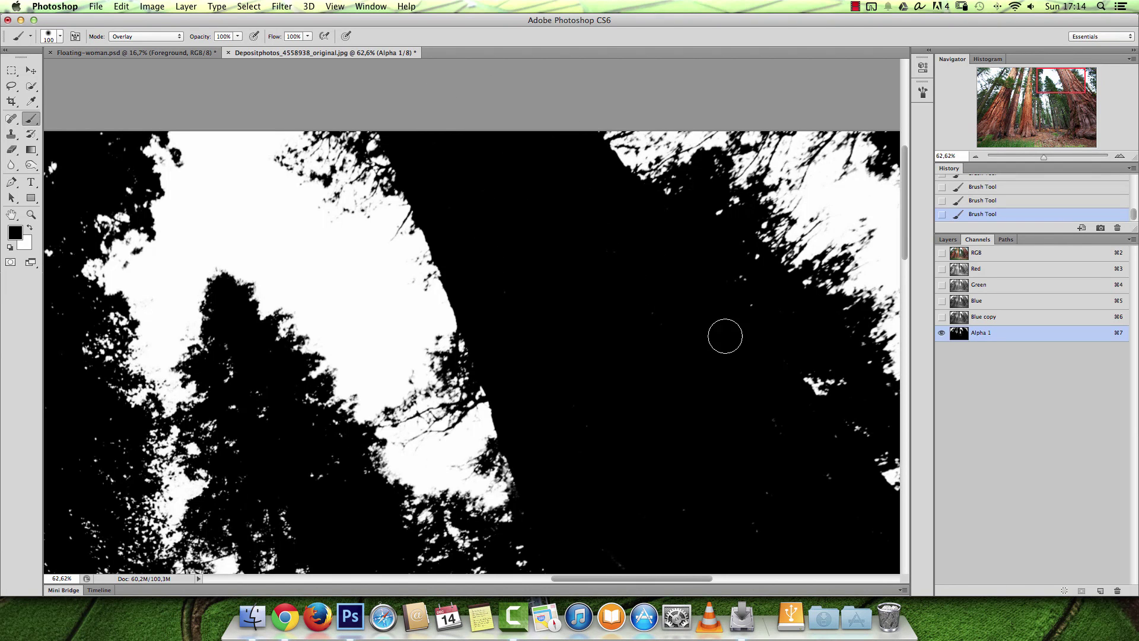
drag(777, 473, 554, 257)
key(bracketright)
key(bracketright)
key(bracketright)
mouse_move(429, 349)
mouse_down()
mouse_move(428, 320)
mouse_move(532, 230)
mouse_move(702, 379)
mouse_up()
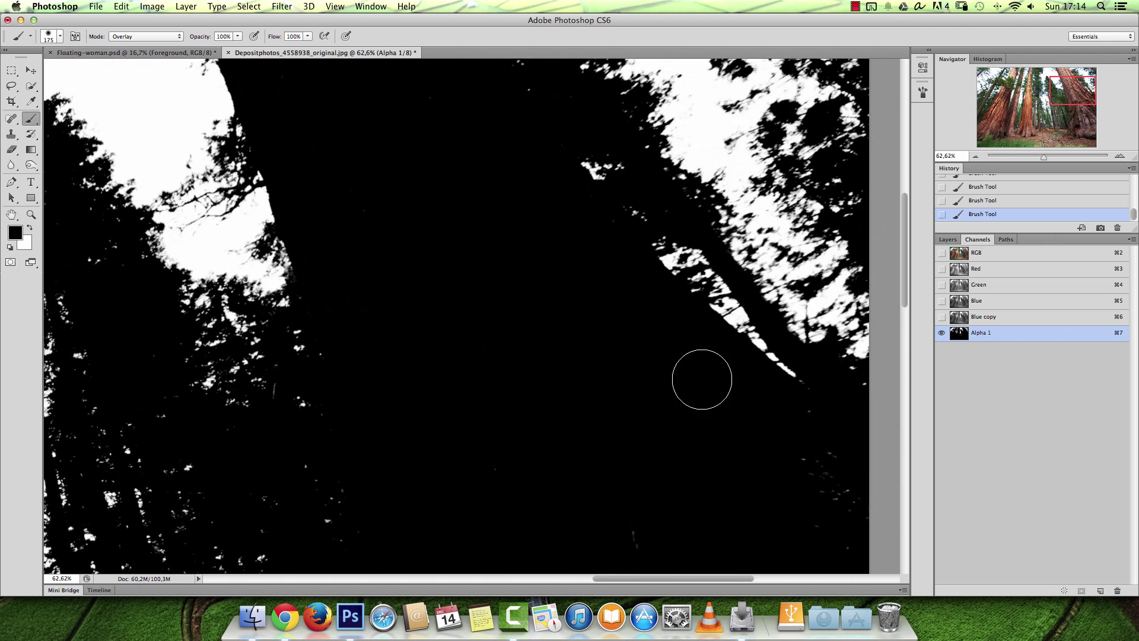
drag(654, 480, 619, 275)
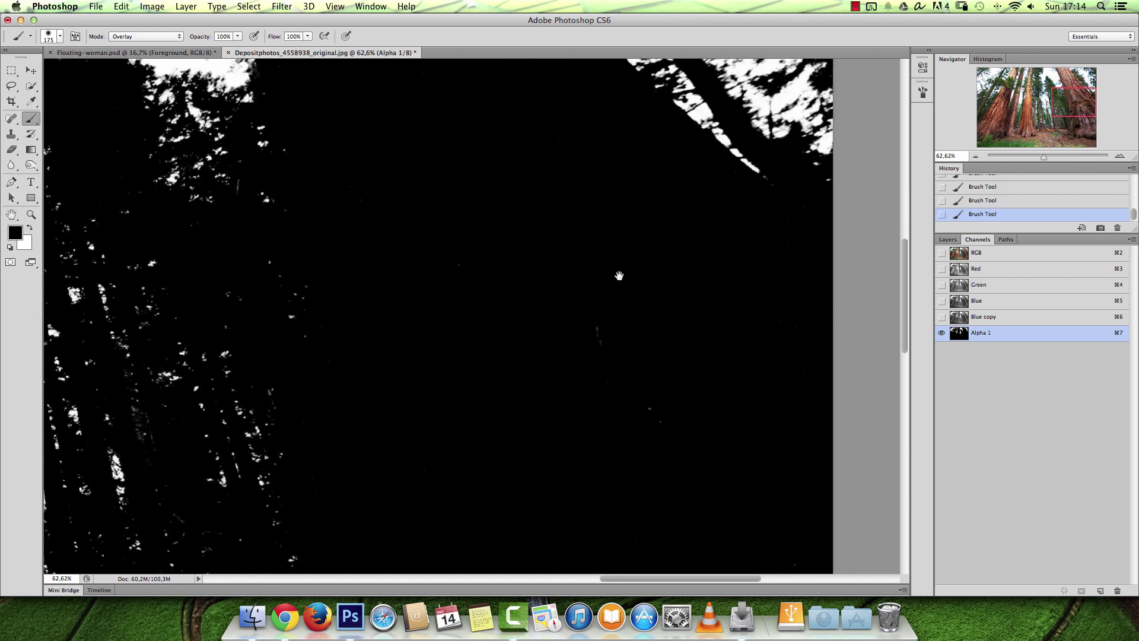
Enlarge the brush to 400 px and paint black over the remaining specks on the forest ground.
alt+click(547, 306)
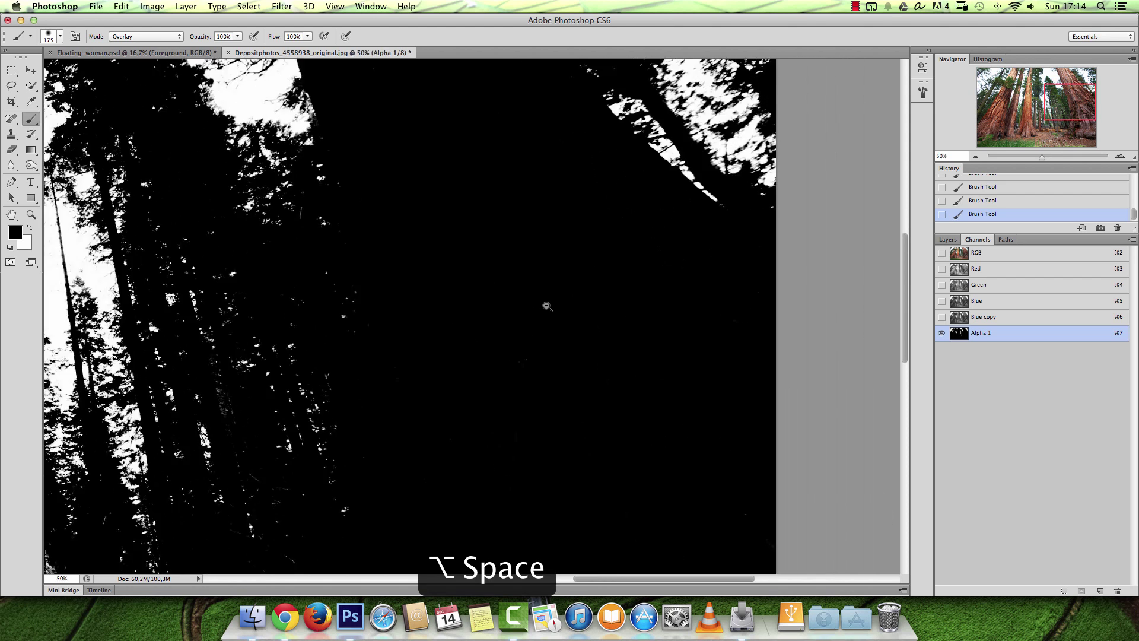
alt+click(547, 306)
alt+click(567, 385)
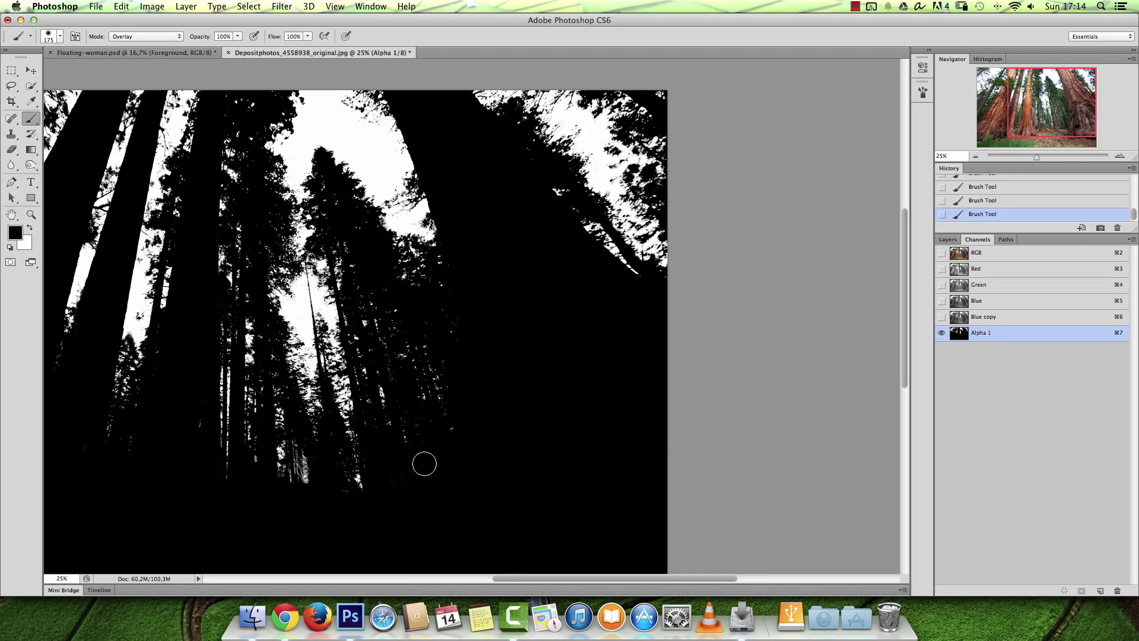
drag(398, 487, 699, 239)
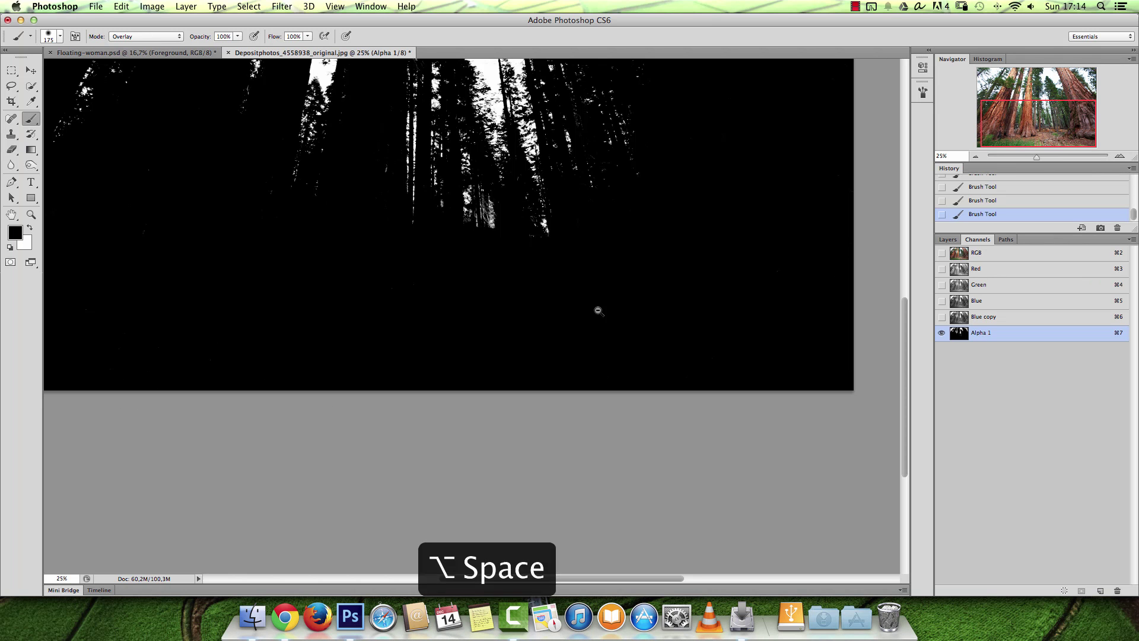
alt+click(564, 305)
key(bracketright)
key(bracketright)
key(bracketright)
key(bracketright)
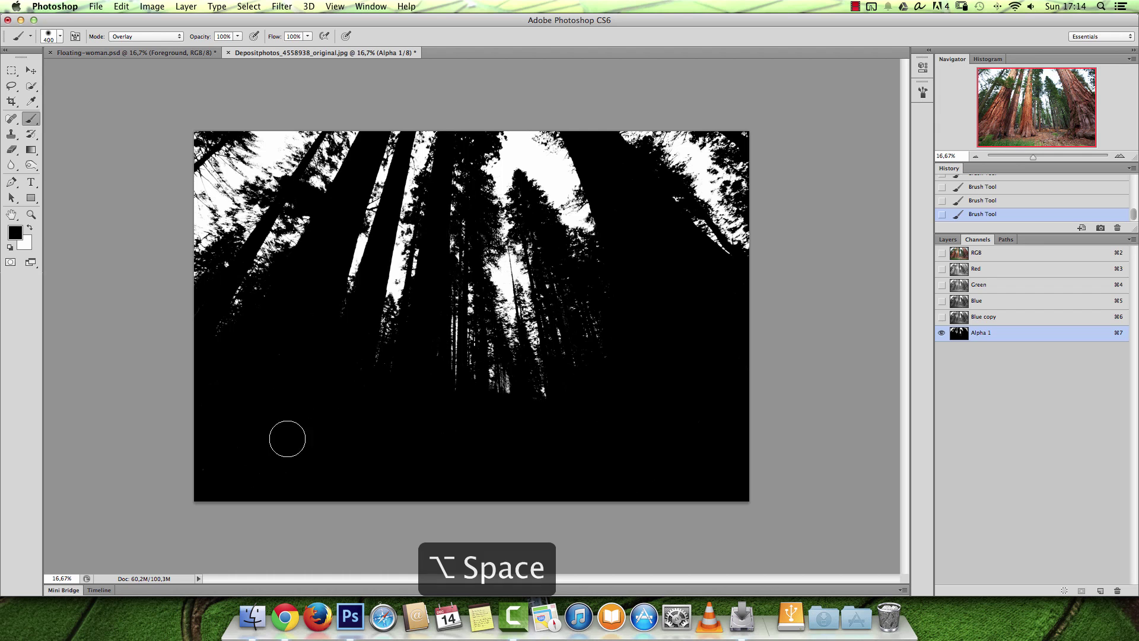
mouse_move(608, 488)
mouse_down()
mouse_move(564, 468)
mouse_move(299, 449)
mouse_move(724, 420)
mouse_up()
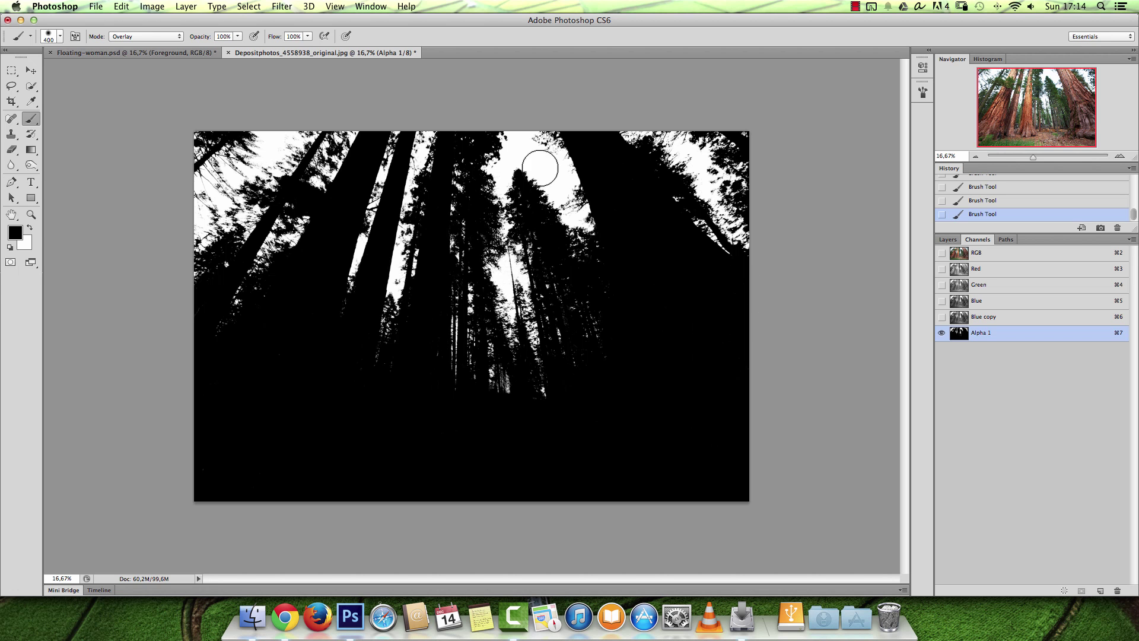
Switch to the Move tool and set the channel thumbnails to the largest size.
click(33, 73)
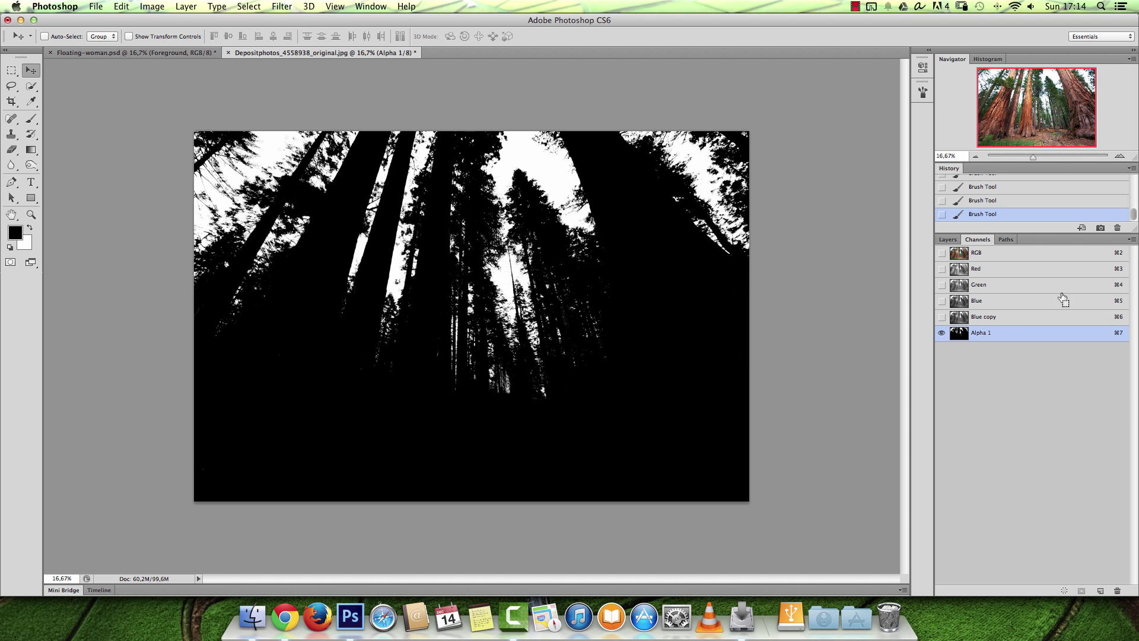
click(1136, 240)
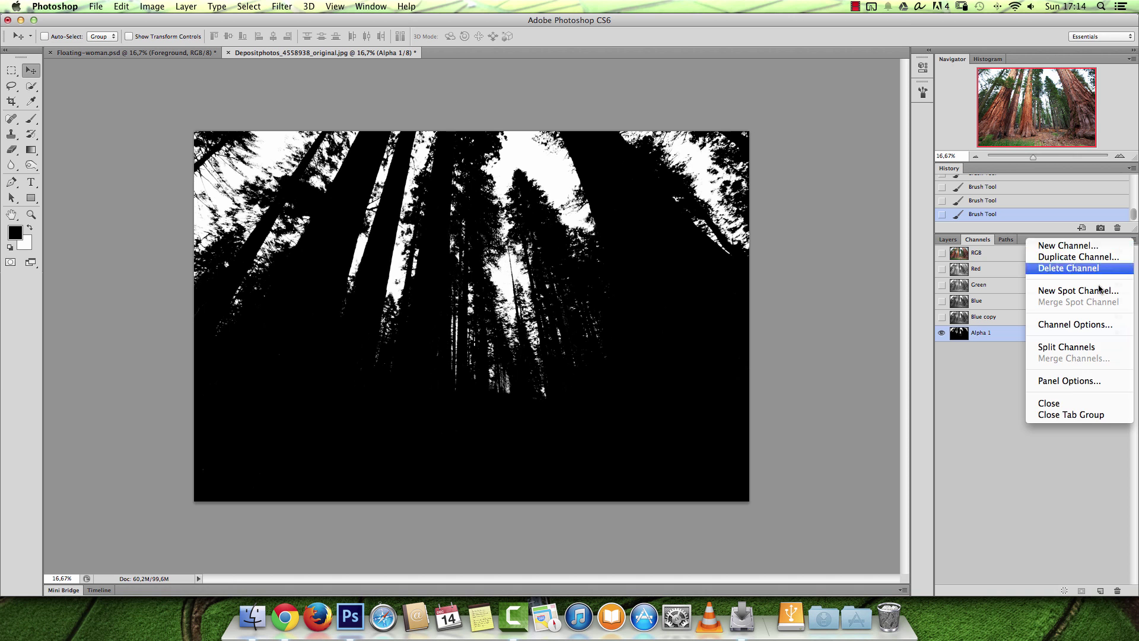
click(1074, 380)
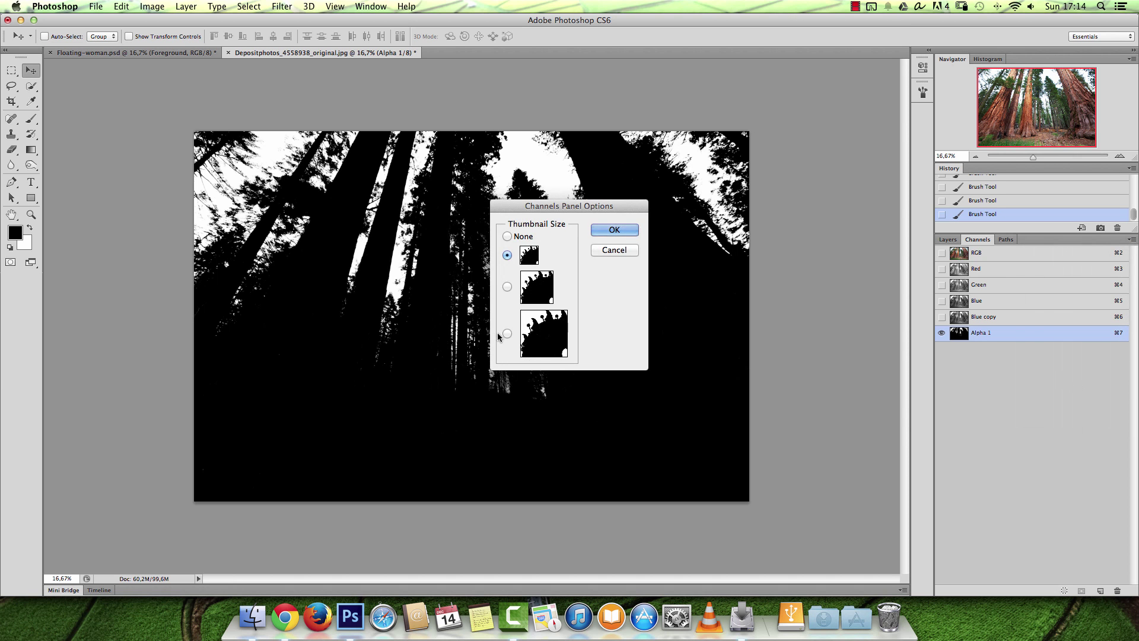
click(508, 335)
click(613, 230)
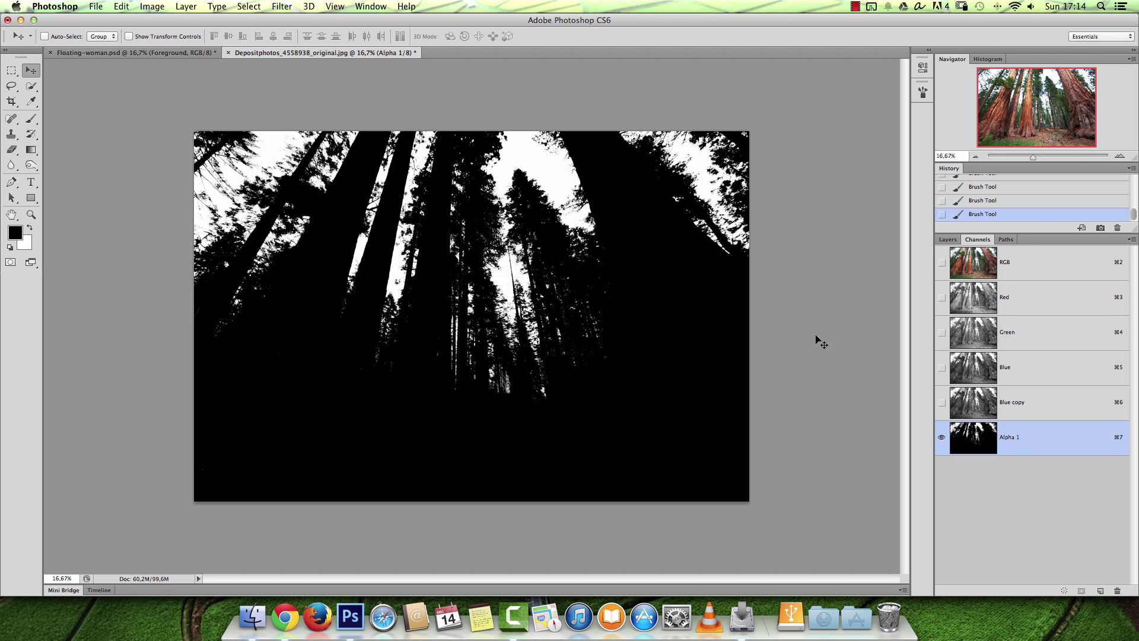
Load the Alpha 1 channel as a selection and return to the RGB composite.
super+click(973, 445)
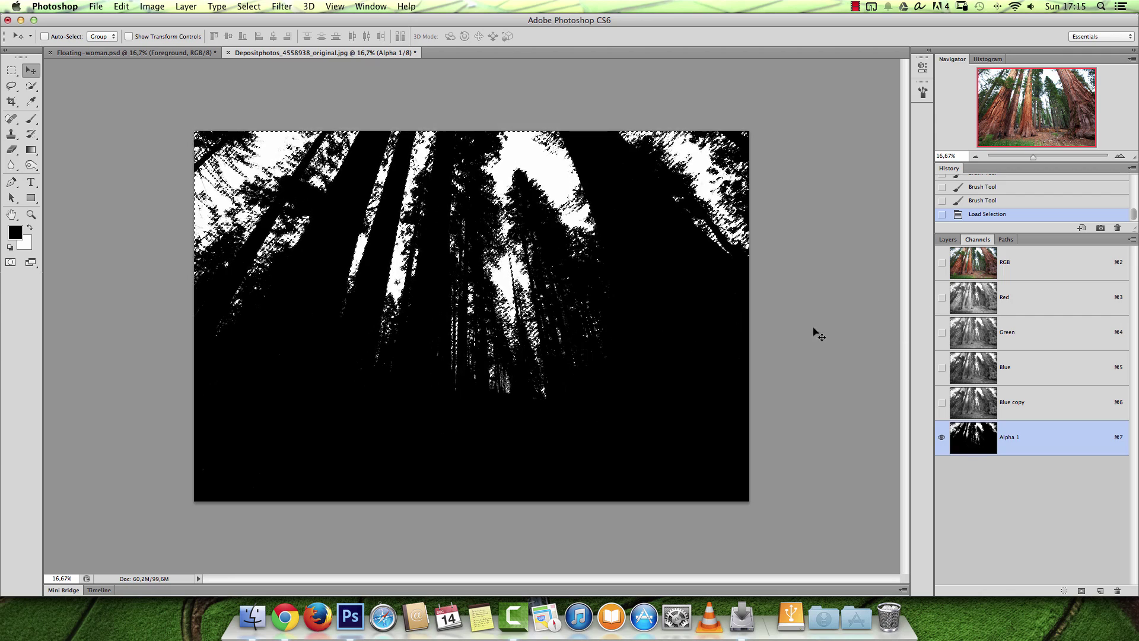
click(1031, 268)
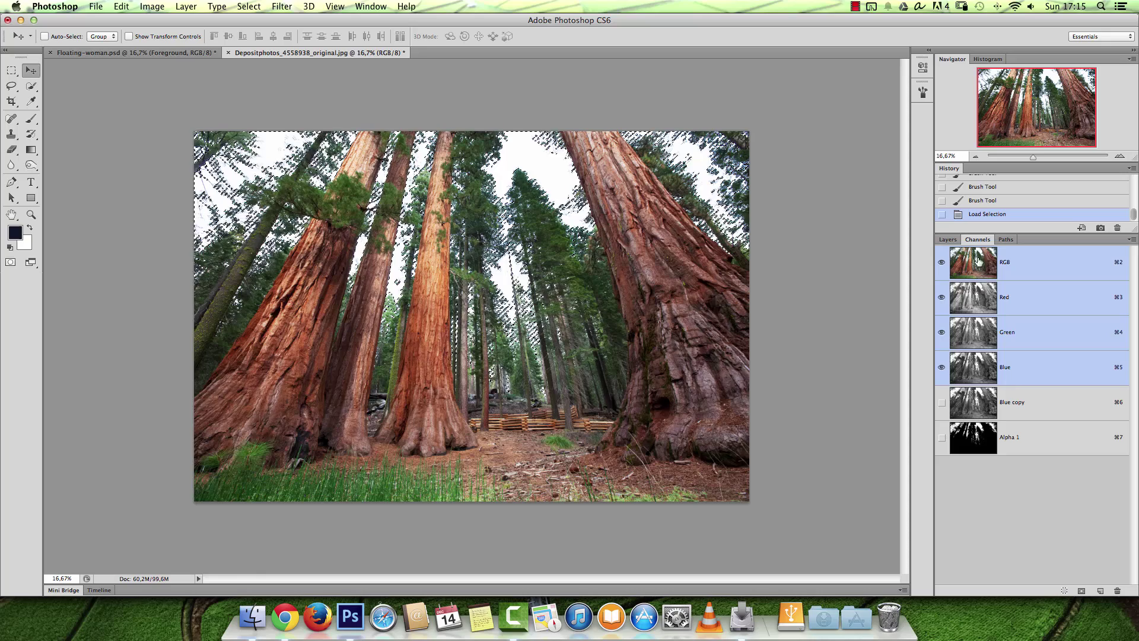
Add a layer mask to the forest photo from the active selection and invert it to keep the trees and hide the sky.
click(948, 240)
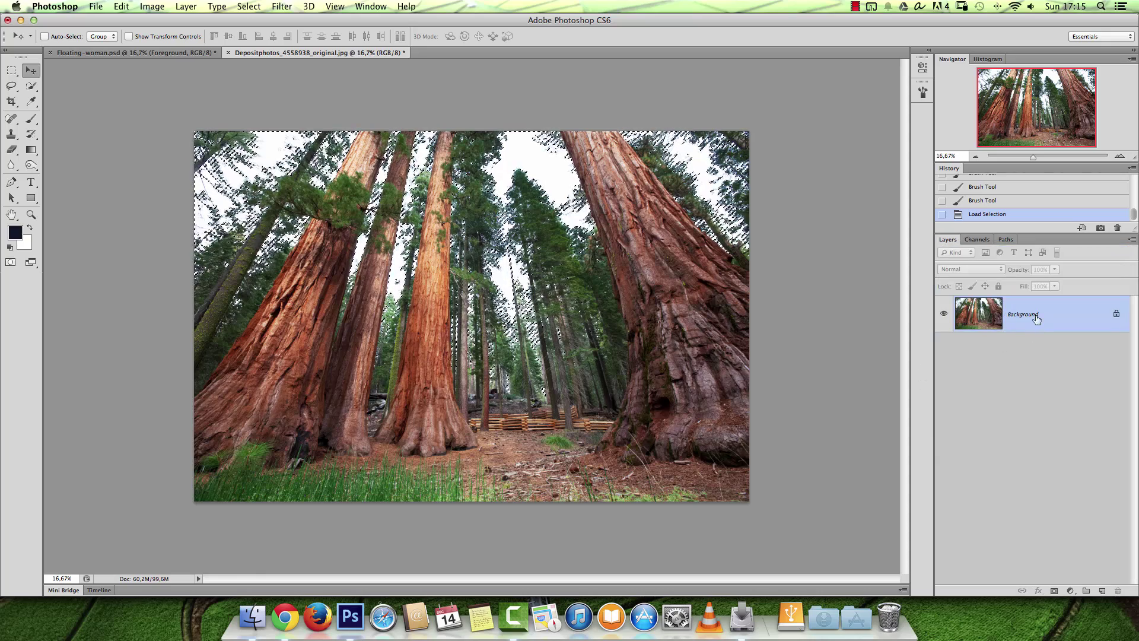
click(1055, 591)
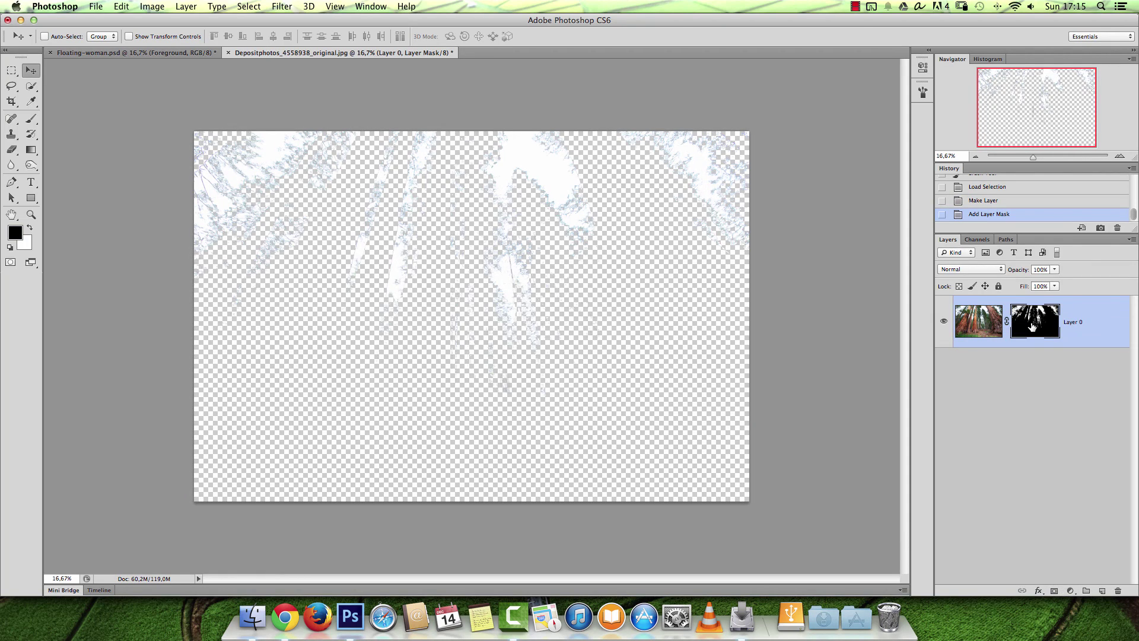
key(super+i)
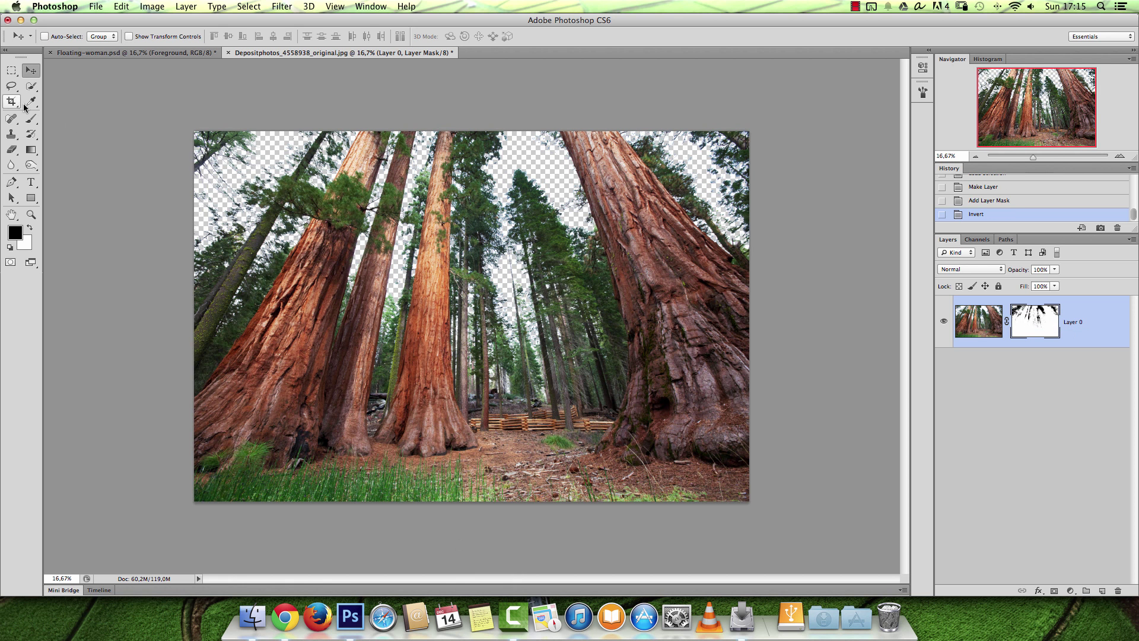
Examine the masked tree edges against the transparent sky at different magnifications.
key(super+1)
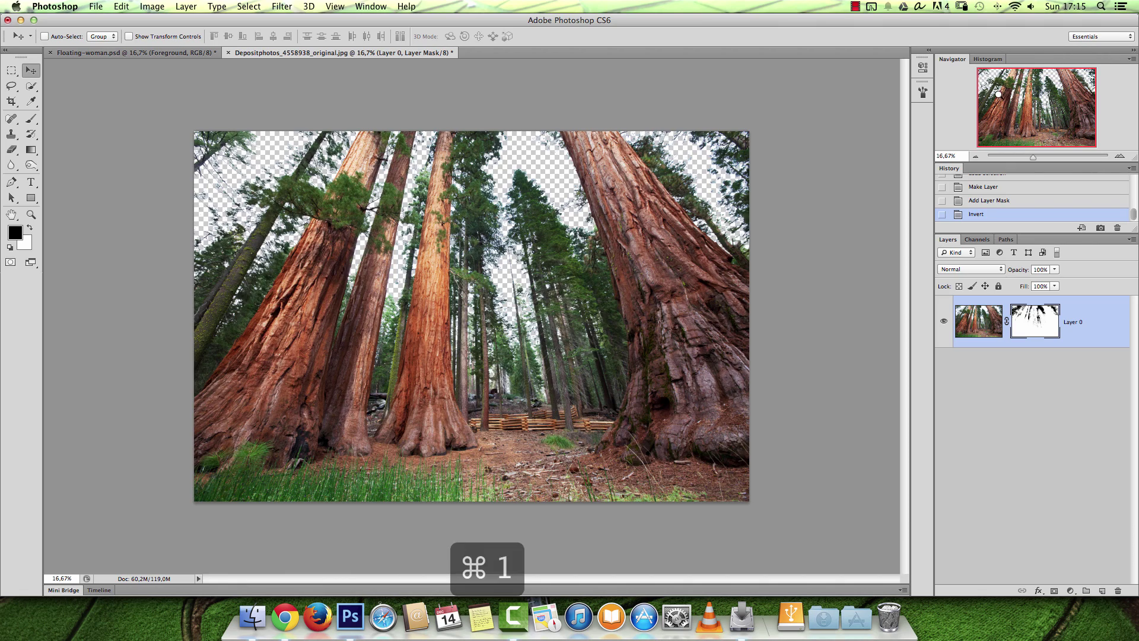
drag(1049, 105, 1022, 67)
key(alt+space)
drag(449, 375, 458, 352)
key(super+space)
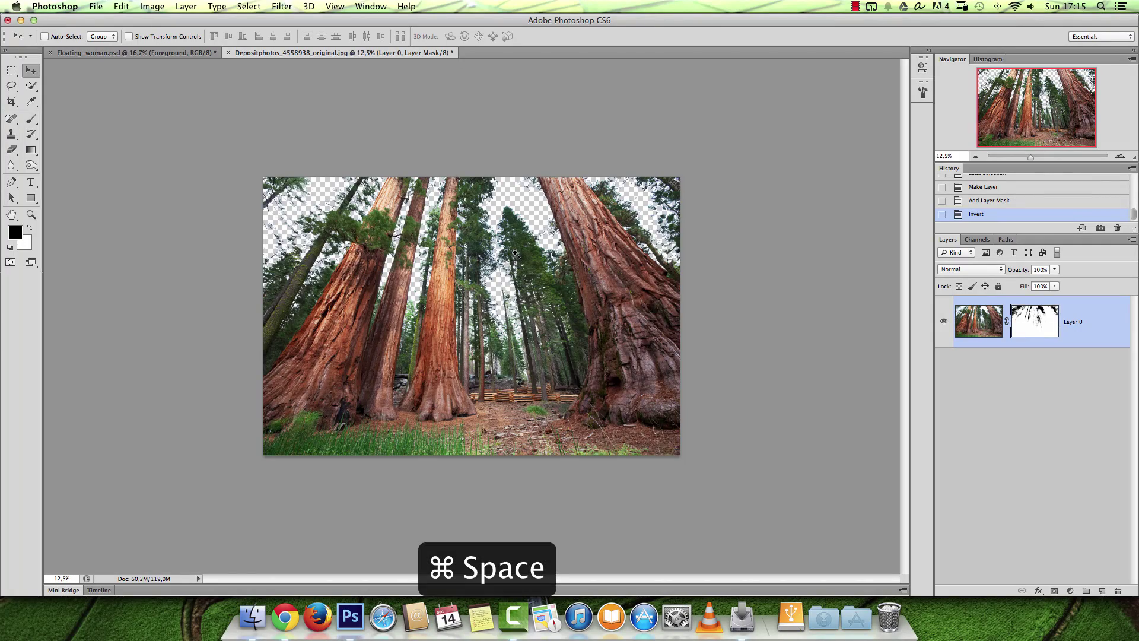
drag(514, 254, 994, 161)
click(976, 156)
click(977, 156)
click(976, 156)
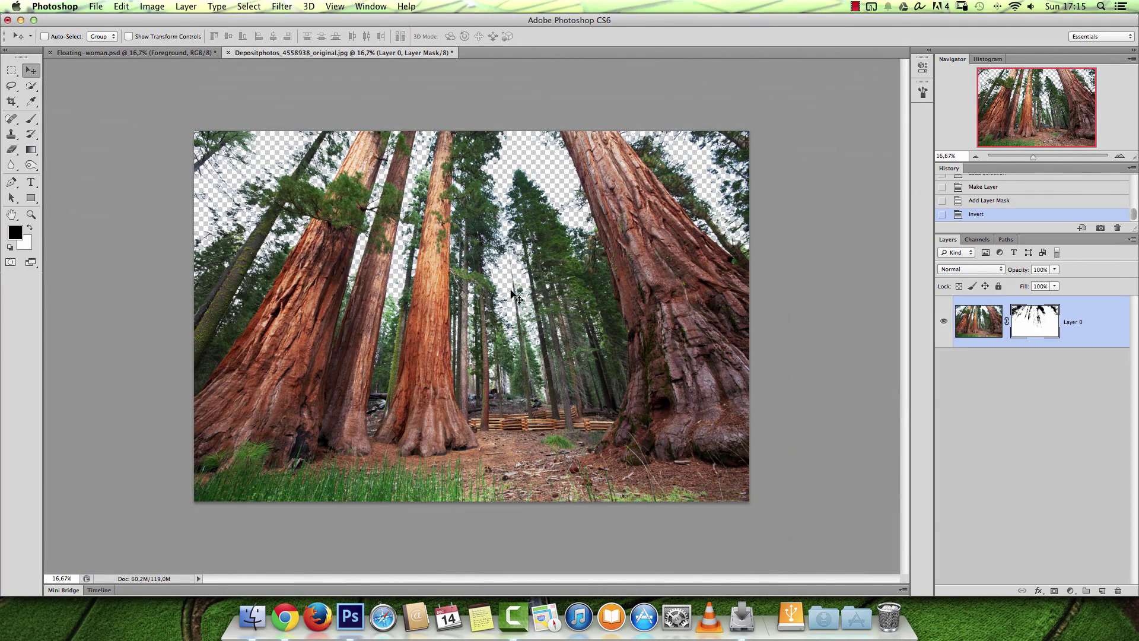
Open the storm-cloud image Depositphotos_2262418_original.jpg from the Floating Woman folder.
key(super+o)
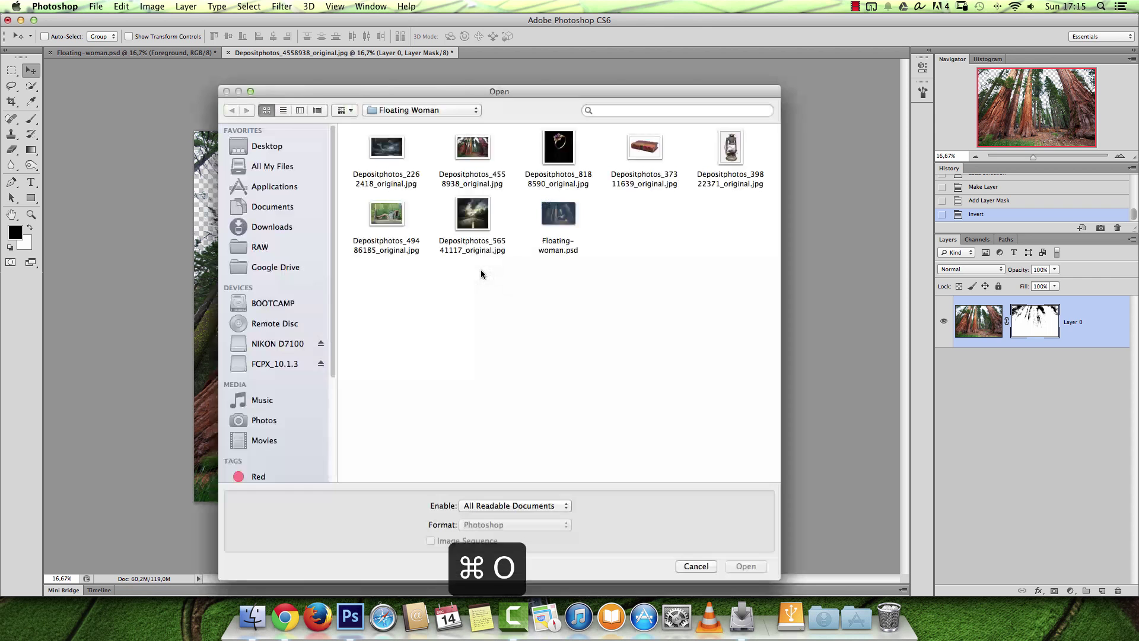
click(386, 148)
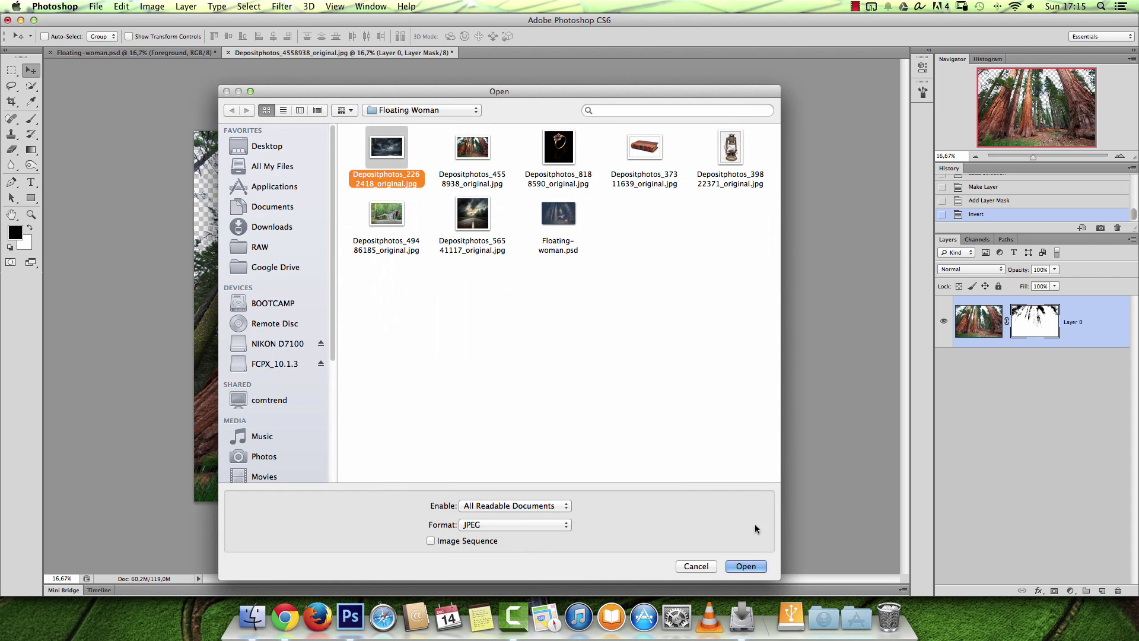
click(746, 566)
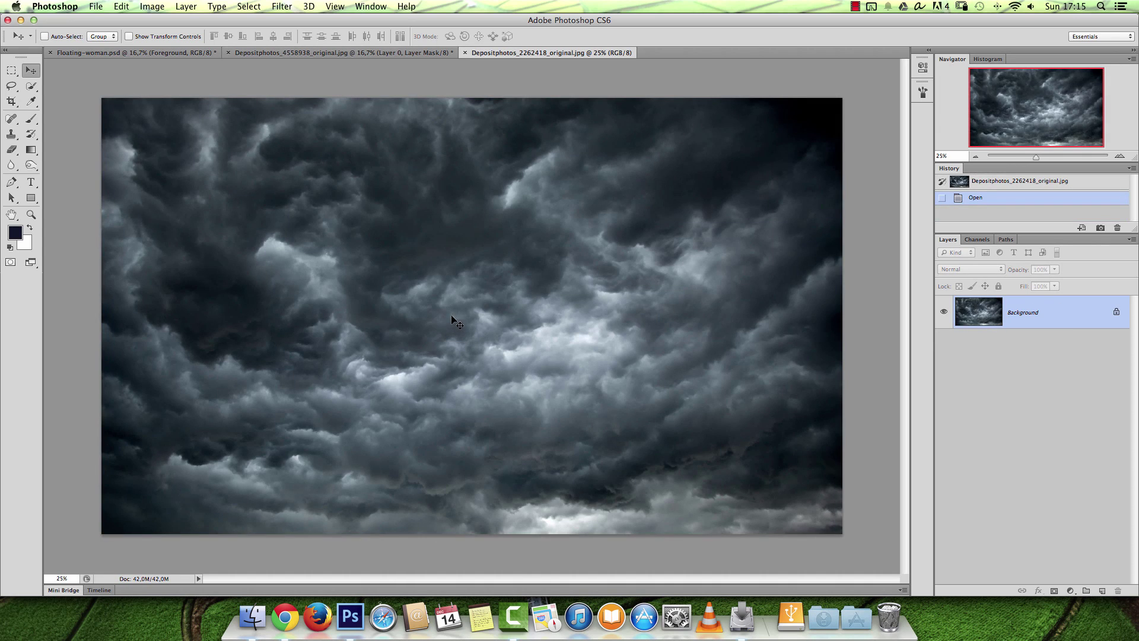
Copy the entire storm-cloud image, close its file and paste it on a new layer beneath the forest layer.
key(super+a)
key(super+c)
key(super+w)
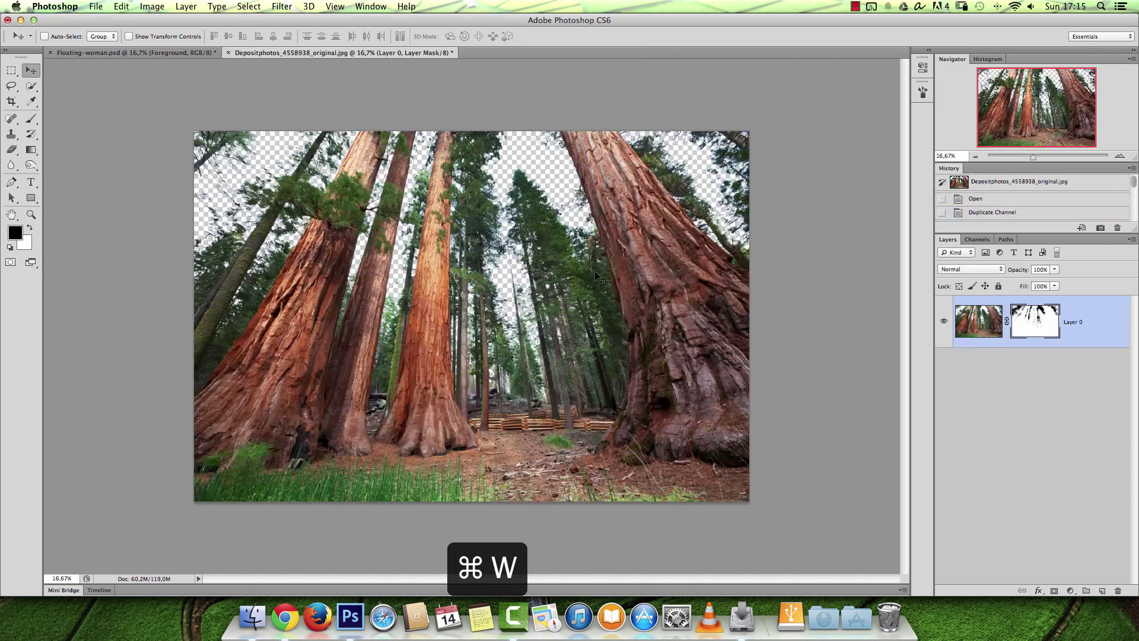
super+click(1102, 590)
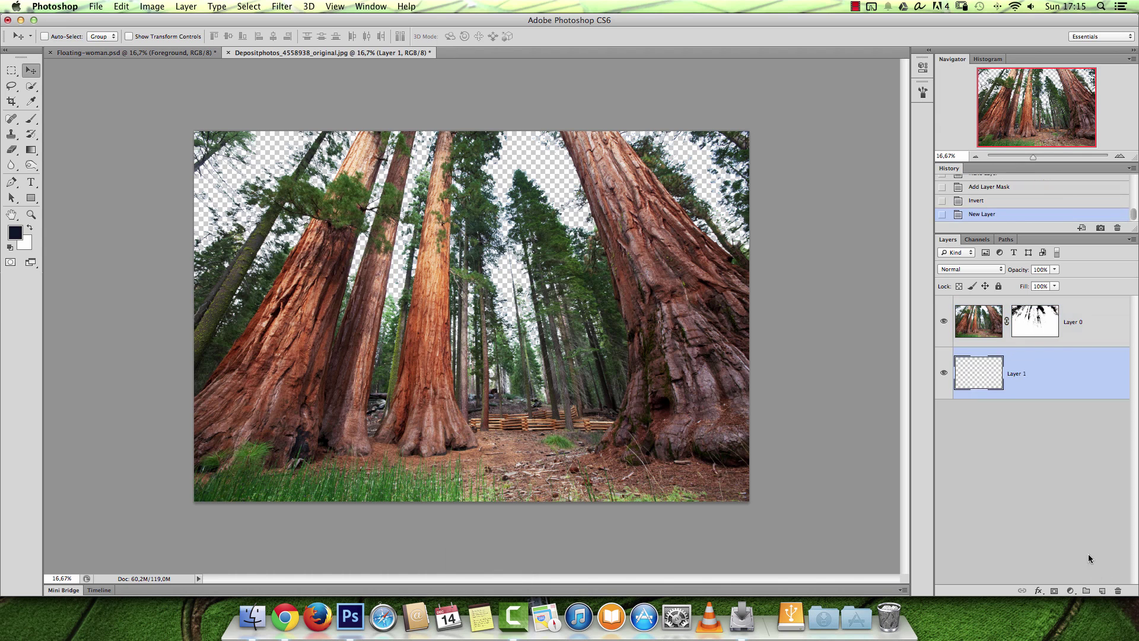
key(super+v)
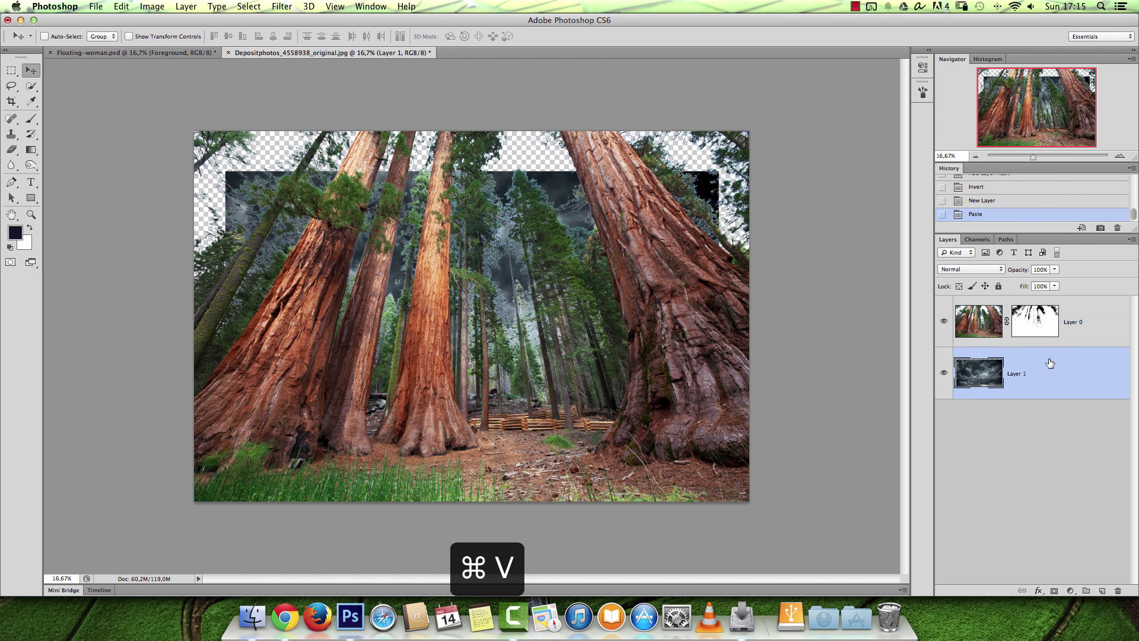
Scale the storm-cloud layer to about 114% and position it so the clouds fill the sky behind the trees.
key(super+t)
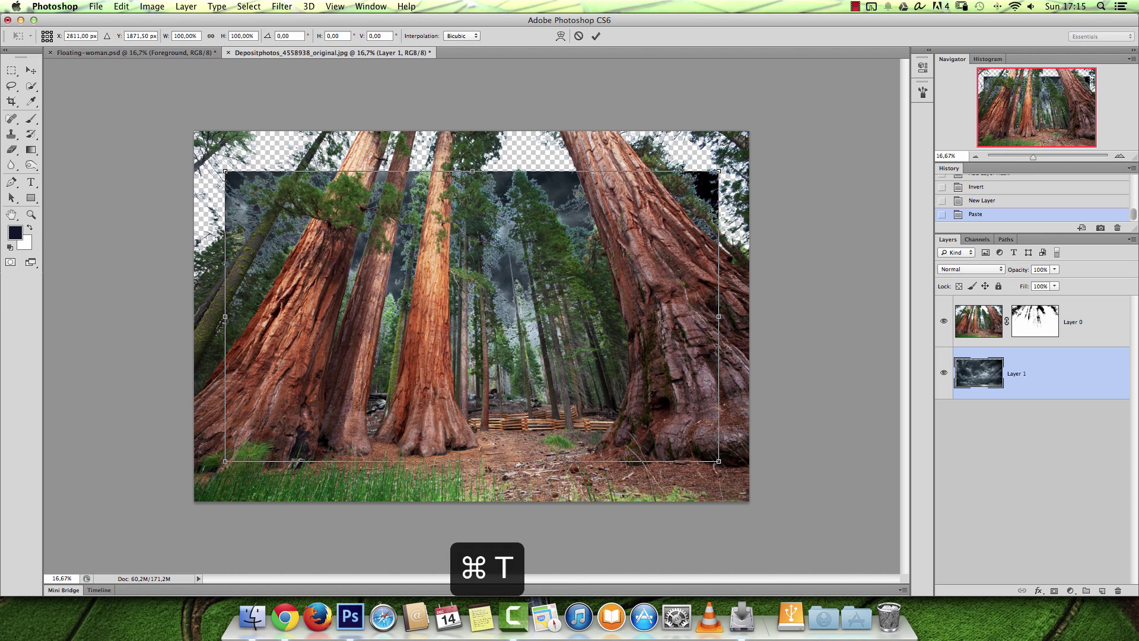
drag(716, 171, 773, 140)
drag(638, 231, 634, 177)
drag(765, 80, 748, 89)
drag(182, 95, 190, 98)
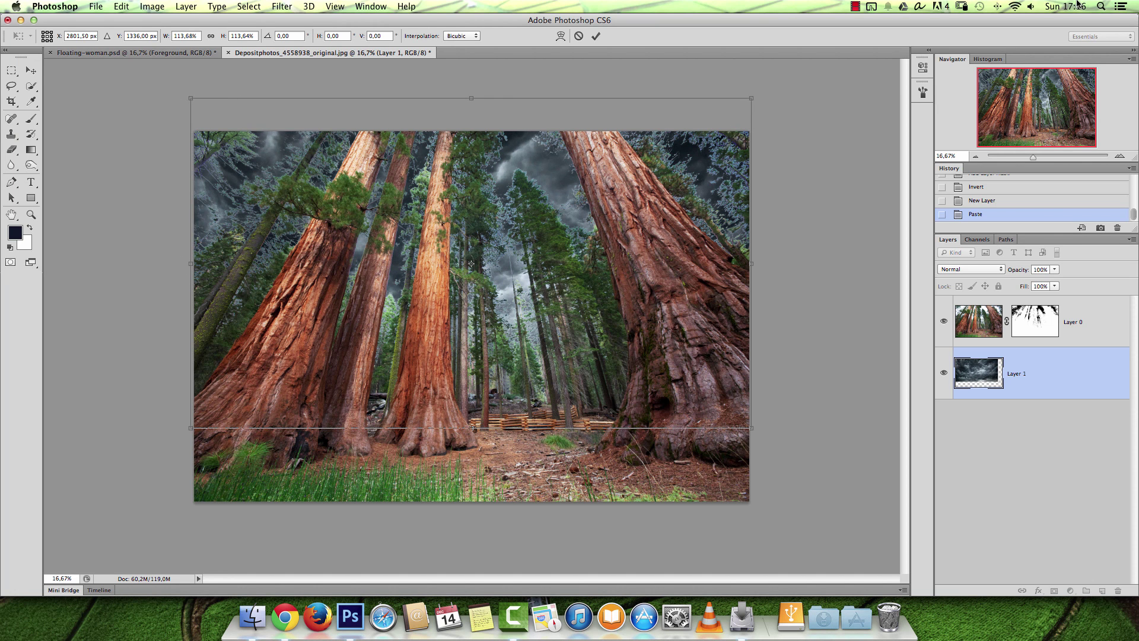
key(Return)
mouse_move(451, 305)
mouse_down()
mouse_move(490, 247)
mouse_move(461, 287)
mouse_up()
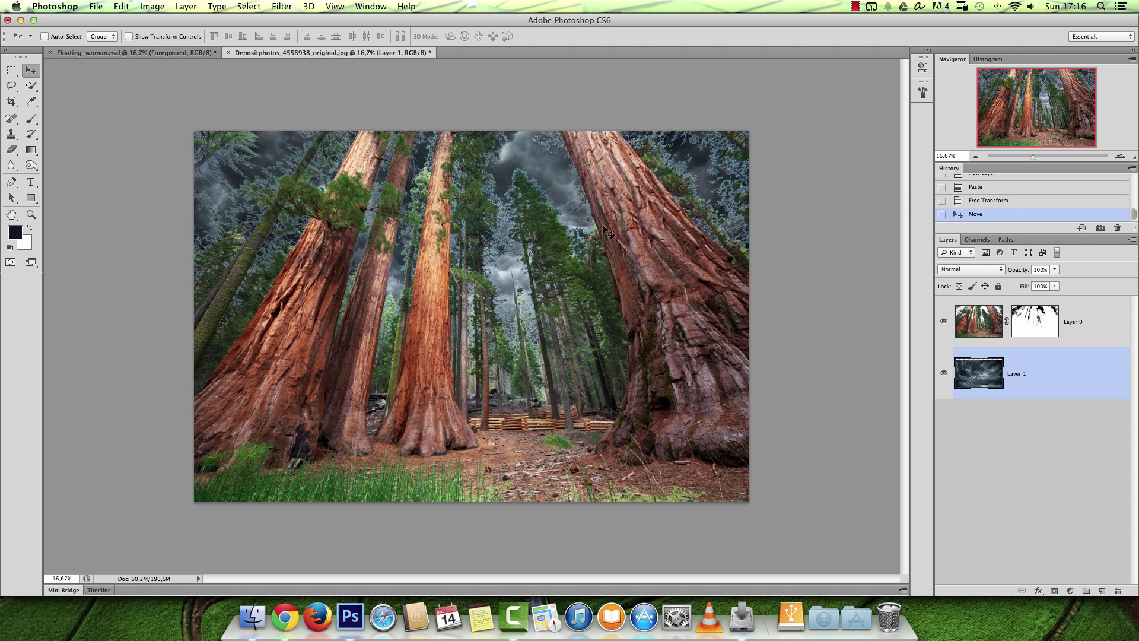
drag(586, 247, 586, 263)
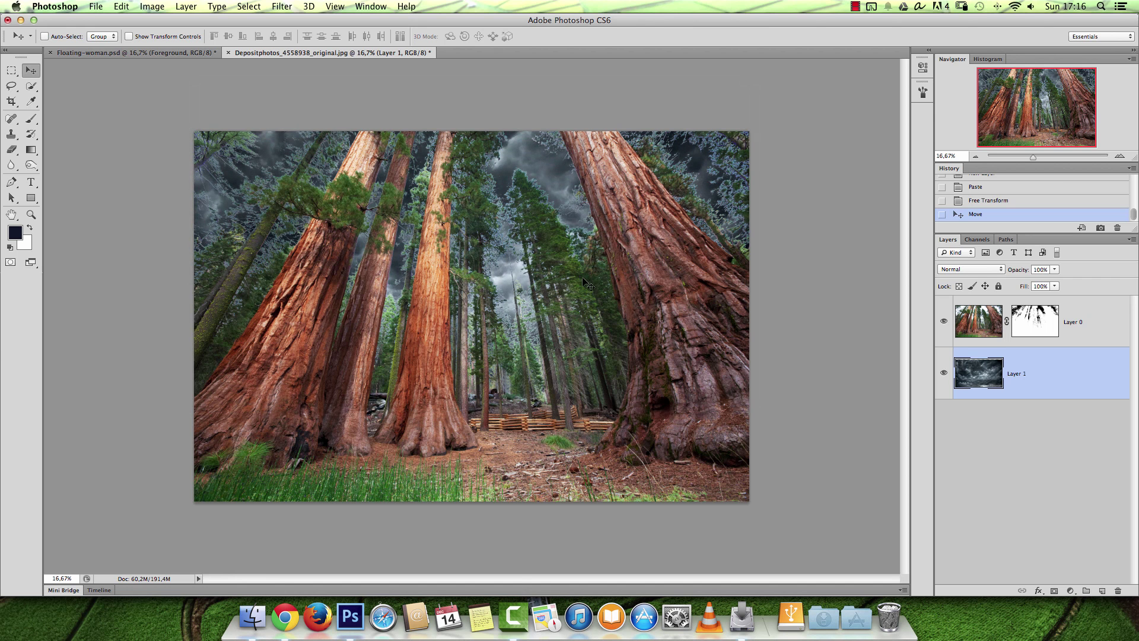
Examine the foliage and trunk edges against the storm clouds up close and in the full view.
key(super+1)
drag(1021, 101, 1040, 60)
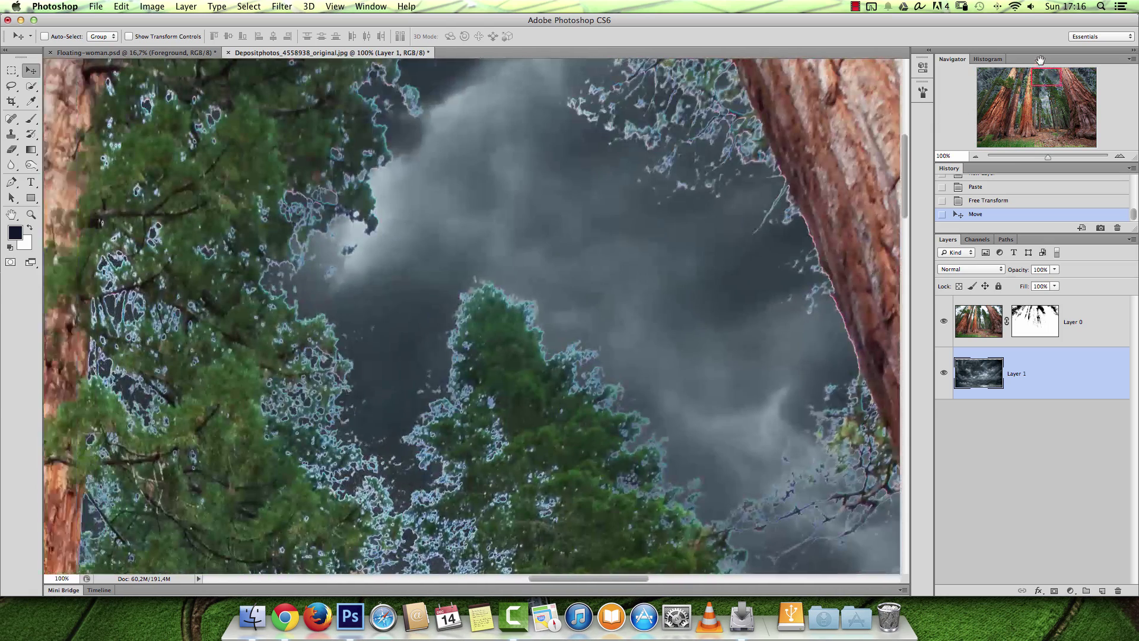
key(alt+space)
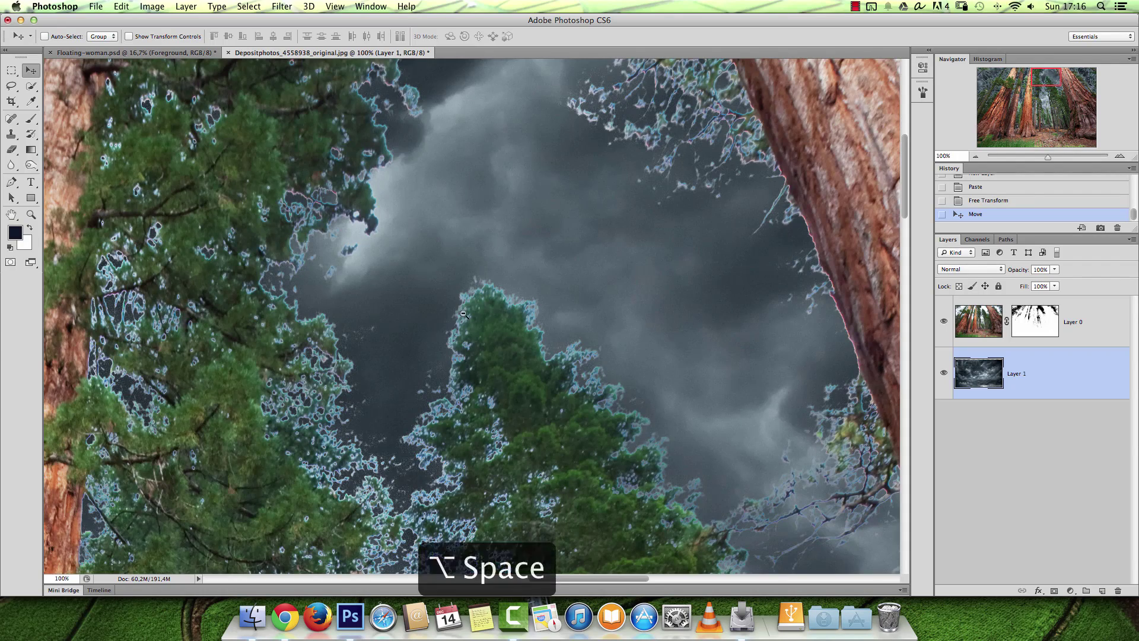
drag(441, 328, 447, 326)
key(alt+space)
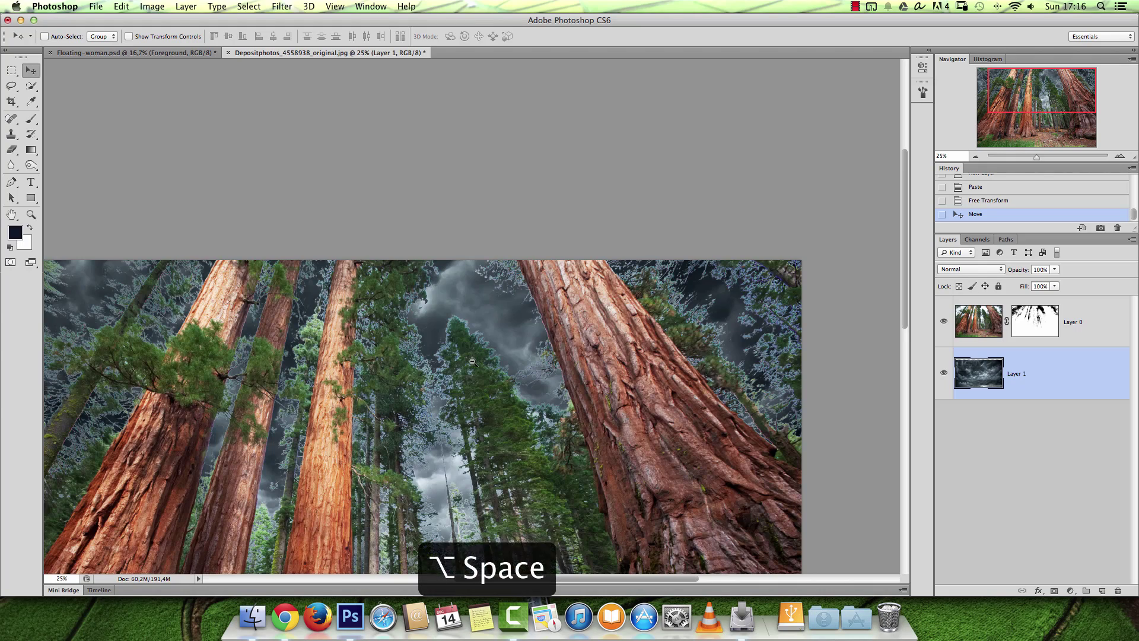
click(479, 354)
key(super+equal)
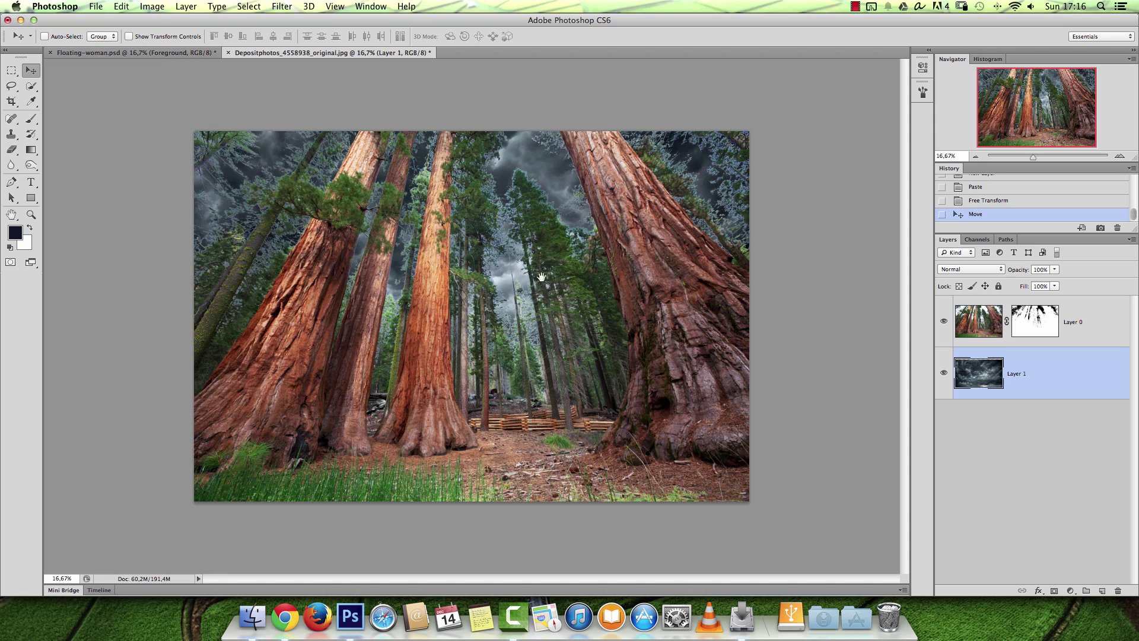
click(527, 290)
click(527, 291)
click(526, 290)
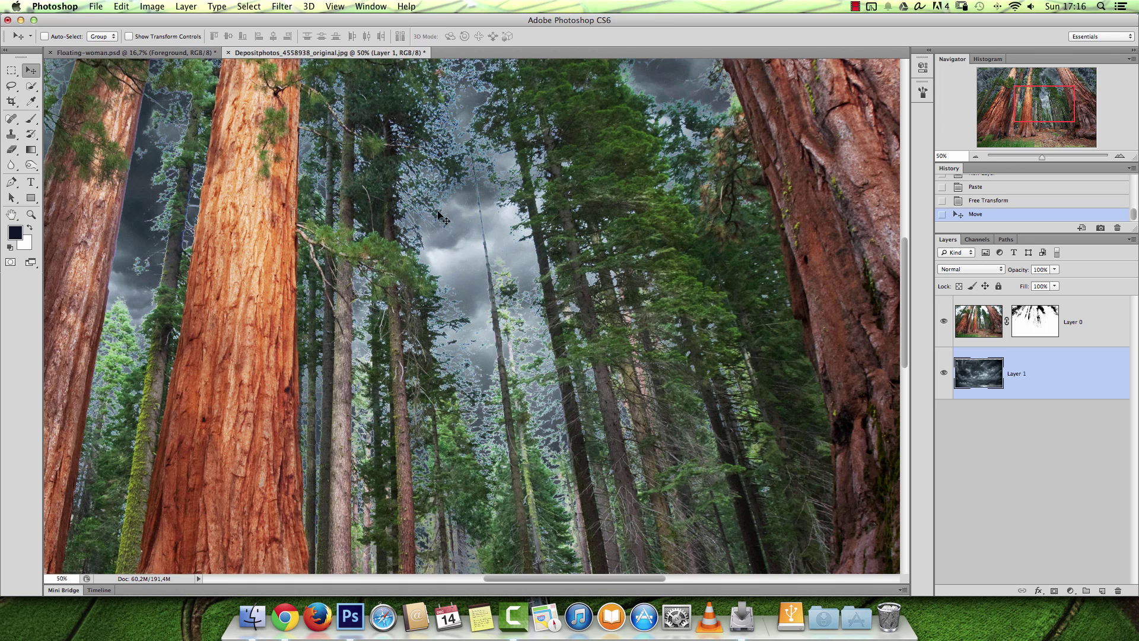
Rename the masked forest layer as foreground.
click(1079, 319)
key(alt+space)
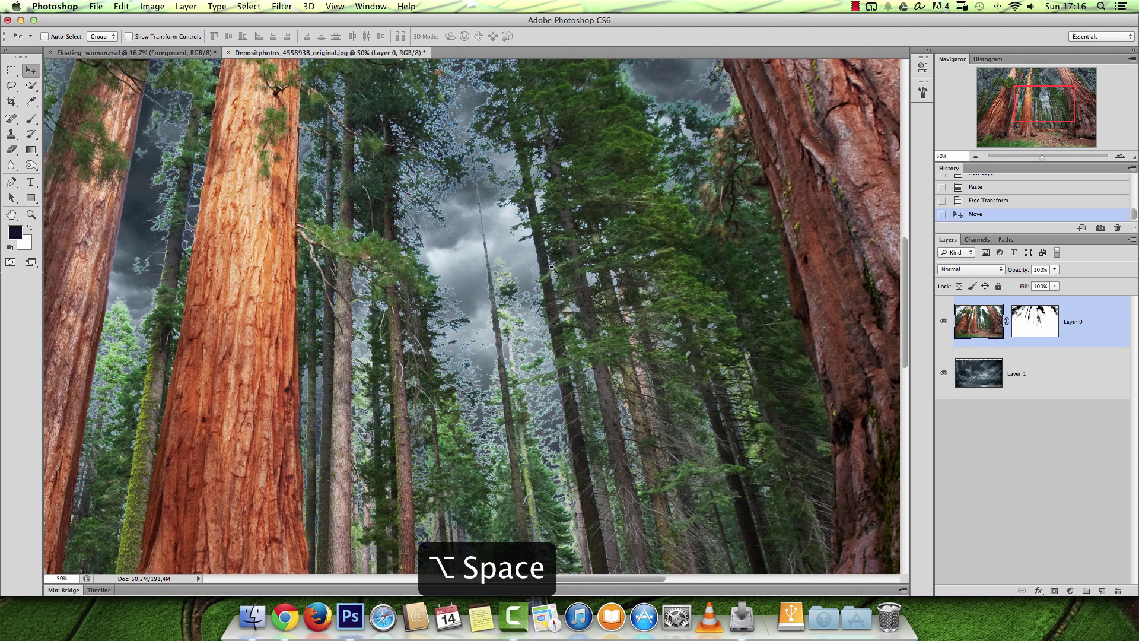
double_click(1114, 332)
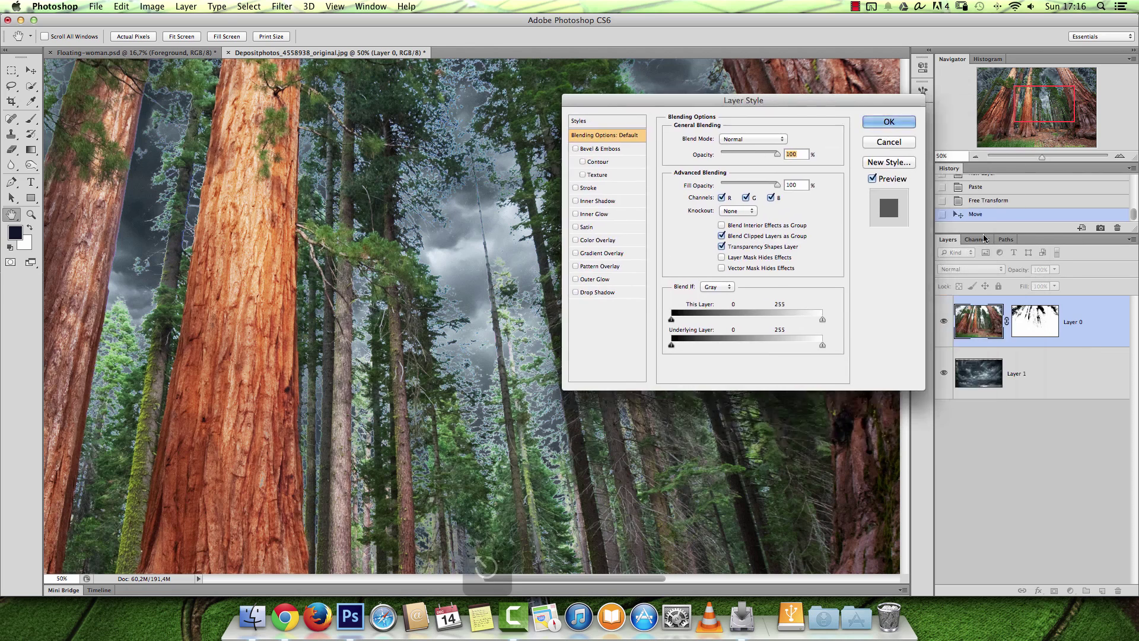
key(Escape)
double_click(1072, 321)
text(fo)
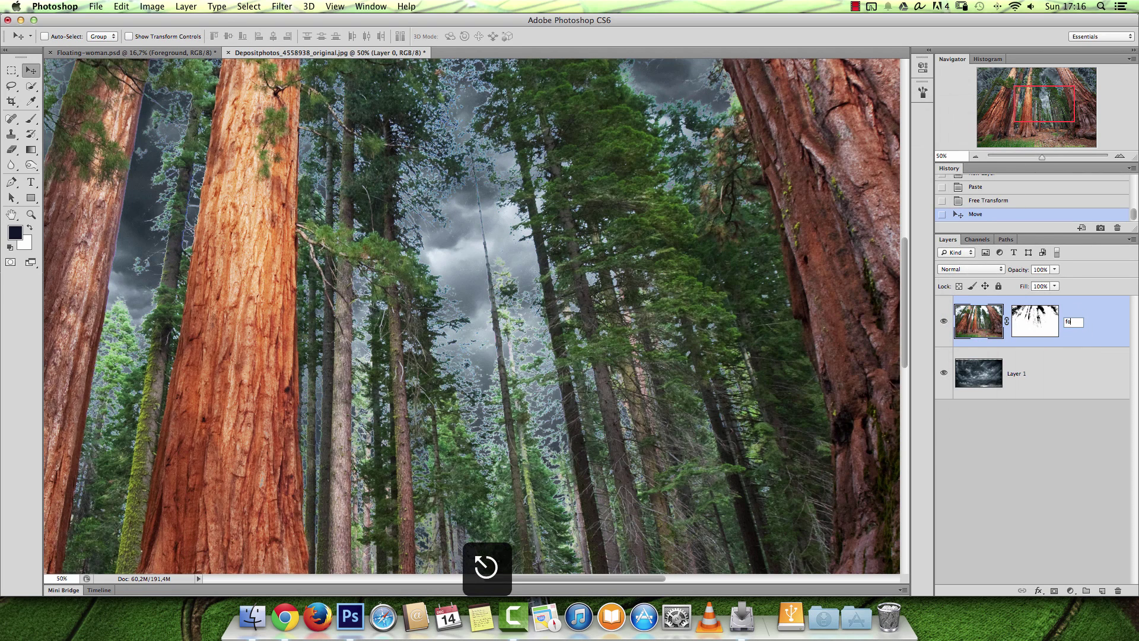
text(reground)
key(Return)
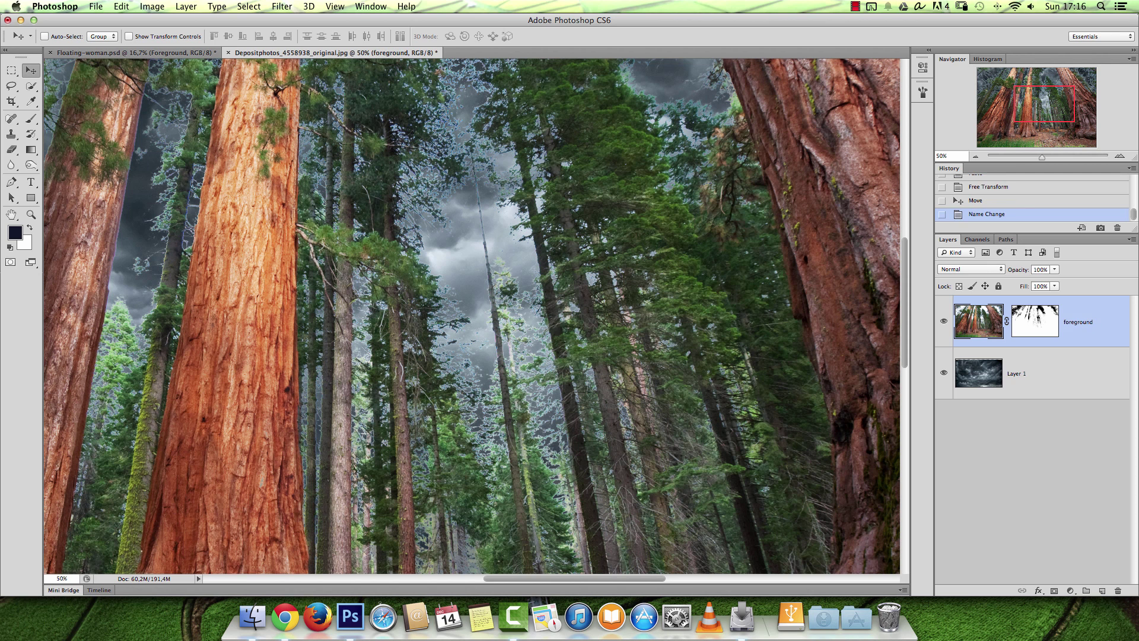
Add an Inner Shadow to the foreground layer with 0 px distance, 29 px size and 100% opacity.
double_click(1100, 313)
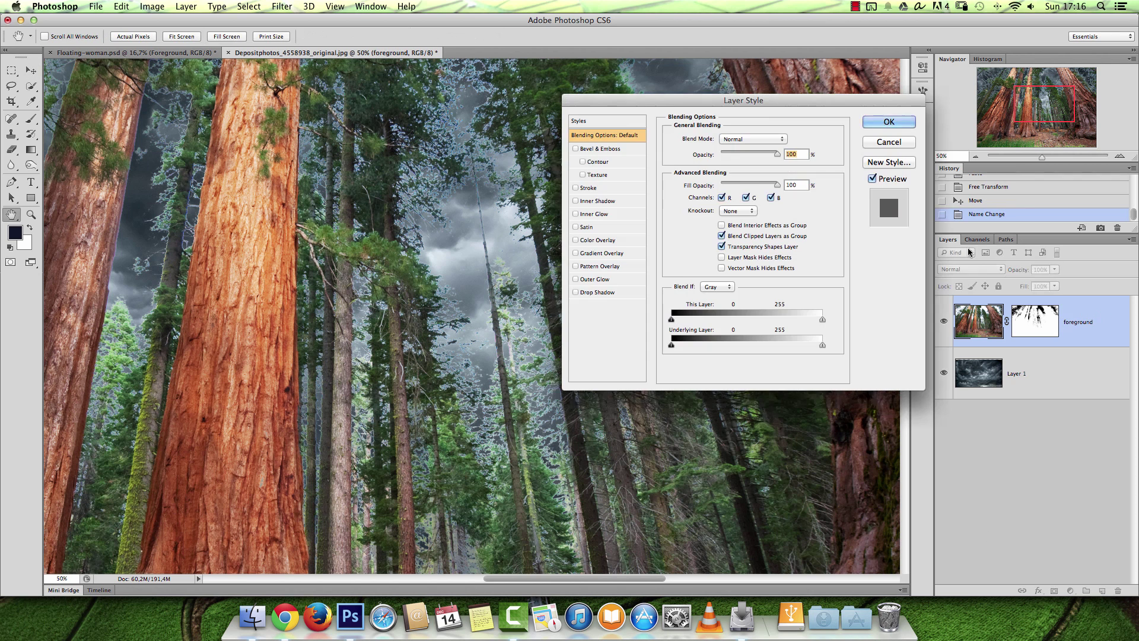
click(596, 201)
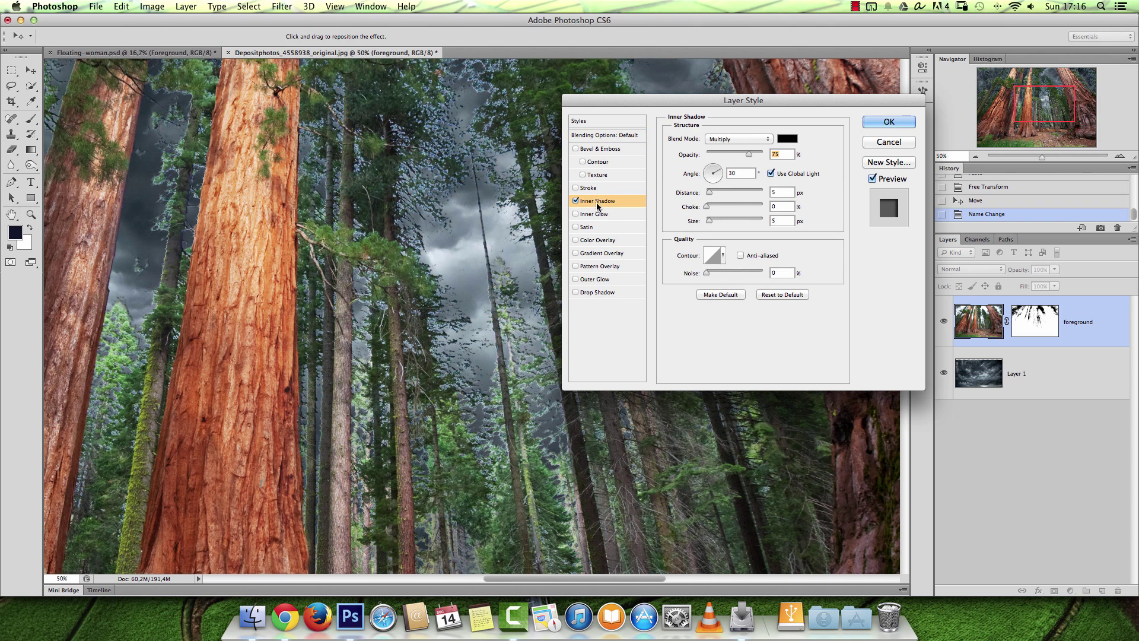
drag(709, 192, 718, 223)
drag(749, 156, 762, 169)
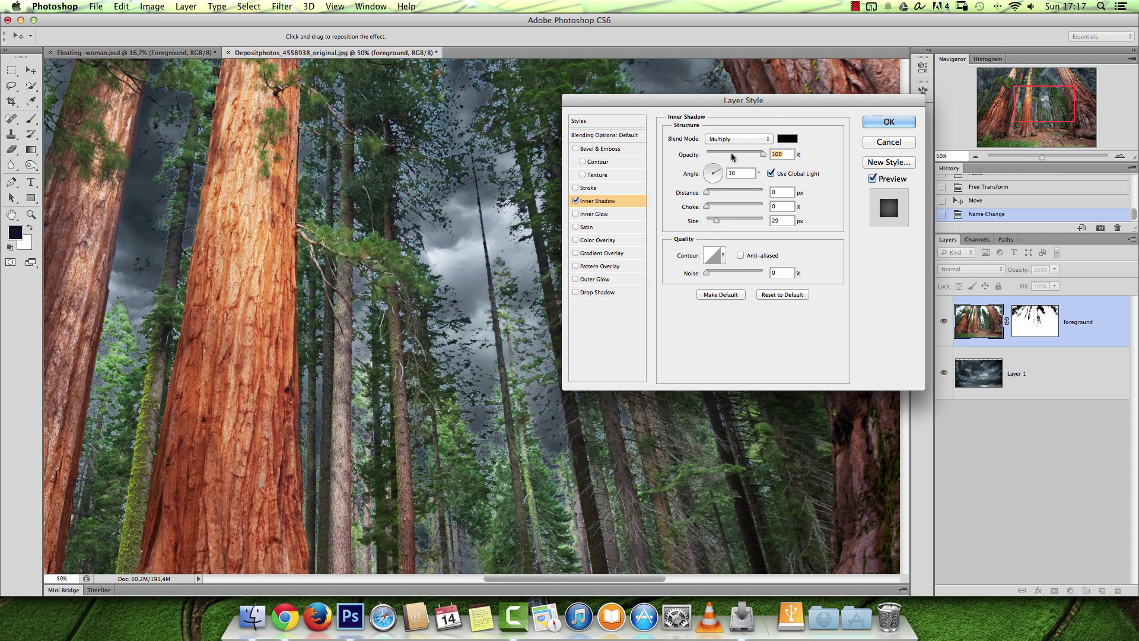
Set the inner shadow's blend mode to Normal and its colour to a dark green based on the foliage.
click(736, 139)
click(720, 108)
click(788, 140)
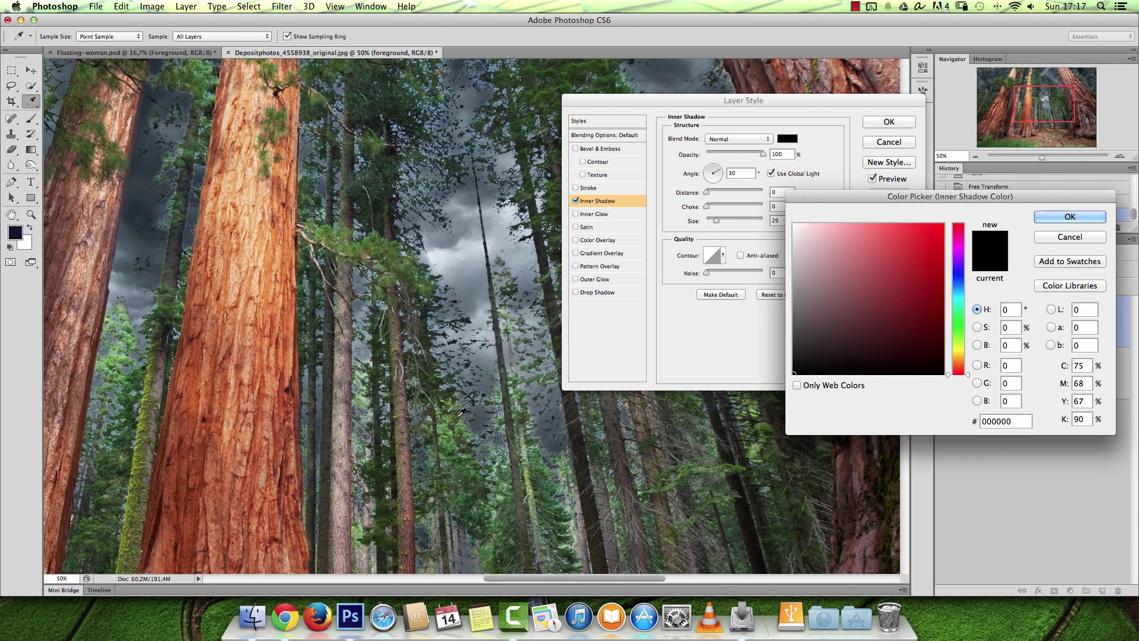
click(479, 374)
click(886, 347)
click(887, 342)
click(1068, 217)
Set the inner shadow's choke to 3% and size to 73 px, and darken its colour to #131c10.
drag(734, 220, 726, 221)
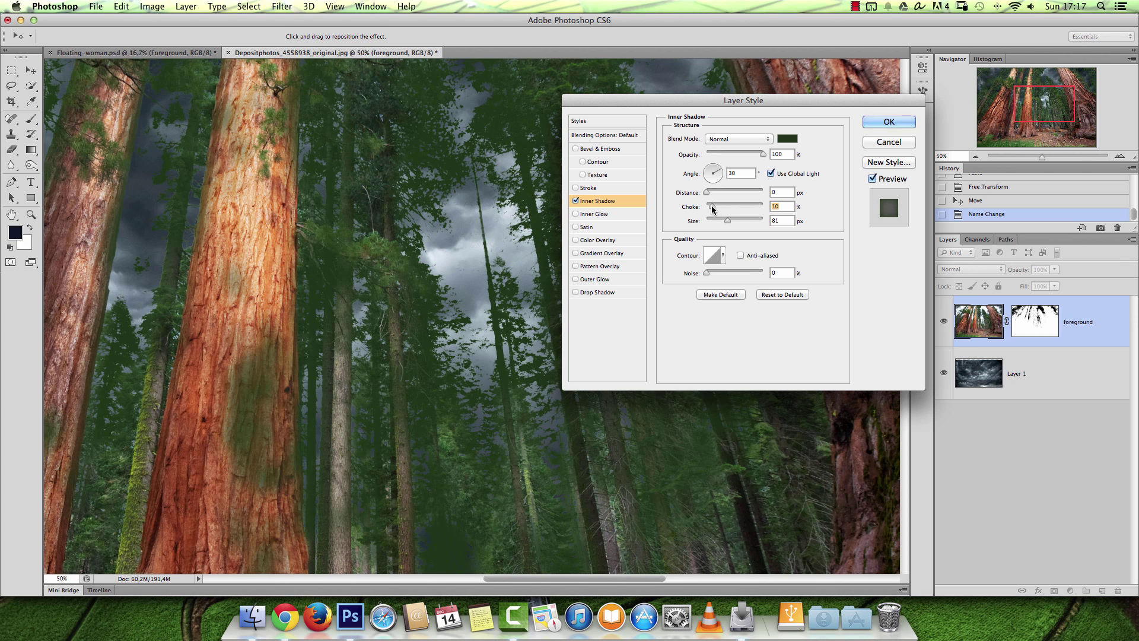
drag(710, 205, 725, 220)
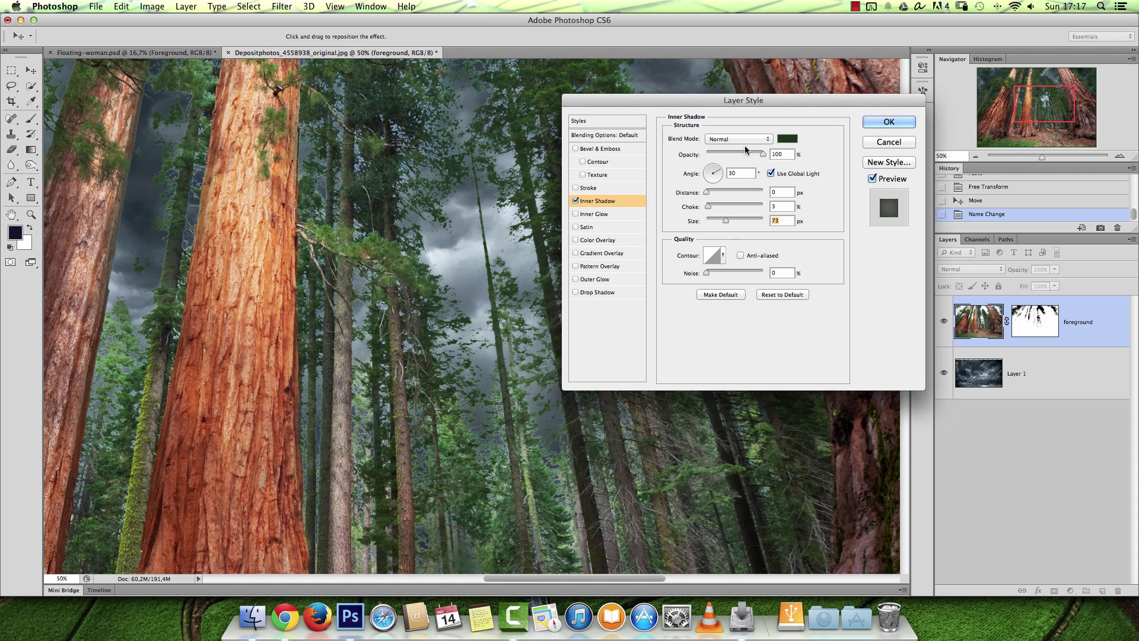
click(787, 138)
mouse_move(882, 328)
mouse_down()
mouse_move(875, 352)
mouse_move(858, 352)
mouse_up()
click(1045, 220)
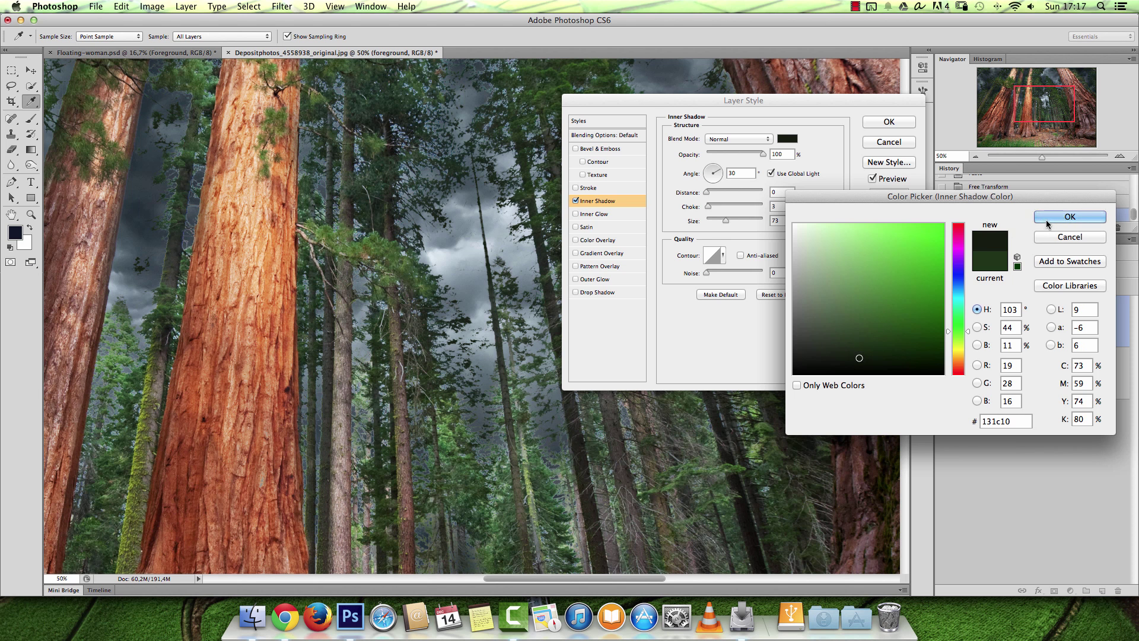
Add a 65 px outside Stroke in red (#ff0000) to the foreground layer and apply the layer styles.
key(alt+space)
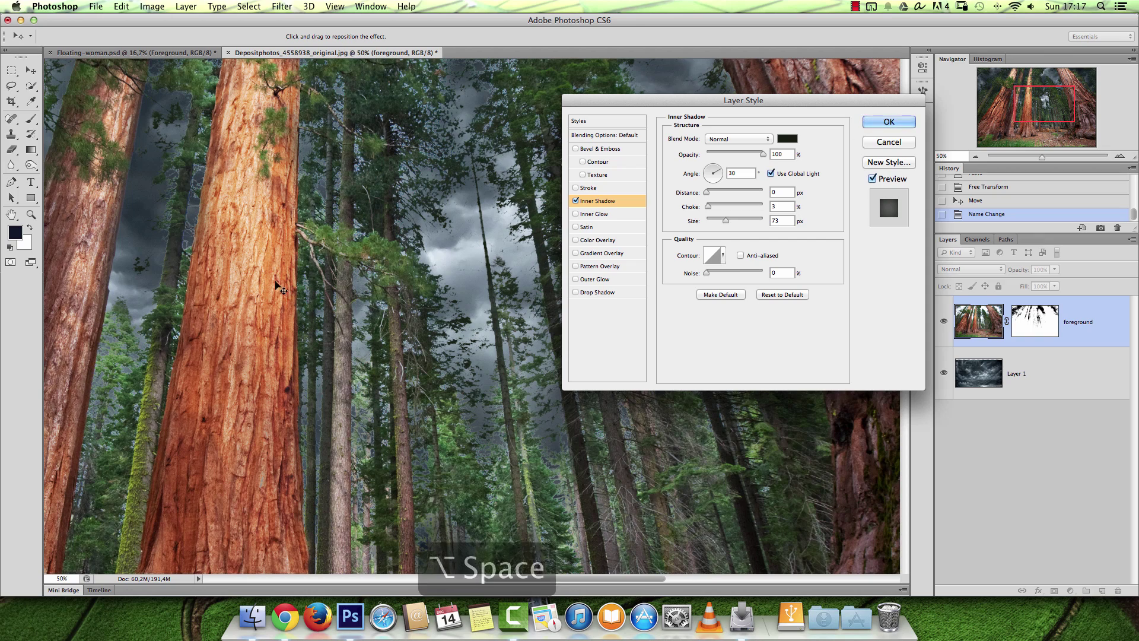
drag(277, 286, 275, 330)
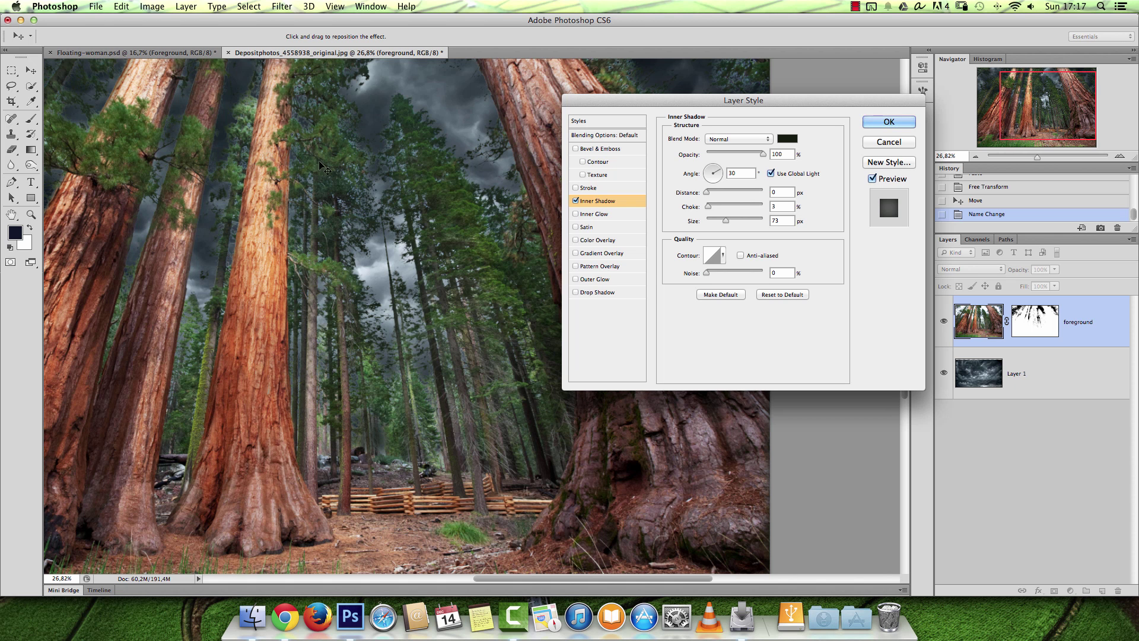
click(576, 188)
click(586, 188)
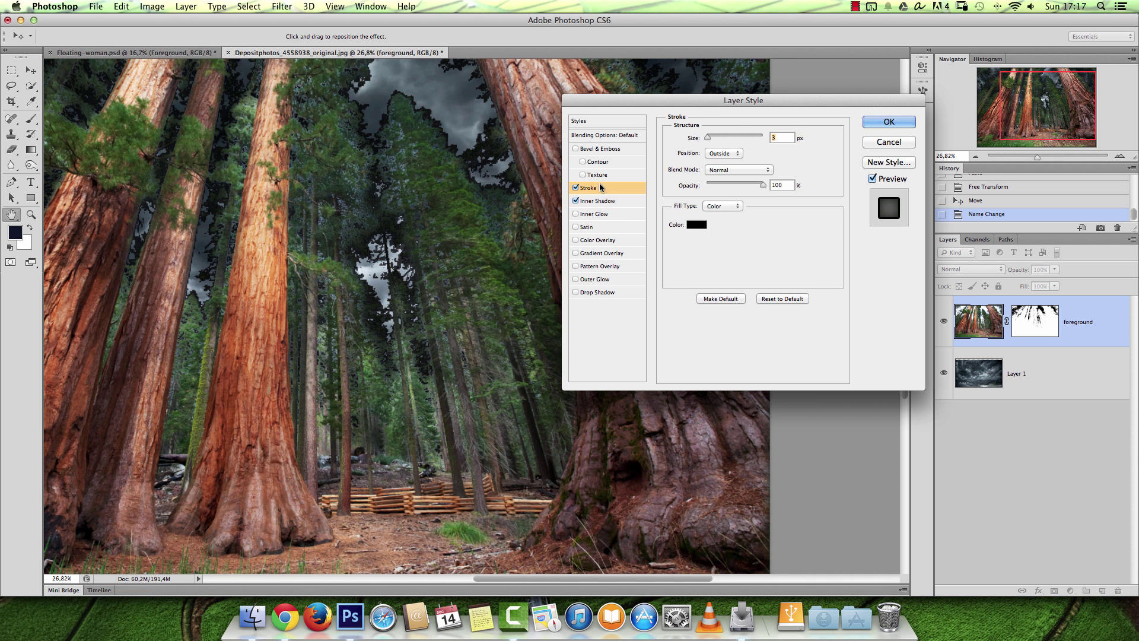
click(699, 225)
click(943, 224)
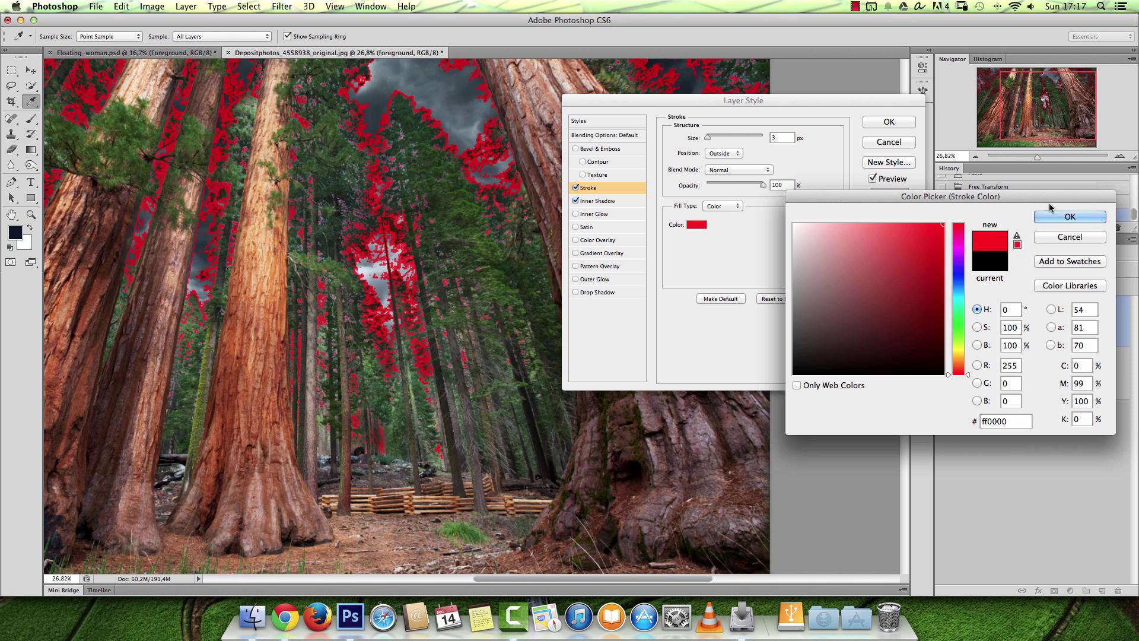
click(1061, 217)
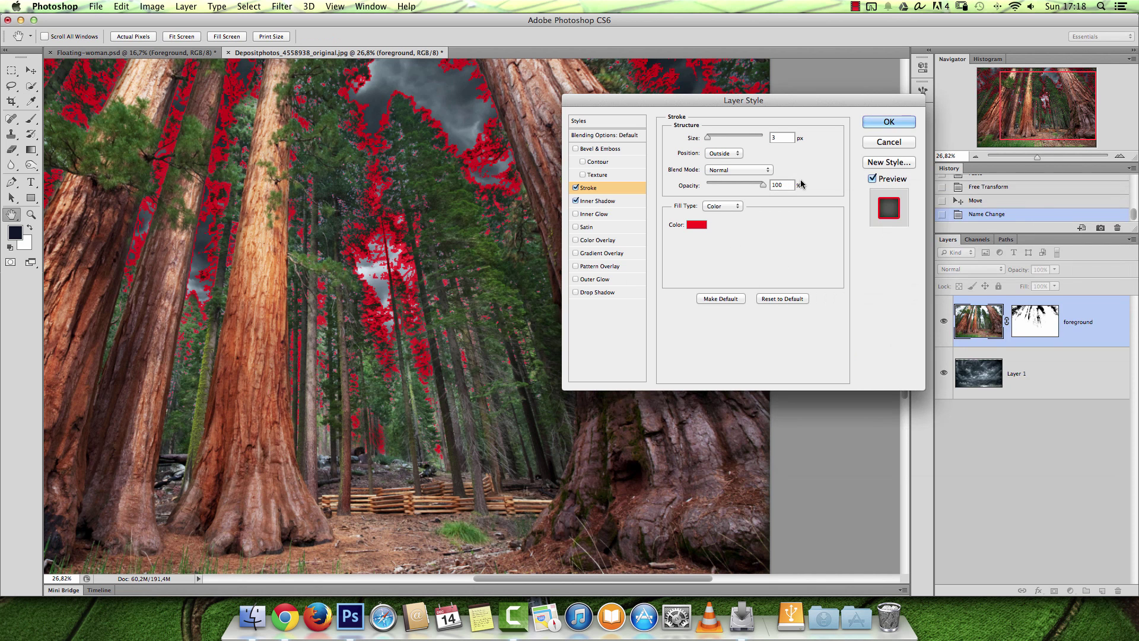
drag(713, 137, 723, 138)
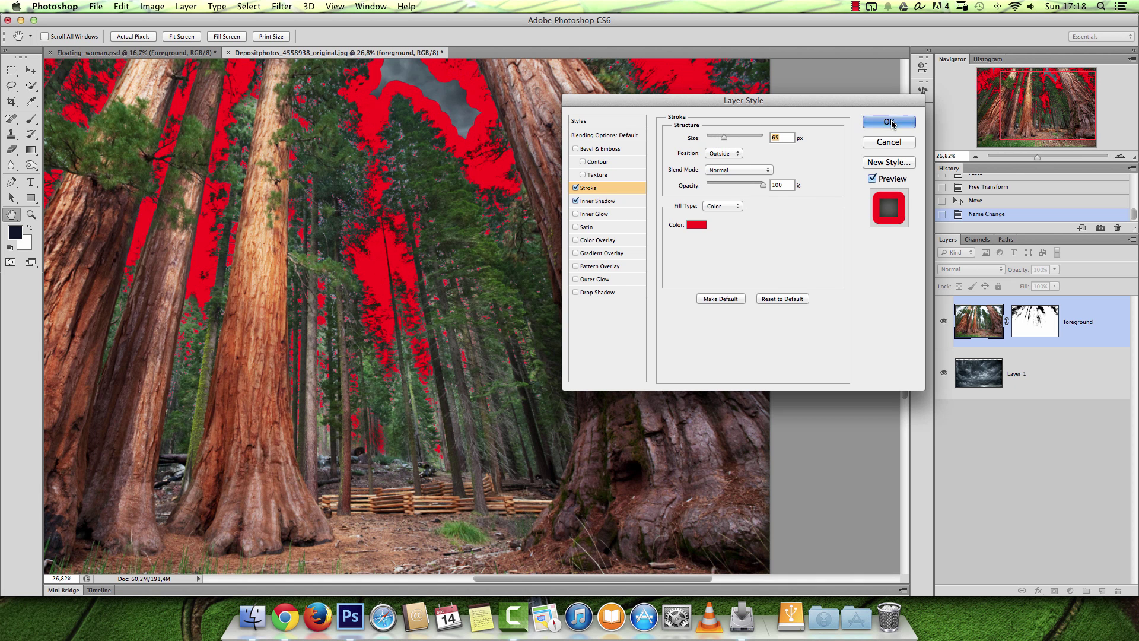
click(889, 122)
Compare the red-stroked forest with the foreground layer's mask to look for stray holes in the trees.
drag(444, 416, 665, 228)
drag(727, 221, 679, 472)
drag(658, 221, 375, 190)
drag(504, 303, 802, 273)
key(super+space)
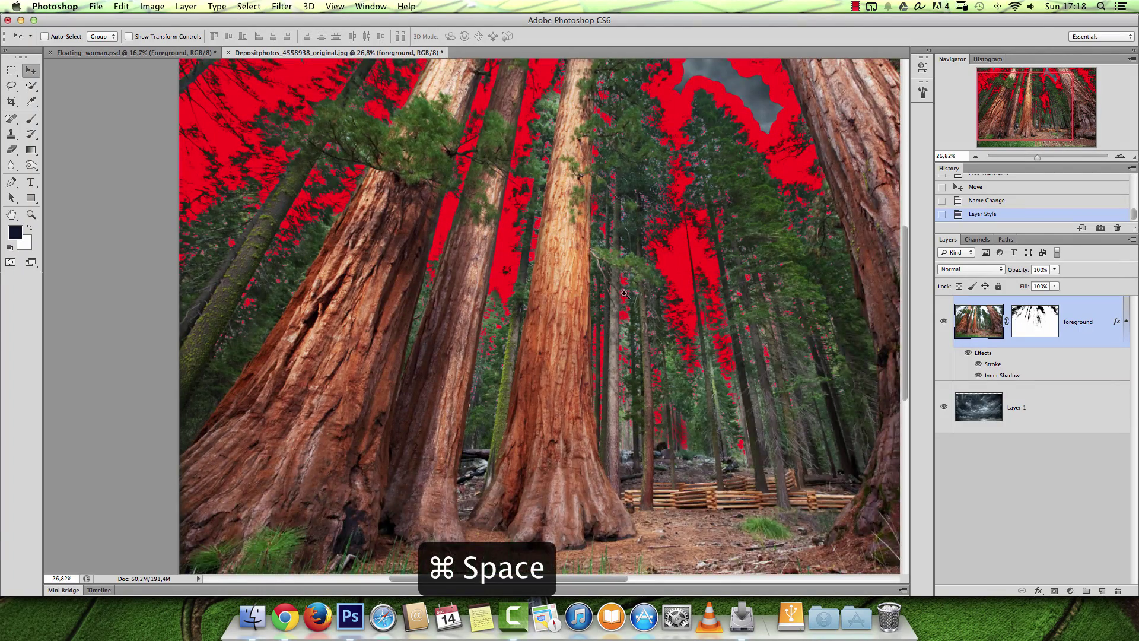
click(625, 294)
alt+click(1035, 320)
alt+click(1033, 318)
alt+click(1032, 318)
key(super+space)
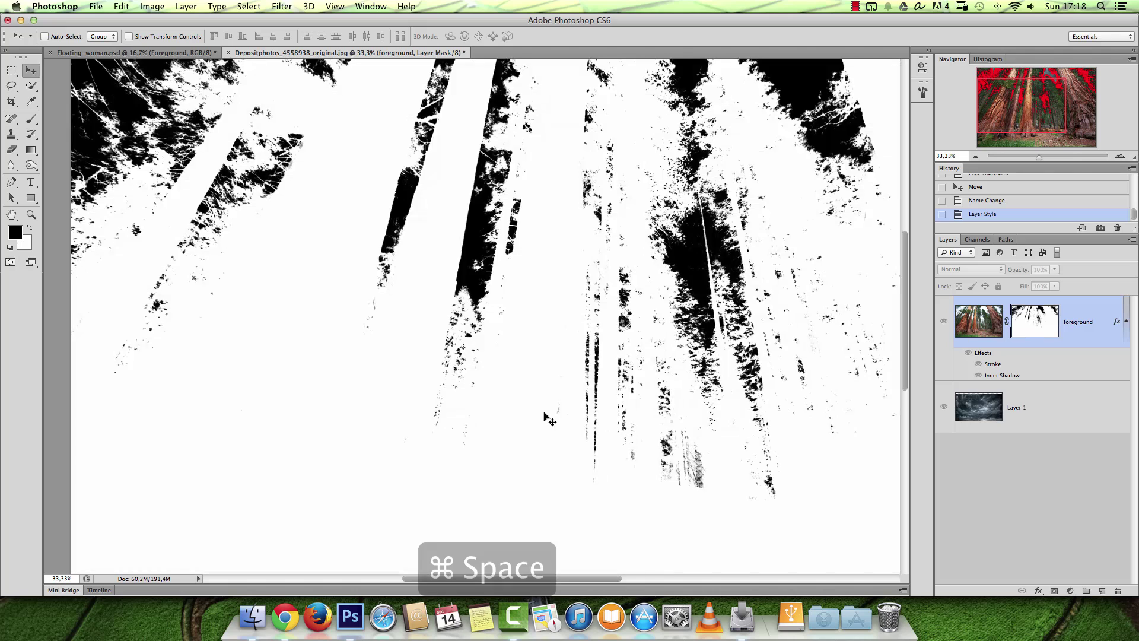
click(593, 417)
click(593, 416)
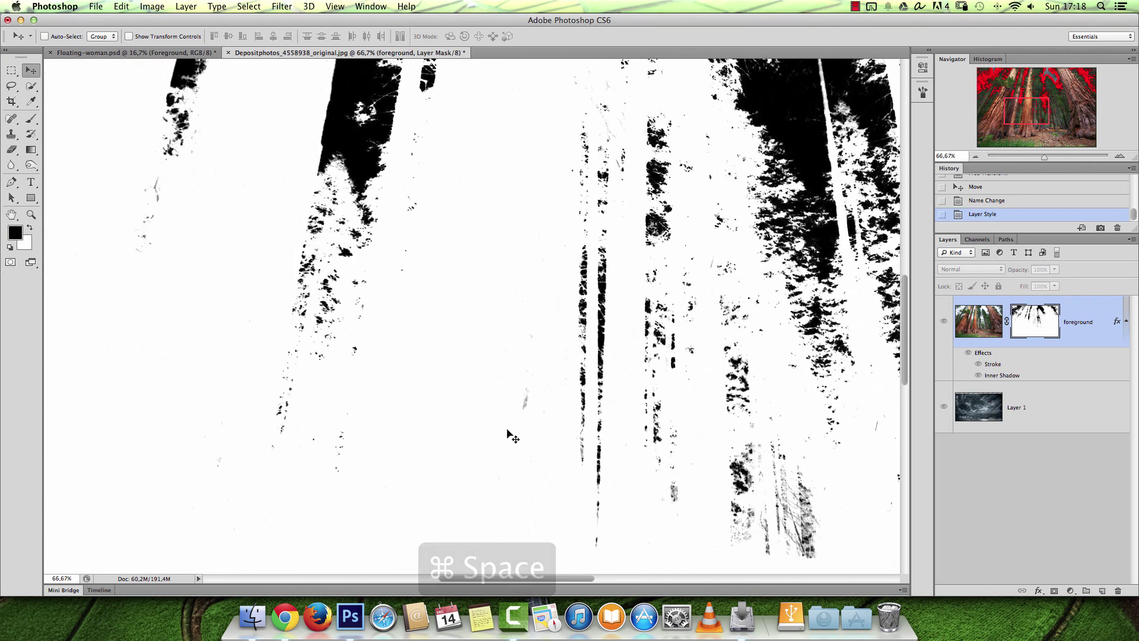
alt+click(1022, 317)
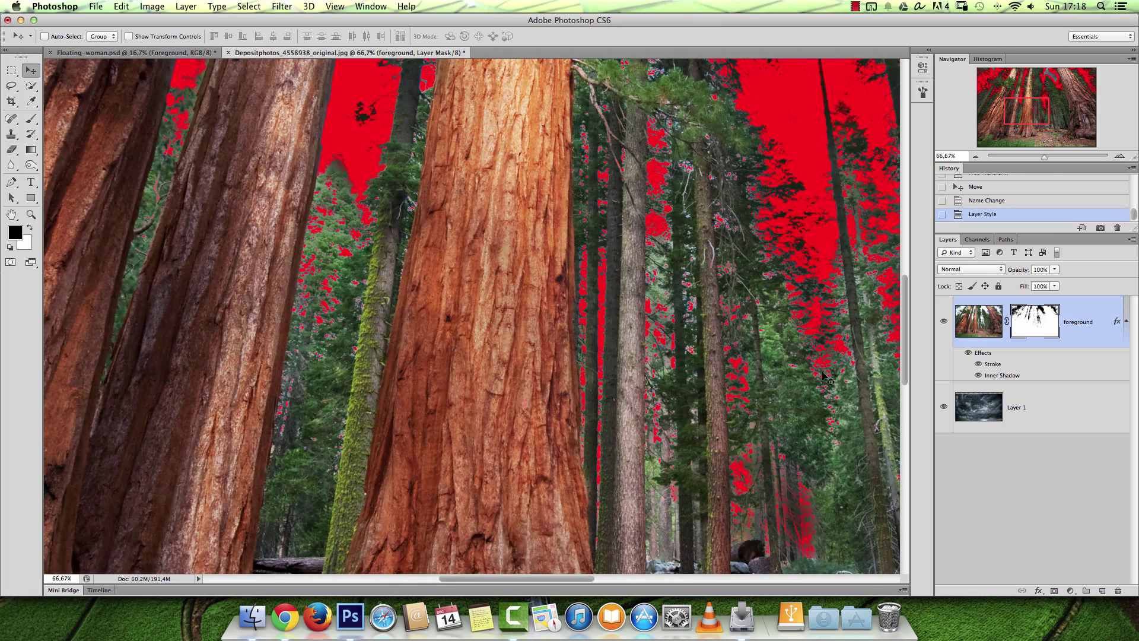
Examine the bark of the large central trunk up close and the whole forest for red patches marking mask holes.
key(super+space)
click(531, 431)
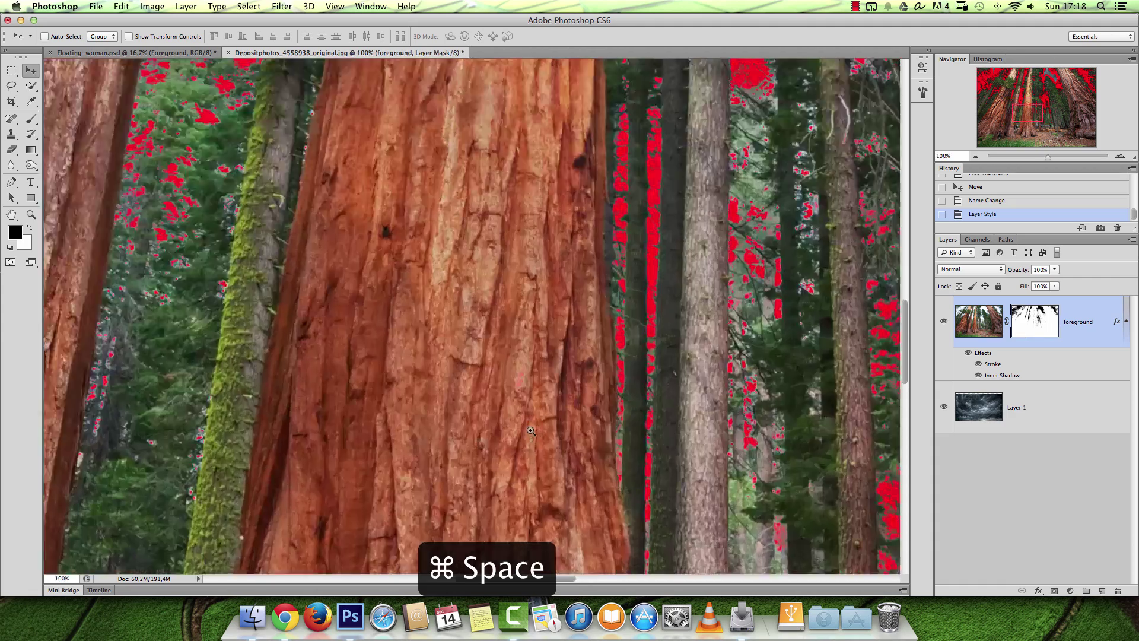
click(531, 431)
click(531, 431)
click(531, 431)
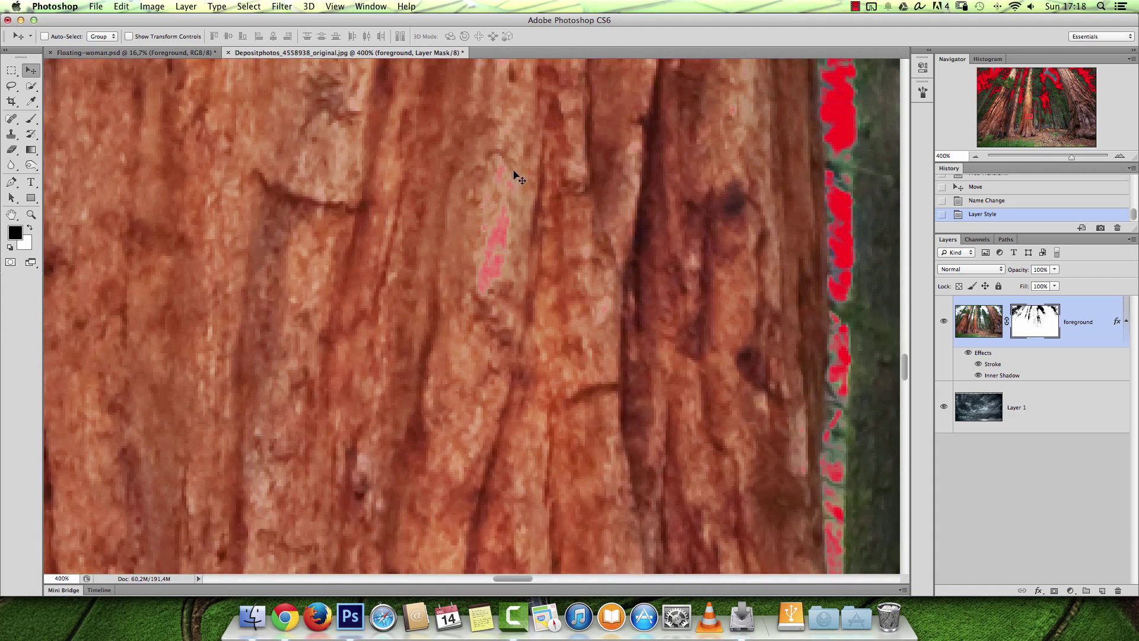
key(alt+space)
alt+click(515, 252)
alt+click(516, 252)
alt+click(516, 253)
alt+click(516, 252)
alt+click(515, 252)
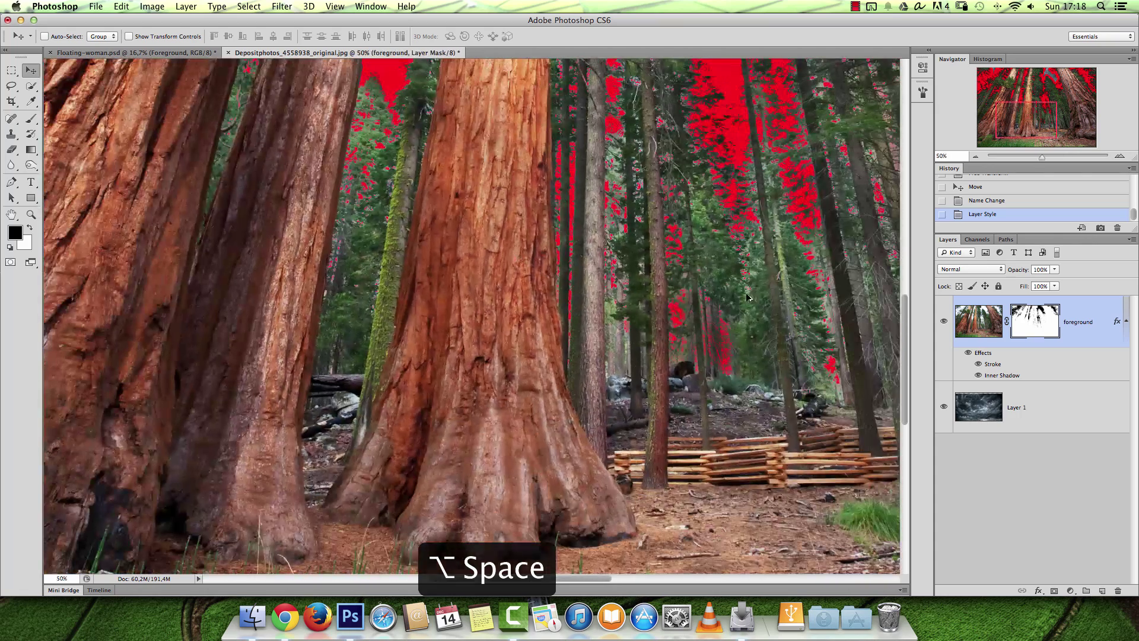
alt+click(734, 226)
alt+click(734, 226)
drag(708, 174, 575, 343)
drag(701, 367, 624, 348)
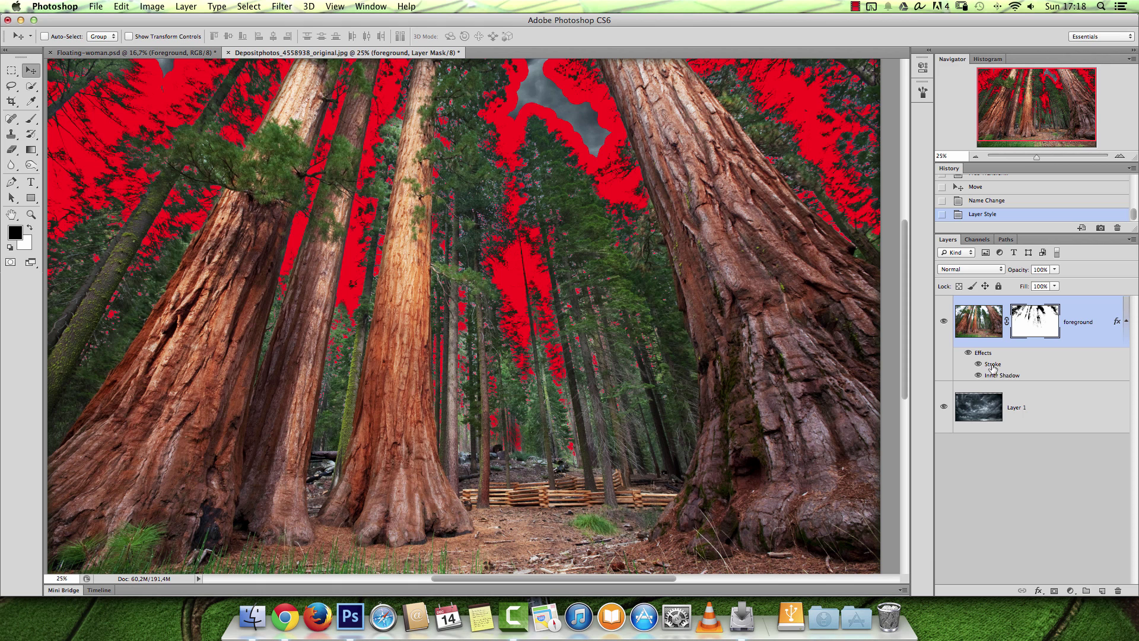
Delete the Stroke effect from the foreground layer and display its mask alone, ready for painting with a 250 px brush.
drag(1118, 590, 1118, 590)
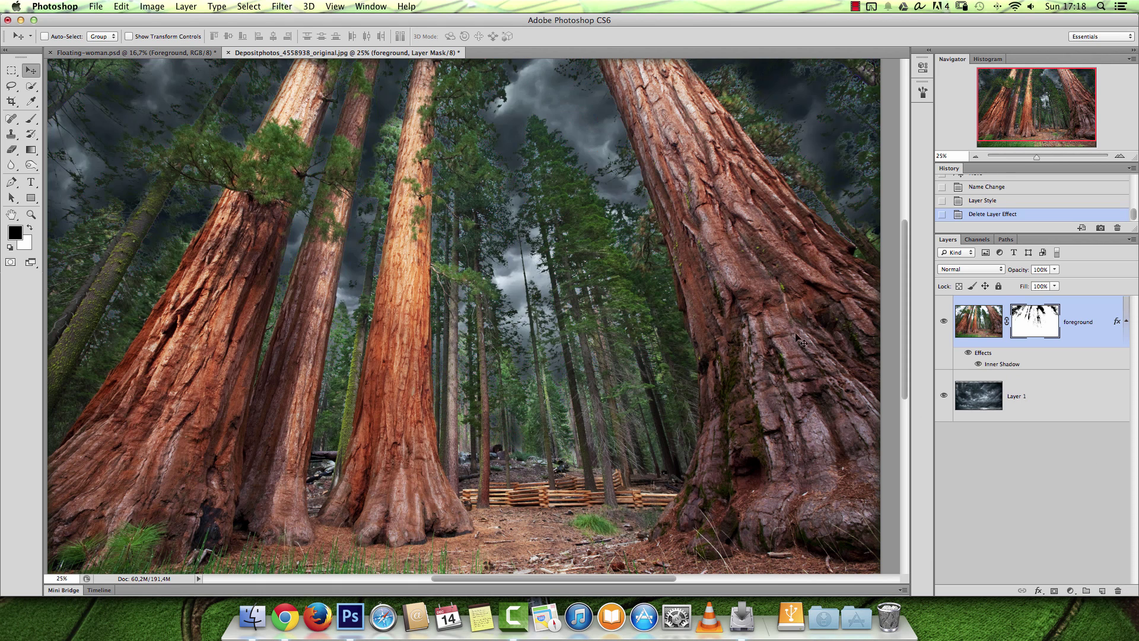
key(b)
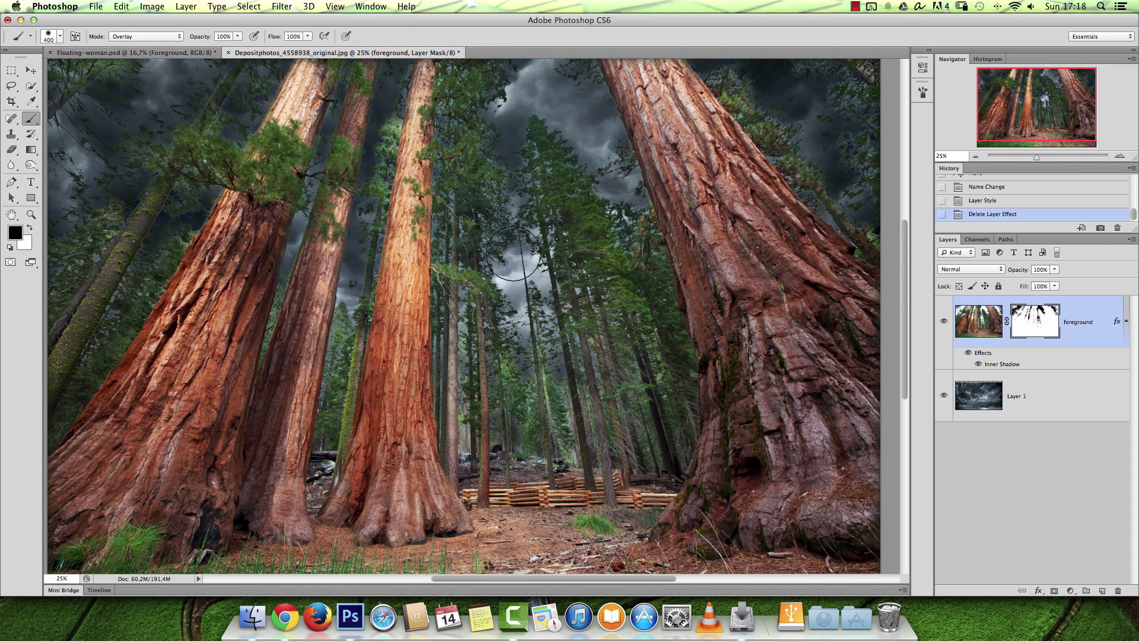
alt+click(1035, 328)
key(super+space)
drag(423, 431, 390, 290)
key(bracketleft)
key(bracketleft)
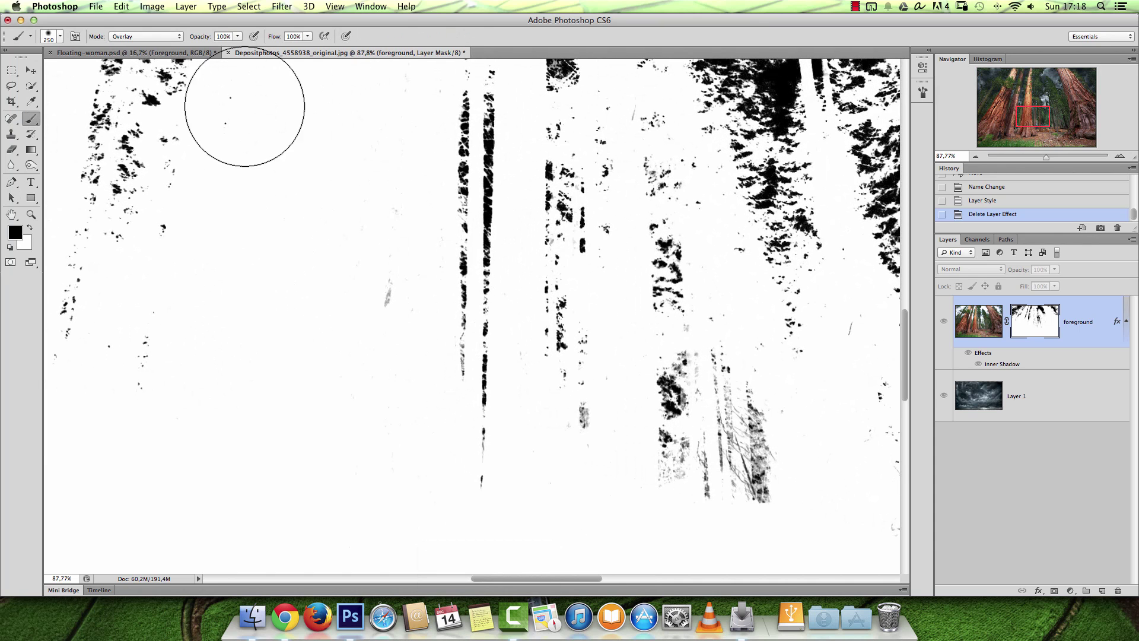
Set the brush to Normal mode and 80 px, with white as the painting colour.
click(153, 38)
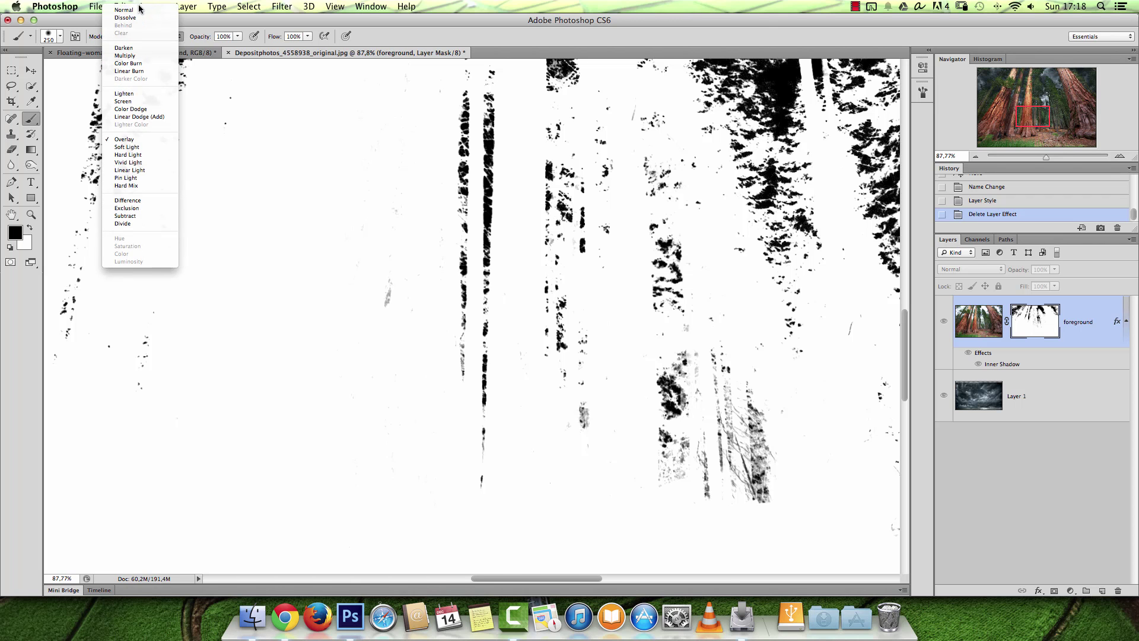
click(125, 10)
right_click(491, 216)
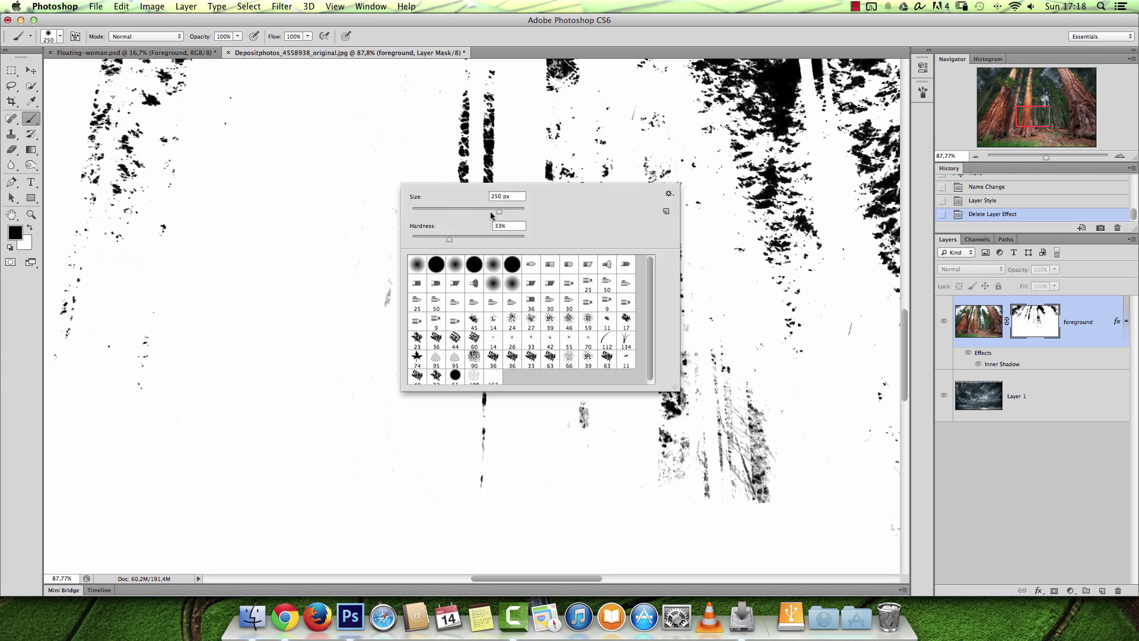
drag(353, 246, 368, 319)
key(super+z)
key(x)
key(alt+space)
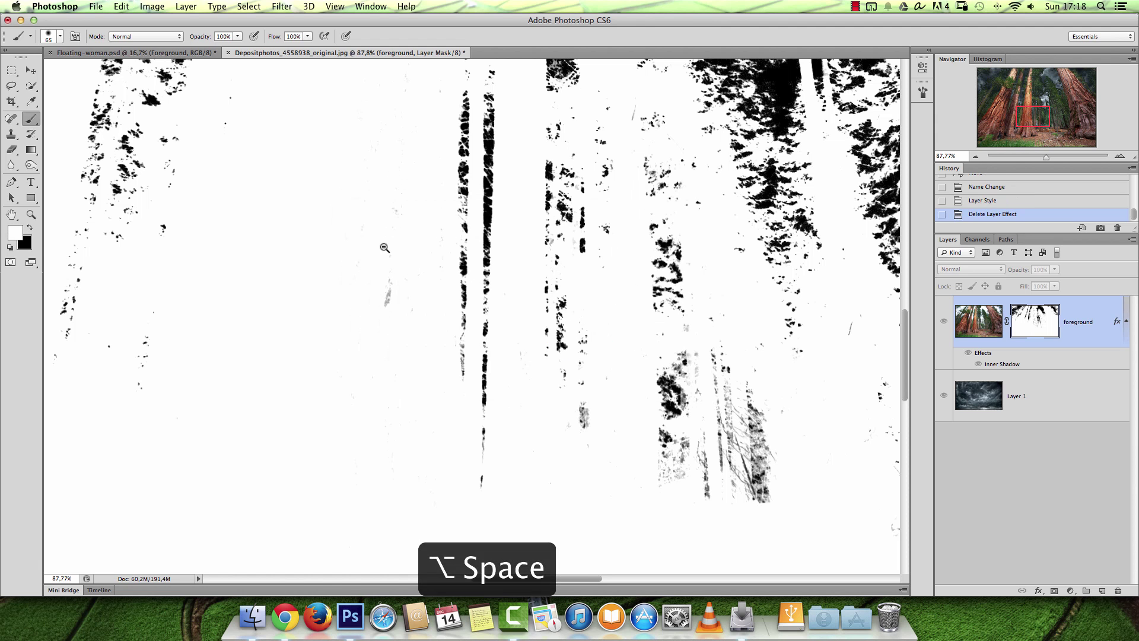
alt+click(407, 219)
key(])
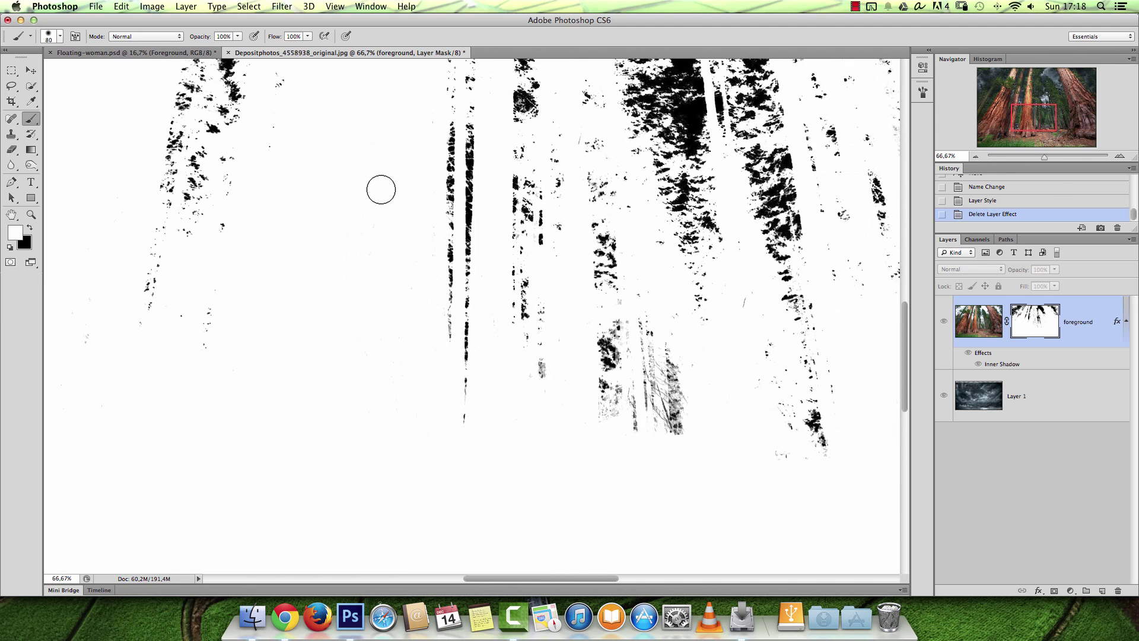
Paint white over the stray grey and black specks inside the trunk areas of the foreground mask.
mouse_move(425, 225)
mouse_down()
mouse_move(415, 333)
mouse_move(411, 250)
mouse_up()
key(space)
mouse_move(417, 159)
mouse_down()
mouse_move(427, 206)
mouse_move(432, 175)
mouse_move(418, 206)
mouse_up()
mouse_move(378, 303)
mouse_down()
mouse_move(394, 384)
mouse_move(402, 348)
mouse_up()
key(space)
drag(425, 150, 436, 448)
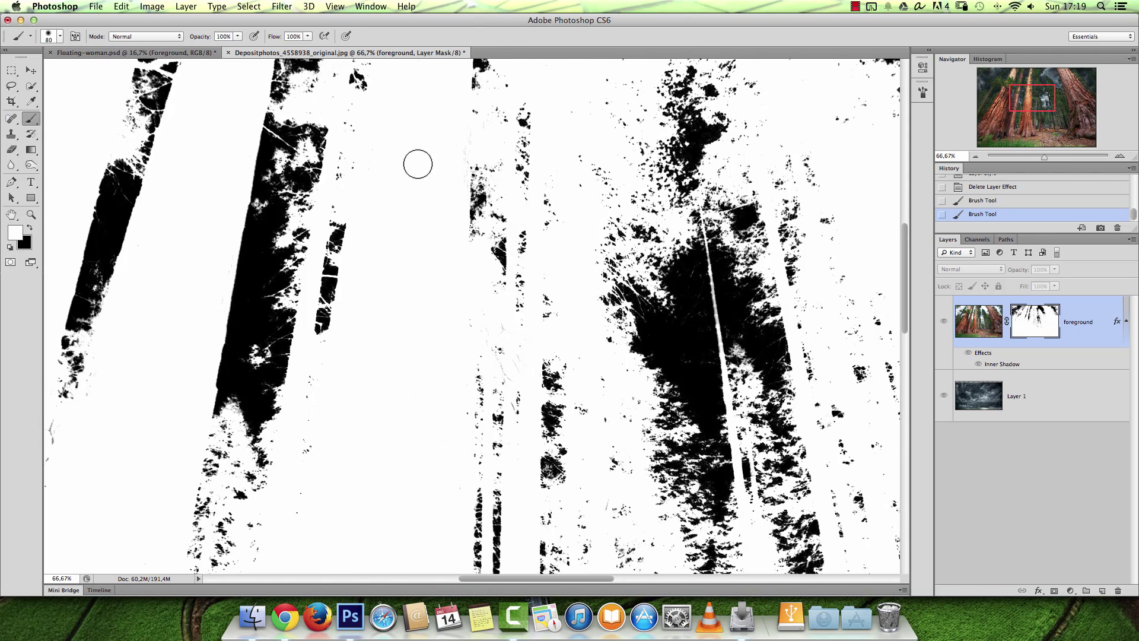
drag(597, 409, 532, 262)
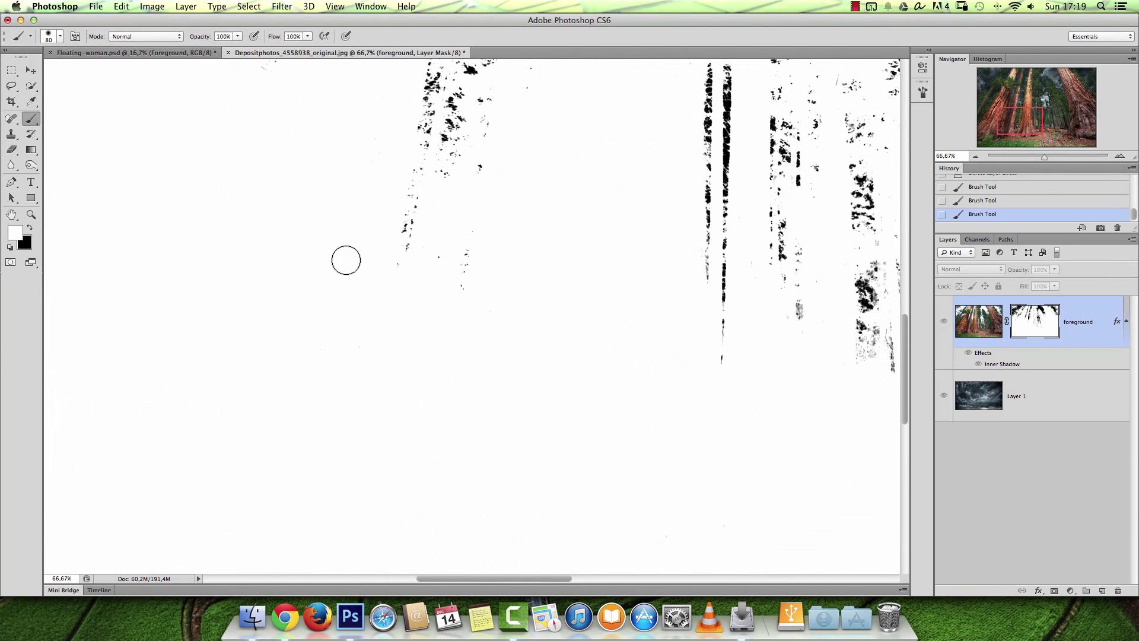
drag(343, 230, 477, 324)
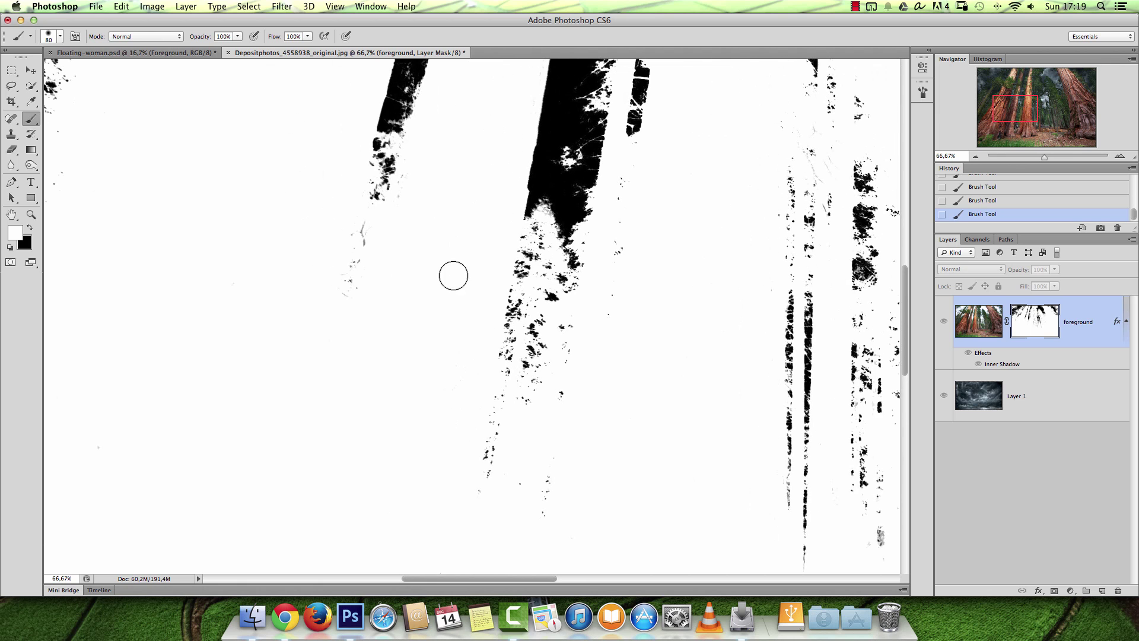
drag(236, 203, 362, 283)
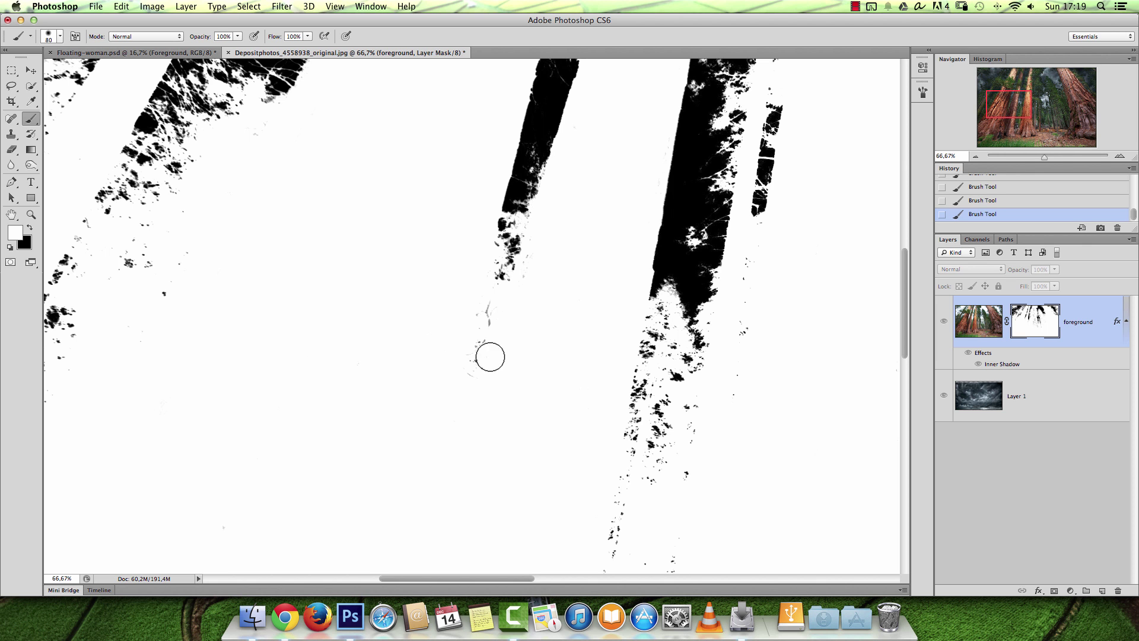
Return from the mask to the full image and compare the forest with the foreground layer's effects off and on.
drag(719, 350, 458, 370)
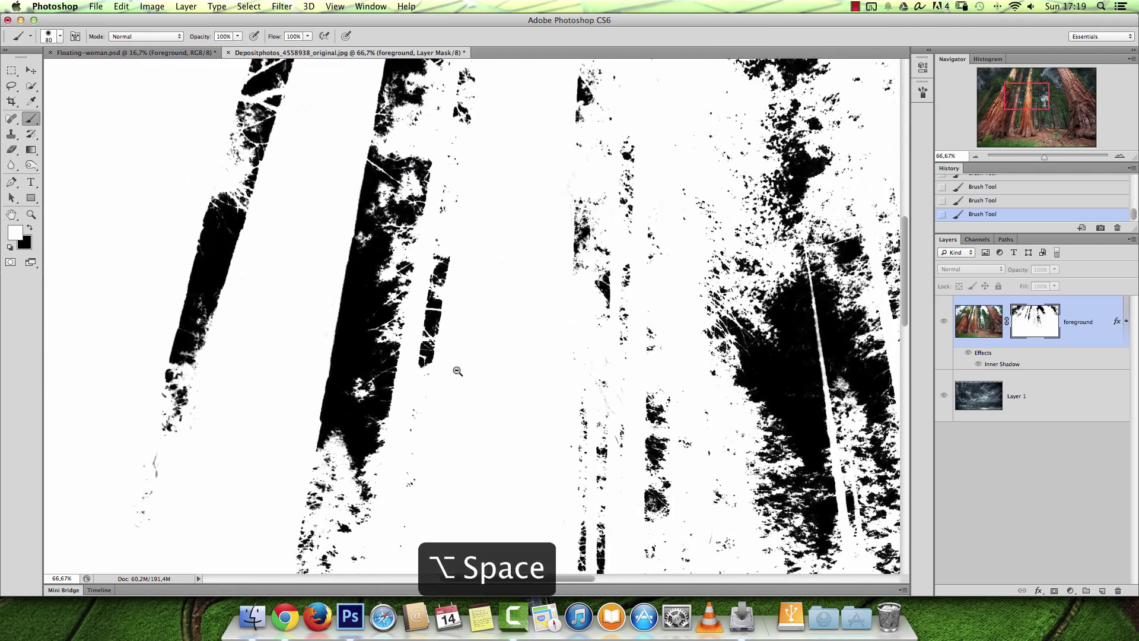
alt+click(462, 366)
alt+click(465, 366)
alt+click(468, 366)
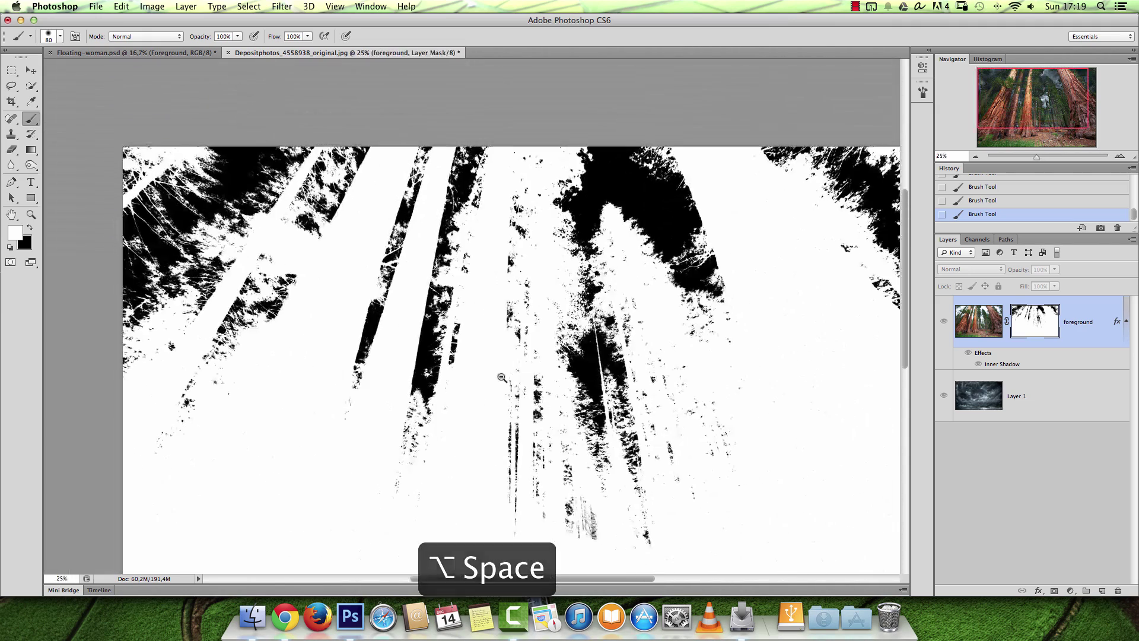
alt+click(1037, 320)
alt+click(1036, 320)
alt+click(1035, 322)
alt+click(1035, 323)
alt+click(1032, 330)
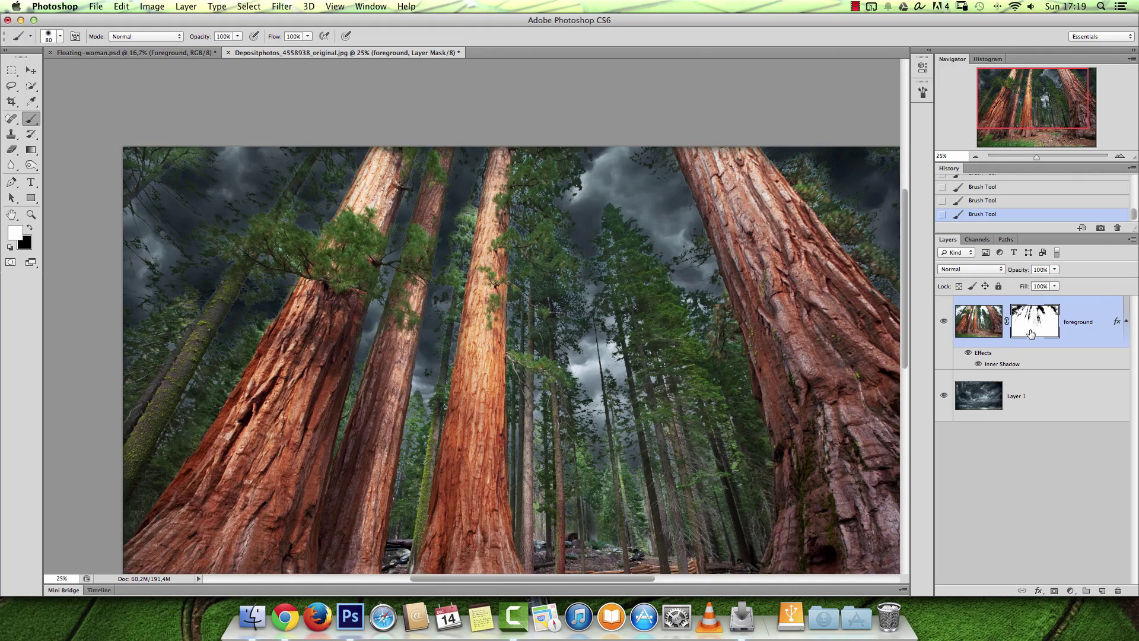
mouse_move(693, 383)
mouse_down()
mouse_move(534, 241)
mouse_move(623, 292)
mouse_move(684, 382)
mouse_up()
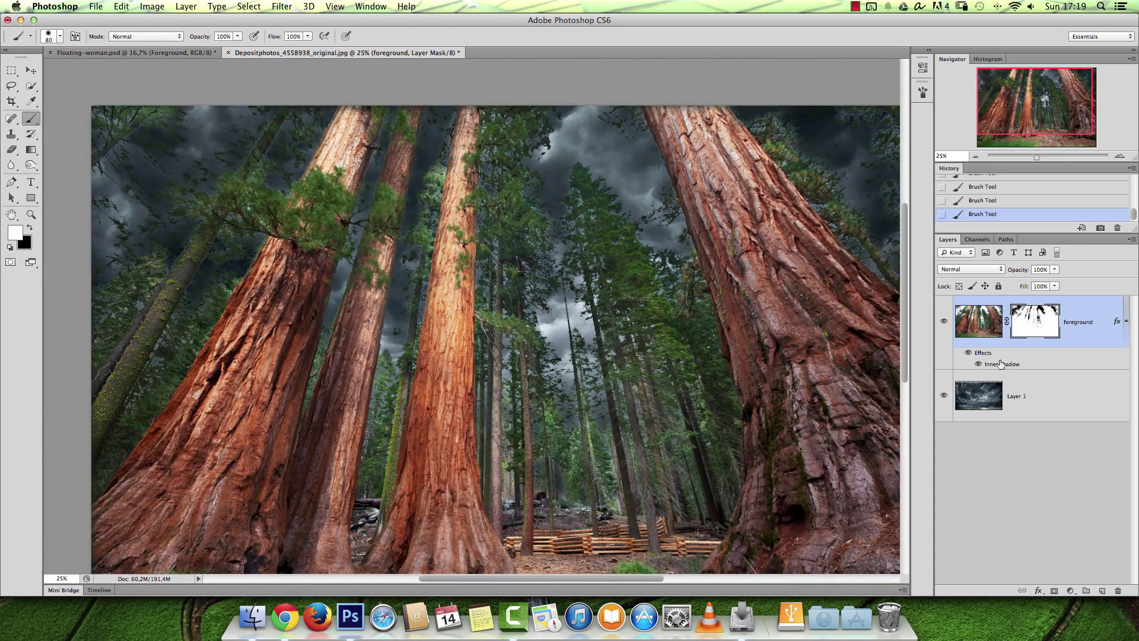
click(969, 352)
click(969, 353)
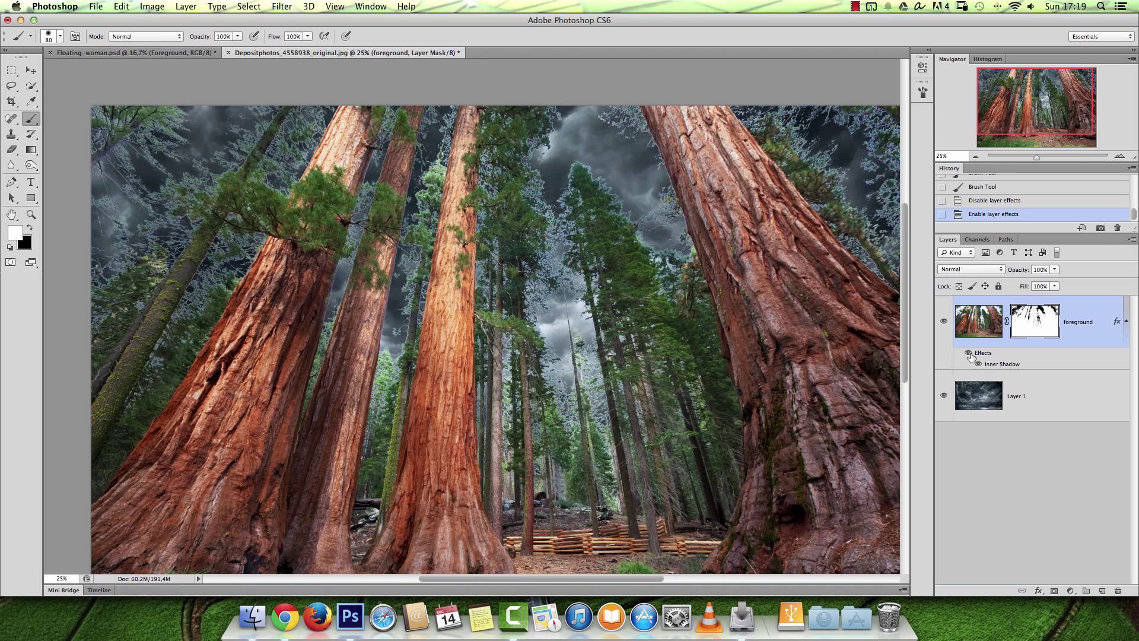
mouse_move(738, 323)
mouse_down()
mouse_move(682, 326)
mouse_move(656, 298)
mouse_up()
Open the road and moon image Depositphotos_56541117_original.jpg from the Floating Woman folder.
key(super+o)
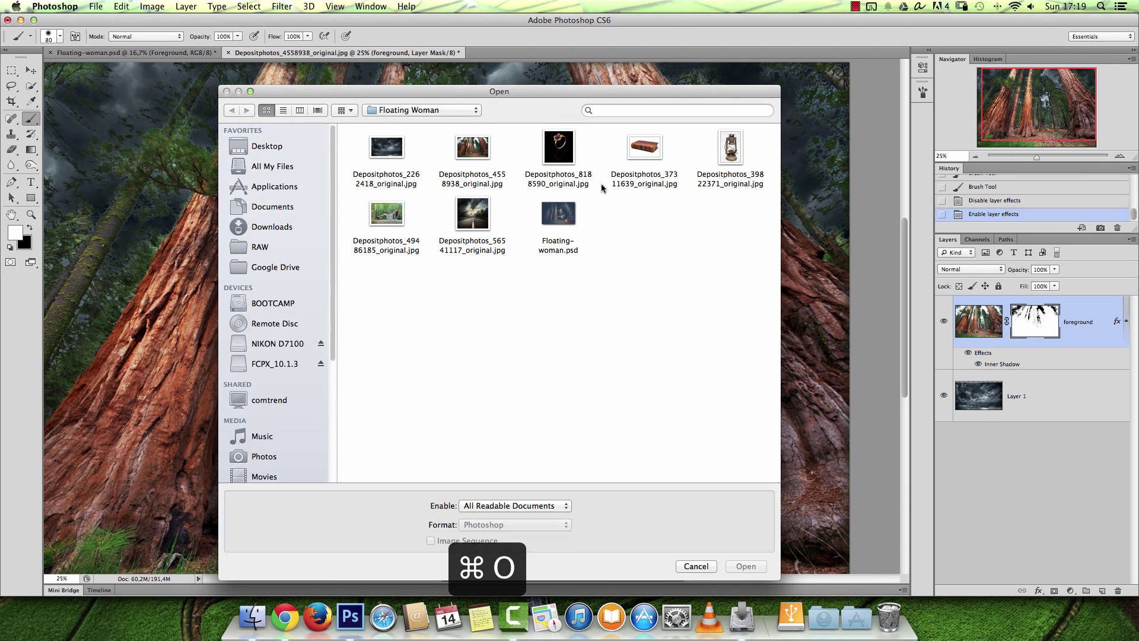
click(487, 246)
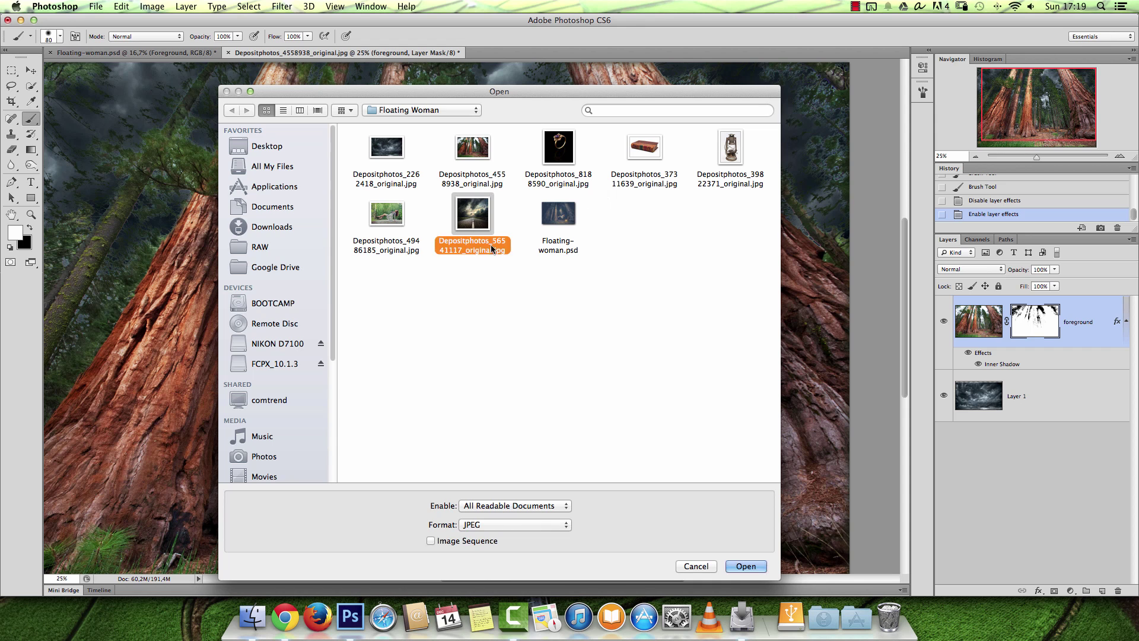
click(747, 565)
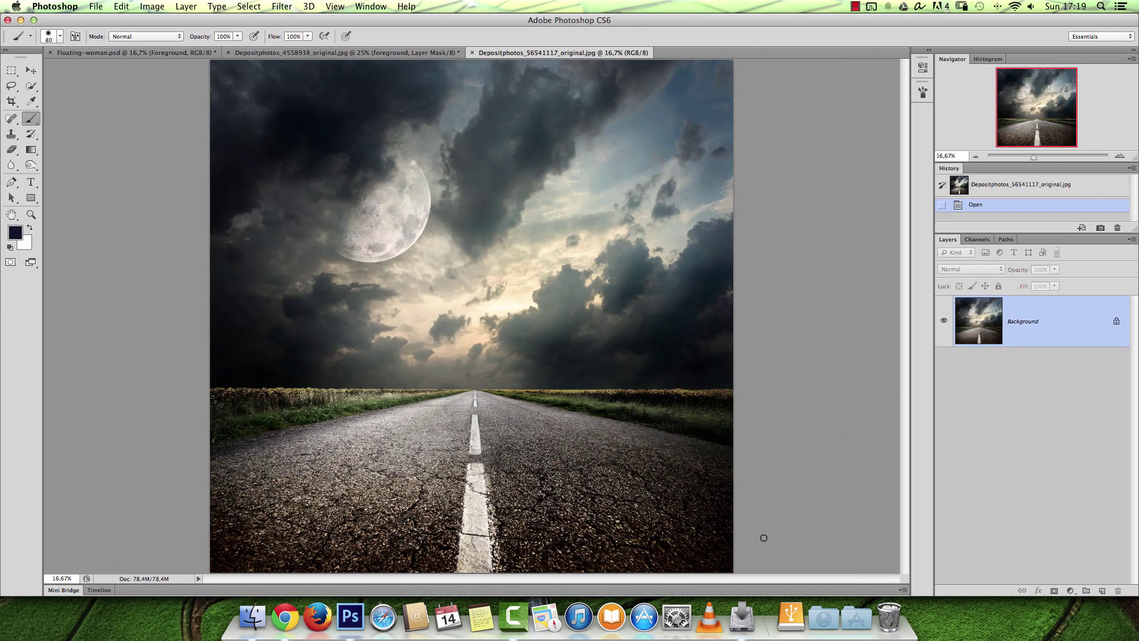
Copy the moonlit sky above the horizon with a full-width rectangular selection and close the road image.
click(14, 71)
drag(197, 61, 831, 368)
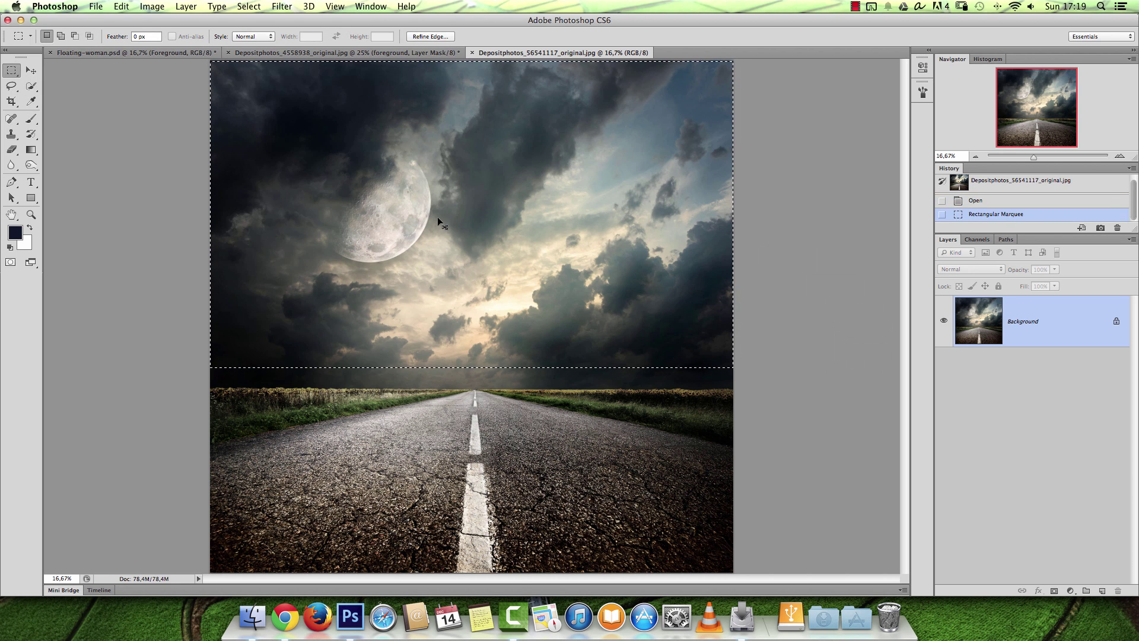
key(super+c)
key(super+w)
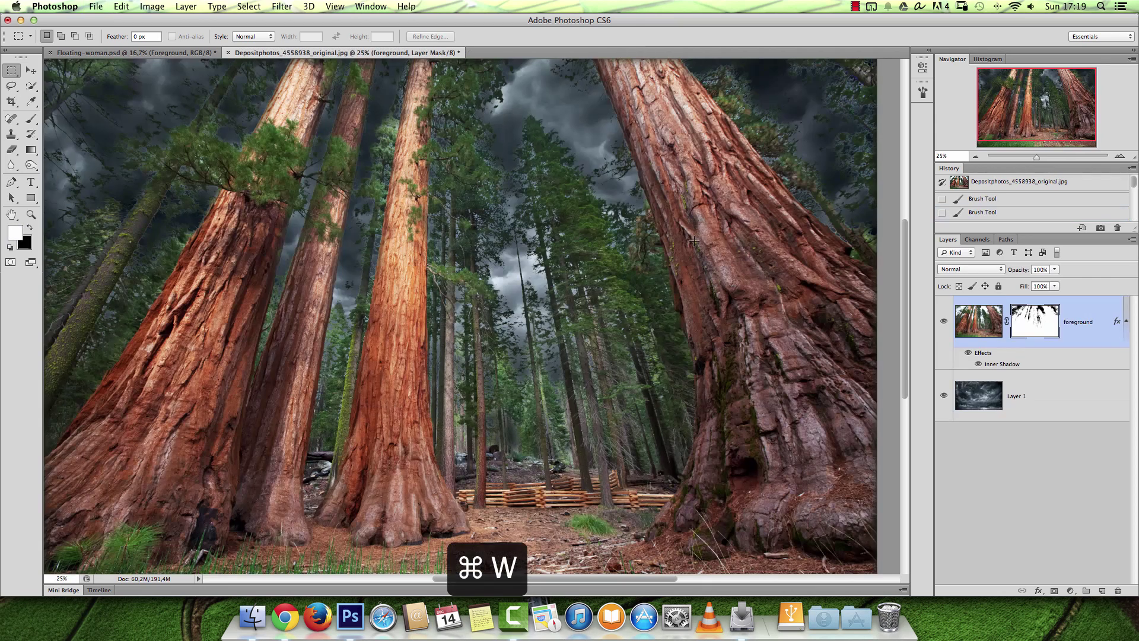
Rename the storm cloud layer to sky and paste the copied moonlit sky above it.
click(1125, 321)
click(1023, 378)
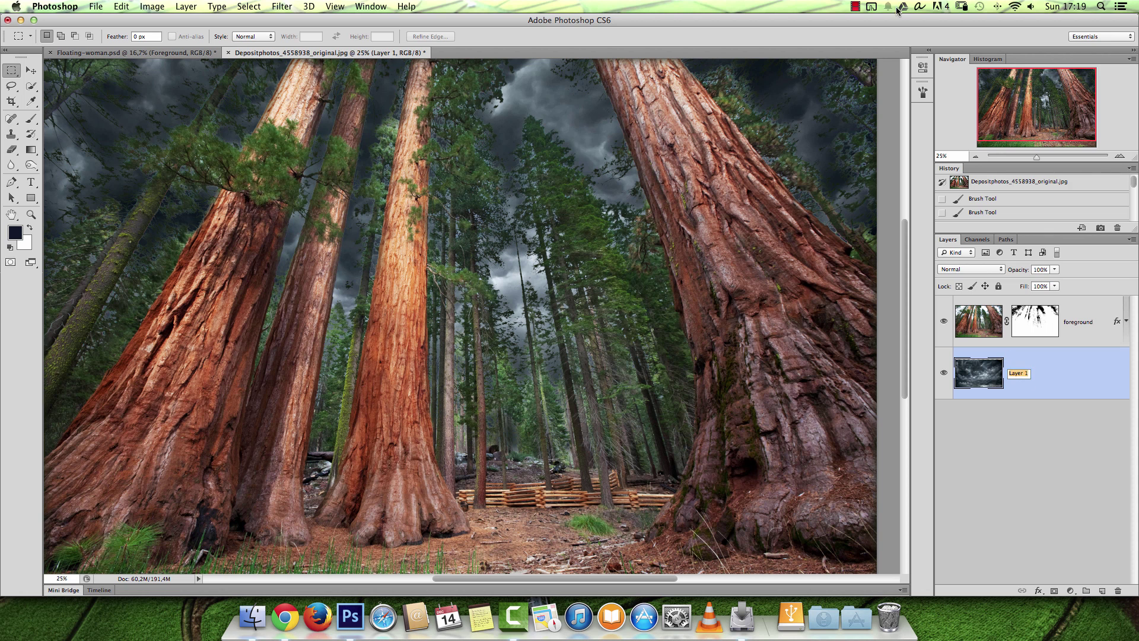
text(sky)
key(Return)
key(super+v)
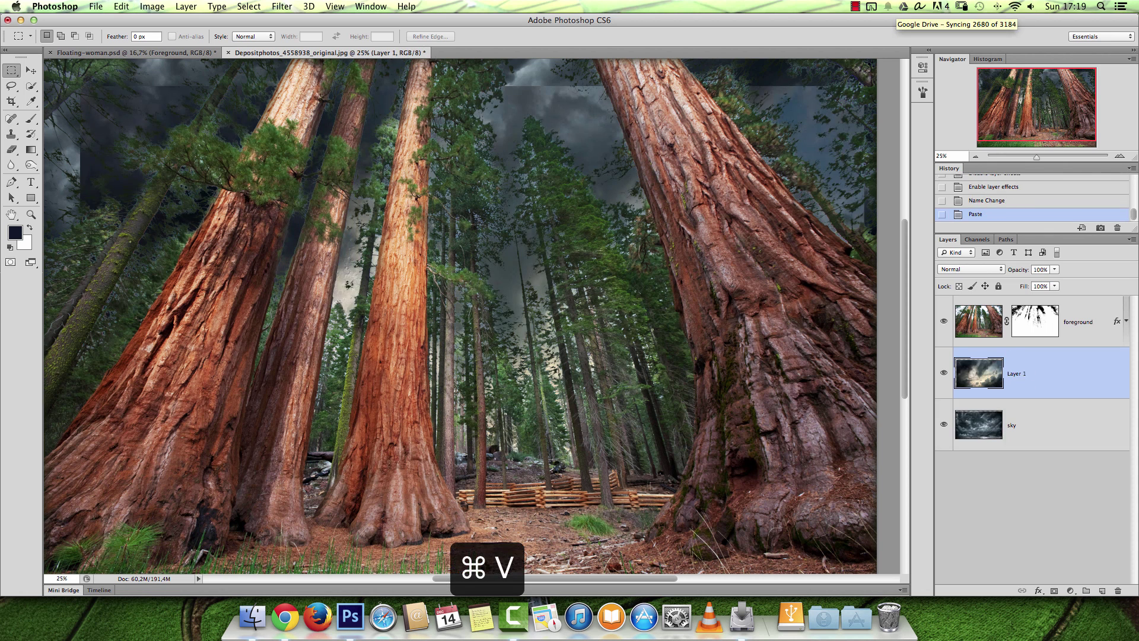
Scale the pasted moonlit sky to about 59% and position its moon in the gap between the central trees.
key(super+space)
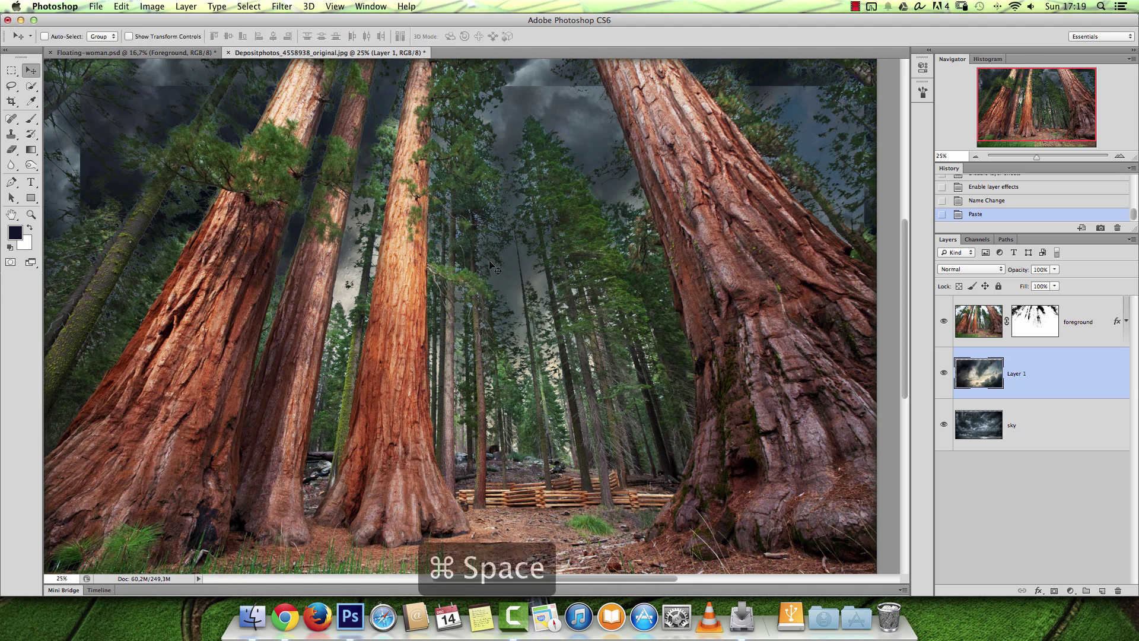
mouse_move(481, 274)
mouse_down()
mouse_move(463, 277)
mouse_move(494, 281)
mouse_up()
drag(484, 328, 605, 286)
key(super+t)
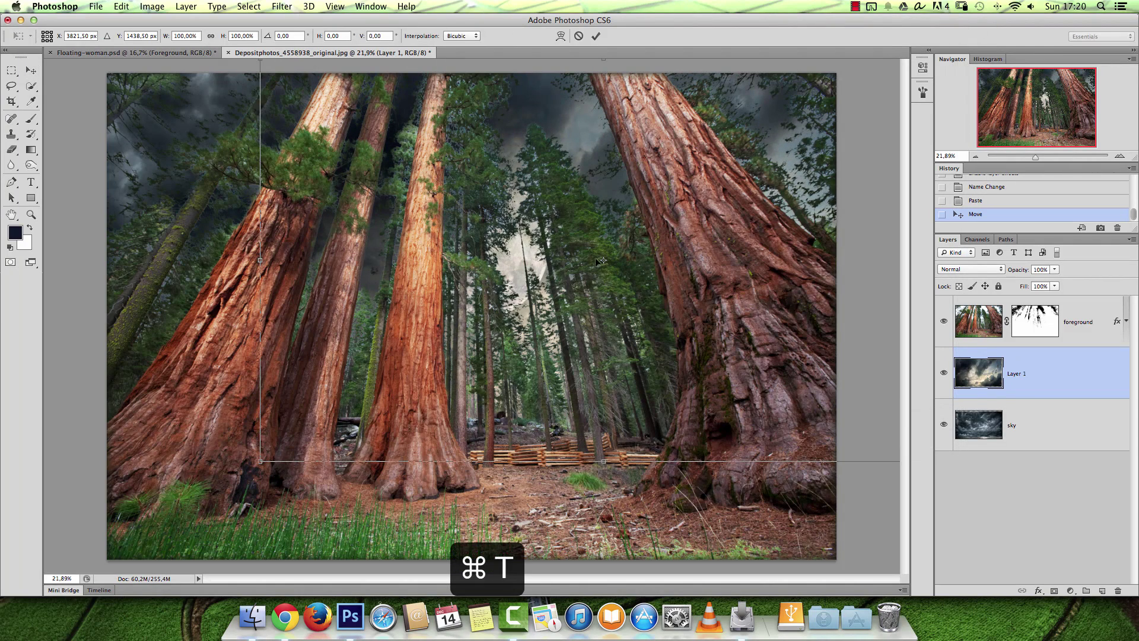
drag(263, 460, 510, 282)
drag(758, 173, 609, 241)
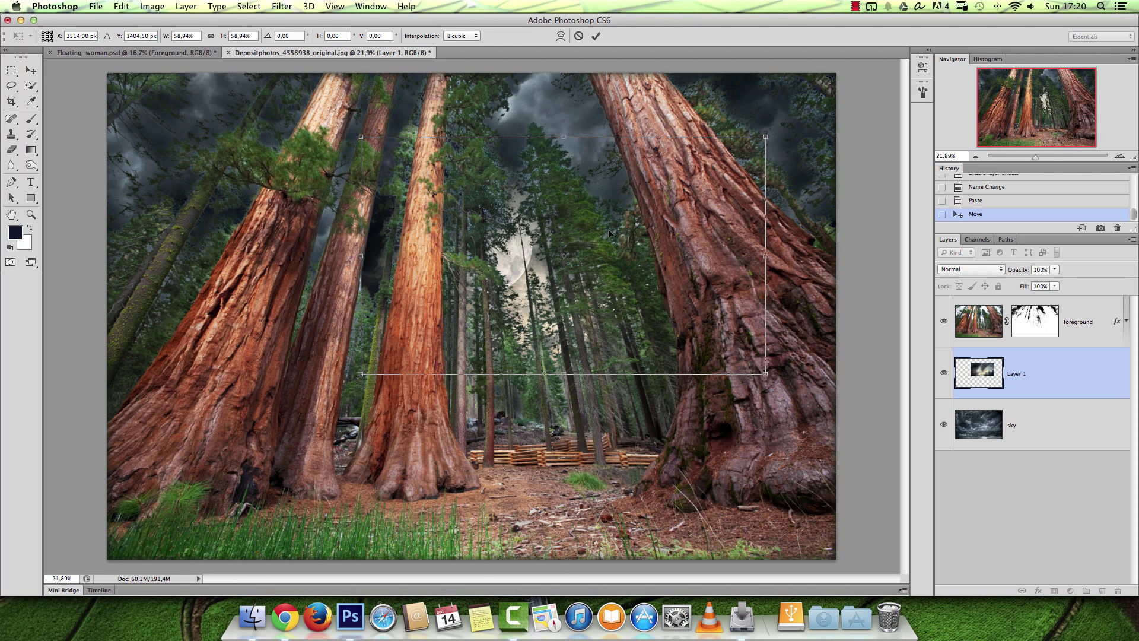
key(Return)
key(super+space)
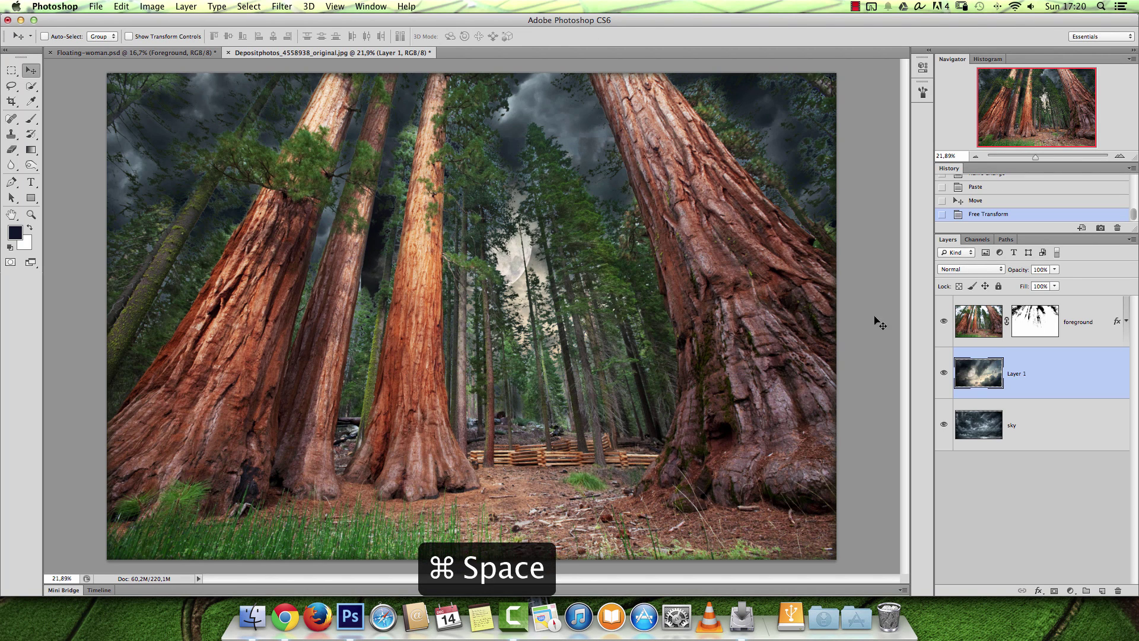
Hide the foreground layer, add a layer mask to the pasted moonlit sky and rename that layer moon layer.
click(944, 321)
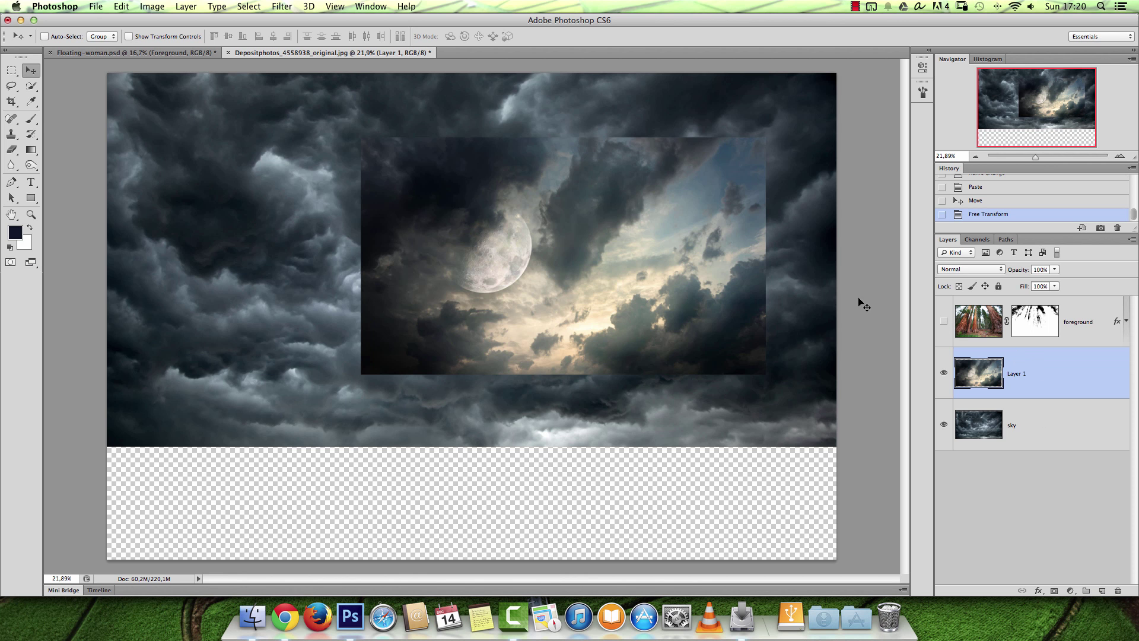
key(b)
click(1056, 591)
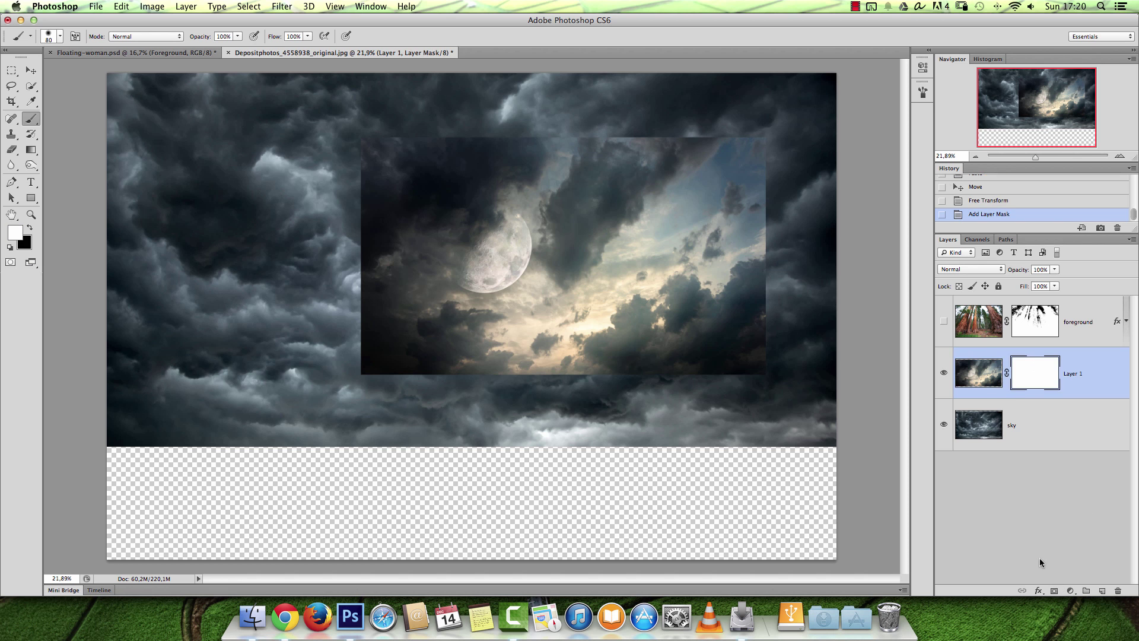
double_click(1069, 376)
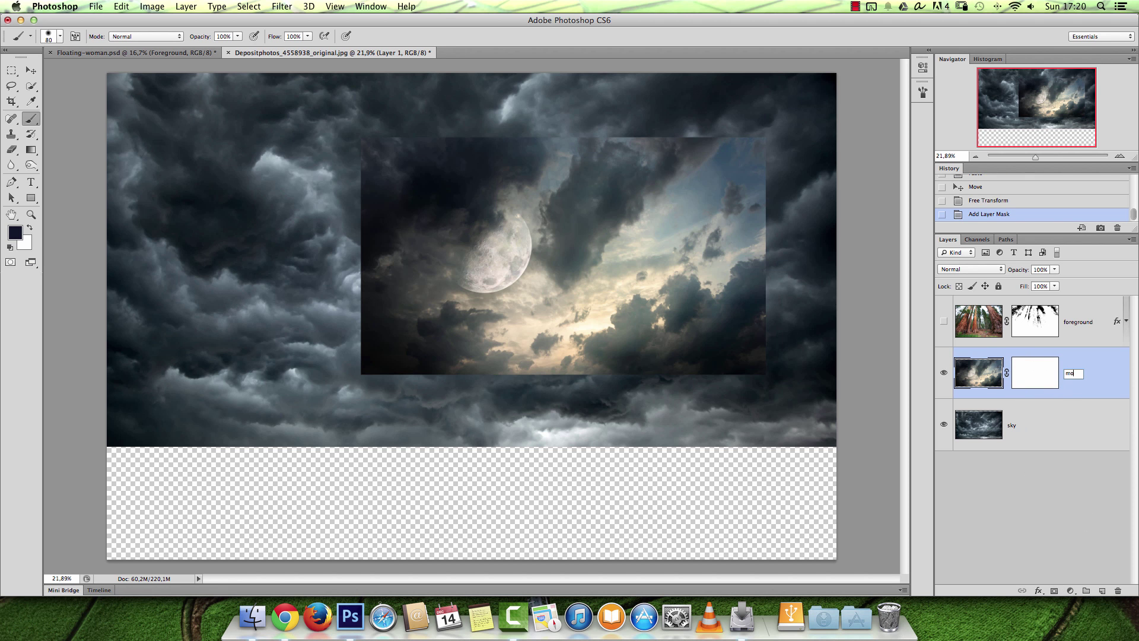
text(moon layer)
key(Return)
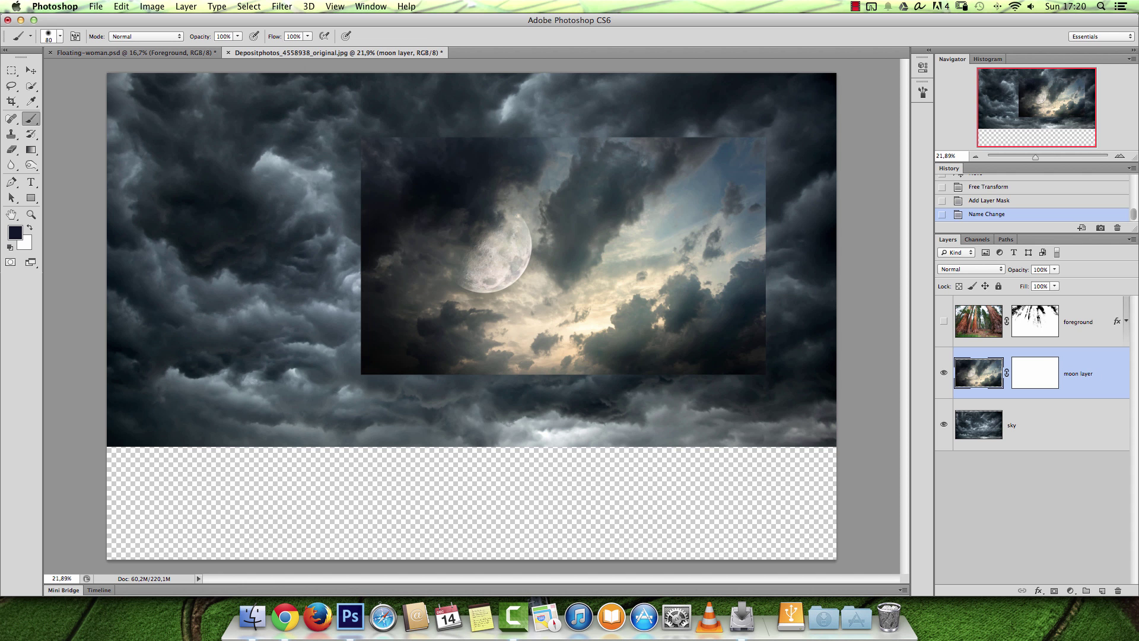
Set a soft 468 px brush with 0% hardness and undo a test stroke on the moon layer's image.
right_click(555, 318)
drag(537, 215, 557, 215)
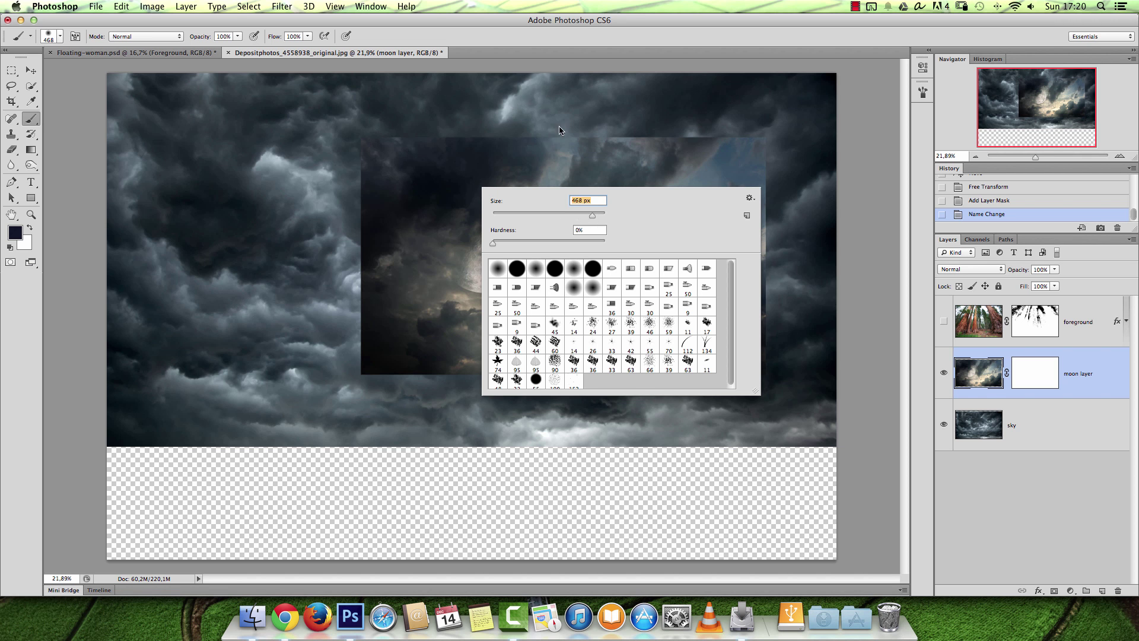
drag(561, 129, 556, 120)
key(super+z)
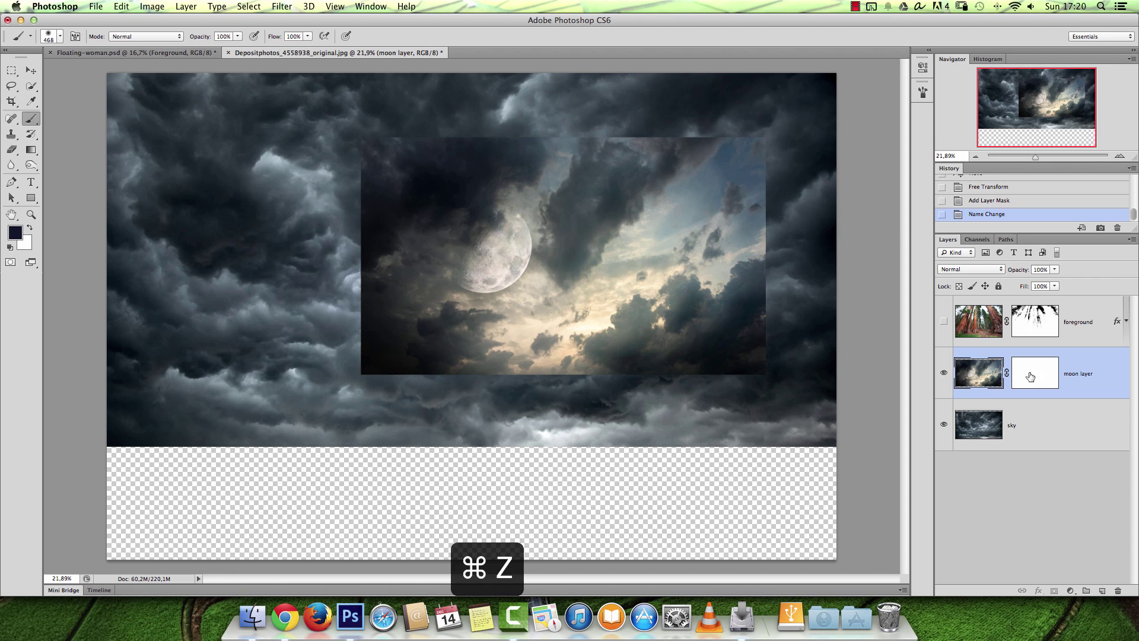
Paint black on the moon layer's mask around the moon with an 800 px brush at 100% opacity, and show the foreground again.
click(1030, 376)
key(2)
key(bracketright)
key(bracketright)
key(bracketright)
key(bracketright)
drag(789, 206, 767, 125)
drag(767, 126, 776, 175)
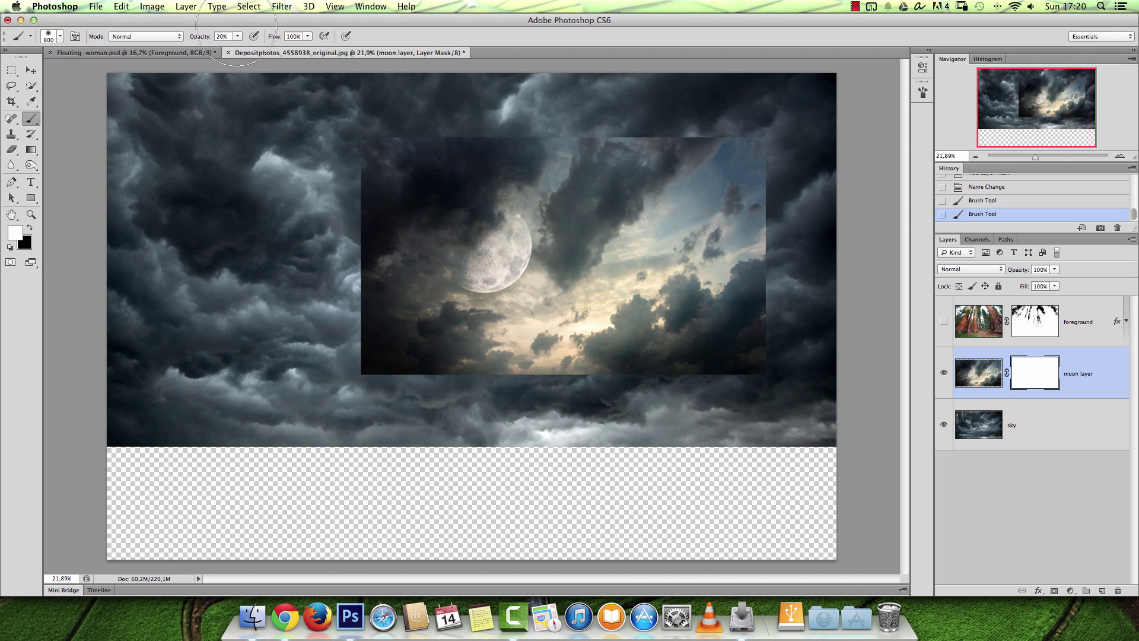
key(0)
key(x)
mouse_move(363, 168)
mouse_down()
mouse_move(323, 232)
mouse_move(322, 407)
mouse_move(327, 345)
mouse_move(467, 420)
mouse_move(386, 369)
mouse_move(664, 410)
mouse_move(444, 379)
mouse_move(798, 341)
mouse_move(637, 373)
mouse_move(777, 166)
mouse_move(785, 178)
mouse_move(595, 123)
mouse_move(414, 109)
mouse_move(637, 143)
mouse_move(747, 278)
mouse_move(681, 220)
mouse_move(696, 240)
mouse_move(644, 223)
mouse_move(663, 241)
mouse_move(614, 341)
mouse_move(657, 204)
mouse_move(627, 192)
mouse_move(666, 292)
mouse_up()
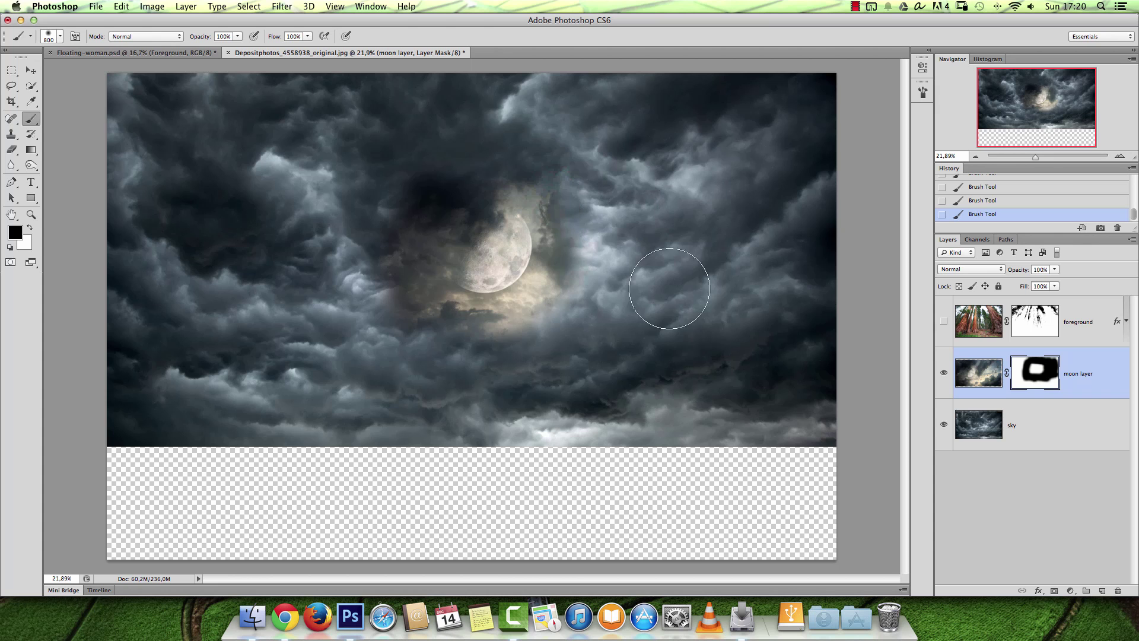
click(943, 323)
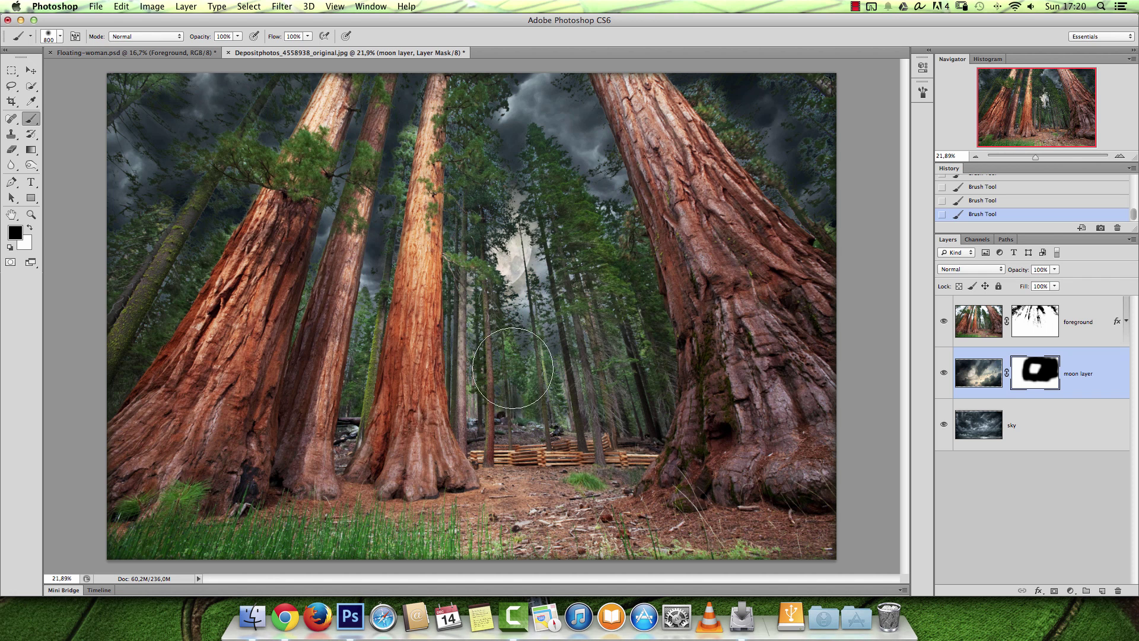
Paint white on the moon layer's mask near the moon to bring back some glow, enlarging the brush to 1400 px.
key(x)
drag(506, 258, 498, 257)
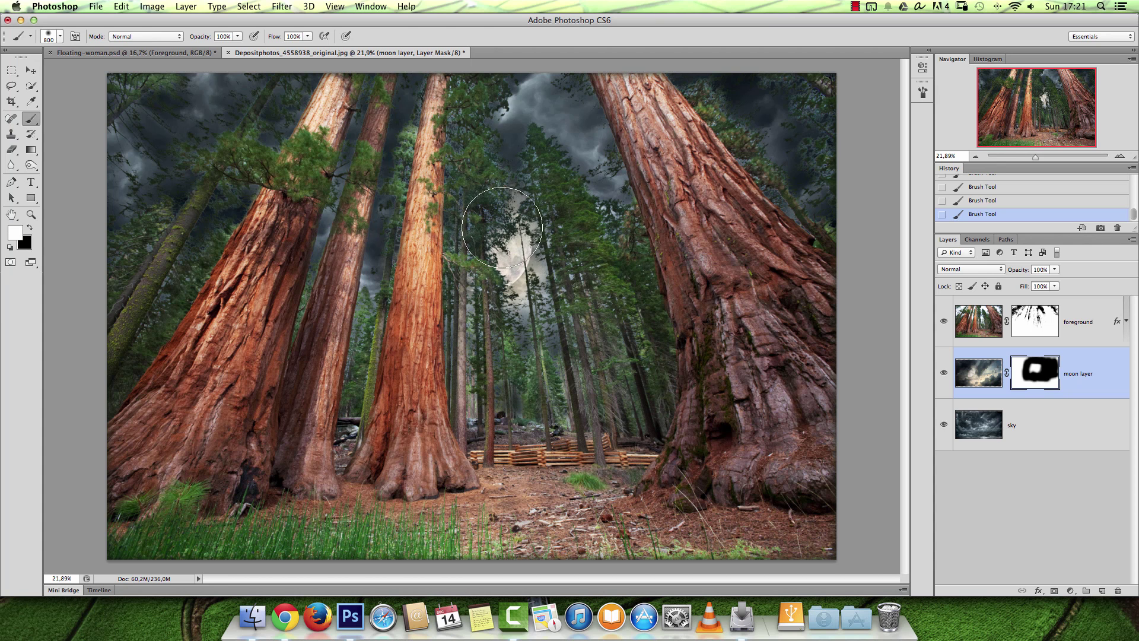
key(bracketright)
key(bracketright)
key(bracketright)
key(bracketright)
key(bracketright)
key(bracketright)
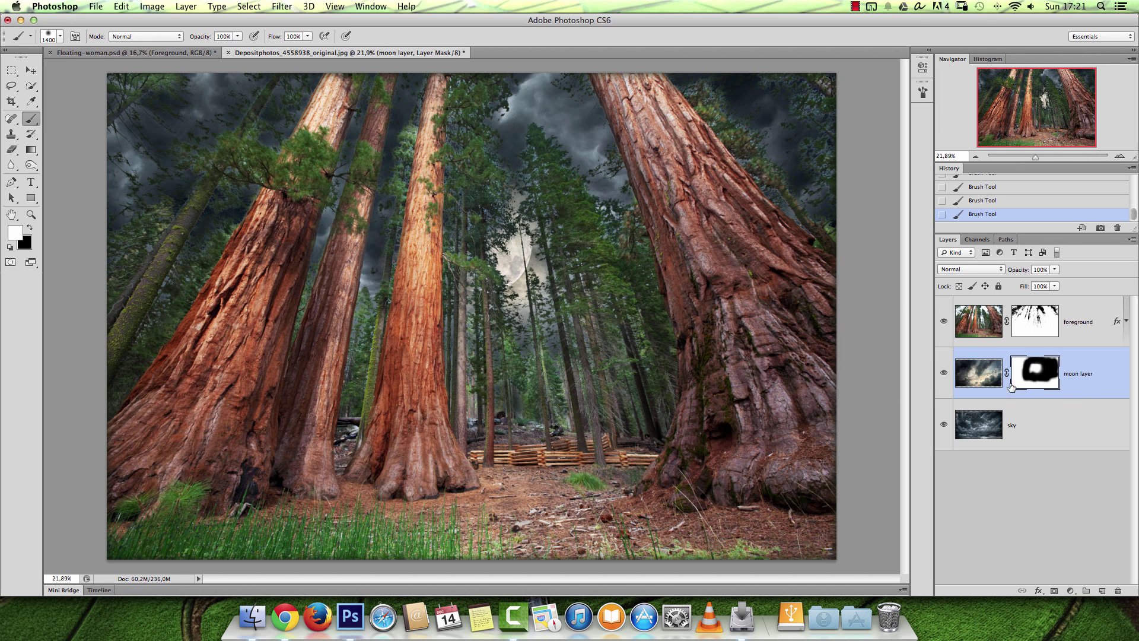
Try the moon higher up in the gap between the trees, and move it back down behind the central trees.
click(1077, 387)
key(v)
drag(593, 268, 589, 157)
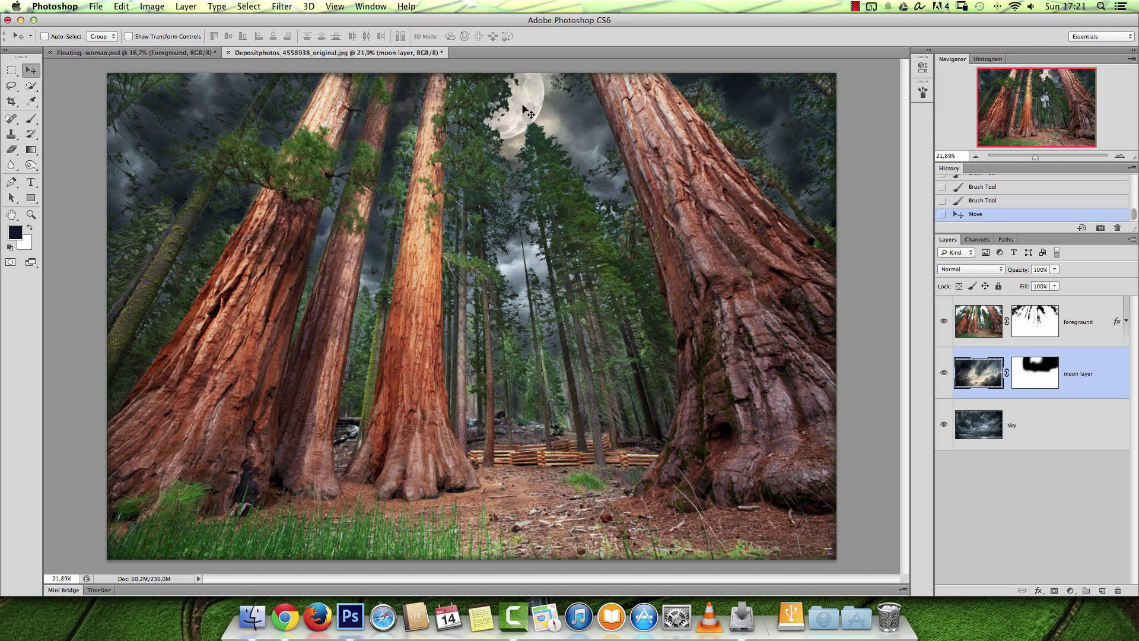
drag(525, 127, 524, 261)
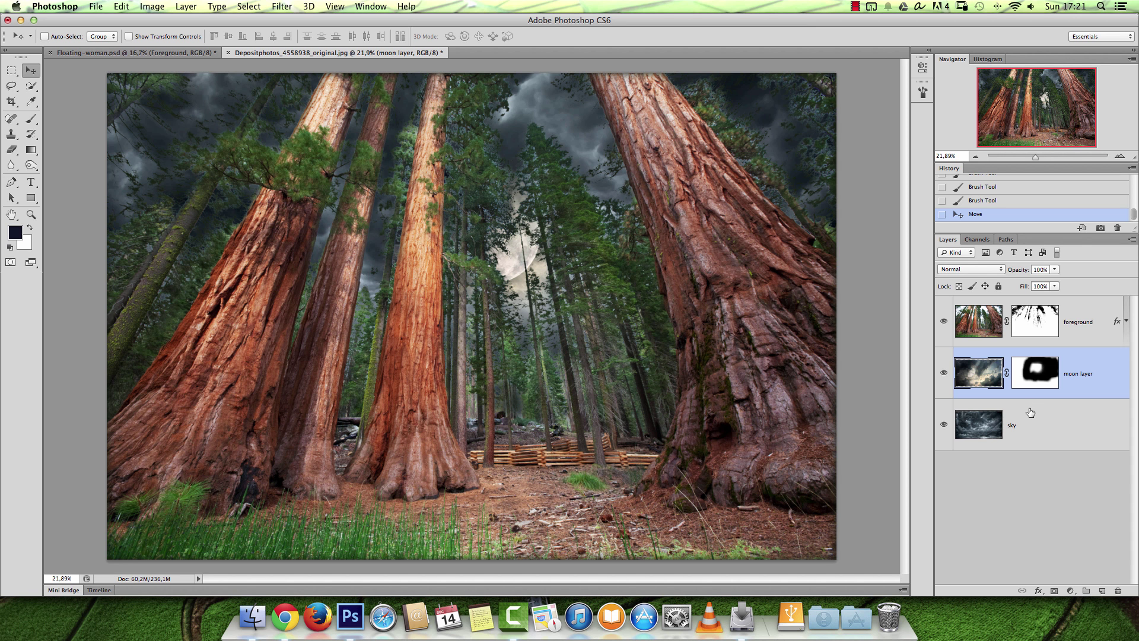
Add a Gradient Fill layer above the sky layer, resetting the gradient presets and choosing Foreground to Transparent.
click(1040, 428)
click(1073, 589)
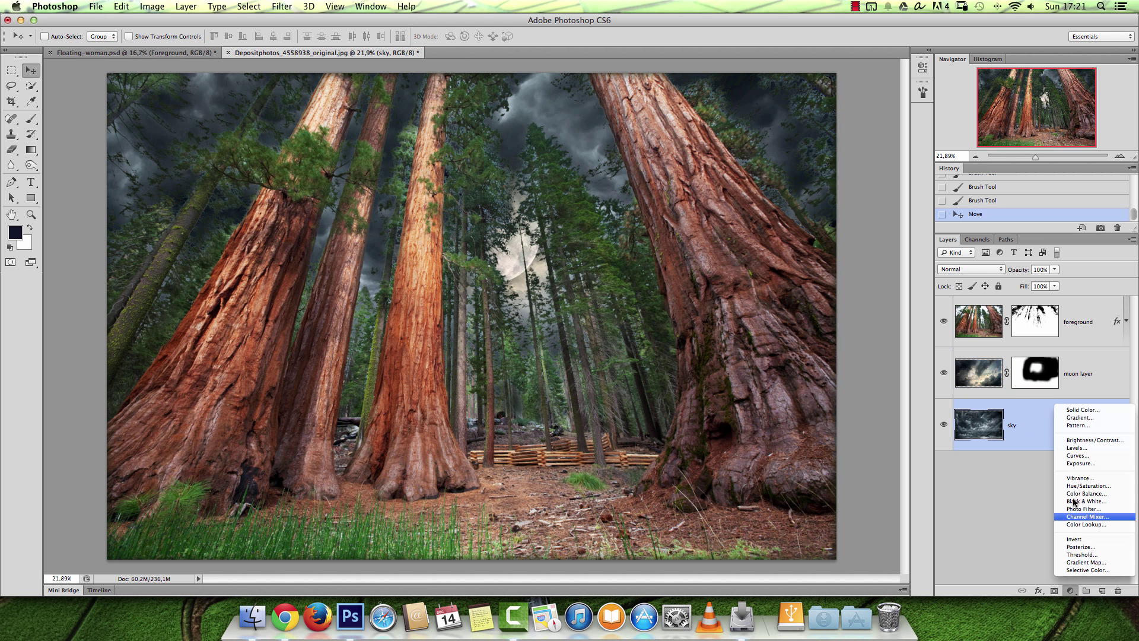
click(1088, 417)
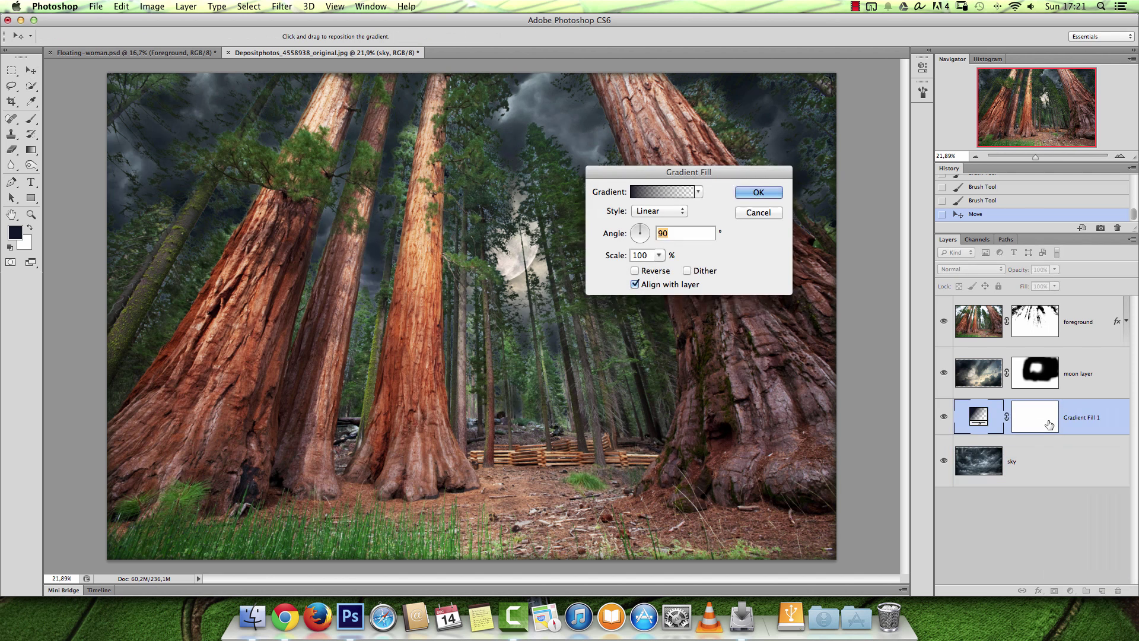
click(670, 195)
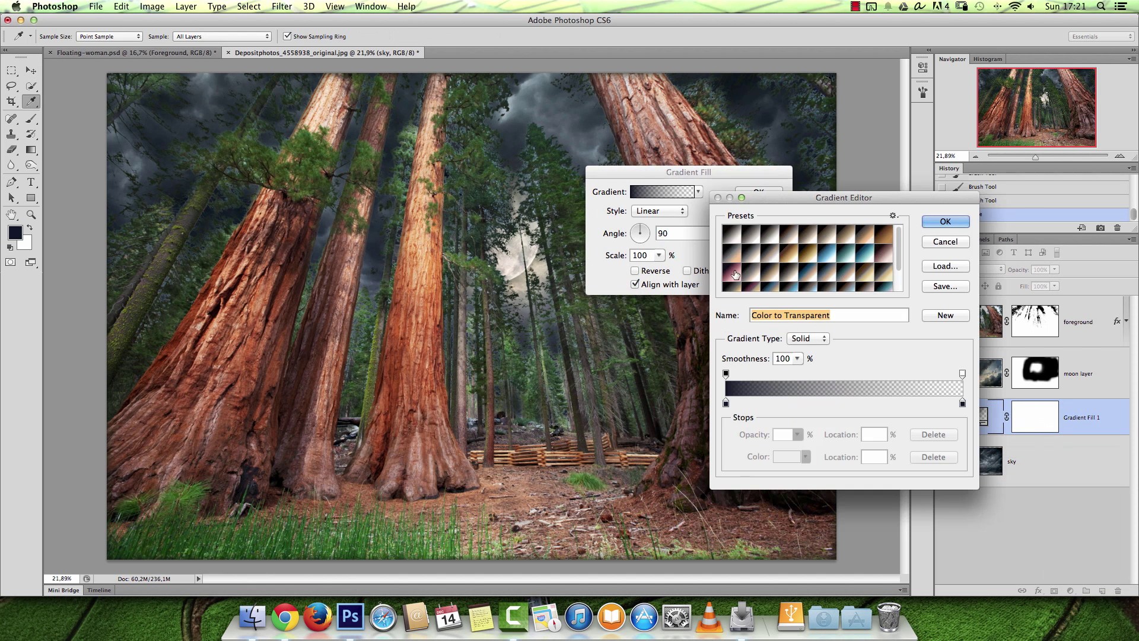
click(892, 215)
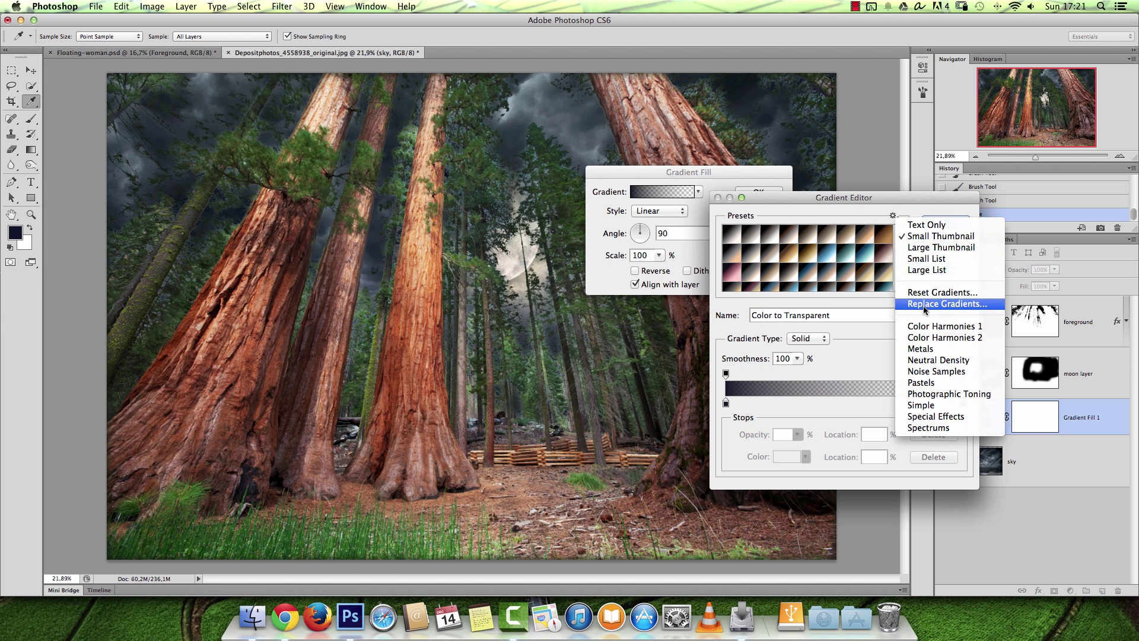
click(942, 292)
click(657, 207)
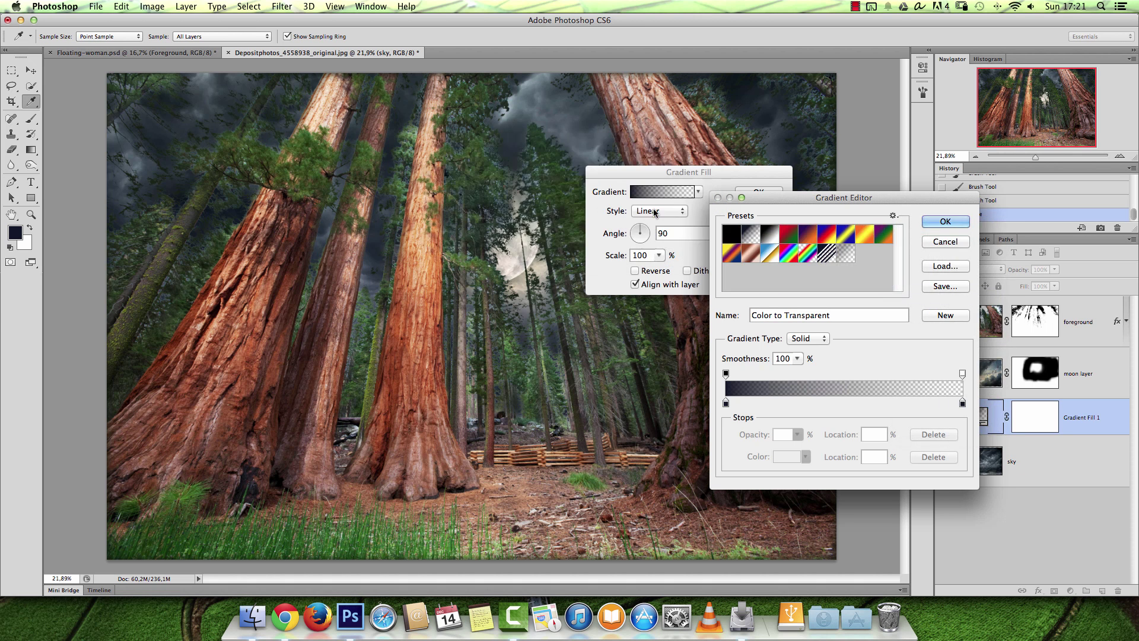
click(751, 236)
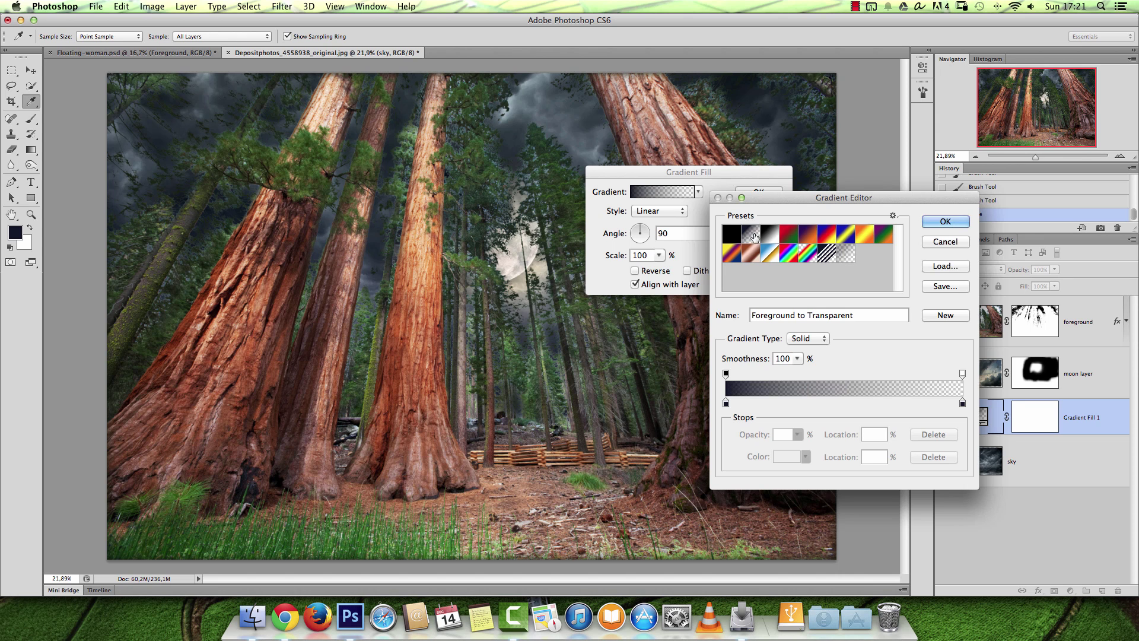
click(945, 222)
Make the gradient fill radial and reversed, with its centre placed over the moon.
click(663, 212)
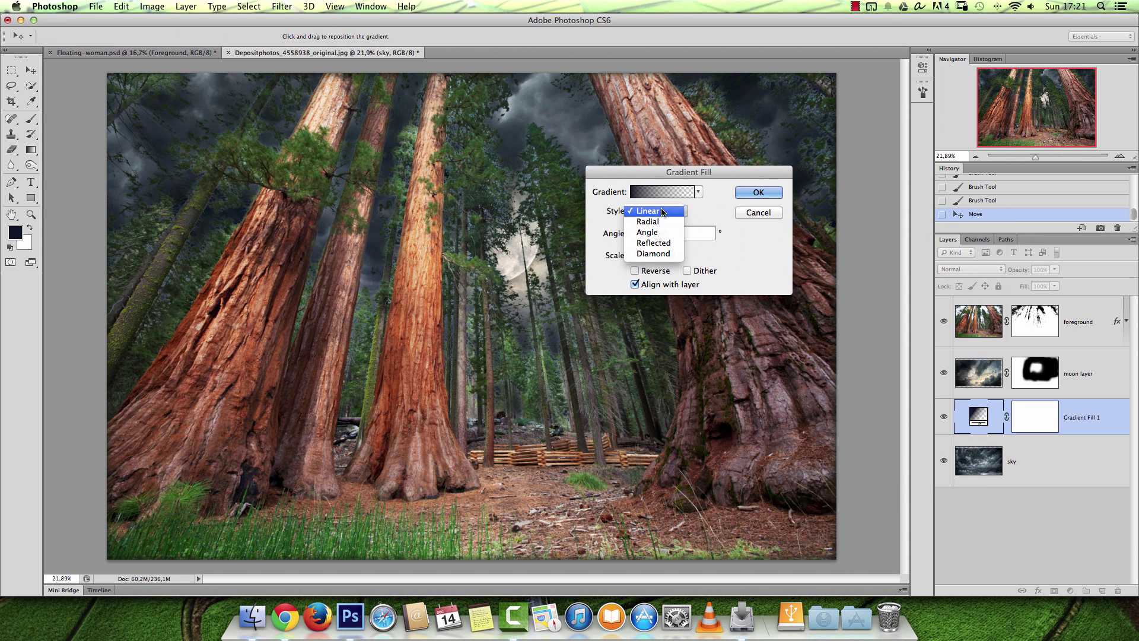
click(649, 221)
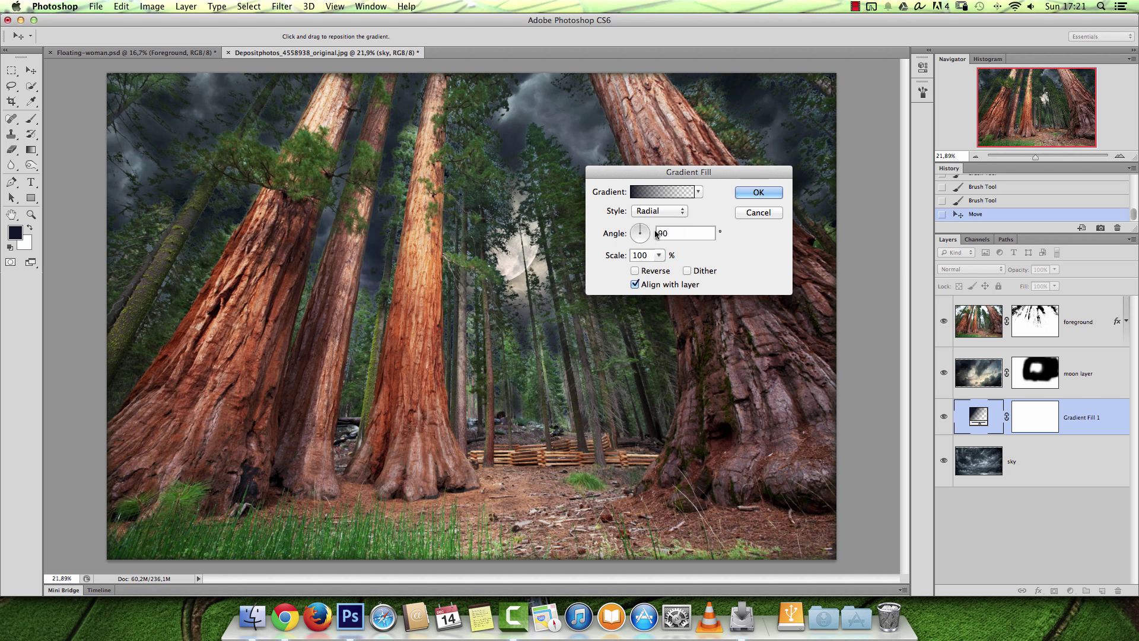
drag(537, 276, 514, 262)
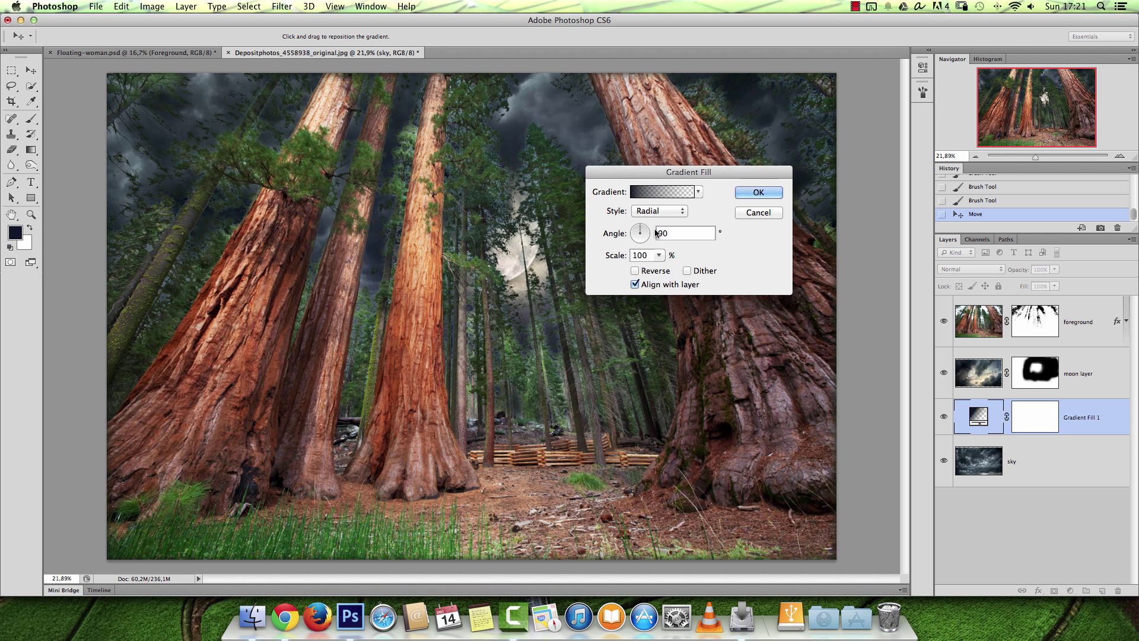
click(635, 271)
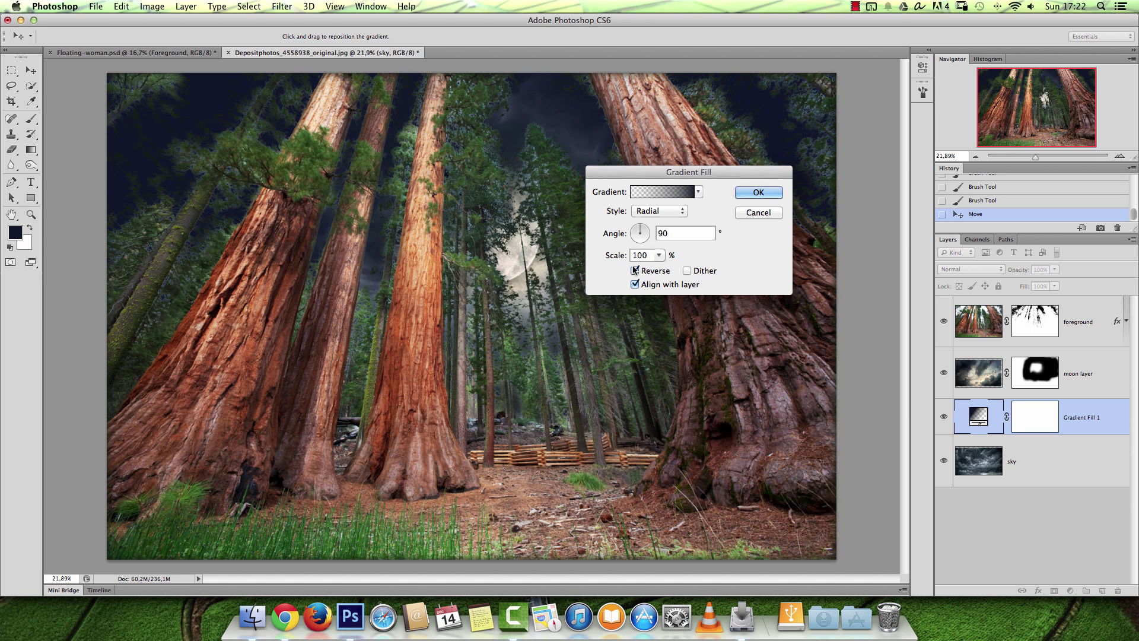
Change both colour stops of the gradient to pure black (000000).
drag(665, 173, 671, 166)
click(695, 188)
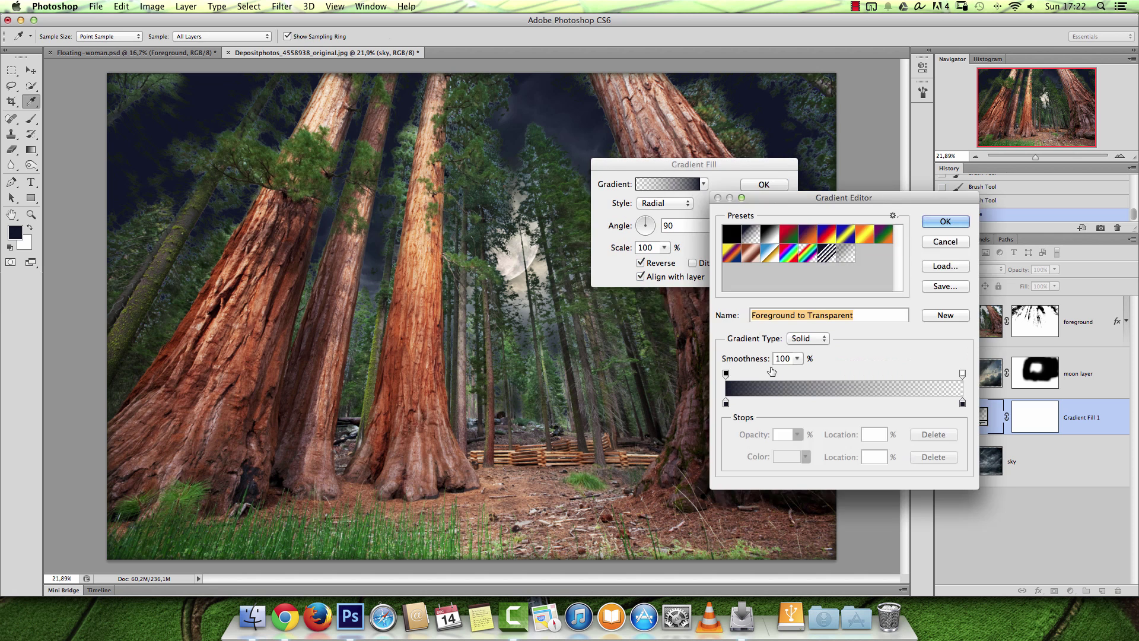
click(725, 404)
click(789, 456)
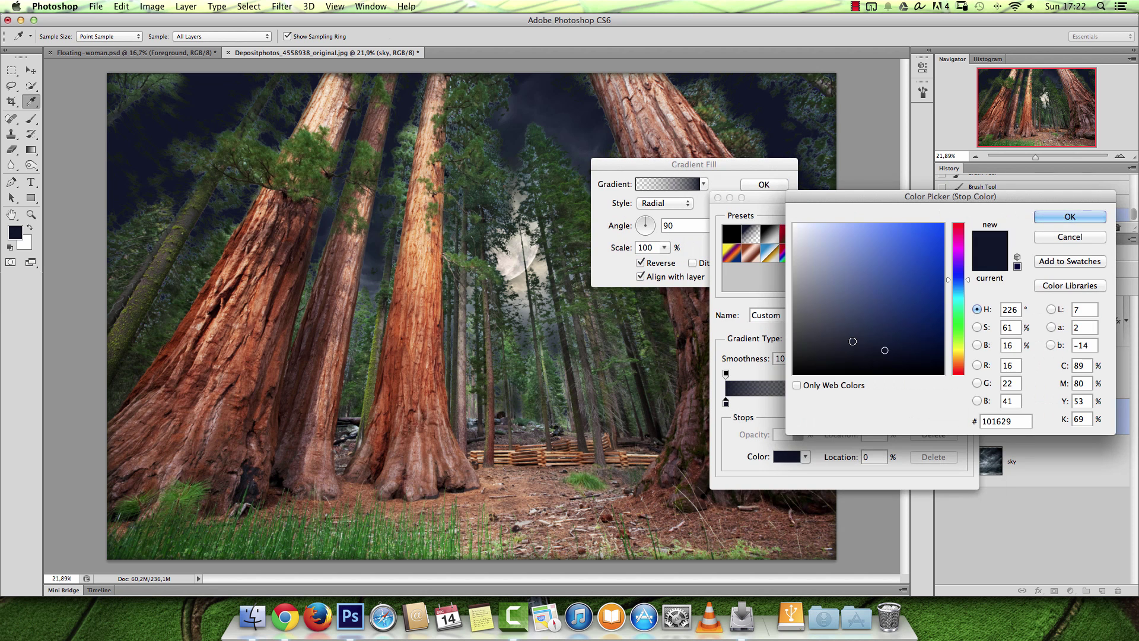
drag(853, 341, 792, 383)
click(1052, 218)
click(962, 404)
click(789, 456)
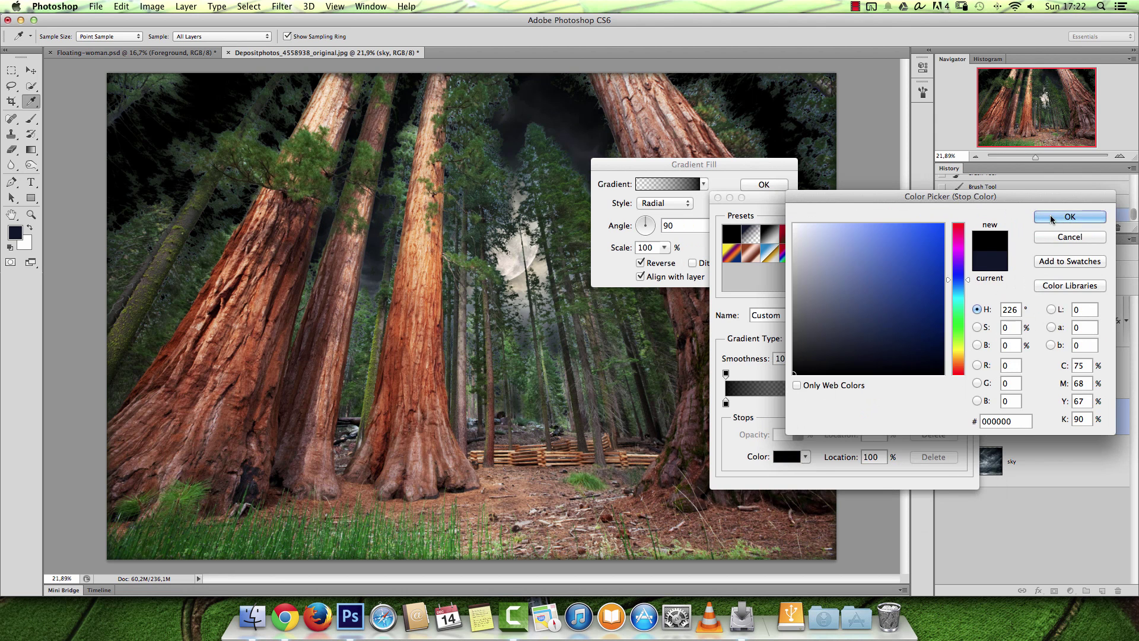
click(1051, 217)
click(948, 221)
Position the radial gradient around the moon, set its scale to 350%, and accept the gradient fill.
double_click(653, 248)
text(300)
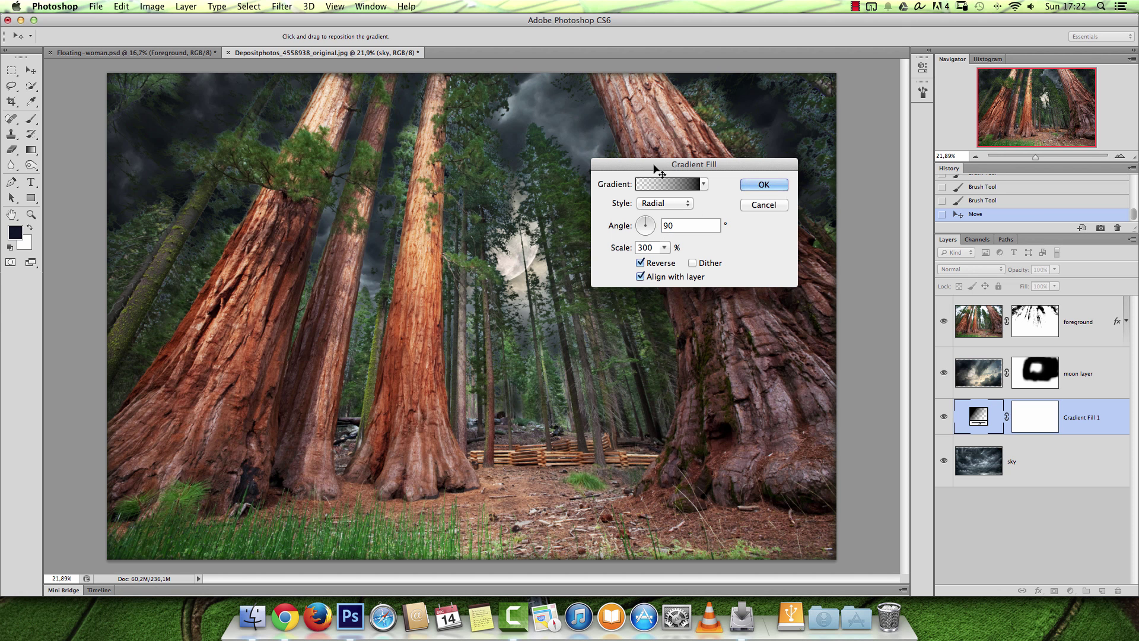
mouse_move(535, 266)
mouse_down()
mouse_move(459, 347)
mouse_move(474, 284)
mouse_move(521, 265)
mouse_up()
drag(663, 248, 651, 270)
drag(525, 290, 549, 250)
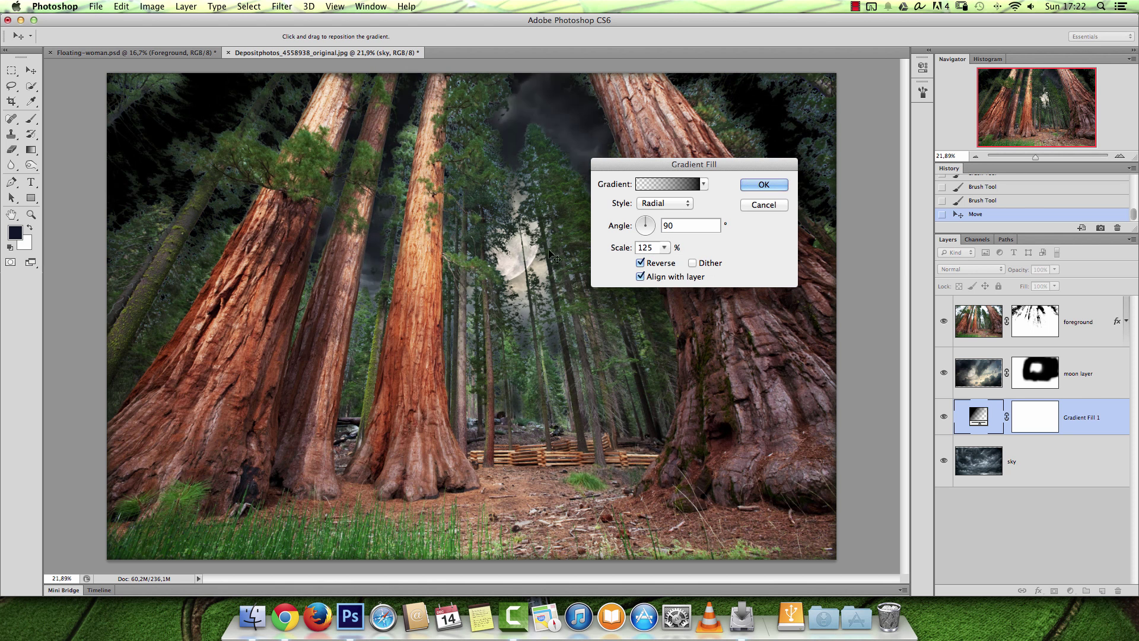
drag(664, 247, 512, 267)
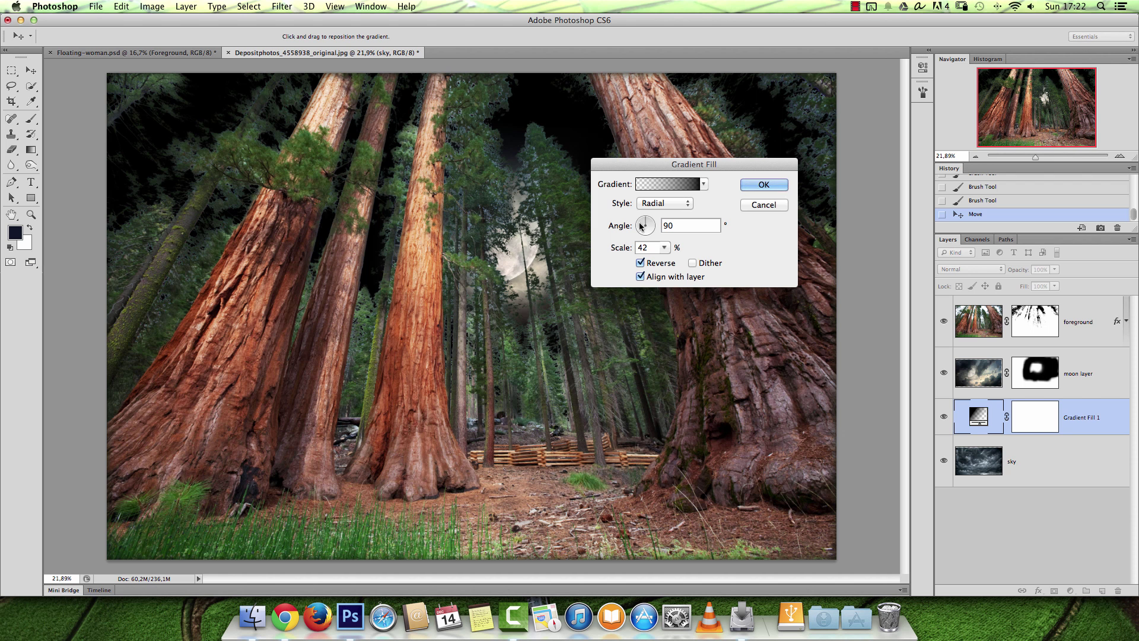
drag(664, 248, 684, 265)
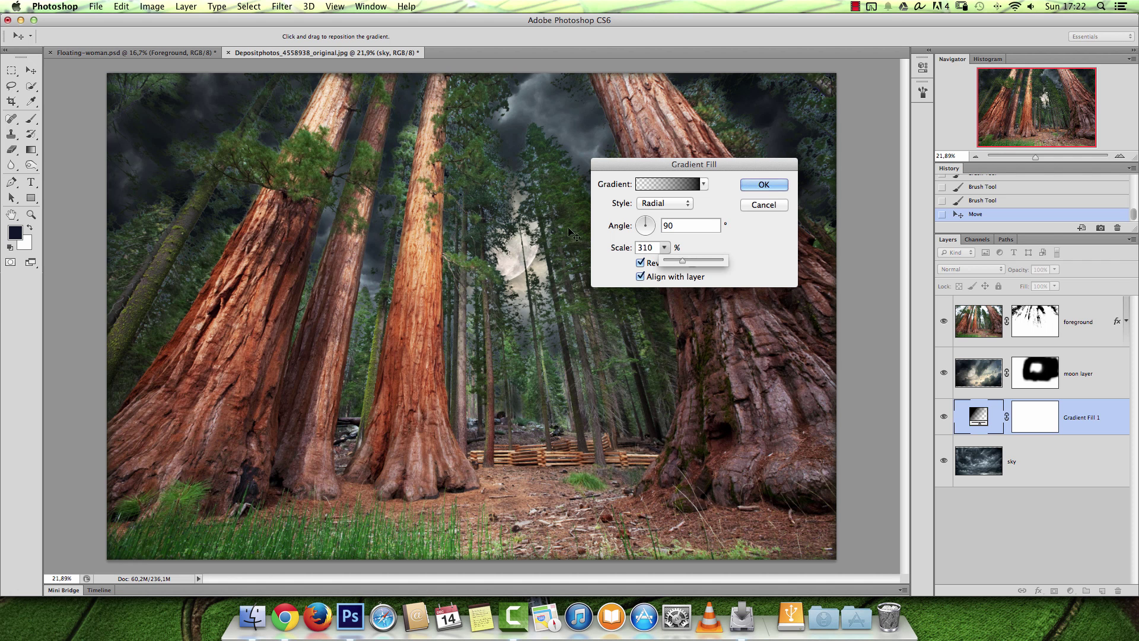
drag(683, 263, 576, 278)
text(350)
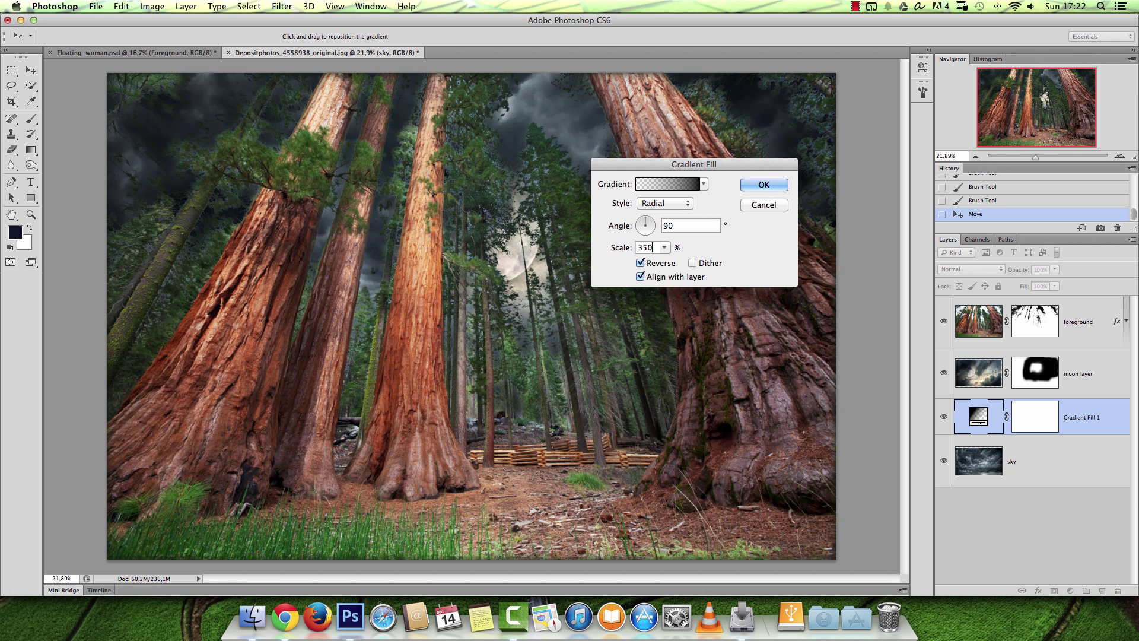
click(763, 186)
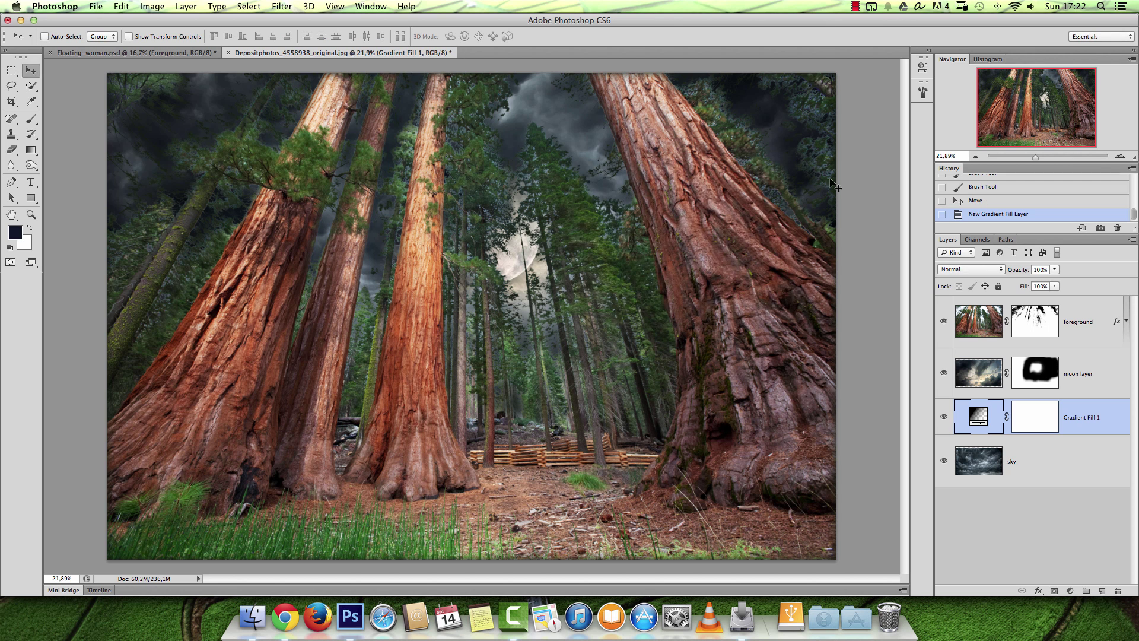
Hide the foreground layer and compare the sky with and without the gradient fill.
click(944, 321)
click(943, 418)
click(944, 417)
click(943, 418)
click(944, 417)
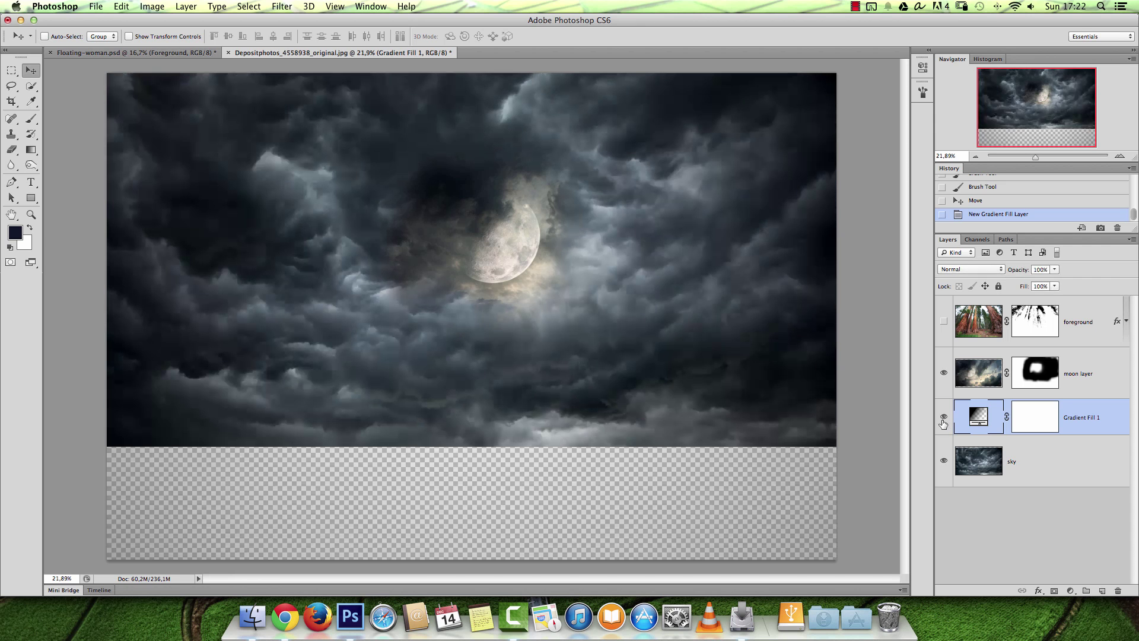
Desaturate the moon layer with Hue/Saturation, setting the saturation to -64.
click(985, 378)
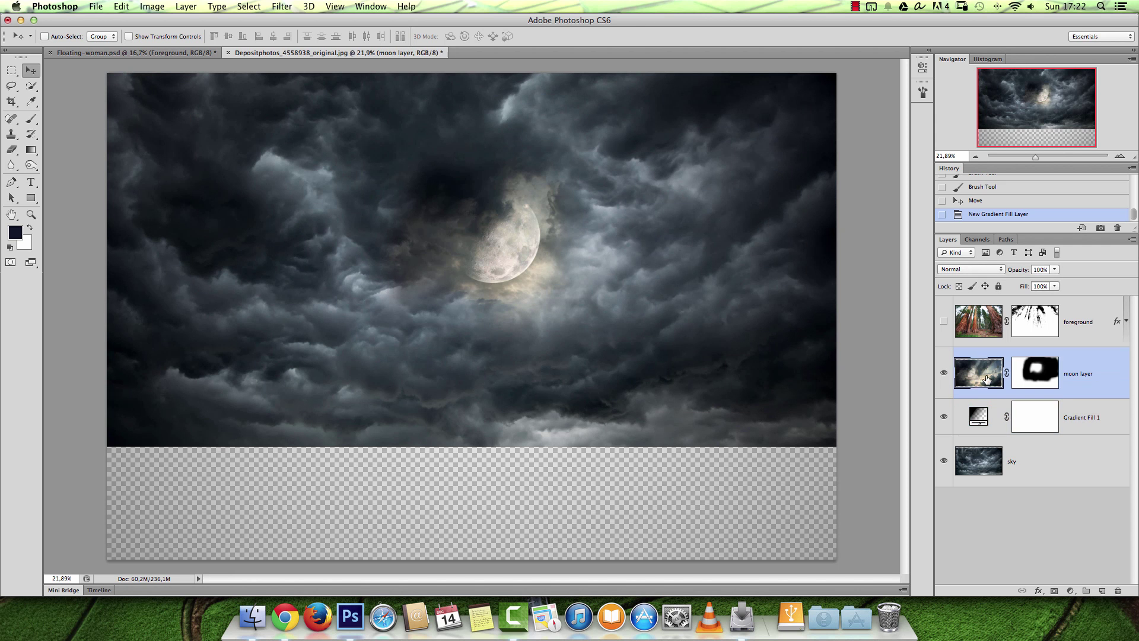
key(super+u)
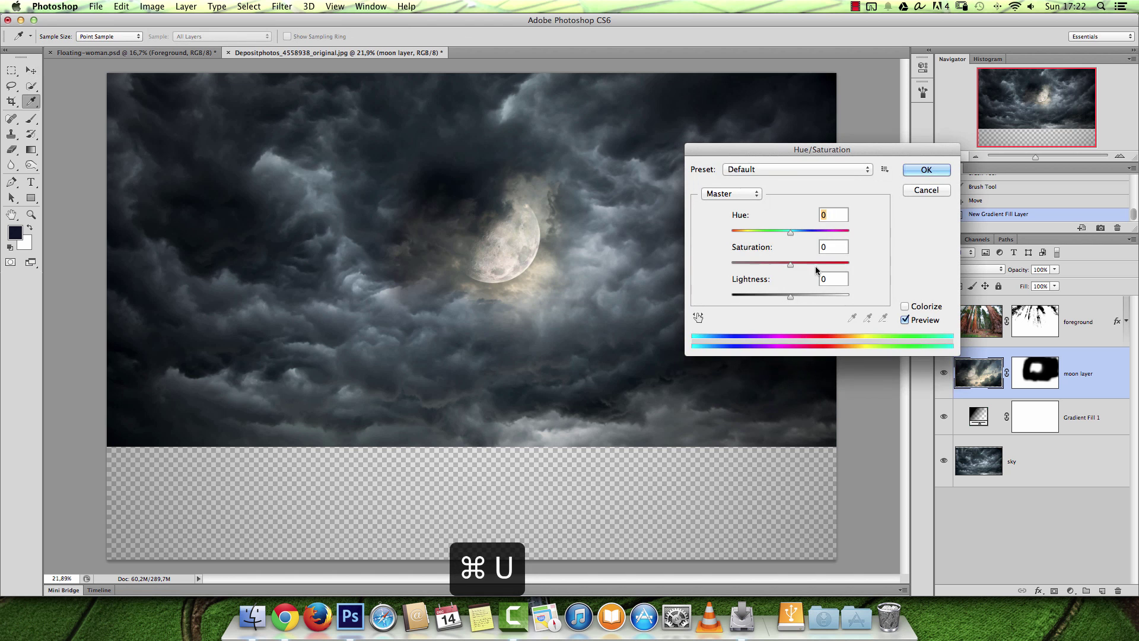
drag(789, 265, 752, 265)
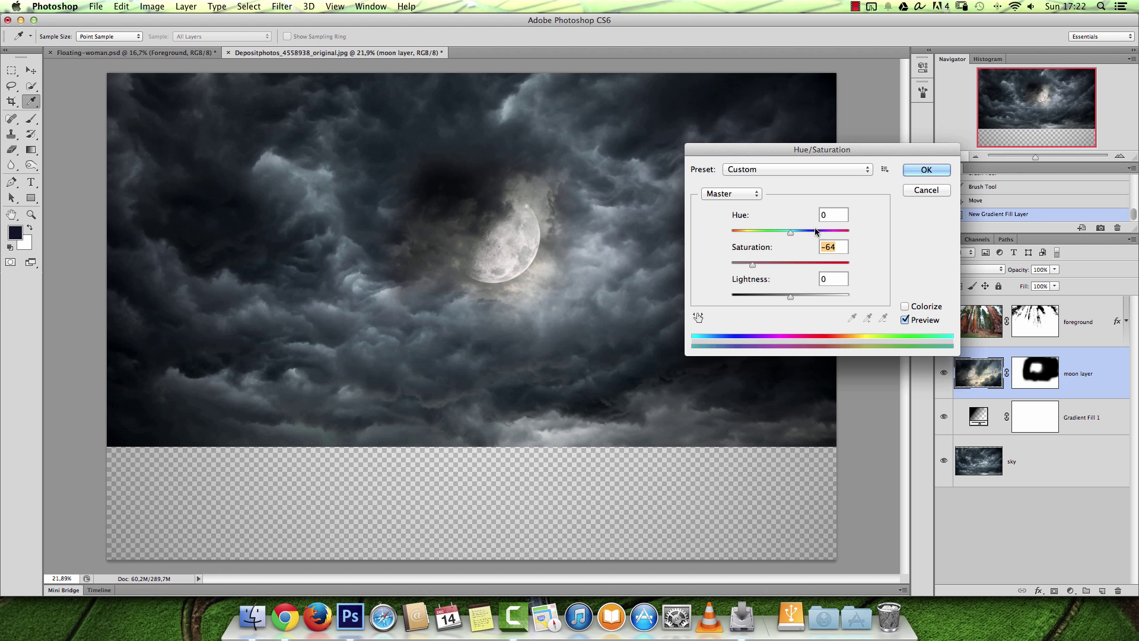
click(913, 175)
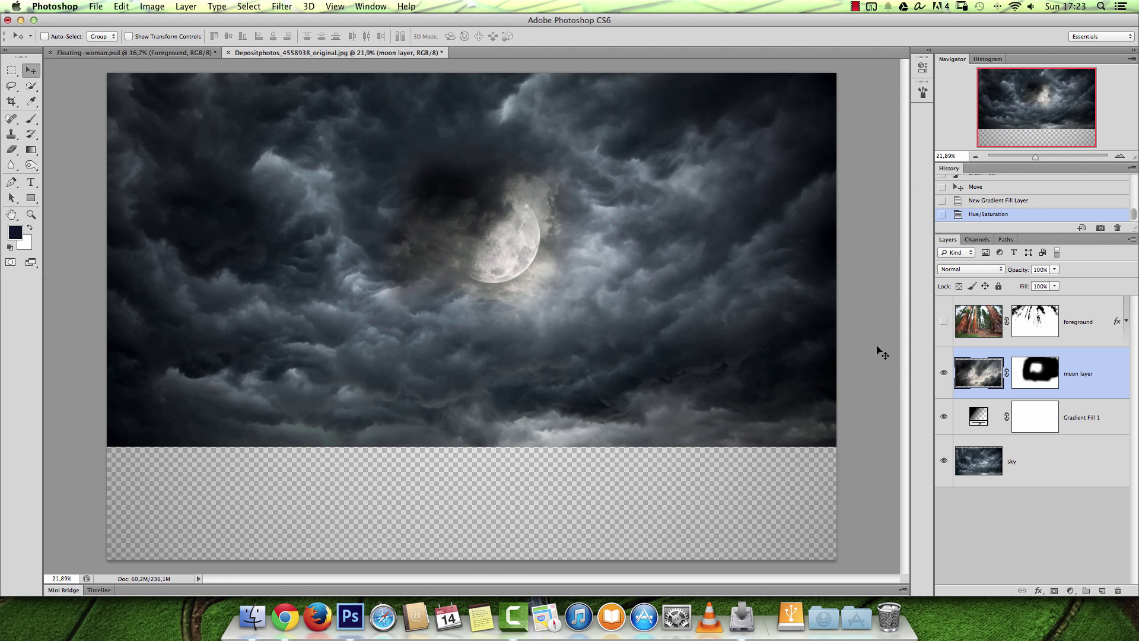
Adjust the moon layer's Levels with input white 236 and output black 11, fine-tune the midtones, and show the foreground layer.
key(cmd+l)
drag(647, 167, 796, 158)
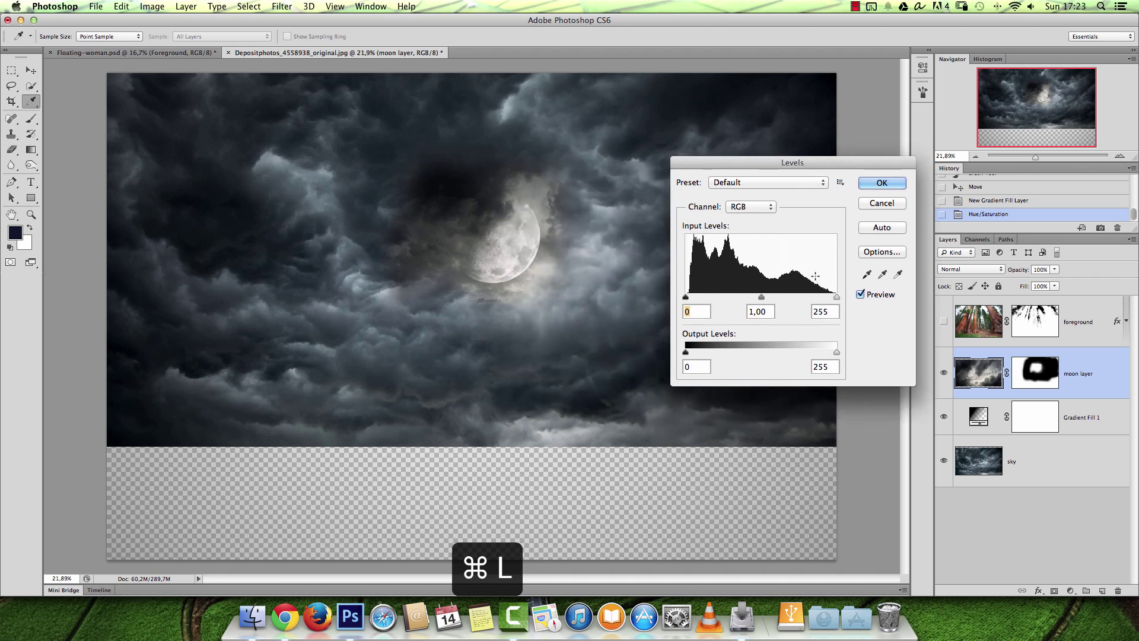
mouse_move(761, 297)
mouse_down()
mouse_move(825, 297)
mouse_move(754, 297)
mouse_up()
drag(685, 352, 692, 352)
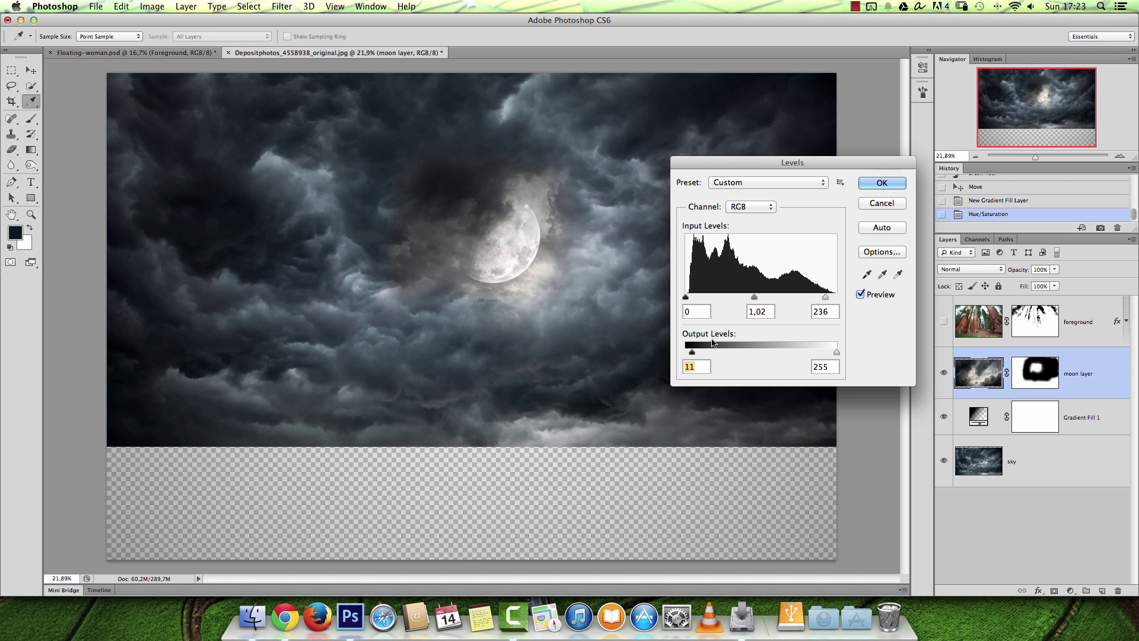
drag(754, 297, 763, 297)
click(866, 184)
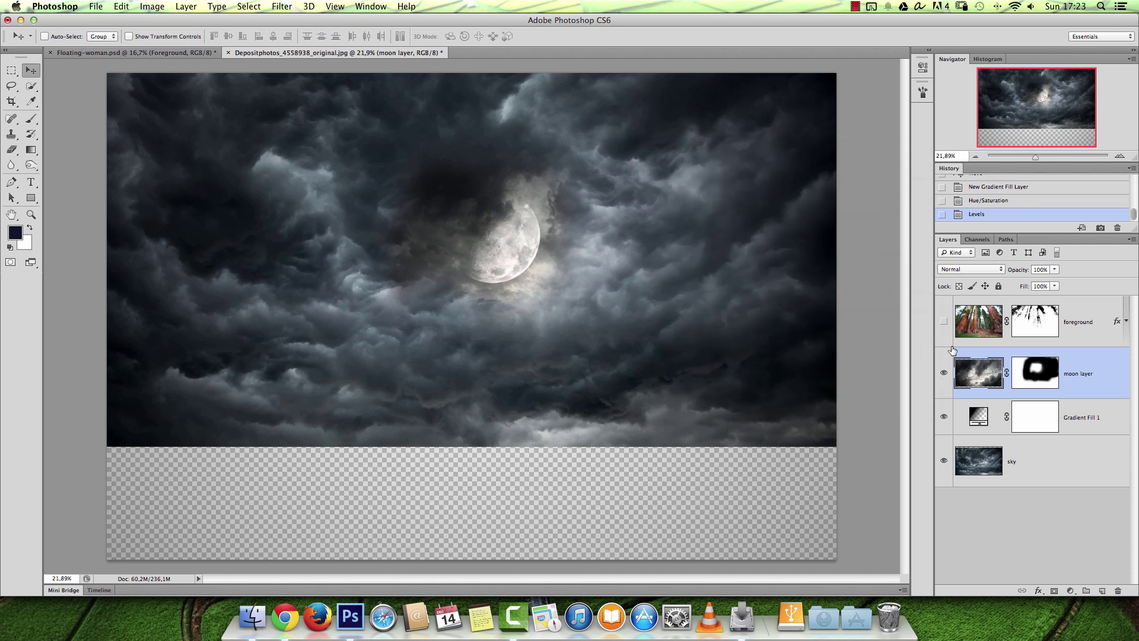
click(943, 321)
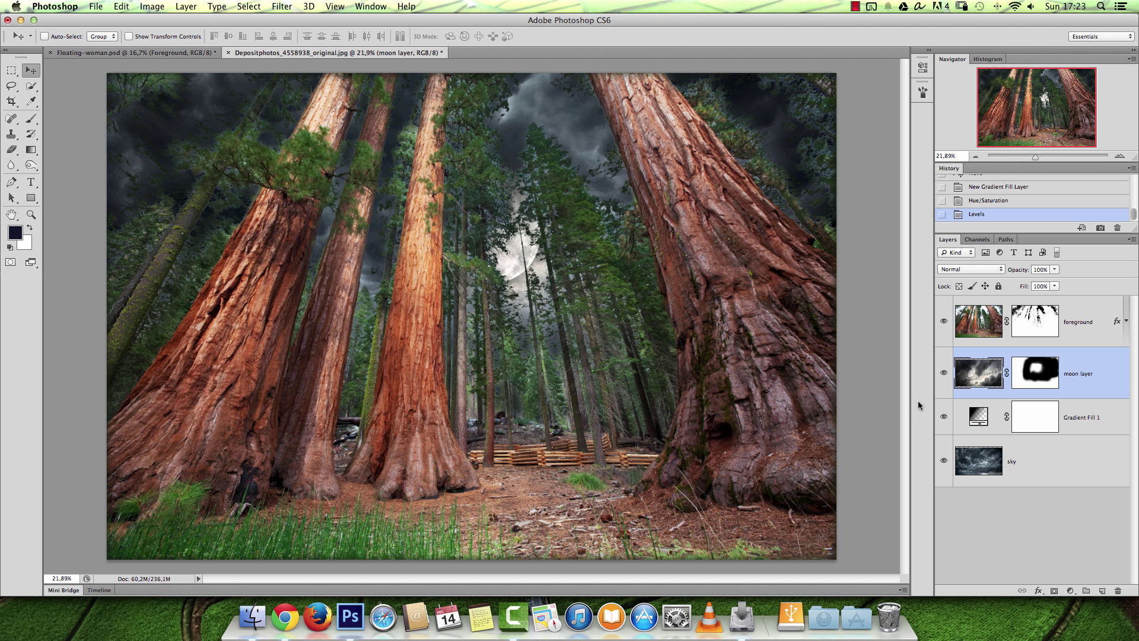
Duplicate the gradient fill layer to the top of the stack, above the foreground layer.
click(1076, 316)
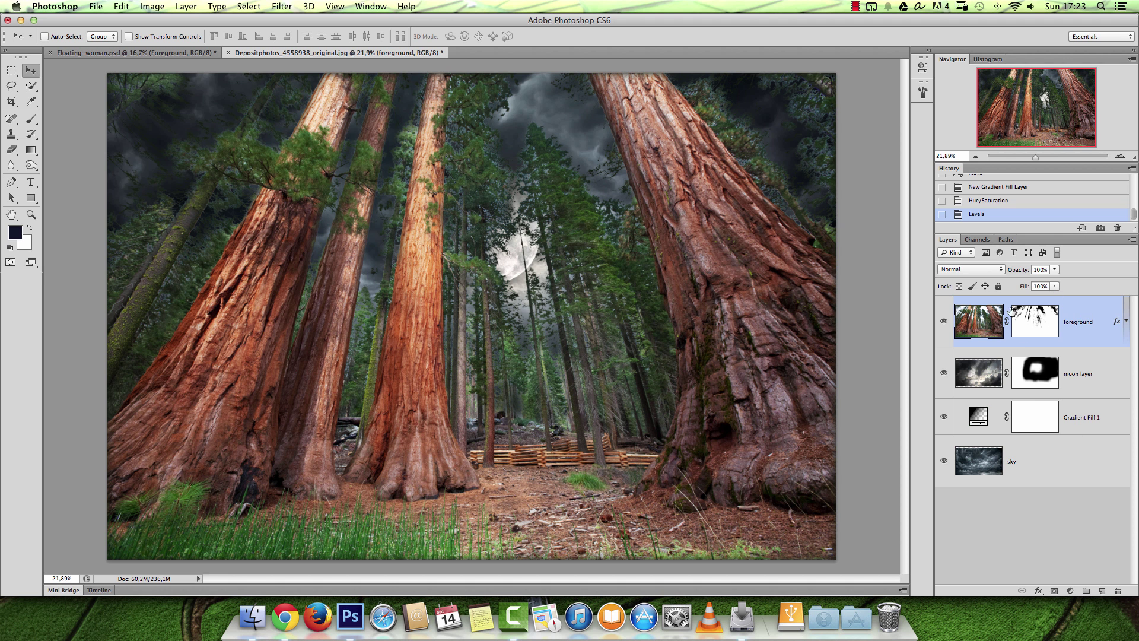
click(1070, 590)
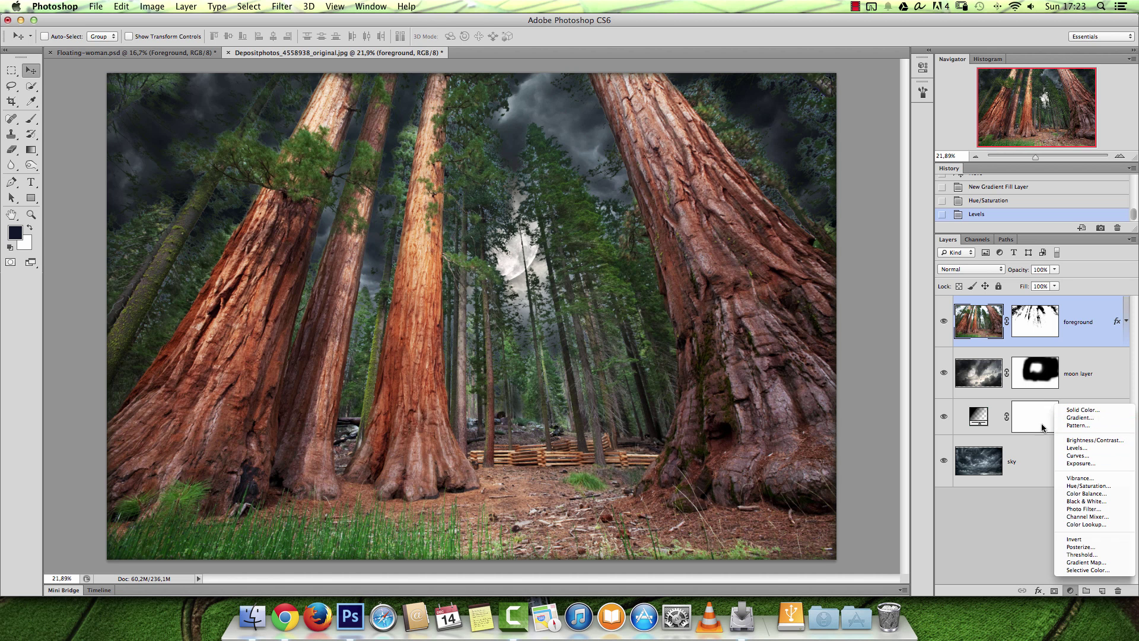
drag(1093, 410, 1087, 306)
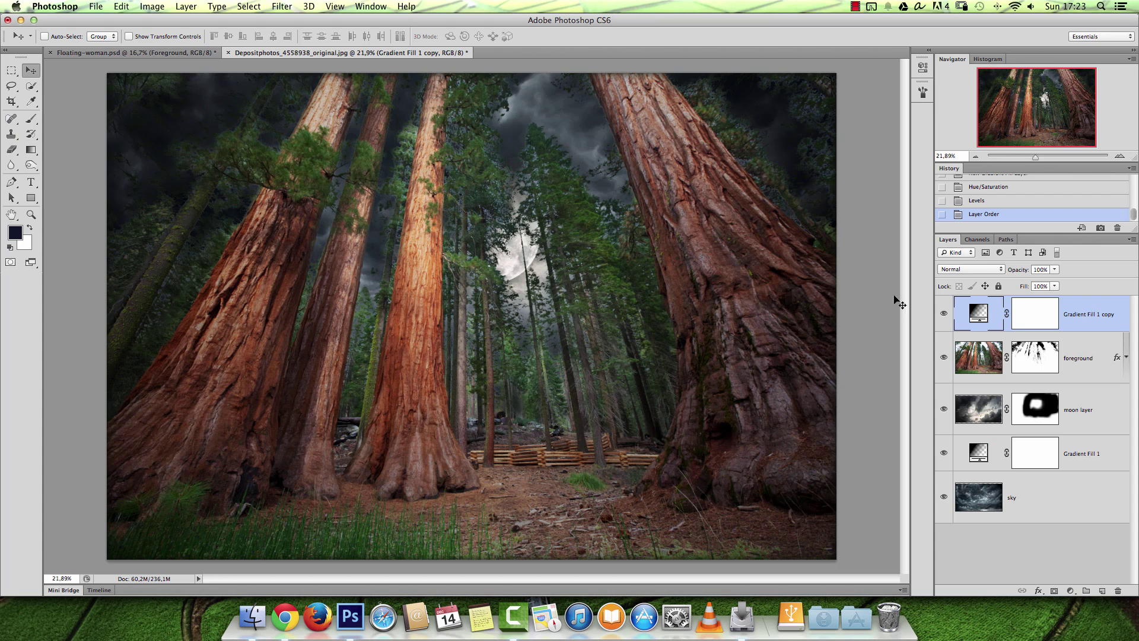
Set the scale of the copied gradient fill above the foreground to 330%.
double_click(994, 321)
drag(517, 254, 515, 281)
double_click(653, 247)
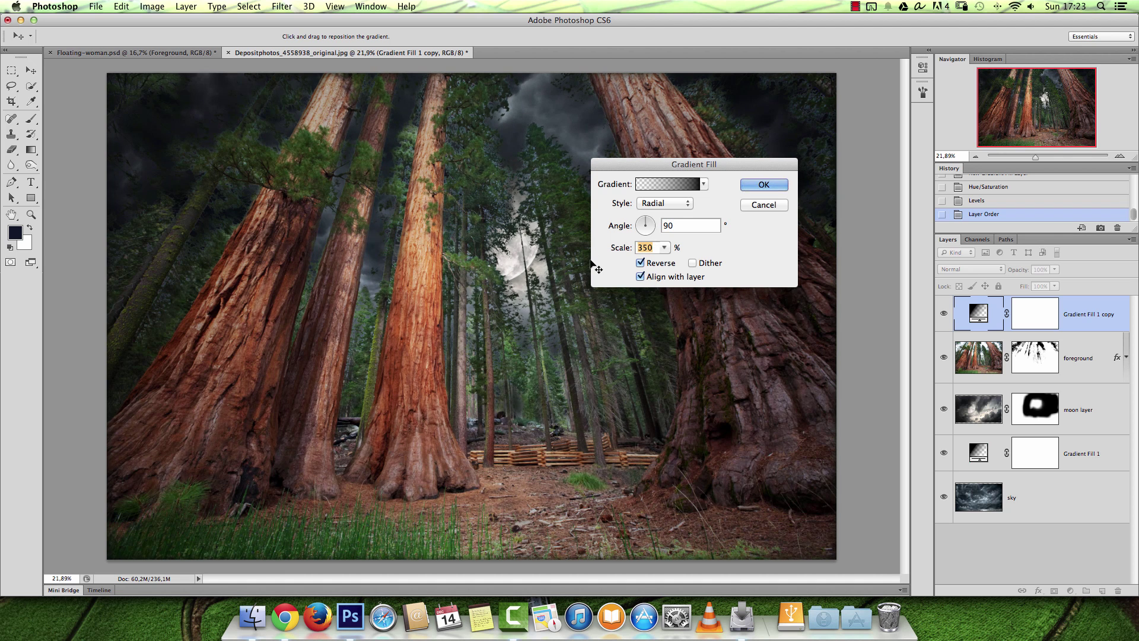
text(300)
drag(657, 247, 583, 264)
text(3)
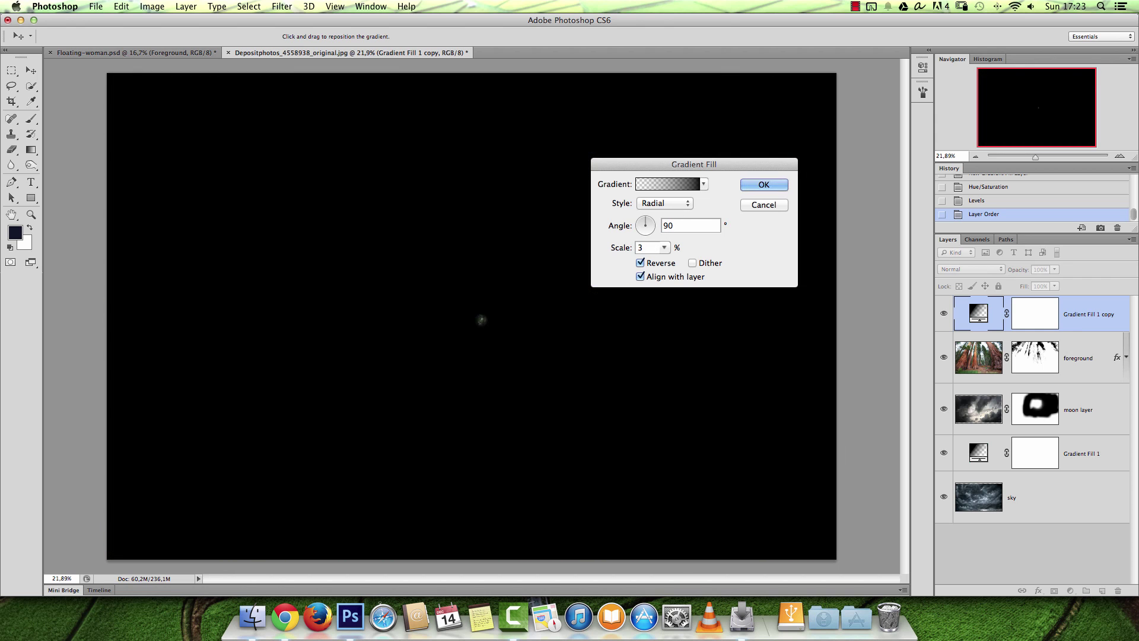
text(30)
Shift the copied gradient's centre down below the moon, towards the lower middle of the forest, and accept it.
drag(442, 268, 524, 371)
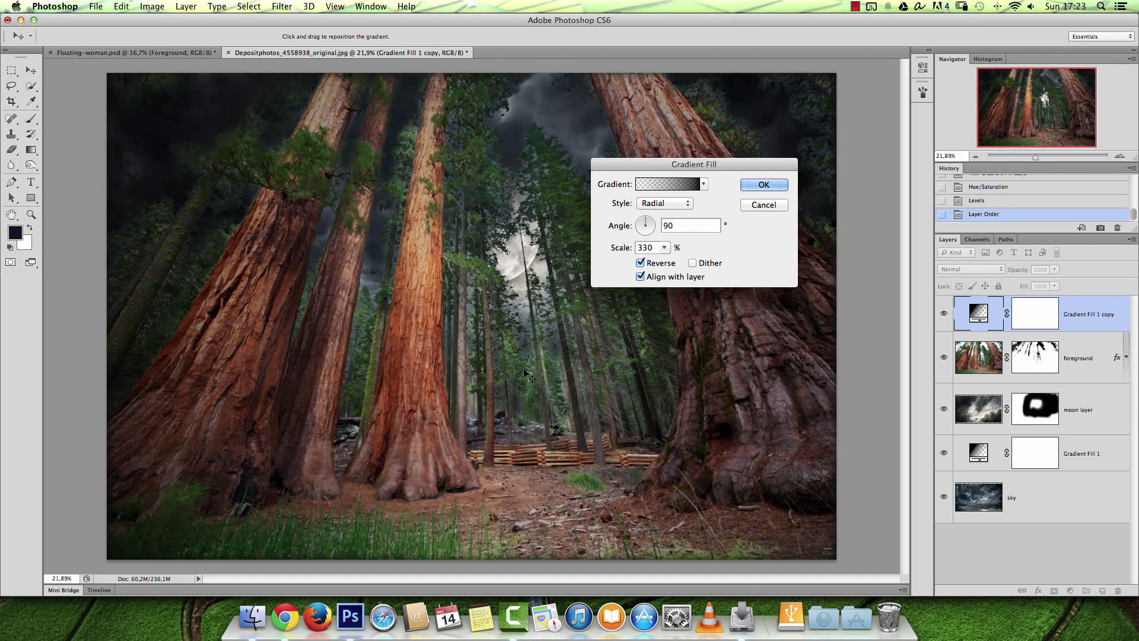
drag(510, 468, 520, 363)
drag(508, 278, 516, 427)
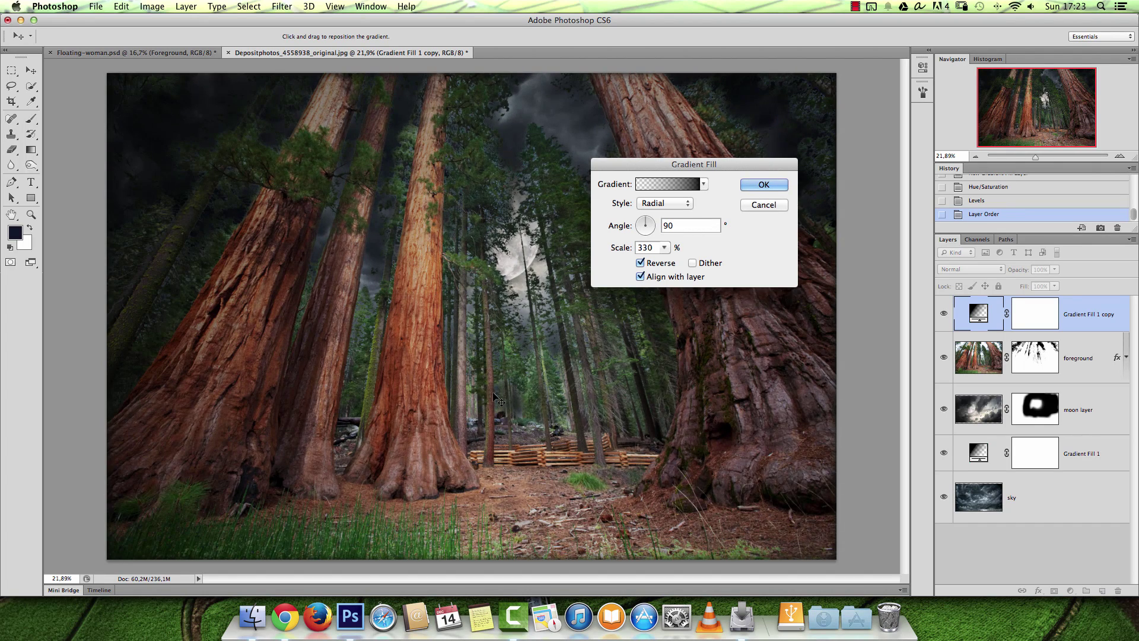
drag(492, 342, 492, 367)
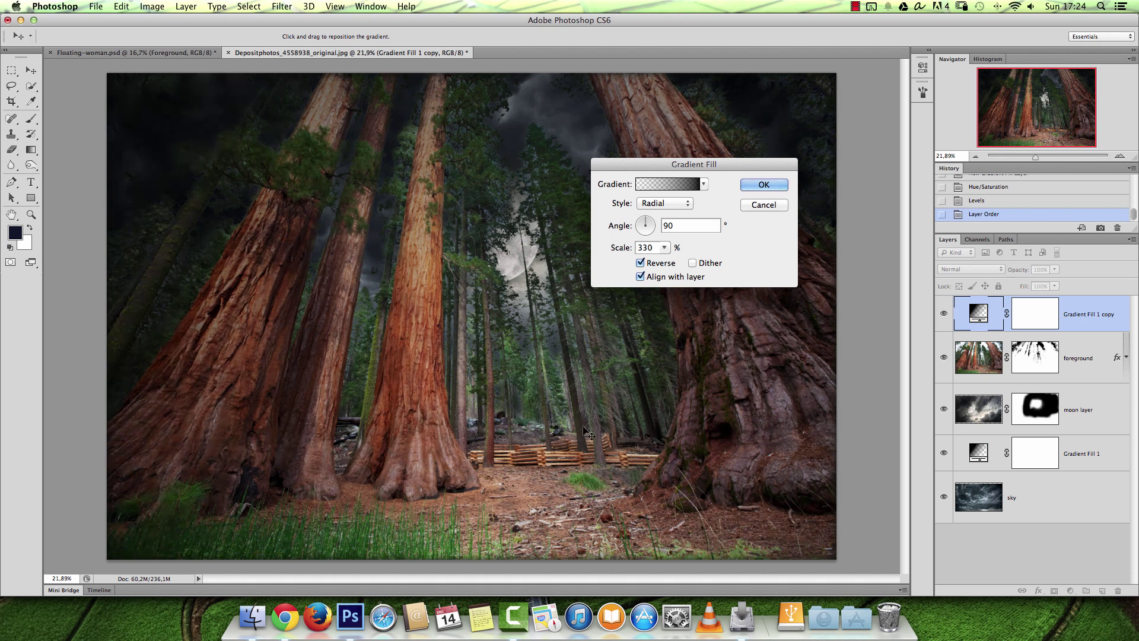
click(764, 185)
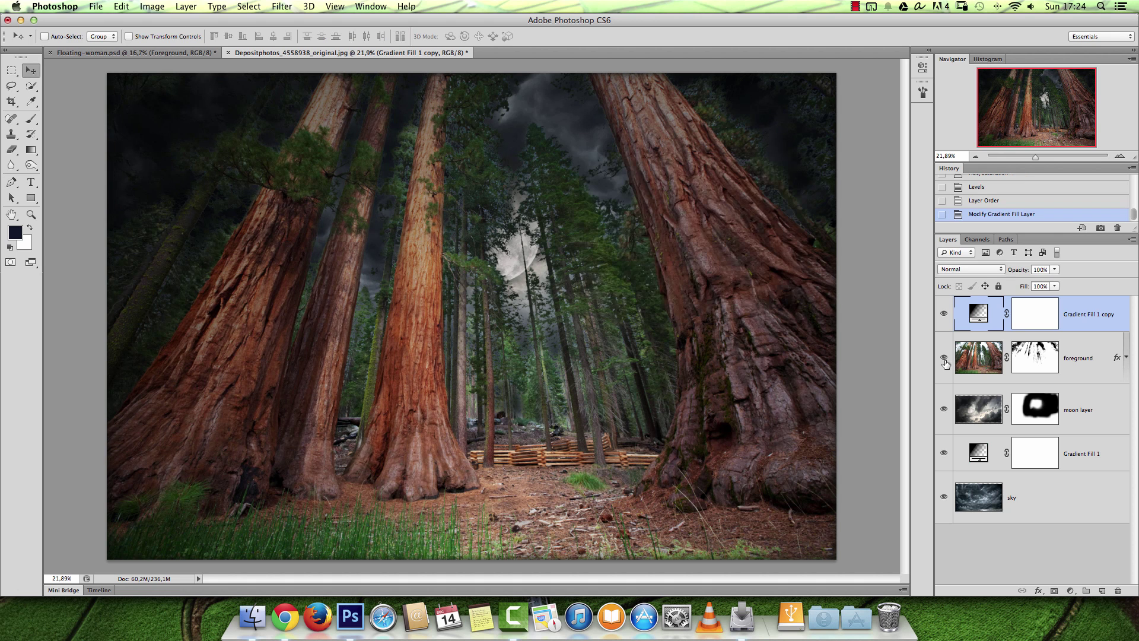
drag(583, 332, 526, 330)
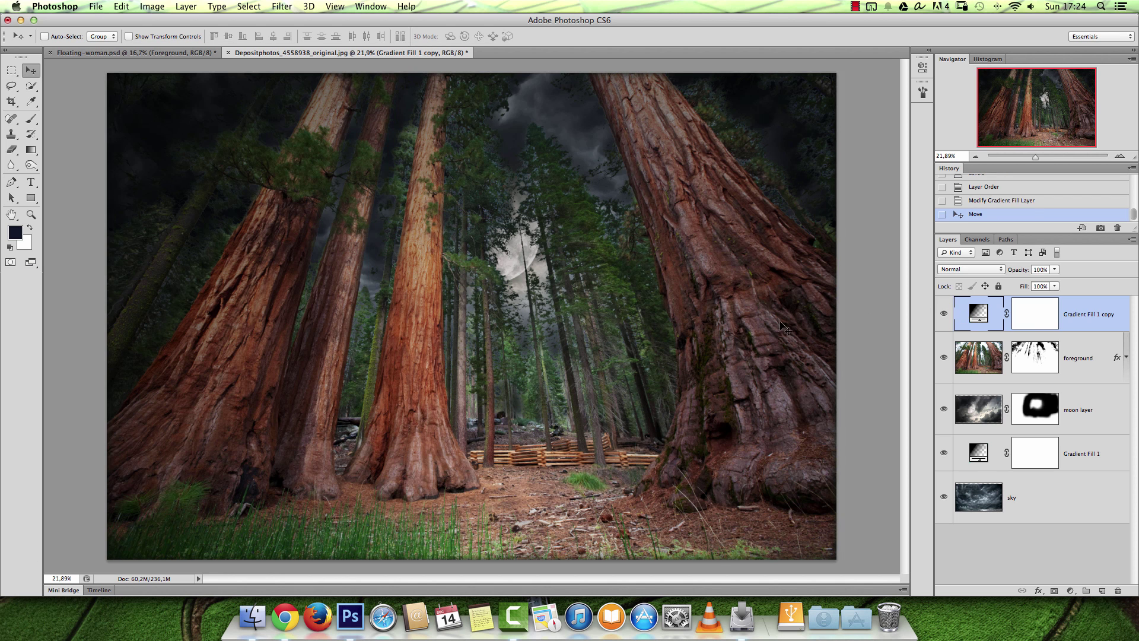
double_click(975, 316)
drag(489, 345, 501, 380)
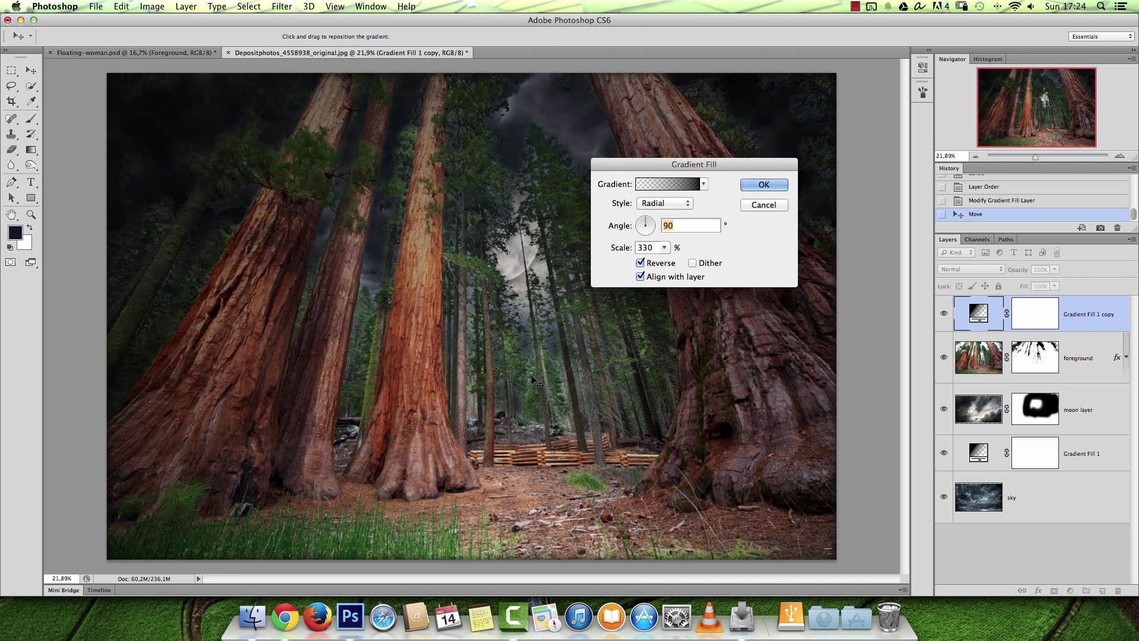
click(762, 185)
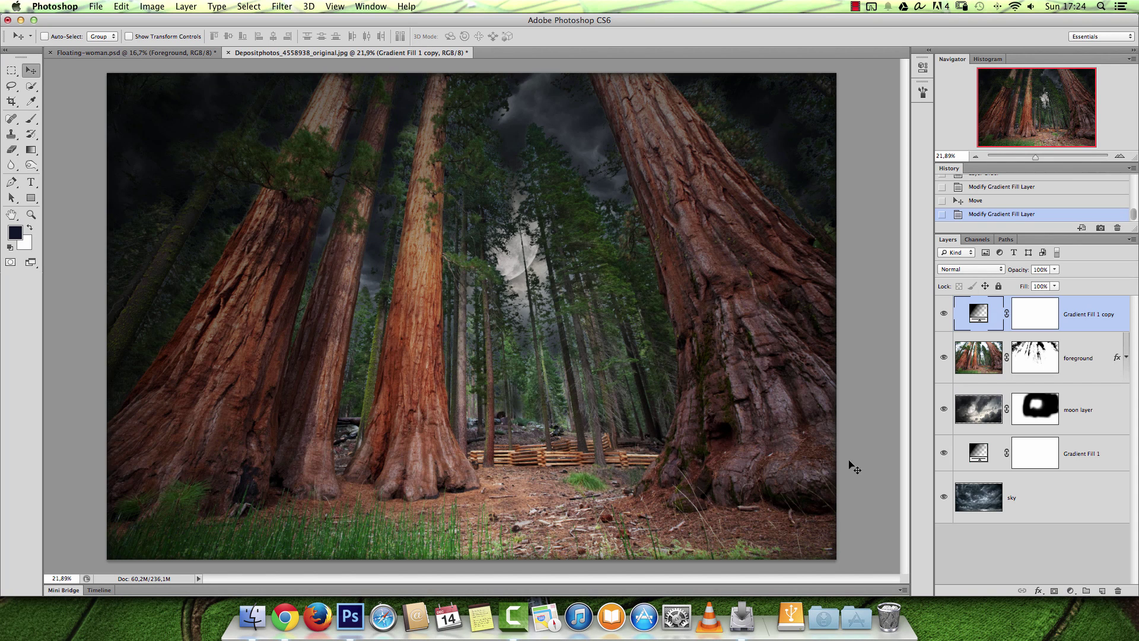
Add a new empty layer above the copied gradient fill and name it darkness.
click(1102, 591)
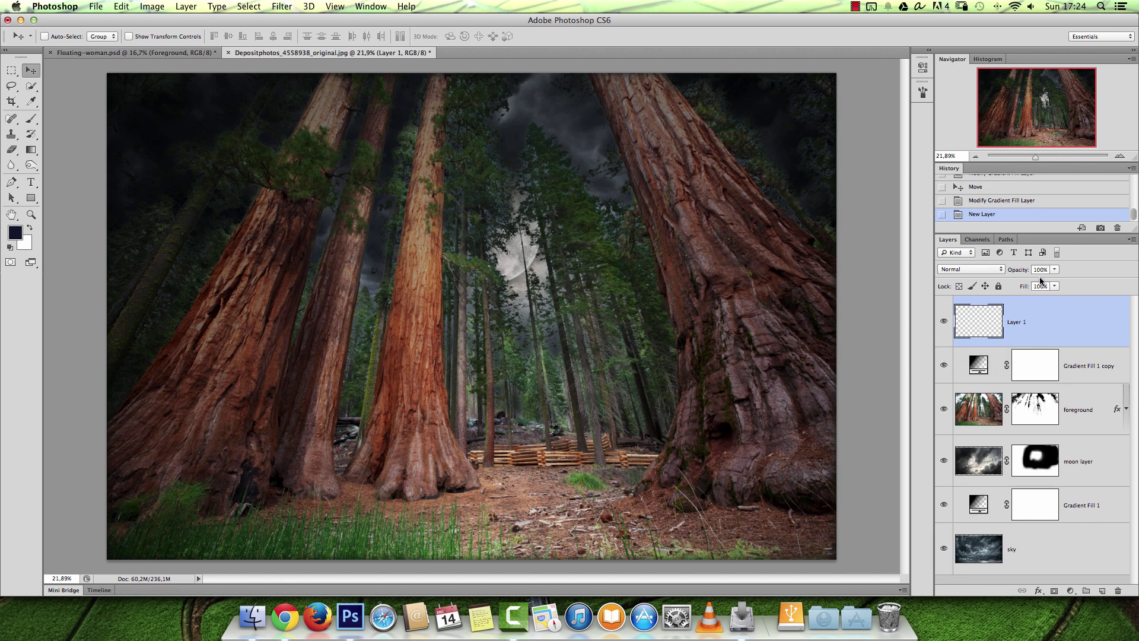
double_click(1017, 322)
text(darkness)
key(Return)
Set up the Brush tool with 20% opacity and 20% flow for painting on the darkness layer.
click(32, 119)
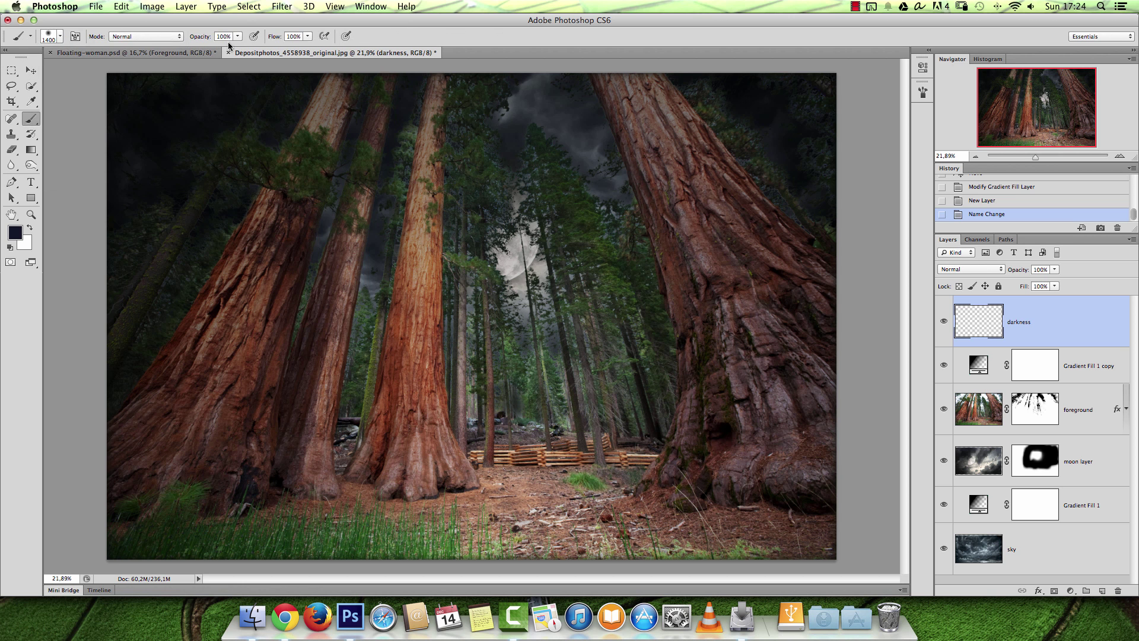
right_click(494, 276)
drag(483, 245, 473, 245)
click(1028, 324)
click(237, 36)
drag(240, 47, 201, 48)
click(299, 35)
text(20)
Paint faint dark strokes over the upper trunks and the trees along the image's left side with an enlarged brush.
key(bracketright)
key(bracketright)
key(bracketright)
key(bracketright)
mouse_move(348, 88)
mouse_down()
mouse_move(312, 140)
mouse_move(338, 65)
mouse_move(334, 134)
mouse_up()
key(bracketright)
key(bracketright)
key(bracketright)
mouse_move(346, 64)
mouse_down()
mouse_move(184, 239)
mouse_move(113, 347)
mouse_up()
Reduce the brush size and darken the distant trees below the moon, just above the wooden fence.
key(bracketleft)
key(bracketleft)
key(bracketleft)
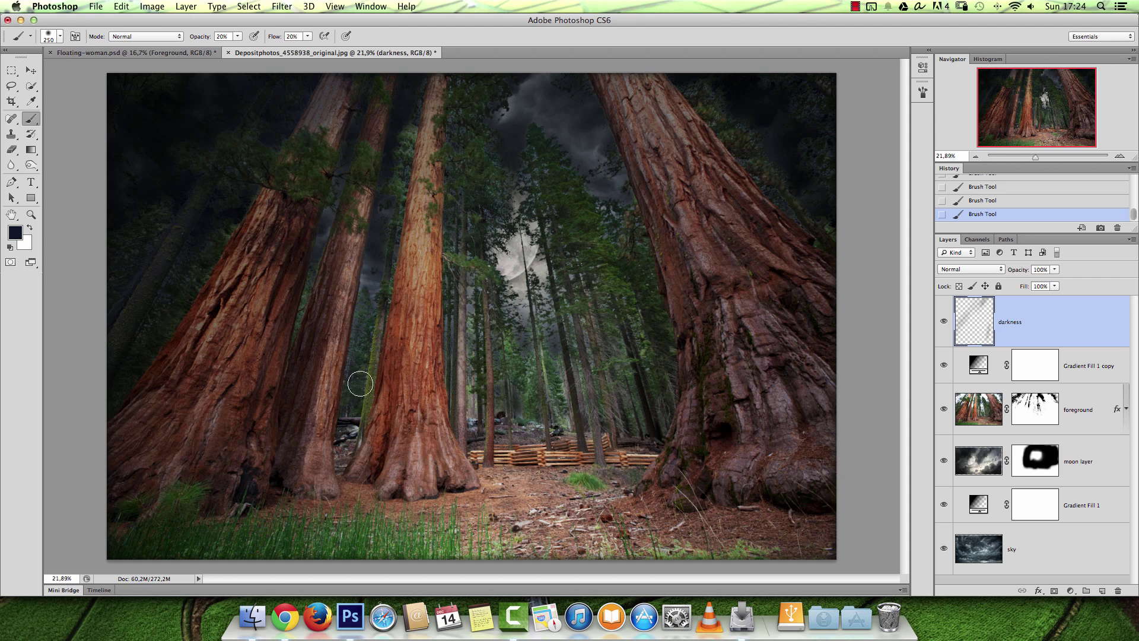
drag(552, 365, 565, 417)
mouse_move(475, 386)
mouse_down()
mouse_move(473, 409)
mouse_move(462, 276)
mouse_move(497, 412)
mouse_move(510, 299)
mouse_move(536, 409)
mouse_up()
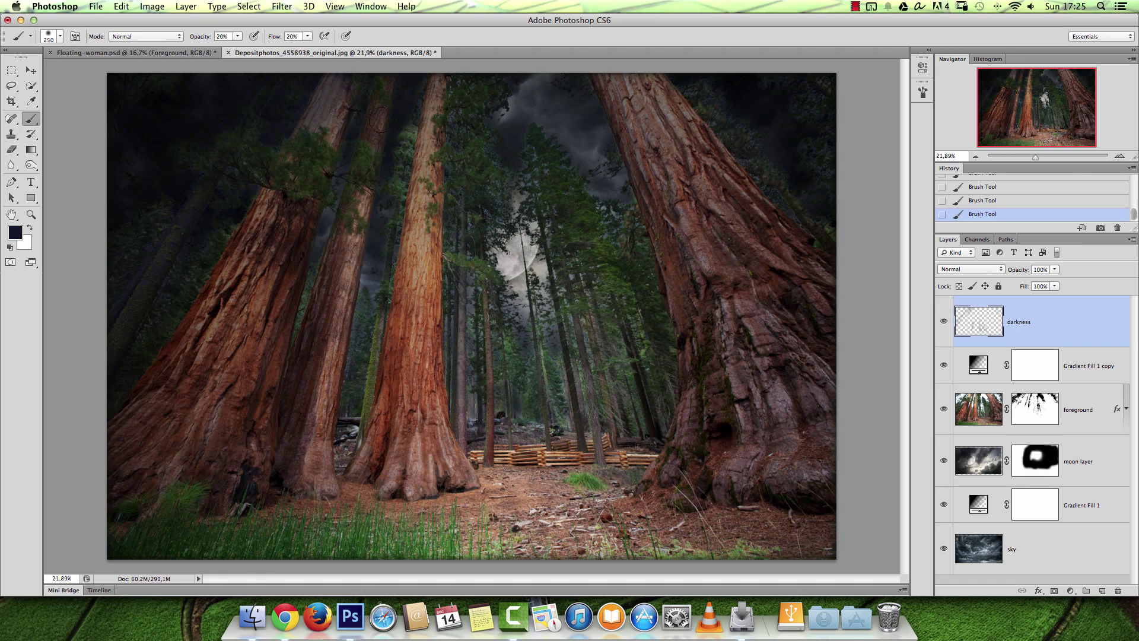
drag(339, 53, 367, 133)
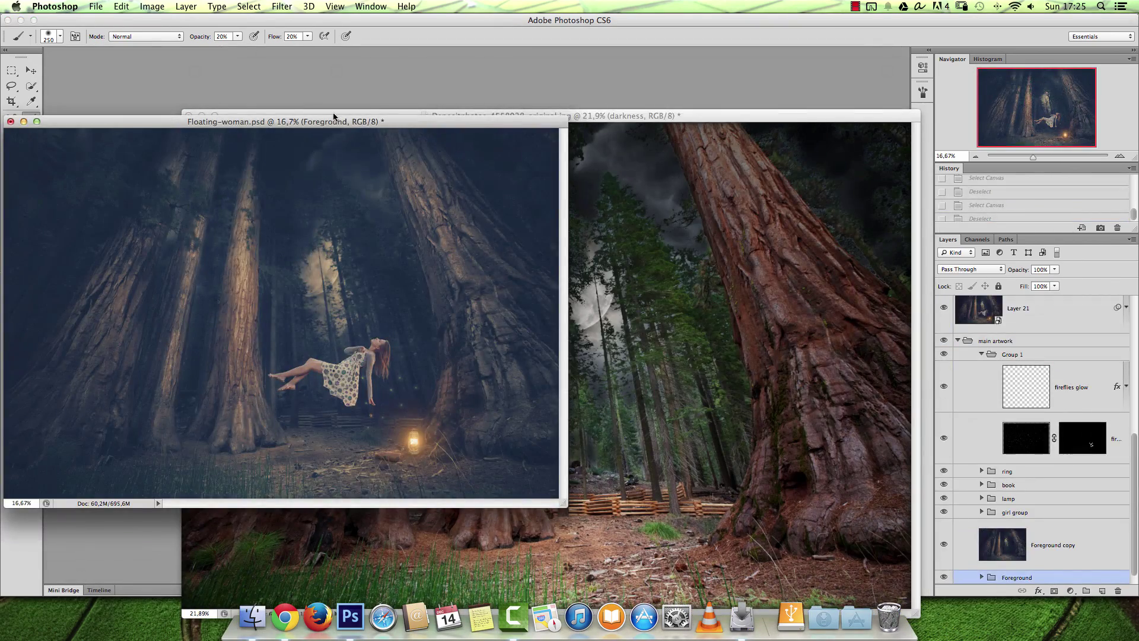
click(333, 114)
click(371, 6)
mouse_move(404, 32)
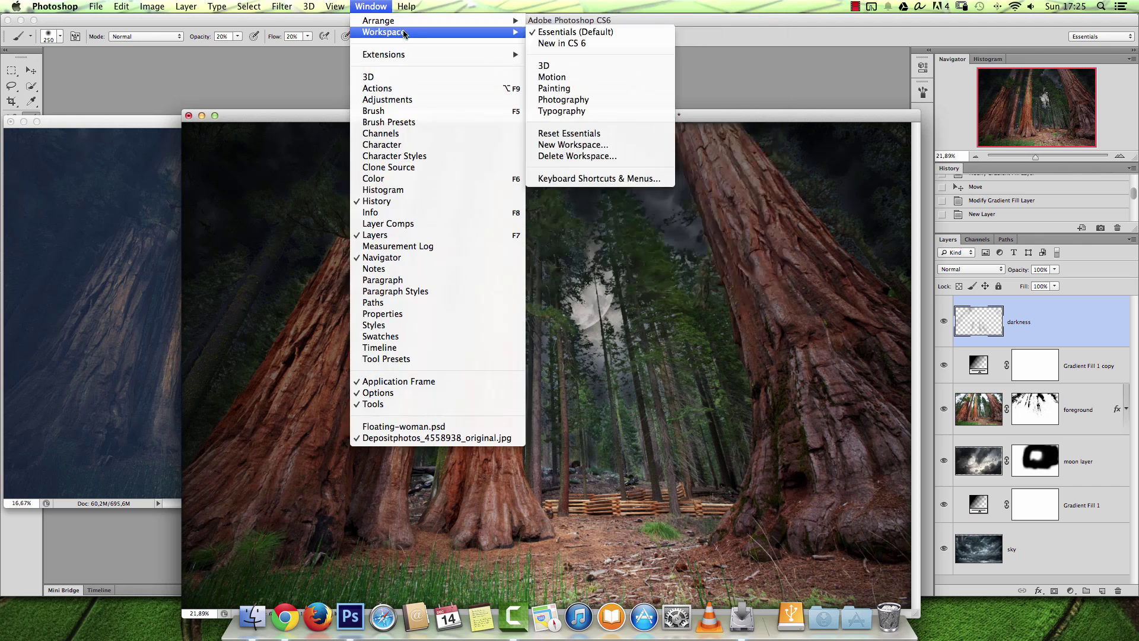
mouse_move(478, 20)
click(578, 125)
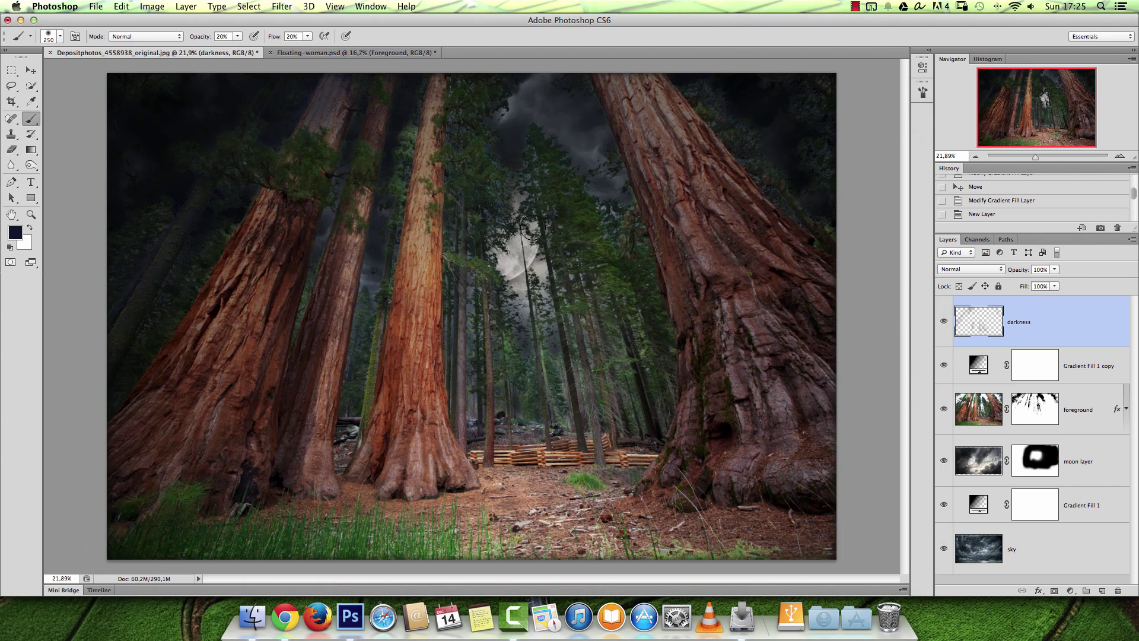
drag(644, 53, 663, 87)
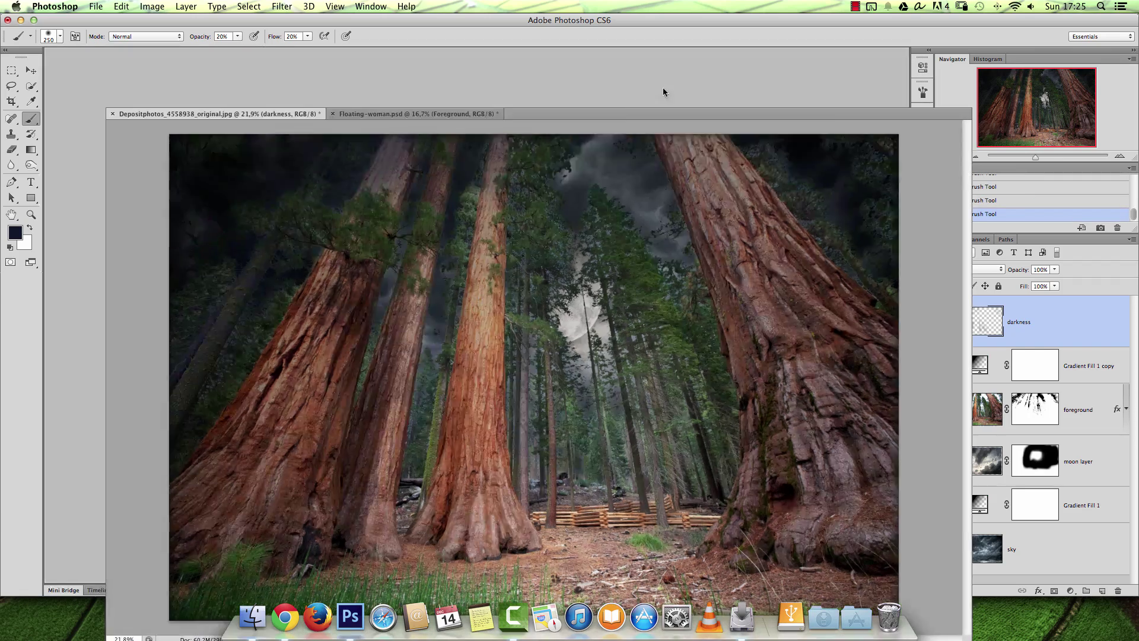
mouse_move(520, 105)
mouse_down()
mouse_move(516, 64)
mouse_move(495, 56)
mouse_up()
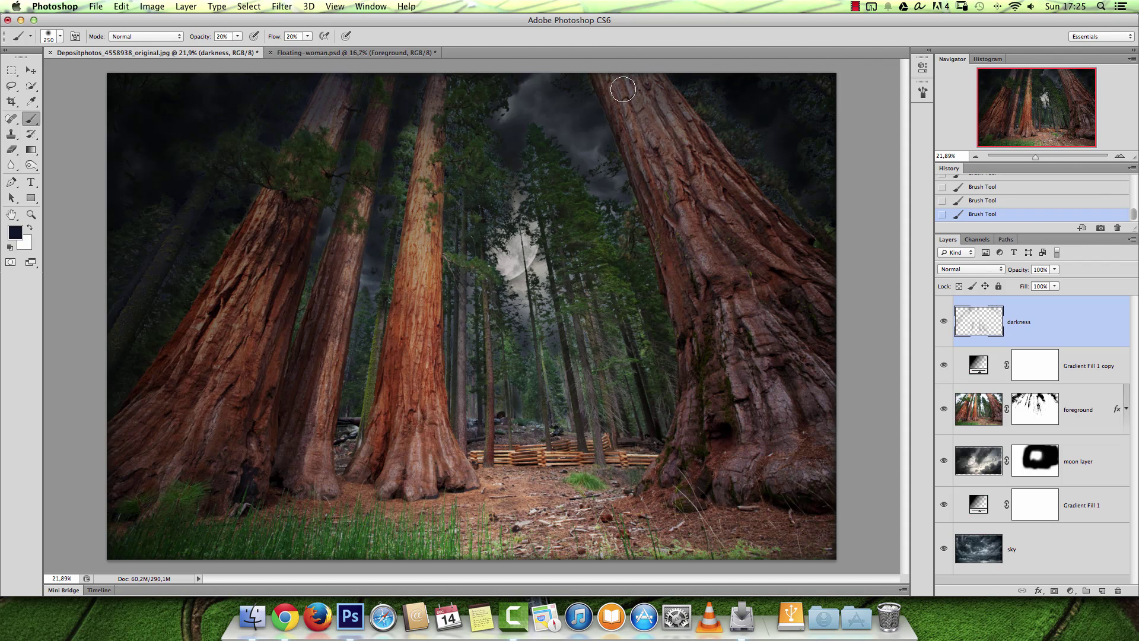
Enlarge the brush to 400 px, select the whole canvas and clear everything painted on the darkness layer.
key(bracketright)
key(bracketright)
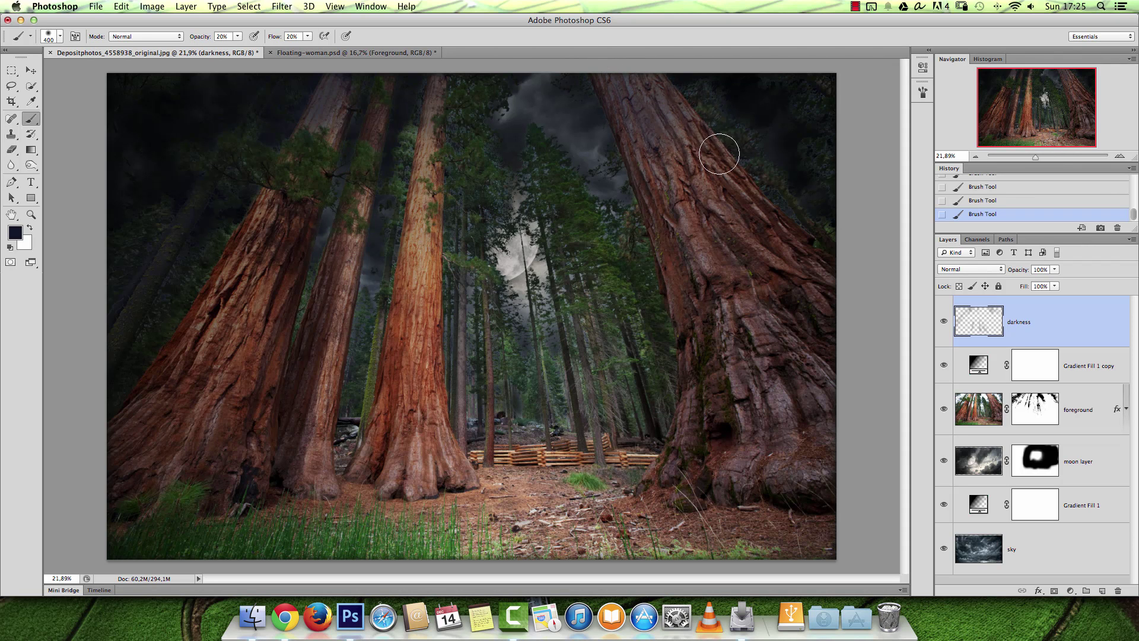
key(super+a)
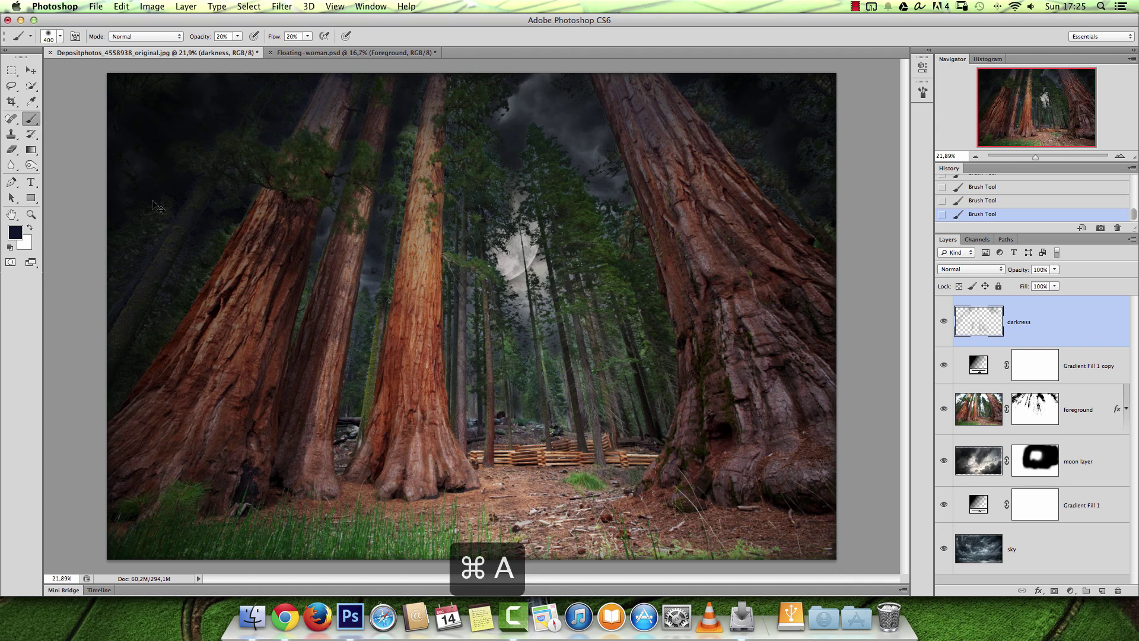
key(super+s)
key(Escape)
key(BackSpace)
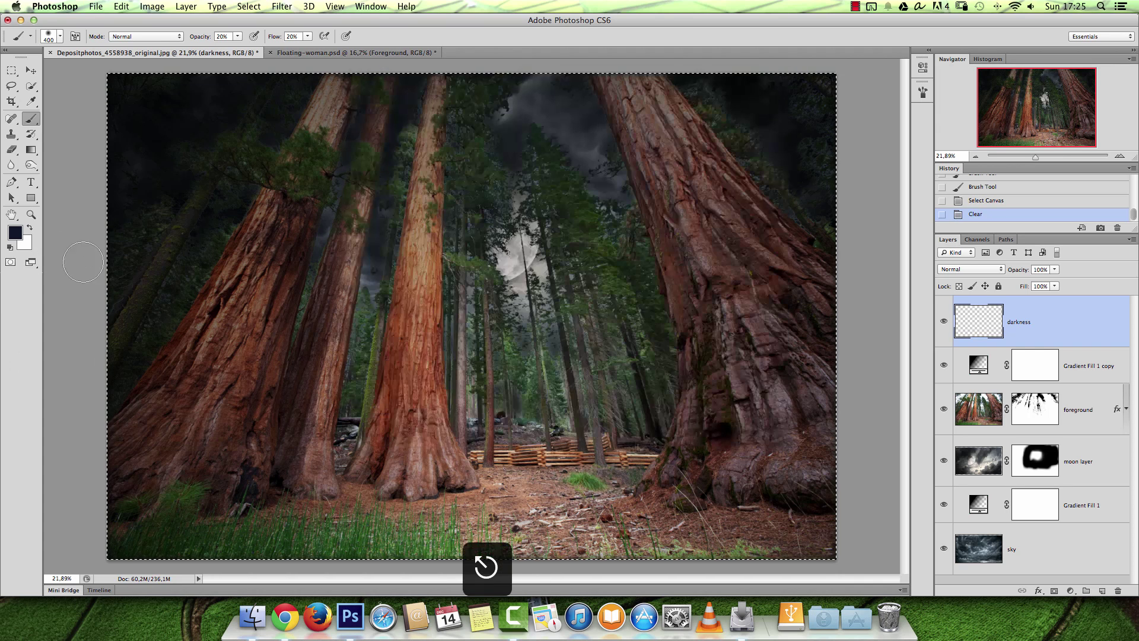
Set the foreground color to pure black (000000) and deselect the canvas.
click(16, 233)
click(796, 363)
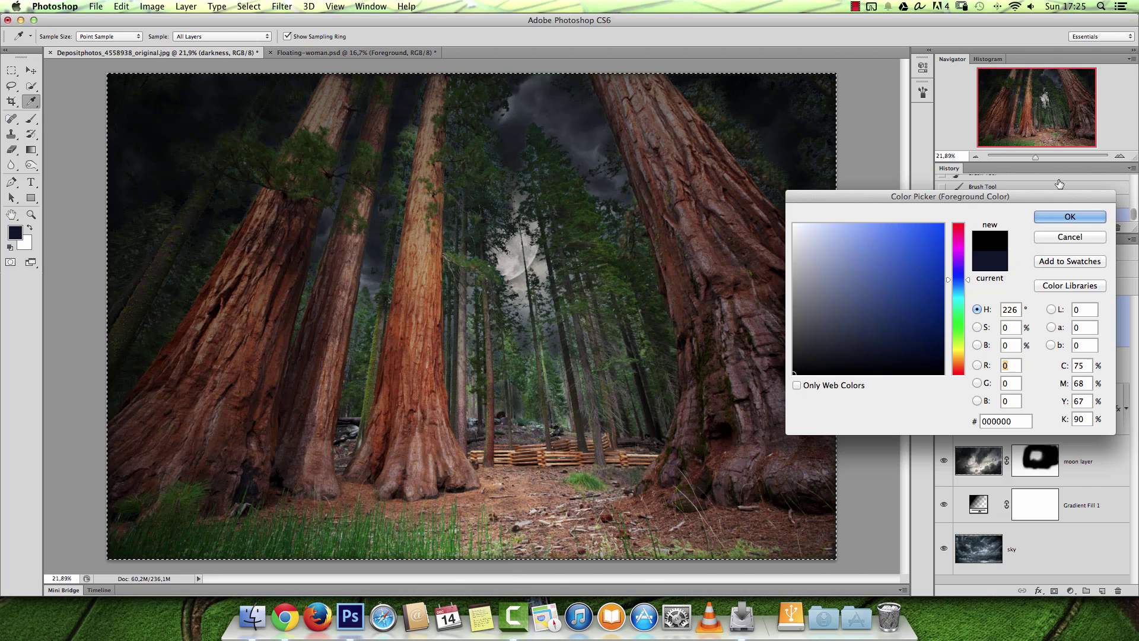
key(Return)
key(super+d)
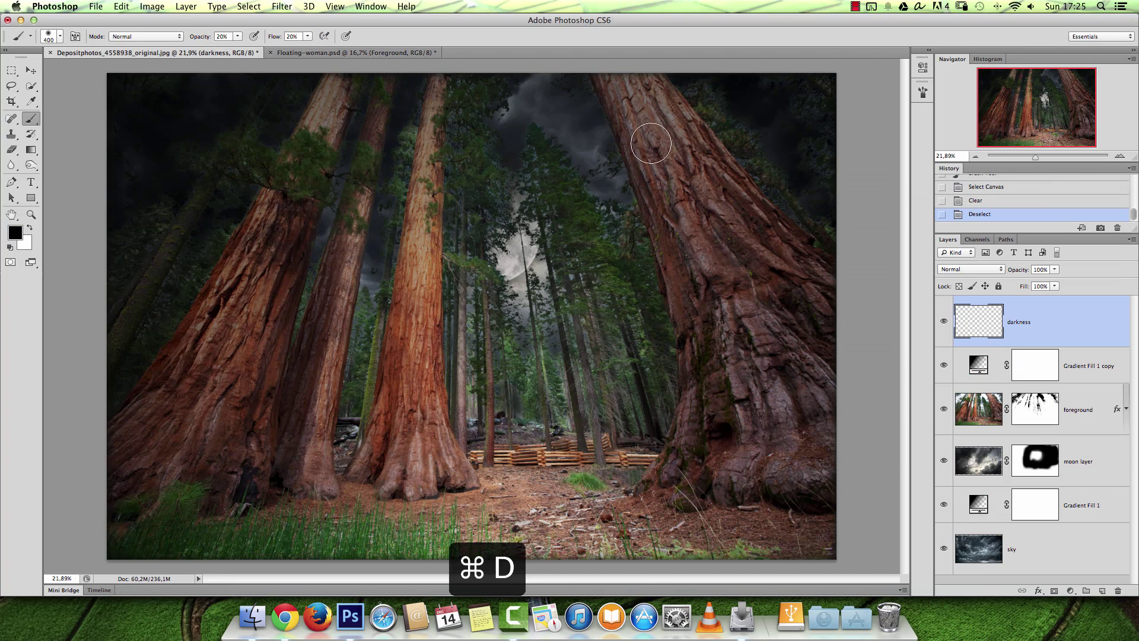
Paint soft black shading over the upper part of the right trunk and the distant trees beside the moon.
mouse_move(676, 136)
mouse_down()
mouse_move(718, 134)
mouse_move(755, 165)
mouse_up()
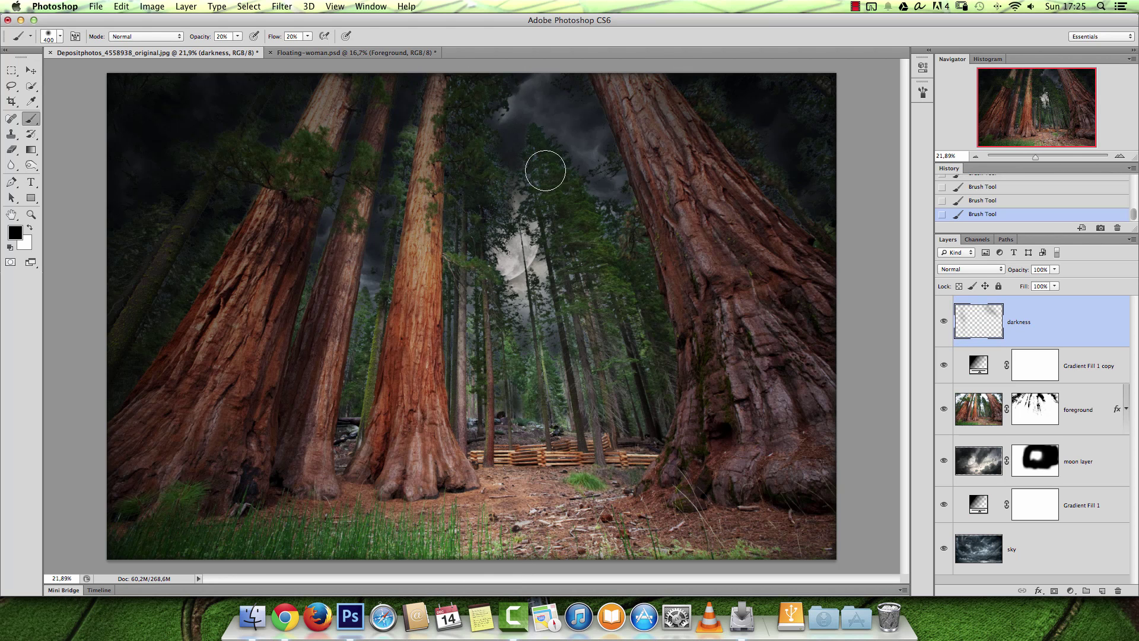
drag(628, 283, 646, 329)
drag(604, 233, 615, 386)
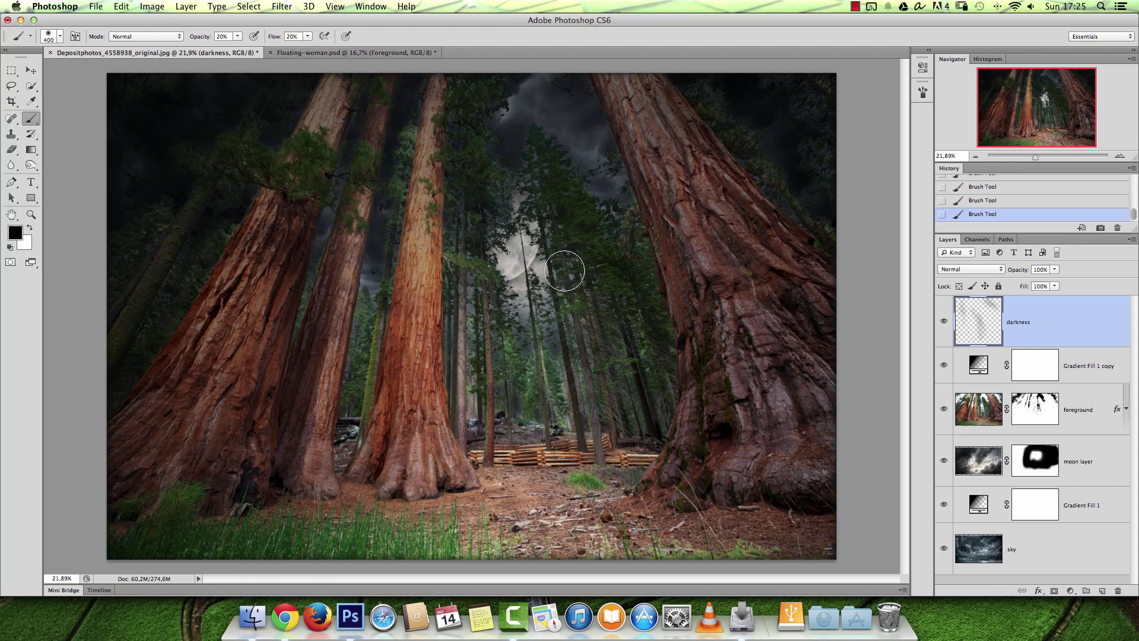
Reduce the brush tip spacing to 8% and undo the last two brush strokes.
click(923, 88)
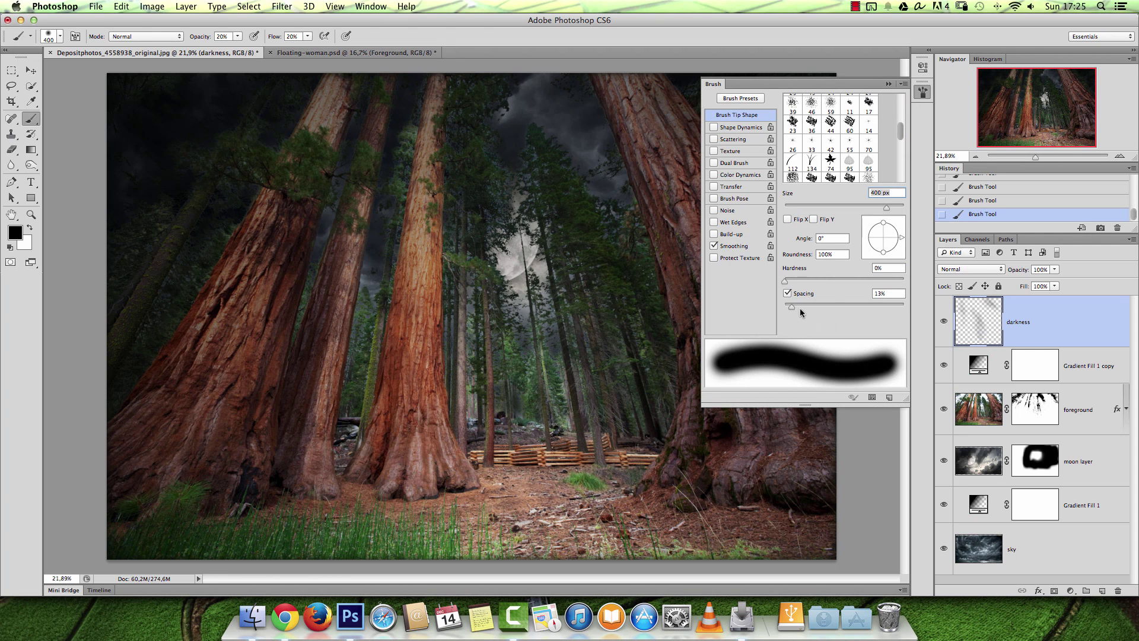
drag(791, 308, 788, 318)
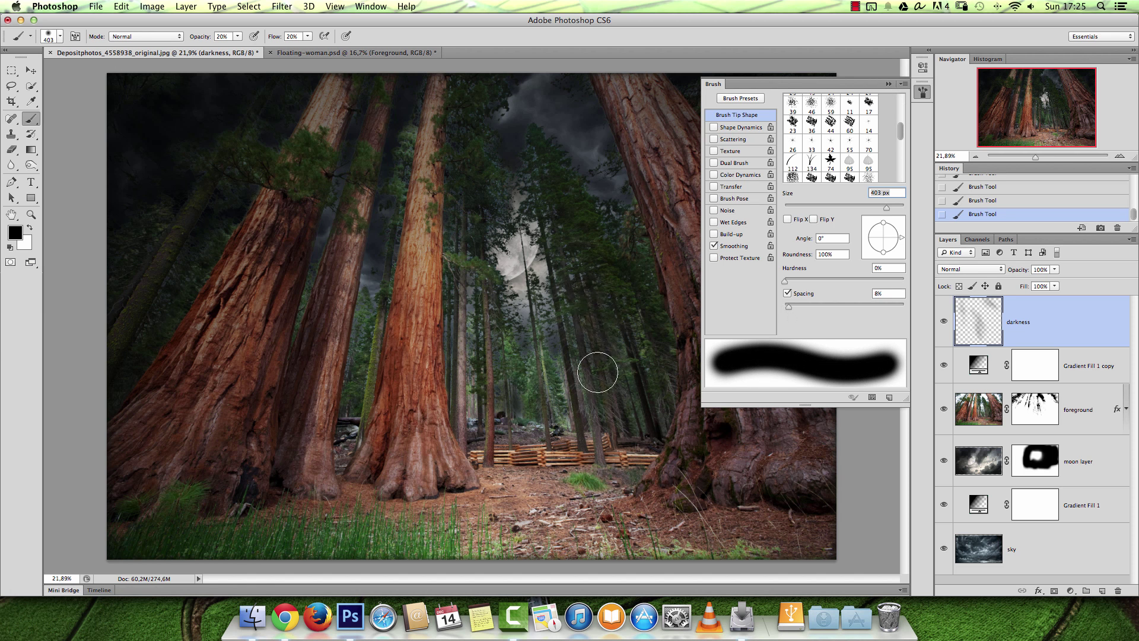
click(888, 84)
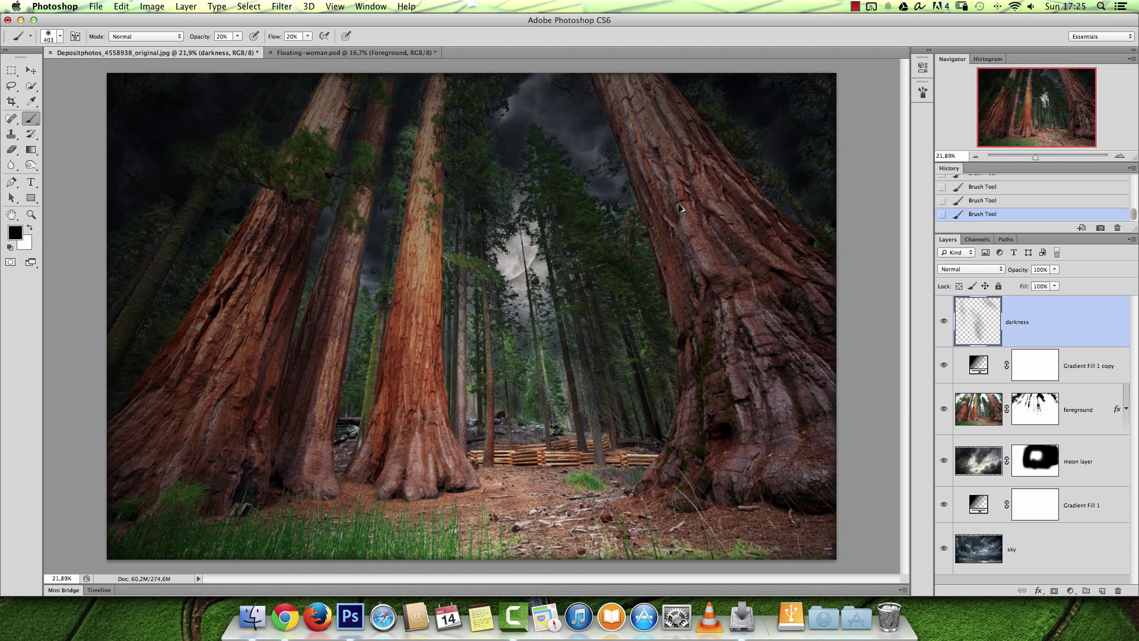
key(alt+super+z)
key(alt+super+z)
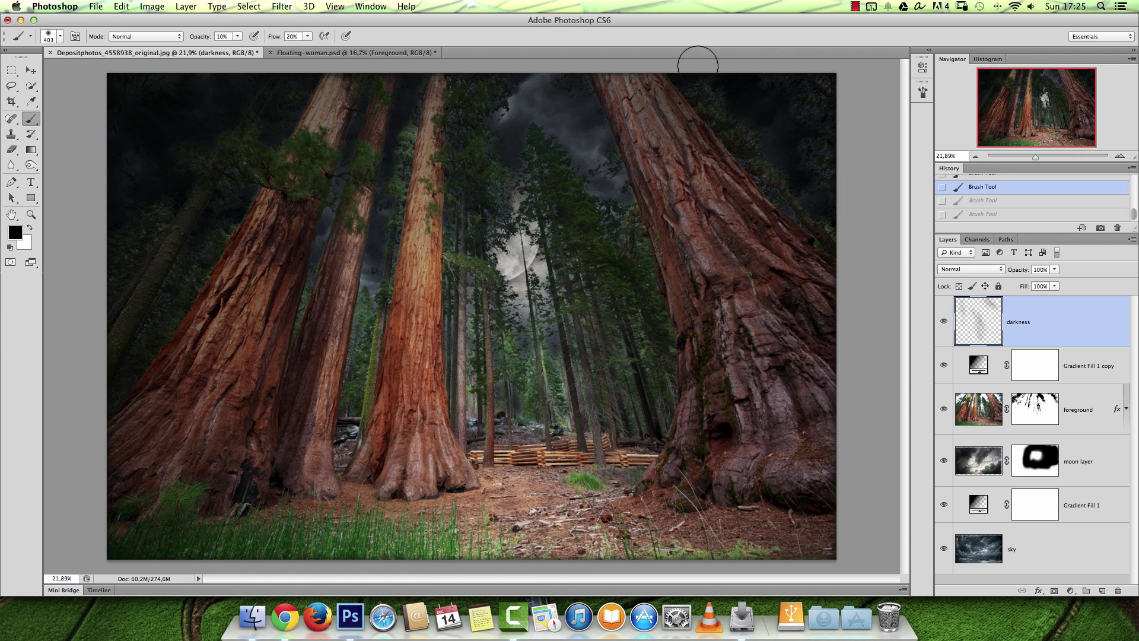
Lower the brush opacity and flow to 15% and darken the central trunk, the trees around it and the image's left edge.
drag(444, 112, 420, 205)
mouse_move(452, 244)
mouse_down()
mouse_move(468, 230)
mouse_move(461, 395)
mouse_up()
key([)
mouse_move(369, 347)
mouse_down()
mouse_move(341, 447)
mouse_move(370, 275)
mouse_up()
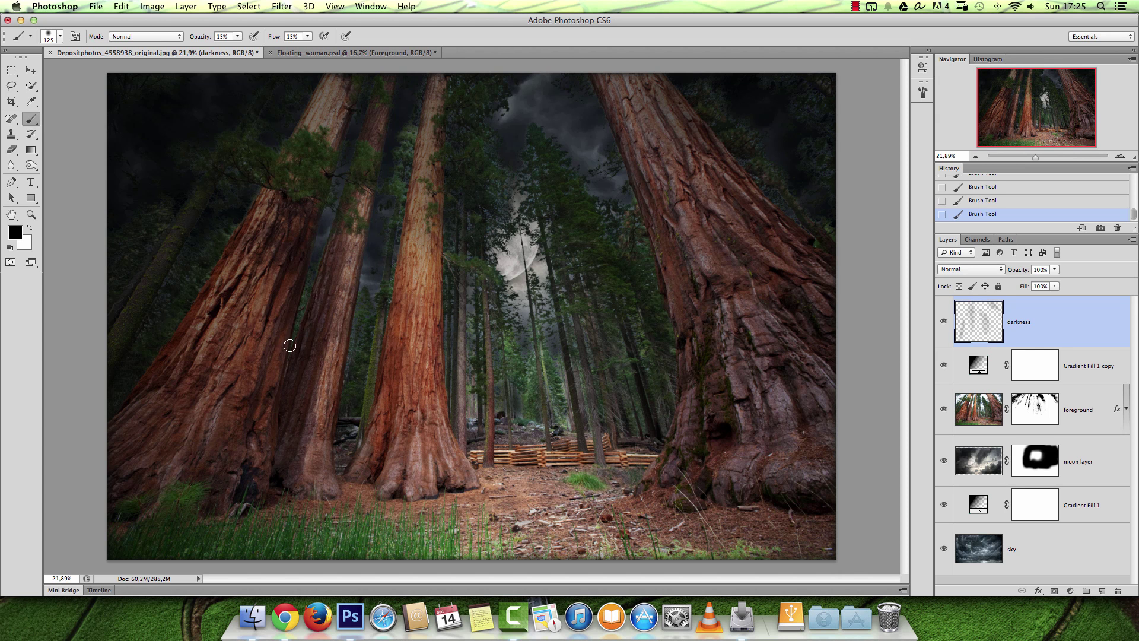
mouse_move(165, 274)
mouse_down()
mouse_move(118, 295)
mouse_move(118, 363)
mouse_up()
Enlarge the brush up to 500 px and darken the distant trees above the fence and to the right of the moon.
key(bracketright)
key(bracketright)
key(bracketright)
key(bracketright)
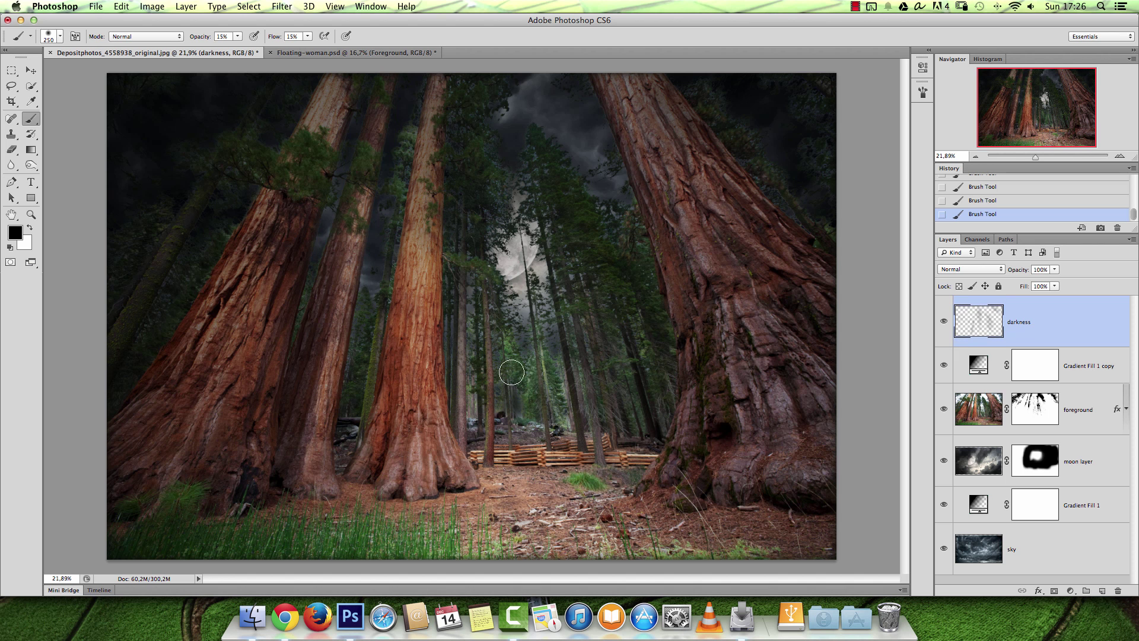
mouse_move(582, 416)
mouse_down()
mouse_move(554, 340)
mouse_move(508, 348)
mouse_move(478, 328)
mouse_move(478, 417)
mouse_up()
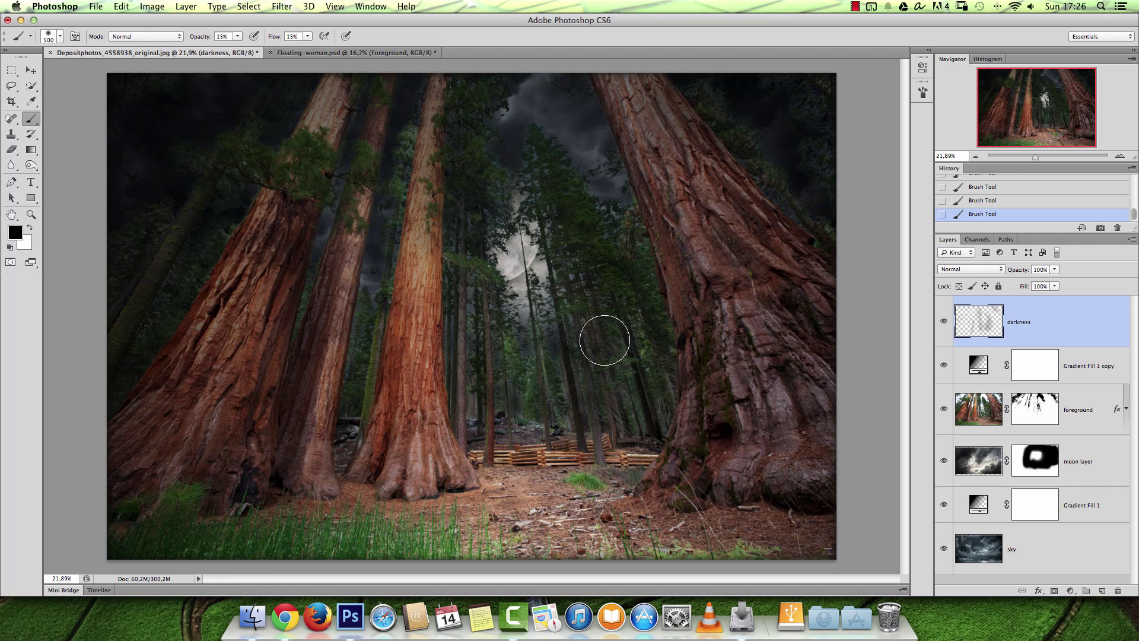
mouse_move(629, 282)
mouse_down()
mouse_move(626, 452)
mouse_move(500, 325)
mouse_move(530, 332)
mouse_up()
Move the darkness layer directly above the foreground layer and clip it to that layer.
drag(1089, 334, 1080, 389)
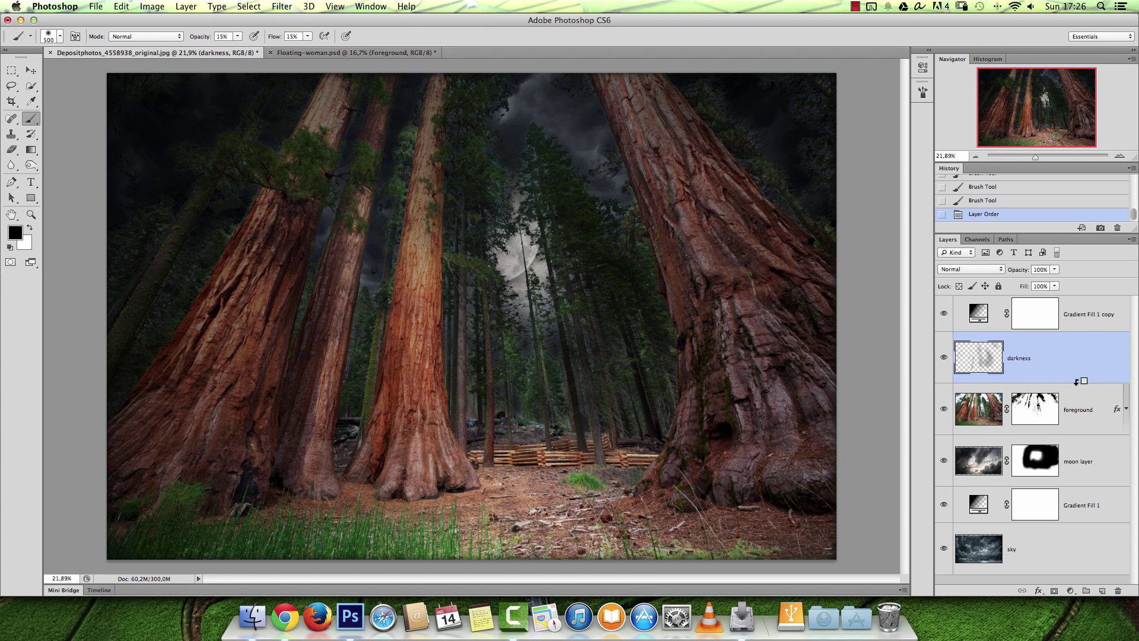
alt+click(1076, 381)
Deepen the shadows in the distant forest below and to the right of the moon, reducing the brush to 175 px.
click(627, 290)
click(637, 303)
click(646, 313)
mouse_move(539, 408)
mouse_down()
mouse_move(538, 326)
mouse_move(503, 335)
mouse_move(526, 392)
mouse_up()
key(bracketleft)
key(bracketleft)
key(bracketleft)
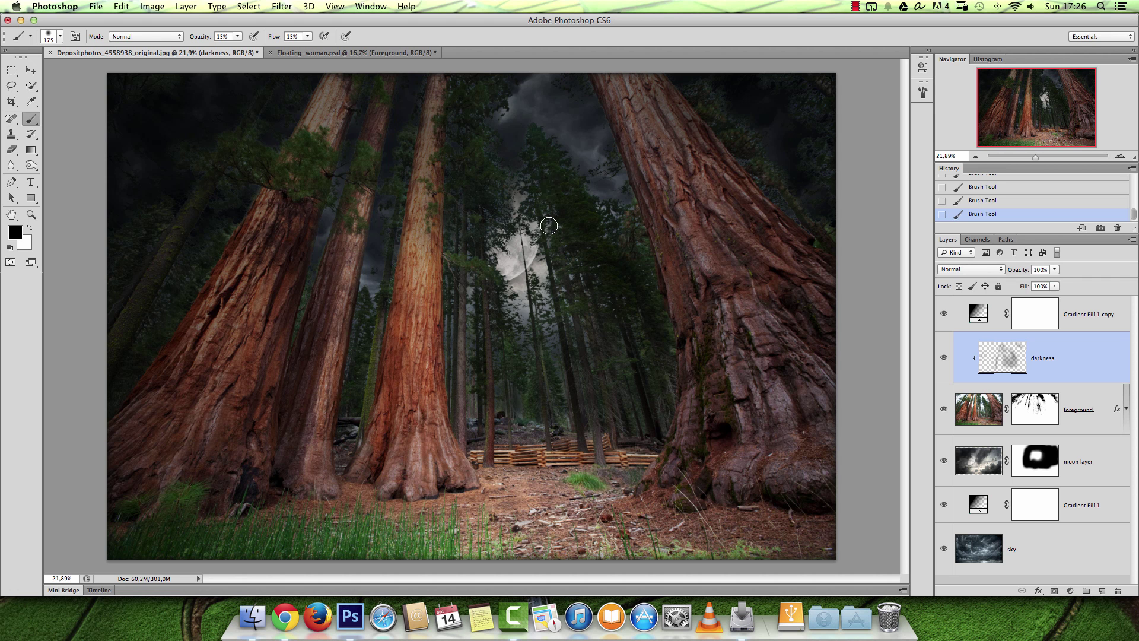
Try darkening the upper part of the large right trunk with different brush sizes, and undo the last three strokes.
key(bracketright)
key(bracketright)
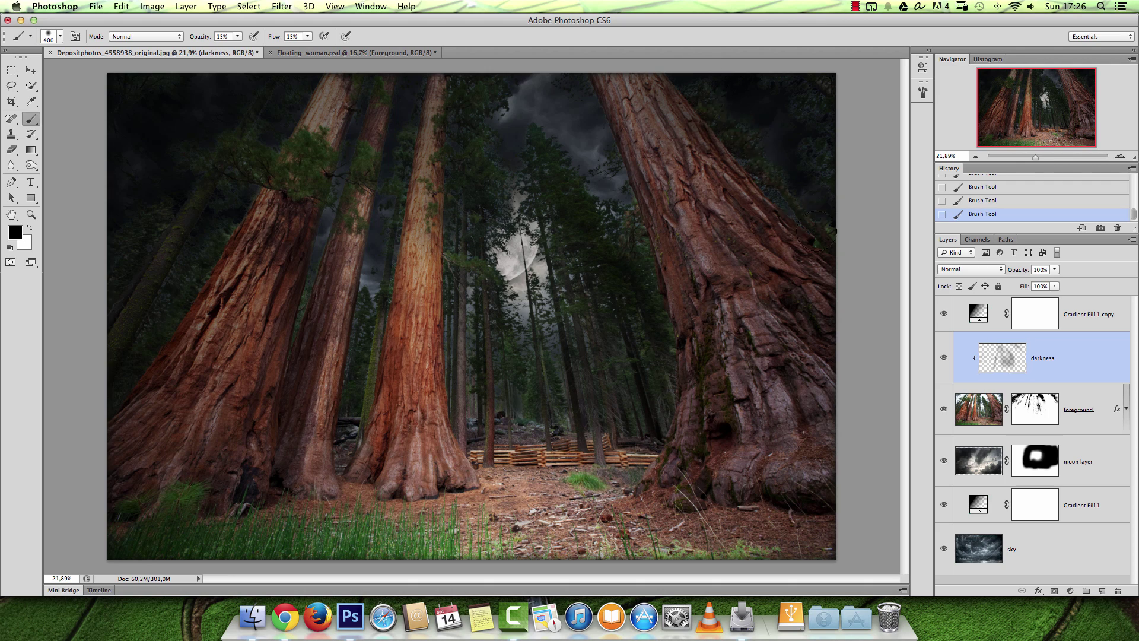
drag(664, 61, 700, 152)
drag(683, 190, 647, 54)
key(bracketright)
key(bracketright)
key(bracketright)
key(bracketright)
key(bracketleft)
key(bracketleft)
key(bracketleft)
key(bracketleft)
key(bracketleft)
key(bracketleft)
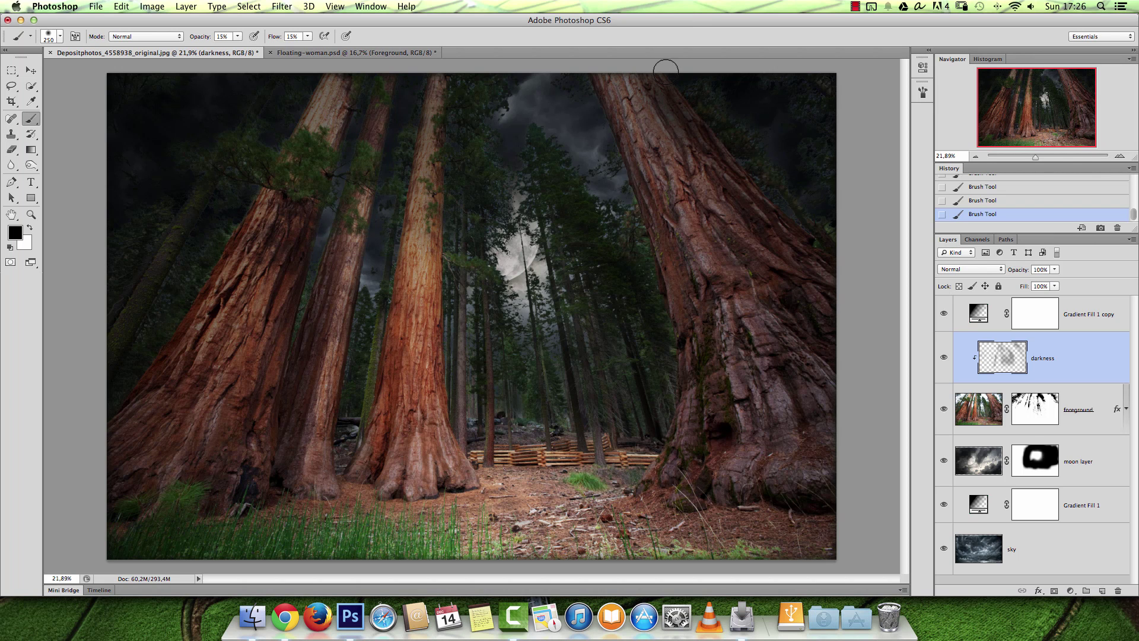
key(alt+super+z)
key(alt+super+z)
key(alt+super+z)
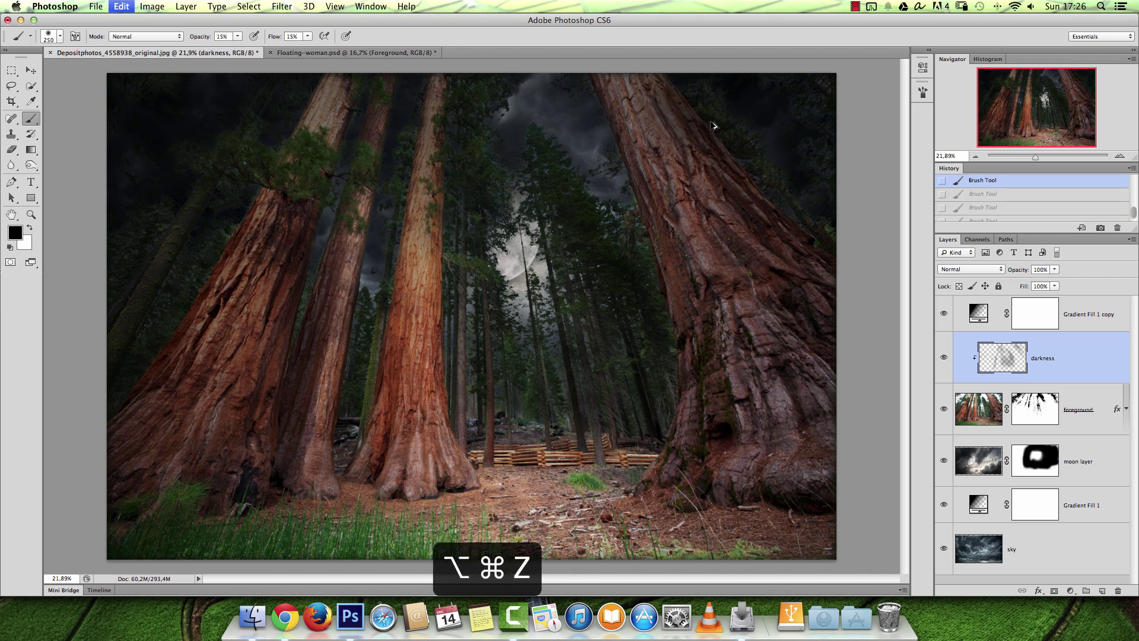
Shade the outer edge of the large right trunk with softer strokes, using a brush of about 300 px.
drag(698, 114, 753, 232)
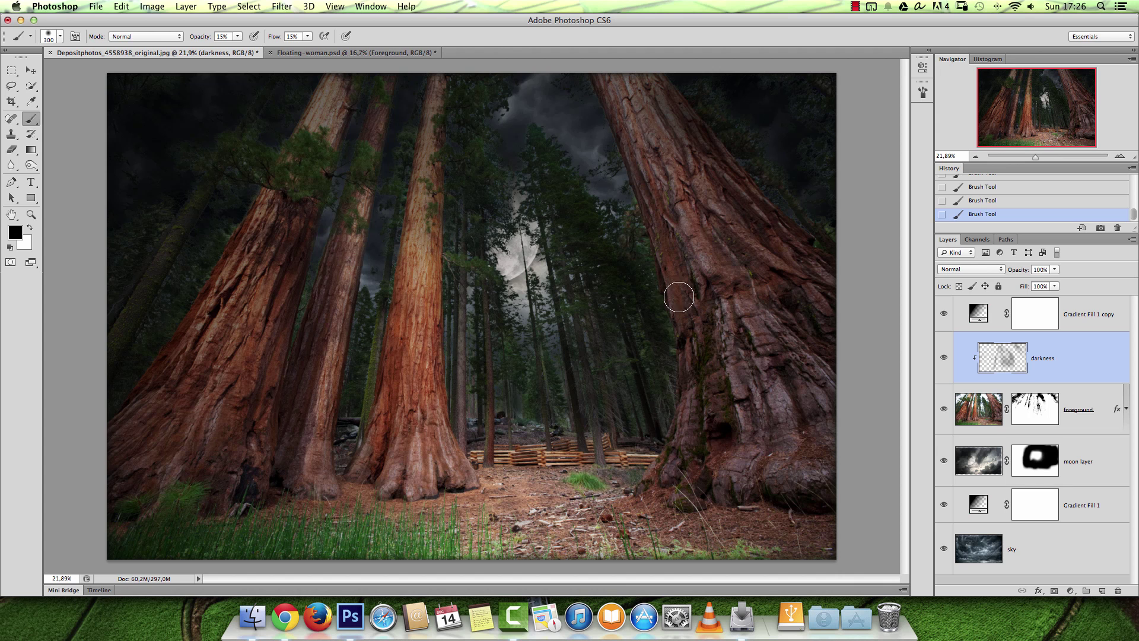
key(bracketright)
key(bracketright)
key(bracketleft)
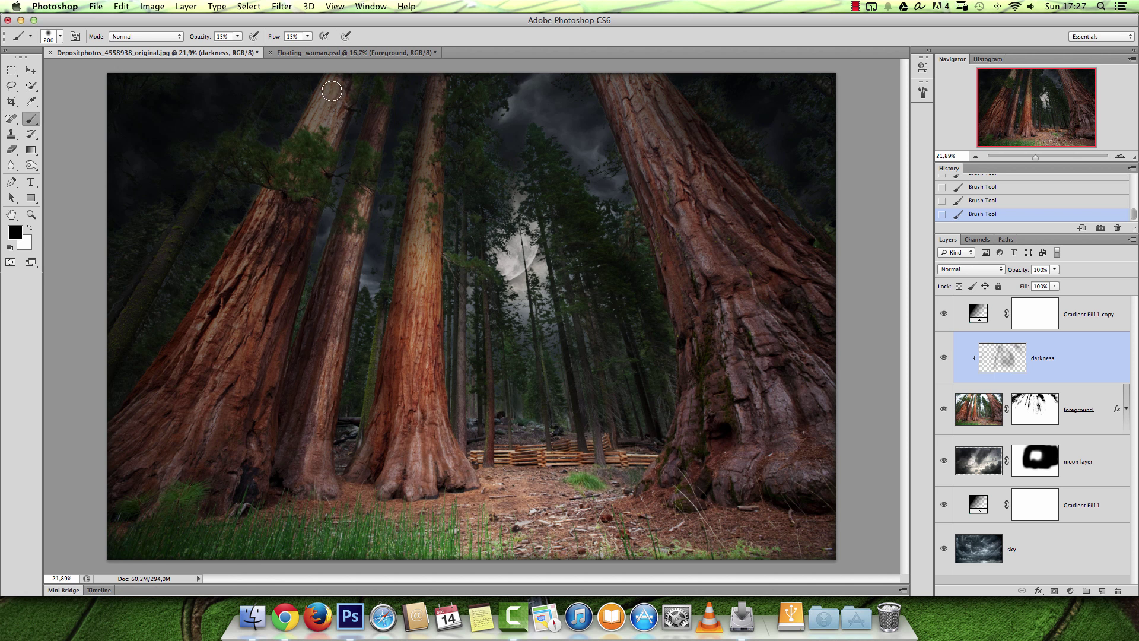
Darken the two leftmost trunks from their upper parts to the base, varying the brush between 200 and 500 px.
drag(242, 237, 177, 355)
key(bracketright)
key(bracketright)
key(bracketright)
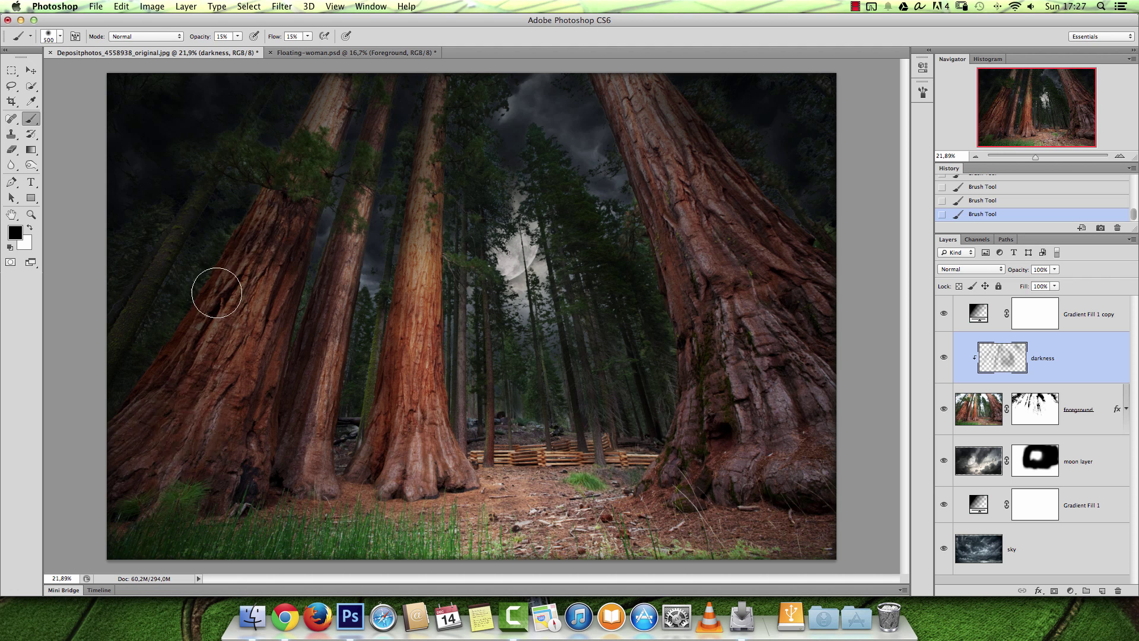
key(bracketleft)
key(bracketleft)
key(bracketleft)
key(bracketleft)
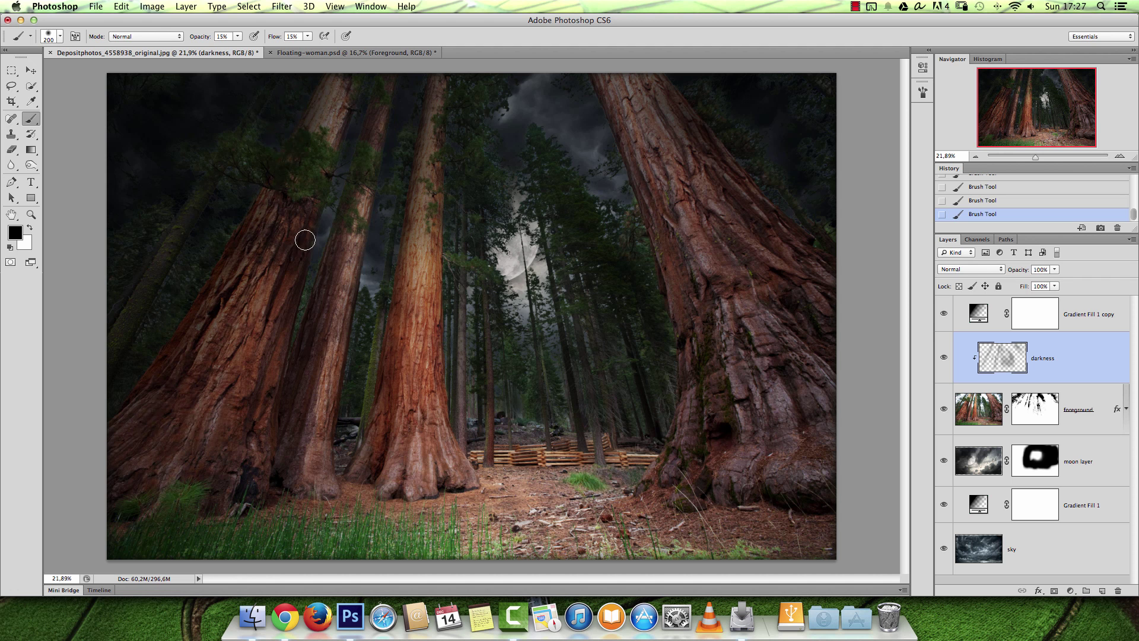
drag(315, 420, 313, 460)
Enlarge the brush to 700 px and shade the leftmost trunk from its base up to the foliage.
key(bracketright)
key(bracketright)
key(bracketright)
key(bracketright)
key(bracketright)
key(bracketright)
key(bracketright)
key(bracketright)
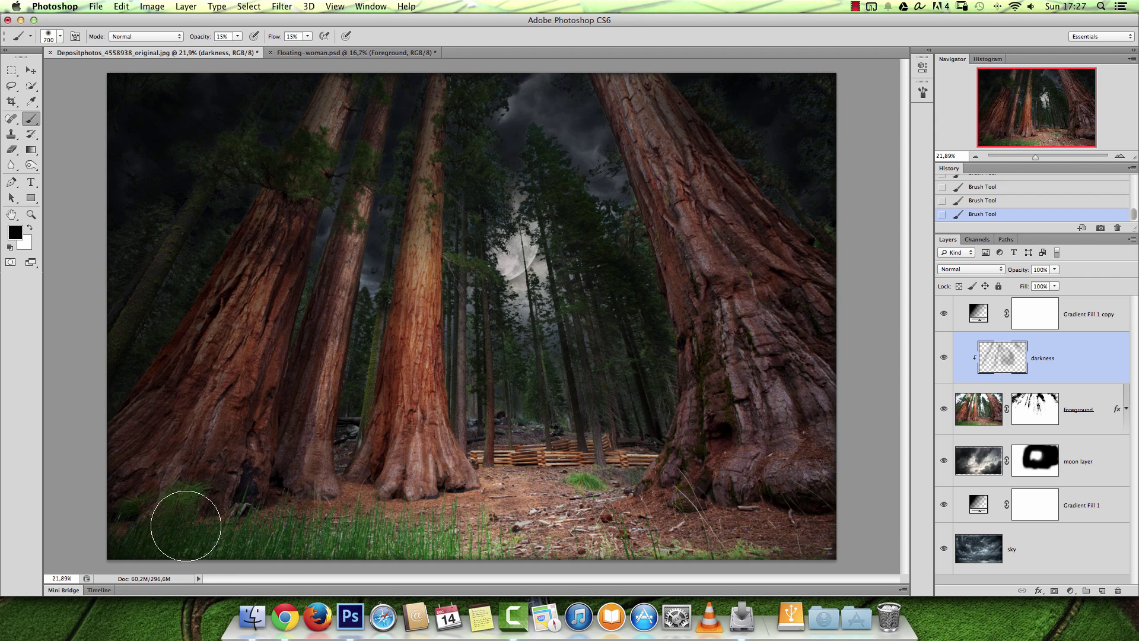
mouse_move(186, 436)
mouse_down()
mouse_move(187, 354)
mouse_move(184, 377)
mouse_move(236, 356)
mouse_move(169, 310)
mouse_move(133, 303)
mouse_move(169, 200)
mouse_move(148, 249)
mouse_move(219, 163)
mouse_up()
Darken the wooden fence and the bases of the distant trees, using brush sizes between 300 and 500 px.
key(bracketleft)
key(bracketleft)
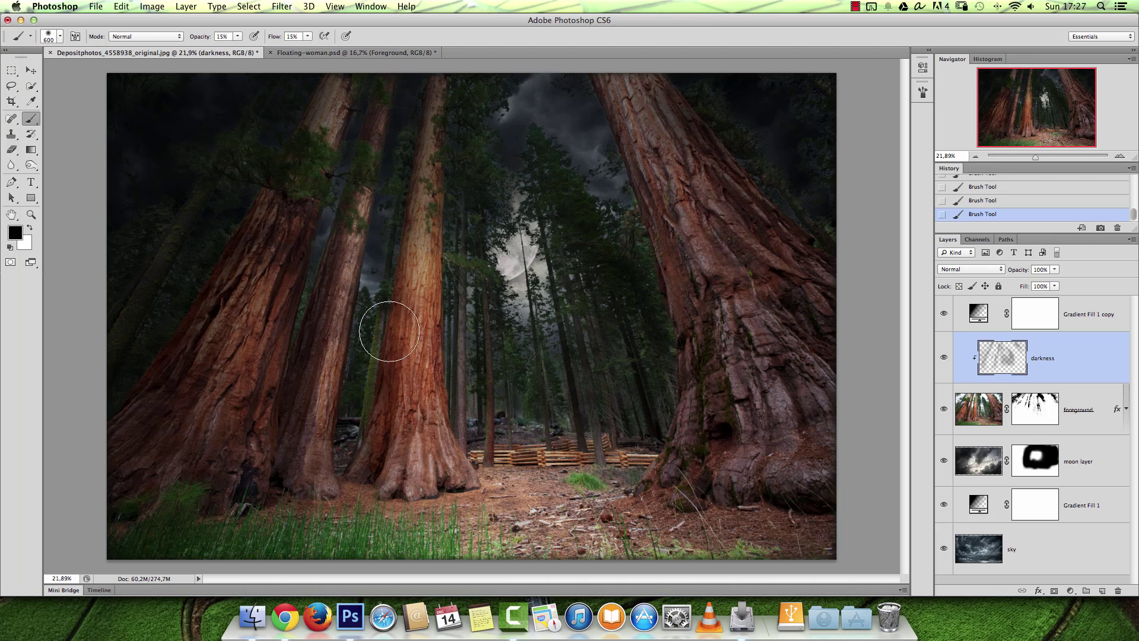
key(bracketleft)
key(bracketleft)
key(bracketleft)
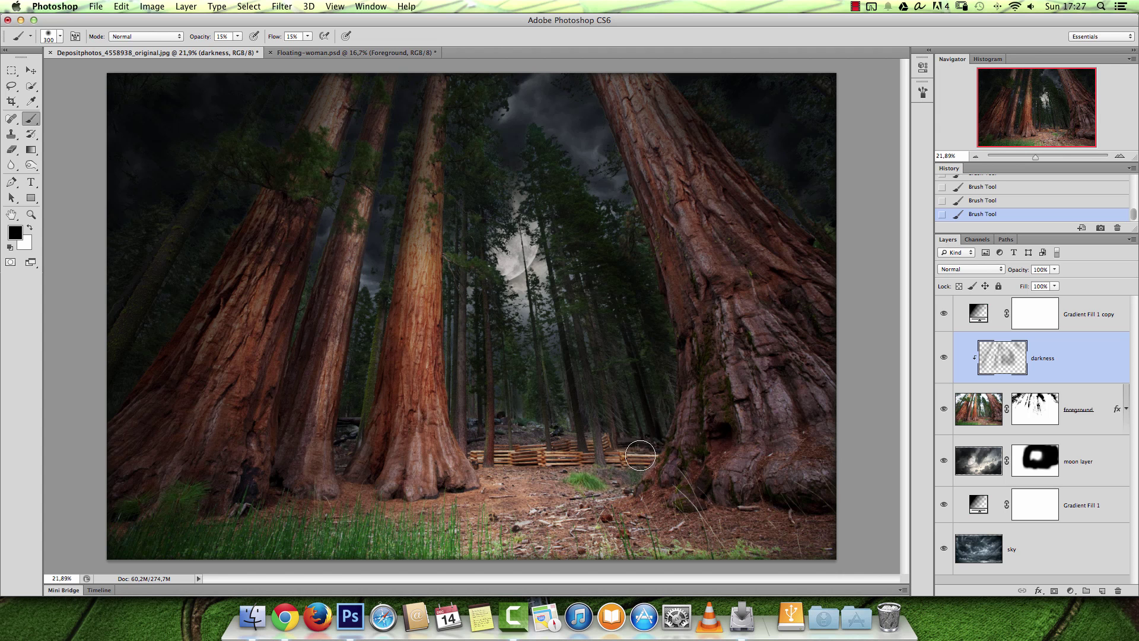
key(bracketright)
key(bracketright)
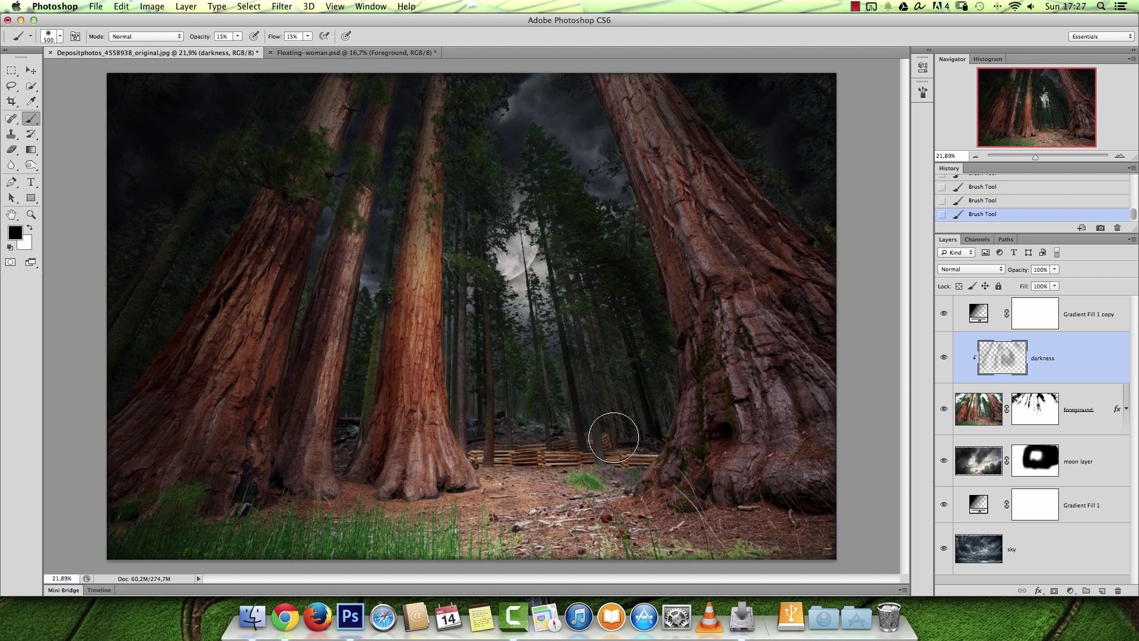
Enlarge the brush to 1000 px, reduce it to 700 px, and add broad shading over the large trunks and their bases.
key(bracketleft)
key(bracketright)
key(bracketright)
key(bracketright)
key(bracketright)
key(bracketright)
key(bracketright)
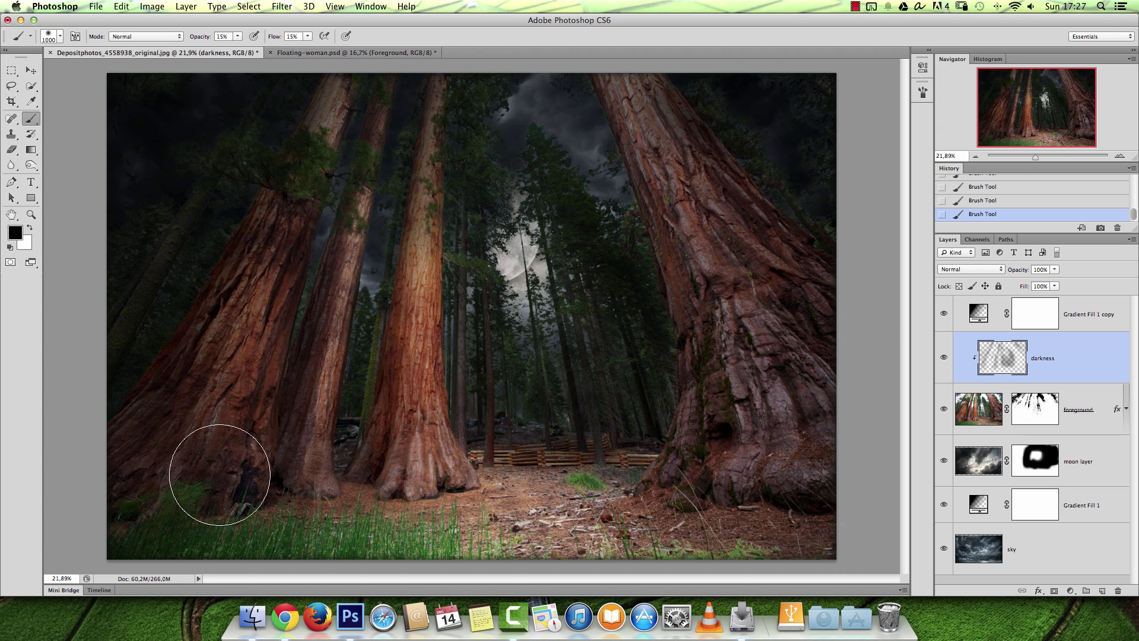
key(bracketleft)
key(bracketleft)
key(bracketleft)
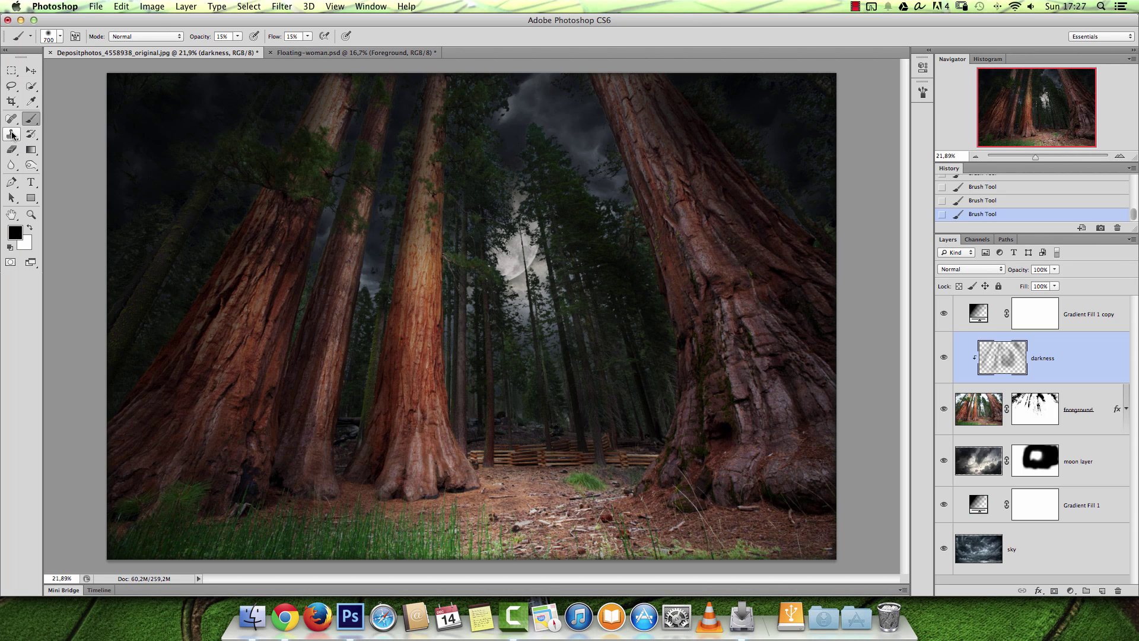
Erase some of the darkness from the upper part of the large right-hand trunk with a soft 311 px eraser.
click(13, 150)
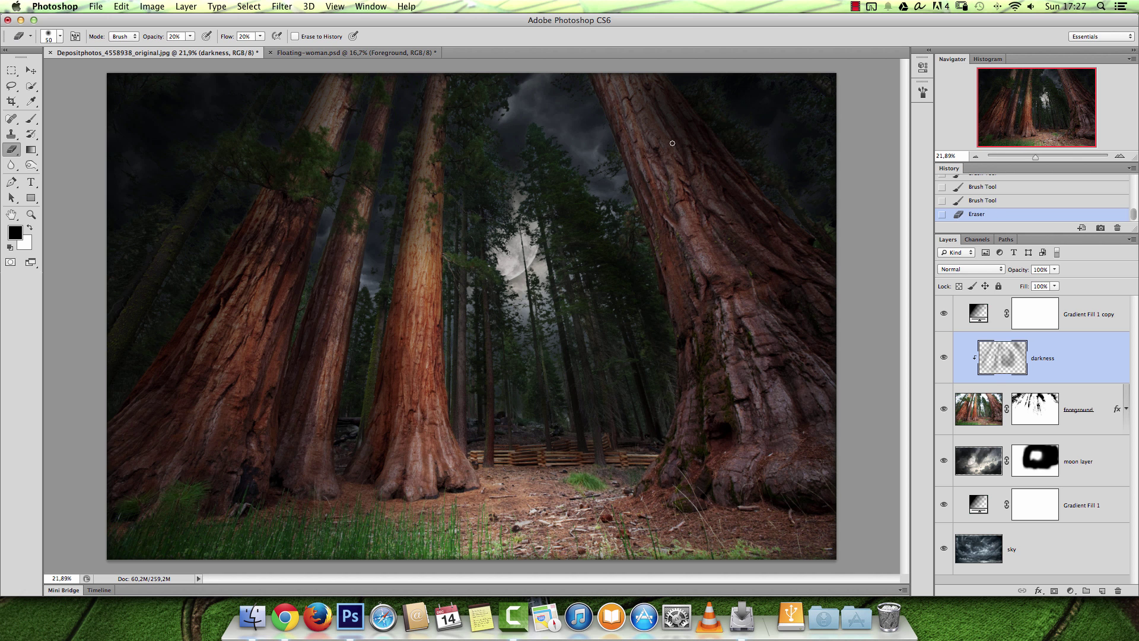
right_click(714, 171)
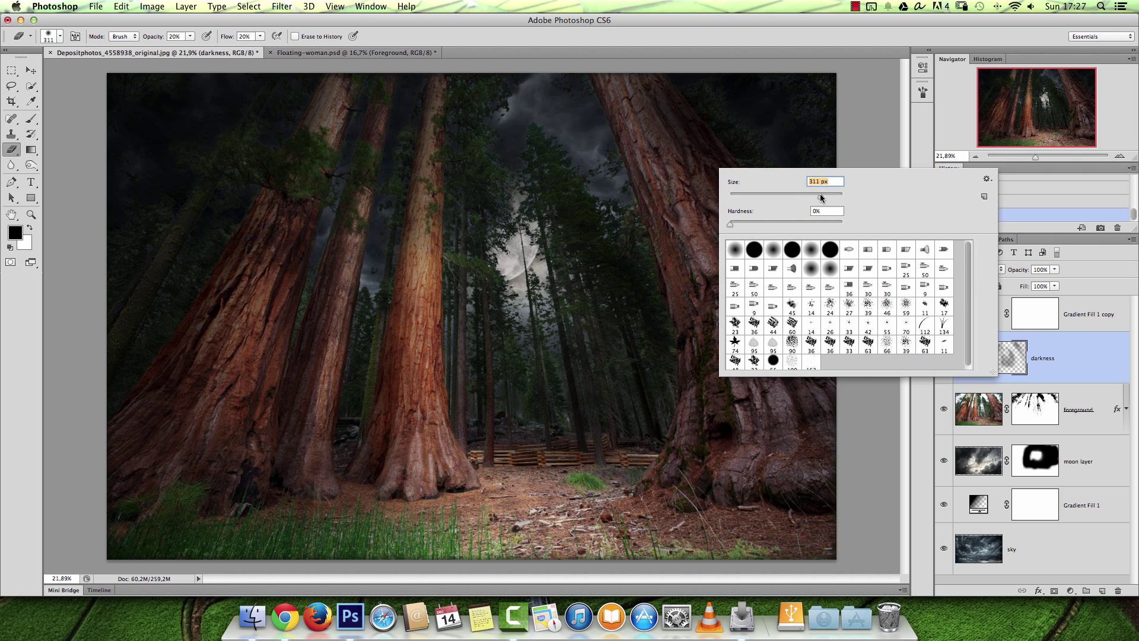
click(650, 138)
drag(648, 137, 687, 173)
drag(658, 111, 649, 82)
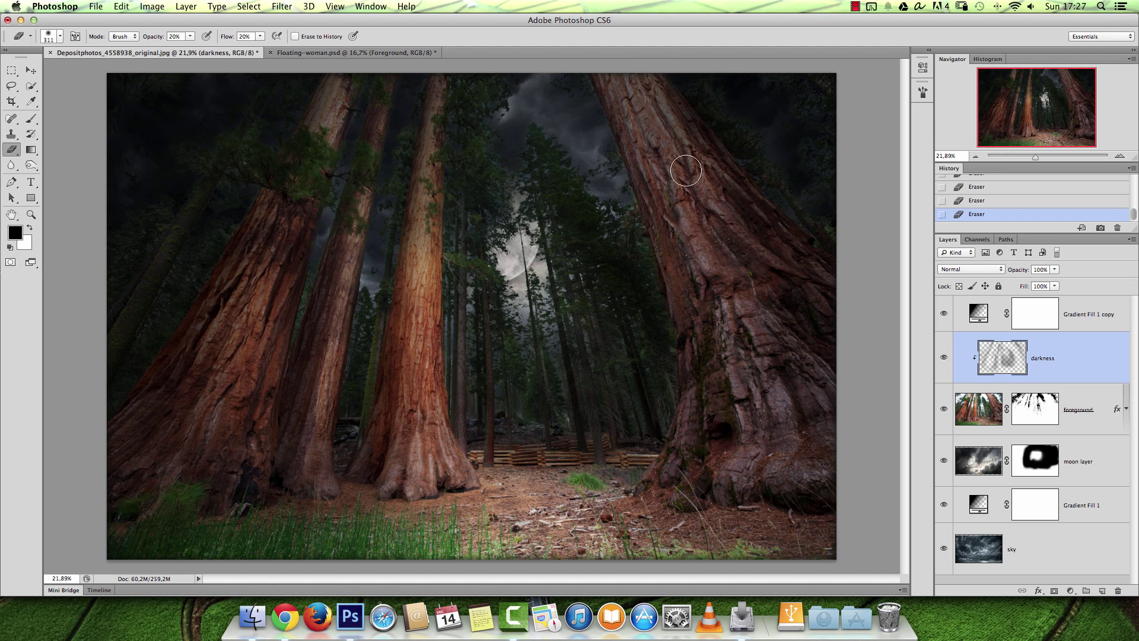
key(b)
key(e)
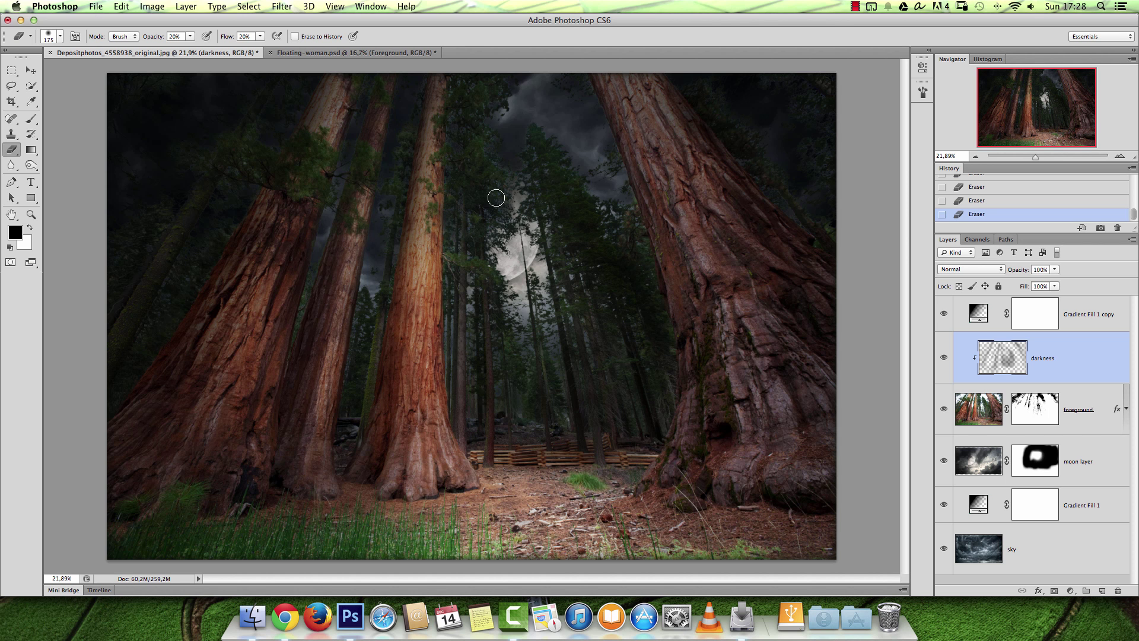
Check the darkness layer's effect by toggling its visibility, and resize the eraser to 400 px.
click(942, 357)
key(bracketright)
key(bracketright)
key(bracketright)
key(bracketright)
key(bracketright)
key(bracketright)
key(bracketright)
key(bracketright)
key(bracketleft)
key(bracketleft)
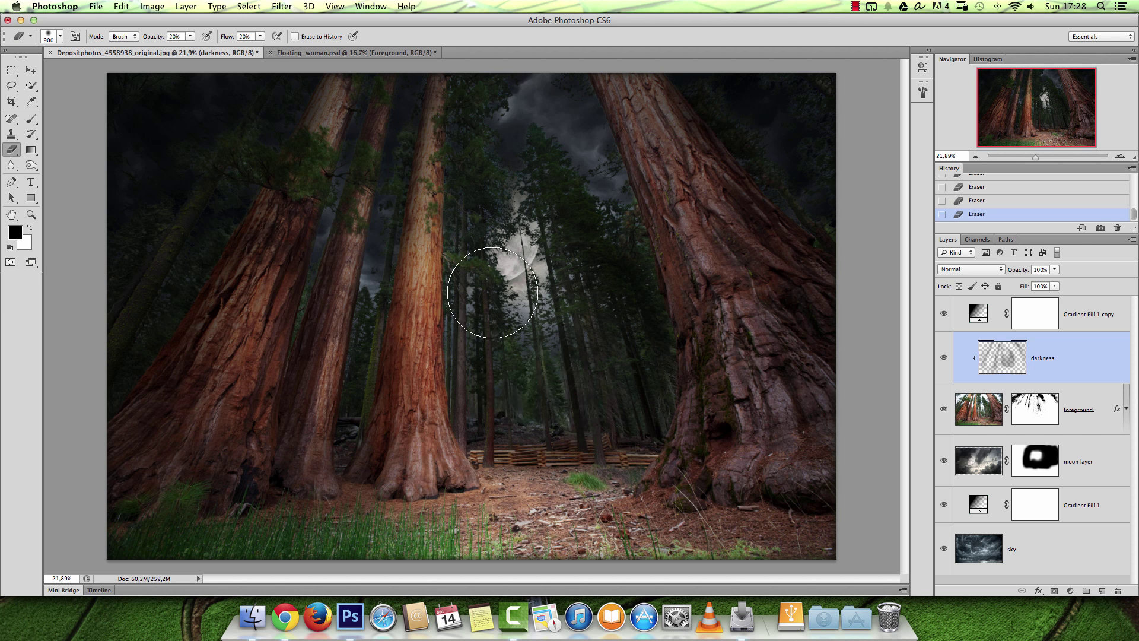
key(bracketleft)
key(bracketleft)
key(bracketleft)
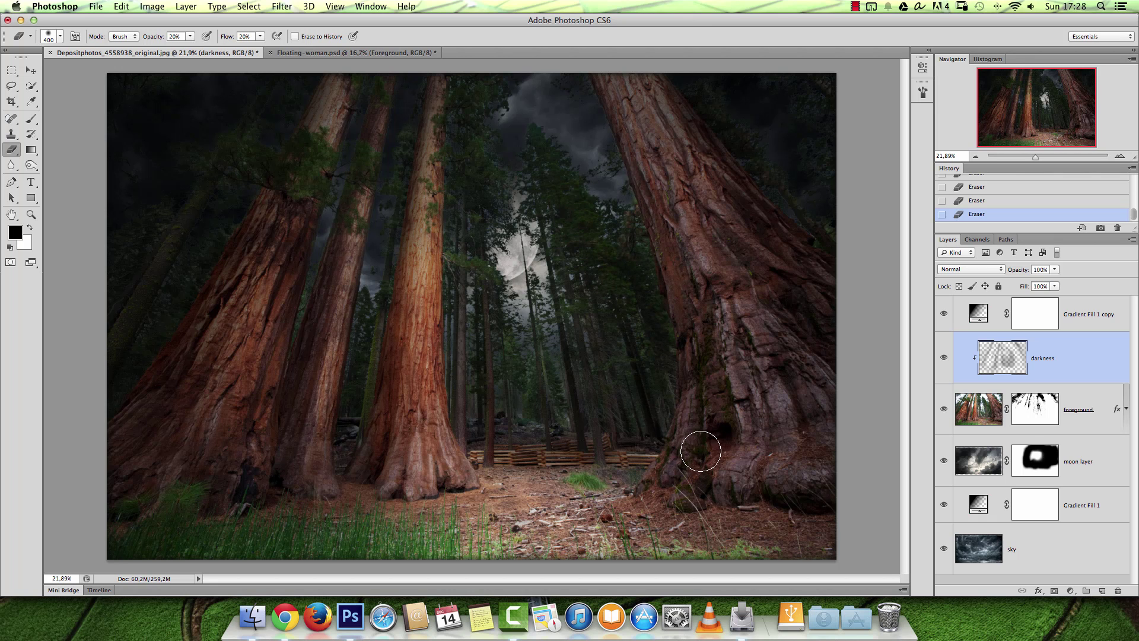
Darken the inner edge of the right-hand trunk's base, the distant trees and the ground along the fence with a 400 px brush.
key(b)
drag(664, 388, 662, 420)
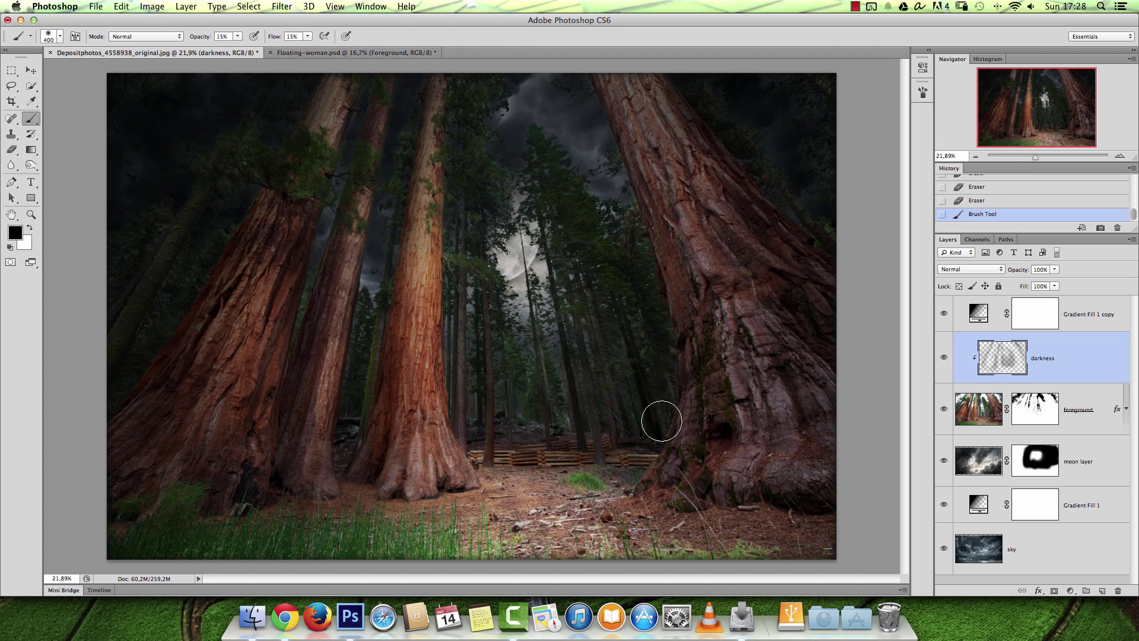
mouse_move(456, 375)
mouse_down()
mouse_move(487, 470)
mouse_move(528, 431)
mouse_up()
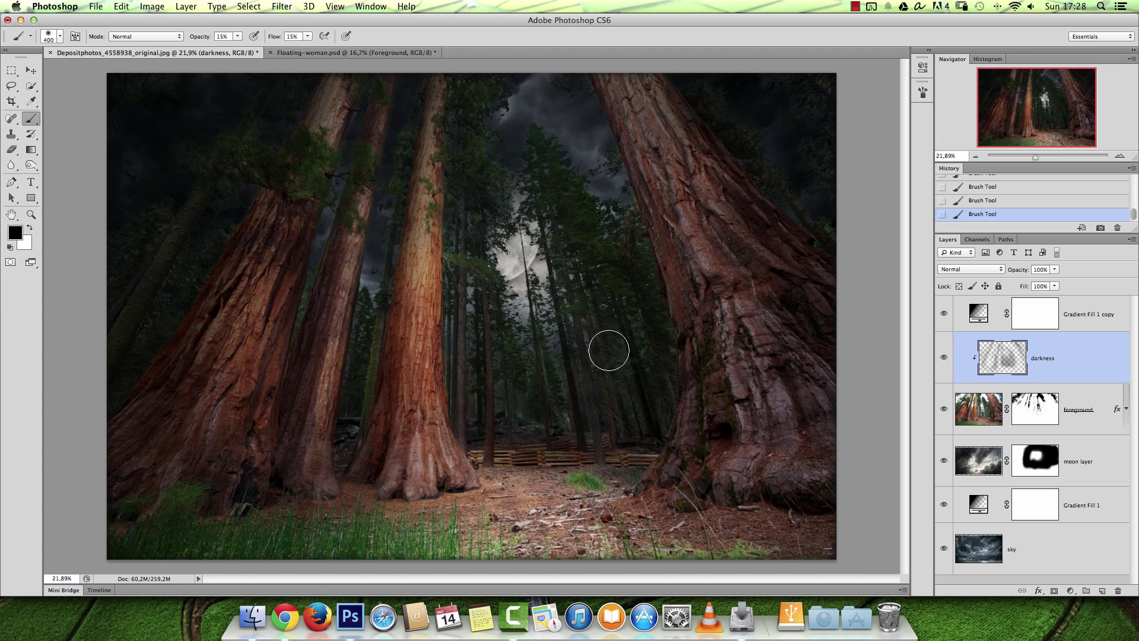
drag(546, 463, 480, 470)
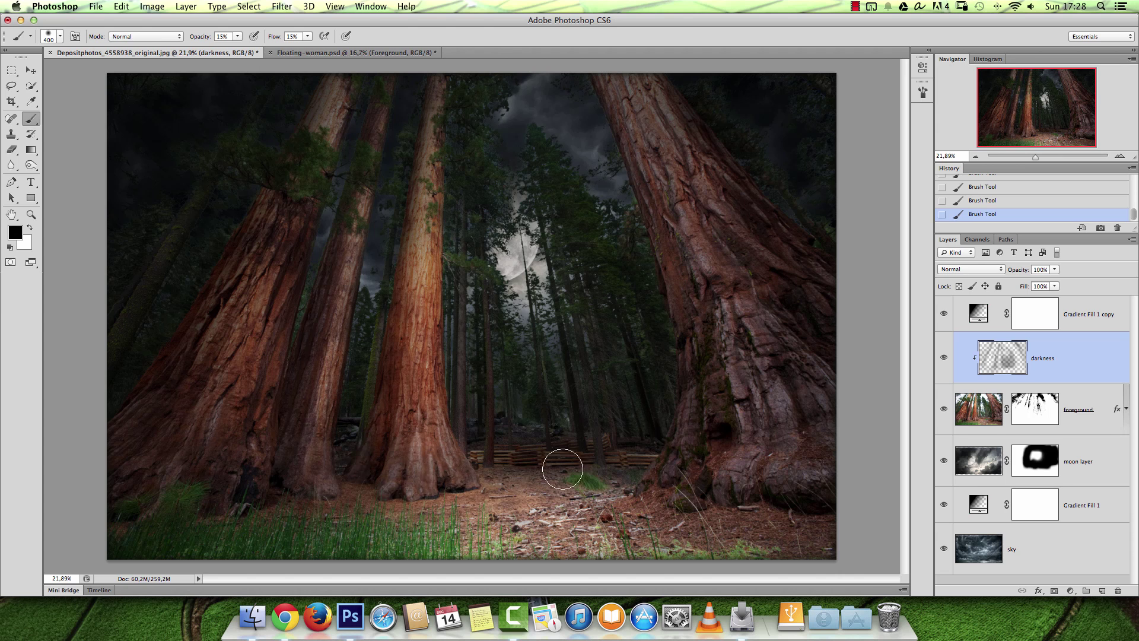
Lighten the distant tree bases behind the fence with a 600 px eraser, and darken the lower-right ground with a 400 px brush.
key(e)
key(bracketright)
key(bracketright)
key(bracketright)
key(bracketright)
key(bracketright)
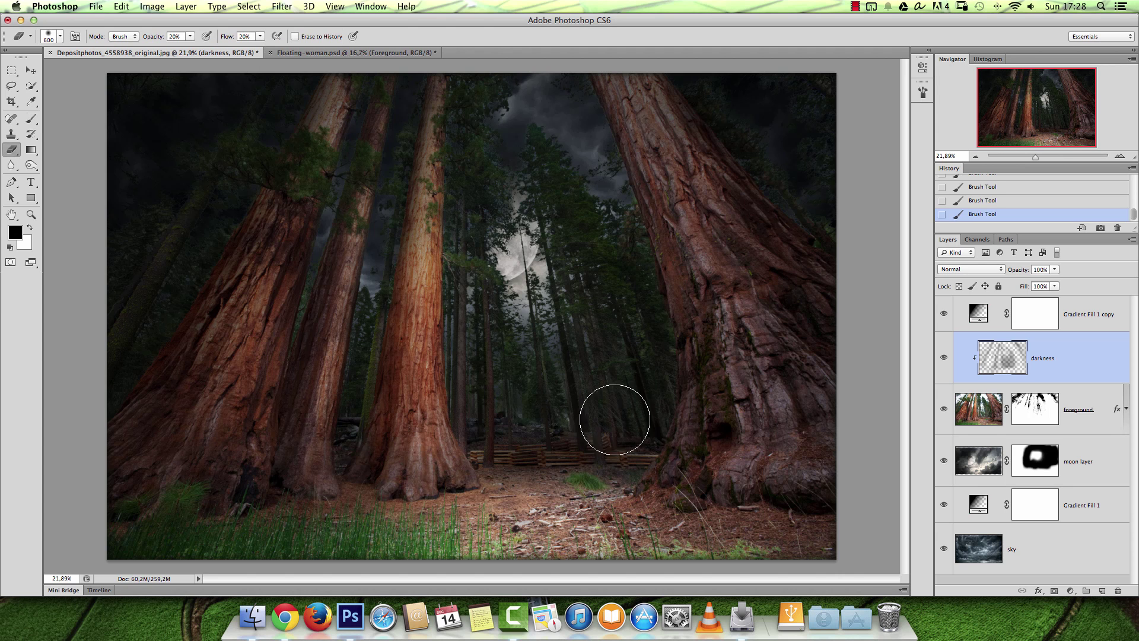
drag(646, 414, 543, 415)
mouse_move(629, 431)
mouse_down()
mouse_move(663, 410)
mouse_move(594, 412)
mouse_move(603, 443)
mouse_move(510, 431)
mouse_move(721, 441)
mouse_move(697, 428)
mouse_up()
key(b)
mouse_move(819, 506)
mouse_down()
mouse_move(707, 512)
mouse_move(816, 514)
mouse_move(827, 555)
mouse_move(755, 563)
mouse_up()
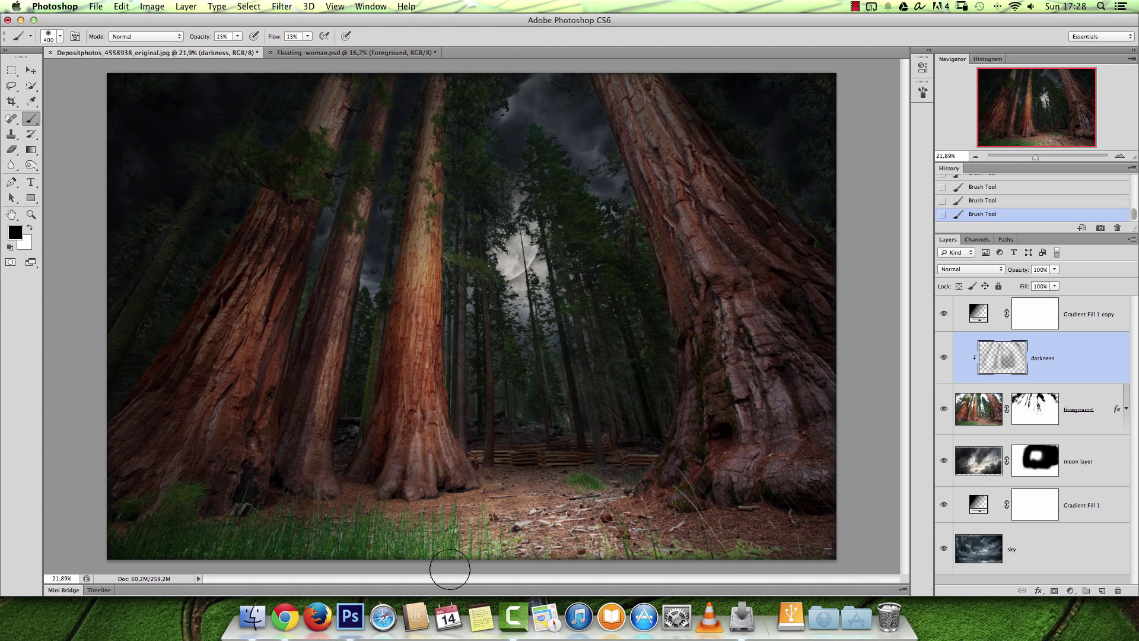
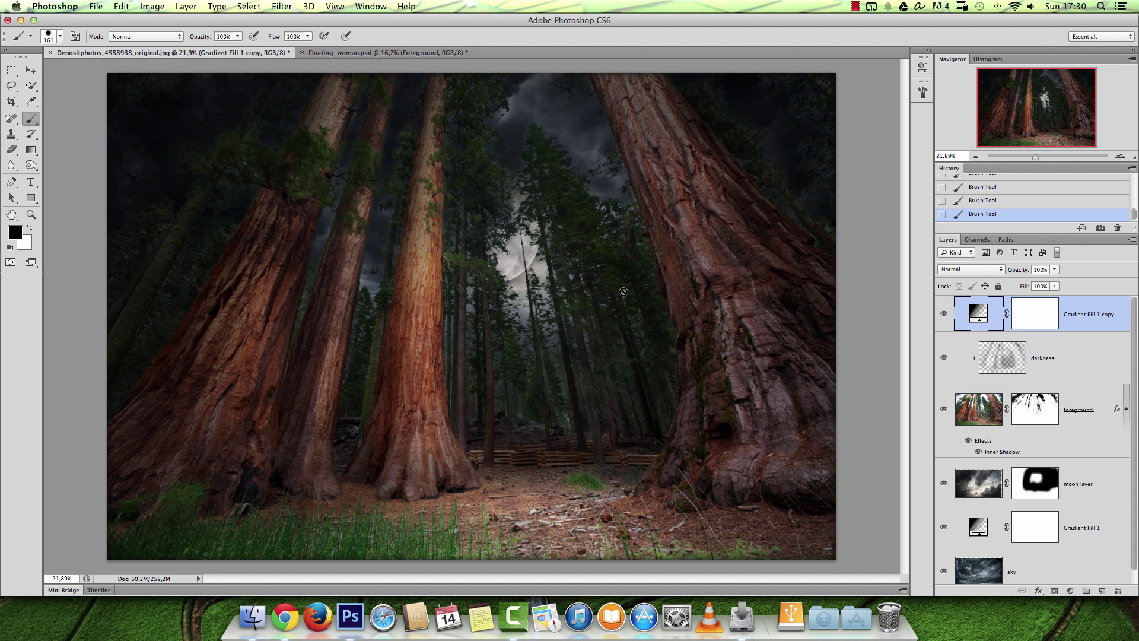
Add a Hue/Saturation adjustment layer above the upper gradient fill and set its saturation to -63.
click(1070, 591)
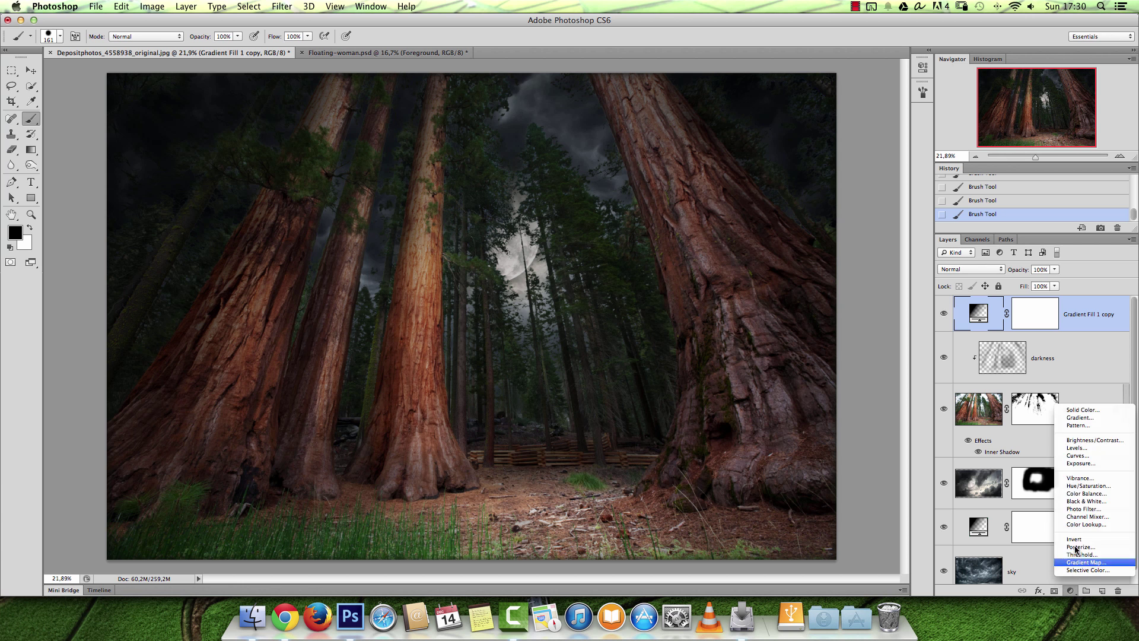
click(1091, 487)
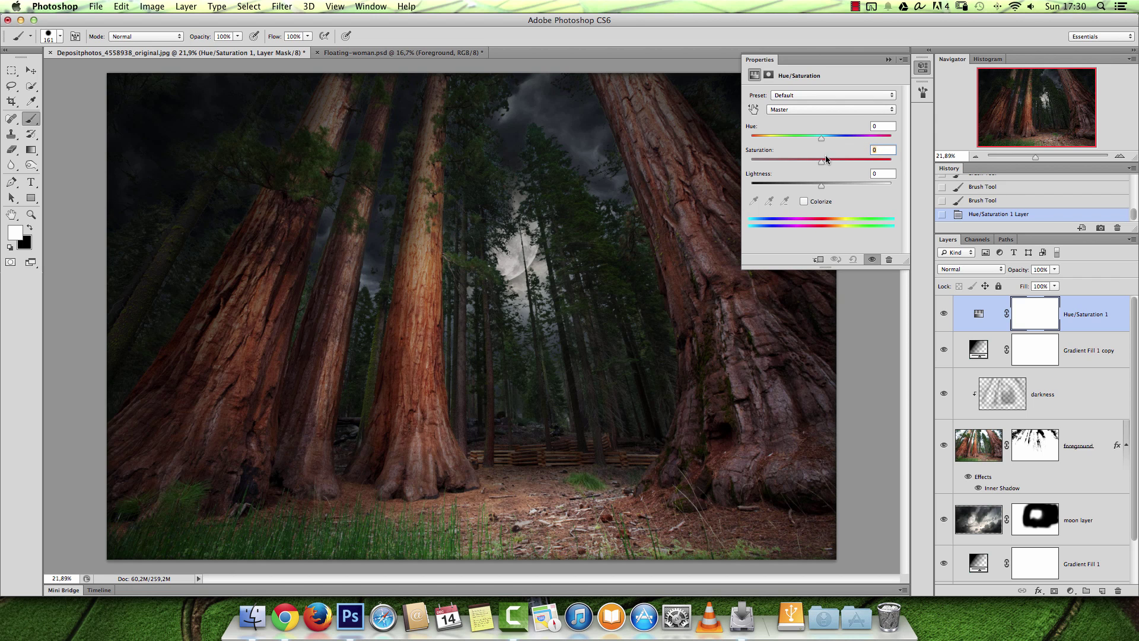
text(-63)
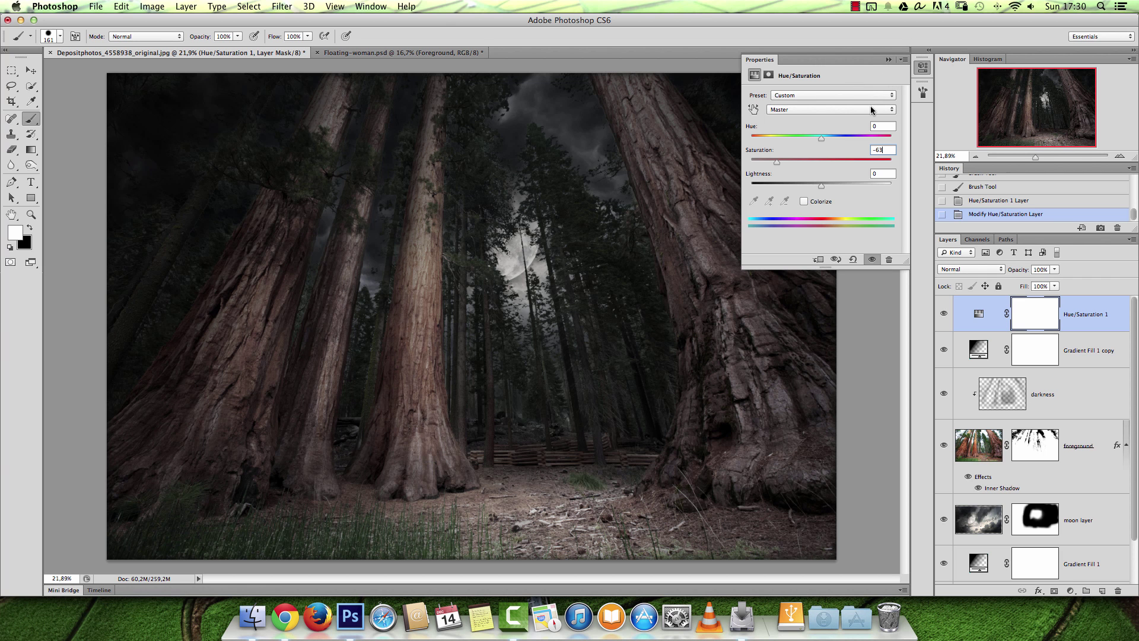
click(887, 60)
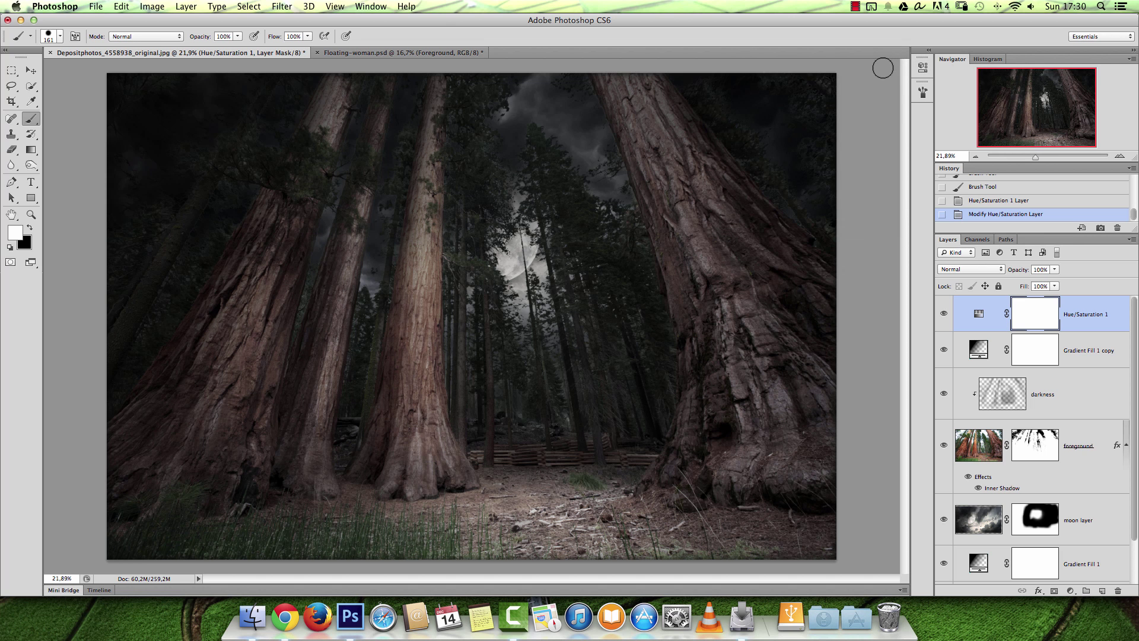
Add a Gradient Map adjustment layer above the Hue/Saturation layer and set its dark colour stop to #061d40.
click(1070, 590)
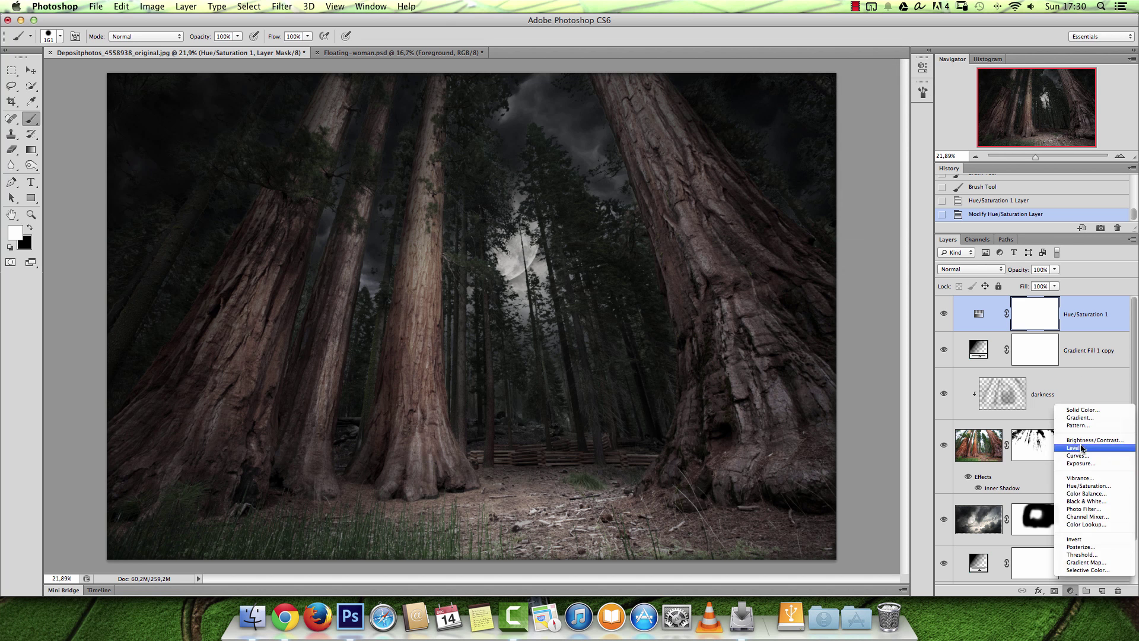
click(1080, 562)
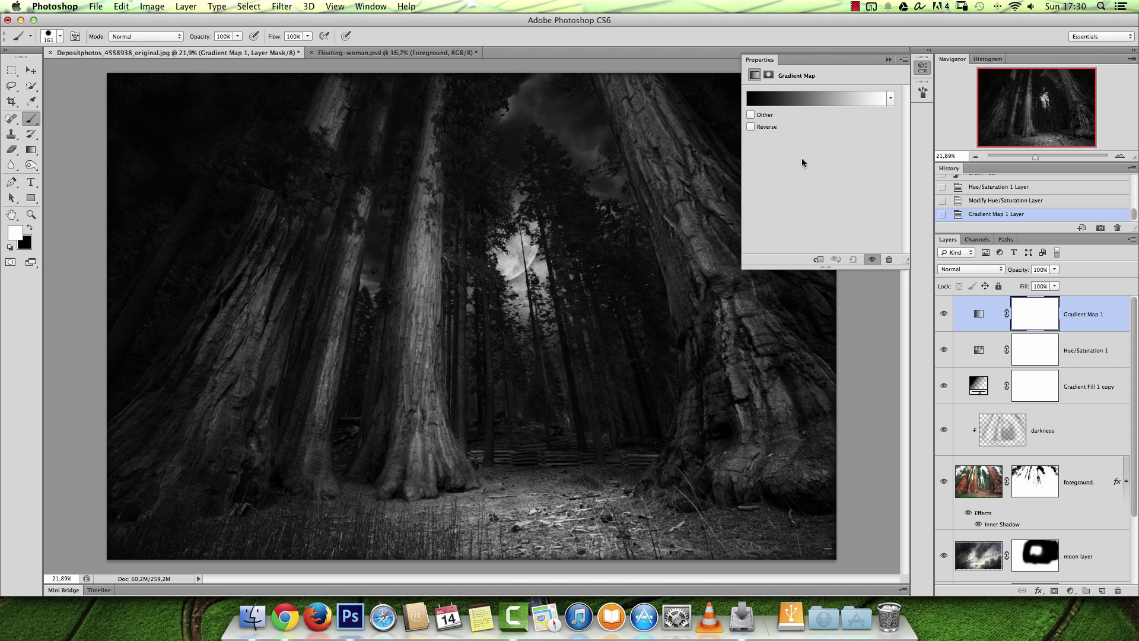
click(794, 99)
click(726, 403)
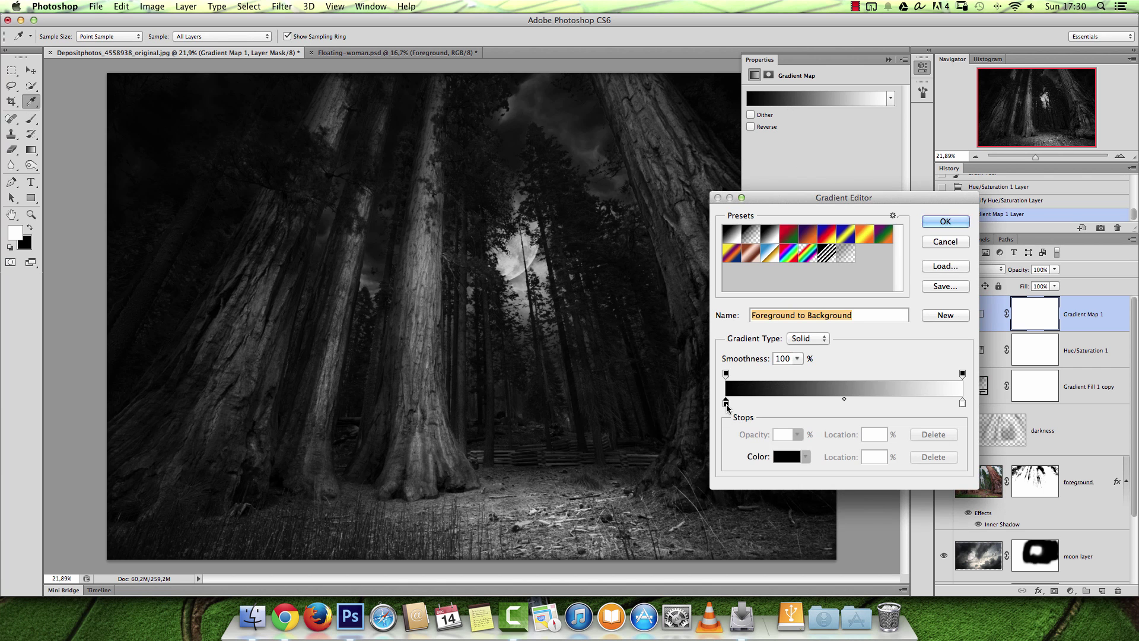
click(788, 458)
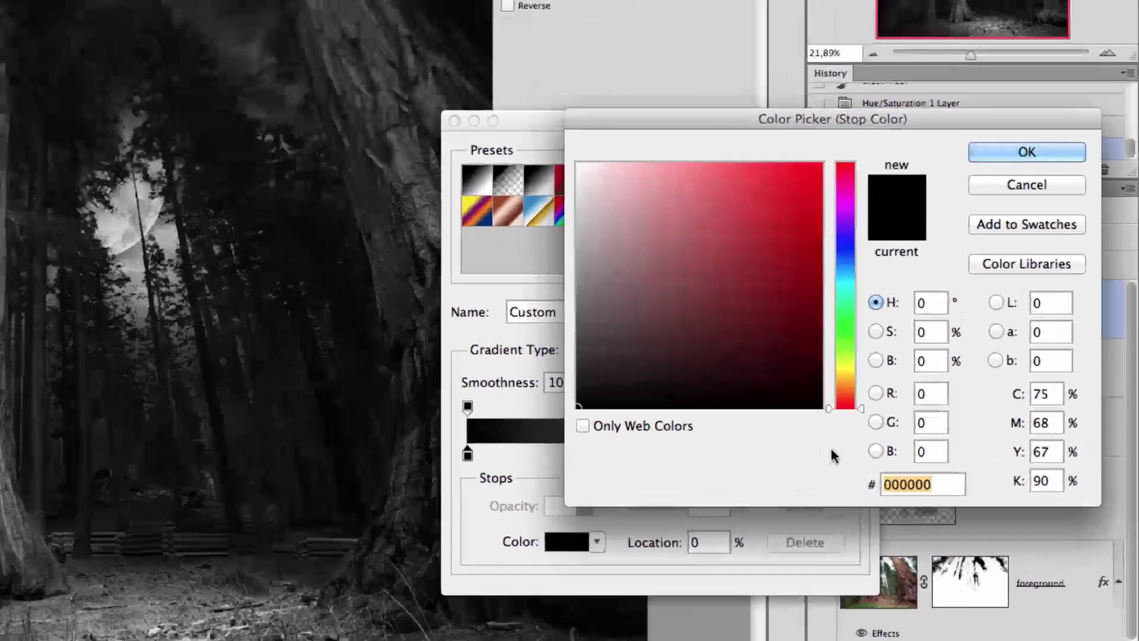
text(06)
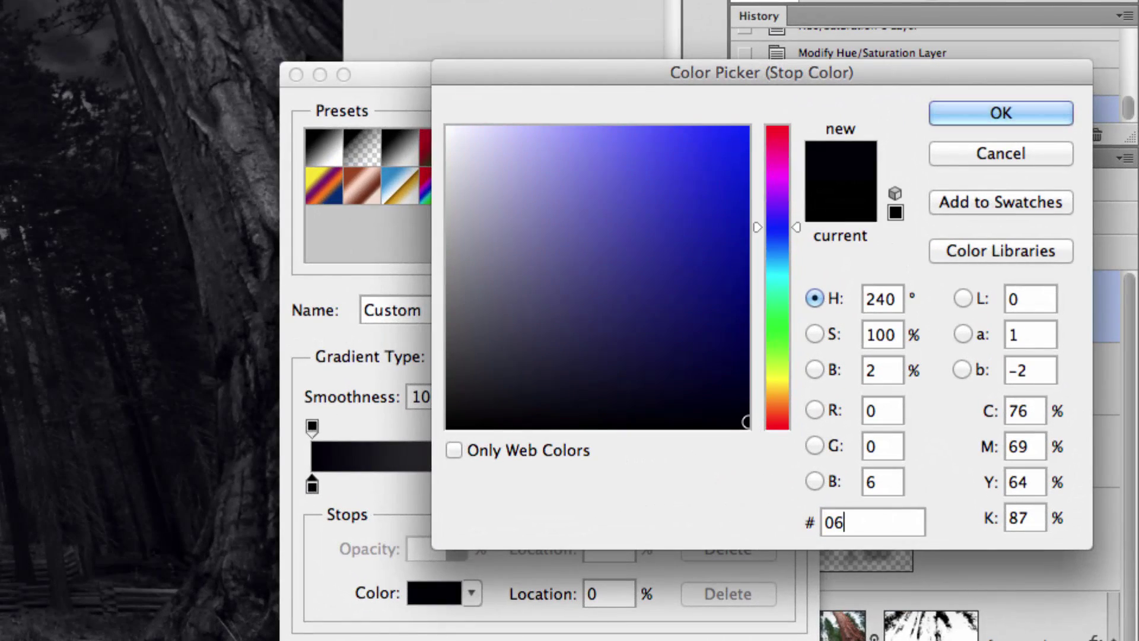
text(1d40)
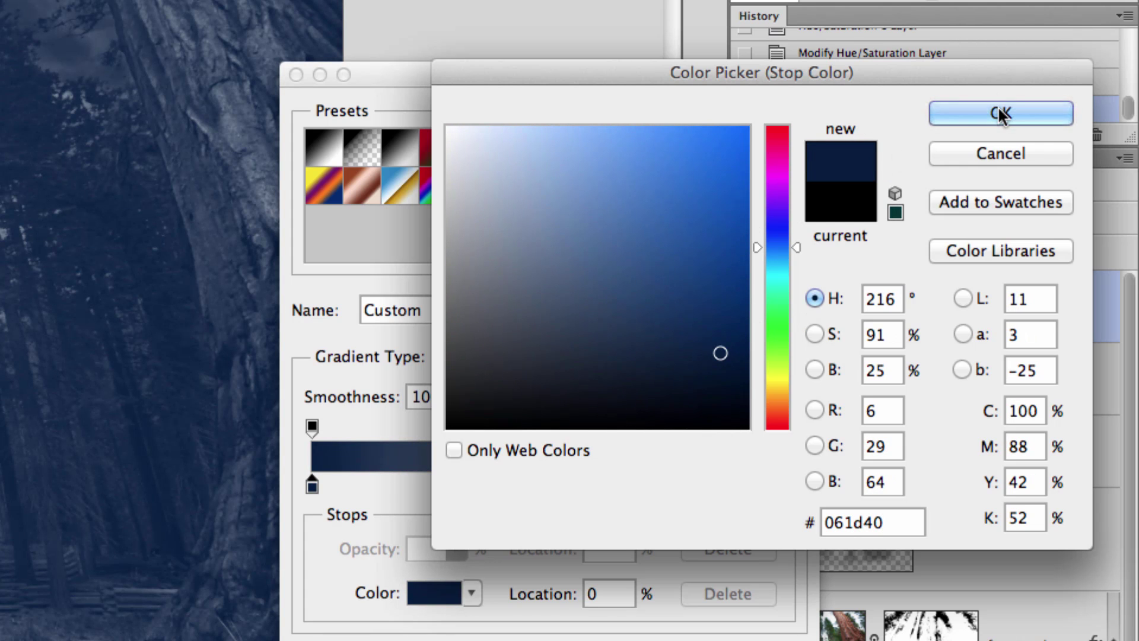
click(975, 118)
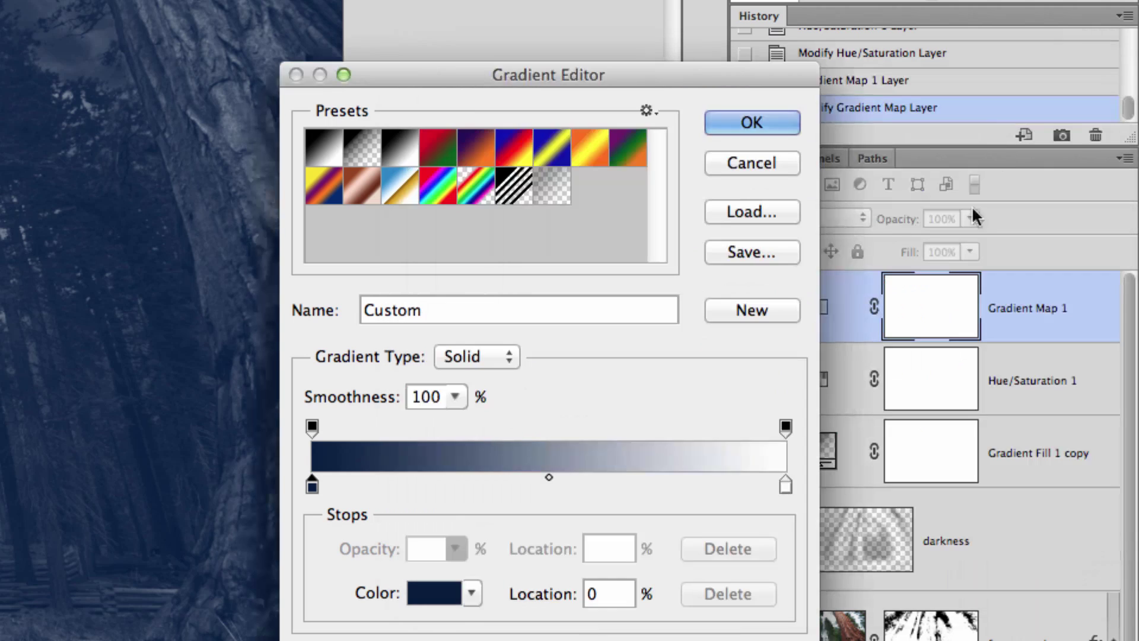
Set the gradient map's light colour stop to #d2b85e and accept the gradient.
click(786, 485)
click(462, 592)
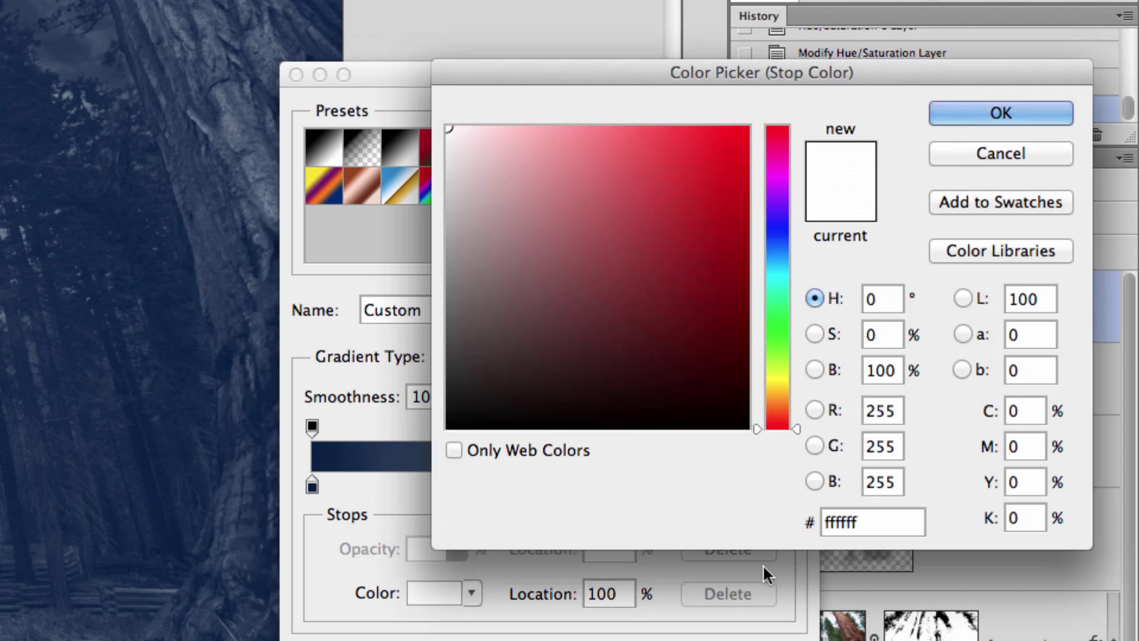
double_click(864, 521)
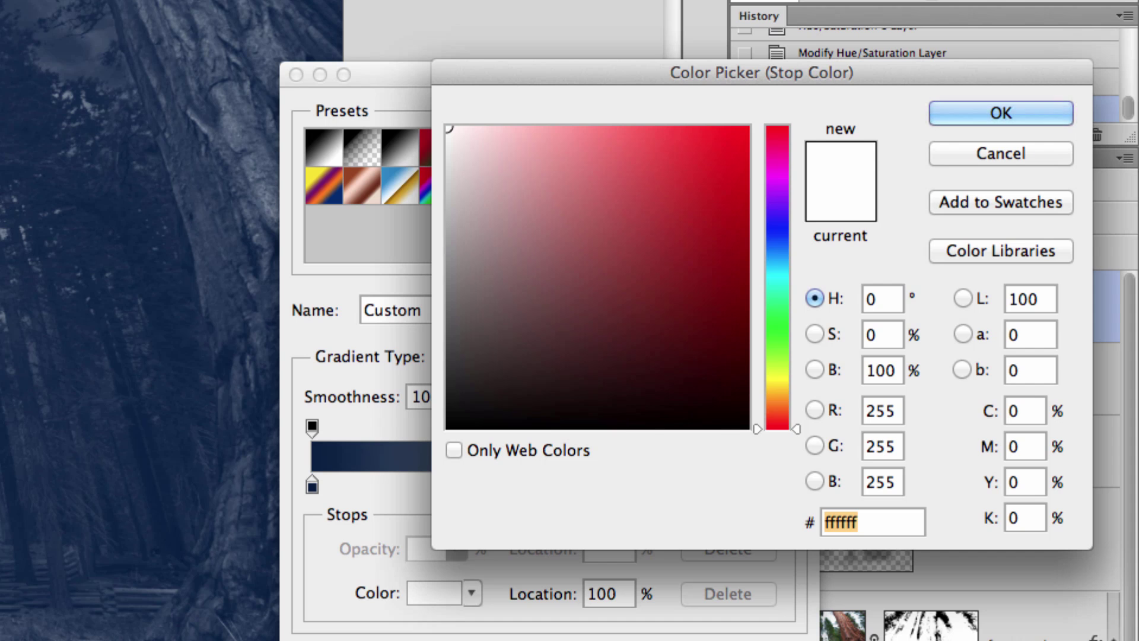
text(d)
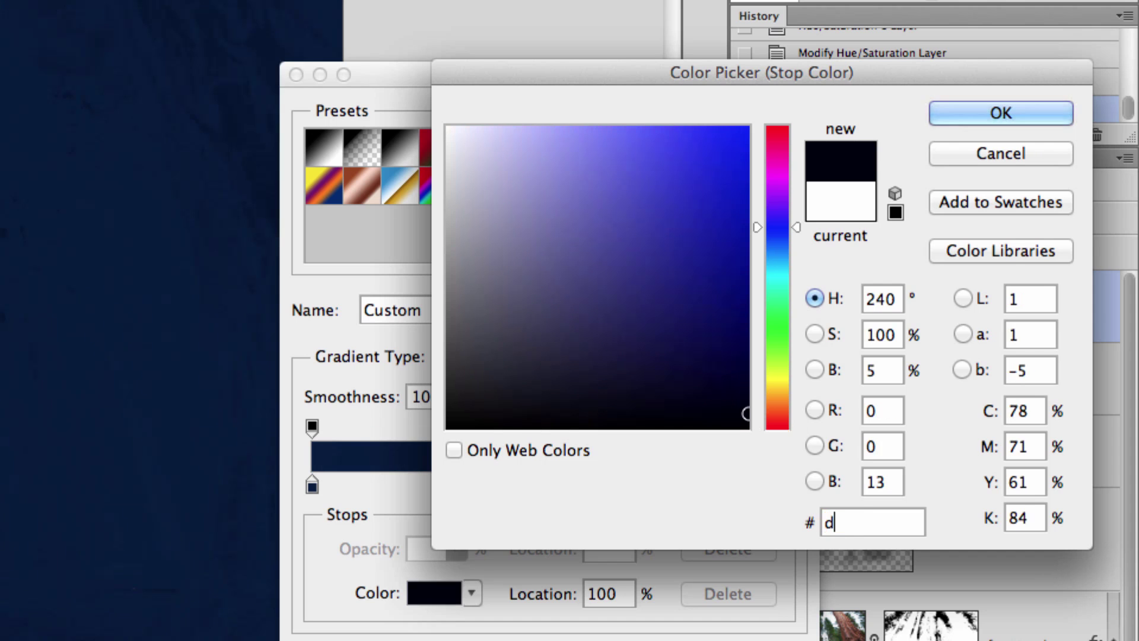
text(2b)
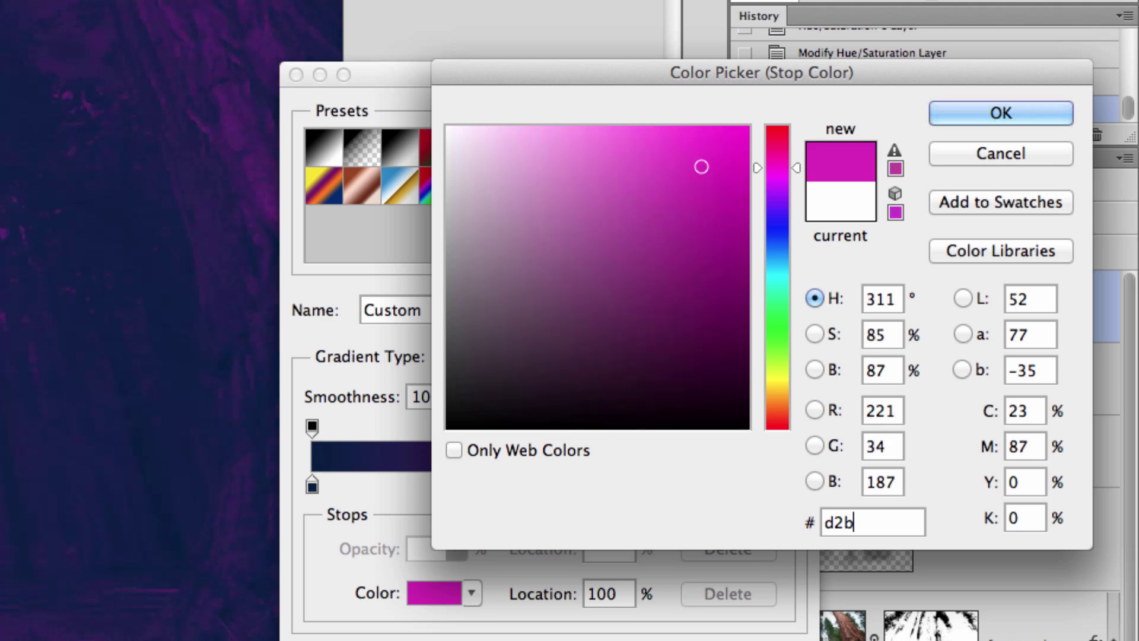
text(85e)
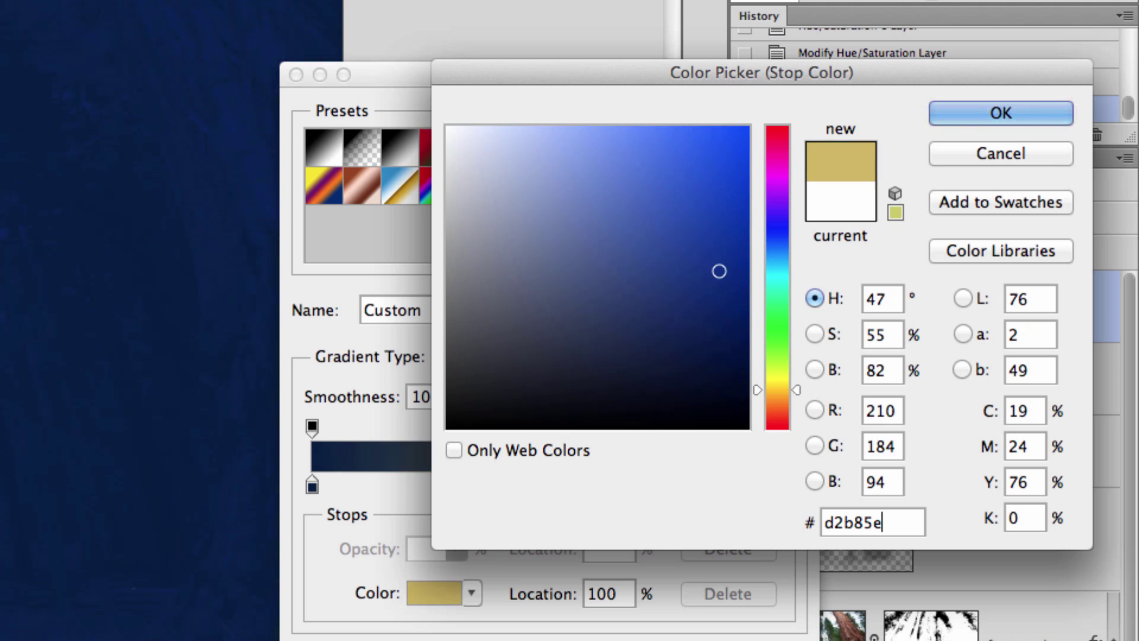
click(1012, 112)
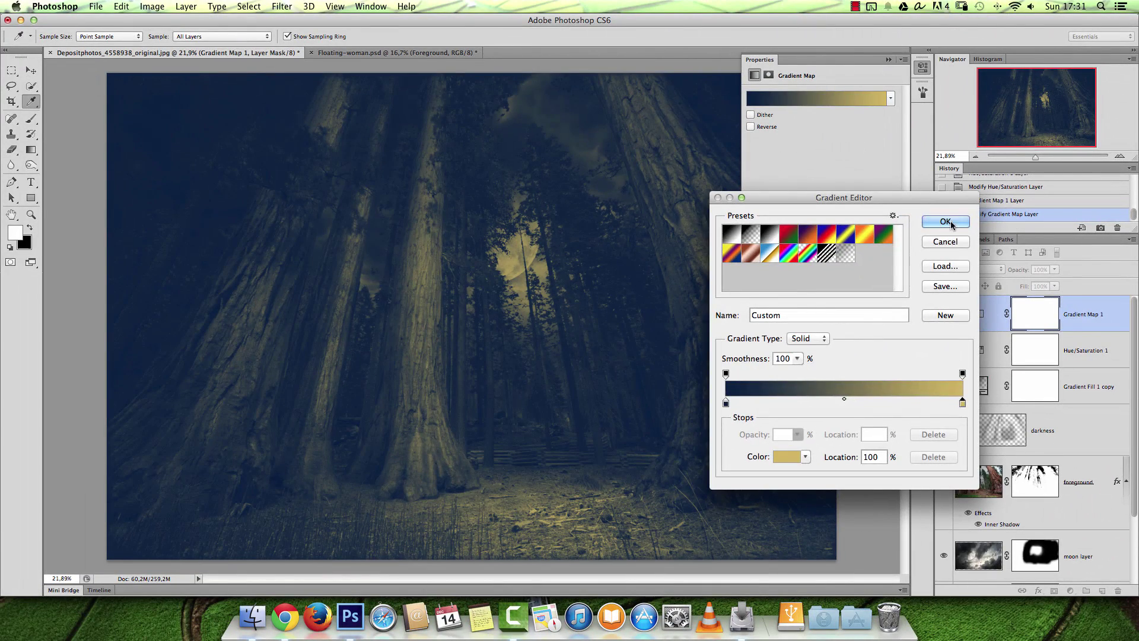
click(773, 131)
click(888, 59)
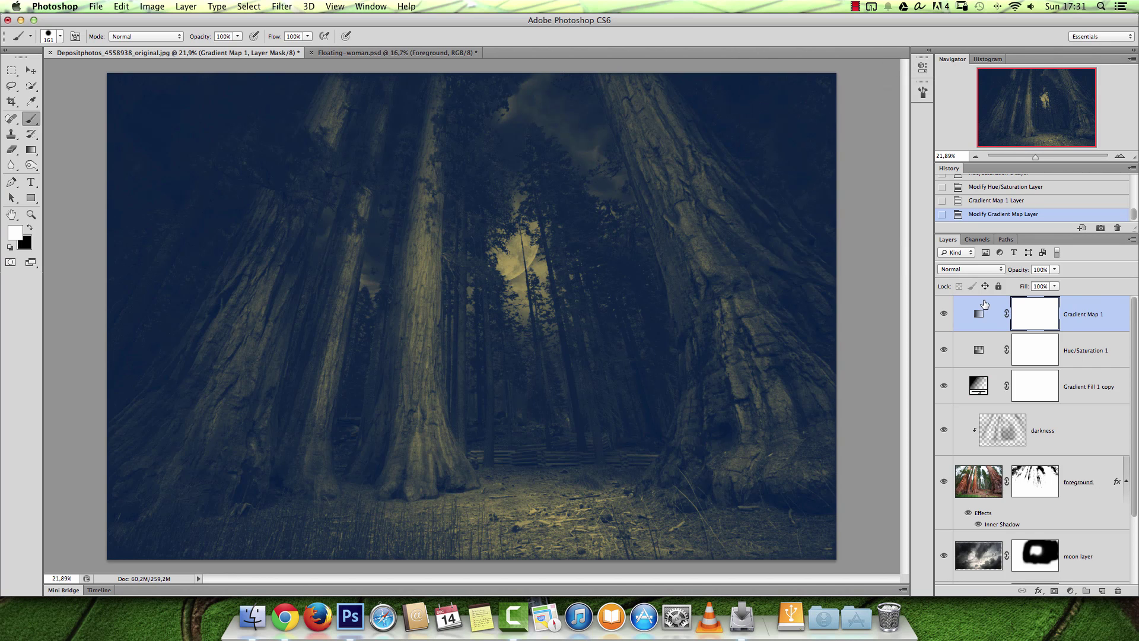
Set the gradient map layer's blend mode to Soft Light and its opacity to 40%.
click(969, 270)
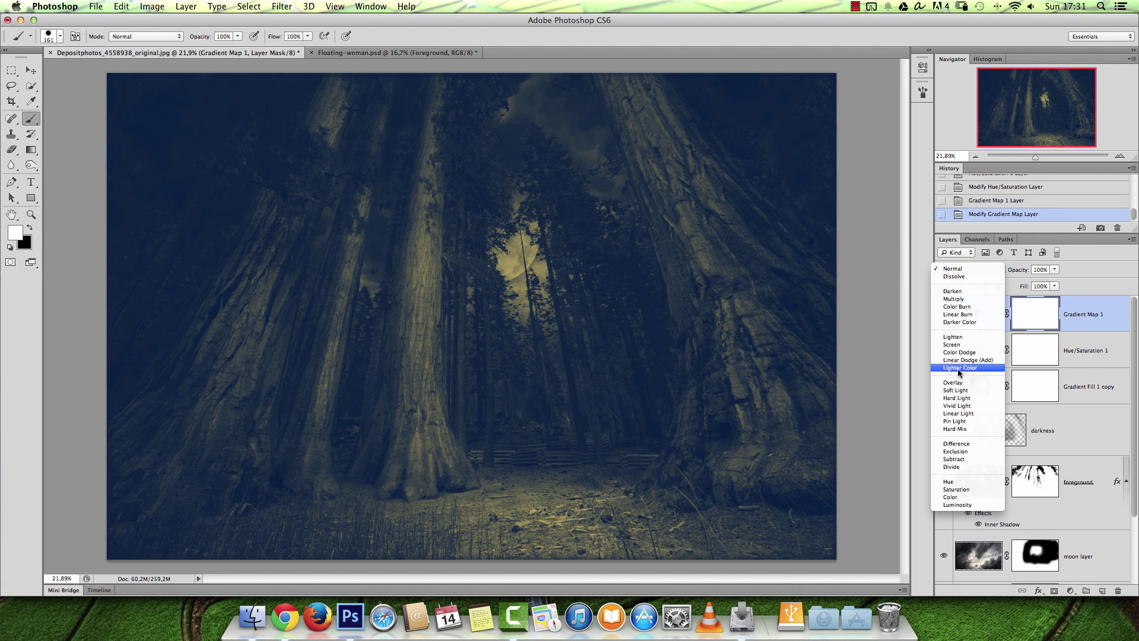
click(957, 391)
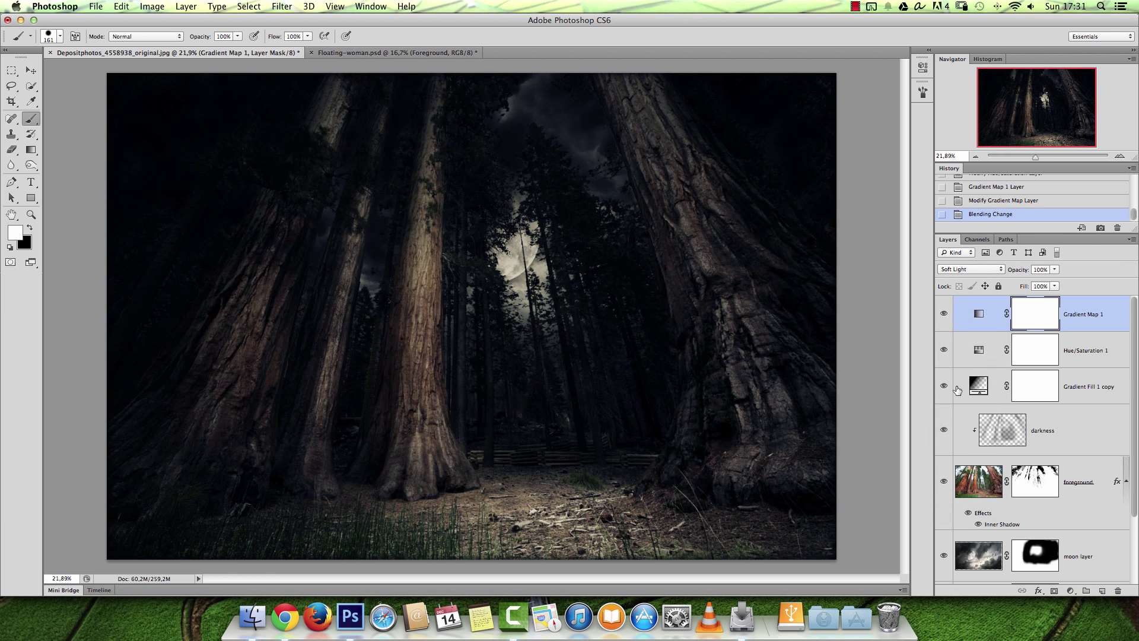
click(1054, 269)
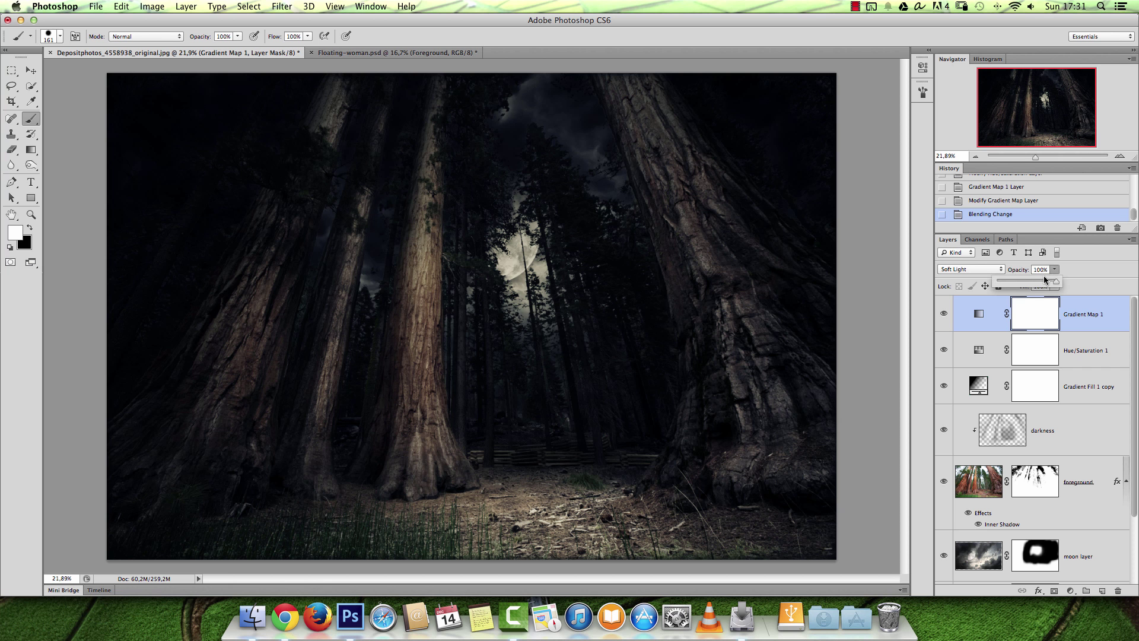
click(1041, 269)
text(40)
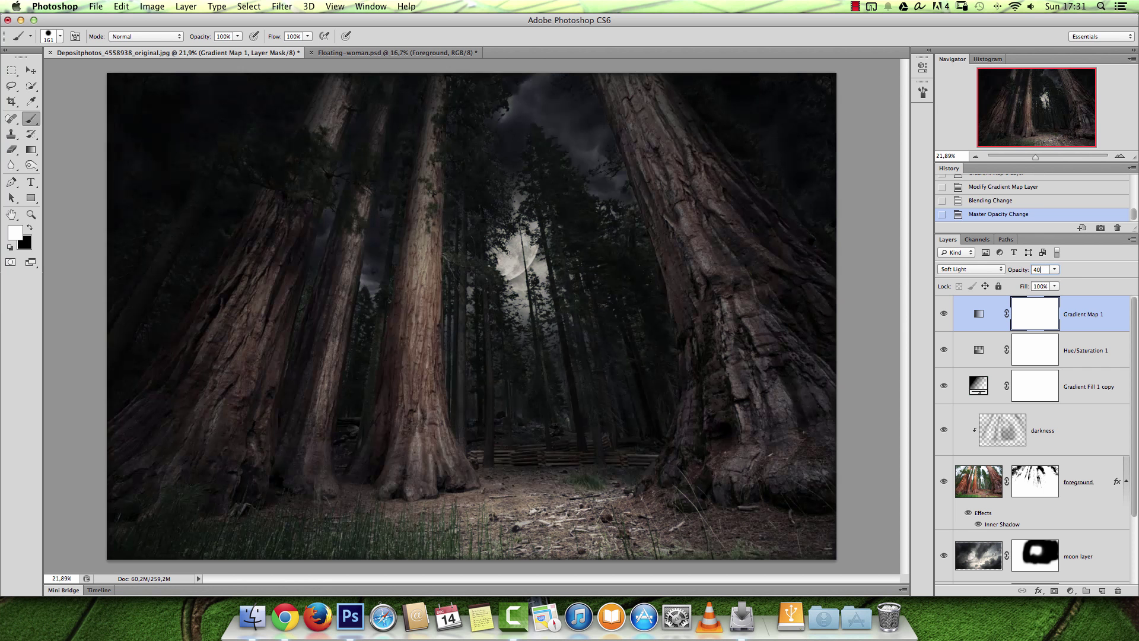
Select the Hue/Saturation 1 adjustment layer.
click(1084, 350)
click(1092, 320)
click(1088, 393)
click(1093, 347)
click(859, 308)
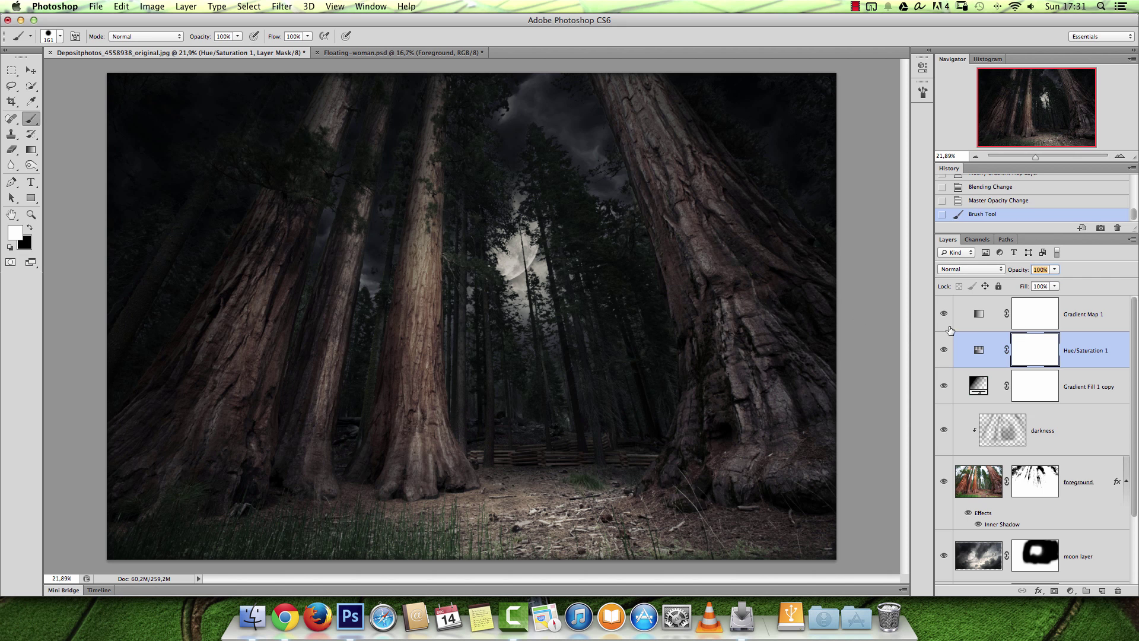
Compare the forest with and without the darkness layer by toggling that layer's visibility.
click(1078, 312)
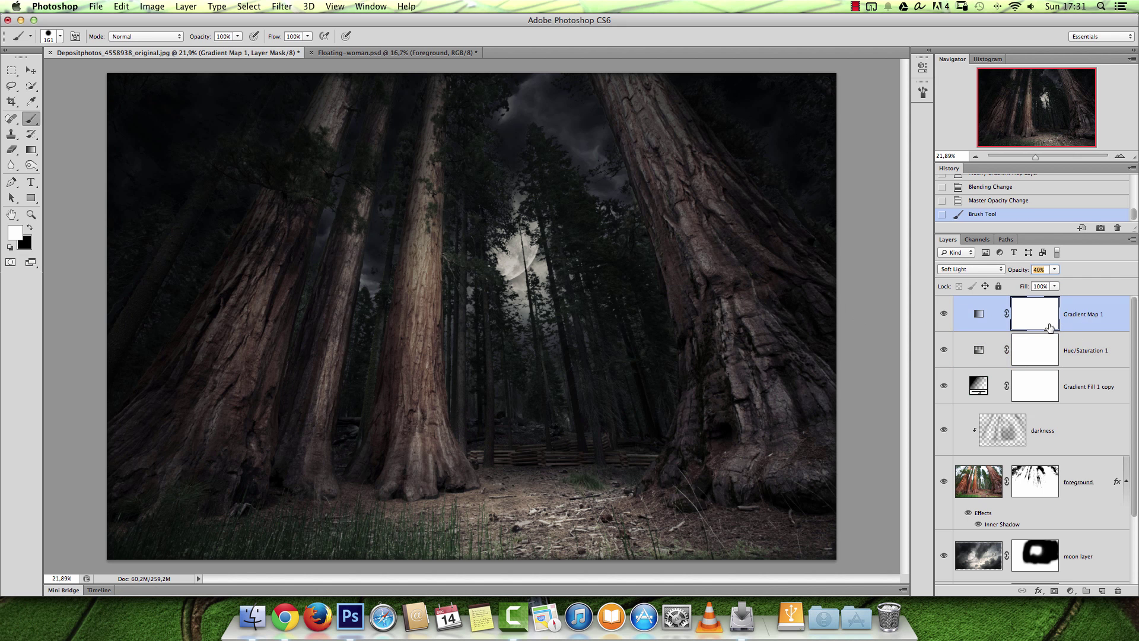
click(1078, 436)
key(x)
click(943, 431)
click(943, 432)
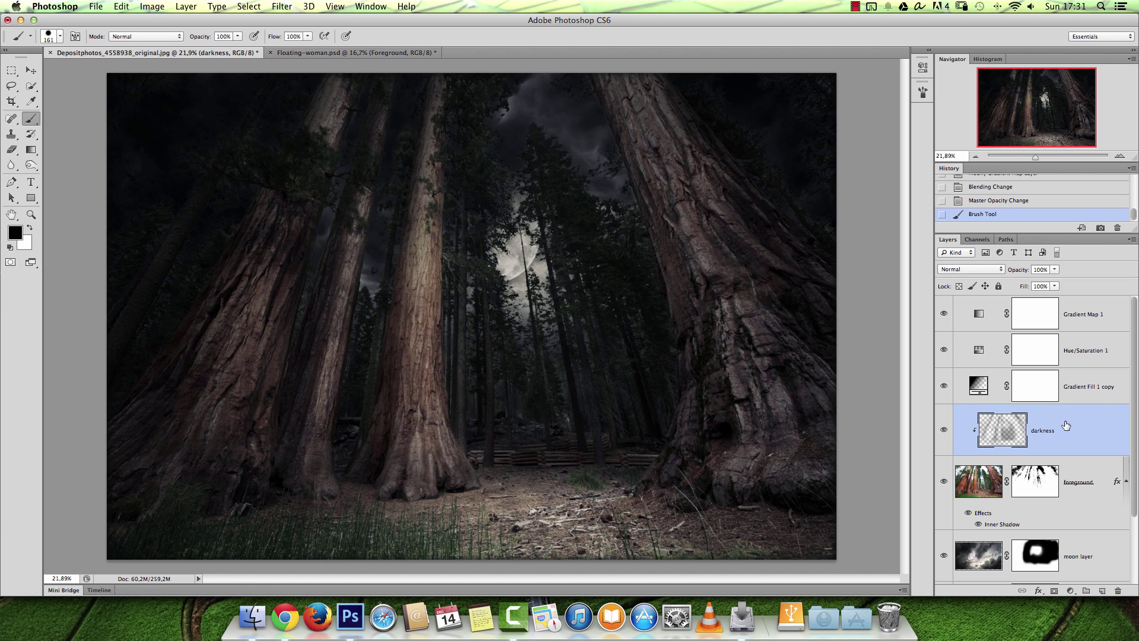
Set the Gradient Map 1 layer's opacity to 30% and try moving the Hue/Saturation 1 layer above it.
click(1087, 318)
key(x)
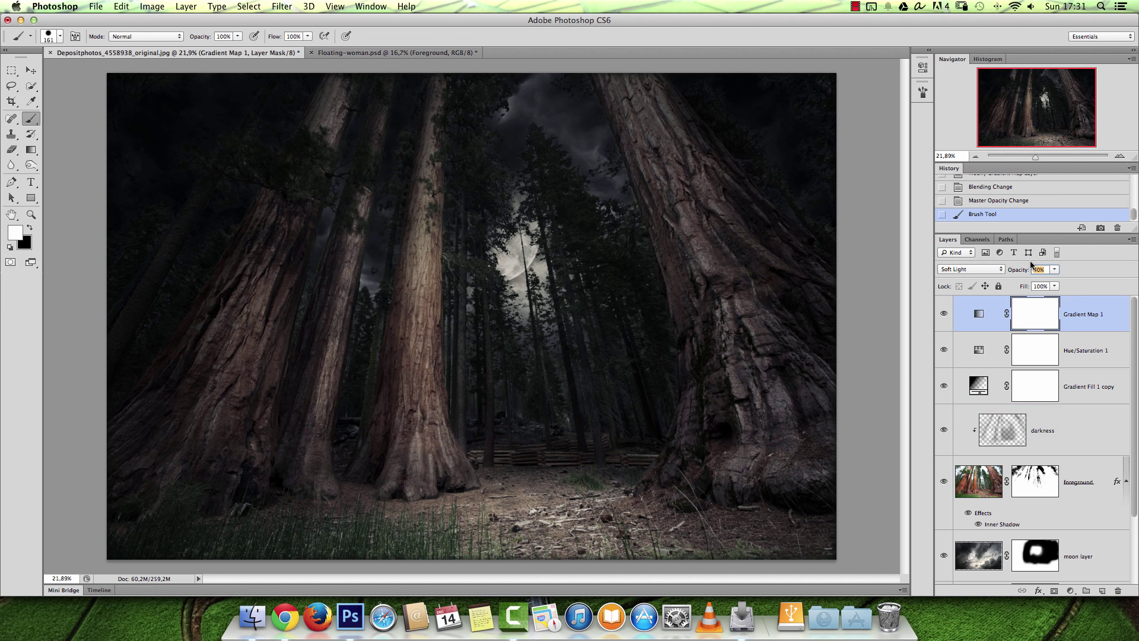
text(30)
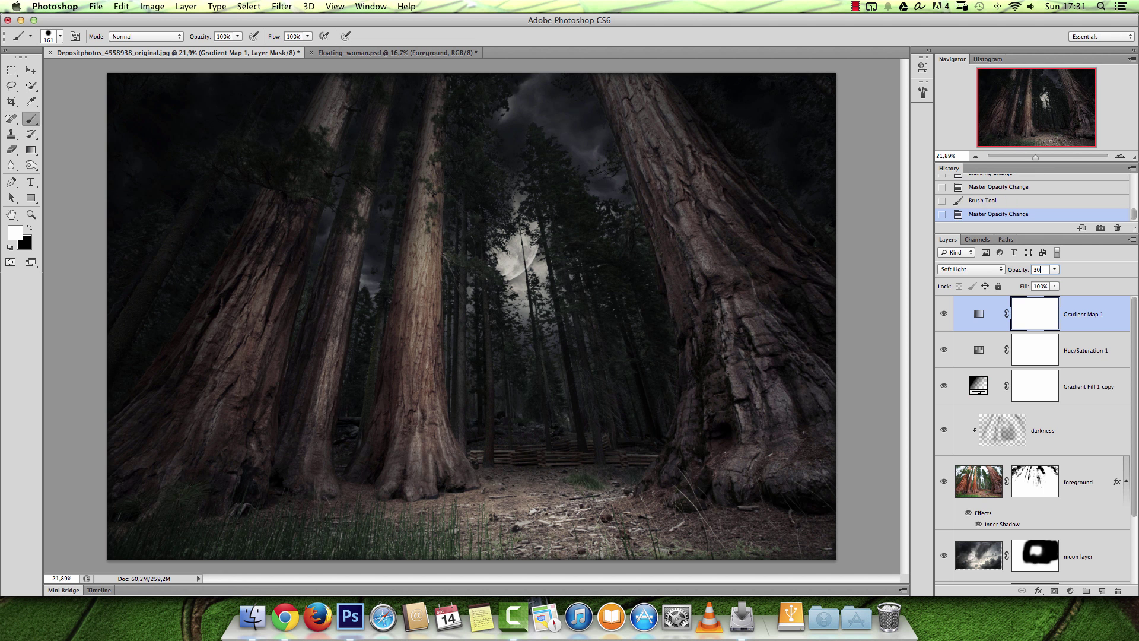
drag(1093, 349, 1082, 323)
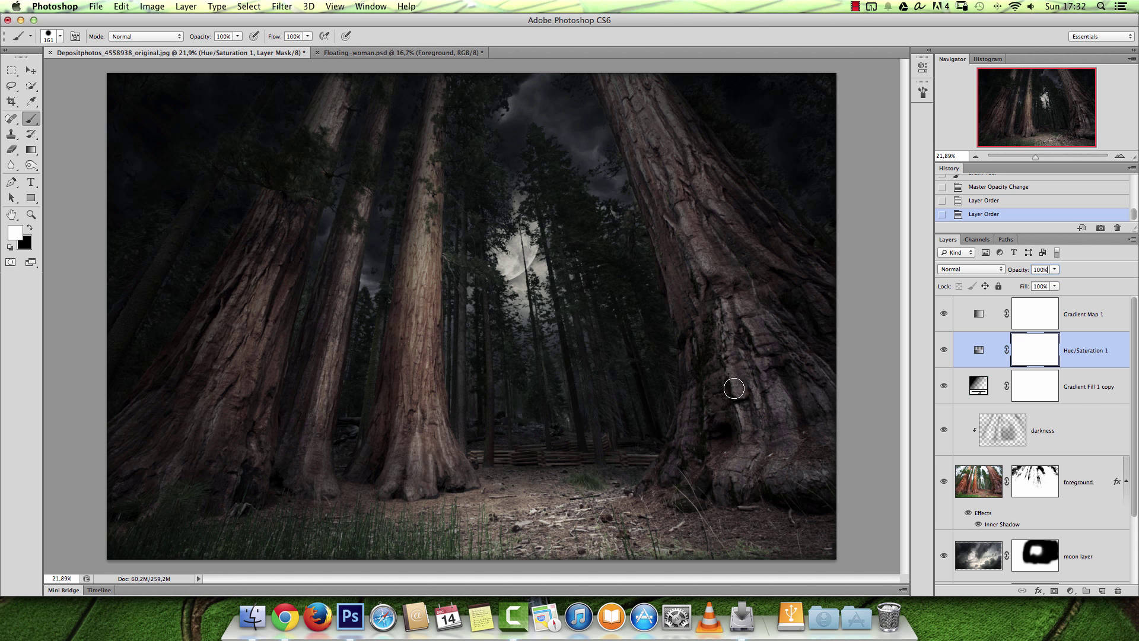
Add a Color Lookup adjustment layer above Gradient Map 1 and load the DropBlues.3DL 3DLUT file.
mouse_move(1097, 317)
mouse_down()
mouse_move(1131, 309)
mouse_move(1087, 315)
mouse_up()
click(1070, 591)
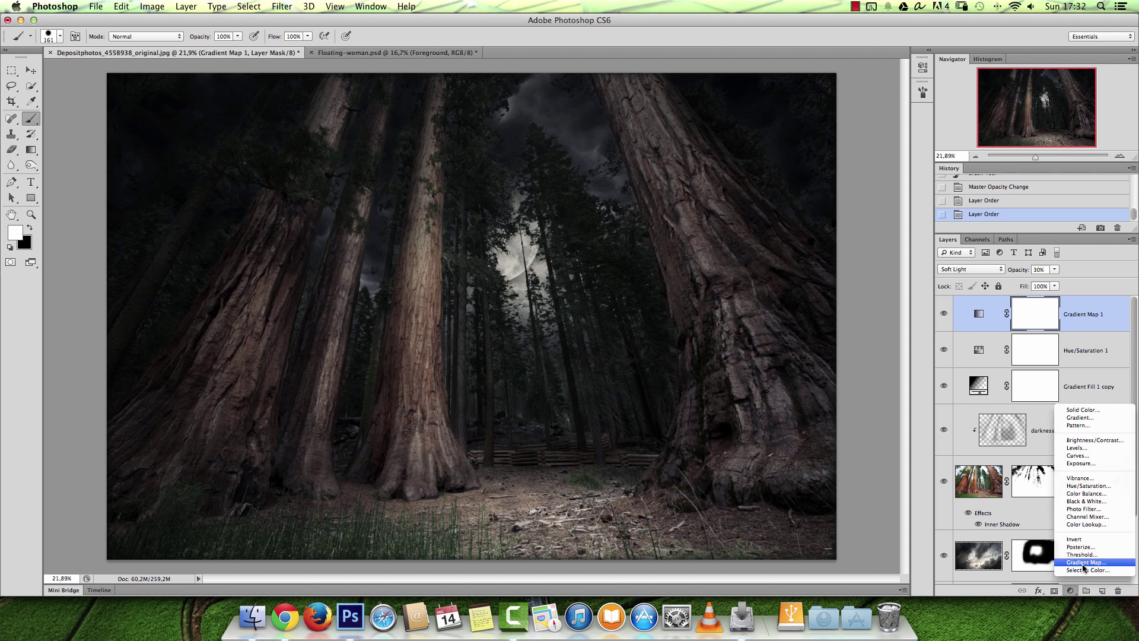
click(1087, 525)
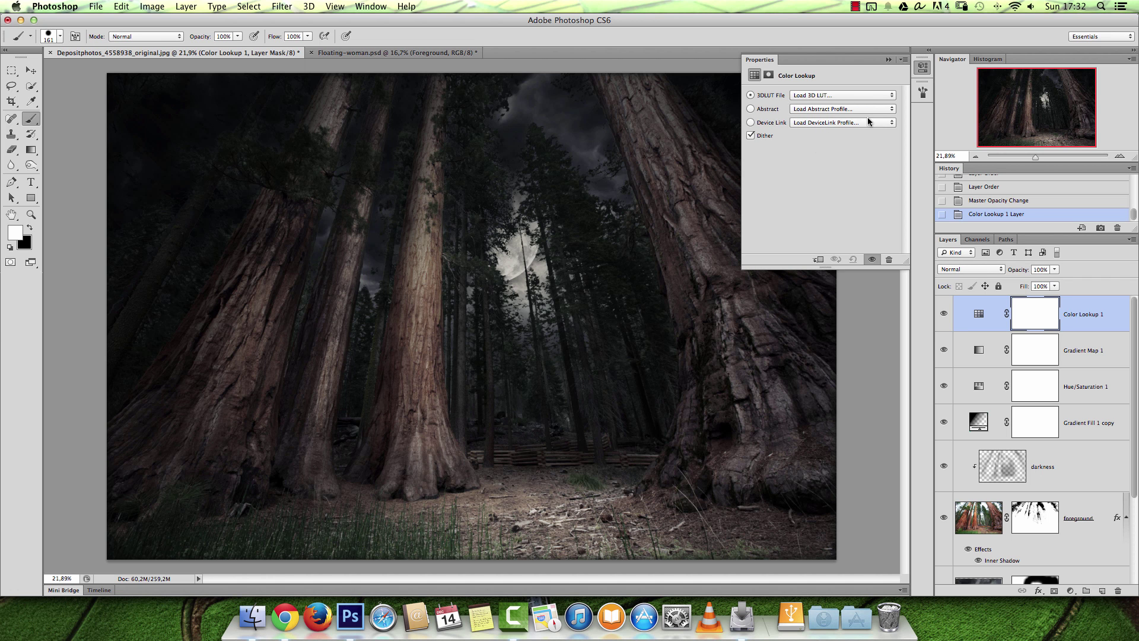
click(889, 97)
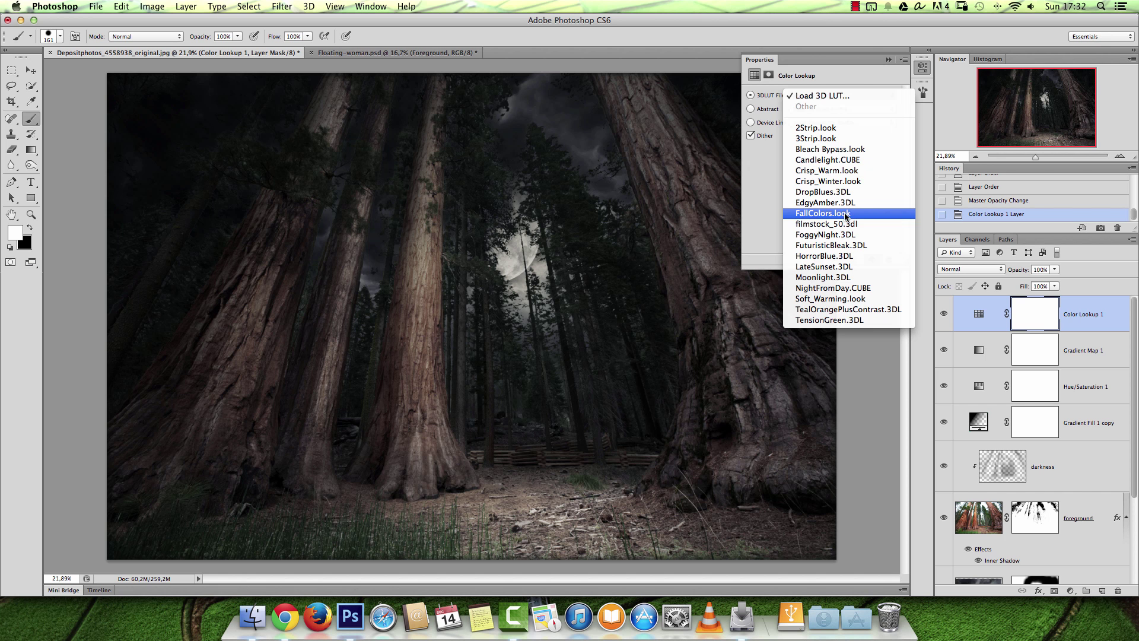
click(846, 192)
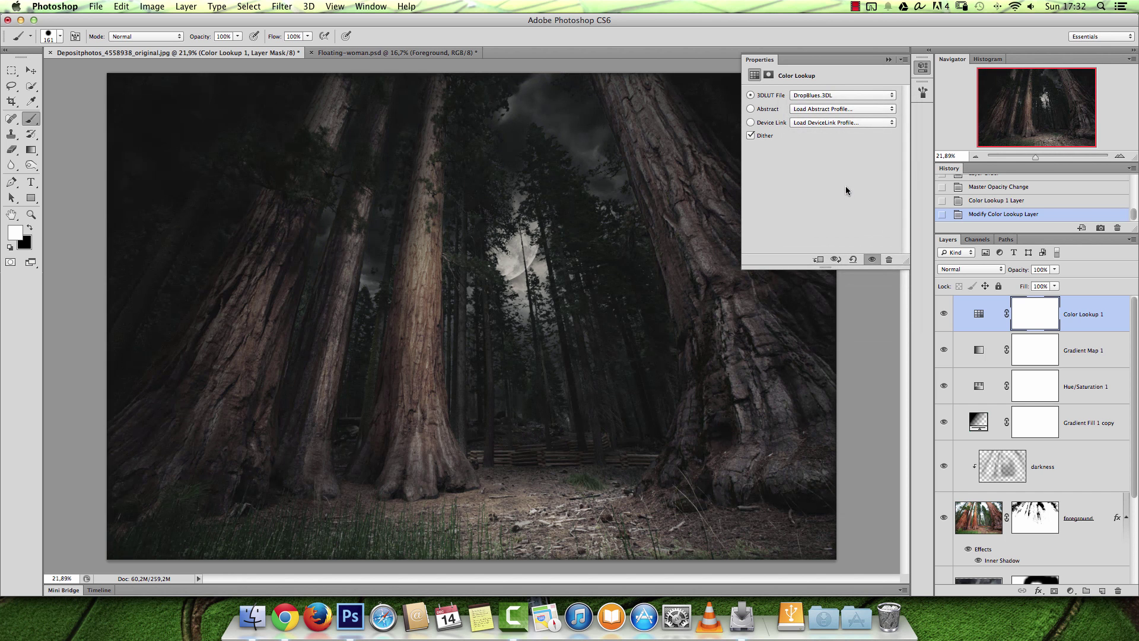
click(890, 60)
Toggle the visibility of the Color Lookup, Gradient Map and Hue/Saturation layers to compare their effect on the forest.
click(943, 311)
click(943, 311)
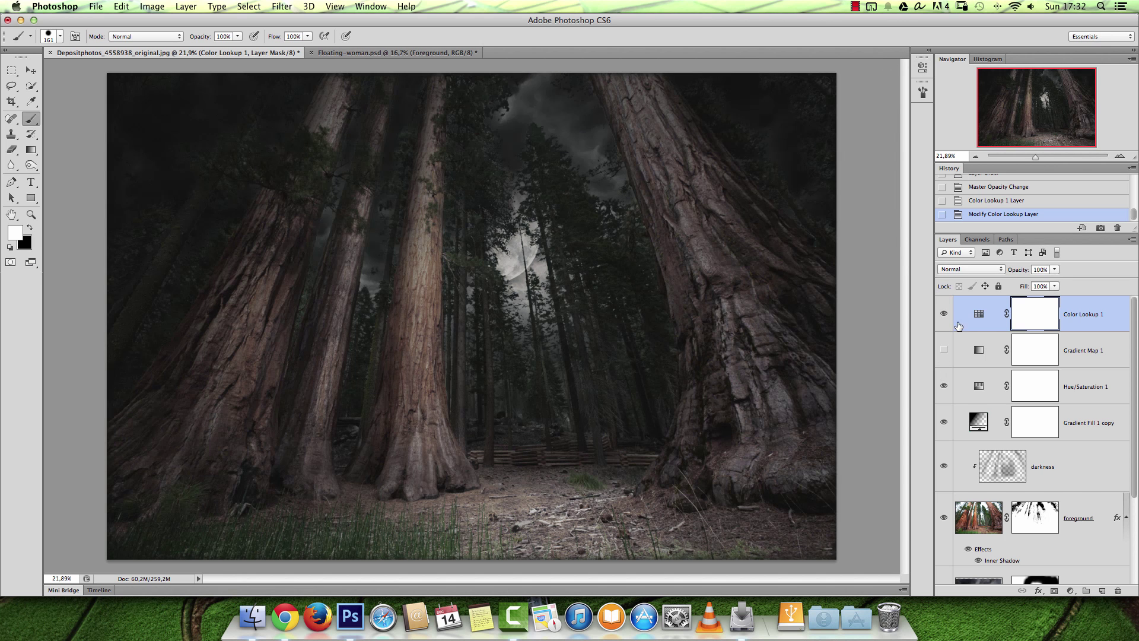
click(944, 386)
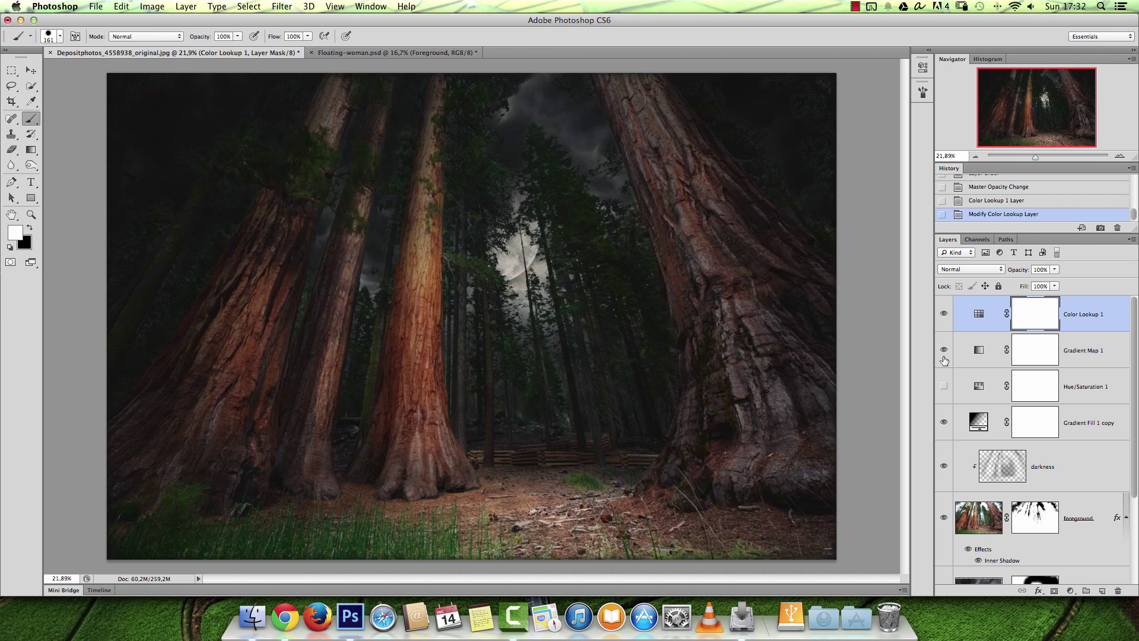
click(943, 311)
click(943, 311)
click(943, 313)
click(944, 312)
click(944, 386)
Try setting the Blues range of Hue/Saturation 1 to saturation -16 and lightness +10.
double_click(978, 351)
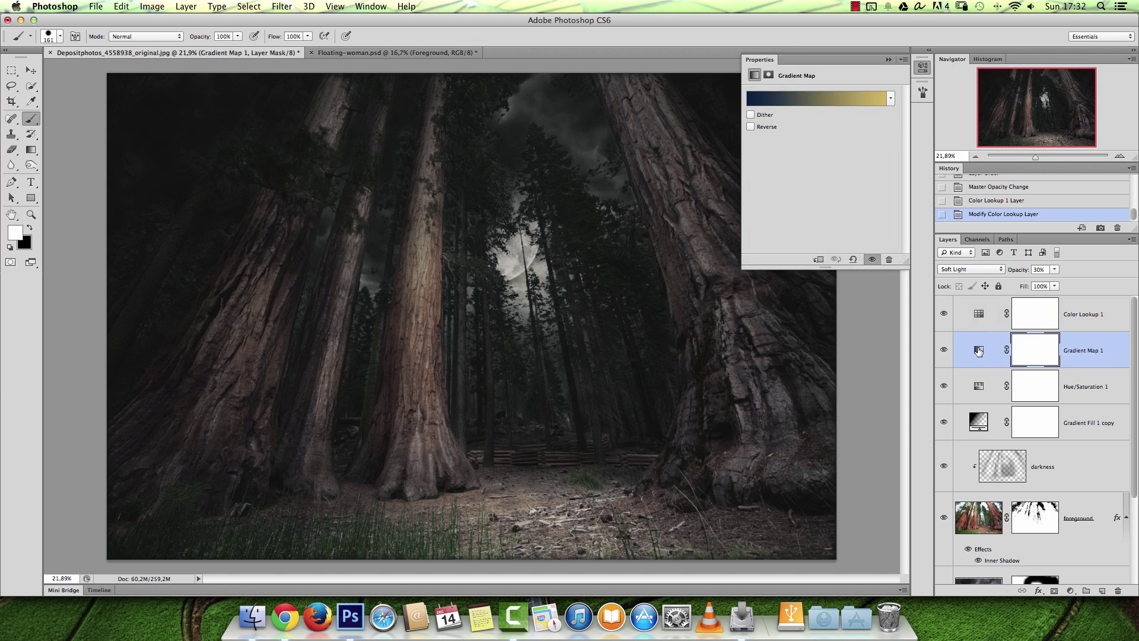
click(975, 385)
click(819, 110)
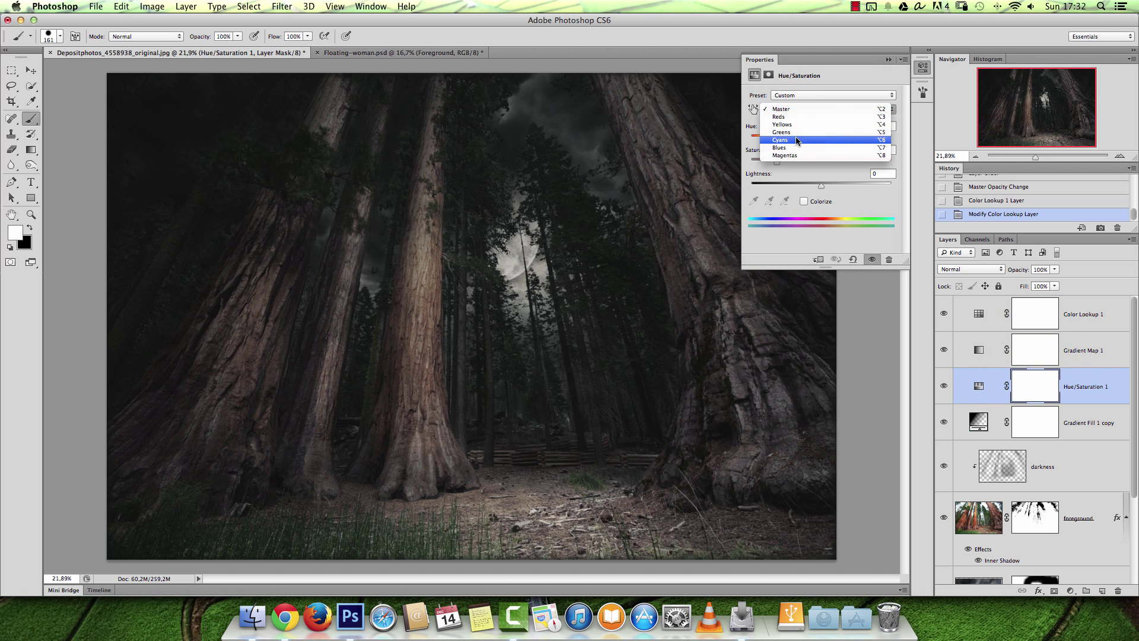
click(804, 153)
click(799, 110)
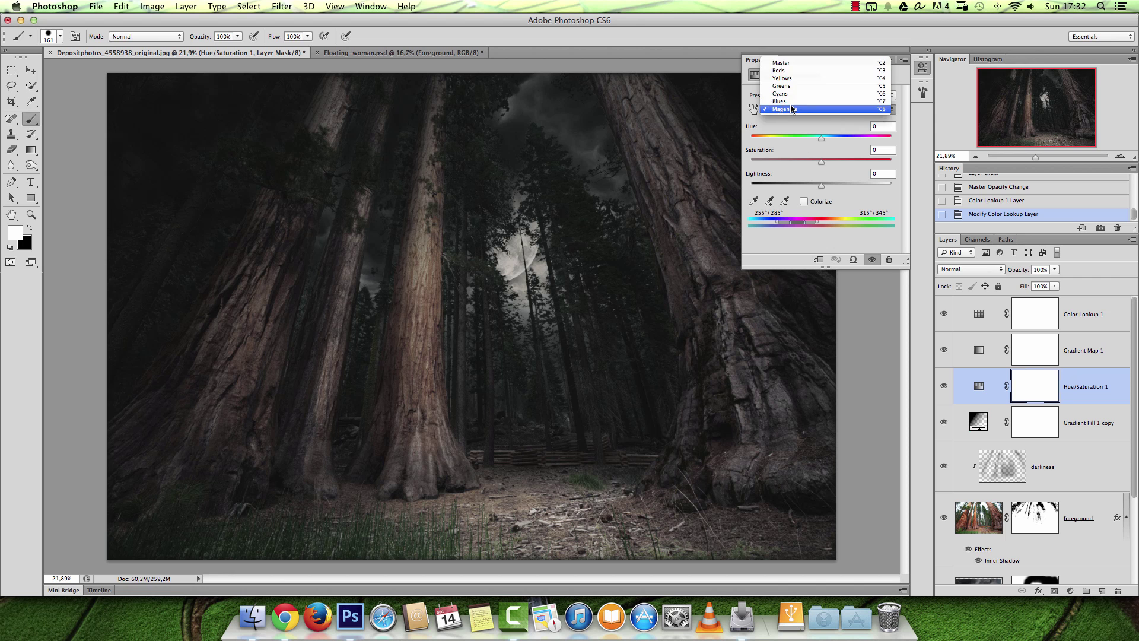
click(802, 100)
drag(821, 162, 810, 162)
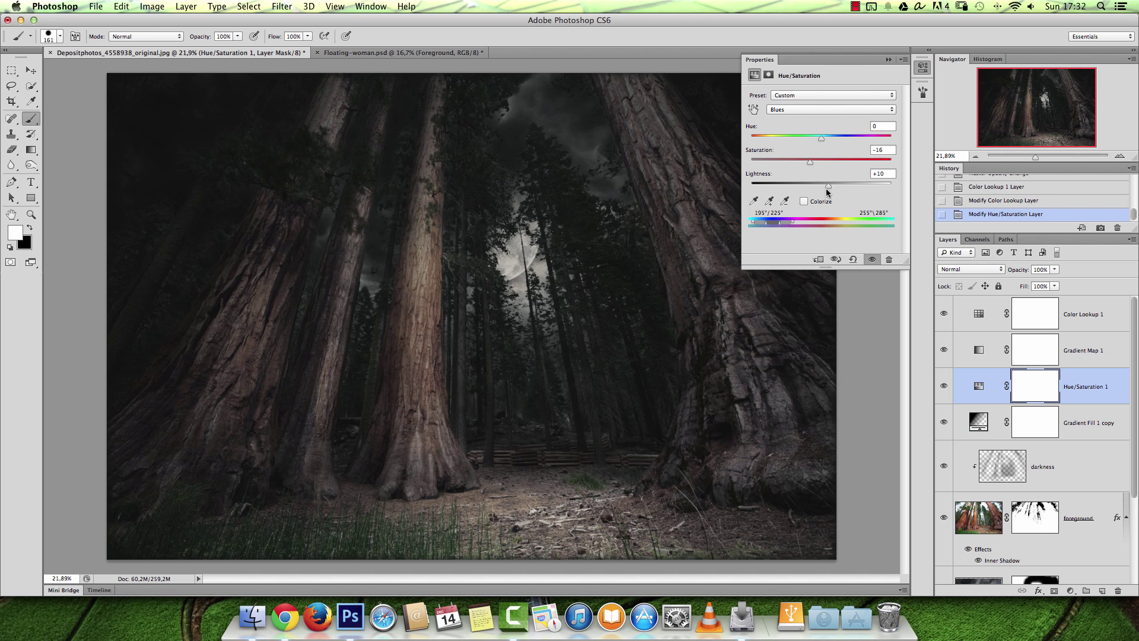
Reset the lightness and saturation of the Blues range in Hue/Saturation 1 to 0.
drag(890, 175, 851, 181)
text(0)
drag(887, 146, 864, 161)
text(0)
click(888, 60)
Set the Color Lookup 1 layer's opacity to 51%.
click(985, 314)
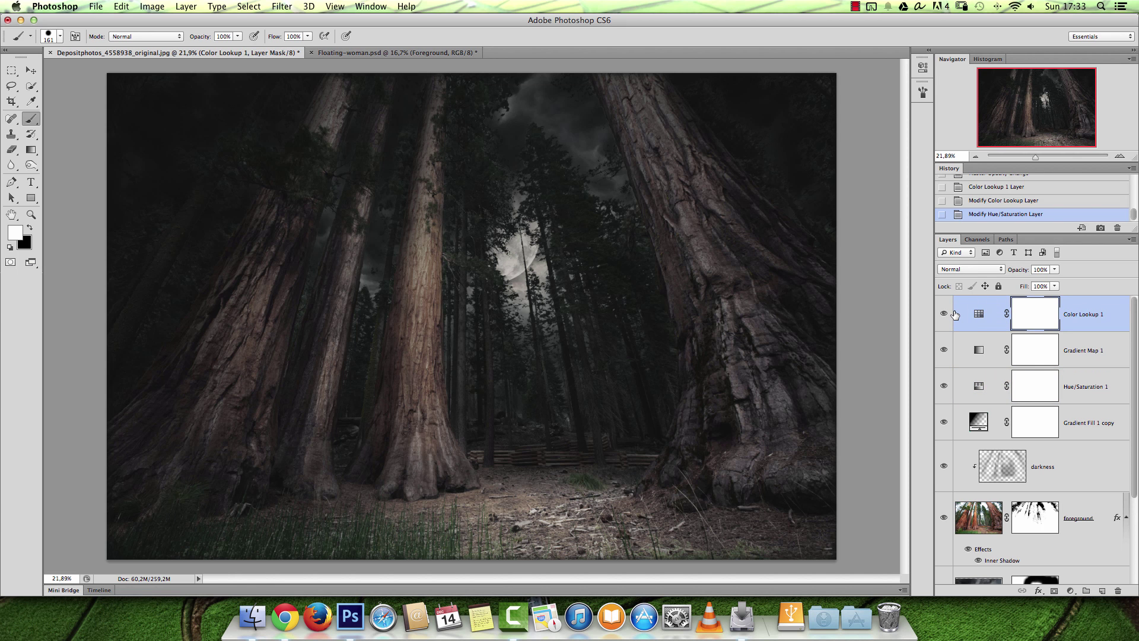
click(1048, 269)
text(51)
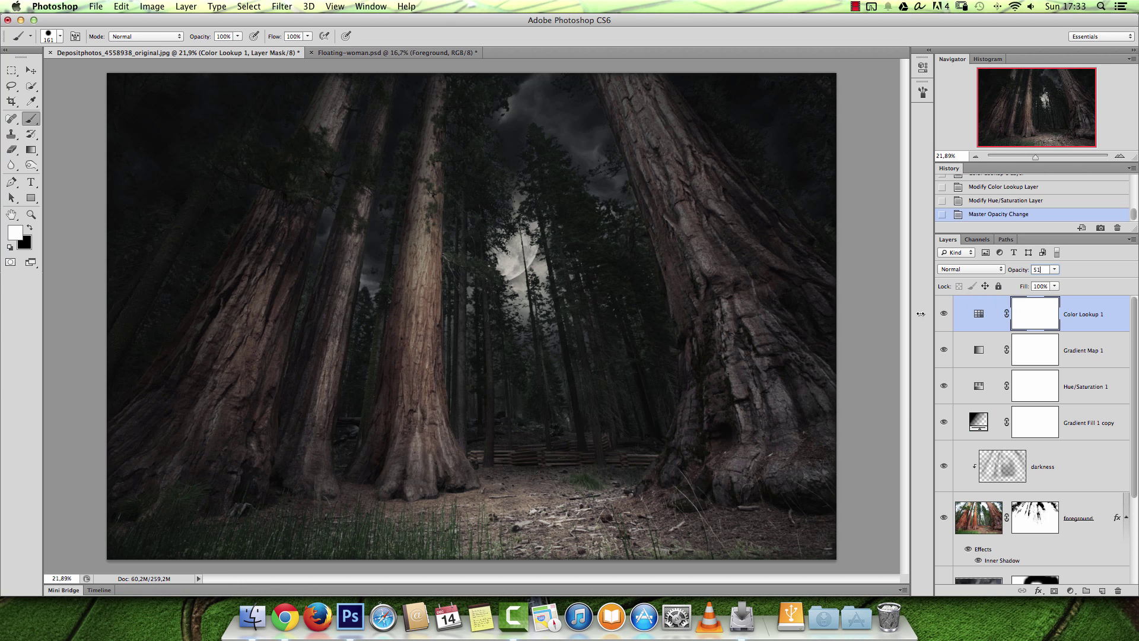
Add a second Color Lookup adjustment layer above Color Lookup 1 and load the EdgyAmber.3DL 3DLUT file.
click(979, 313)
click(1070, 590)
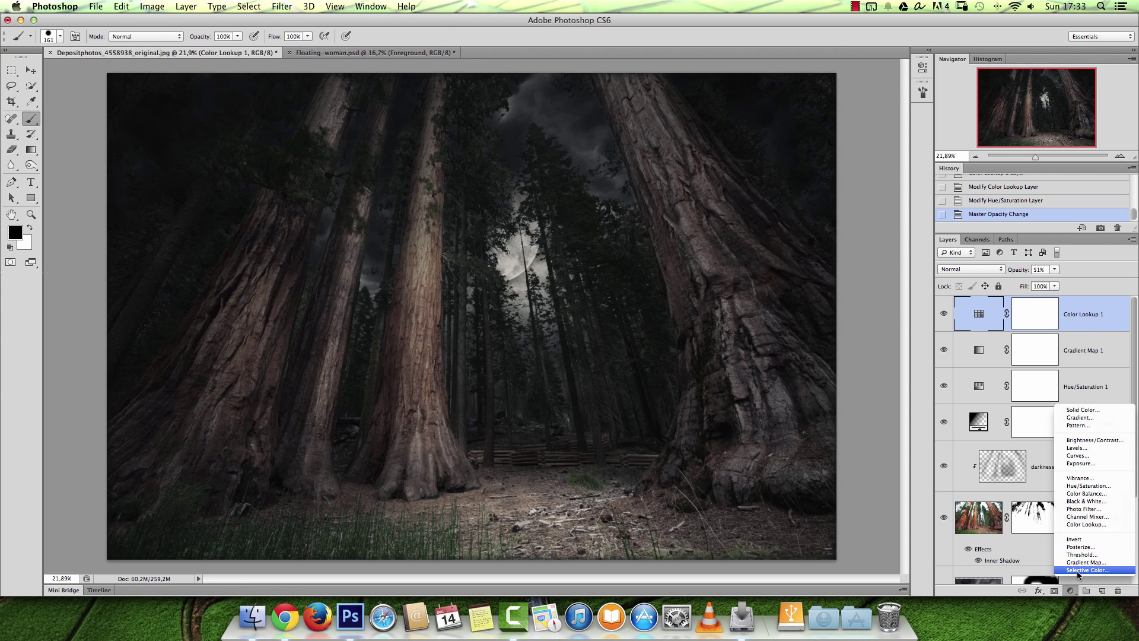
click(1086, 524)
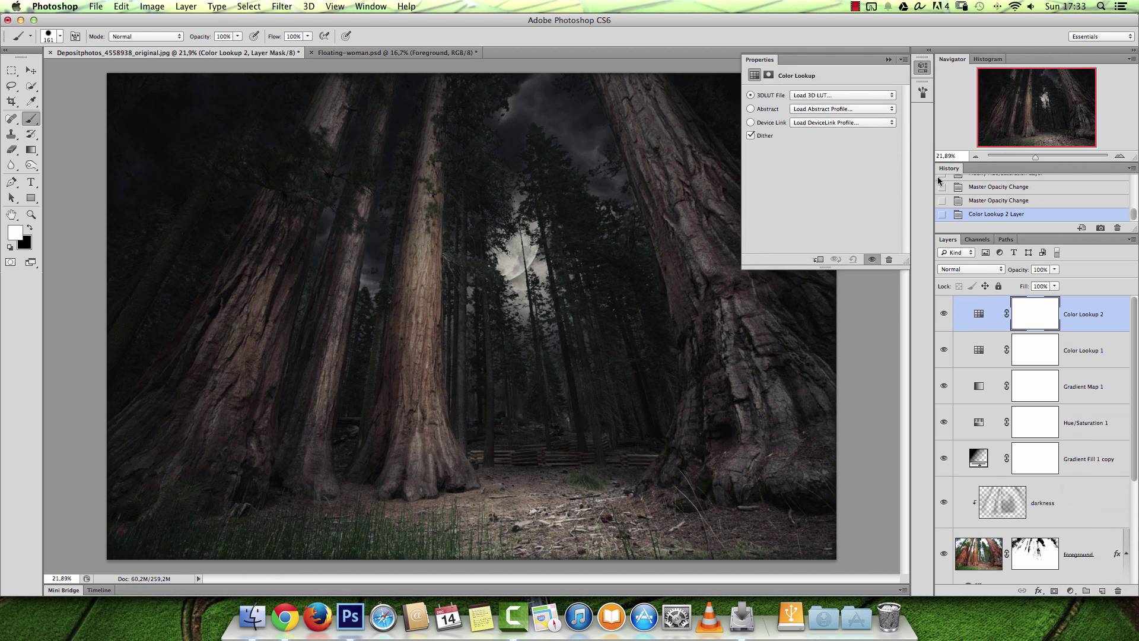
click(856, 96)
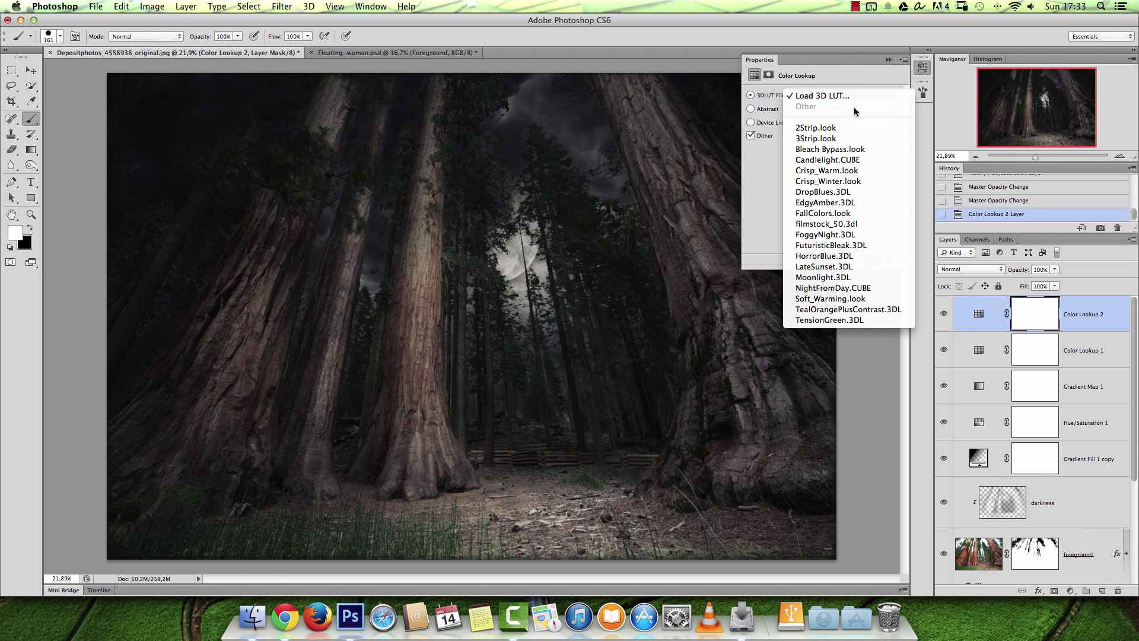
click(837, 203)
click(888, 59)
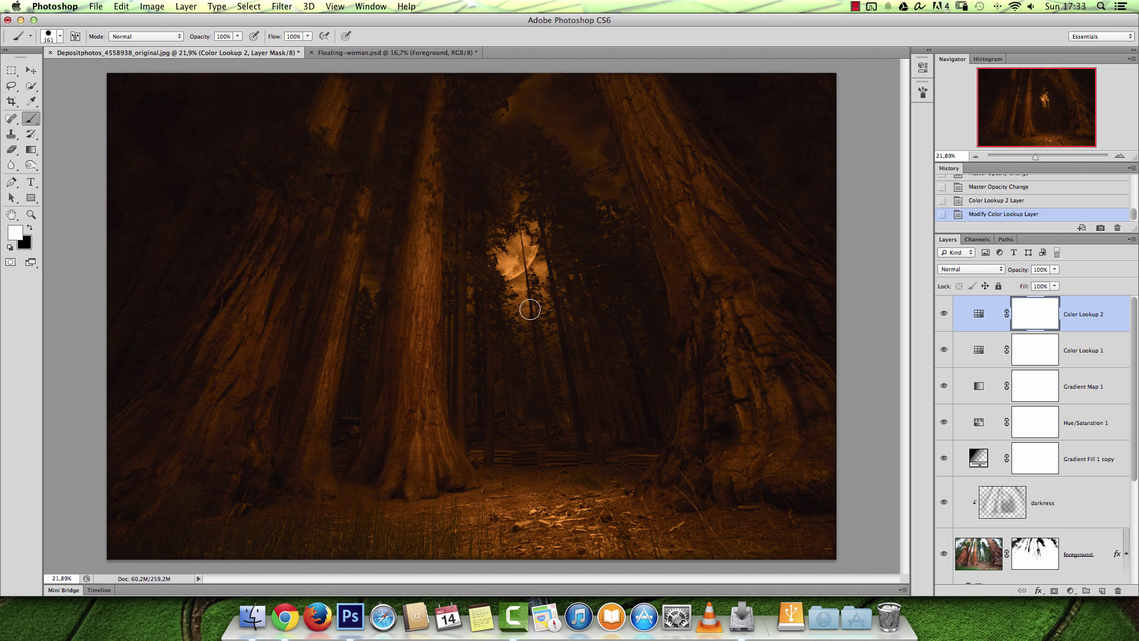
click(1071, 571)
click(1071, 590)
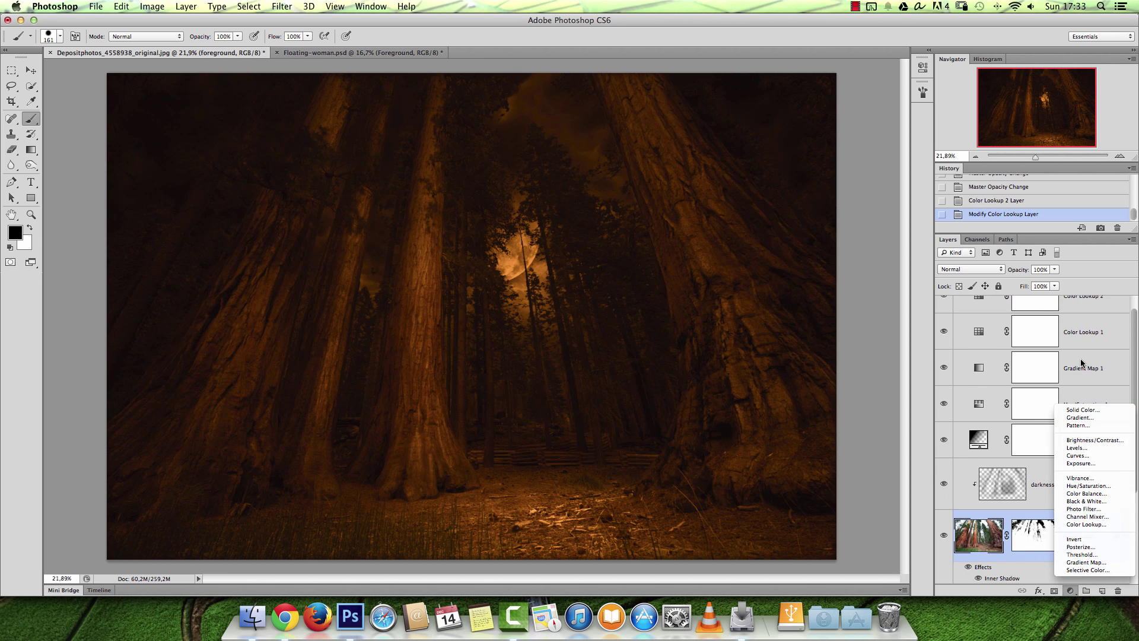
click(1132, 319)
drag(1132, 320, 1130, 312)
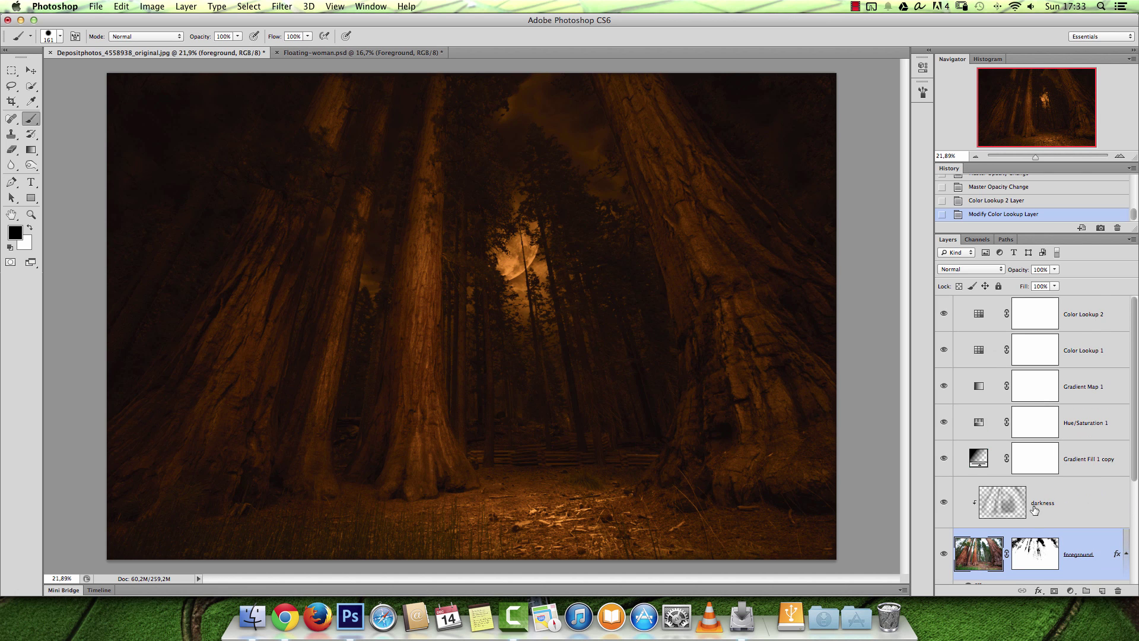
click(1112, 319)
key(x)
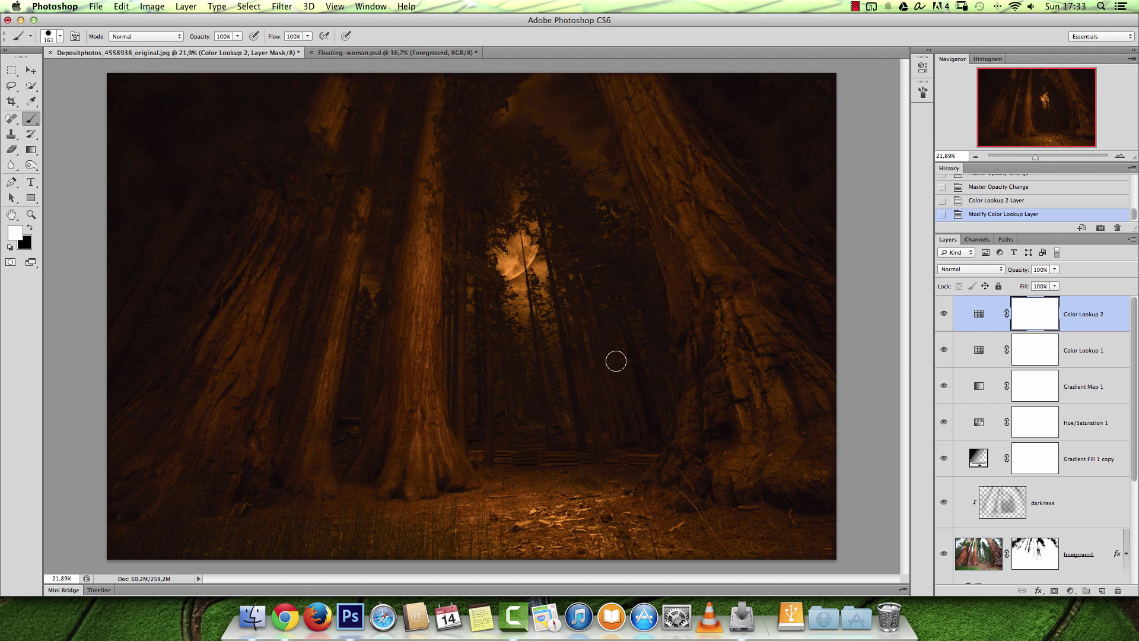
Set the Color Lookup 2 layer's blend mode to Hard Light and its opacity to 13%, and compare with the layer hidden.
click(1050, 270)
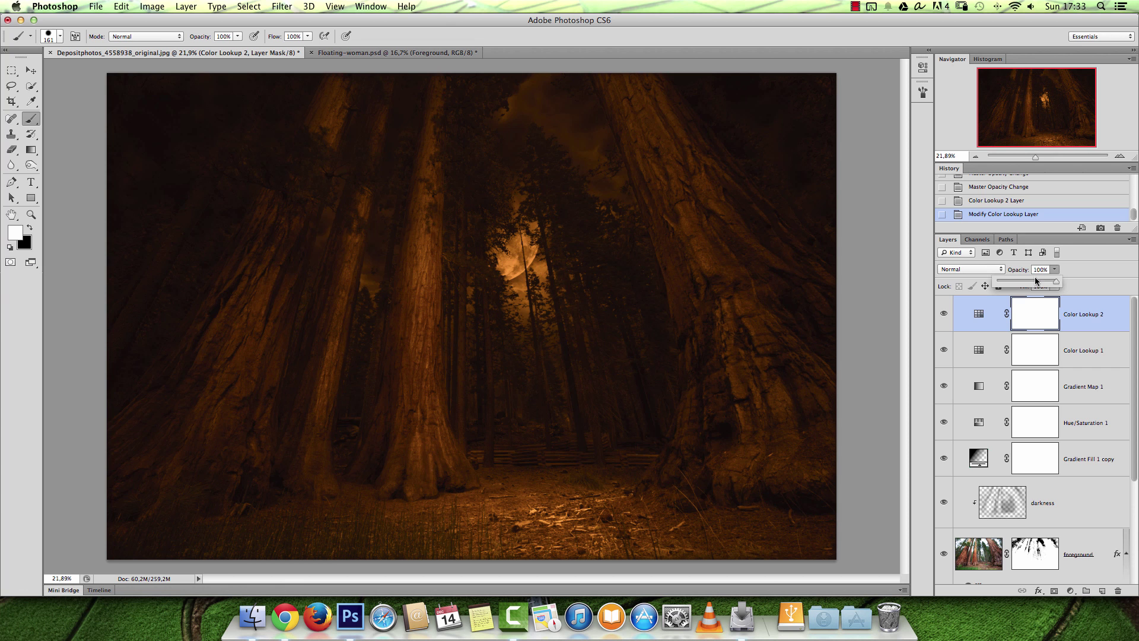
click(971, 270)
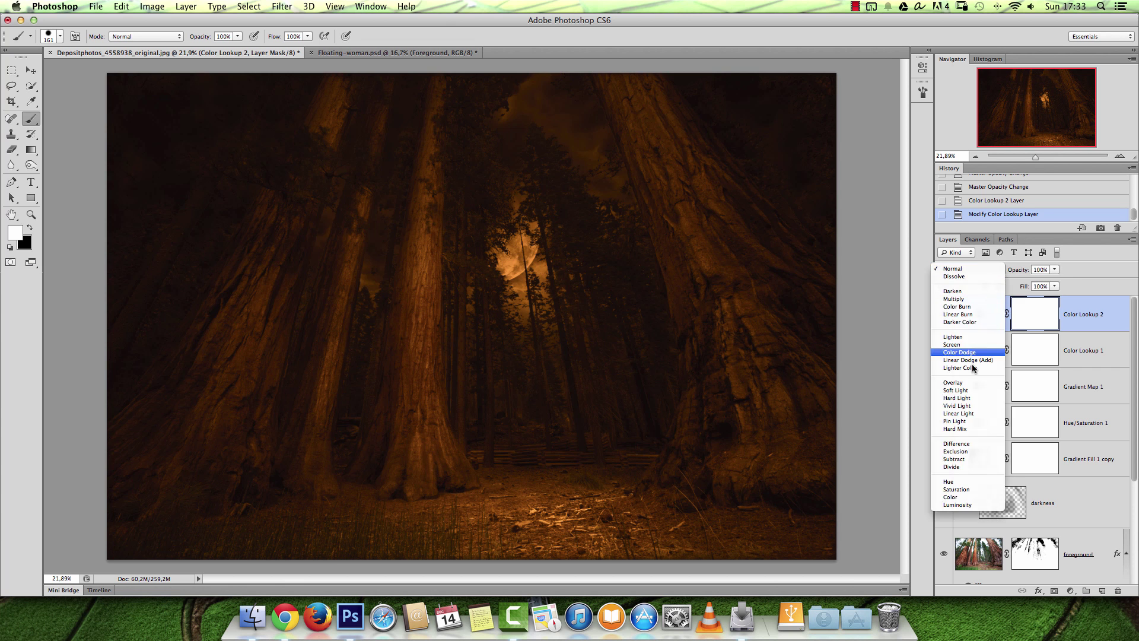
click(968, 398)
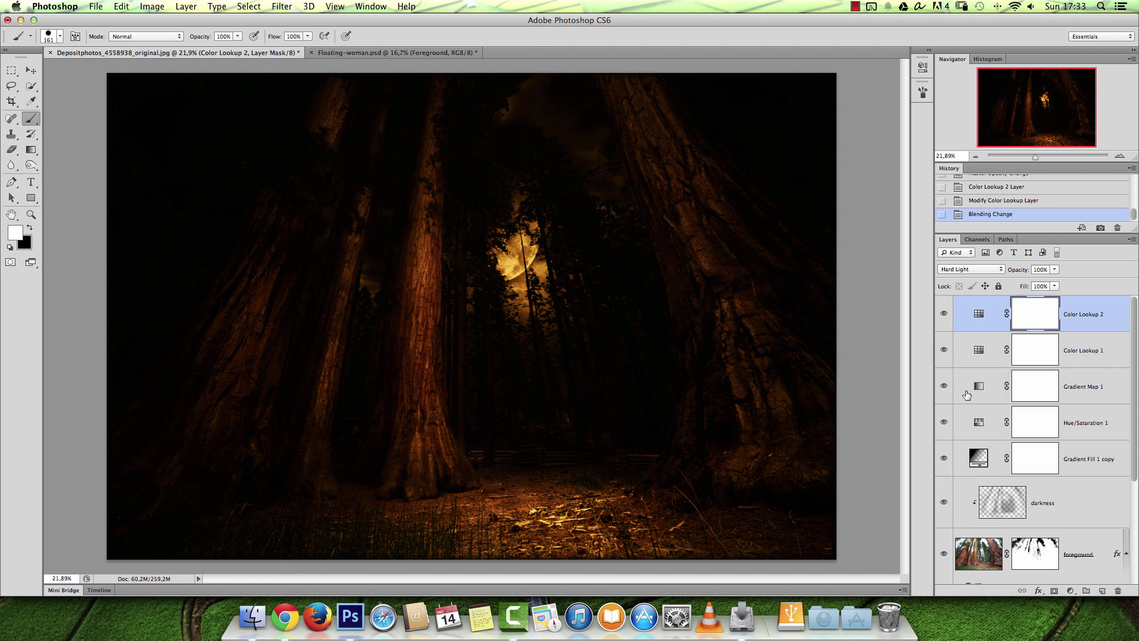
click(1047, 268)
text(13)
click(944, 314)
click(944, 315)
Add a Curves adjustment layer above the Color Lookup 2 layer.
click(1081, 358)
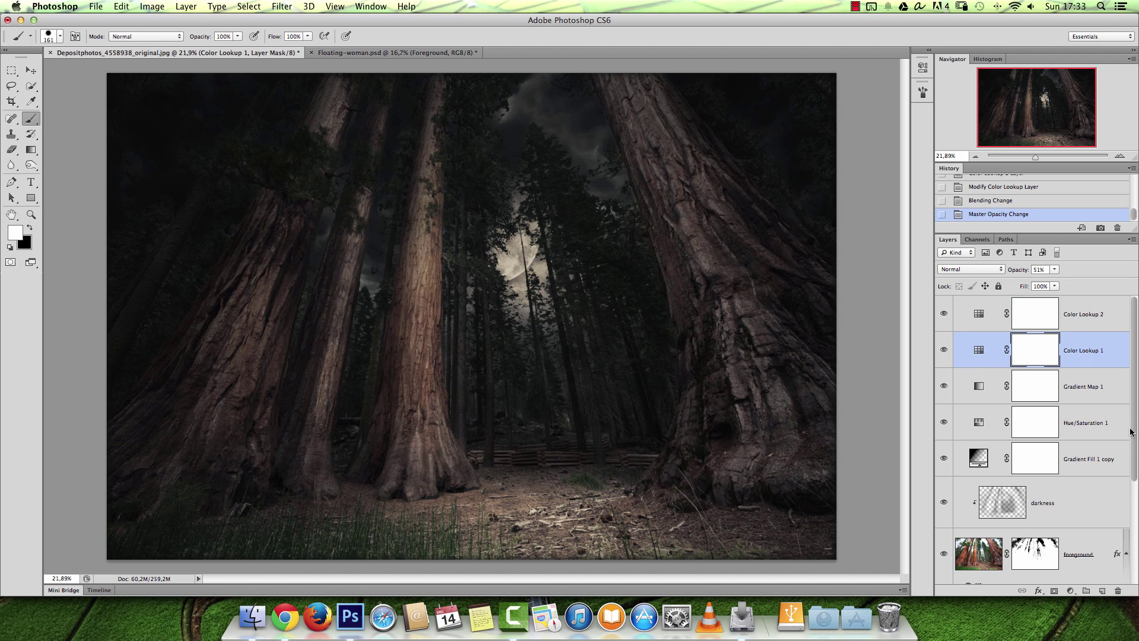
click(1105, 321)
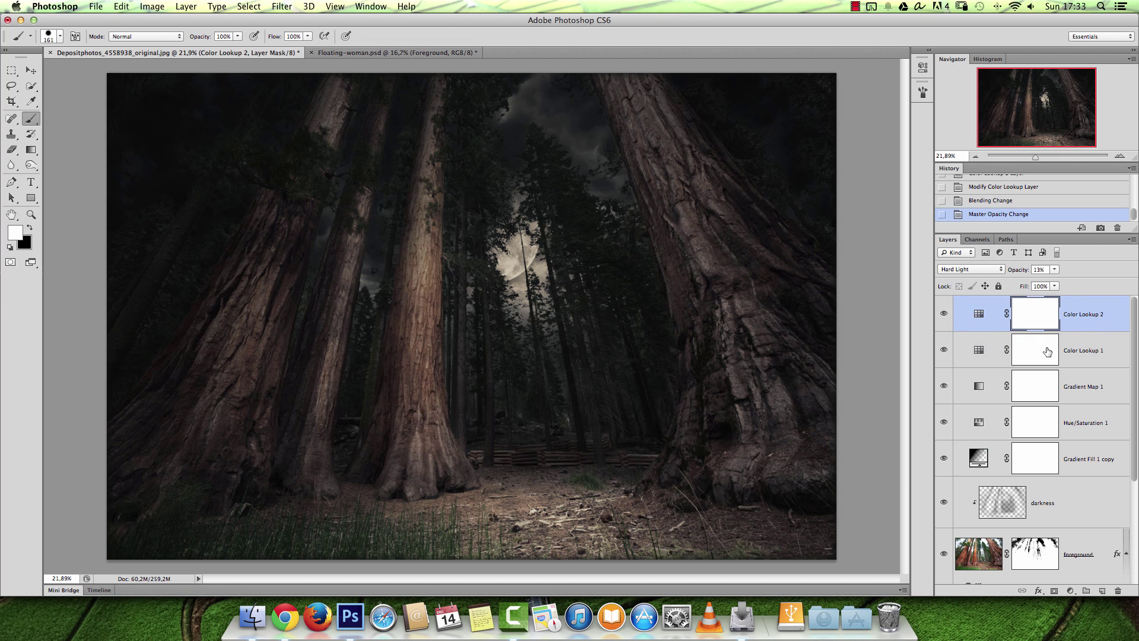
click(1070, 590)
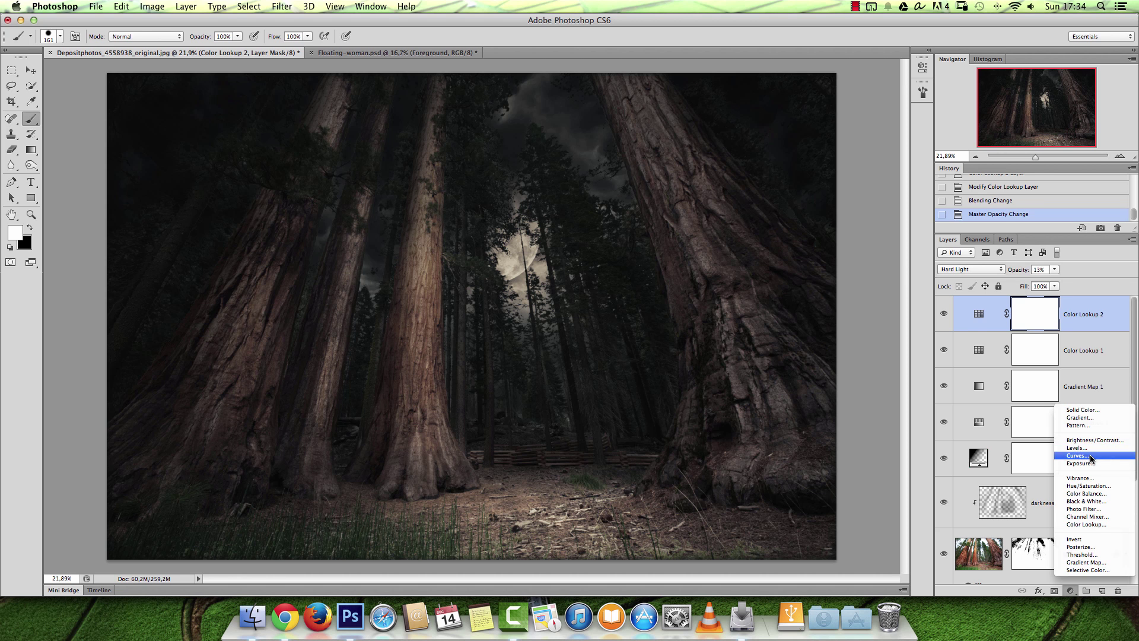
click(1090, 456)
Raise the black point and lower the white point slightly on the Blue channel curve, and compare with the Curves layer hidden.
click(798, 110)
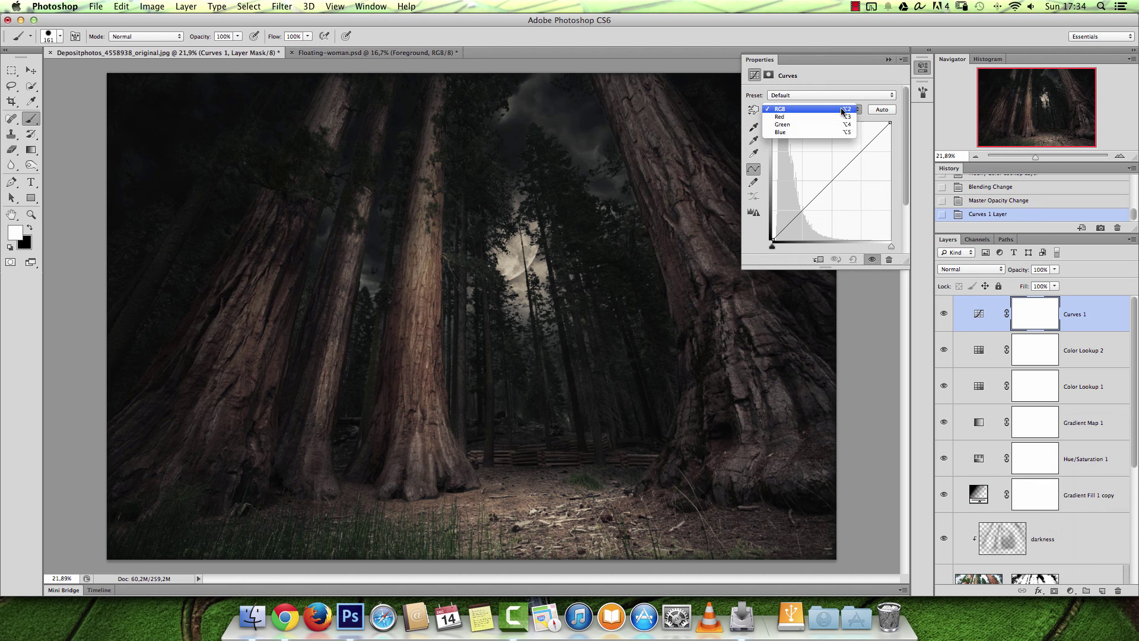
click(798, 133)
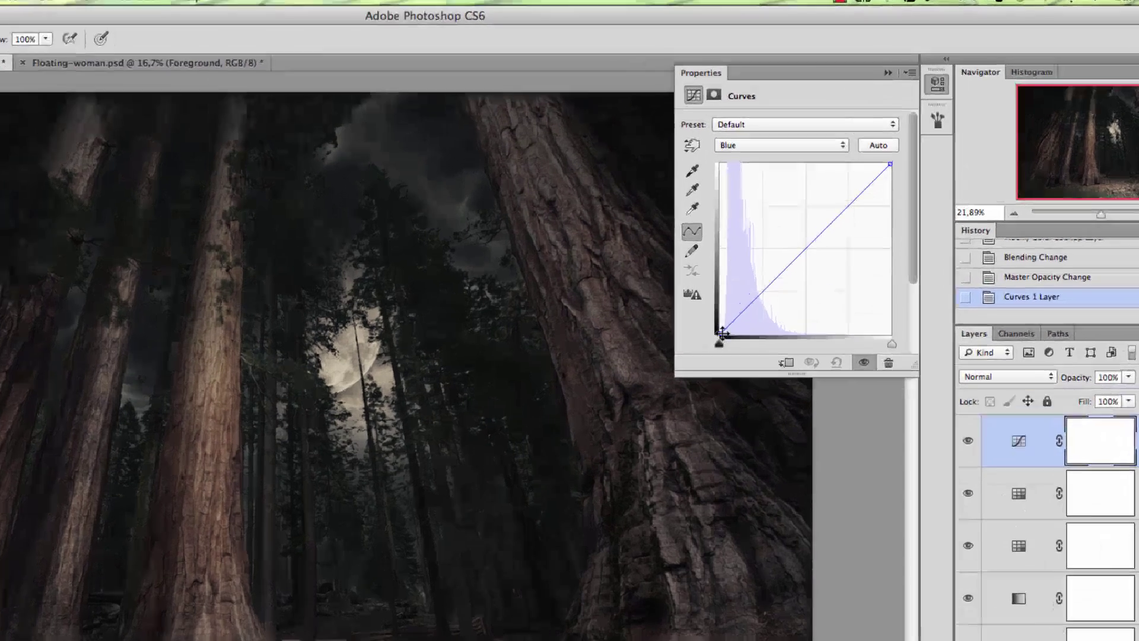
drag(770, 240, 768, 235)
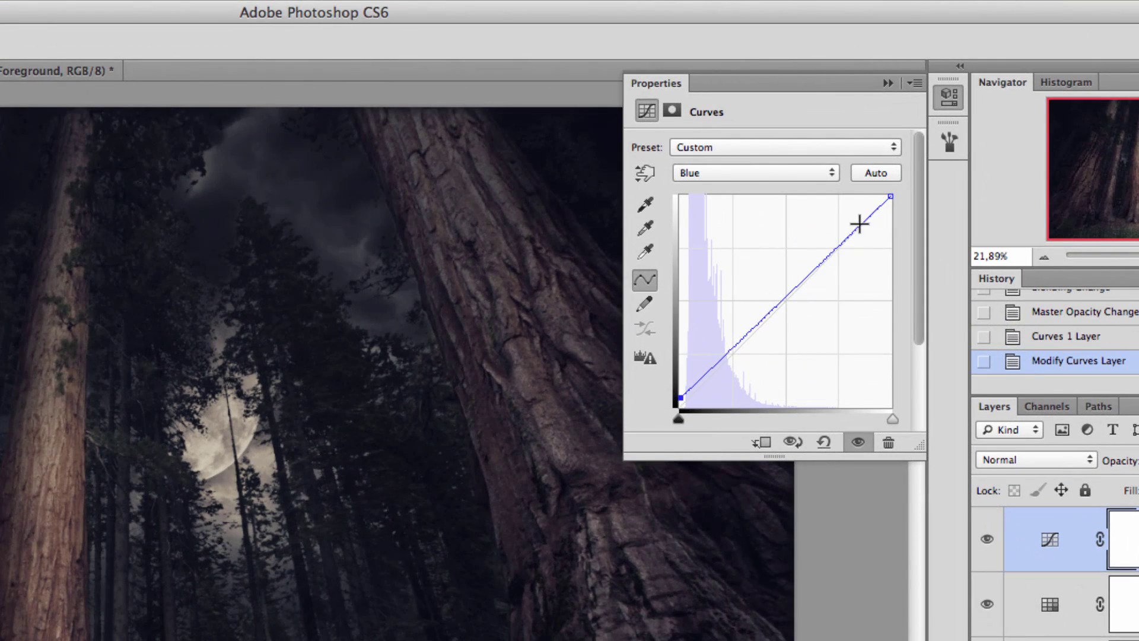
drag(890, 196, 890, 207)
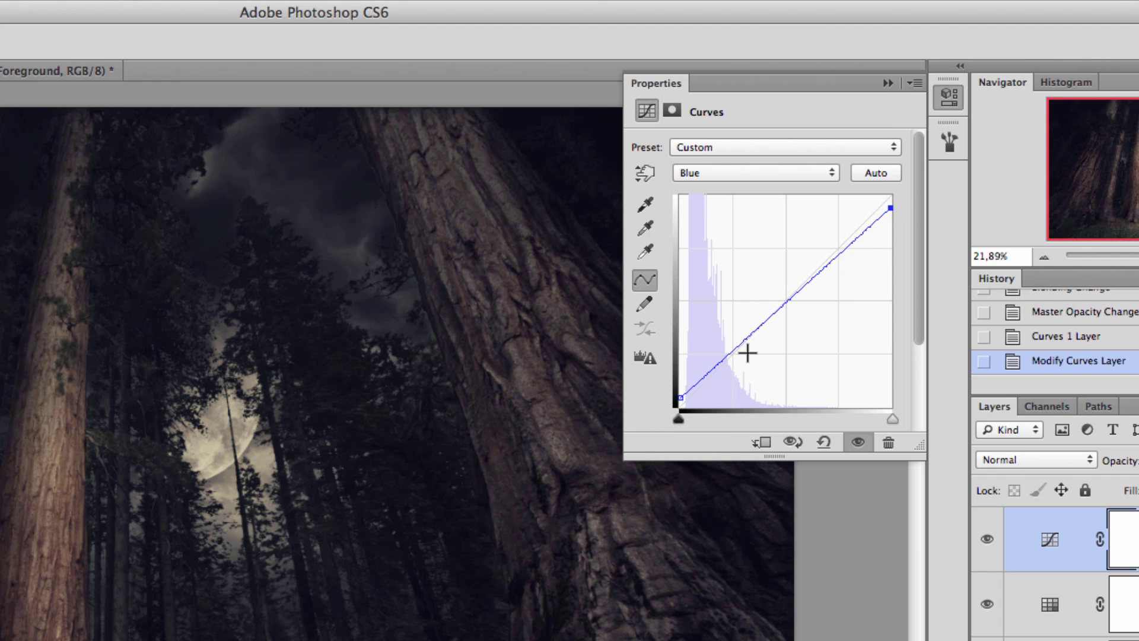
drag(889, 208, 890, 205)
click(987, 539)
click(988, 538)
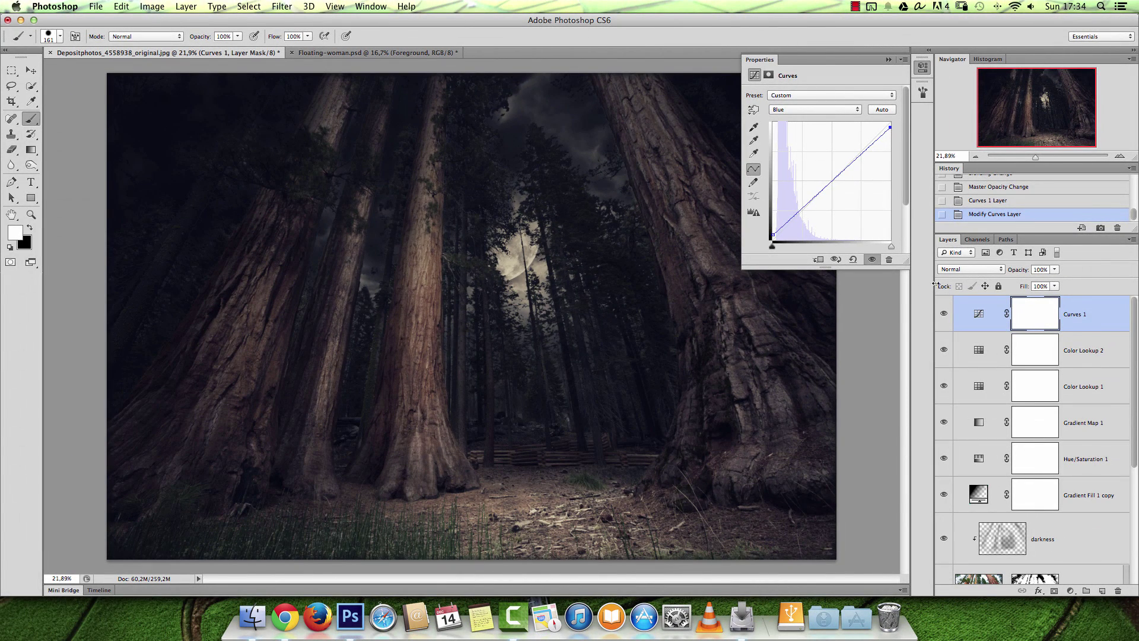
Switch the Curves 1 adjustment to the Green channel.
click(825, 107)
click(812, 100)
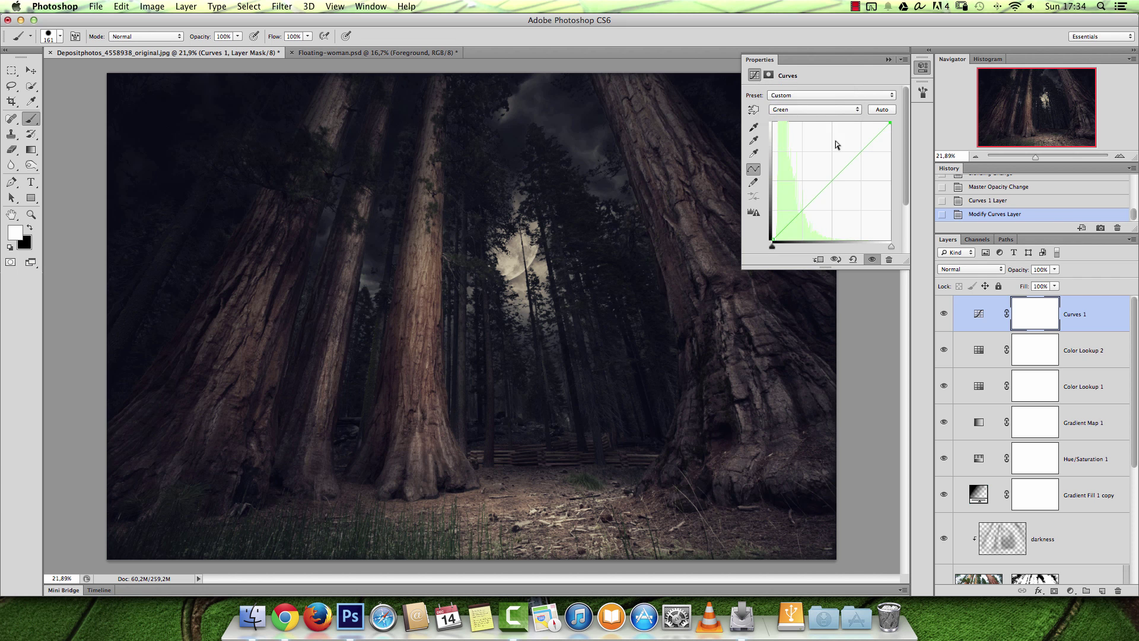
click(826, 111)
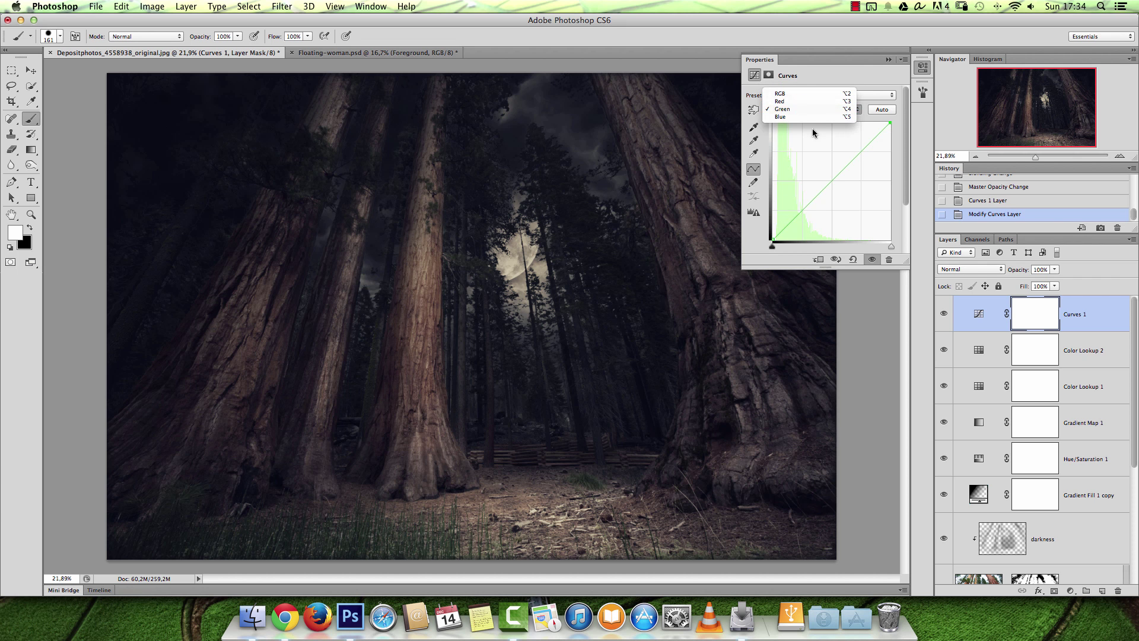
Bend the red channel of the Curves 1 adjustment into a slight S-curve and compare the image with and without it.
click(802, 104)
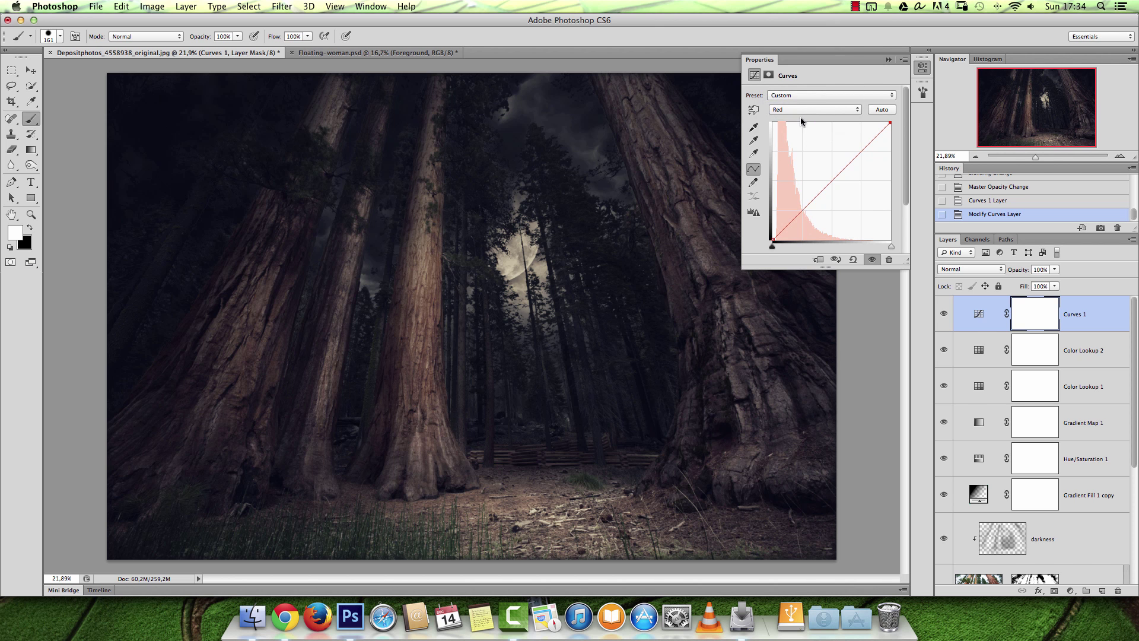
drag(801, 211, 801, 214)
drag(862, 152, 862, 146)
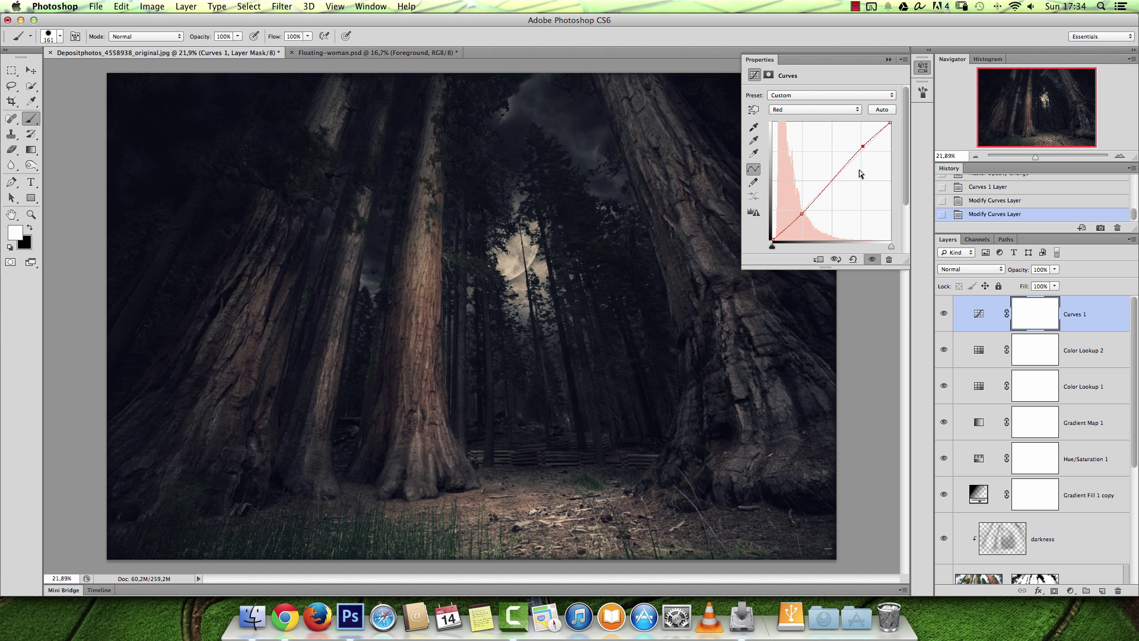
click(944, 312)
click(945, 313)
click(944, 311)
click(944, 311)
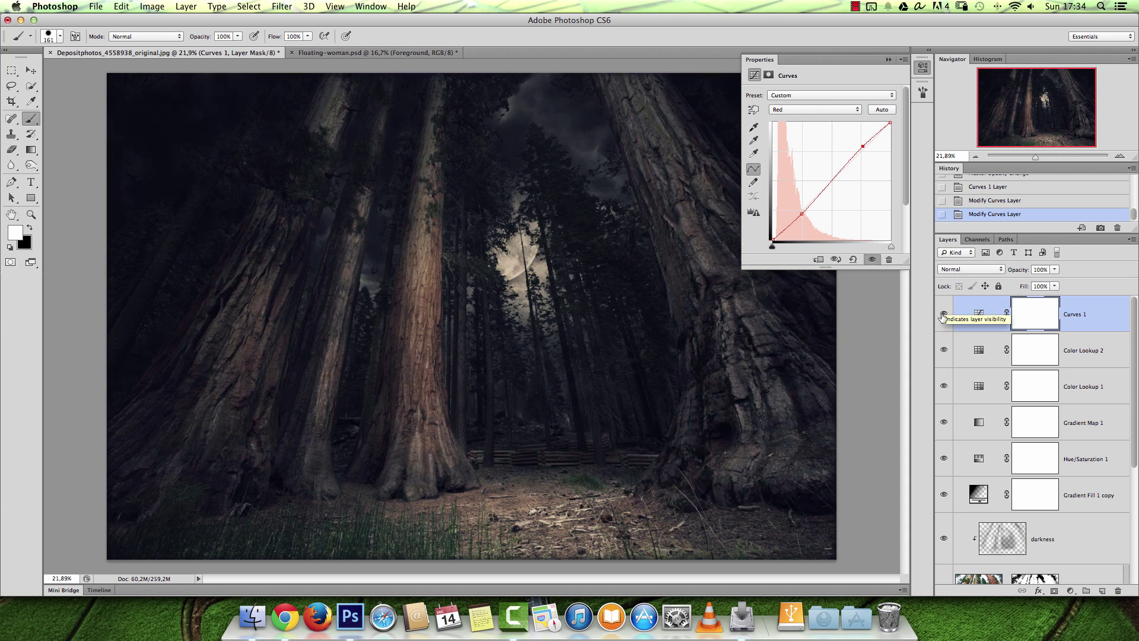
click(889, 60)
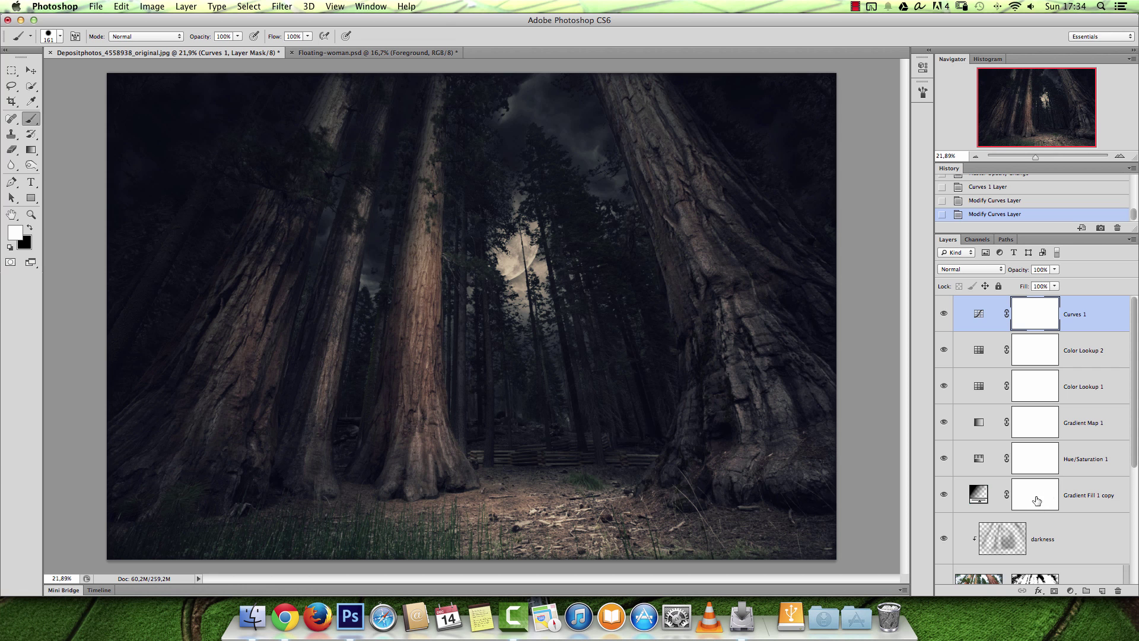
Add a Selective Color adjustment layer and set its Neutrals to cyan -3% and yellow +3%.
click(1071, 590)
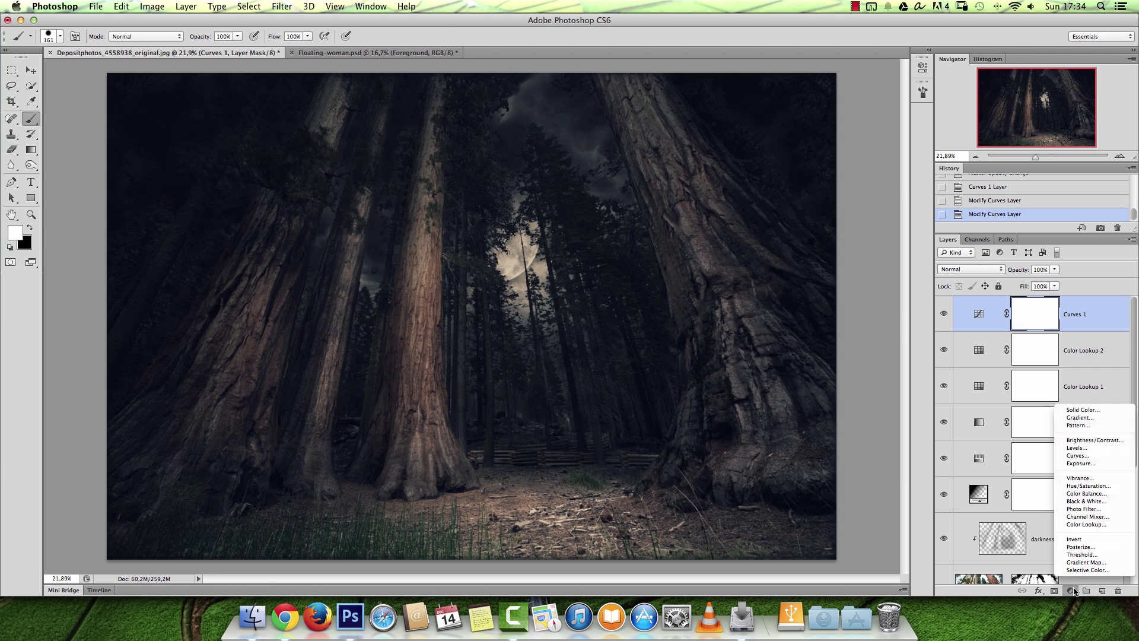
click(1080, 569)
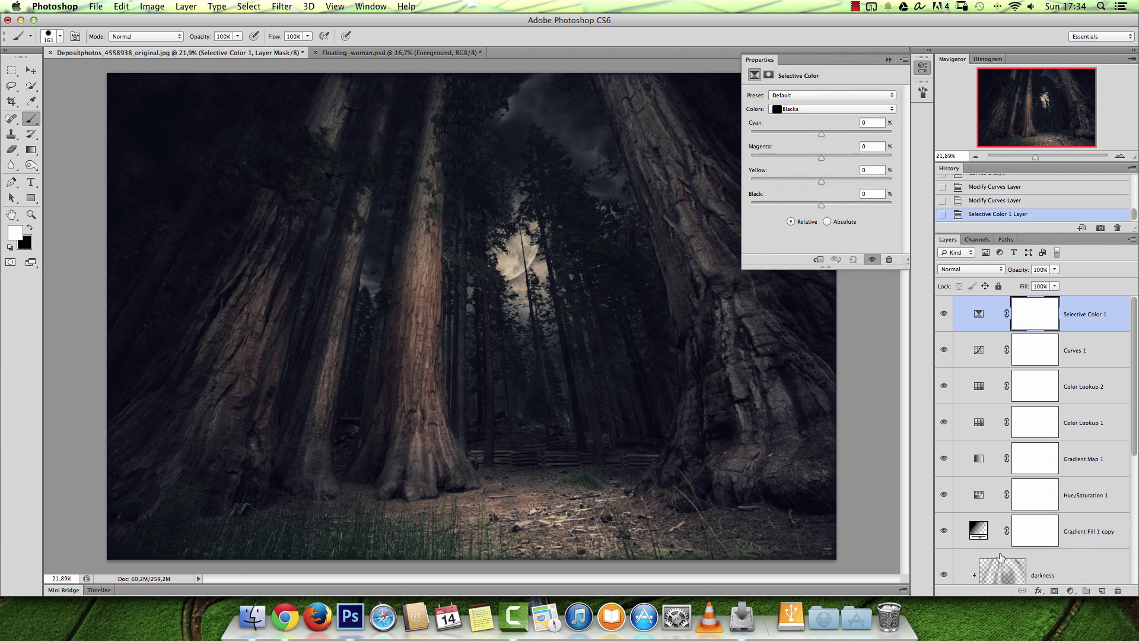
click(831, 109)
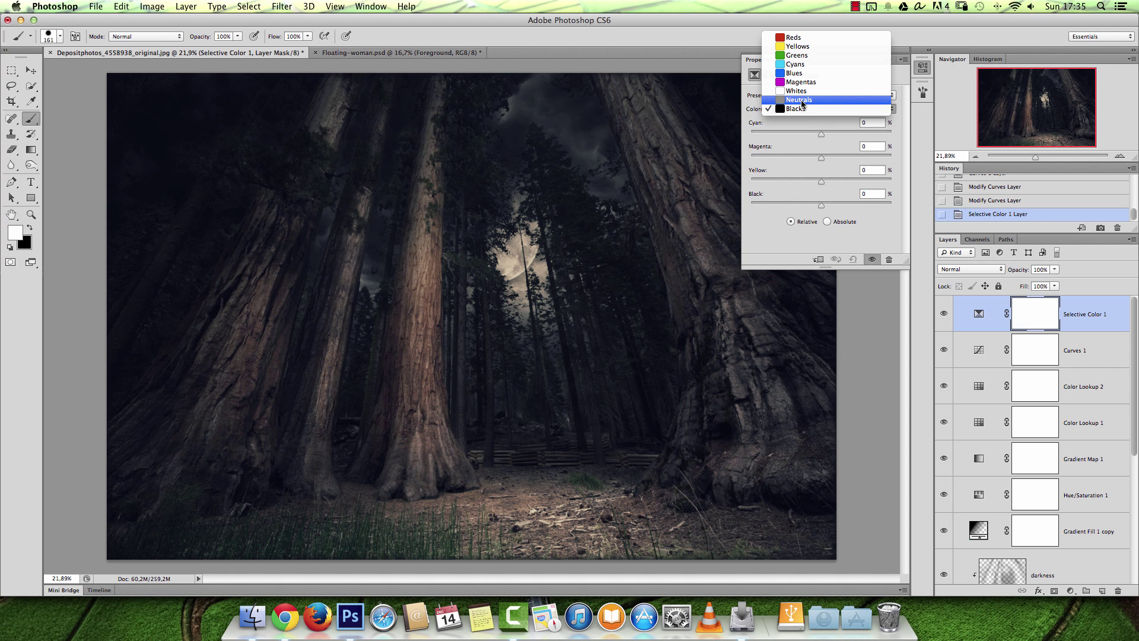
click(801, 100)
click(870, 121)
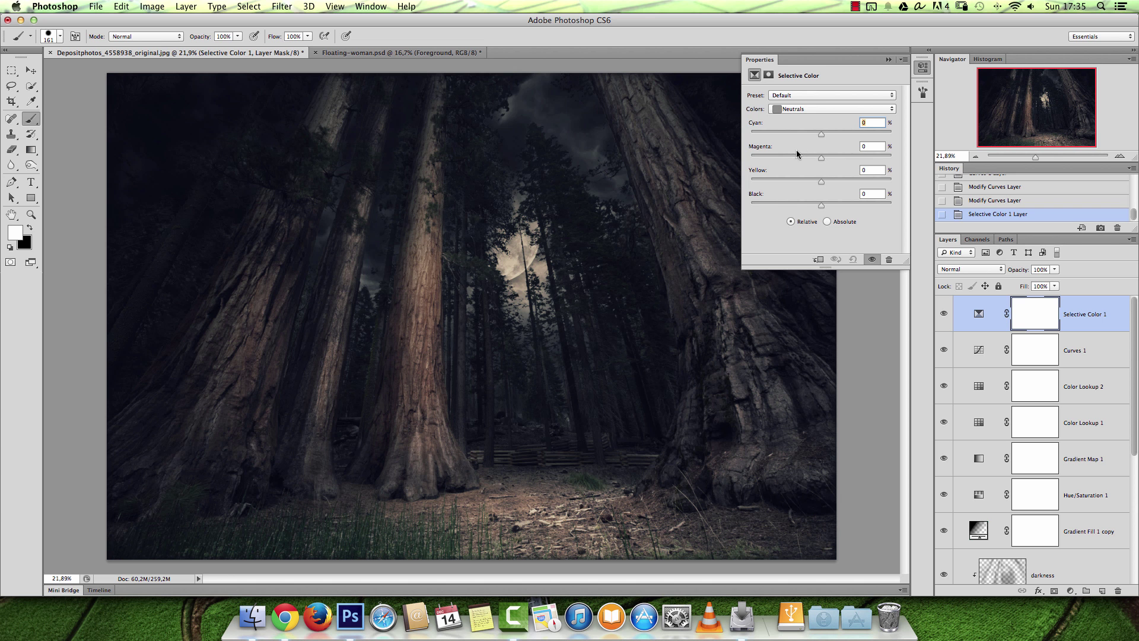
text(-3)
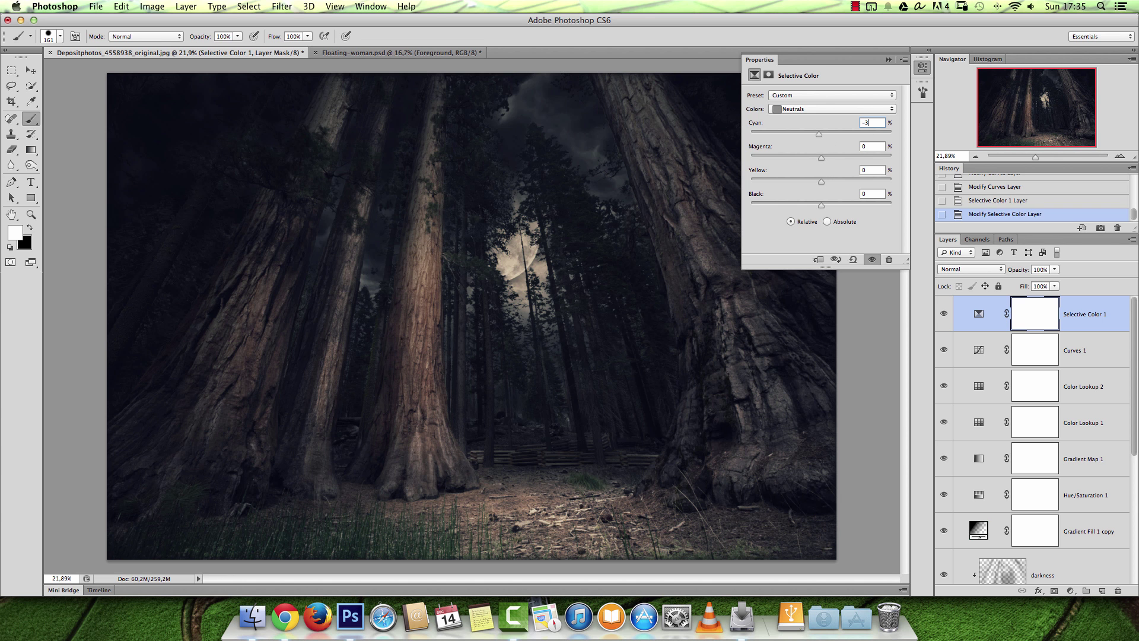
key(Tab)
key(Tab)
text(3)
Set the Blacks of the Selective Color adjustment to magenta -1% and black -2%, and compare the image with and without it.
click(822, 110)
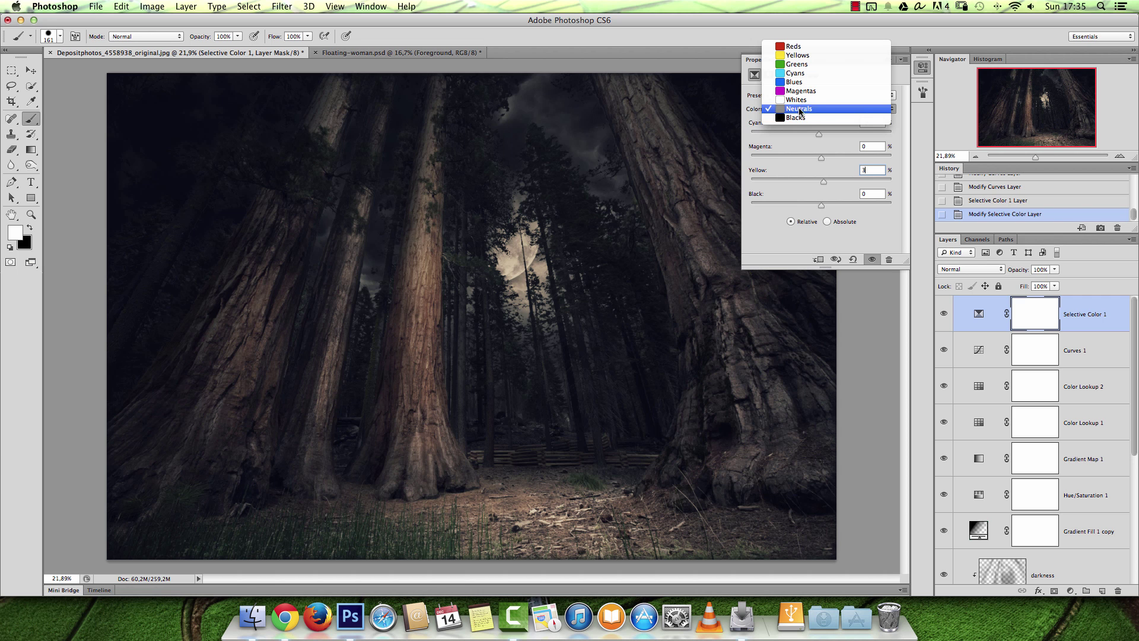
click(799, 118)
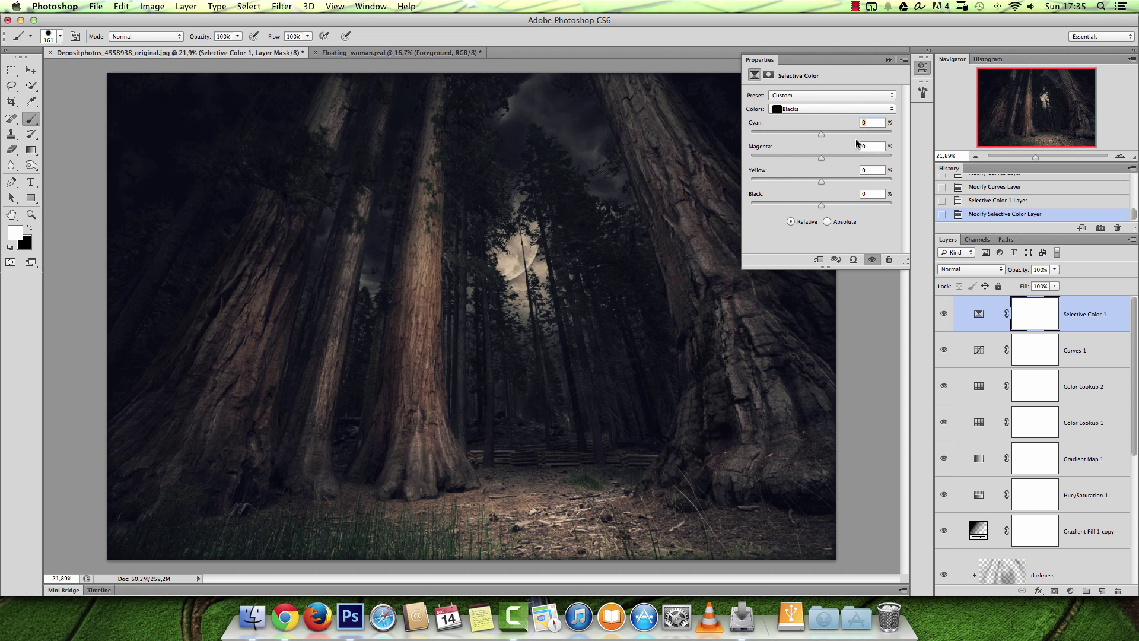
click(876, 144)
text(-1)
key(Tab)
key(Tab)
text(-2)
key(Return)
mouse_move(829, 206)
mouse_down()
mouse_move(795, 209)
mouse_move(834, 208)
mouse_up()
text(-2)
click(888, 59)
click(944, 315)
click(944, 316)
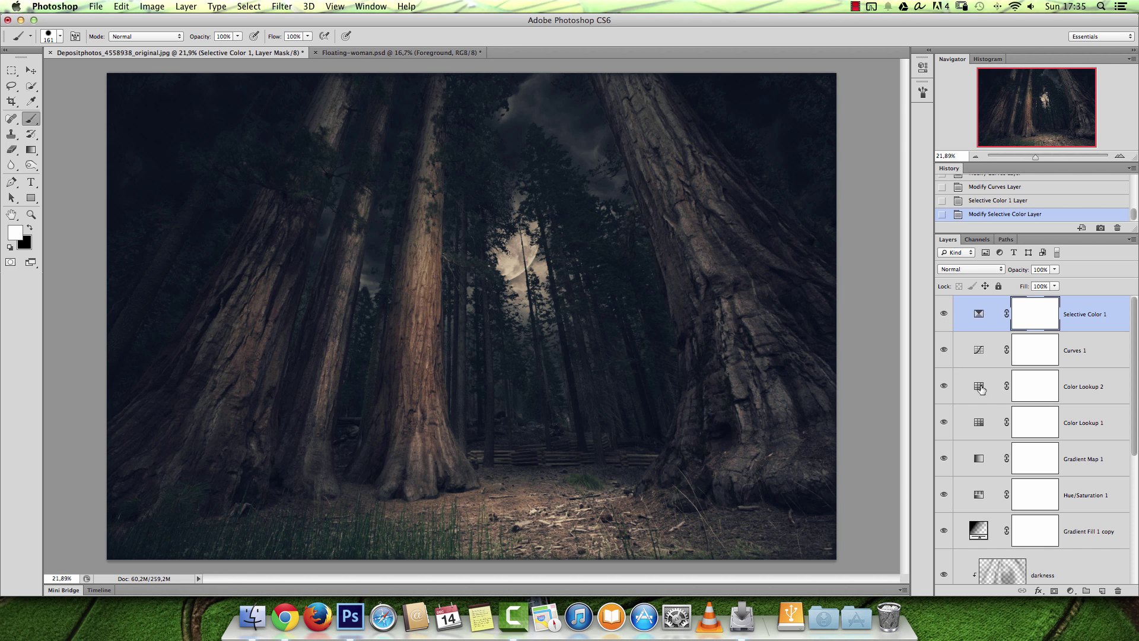
Add a Solid Color fill layer above Selective Color 1 in dark violet-blue, #120929.
click(1070, 591)
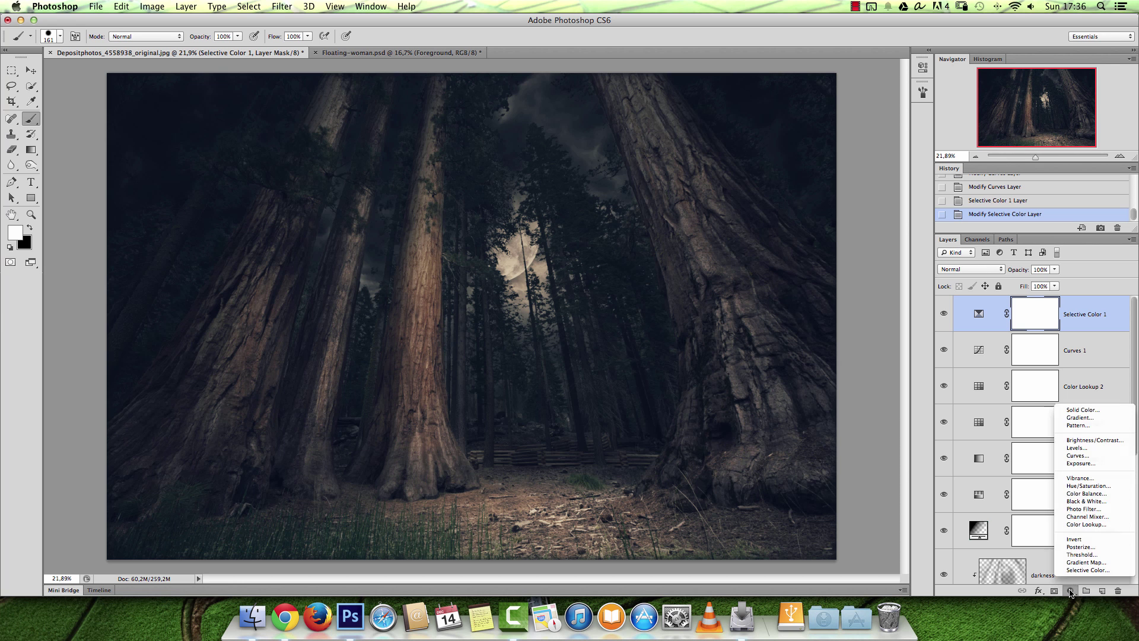
click(1090, 410)
mouse_move(959, 283)
mouse_down()
mouse_move(921, 274)
mouse_move(962, 270)
mouse_up()
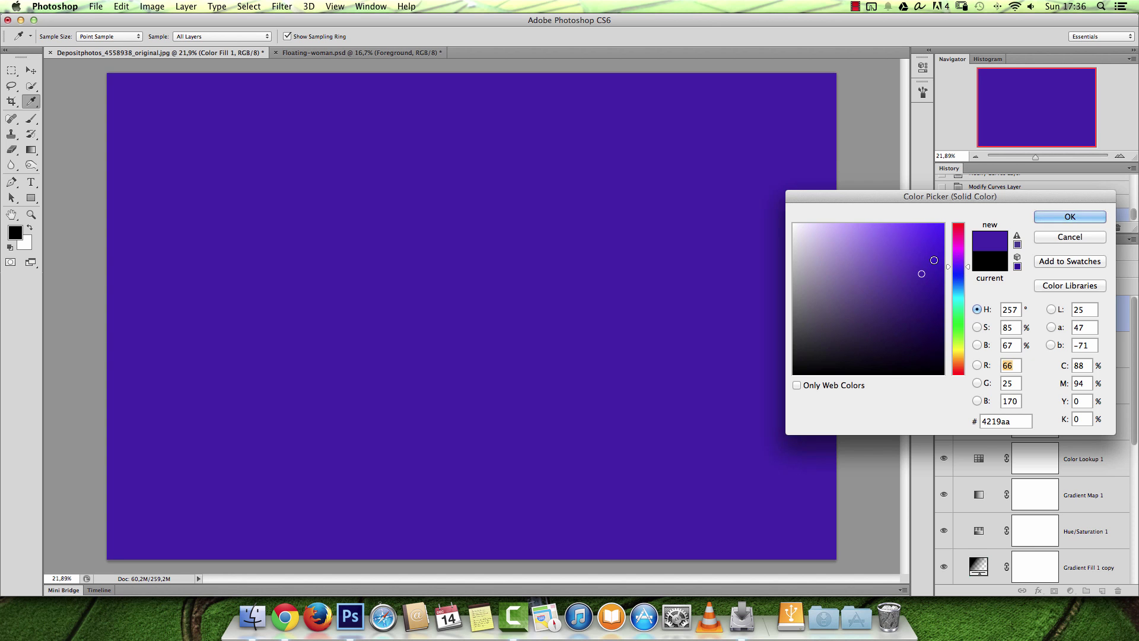
drag(920, 273, 912, 350)
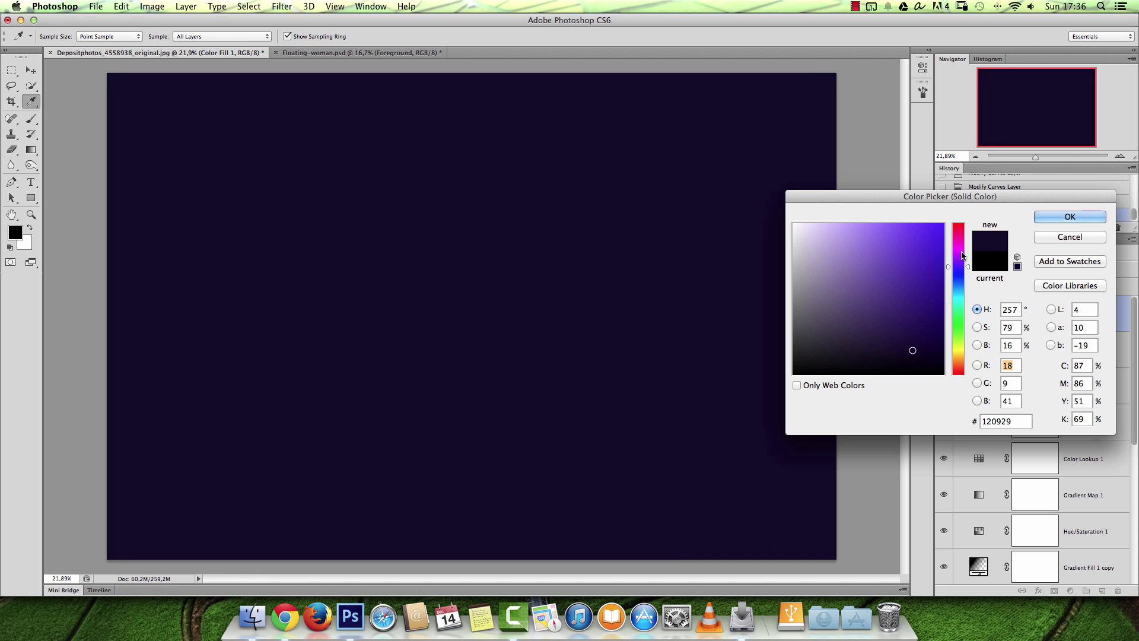
click(962, 254)
drag(962, 254, 963, 269)
click(1038, 219)
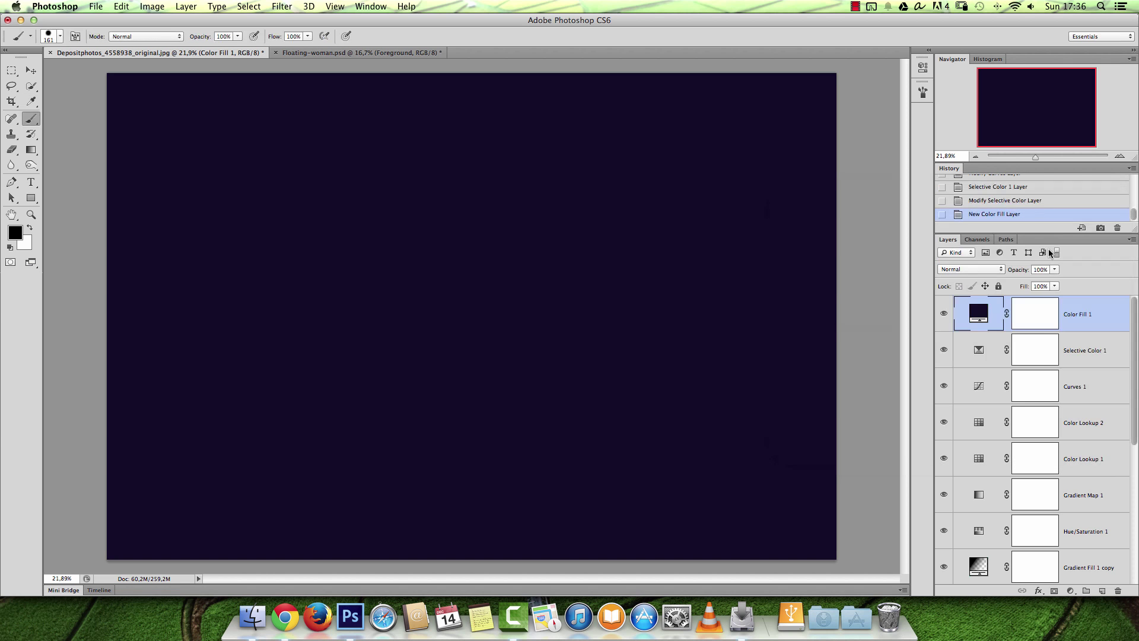
Set the color fill layer's blend mode to Exclusion and compare the image with and without it.
click(977, 270)
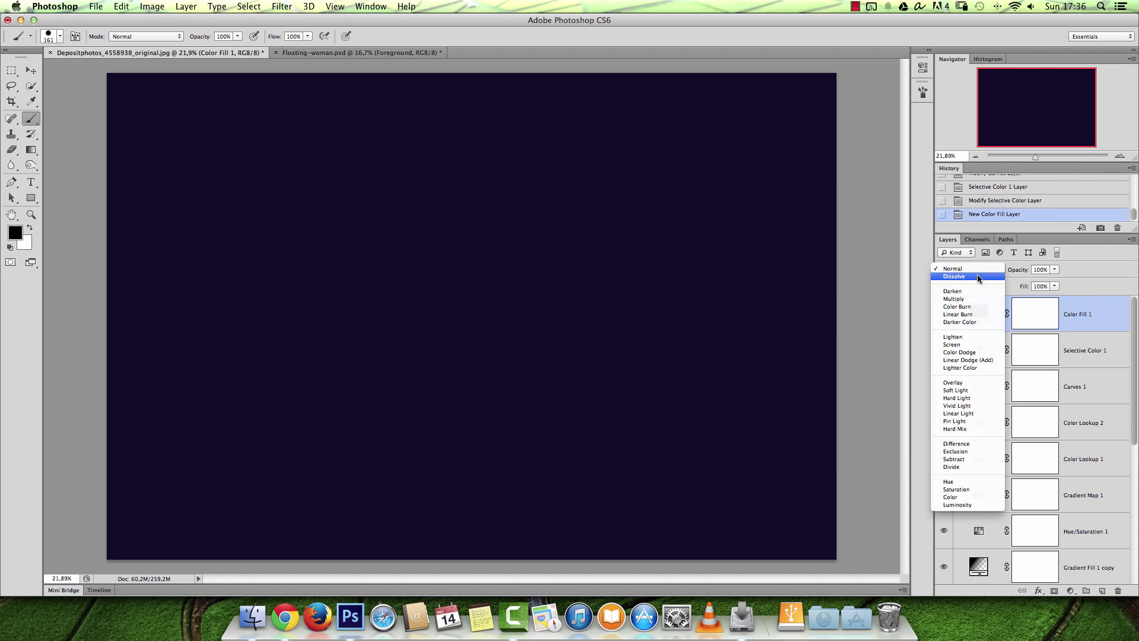
click(965, 453)
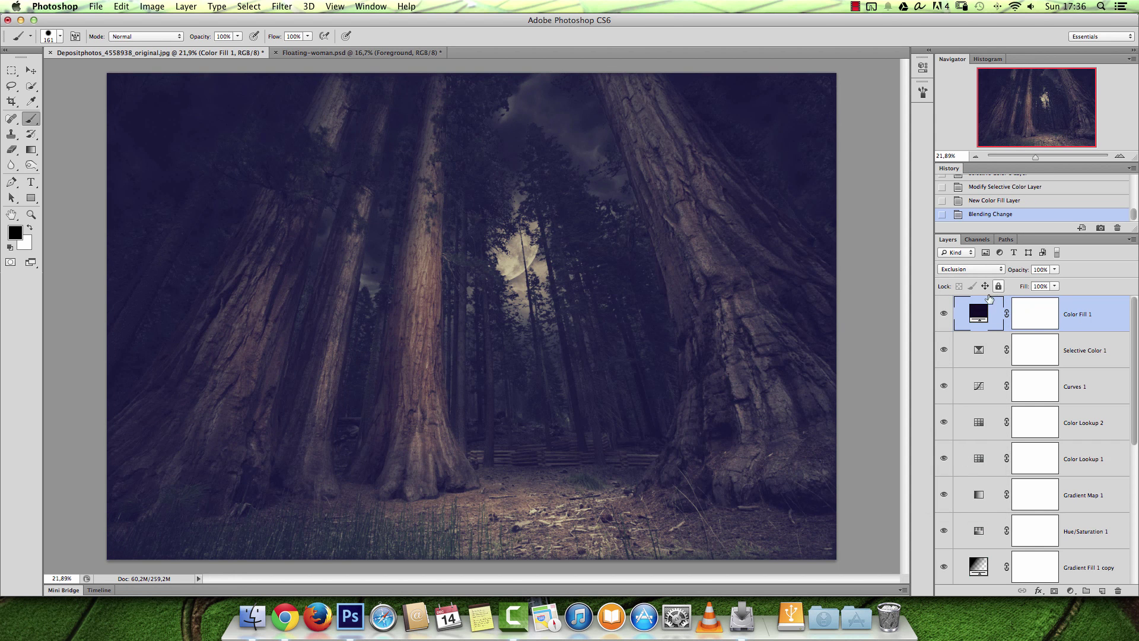
click(945, 313)
click(944, 314)
Change the fill layer's color to a darker, nearly black violet-blue and compare the image with and without the layer.
double_click(978, 314)
drag(925, 196, 946, 85)
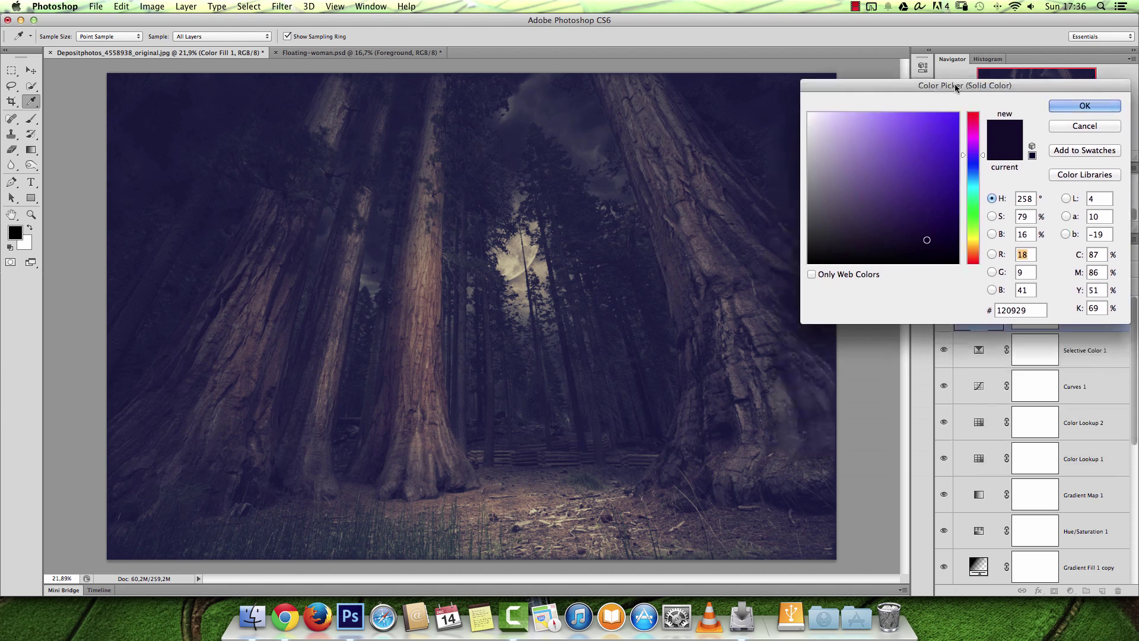
click(900, 253)
click(907, 255)
click(913, 255)
click(1075, 106)
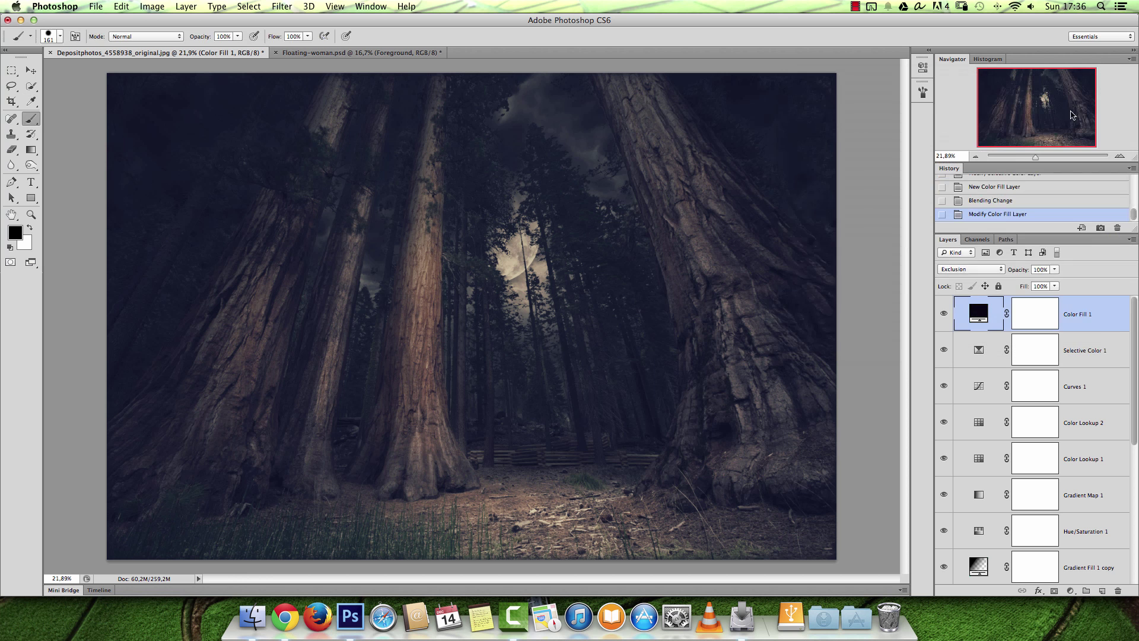
click(944, 315)
click(943, 315)
click(944, 316)
click(944, 317)
click(942, 319)
click(942, 316)
Group all layers from Color Fill 1 down to sky and name the group background.
drag(1134, 319, 1076, 558)
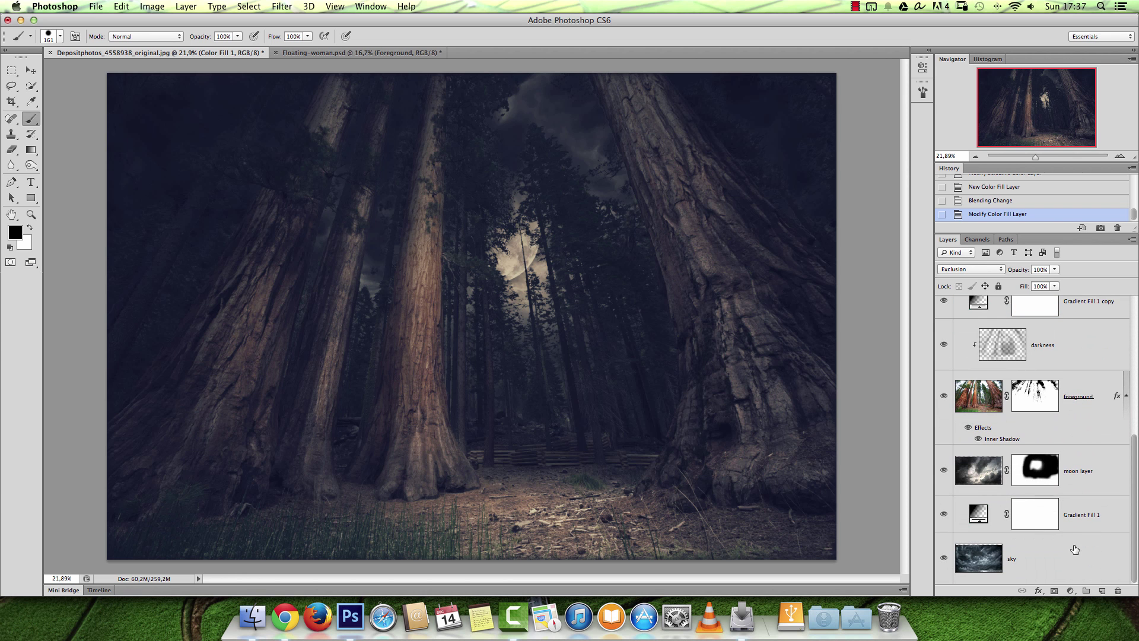
shift+click(1073, 554)
key(super+g)
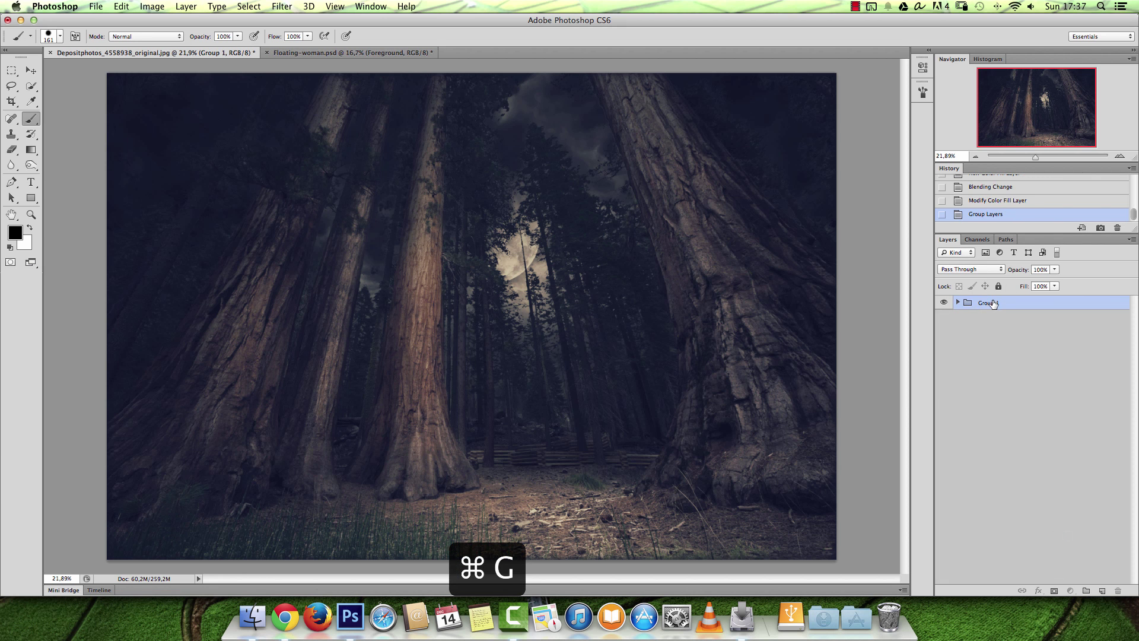
double_click(987, 303)
text(ba)
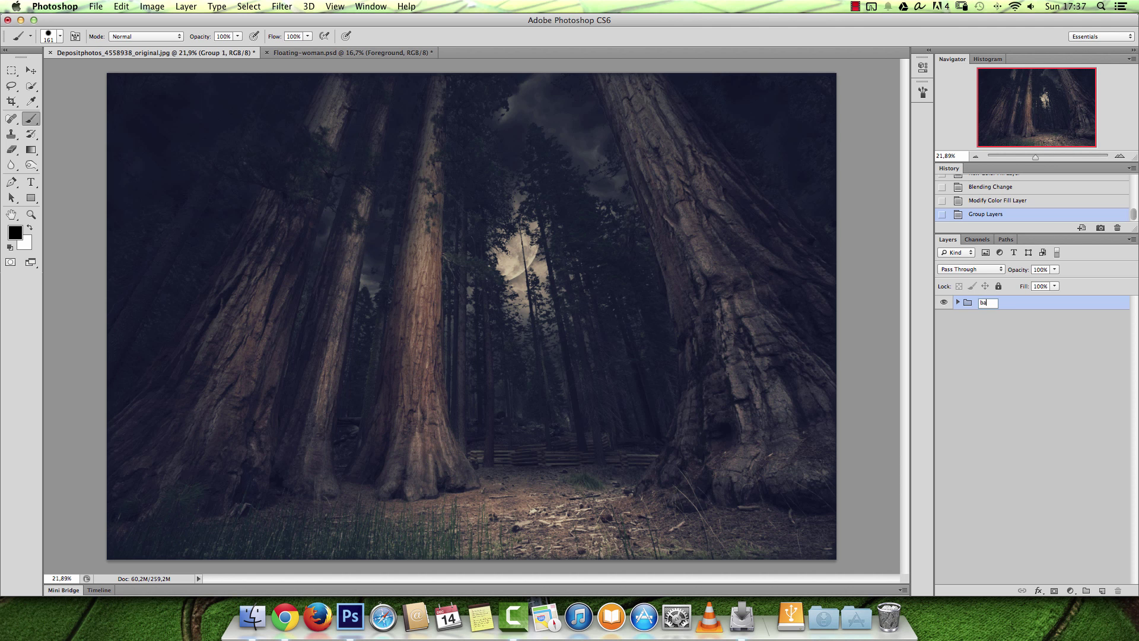
text(ckground)
key(Return)
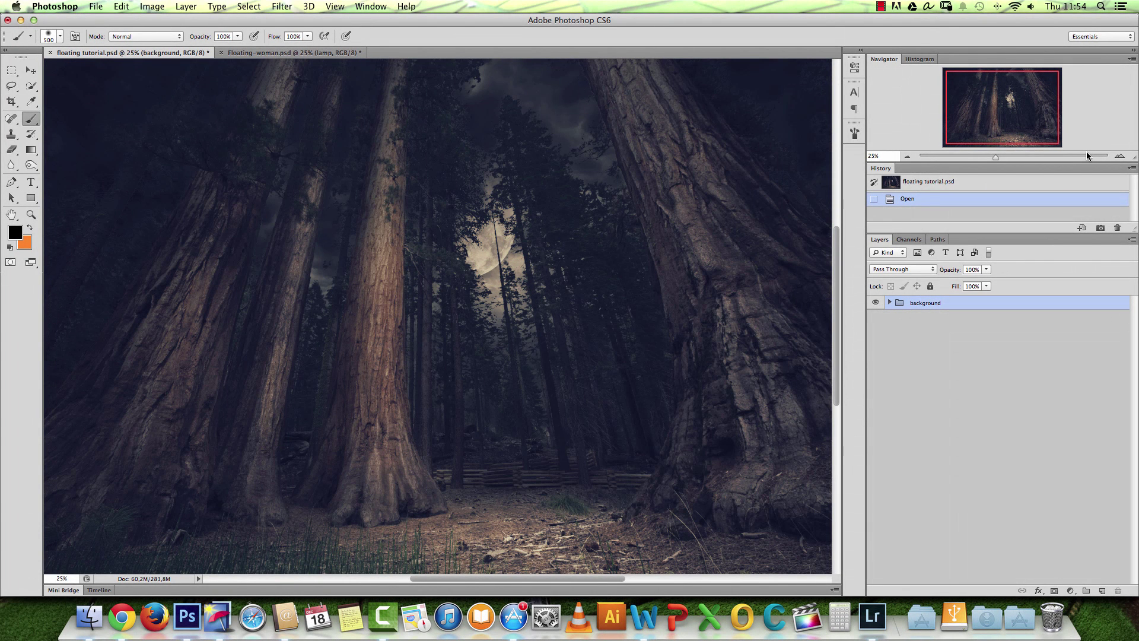
In the Floating-woman.psd document, expand the lamp group and open the lantern smart object's contents.
drag(1021, 121, 1026, 124)
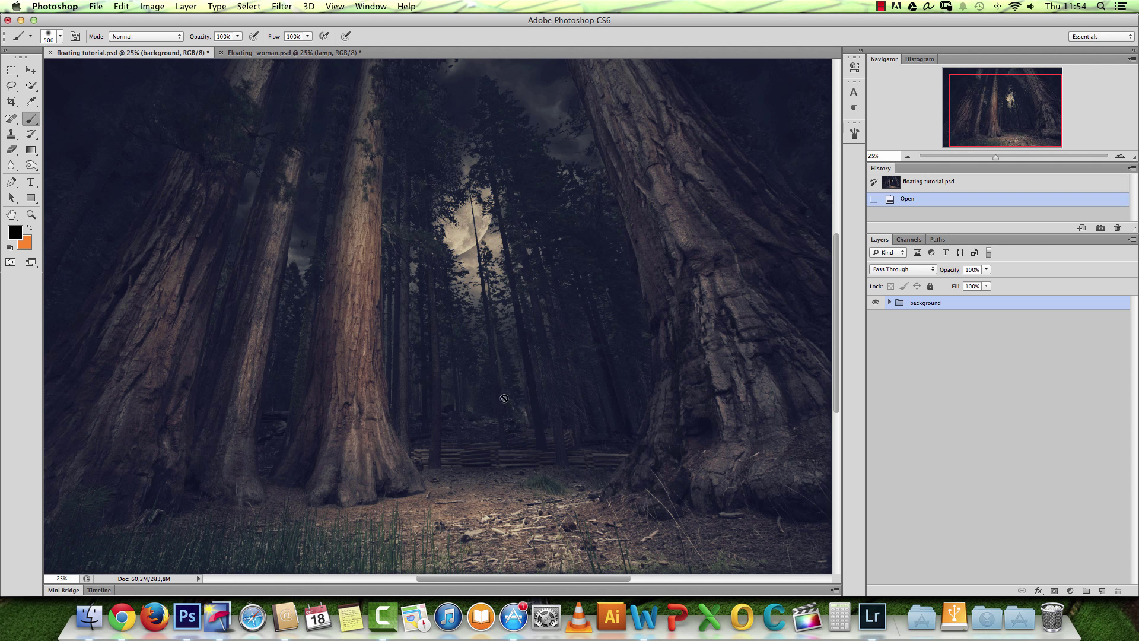
click(308, 58)
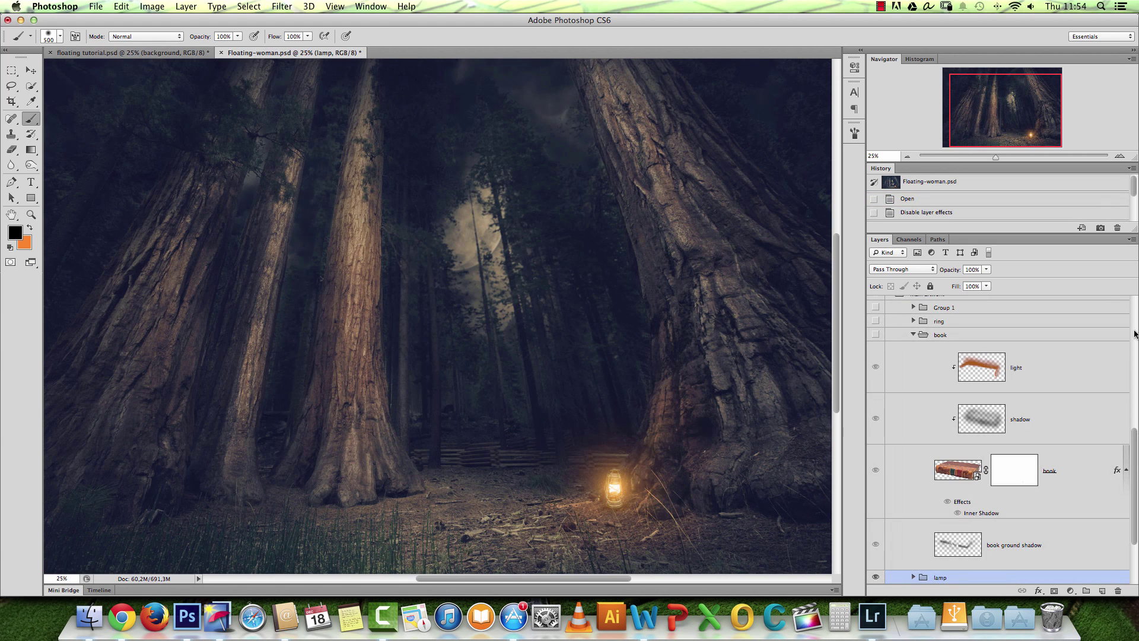
scroll(1130, 479, down, 5)
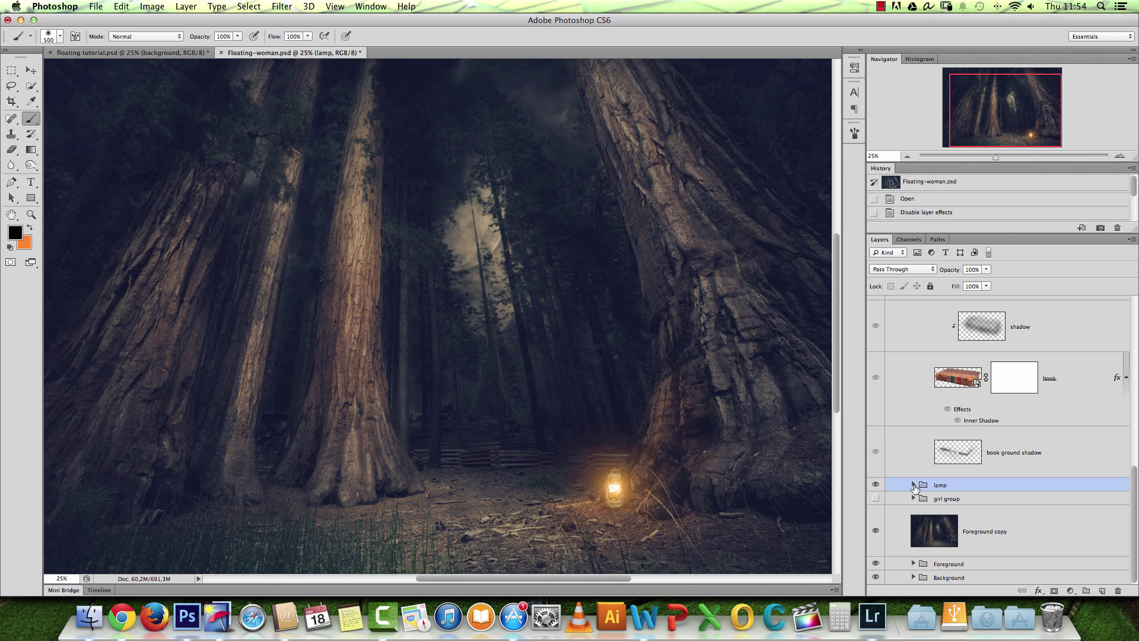
click(914, 484)
scroll(1132, 433, down, 4)
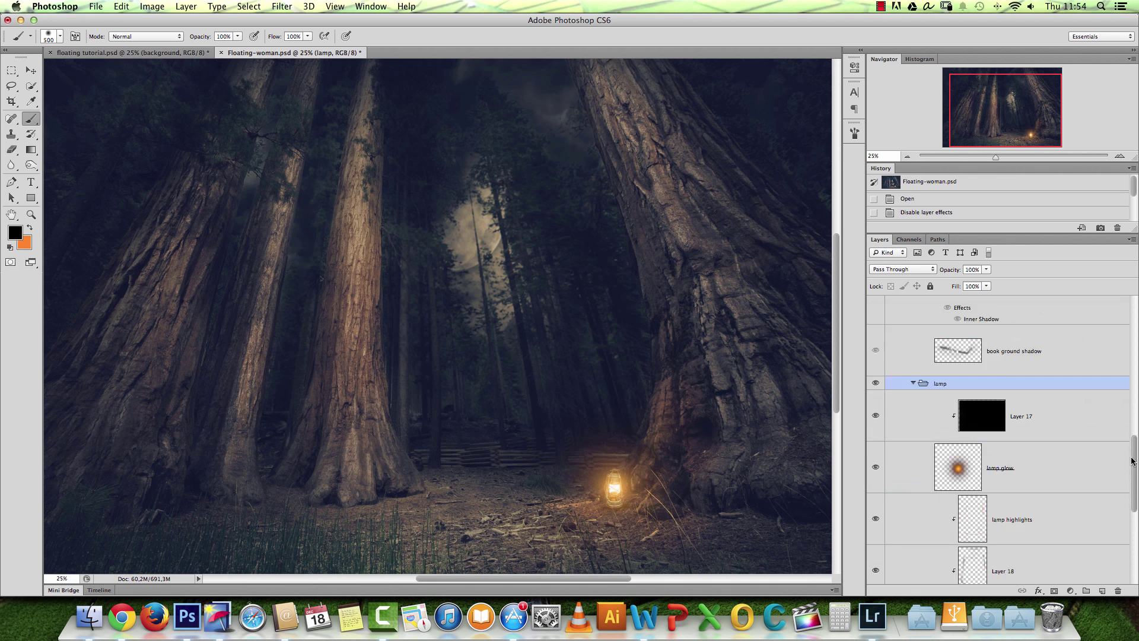
click(949, 522)
double_click(949, 525)
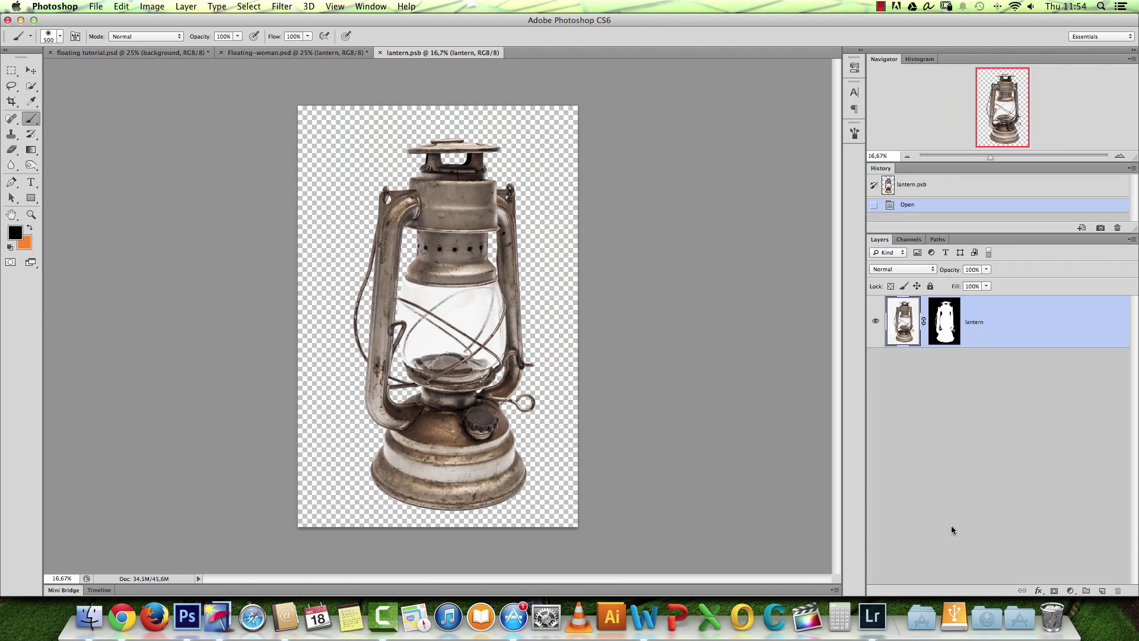
Inspect the lantern's cutout up close by disabling and enabling its layer mask repeatedly.
click(1119, 157)
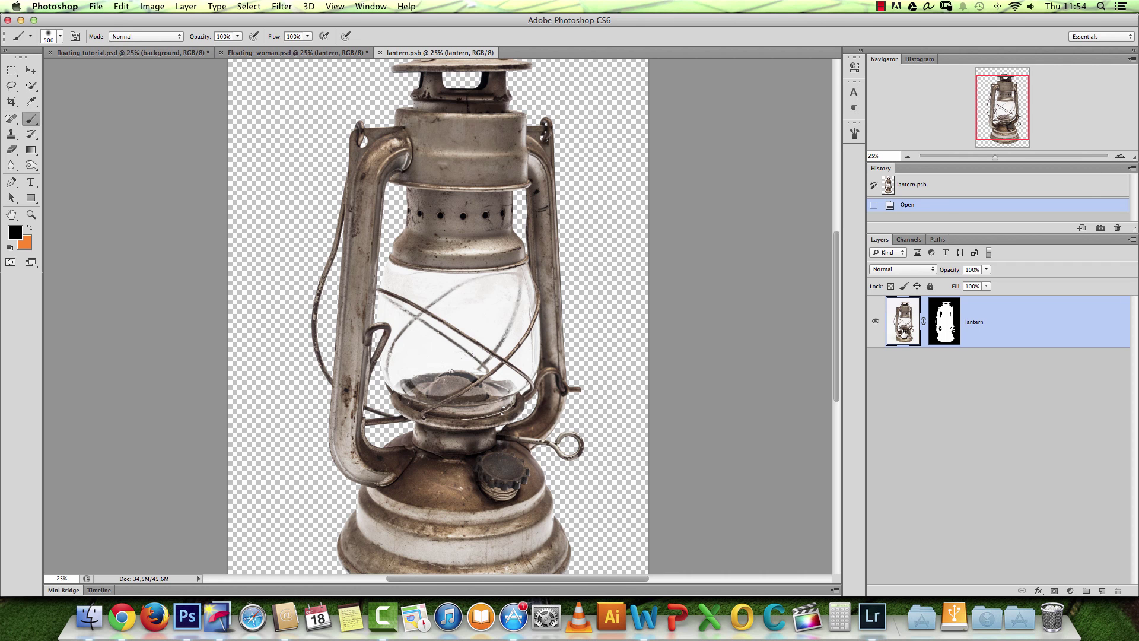
shift+click(946, 318)
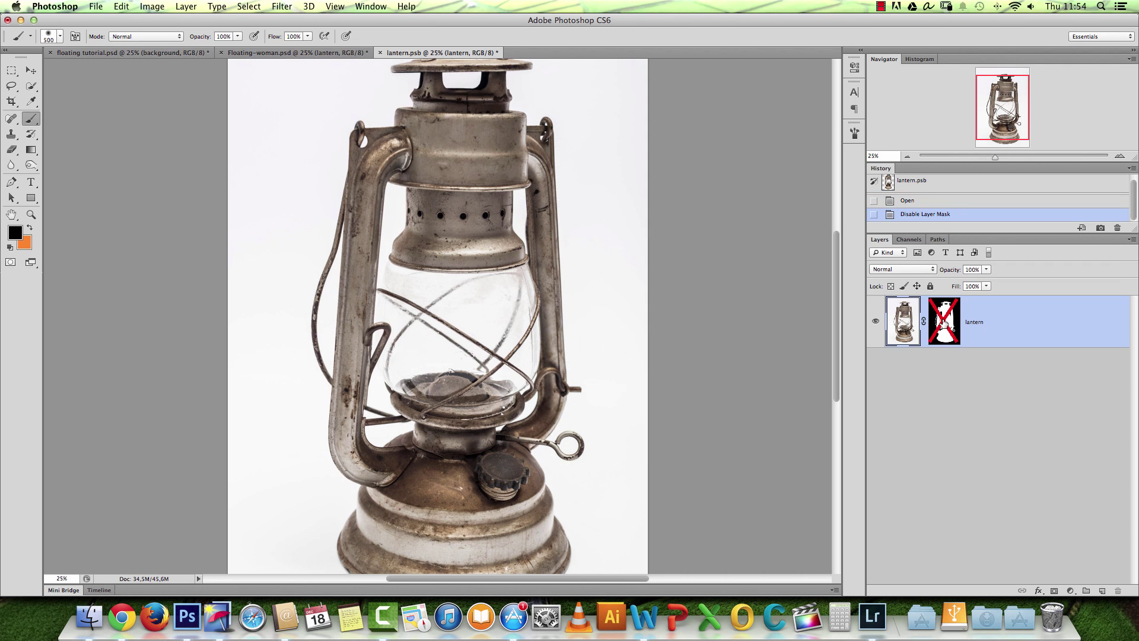
shift+click(941, 325)
shift+click(941, 325)
shift+click(940, 326)
shift+click(940, 327)
shift+click(940, 326)
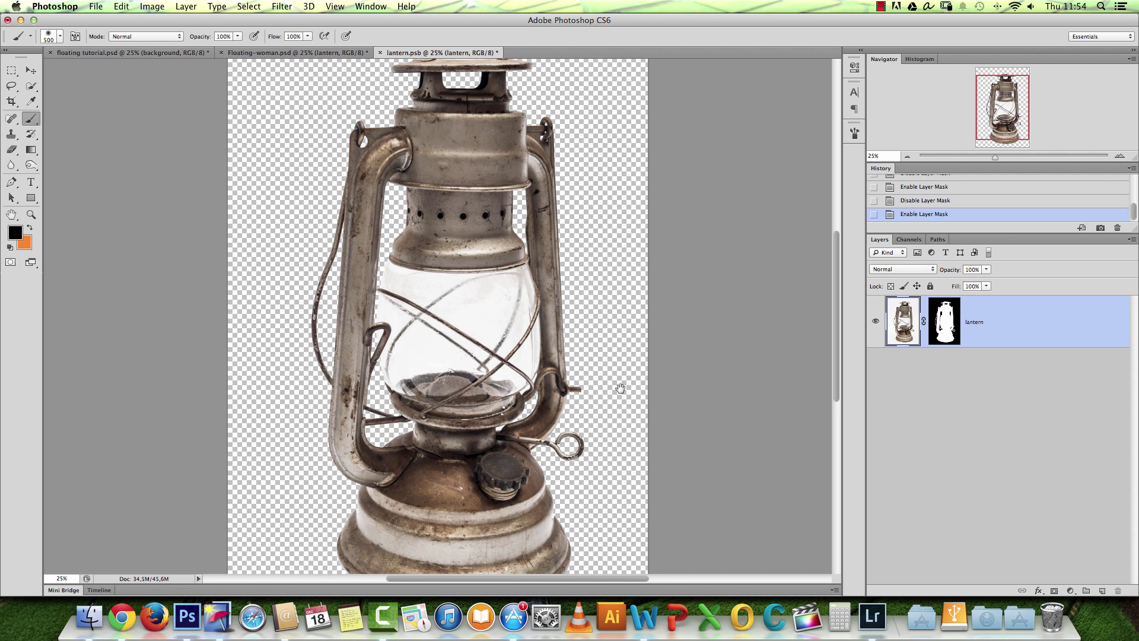
drag(619, 389, 607, 336)
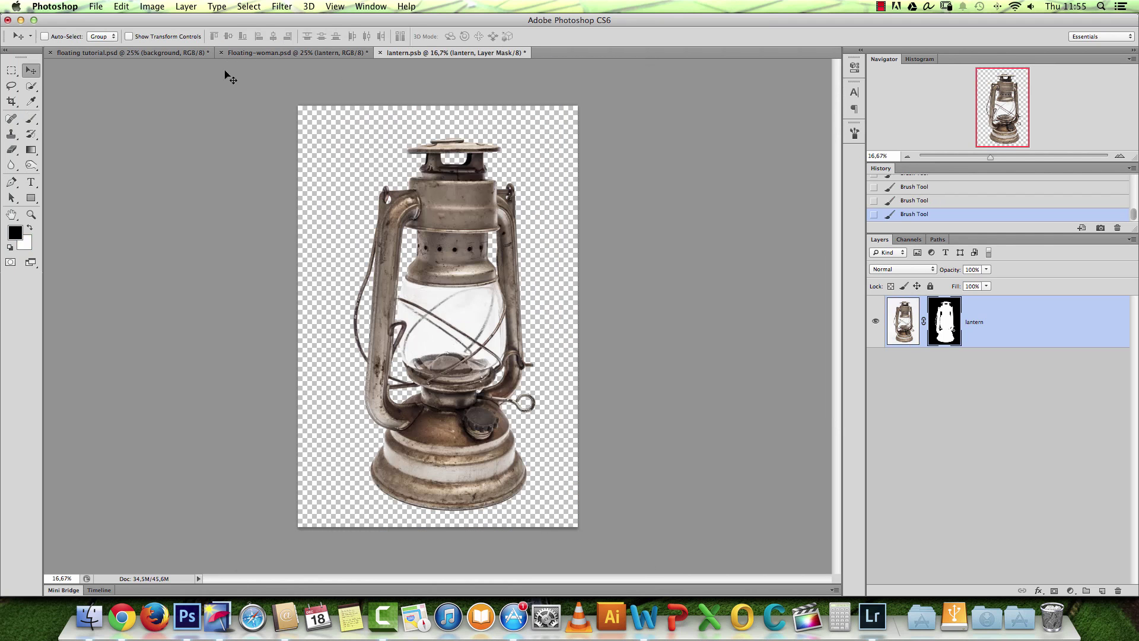
Copy the masked lantern layer into floating tutorial.psd and position it in front of the large tree trunk.
drag(448, 175, 370, 142)
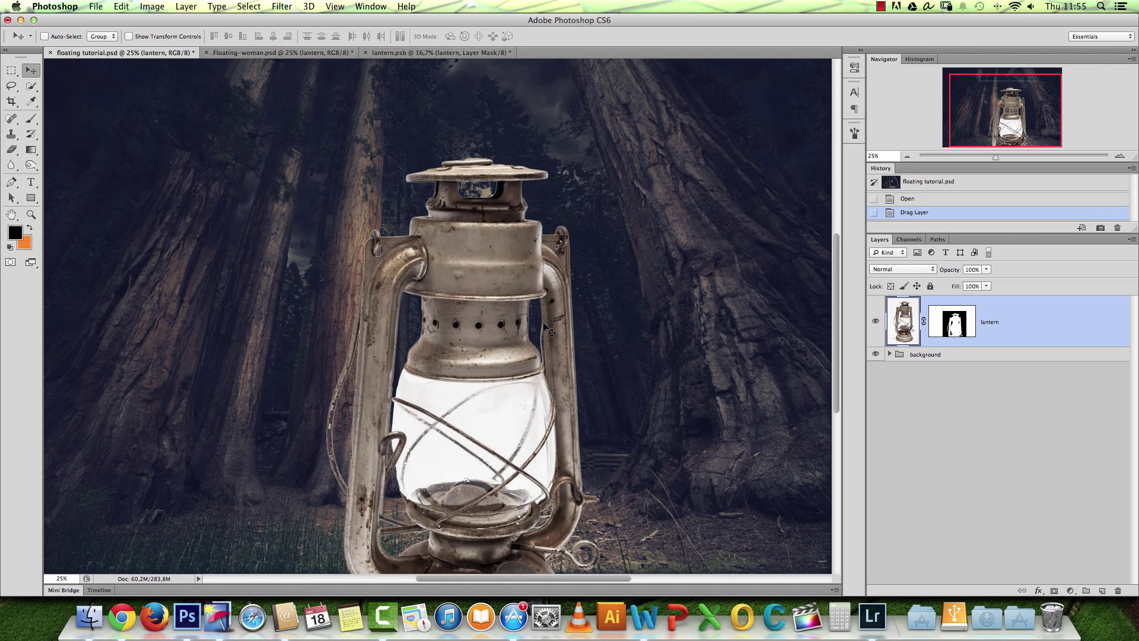
drag(538, 333, 592, 297)
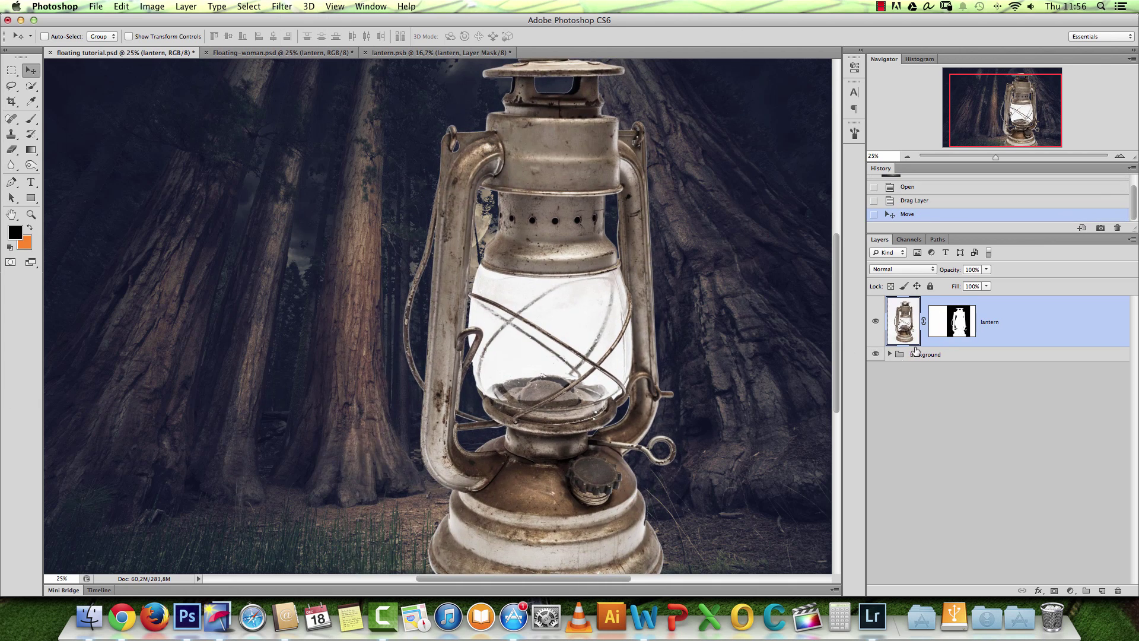
Convert the lantern layer to a smart object and scale it proportionally to 9%.
right_click(1011, 318)
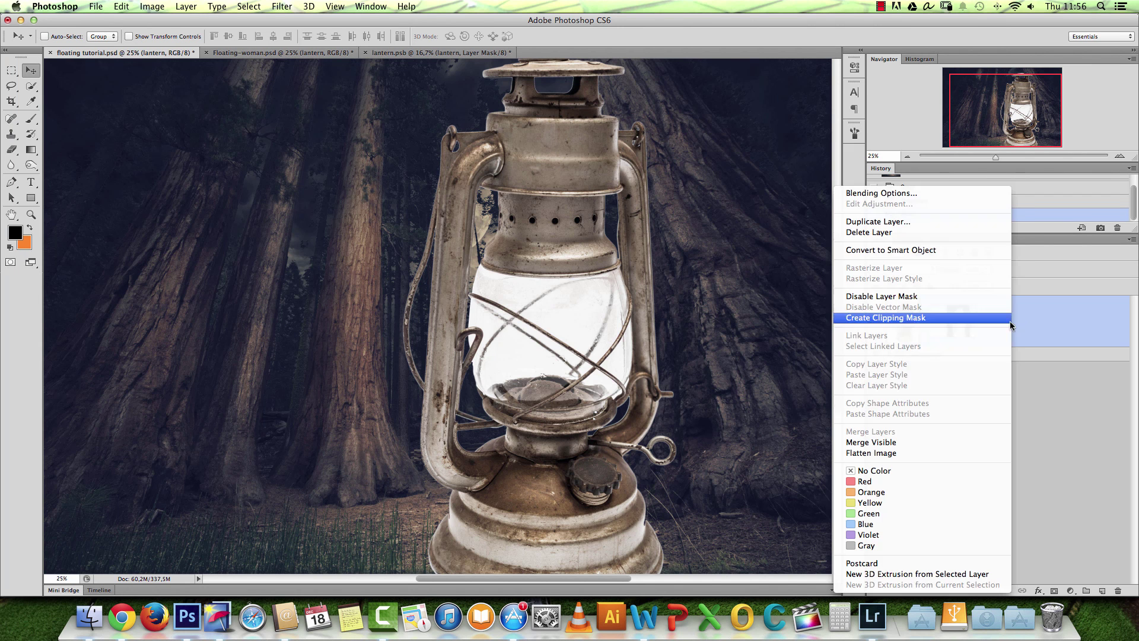
click(919, 251)
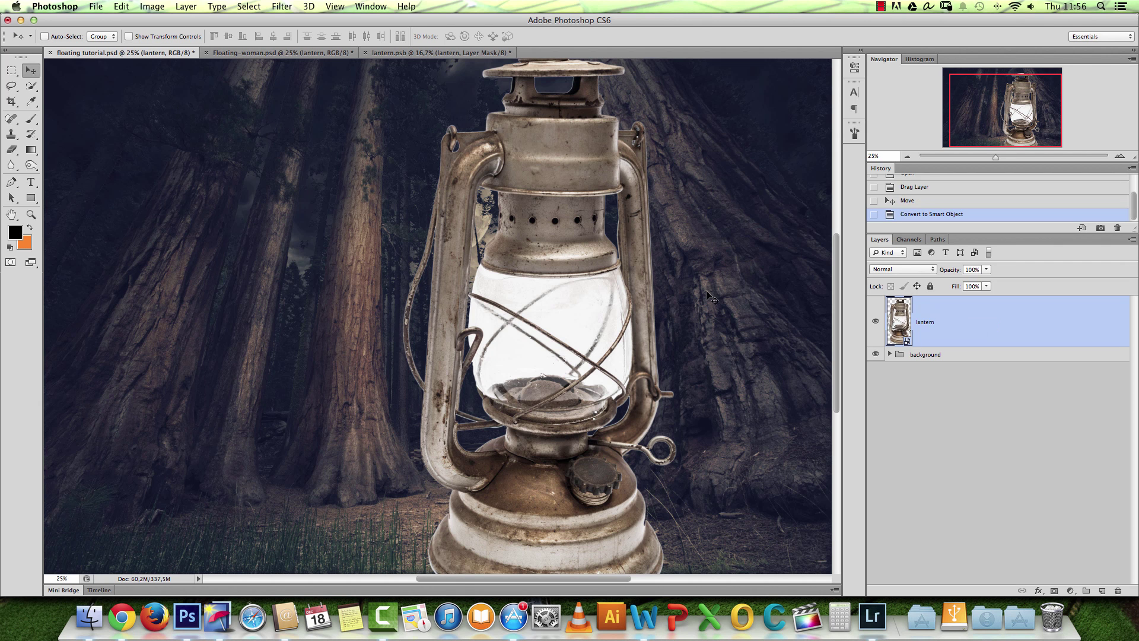
key(super+t)
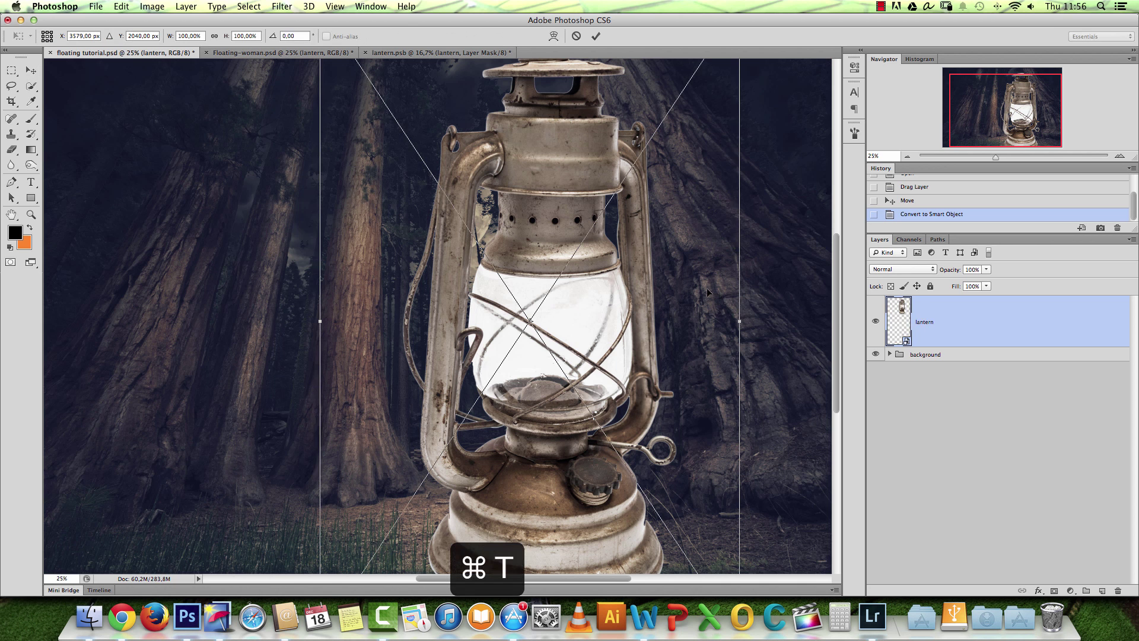
click(214, 36)
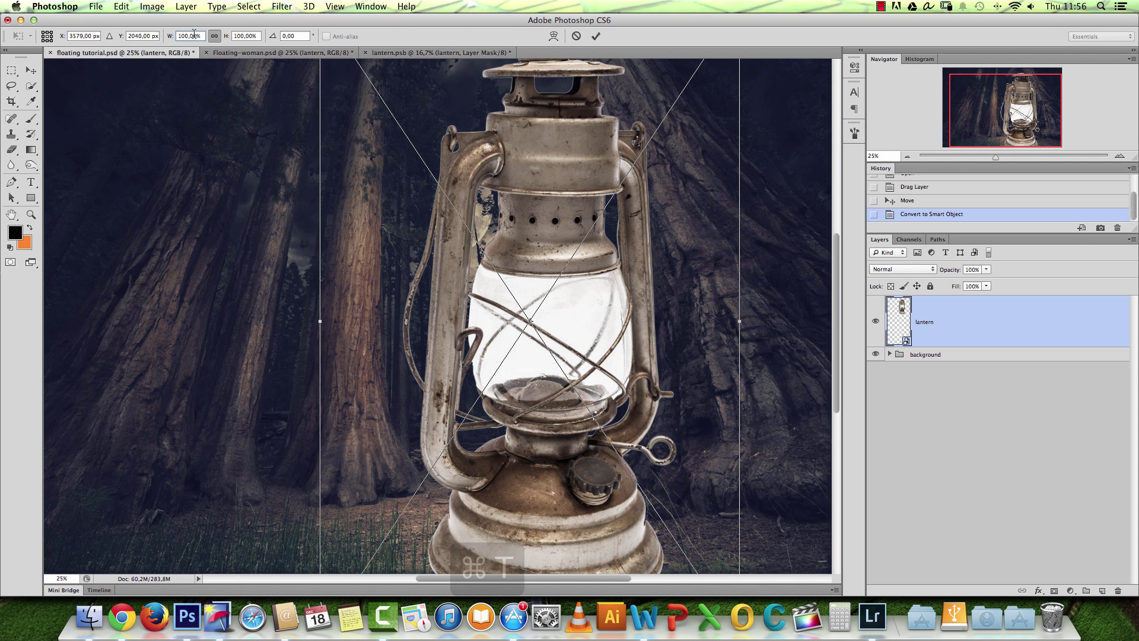
text(9)
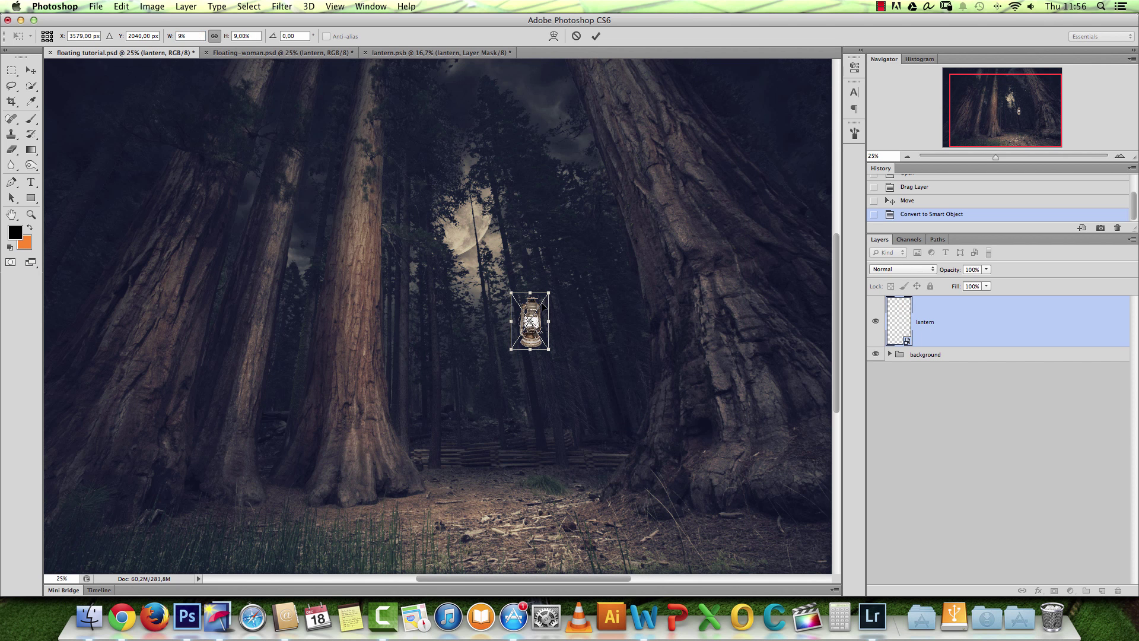
key(Return)
Move the small lantern down to the forest floor beside the base of the large tree.
scroll(498, 307, right, 5)
drag(385, 286, 460, 452)
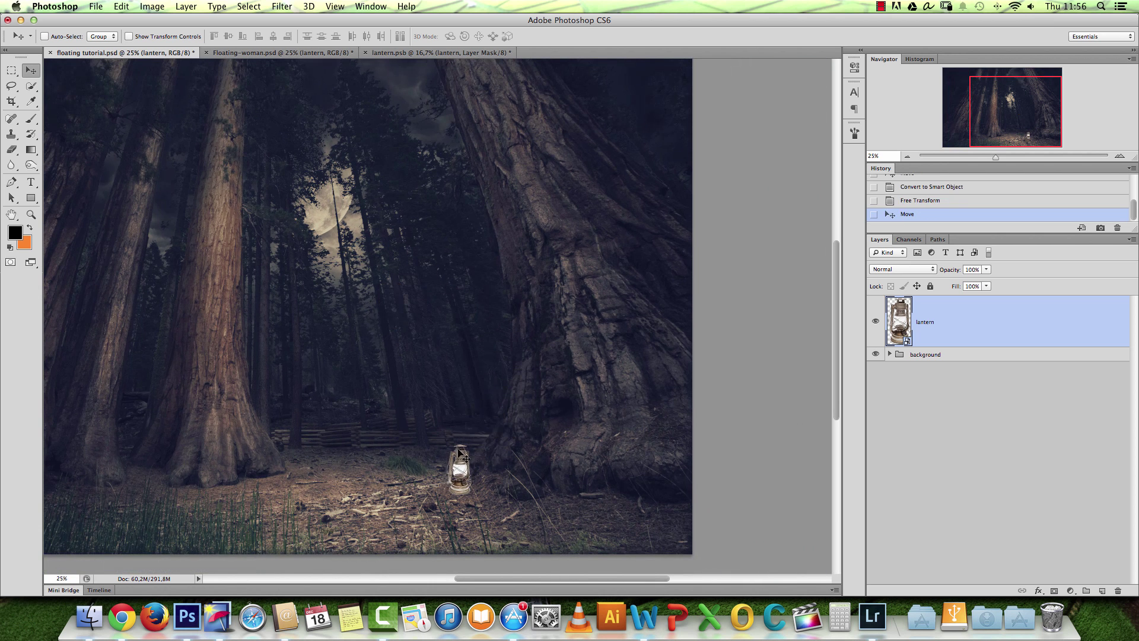
key(super+1)
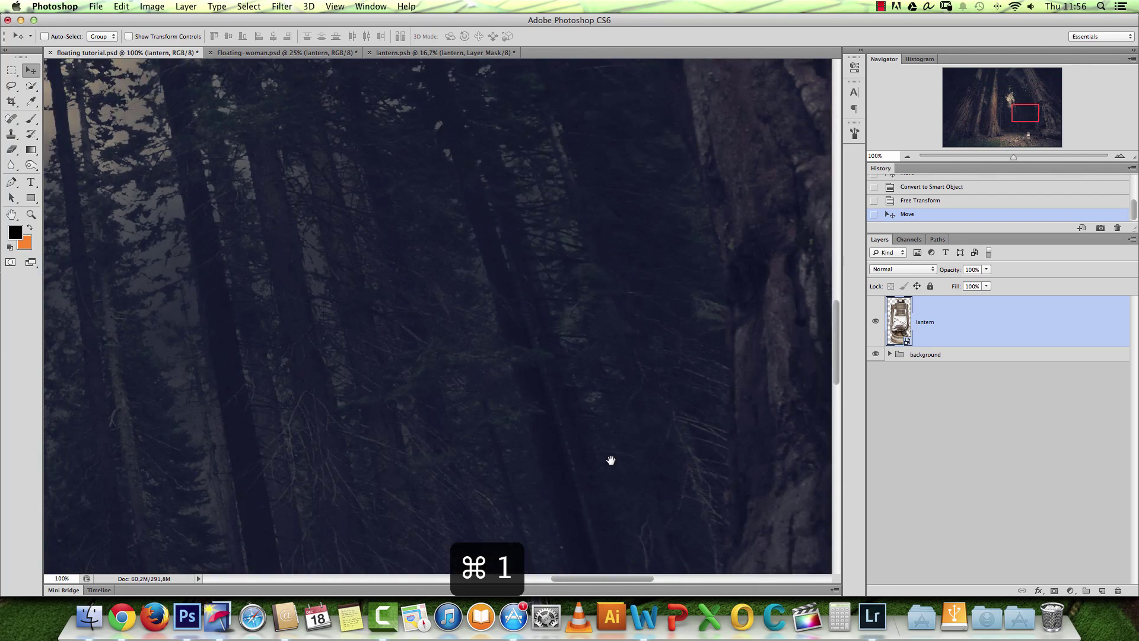
drag(611, 461, 549, 246)
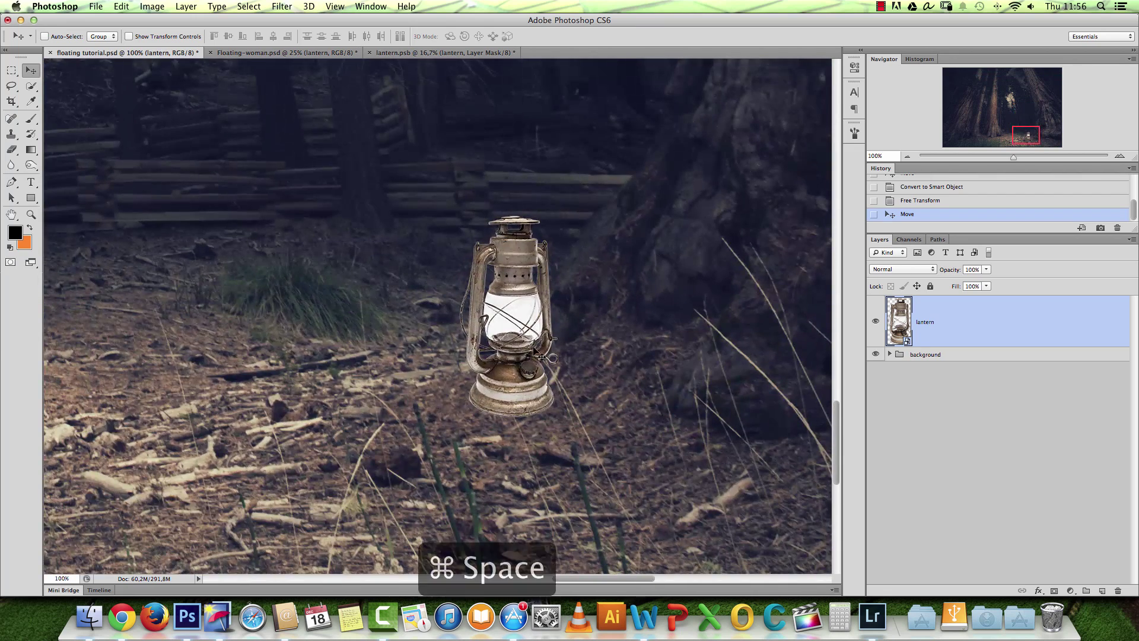
Examine the lantern's sharpness against the surrounding forest floor at different magnifications.
click(541, 341)
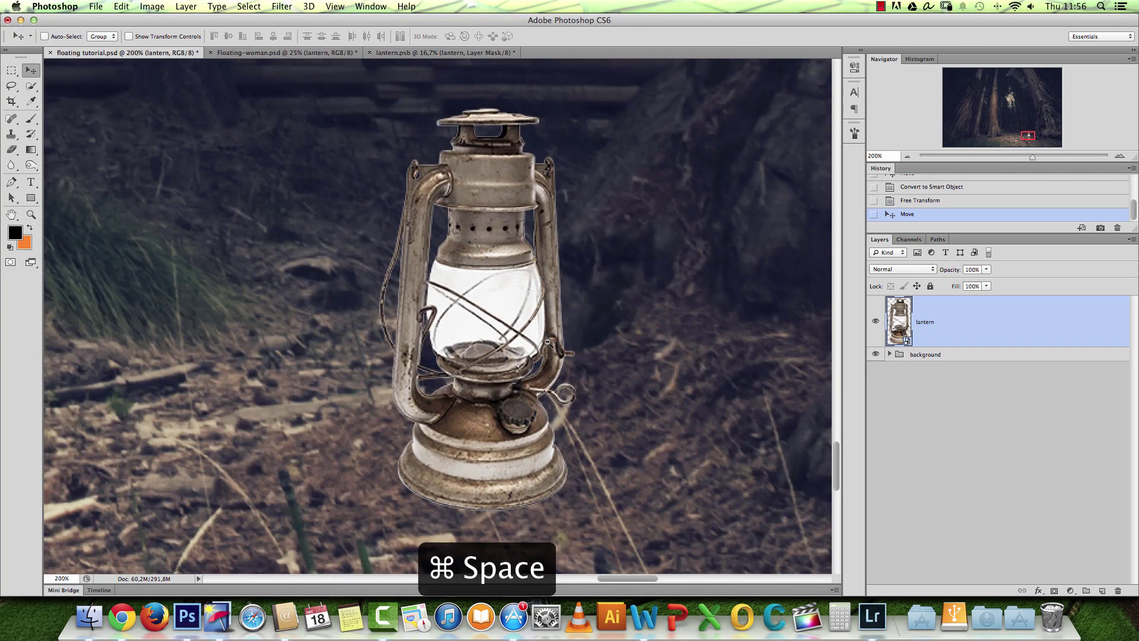
alt+super+click(547, 341)
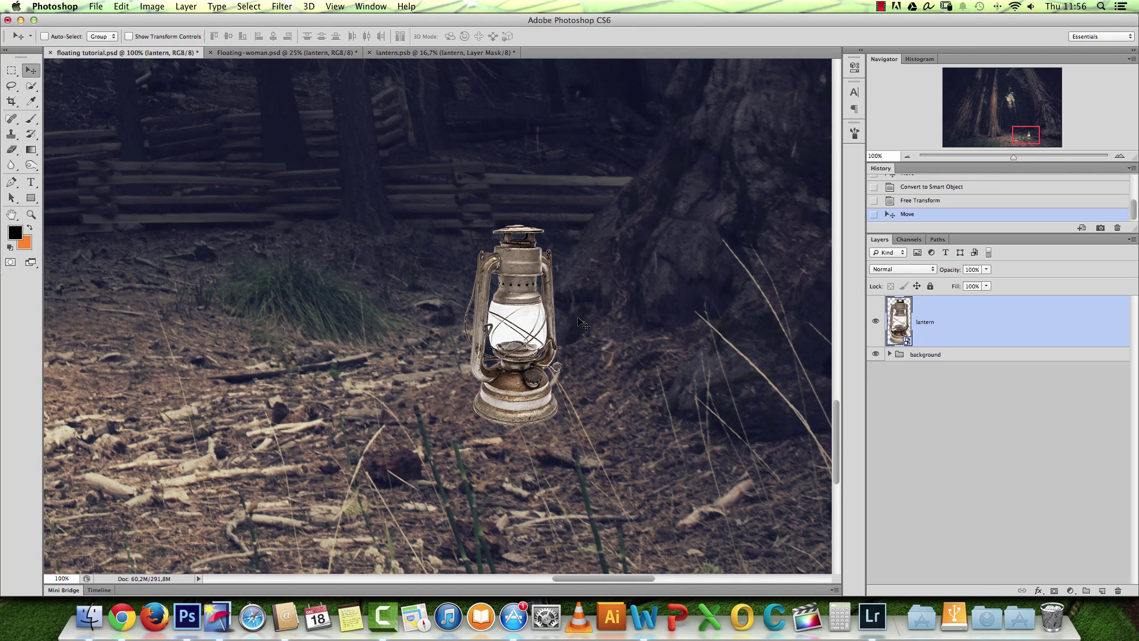
drag(566, 343, 571, 330)
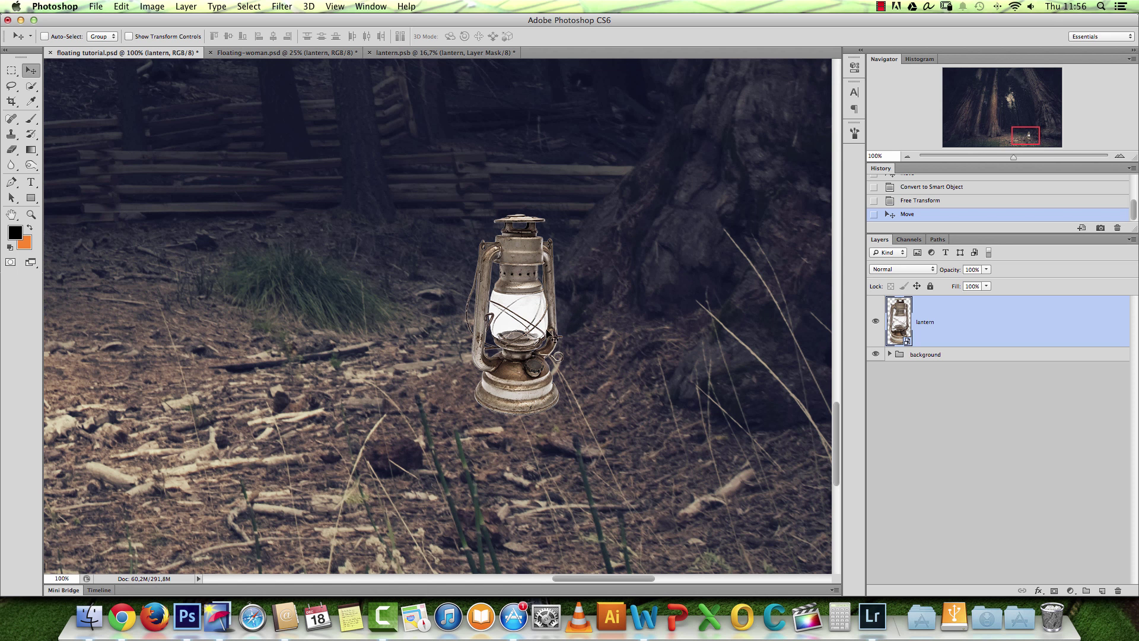
key(super+space)
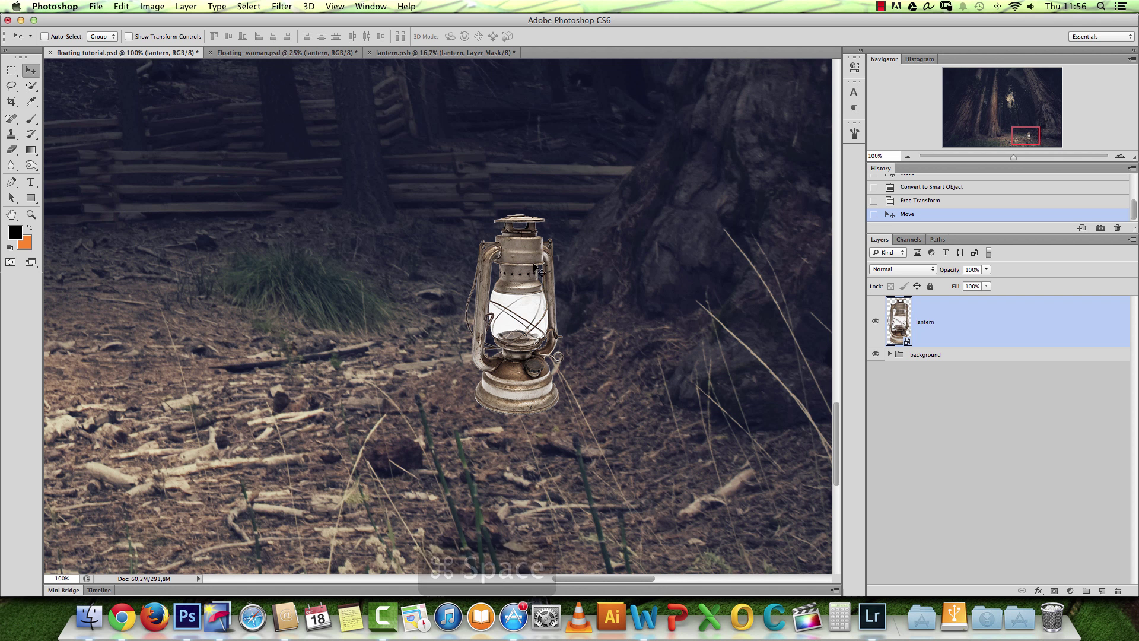
click(535, 295)
key(alt+space)
click(536, 284)
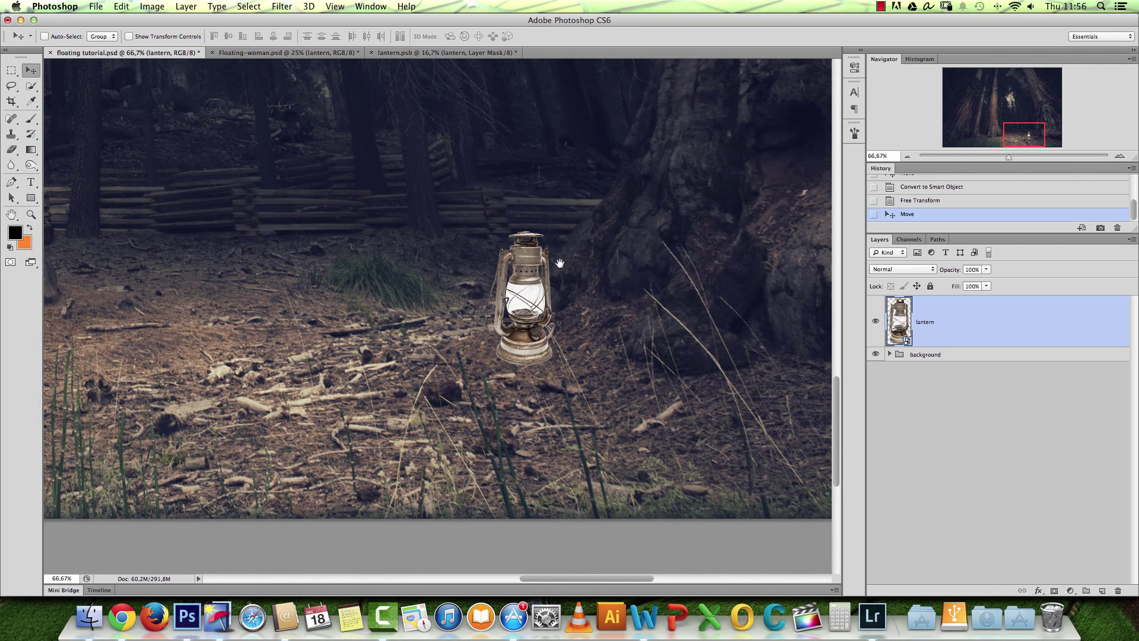
click(555, 284)
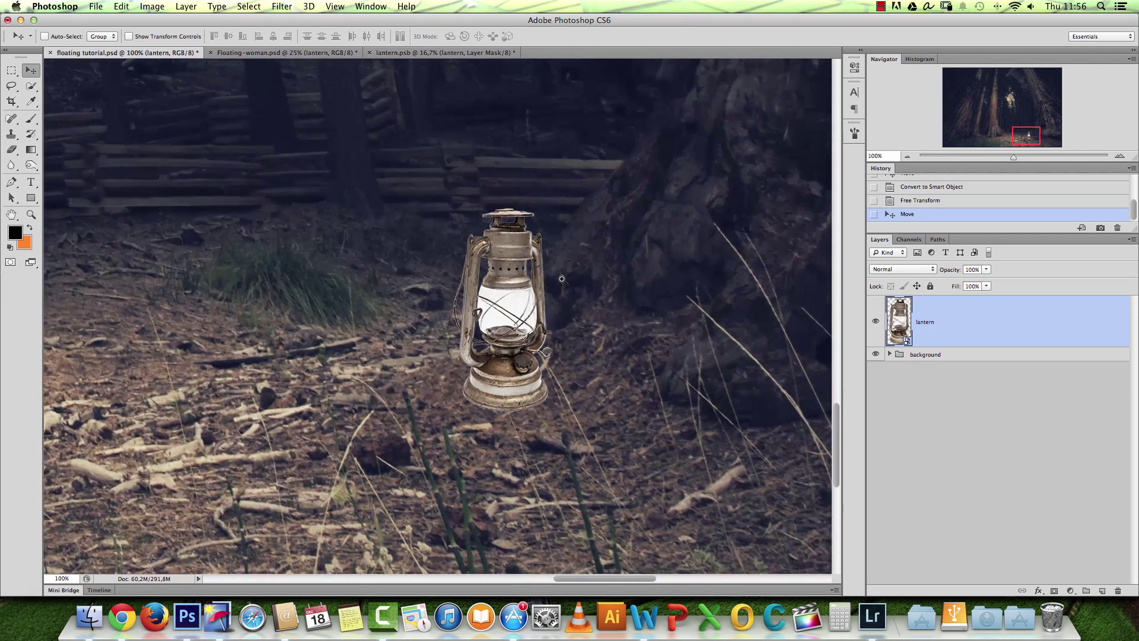
click(530, 256)
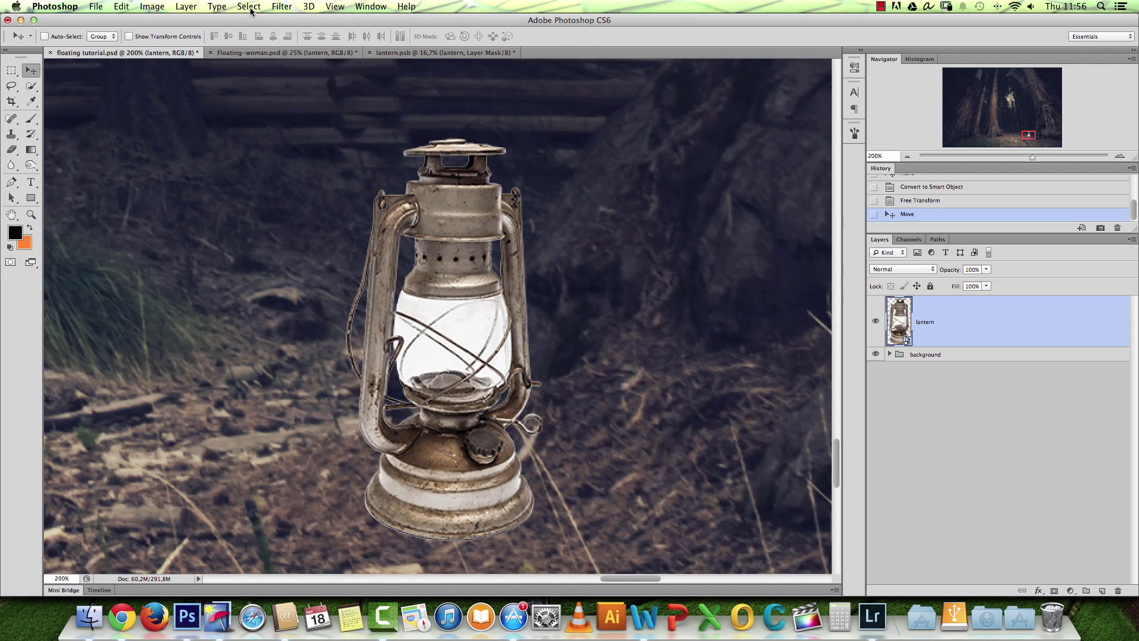
Apply a Gaussian Blur smart filter with a radius of 0.35 pixels to the lantern.
click(281, 6)
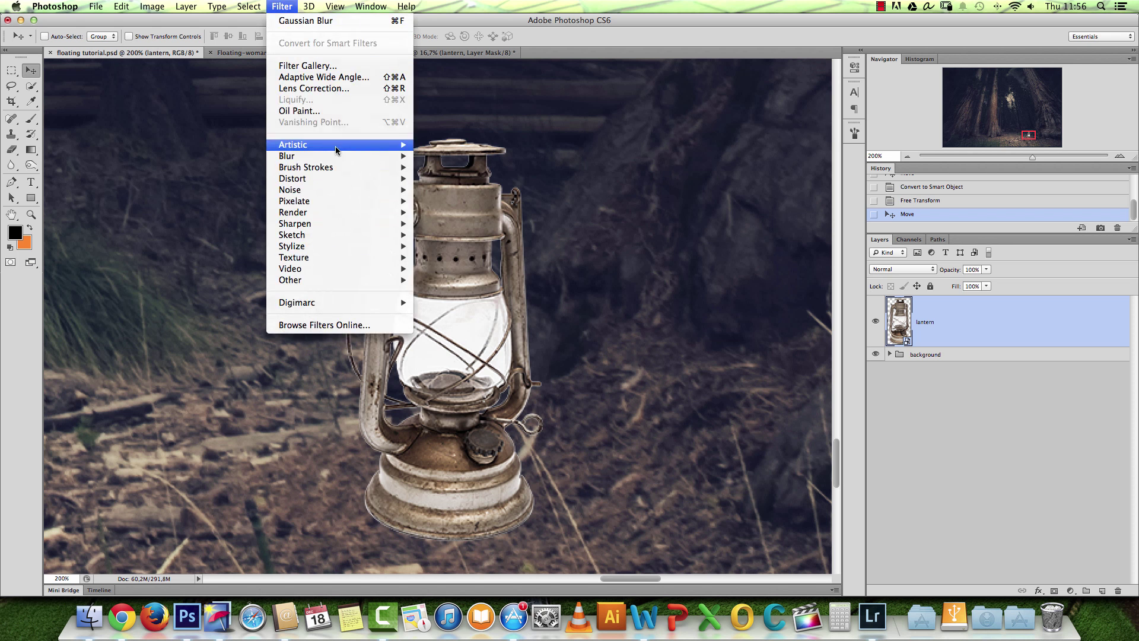
mouse_move(392, 156)
click(474, 251)
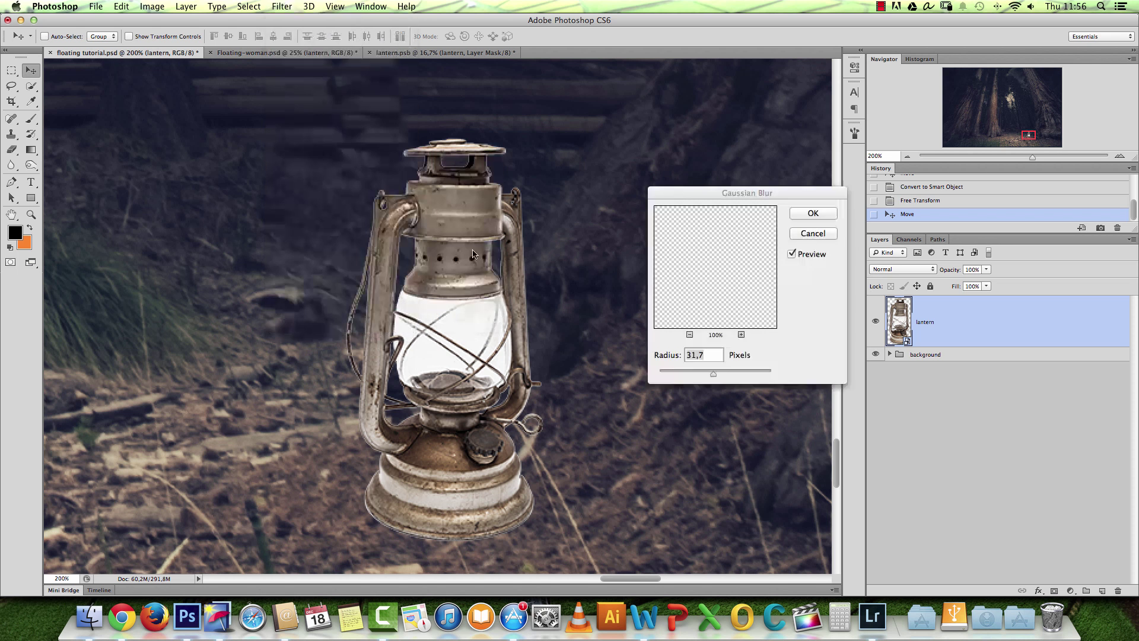
drag(709, 372, 659, 374)
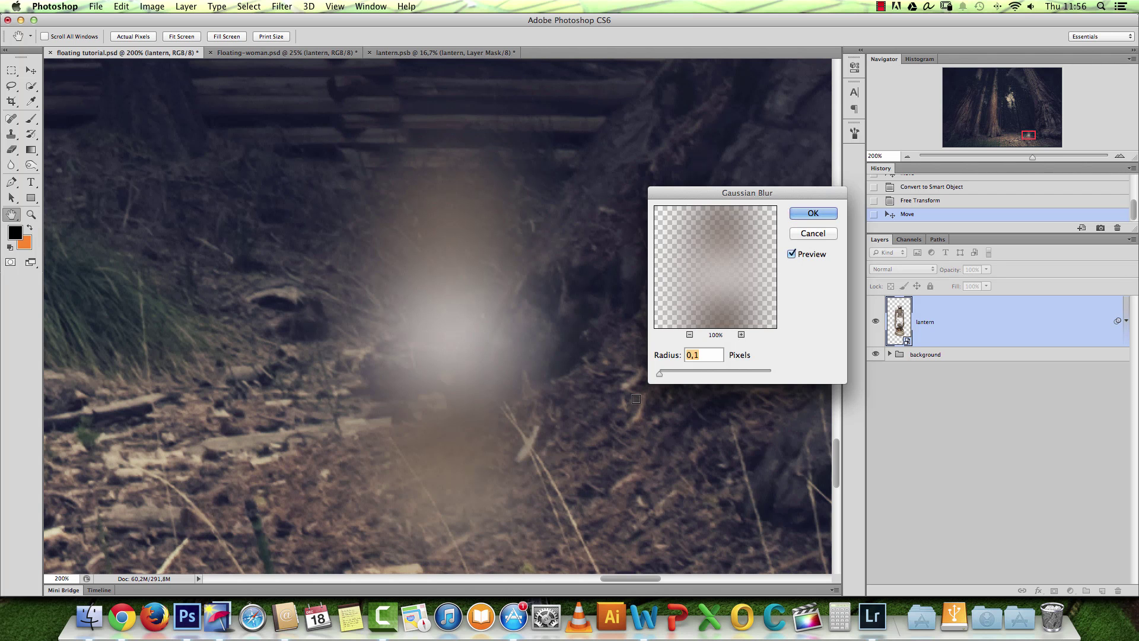
click(697, 356)
key(BackSpace)
text(4)
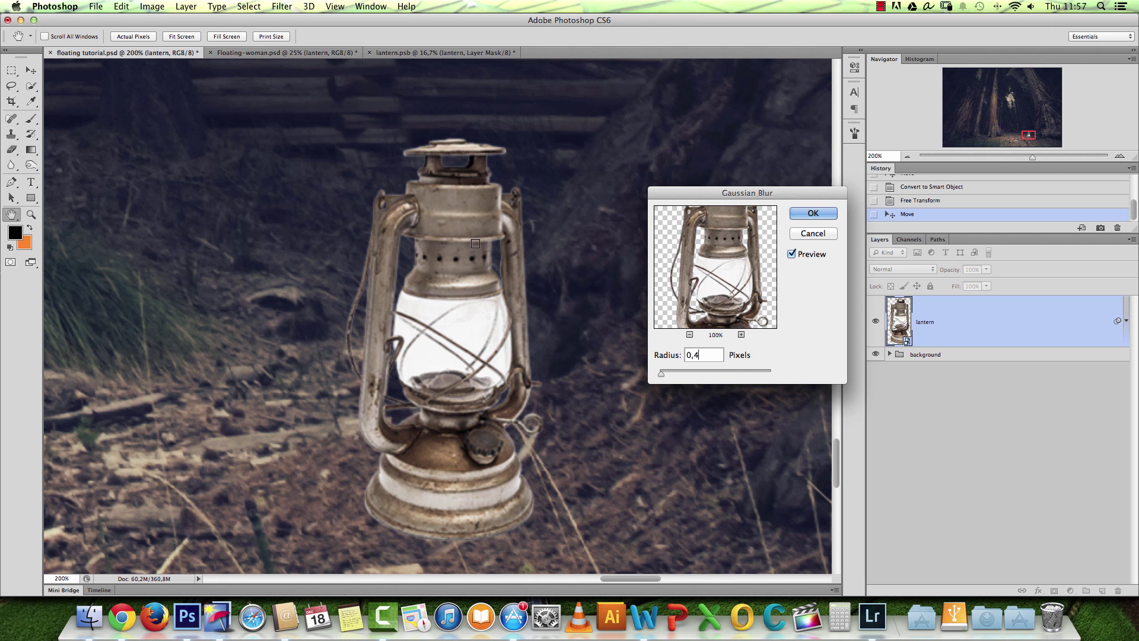
key(BackSpace)
text(35)
key(alt+space)
key(Return)
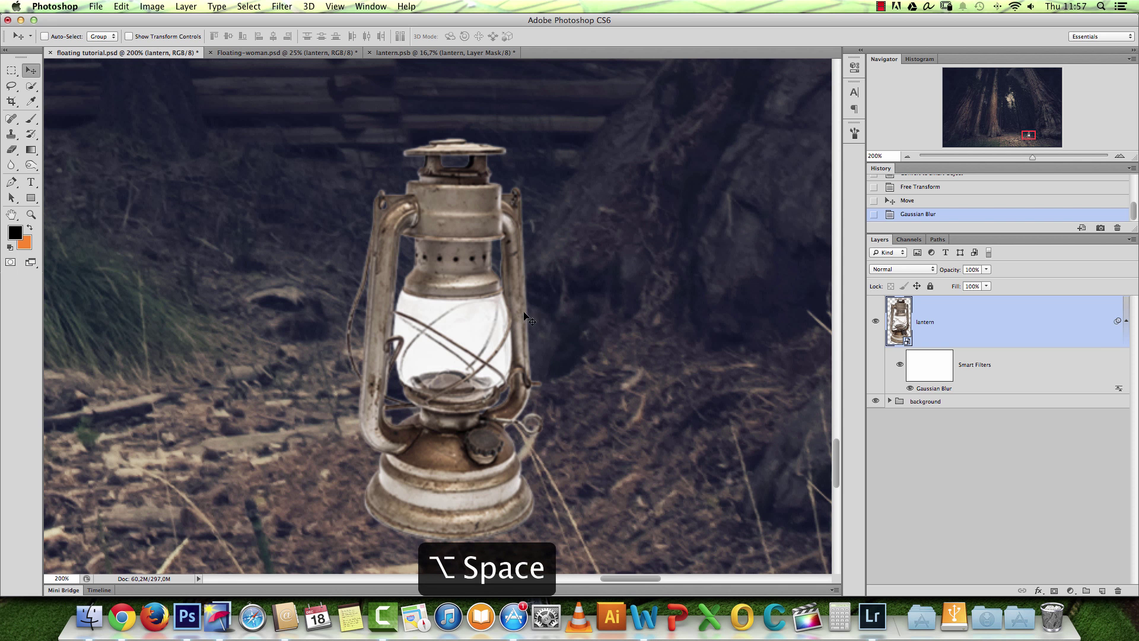
Compare the lantern at 100% with its Gaussian Blur smart filter off and on again.
key(super+1)
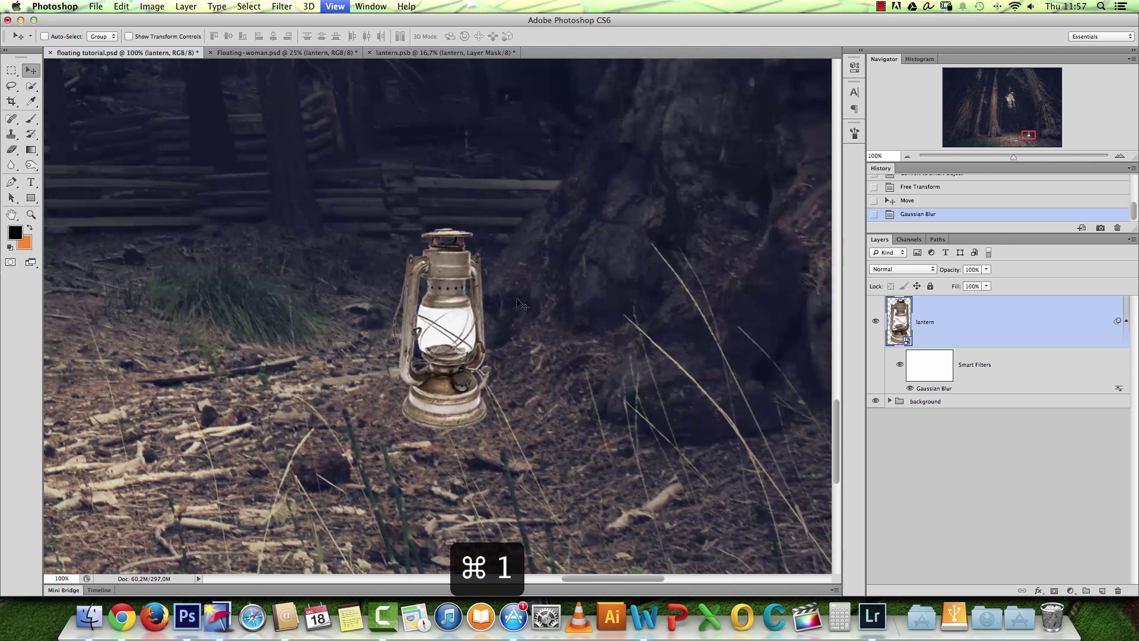
click(910, 389)
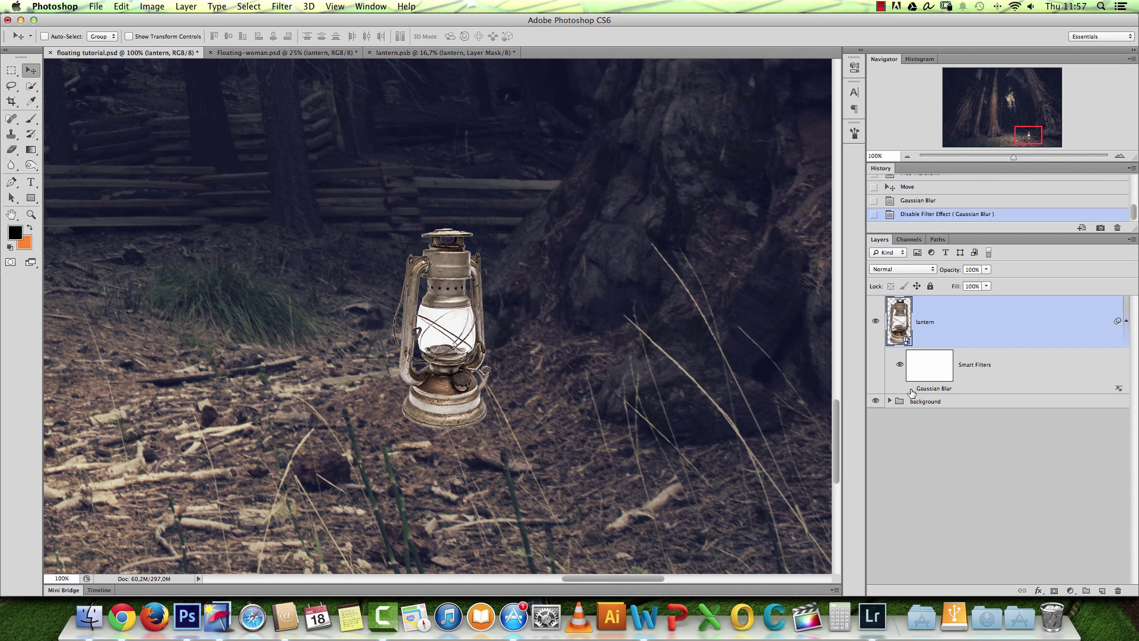
click(910, 388)
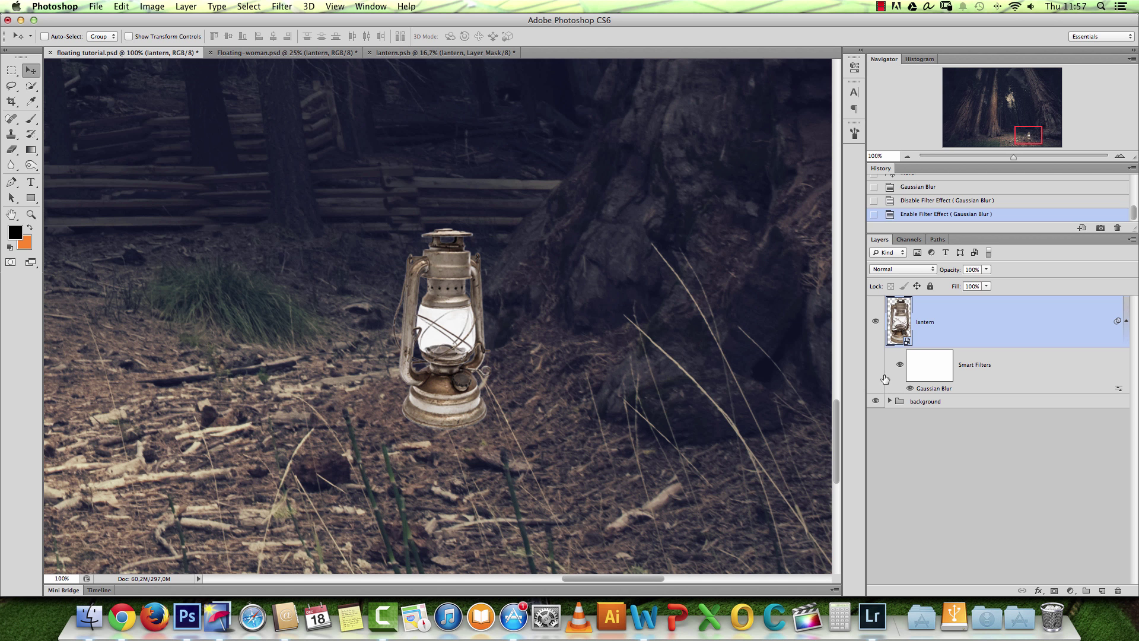
Reposition the lantern slightly closer to the base of the large tree, keeping its 9% scale.
drag(442, 330, 538, 342)
key(alt+space)
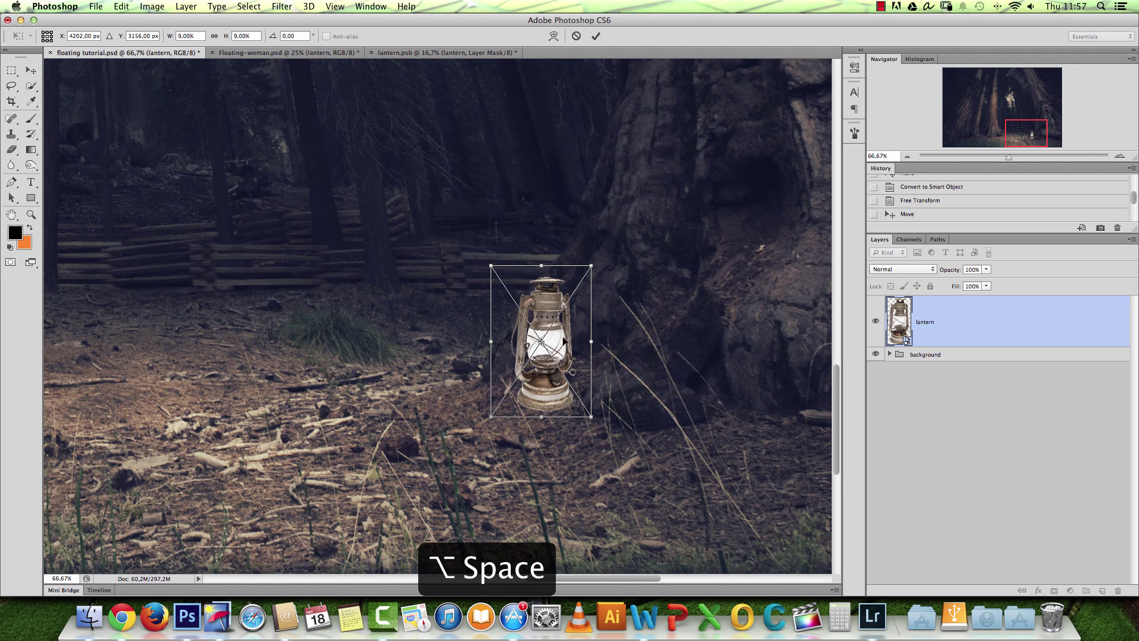
drag(603, 266, 606, 271)
drag(537, 345, 549, 337)
key(Return)
Examine the lantern's new placement and how its base meets the ground, both from afar and up close.
drag(691, 379, 602, 307)
key(alt+space)
alt+click(590, 296)
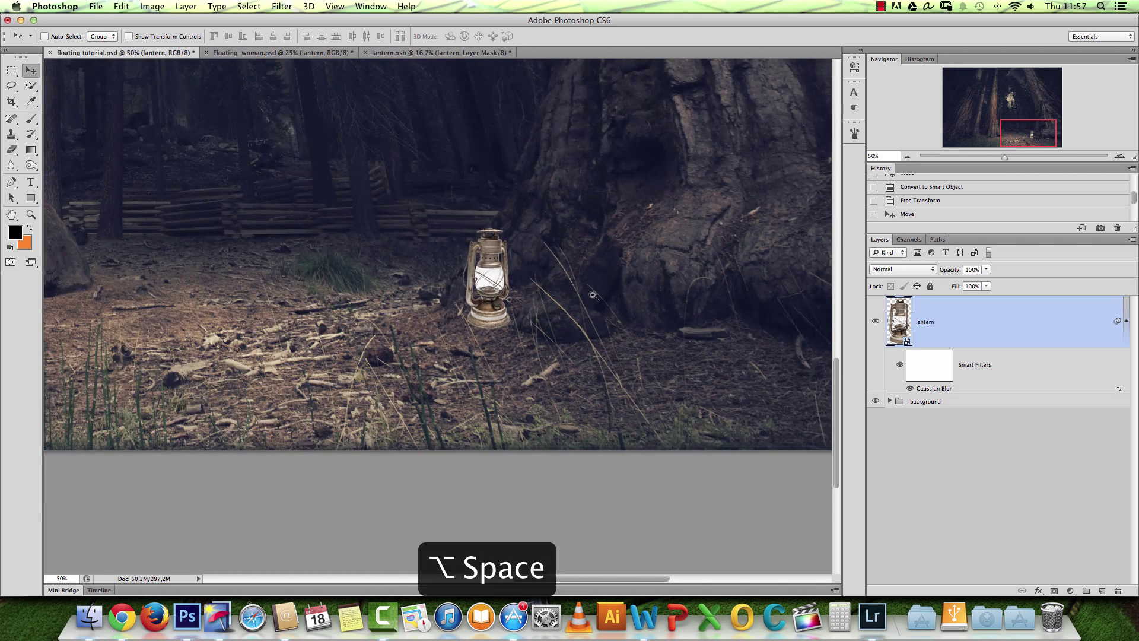
alt+click(592, 295)
click(537, 296)
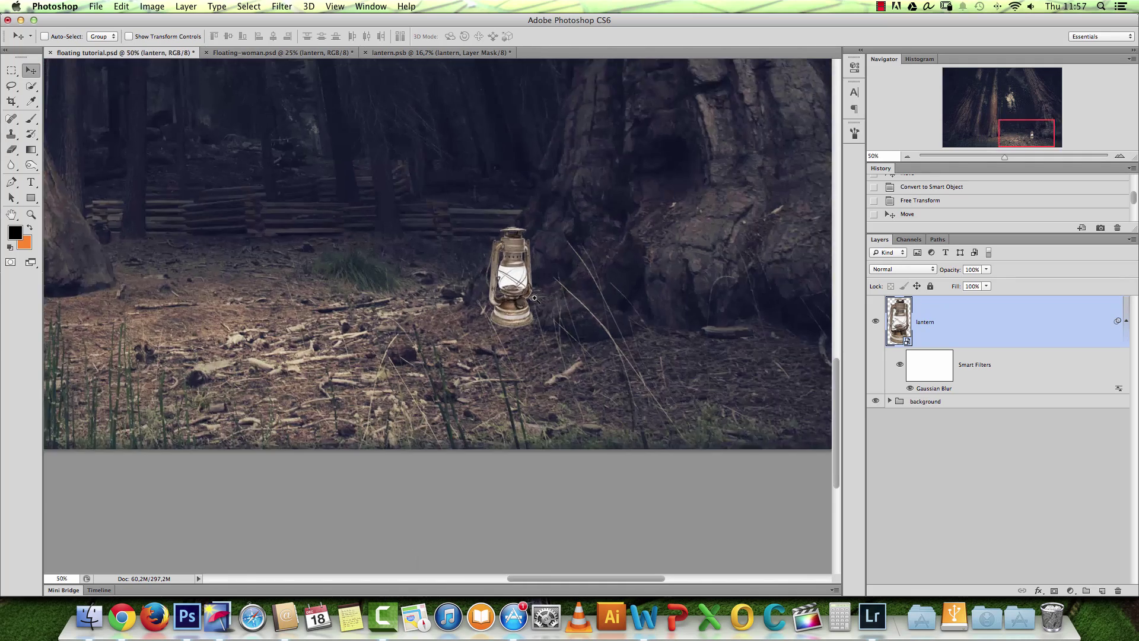
click(535, 299)
click(517, 306)
click(519, 308)
click(663, 358)
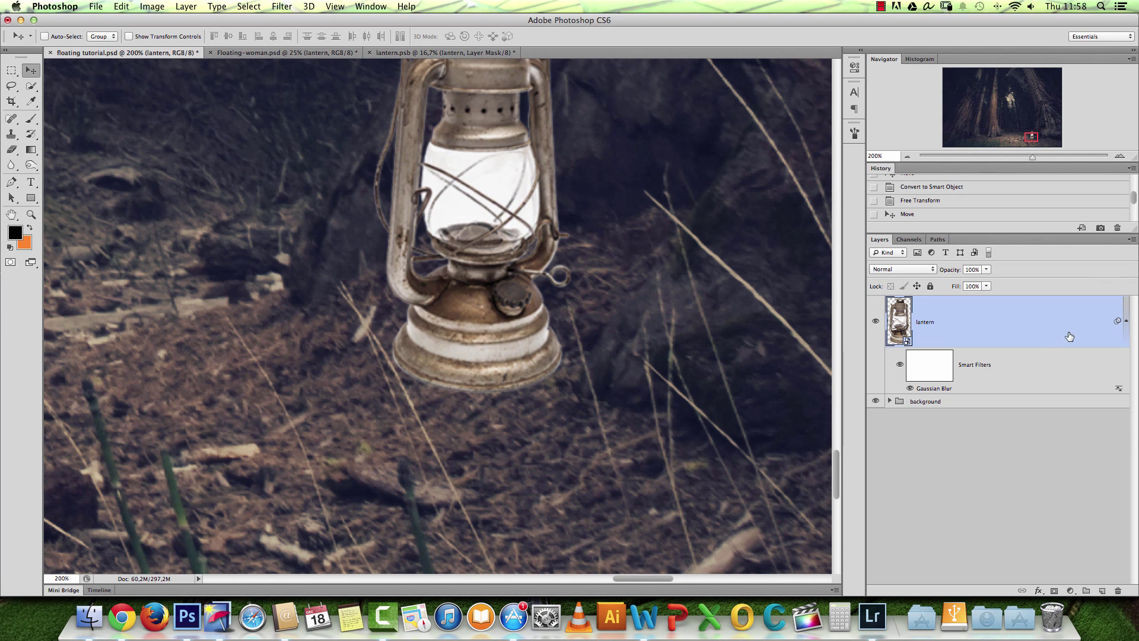
alt+click(592, 260)
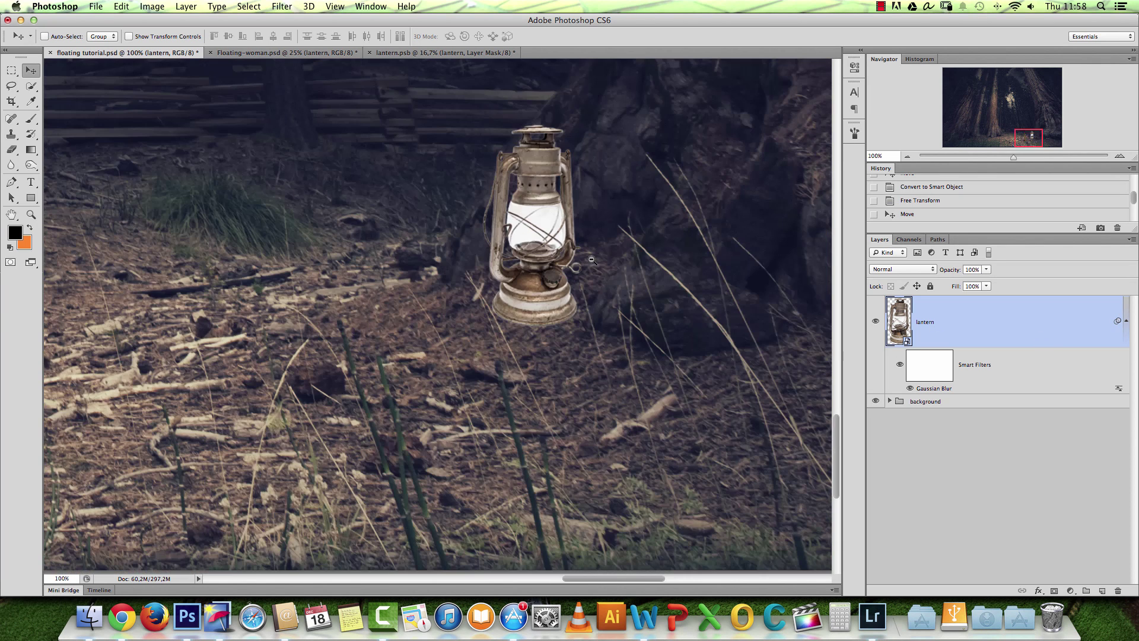
drag(681, 245, 634, 282)
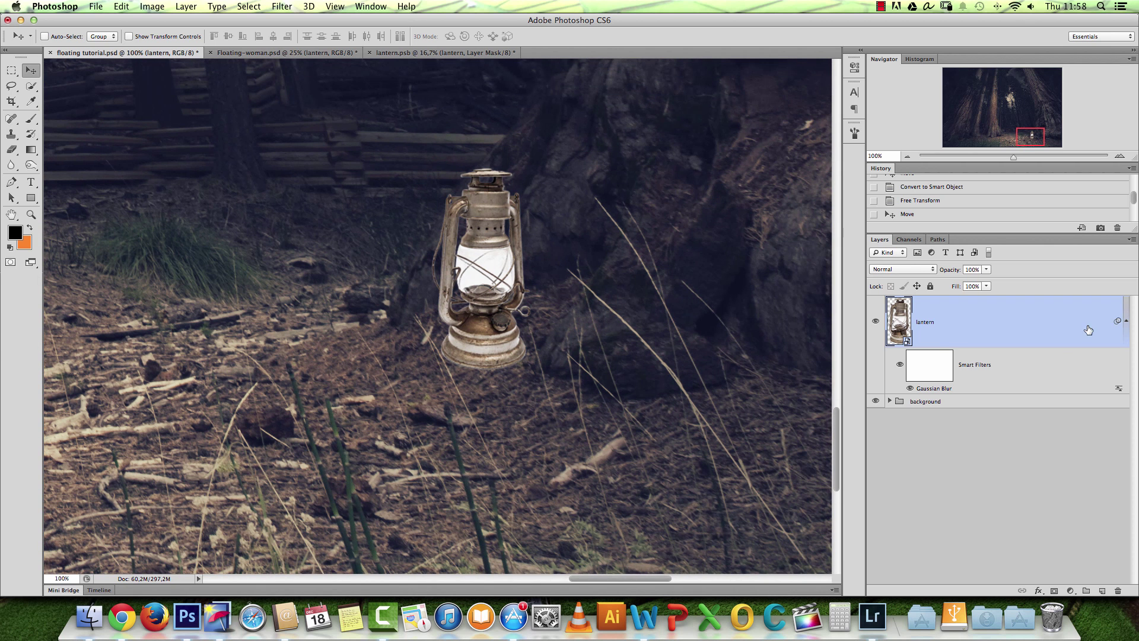
Collapse the lantern's smart filters and add a new layer named shadow directly beneath the lantern layer.
click(1127, 320)
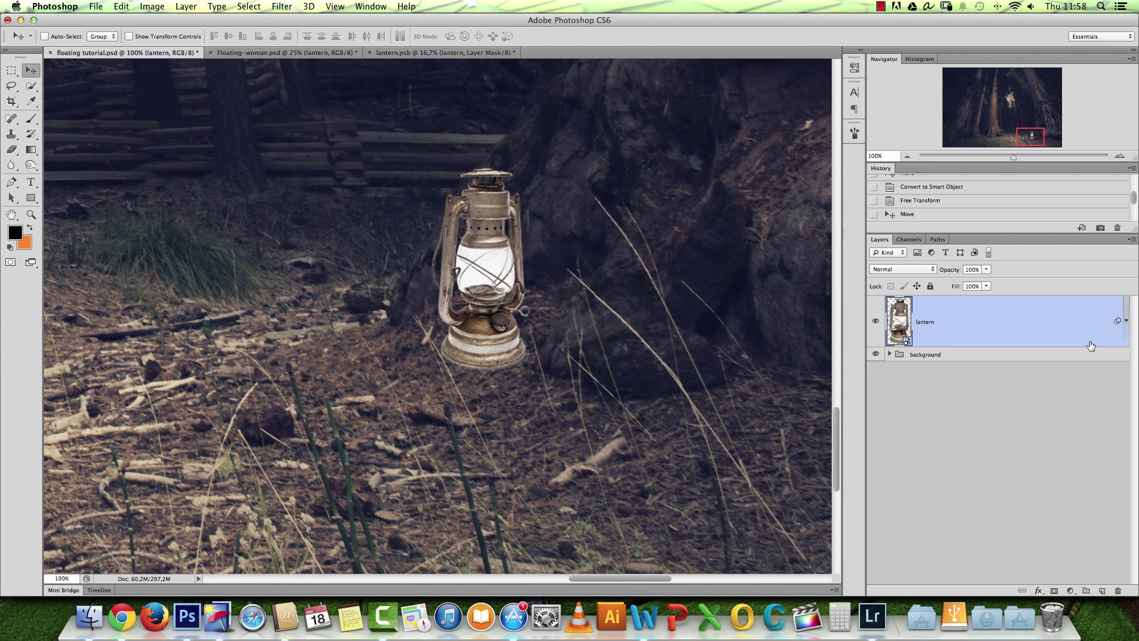
super+click(1102, 590)
double_click(947, 373)
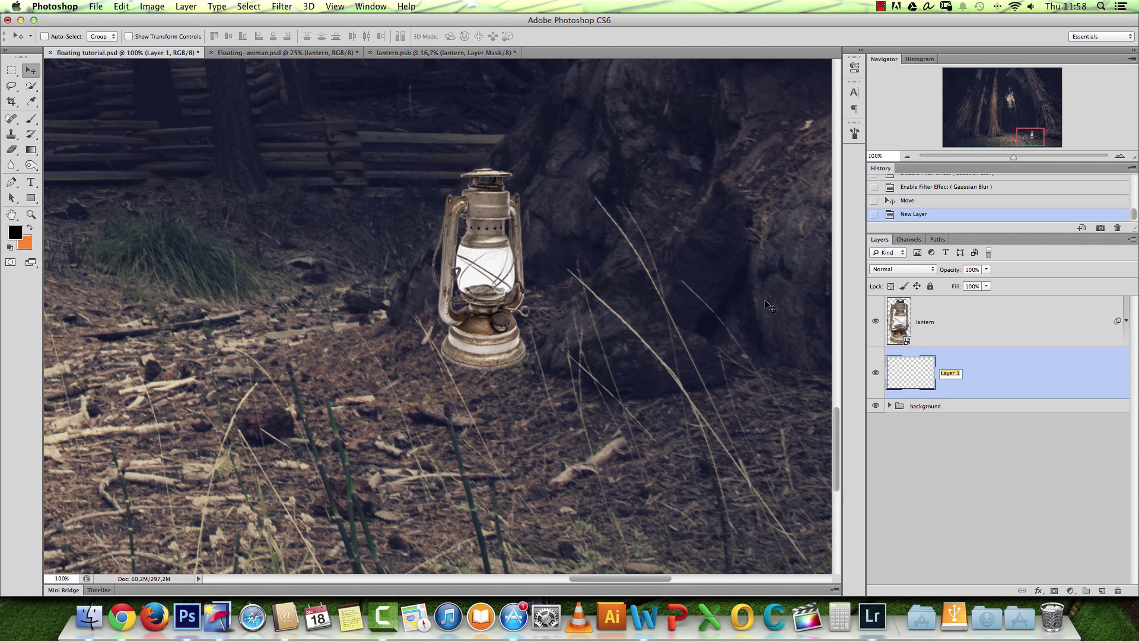
text(shadow)
key(Return)
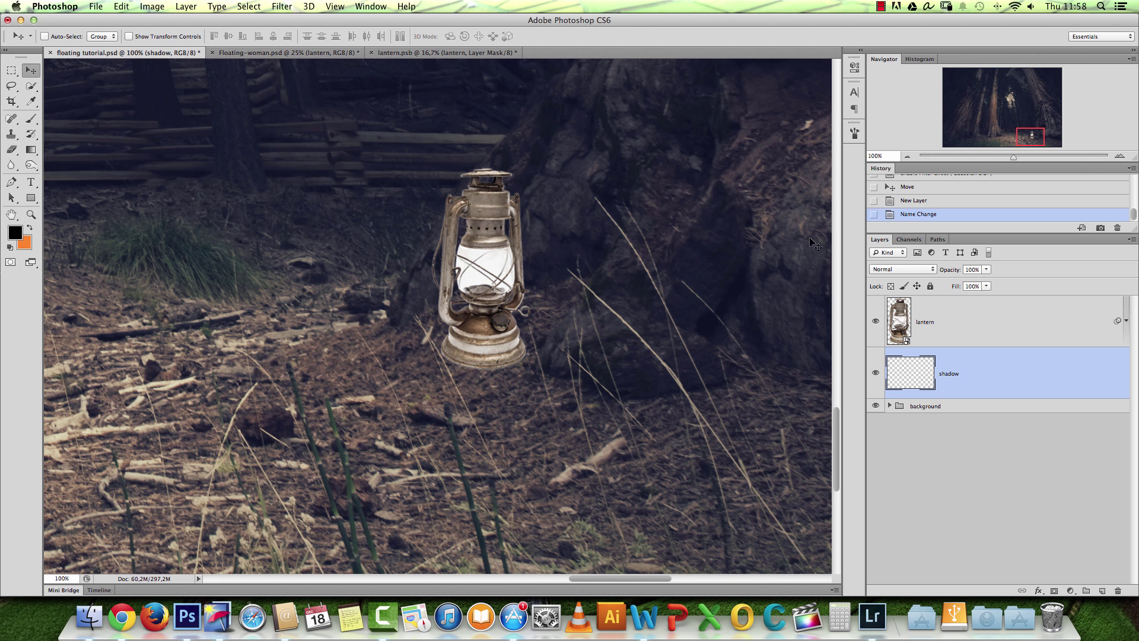
Prepare the Brush tool at 20% opacity and 20% flow with dark blue #111627, sampled from the scene, as foreground colour.
click(31, 118)
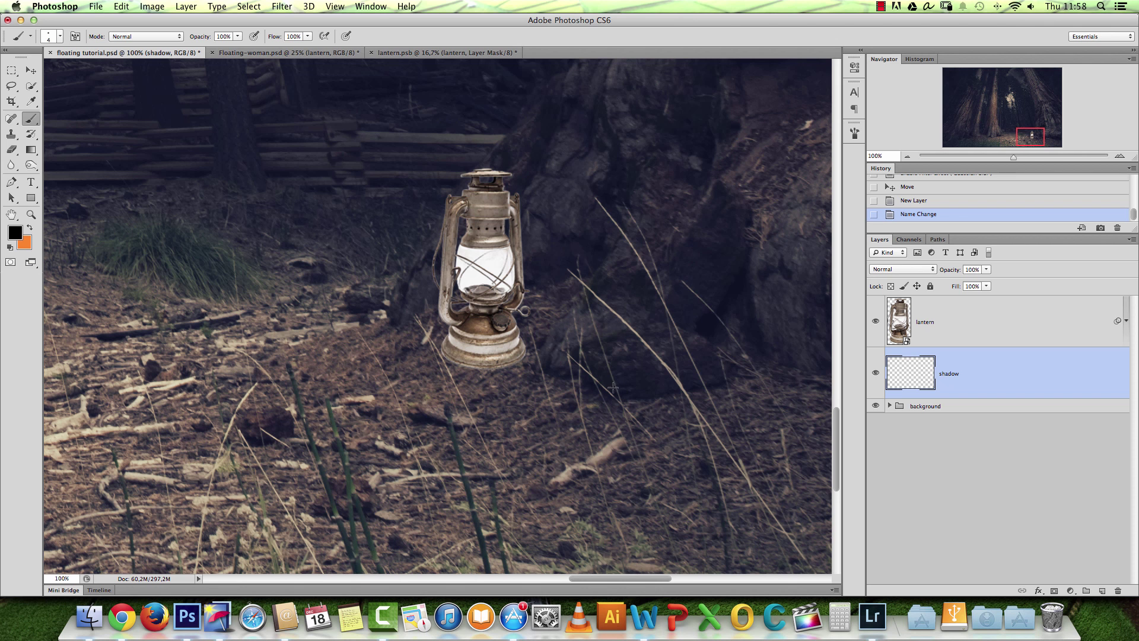
drag(659, 376, 488, 343)
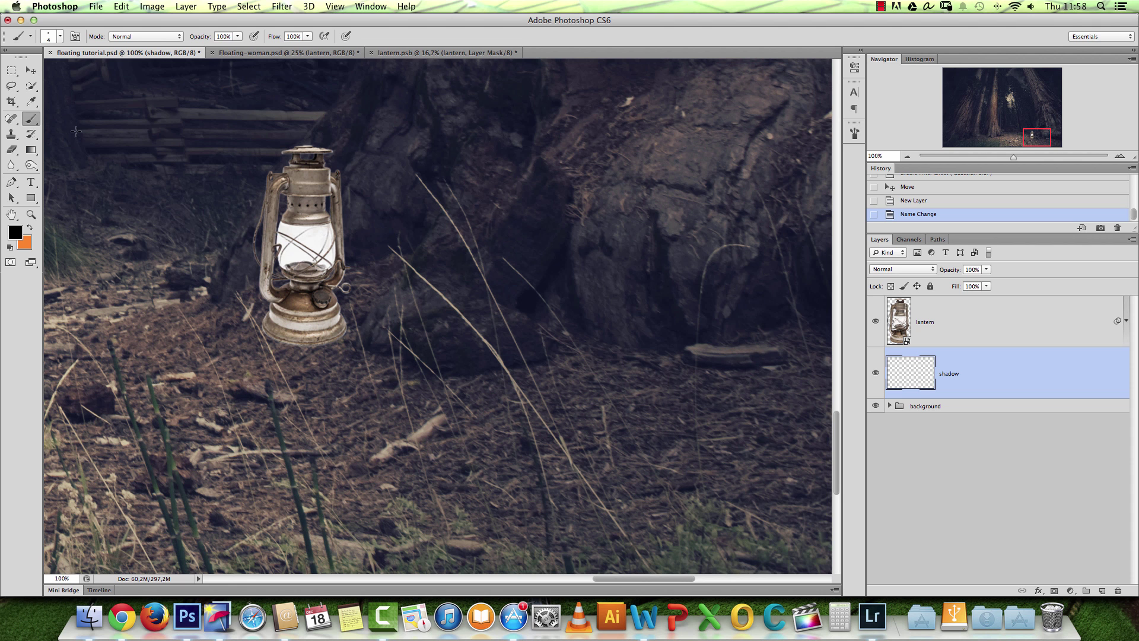
alt+click(241, 398)
click(16, 233)
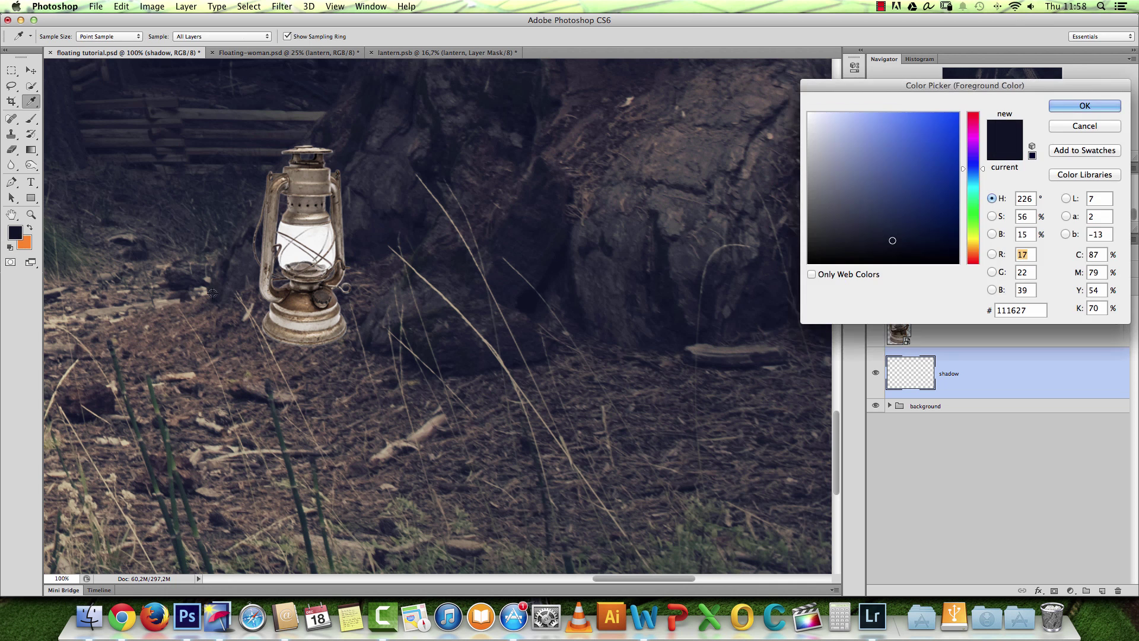
click(1084, 106)
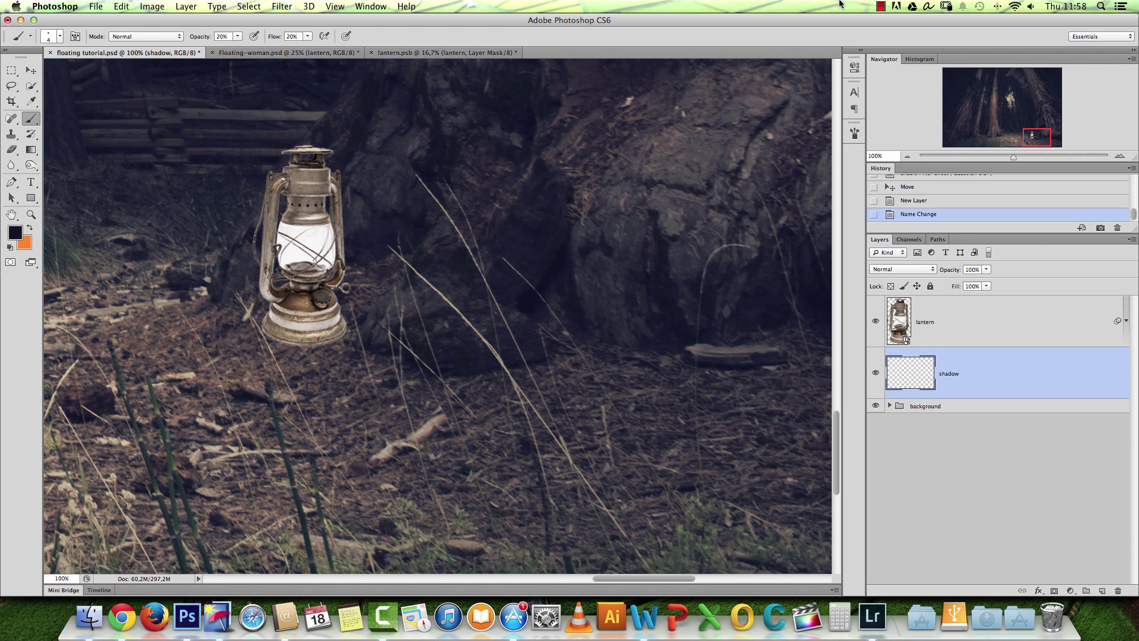
Paint a contact shadow beneath the right side of the lantern's base on the shadow layer with a soft 15 px brush.
right_click(283, 311)
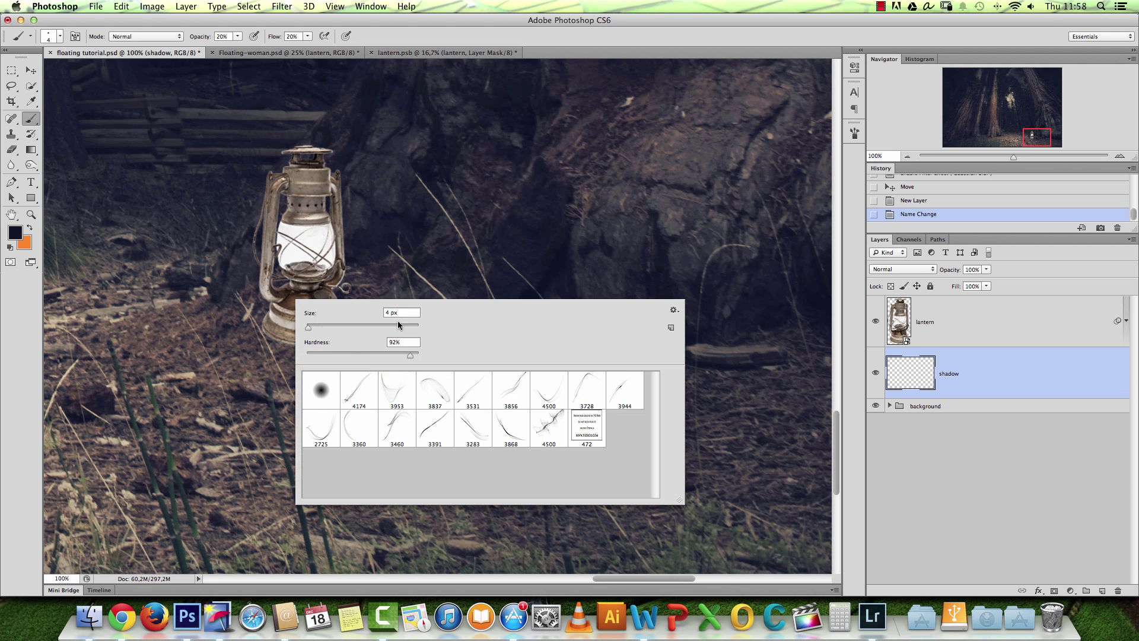
mouse_move(368, 356)
mouse_down()
mouse_move(306, 354)
mouse_move(318, 328)
mouse_up()
click(929, 356)
key(super+space)
super+click(238, 356)
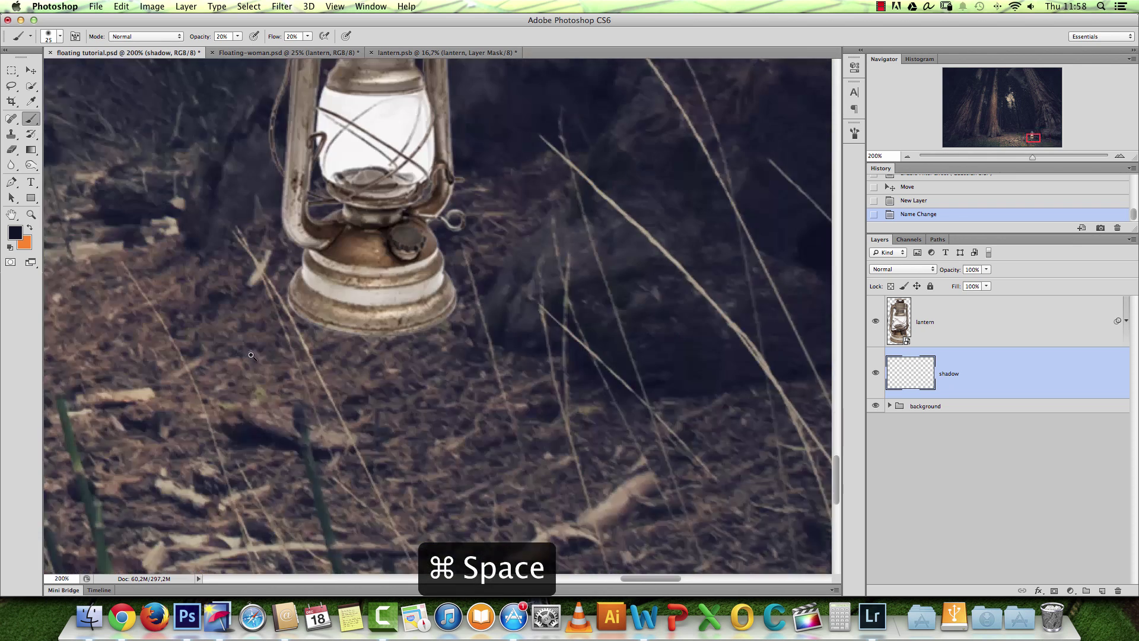
super+click(238, 355)
click(537, 290)
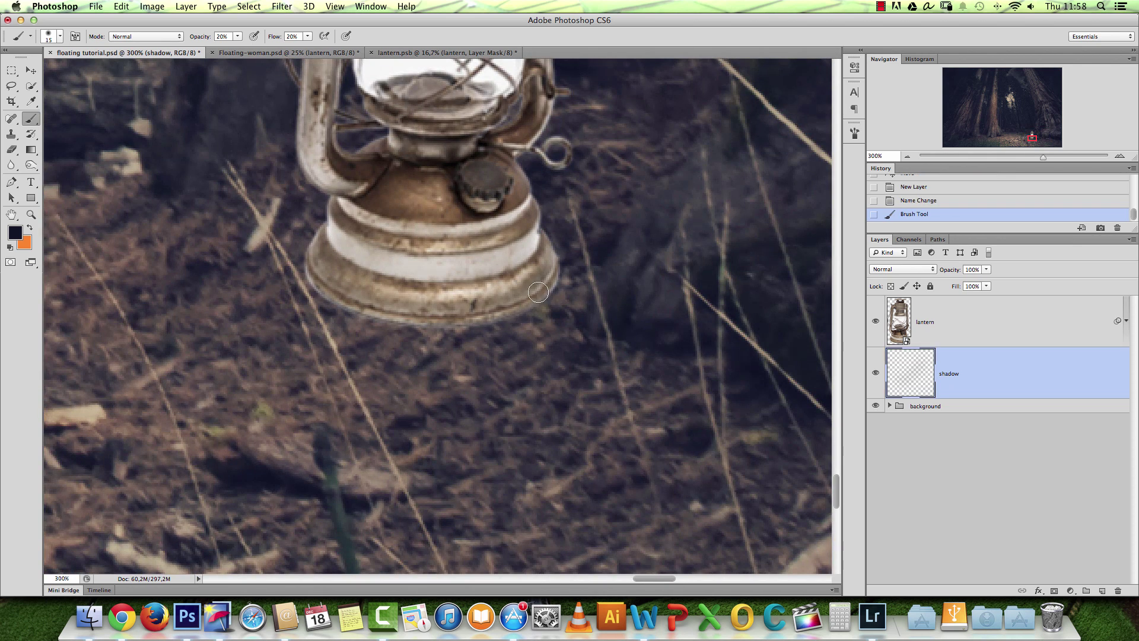
click(534, 295)
click(533, 295)
drag(516, 311, 529, 300)
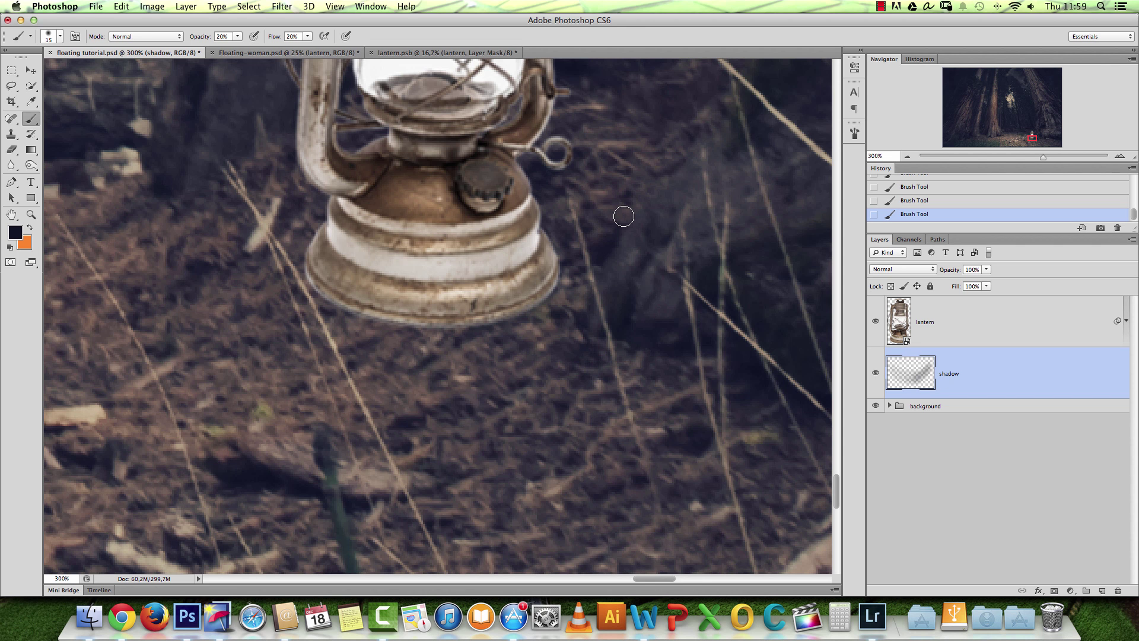
Continue the contact shadow along the left and front edge of the lantern's base, checking it with the shadow layer off and on.
mouse_move(347, 281)
mouse_down()
mouse_move(410, 321)
mouse_move(446, 323)
mouse_move(383, 194)
mouse_move(400, 316)
mouse_move(422, 318)
mouse_move(312, 269)
mouse_move(342, 300)
mouse_move(314, 276)
mouse_move(410, 318)
mouse_move(350, 313)
mouse_move(497, 314)
mouse_move(547, 286)
mouse_move(460, 322)
mouse_up()
click(876, 373)
click(876, 373)
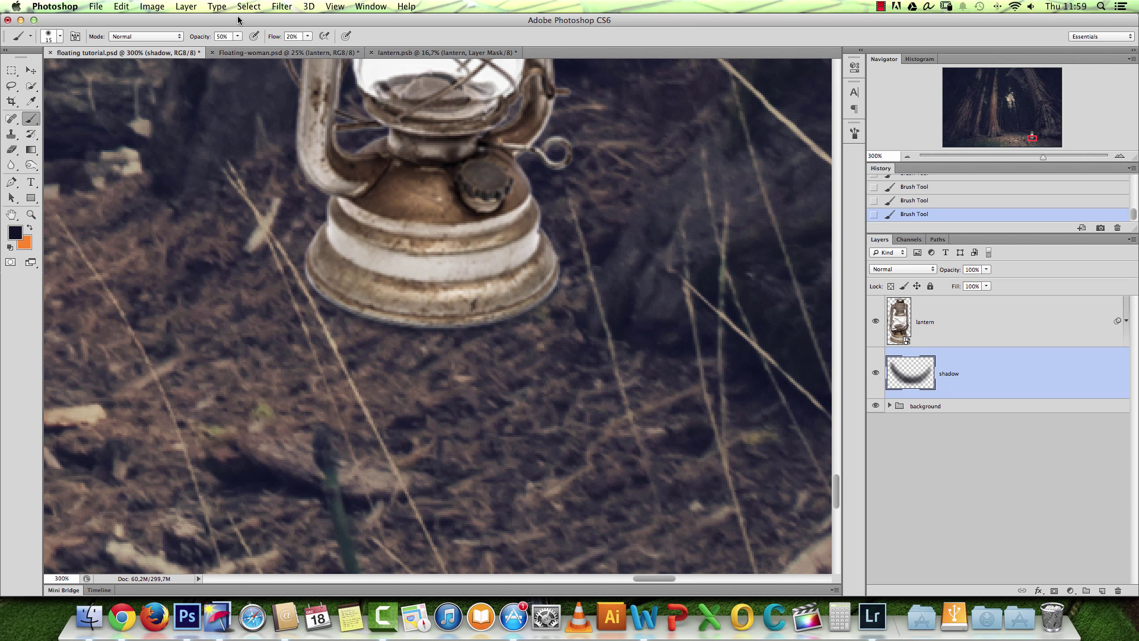
Paint a wider, fainter shadow on the ground around the lantern's base with a larger soft brush at 20% opacity.
alt+click(409, 314)
alt+click(409, 314)
right_click(446, 327)
drag(454, 336, 489, 337)
click(920, 373)
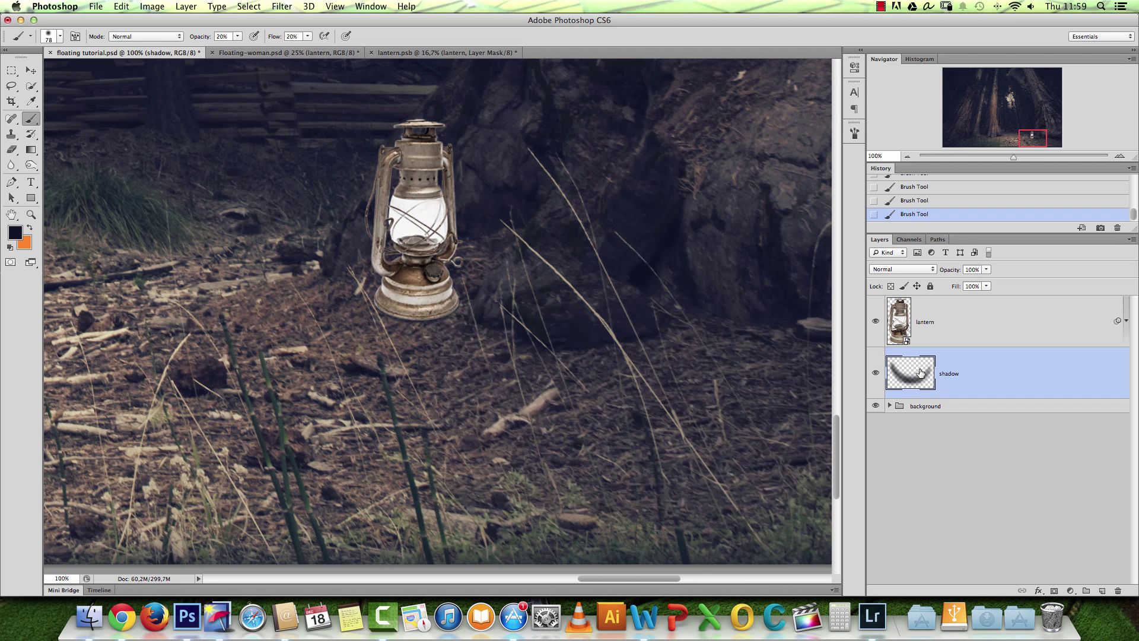
mouse_move(322, 305)
mouse_down()
mouse_move(473, 323)
mouse_move(457, 313)
mouse_move(462, 331)
mouse_move(400, 306)
mouse_move(435, 331)
mouse_move(416, 336)
mouse_move(424, 317)
mouse_move(478, 318)
mouse_move(348, 333)
mouse_move(459, 290)
mouse_up()
key([)
key([)
key([)
key(])
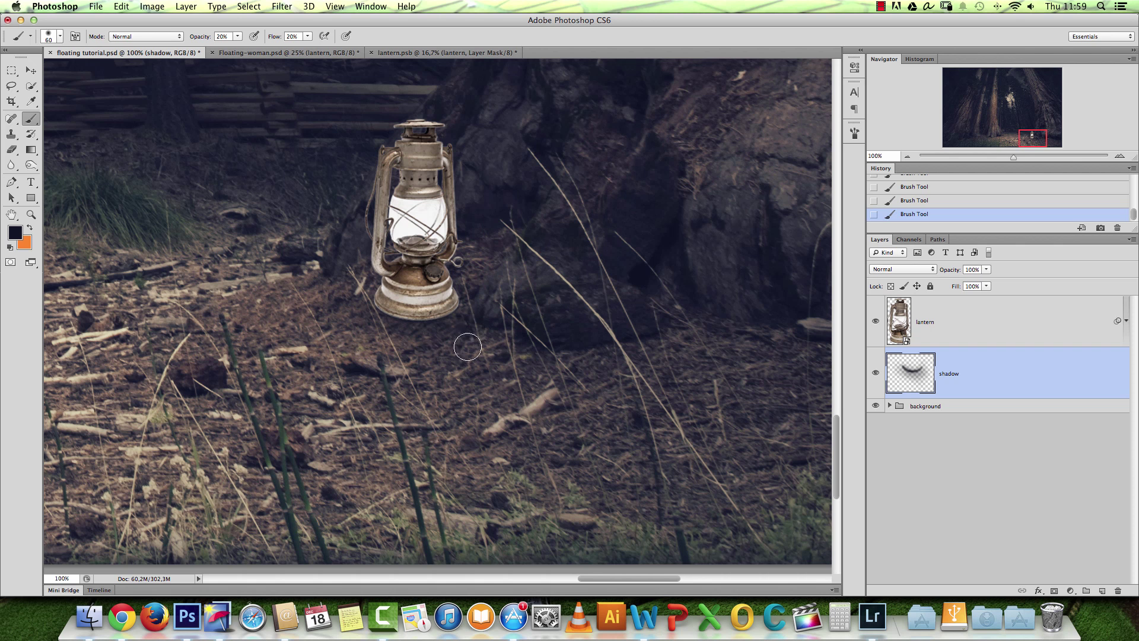
Compare the lantern with its shadow layer hidden and shown, and examine how it sits on the ground from near and farther away.
click(876, 374)
click(876, 374)
click(877, 374)
click(877, 374)
key(alt+space)
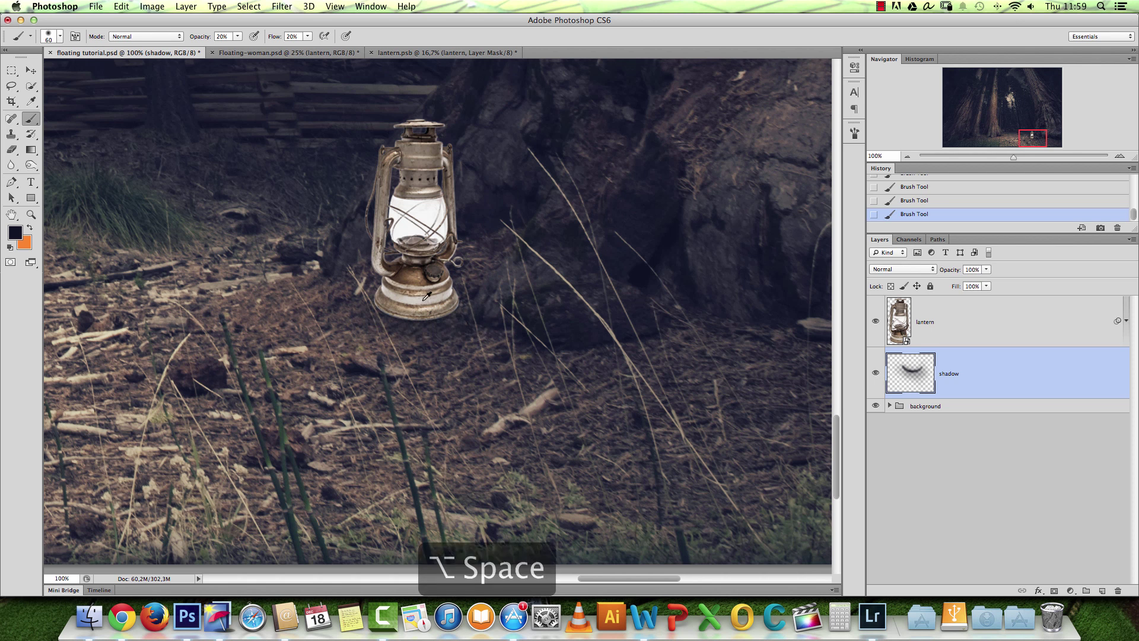
alt+click(418, 268)
key(super+space)
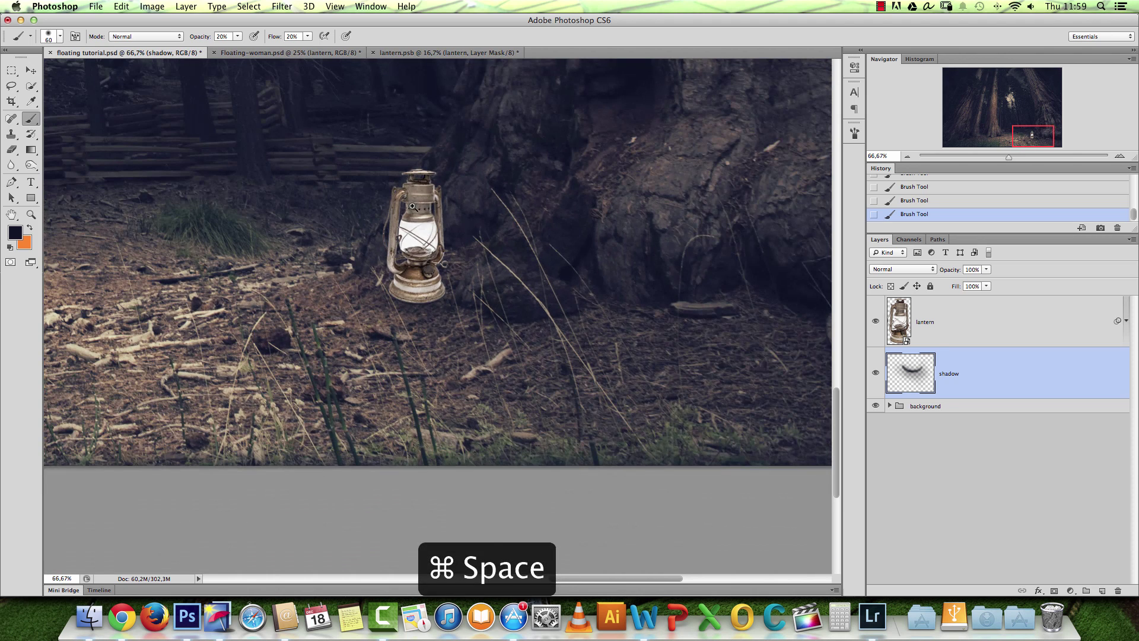
super+click(412, 206)
drag(461, 154, 468, 228)
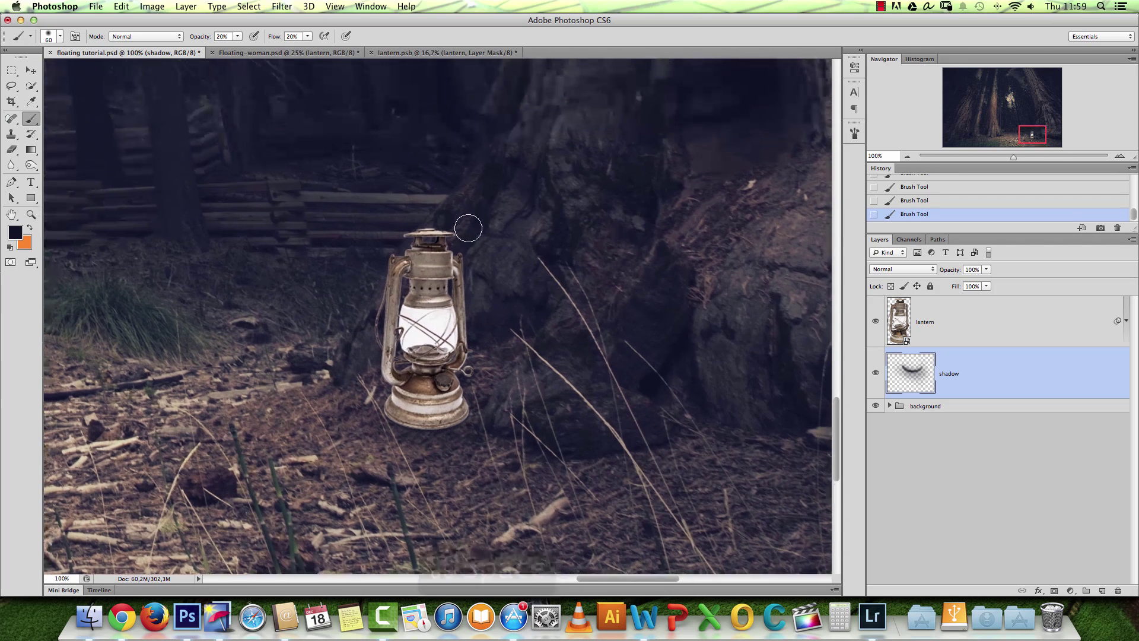
alt+click(453, 259)
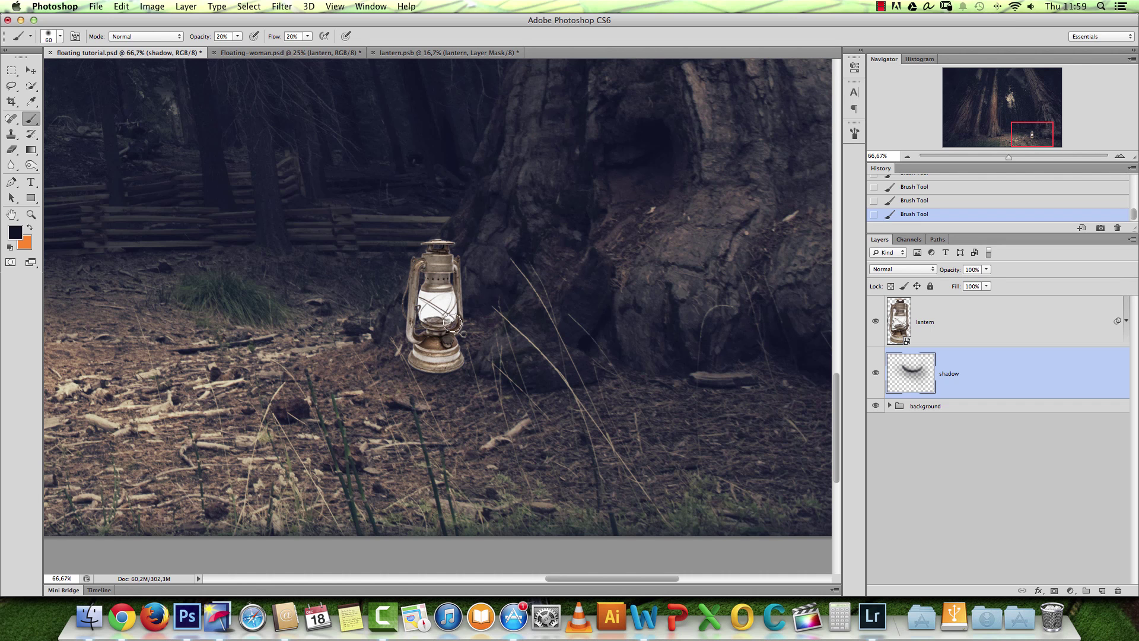
Add a new empty layer directly above the lantern layer.
click(1036, 331)
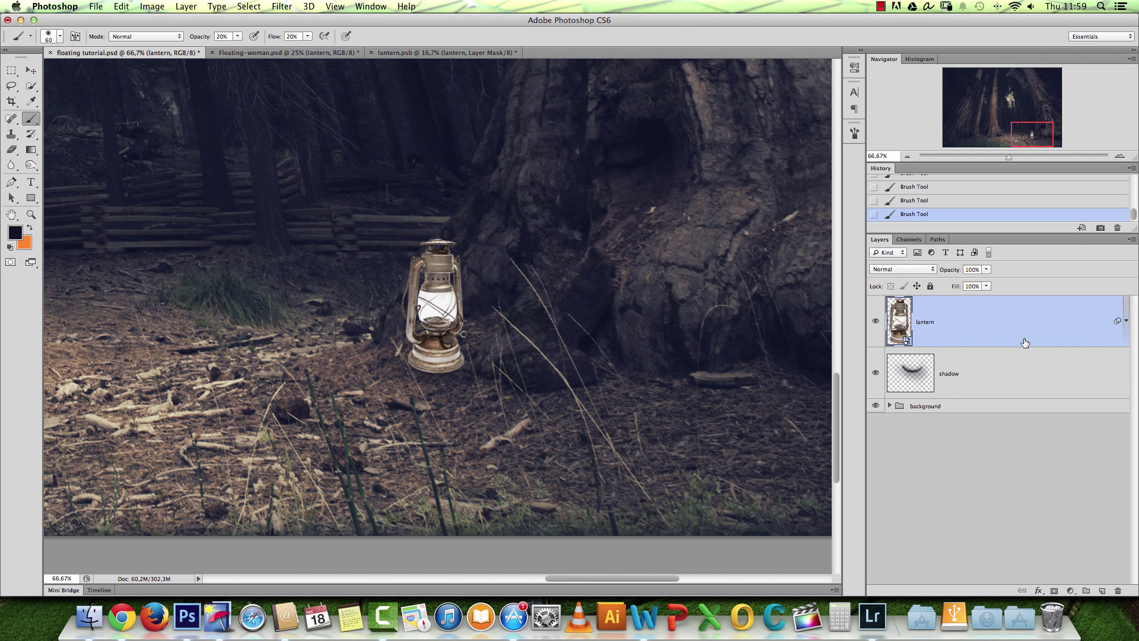
click(1102, 590)
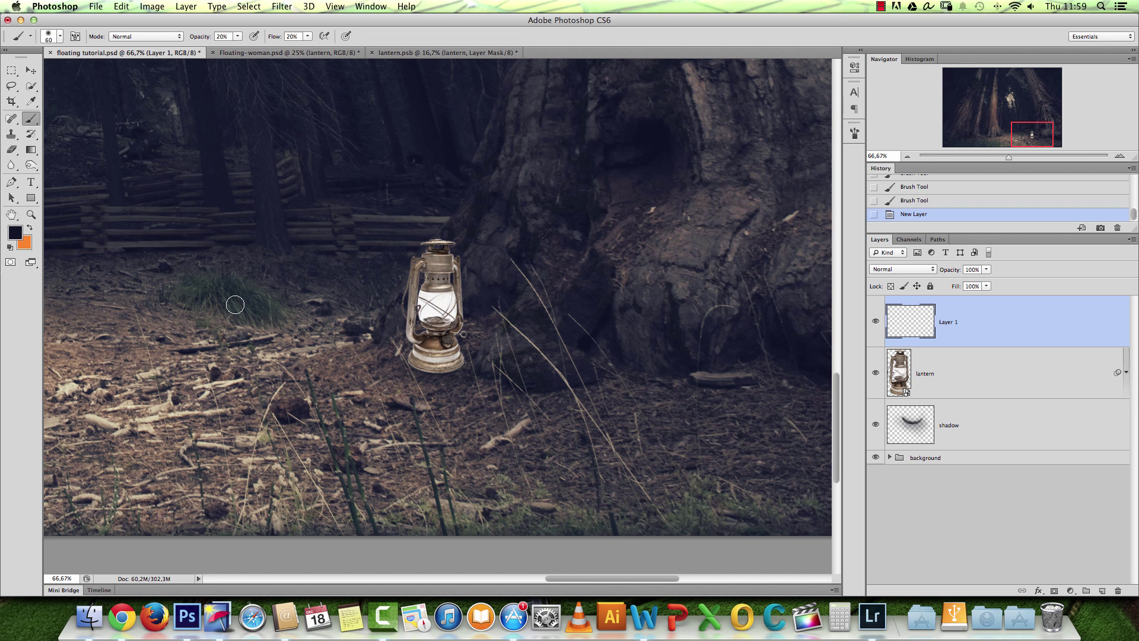
click(31, 151)
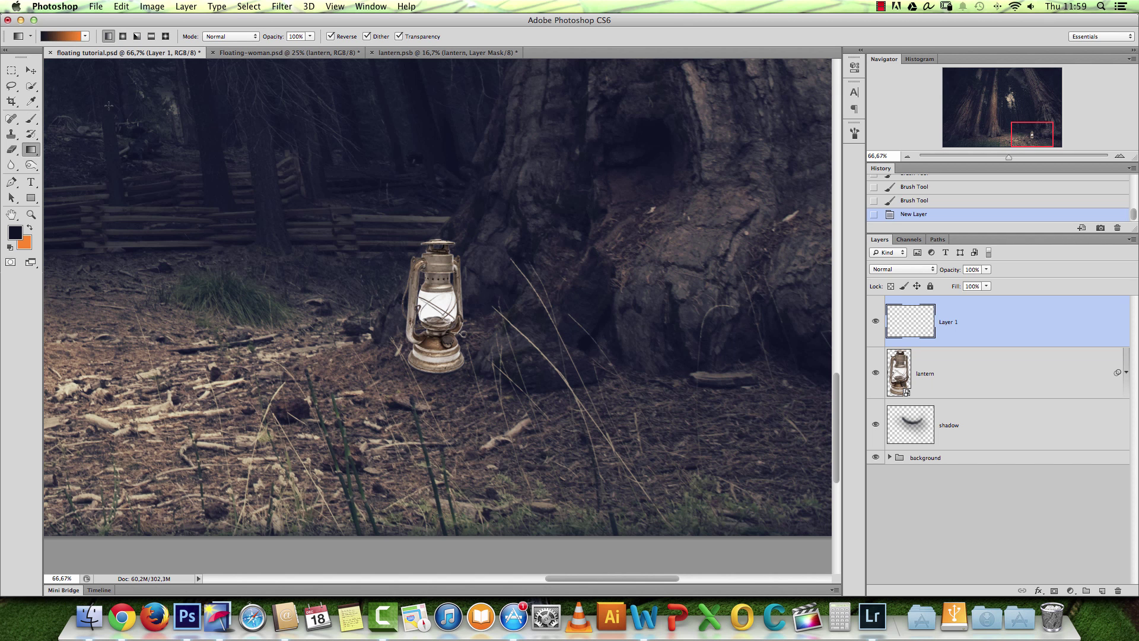
click(1070, 589)
click(1080, 418)
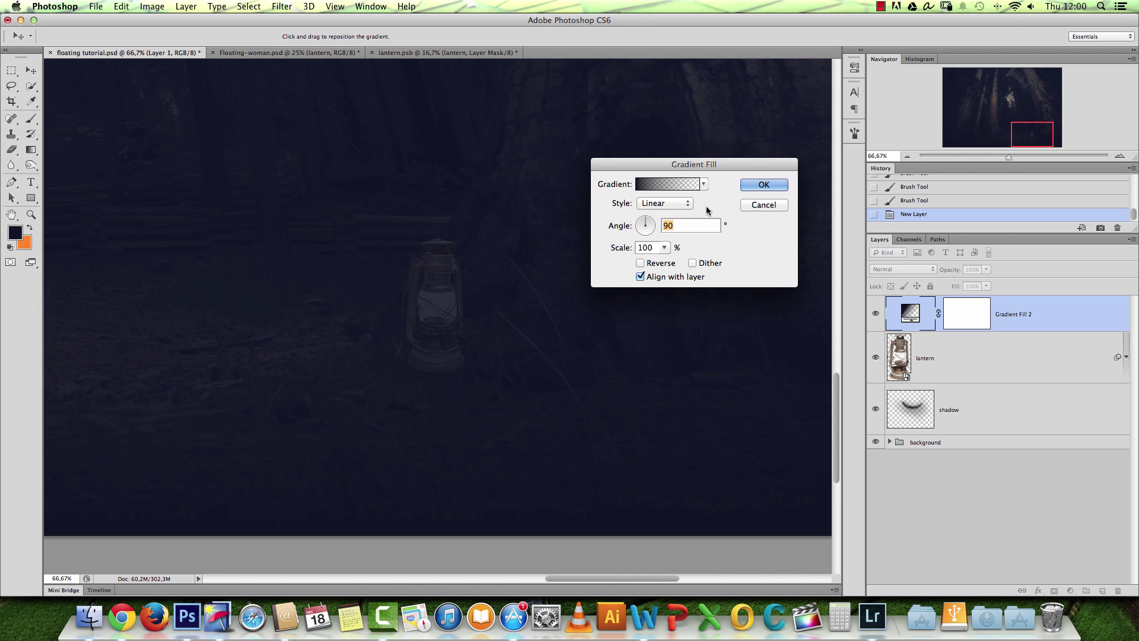
click(763, 205)
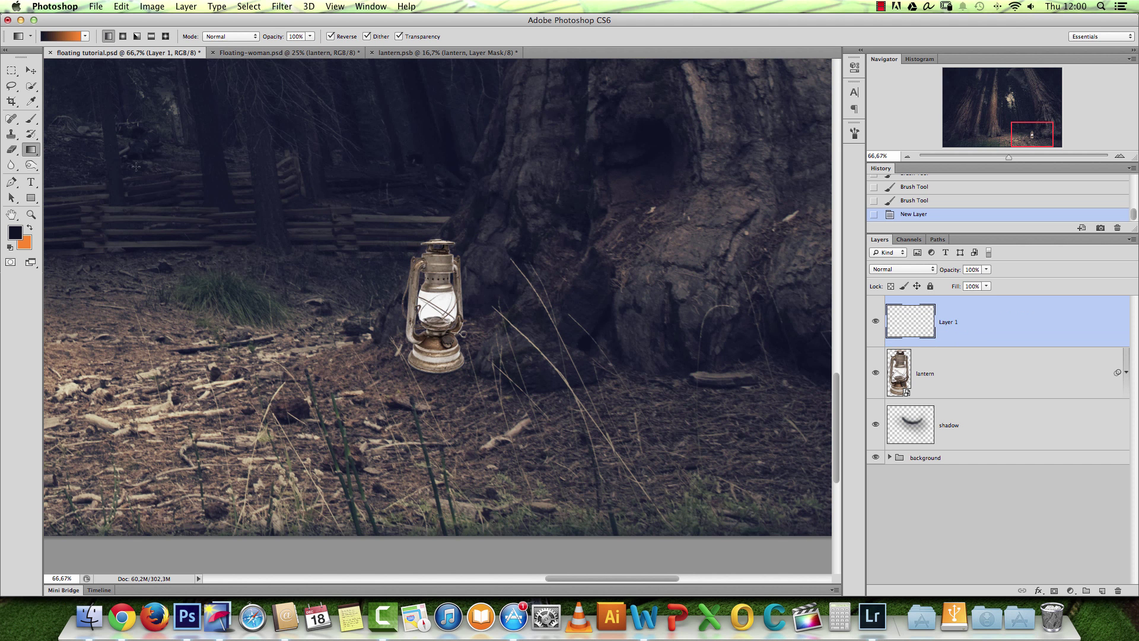
Rename the new layer above the lantern as glow and set its blending mode to Screen.
double_click(949, 322)
text(glow)
key(Return)
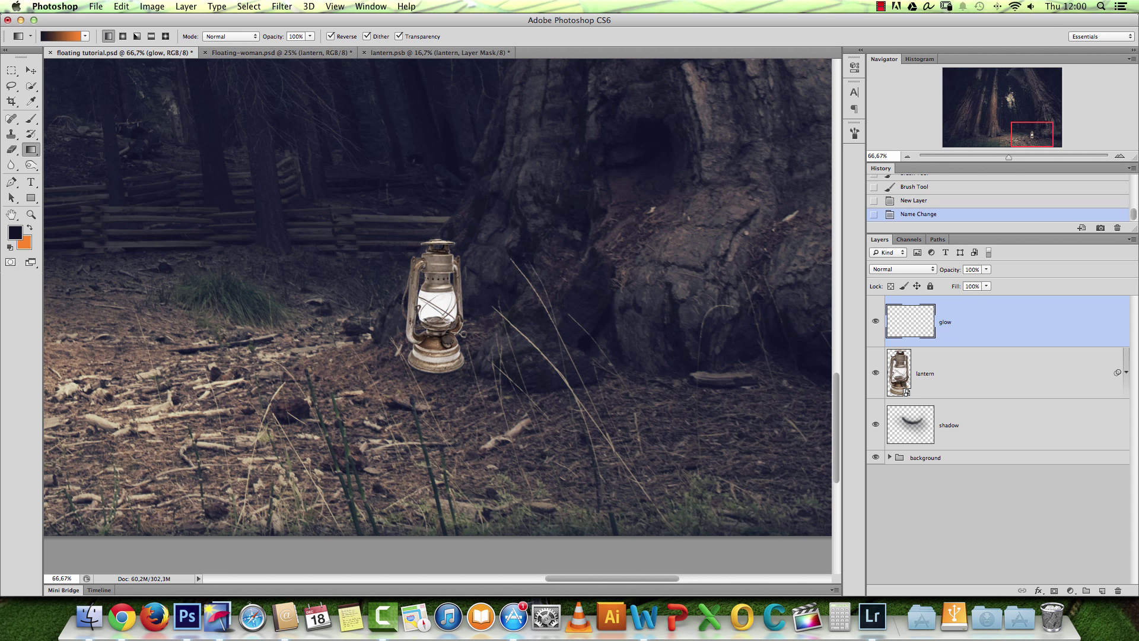
click(903, 270)
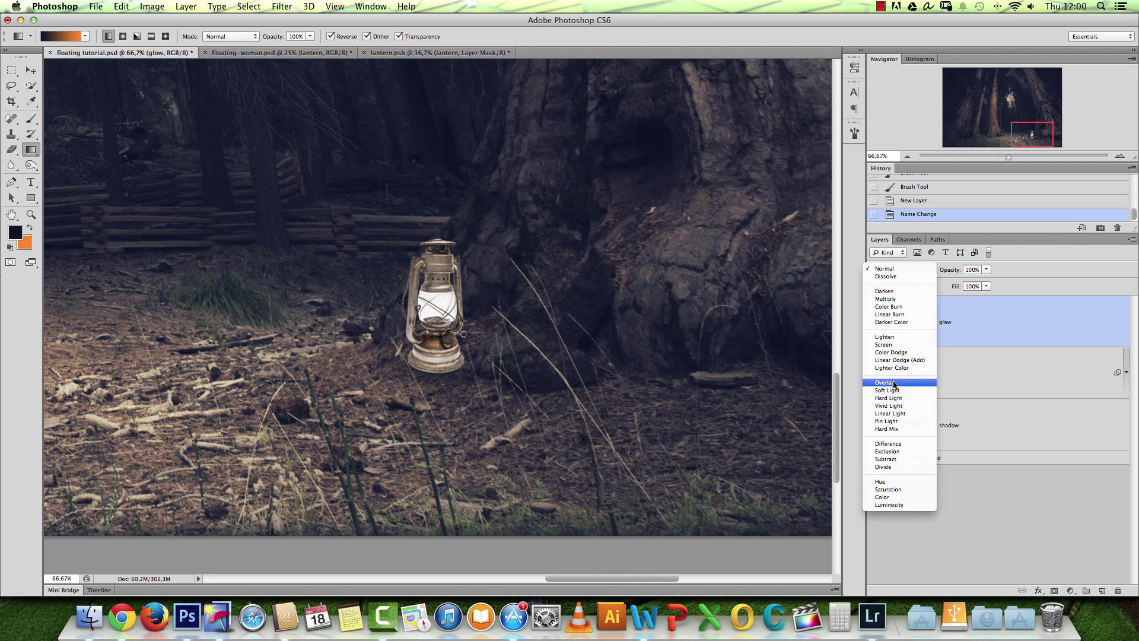
click(899, 345)
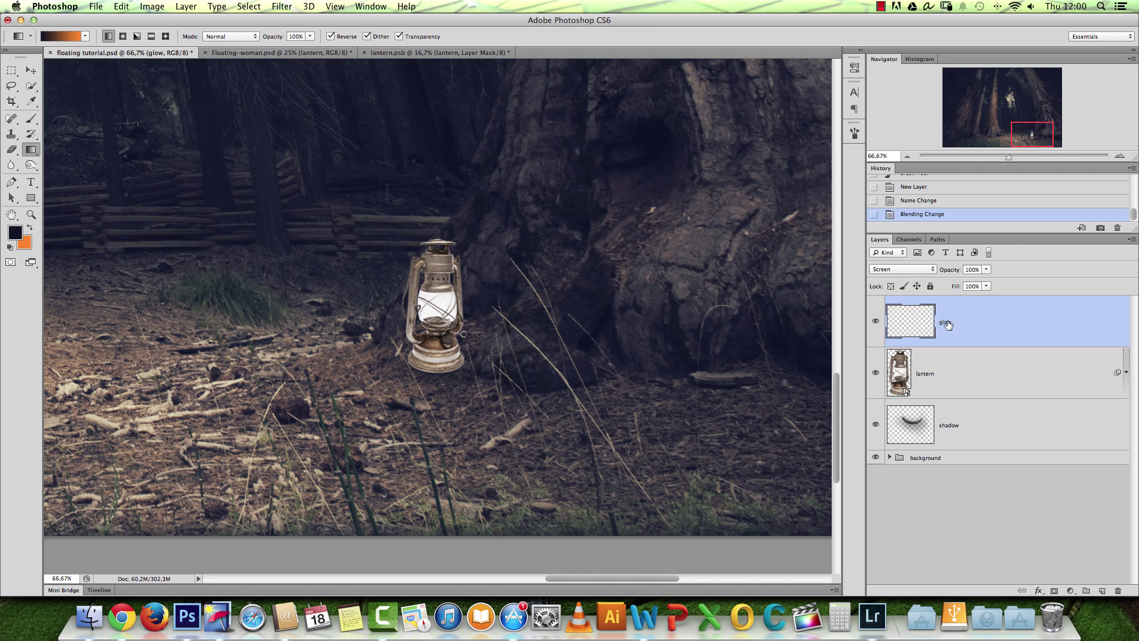
Set the Brush tool's opacity and flow both to 100% for painting on the glow layer.
click(31, 70)
key(alt+space)
click(437, 233)
click(437, 233)
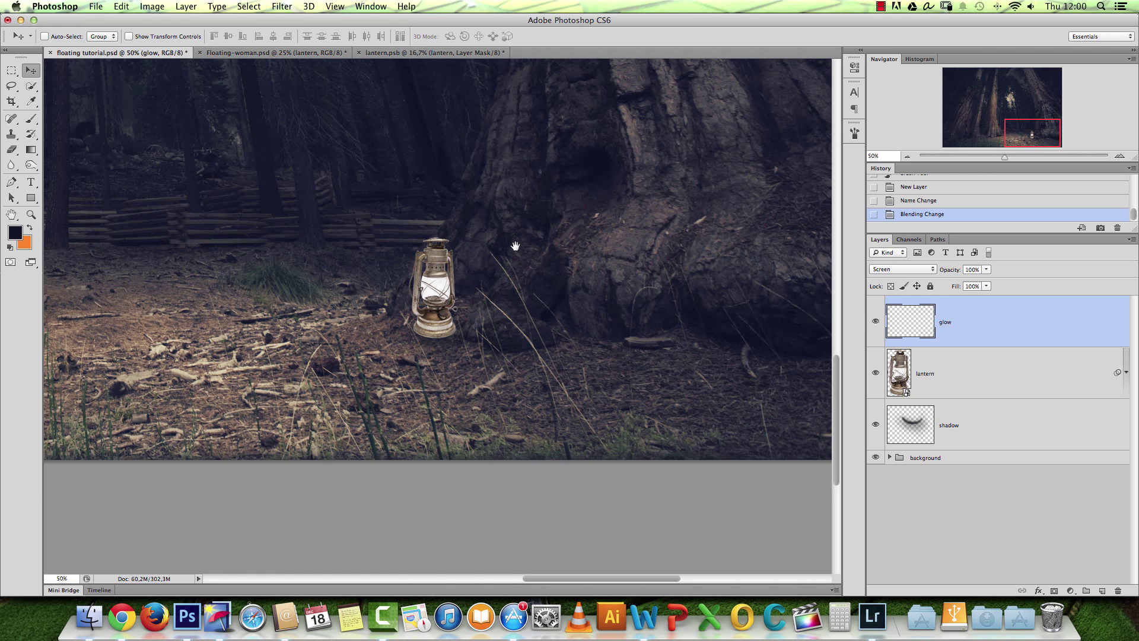
drag(515, 246, 500, 275)
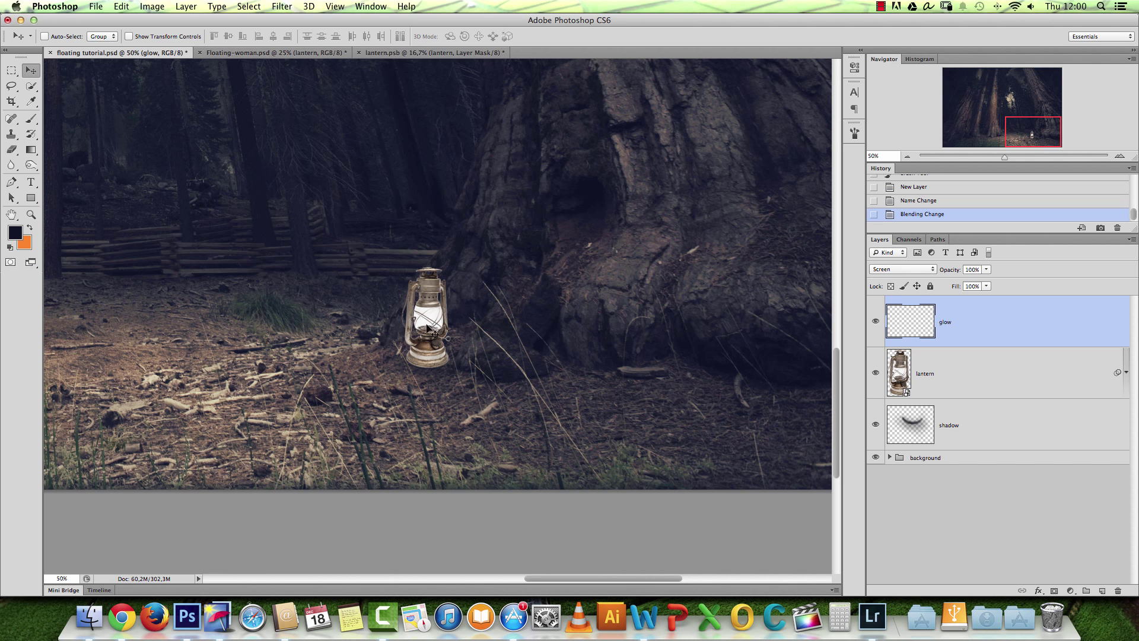
click(31, 119)
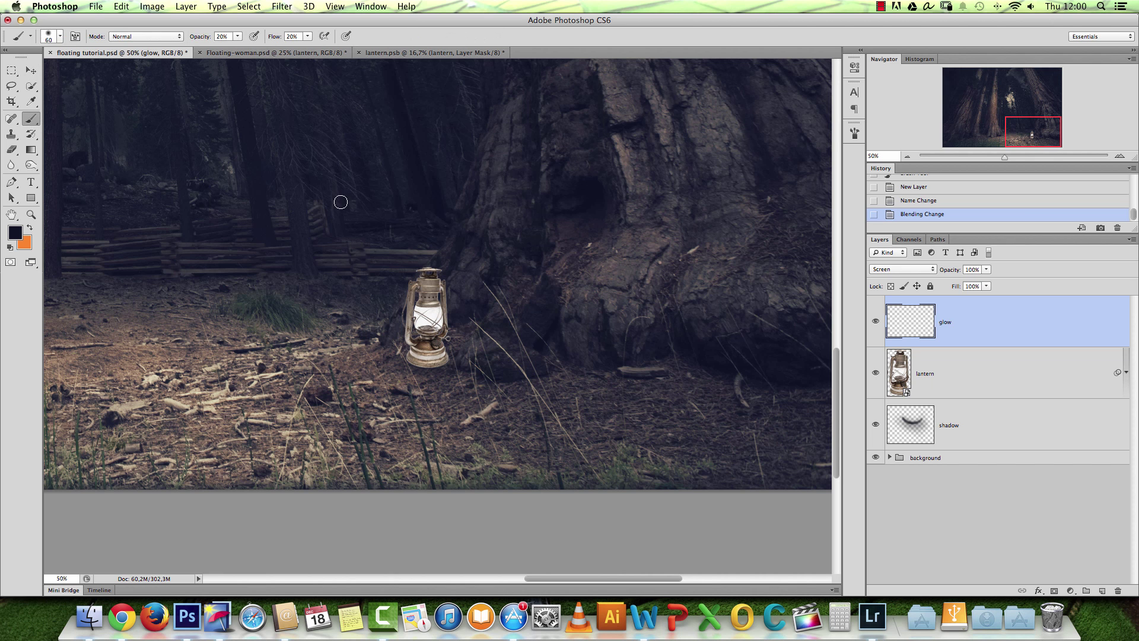
click(238, 36)
click(308, 37)
drag(254, 47, 362, 56)
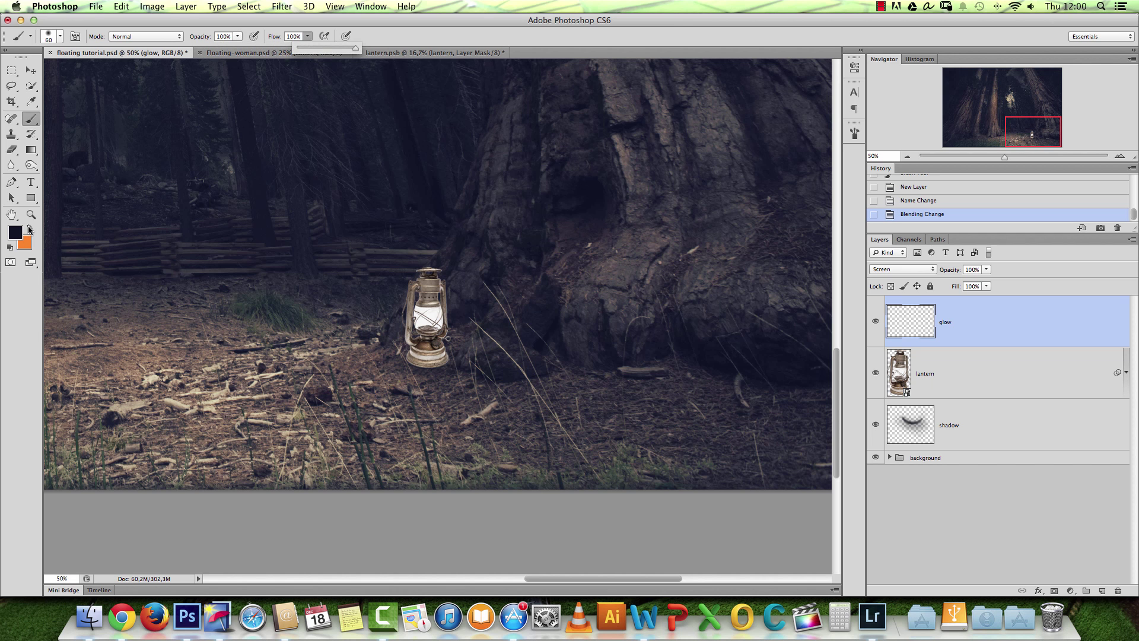
Enlarge the soft round brush to 1100 px at 0% hardness so that it extends well around the lantern.
right_click(451, 223)
drag(495, 247, 562, 248)
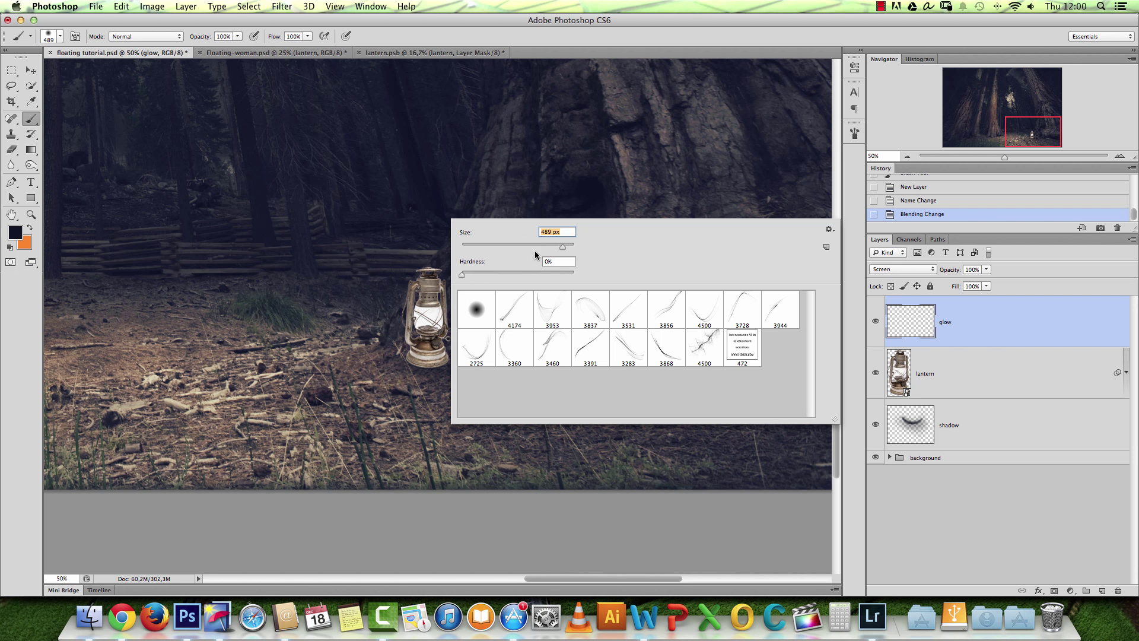
alt+click(426, 311)
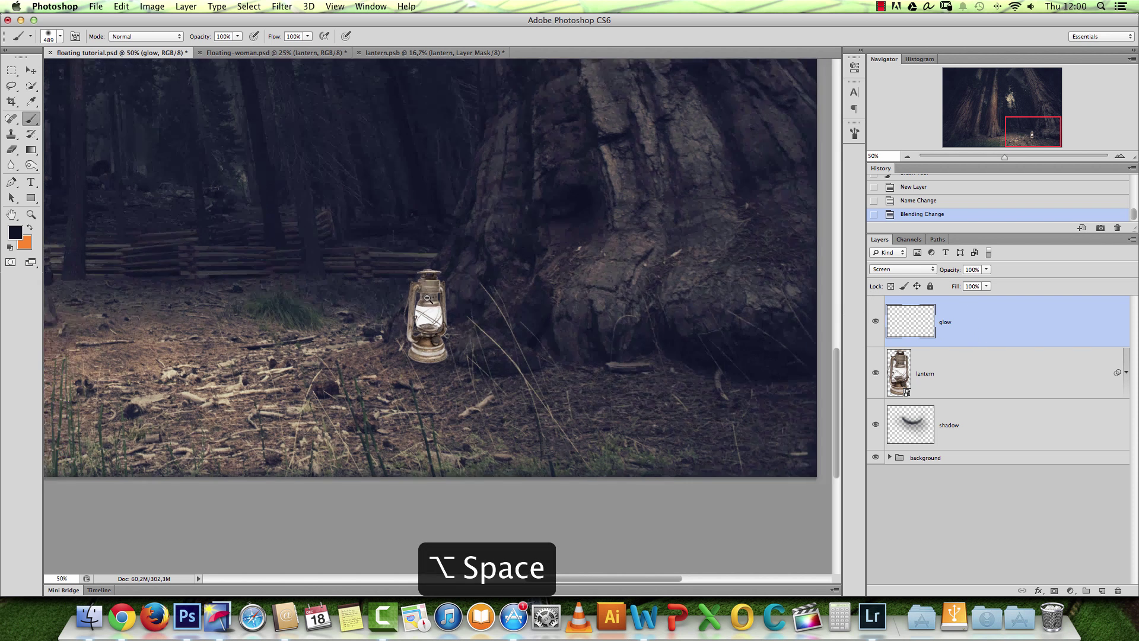
key(])
key(])
key(])
key(])
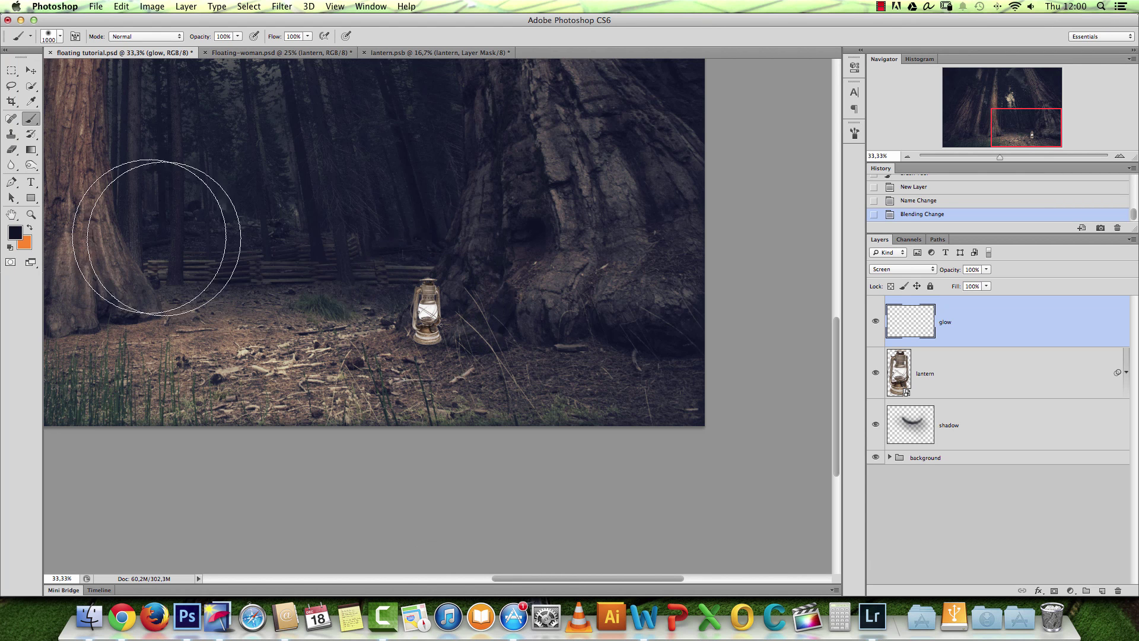
key(bracketright)
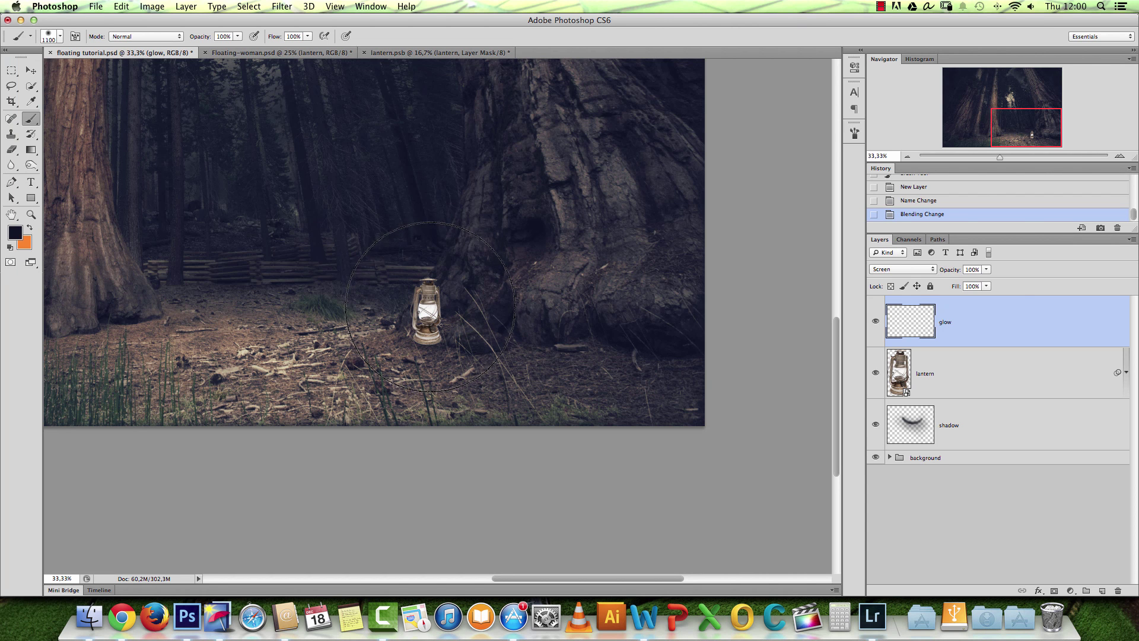
Choose a very dark orange-brown foreground colour and paint one large soft dab centred on the lantern's glass on the glow layer.
click(14, 234)
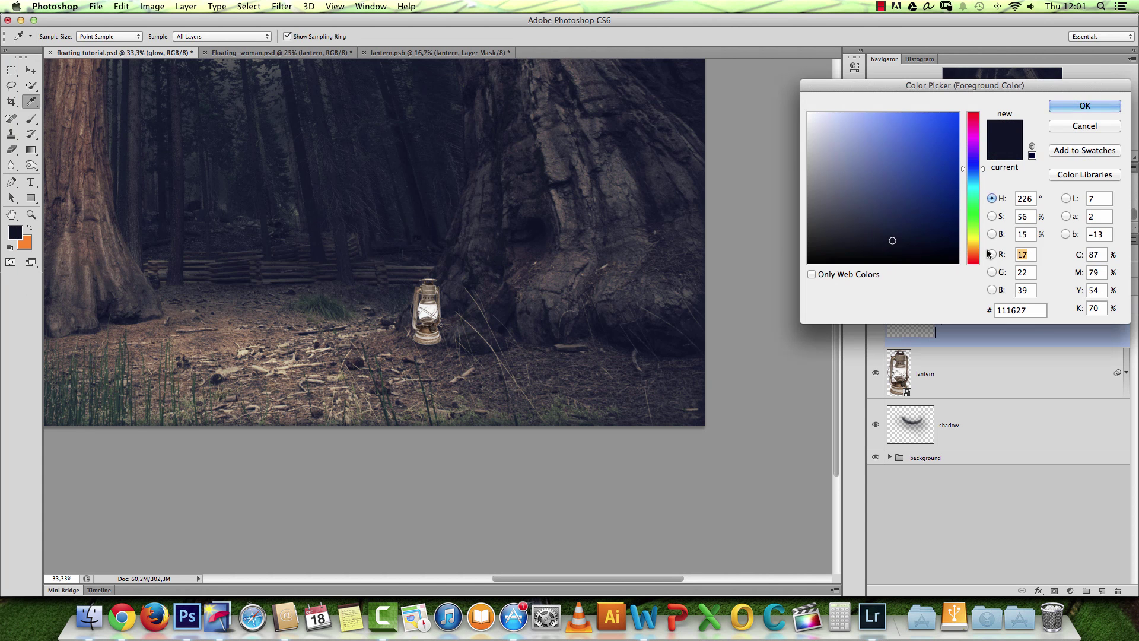
click(973, 247)
drag(973, 247, 944, 244)
click(1081, 107)
key(b)
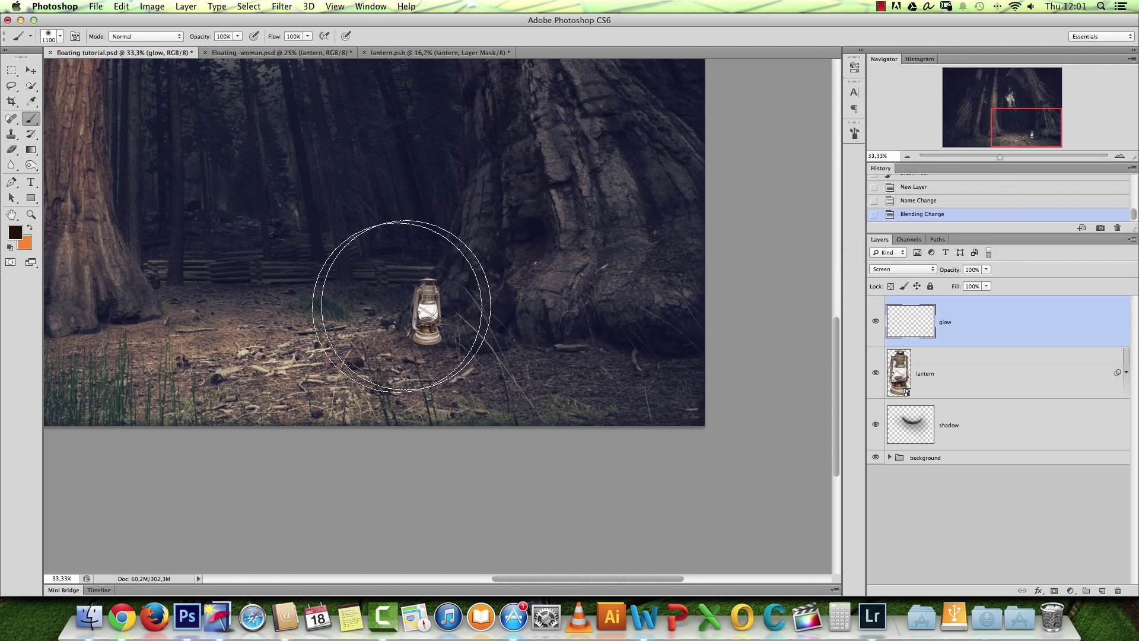
click(428, 309)
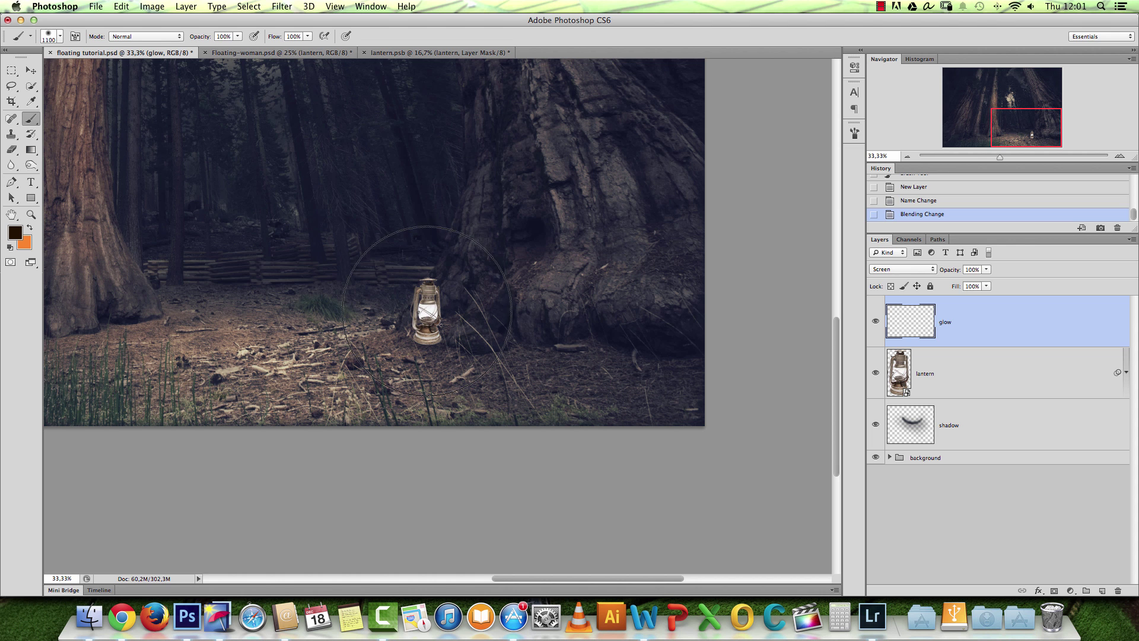
click(428, 311)
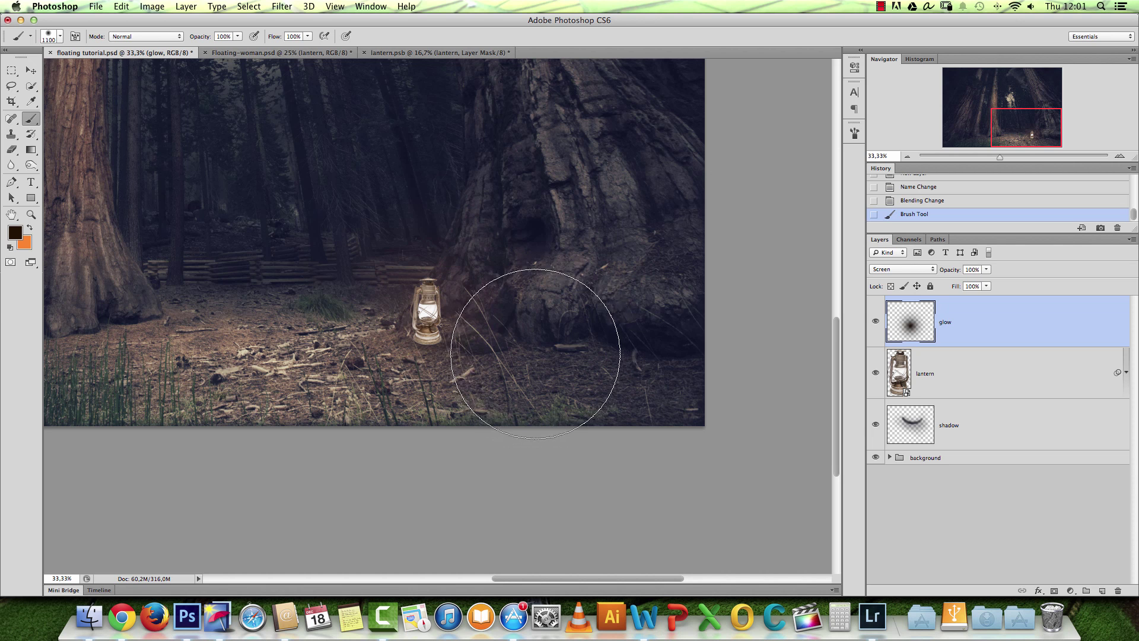
Undo the last dab on the glow layer and enlarge the soft brush to 1300 px.
key(super+z)
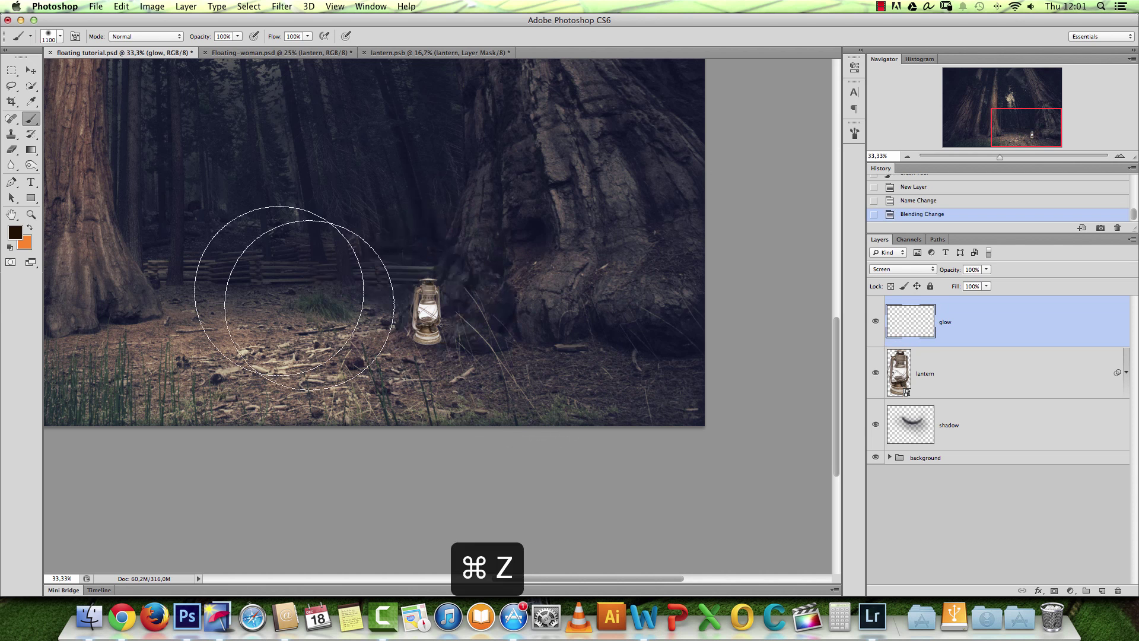
key(bracketright)
key(bracketright)
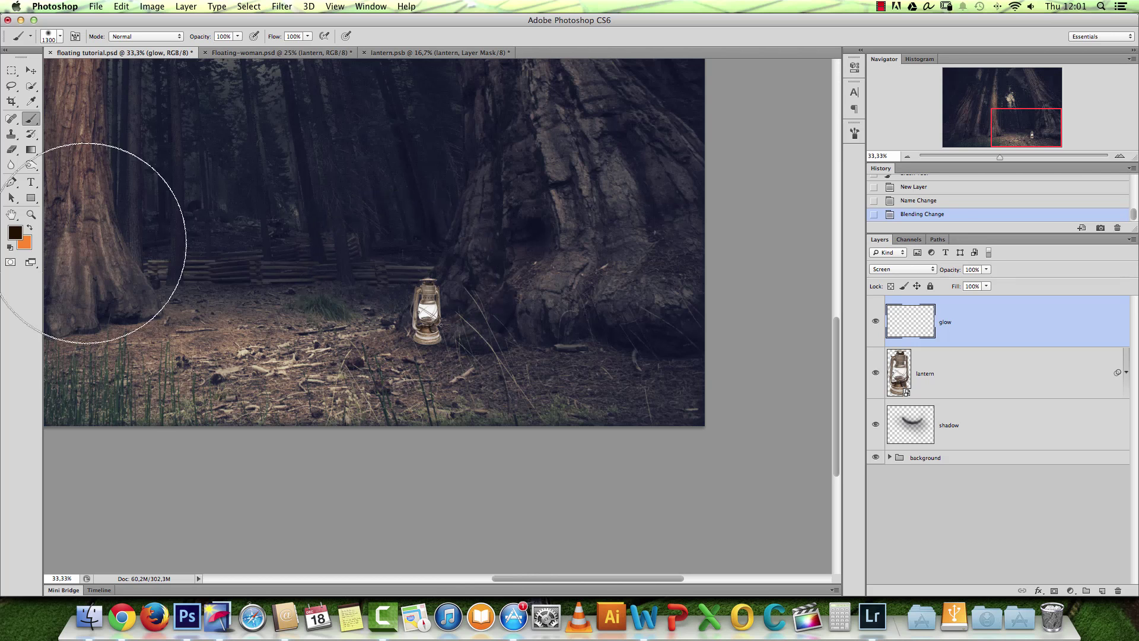
Try a 1300 px dab of dark reddish brown #361200 on the lantern, and undo it.
click(14, 232)
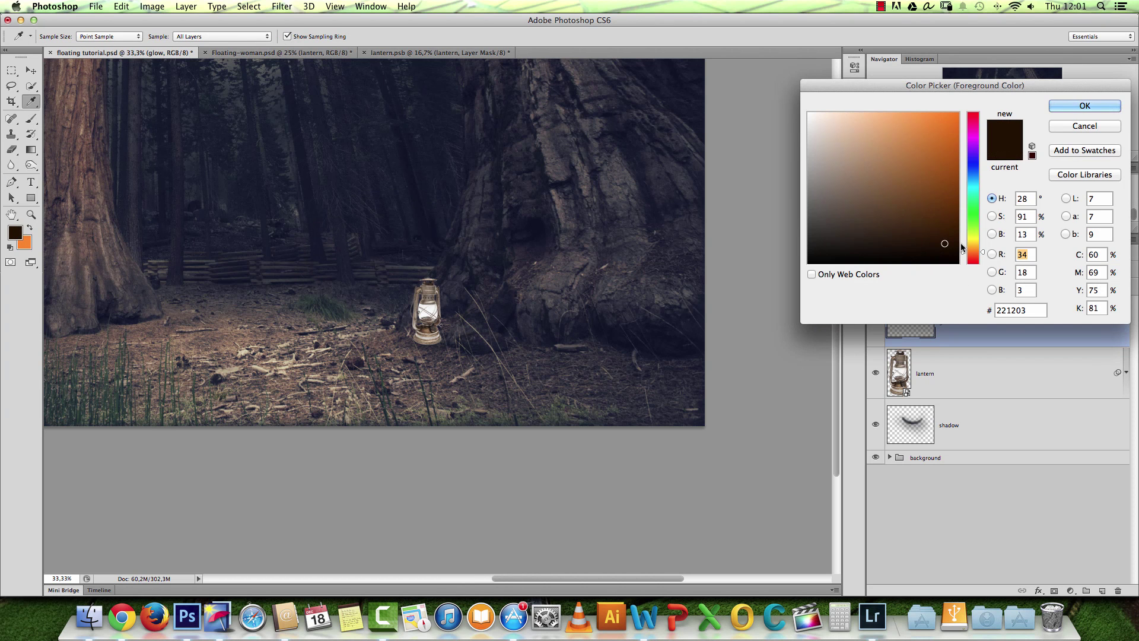
click(974, 258)
click(957, 231)
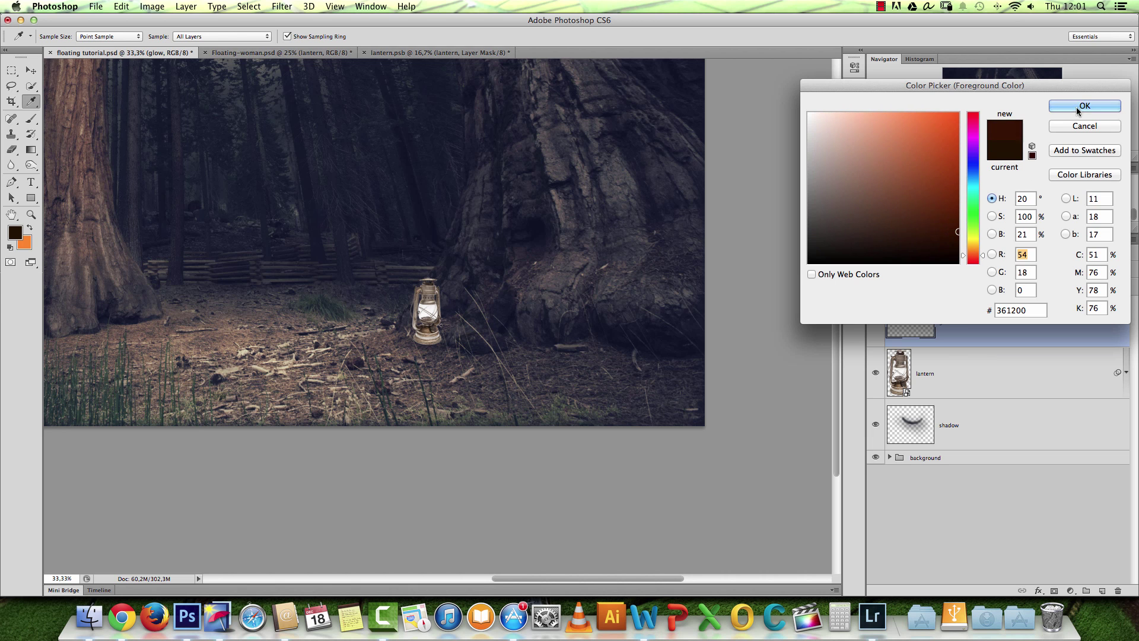
click(1084, 106)
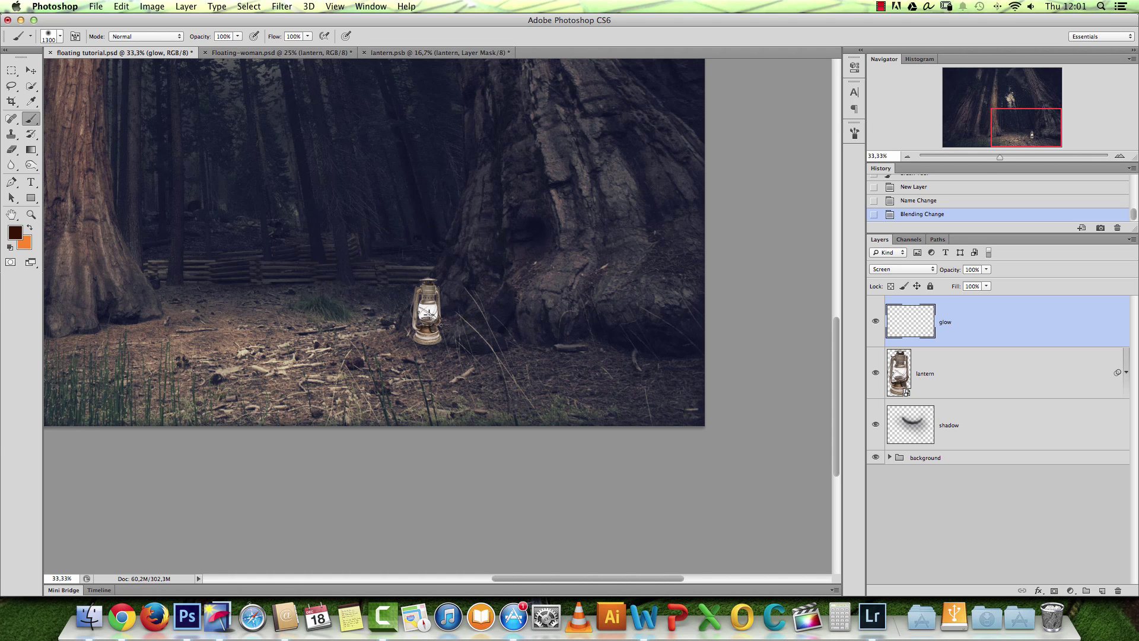
click(427, 305)
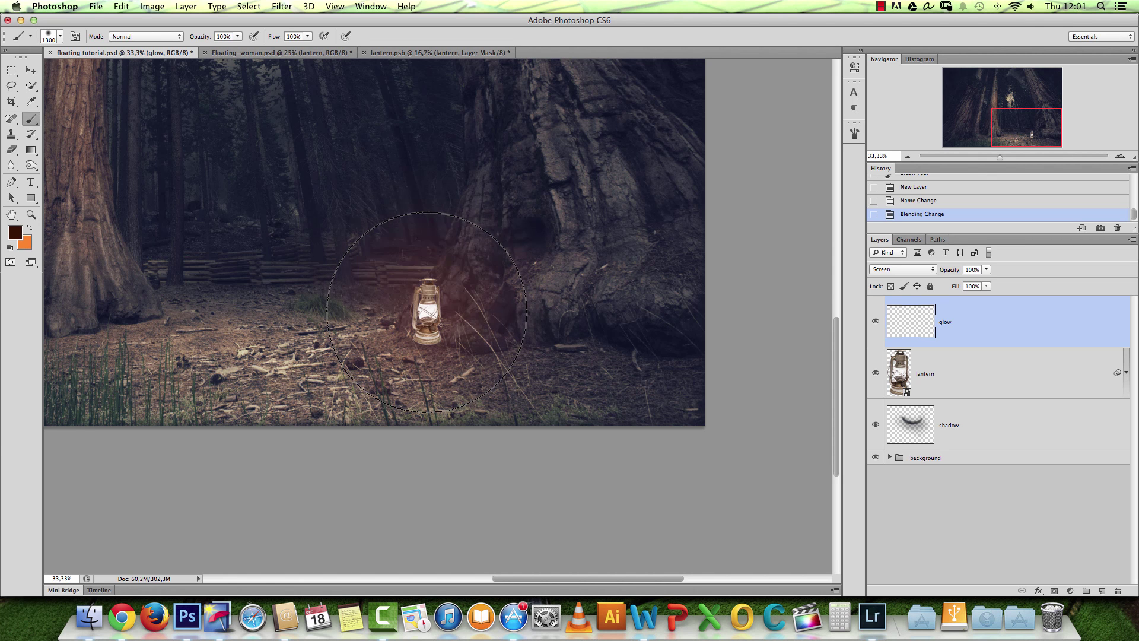
key(super+z)
key(super+z)
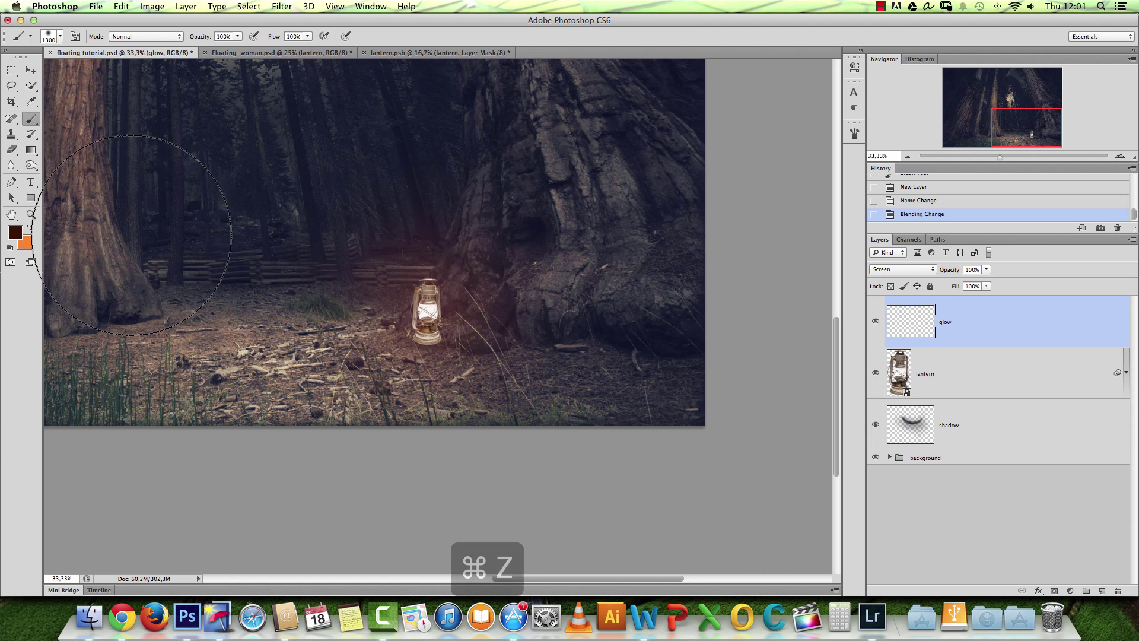
key(super+z)
key(alt+super+z)
key(alt+super+z)
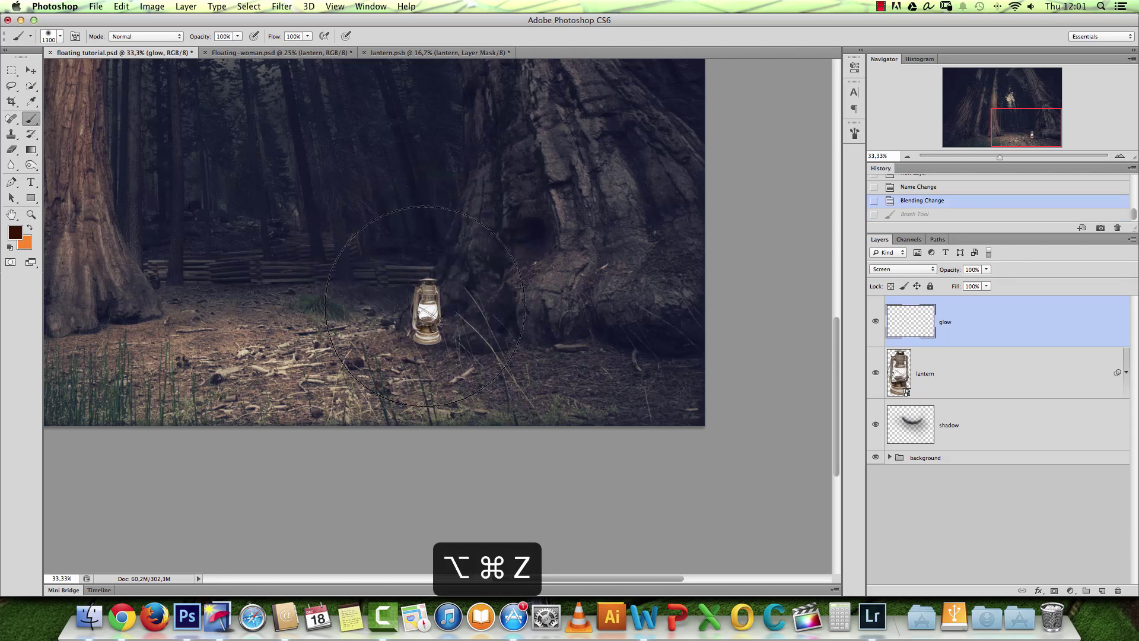
Set the foreground colour to very dark brown #221300 and paint one 1300 px soft dab centred on the lantern's glass.
click(15, 232)
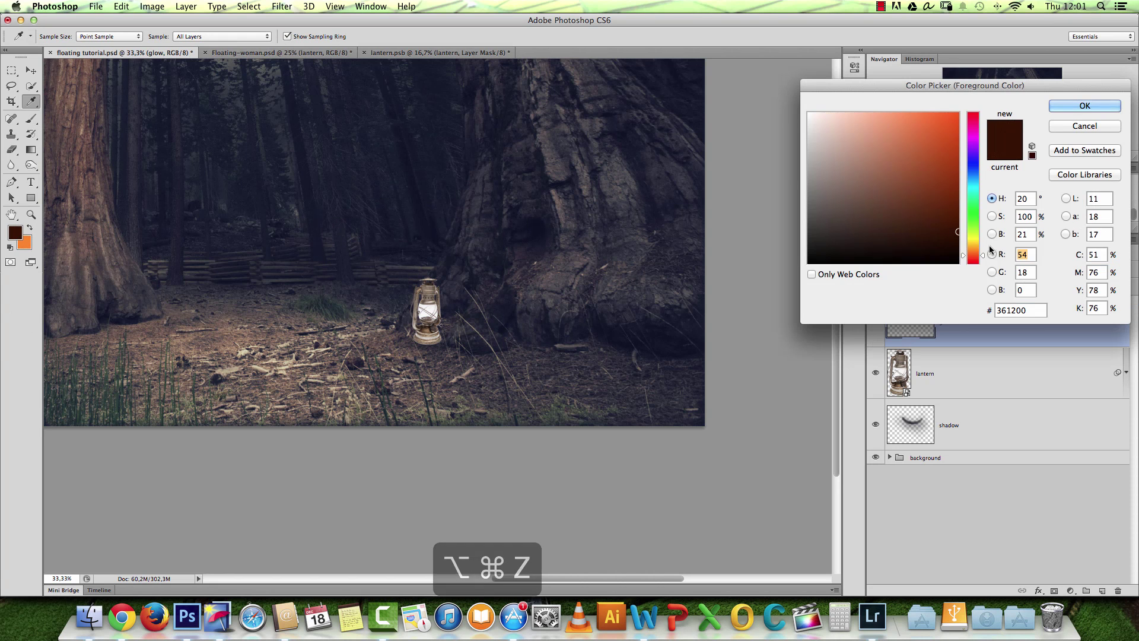
drag(985, 255, 958, 244)
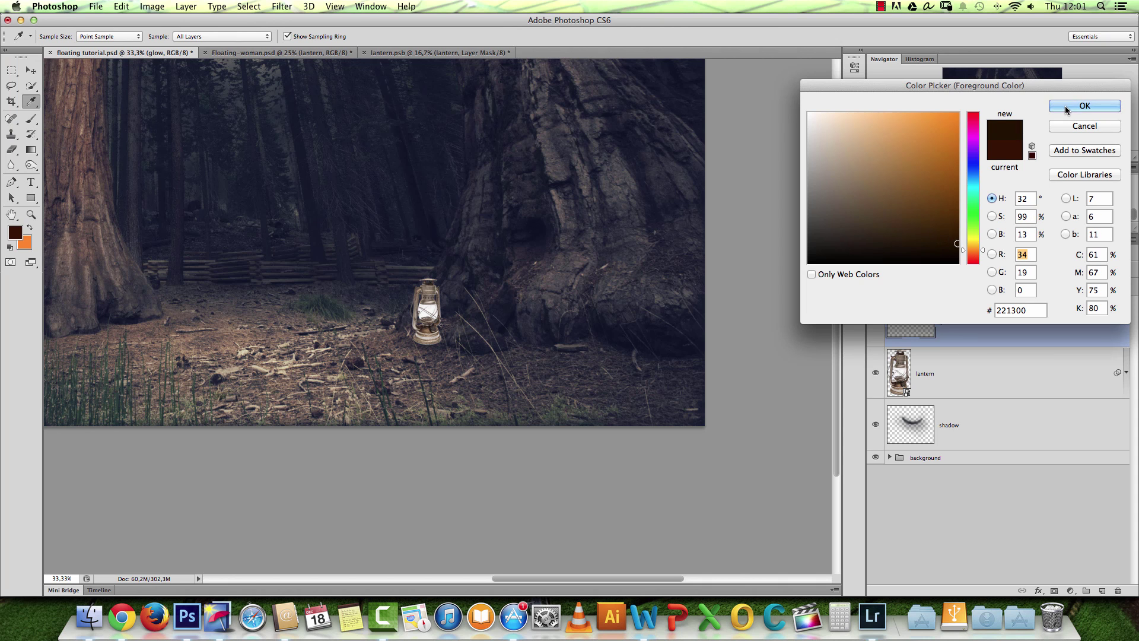
click(1084, 106)
key(b)
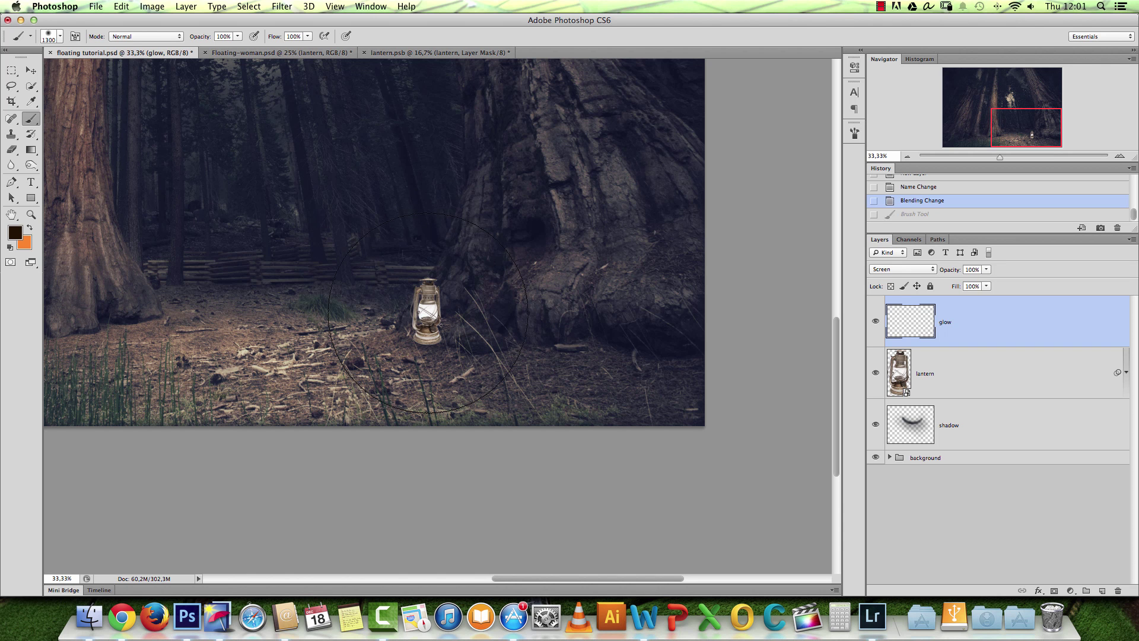
click(427, 312)
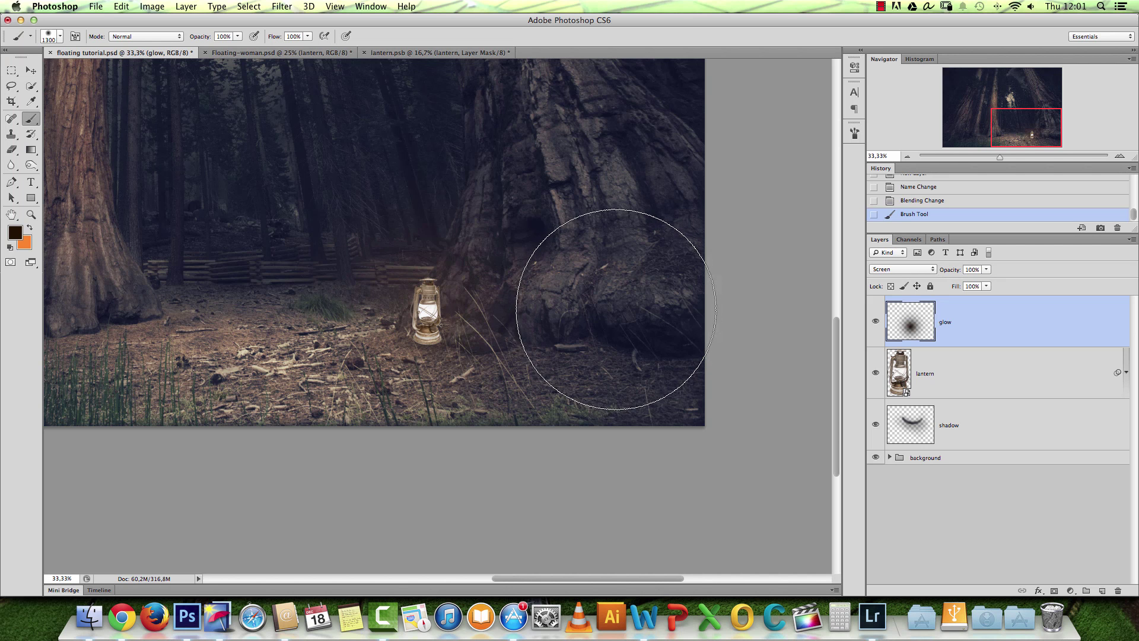
key(super+z)
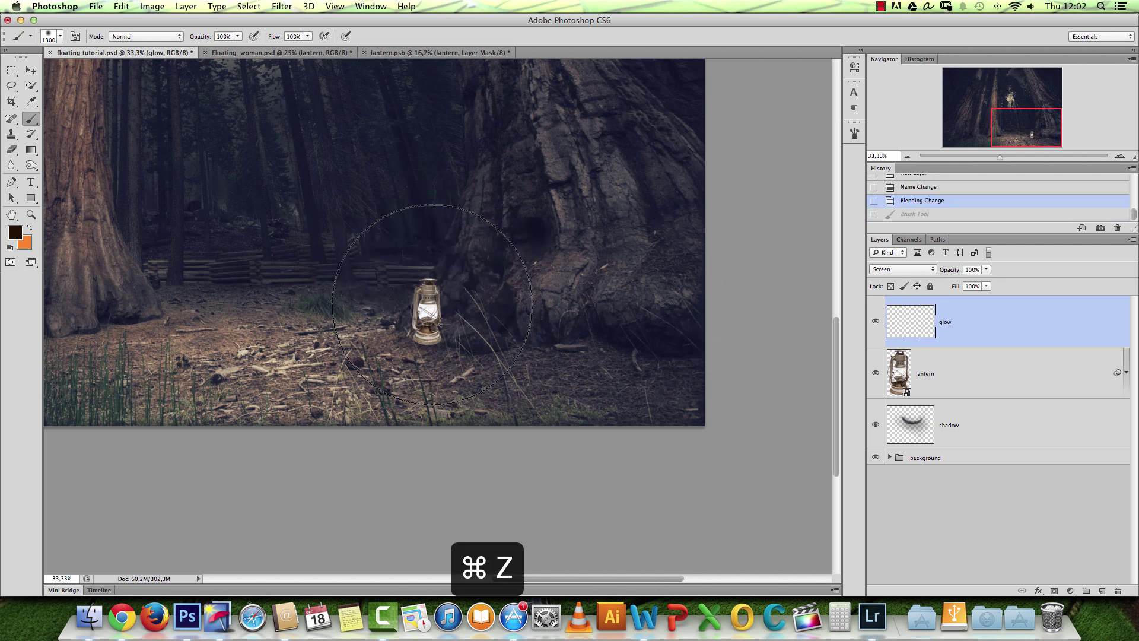
click(427, 309)
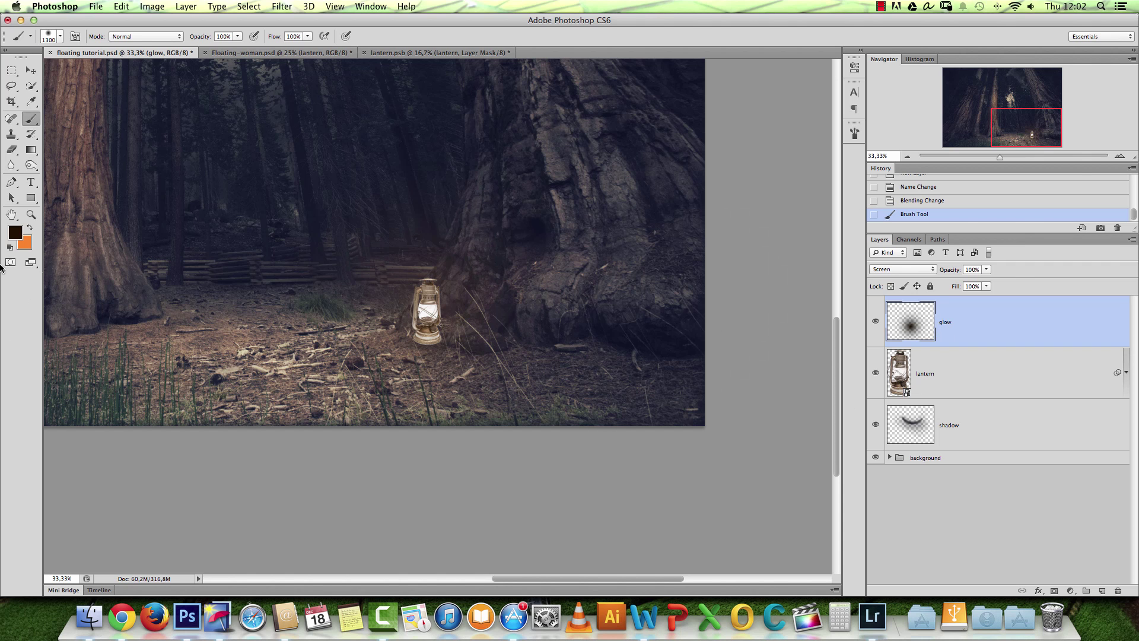
Change the foreground colour to the brighter orange-brown #482500 for the next layer of glow.
click(14, 235)
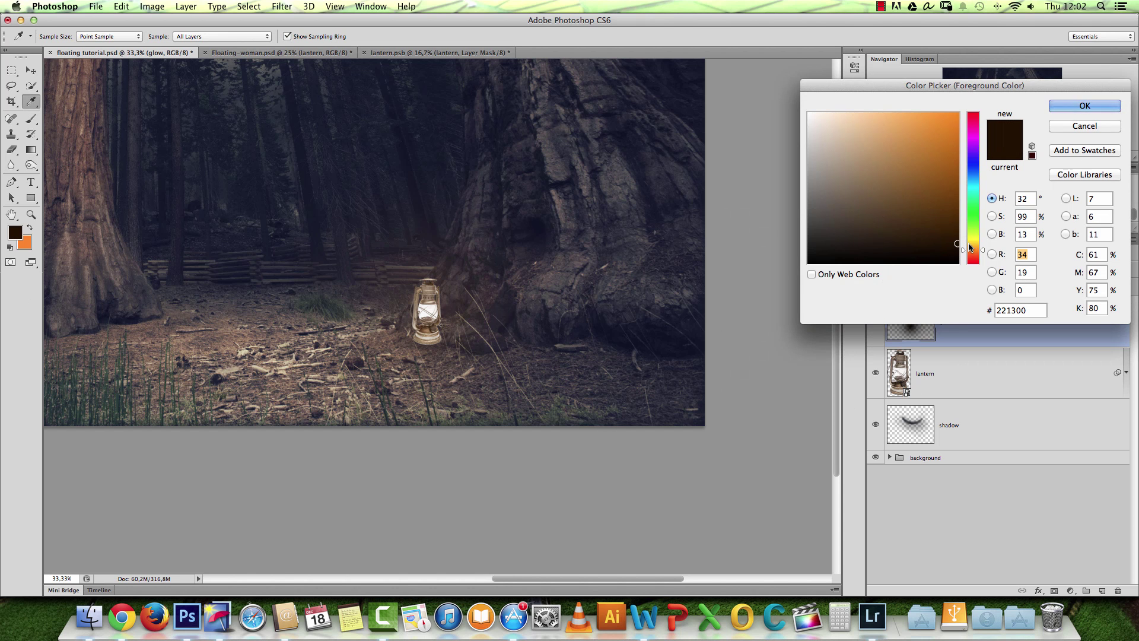
drag(973, 248, 974, 249)
click(960, 225)
click(1086, 107)
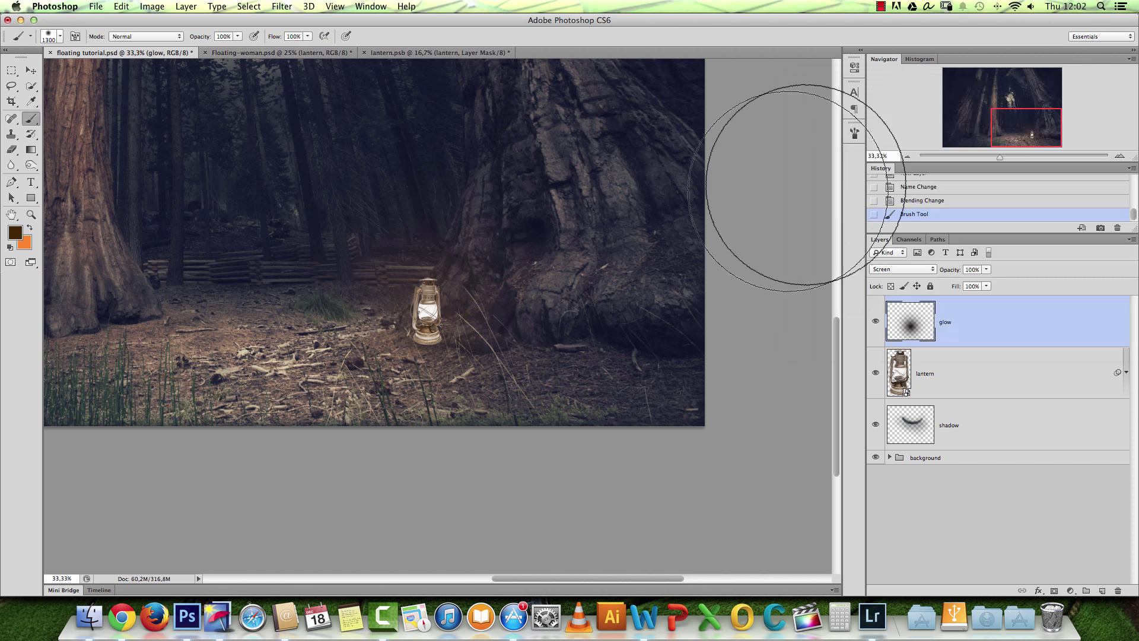
Reduce the soft brush to 1000 px and paint one orange-brown dab centred on the lantern's glass.
key(bracketleft)
key(bracketleft)
key(bracketleft)
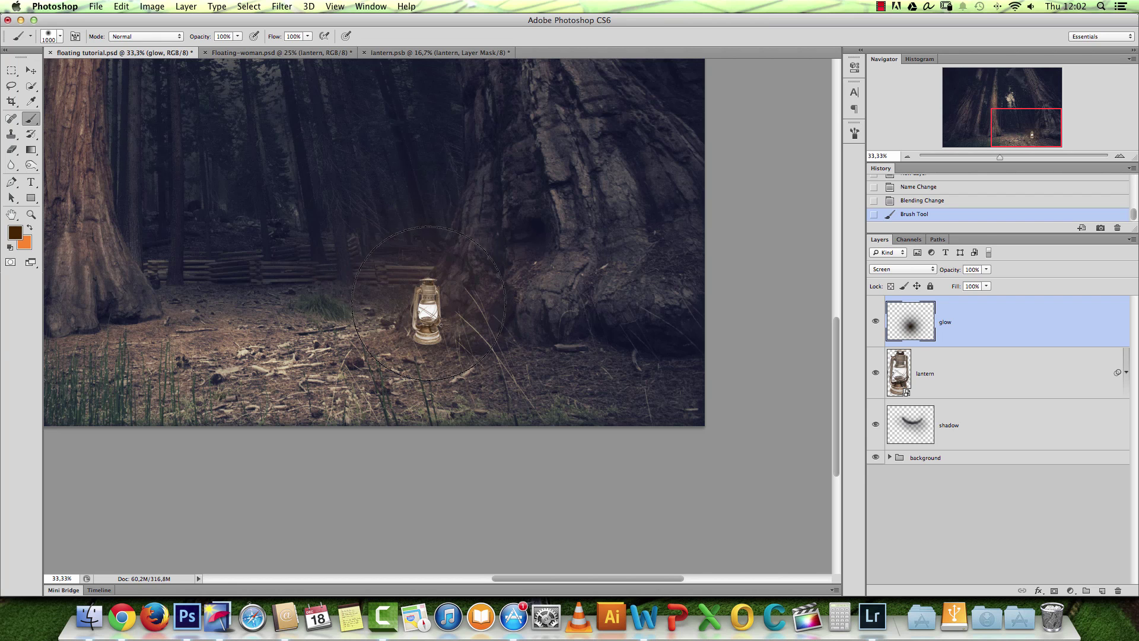
key(bracketleft)
key(bracketleft)
click(427, 310)
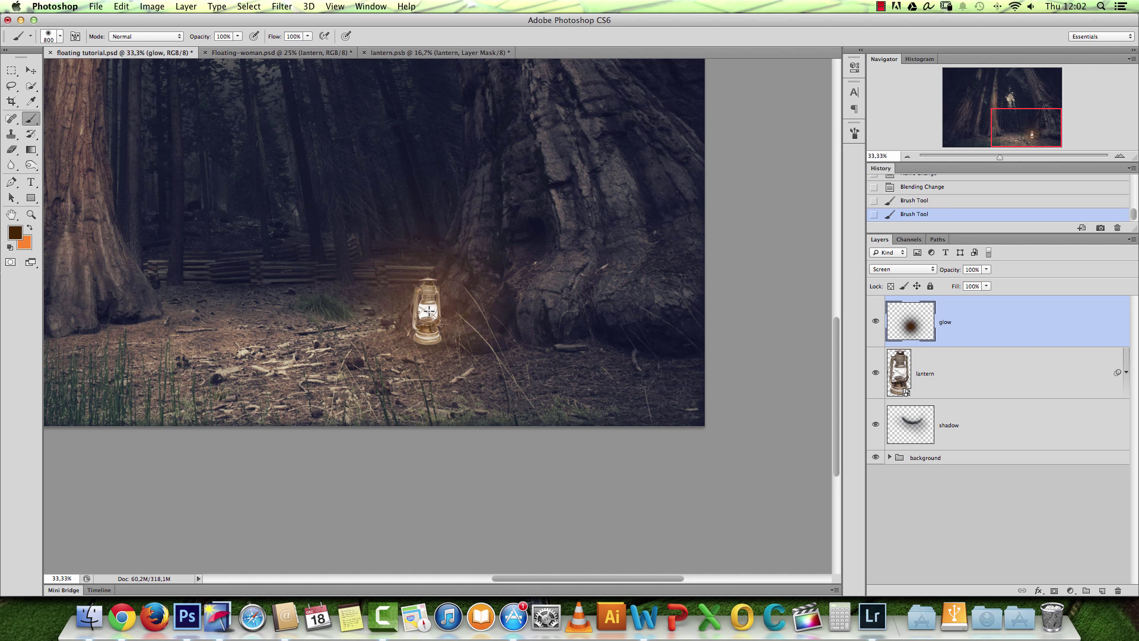
key(super+z)
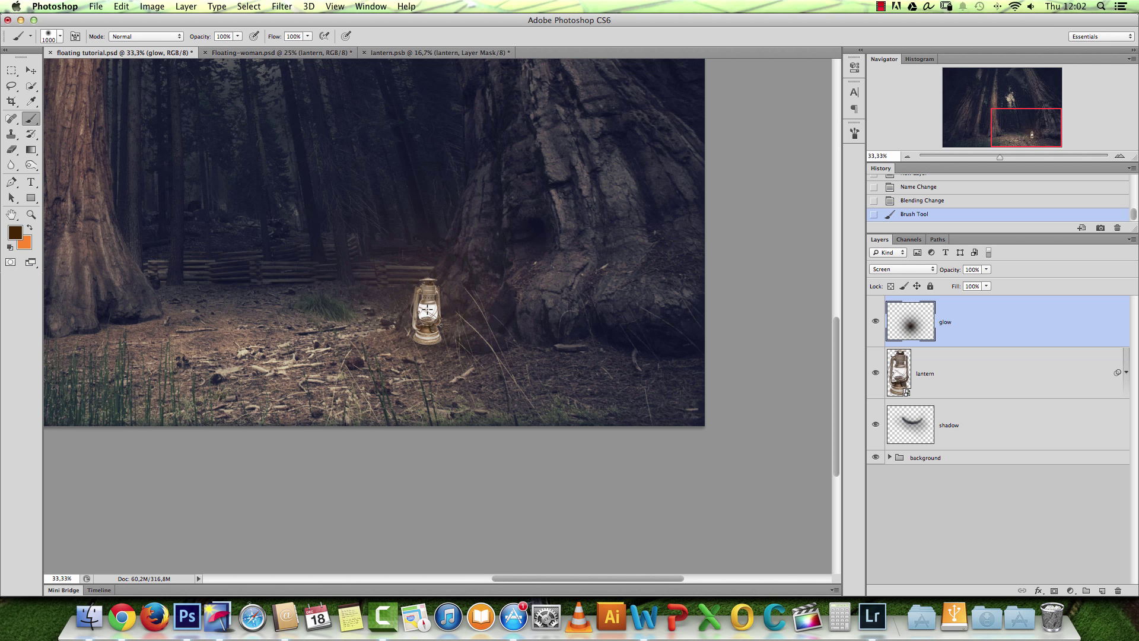
click(427, 310)
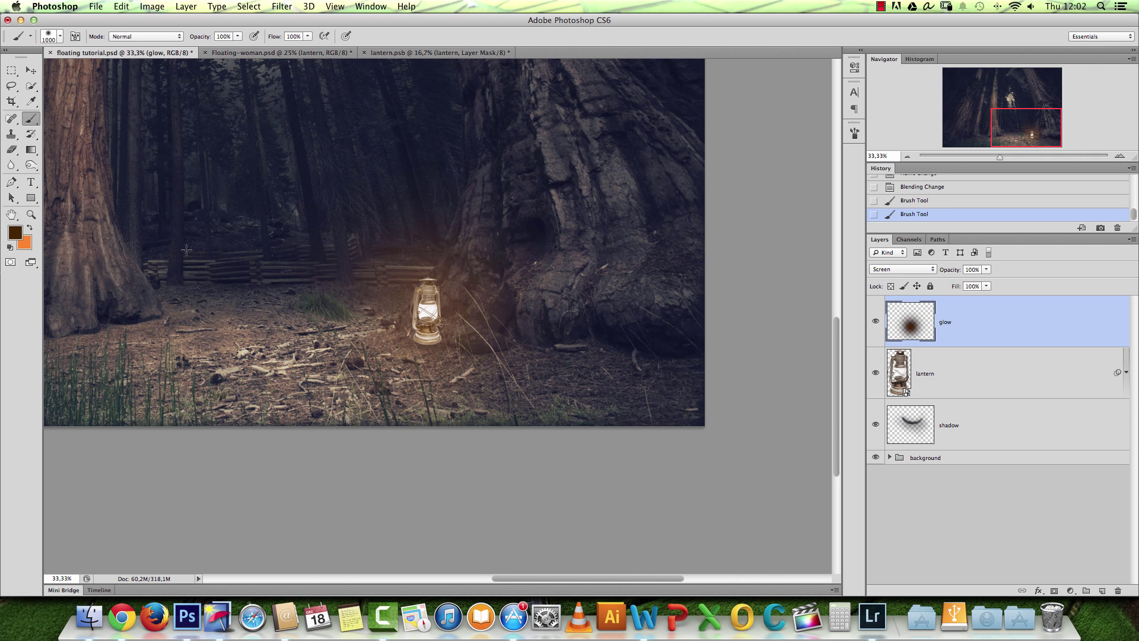
Set the foreground colour to the lighter orange-brown #743f07.
click(24, 236)
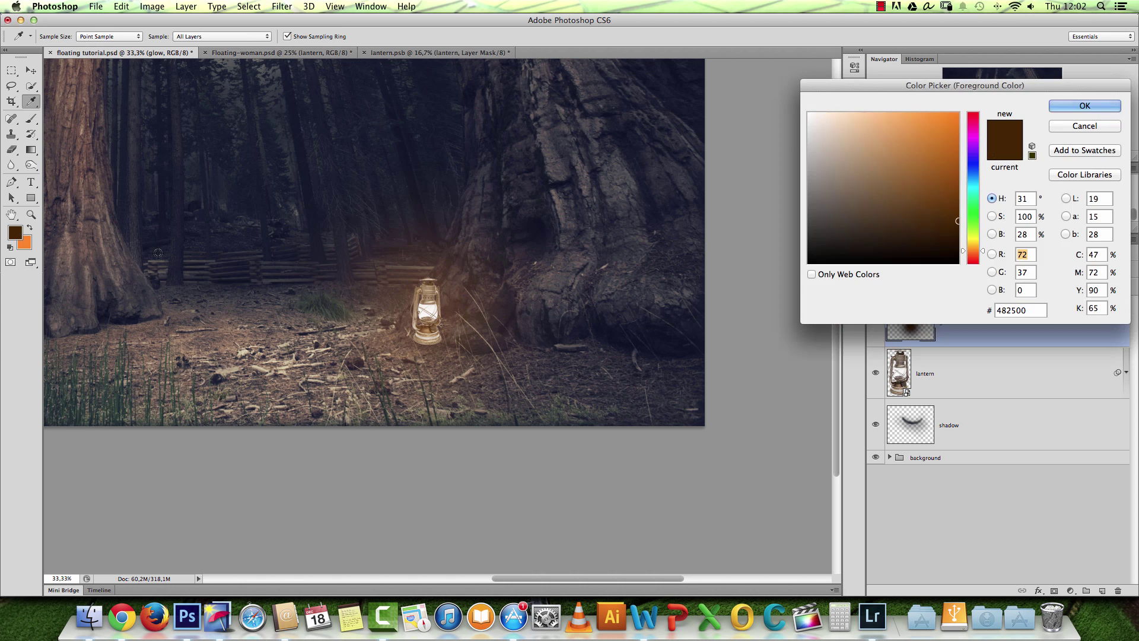
click(950, 195)
key(Return)
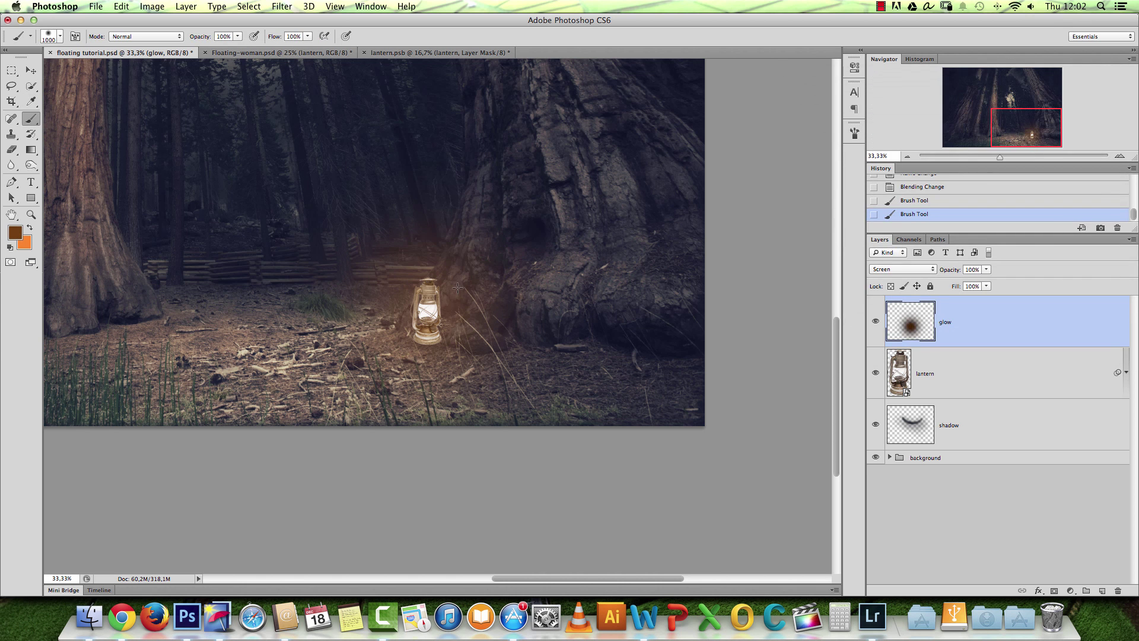
Try an 800 px dab of the lighter orange-brown over the lantern, and undo it.
key(bracketleft)
key(bracketleft)
click(428, 312)
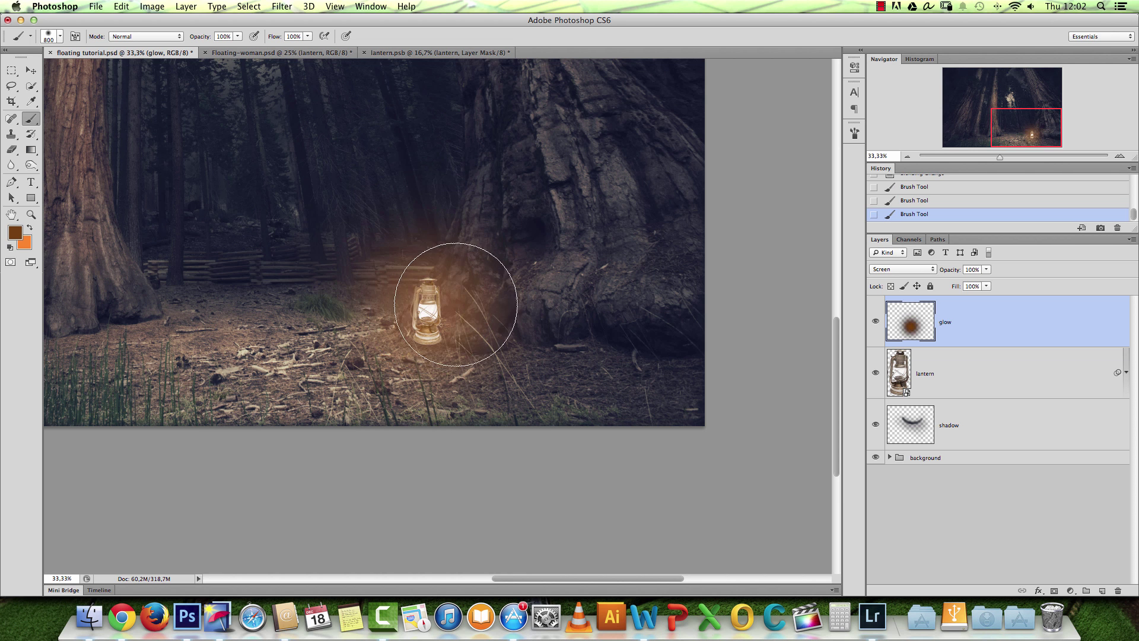
key(super+z)
Paint a dab on the lantern's glass with the brush reduced to 600 px, and shrink the brush to 400 px.
key(bracketleft)
key(bracketleft)
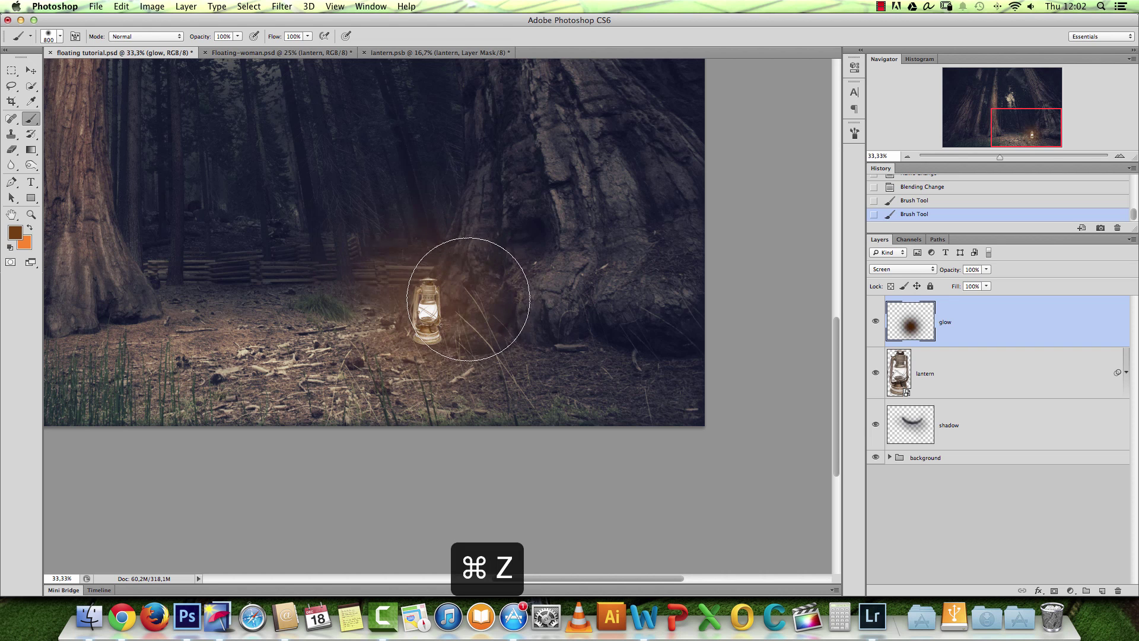
key(bracketleft)
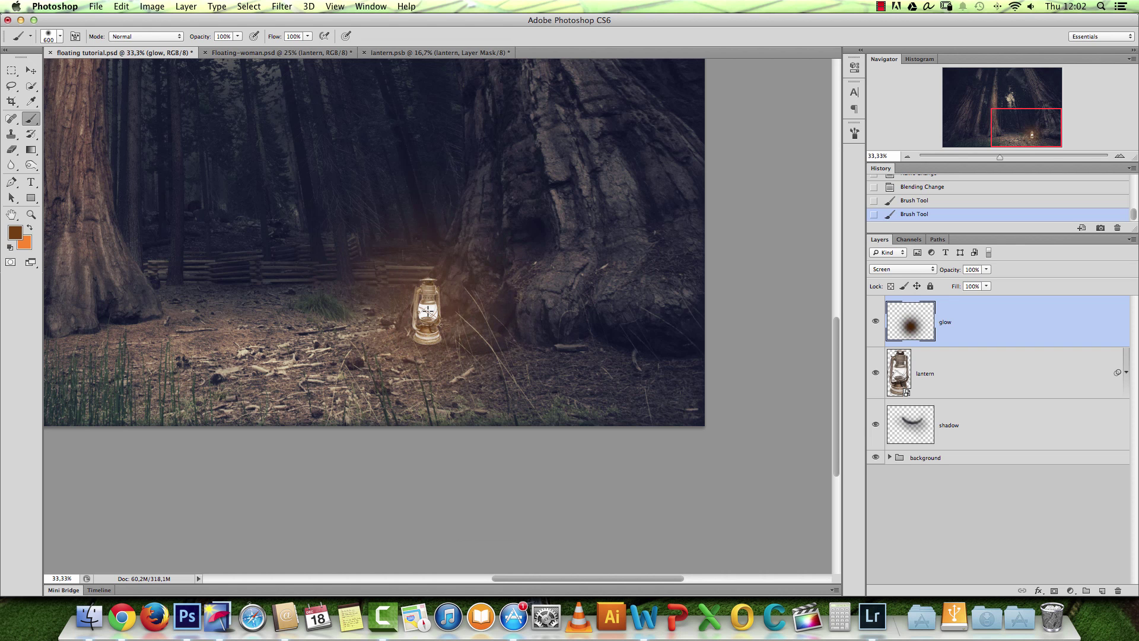
click(429, 309)
key(bracketleft)
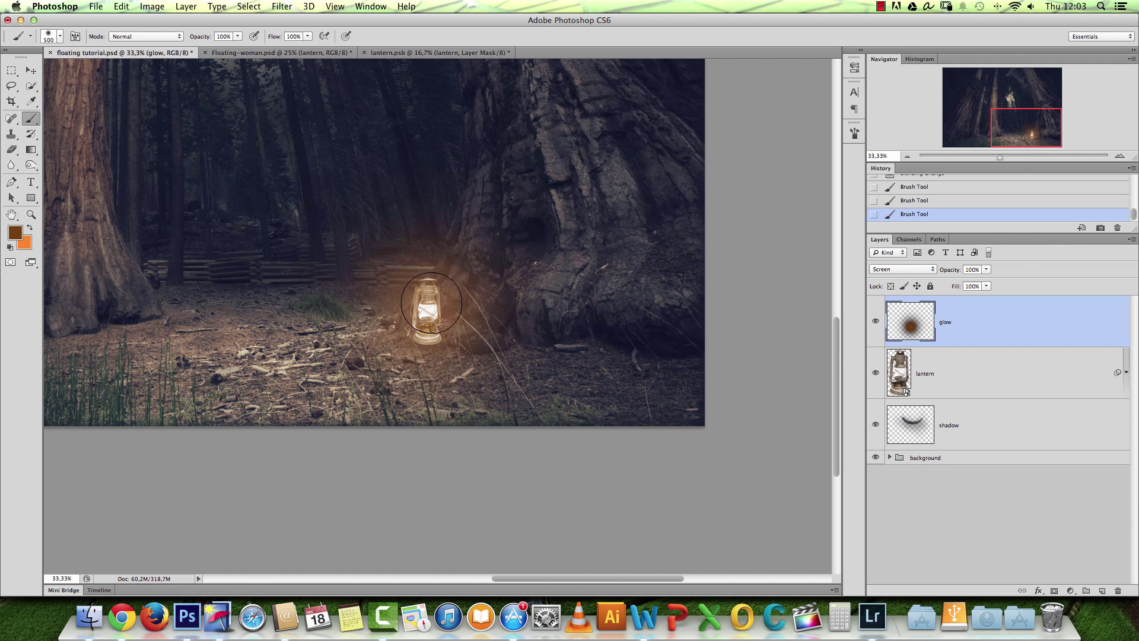
Try a 400 px dab of bright orange #c66600 on the lantern's glass, and undo it.
click(16, 232)
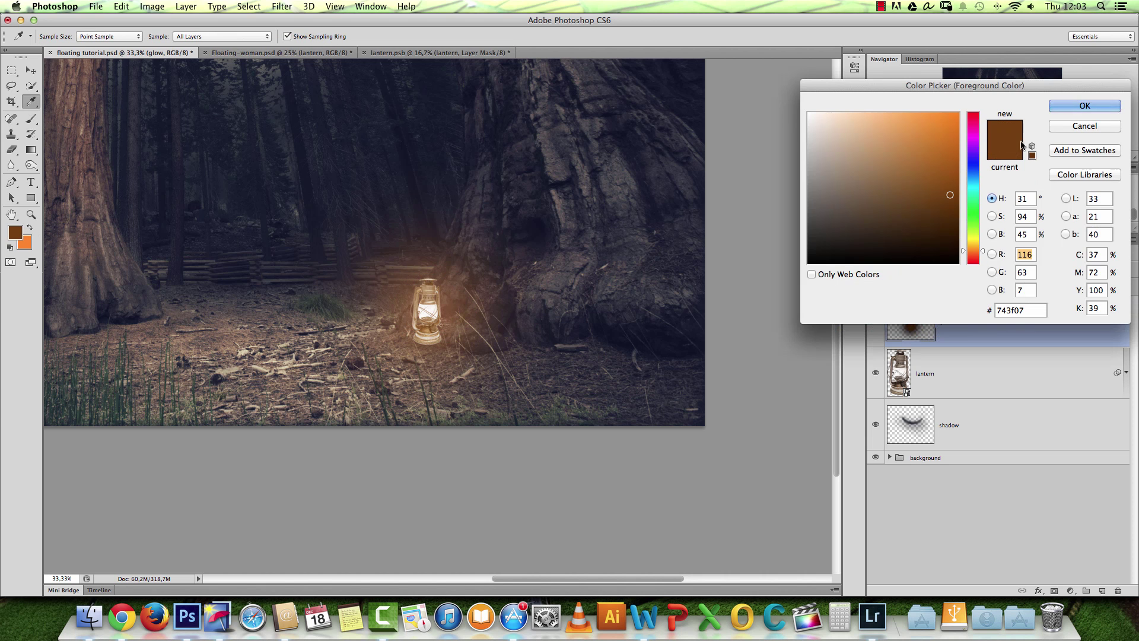
drag(954, 146, 982, 139)
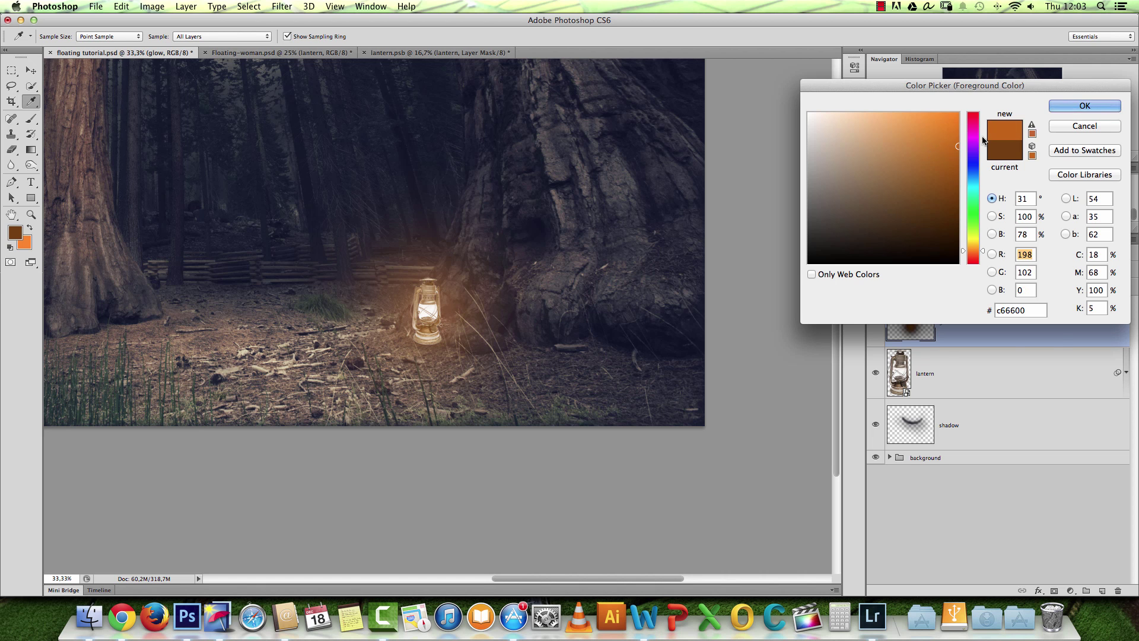
click(1064, 108)
click(423, 311)
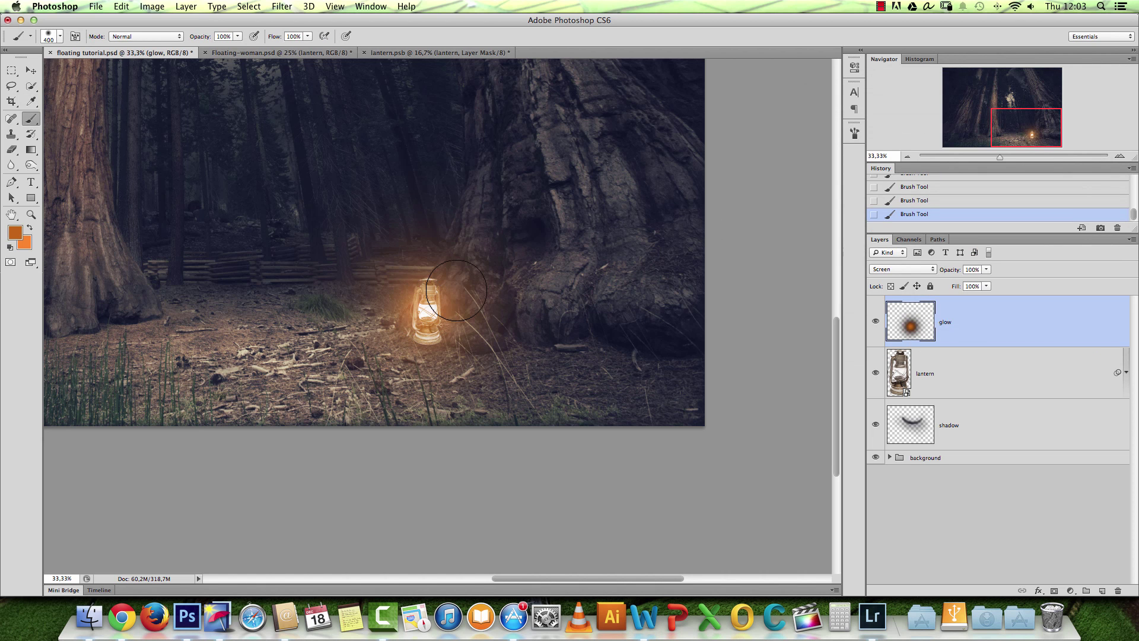
key(super+z)
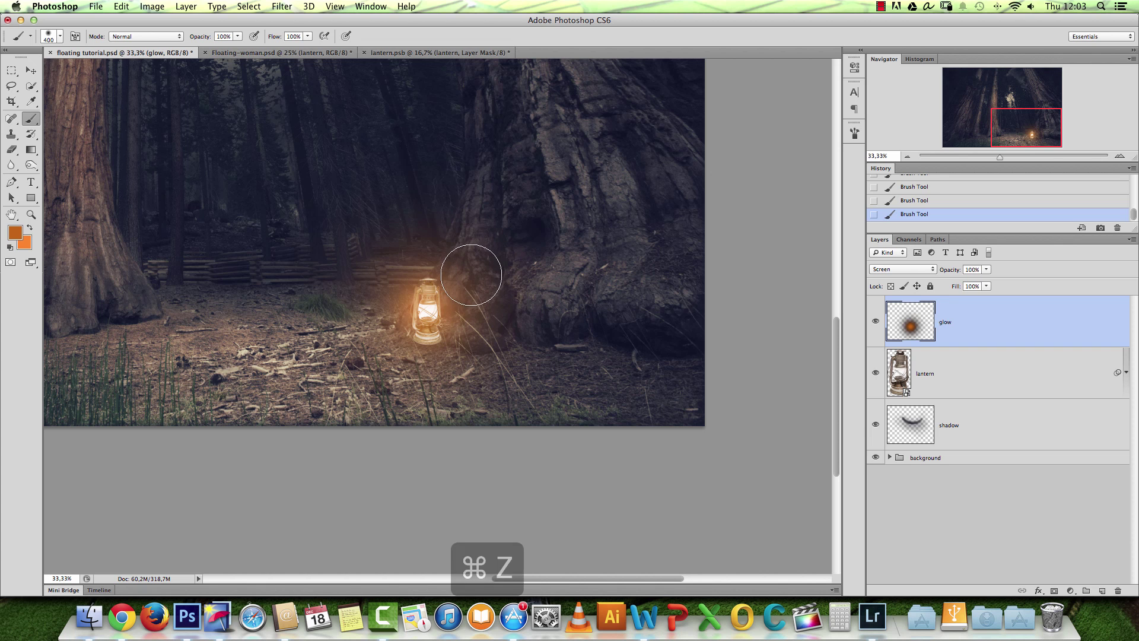
Set the foreground colour to the slightly darker orange #b15c00 and paint one 400 px dab on the lantern's glass.
click(18, 234)
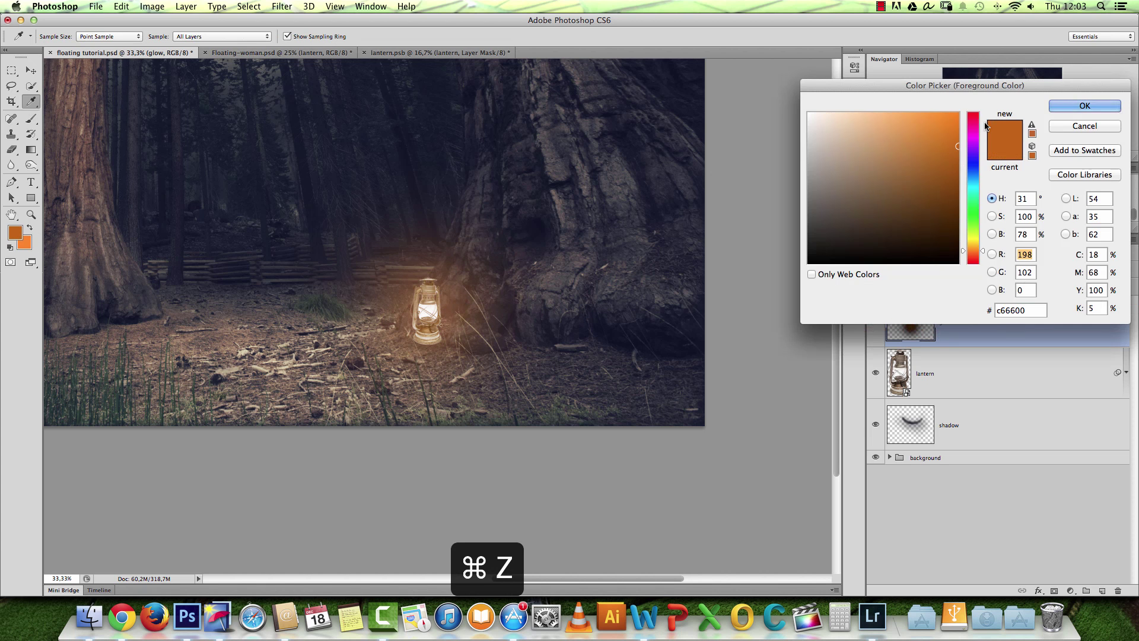
click(1092, 106)
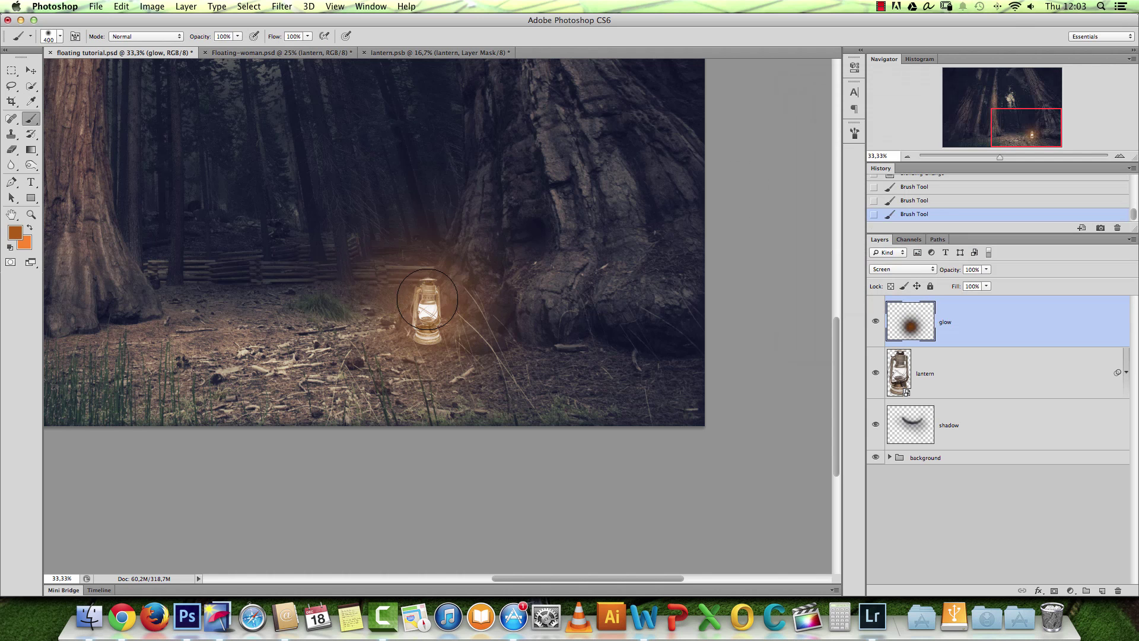
click(428, 311)
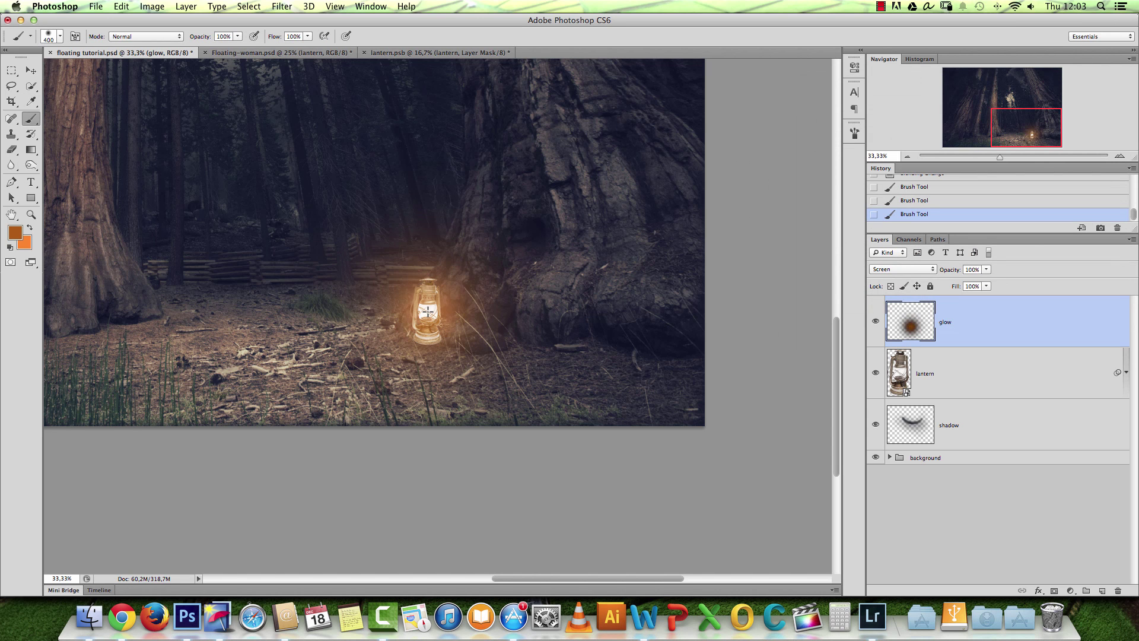
Choose a light orange foreground colour, reduce the brush to 250 px and paint a bright core dab on the lantern's glass.
click(18, 235)
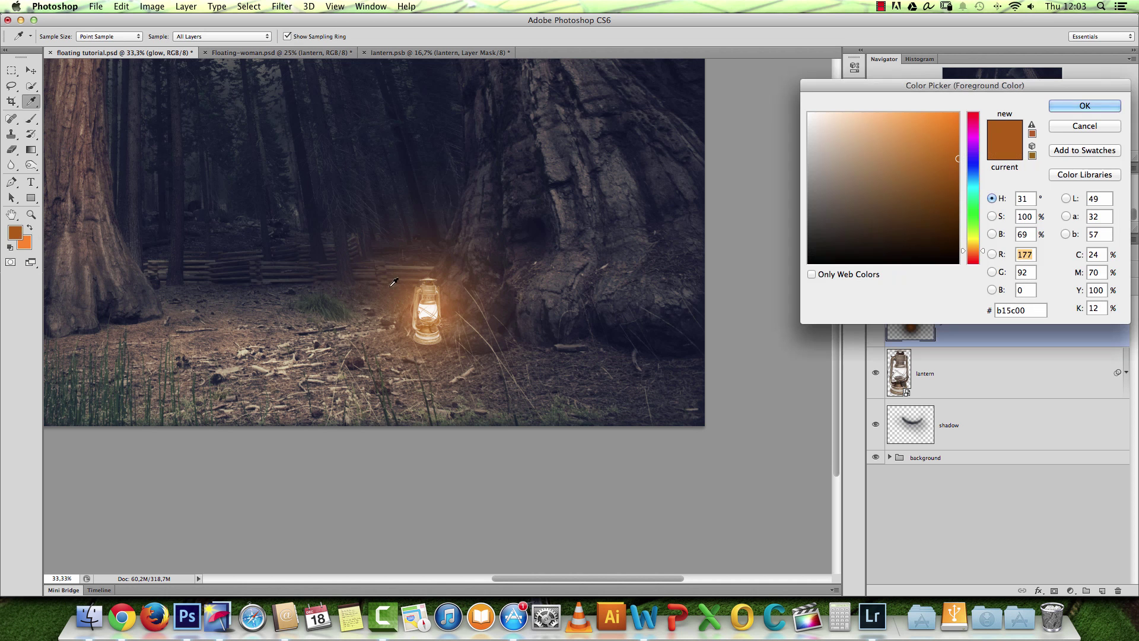
click(937, 119)
drag(938, 119, 918, 115)
click(1077, 107)
key(bracketleft)
key(bracketleft)
click(427, 310)
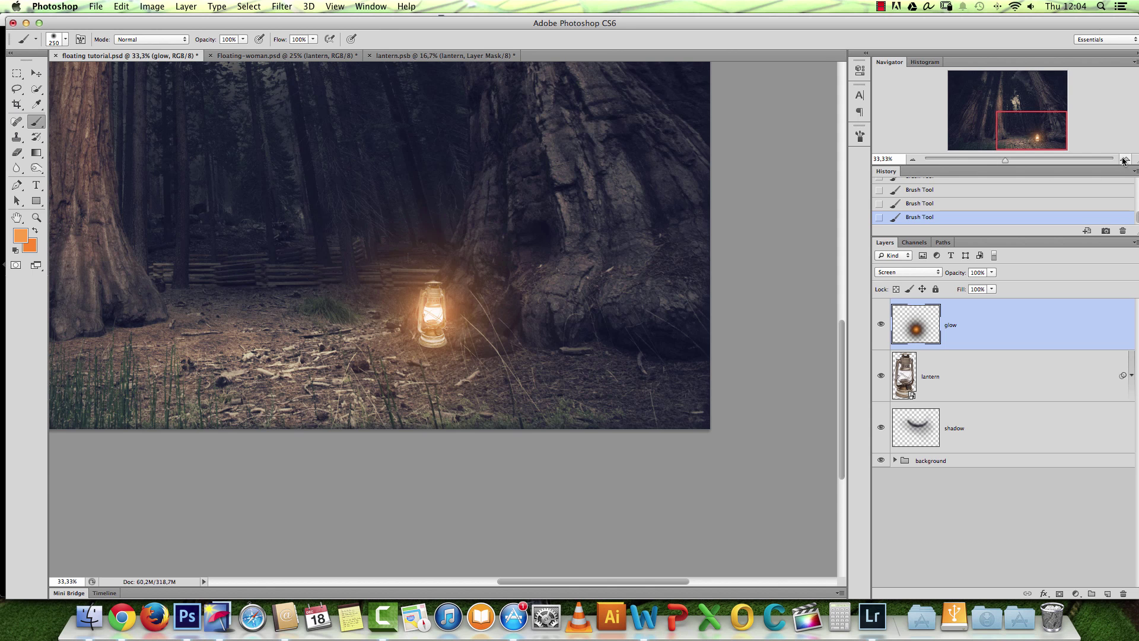
Compare the lantern with the glow layer hidden and shown.
click(1123, 160)
drag(1035, 117, 1032, 128)
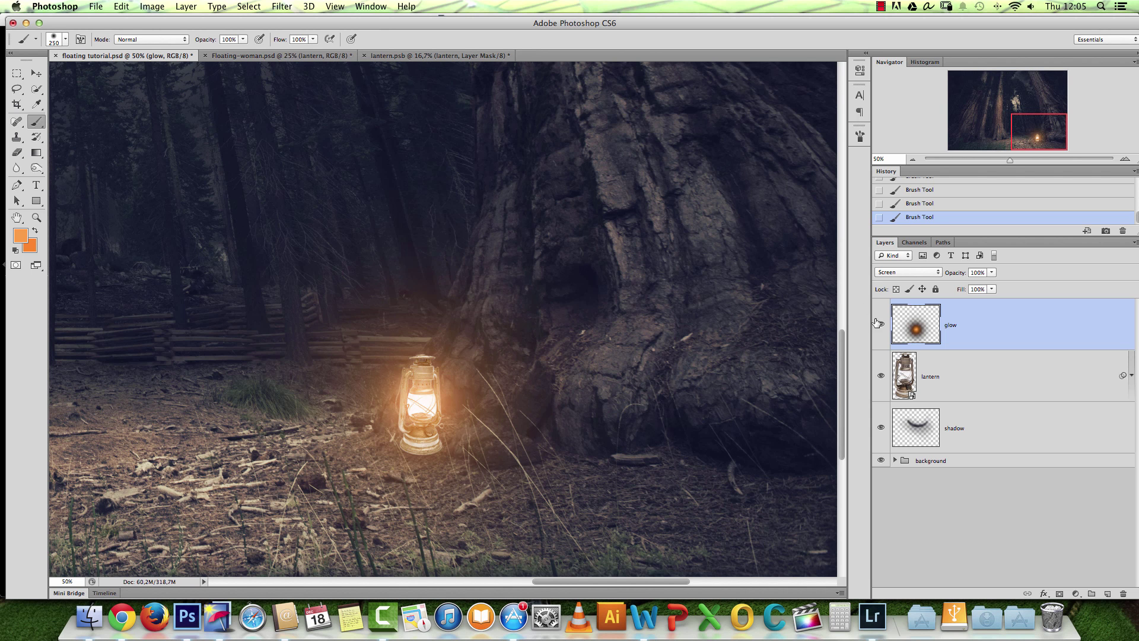
click(882, 325)
click(880, 327)
click(881, 325)
Apply Hue/Saturation to the glow layer with hue 3 and saturation +25.
key(v)
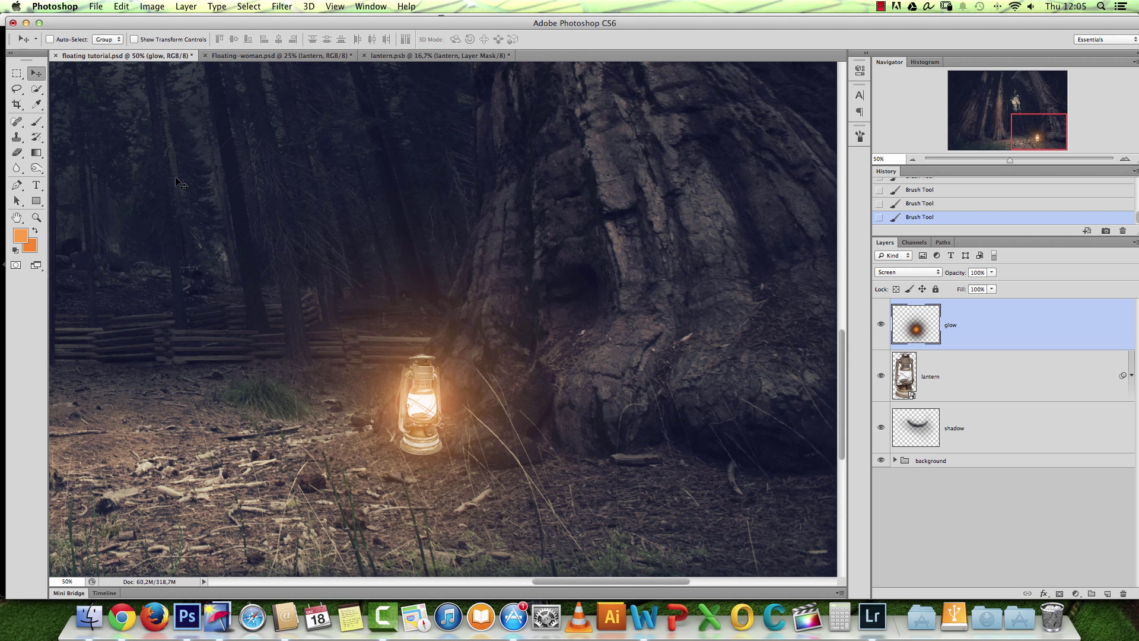
key(super+u)
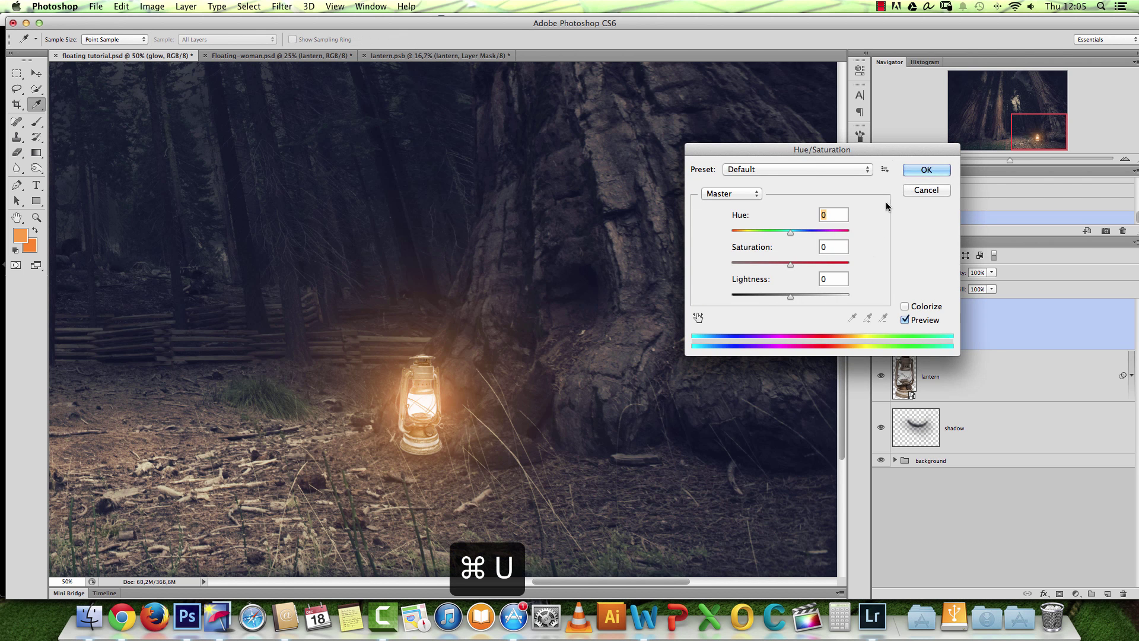
drag(886, 151, 810, 124)
click(727, 240)
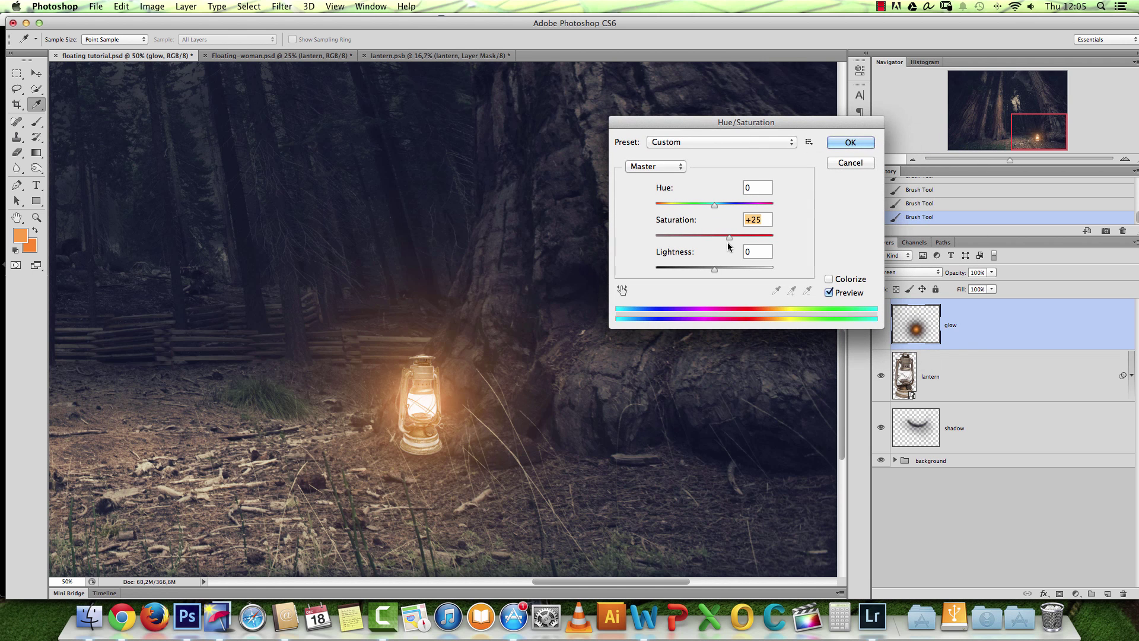
drag(714, 207, 706, 213)
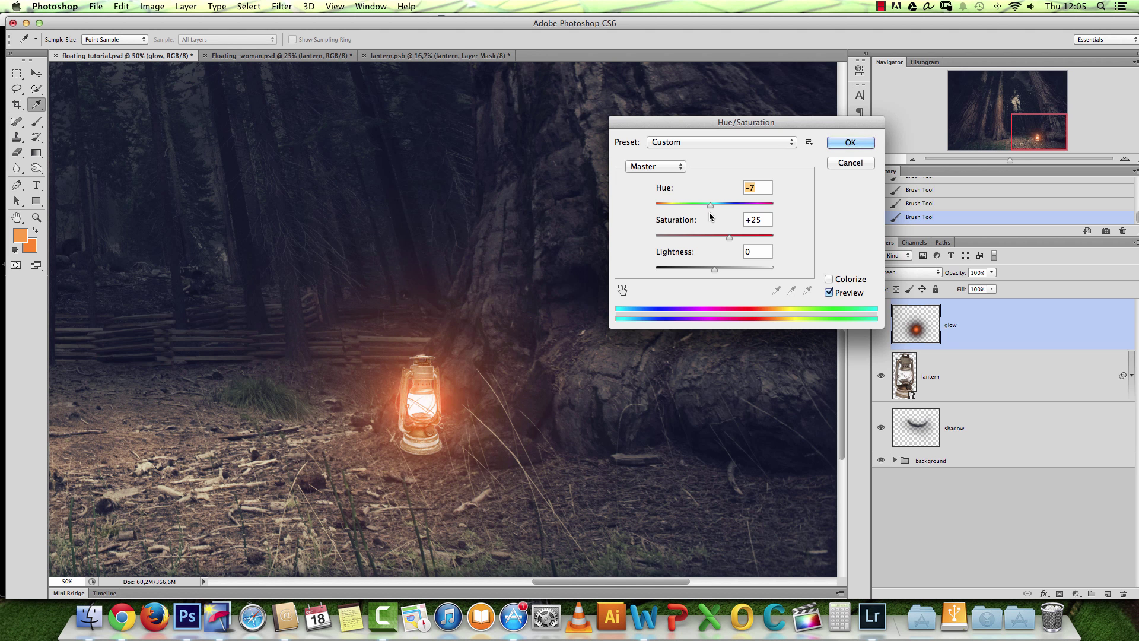
drag(712, 207, 718, 210)
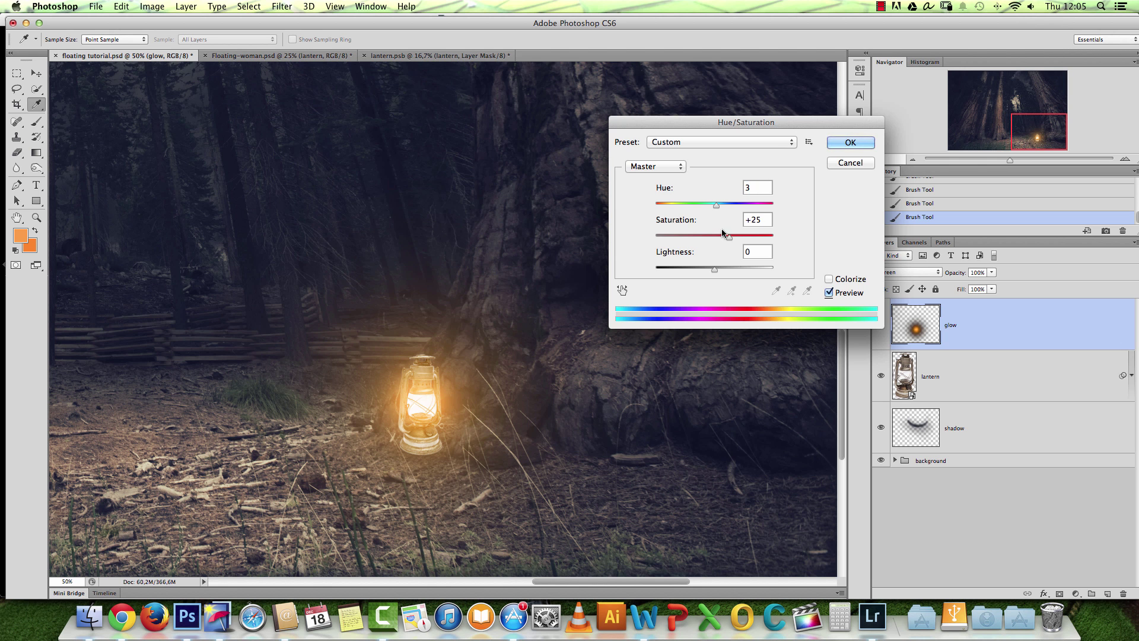
click(850, 142)
Rename the lantern layer as lamp.
drag(1029, 129, 1011, 142)
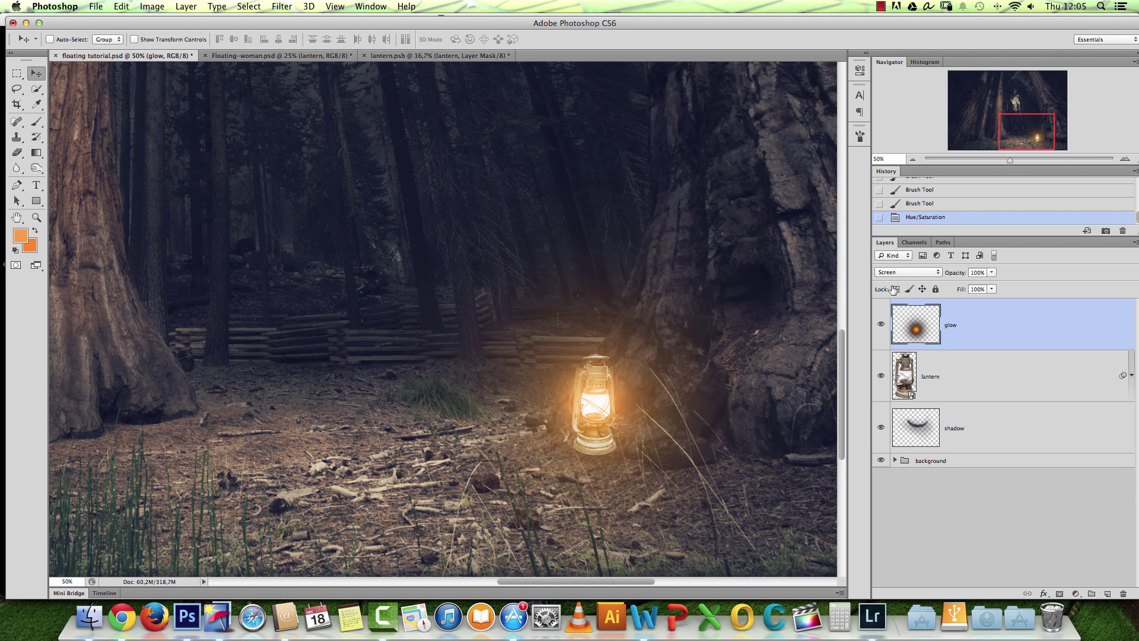
click(1124, 159)
drag(1027, 135, 1036, 140)
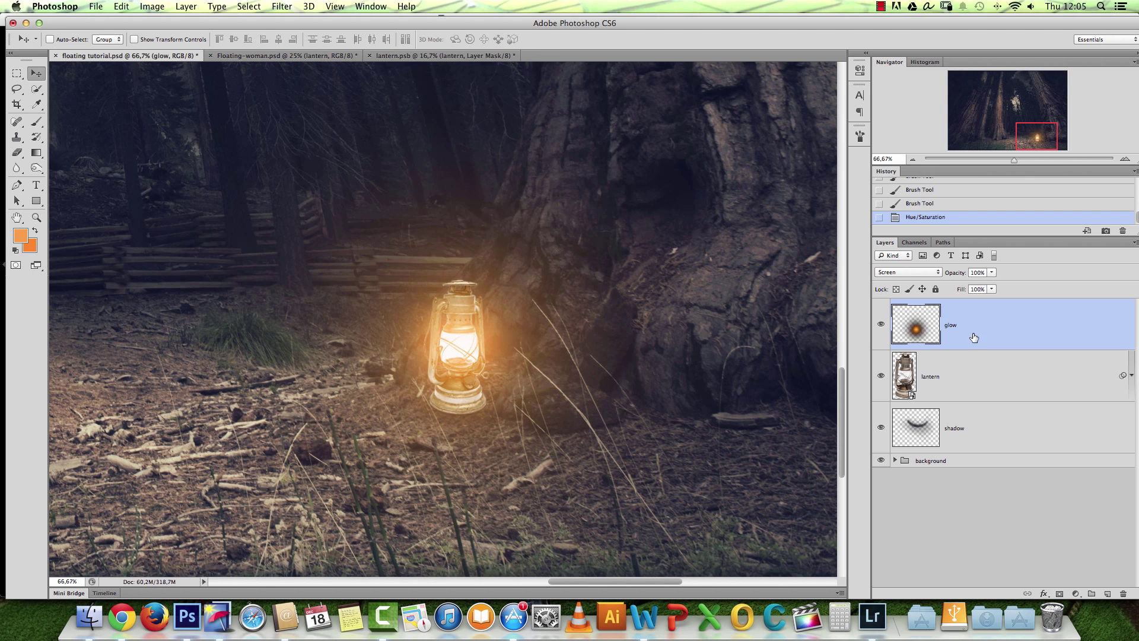
click(968, 373)
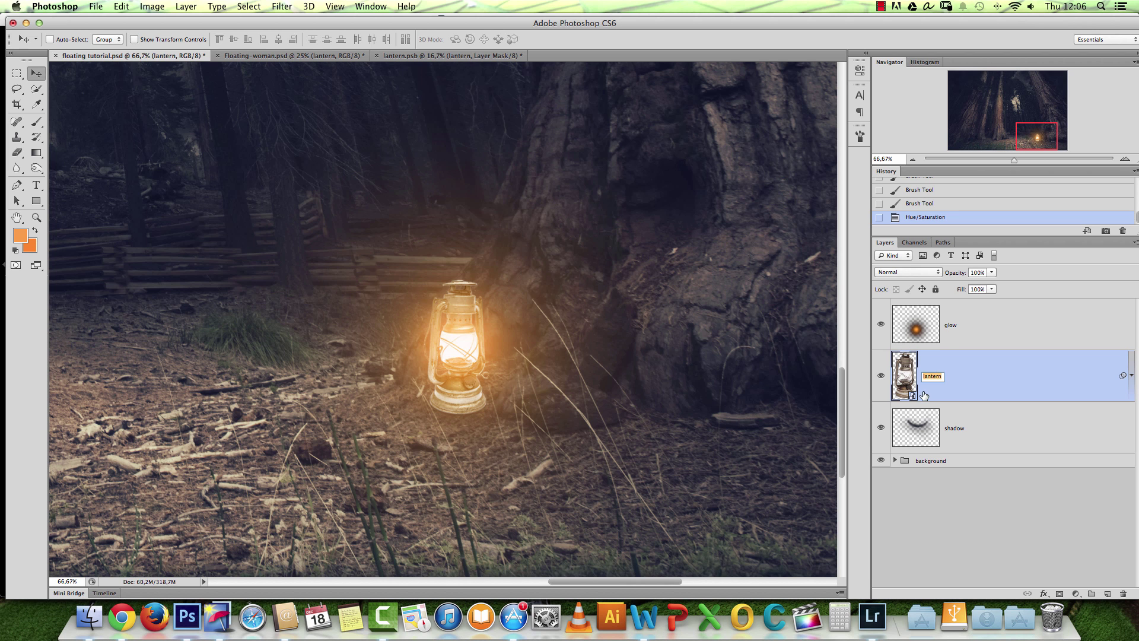
key(Return)
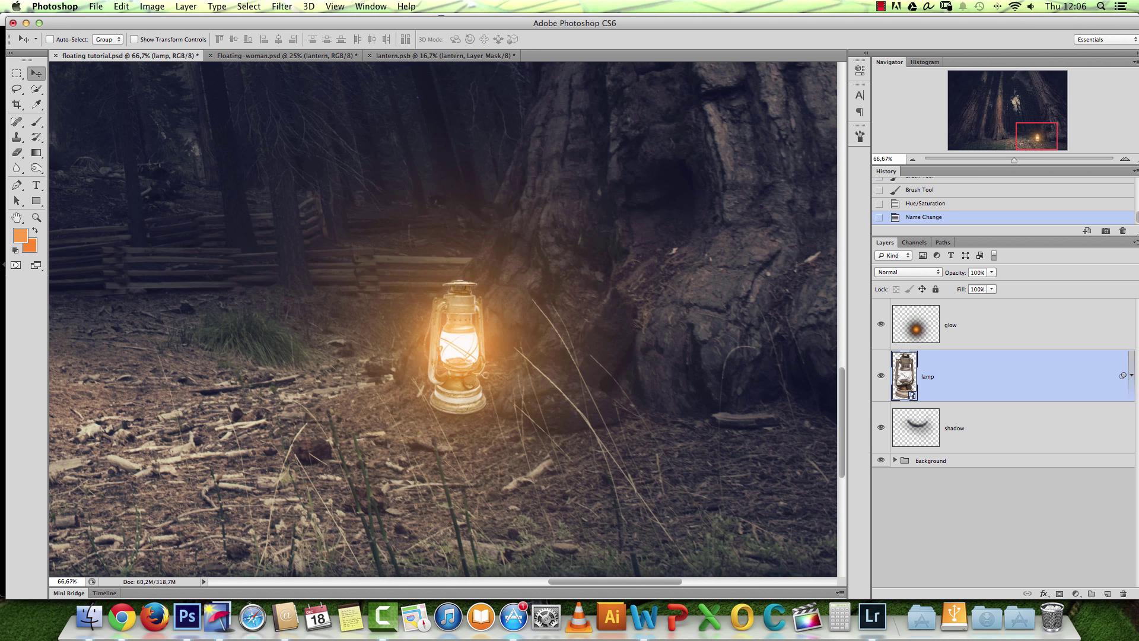
Add an Inner Shadow to the lamp layer with global light off, an angle of -92° and a size of 15 px.
double_click(1009, 378)
drag(788, 109, 811, 93)
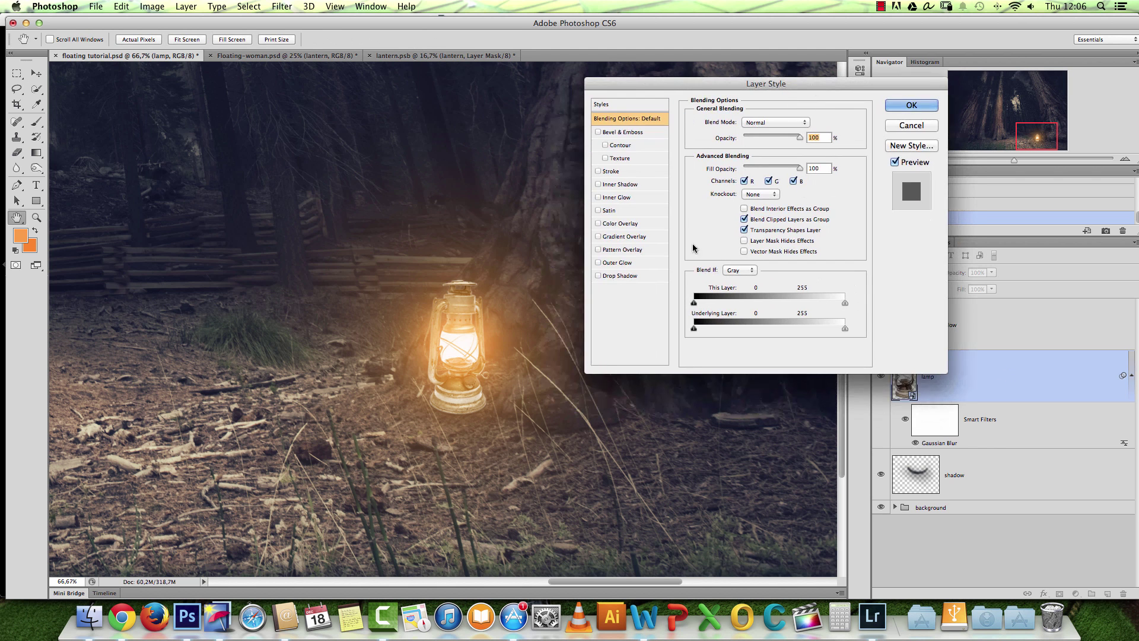
click(636, 186)
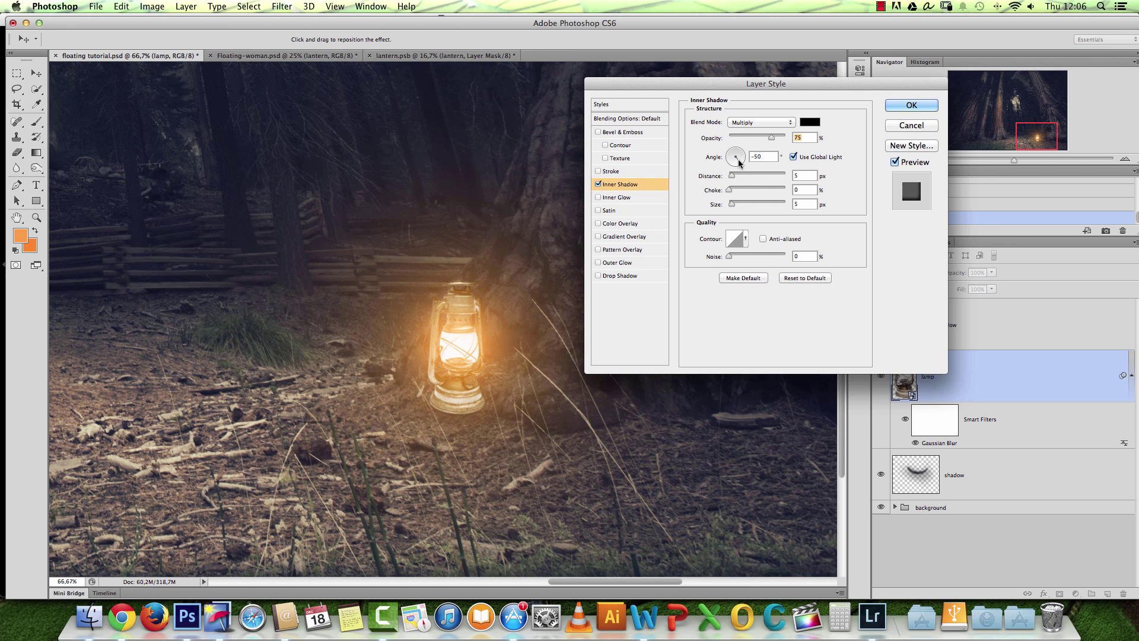
click(794, 157)
drag(729, 164, 735, 189)
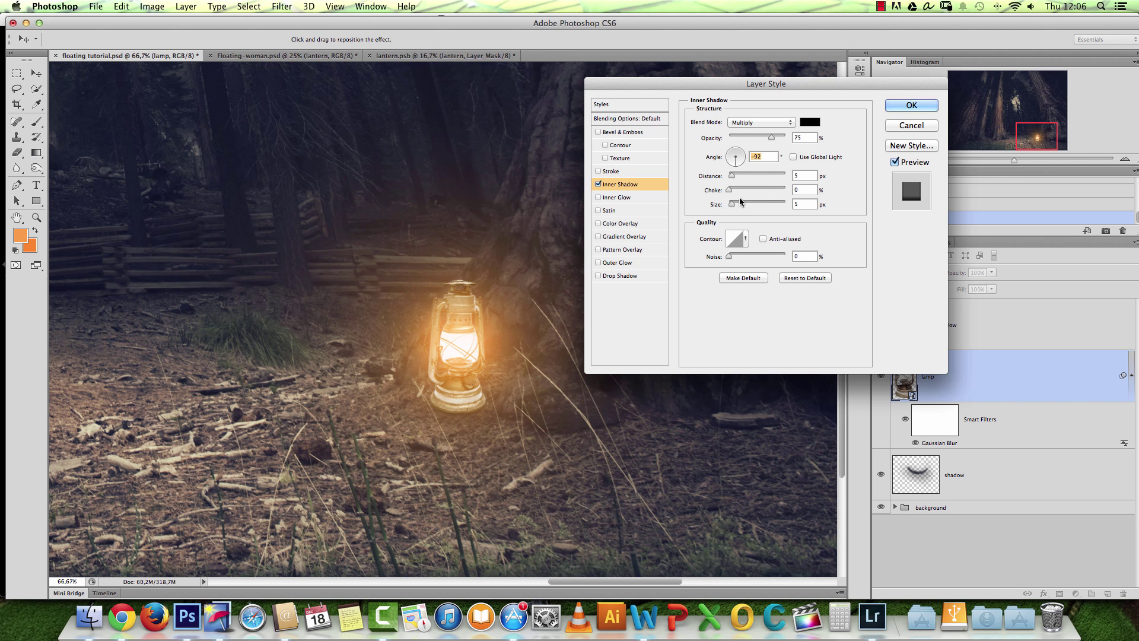
drag(735, 206, 741, 208)
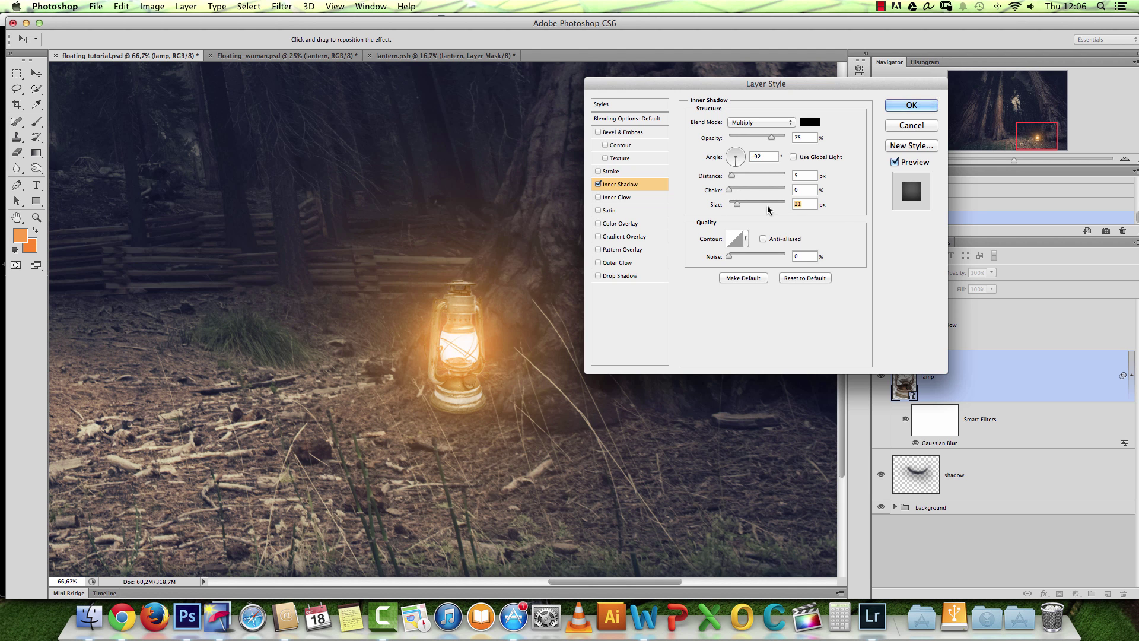
text(15)
Compare the lamp with and without its inner shadow, slightly lower the shadow's opacity and apply the style.
click(599, 185)
click(599, 184)
click(599, 185)
click(598, 185)
drag(770, 139, 766, 144)
key(Return)
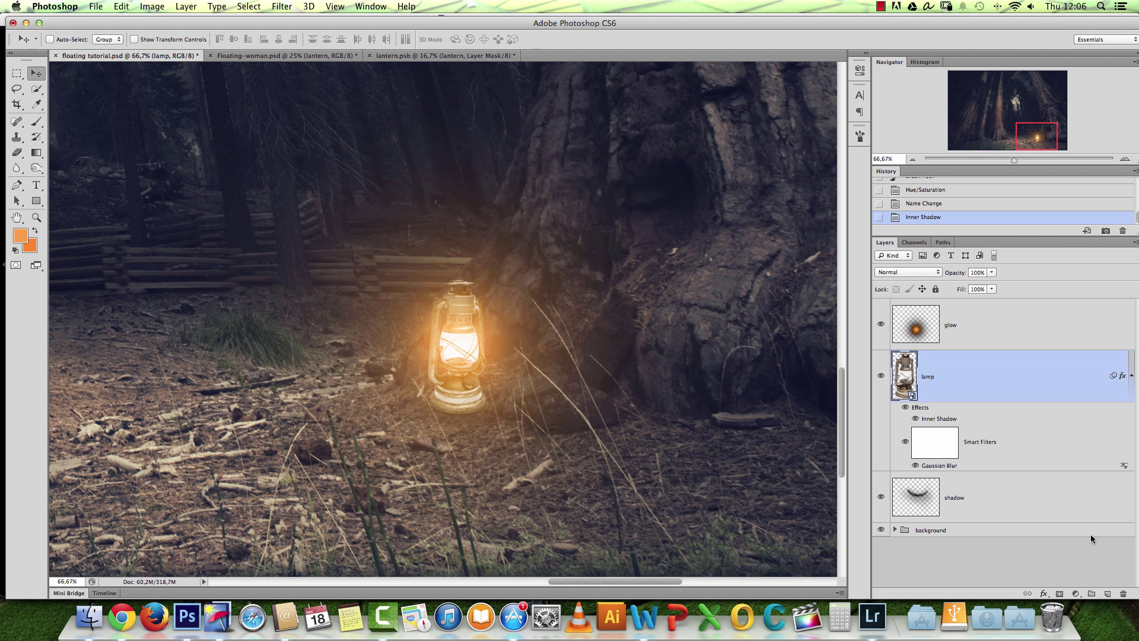
Create a new layer clipped to the lamp layer and name it dark.
click(1108, 594)
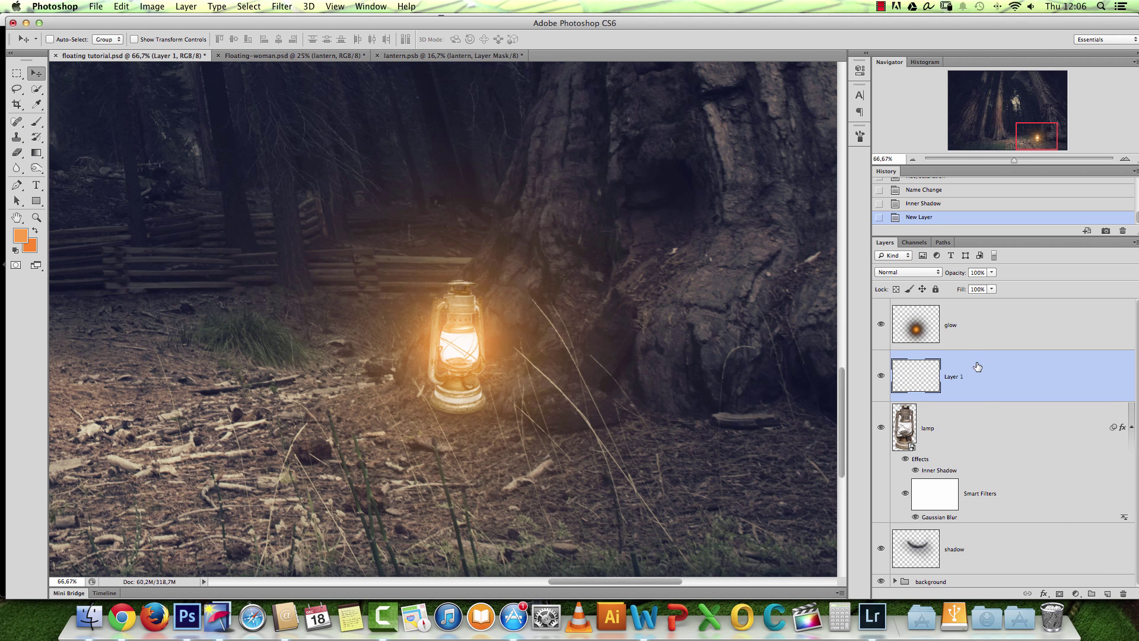
alt+click(990, 400)
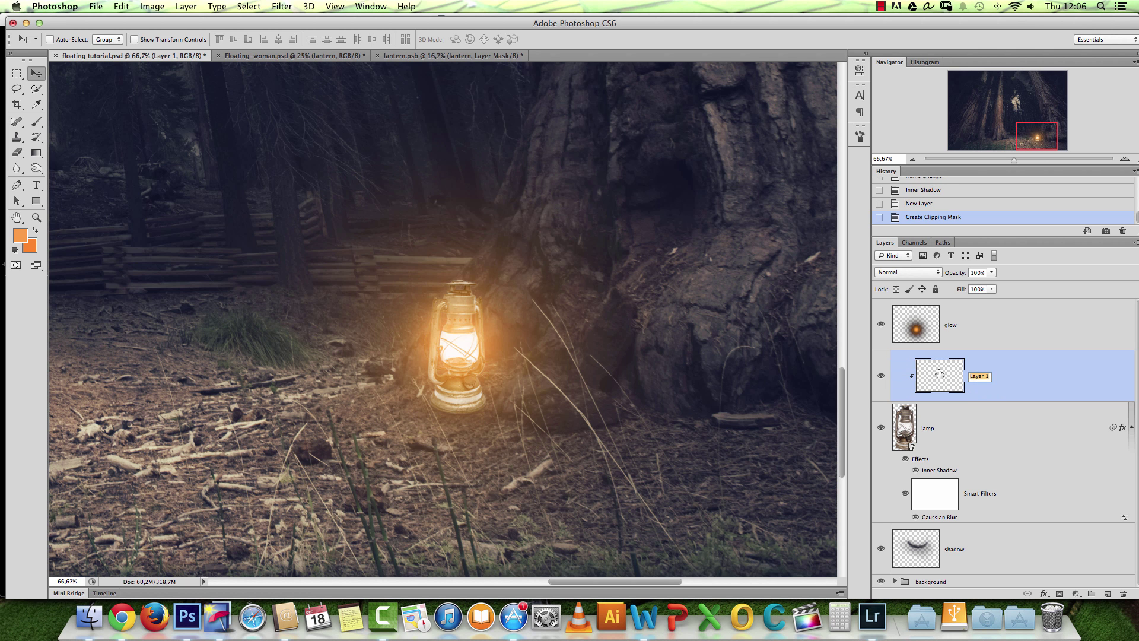
key(Return)
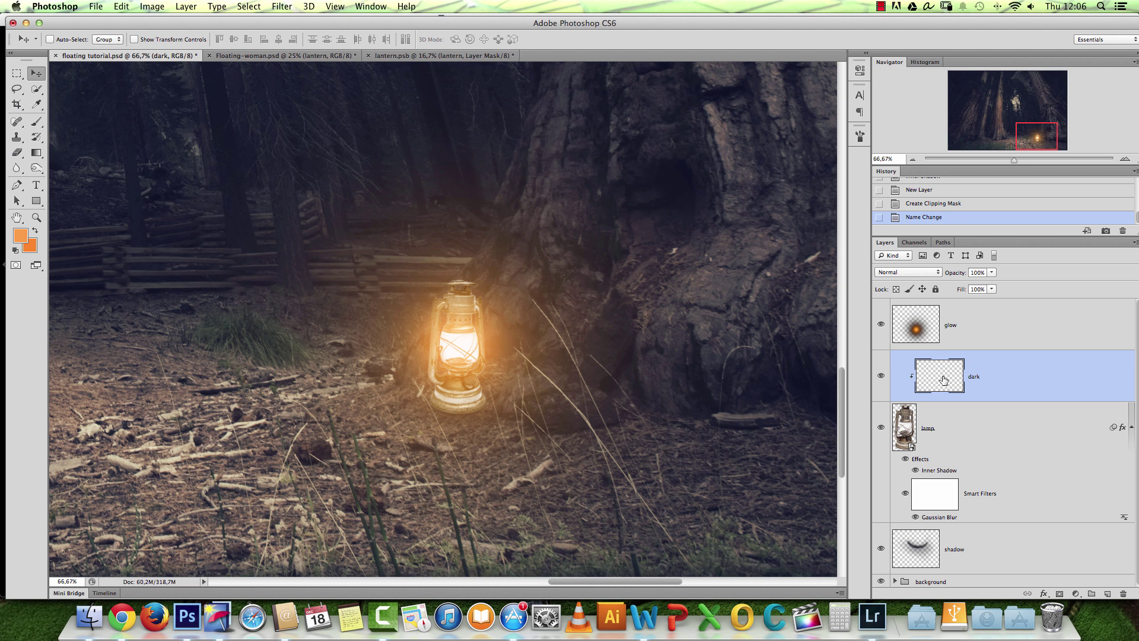
Set up a black 30 px brush for shading the upper part of the lantern on the dark layer.
key(b)
key(d)
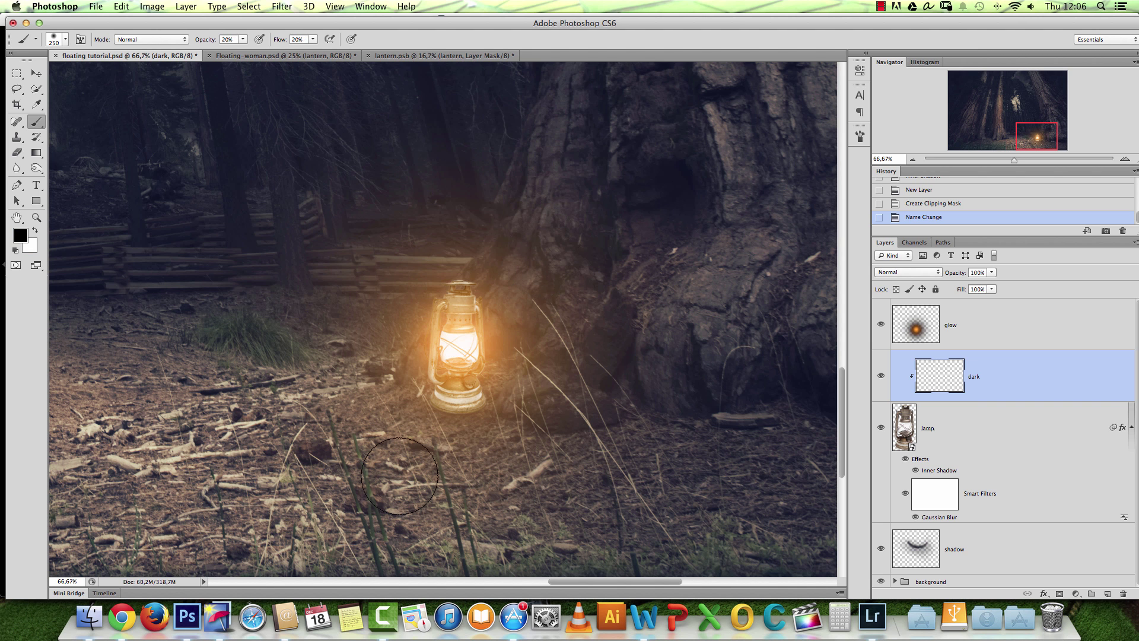
key(super+space)
click(455, 308)
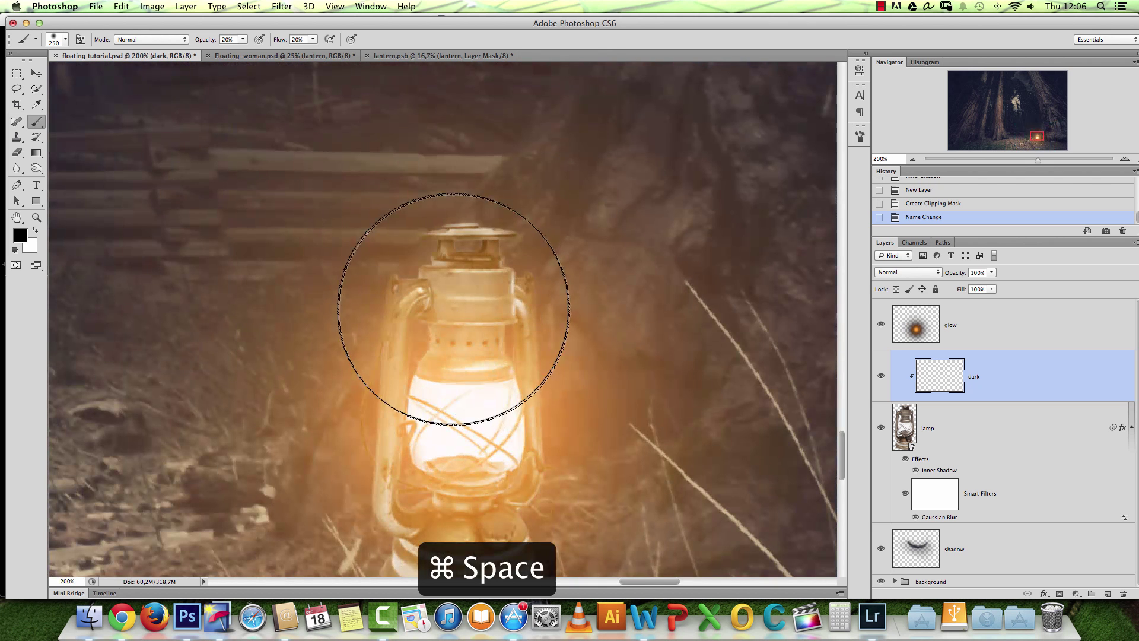
key(bracketleft)
key(bracketleft)
key(bracketleft)
key(bracketleft)
key(bracketleft)
key(bracketleft)
key(bracketleft)
key(bracketleft)
key(bracketleft)
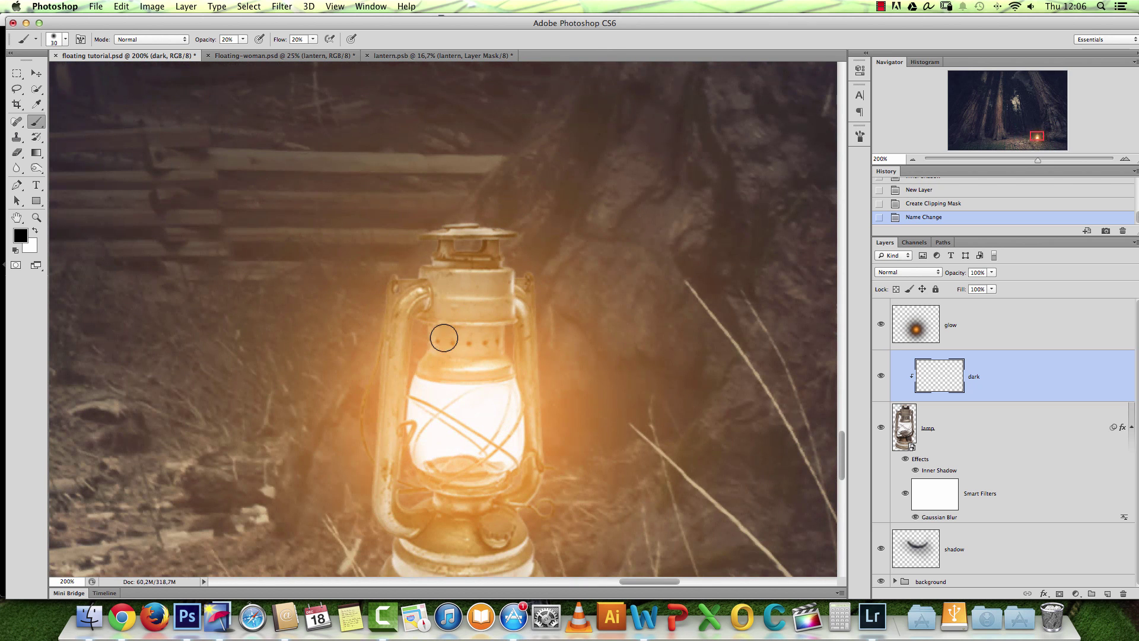
Try black strokes across the lantern's upper metal collar and undo them.
click(439, 276)
click(437, 274)
drag(437, 274, 524, 271)
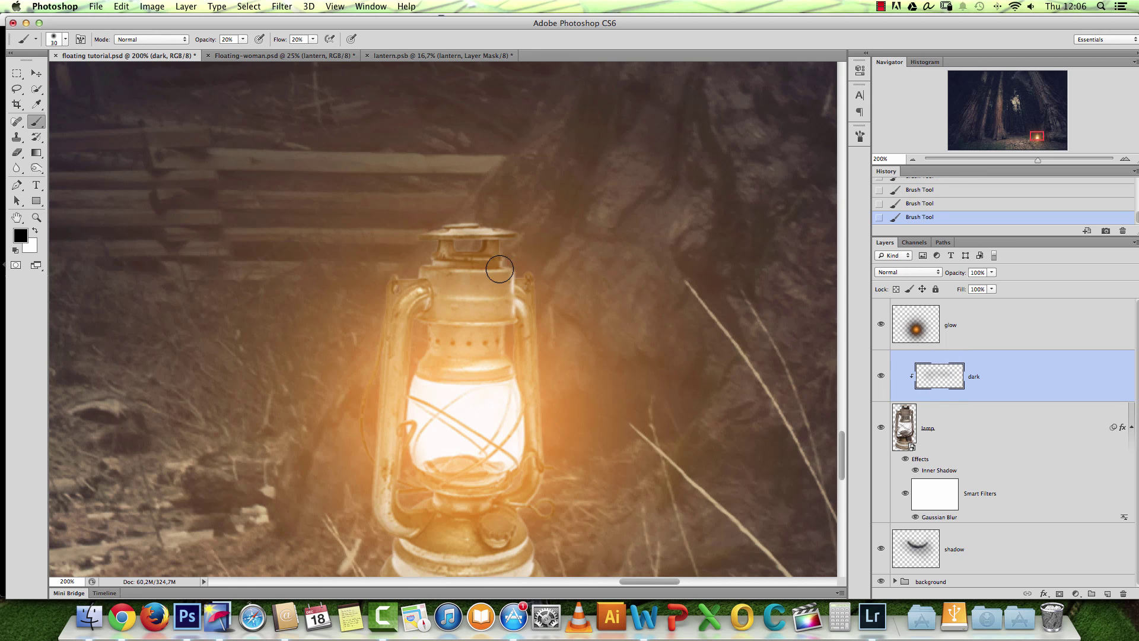
key(alt+super+z)
key(alt+super+z)
key(alt+super+z)
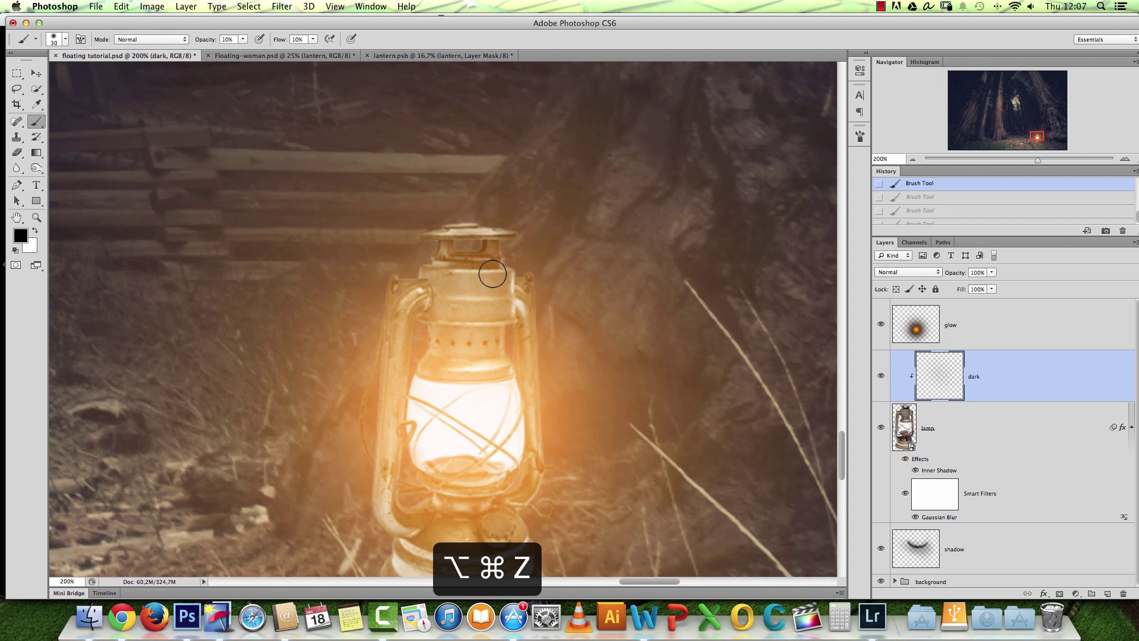
Shade the lantern's left handle and upper collar with black strokes at 10% opacity and flow, using a 20 to 30 px brush.
mouse_move(442, 291)
mouse_down()
mouse_move(406, 309)
mouse_move(384, 444)
mouse_up()
drag(386, 389, 389, 498)
key([)
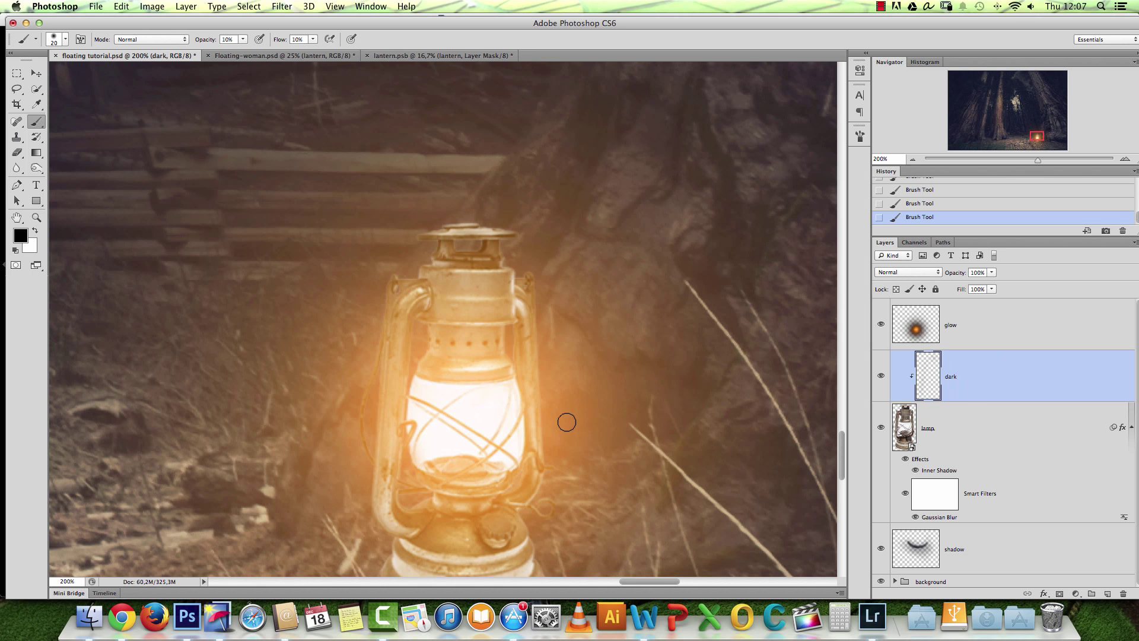
drag(503, 279, 444, 273)
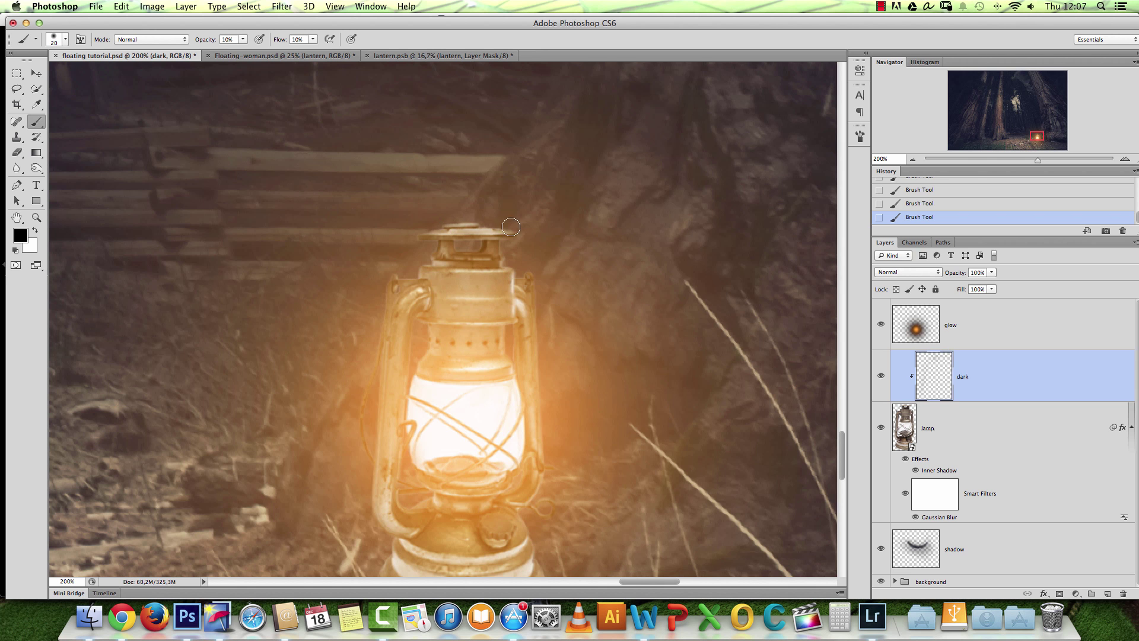
key(bracketleft)
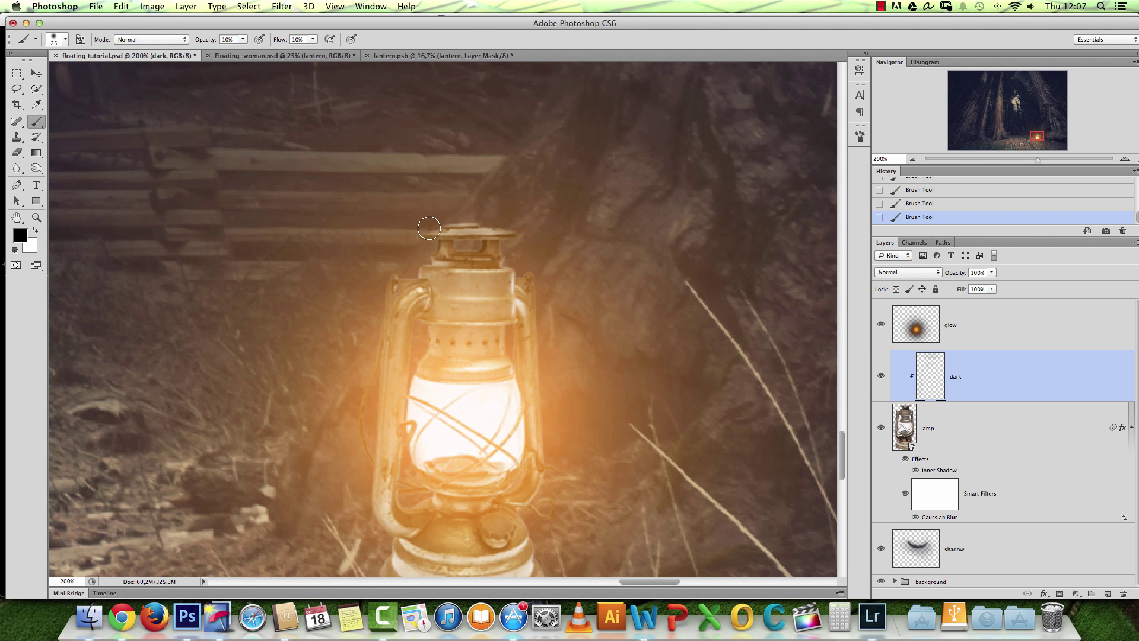
scroll(527, 297, down, 4)
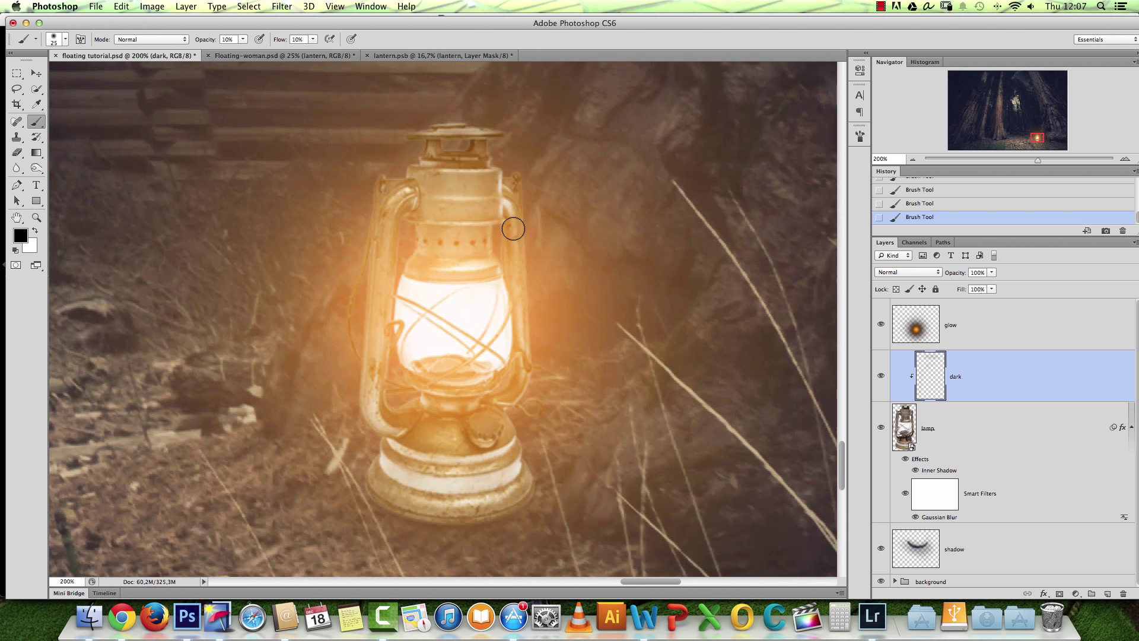
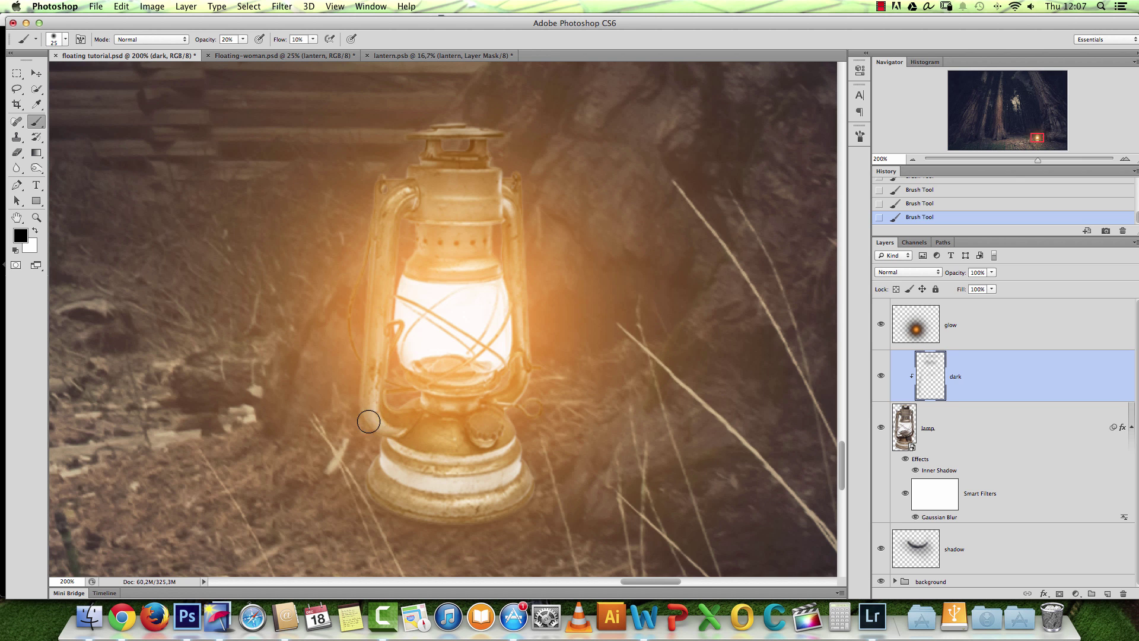
Darken the lantern's base and side handles with black strokes at 20% opacity and 10% flow, varying the brush between 15 and 30 px.
key(bracketright)
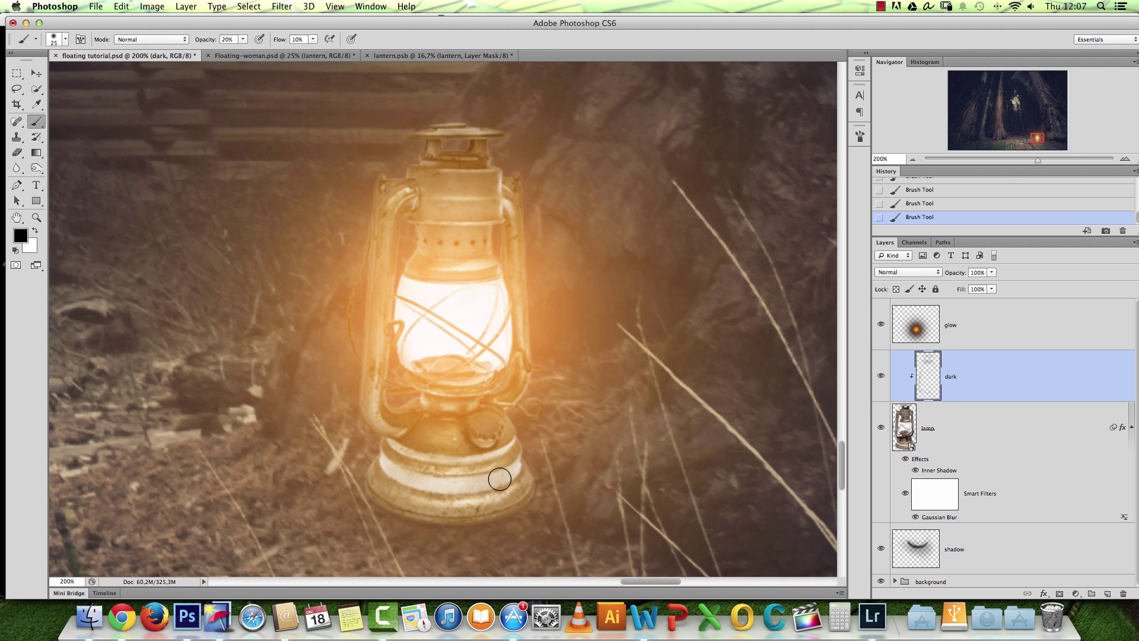
key(bracketleft)
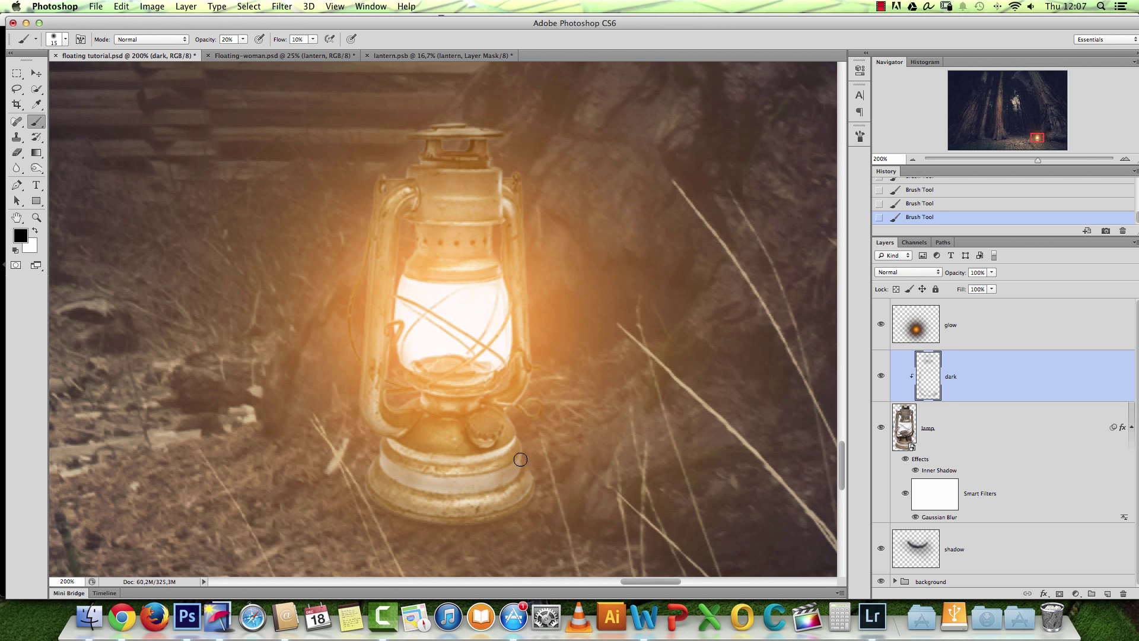
key(bracketright)
key(bracketright)
key(bracketright)
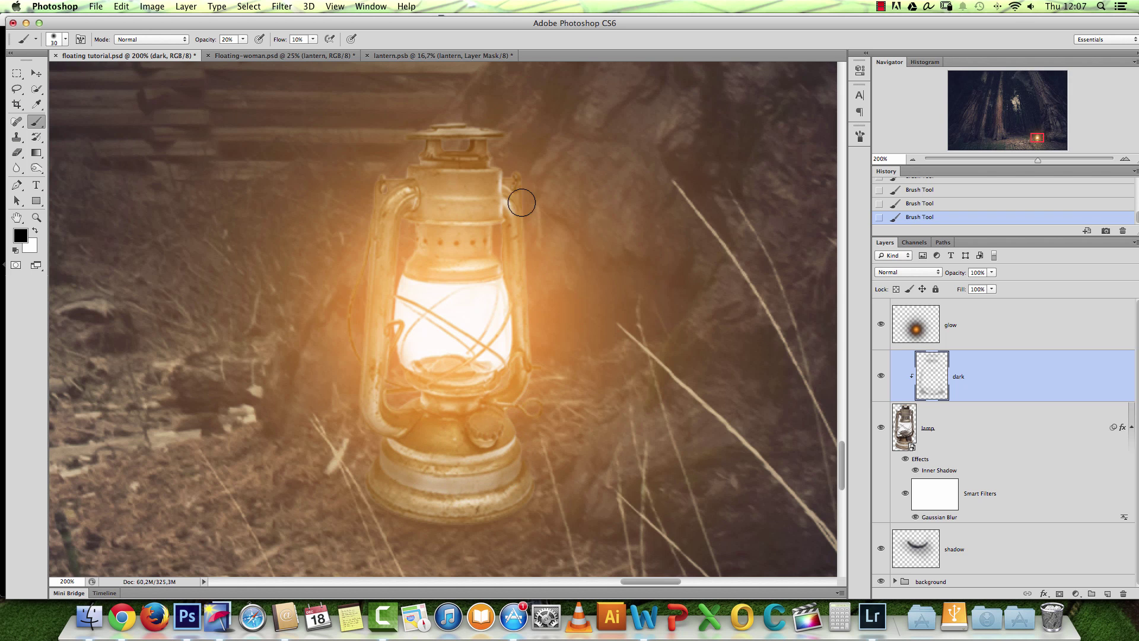
key(bracketleft)
key(bracketright)
key(bracketright)
key(bracketright)
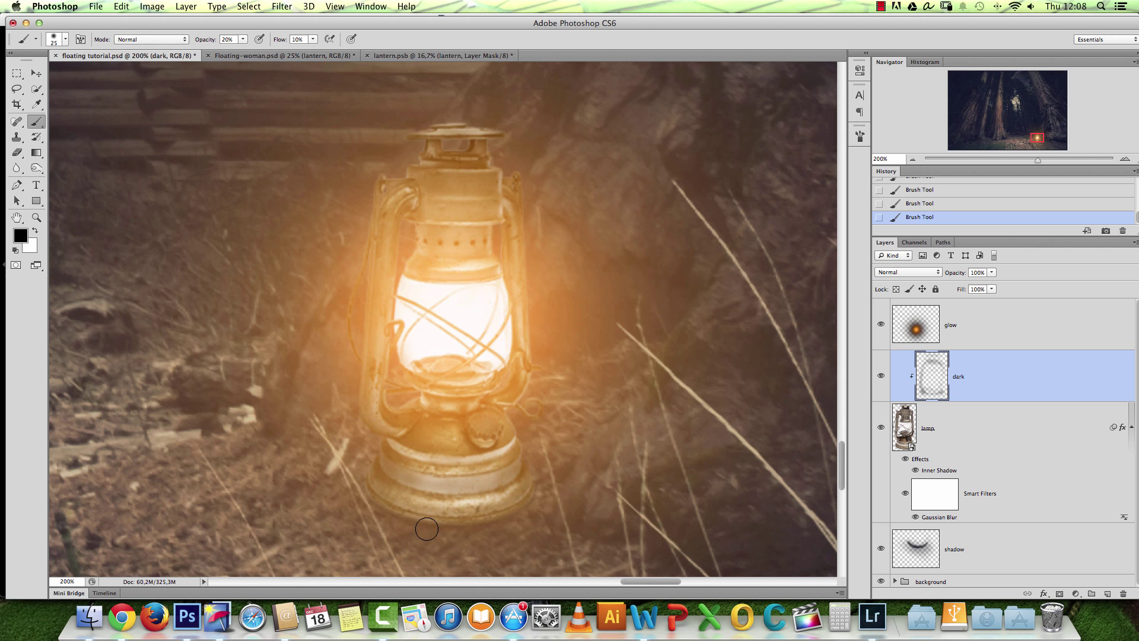
Toggle the dark layer's visibility at 100% zoom and review the shaded lantern within the wider scene.
key(super+1)
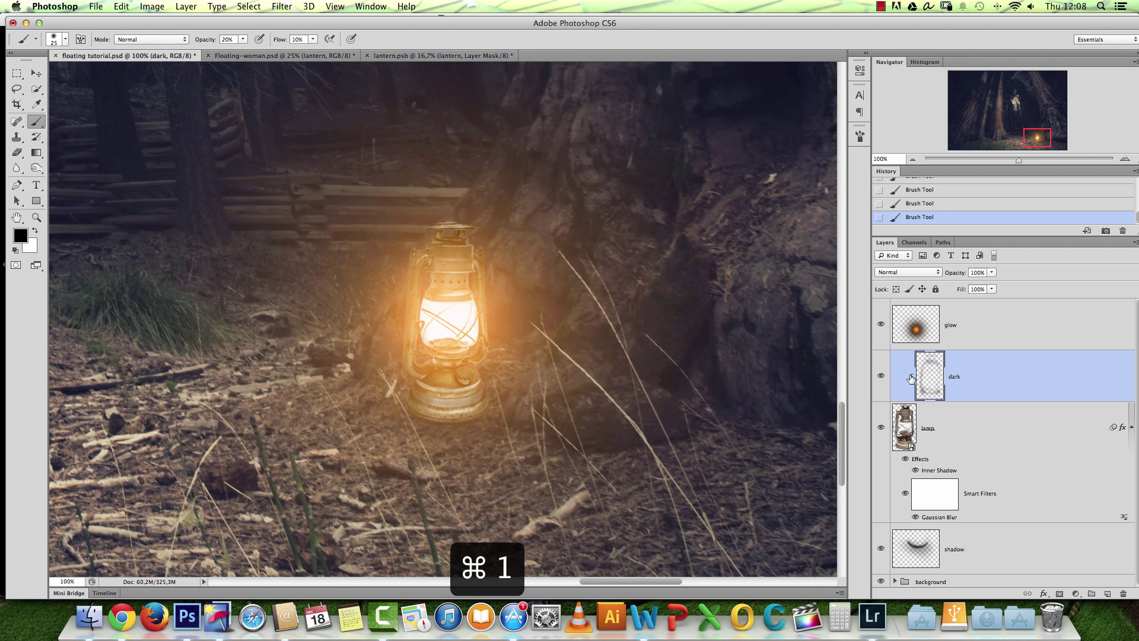
click(880, 377)
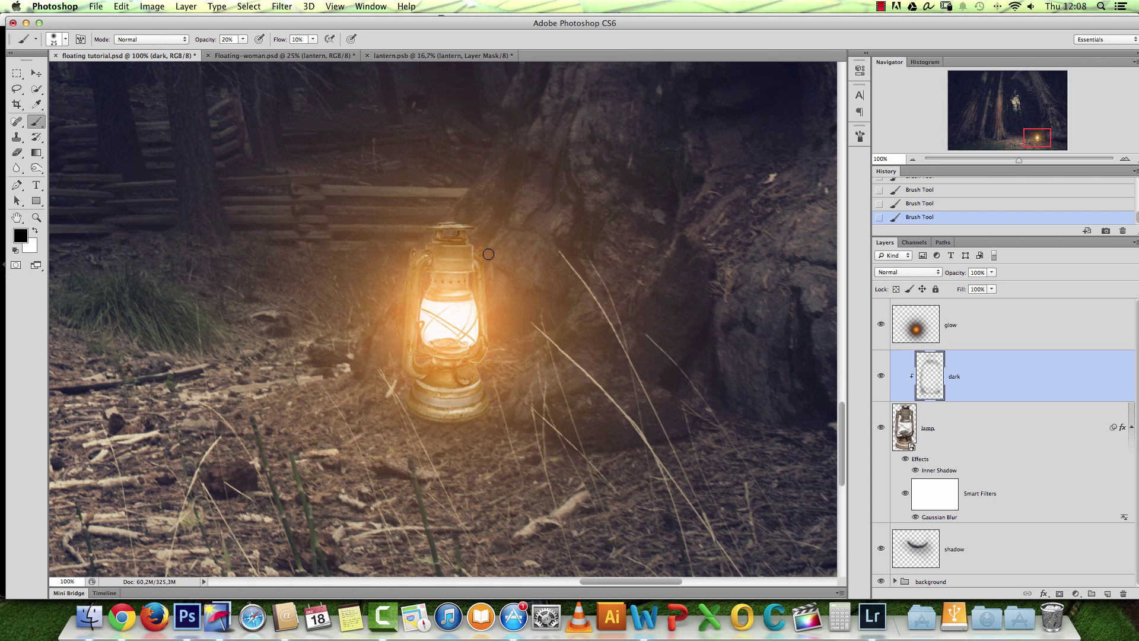
key(alt+space)
alt+click(440, 283)
super+click(442, 283)
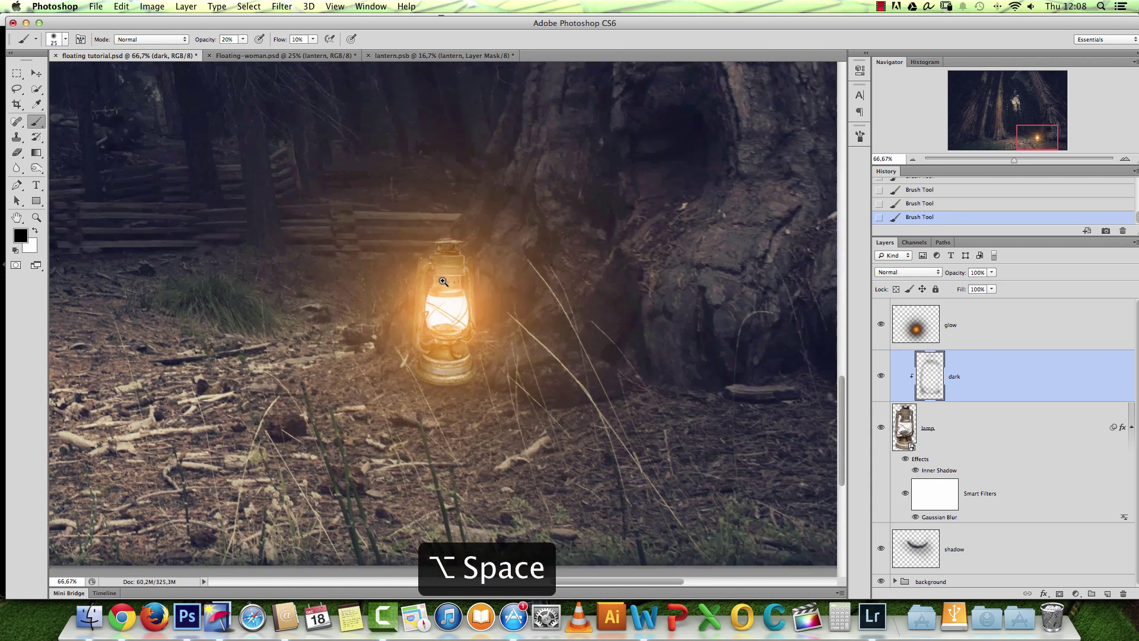
Add a new layer above the dark layer, clip it to the lamp layer, and name it highlights.
super+click(442, 282)
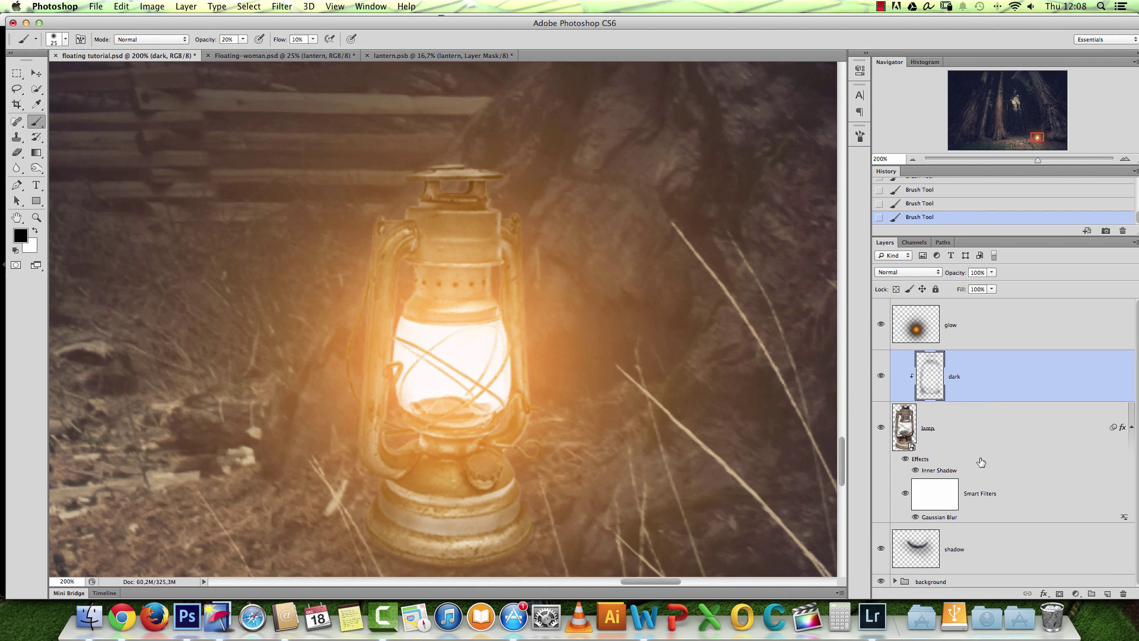
click(1107, 595)
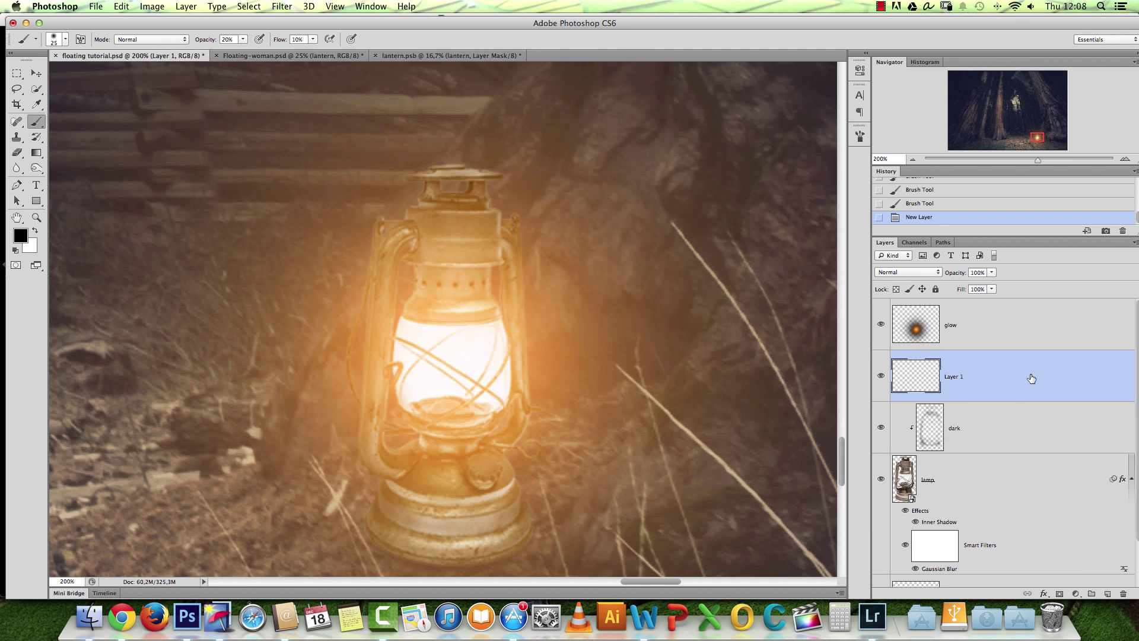
alt+click(1011, 400)
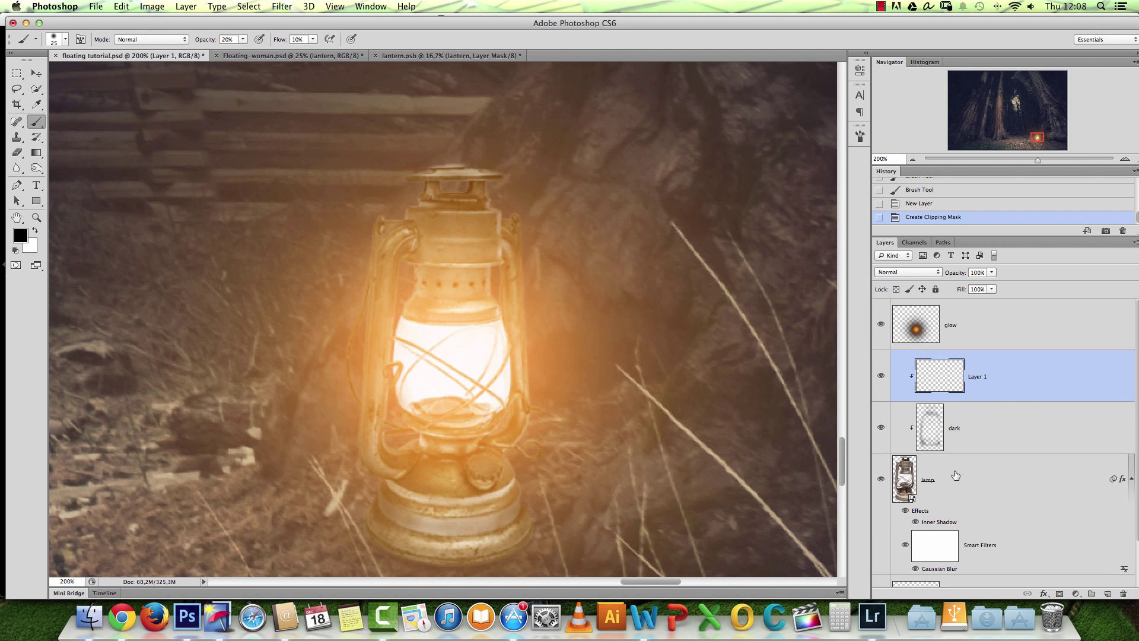
double_click(979, 378)
text(highlights)
key(Return)
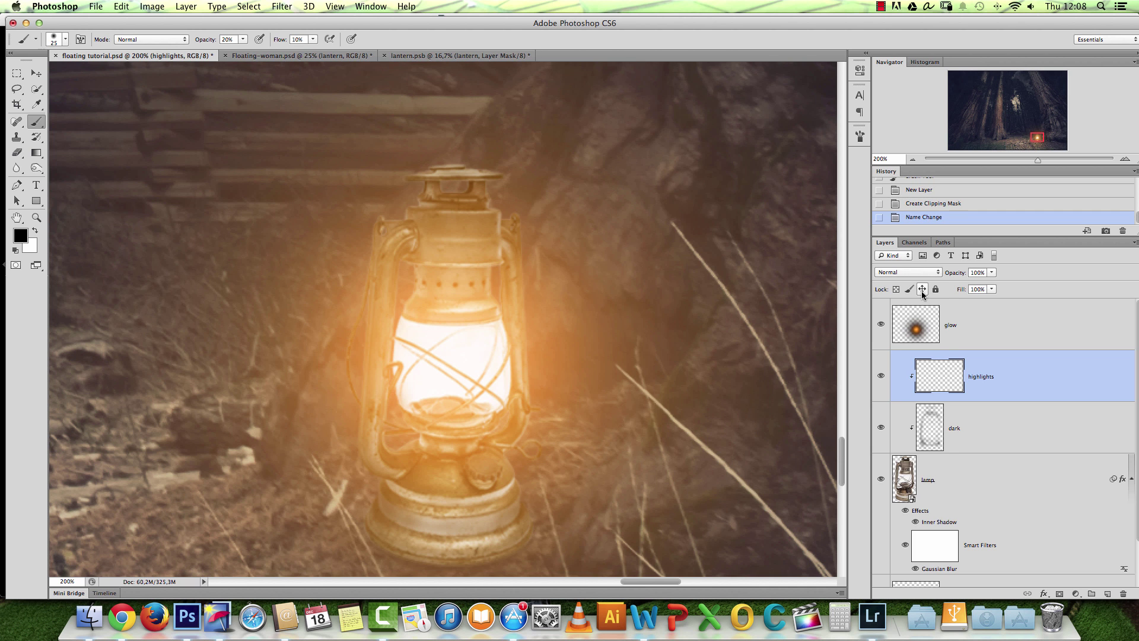
Set the highlights layer's blending mode to Color Dodge and the brush to 40% opacity and 40% flow.
click(920, 272)
click(897, 355)
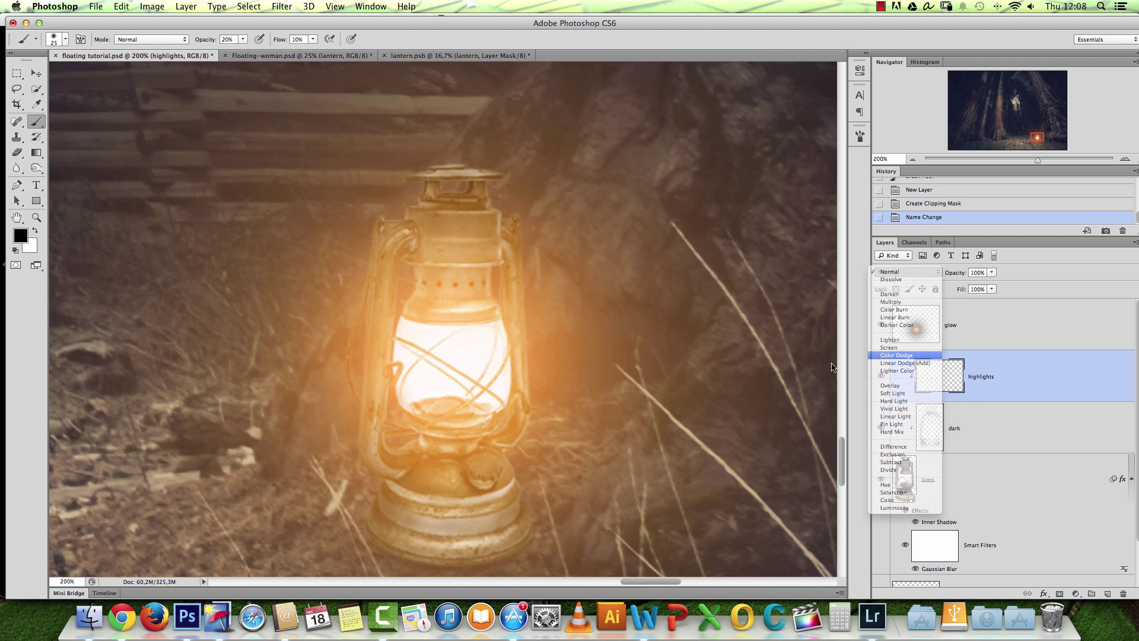
click(235, 37)
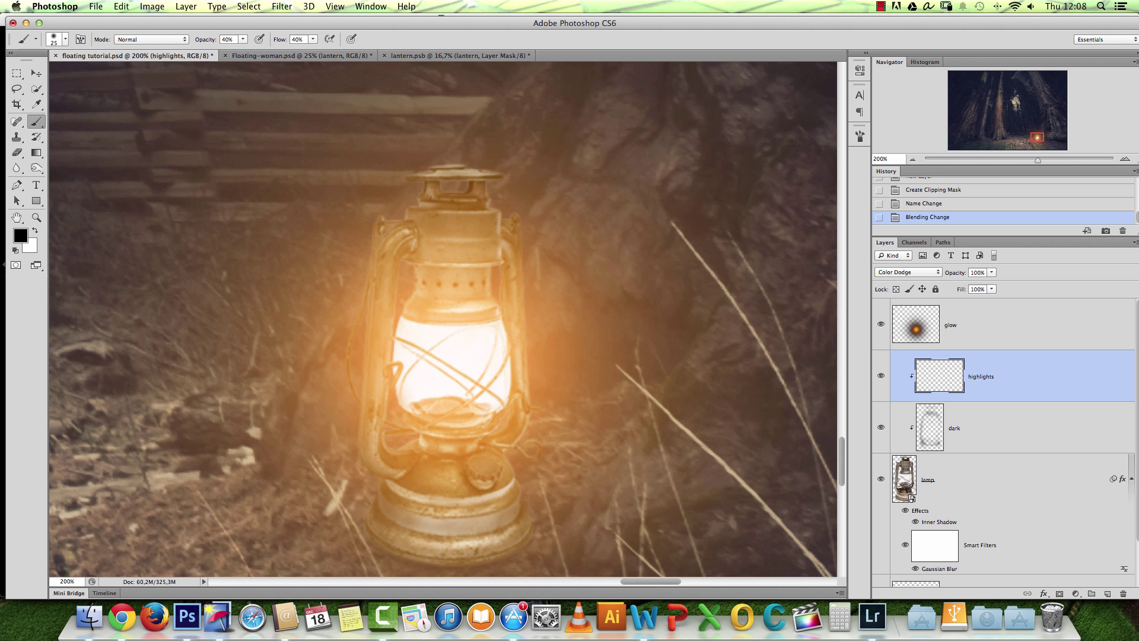
Try dark brown highlight strokes down the lantern's left handle with a 7 px brush.
click(18, 237)
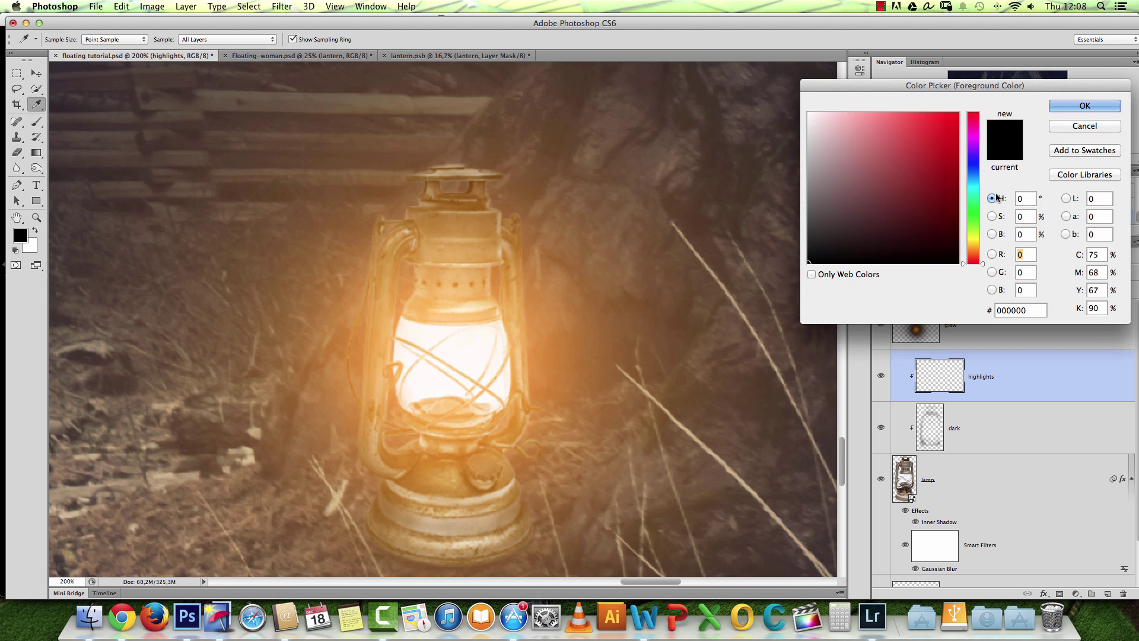
click(976, 254)
click(975, 257)
drag(975, 255, 976, 253)
click(937, 213)
click(976, 253)
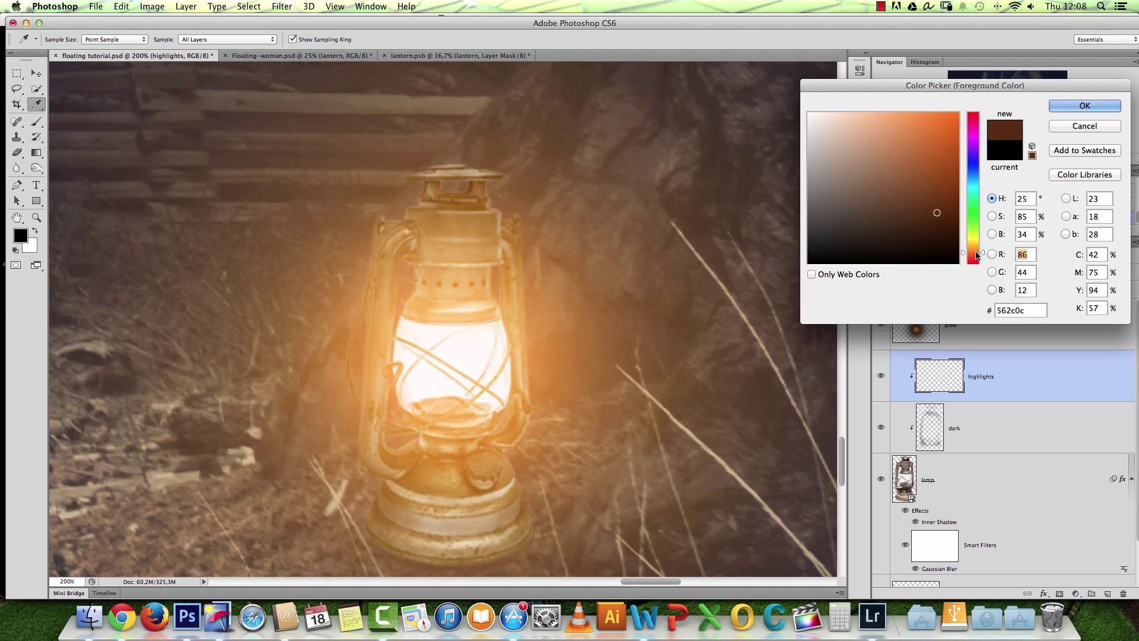
click(946, 207)
key(Return)
key(b)
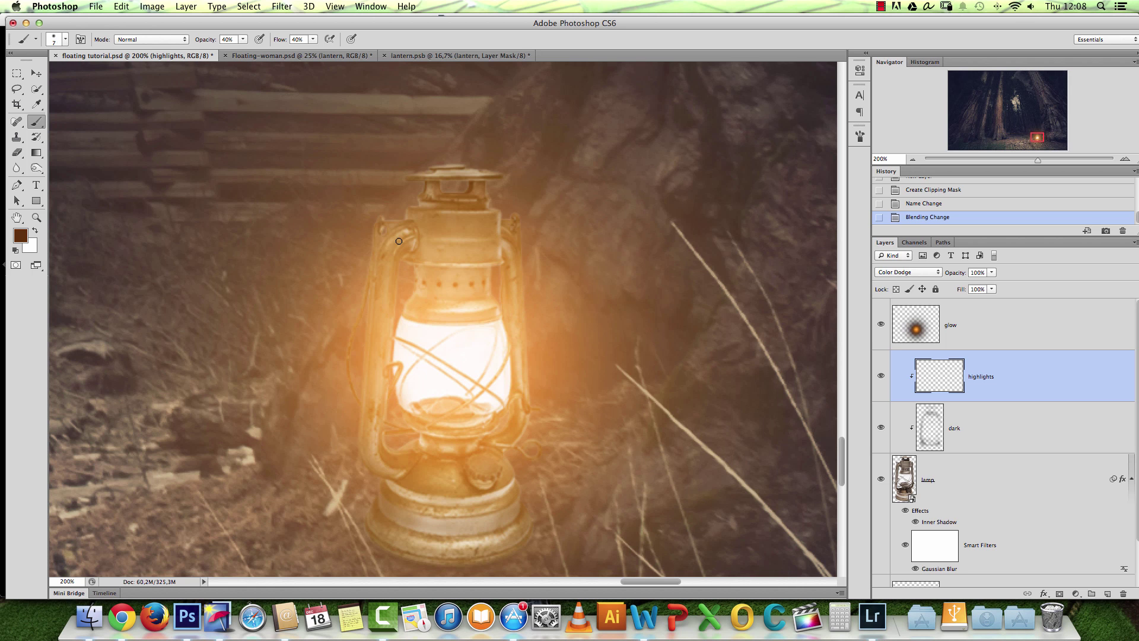
drag(410, 234, 390, 290)
Set the foreground color to #904c15 and clear the strokes from the highlights layer.
click(23, 234)
click(1086, 106)
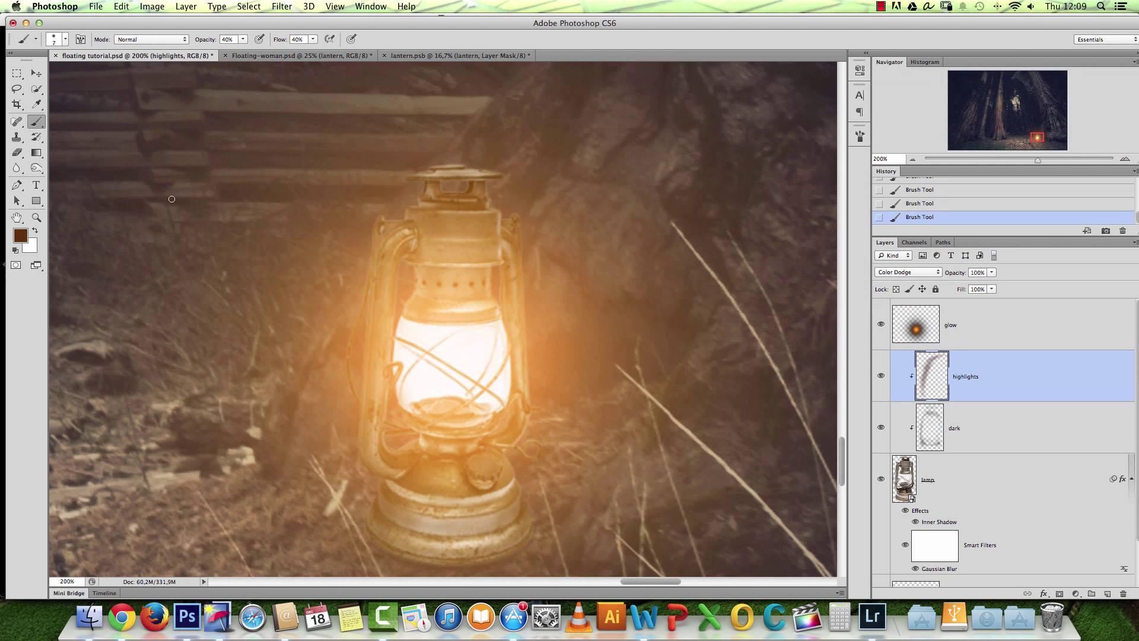
click(23, 236)
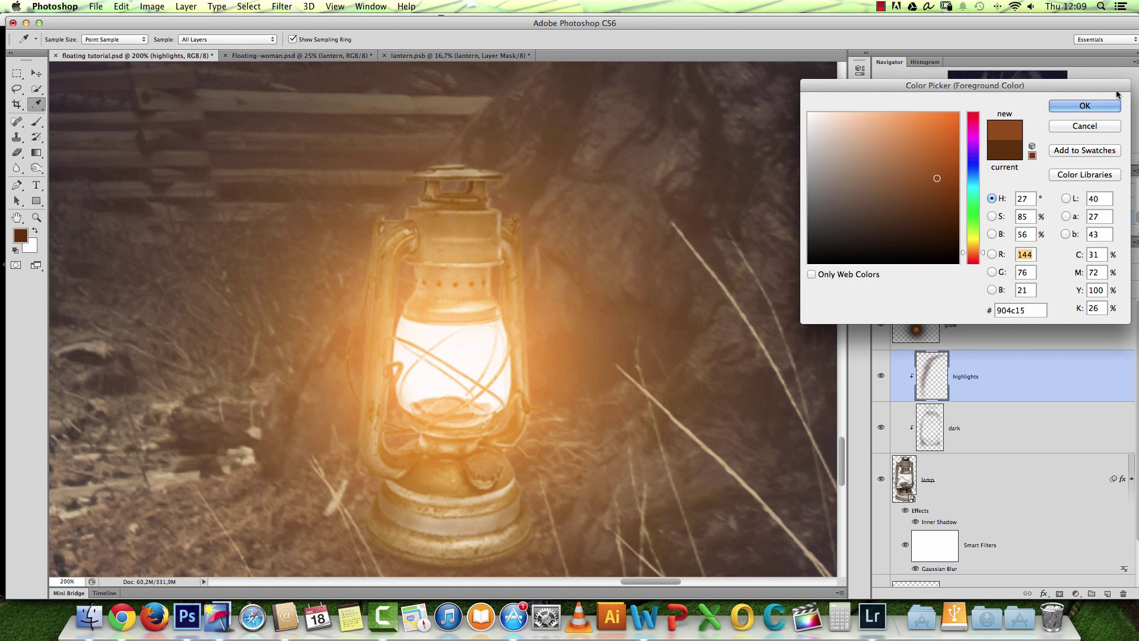
key(Return)
key(super+a)
key(BackSpace)
key(super+d)
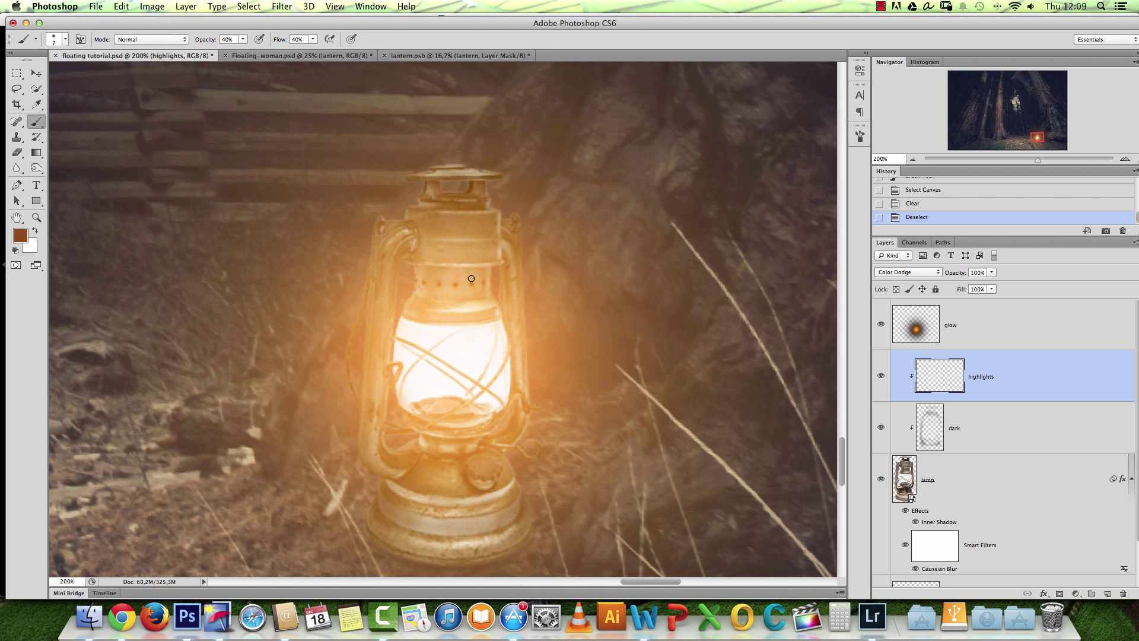
Try #904c15 highlight strokes on the upper bend of the left handle and clear the highlights layer.
right_click(481, 236)
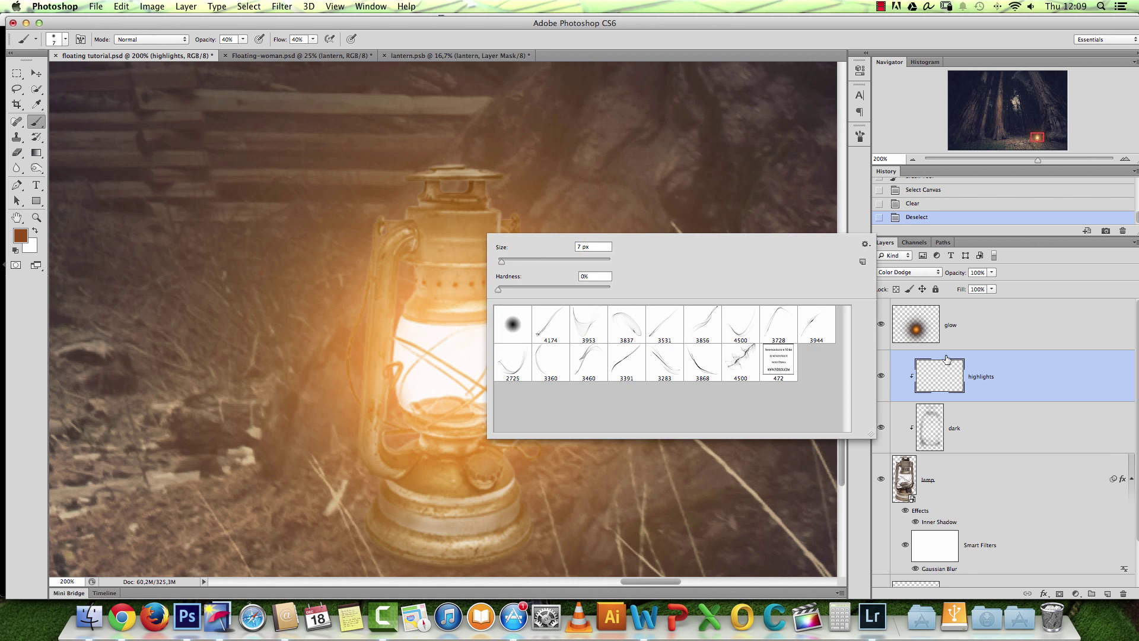
click(949, 381)
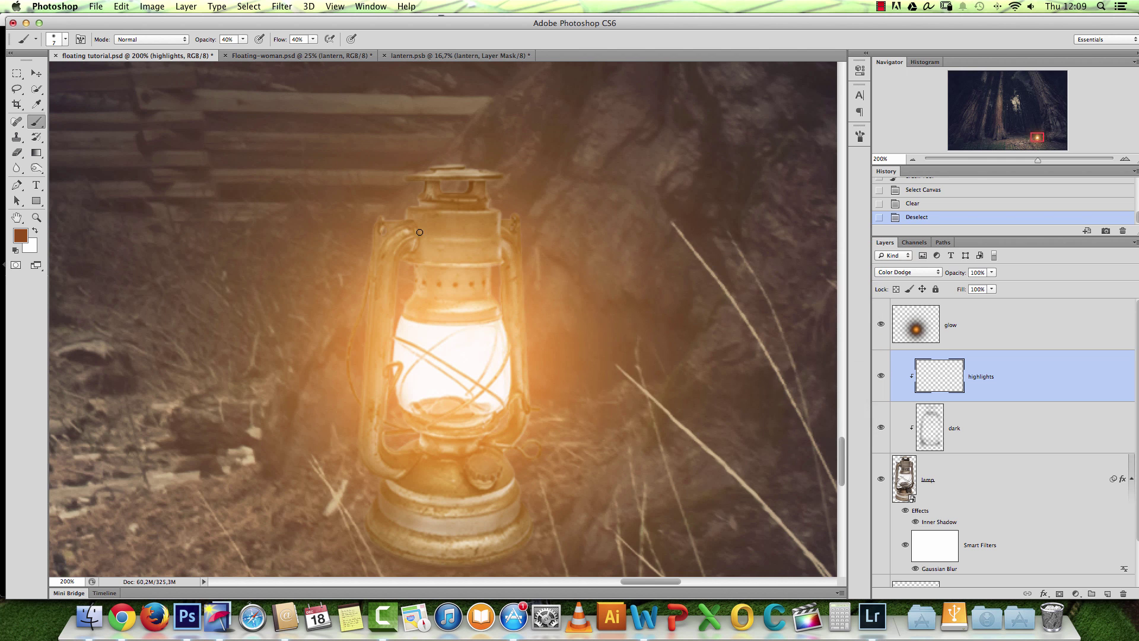
drag(406, 241, 394, 261)
drag(410, 236, 400, 248)
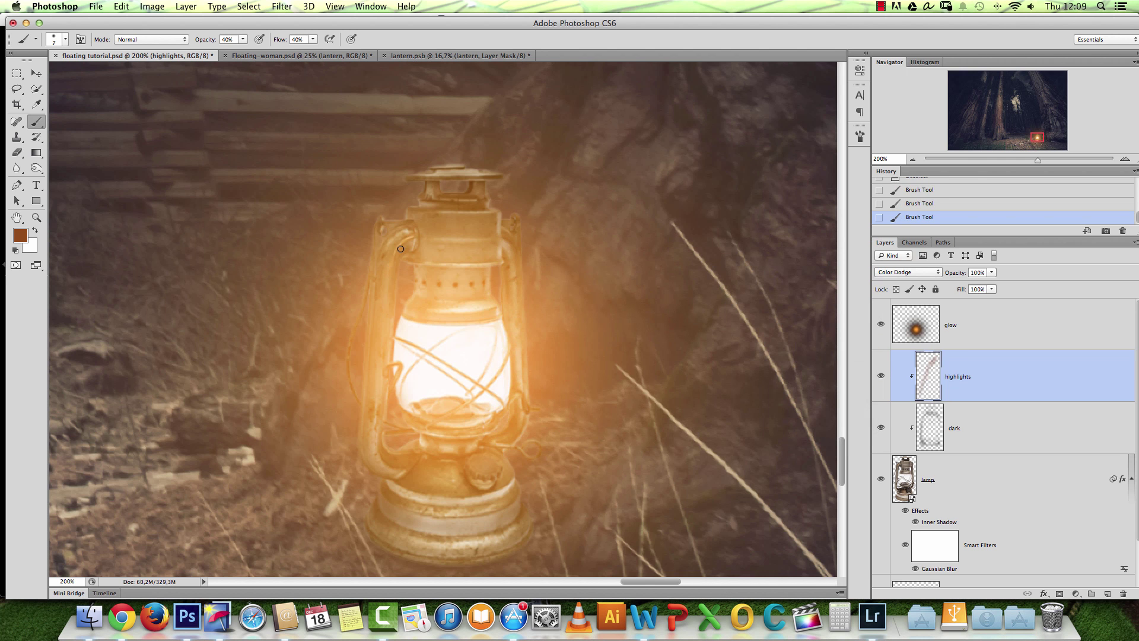
key(cmd+a)
key(BackSpace)
key(cmd+d)
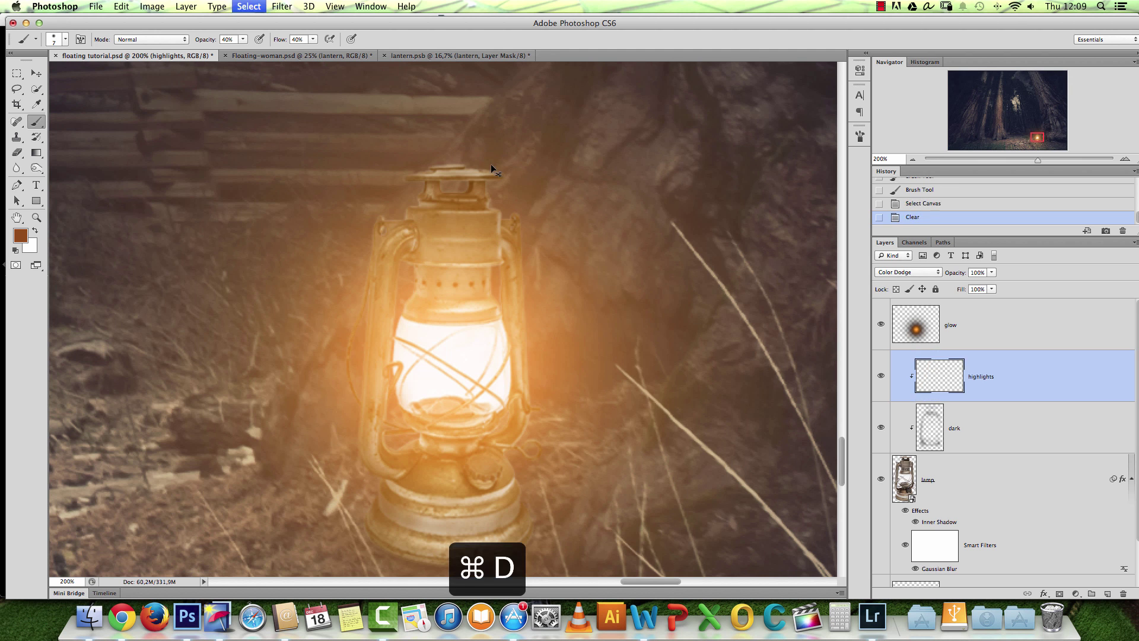
Set the foreground color to #76450b and brush highlights onto the upper rim of the lantern's fuel cap.
click(21, 236)
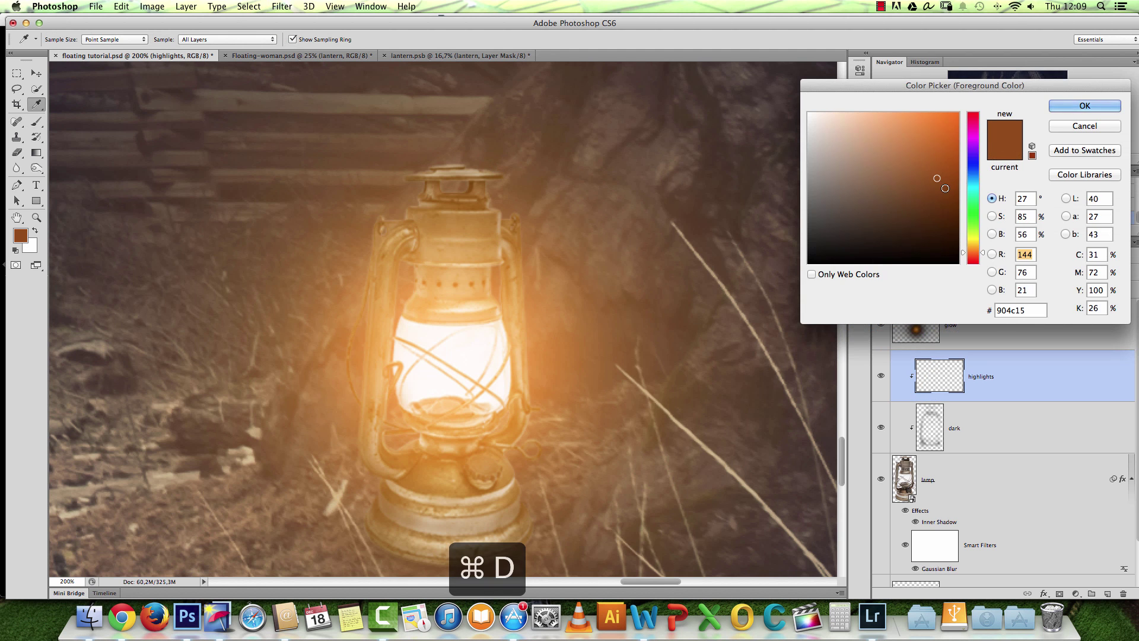
drag(982, 253, 982, 250)
click(1083, 106)
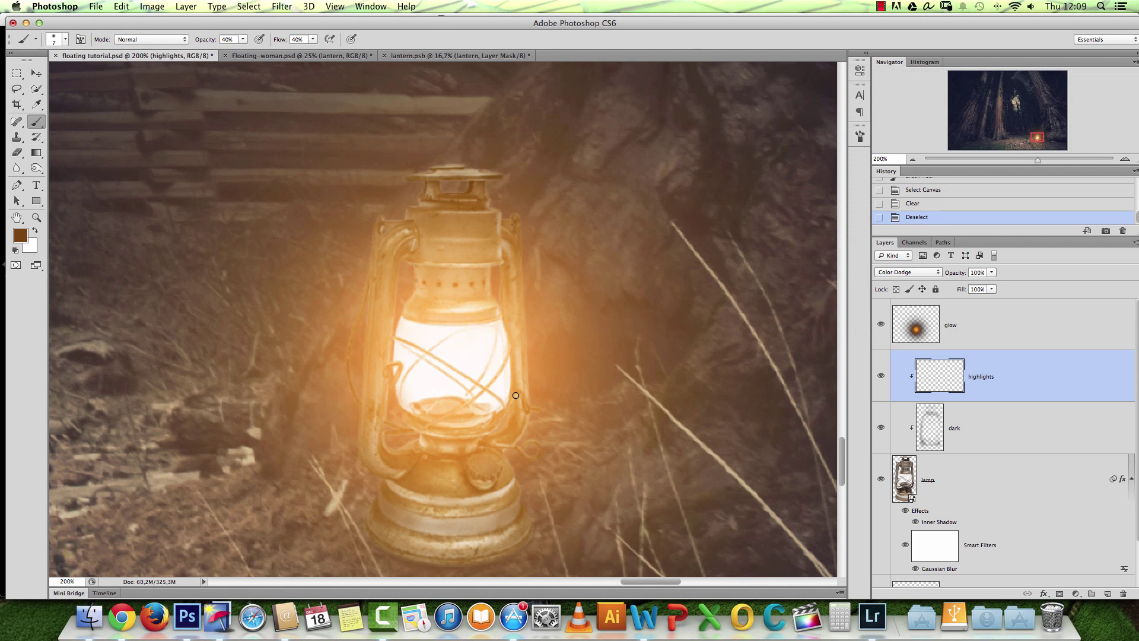
key(super+space)
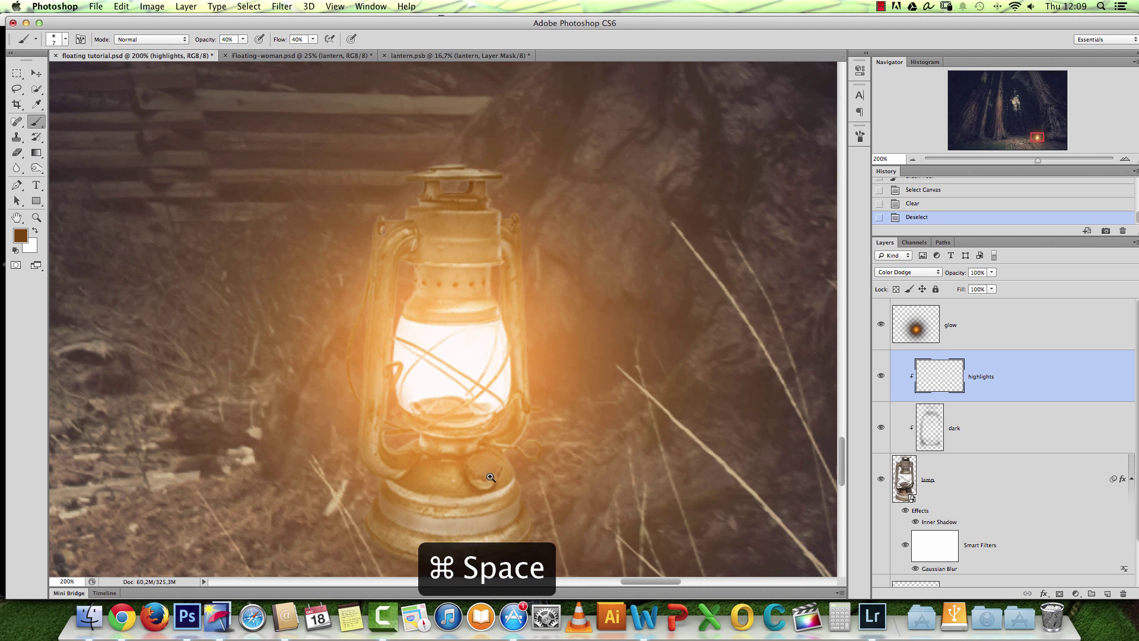
click(490, 477)
drag(467, 433, 451, 449)
mouse_move(452, 448)
mouse_down()
mouse_move(496, 442)
mouse_move(477, 436)
mouse_move(448, 451)
mouse_up()
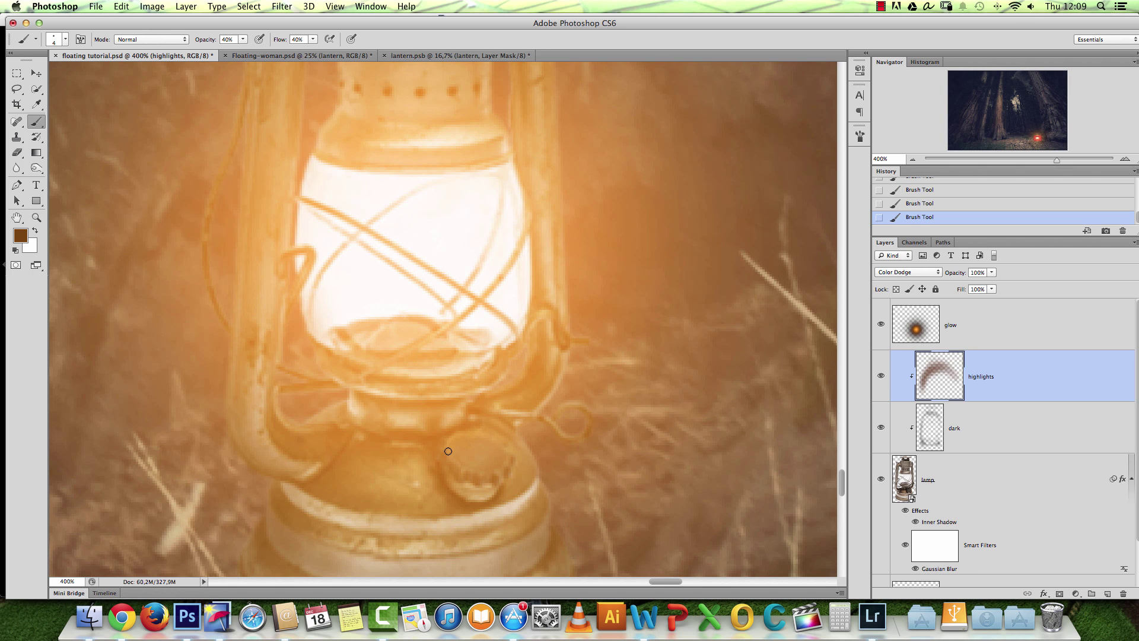
Brighten the fuel cap's upper rim with further strokes in #92550d and #ac691b.
click(21, 236)
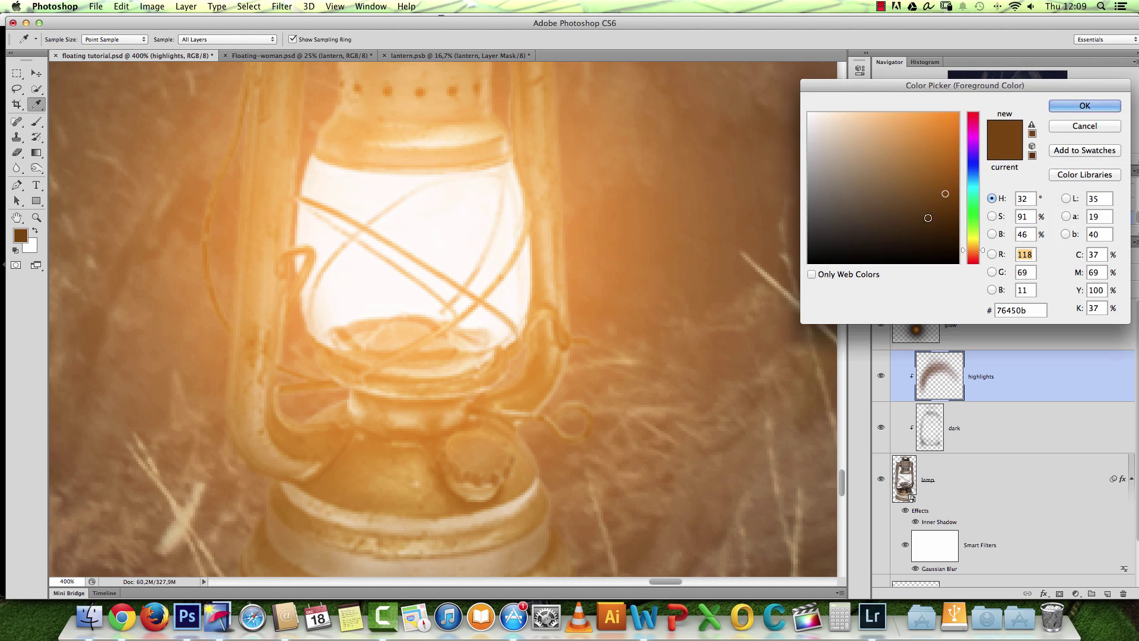
click(1085, 106)
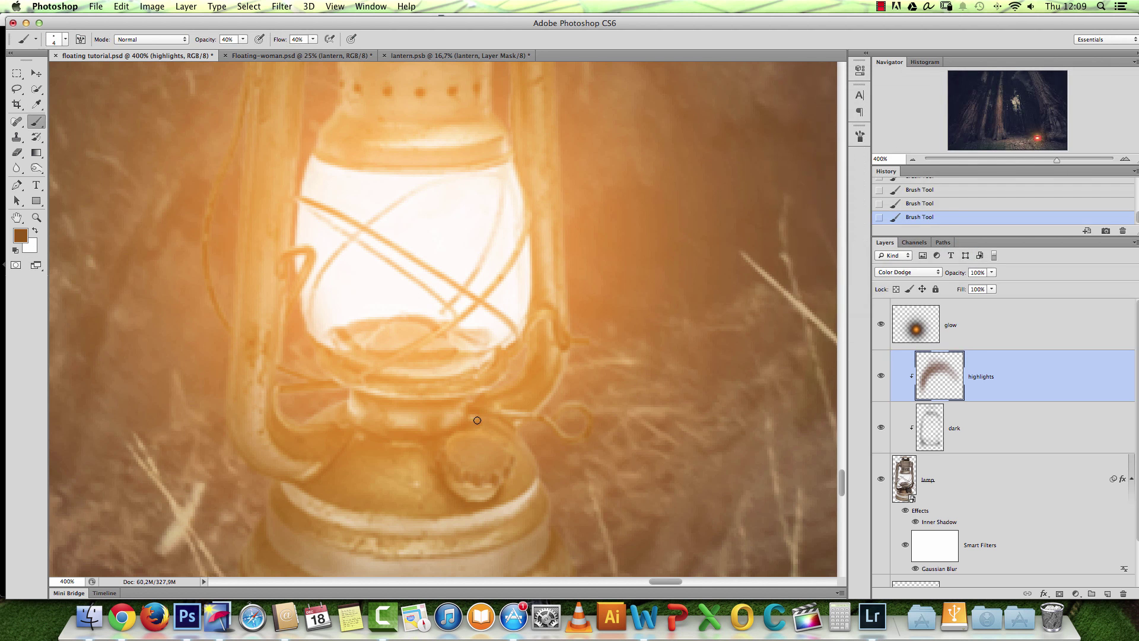
mouse_move(461, 437)
mouse_down()
mouse_move(445, 451)
mouse_move(481, 436)
mouse_move(457, 438)
mouse_up()
click(20, 236)
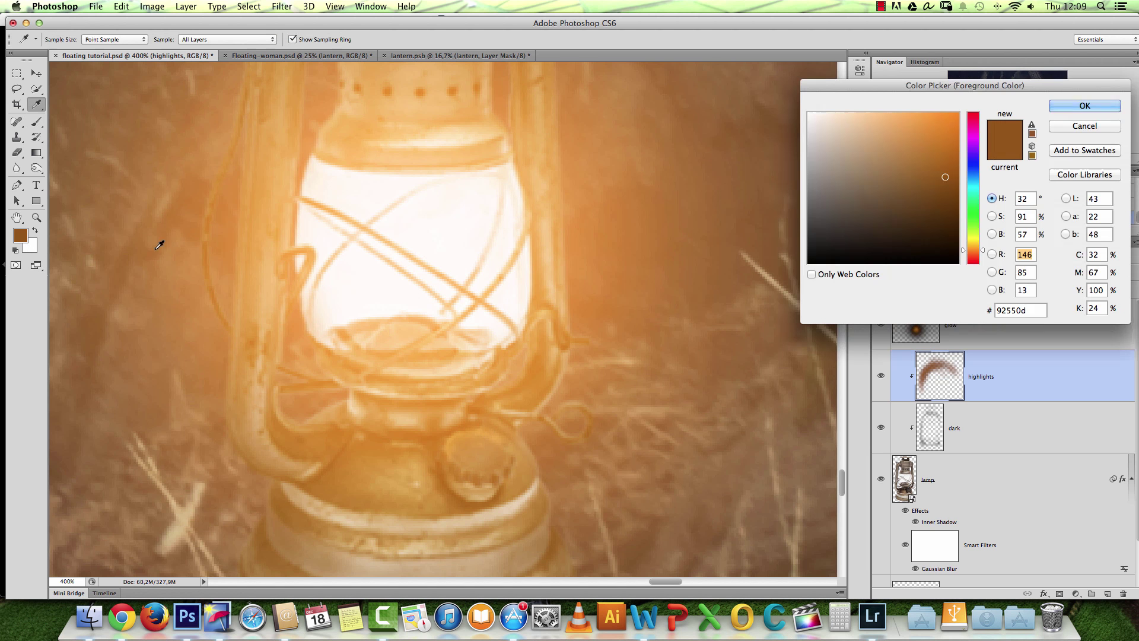
click(935, 161)
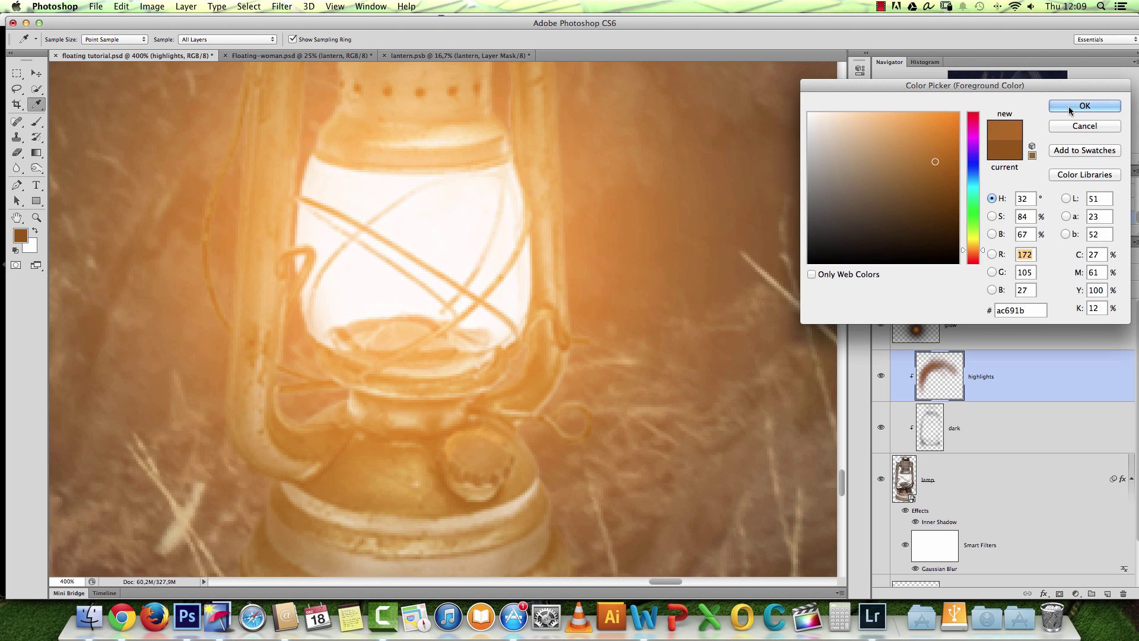
click(1084, 105)
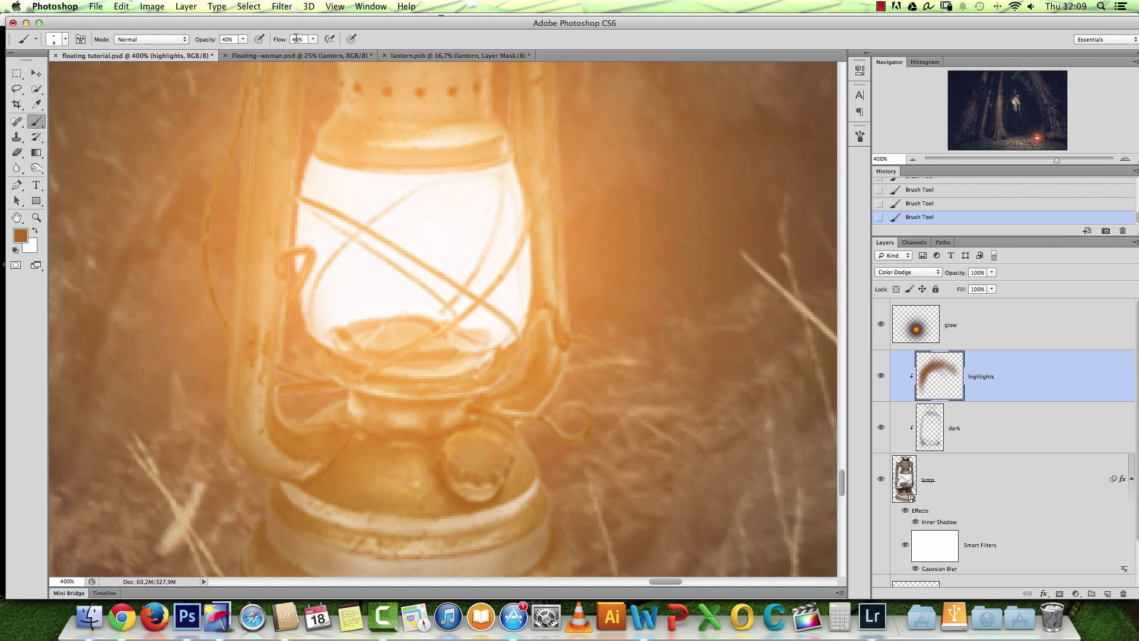
drag(468, 435, 446, 442)
Paint golden #c68c0e highlights on the fuel cap's rim and along the inner edge of the left handle.
click(20, 235)
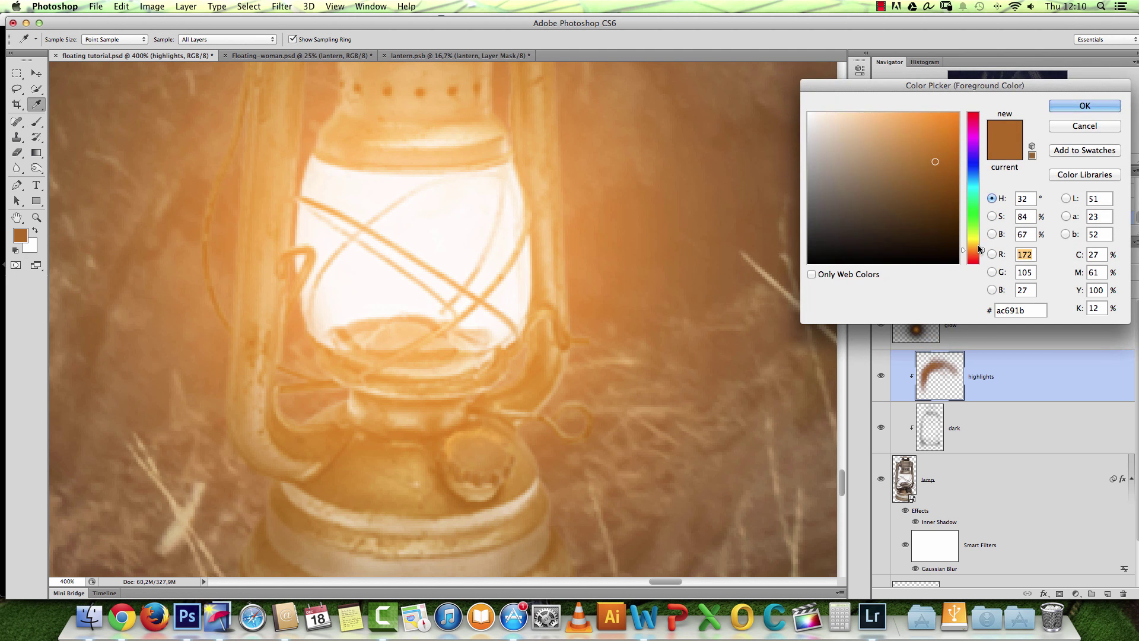
click(977, 246)
click(948, 146)
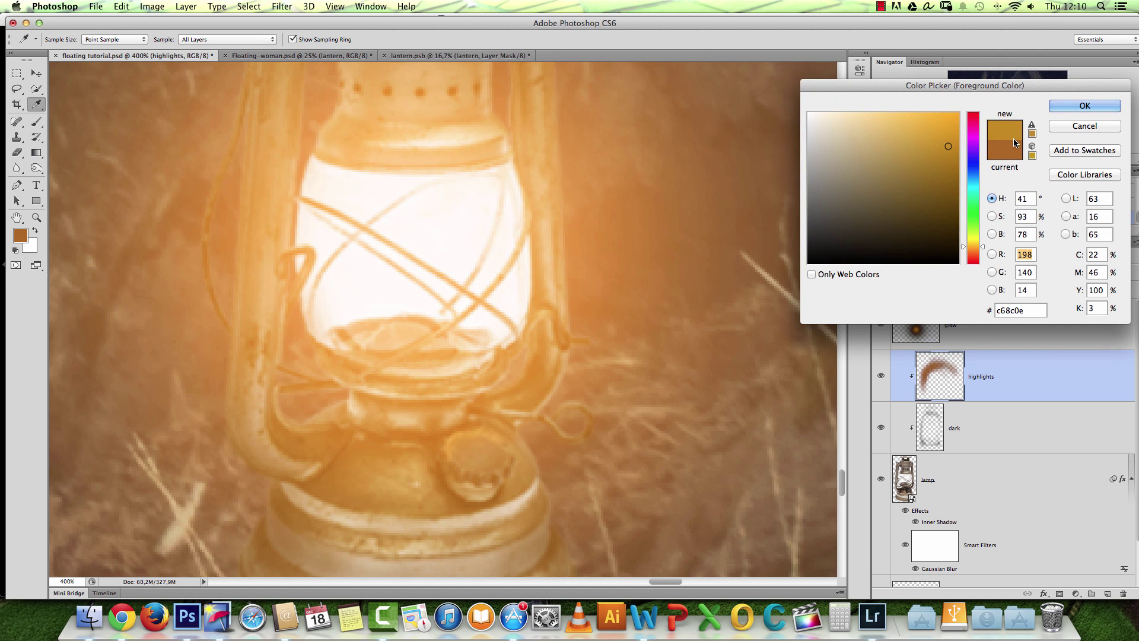
click(1076, 109)
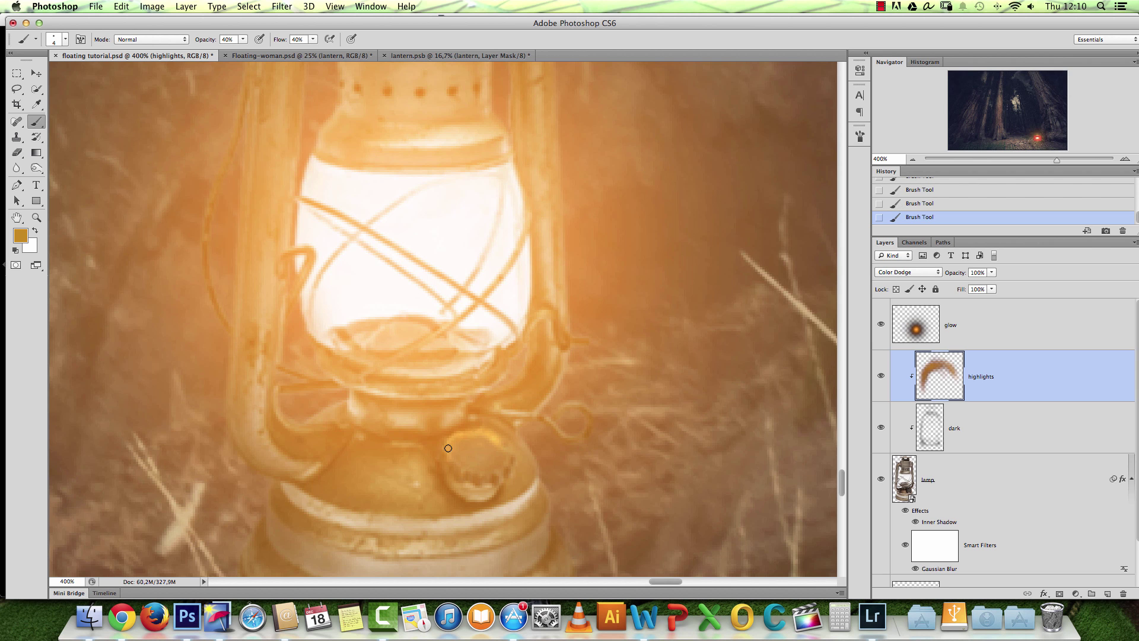
drag(356, 112, 381, 229)
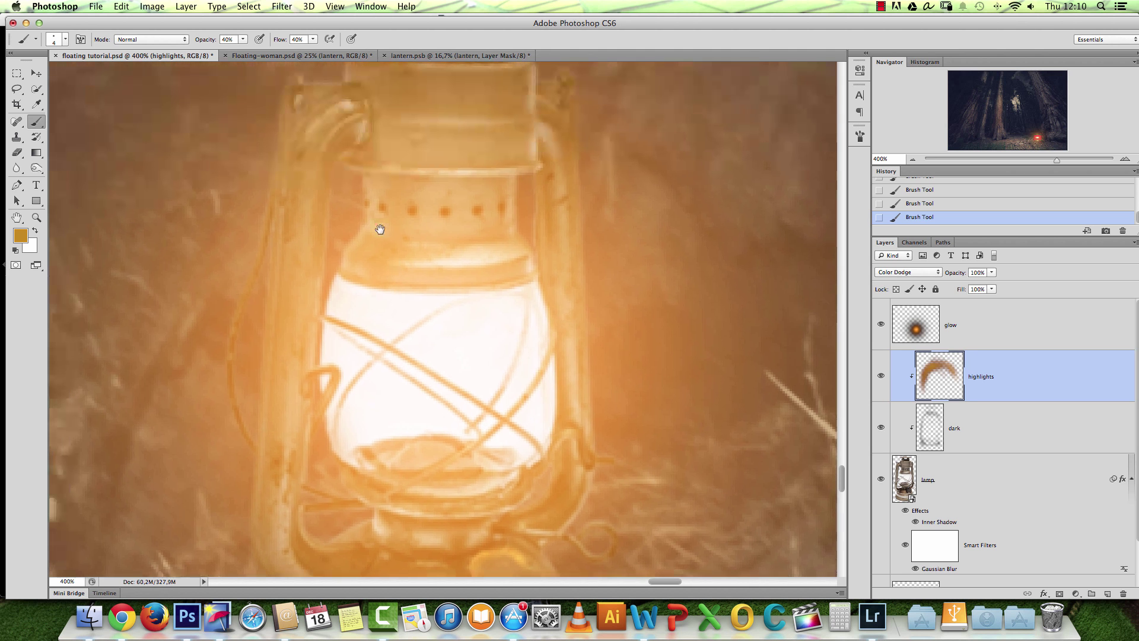
drag(336, 153, 321, 229)
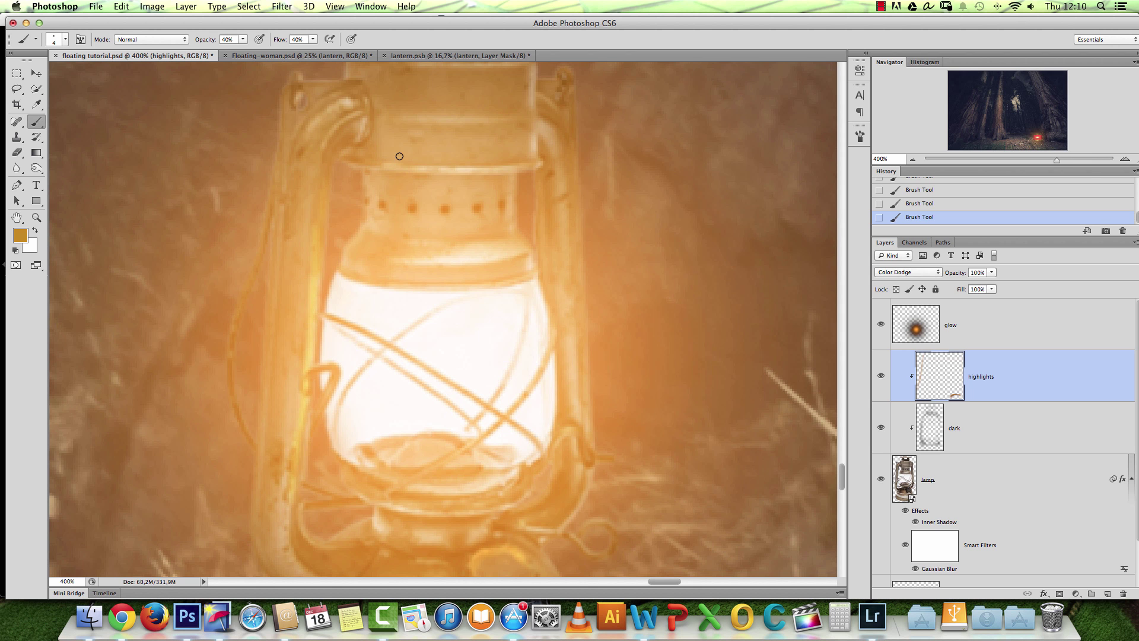
Try a #c68c0e highlight stroke along the lower-left edge of the lantern's base with a 6 px brush and undo it.
scroll(537, 234, down, 8)
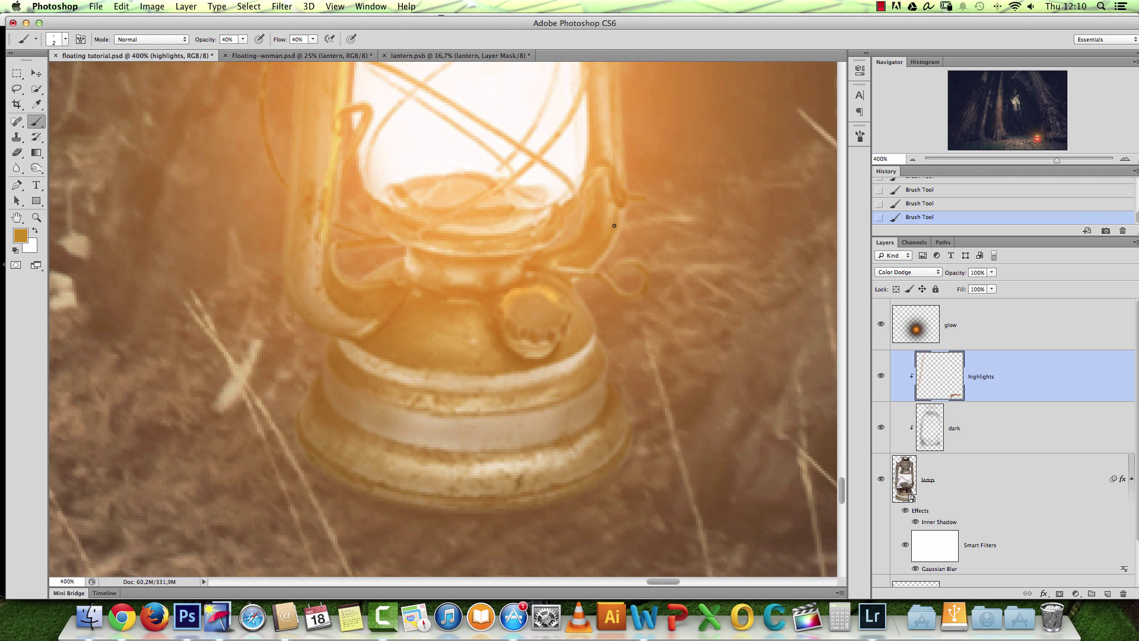
key(bracketright)
key(bracketright)
key(bracketright)
drag(315, 417, 360, 443)
key(super+z)
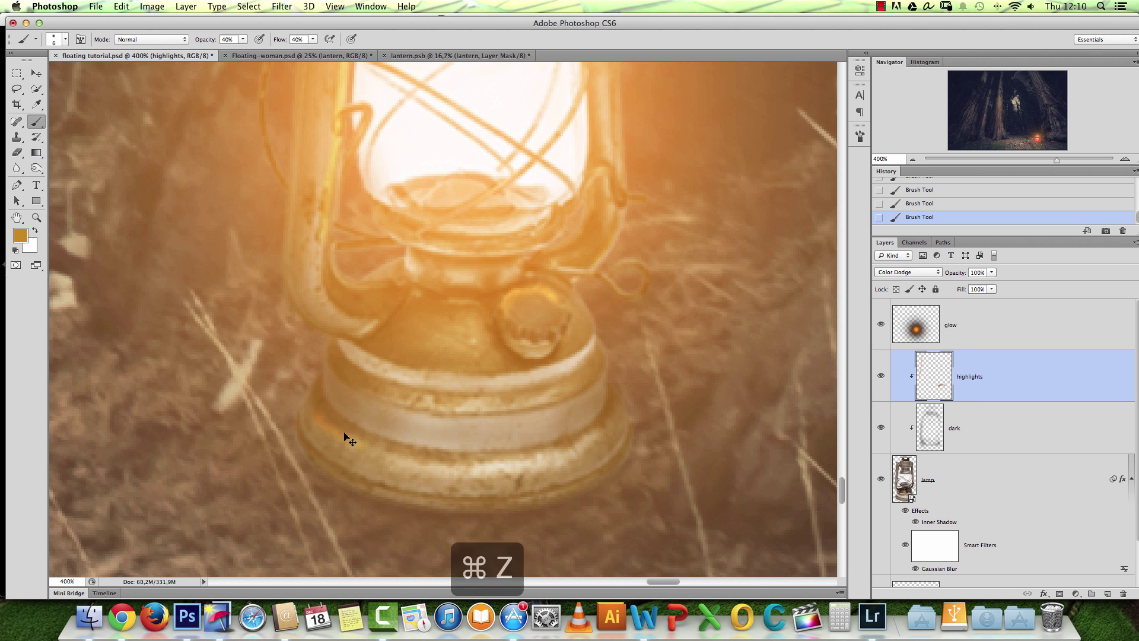
Set the foreground color to #955b08, highlight the right part of the base's lower rim, and undo the unwanted strokes.
click(22, 236)
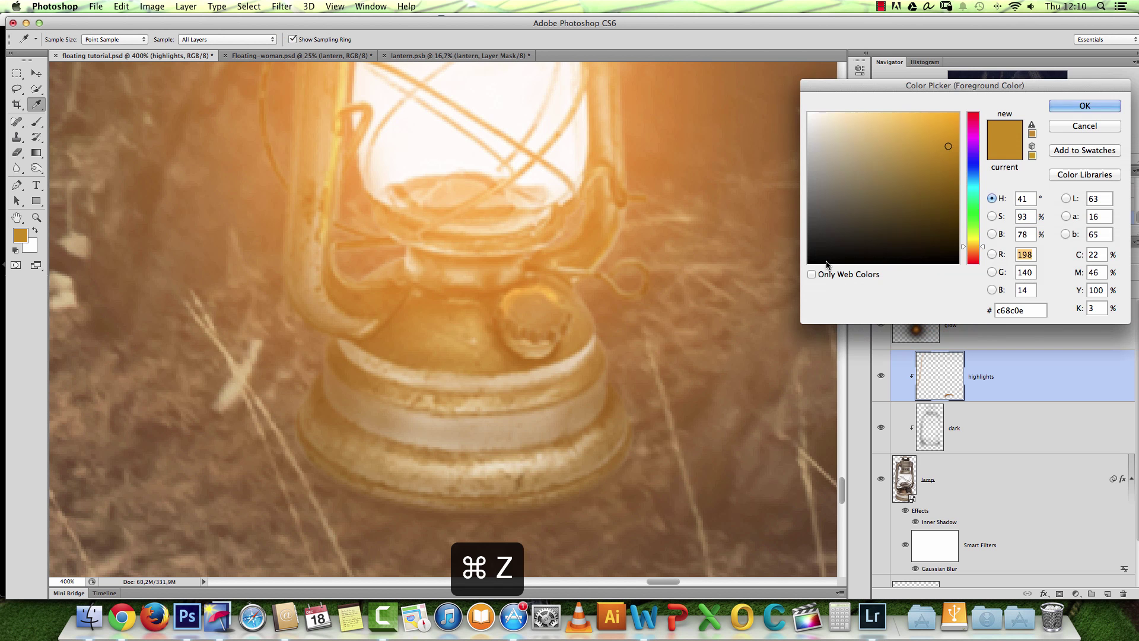
click(950, 175)
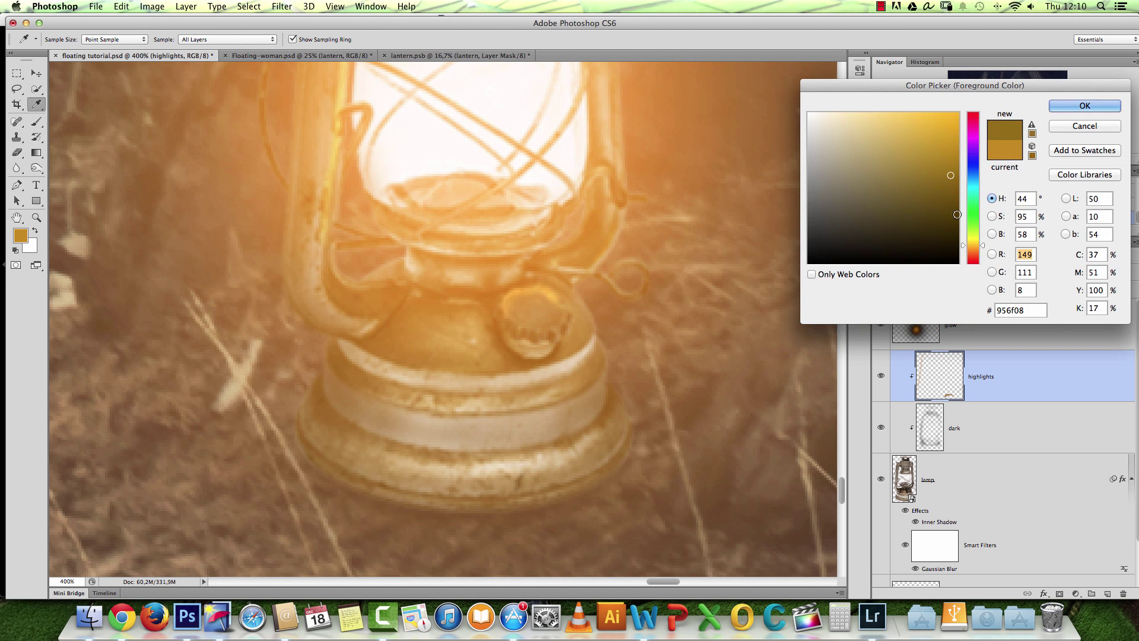
click(972, 244)
click(1085, 106)
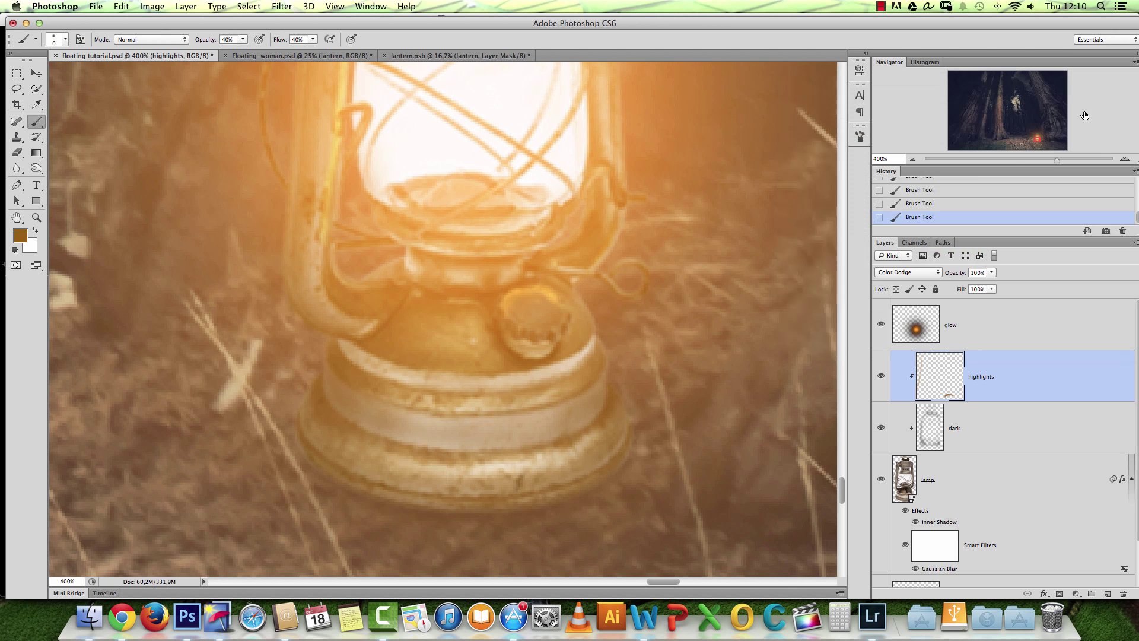
drag(599, 432, 555, 463)
drag(341, 452, 461, 475)
key(alt+super+z)
key(alt+super+z)
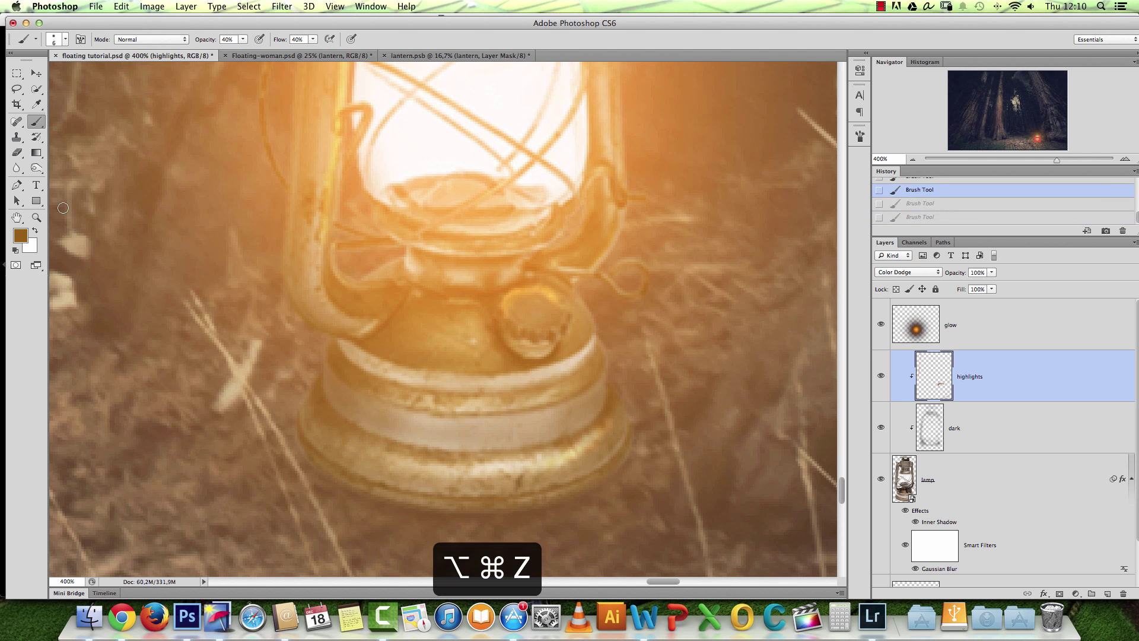
Set the foreground color to #6a3f02 and brush subtle highlights along both sides of the base's lower rim.
click(21, 235)
click(970, 249)
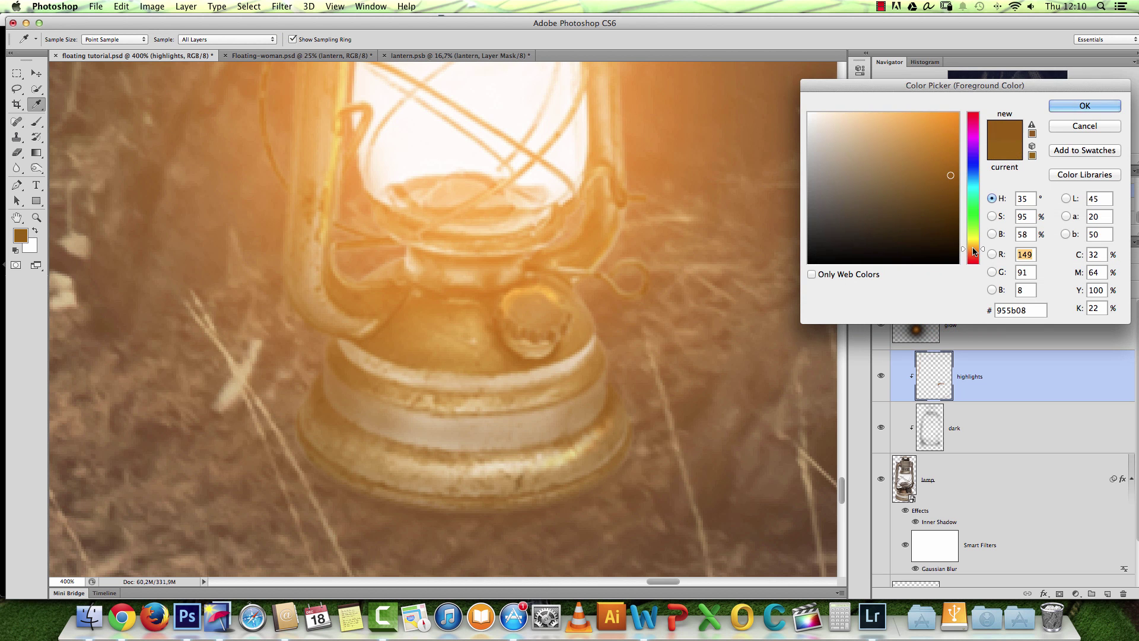
click(949, 193)
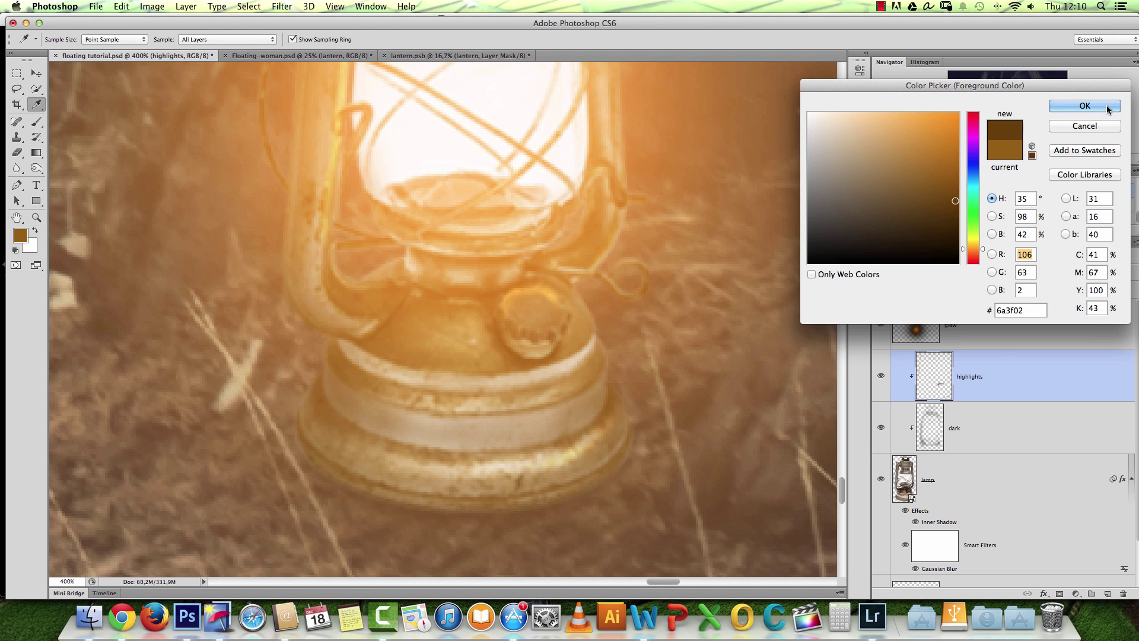
key(Return)
drag(603, 431, 584, 444)
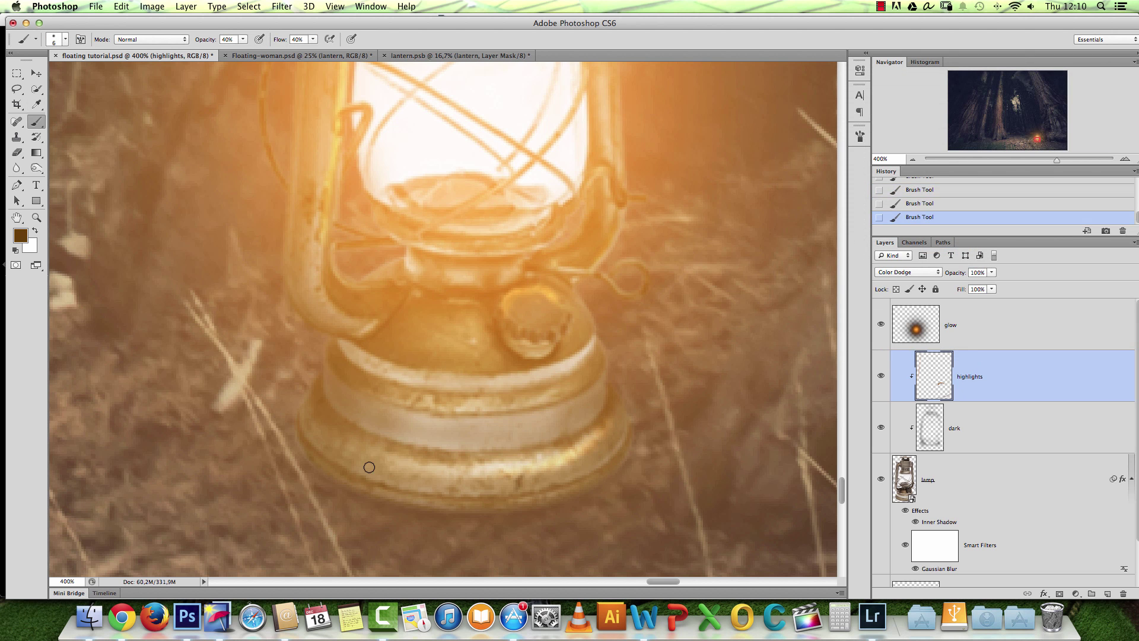
drag(391, 463, 445, 475)
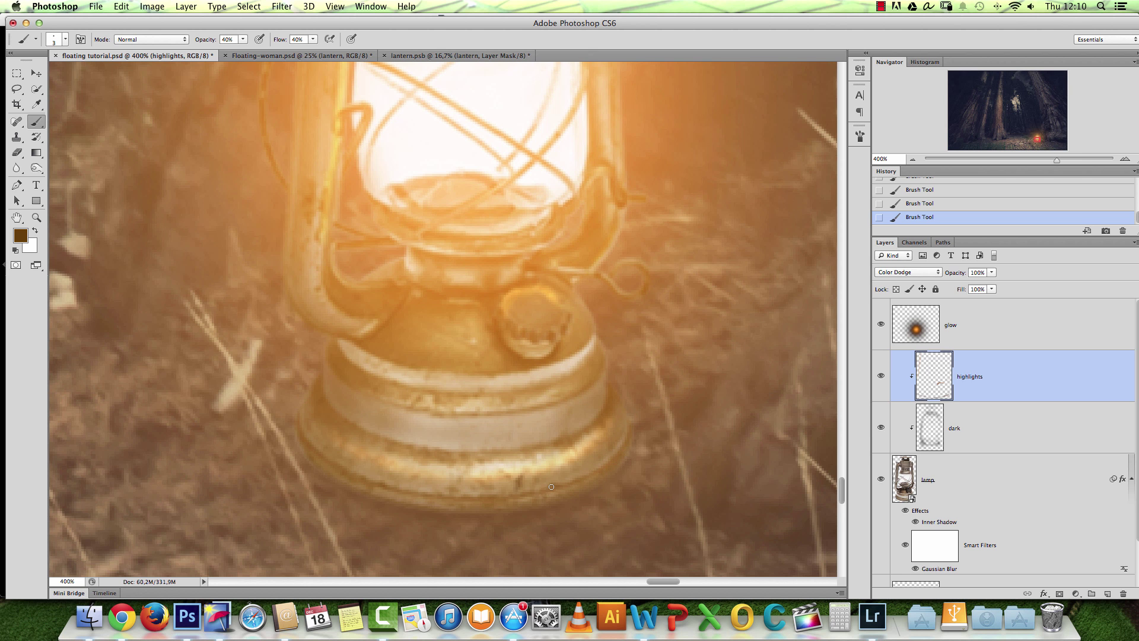
Set the foreground color to the brighter orange #be760e for highlights on the upper part of the lantern.
scroll(420, 234, up, 5)
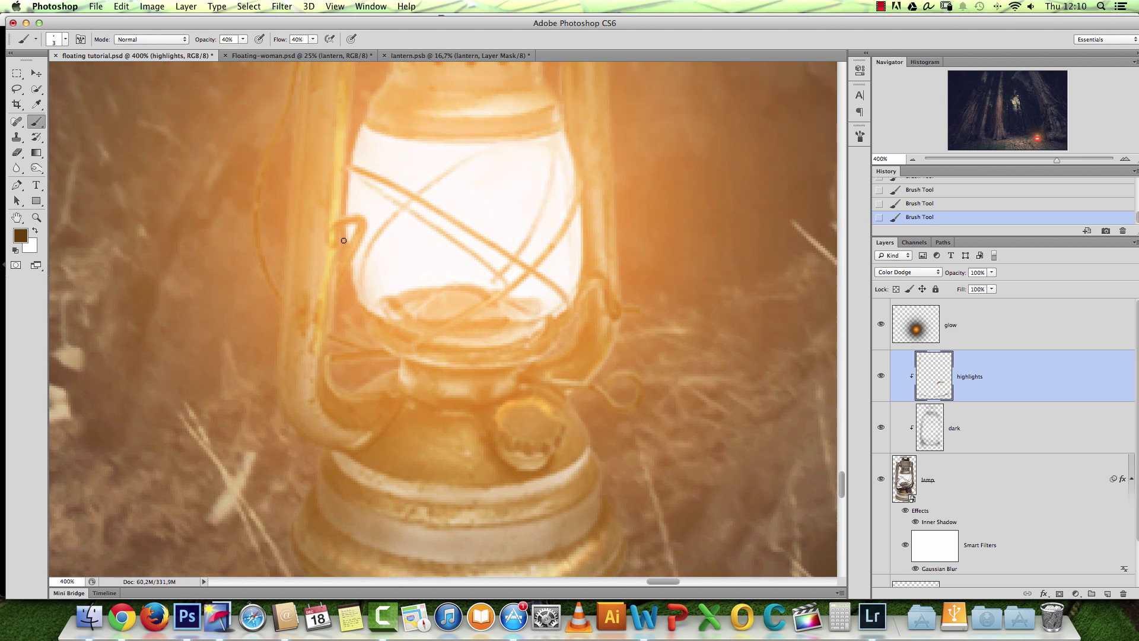
drag(346, 110, 344, 221)
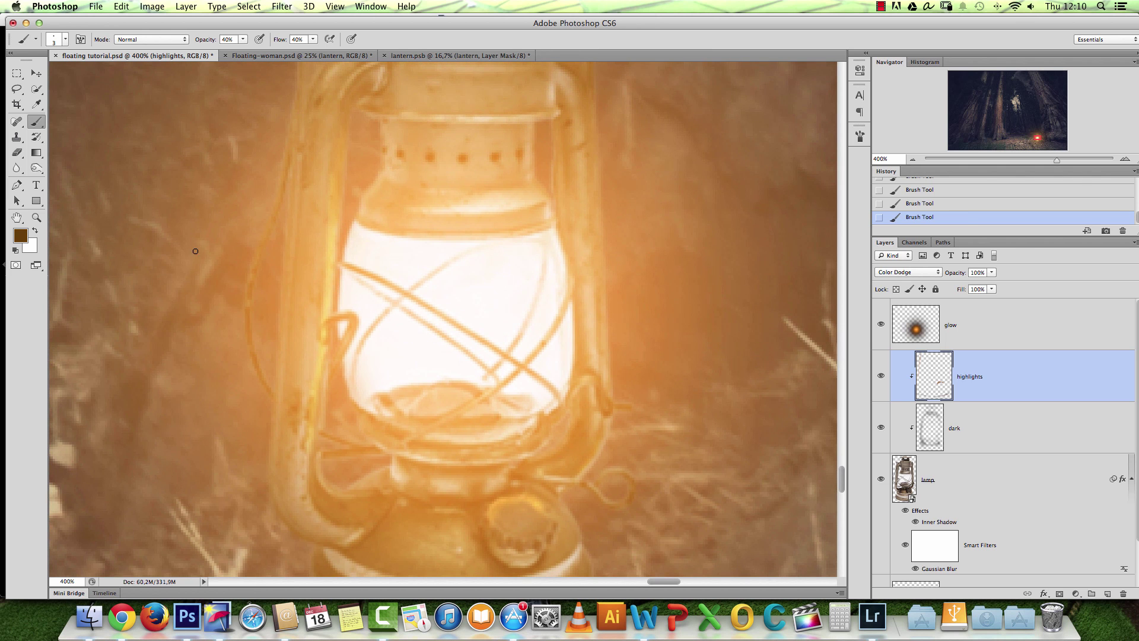
click(20, 235)
drag(941, 174, 948, 153)
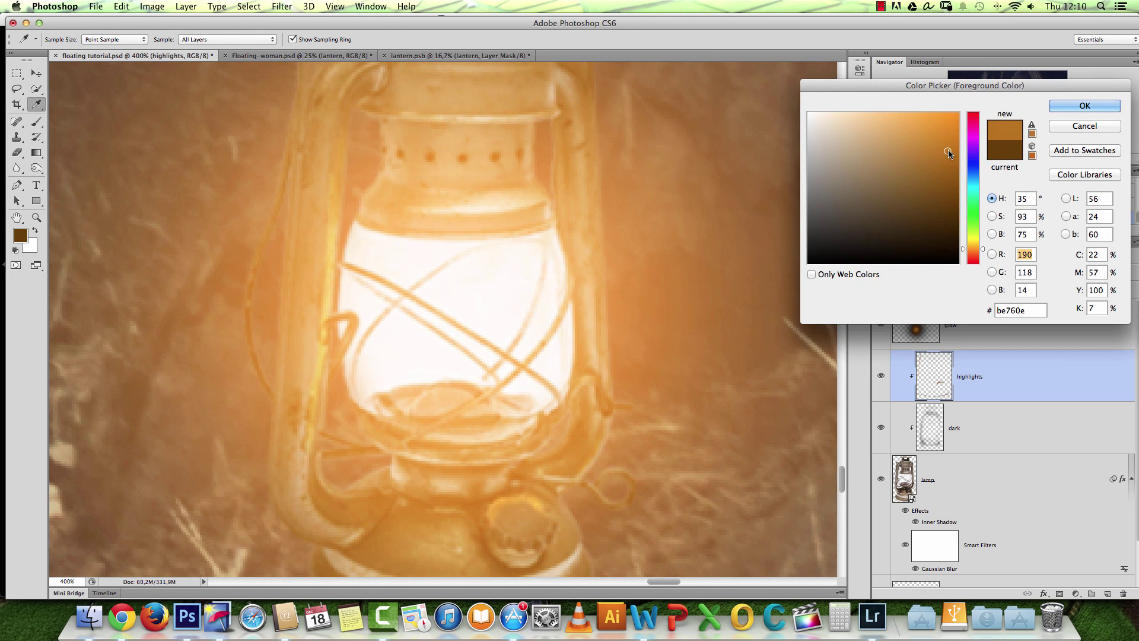
key(Return)
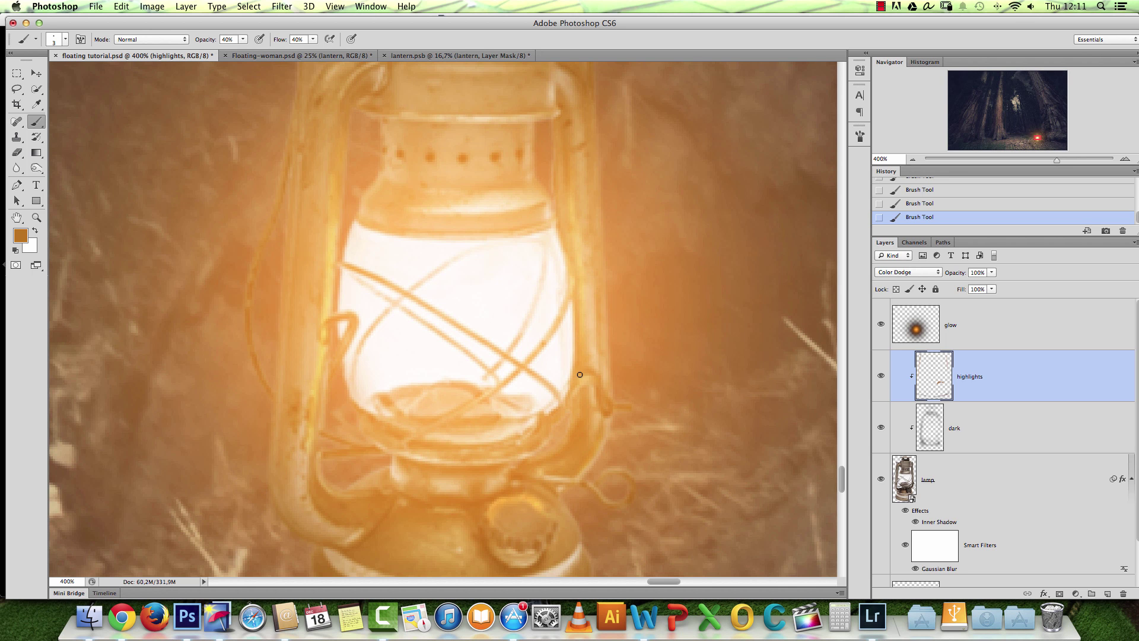
Try #be760e highlight strokes under the brim of the lantern's top cap and undo them.
scroll(539, 232, up, 10)
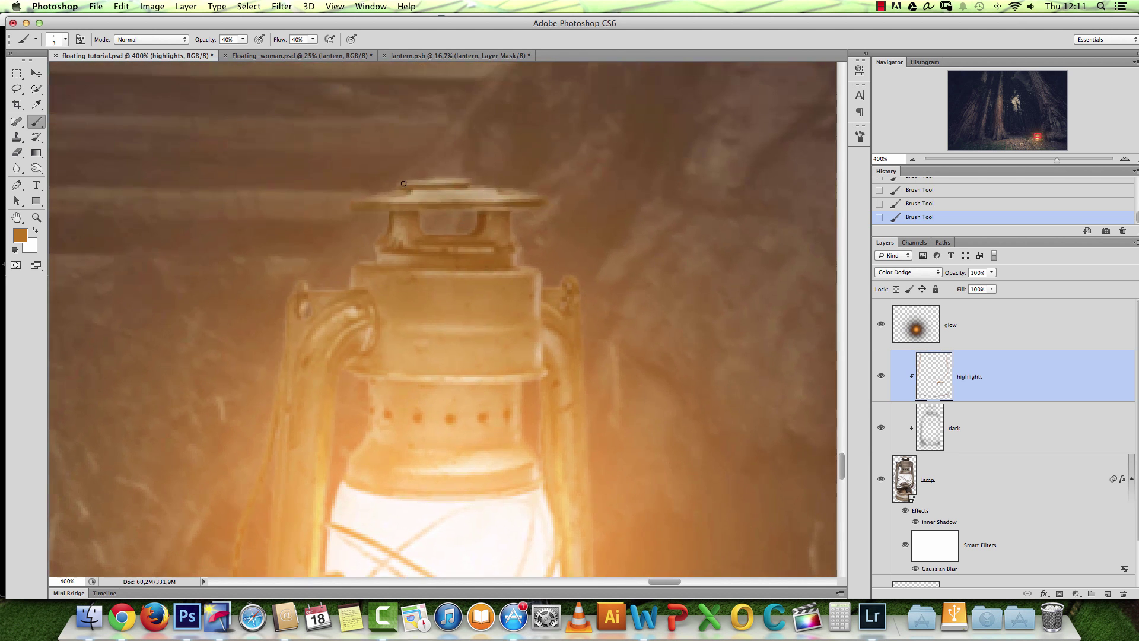
drag(364, 209, 432, 211)
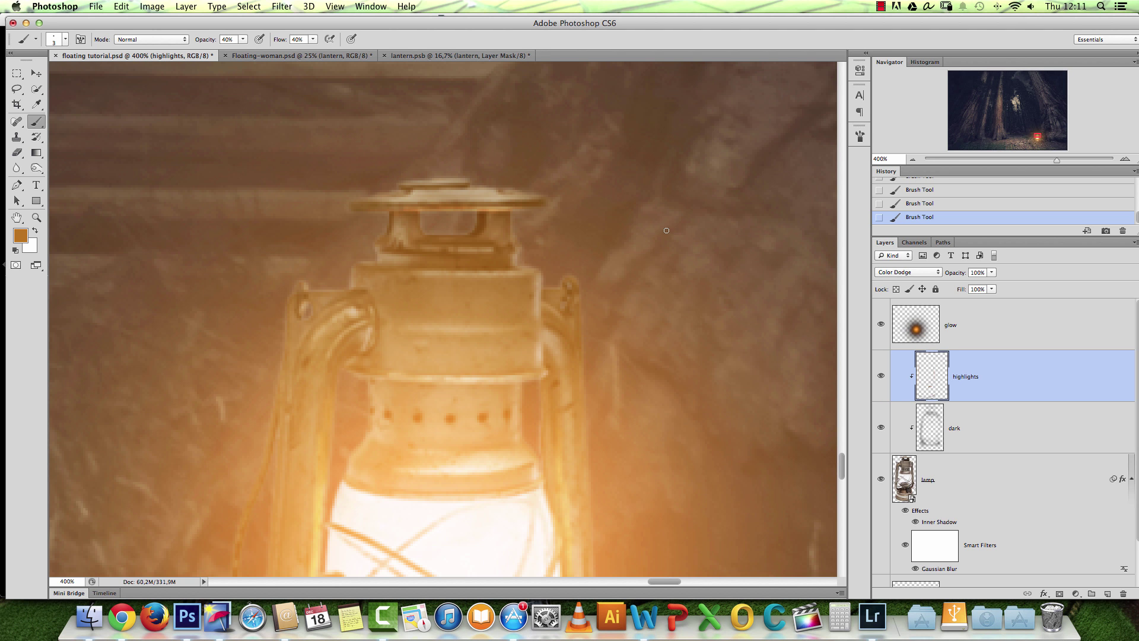
key(alt+super+z)
key(alt+super+z)
key(alt+super+z)
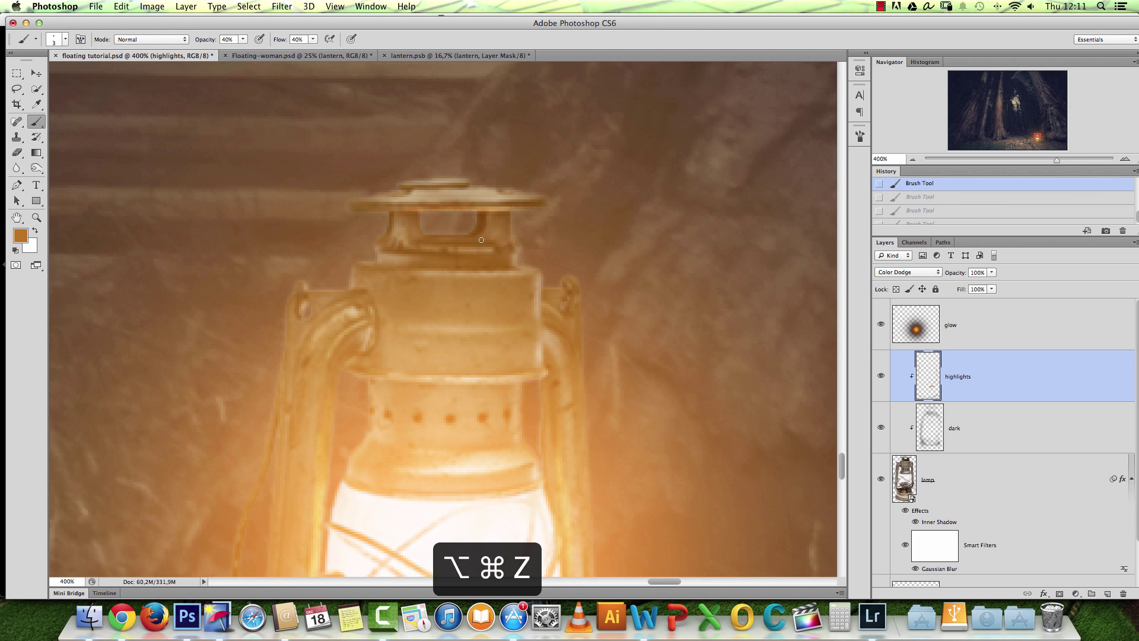
Paint #be760e highlights with a 3 px brush under the top cap's brim, along the chimney collar's rim and the handles.
drag(374, 209, 483, 208)
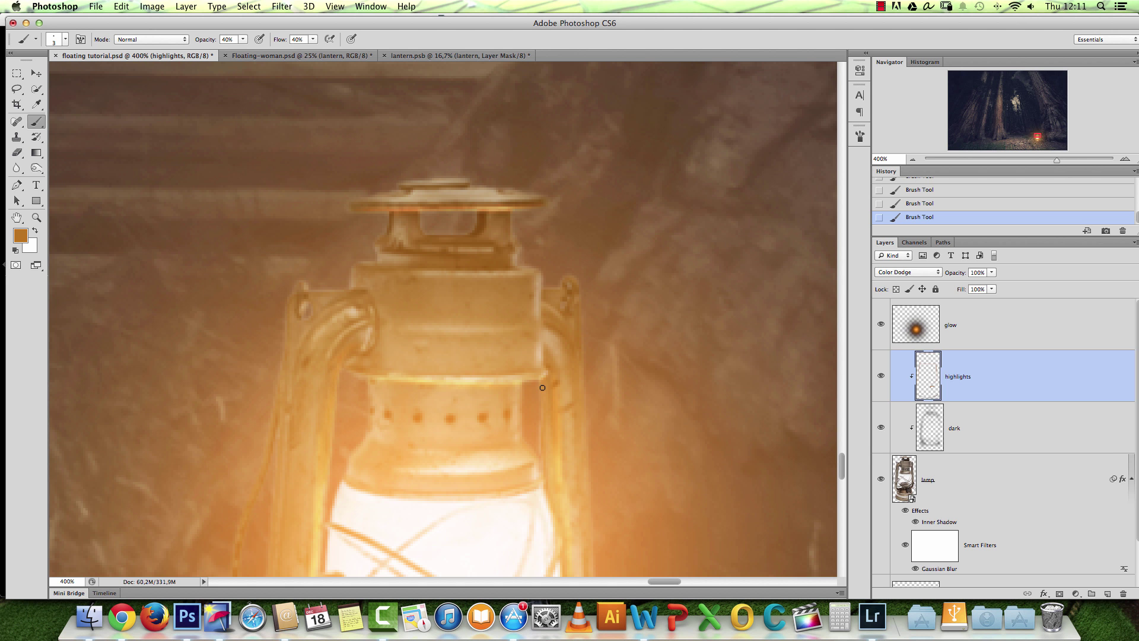
drag(569, 466, 543, 254)
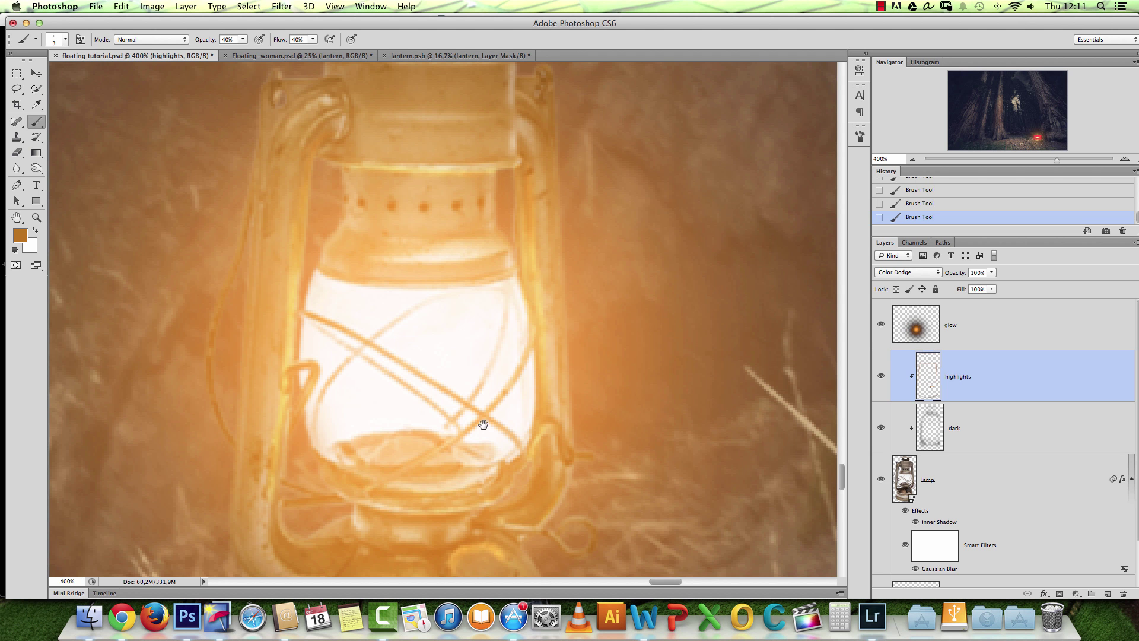
scroll(478, 414, up, 5)
scroll(478, 415, left, 2)
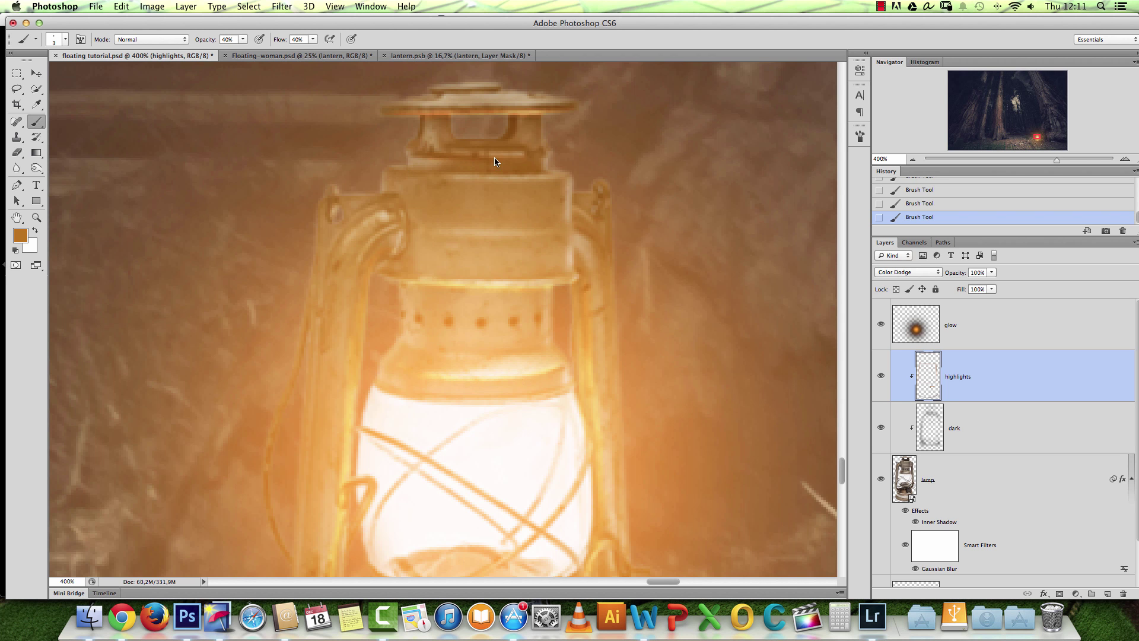
Compare the lantern at 100% with the highlights and dark layers hidden and shown.
key(ctrl+1)
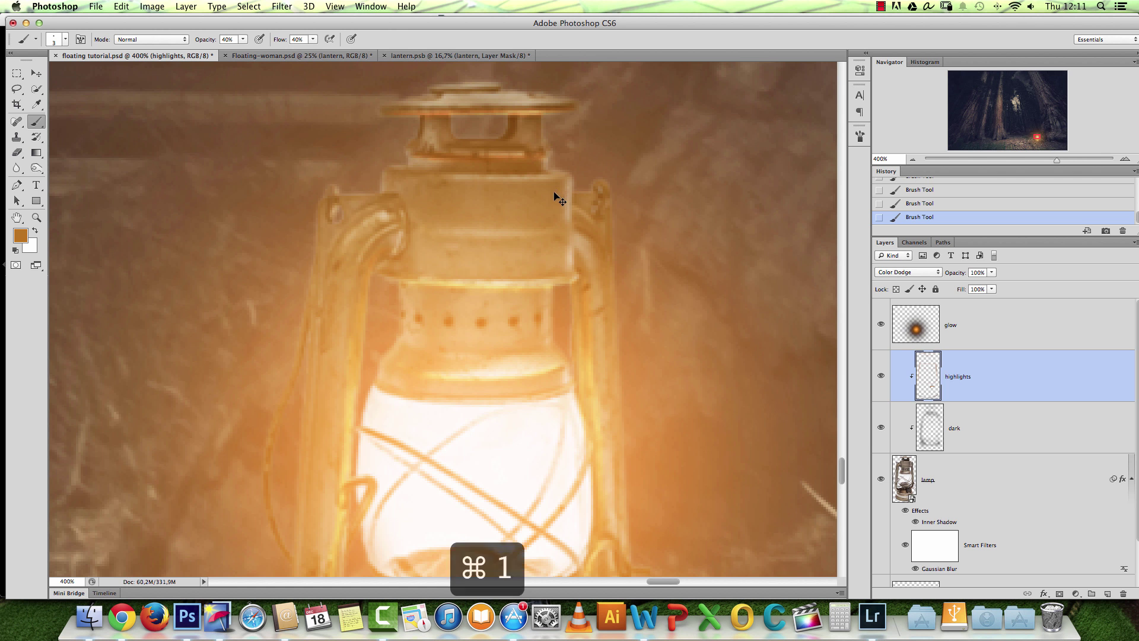
click(881, 377)
click(882, 377)
click(882, 377)
click(883, 378)
click(884, 376)
click(883, 376)
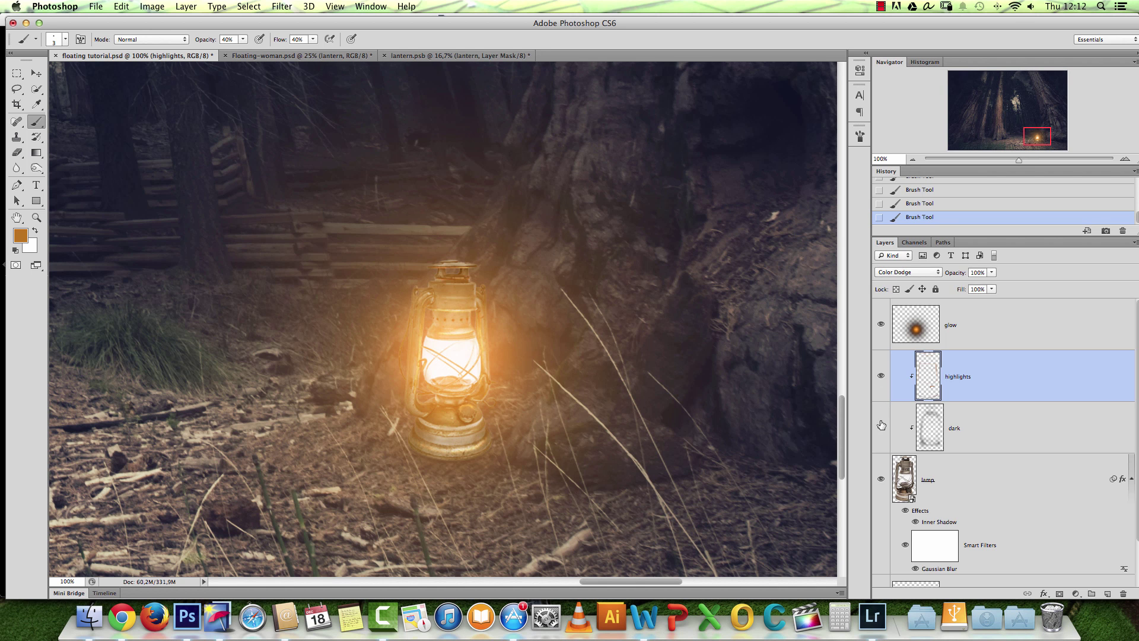
drag(881, 426, 881, 393)
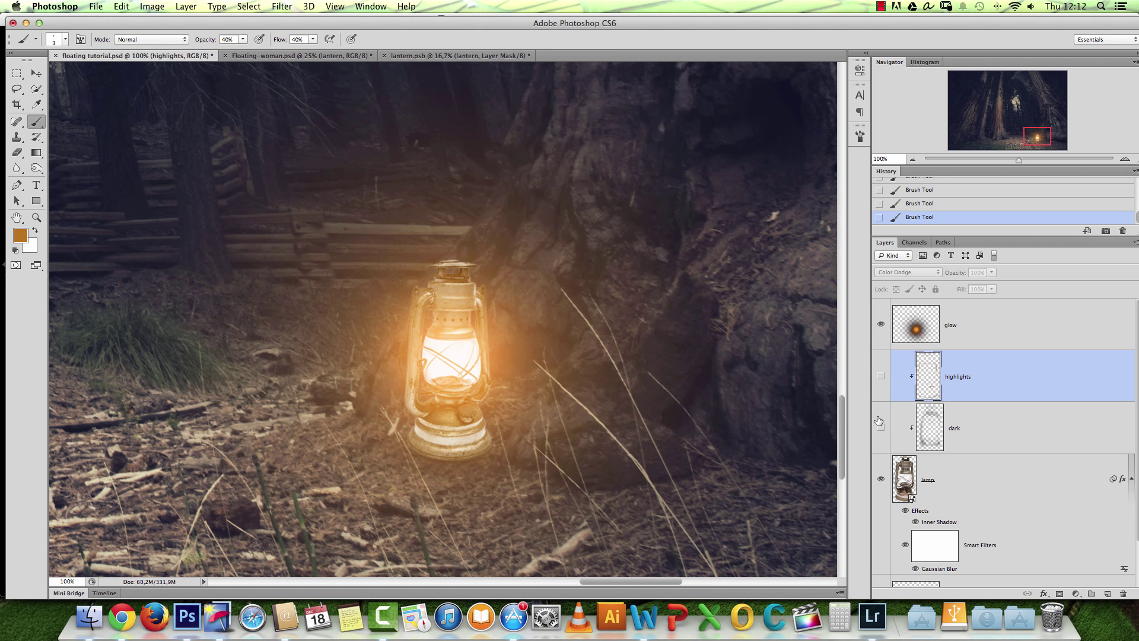
drag(881, 426, 881, 389)
click(884, 376)
click(883, 378)
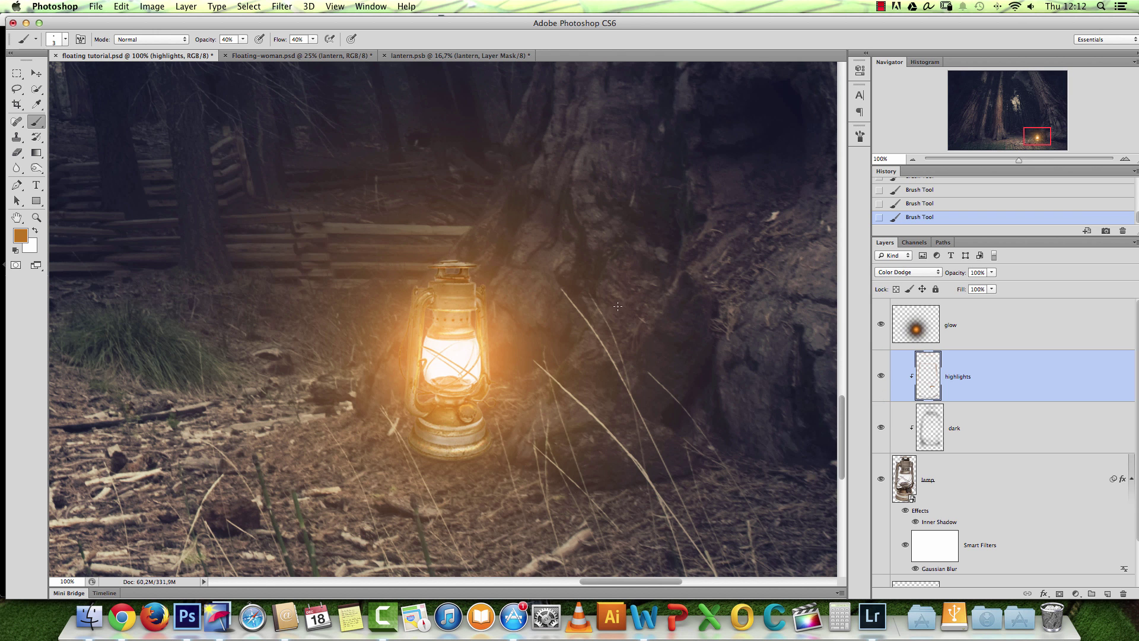
Examine how the shaded and highlighted lantern blends into the forest scene at 50% to 100% magnification.
scroll(618, 306, down, 5)
key(alt+space)
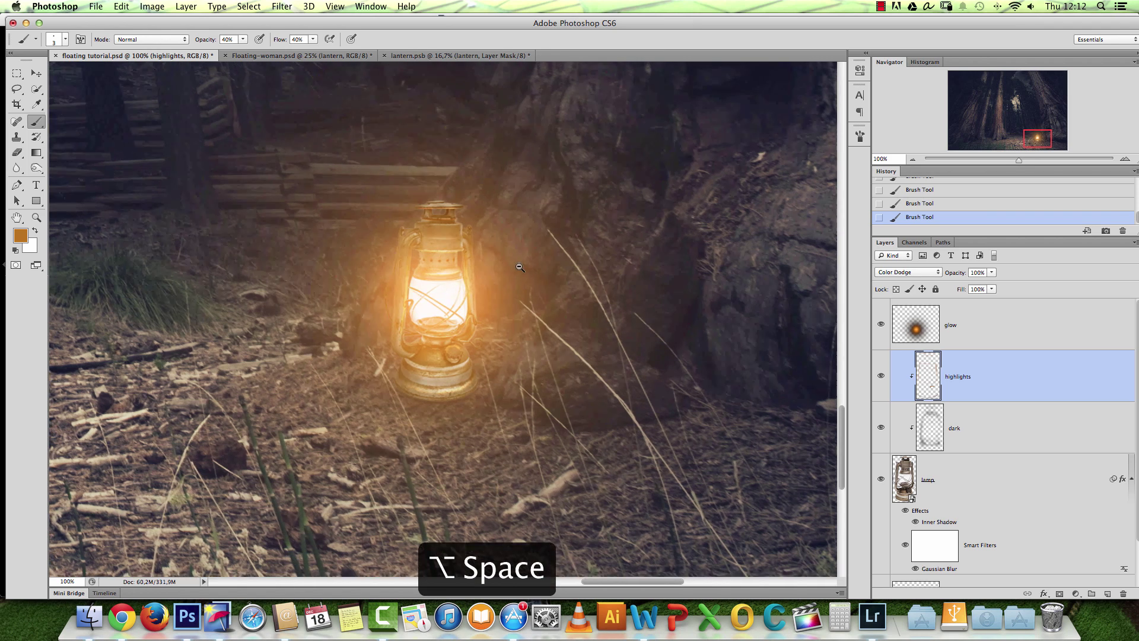
alt+click(519, 268)
mouse_move(519, 267)
mouse_down()
mouse_move(534, 234)
mouse_move(569, 310)
mouse_up()
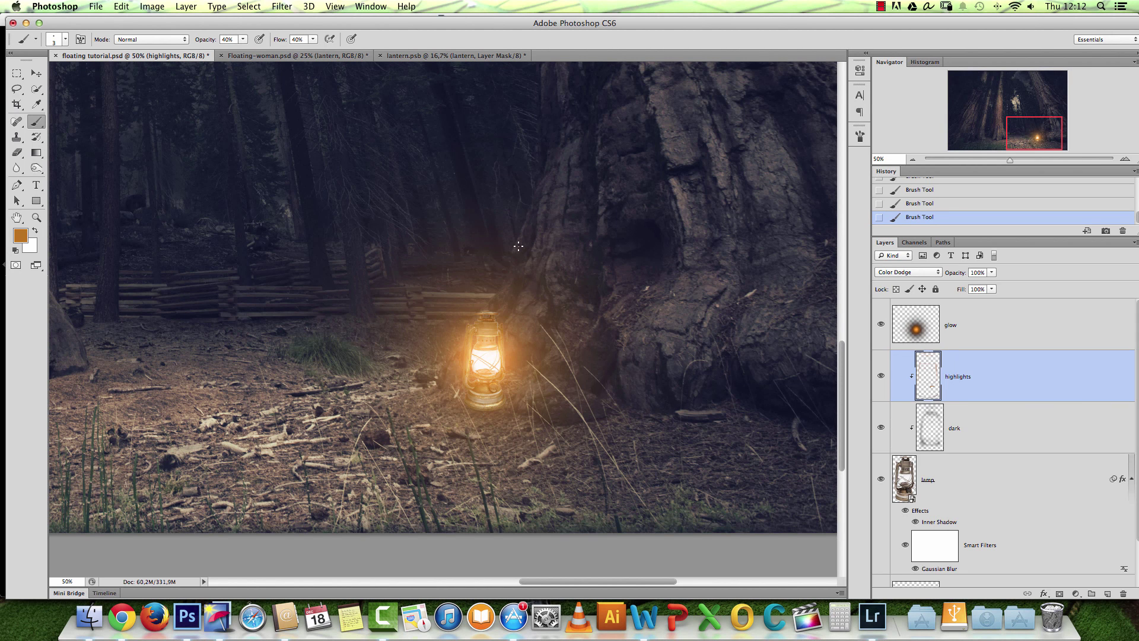
key(alt+space)
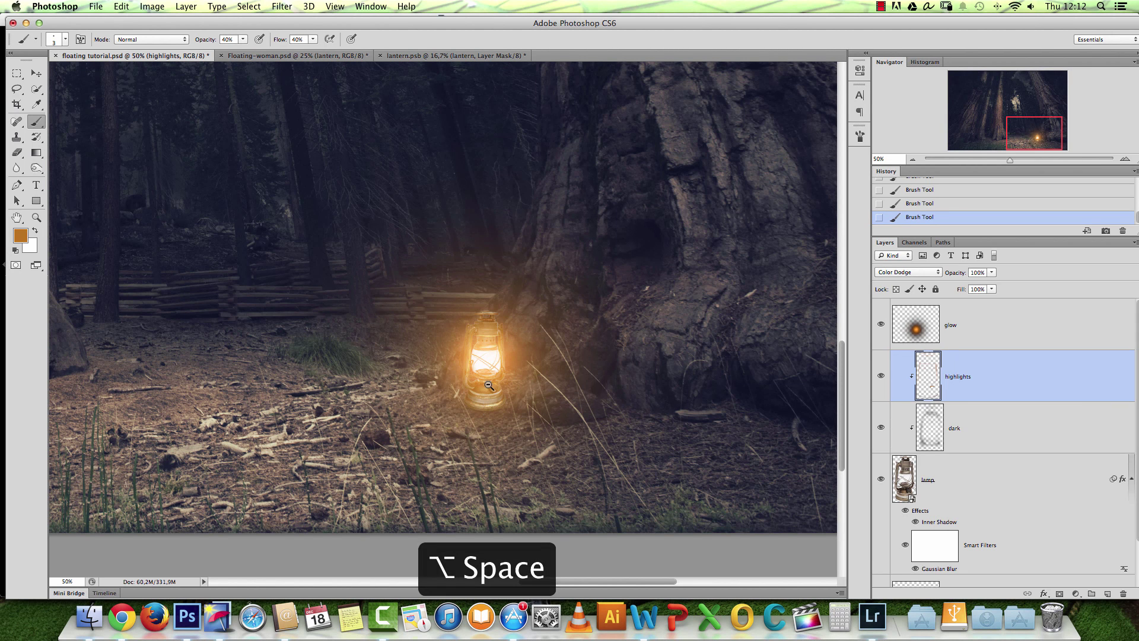
drag(553, 294, 548, 359)
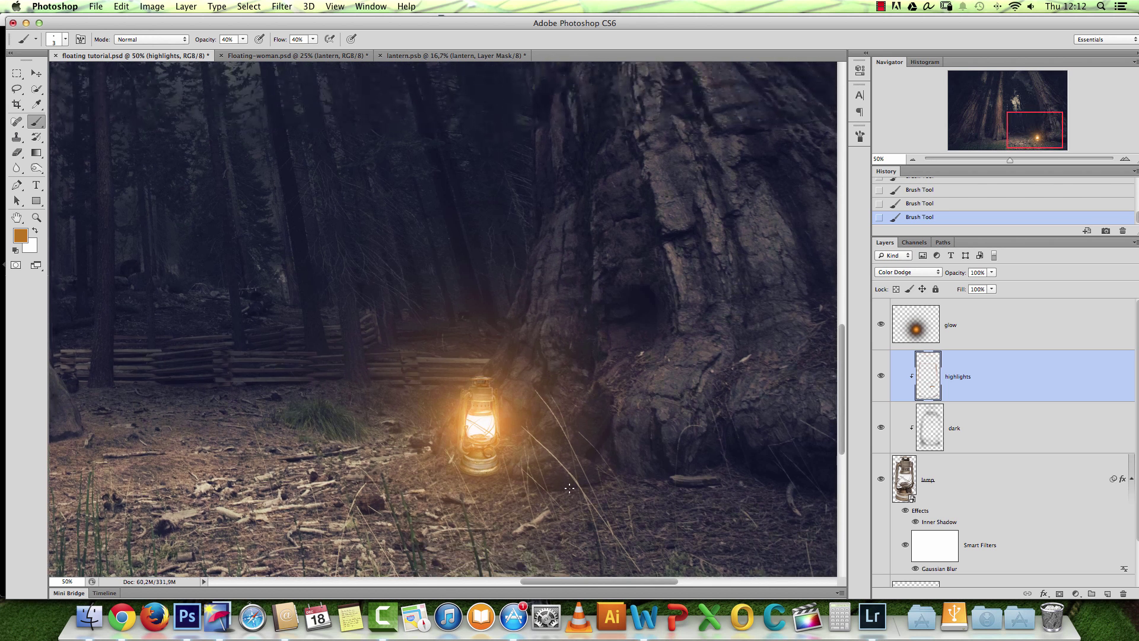
drag(531, 404, 529, 298)
key(super+space)
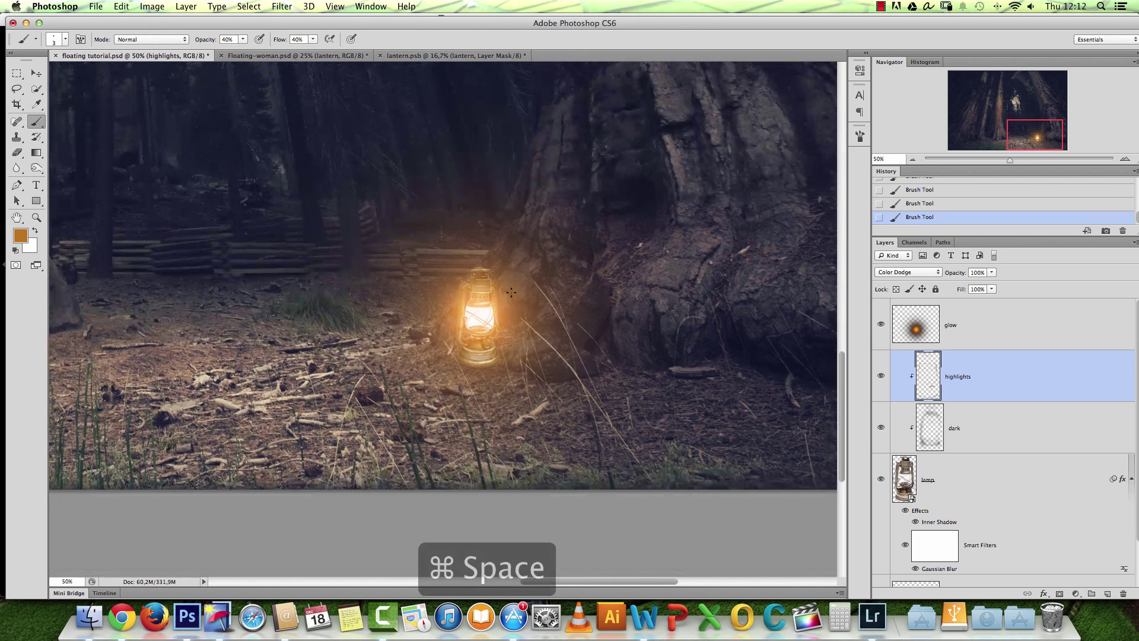
super+space+click(508, 279)
key(v)
key(super+space)
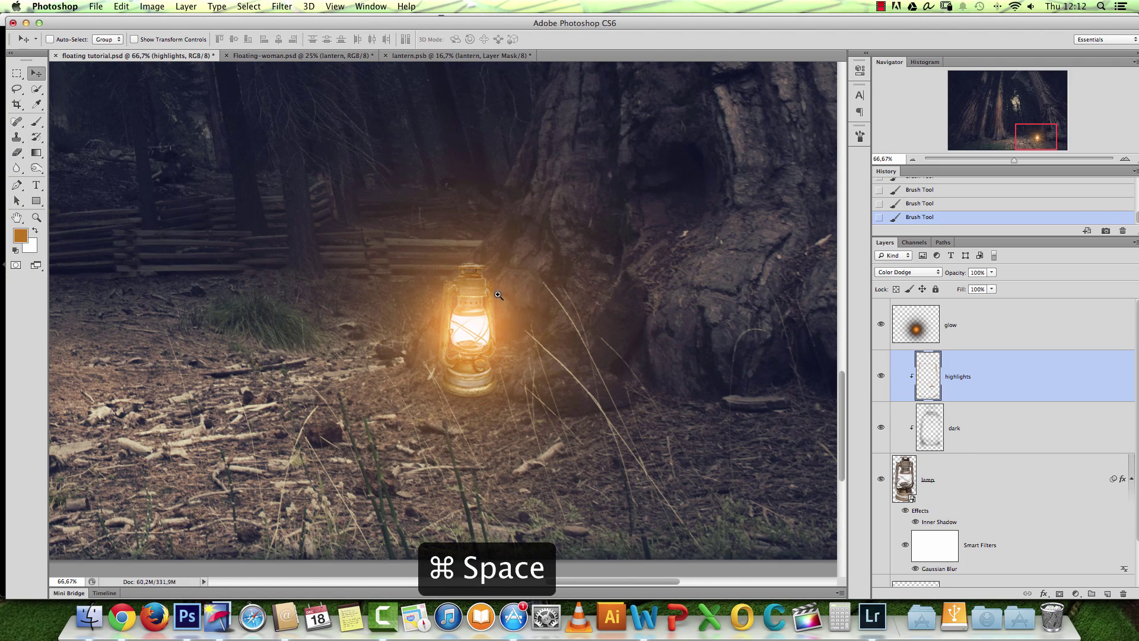
super+space+click(498, 295)
Select the glow layer and open Dust-Particle (10).JPG from the Floating Woman folder.
click(966, 338)
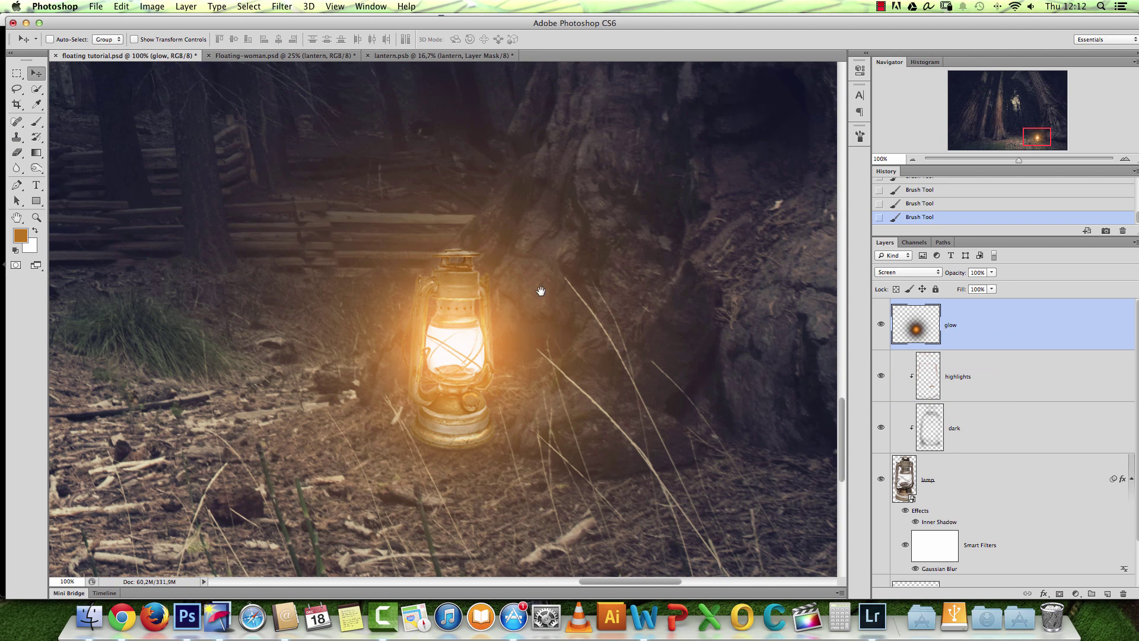
scroll(536, 302, up, 3)
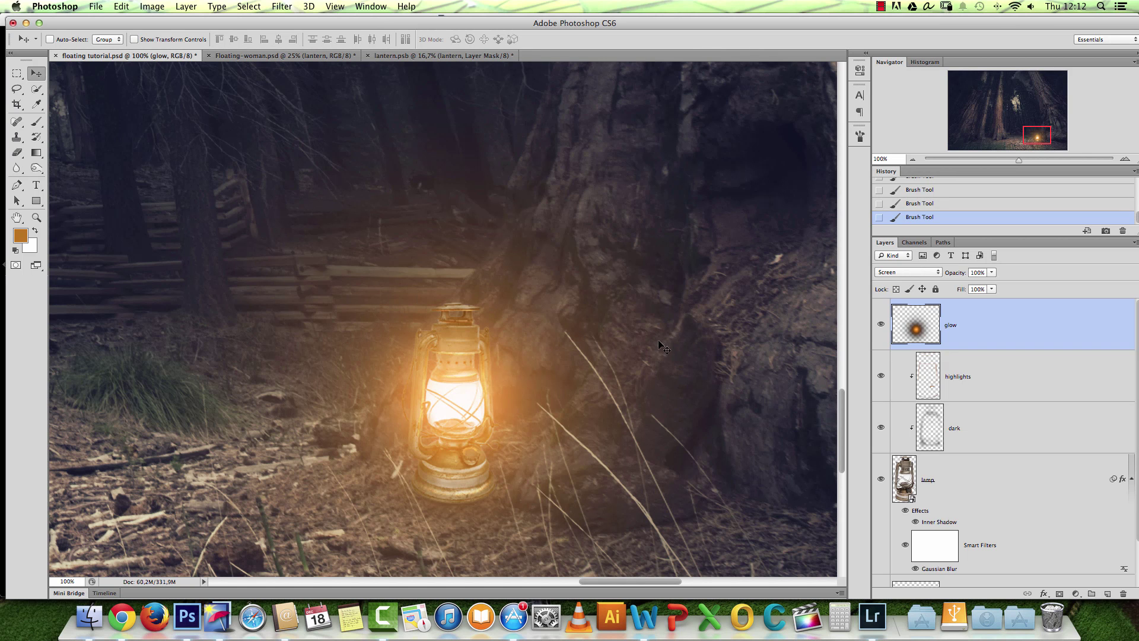
key(super+o)
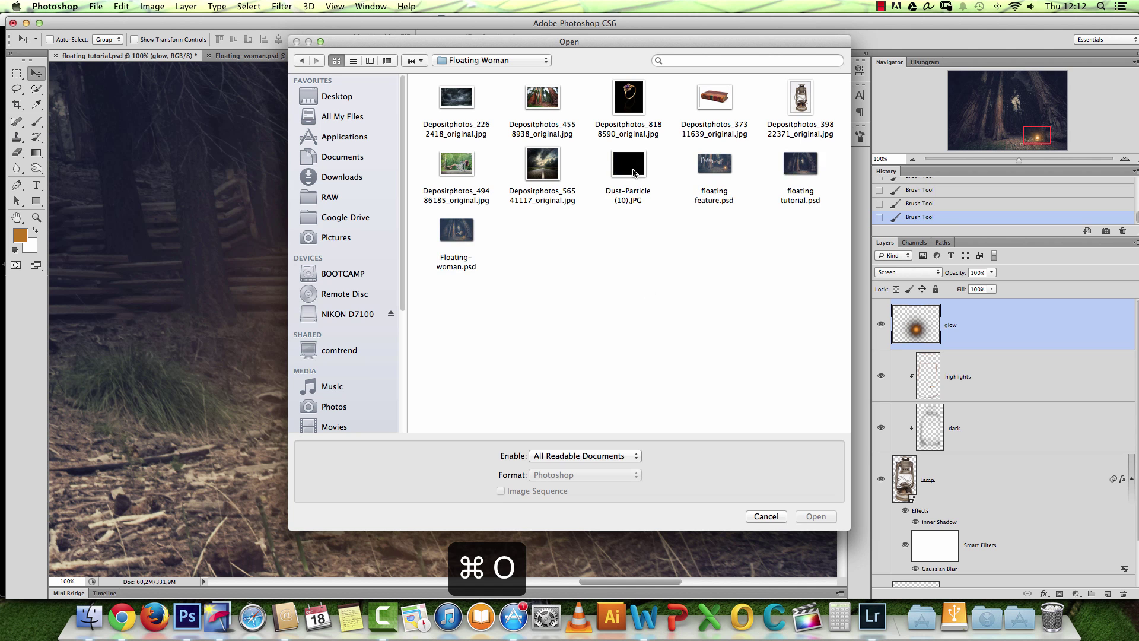
click(630, 170)
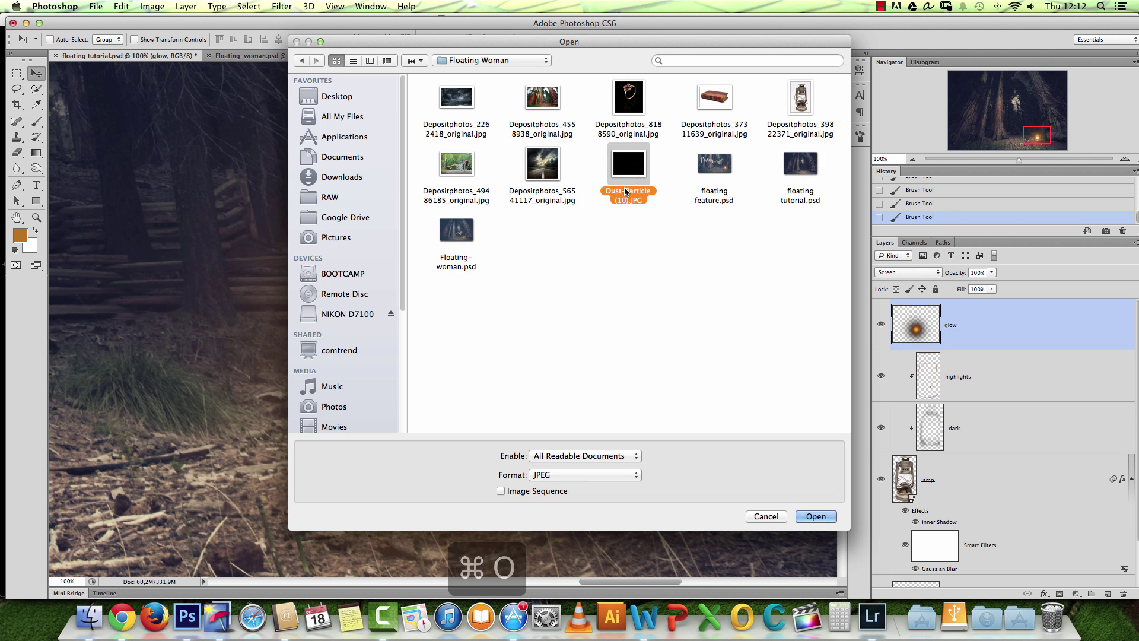
key(space)
key(space)
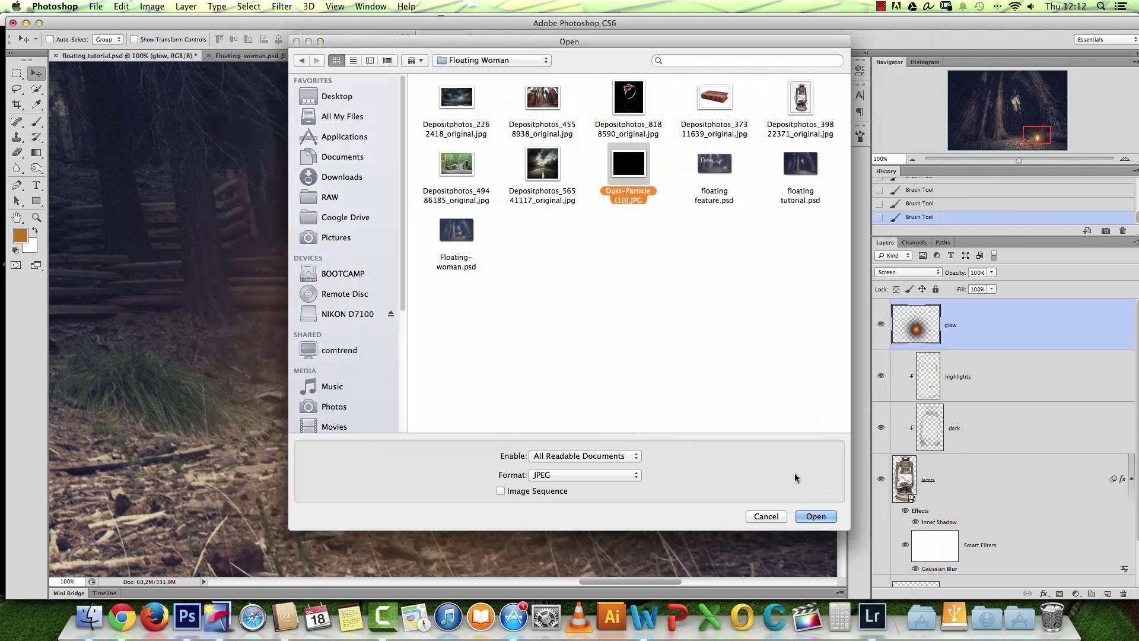
click(816, 515)
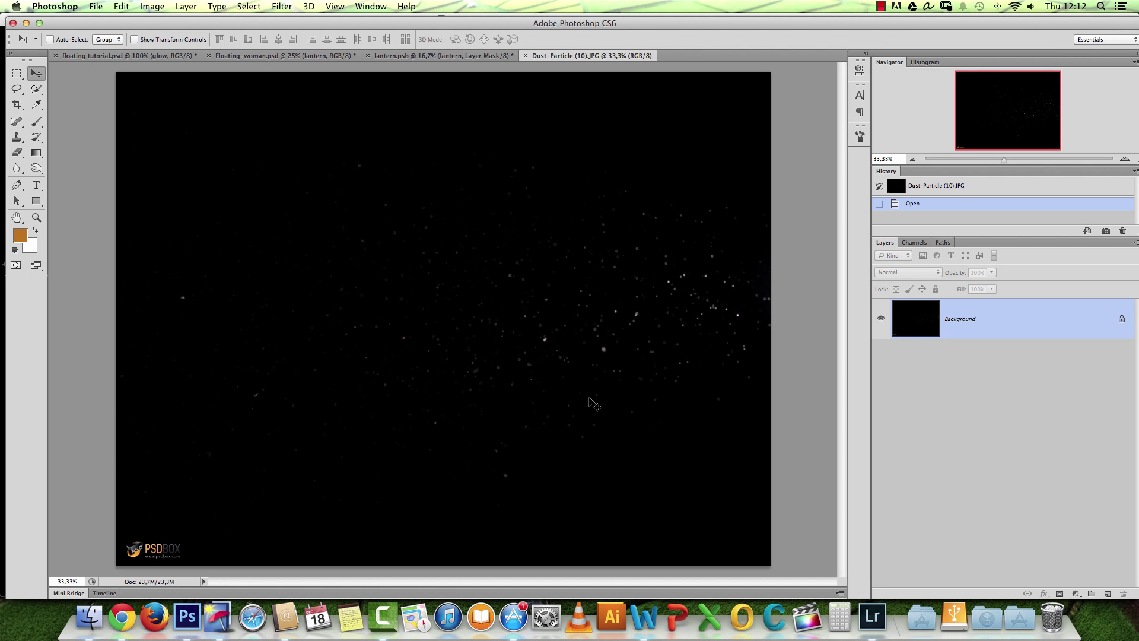
Paint over the logo in the dust image's corner with sampled black, using a 250 px brush at 100% opacity and flow.
click(33, 89)
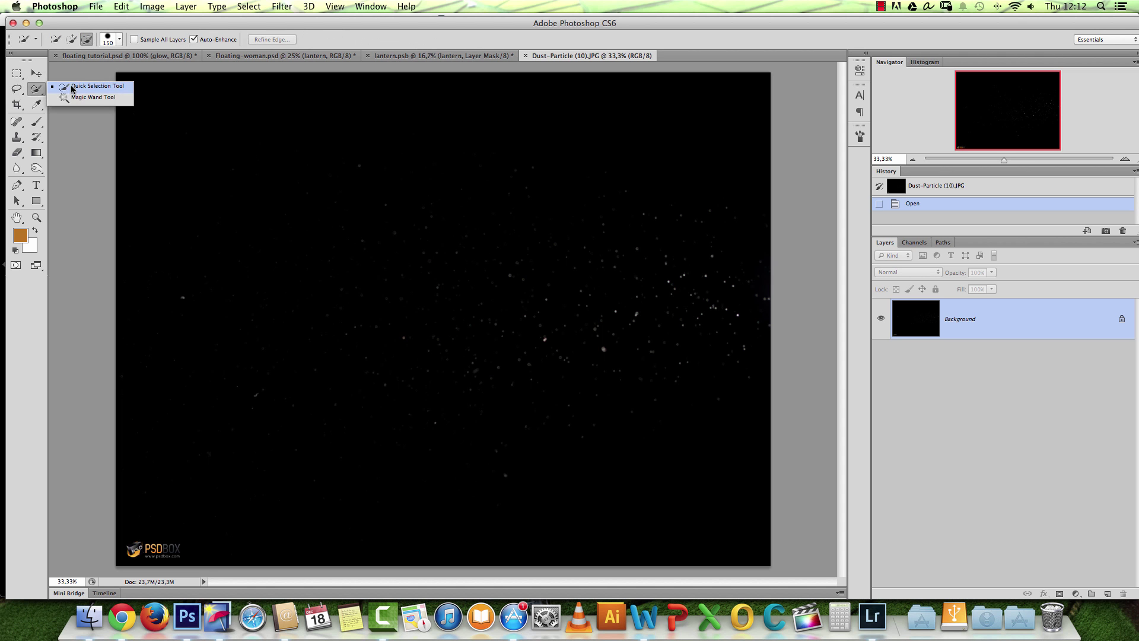
click(37, 122)
alt+click(288, 525)
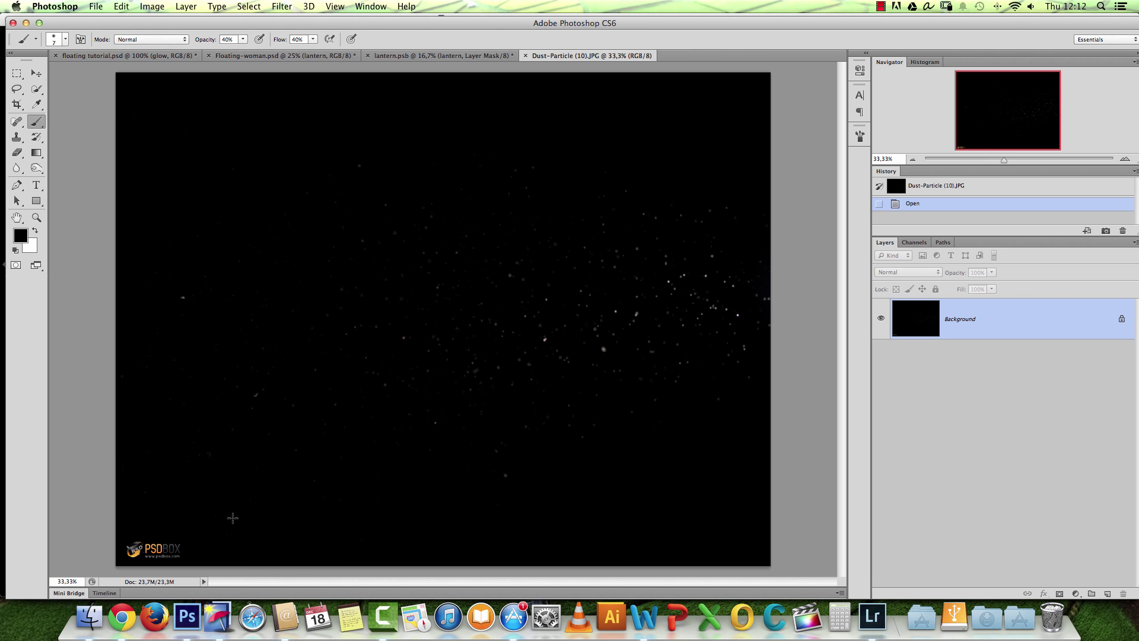
right_click(237, 496)
click(308, 416)
click(197, 481)
click(243, 39)
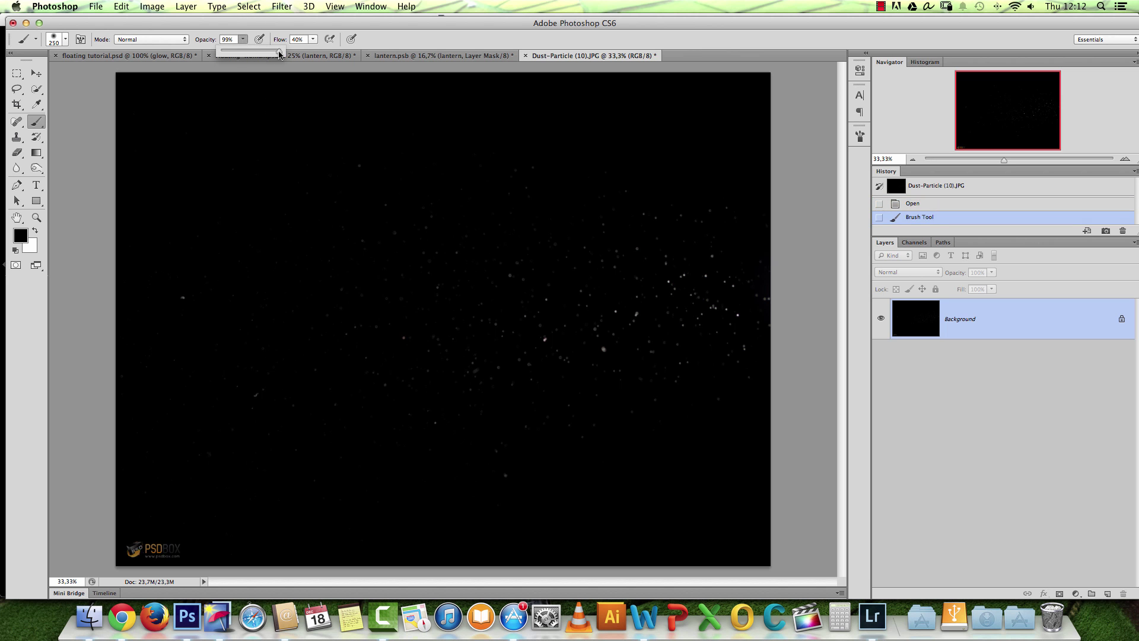
click(279, 51)
click(313, 39)
click(350, 52)
mouse_move(196, 549)
mouse_down()
mouse_move(127, 544)
mouse_move(133, 537)
mouse_up()
Copy the whole dust image, close it without saving, and paste it into floating tutorial.psd above the glow layer.
click(14, 74)
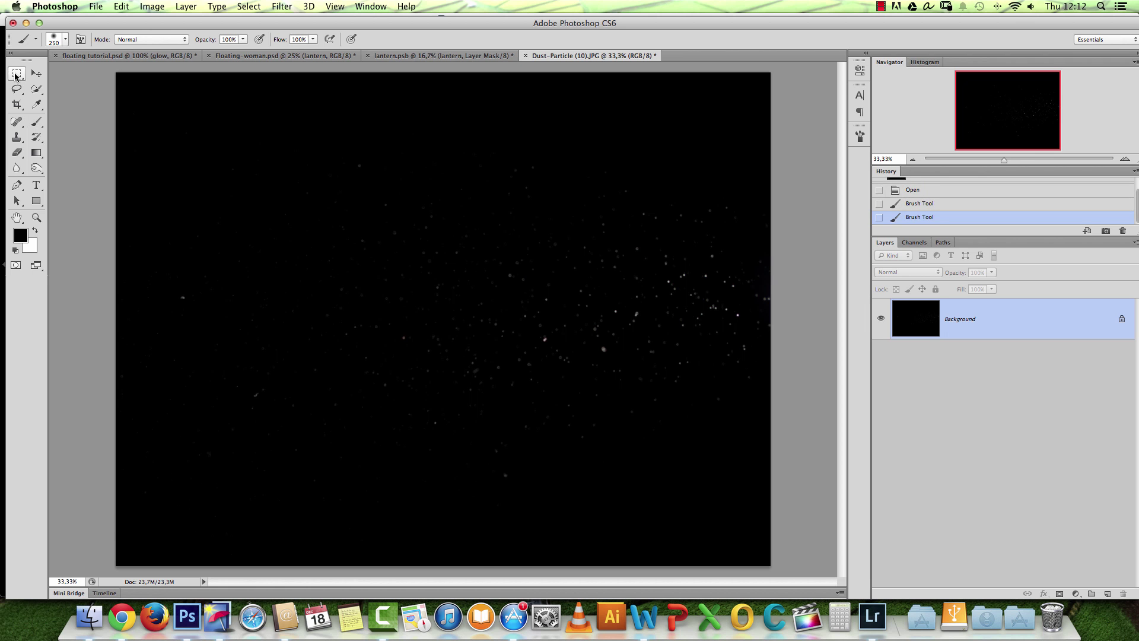
key(super+a)
key(super+c)
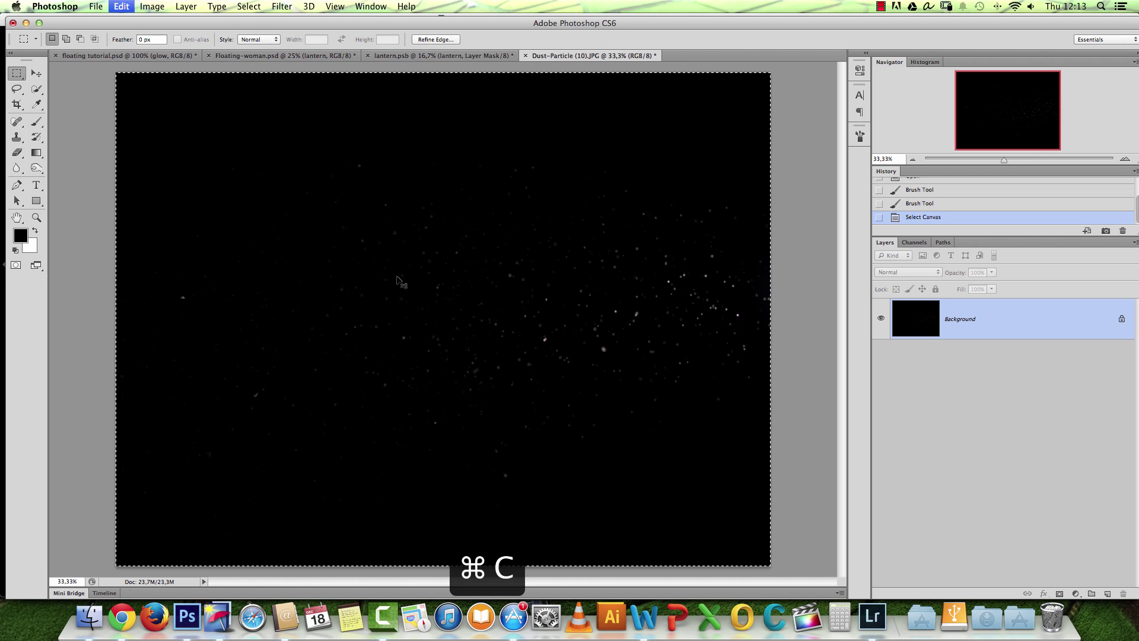
key(super+w)
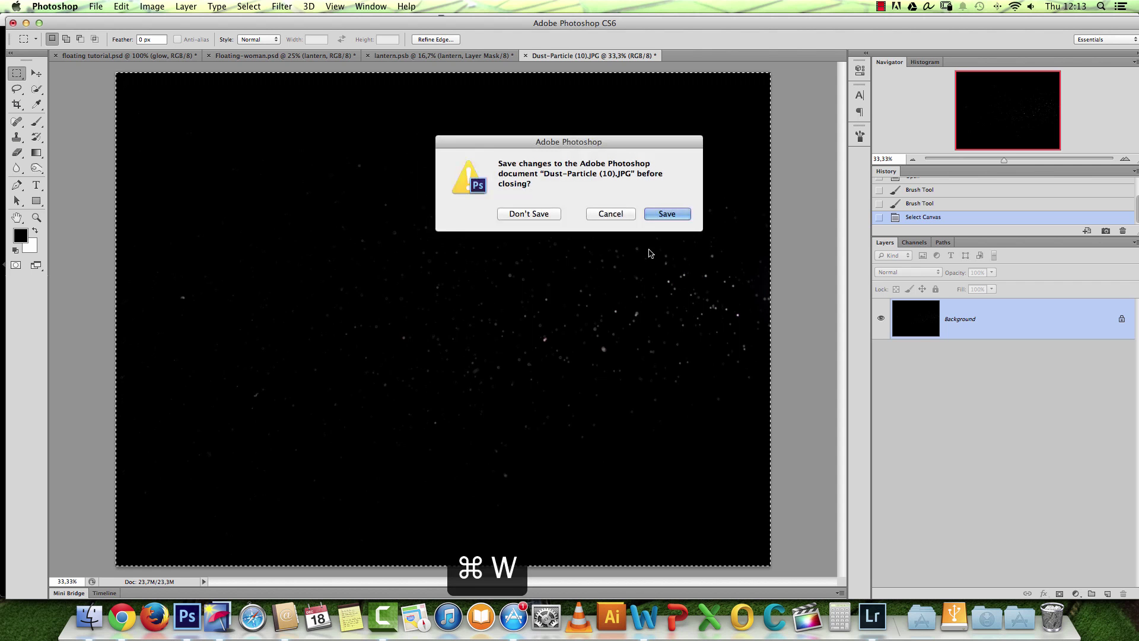
click(528, 214)
key(super+v)
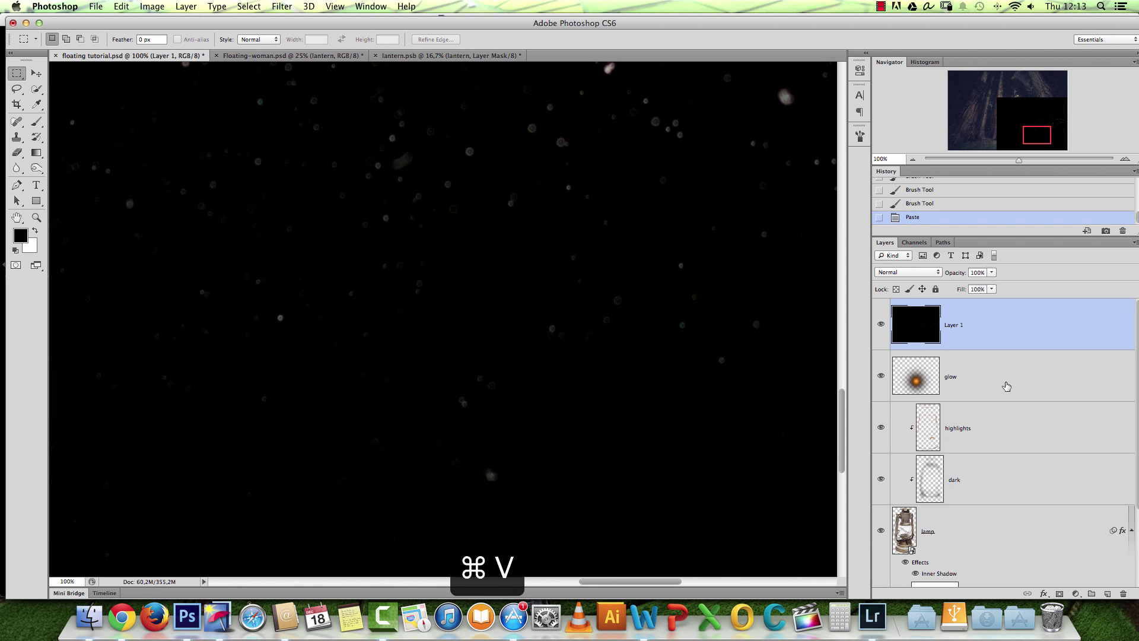
Clip the pasted dust layer to the glow layer and set its blending mode to Screen.
click(880, 324)
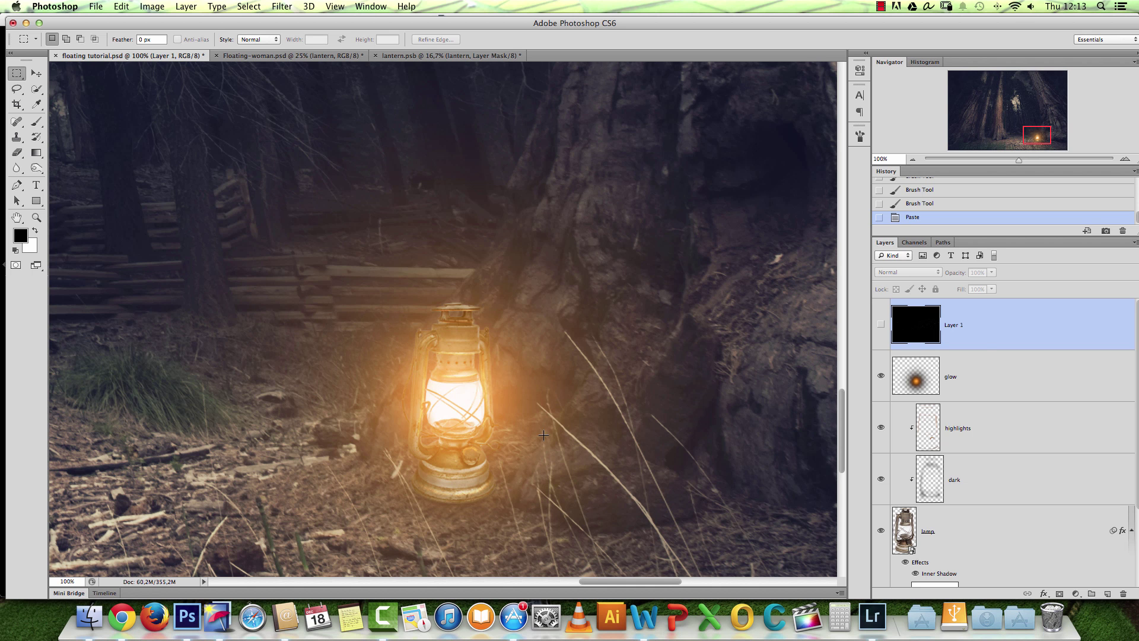
click(880, 323)
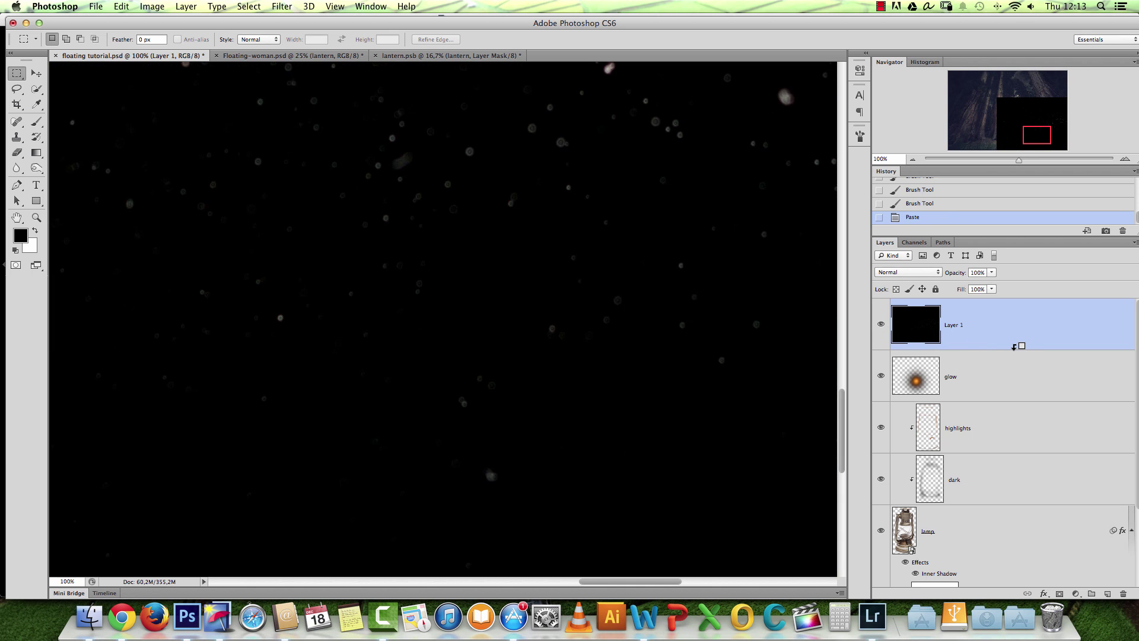
alt+click(1014, 347)
key(alt+space)
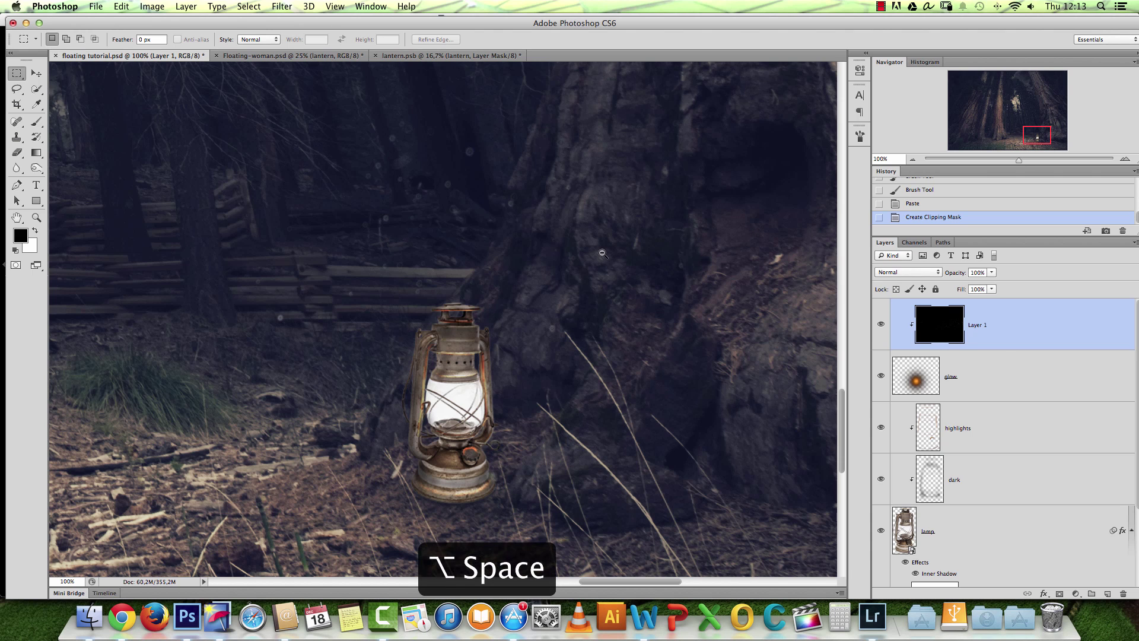
click(601, 252)
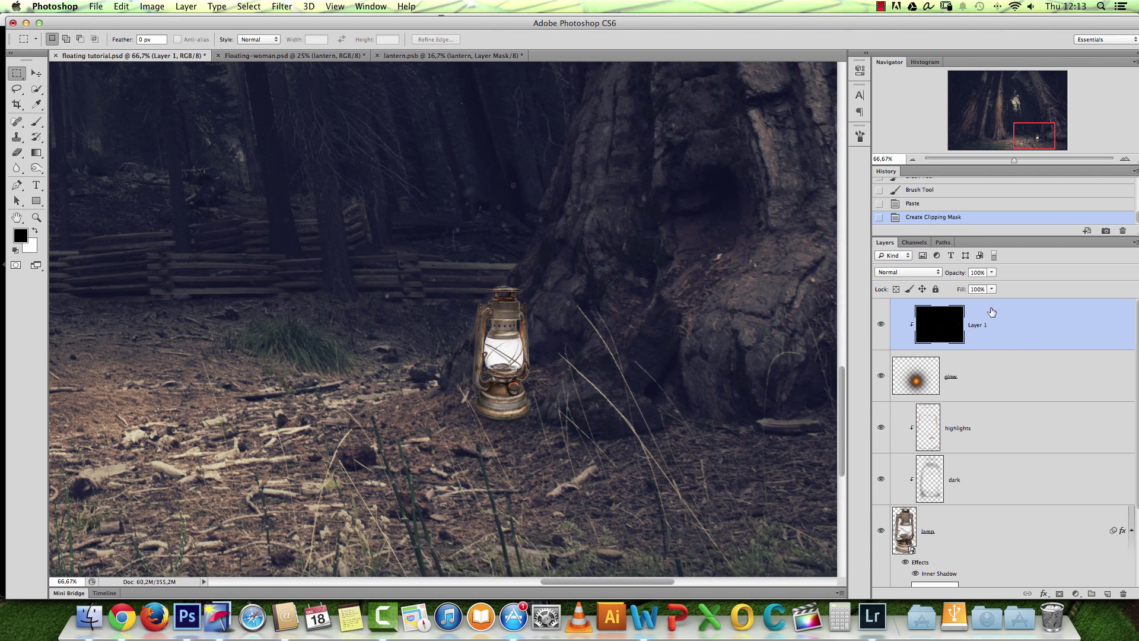
click(936, 272)
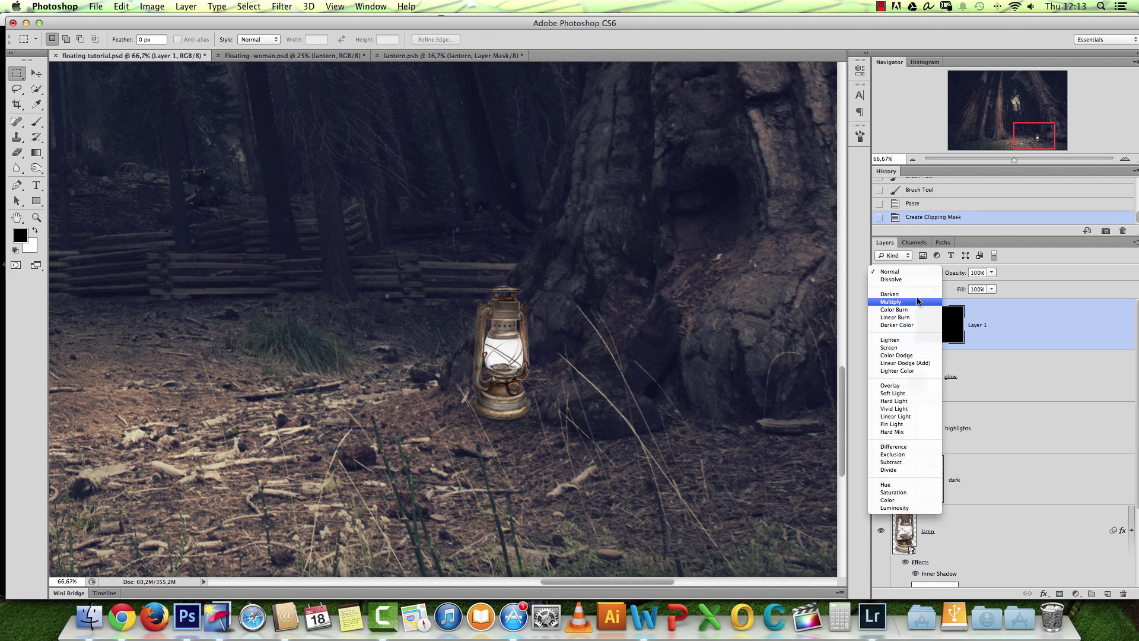
click(898, 349)
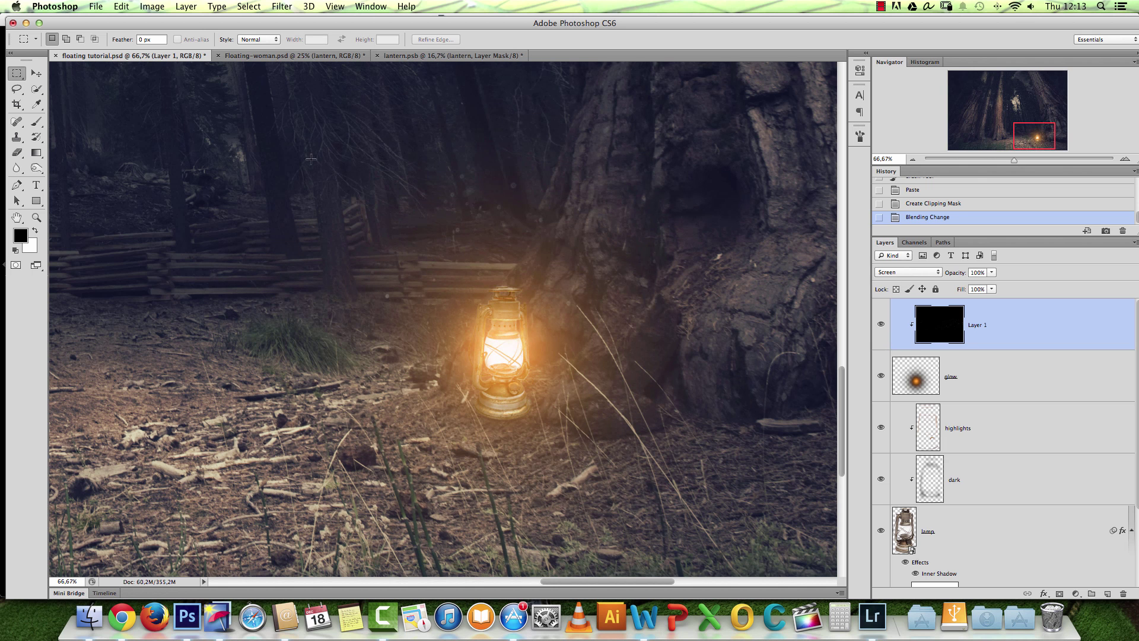
Move the clipped dust layer so its particles fall around the lantern.
click(38, 73)
drag(514, 203, 633, 289)
drag(518, 272, 613, 288)
drag(512, 252, 651, 265)
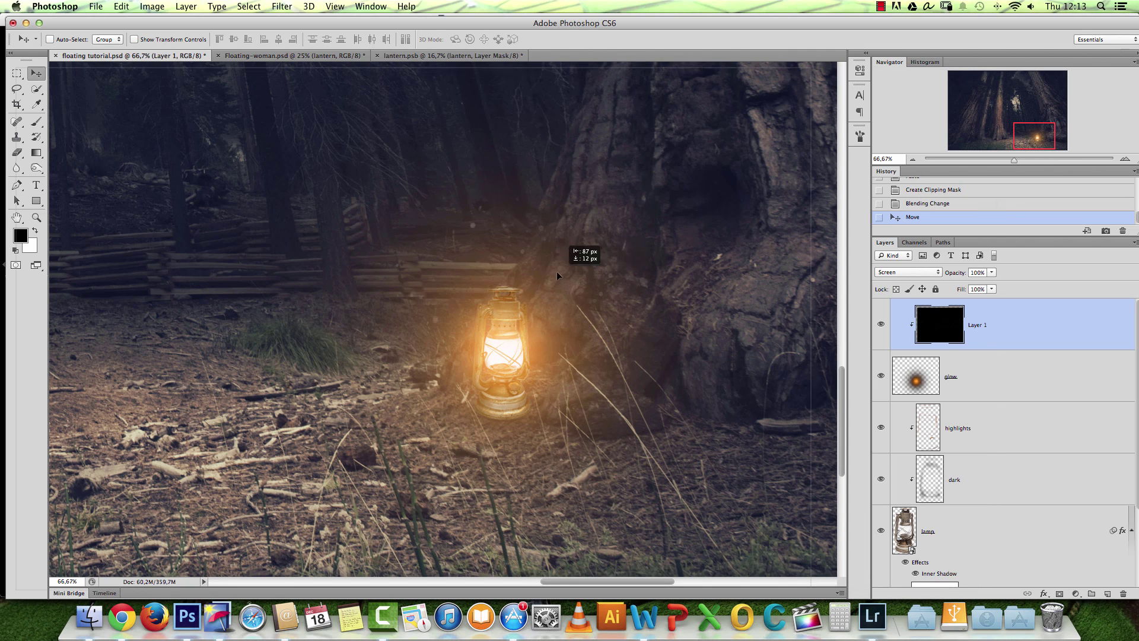
Free Transform the dust layer: scale it down, rotate it to portrait orientation and position it over the lantern.
key(super+t)
key(alt+space)
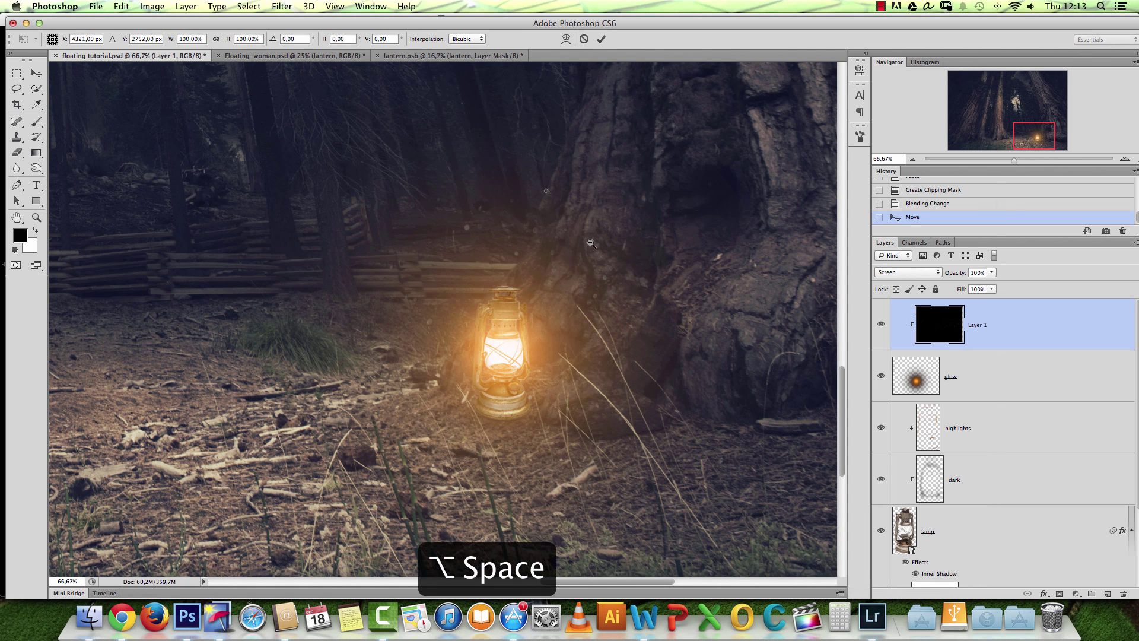
click(590, 244)
click(591, 243)
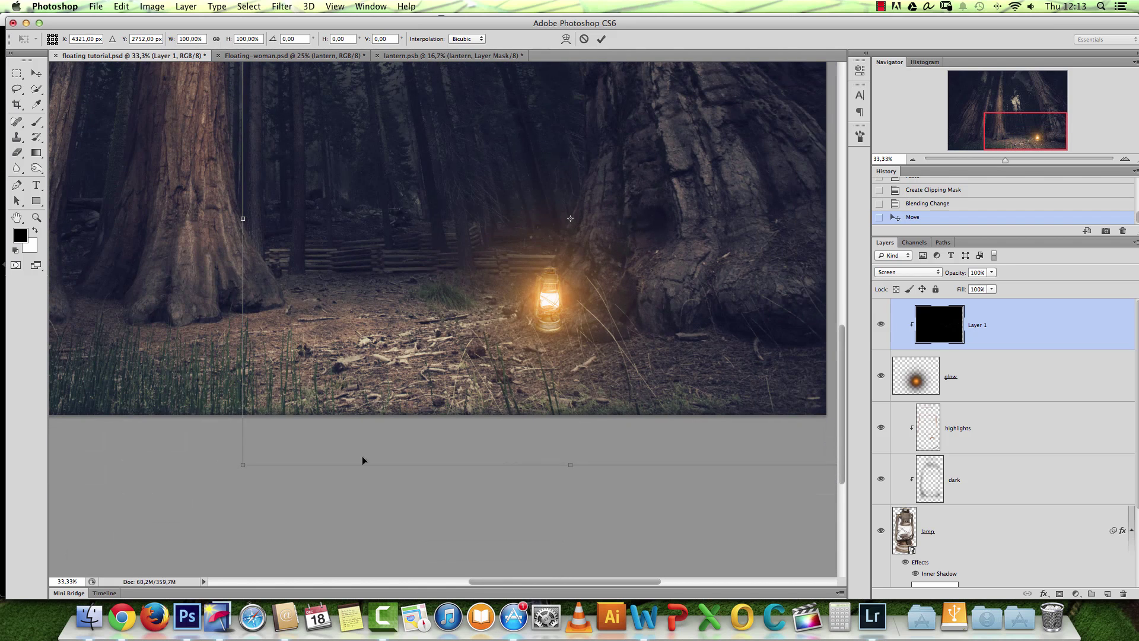
drag(243, 462, 412, 337)
drag(650, 245, 611, 288)
drag(742, 160, 599, 382)
drag(571, 335, 575, 278)
key(Return)
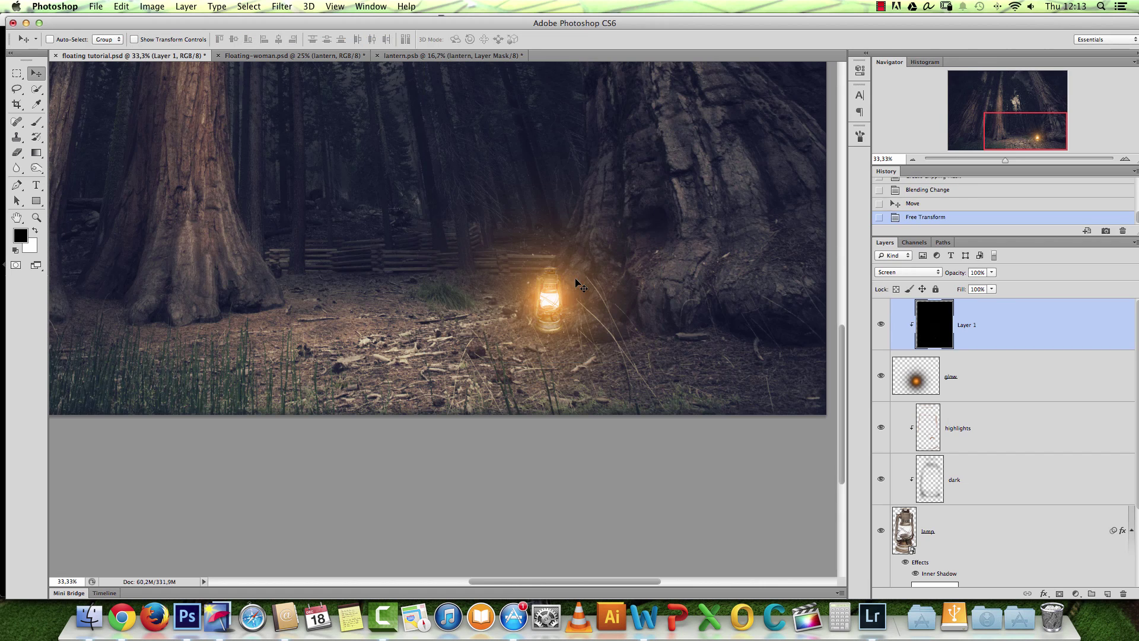
Fine-tune the position of the dust particles around the lantern at 100% view.
key(super+1)
drag(494, 399, 530, 381)
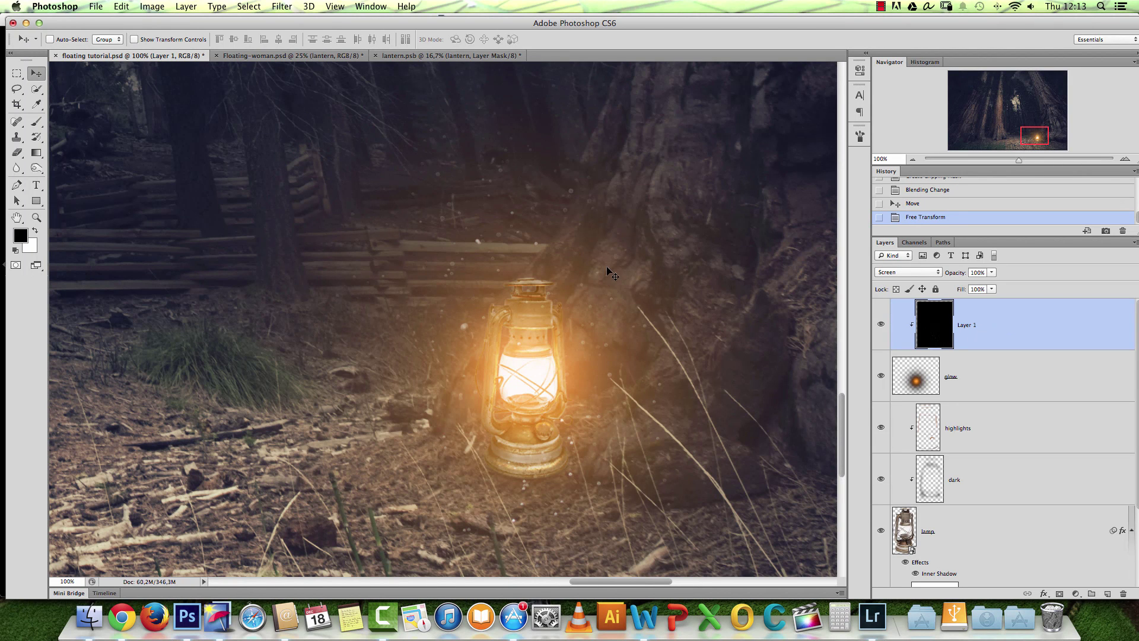
drag(590, 321, 633, 337)
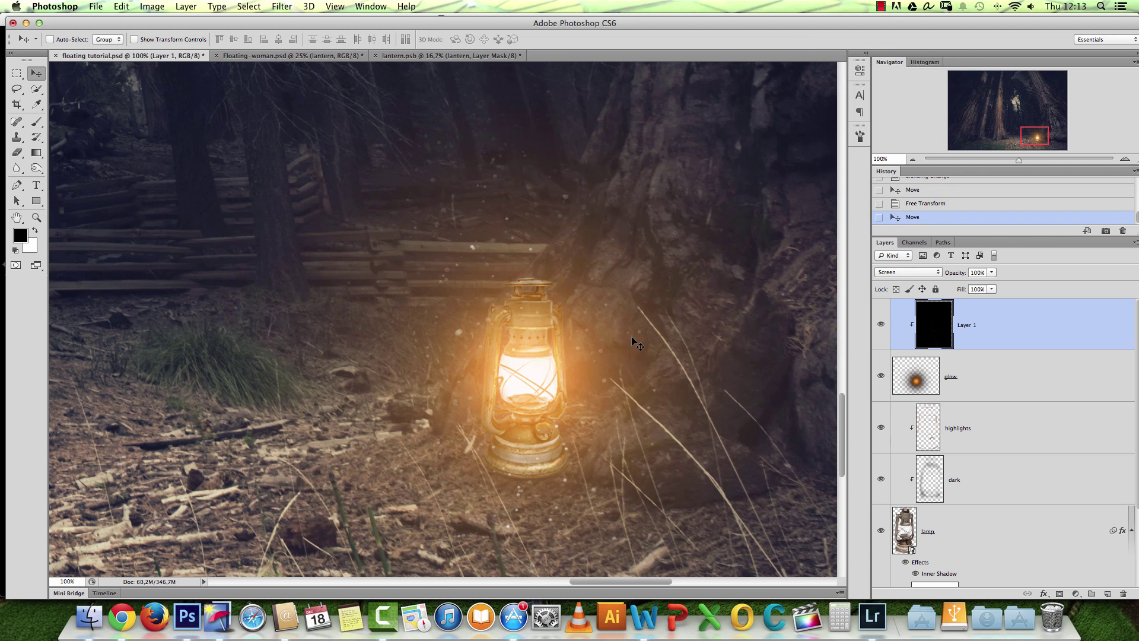
Colorize the dust particles with Hue/Saturation, using hue 34 and saturation 70.
key(super+u)
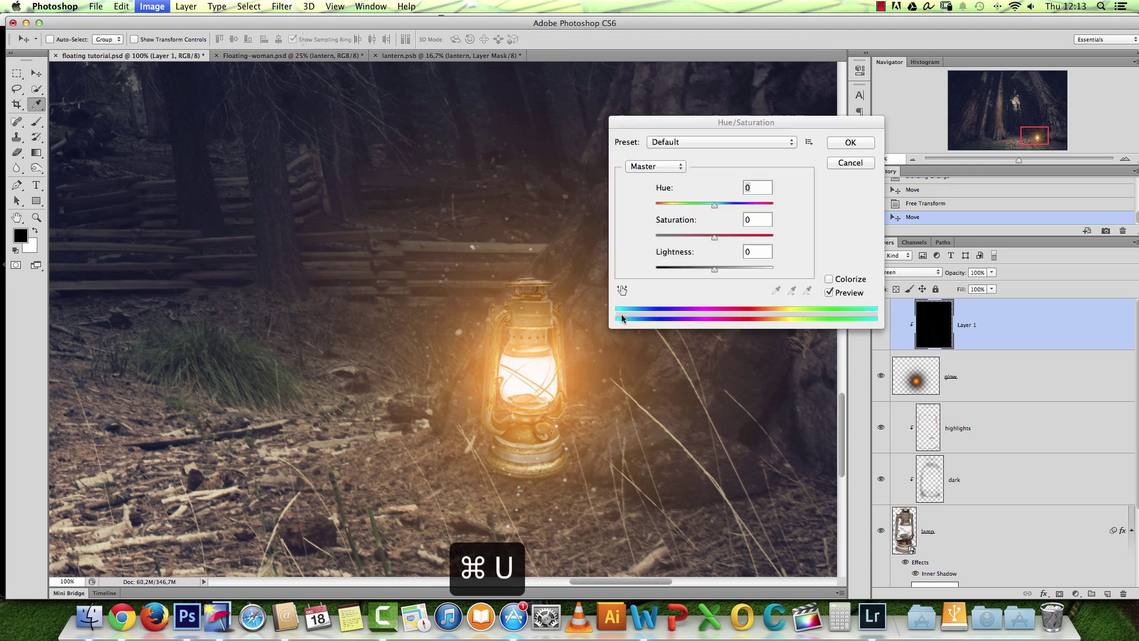
click(829, 279)
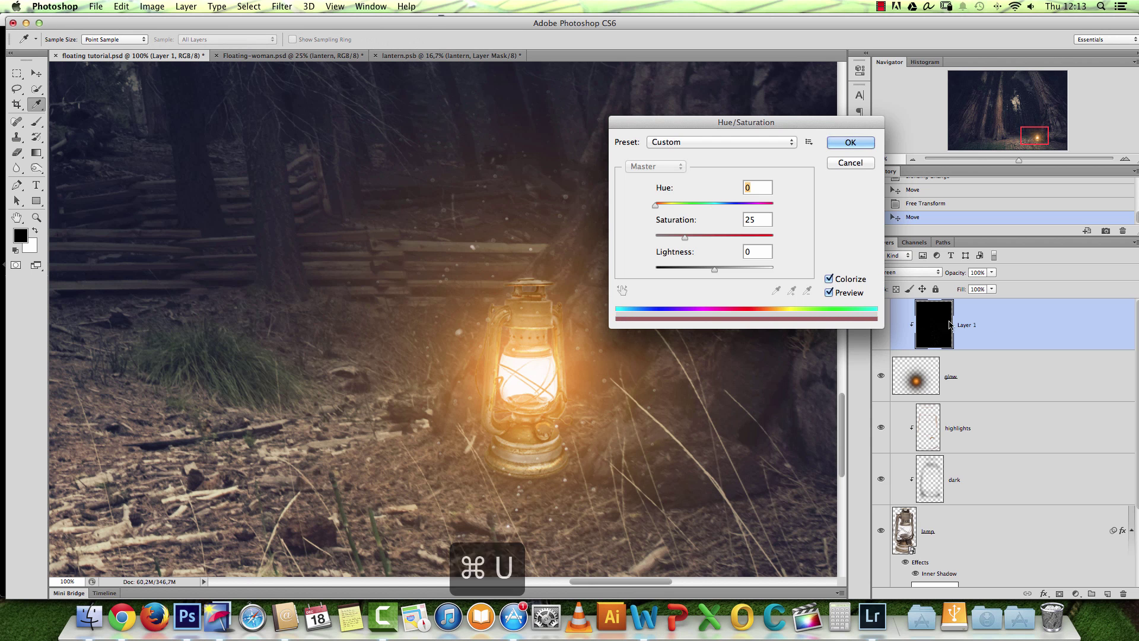
click(738, 238)
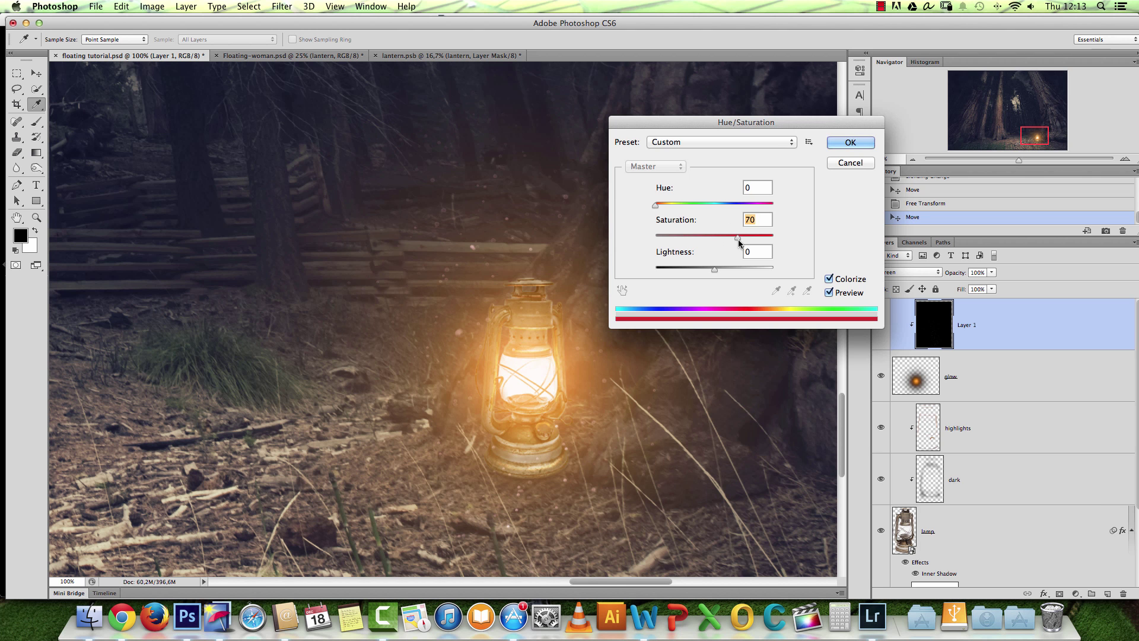
drag(655, 206, 667, 209)
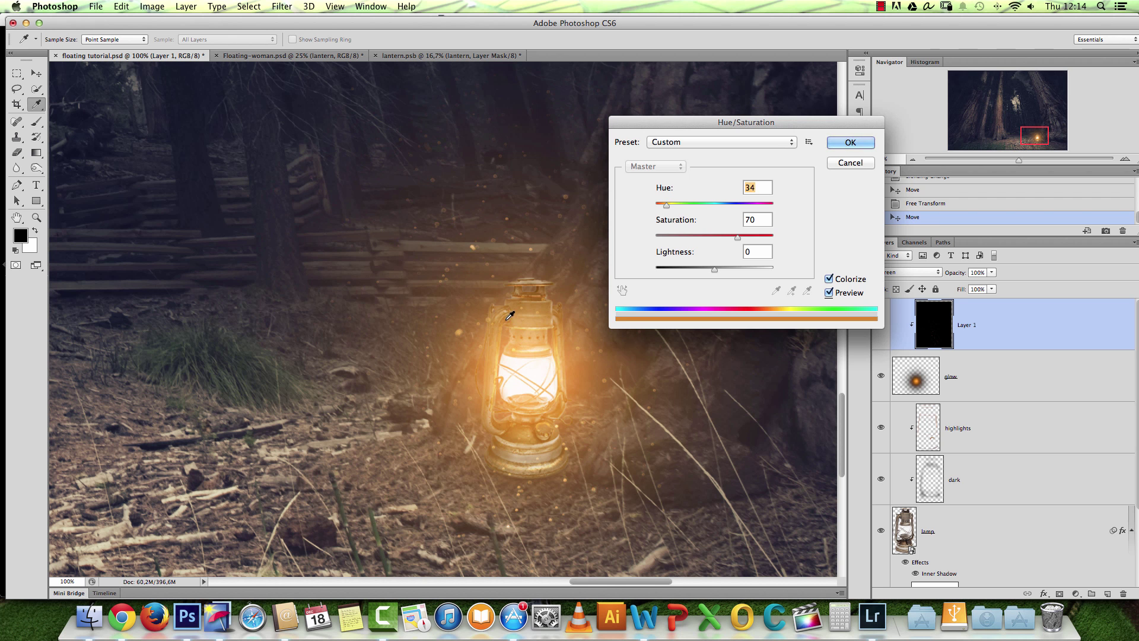
click(841, 143)
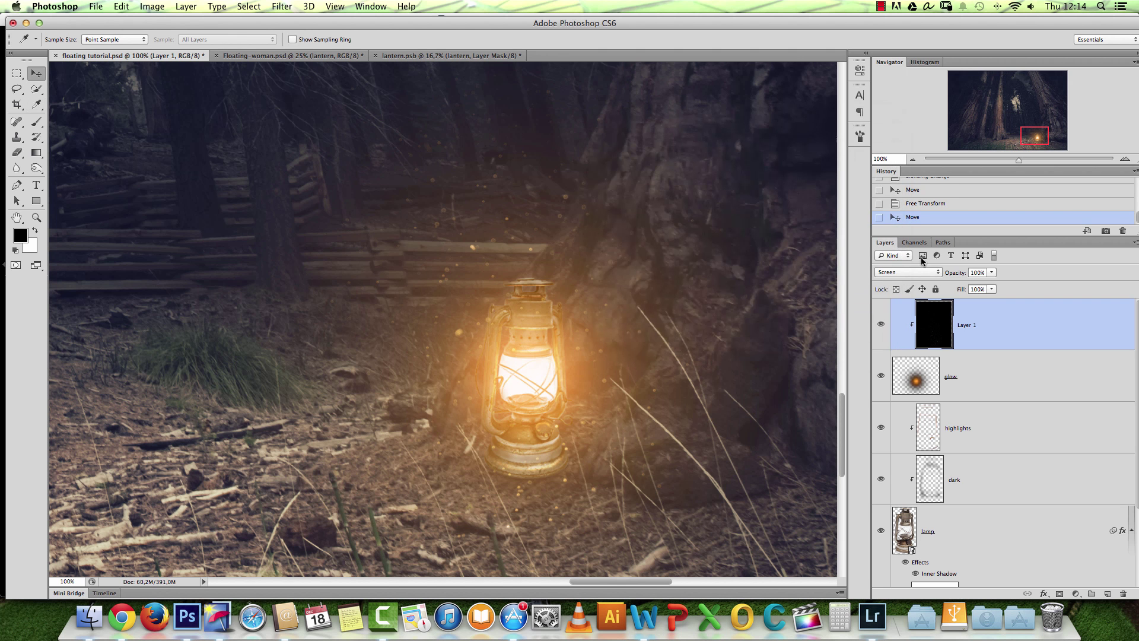
Try the Normal blending mode on the colorized dust layer and restore Screen.
click(913, 272)
click(906, 197)
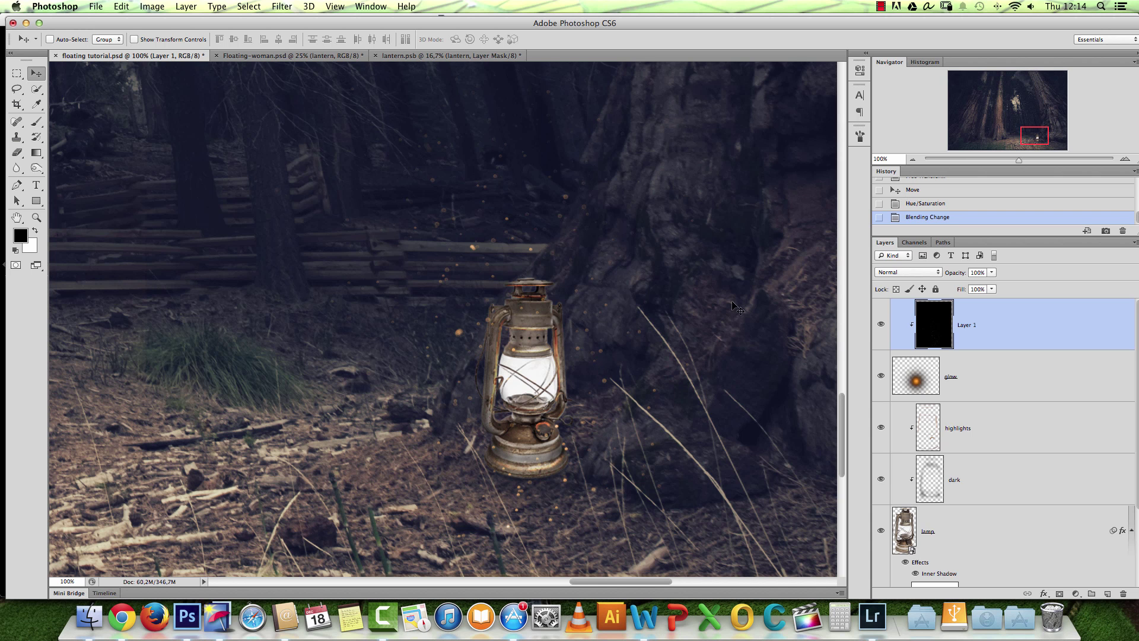
click(908, 274)
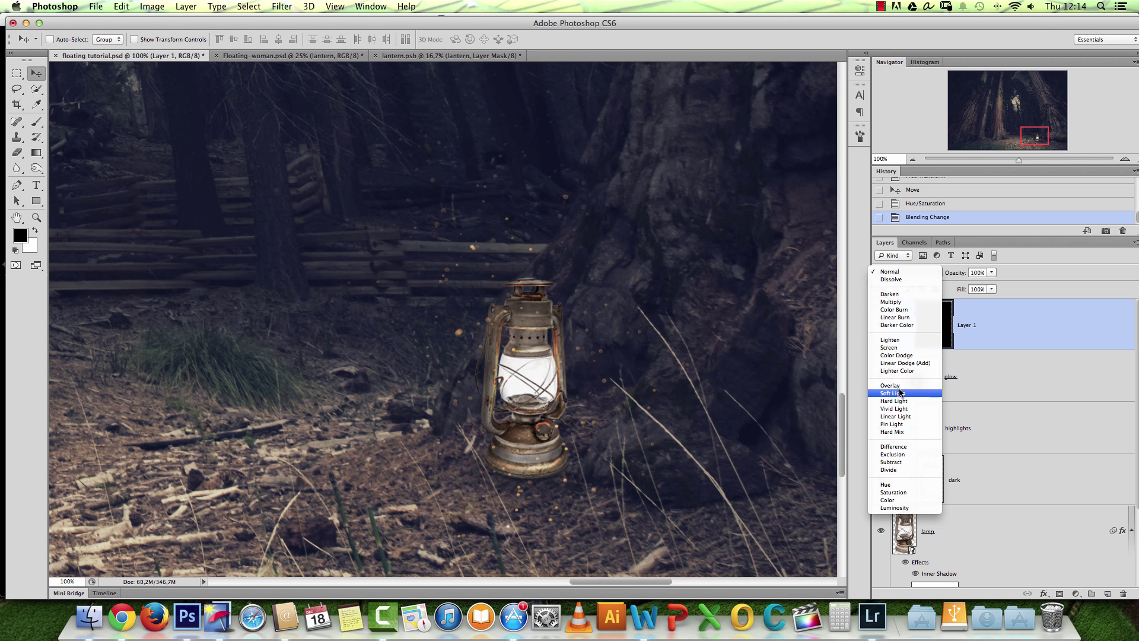
click(900, 348)
Examine how the colorized dust particles blend around the lantern at 50% and 66.67% magnification.
click(988, 375)
click(997, 340)
key(alt+space)
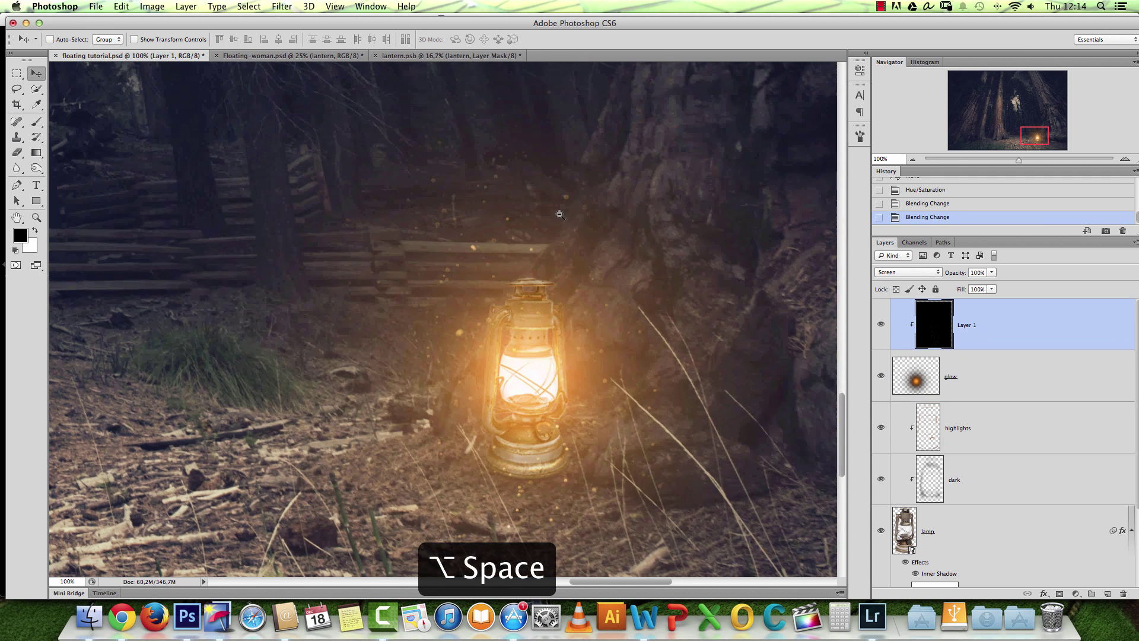
alt+click(560, 215)
alt+click(567, 205)
key(super+space)
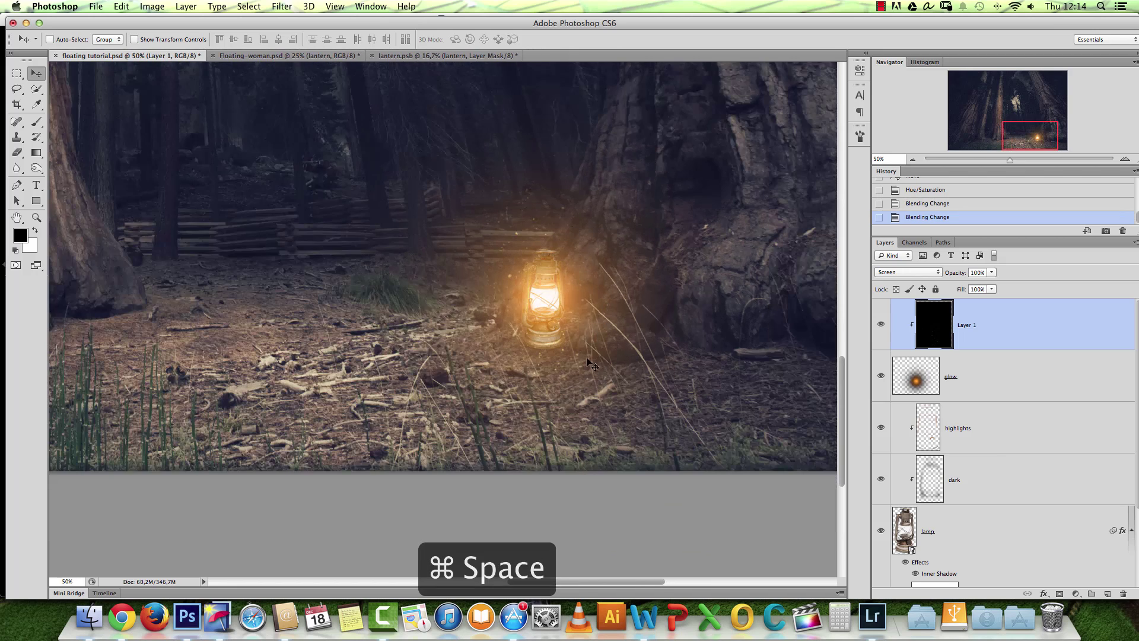
click(592, 366)
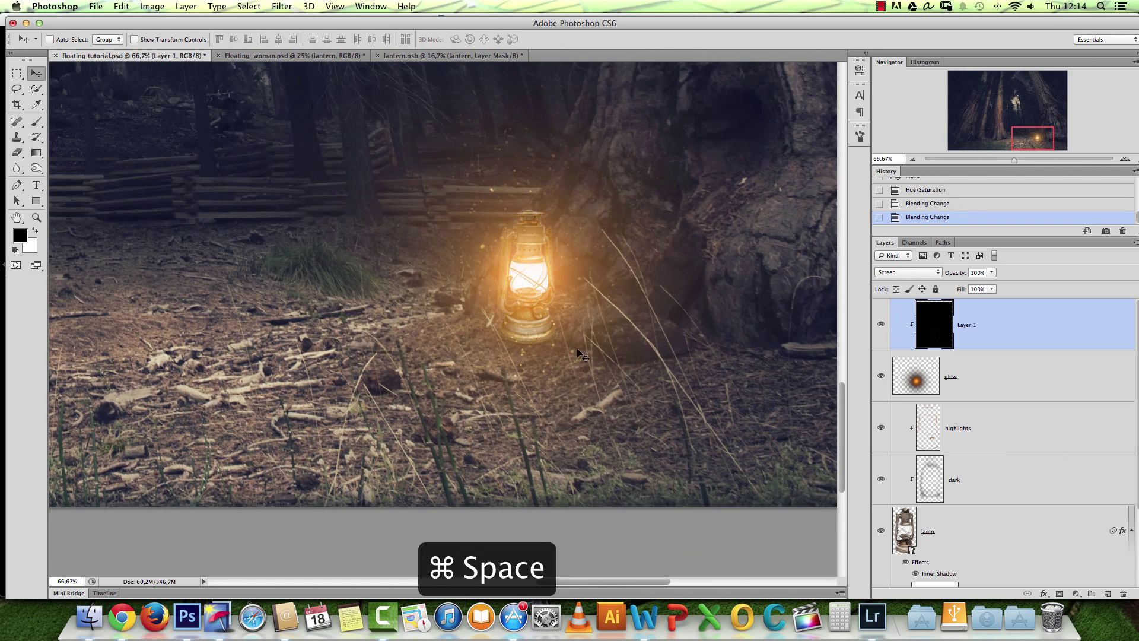
scroll(588, 380, up, 5)
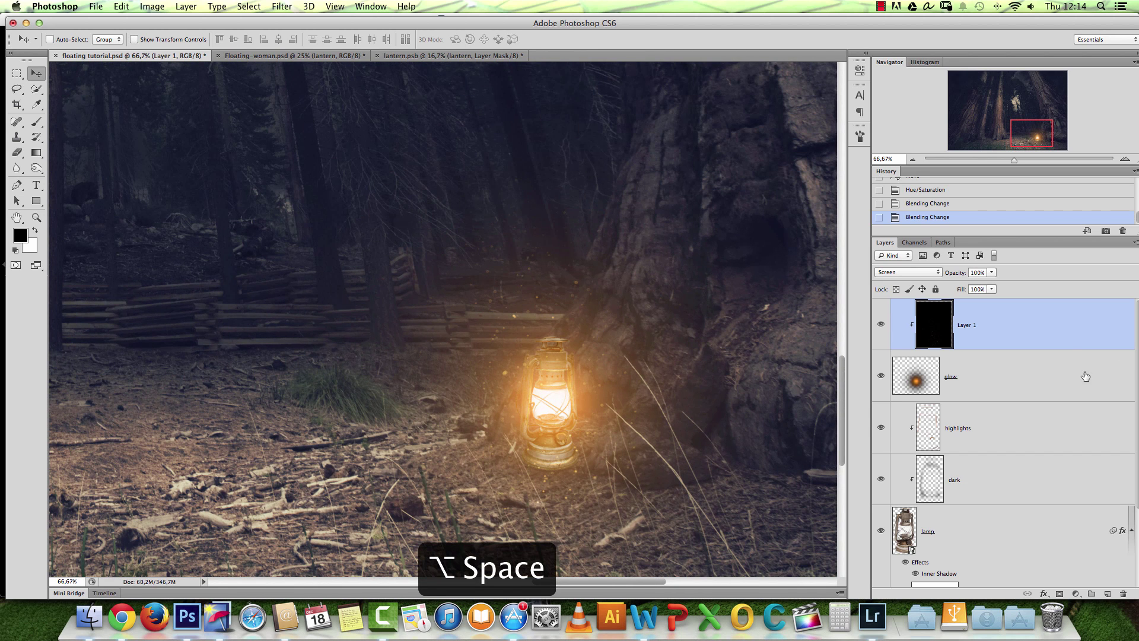
Create a new layer named casted light and place it below the shadow layer, directly above the background group.
click(1107, 593)
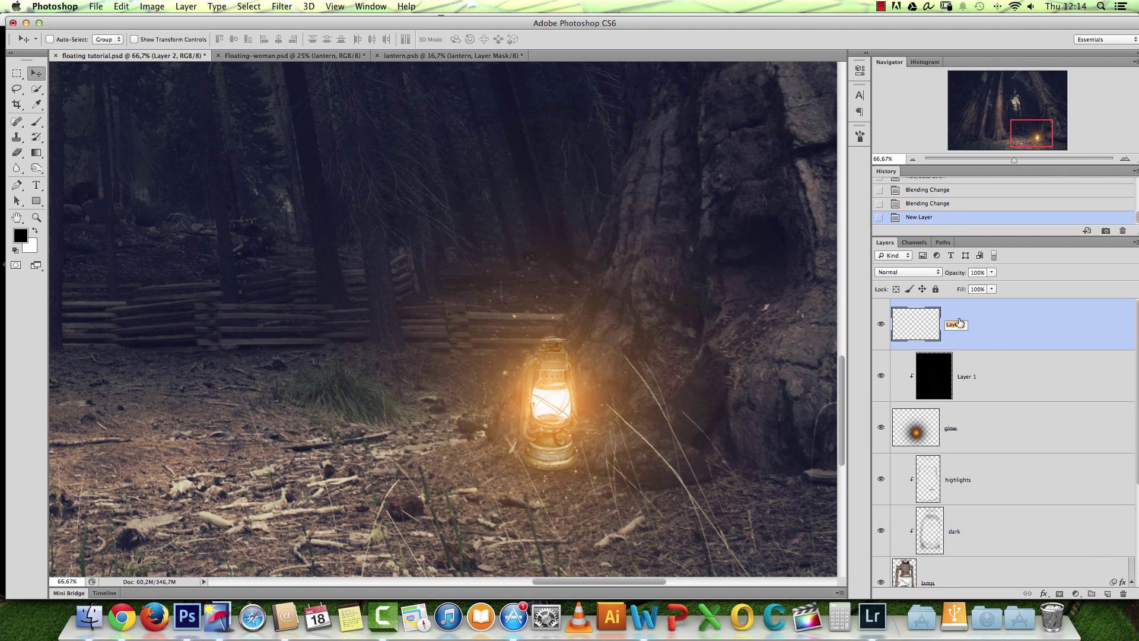
text(casted light)
key(Return)
key(t)
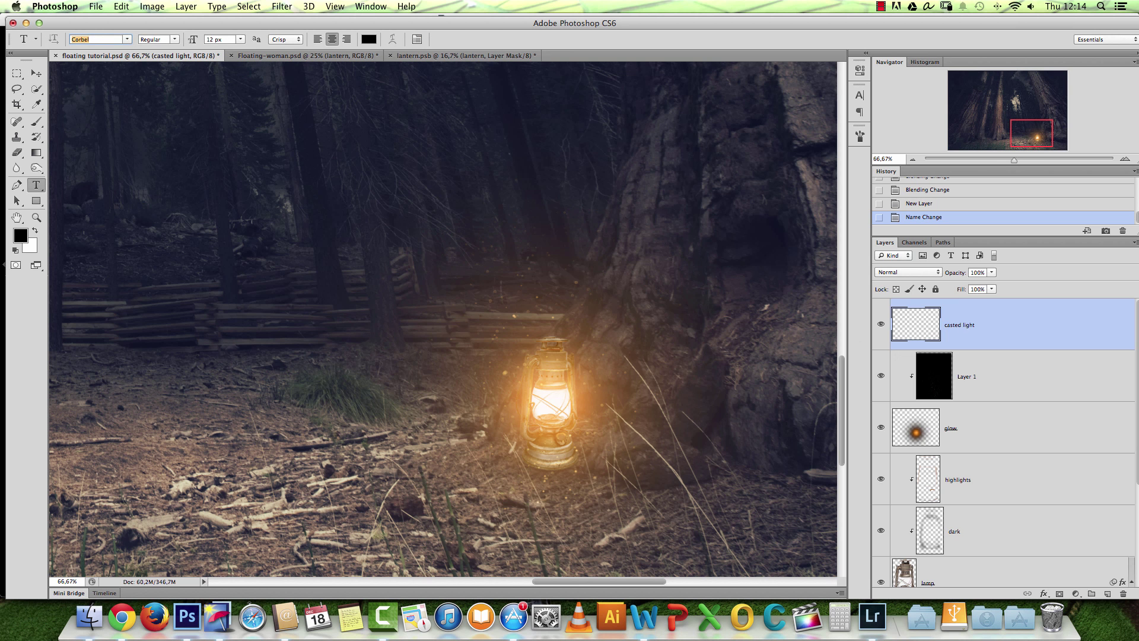
drag(1037, 345, 966, 558)
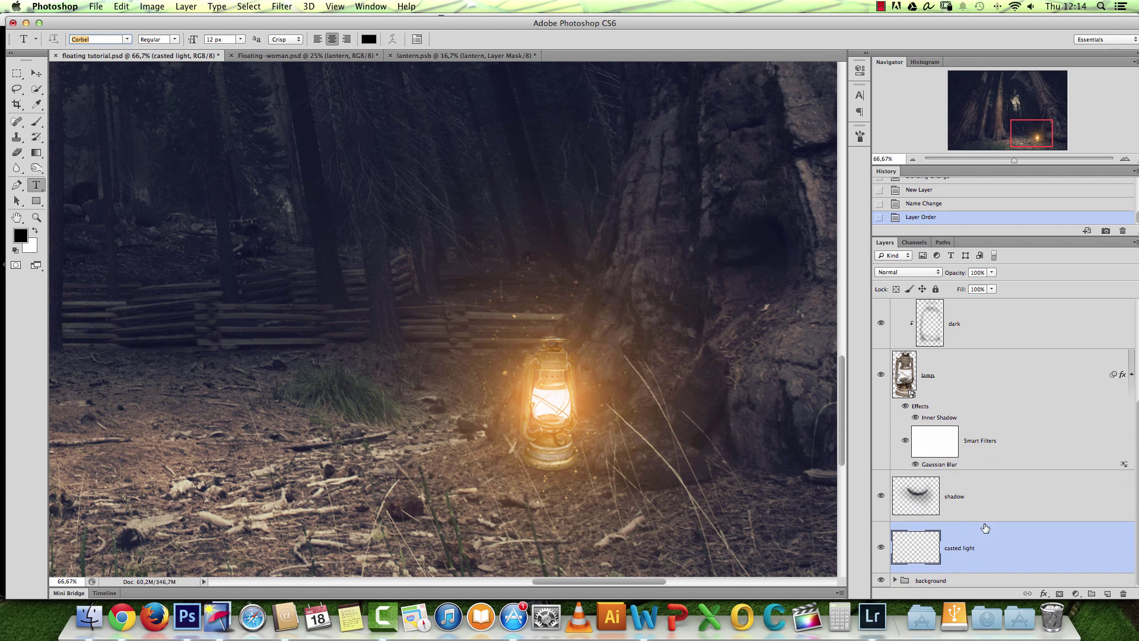
Set the casted light layer's blending mode to Color Dodge and activate the Brush tool.
click(936, 278)
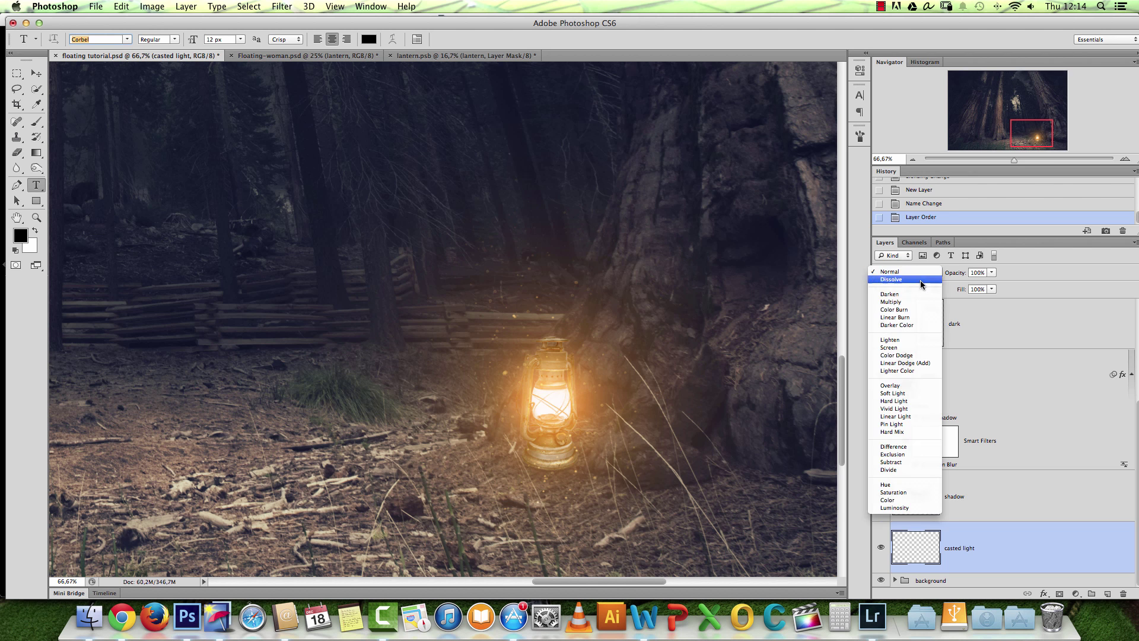
click(898, 356)
click(44, 121)
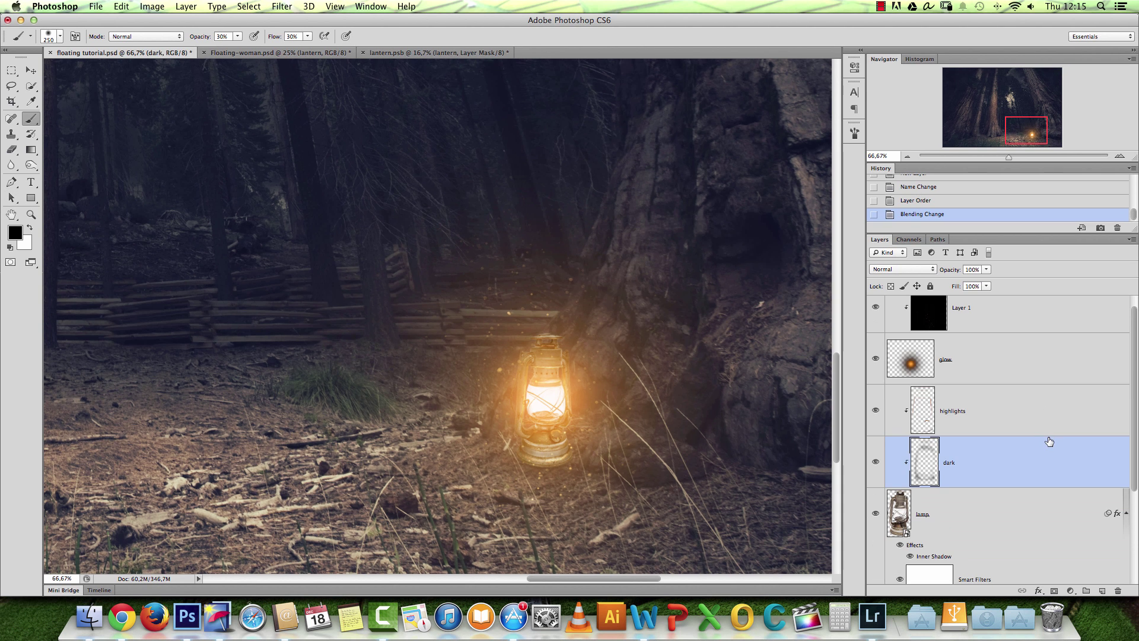
Make the casted light layer active and frame the lantern and the large tree at 50% magnification for painting.
click(986, 417)
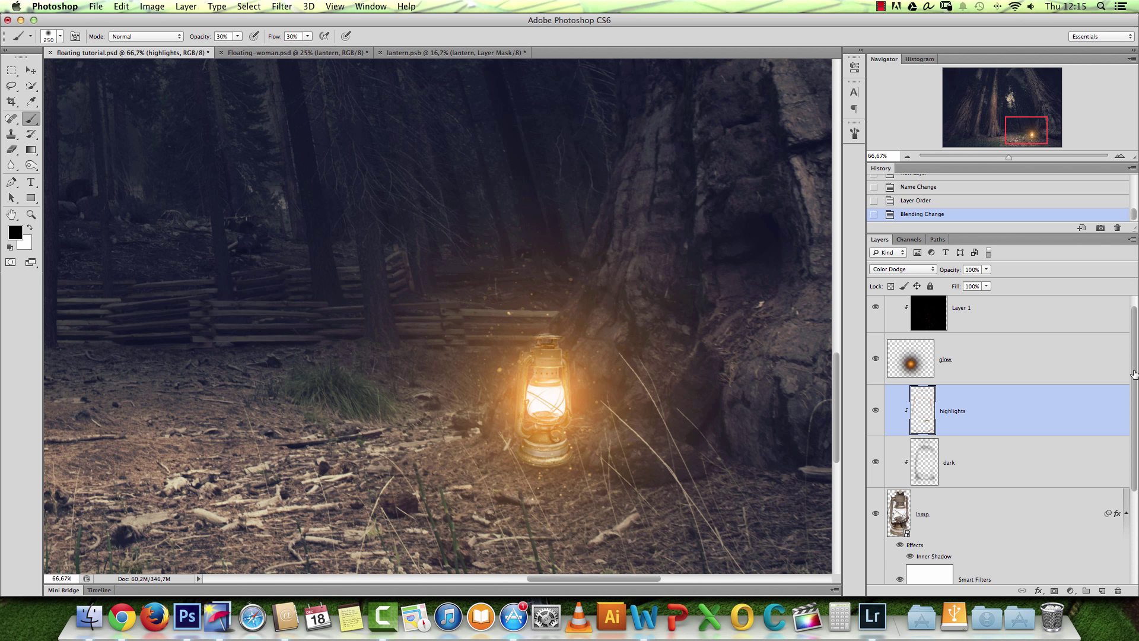
scroll(1002, 510, down, 5)
click(996, 540)
key(alt+space)
alt+click(617, 314)
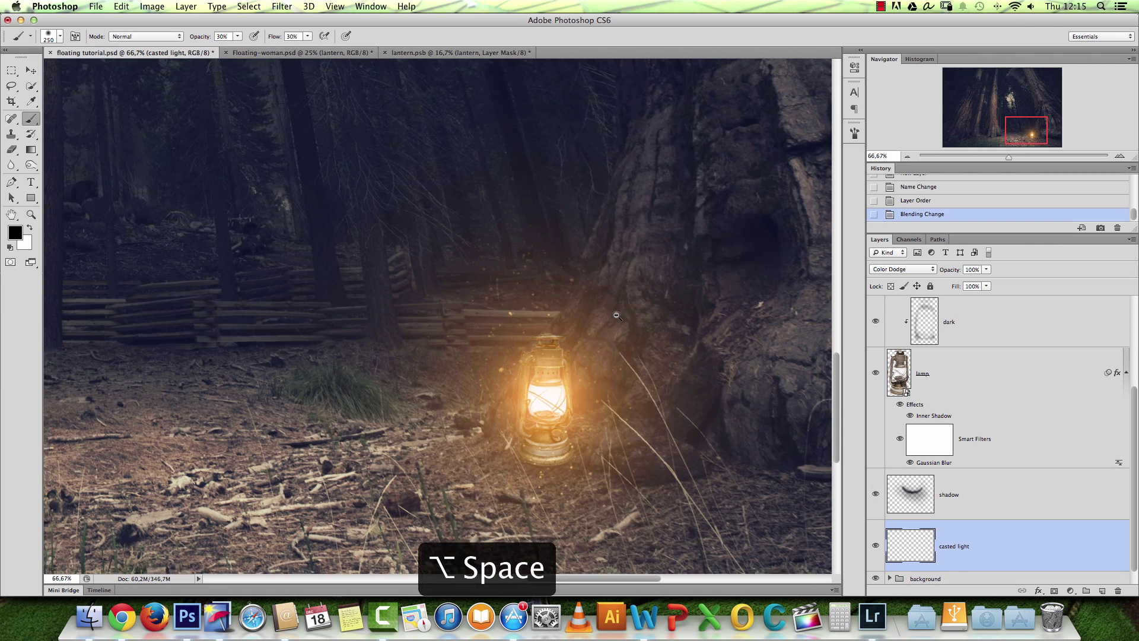
alt+click(616, 313)
mouse_move(657, 217)
mouse_down()
mouse_move(617, 315)
mouse_move(643, 237)
mouse_up()
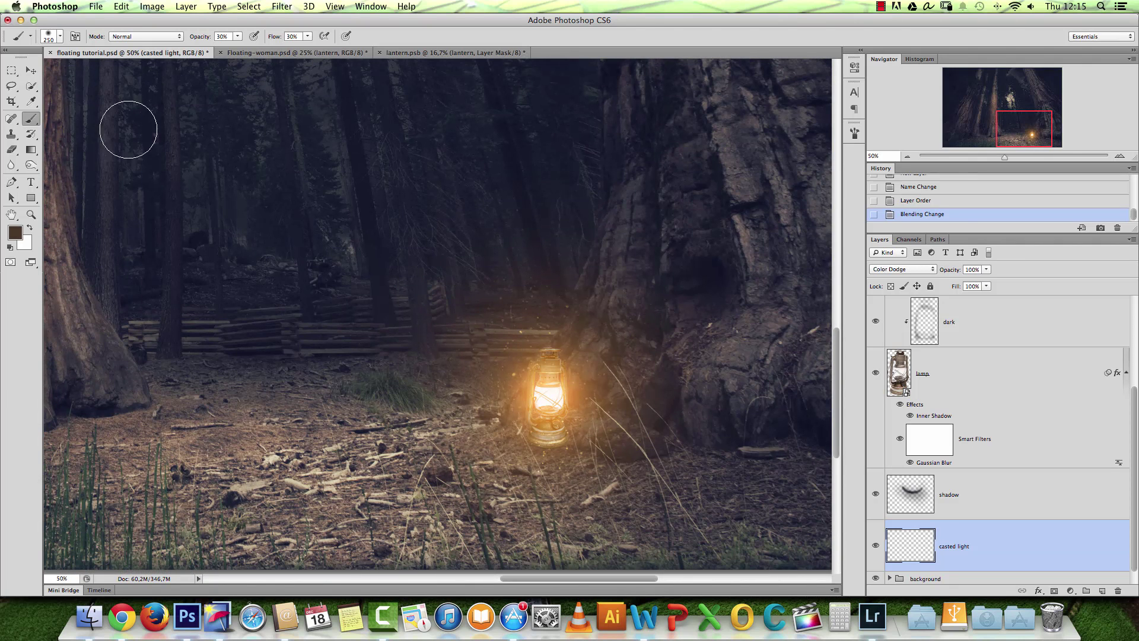
Set the foreground colour to a dark orange-brown for painting the lantern's light.
click(14, 233)
drag(934, 206, 932, 186)
mouse_move(974, 249)
mouse_down()
mouse_move(973, 262)
mouse_move(973, 243)
mouse_up()
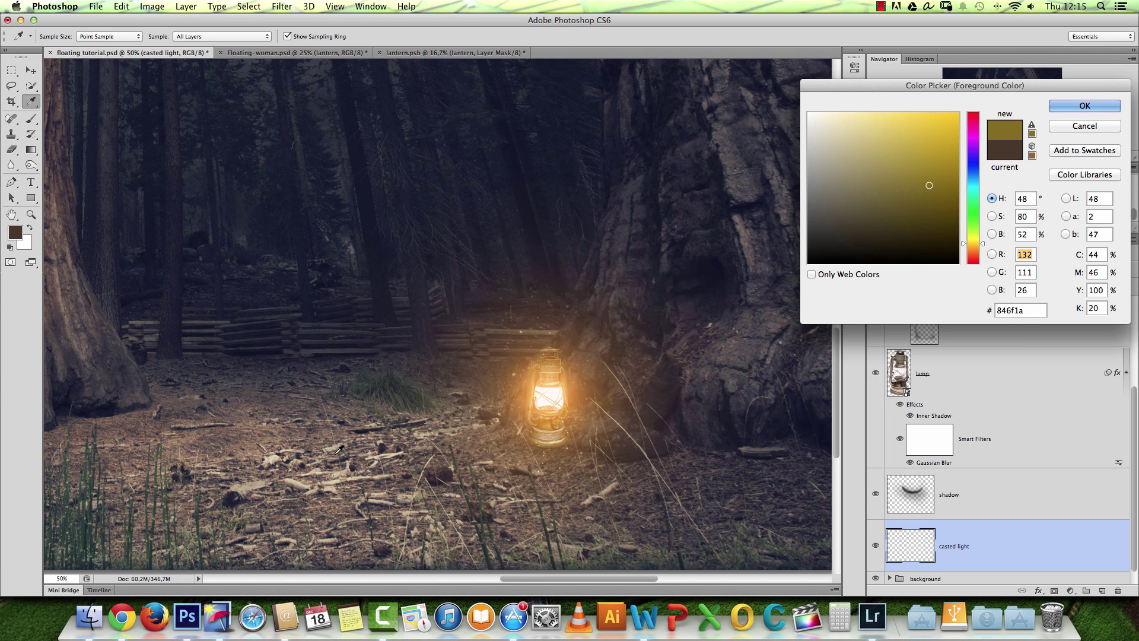
drag(972, 244, 971, 251)
click(943, 174)
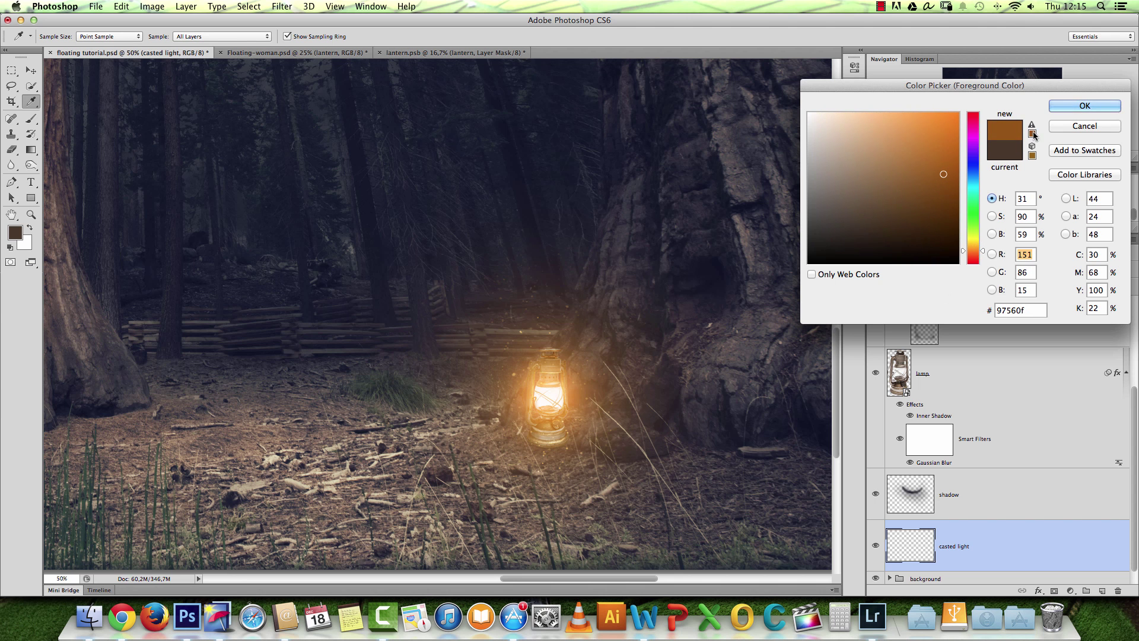
click(1084, 105)
key(b)
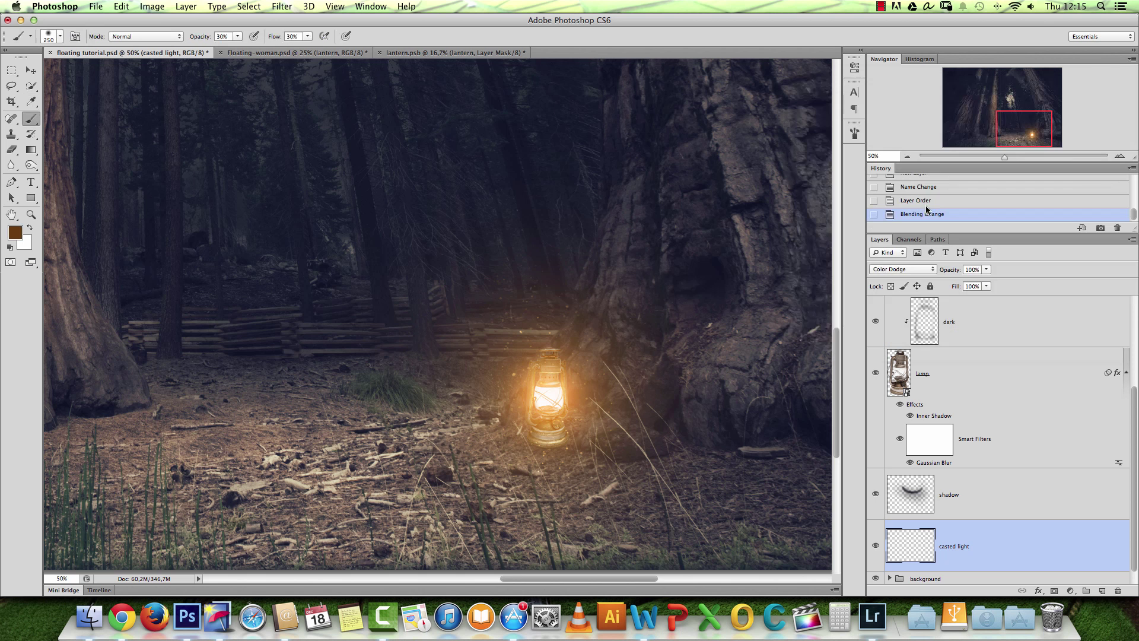
Paint soft light up the edge of the large tree trunk beside the lantern with a brush of about 150 px.
drag(688, 325, 618, 376)
key(bracketright)
key(bracketleft)
key(bracketleft)
key(bracketleft)
key(bracketleft)
key(bracketleft)
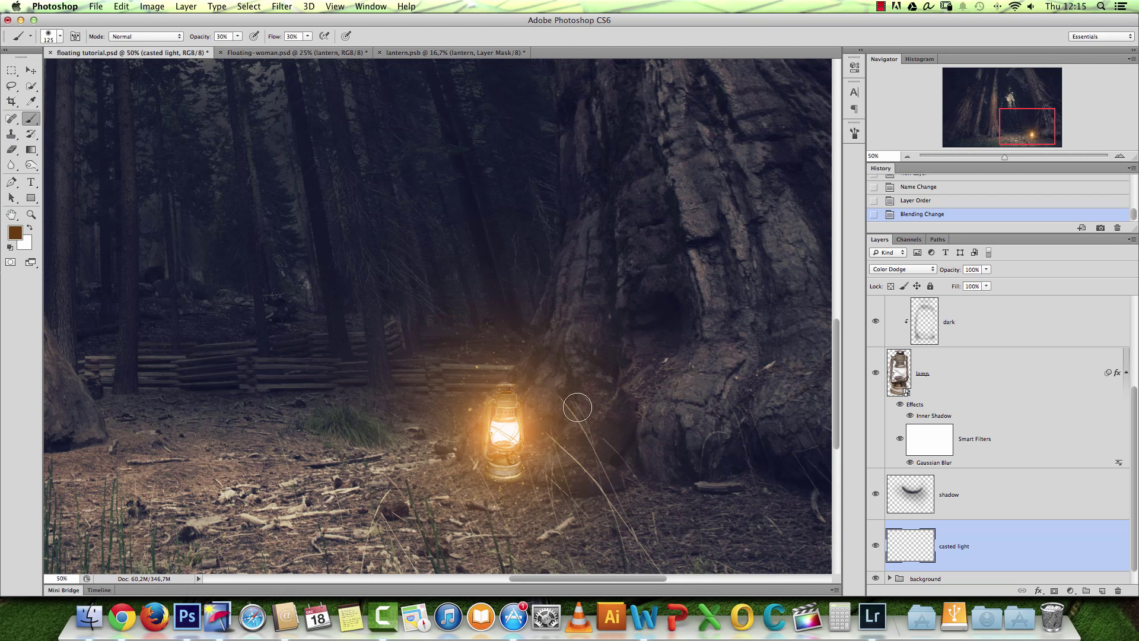
key(alt+space)
alt+click(559, 442)
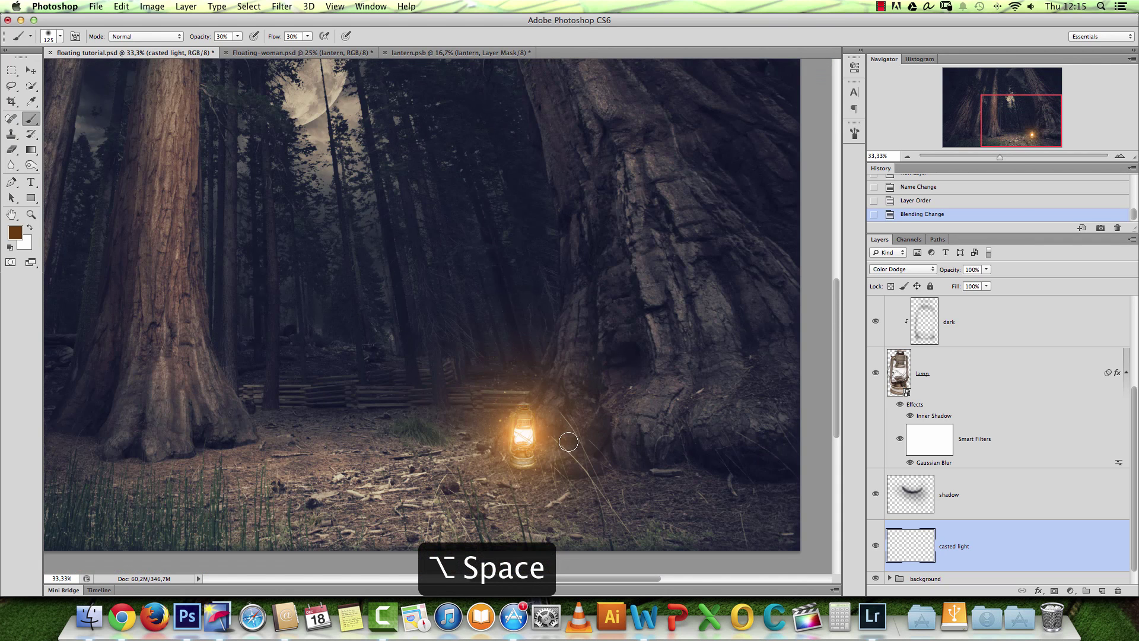
mouse_move(566, 449)
mouse_down()
mouse_move(560, 432)
mouse_move(547, 437)
mouse_up()
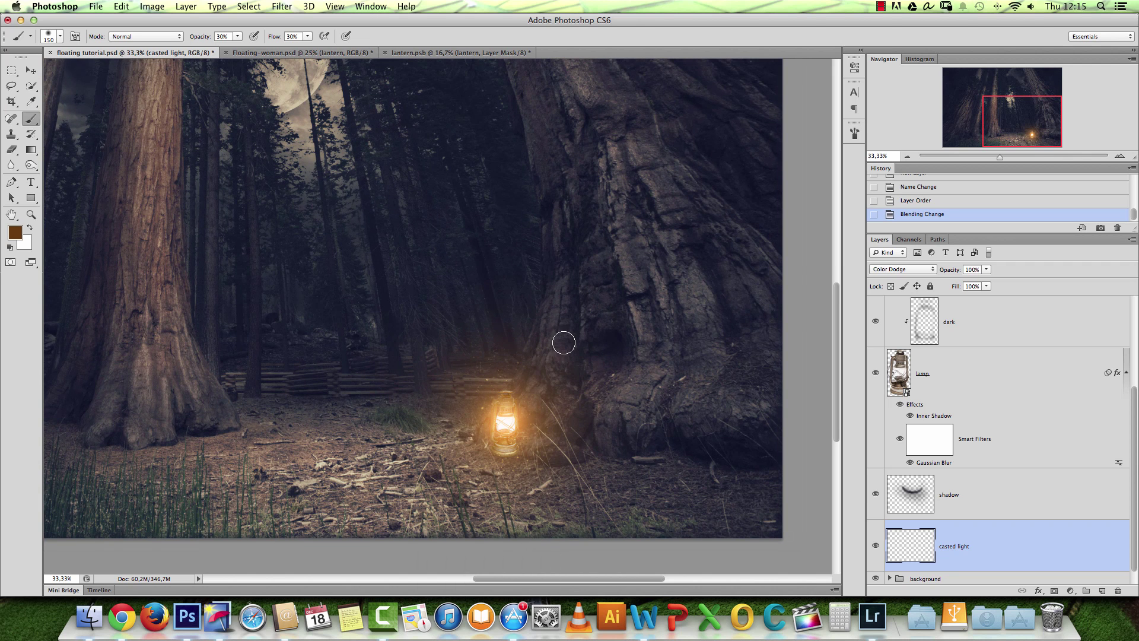
mouse_move(531, 399)
mouse_down()
mouse_move(574, 309)
mouse_move(542, 388)
mouse_move(555, 308)
mouse_up()
Paint light onto the ground around the lantern's base, enlarging the brush to 300 px.
mouse_move(545, 455)
mouse_down()
mouse_move(561, 408)
mouse_move(530, 450)
mouse_move(587, 403)
mouse_move(562, 443)
mouse_up()
mouse_move(470, 467)
mouse_down()
mouse_move(555, 460)
mouse_move(478, 450)
mouse_move(462, 422)
mouse_move(470, 451)
mouse_up()
mouse_move(580, 466)
mouse_down()
mouse_move(602, 457)
mouse_move(575, 440)
mouse_move(473, 476)
mouse_move(495, 478)
mouse_up()
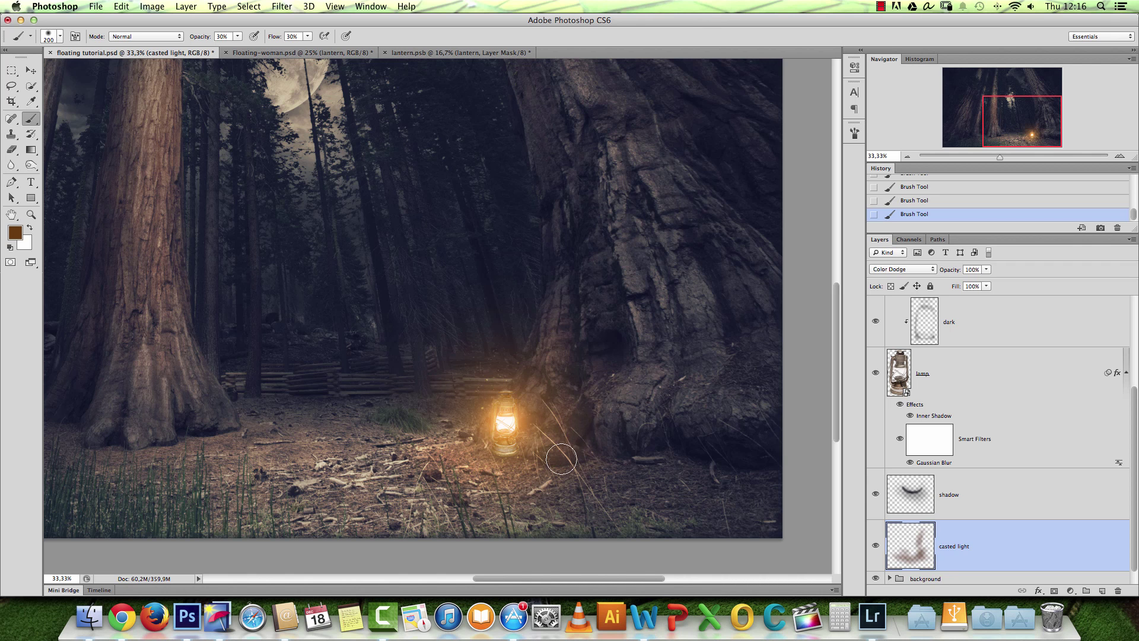
key(])
key(])
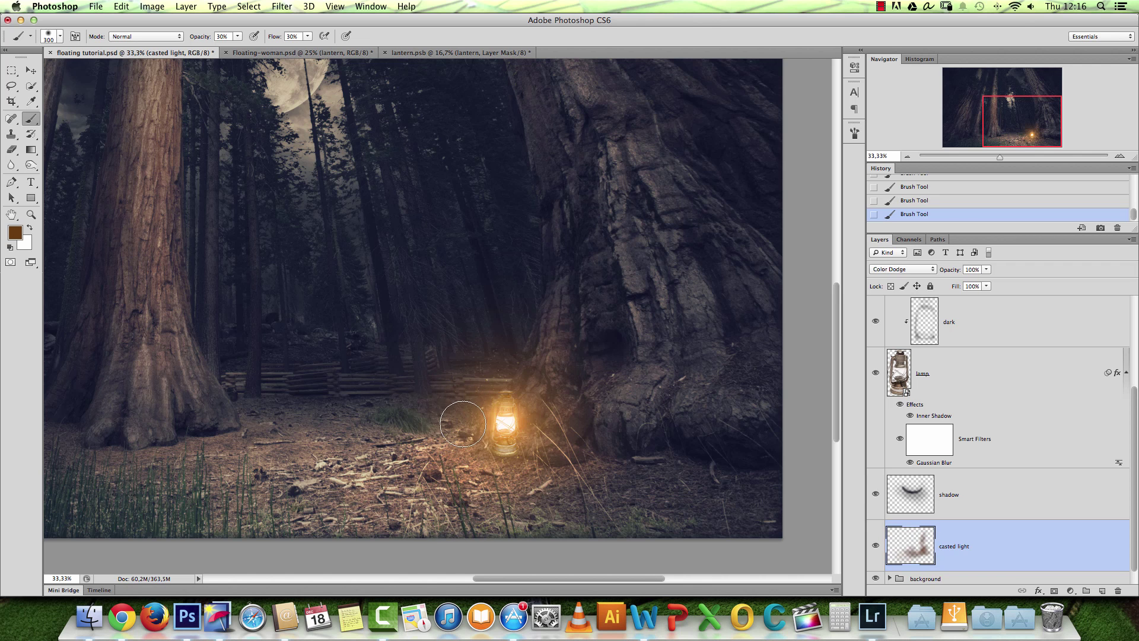
Compare the scene with and without the casted light layer.
click(877, 547)
click(877, 547)
click(877, 546)
click(877, 547)
Set the foreground colour to #884b0a and paint light on the tree's bark with a brush of about 80 px.
click(16, 233)
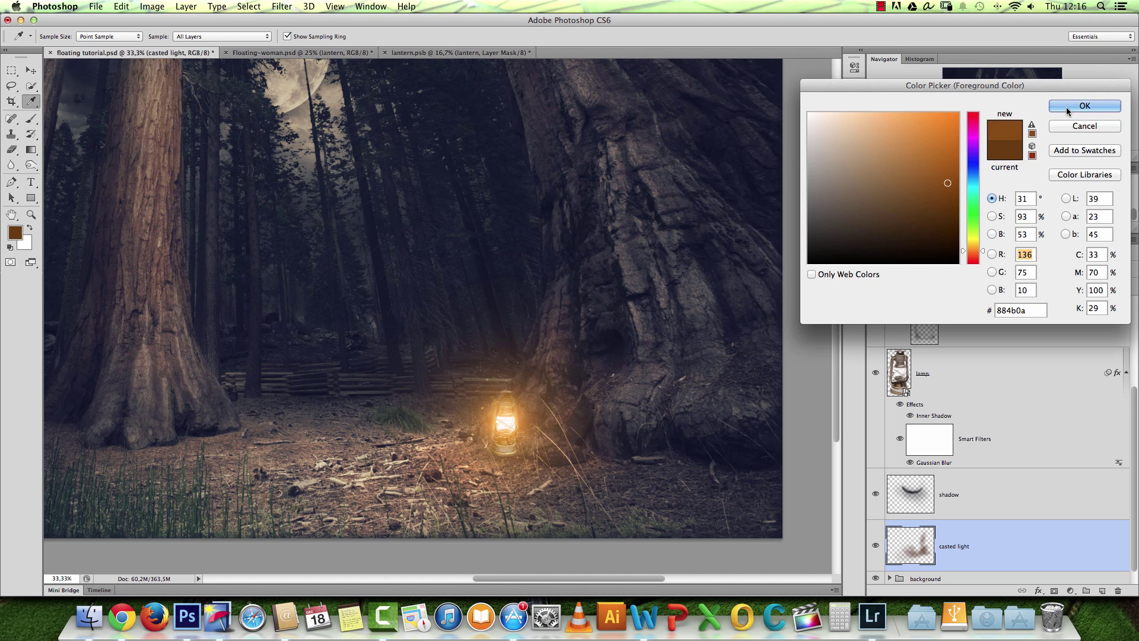
key(Return)
key(bracketleft)
key(bracketleft)
key(bracketleft)
key(bracketleft)
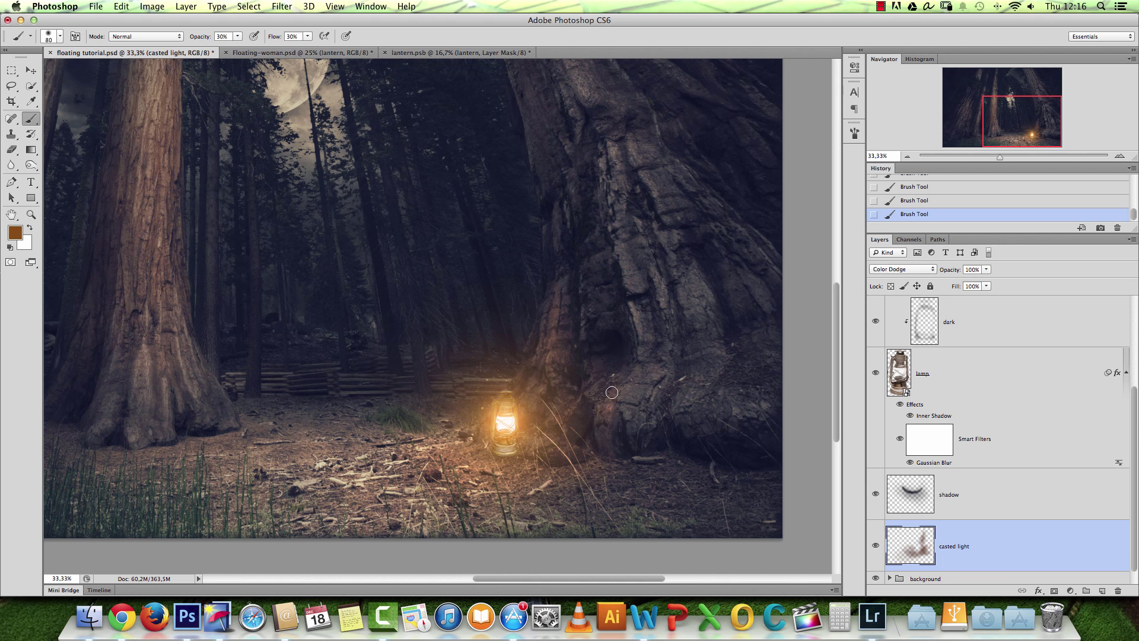
mouse_move(578, 267)
mouse_down()
mouse_move(560, 230)
mouse_move(480, 350)
mouse_up()
Choose a slightly brighter orange foreground colour and paint more light around the hollow of the large tree.
click(16, 233)
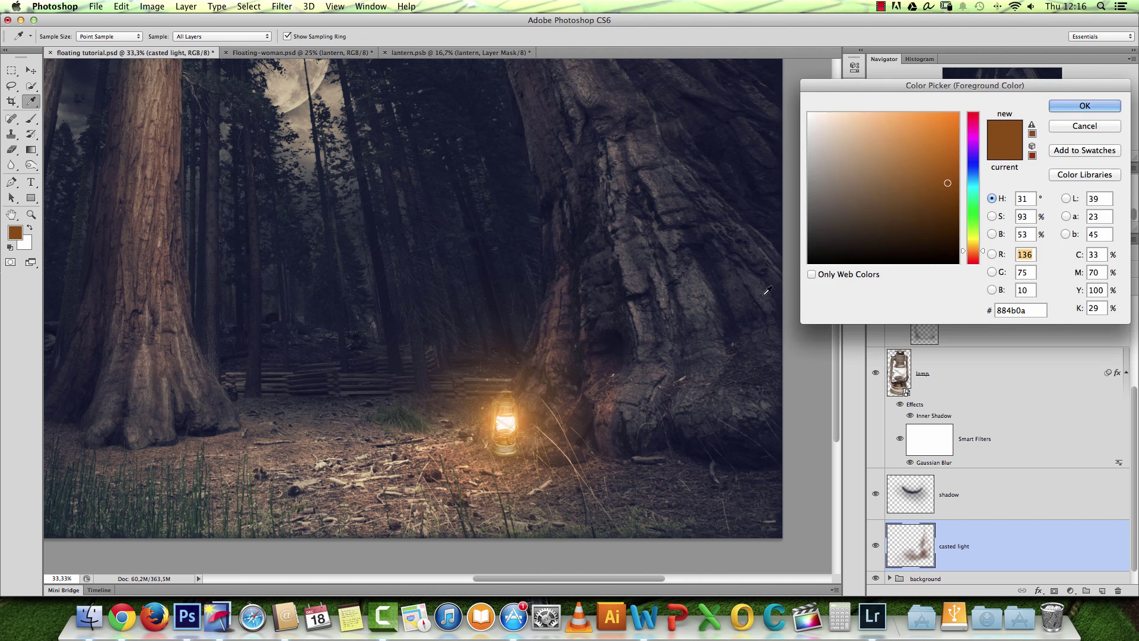
drag(974, 252, 974, 249)
drag(949, 183, 952, 170)
click(1072, 108)
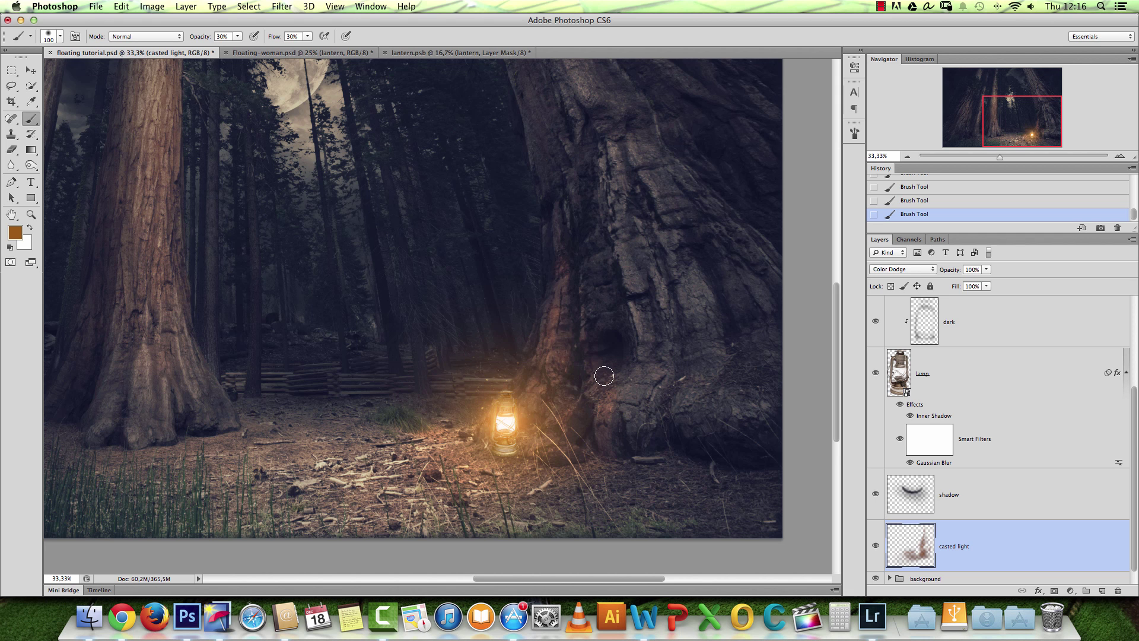
key(bracketright)
mouse_move(585, 384)
mouse_down()
mouse_move(598, 318)
mouse_move(611, 394)
mouse_up()
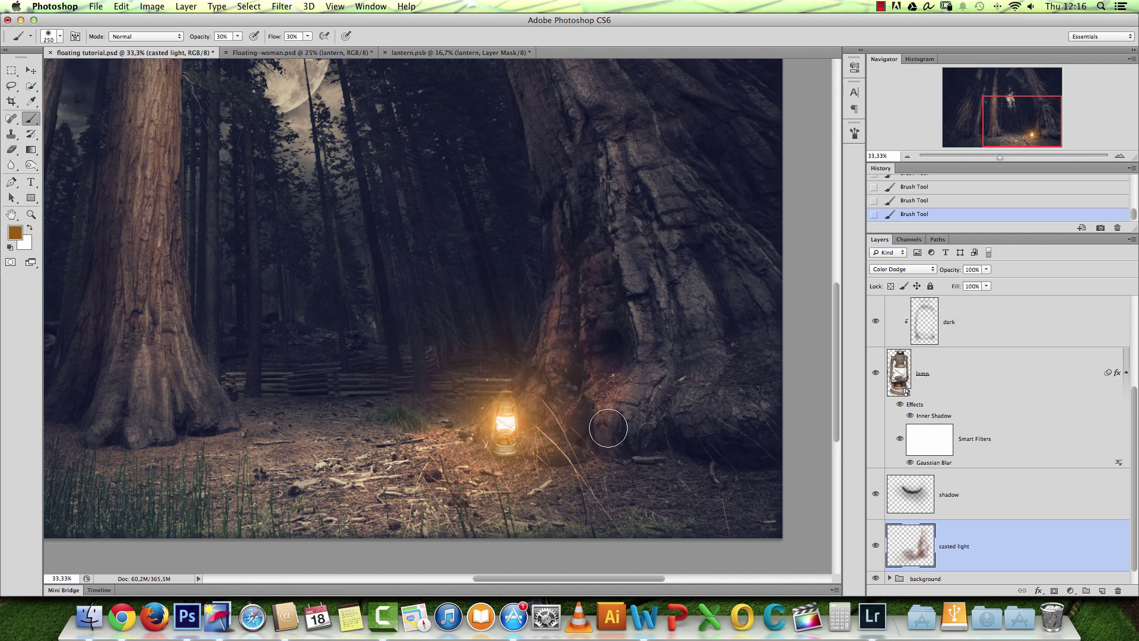
Soften the light on the far side of the large trunk with a 700 px Eraser at 0% hardness.
key(e)
key(bracketright)
key(bracketright)
key(bracketright)
key(bracketright)
key(bracketright)
key(bracketright)
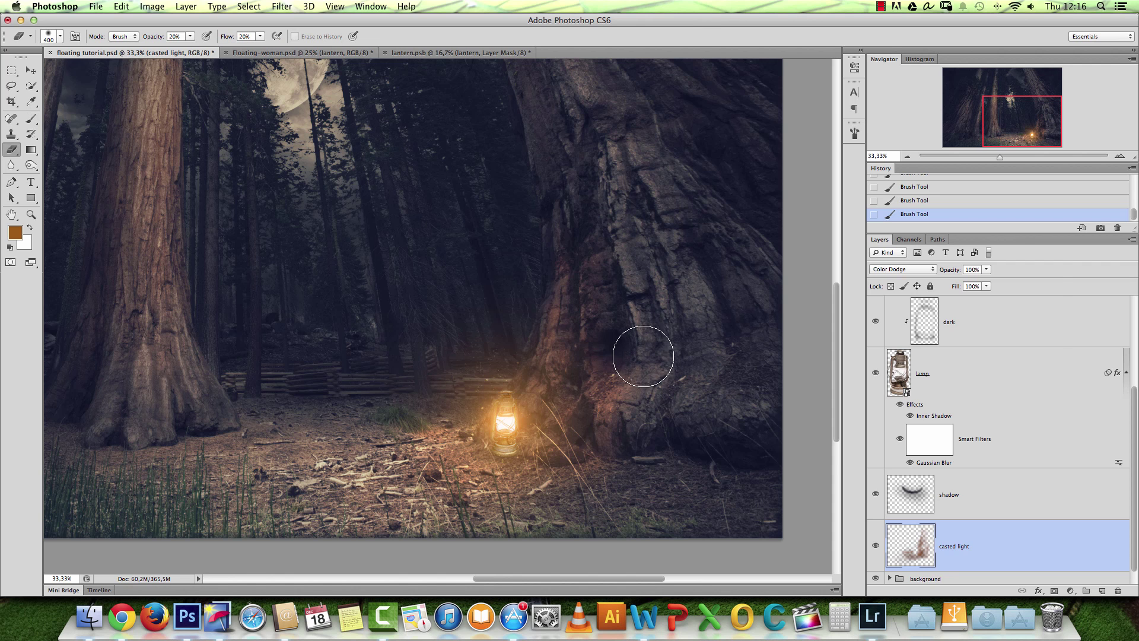
right_click(671, 261)
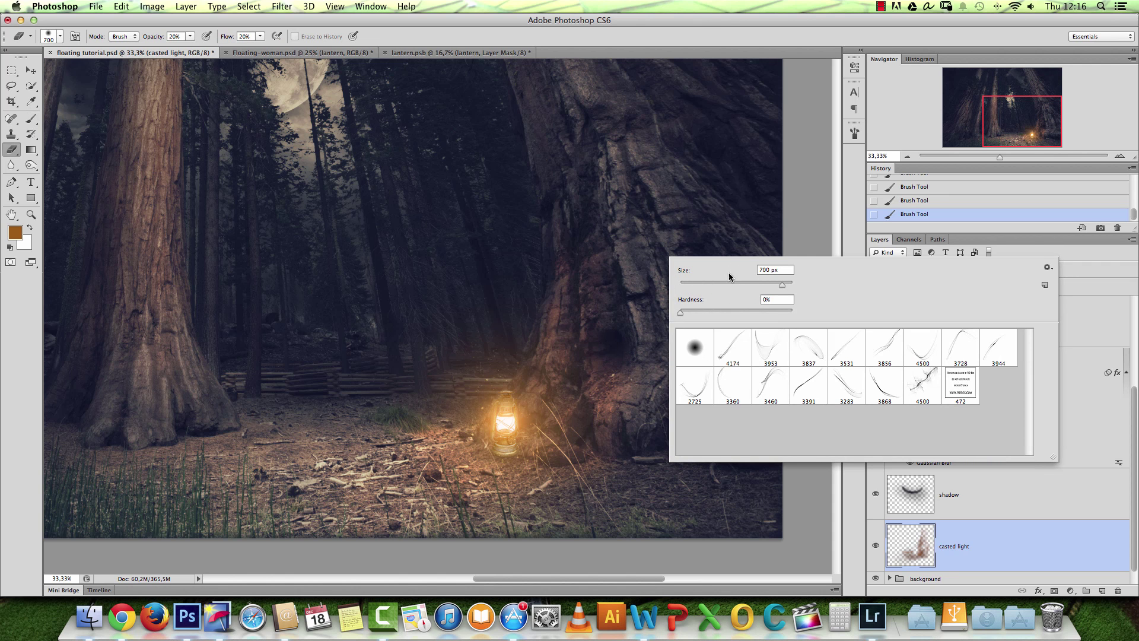
click(709, 237)
drag(654, 247, 655, 327)
Erase excess light around the tree's hollow and base with a 250 px Eraser.
key(bracketleft)
key(bracketleft)
key(bracketleft)
key(bracketleft)
key(bracketleft)
drag(622, 427, 621, 337)
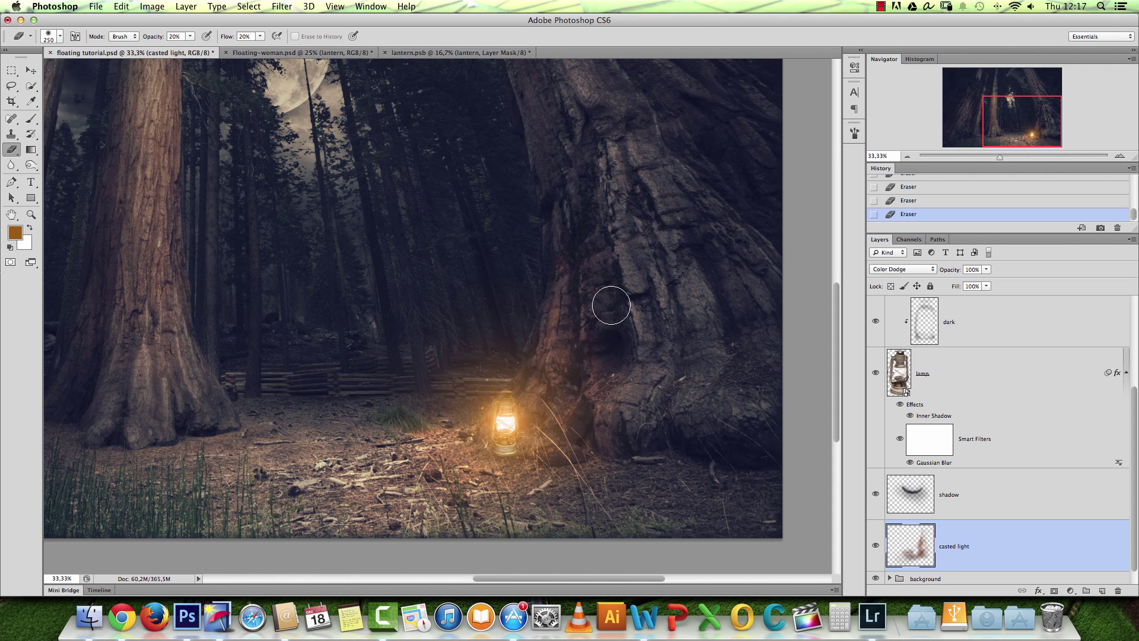
Repaint warm light along the trunk edge facing the lantern with a 175 px brush.
click(30, 118)
key(bracketleft)
key(bracketleft)
key(bracketleft)
key(bracketleft)
key(bracketleft)
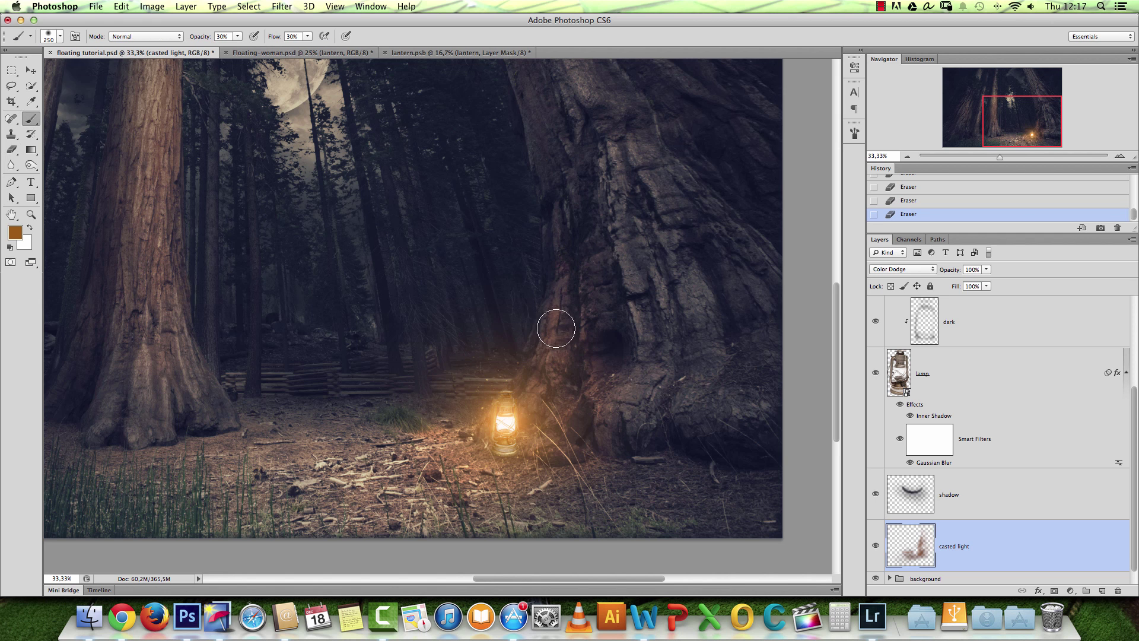
mouse_move(554, 309)
mouse_down()
mouse_move(560, 286)
mouse_move(578, 299)
mouse_up()
click(587, 342)
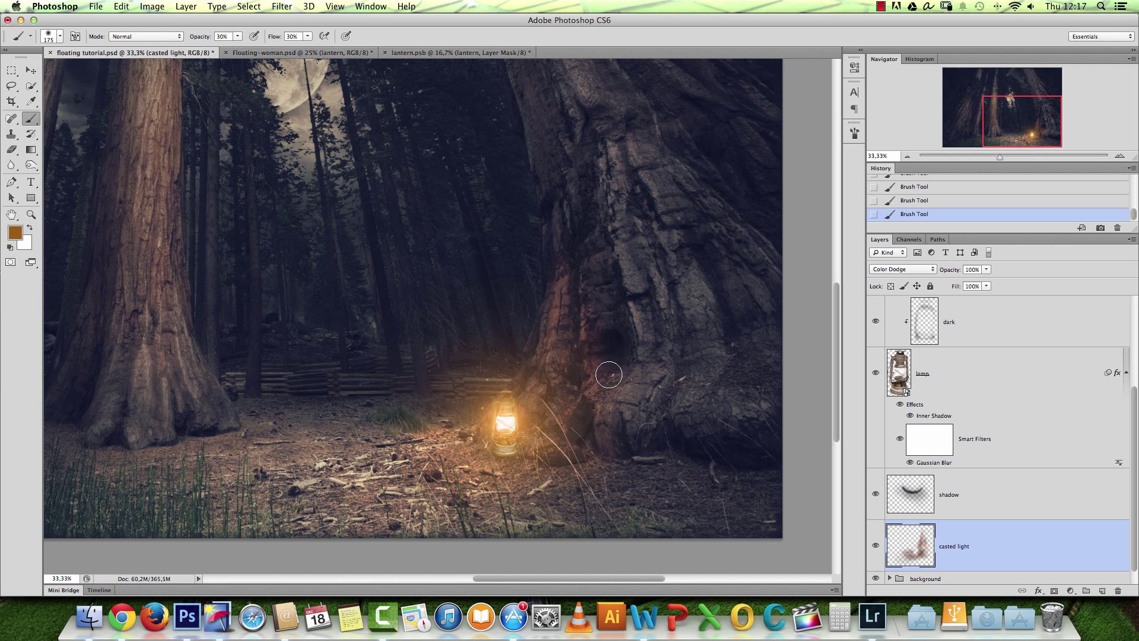
Shift the casted light layer's hue slightly toward yellow with Hue/Saturation.
key(super+u)
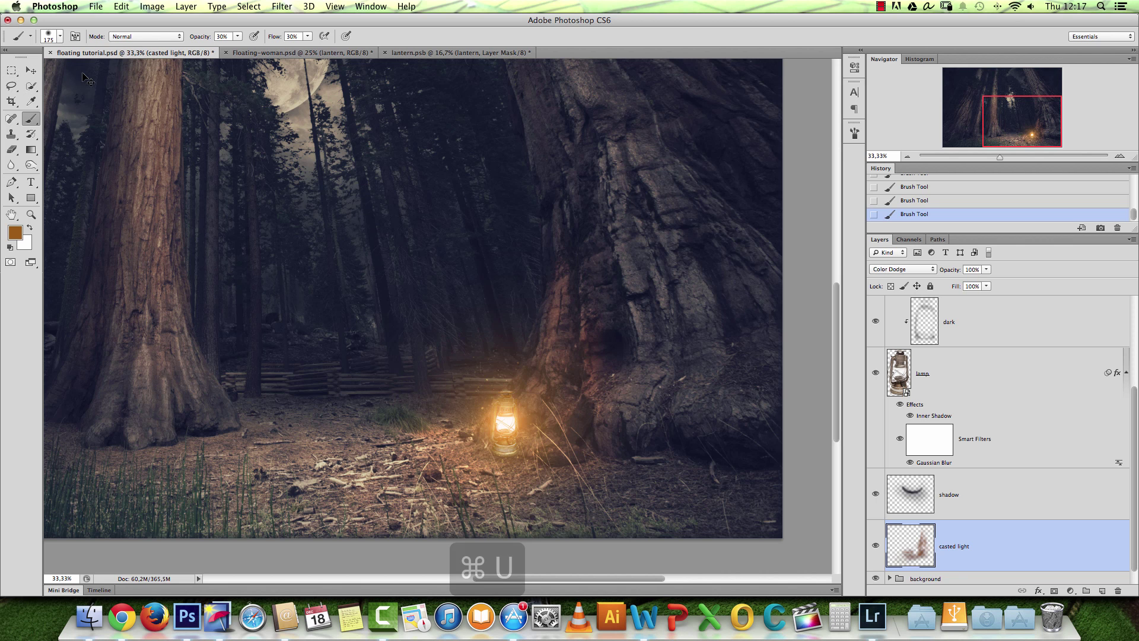
drag(851, 122, 946, 133)
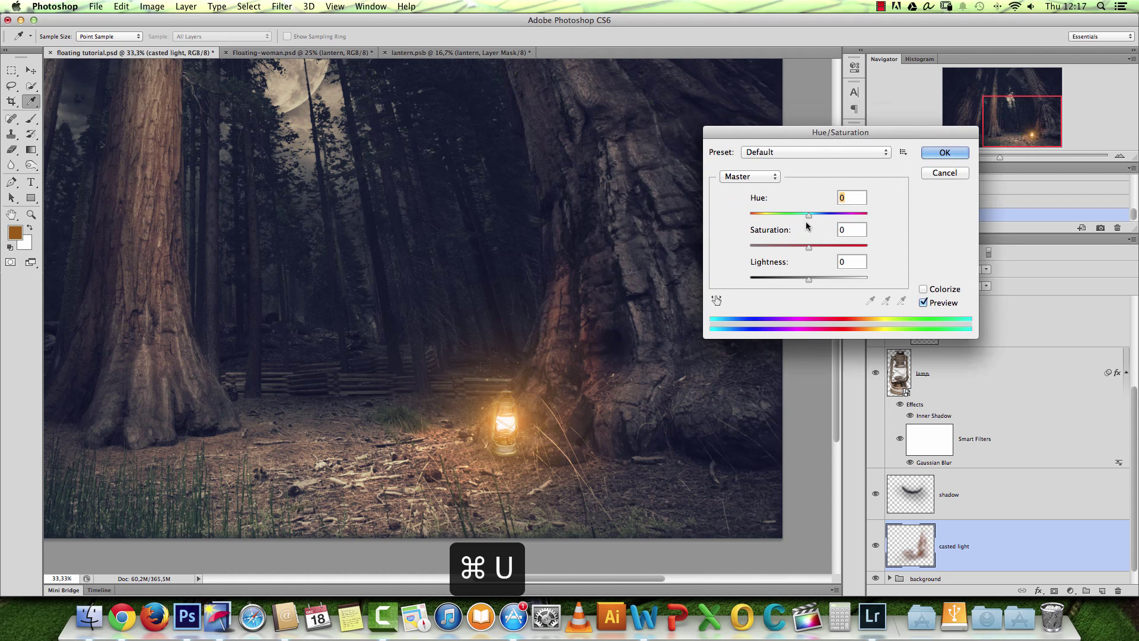
drag(807, 217, 812, 218)
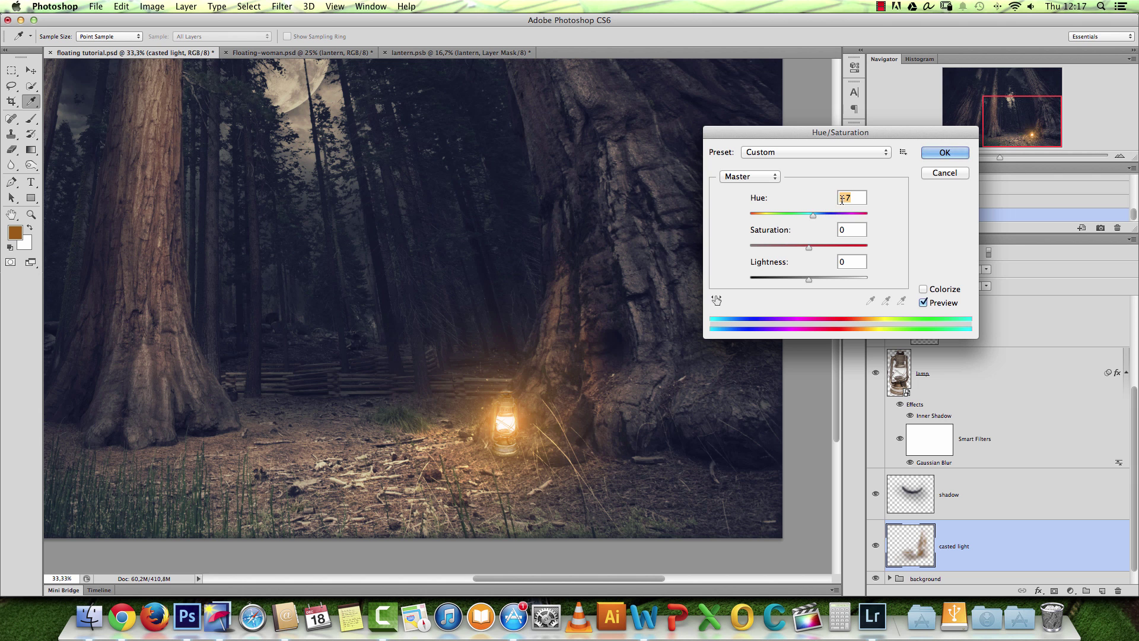
click(943, 153)
key(b)
Create a new layer named casted highlights directly above the casted light layer.
key(super+space)
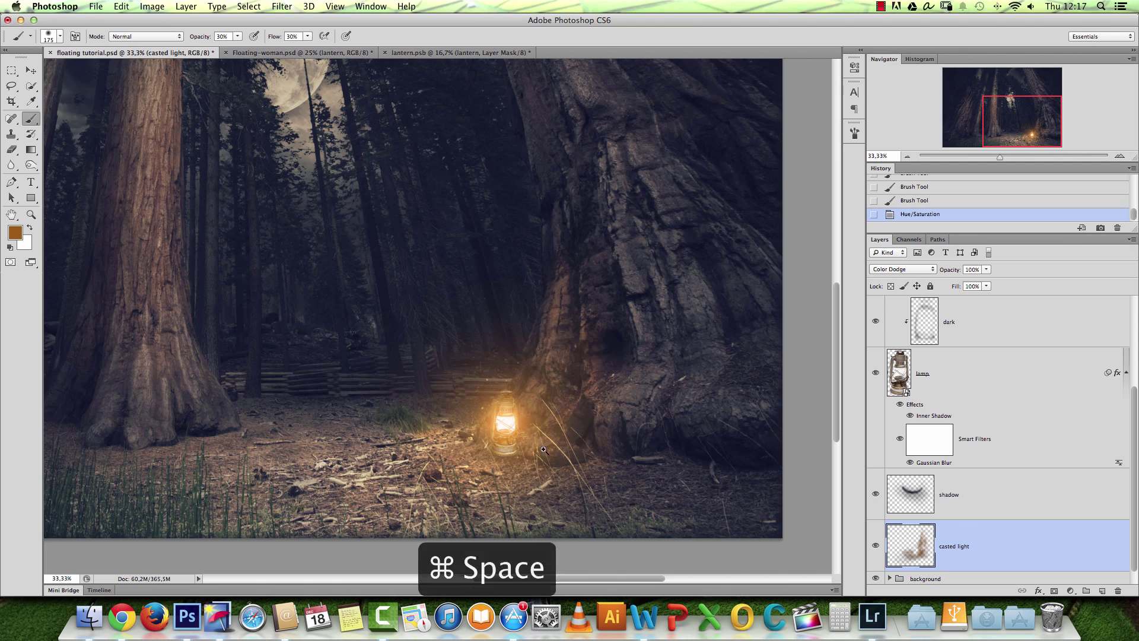
click(522, 475)
click(455, 435)
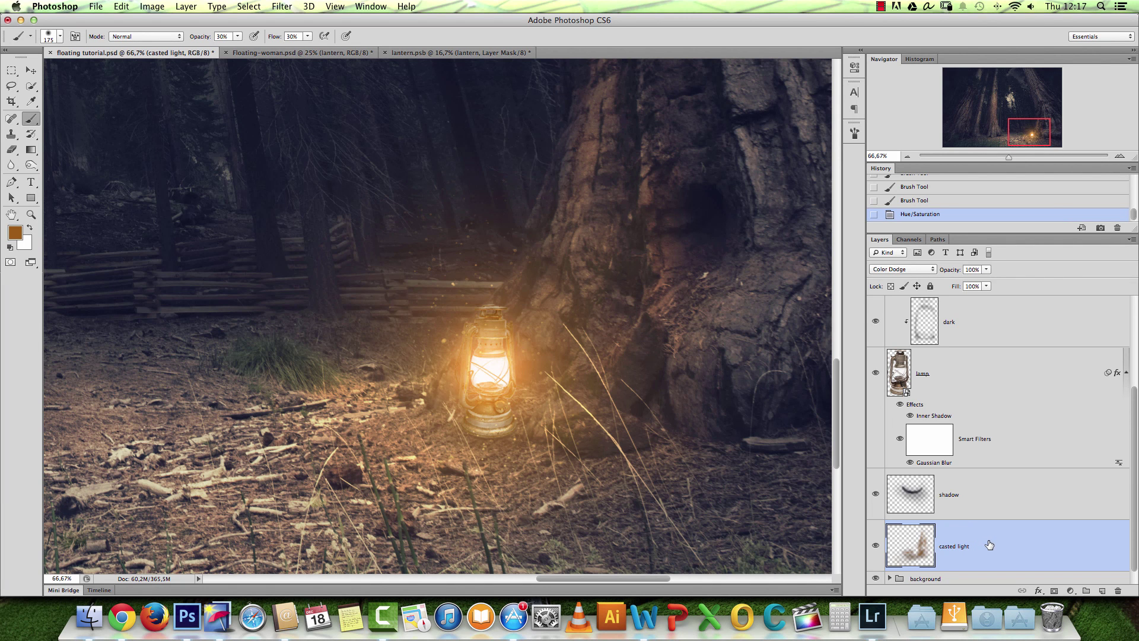
click(1102, 591)
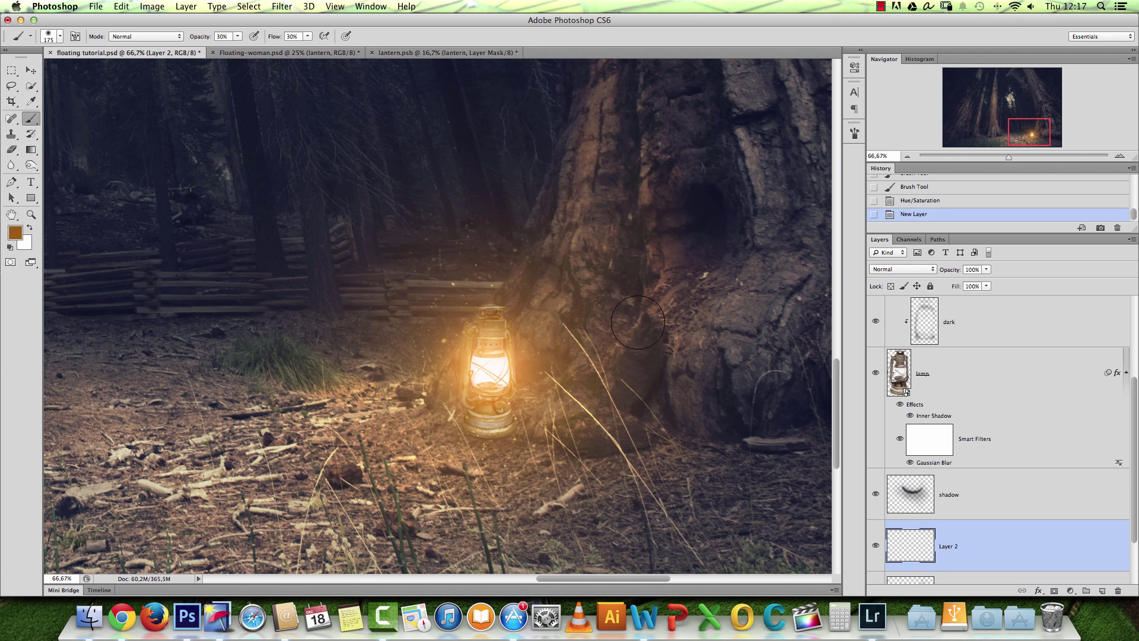
double_click(948, 546)
text(b)
text(asted highlights)
key(Return)
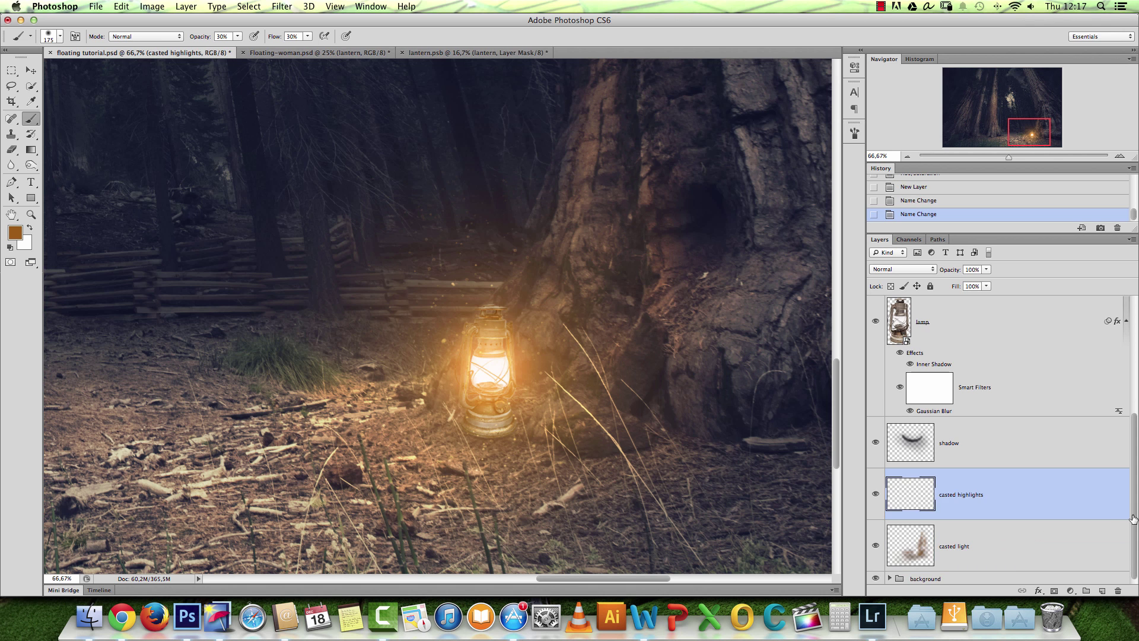
Set the foreground colour to bright orange #e98c14 and reduce the brush to 100 px.
click(15, 232)
click(948, 138)
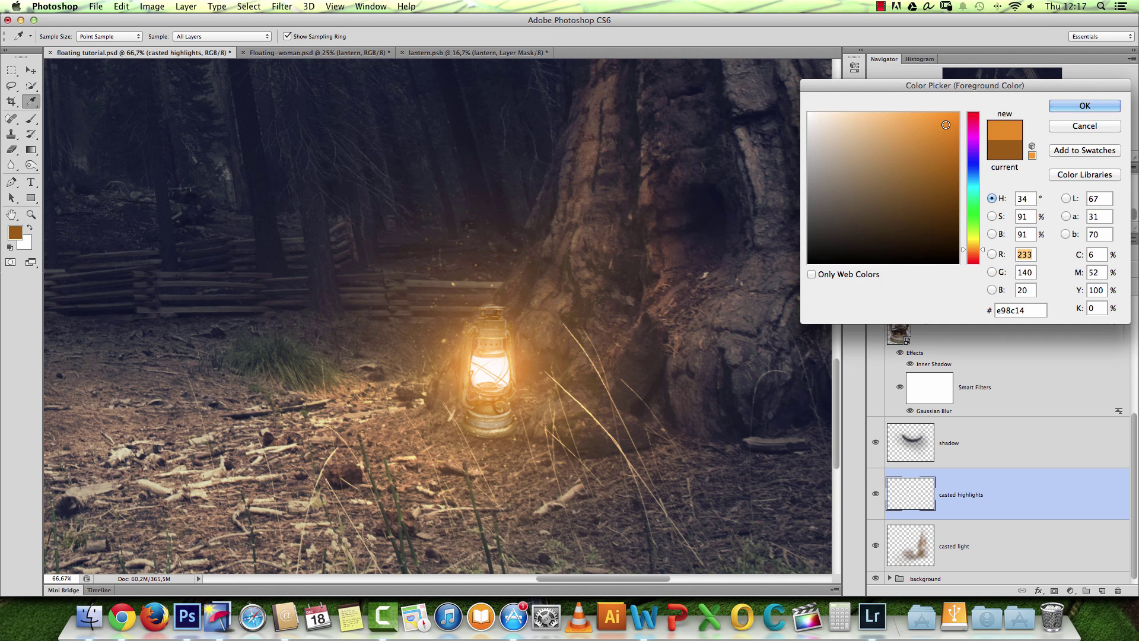
click(1084, 106)
key(b)
key(bracketleft)
key(bracketleft)
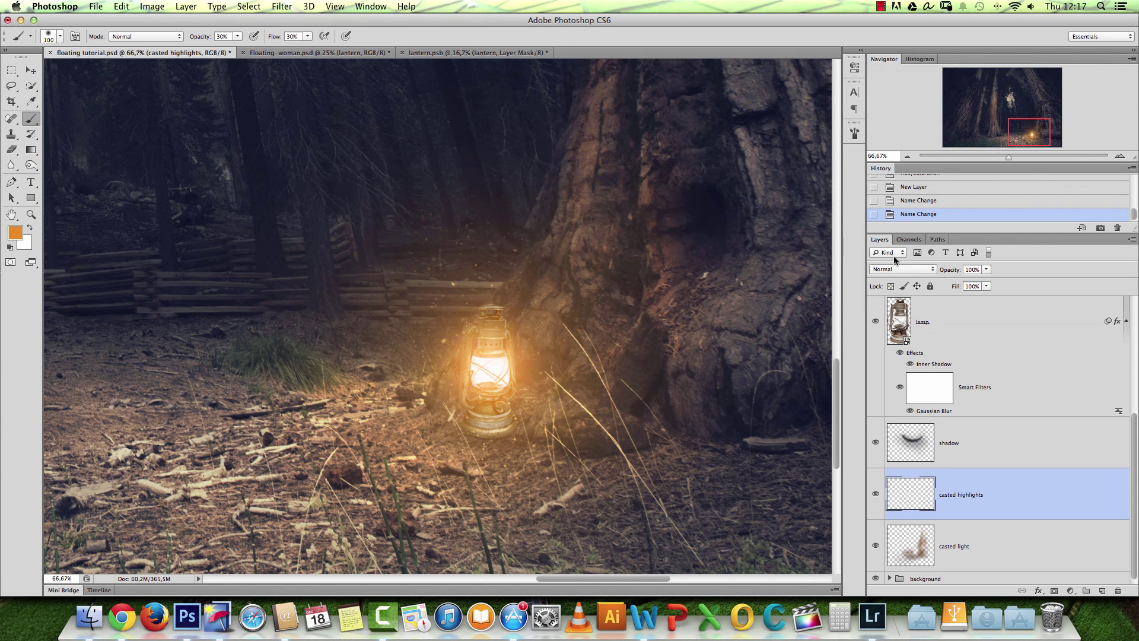
Set the casted highlights layer's blending mode to Color Dodge and reduce the soft brush to 25 px.
click(899, 269)
click(891, 353)
key(bracketleft)
key(bracketleft)
key(bracketleft)
key(bracketleft)
key(bracketleft)
key(bracketleft)
right_click(649, 262)
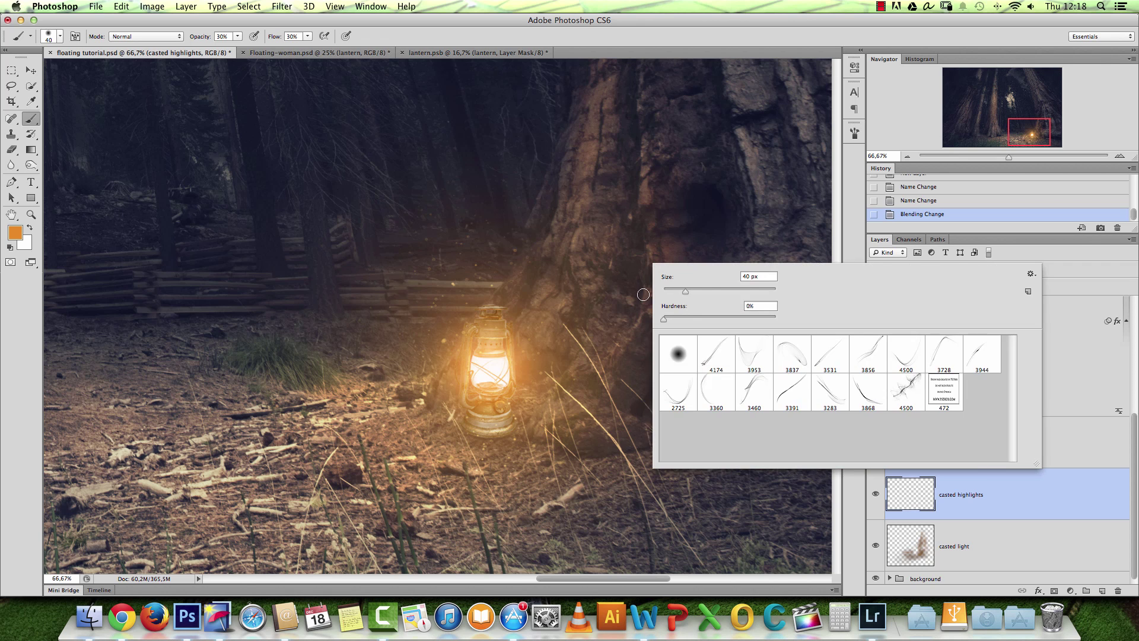
click(984, 488)
key(bracketleft)
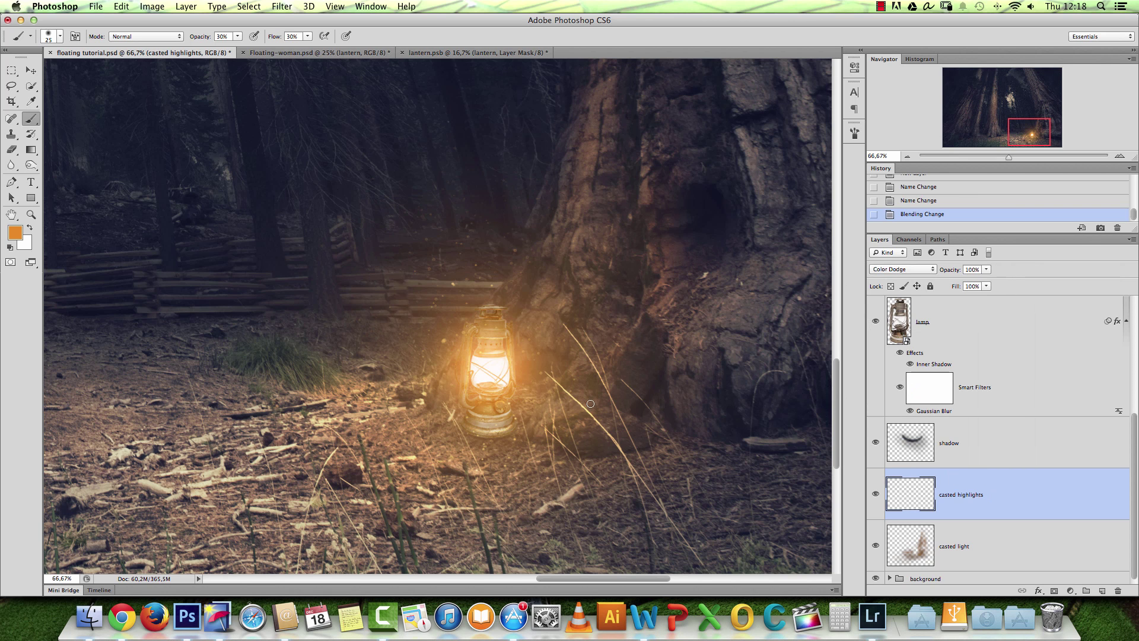
Reduce the brush to 8 px for painting fine highlights on the fallen branch near the lantern.
drag(625, 403, 581, 292)
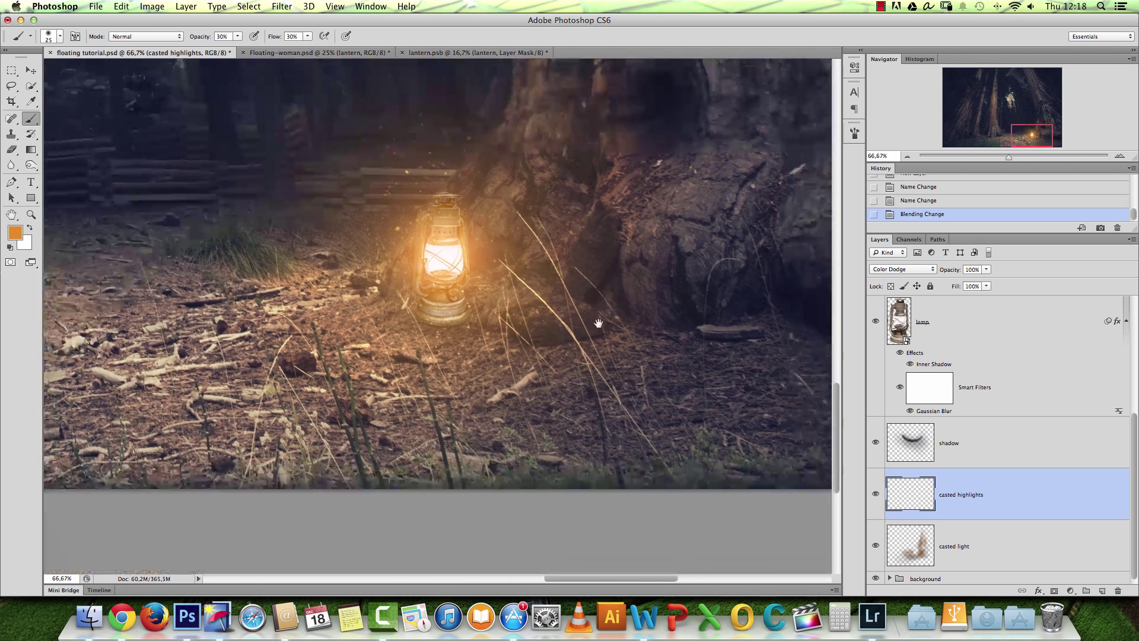
super+click(492, 399)
super+click(492, 400)
key(bracketleft)
key(bracketleft)
key(bracketleft)
key(bracketleft)
key(bracketleft)
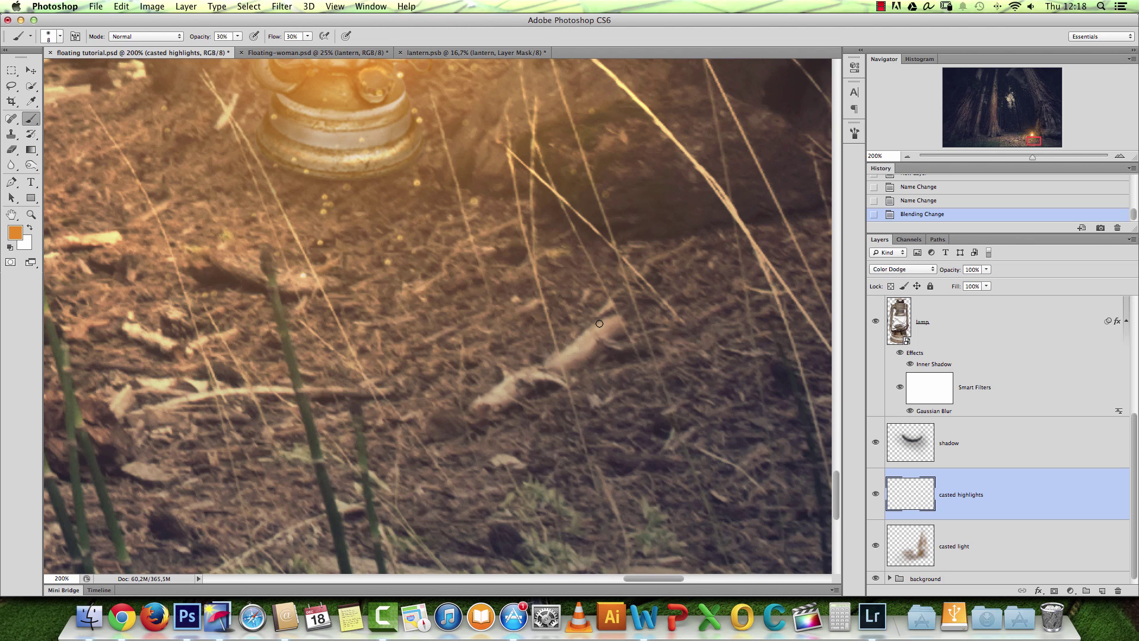
Try a highlight stroke on the fallen branch and clear the whole casted highlights layer.
drag(605, 319, 570, 348)
key(super+a)
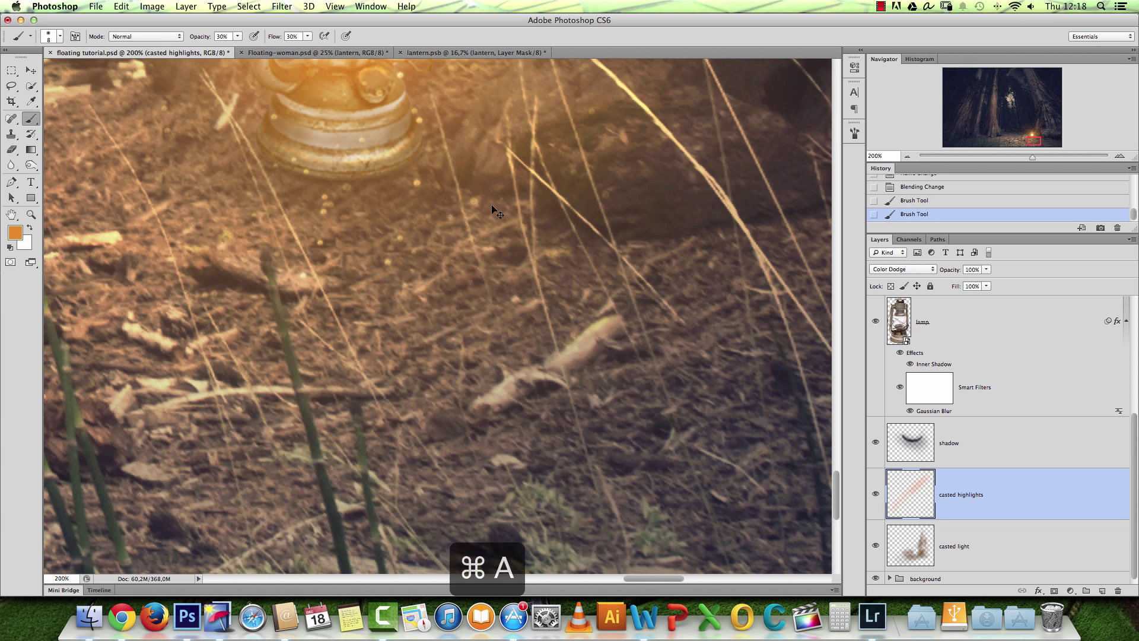
key(BackSpace)
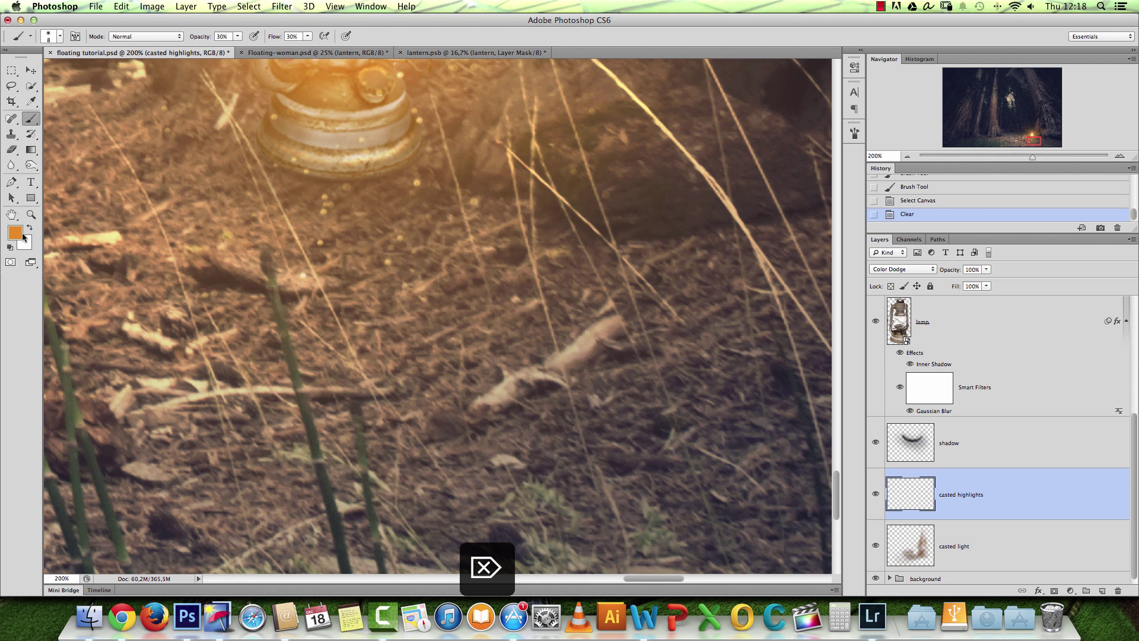
Set the foreground colour to the deeper orange #d55d04.
click(16, 232)
click(973, 254)
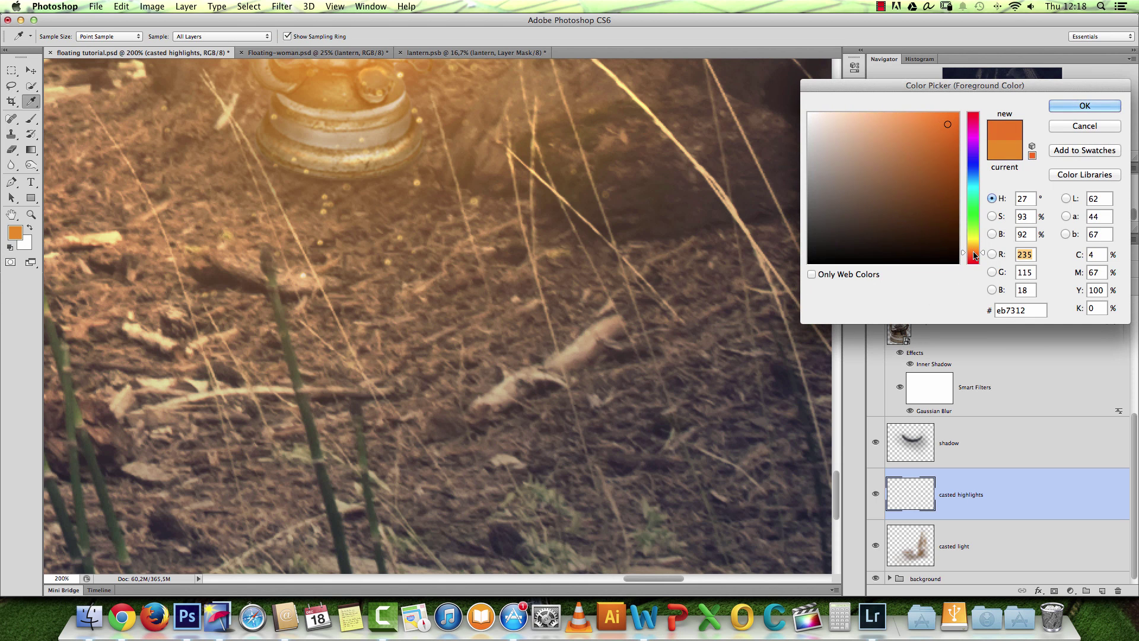
click(955, 137)
click(1093, 106)
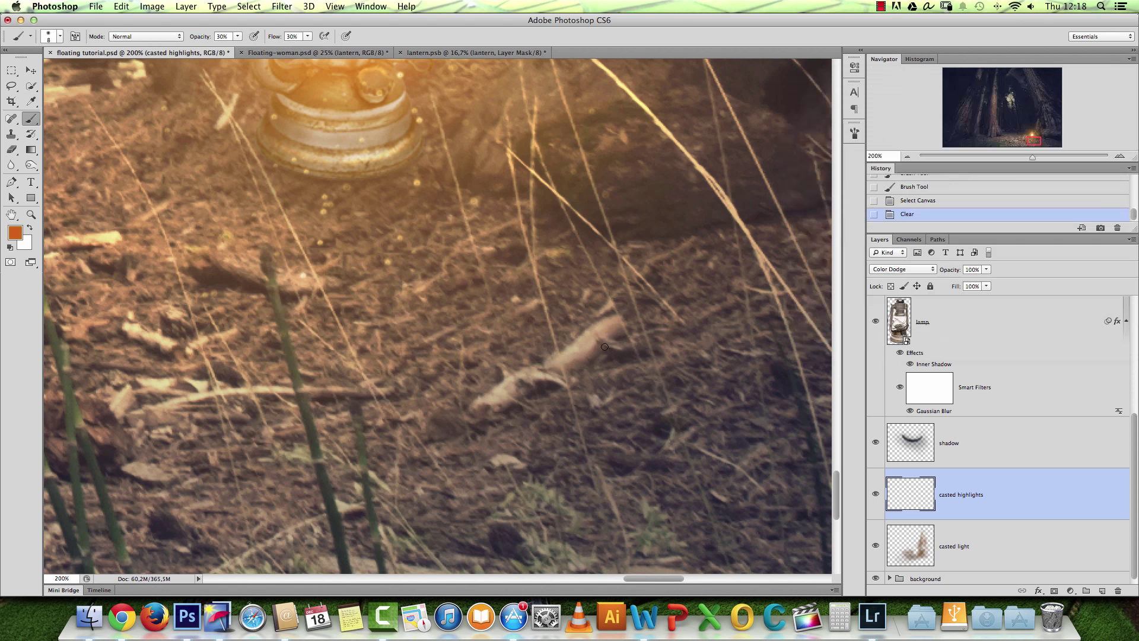
Try painting deep orange highlights along the top of the fallen branch, and undo the strokes.
drag(604, 321, 574, 343)
drag(606, 319, 567, 347)
drag(610, 316, 558, 352)
drag(572, 341, 529, 366)
key(alt+super+z)
key(alt+super+z)
key(alt+super+z)
key(alt+super+z)
key(alt+super+z)
key(alt+super+z)
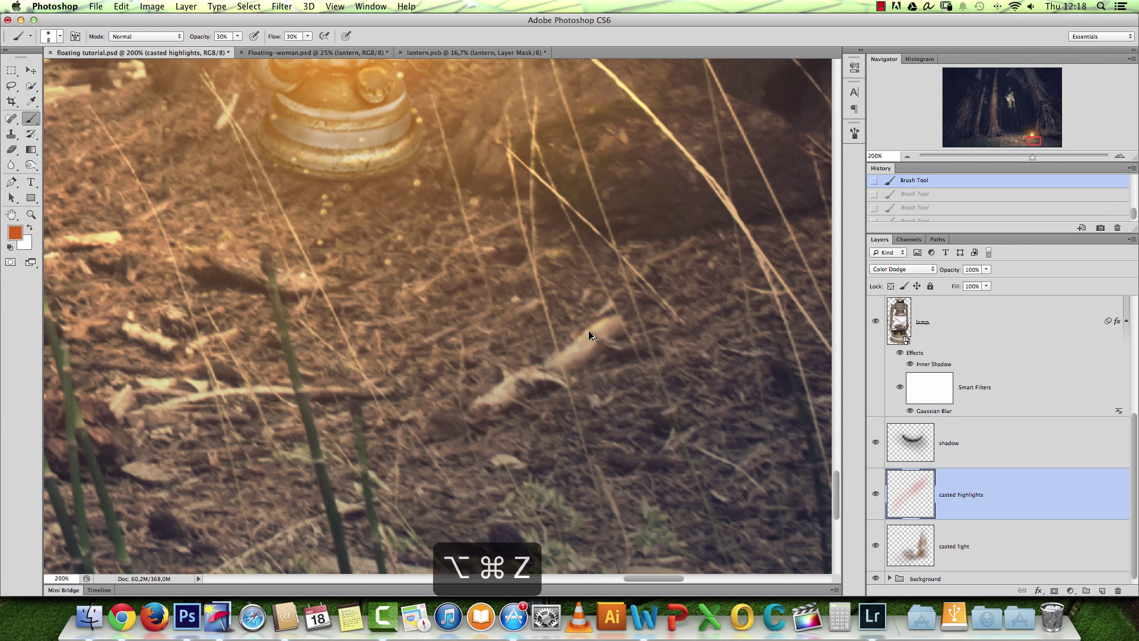
Paint a highlight along the fallen branch's upper edge with a 6 px brush and shift the foreground colour to a redder orange.
key(bracketleft)
drag(609, 318, 473, 409)
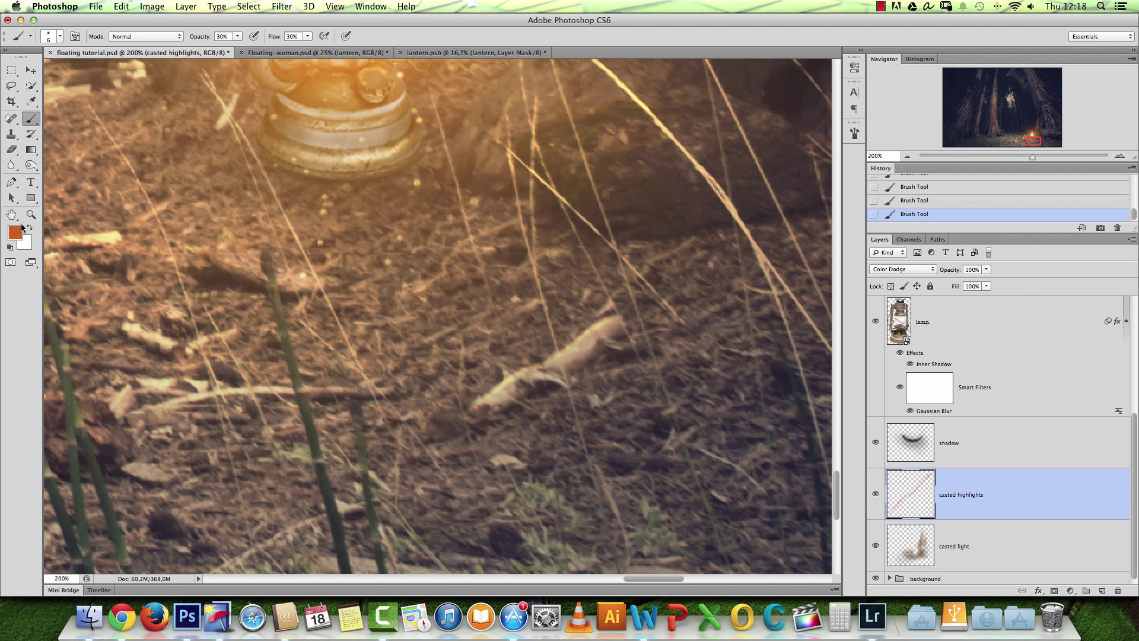
click(15, 232)
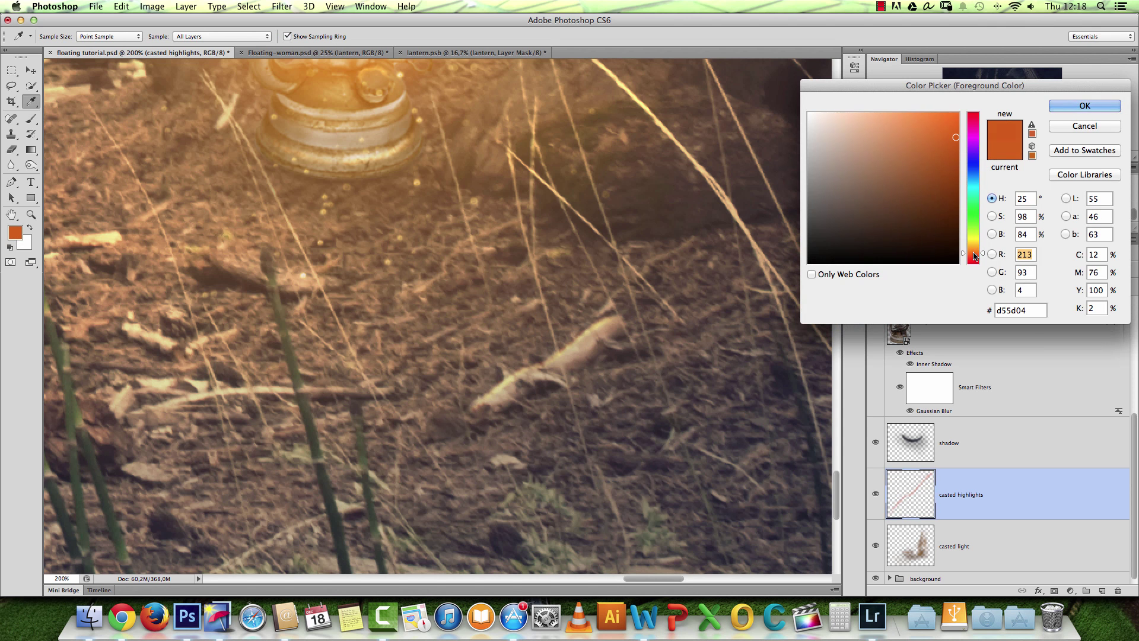
click(1077, 106)
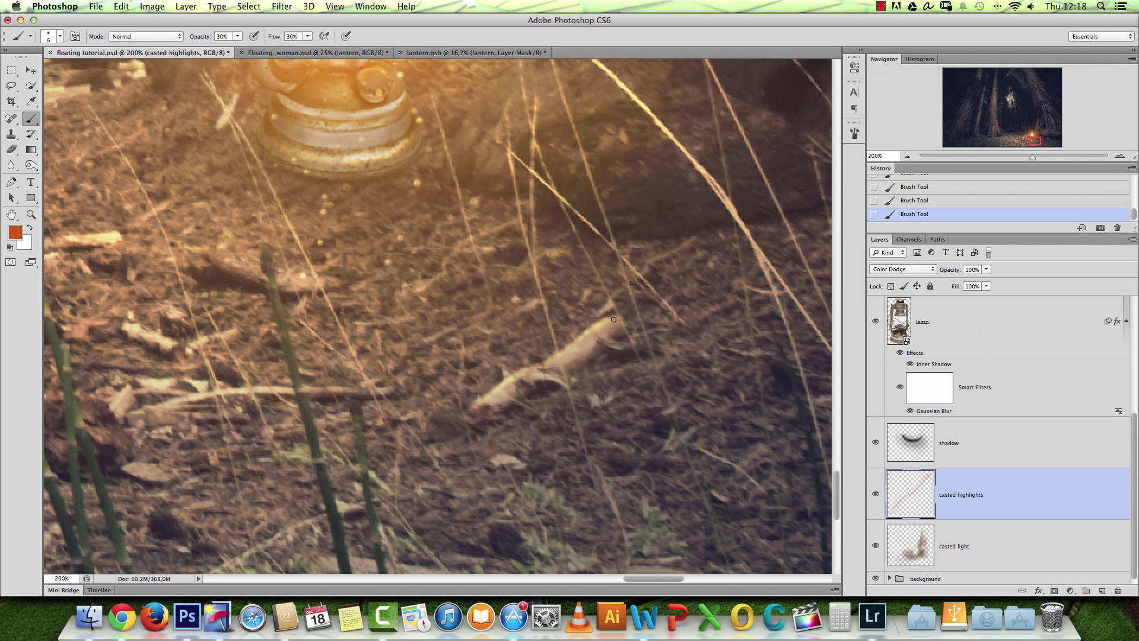
Deselect the canvas and add red-orange highlight strokes along the fallen branch.
drag(306, 244, 573, 319)
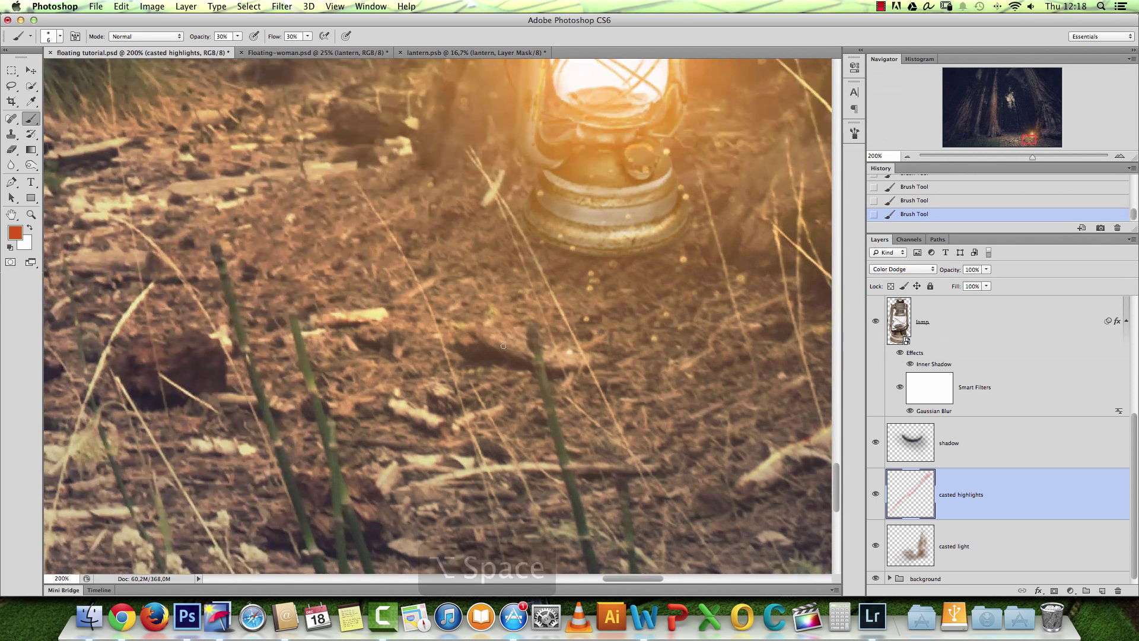
alt+click(657, 378)
drag(657, 378, 632, 360)
key(super+d)
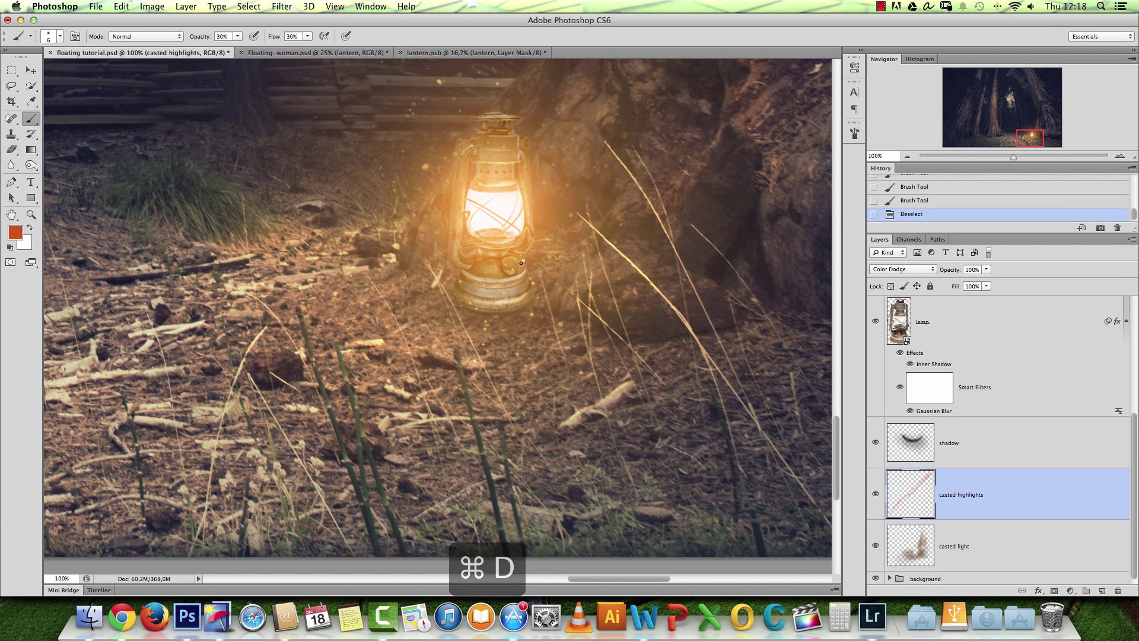
drag(625, 388, 588, 409)
drag(587, 409, 574, 417)
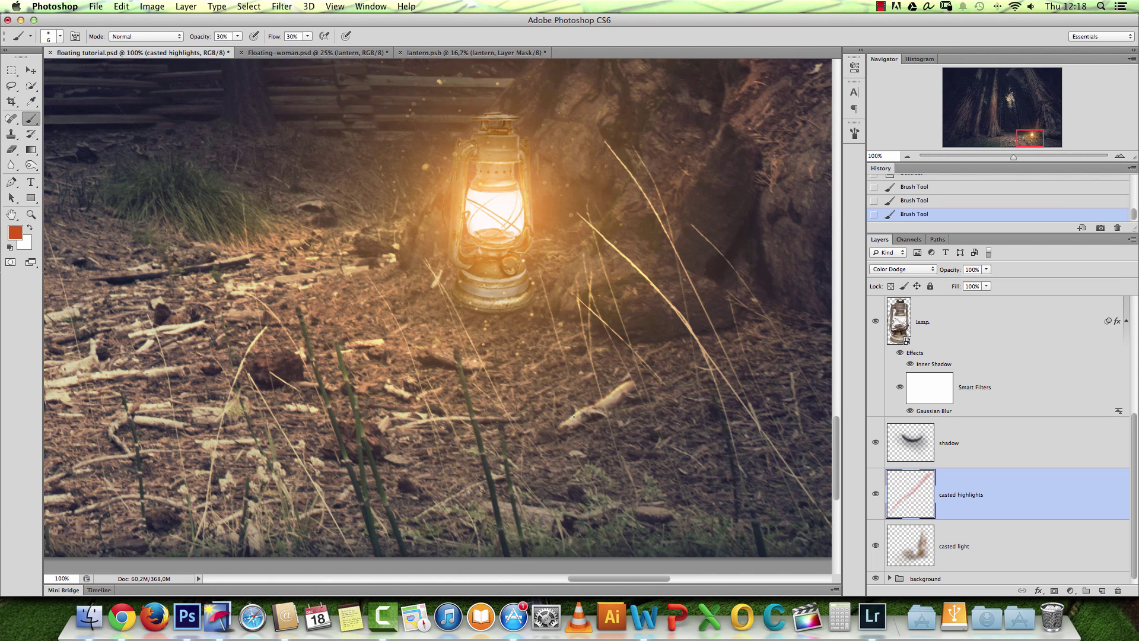
Paint highlights on the dark piece of wood lying on the ground just below the lantern.
scroll(428, 355, up, 2)
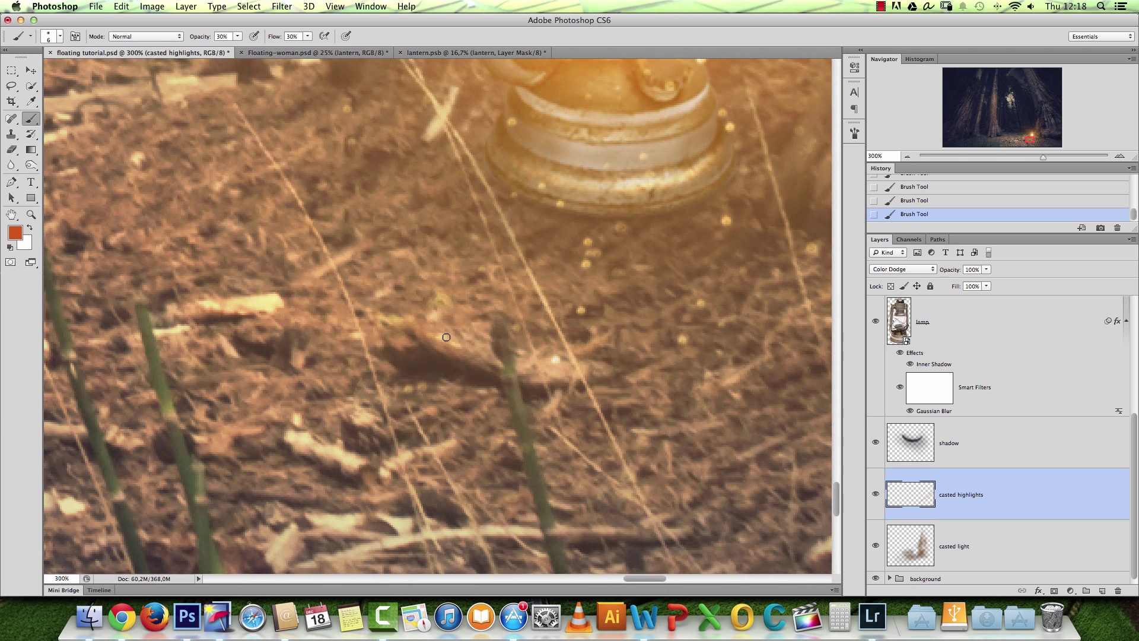
drag(484, 359, 465, 349)
drag(572, 363, 524, 366)
Try a red-orange highlight on the dark wood chunk beside the lantern, and undo the strokes.
drag(307, 276, 554, 311)
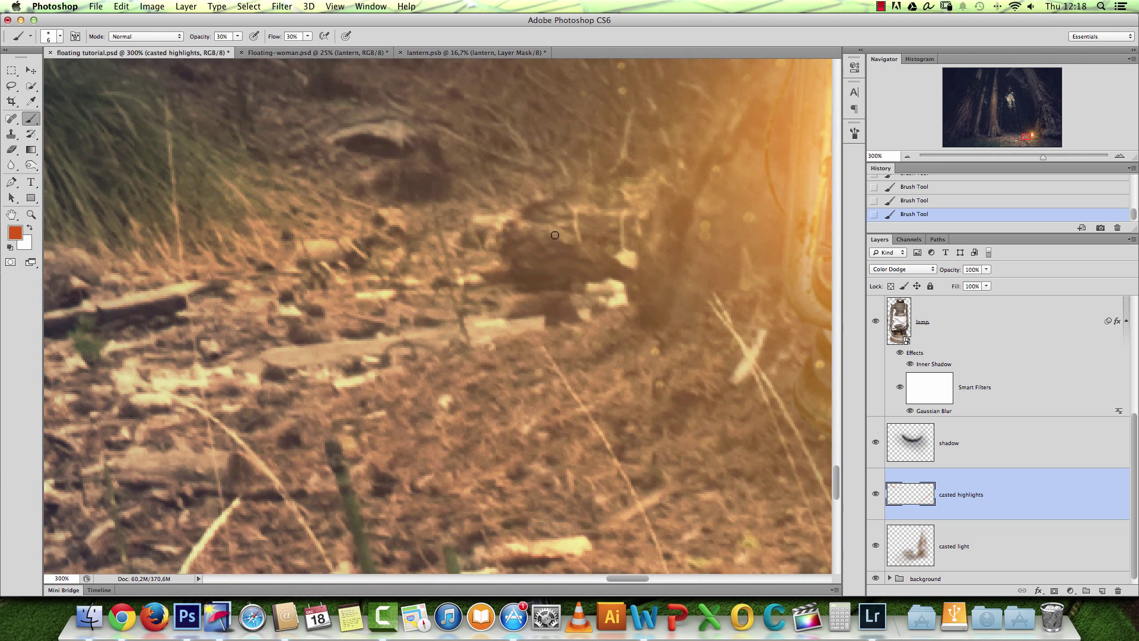
drag(542, 231, 608, 264)
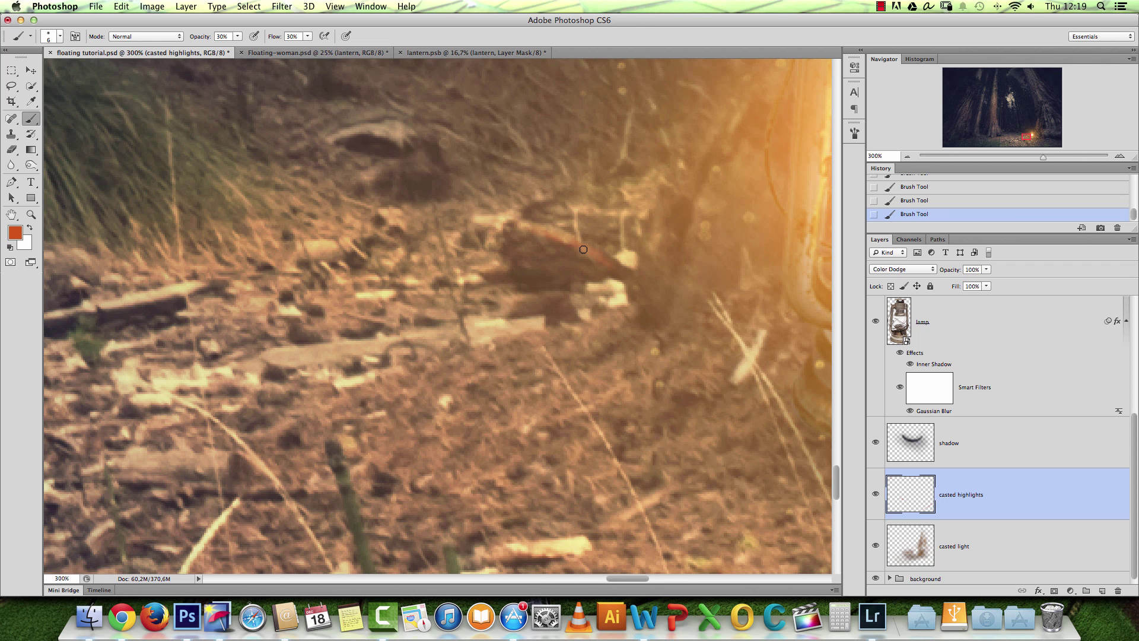
key(alt+super+z)
key(alt+super+z)
key(alt+super+z)
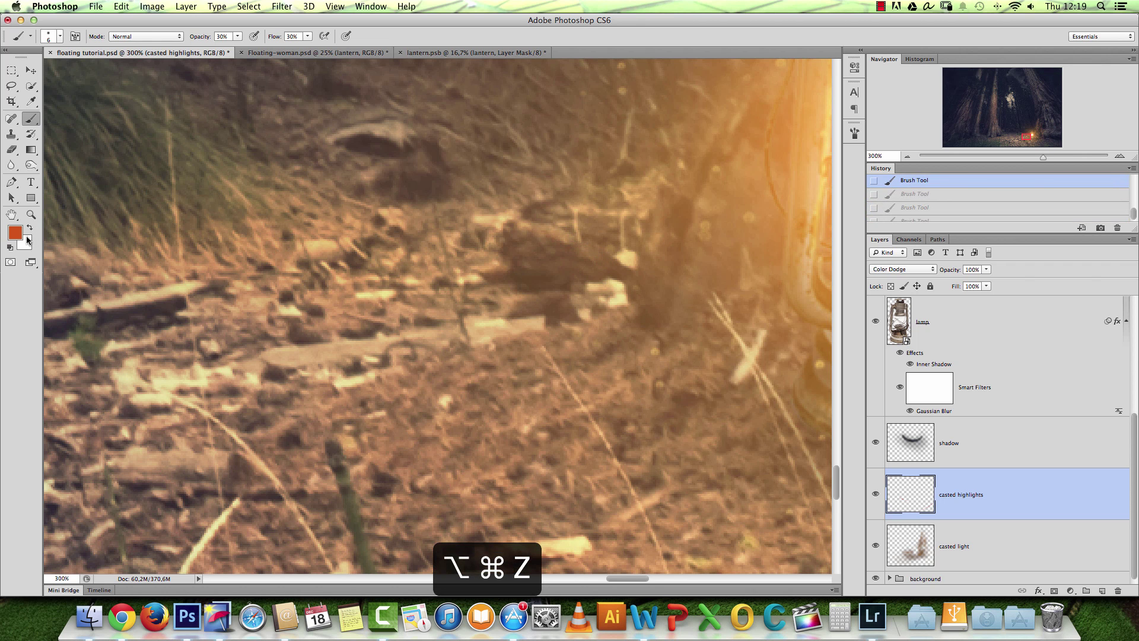
Set the foreground colour to yellower orange #d57a04 and paint a highlight along the top edge of the dark wood chunk.
click(17, 234)
drag(972, 256, 973, 249)
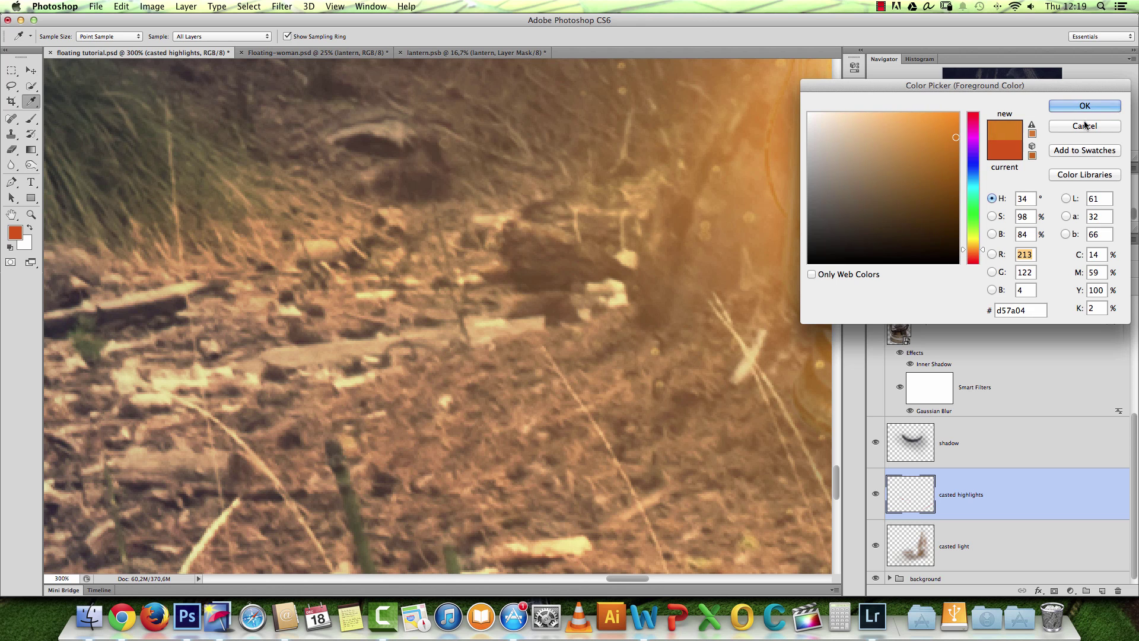
click(1084, 106)
drag(521, 229, 547, 237)
mouse_move(548, 232)
mouse_down()
mouse_move(603, 256)
mouse_move(563, 237)
mouse_up()
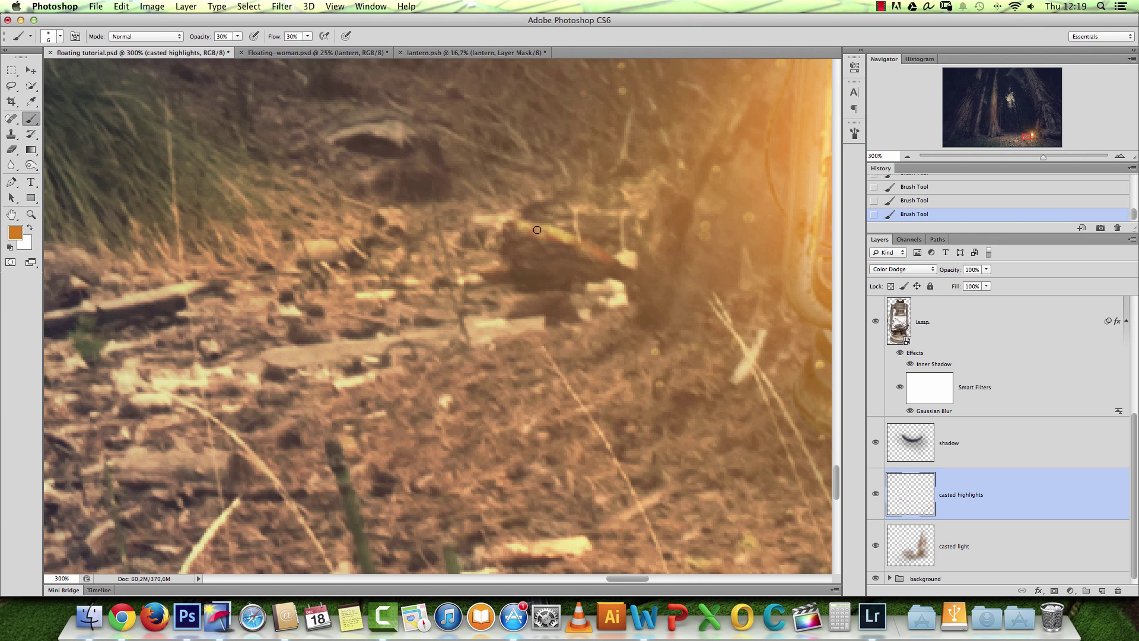
Paint an orange highlight along the edge of the log lying behind the curved grass blade.
drag(493, 335, 799, 350)
drag(474, 493, 588, 296)
drag(689, 303, 607, 293)
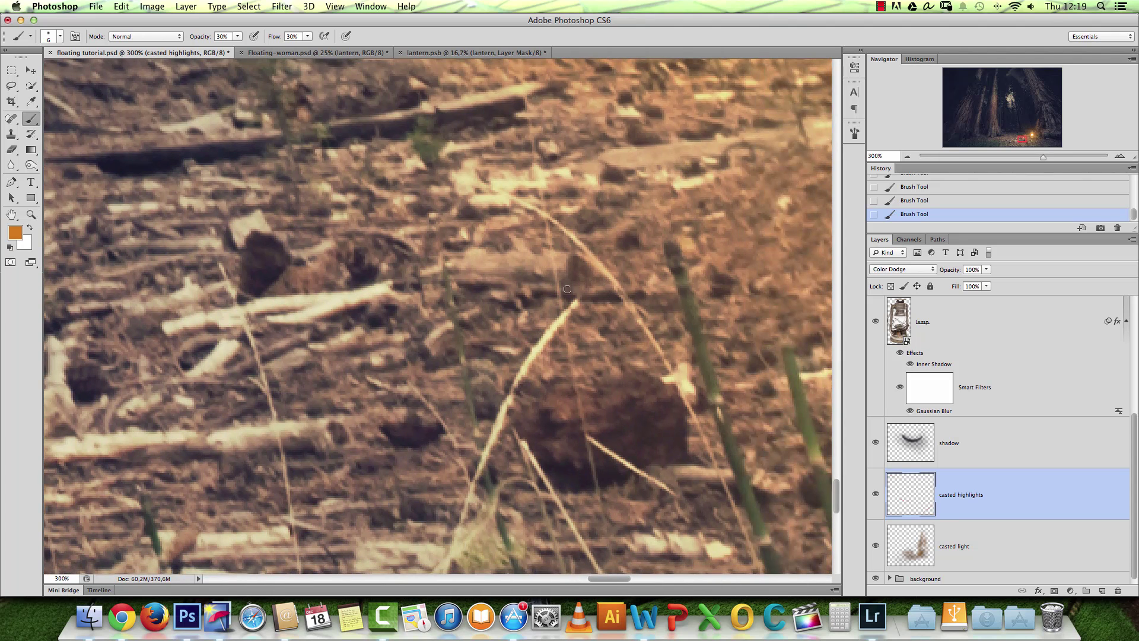
mouse_move(498, 280)
mouse_down()
mouse_move(637, 287)
mouse_move(460, 270)
mouse_up()
Set the foreground colour to the less saturated orange #d1913f.
drag(737, 350, 411, 287)
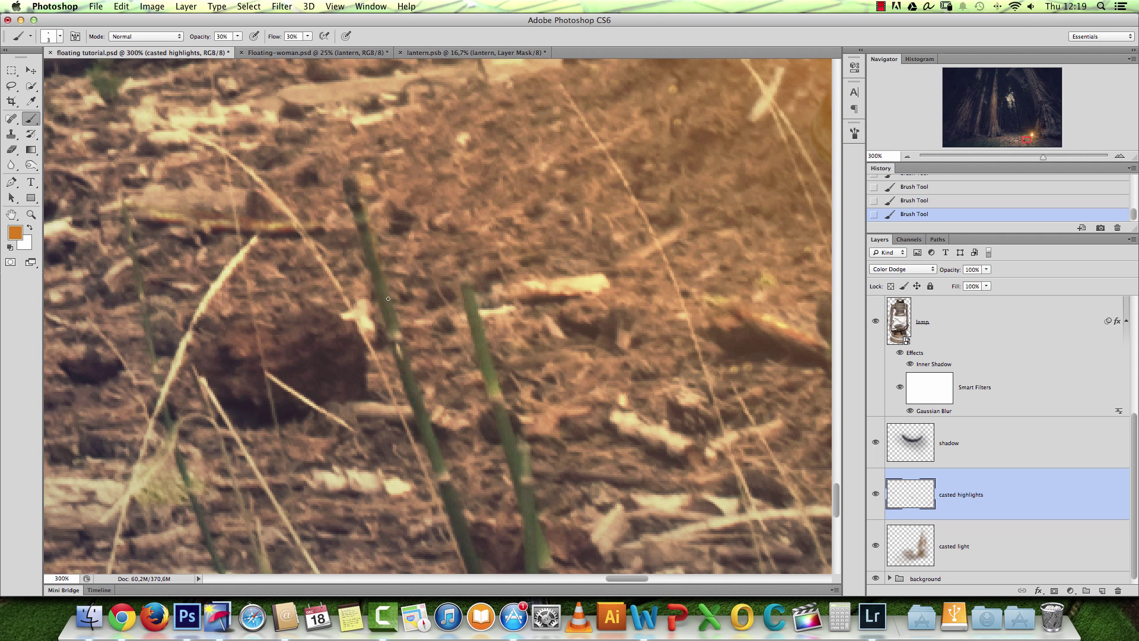
click(14, 232)
click(614, 222)
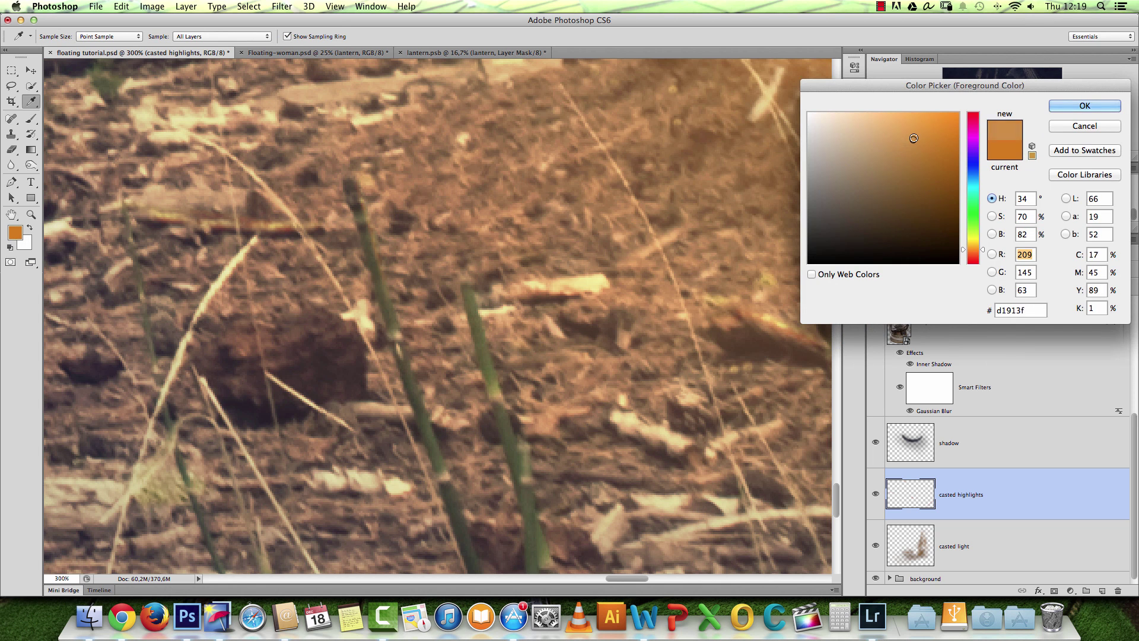
click(1079, 102)
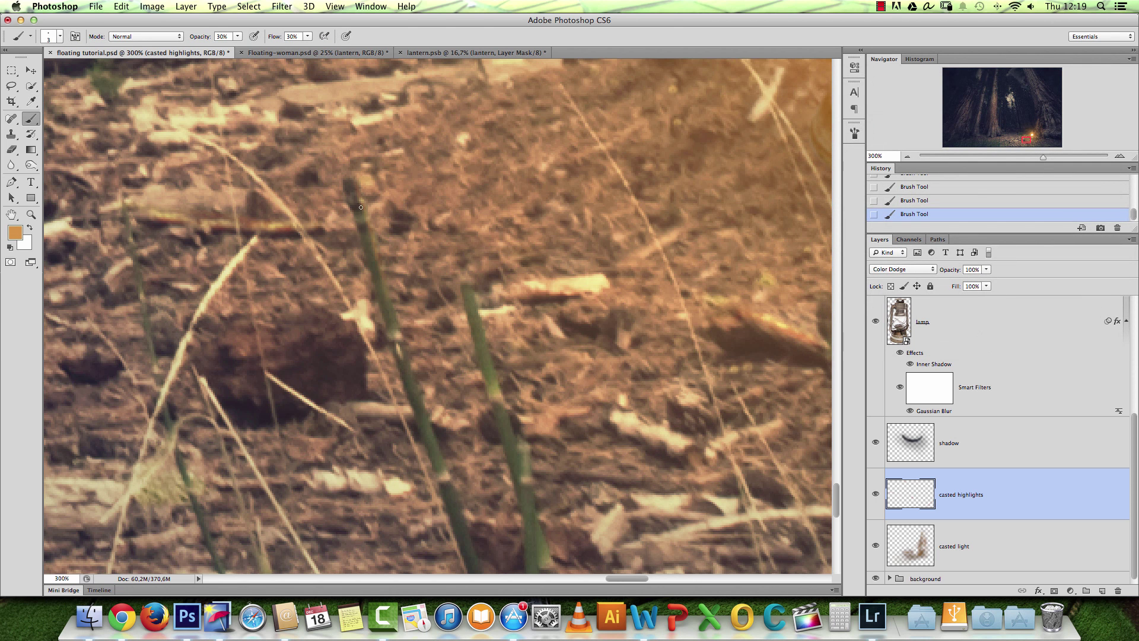
Paint thin highlights down the lantern-facing edges of the crossing green stems with a fine brush.
drag(391, 307, 470, 537)
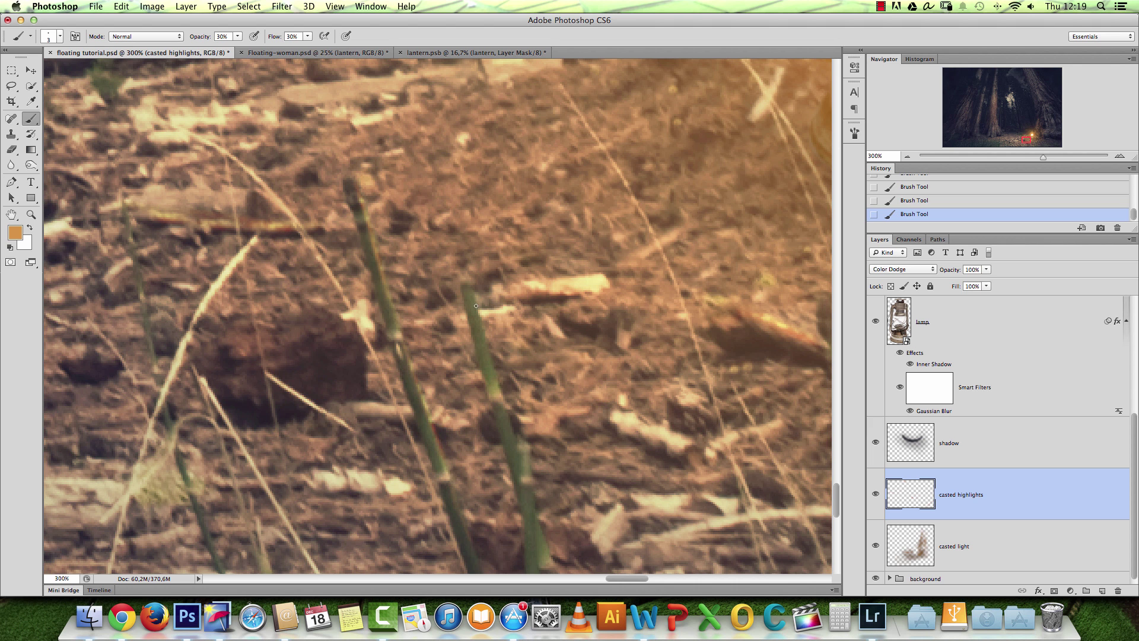
drag(481, 318, 534, 475)
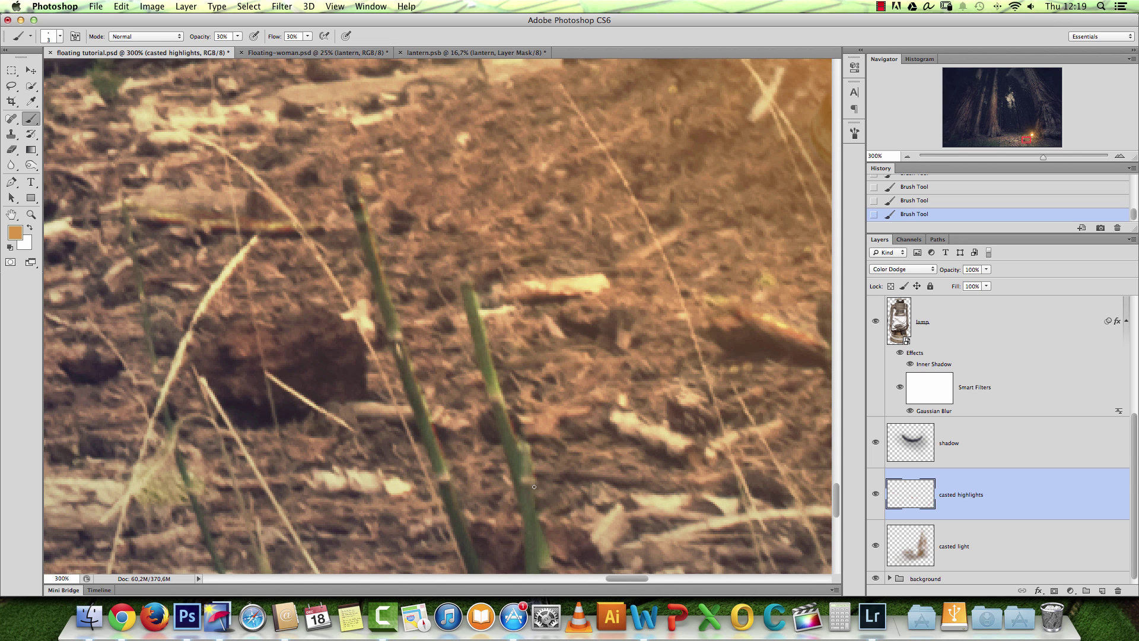
mouse_move(542, 531)
mouse_down()
mouse_move(438, 358)
mouse_move(521, 433)
mouse_move(395, 238)
mouse_move(400, 296)
mouse_up()
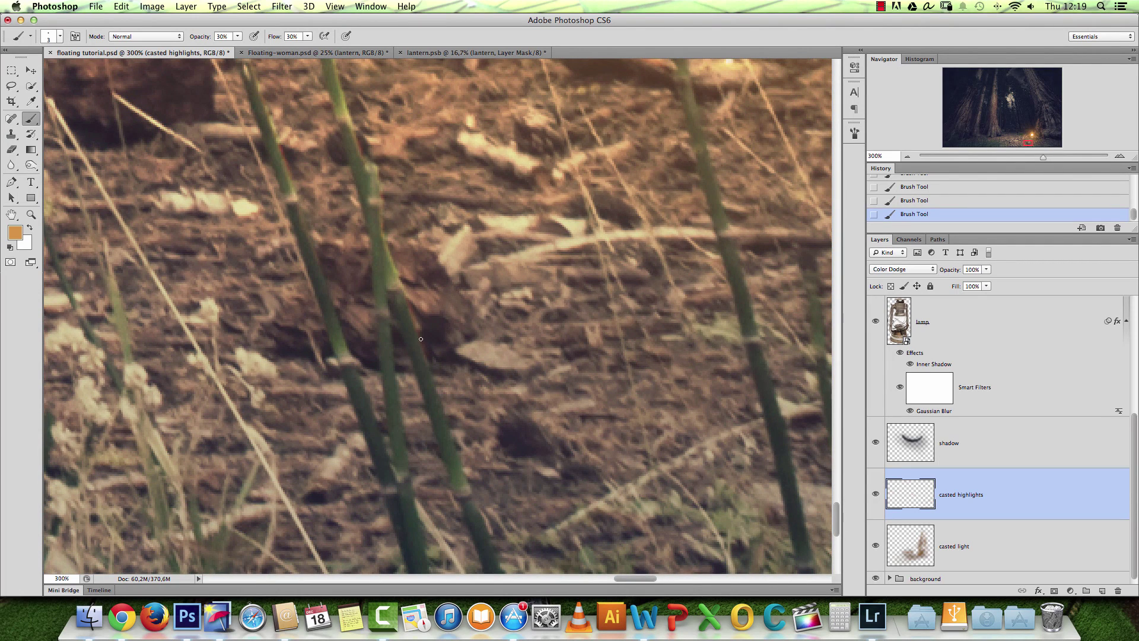
drag(426, 366, 458, 466)
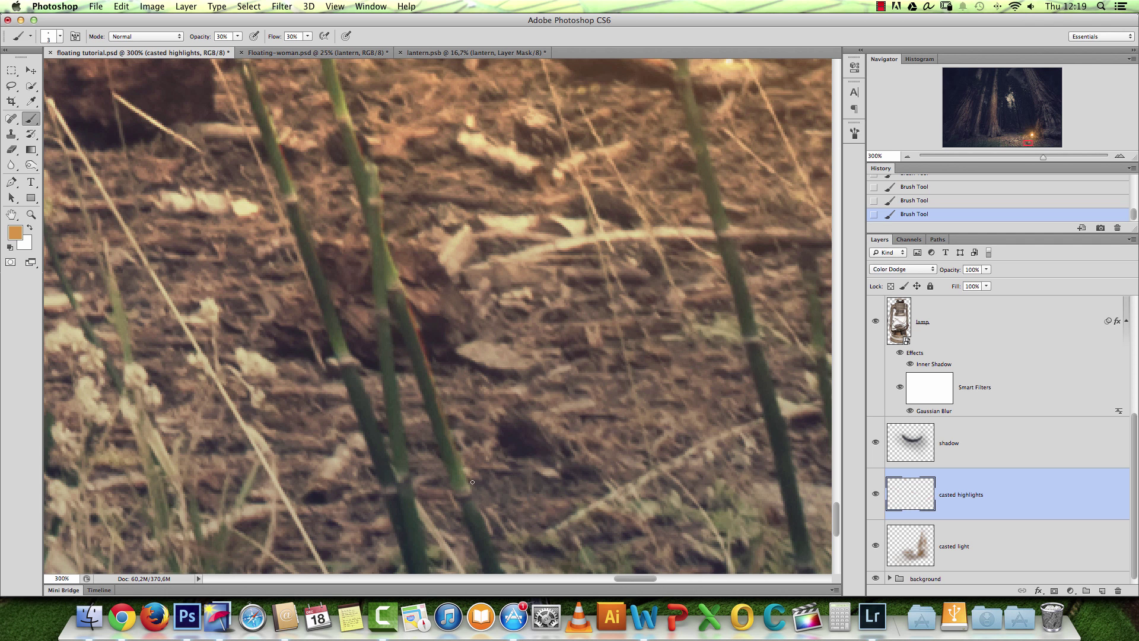
Paint a thin highlight down the lantern-facing edge of the tall green stem directly below the lantern.
mouse_move(731, 259)
mouse_down()
mouse_move(597, 425)
mouse_move(571, 438)
mouse_up()
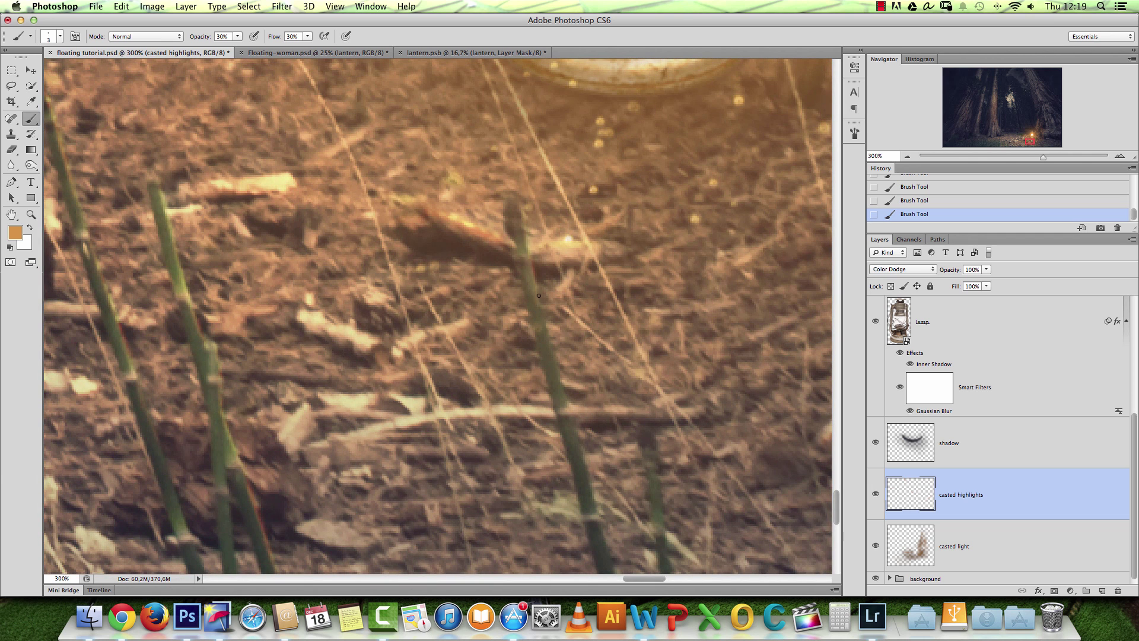
drag(559, 366, 568, 406)
drag(586, 479, 596, 515)
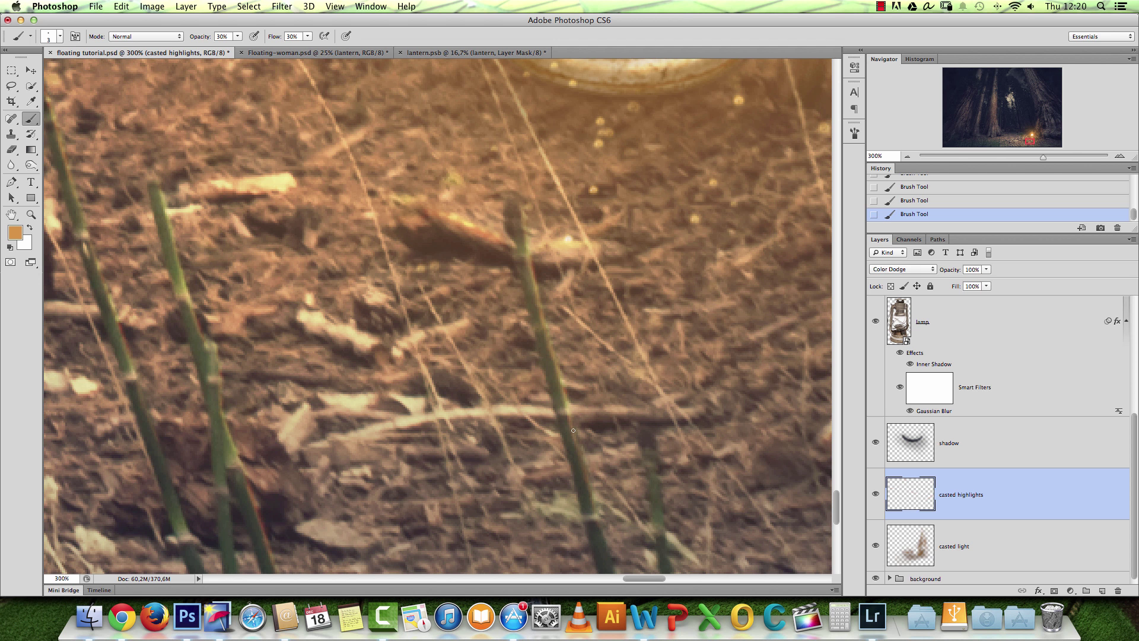
Paint a thin highlight along the short green stem beside the tall one, and zoom out to 66.67%.
drag(676, 502, 568, 336)
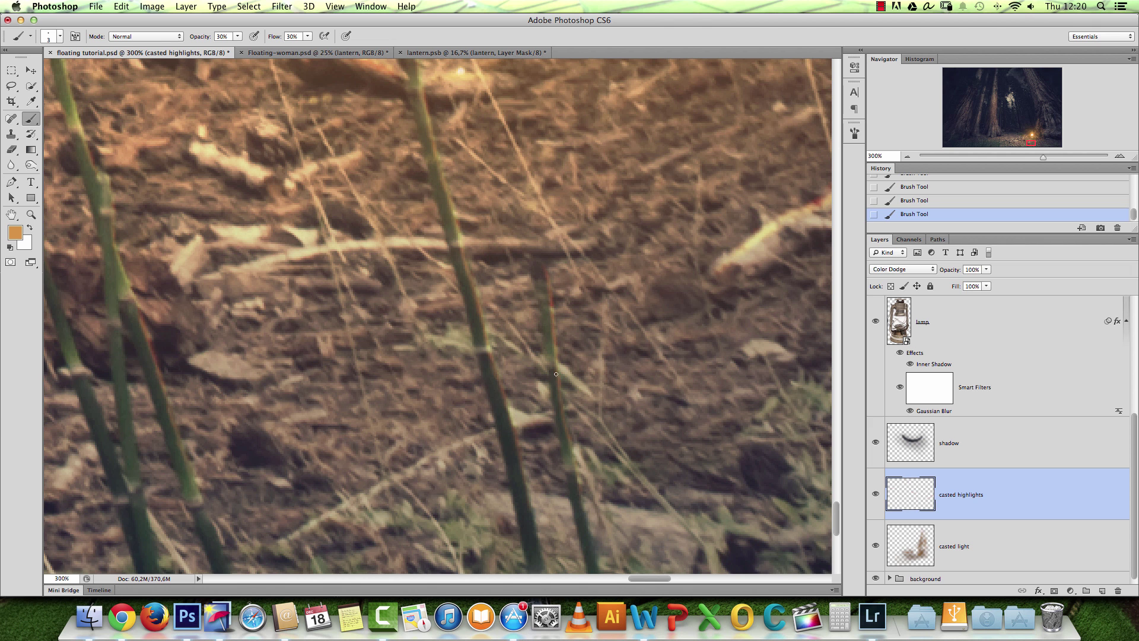
drag(579, 471, 586, 511)
key(alt+space)
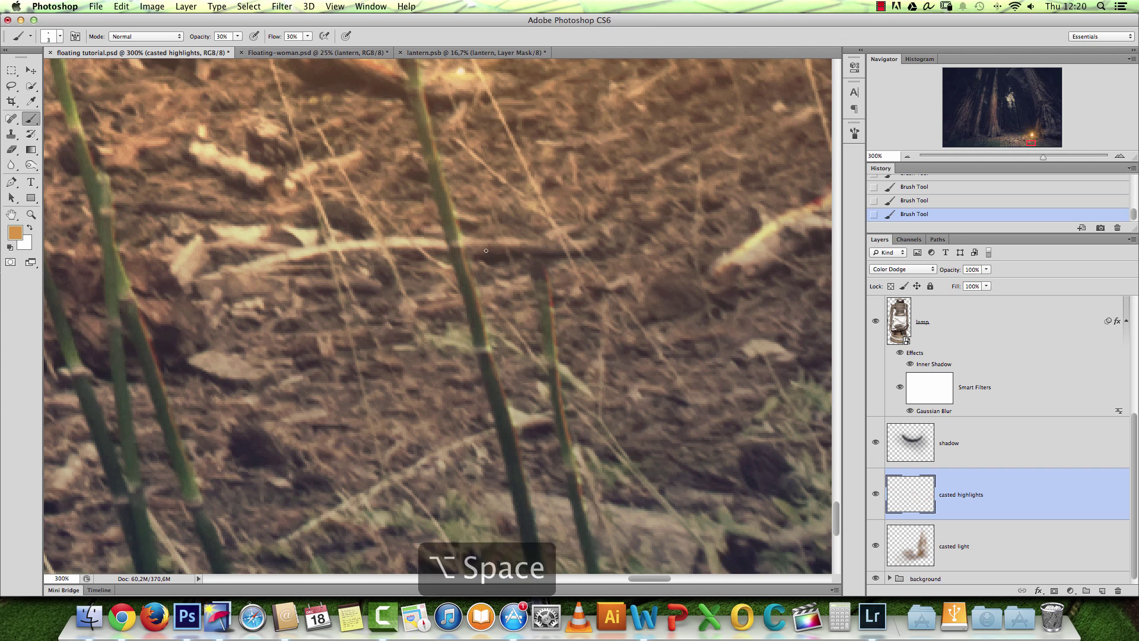
click(498, 267)
click(499, 267)
click(536, 326)
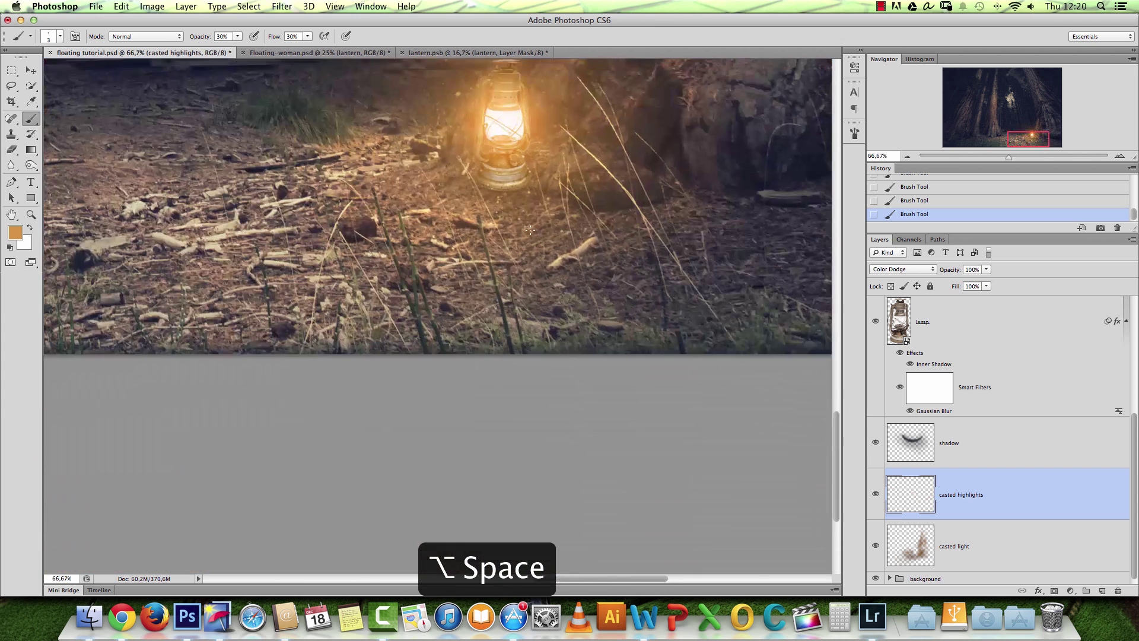
Undo the last brush stroke on the casted highlights layer.
key(super+z)
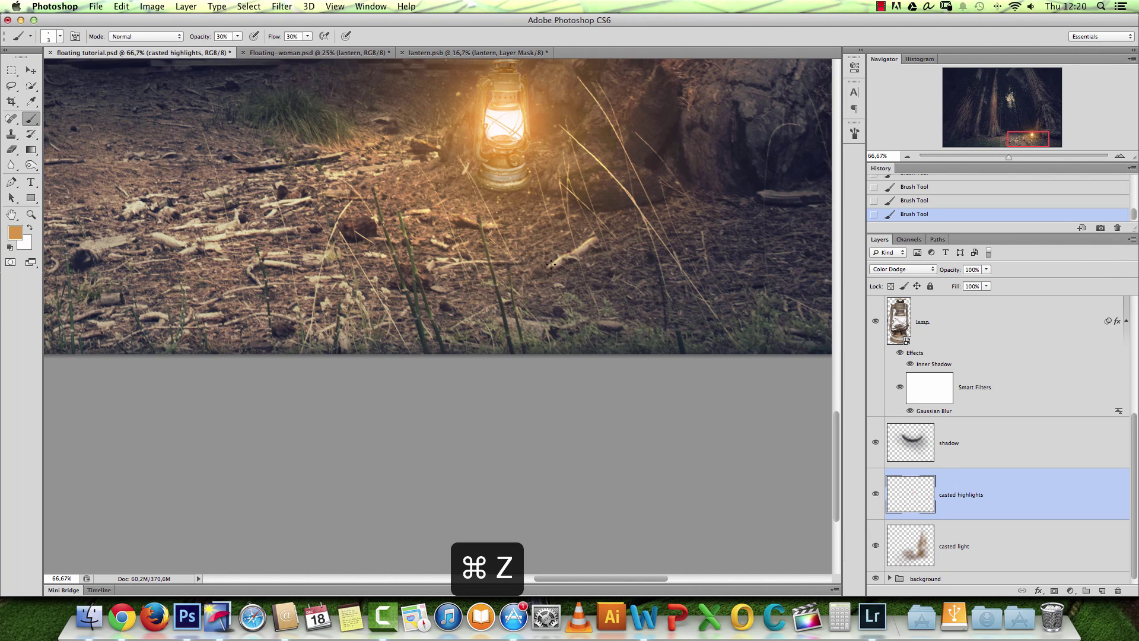
drag(480, 178, 533, 321)
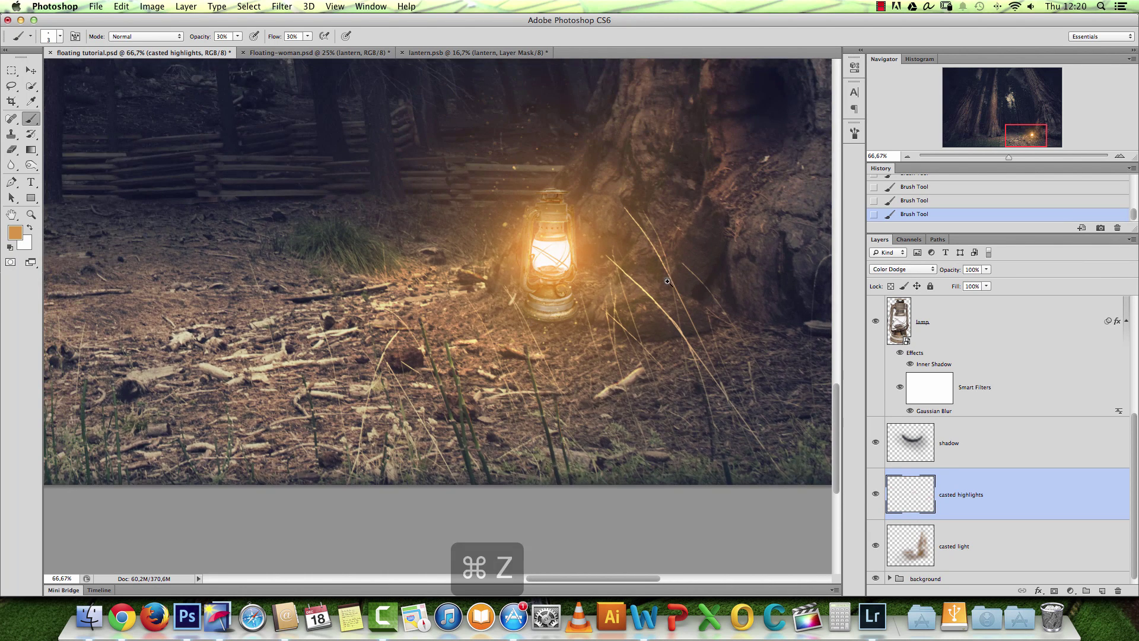
super+click(671, 282)
super+click(640, 273)
super+click(635, 269)
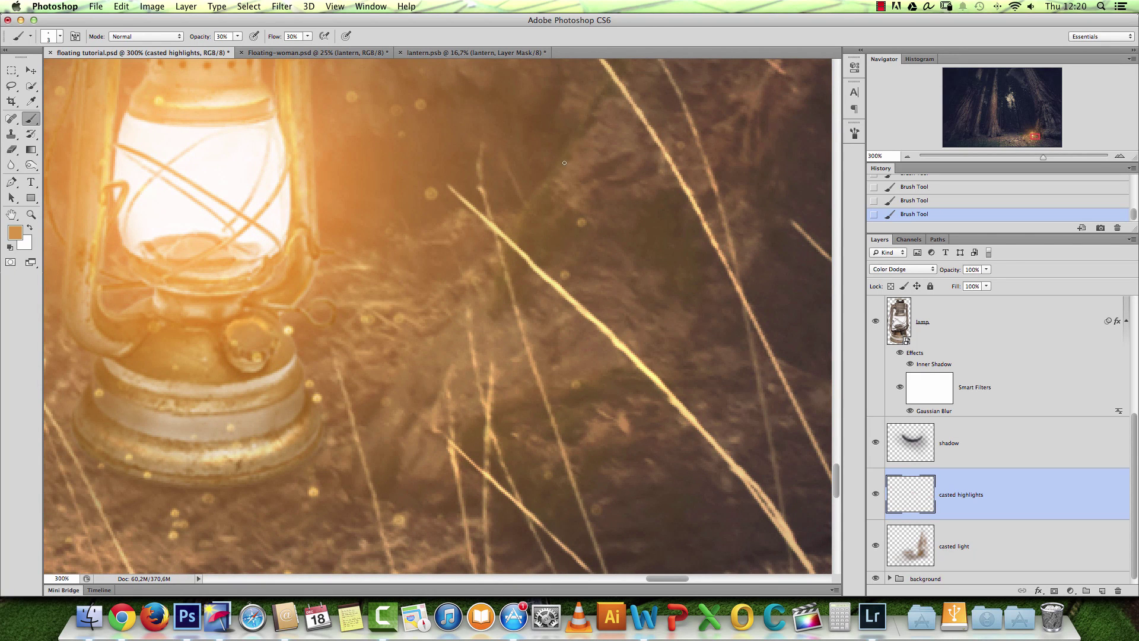
drag(555, 173, 491, 273)
key(alt+super+z)
key(alt+super+z)
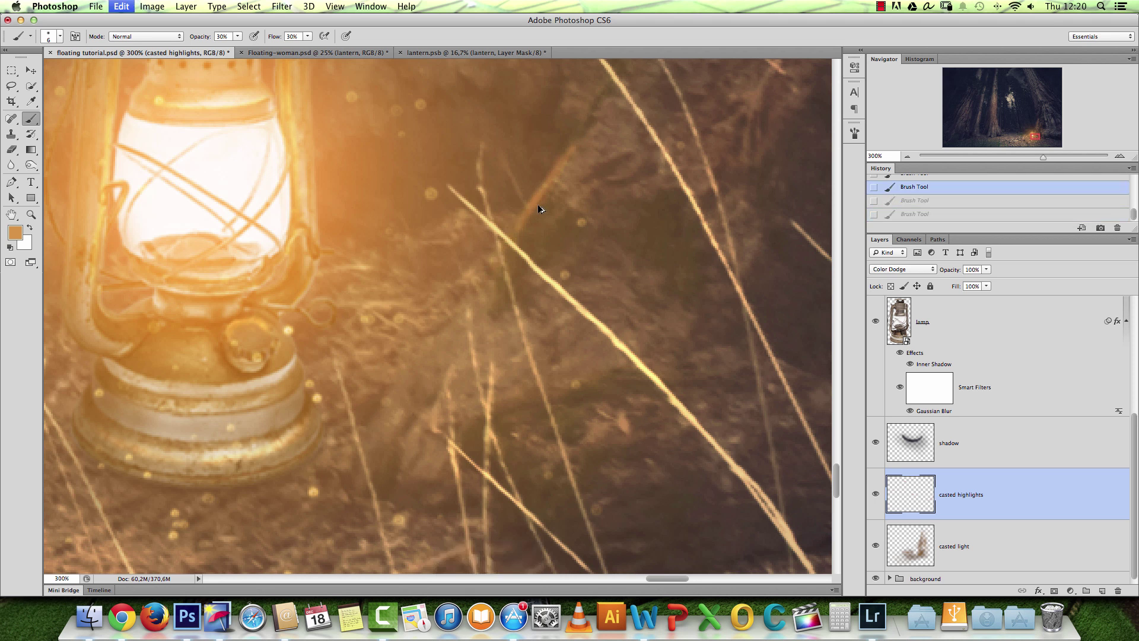
Brush thin orange highlights along the root and bark edges beside and above the lantern on the casted highlights layer.
drag(564, 155, 484, 281)
key(alt+super+z)
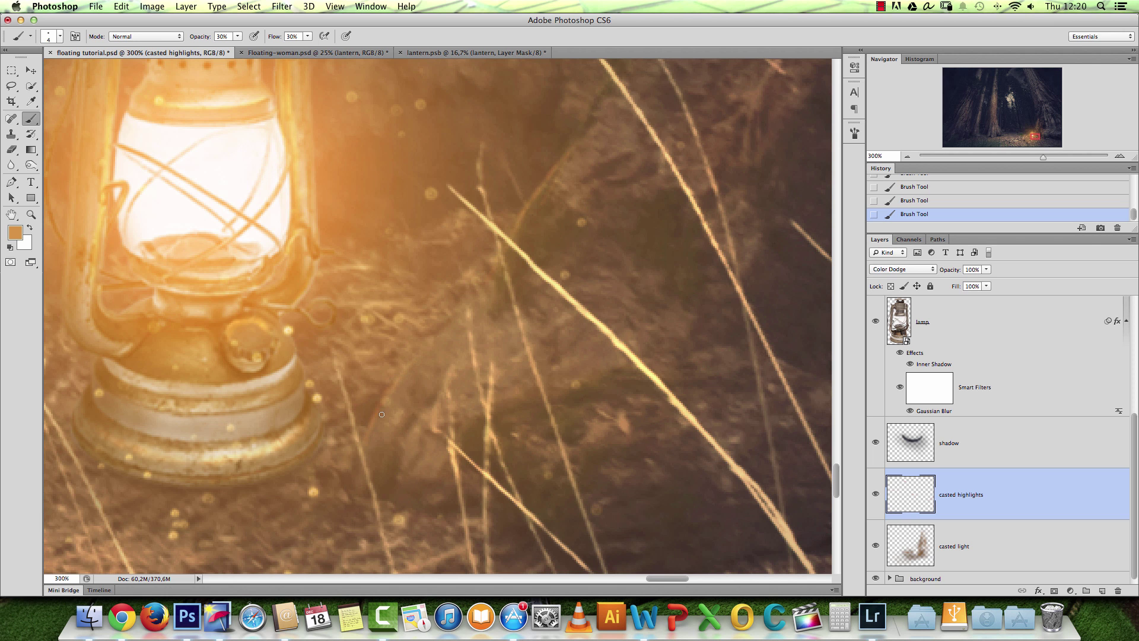
drag(450, 362, 420, 419)
drag(495, 269, 471, 318)
mouse_move(646, 228)
mouse_down()
mouse_move(638, 315)
mouse_move(653, 320)
mouse_up()
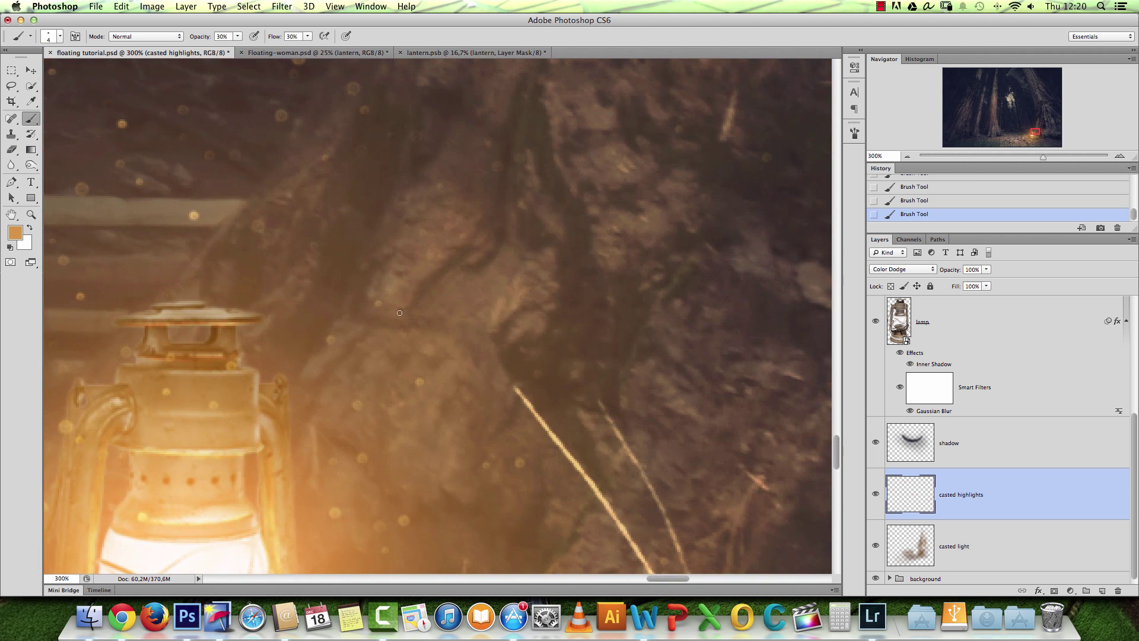
drag(303, 375, 350, 296)
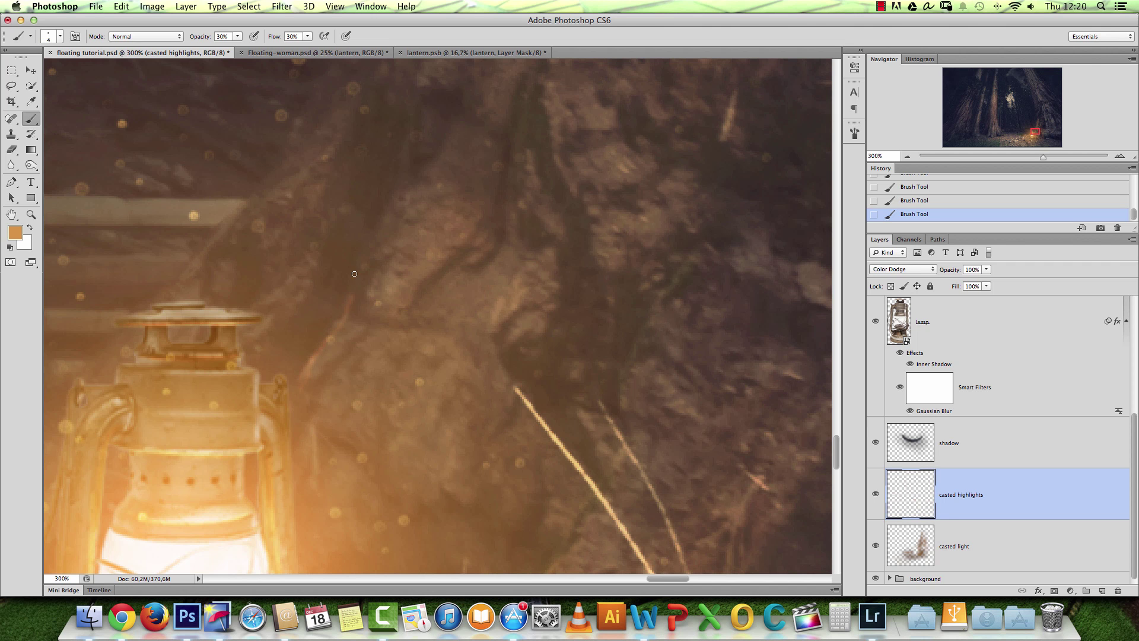
key(super+1)
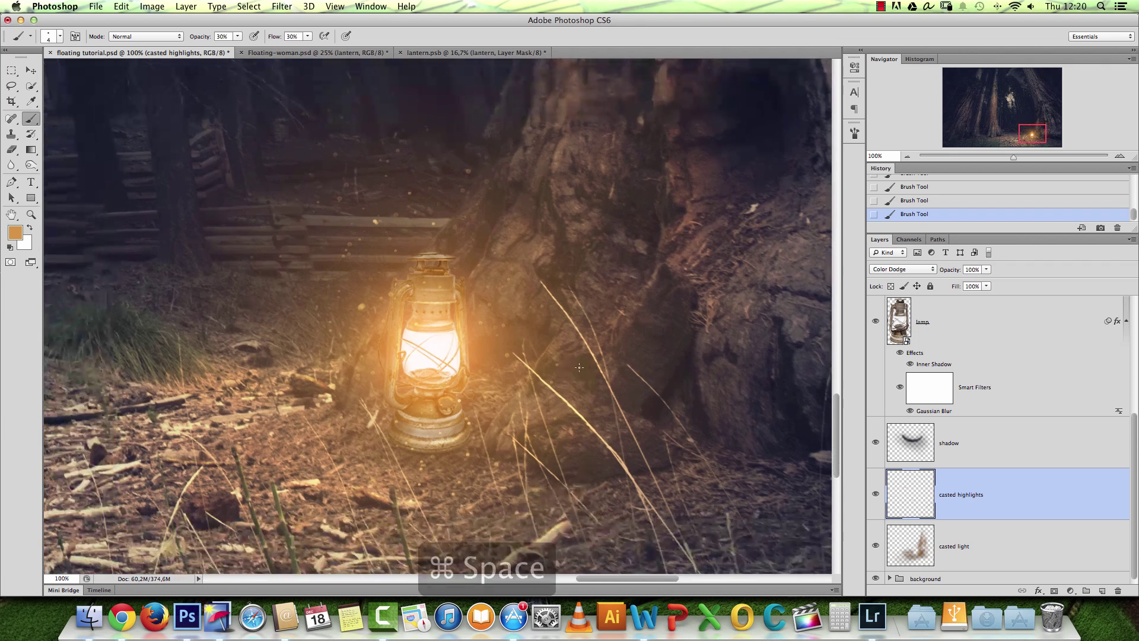
Set the brush flow to 20% and paint highlights along the bark ridges to the right of the lantern.
click(535, 298)
click(535, 299)
key(shift+2)
drag(556, 150, 529, 223)
mouse_move(495, 285)
mouse_down()
mouse_move(491, 362)
mouse_move(504, 267)
mouse_up()
drag(541, 183, 512, 290)
Enlarge the brush to 20 px, undo the latest bark strokes and paint a soft highlight on the root edge behind the grass stems.
key(bracketright)
key(bracketright)
key(bracketright)
mouse_move(530, 354)
mouse_down()
mouse_move(504, 368)
mouse_move(510, 418)
mouse_up()
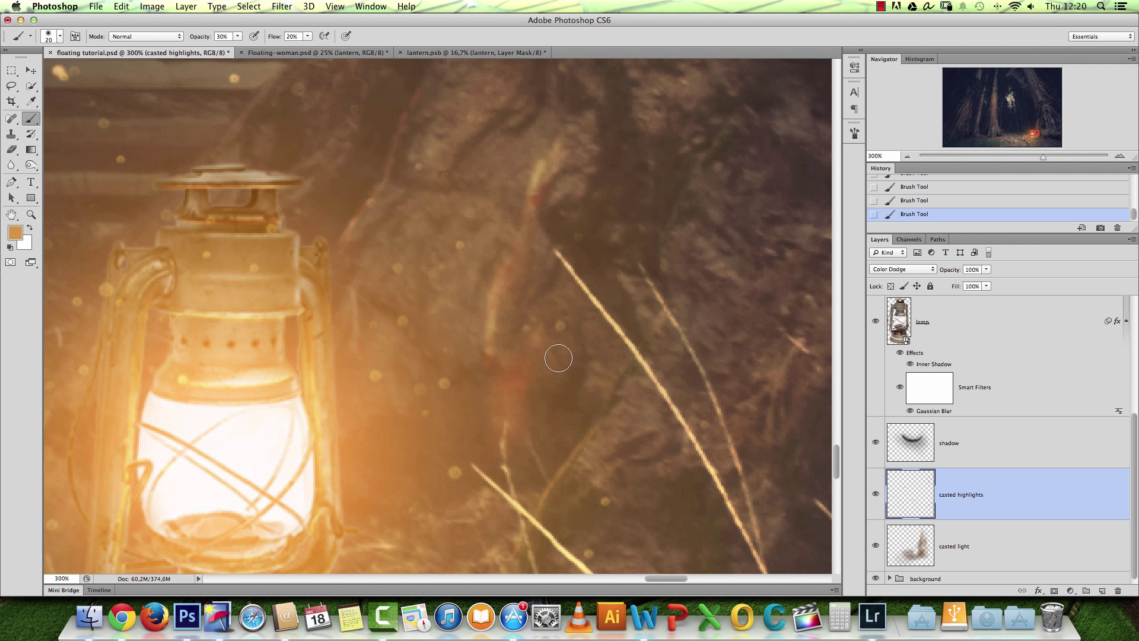
key(alt+super+z)
key(alt+super+z)
key(alt+super+z)
drag(587, 455, 549, 509)
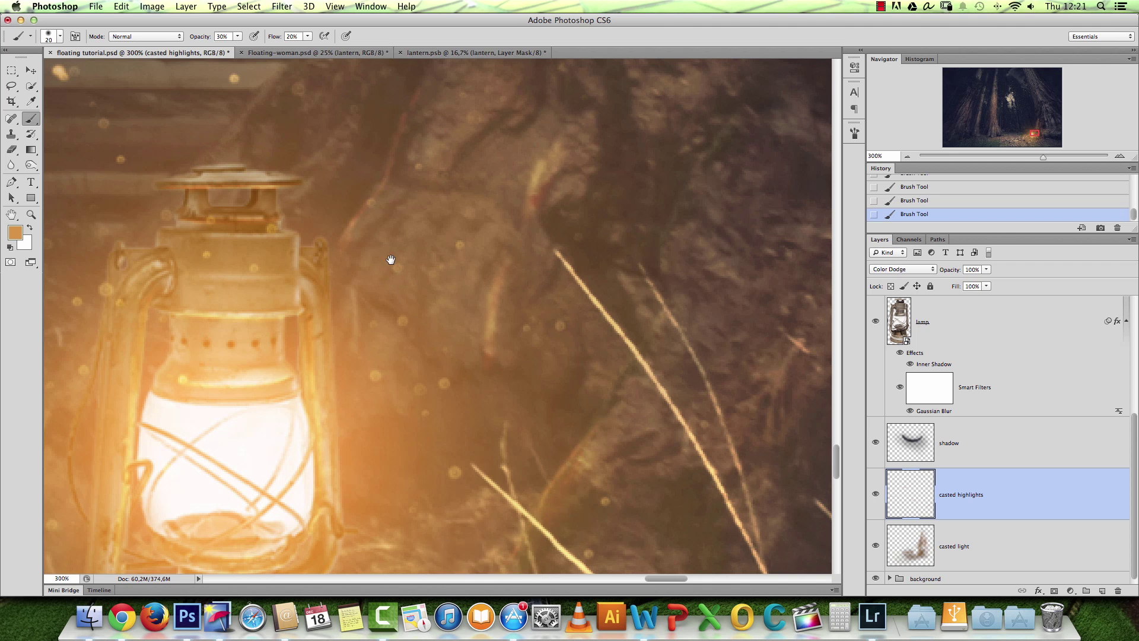
Reduce the brush to 3 px and paint a fine highlight along the fallen branch in front of the grass tuft.
drag(389, 260, 638, 254)
mouse_move(356, 350)
mouse_down()
mouse_move(521, 303)
mouse_move(554, 228)
mouse_up()
drag(449, 298, 520, 360)
key(bracketleft)
key(bracketleft)
key(bracketleft)
key(bracketleft)
drag(464, 422, 643, 352)
key(bracketleft)
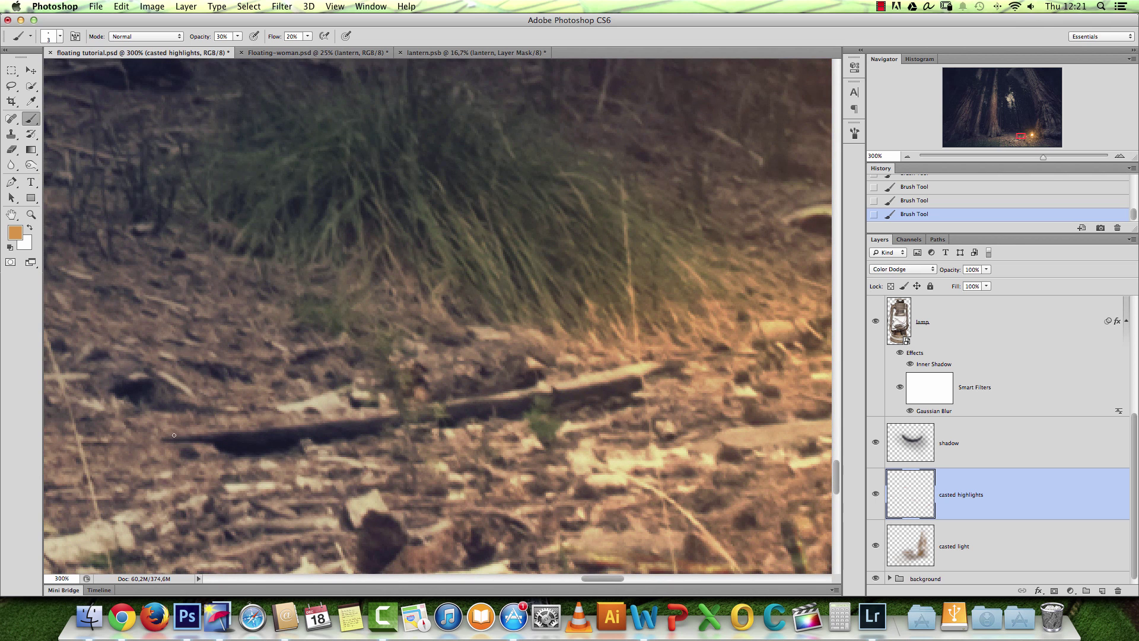
drag(341, 417, 354, 421)
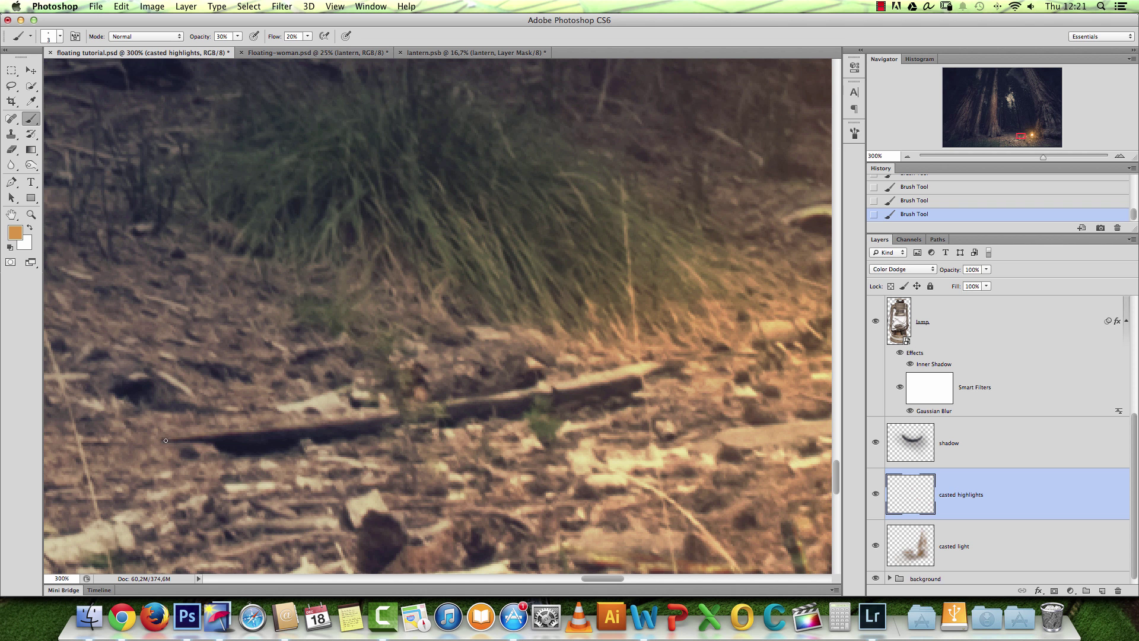
Paint fine highlights on the twigs and wood pieces lying on the ground left of the lantern.
drag(429, 406, 289, 201)
drag(251, 461, 340, 418)
drag(754, 308, 508, 419)
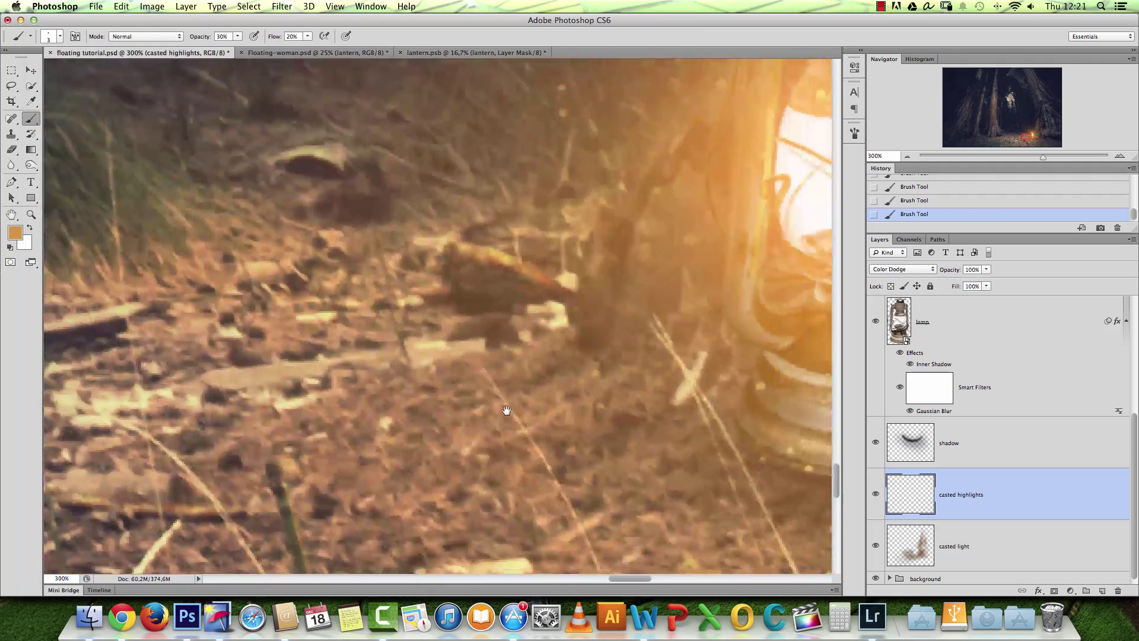
alt+click(591, 392)
alt+click(591, 392)
alt+click(591, 393)
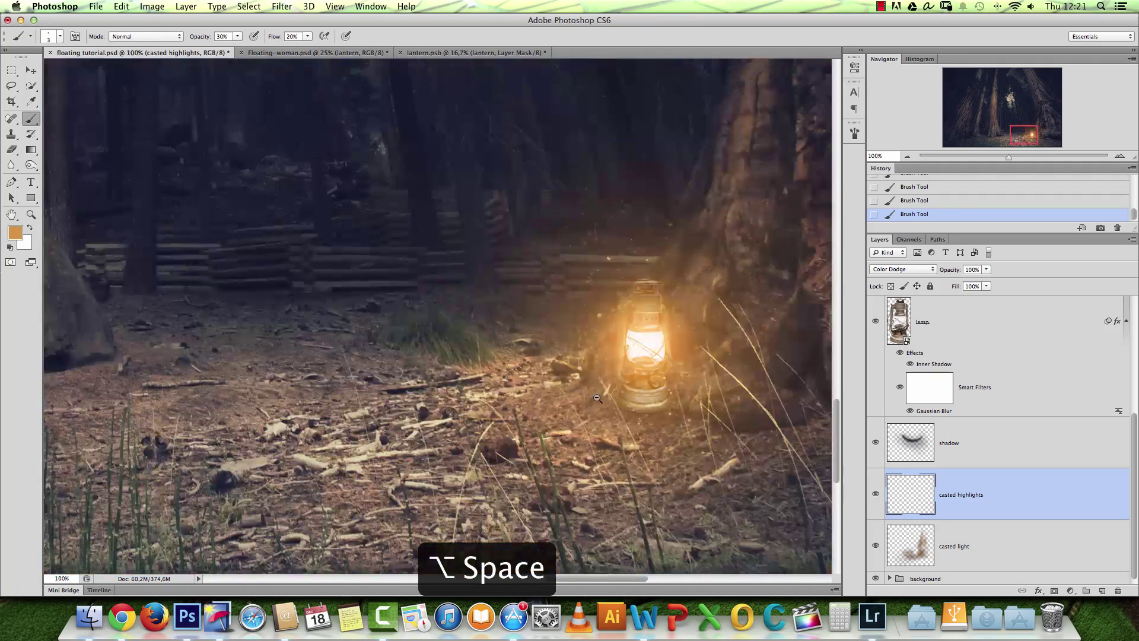
Pick a brighter orange foreground colour and paint a highlight along the lantern-facing edge of the dark bark chunk behind the green stalks.
super+click(518, 473)
super+click(519, 473)
super+click(519, 473)
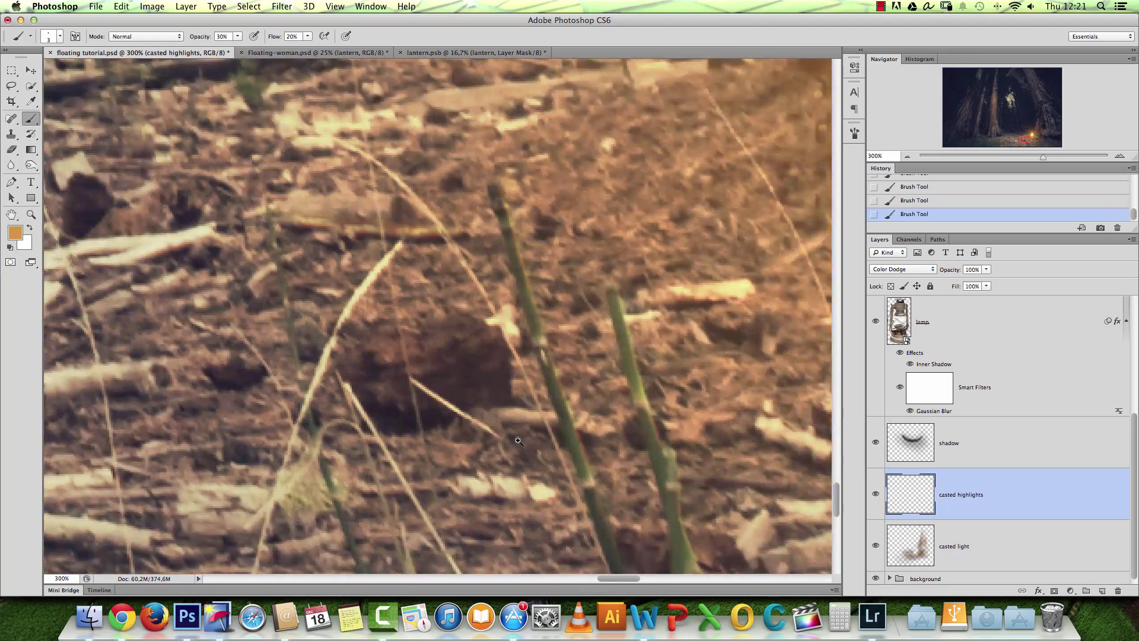
super+click(518, 472)
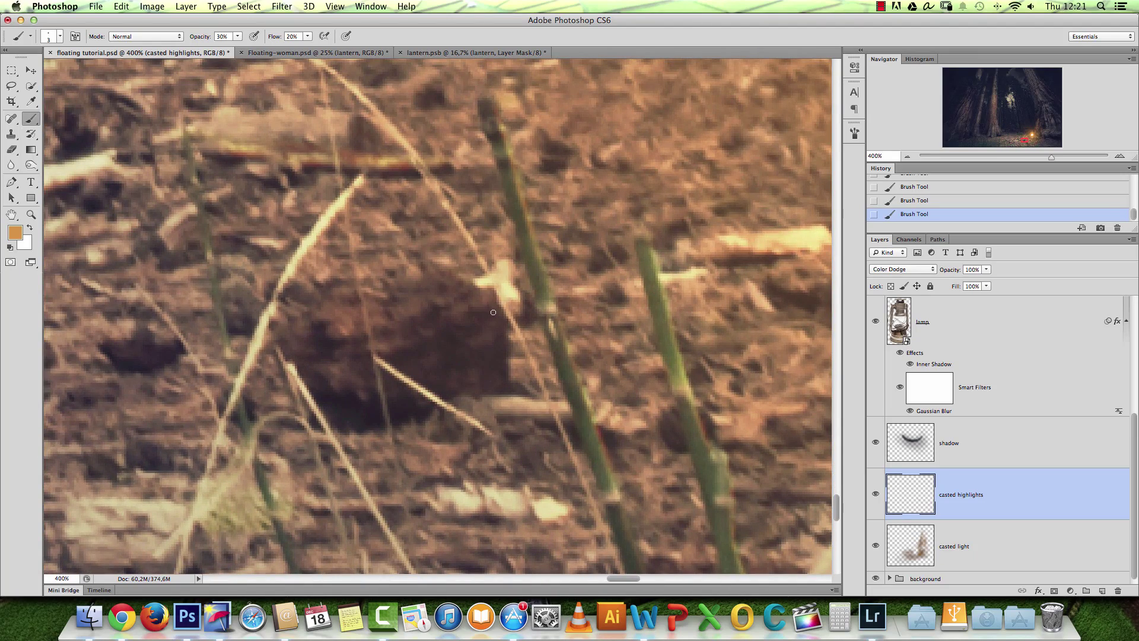
click(15, 232)
click(958, 140)
click(1094, 109)
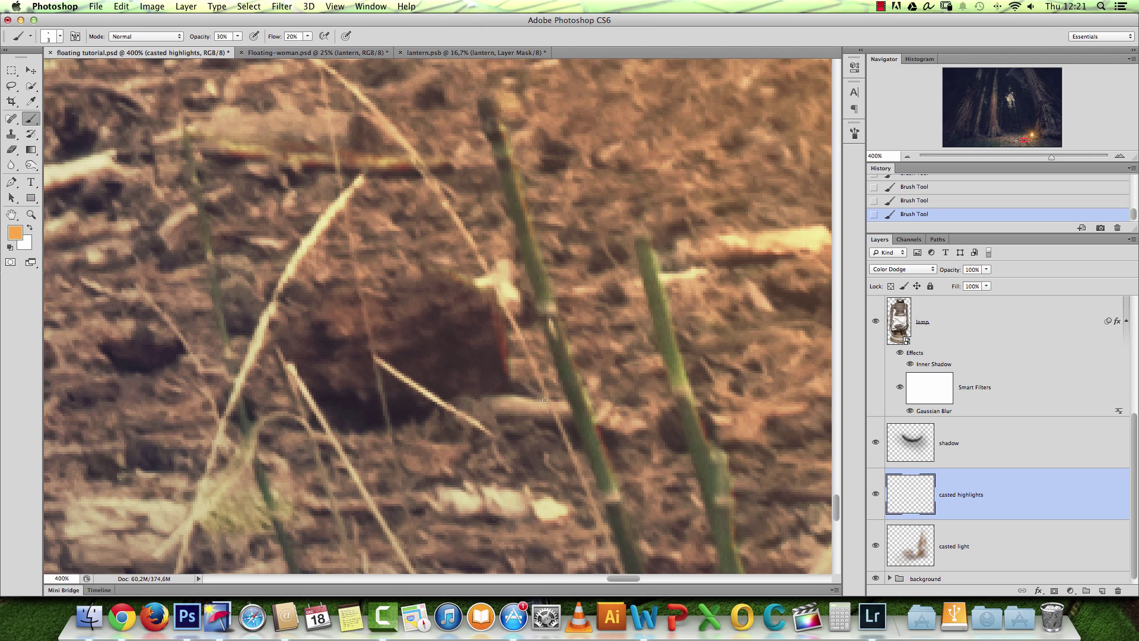
key(alt+space)
click(661, 371)
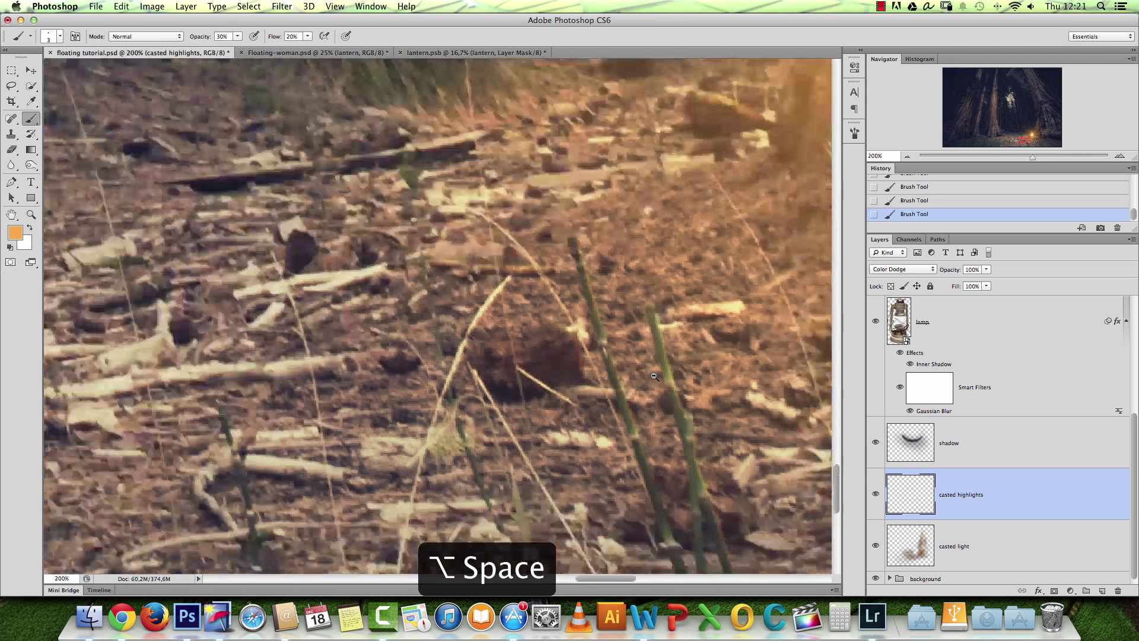
click(654, 376)
Pick a red-orange foreground colour and paint a thin highlight on the lantern-facing end of the small log by the trunk.
drag(630, 298, 294, 407)
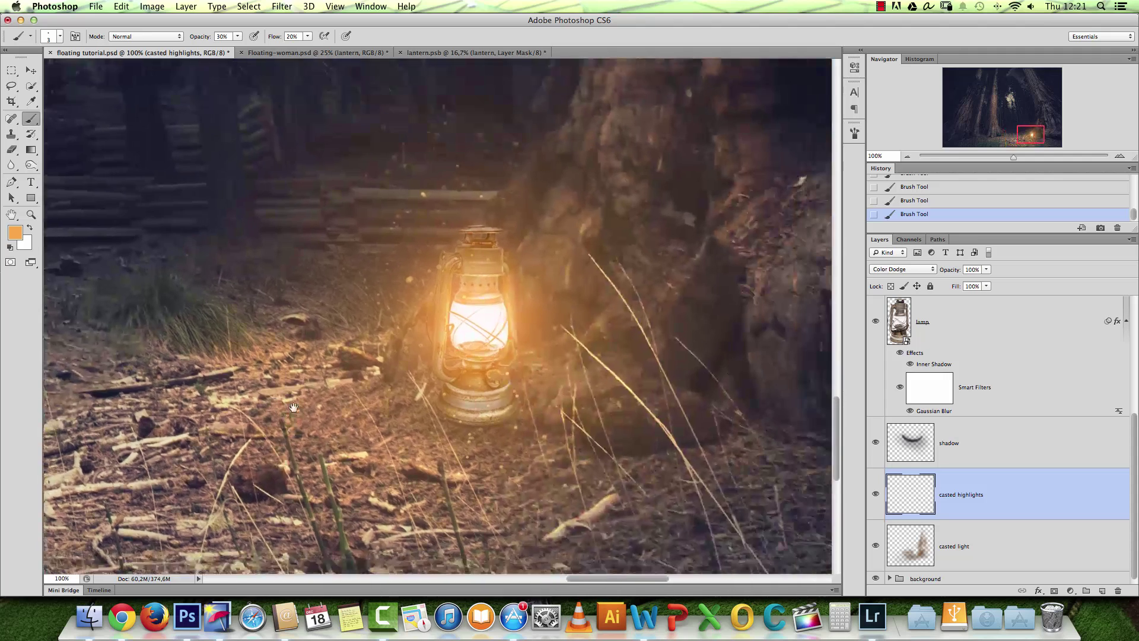
drag(594, 439, 561, 338)
drag(686, 330, 477, 378)
key(super+space)
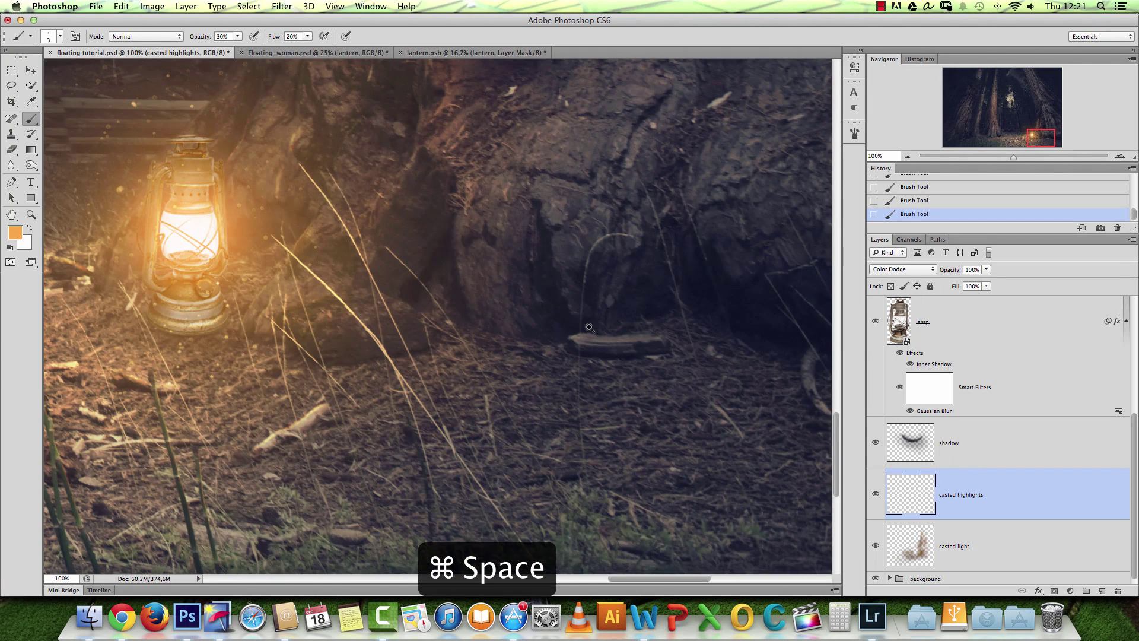
super+click(571, 341)
super+click(571, 341)
click(16, 233)
click(957, 156)
click(977, 255)
click(955, 122)
click(1056, 111)
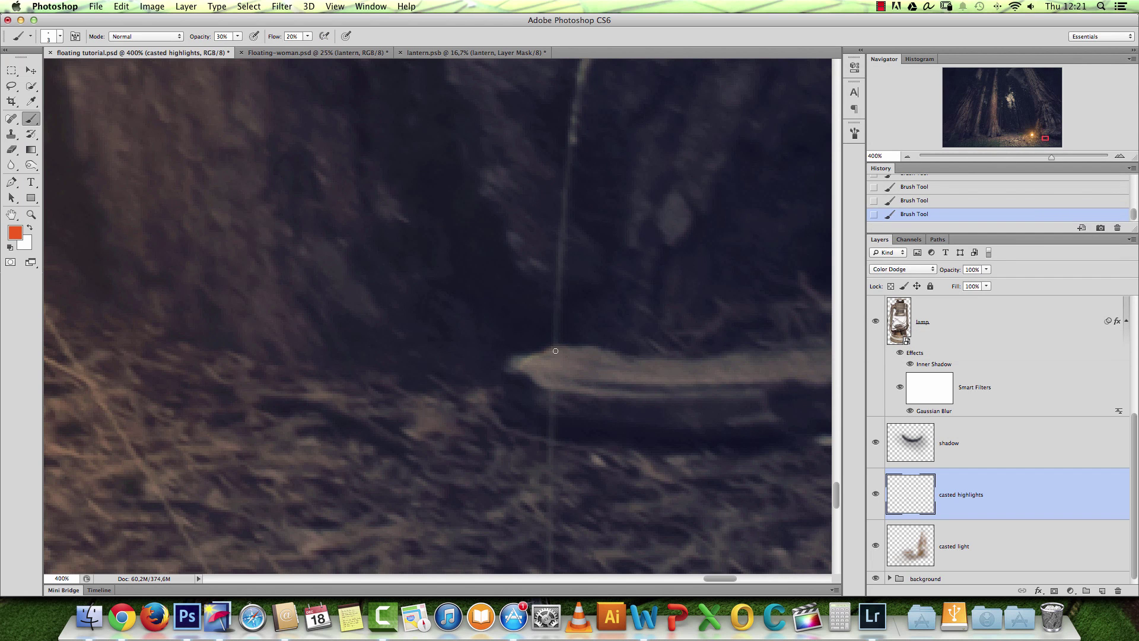
drag(555, 350, 535, 357)
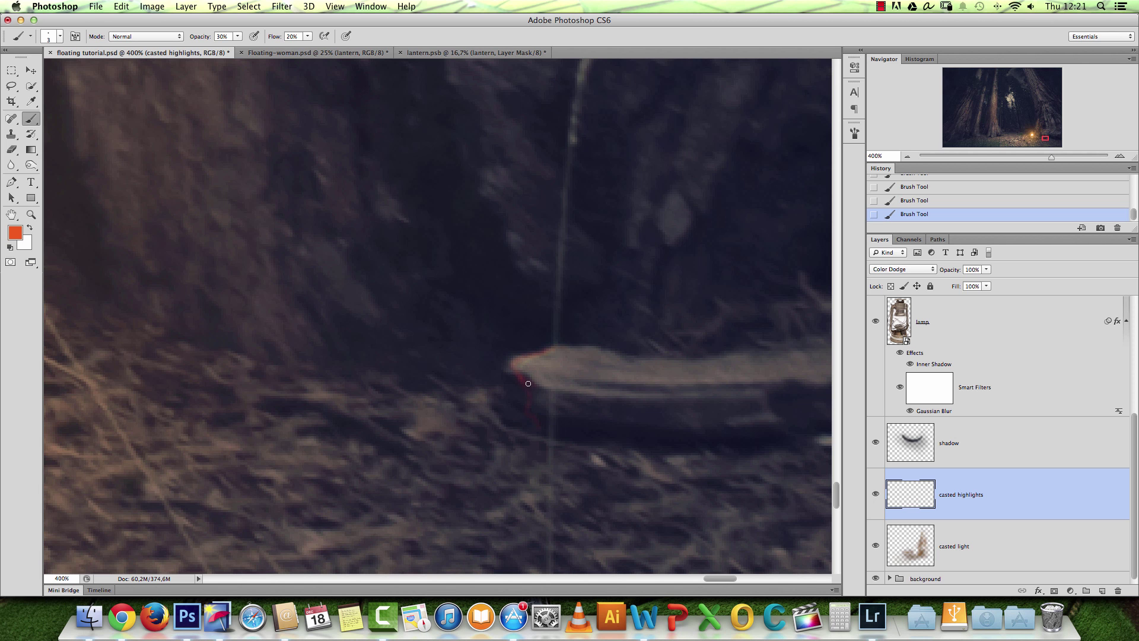
Shrink the Eraser to 35 px and erase the red-orange highlight from the end of the small log.
key(e)
key(bracketleft)
key(bracketleft)
key(bracketleft)
key(bracketleft)
key(bracketleft)
key(bracketleft)
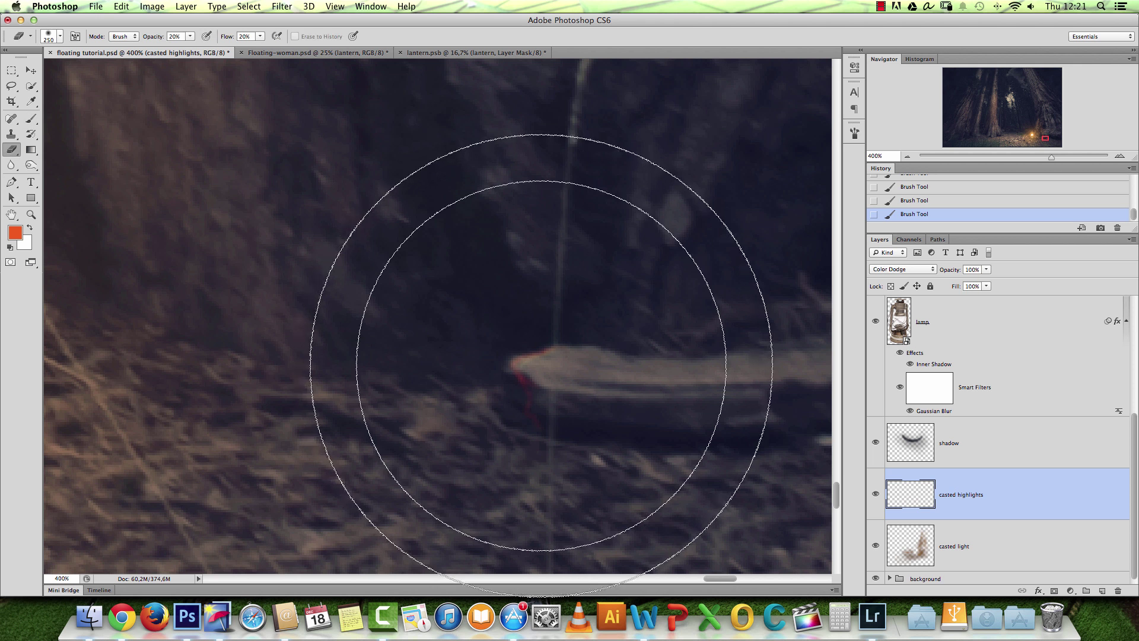
key(bracketleft)
key(bracketleft)
key(bracketleft)
key(bracketleft)
key(bracketleft)
drag(539, 368, 532, 399)
drag(552, 337, 528, 384)
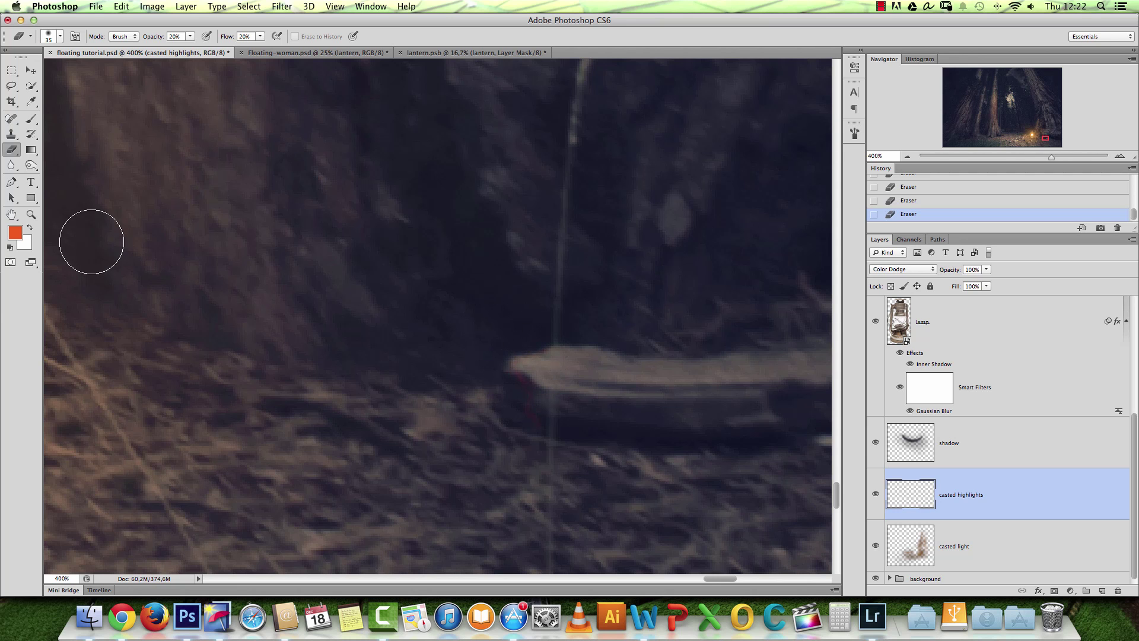
Change the foreground colour to orange and repaint the thin highlight on the small log's end with a 2 px brush.
click(31, 101)
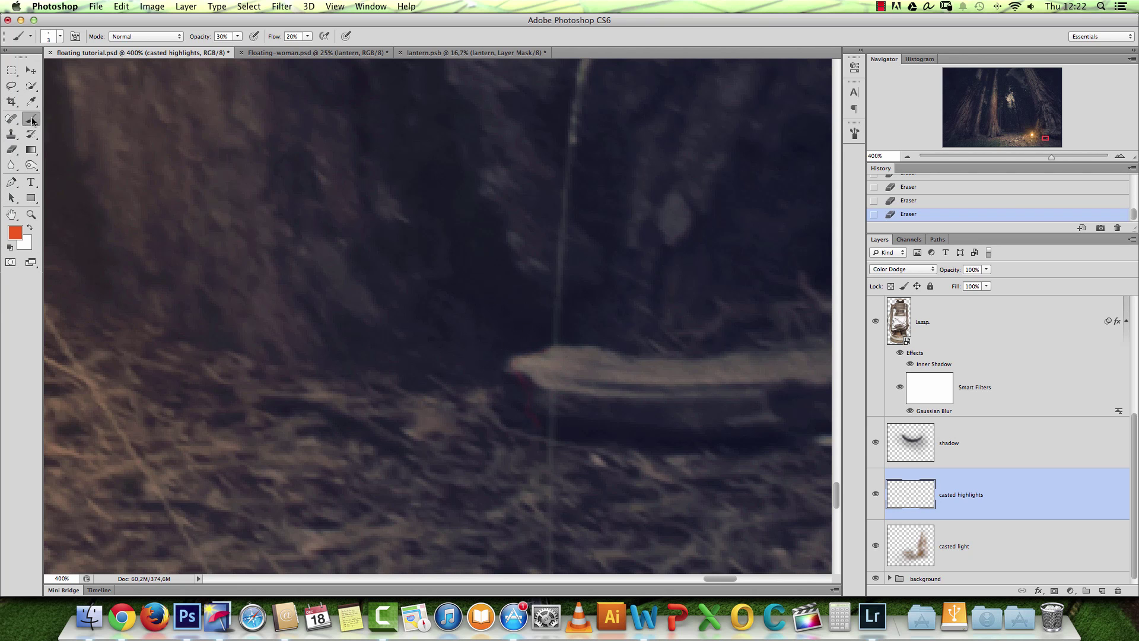
click(15, 232)
drag(974, 254, 974, 250)
click(1090, 106)
key(b)
drag(565, 345, 534, 353)
drag(546, 348, 526, 360)
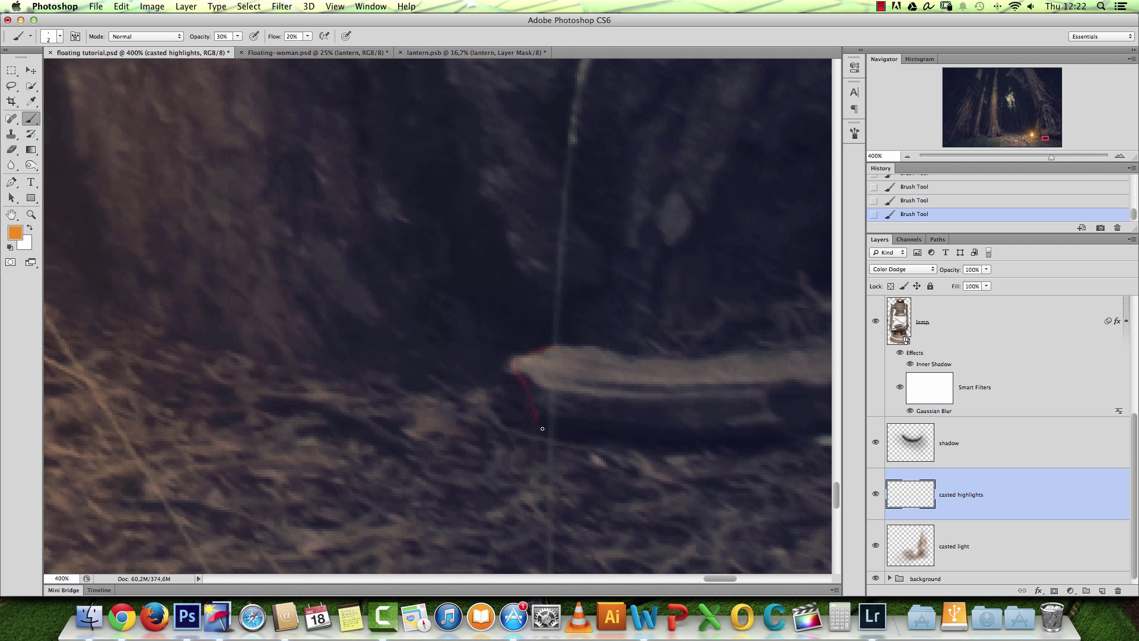
key(super+1)
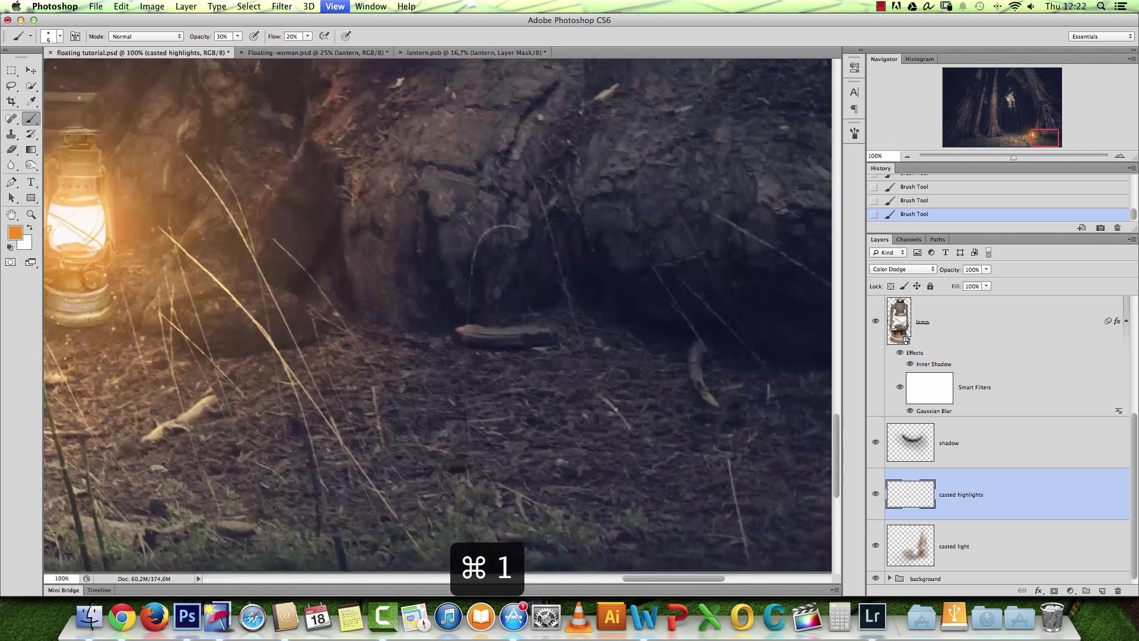
Paint an orange highlight along the lantern-facing edge of the curved stick at the far right of the forest floor.
drag(399, 394, 335, 399)
drag(654, 359, 581, 366)
super+click(581, 375)
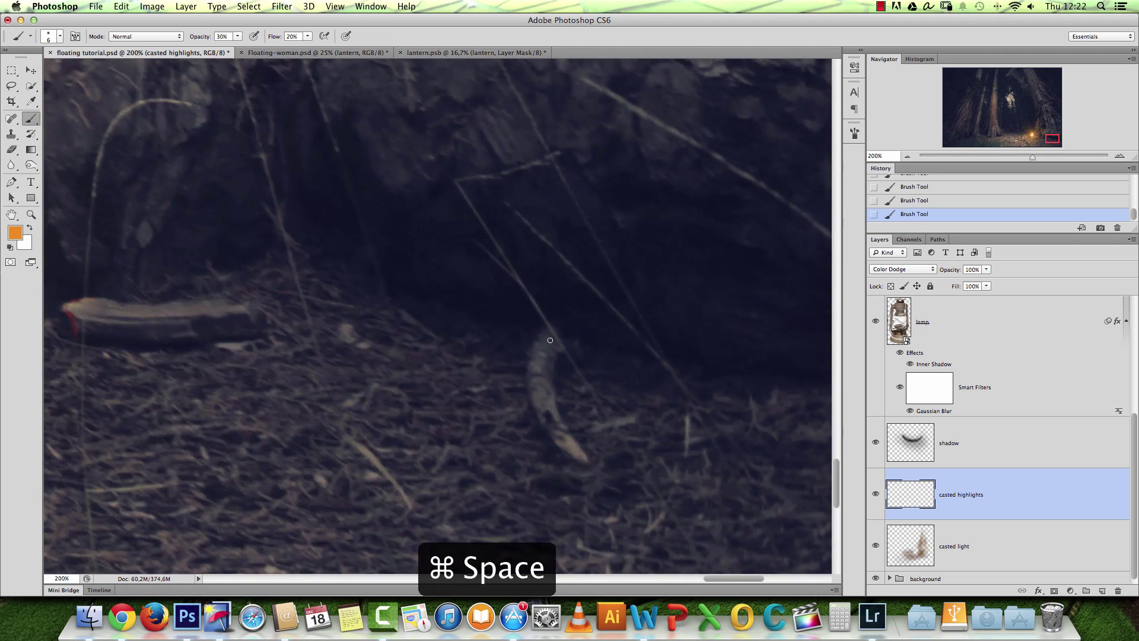
drag(545, 330, 531, 382)
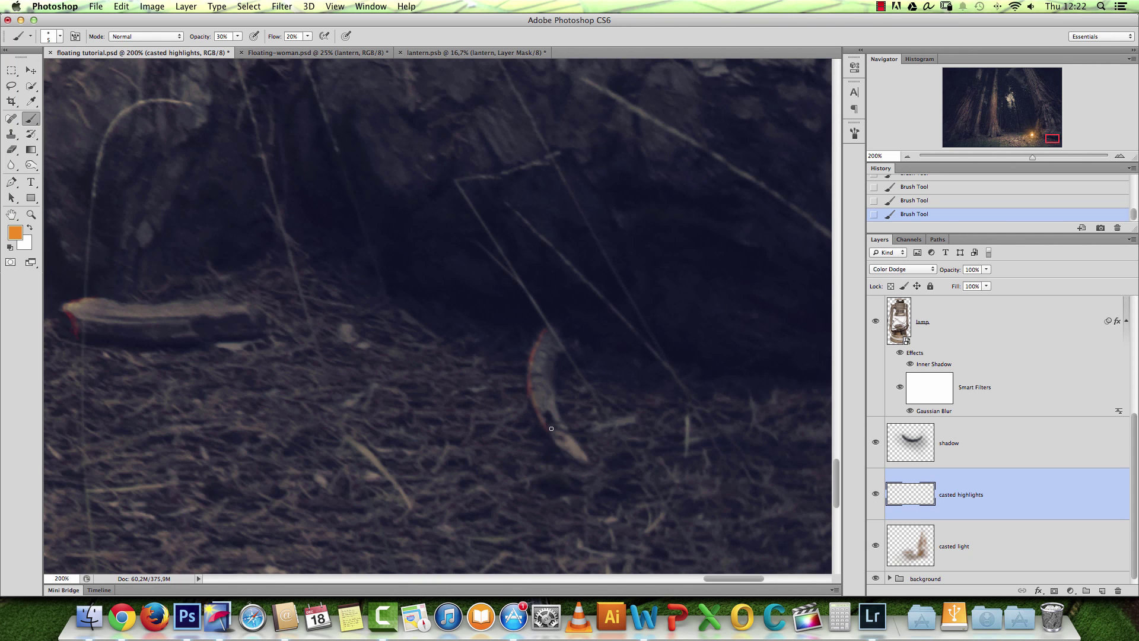
key(super+1)
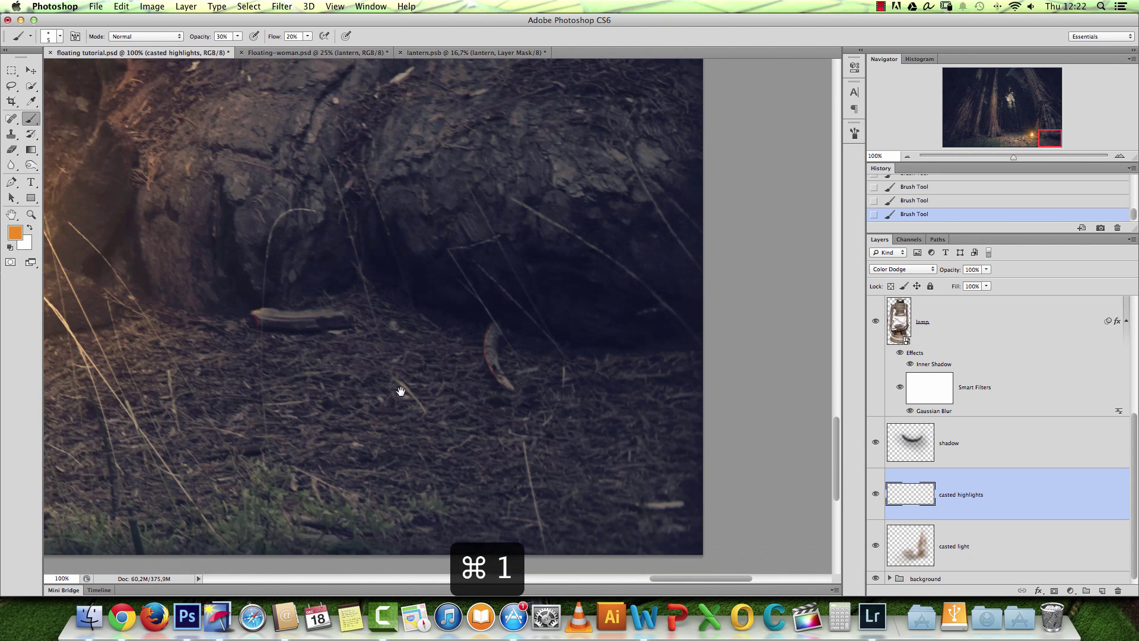
Set the foreground colour to 9d5909 and paint a wider 15 px glow along the lantern-facing side of the curved stick.
drag(399, 390, 549, 409)
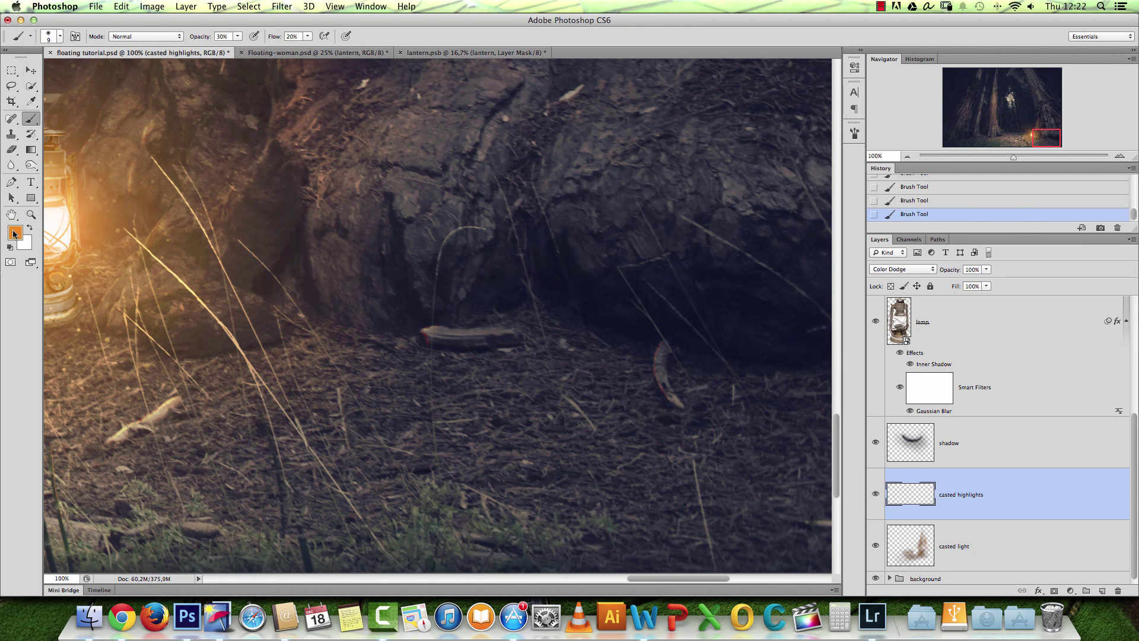
click(14, 233)
click(950, 171)
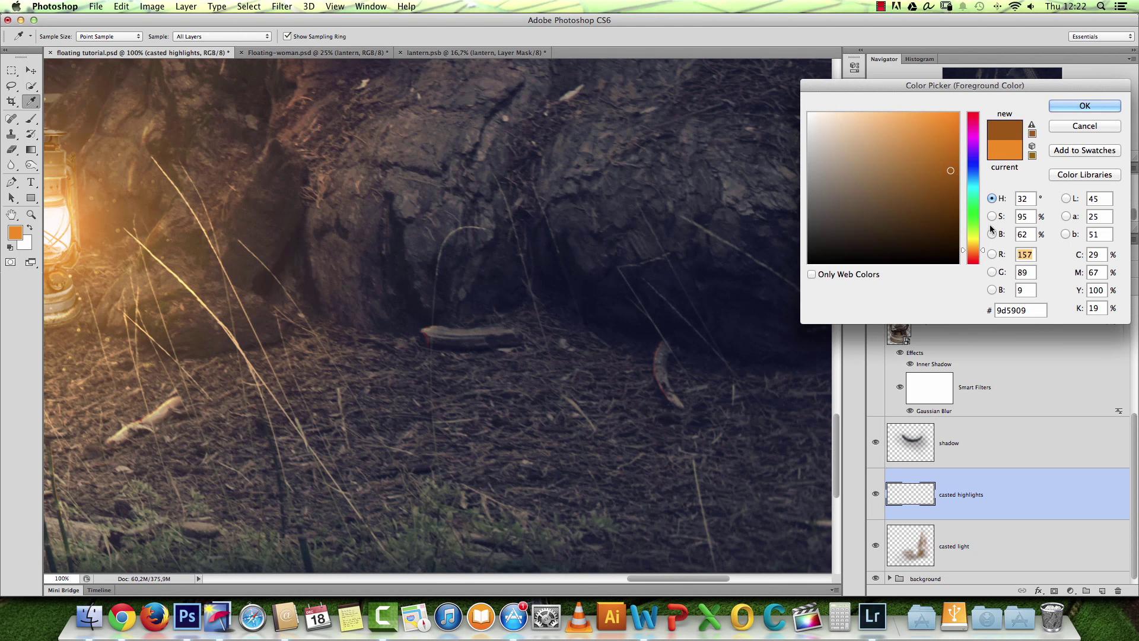
click(1084, 105)
key(super+space)
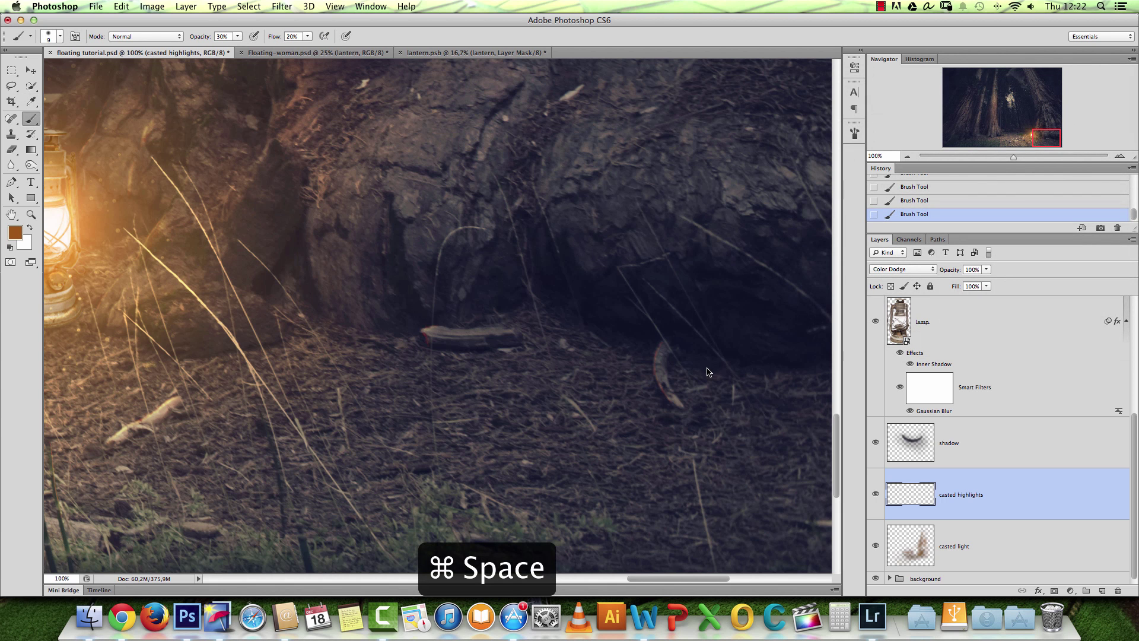
click(706, 369)
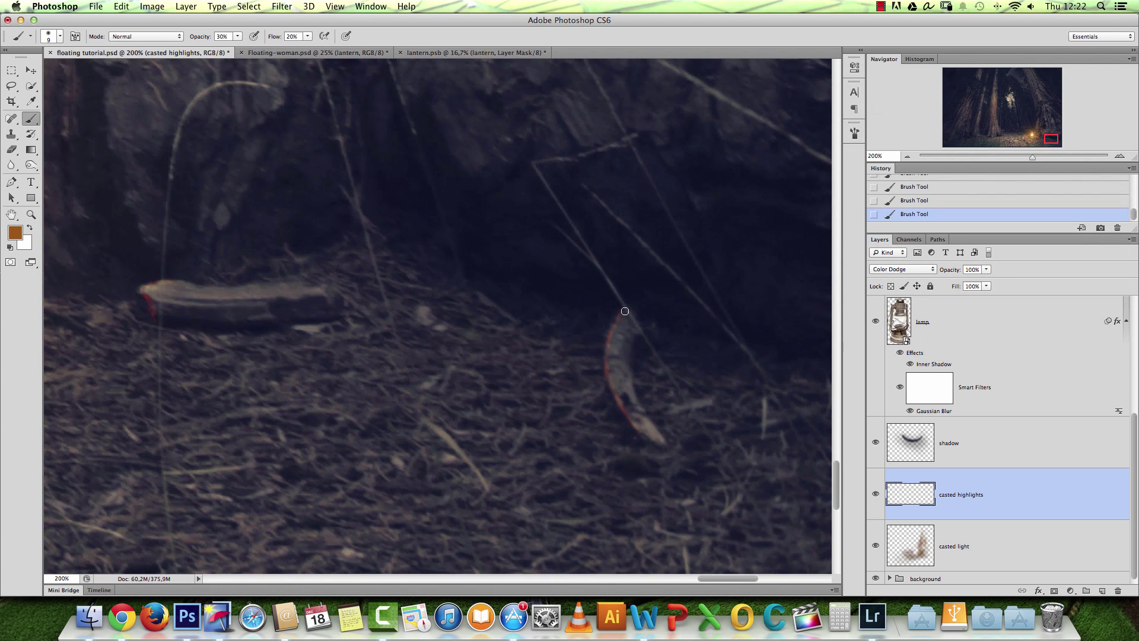
key(])
key(])
mouse_move(628, 312)
mouse_down()
mouse_move(610, 352)
mouse_move(624, 406)
mouse_move(653, 445)
mouse_move(625, 408)
mouse_up()
key(super+1)
scroll(648, 433, left, 10)
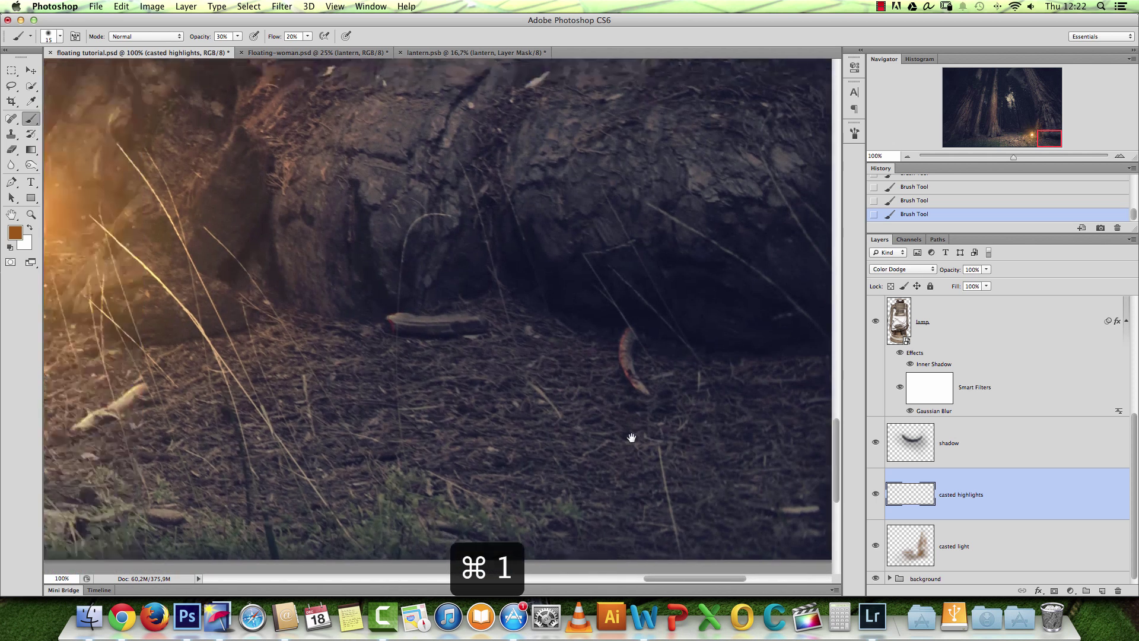
Set the foreground colour to a lighter tan-orange and paint highlights along the two green stems in front of the lantern.
drag(350, 431, 588, 365)
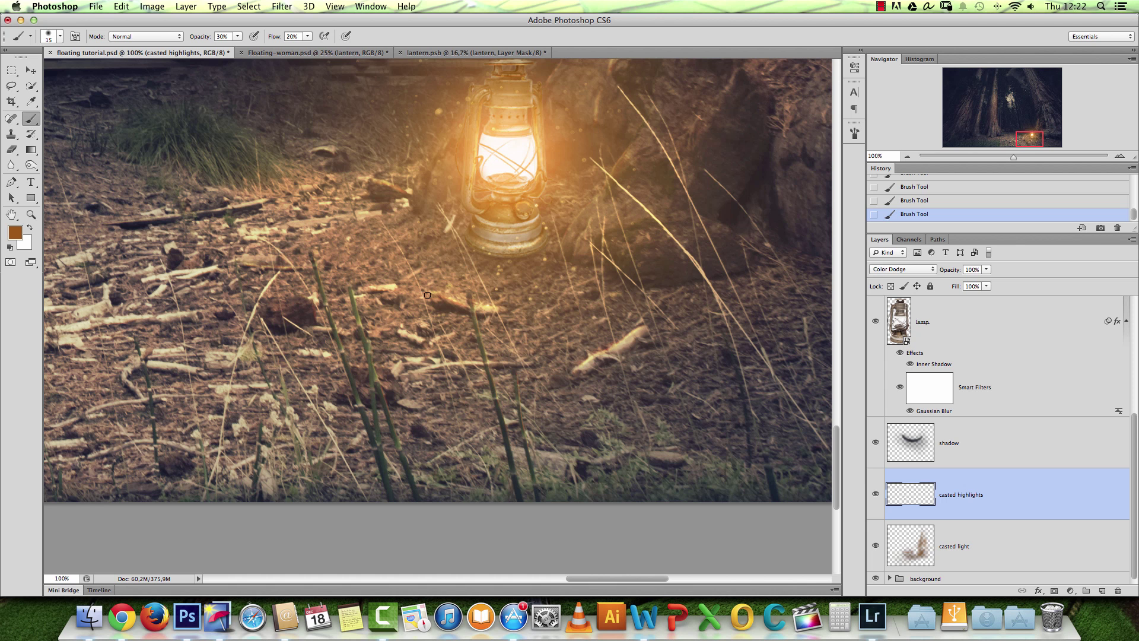
scroll(435, 324, left, 5)
scroll(434, 324, up, 3)
drag(442, 353, 460, 350)
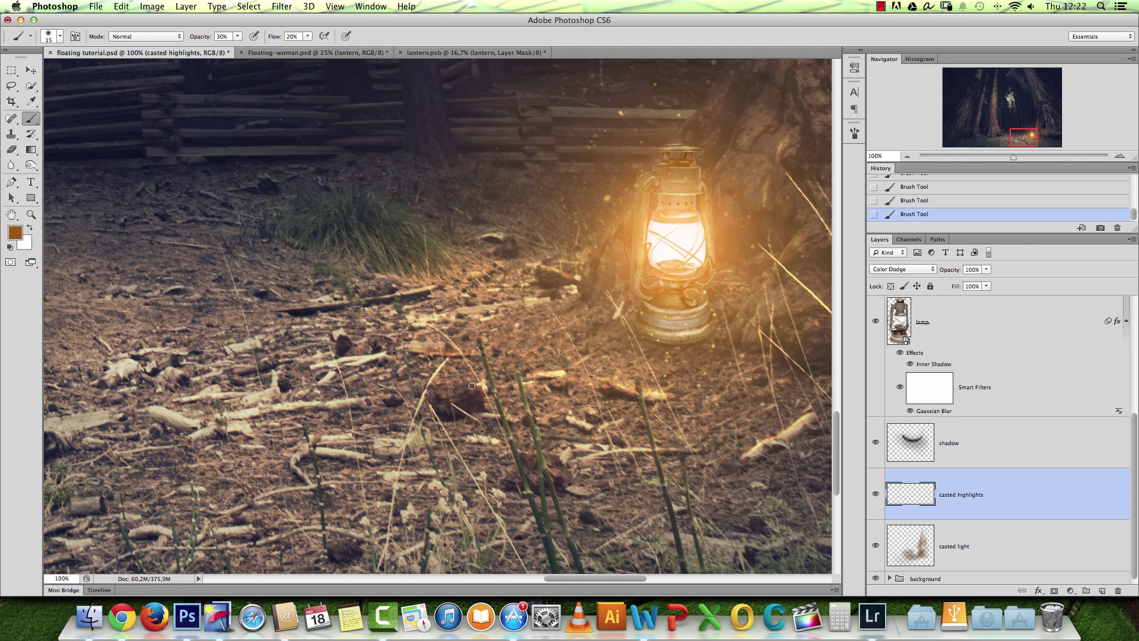
click(14, 235)
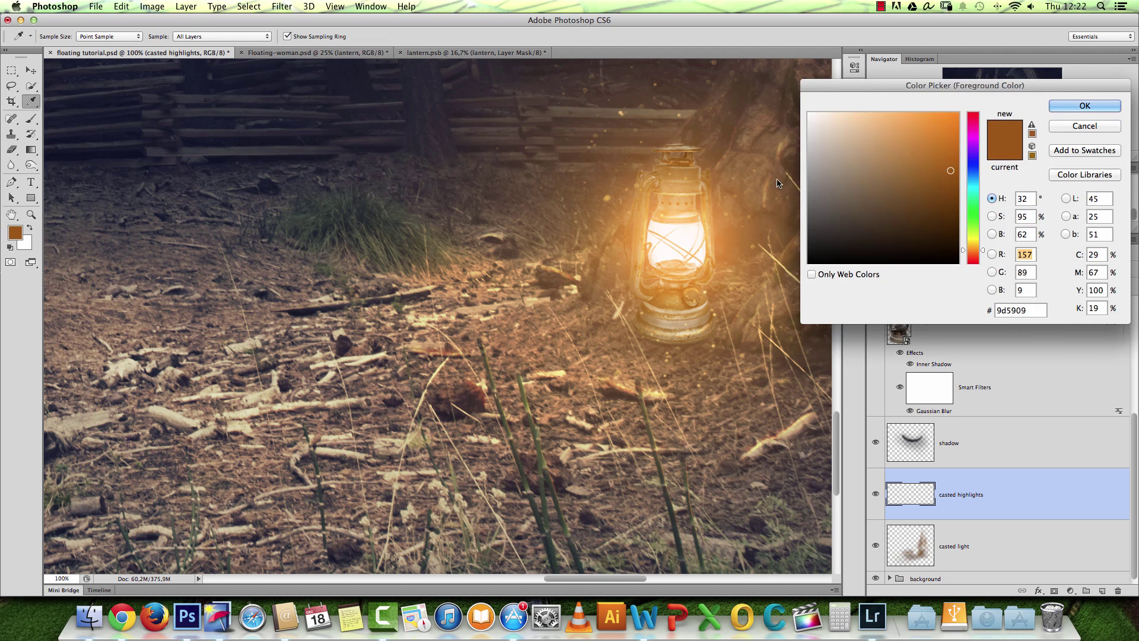
click(901, 160)
click(1092, 110)
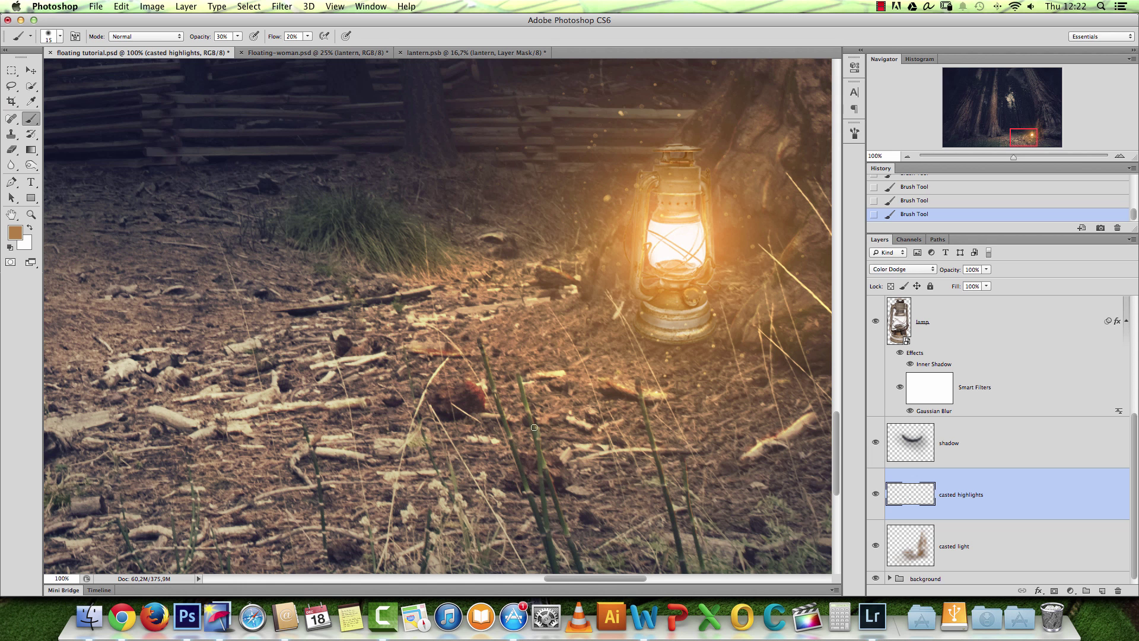
drag(484, 348, 516, 448)
drag(529, 400, 571, 515)
Set the foreground colour to a near-black grey.
scroll(663, 460, right, 7)
scroll(662, 461, up, 2)
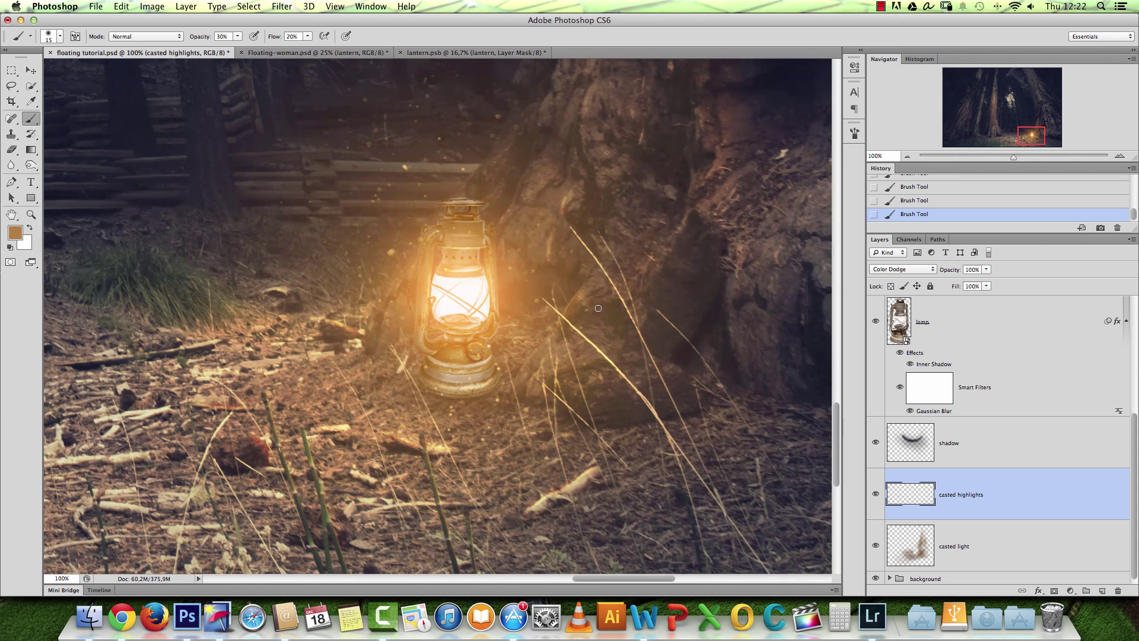
drag(596, 490, 638, 372)
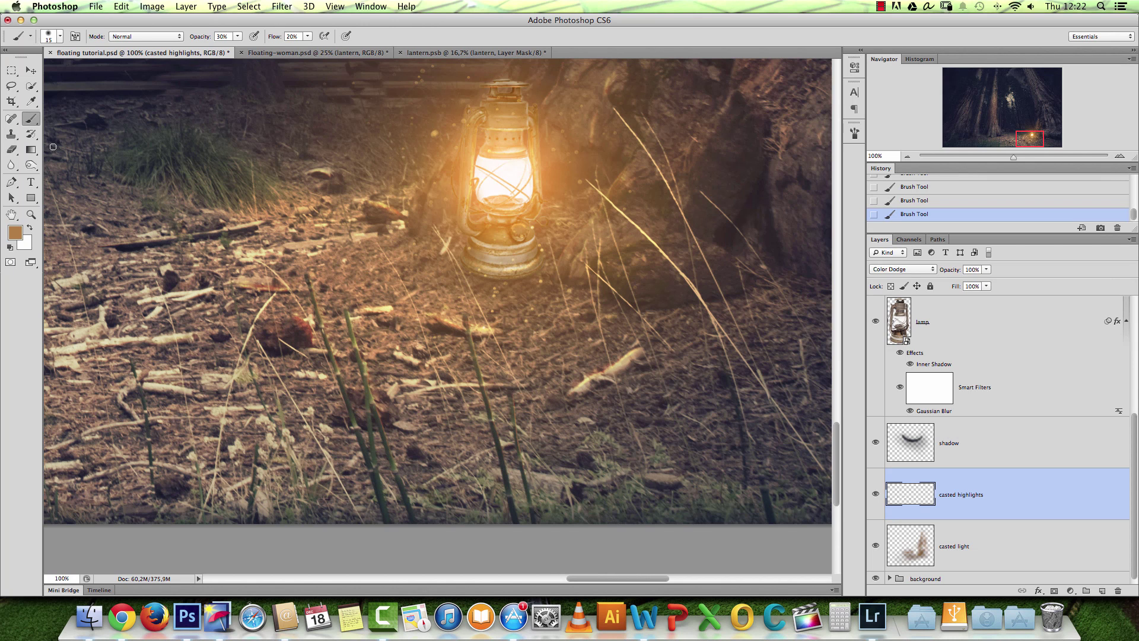
click(15, 231)
click(792, 210)
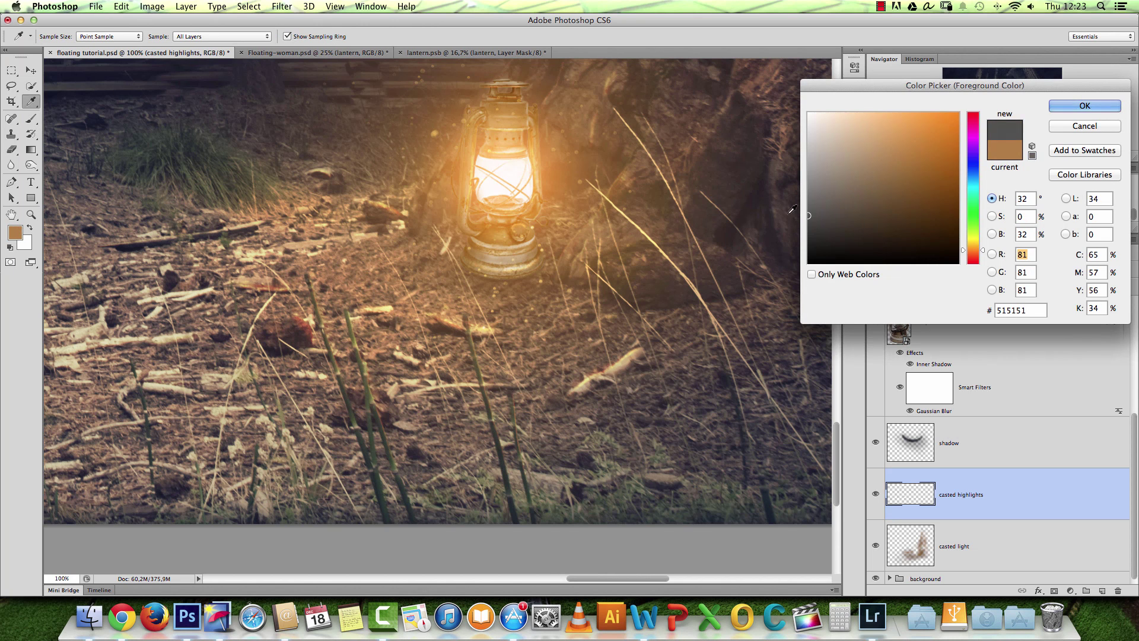
click(809, 245)
click(1097, 108)
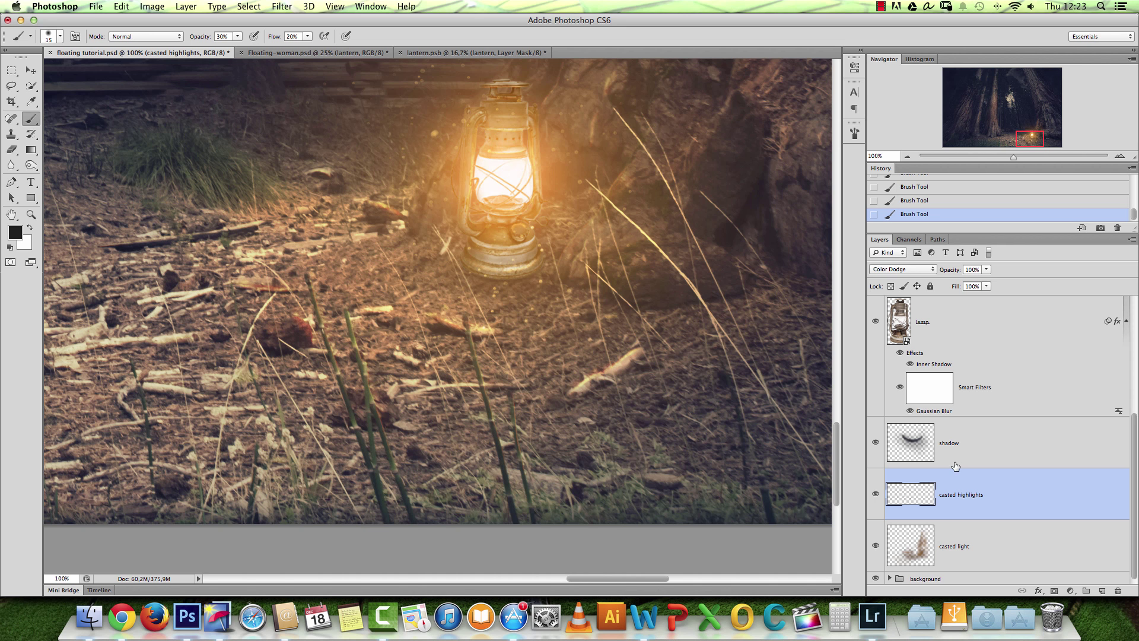
Compare the lantern area with the casted highlights layer hidden and shown.
key(alt+space)
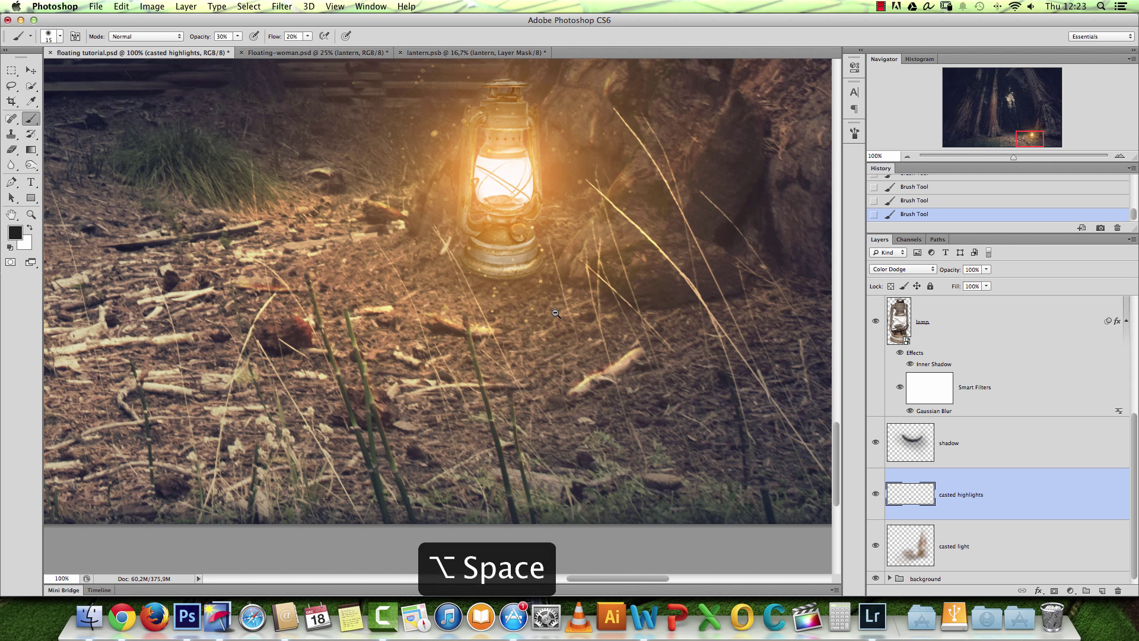
alt+click(556, 313)
alt+click(556, 313)
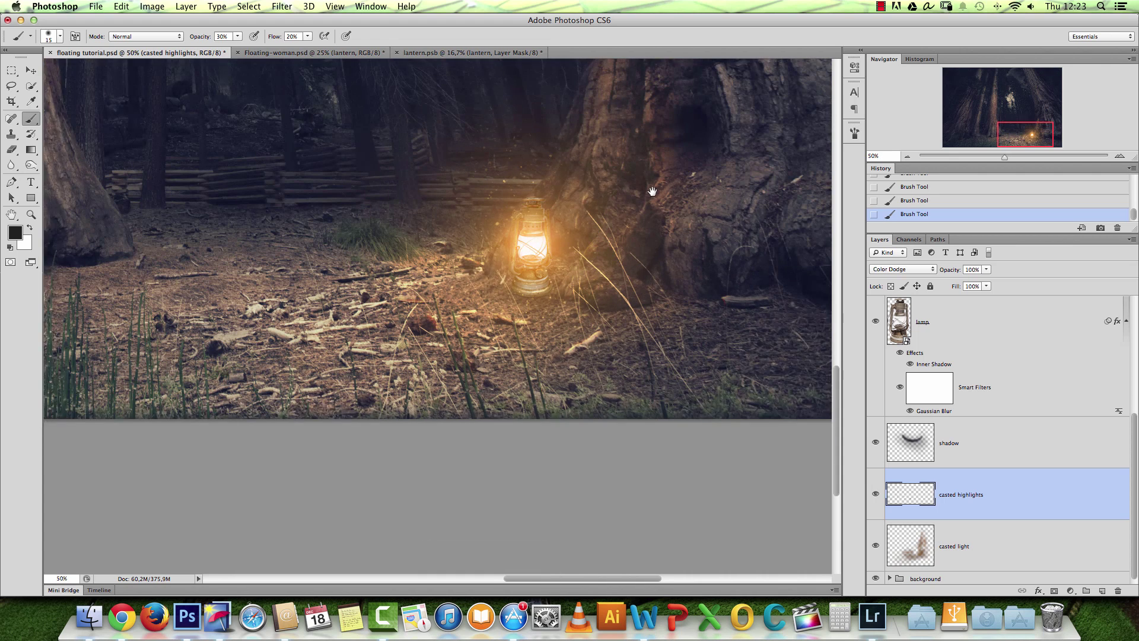
drag(652, 191, 630, 262)
click(876, 495)
click(877, 495)
click(876, 495)
click(876, 495)
click(876, 494)
click(877, 495)
click(876, 495)
click(876, 495)
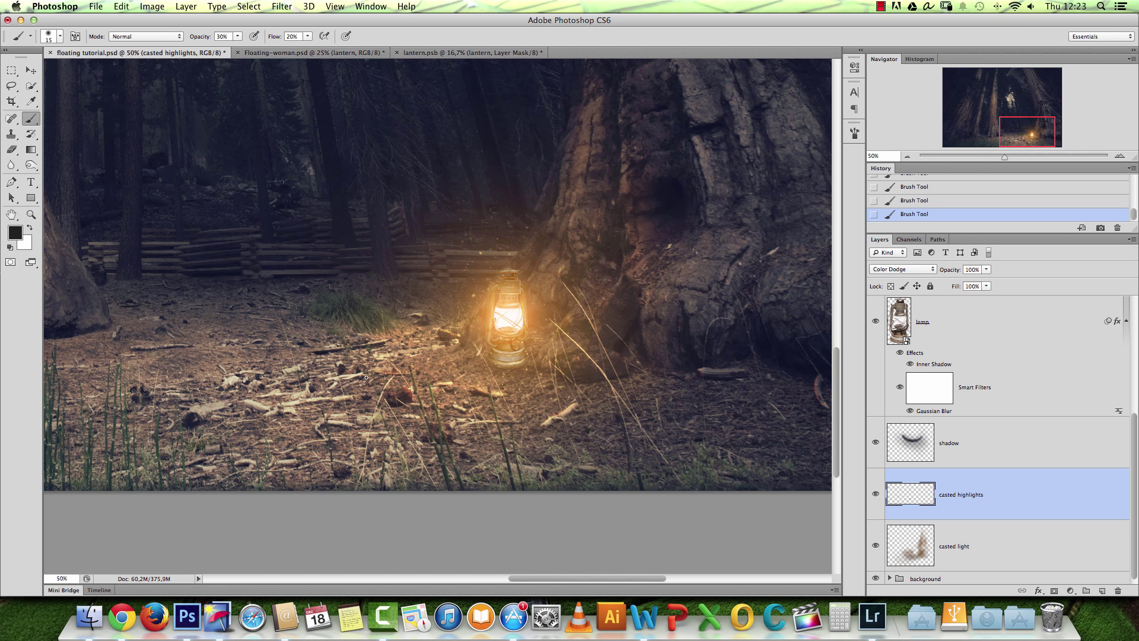
click(876, 494)
click(876, 494)
Set the foreground colour to brown and paint a highlight along the thin fallen stick left of the grass tuft with a 4 px brush.
drag(614, 345, 656, 375)
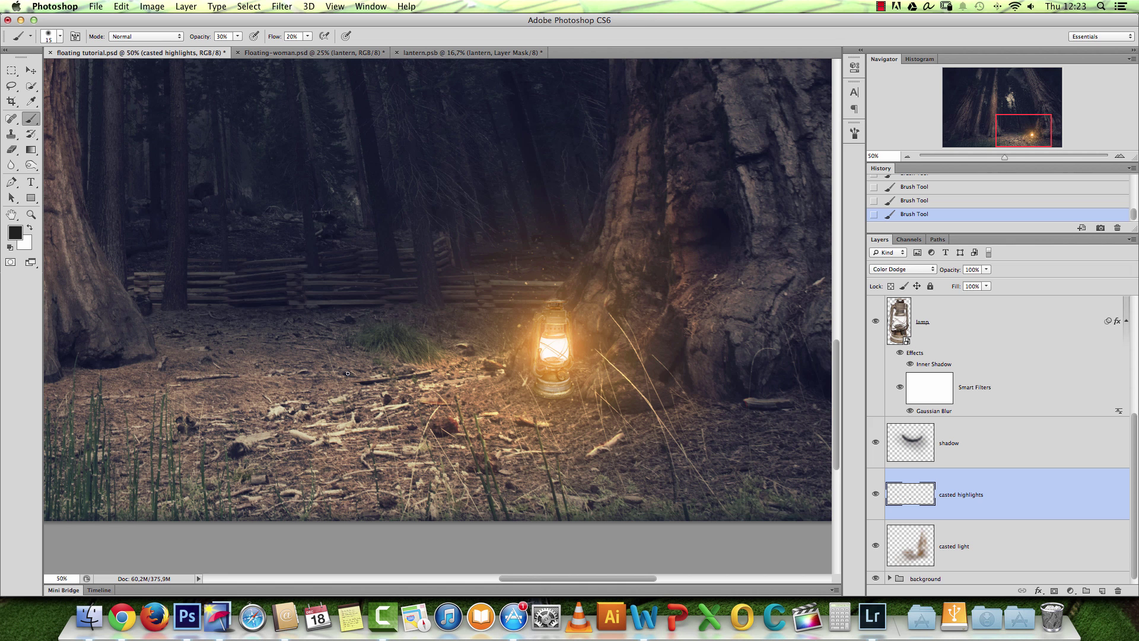
drag(366, 420, 491, 432)
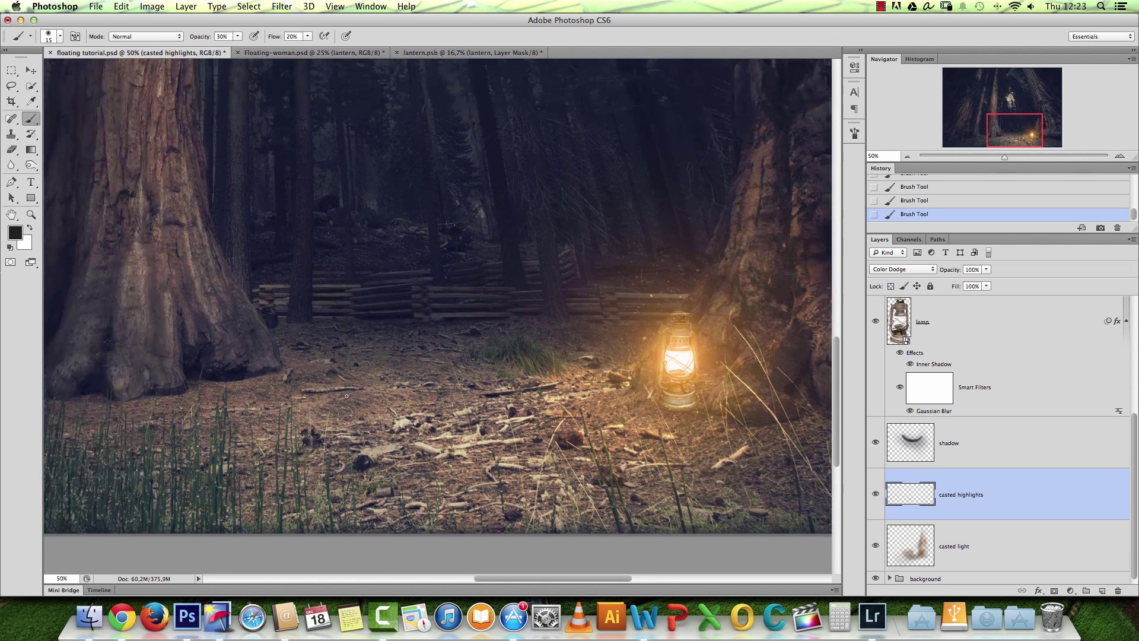
key(super+space)
drag(332, 393, 487, 373)
key(bracketleft)
key(bracketleft)
key(bracketleft)
key(bracketleft)
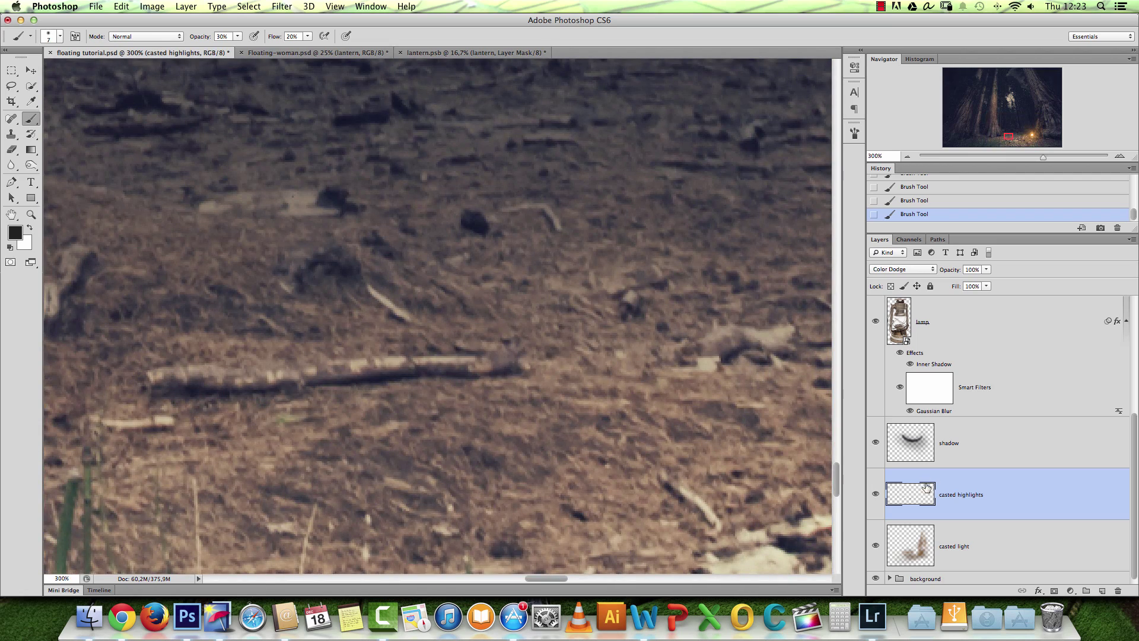
click(17, 233)
drag(945, 191, 936, 186)
click(1079, 108)
drag(508, 367, 365, 372)
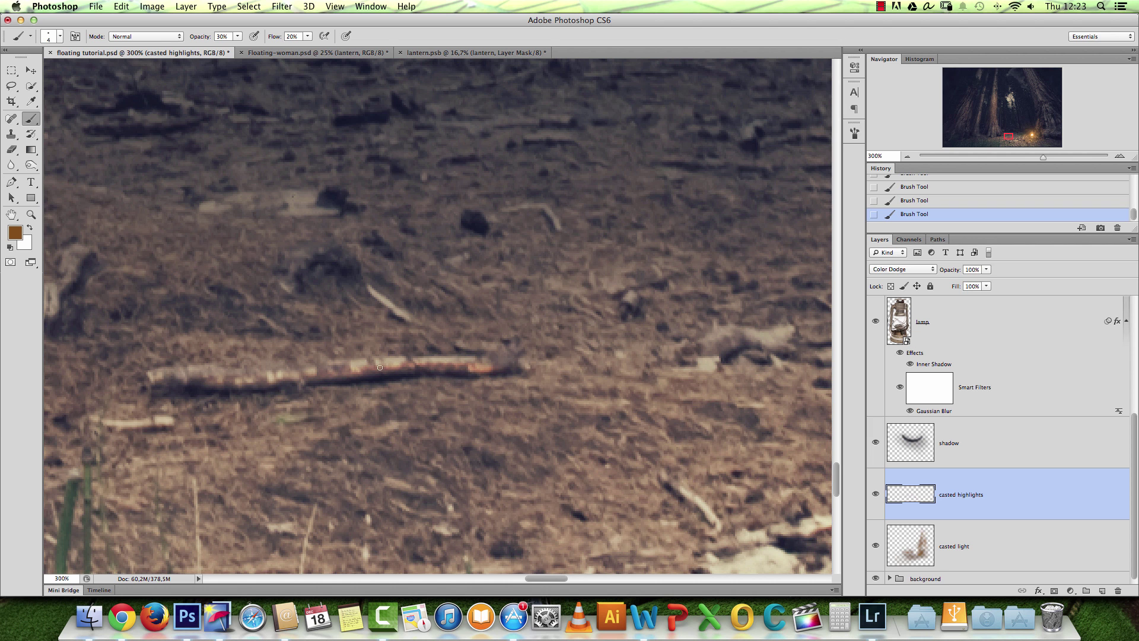
drag(520, 354, 200, 379)
key(super+1)
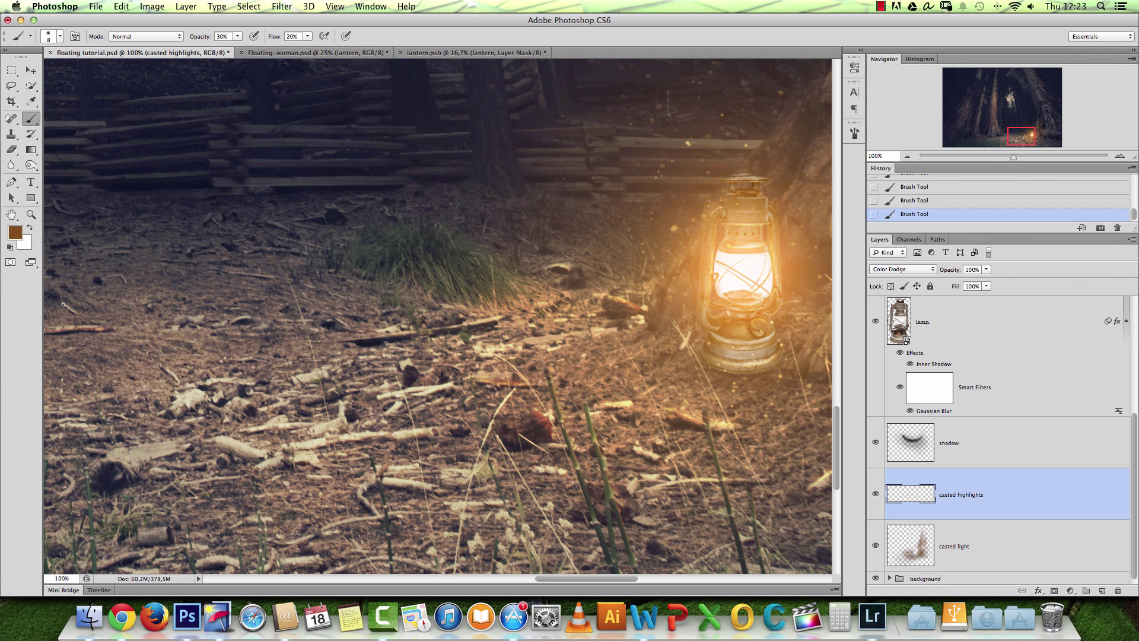
Set the foreground colour to olive-yellow and enlarge the brush to 30 px.
click(15, 233)
click(973, 245)
click(1084, 106)
scroll(385, 345, left, 5)
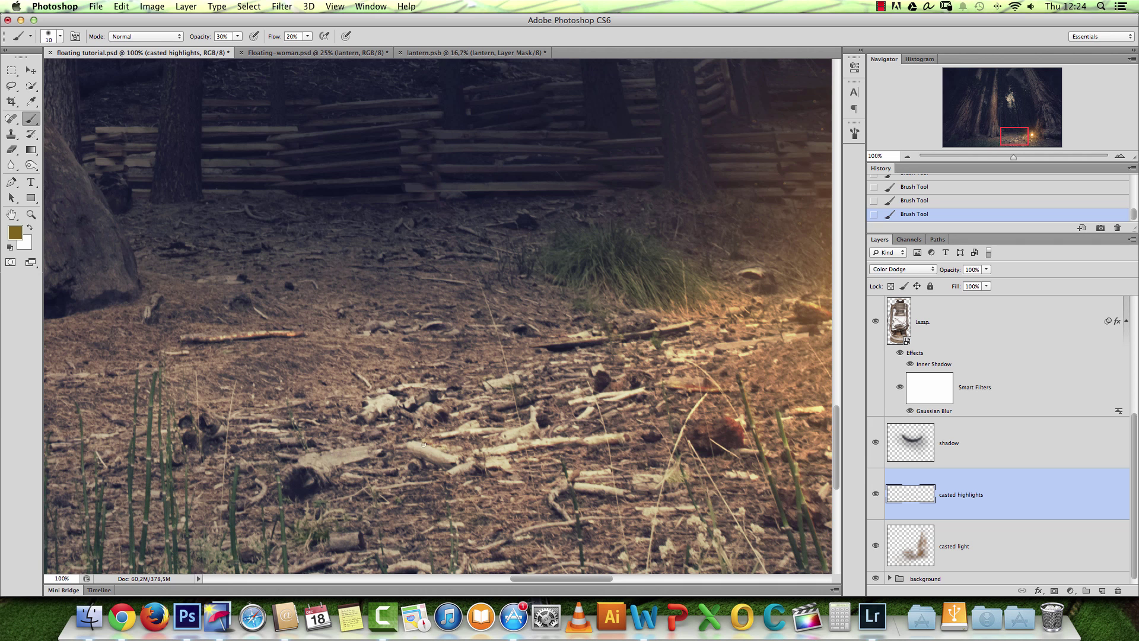
drag(784, 432, 399, 470)
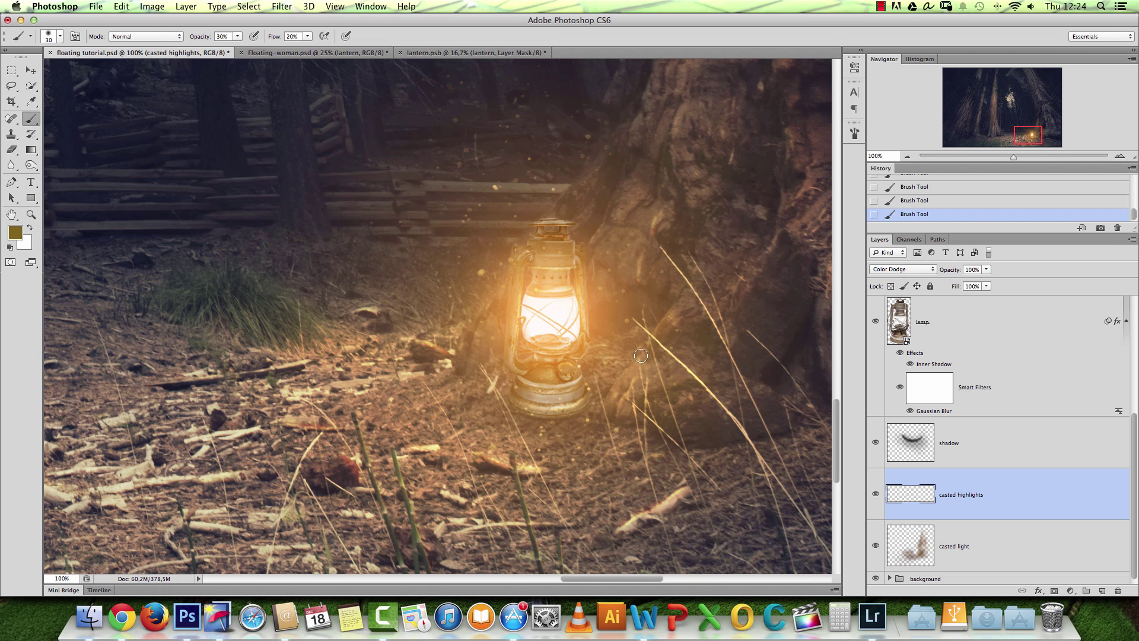
key(bracketright)
key(bracketright)
Compare the casted highlights layer hidden and shown, and examine the lantern light across the whole composition.
key(alt+space)
click(673, 356)
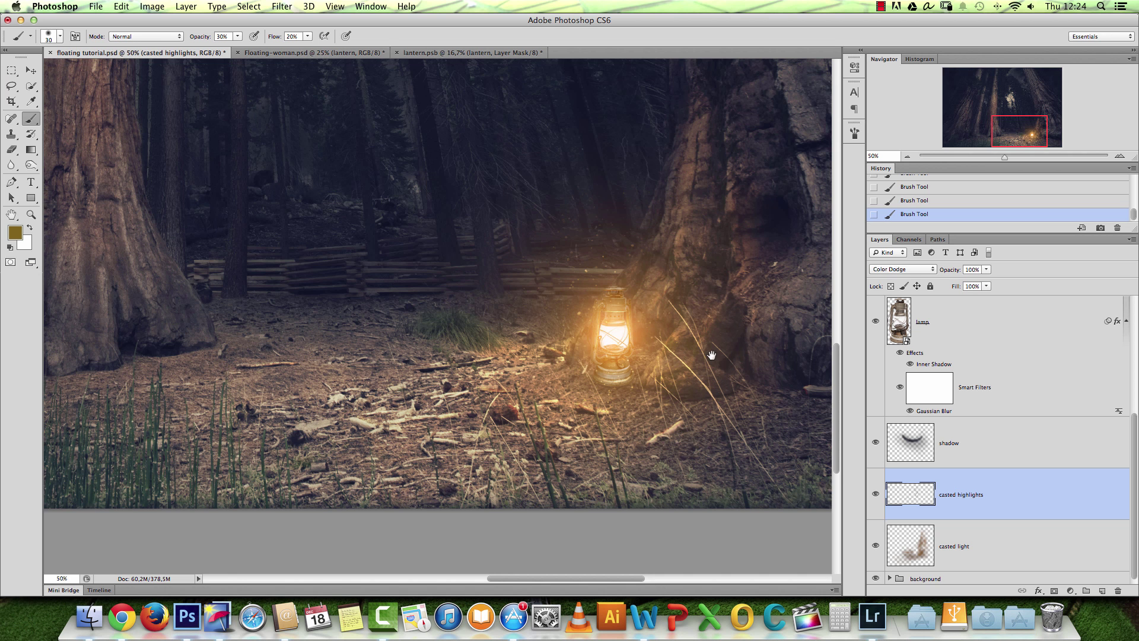
drag(711, 355, 639, 444)
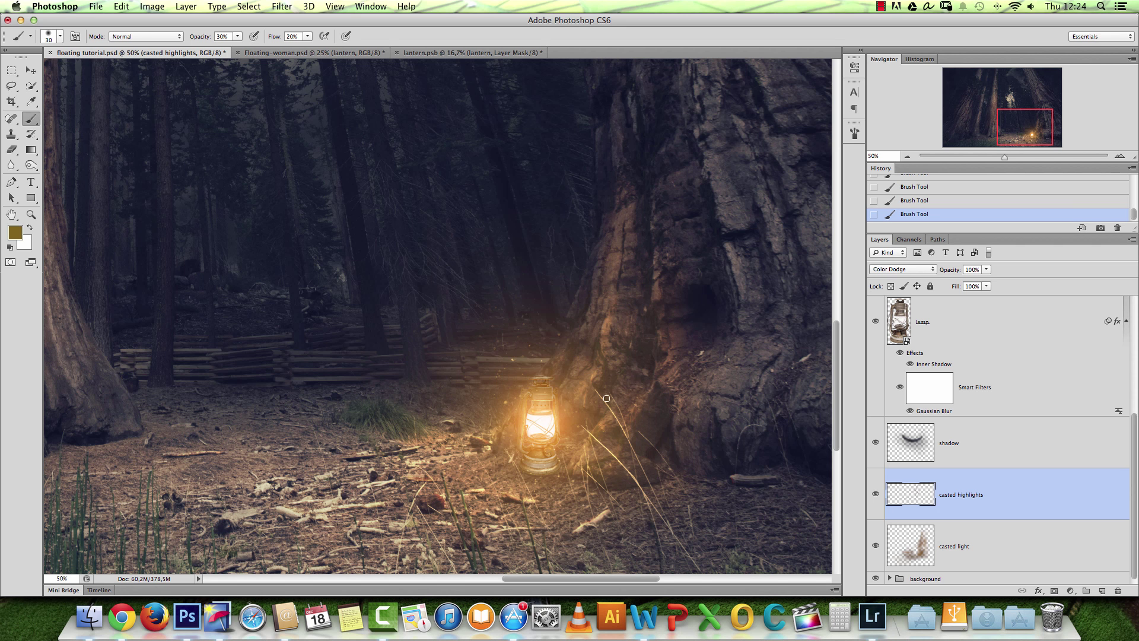
click(875, 493)
click(876, 493)
key(alt+space)
alt+click(621, 409)
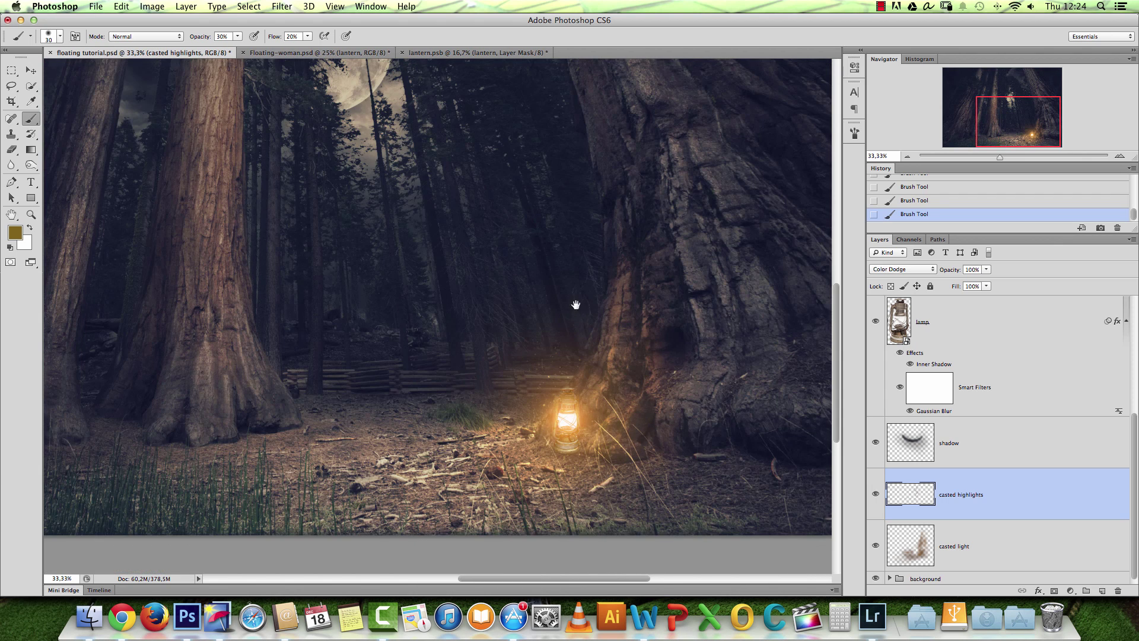
drag(575, 305, 646, 389)
key(alt+space)
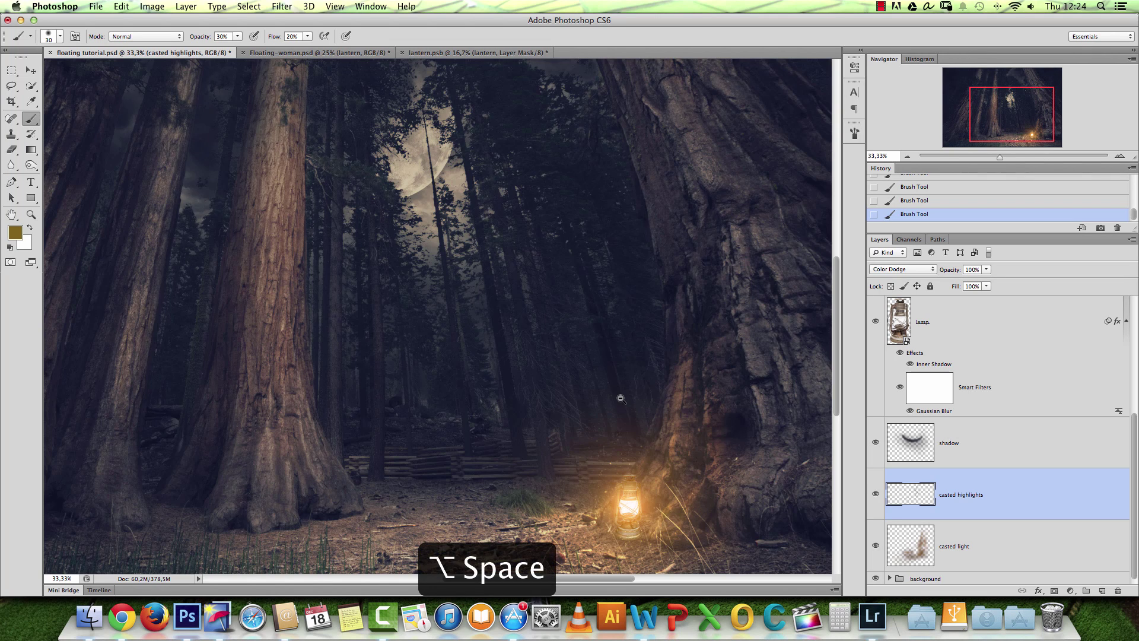
alt+click(621, 399)
mouse_move(724, 457)
mouse_down()
mouse_move(655, 343)
mouse_move(687, 399)
mouse_up()
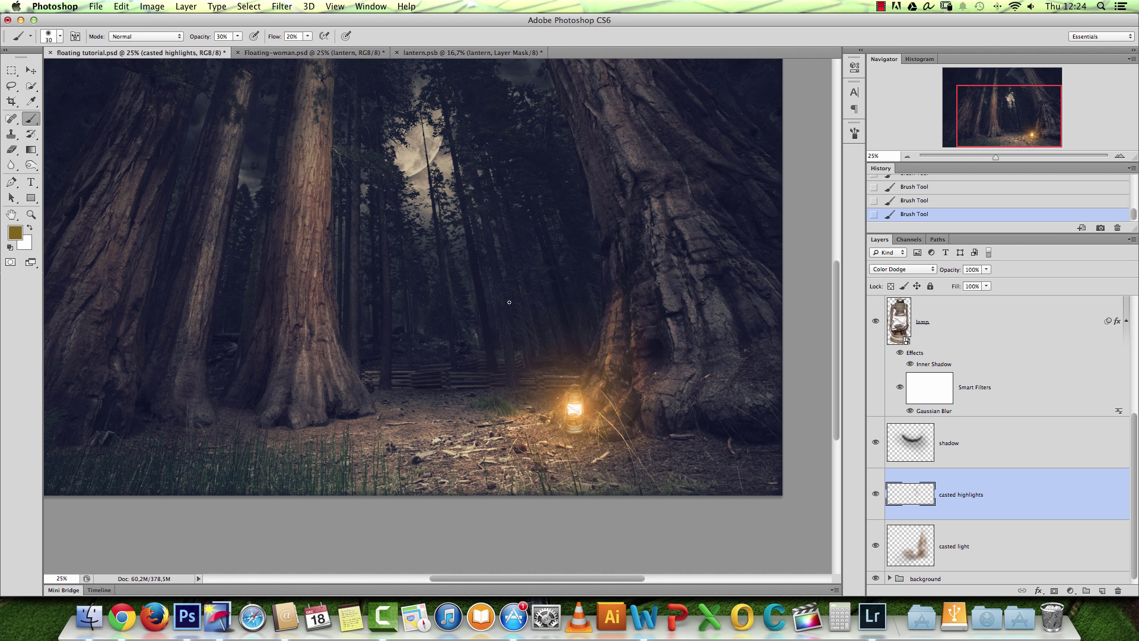
drag(1001, 131, 1004, 115)
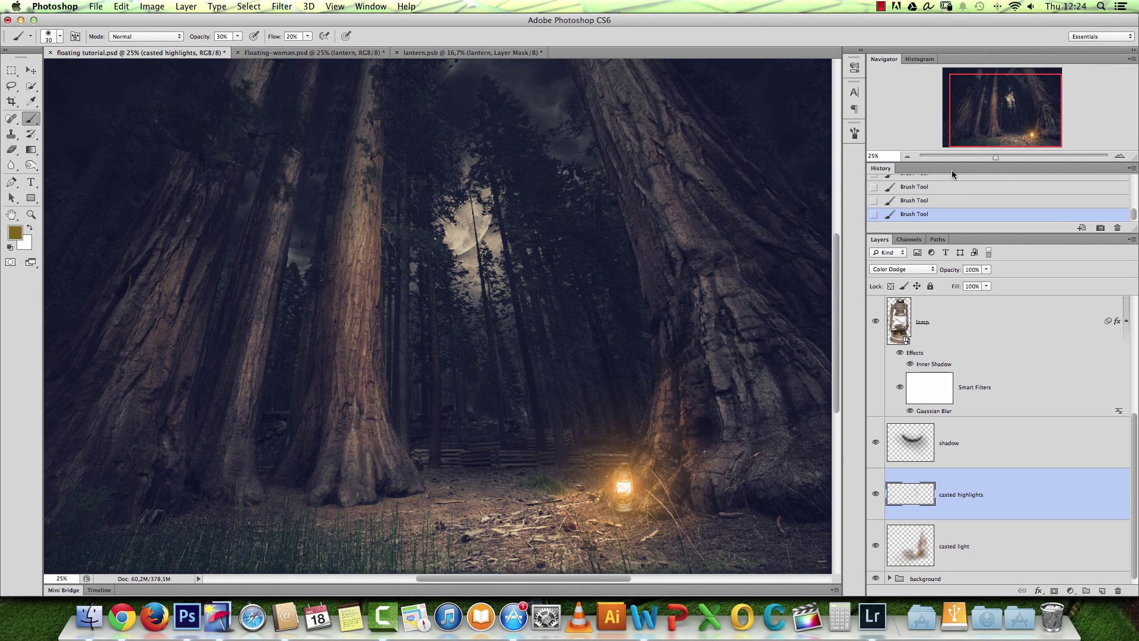
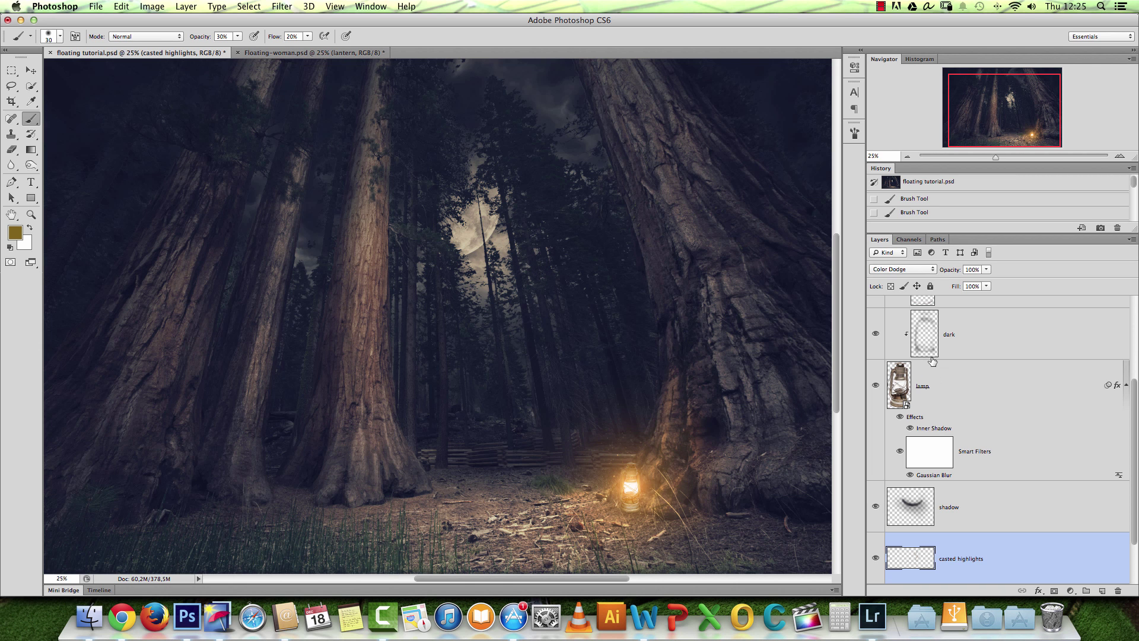
drag(989, 118, 978, 110)
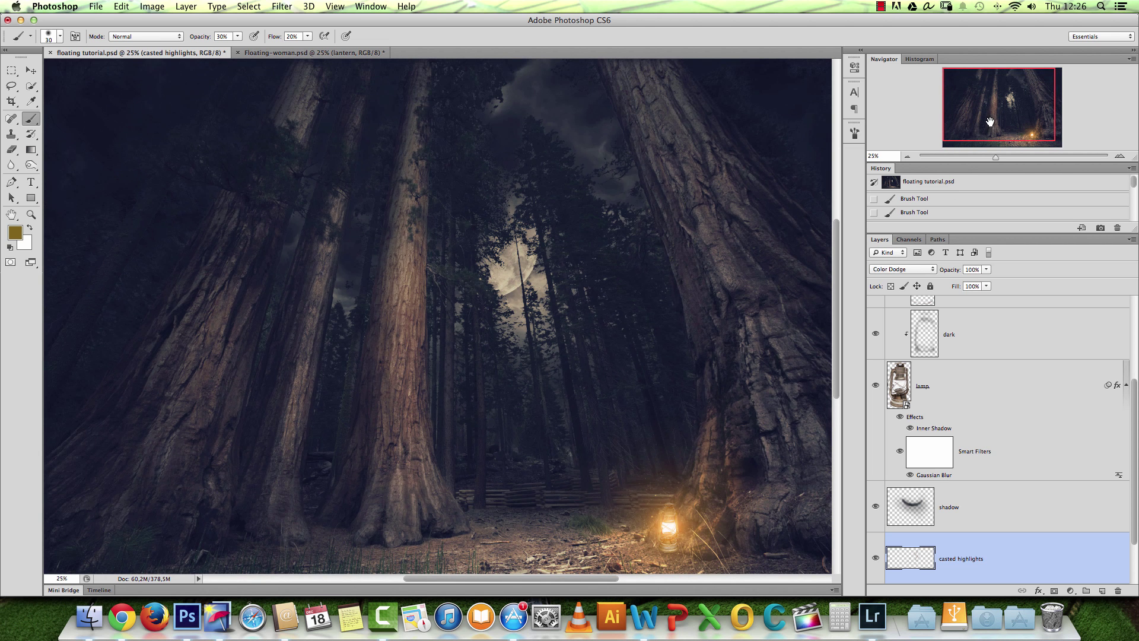
key(q)
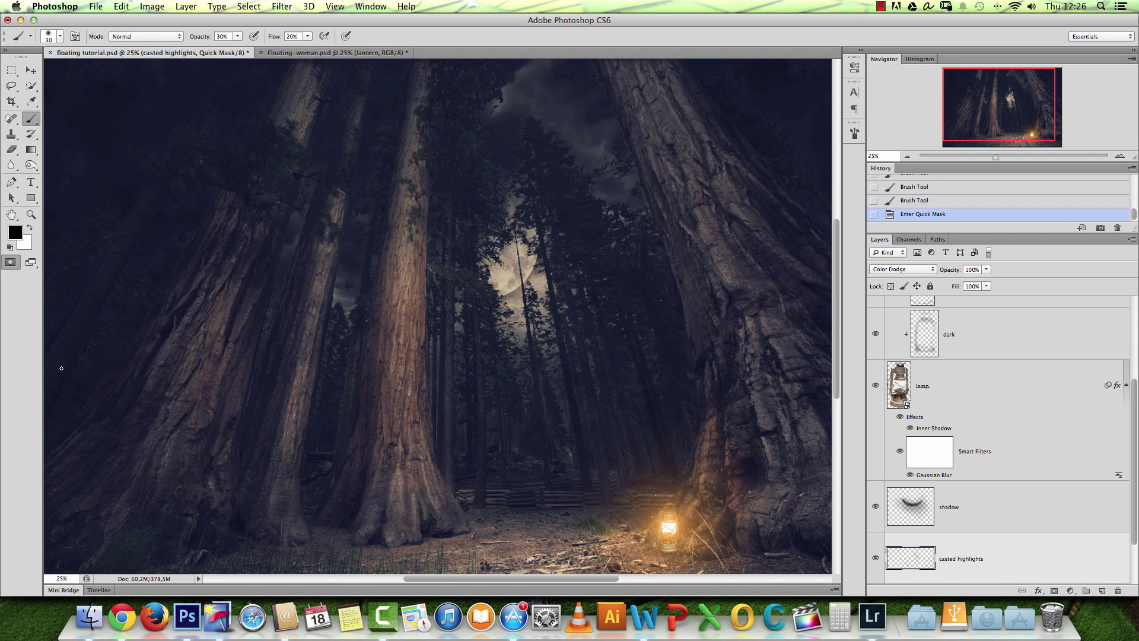
drag(1135, 387, 1135, 465)
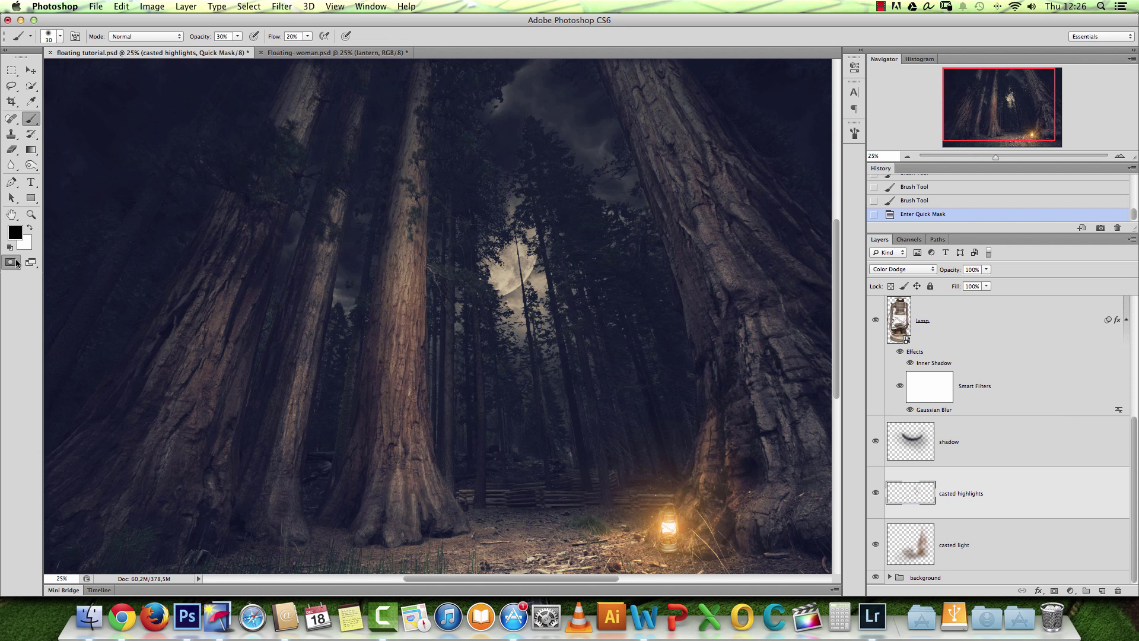
key(q)
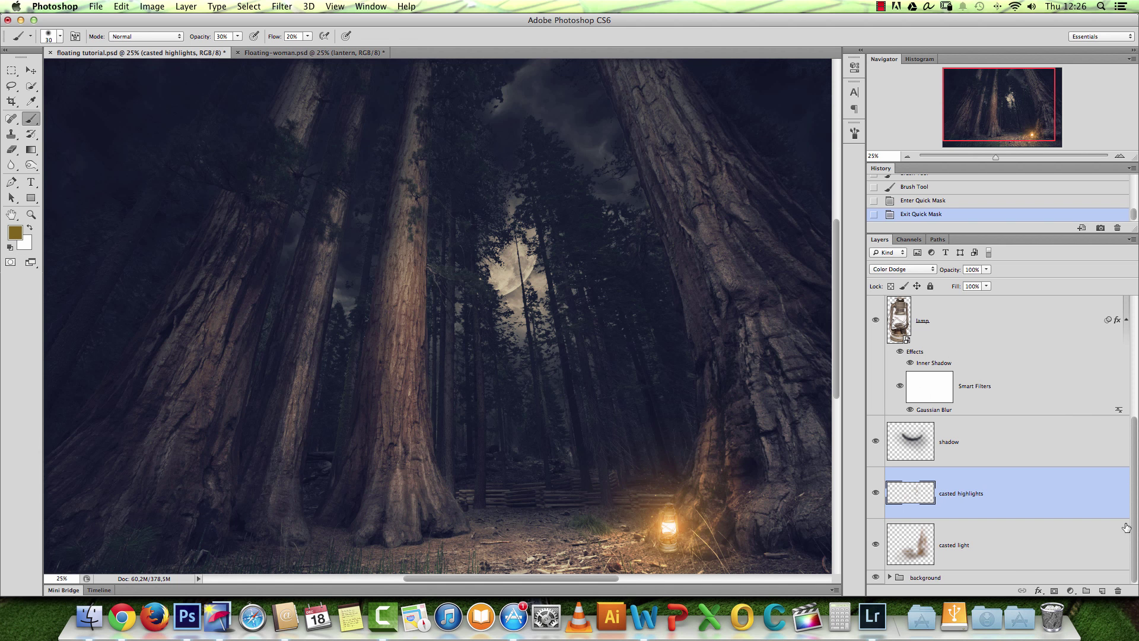
Duplicate the background group directly above the original, after checking its contents by hiding and showing it.
click(991, 579)
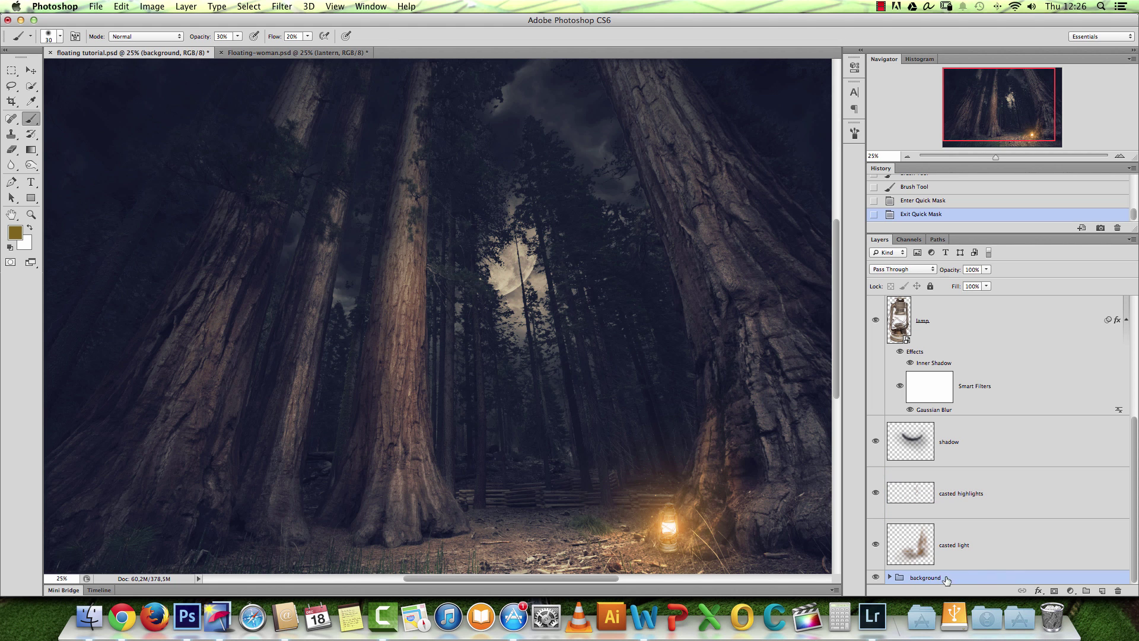
click(876, 578)
click(876, 577)
drag(968, 578, 963, 566)
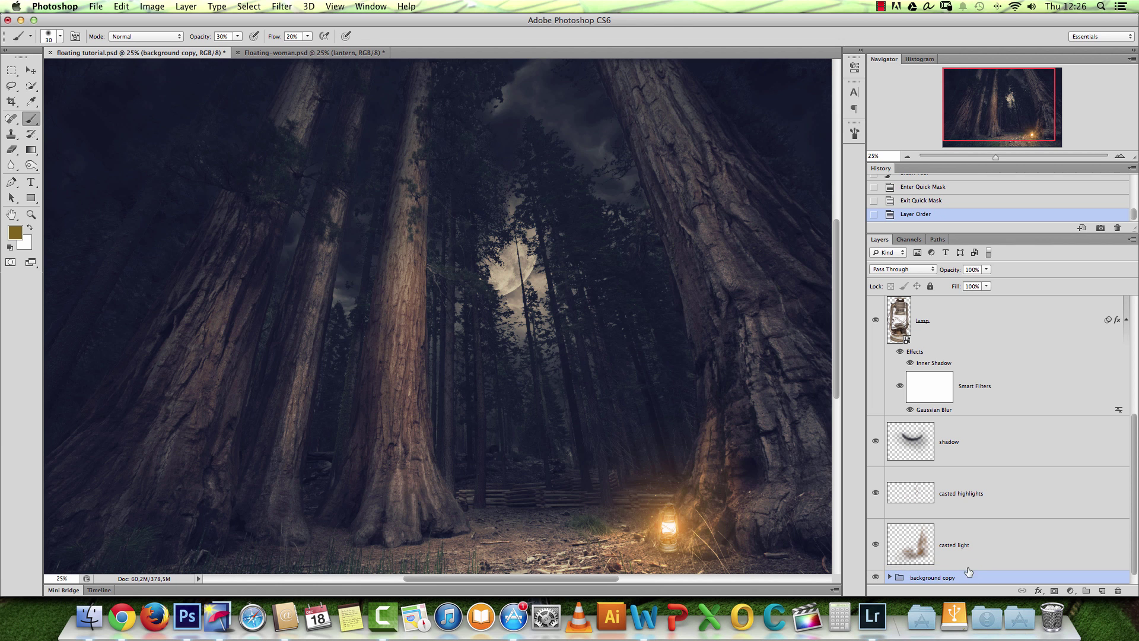
drag(1131, 442, 1131, 467)
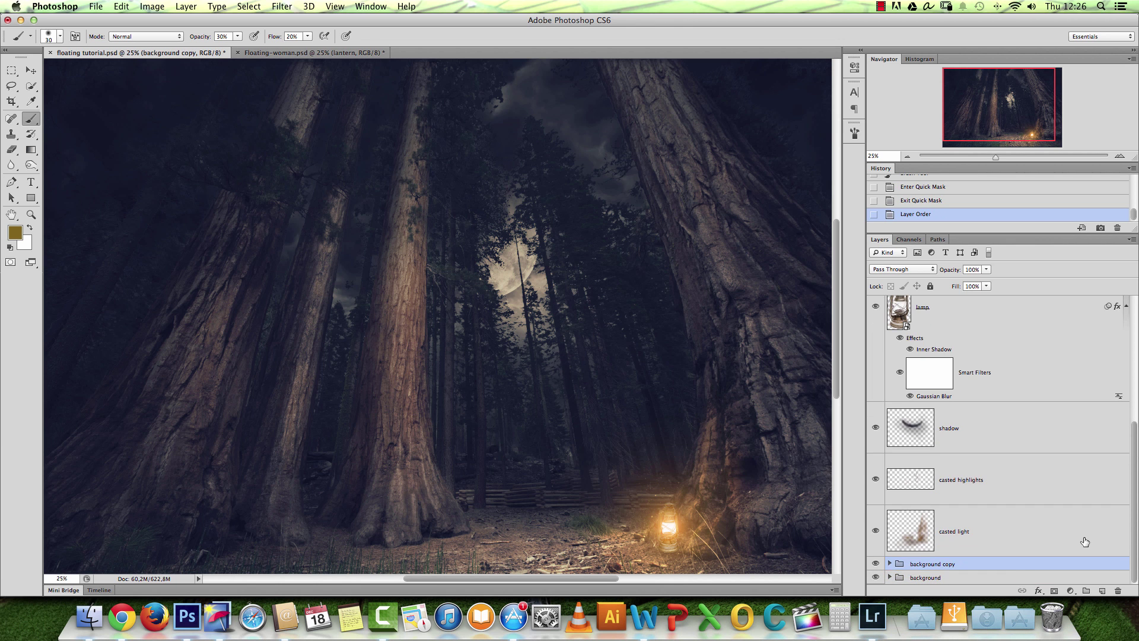
Merge the background copy group into a single layer and hide the original background group.
right_click(1012, 566)
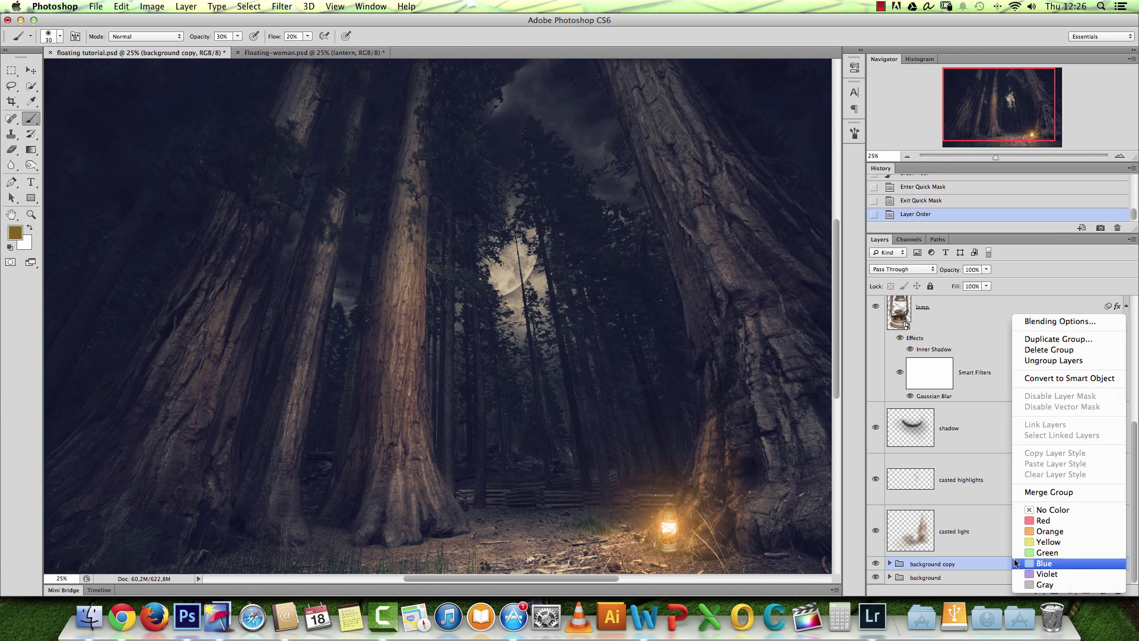
click(945, 536)
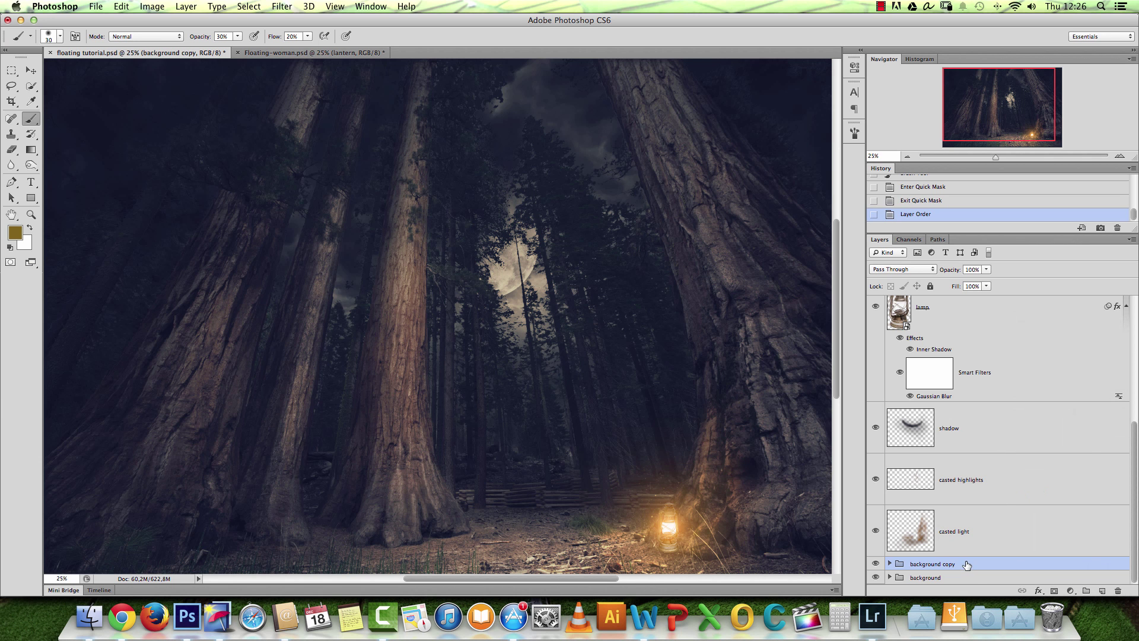
right_click(967, 564)
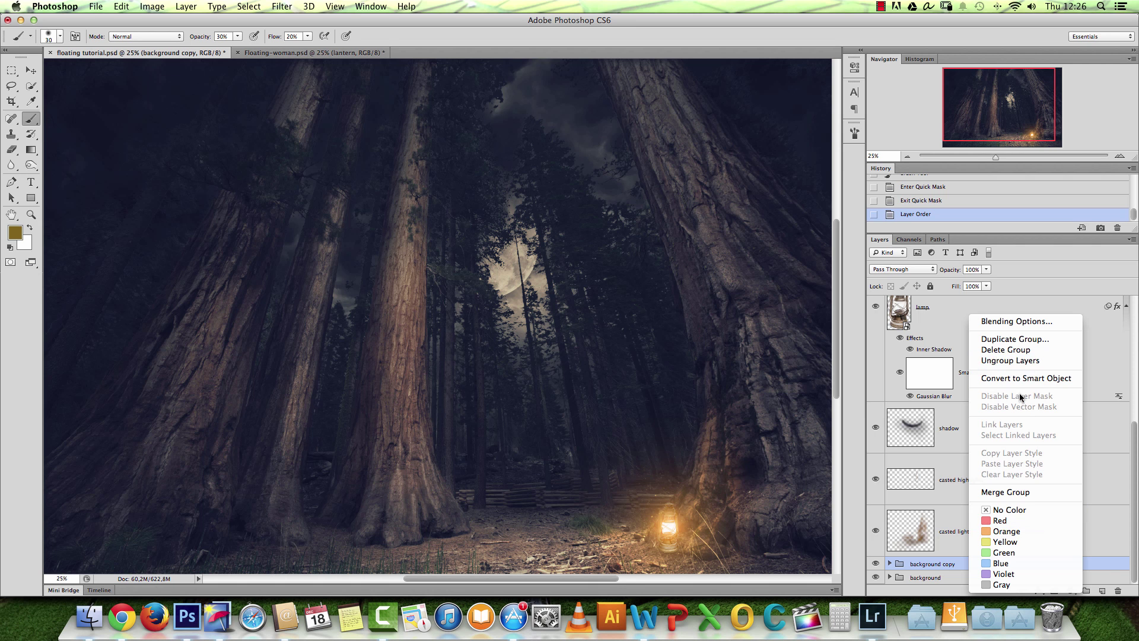
click(1002, 492)
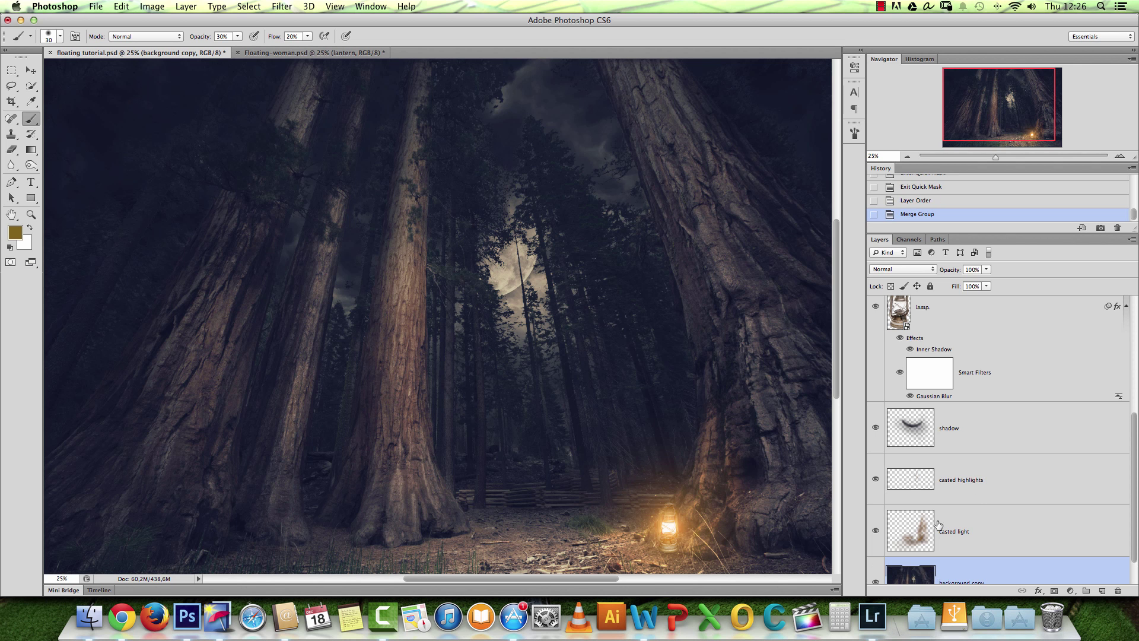
drag(1131, 434, 1131, 466)
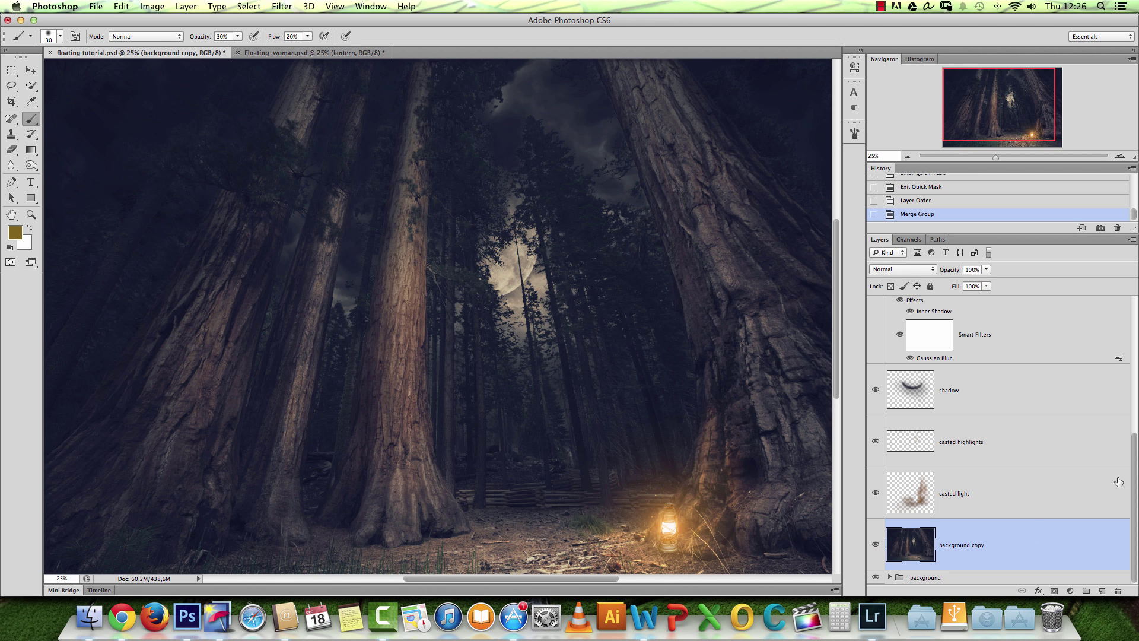
alt+click(876, 546)
alt+click(876, 546)
Enter Quick Mask mode on the background copy layer and set up a 250 px brush with 50% opacity and 50% flow.
click(11, 263)
mouse_move(447, 369)
mouse_down()
mouse_move(394, 346)
mouse_move(486, 386)
mouse_move(415, 381)
mouse_move(330, 300)
mouse_move(379, 379)
mouse_up()
right_click(451, 215)
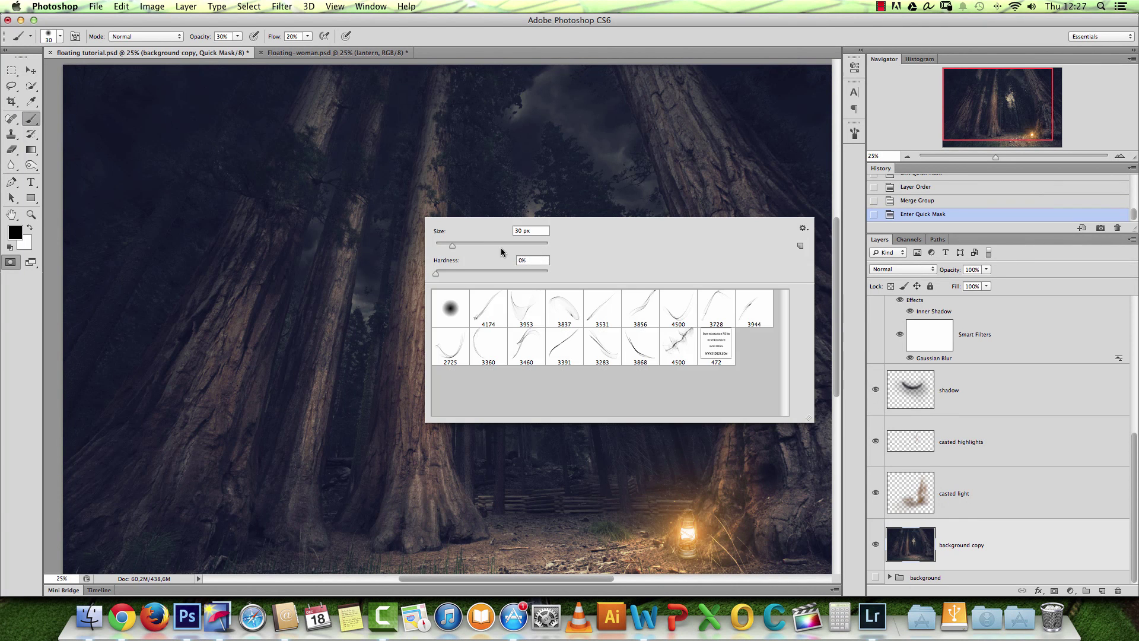
drag(473, 249, 485, 244)
click(975, 527)
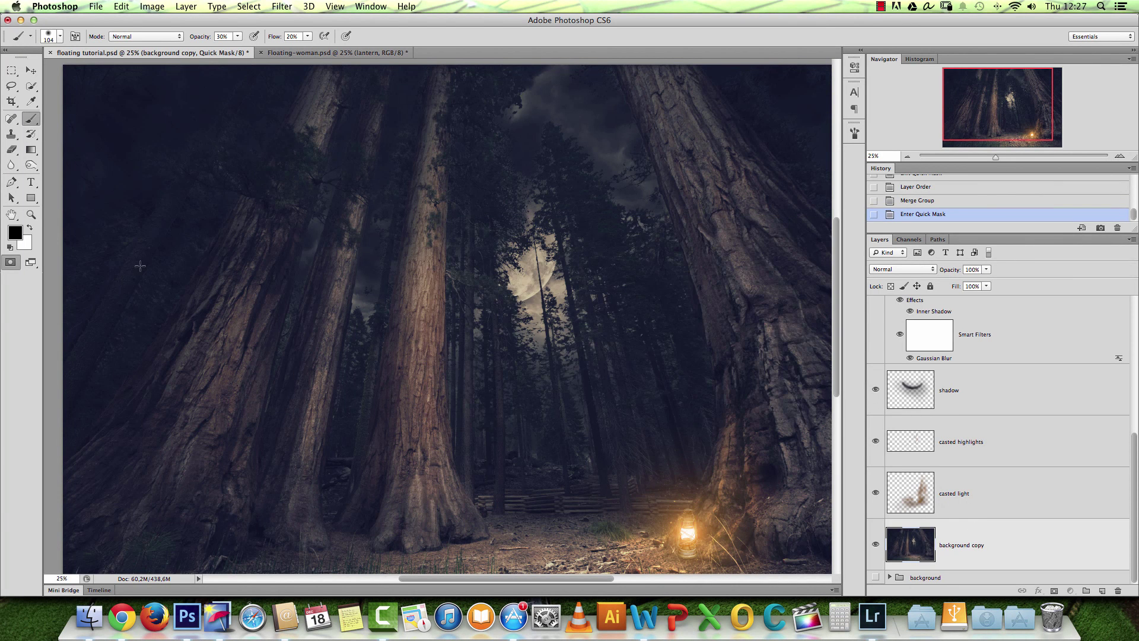
click(236, 37)
click(301, 37)
scroll(549, 252, up, 5)
scroll(549, 252, right, 4)
key(bracketright)
key(bracketright)
key(bracketright)
alt+click(487, 409)
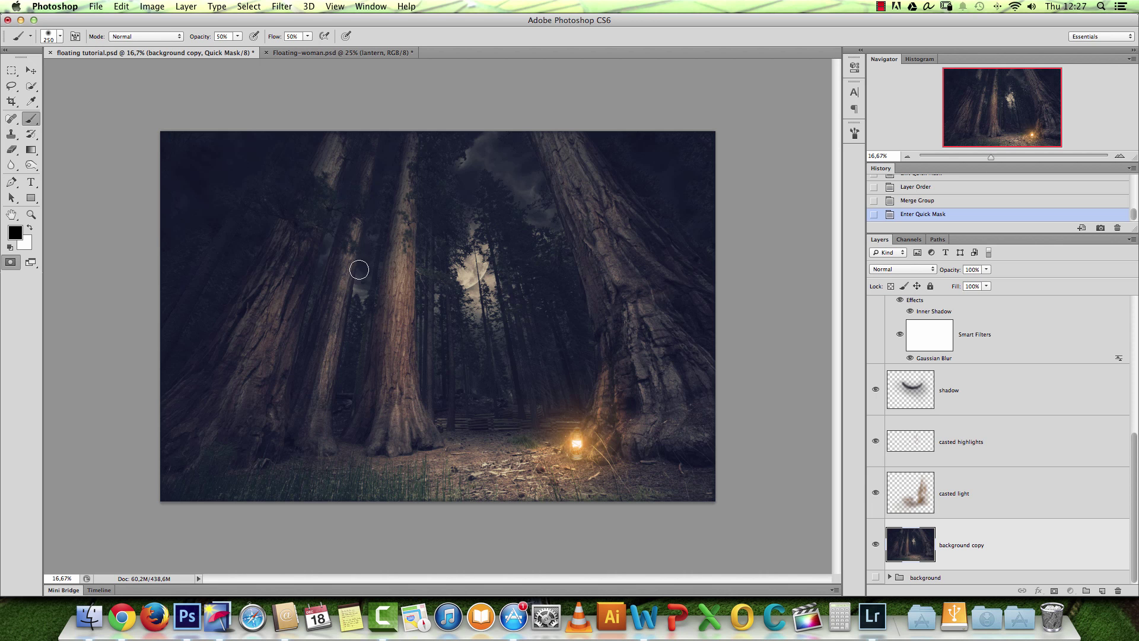
key(super+space)
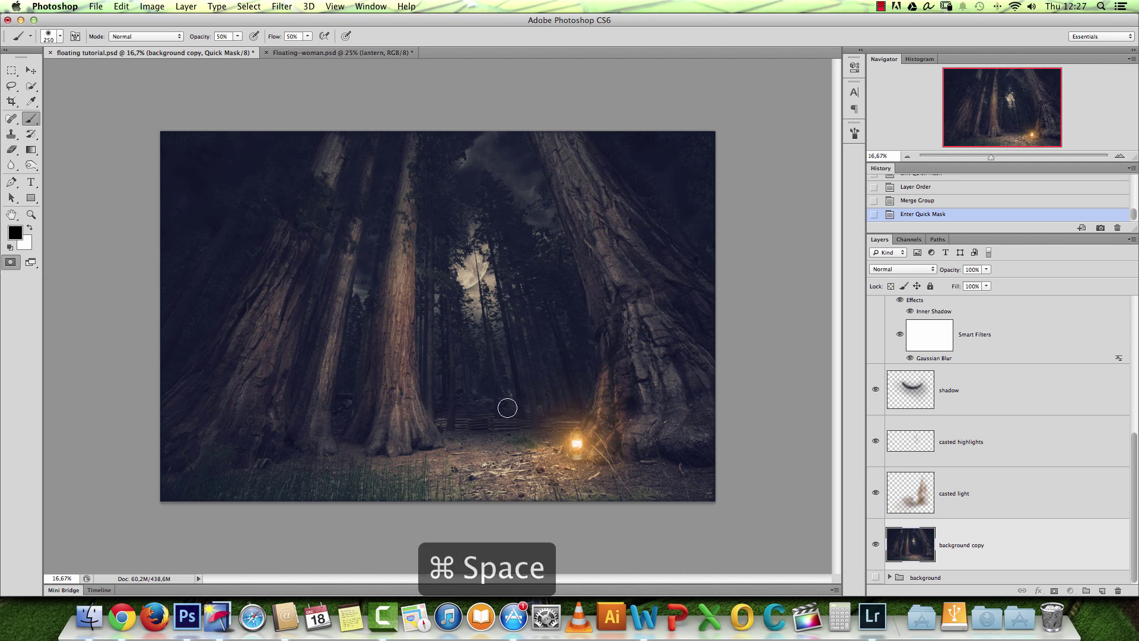
super+click(495, 421)
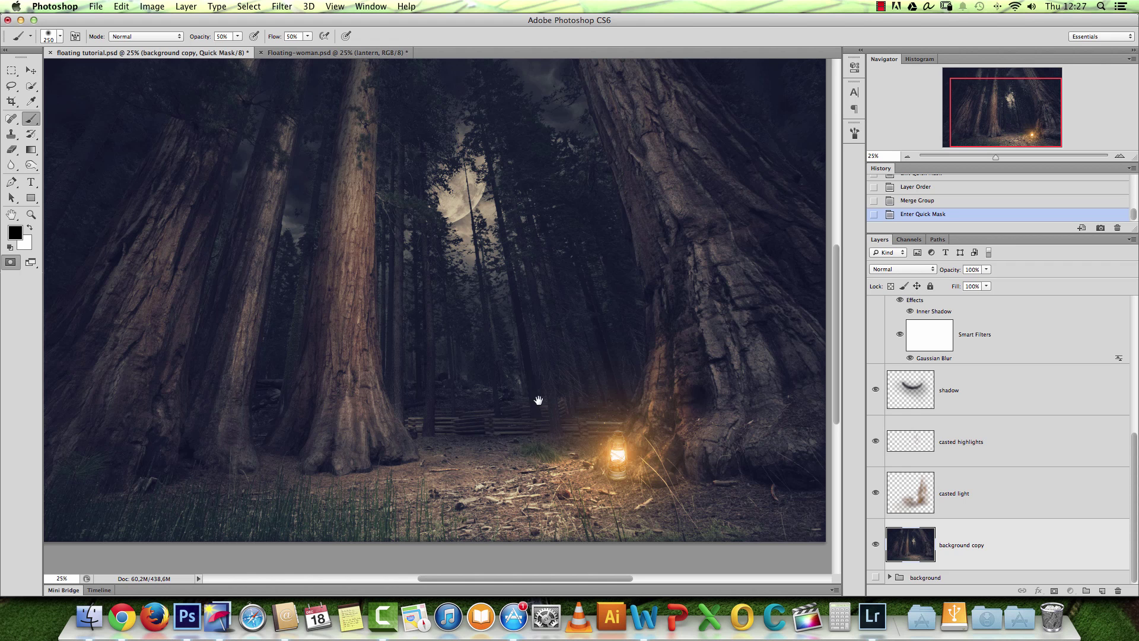
Raise the brush opacity and flow to 100% and mask the sky and treetops around and above the moon.
scroll(536, 356, up, 3)
drag(471, 219, 468, 314)
click(238, 36)
drag(239, 49, 362, 51)
click(308, 37)
mouse_move(469, 154)
mouse_down()
mouse_move(463, 204)
mouse_move(438, 190)
mouse_move(417, 239)
mouse_move(407, 209)
mouse_move(483, 120)
mouse_up()
mouse_move(537, 159)
mouse_down()
mouse_move(522, 276)
mouse_move(464, 215)
mouse_move(491, 234)
mouse_move(495, 207)
mouse_move(510, 275)
mouse_up()
key(bracketright)
key(bracketright)
key(bracketright)
key(bracketright)
key(bracketright)
key(bracketleft)
key(bracketleft)
key(bracketleft)
key(bracketleft)
key(bracketleft)
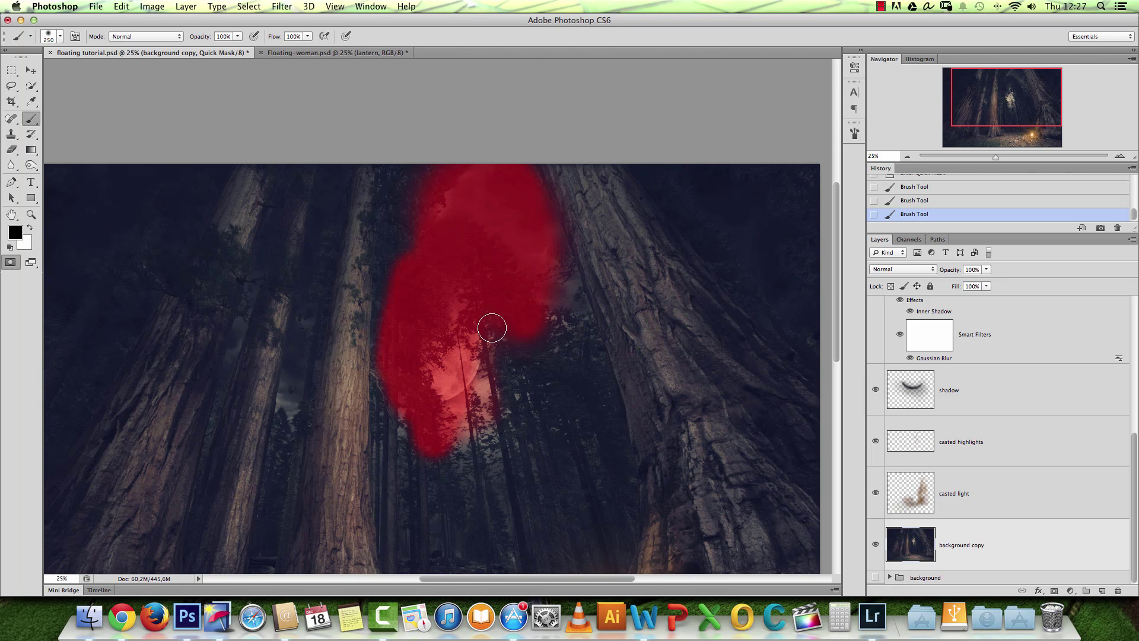
mouse_move(466, 442)
mouse_down()
mouse_move(542, 308)
mouse_move(554, 327)
mouse_move(568, 305)
mouse_up()
Extend the mask to the edge of the large trunk right of the moon with a 175 px brush at 28% hardness.
key(super+space)
click(629, 280)
click(584, 272)
key(bracketleft)
key(bracketleft)
right_click(539, 290)
click(574, 331)
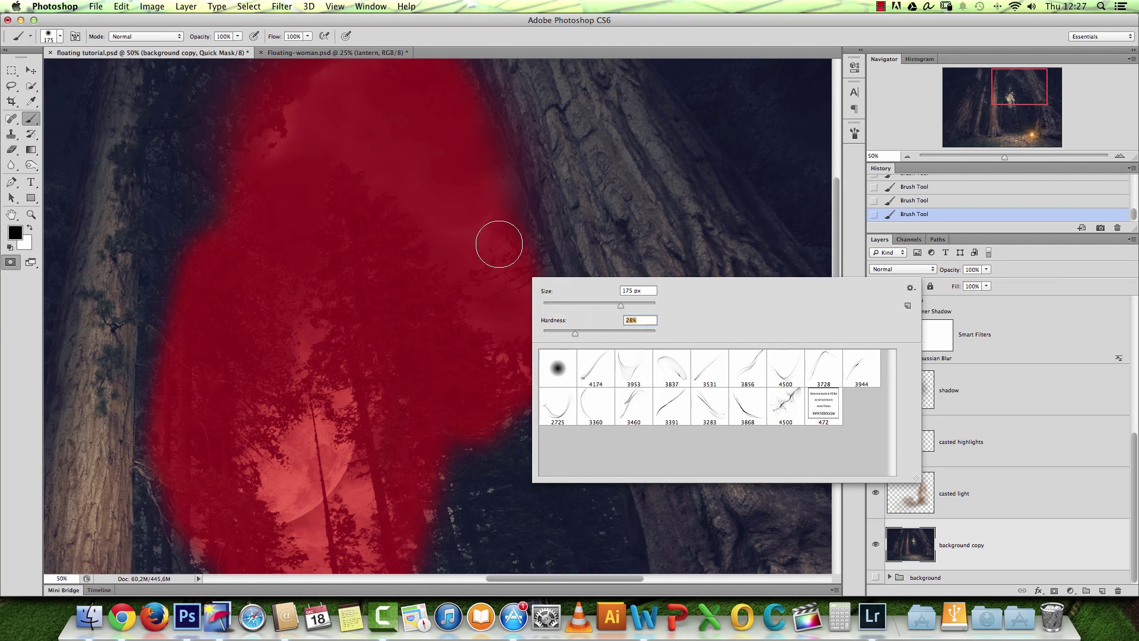
click(501, 242)
mouse_move(533, 310)
mouse_down()
mouse_move(585, 445)
mouse_move(496, 332)
mouse_up()
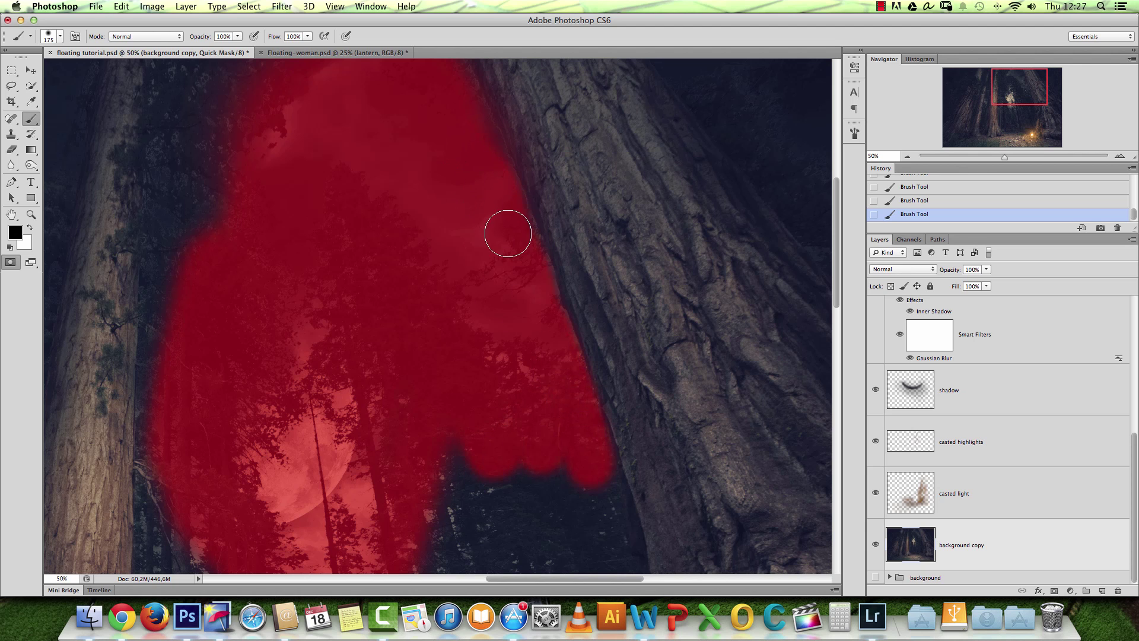
drag(479, 193, 516, 303)
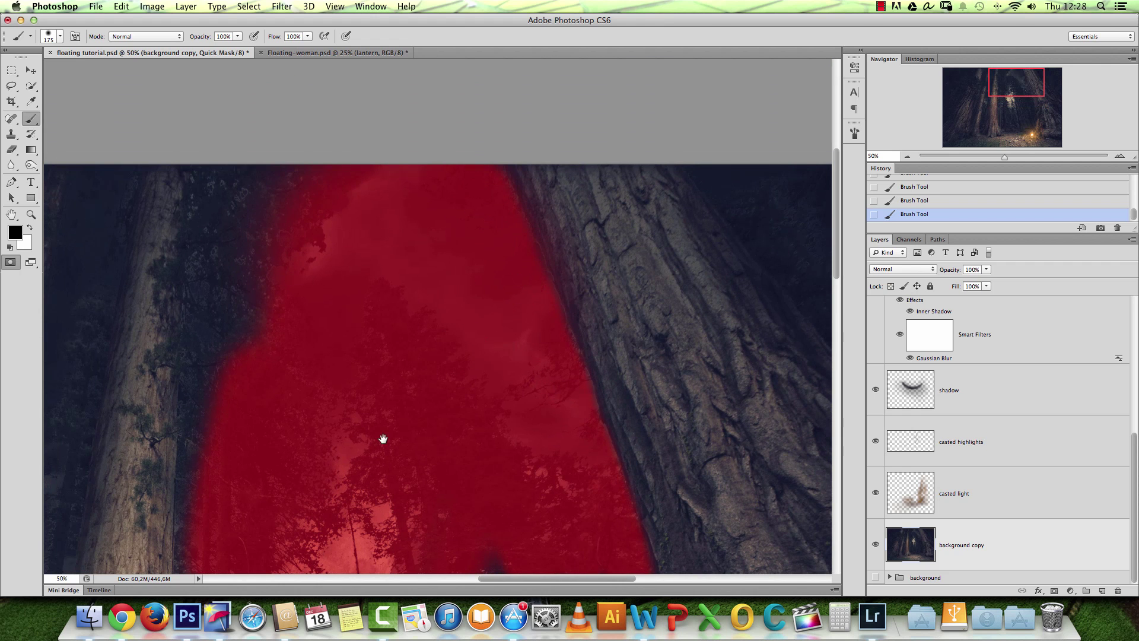
Extend the mask along the edge of the trunk left of the moon and across the treetops just below the moon.
drag(382, 440, 471, 374)
mouse_move(423, 269)
mouse_down()
mouse_move(389, 300)
mouse_move(388, 154)
mouse_move(393, 232)
mouse_move(441, 215)
mouse_move(381, 162)
mouse_move(368, 119)
mouse_move(351, 213)
mouse_move(360, 184)
mouse_move(389, 211)
mouse_move(398, 123)
mouse_move(419, 166)
mouse_move(348, 336)
mouse_move(328, 428)
mouse_up()
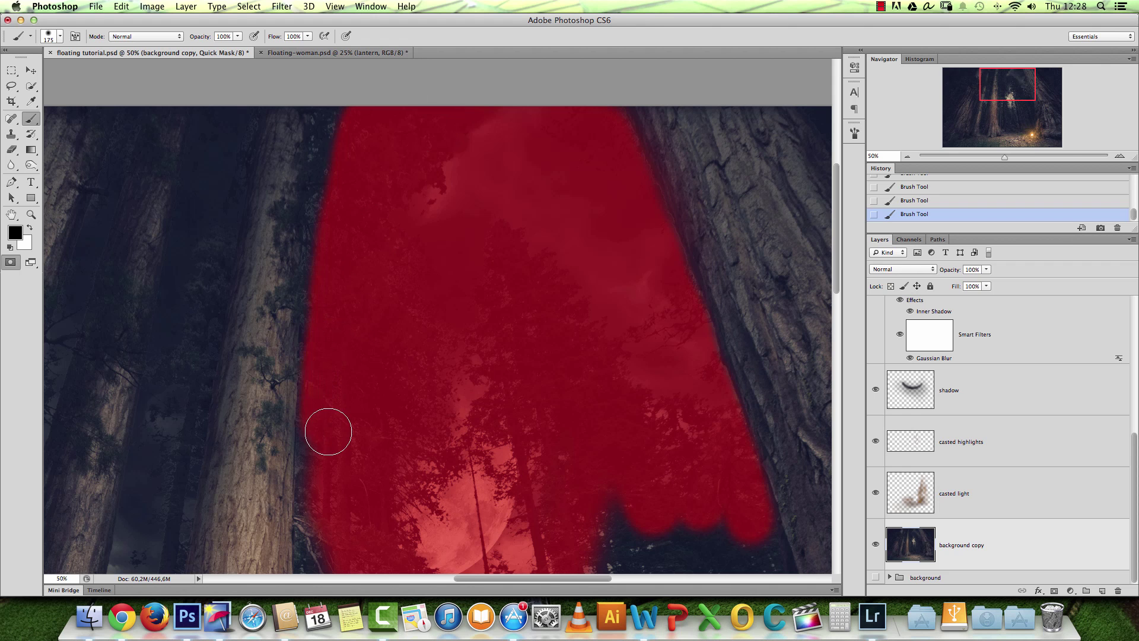
scroll(463, 223, down, 10)
scroll(463, 224, left, 3)
mouse_move(382, 293)
mouse_down()
mouse_move(412, 415)
mouse_move(422, 407)
mouse_up()
mouse_move(385, 324)
mouse_down()
mouse_move(396, 415)
mouse_move(437, 439)
mouse_move(491, 390)
mouse_move(611, 400)
mouse_move(686, 323)
mouse_move(678, 317)
mouse_move(741, 286)
mouse_move(761, 305)
mouse_move(775, 368)
mouse_up()
Fill the unmasked gaps in the mask's lower edge between the moon and the right trunk.
key(alt+space)
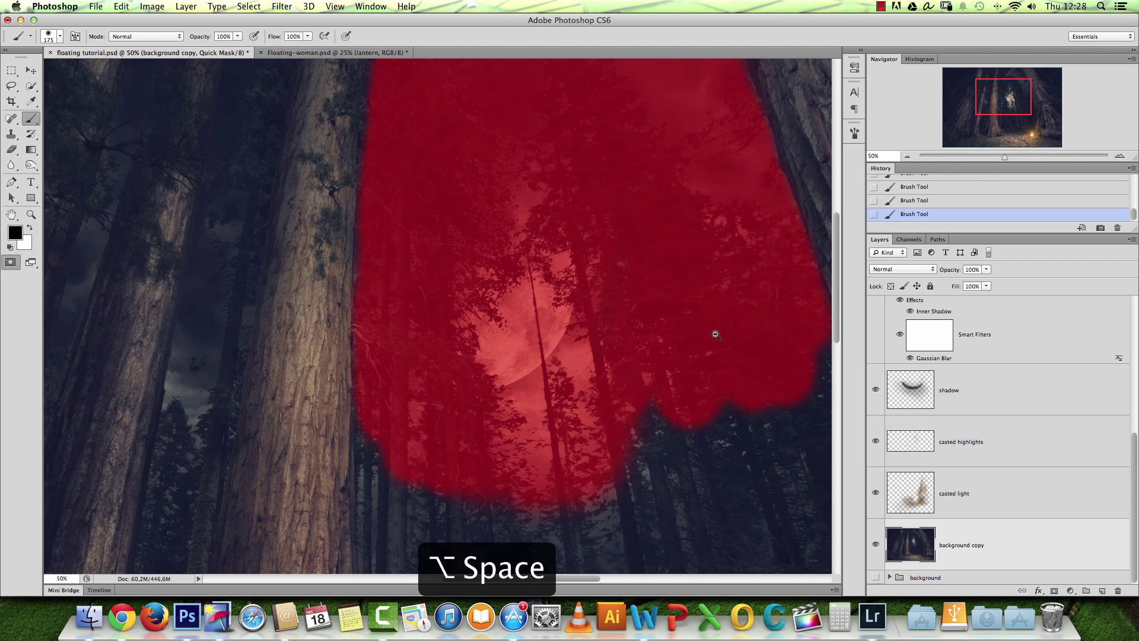
alt+click(696, 358)
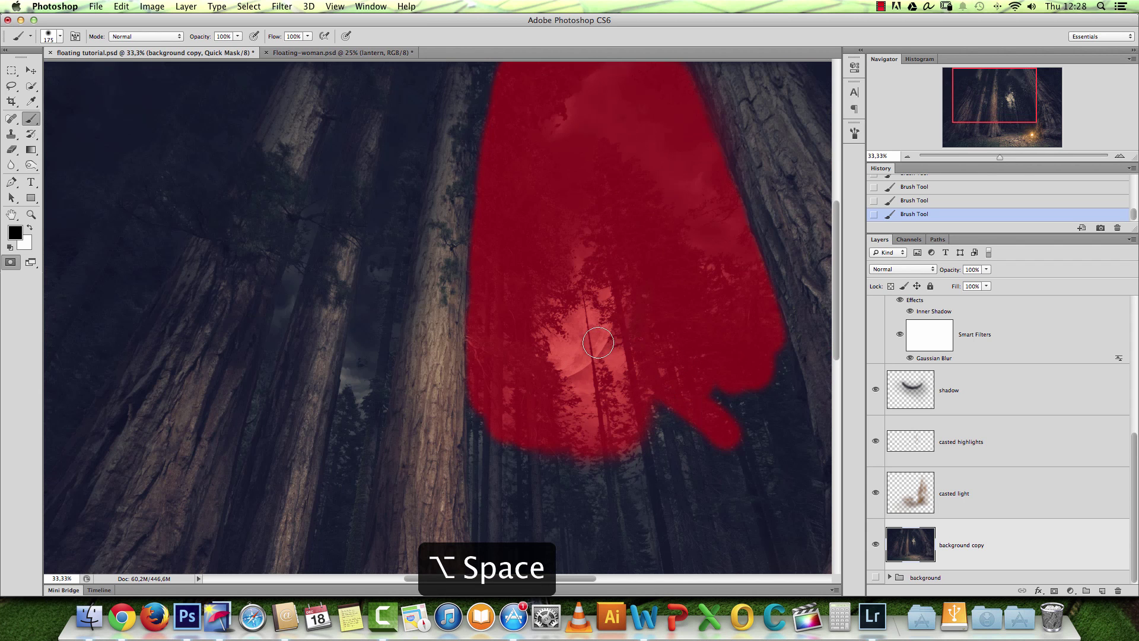
mouse_move(666, 364)
mouse_down()
mouse_move(634, 305)
mouse_move(543, 216)
mouse_up()
key(bracketright)
key(bracketright)
key(bracketright)
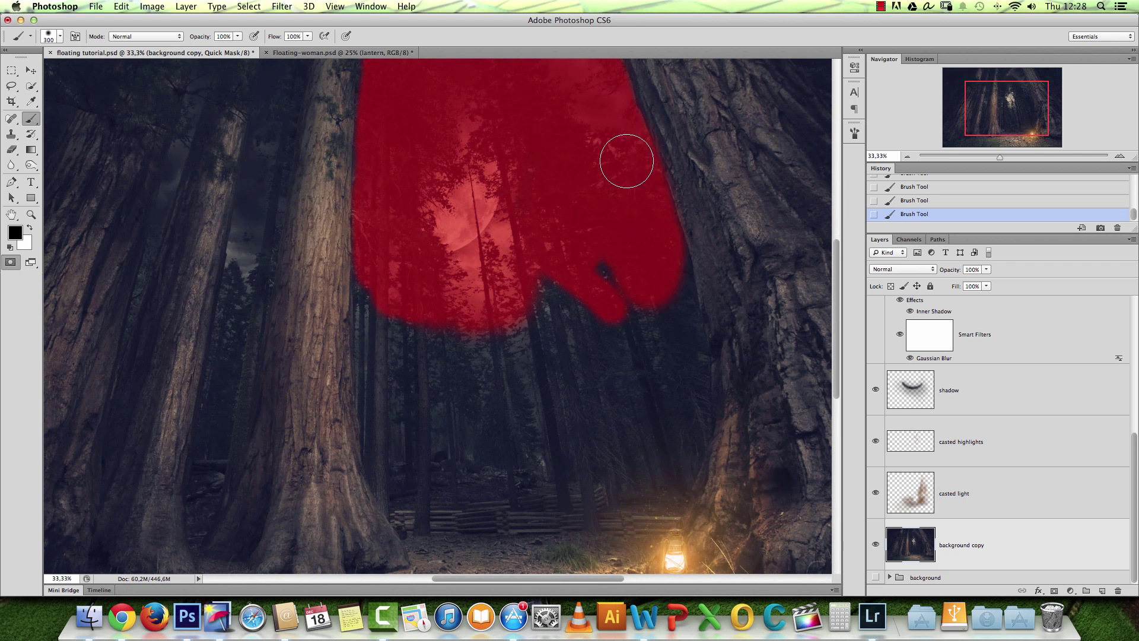
key(bracketleft)
key(bracketleft)
key(bracketleft)
key(bracketleft)
key(bracketleft)
mouse_move(675, 255)
mouse_down()
mouse_move(613, 279)
mouse_move(555, 265)
mouse_move(534, 273)
mouse_move(543, 306)
mouse_move(519, 280)
mouse_up()
Enlarge the brush and extend the mask down over the distant trees below the moon.
key(bracketright)
key(bracketright)
key(bracketright)
key(bracketright)
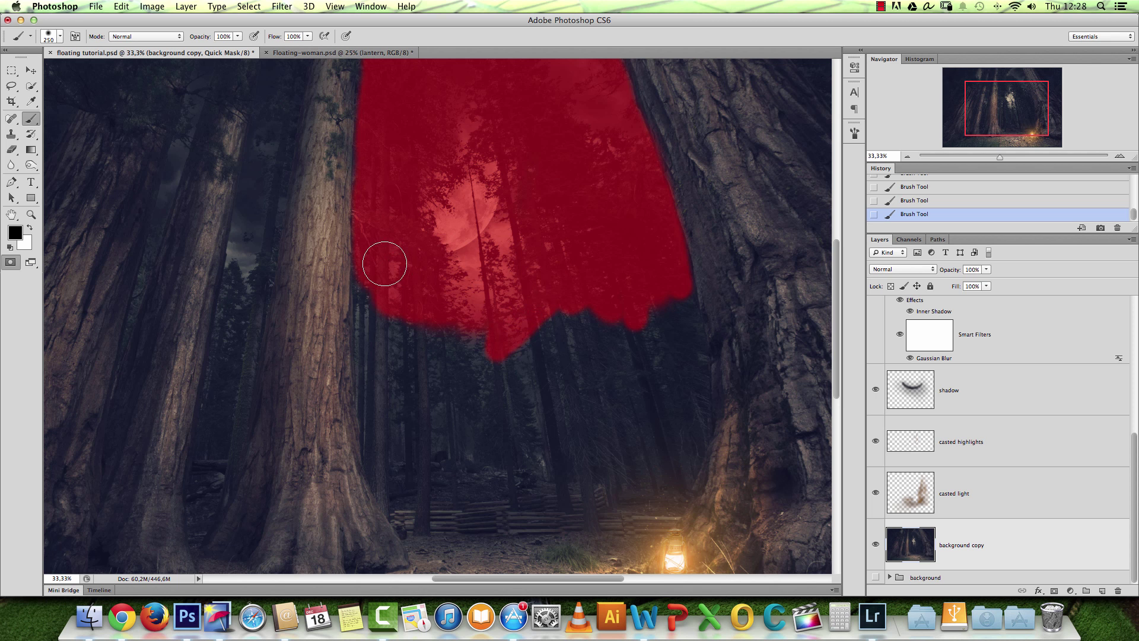
mouse_move(376, 287)
mouse_down()
mouse_move(391, 360)
mouse_move(416, 379)
mouse_move(452, 379)
mouse_move(508, 331)
mouse_move(596, 293)
mouse_move(653, 304)
mouse_move(662, 326)
mouse_move(651, 375)
mouse_move(577, 431)
mouse_move(519, 421)
mouse_move(571, 375)
mouse_move(614, 378)
mouse_move(672, 312)
mouse_move(668, 280)
mouse_up()
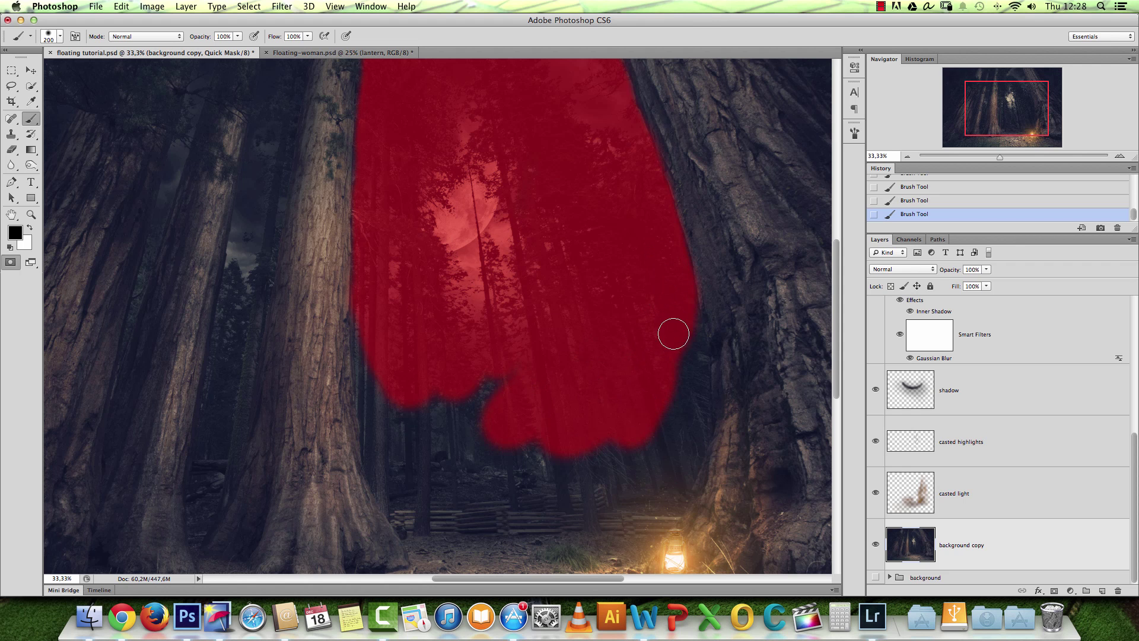
Mask down along the right trunk's inner edge and even out the lower boundary with a 150 px brush at 52% hardness.
right_click(670, 331)
drag(737, 358, 747, 361)
click(649, 249)
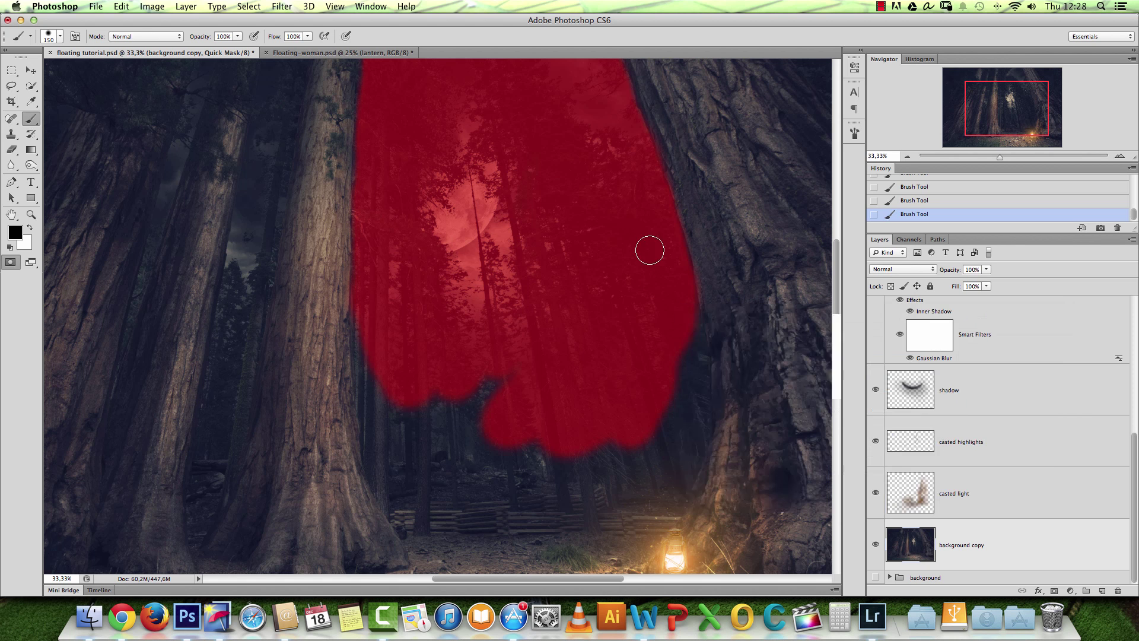
mouse_move(681, 305)
mouse_down()
mouse_move(688, 358)
mouse_move(688, 327)
mouse_up()
mouse_move(695, 388)
mouse_down()
mouse_move(679, 366)
mouse_move(671, 420)
mouse_move(519, 414)
mouse_move(480, 359)
mouse_up()
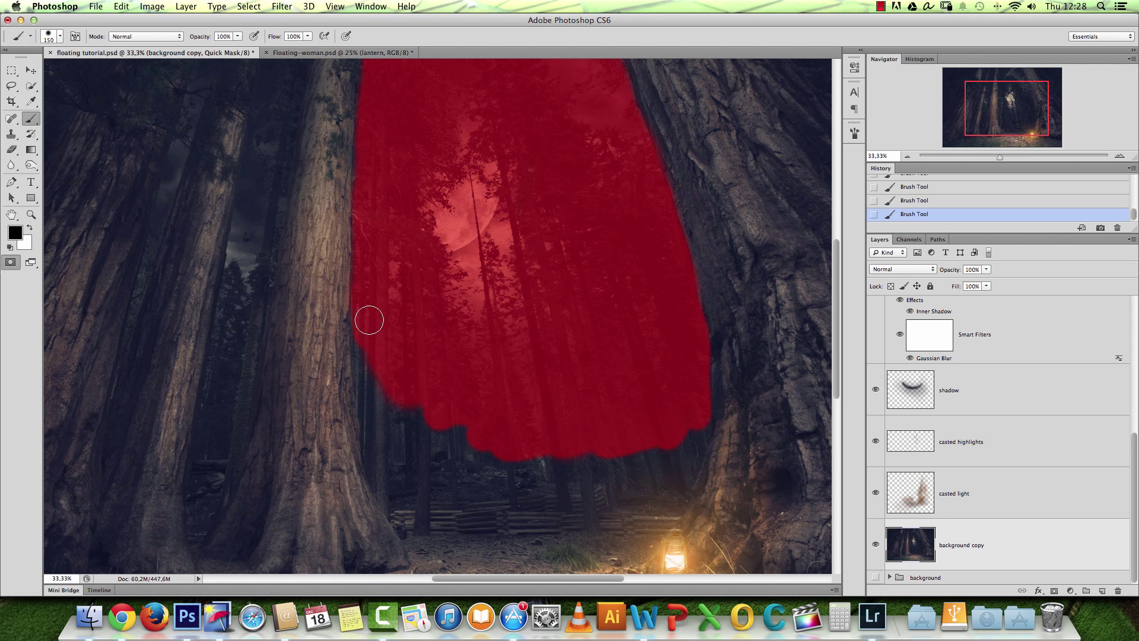
Extend the mask down between the two trunks to the top of the wooden fence, following the left trunk's edge.
mouse_move(369, 332)
mouse_down()
mouse_move(376, 410)
mouse_move(378, 386)
mouse_move(383, 421)
mouse_move(402, 430)
mouse_move(428, 408)
mouse_move(503, 422)
mouse_move(455, 443)
mouse_move(577, 433)
mouse_move(533, 458)
mouse_move(637, 417)
mouse_up()
mouse_move(699, 399)
mouse_down()
mouse_move(683, 442)
mouse_move(495, 467)
mouse_move(415, 459)
mouse_move(381, 439)
mouse_move(375, 409)
mouse_move(378, 456)
mouse_move(426, 480)
mouse_move(594, 474)
mouse_move(650, 461)
mouse_move(694, 433)
mouse_move(667, 478)
mouse_move(629, 487)
mouse_move(414, 492)
mouse_move(378, 454)
mouse_up()
drag(436, 500, 623, 504)
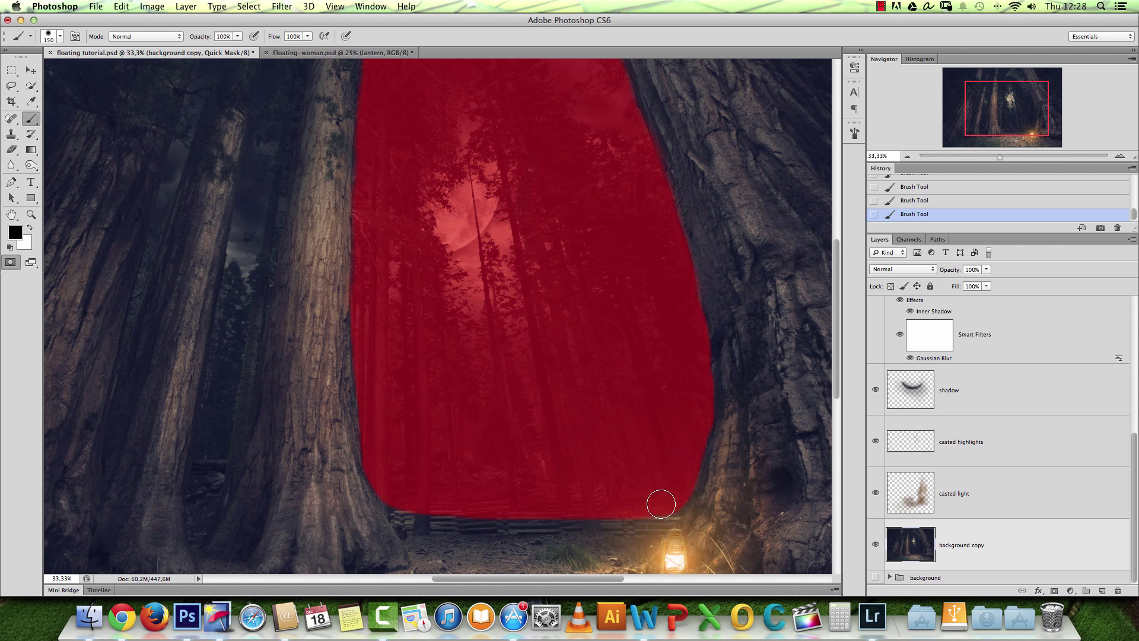
Lower the brush opacity to 44% and the flow to 50%, and adjust the brush hardness.
scroll(580, 429, down, 5)
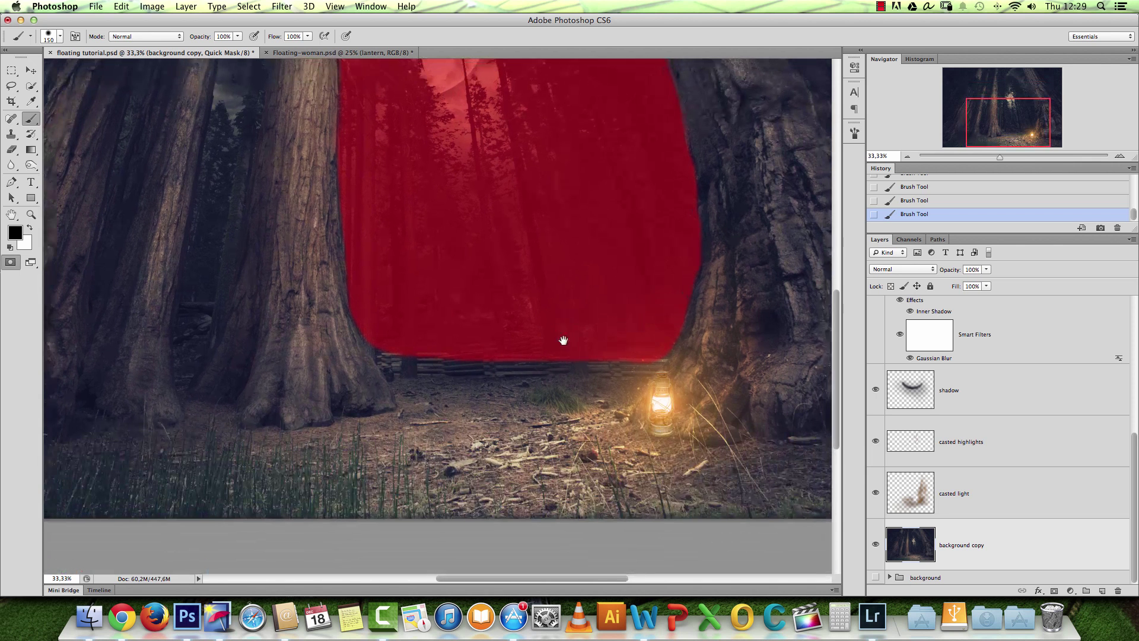
click(237, 37)
drag(230, 50, 207, 51)
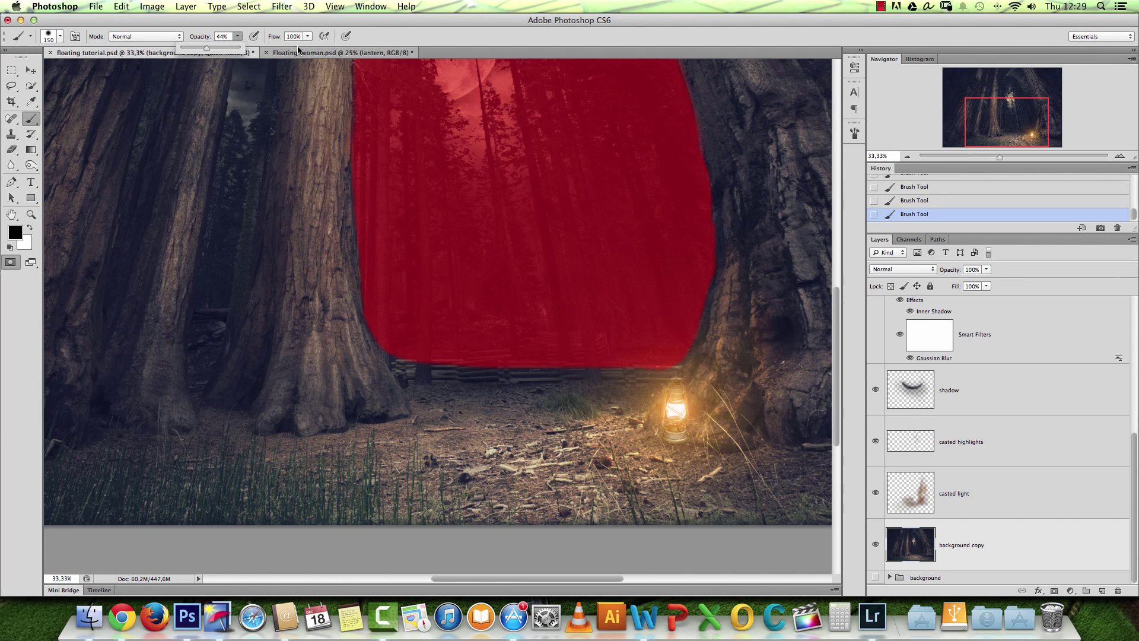
drag(301, 37, 280, 40)
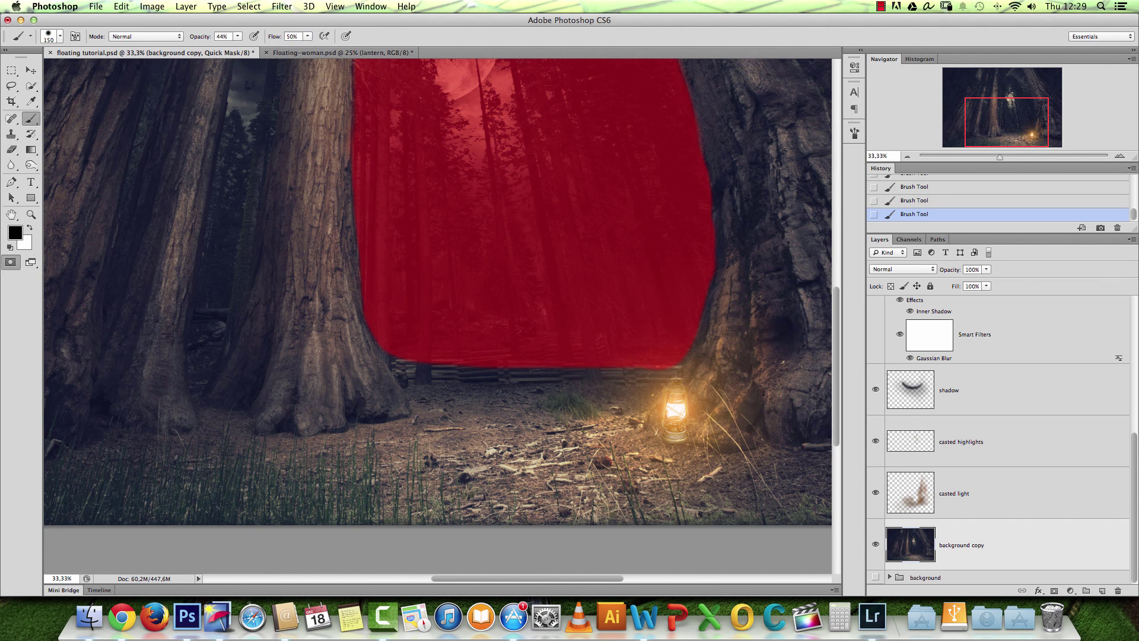
right_click(519, 303)
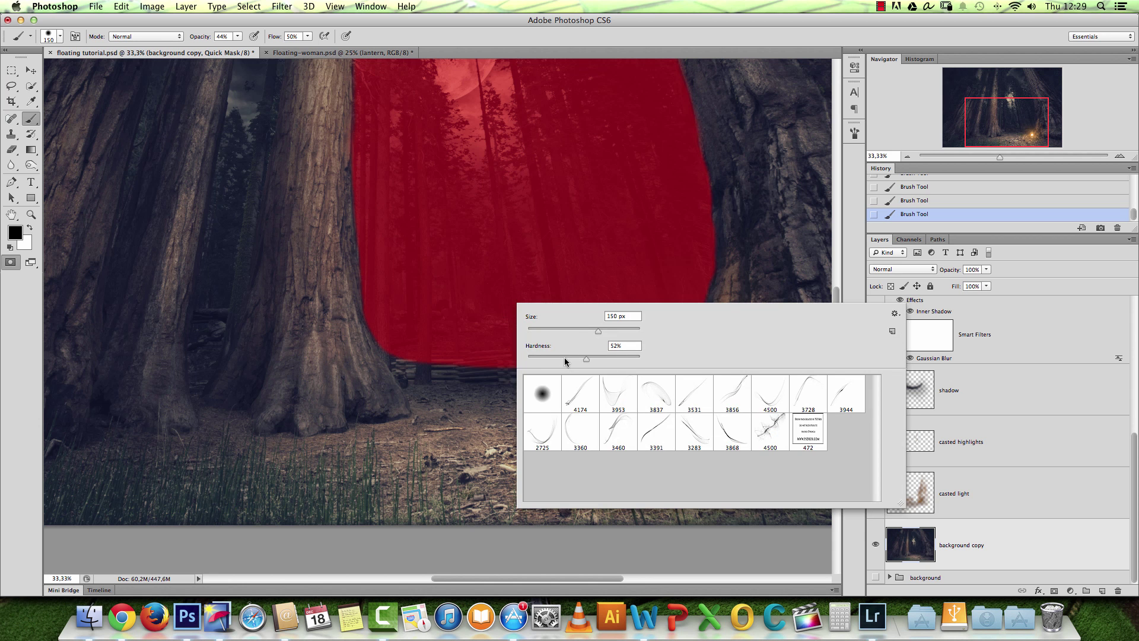
key(Return)
Mask the wooden fence between the trunk bases with a 200 px brush.
key(bracketright)
key(bracketright)
key(bracketright)
key(bracketright)
key(bracketright)
key(bracketright)
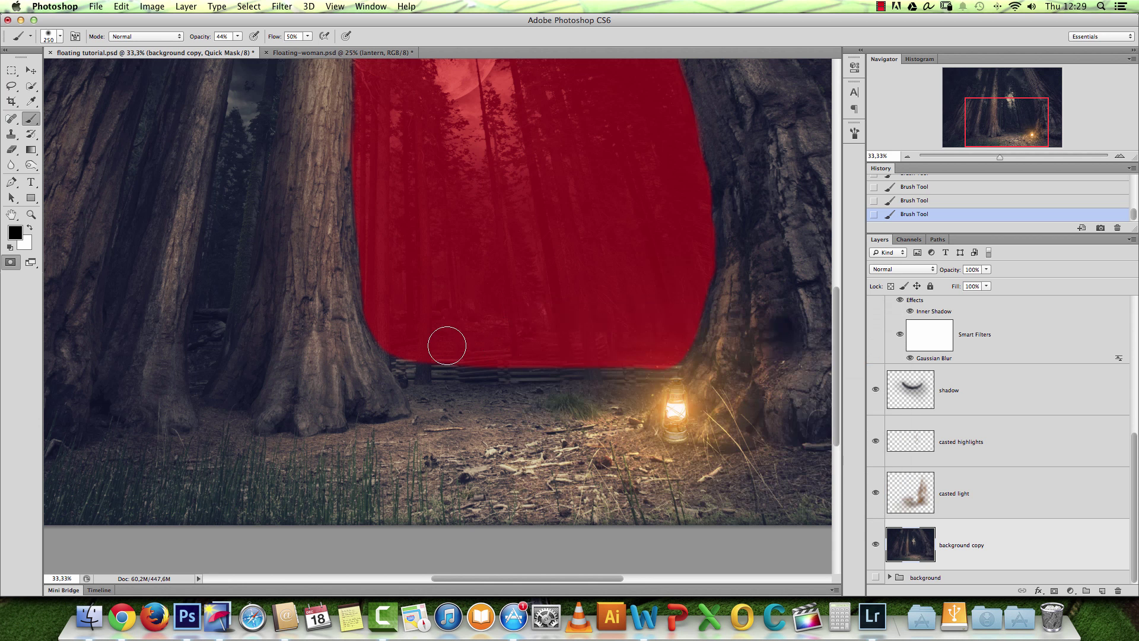
key(bracketleft)
key(bracketleft)
key(bracketleft)
key(bracketleft)
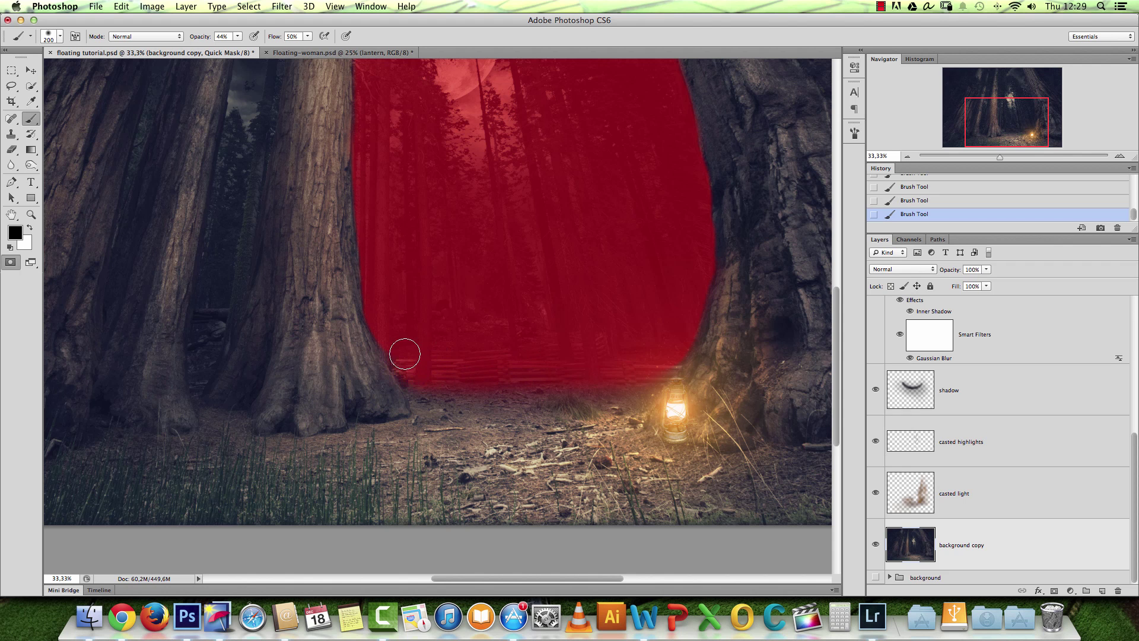
Fade the mask softly onto the ground below the fence with a 700 px brush.
key(bracketright)
key(bracketright)
key(bracketright)
key(bracketright)
key(bracketright)
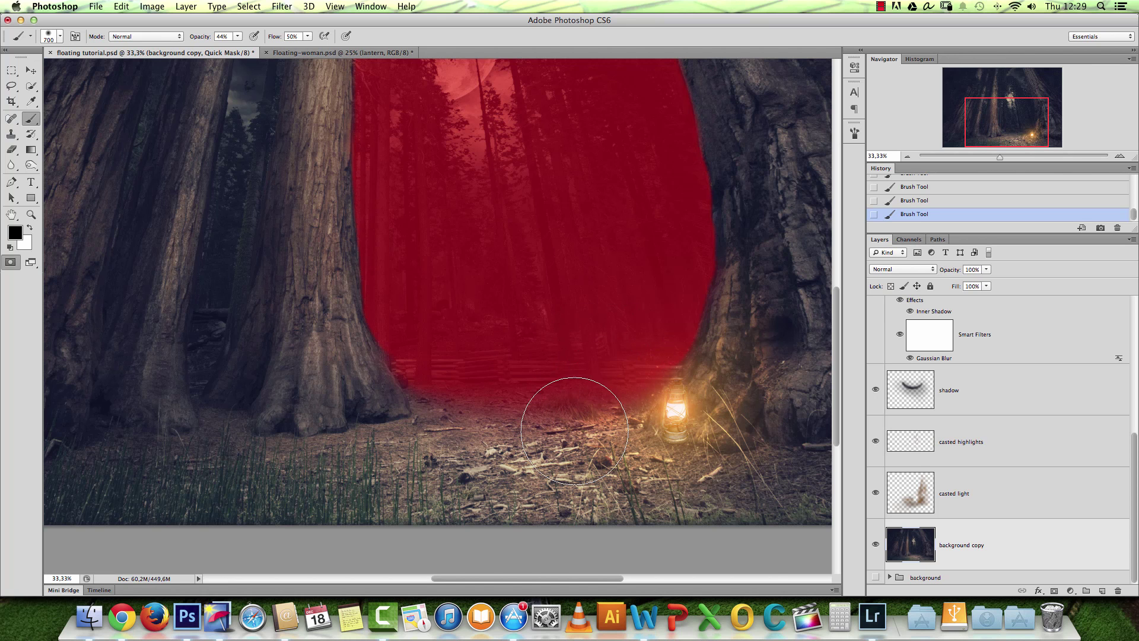
Touch up the mask along the upper edge of the trunk left of the moon with a 150 px brush.
mouse_move(387, 236)
mouse_down()
mouse_move(590, 427)
mouse_move(589, 278)
mouse_move(528, 408)
mouse_up()
key(bracketleft)
key(bracketleft)
key(bracketleft)
key(bracketleft)
key(bracketleft)
key(bracketleft)
key(bracketleft)
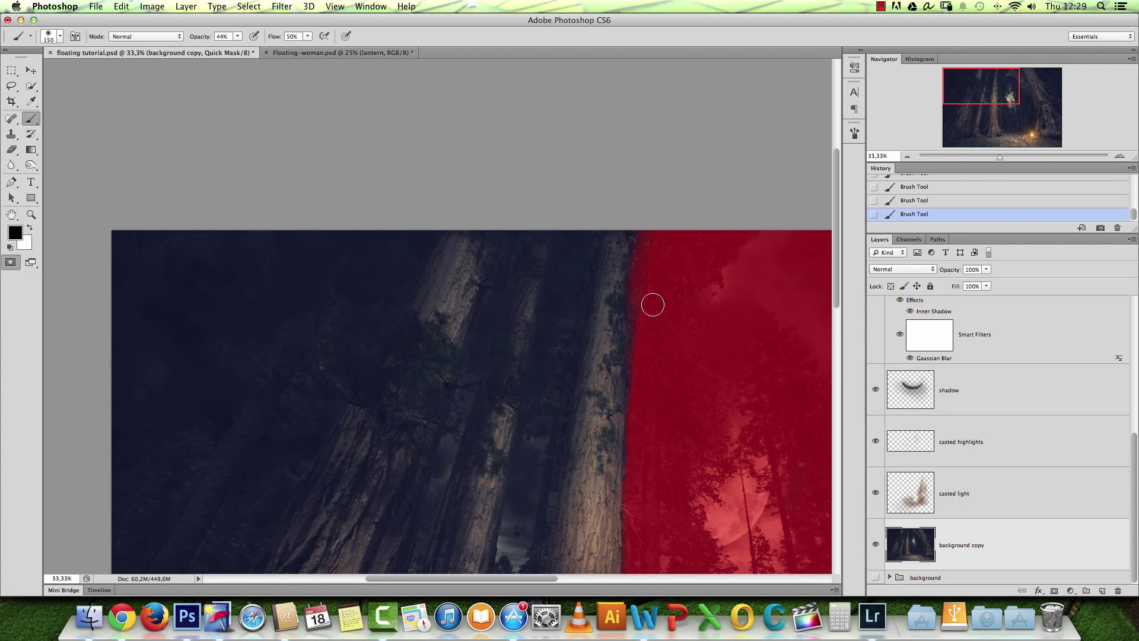
scroll(704, 398, down, 5)
scroll(704, 398, right, 4)
Resize the mask brush to 90 px and raise its opacity to 100% and flow to 99%.
key(alt+space)
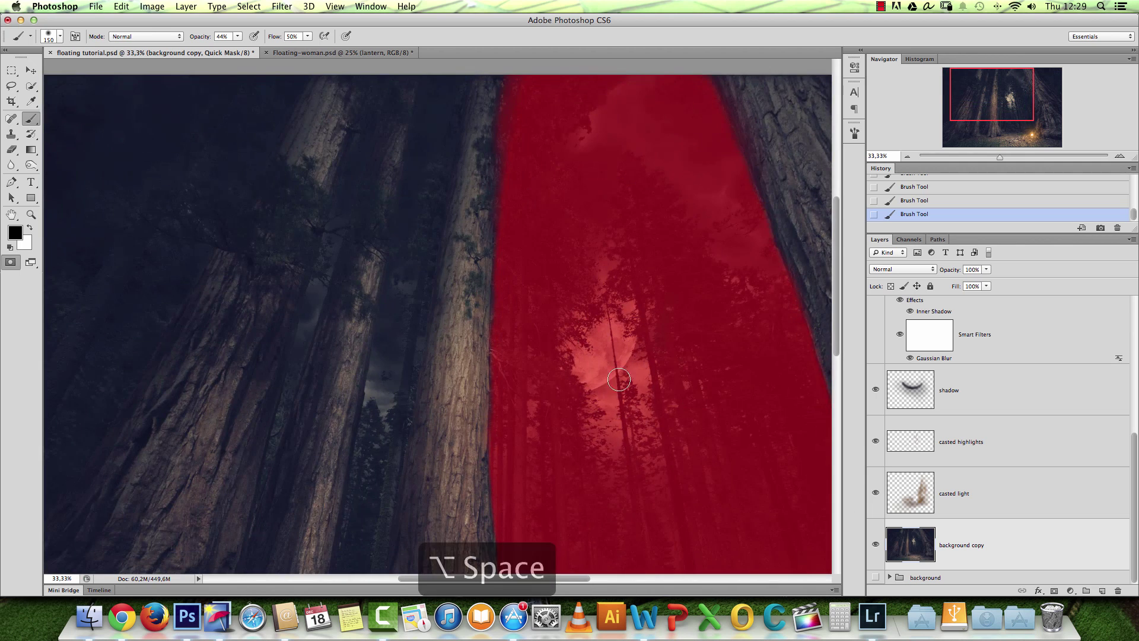
alt+click(570, 364)
alt+click(544, 369)
super+click(425, 273)
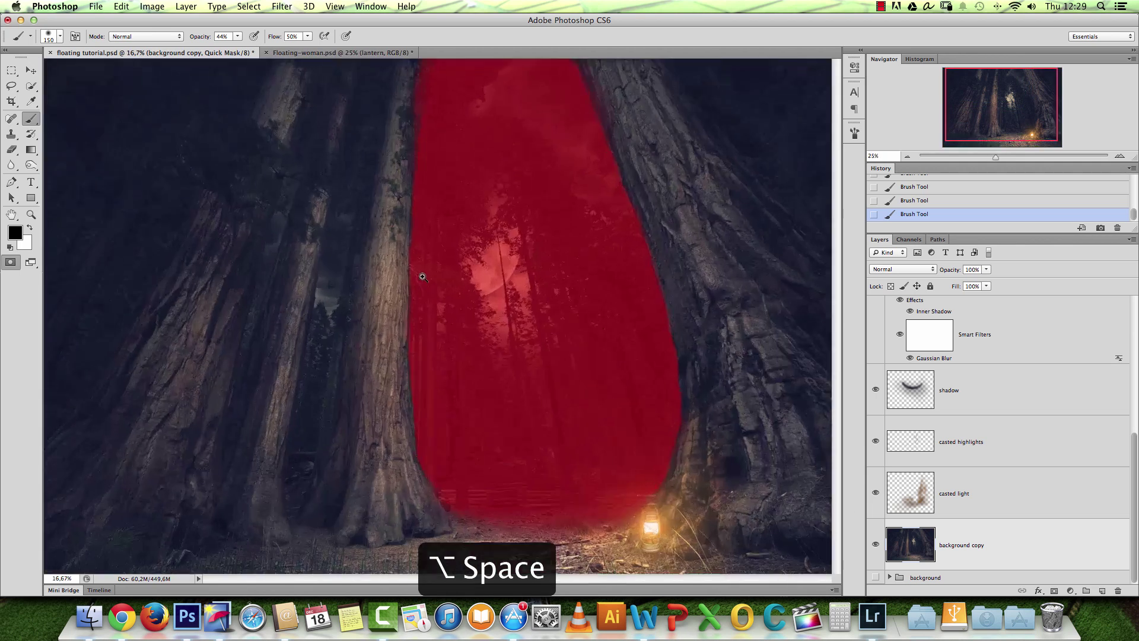
super+click(420, 273)
super+click(411, 273)
super+click(411, 273)
key(bracketleft)
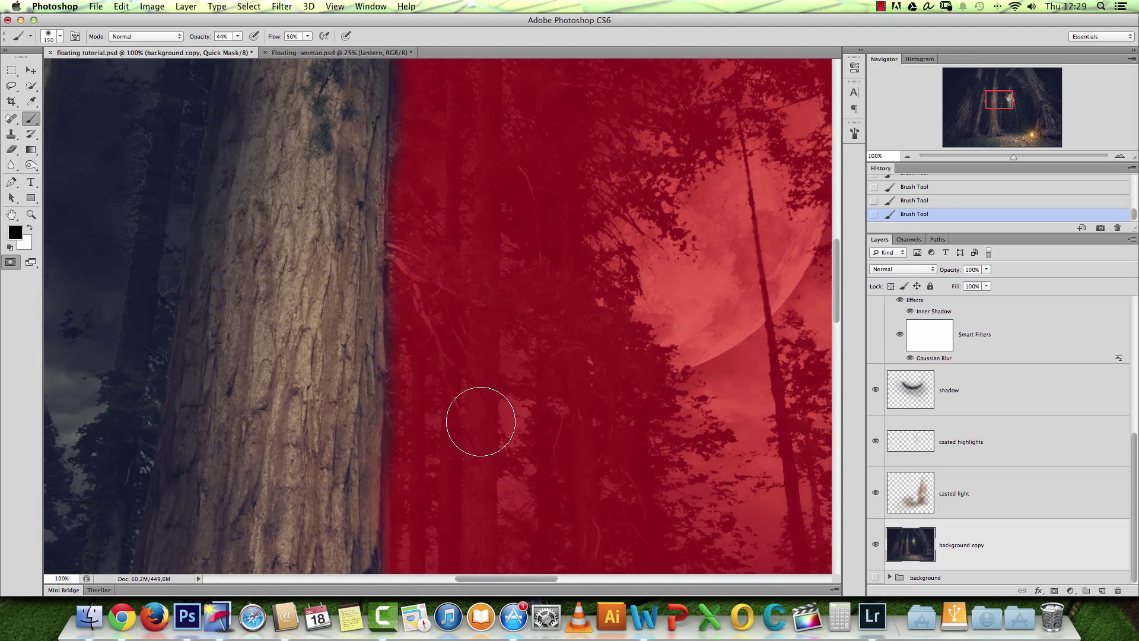
key(bracketleft)
key(bracketleft)
key(bracketleft)
key(alt+space)
alt+click(469, 345)
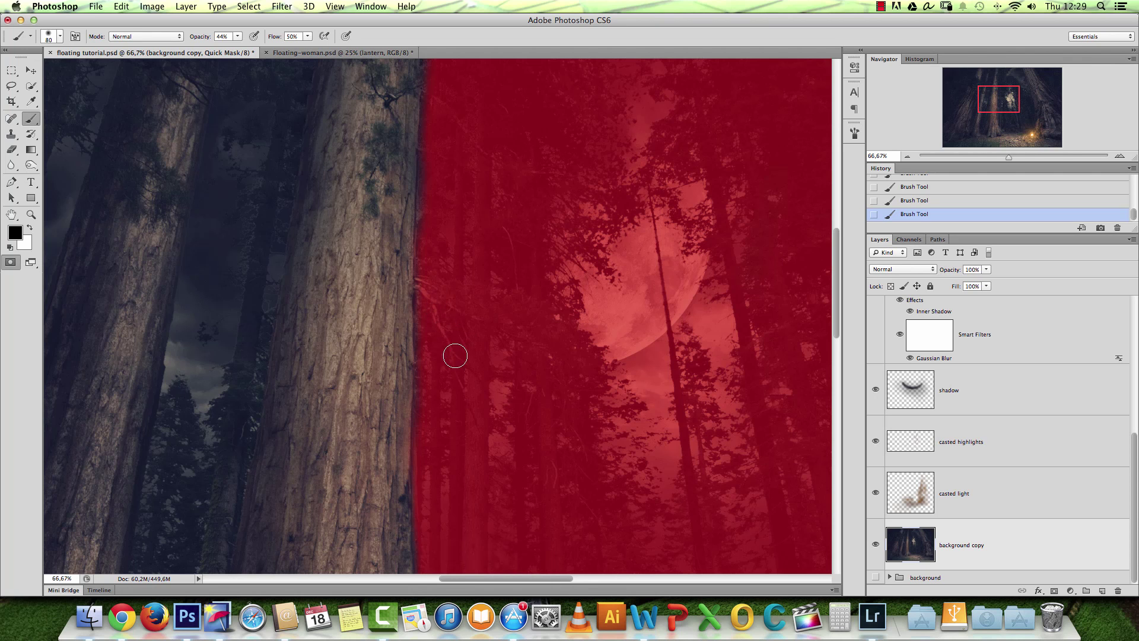
drag(540, 347, 620, 251)
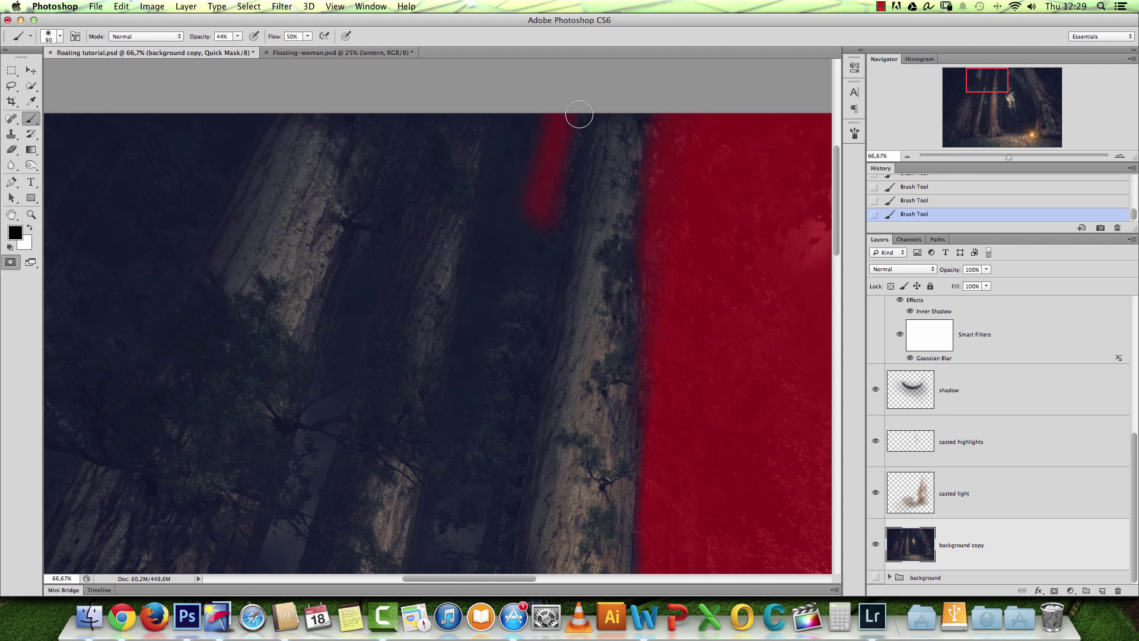
drag(238, 38, 337, 42)
Mask the upper part of the dark gap beside the slender middle trunk with the 90 px brush.
mouse_move(504, 162)
mouse_down()
mouse_move(503, 213)
mouse_move(516, 146)
mouse_move(533, 159)
mouse_move(561, 113)
mouse_move(586, 102)
mouse_move(525, 277)
mouse_move(535, 232)
mouse_move(560, 184)
mouse_move(523, 316)
mouse_up()
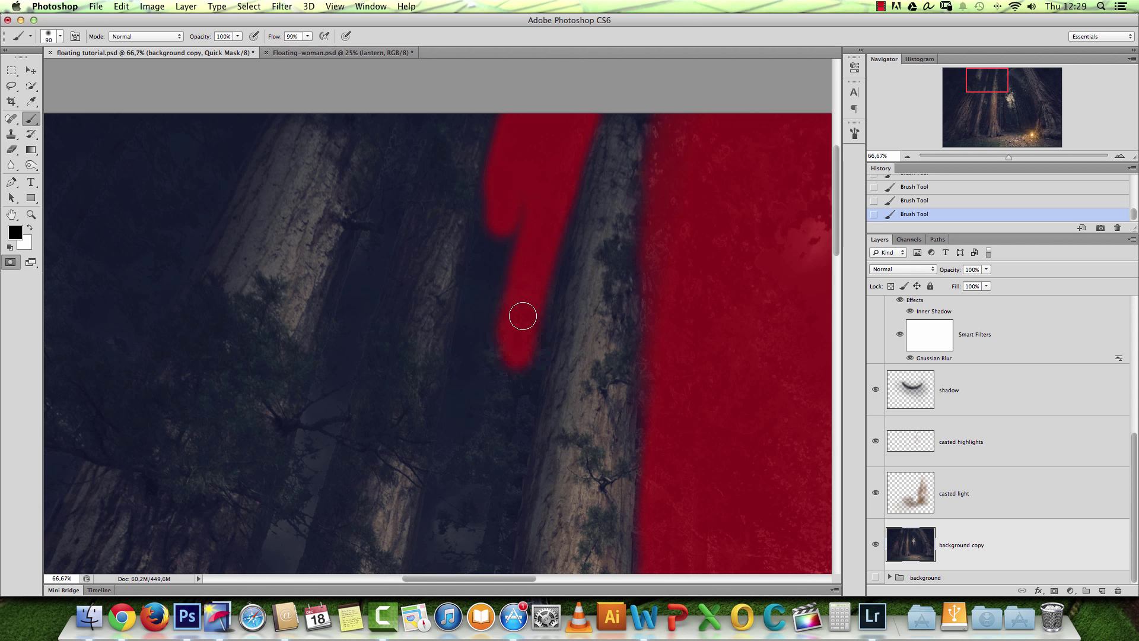
right_click(531, 263)
mouse_move(548, 191)
mouse_down()
mouse_move(533, 165)
mouse_move(505, 260)
mouse_move(536, 118)
mouse_move(493, 241)
mouse_move(527, 107)
mouse_up()
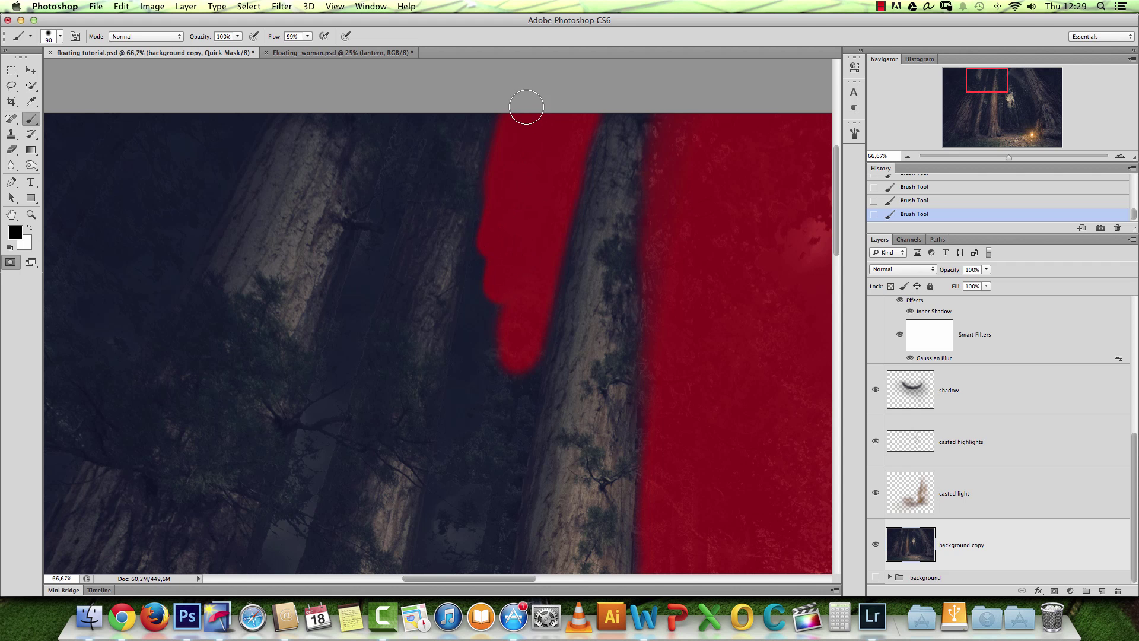
drag(499, 197, 511, 188)
key(super+z)
key(alt+super+z)
key(alt+super+z)
drag(491, 231, 504, 204)
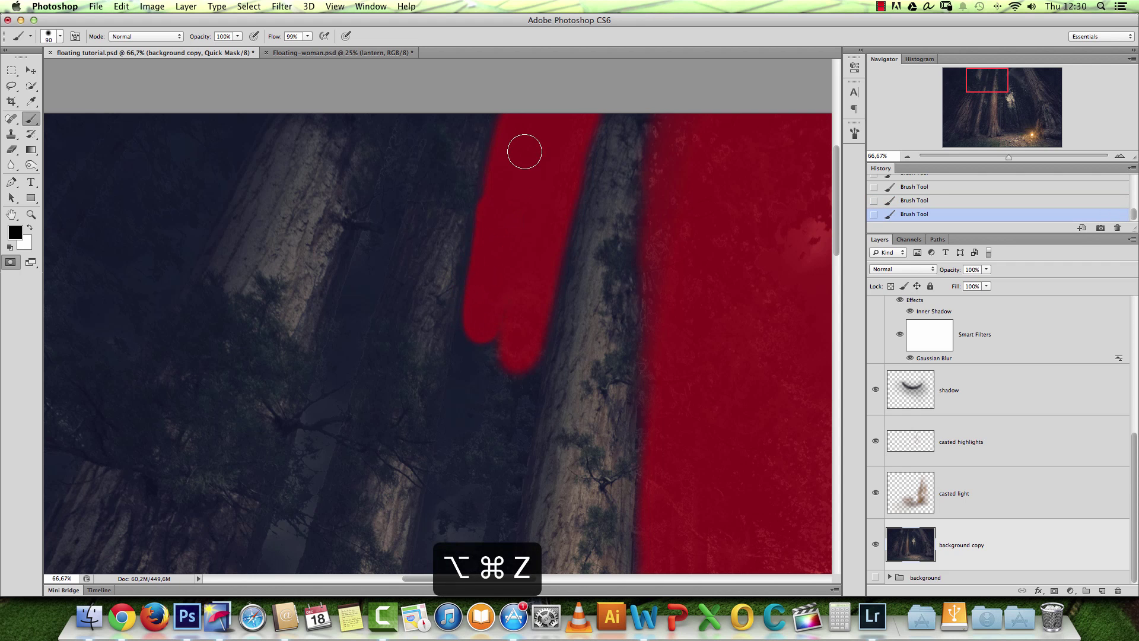
mouse_move(478, 353)
mouse_down()
mouse_move(465, 463)
mouse_move(552, 265)
mouse_move(574, 119)
mouse_move(587, 156)
mouse_up()
Paint with white along both upper edges of the middle trunk to clear the mask from its bark, then restore black.
click(30, 227)
drag(612, 179, 616, 112)
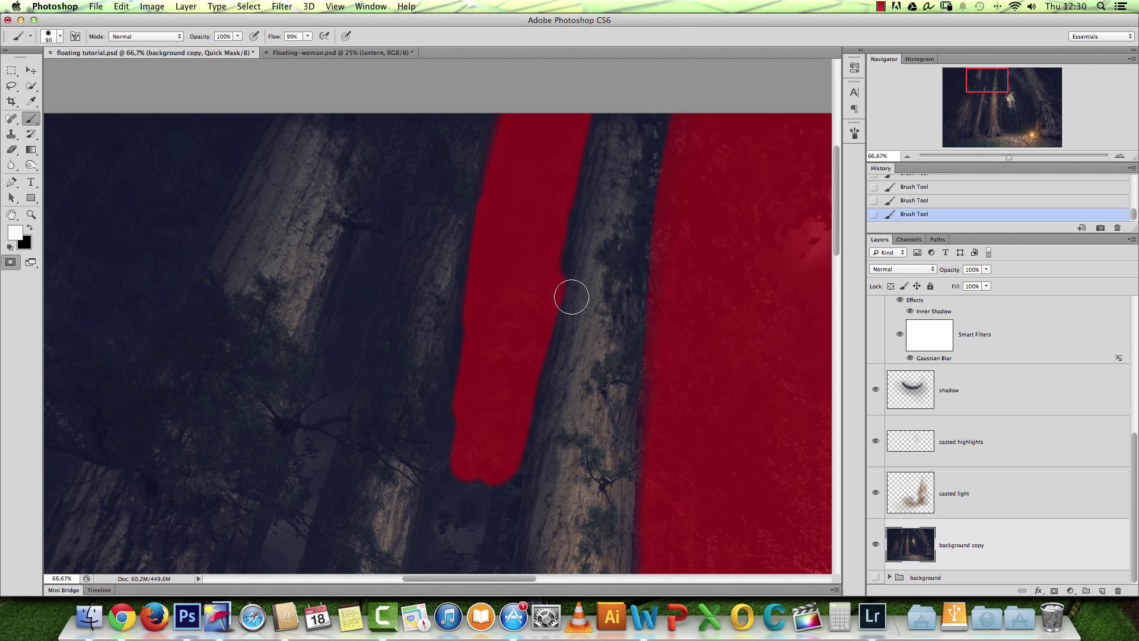
click(28, 228)
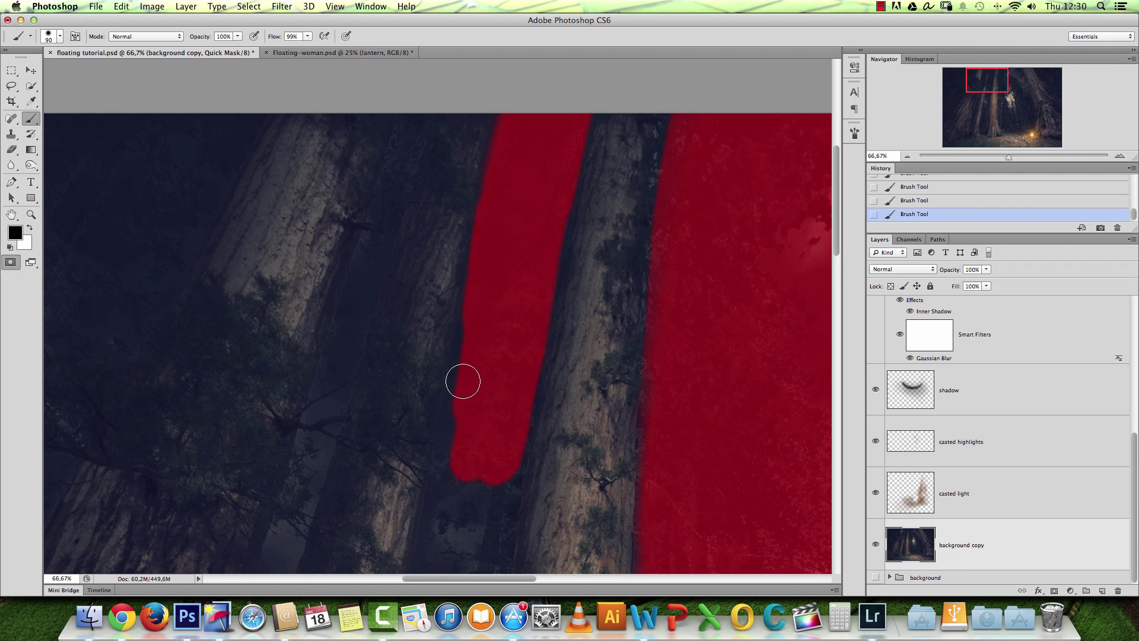
Extend the mask further down the gap beside the middle trunk with a 150 px brush.
drag(499, 396, 514, 282)
key(bracketright)
key(bracketright)
key(bracketright)
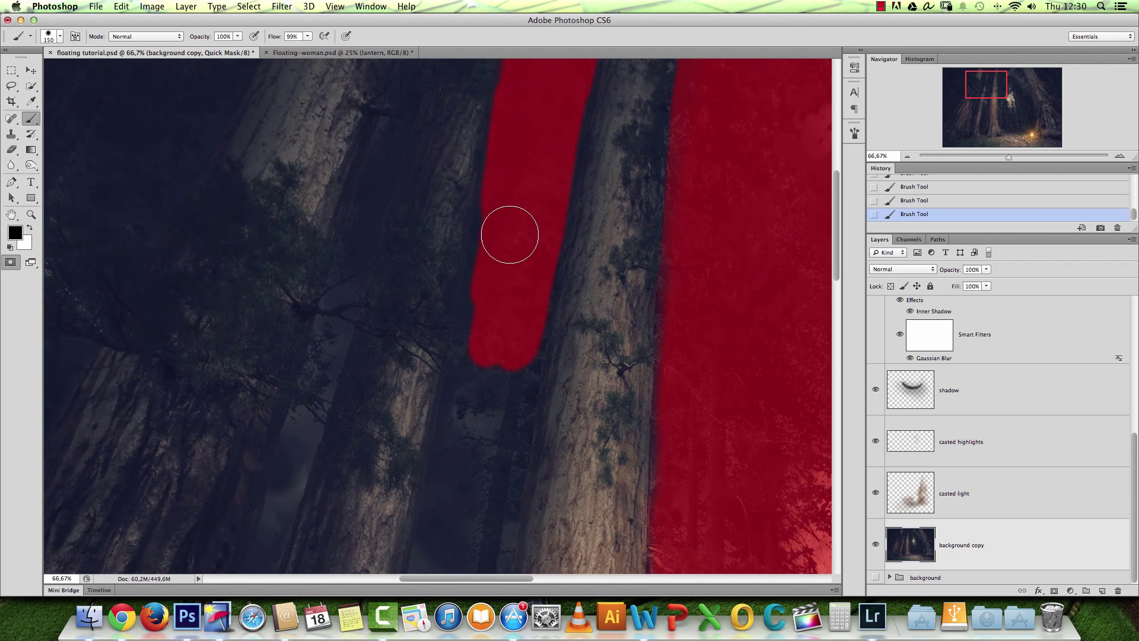
drag(508, 222, 510, 249)
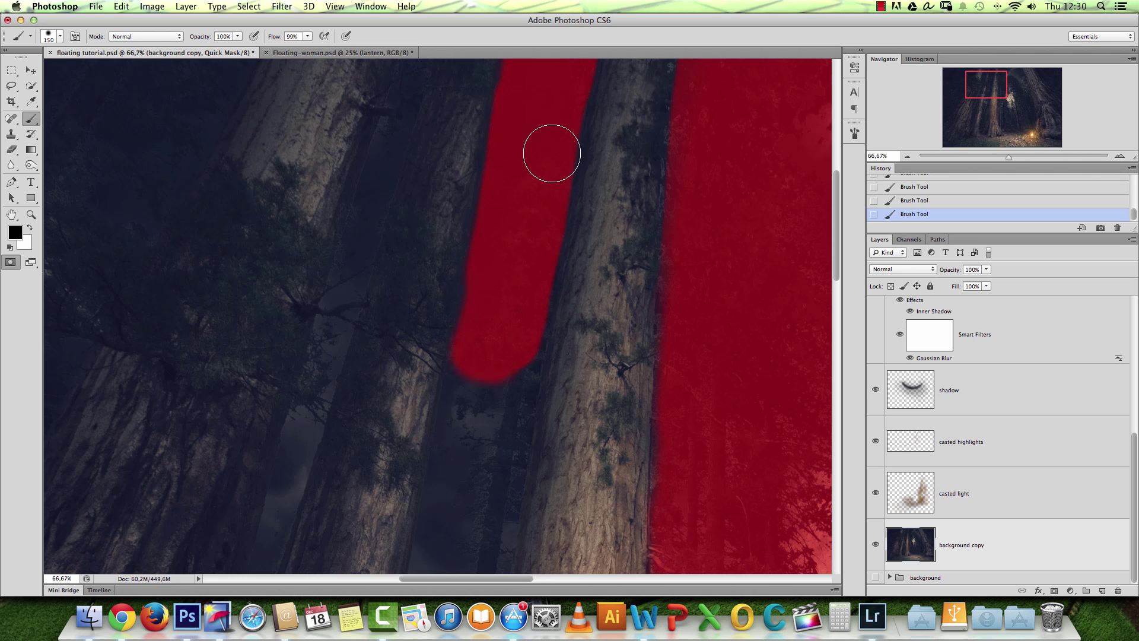
drag(509, 344, 503, 377)
Continue the mask down to the foot of the gap between the two trunks with a 100 px brush.
key(bracketleft)
key(bracketleft)
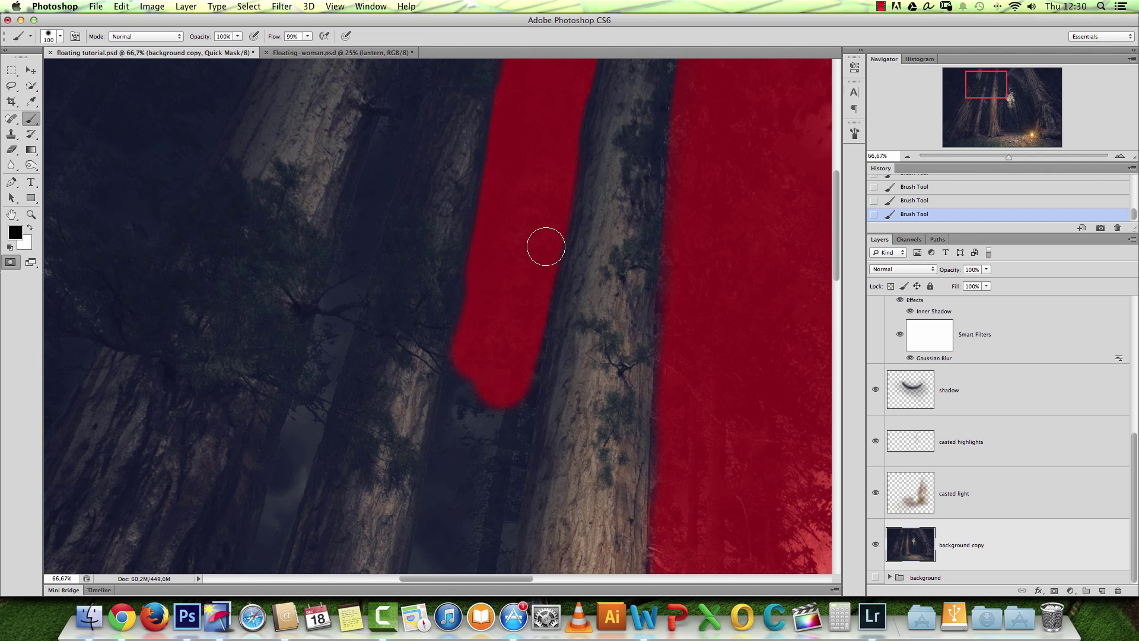
drag(521, 450, 544, 302)
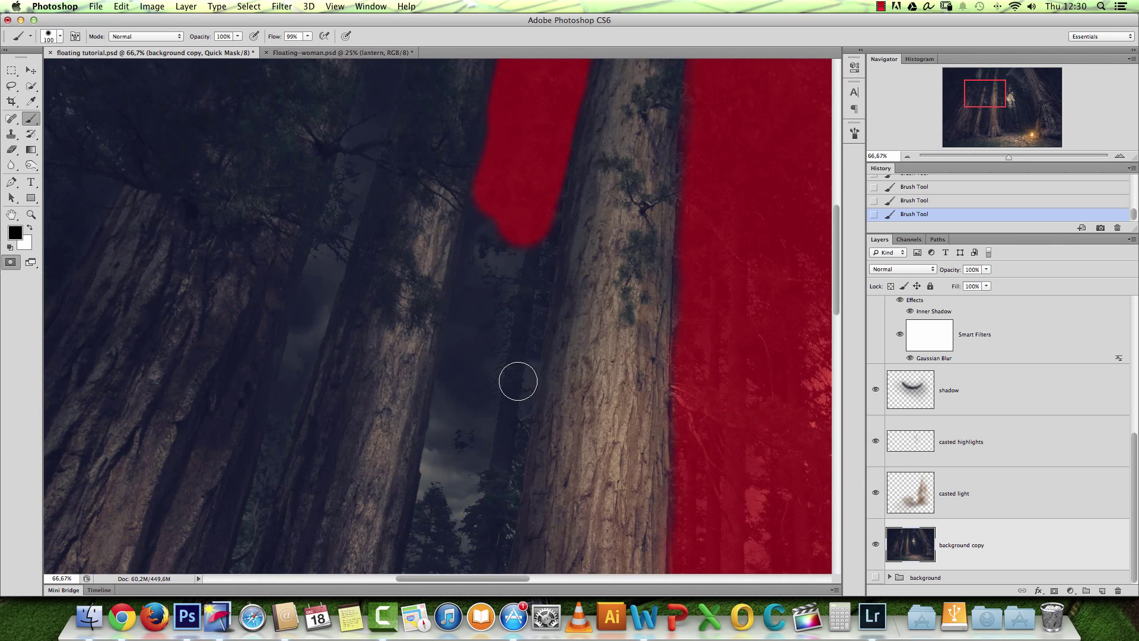
shift+click(516, 378)
drag(516, 449, 546, 350)
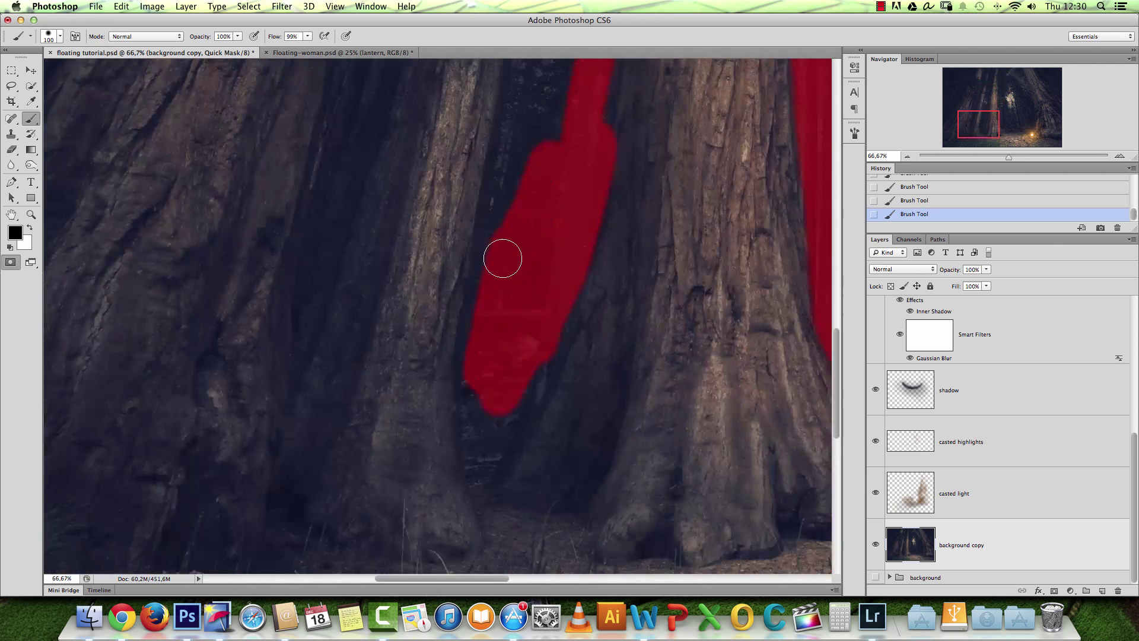
mouse_move(547, 462)
mouse_down()
mouse_move(524, 296)
mouse_move(509, 331)
mouse_up()
key(x)
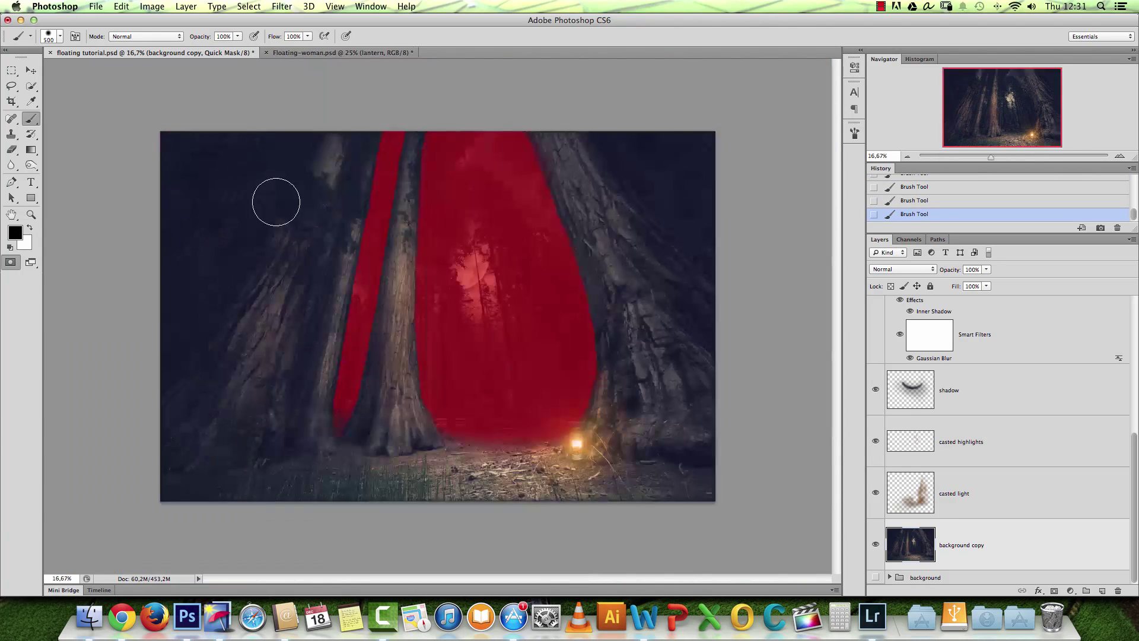
Mask the dark forest areas outside the two outermost trunks with 500 px and 300 px brushes.
click(174, 326)
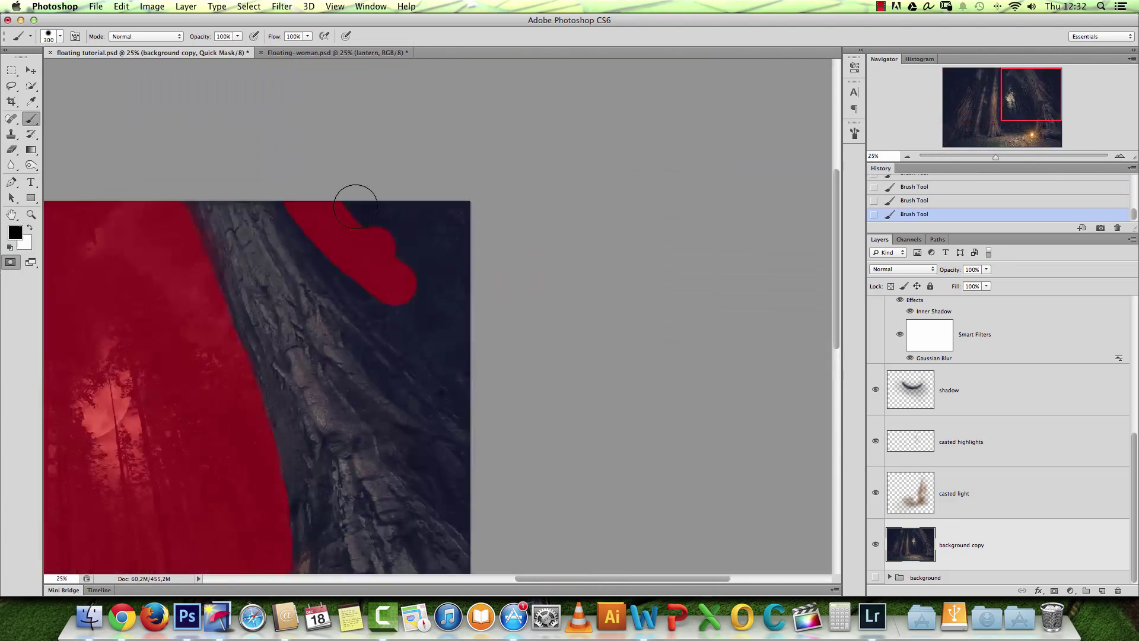
drag(356, 199, 338, 209)
alt+click(381, 434)
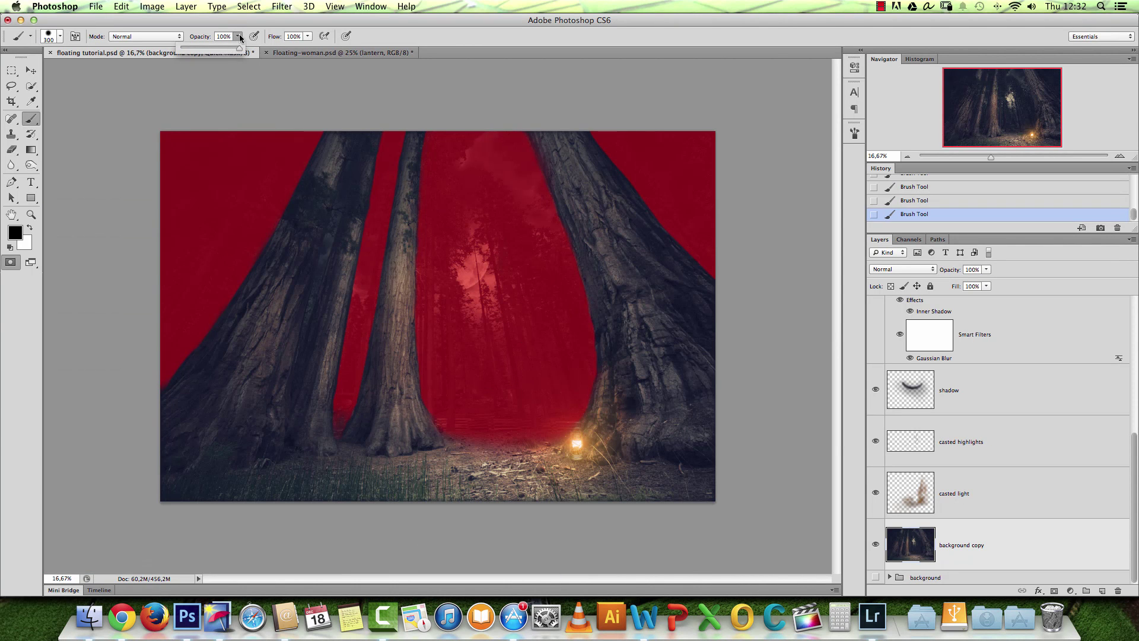
Lower the brush opacity to 35% and the flow to 33%, and enlarge the brush to 700 px.
click(308, 36)
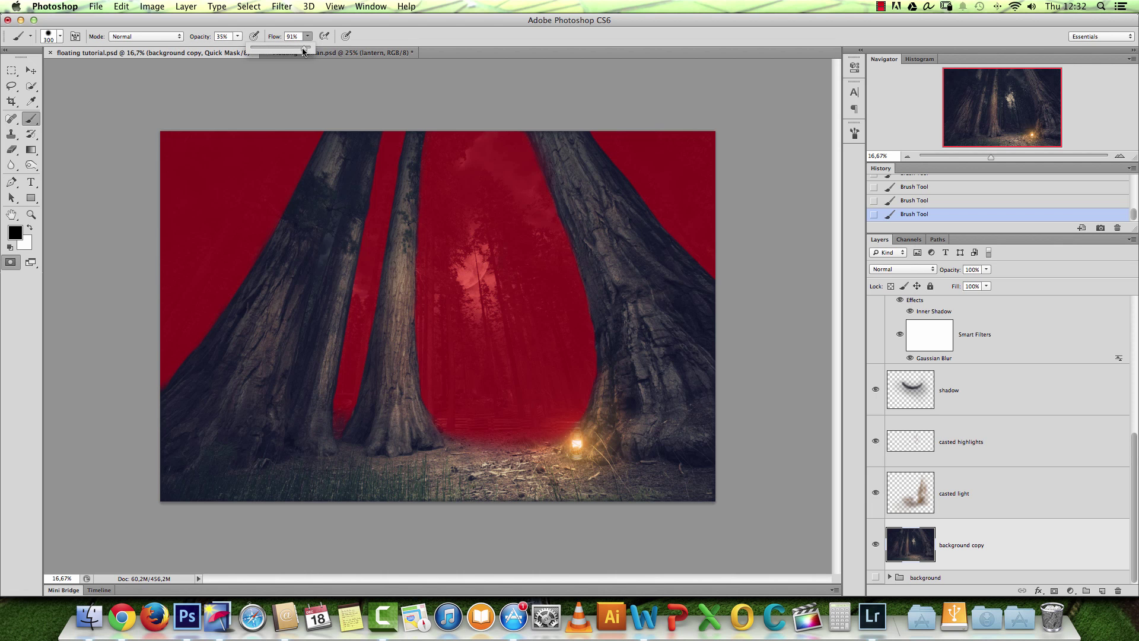
click(948, 539)
key(])
key(])
key(])
Soften the brush hardness and undo the trial mask strokes over the image's bottom-left corner.
mouse_move(162, 473)
mouse_down()
mouse_move(172, 407)
mouse_move(171, 481)
mouse_move(272, 501)
mouse_up()
right_click(300, 458)
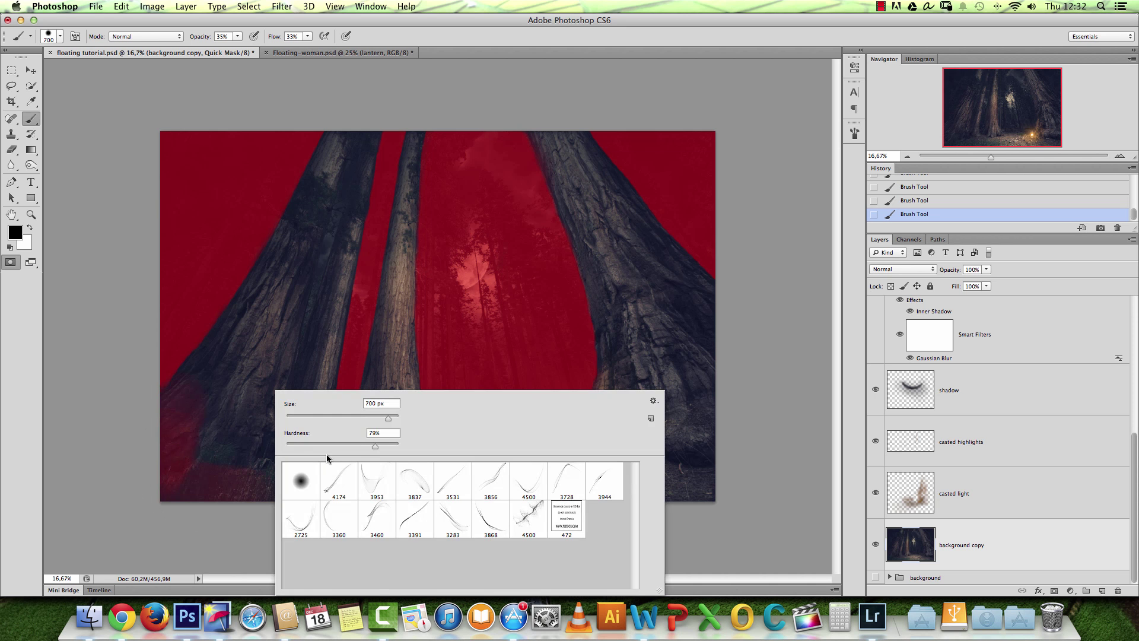
key(alt+super+z)
key(alt+super+z)
key(alt+super+z)
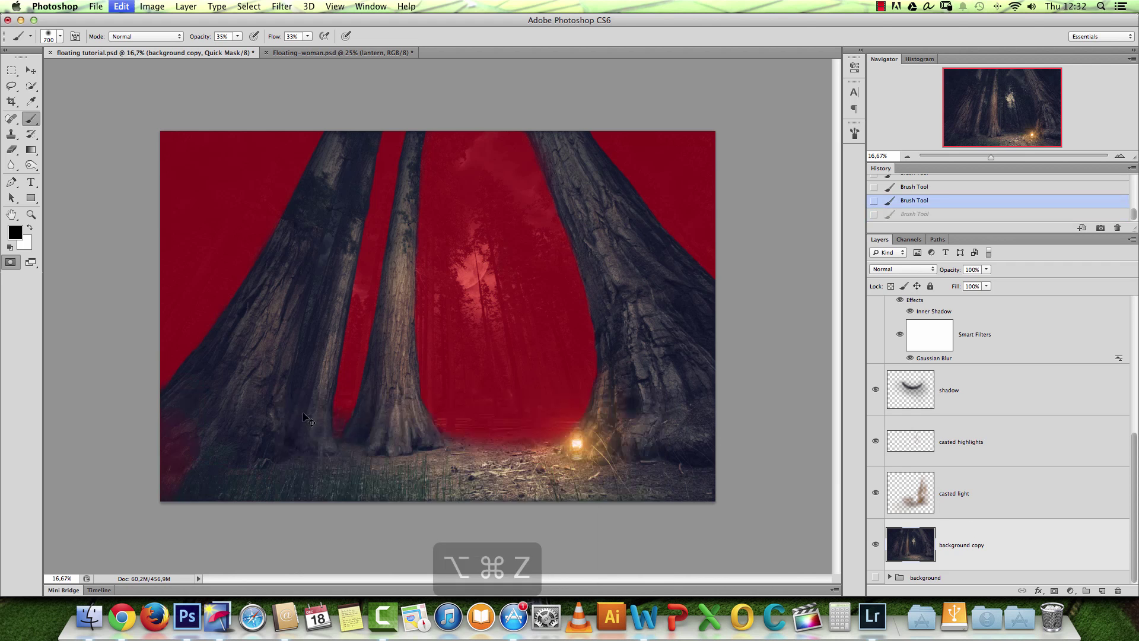
Fade the mask softly into the bottom corners and outer side edges of the image with 800 to 900 px brushes.
key(])
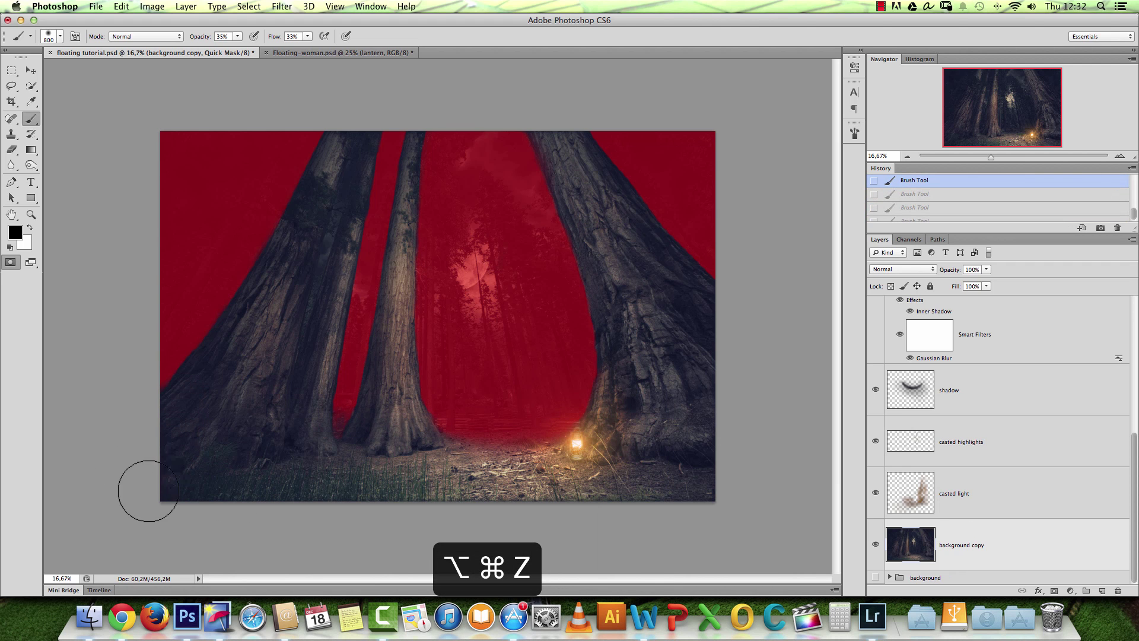
drag(147, 478, 261, 474)
key(])
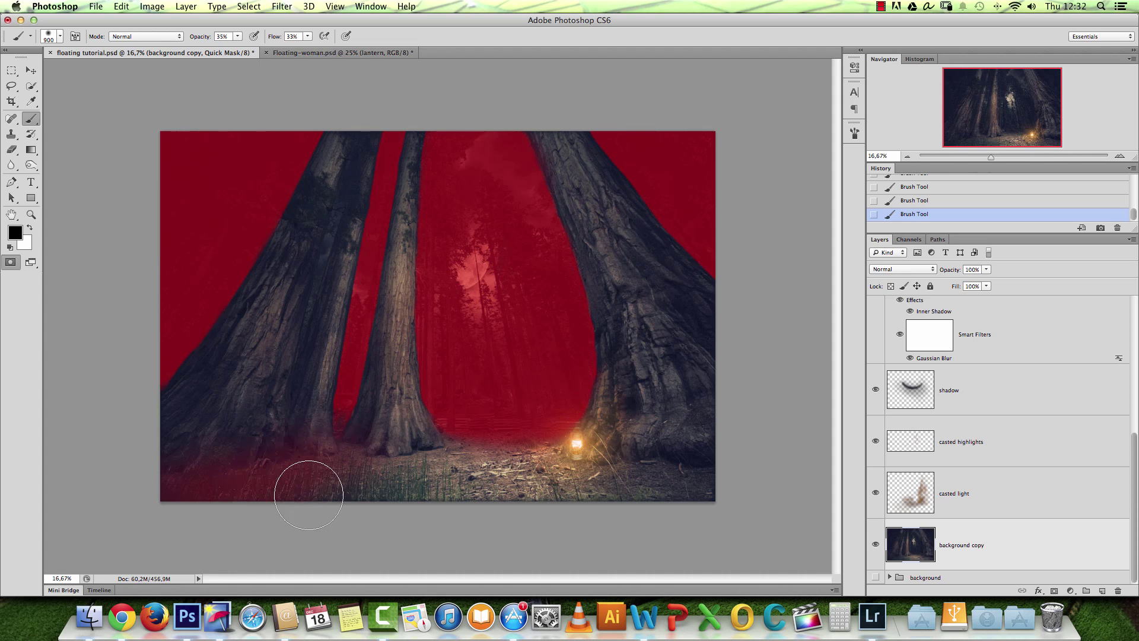
mouse_move(707, 508)
mouse_down()
mouse_move(564, 536)
mouse_move(730, 461)
mouse_move(742, 432)
mouse_move(737, 309)
mouse_move(719, 267)
mouse_move(759, 323)
mouse_move(694, 227)
mouse_move(761, 394)
mouse_move(743, 373)
mouse_move(735, 466)
mouse_move(723, 271)
mouse_move(741, 345)
mouse_up()
mouse_move(222, 335)
mouse_down()
mouse_move(190, 344)
mouse_move(158, 326)
mouse_move(155, 441)
mouse_up()
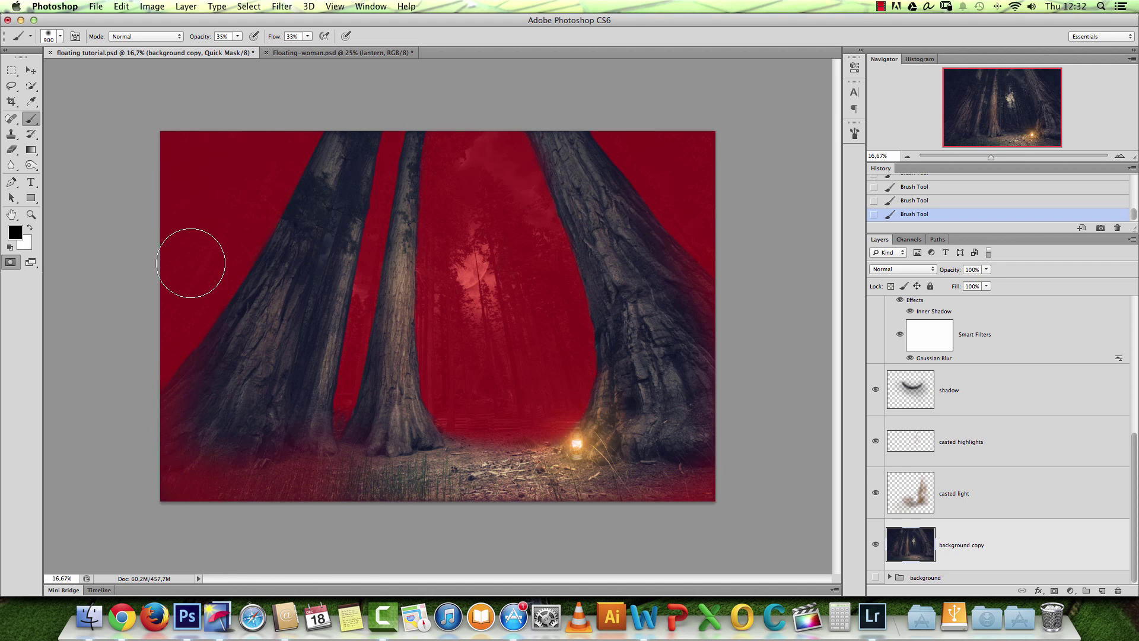
Check the masked ground around the lantern and exit Quick Mask mode to convert the mask into a selection.
click(31, 70)
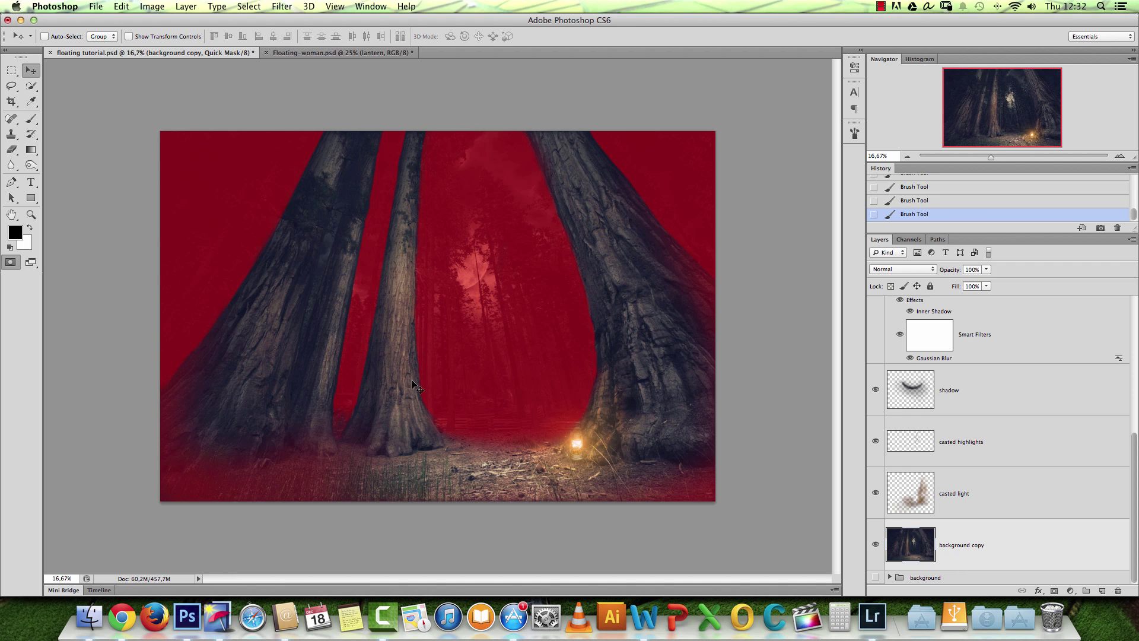
key(super+space)
click(530, 452)
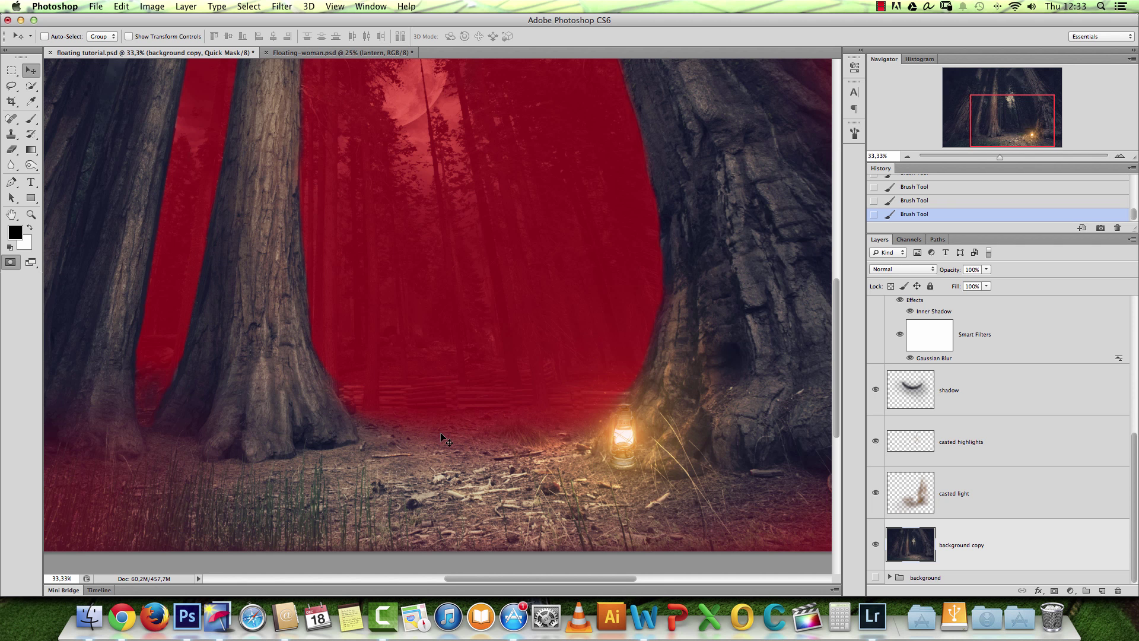
click(11, 262)
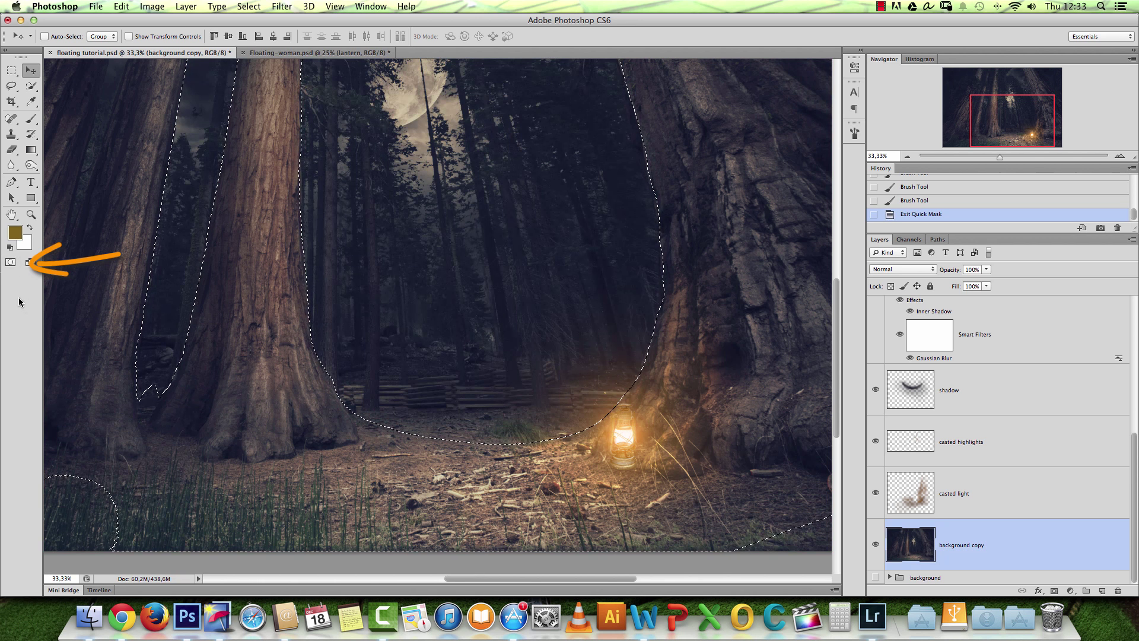
Save the selection as a new channel named "depth of field" and deselect it.
click(254, 8)
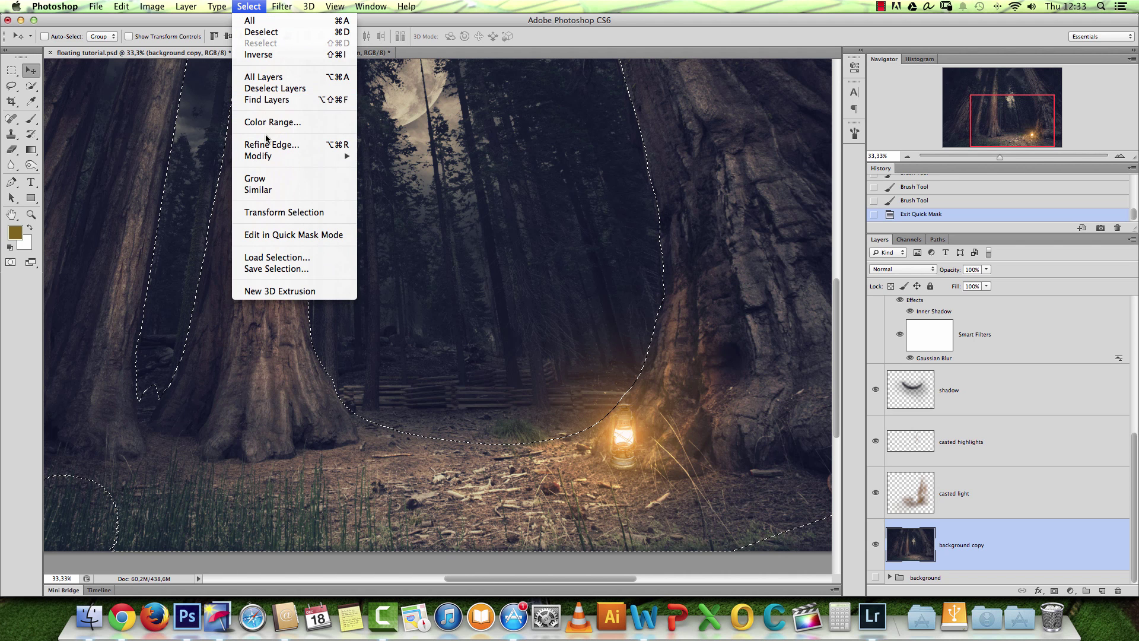
click(275, 268)
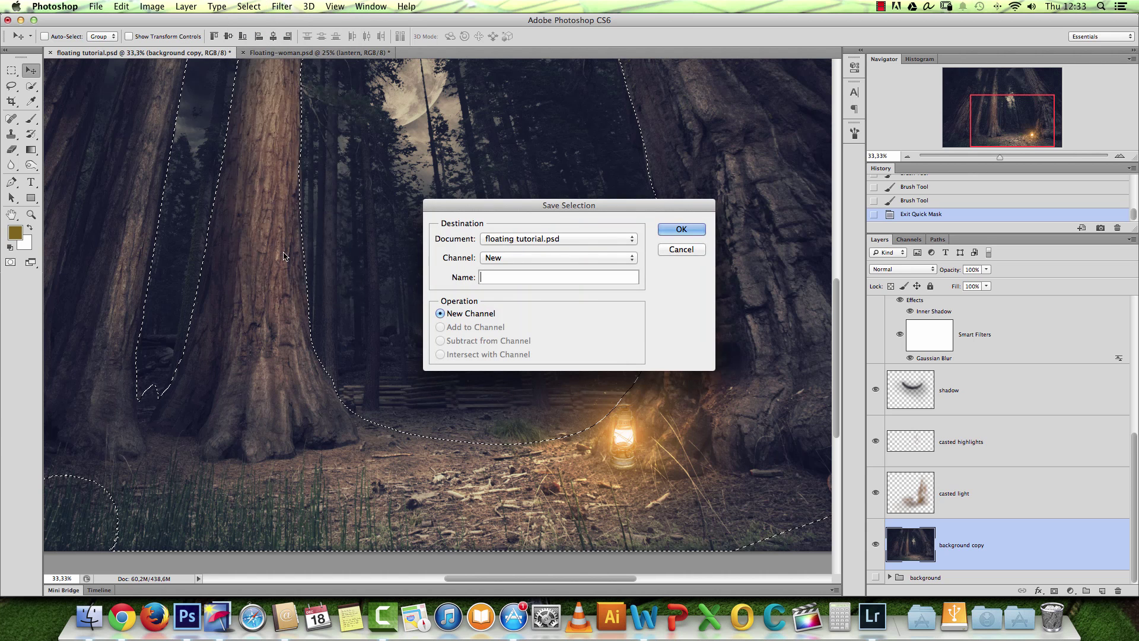
text(depth of field)
key(Return)
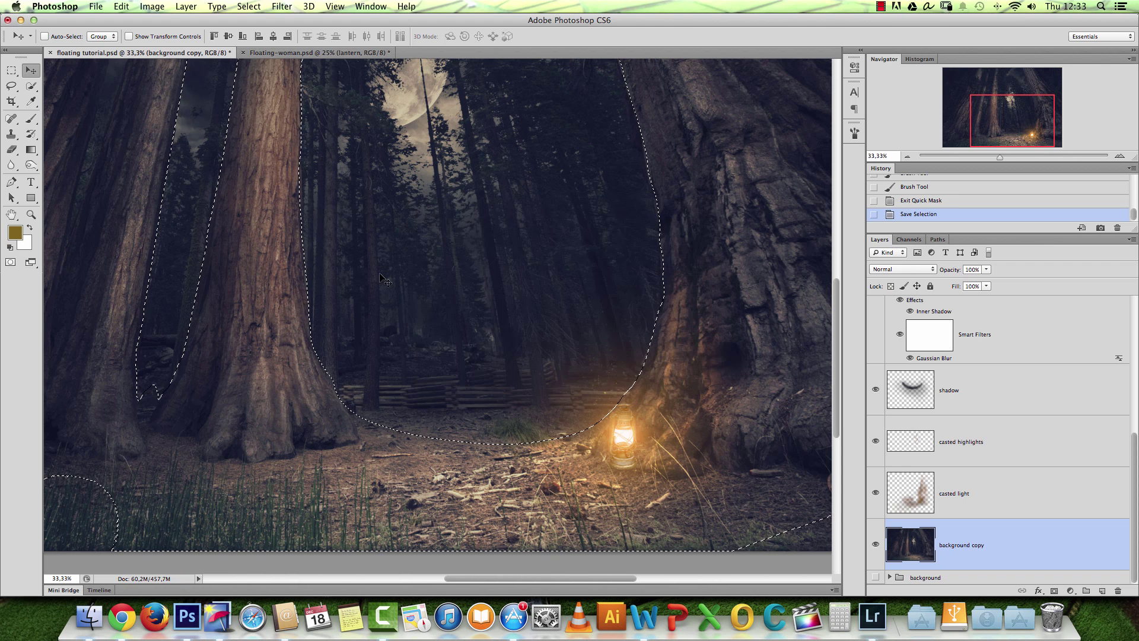
key(super+d)
Examine the "depth of field" channel as an overlay and on its own, and return to the RGB composite and layers.
click(923, 239)
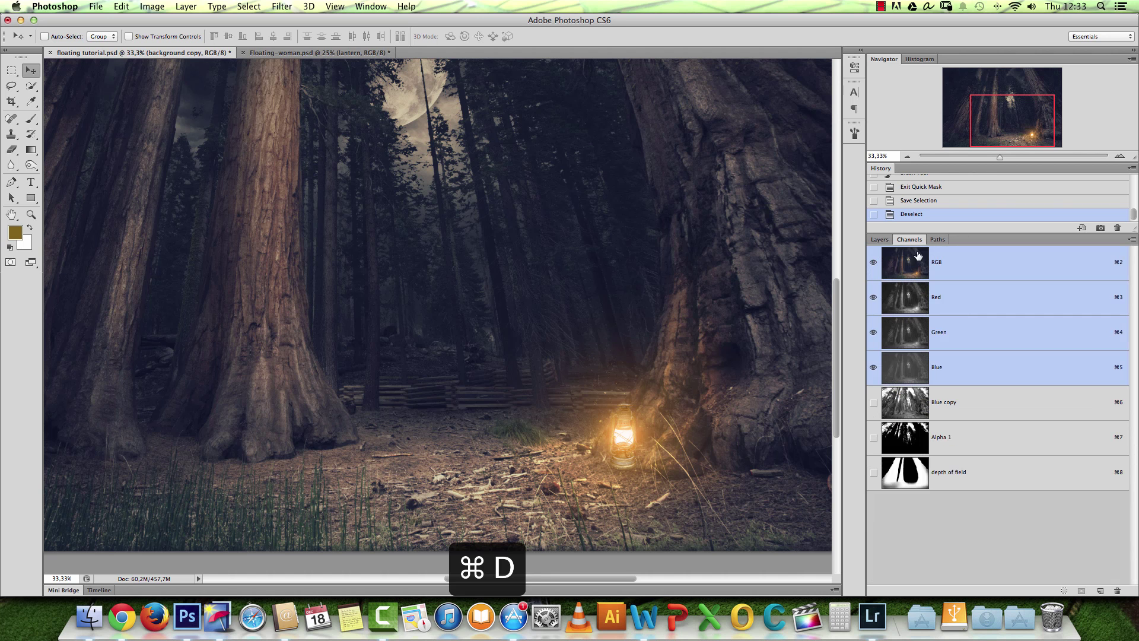
click(873, 472)
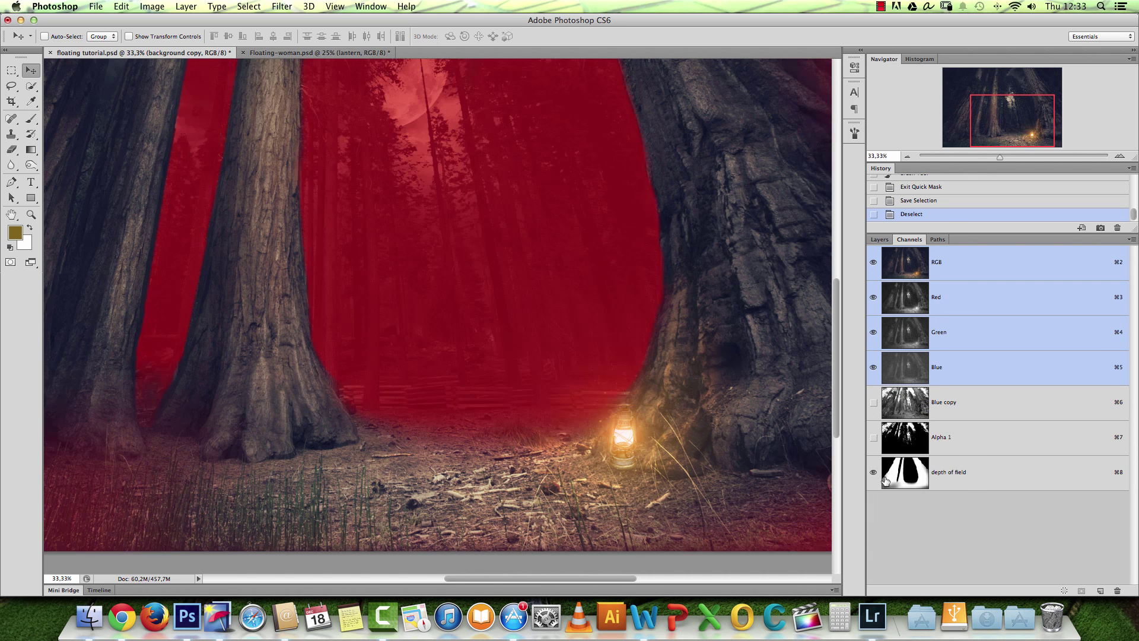
click(890, 482)
key(alt+space)
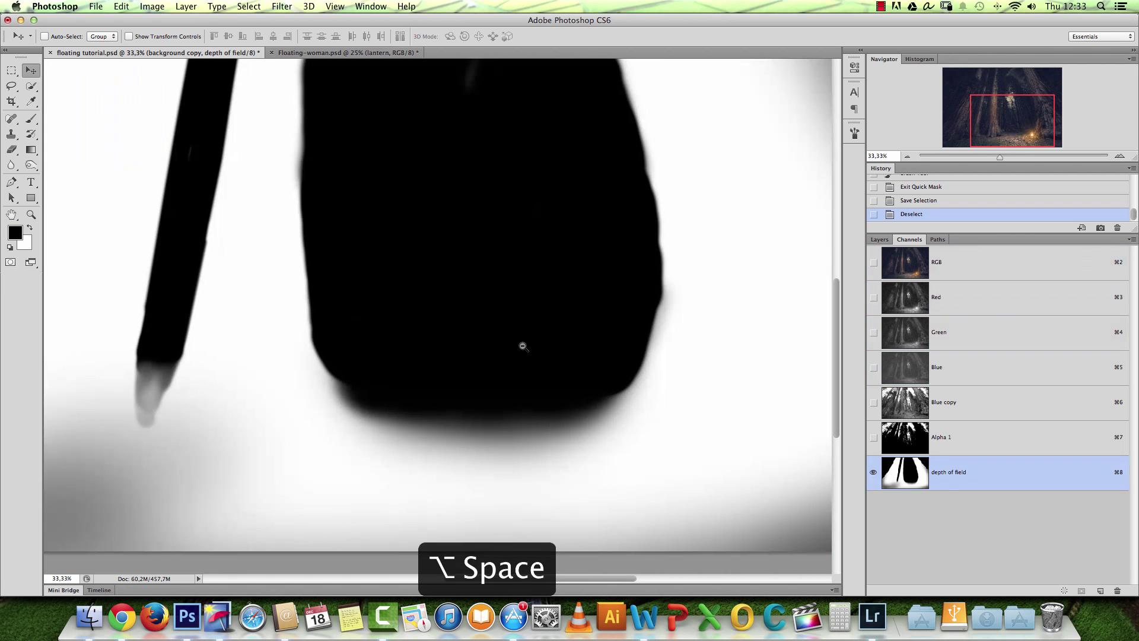
alt+click(526, 354)
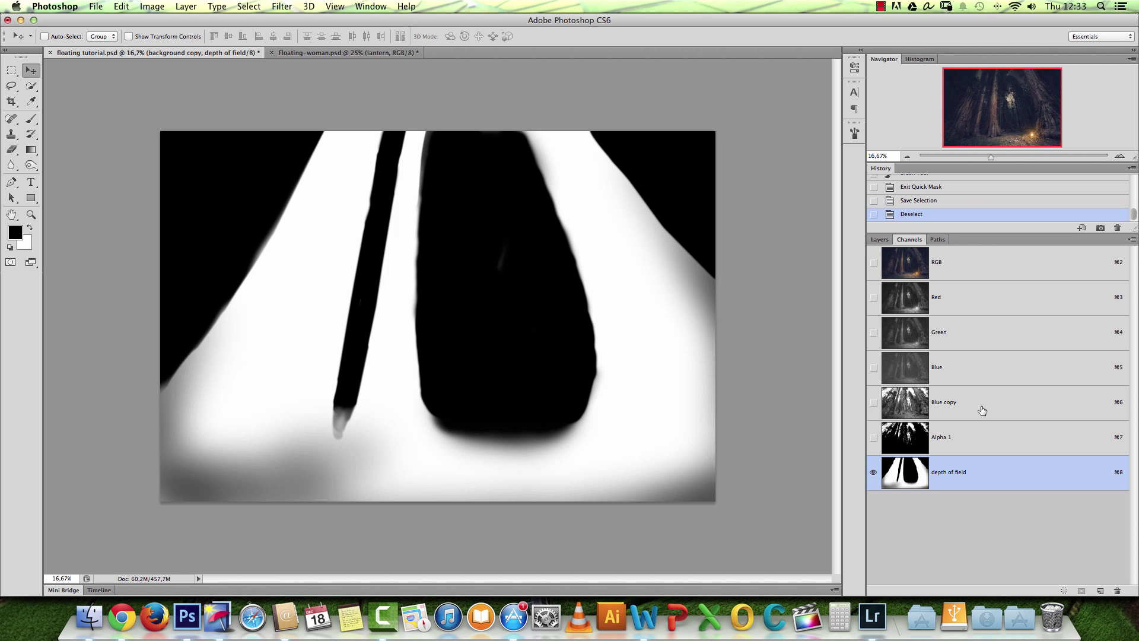
click(980, 260)
click(880, 239)
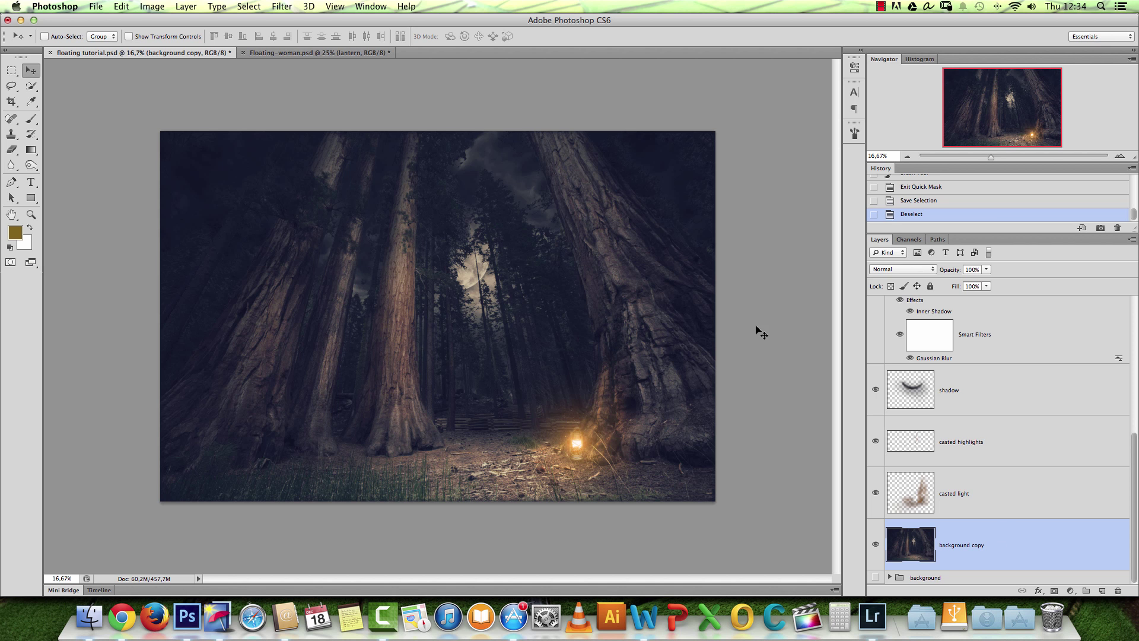
Preview Lens Blur with a radius of 15 on the background copy, inspecting the moon and distant trees at 100%.
click(282, 7)
mouse_move(327, 157)
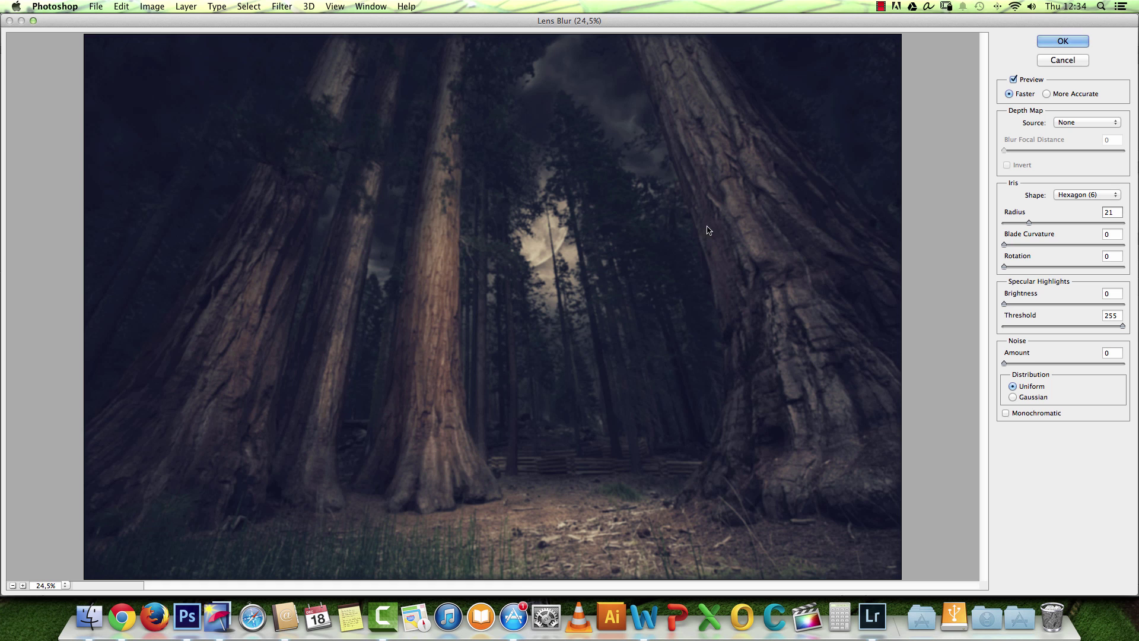
key(super+1)
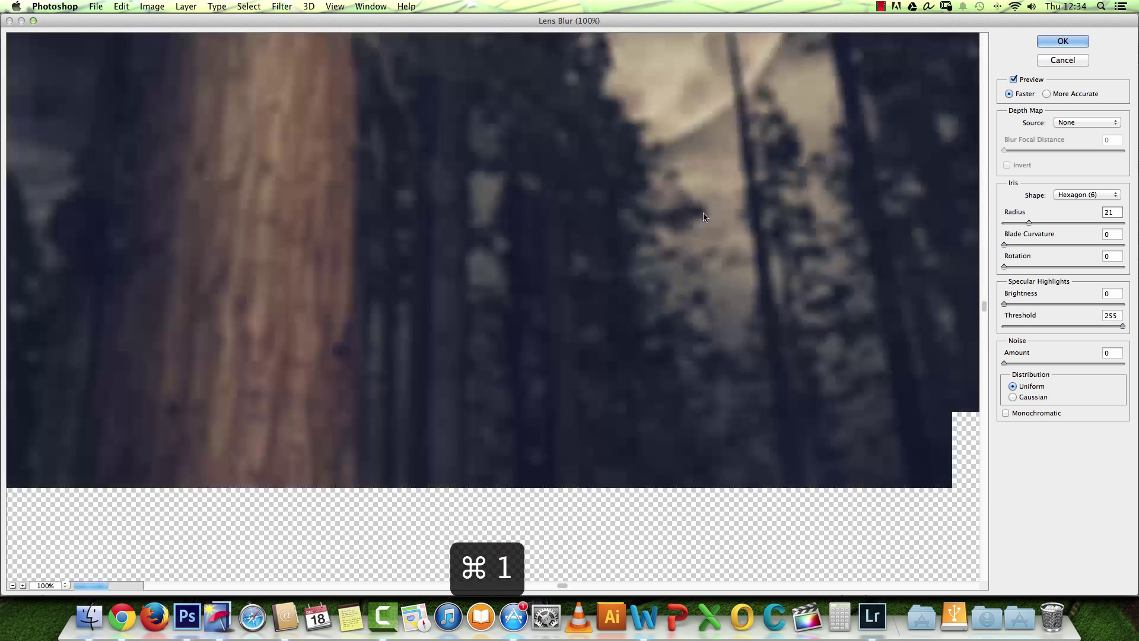
drag(703, 178, 496, 296)
drag(581, 187, 562, 287)
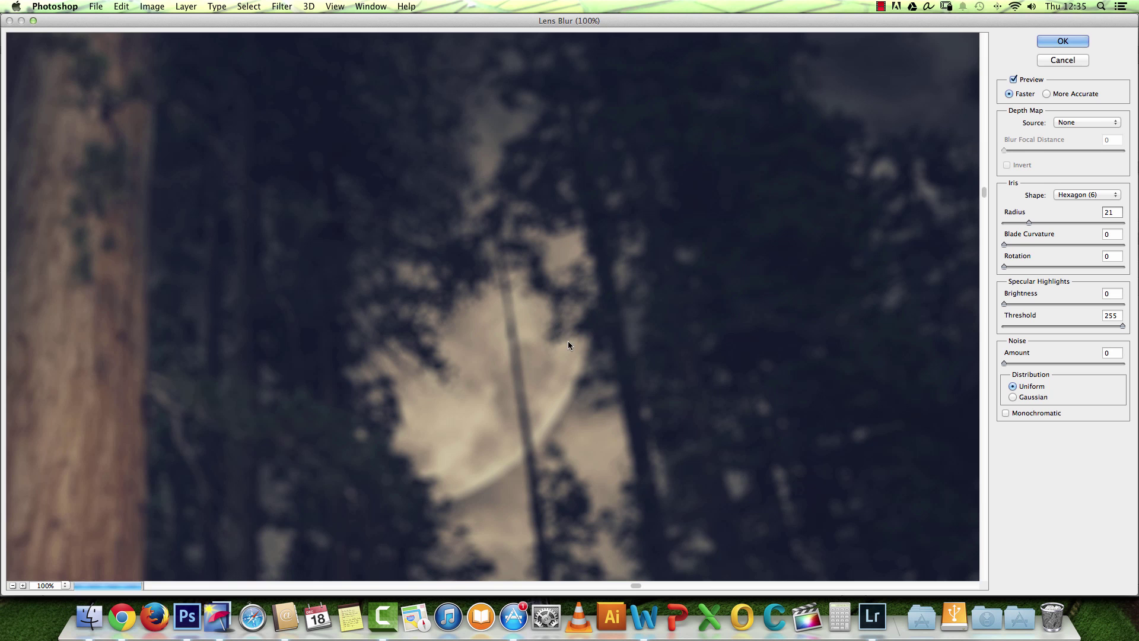
drag(614, 418, 597, 381)
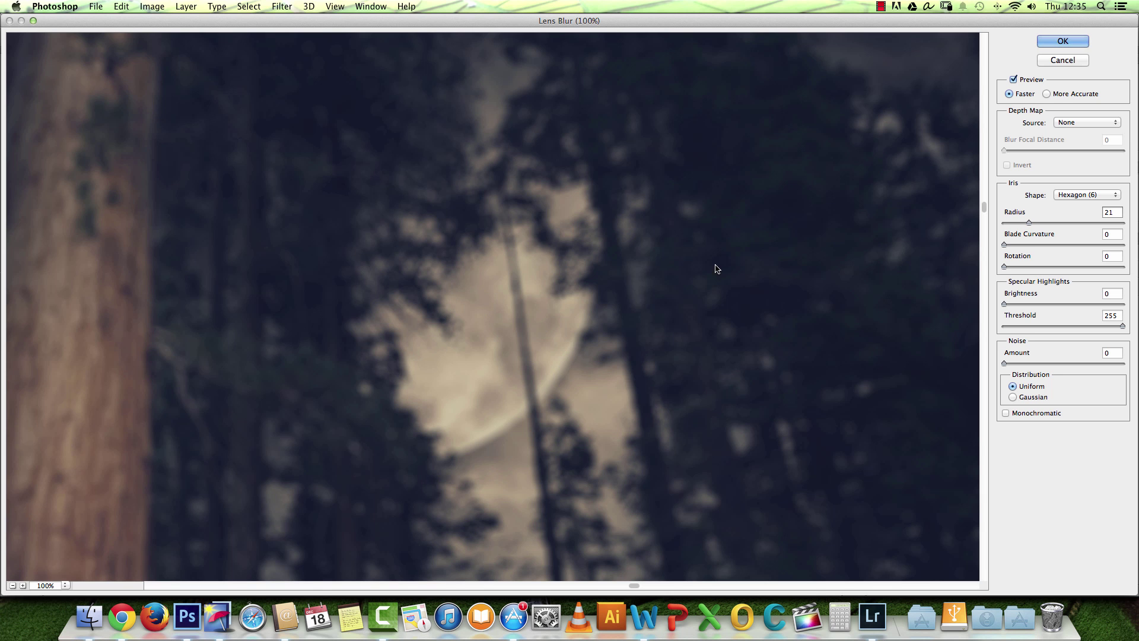
click(1117, 212)
text(15)
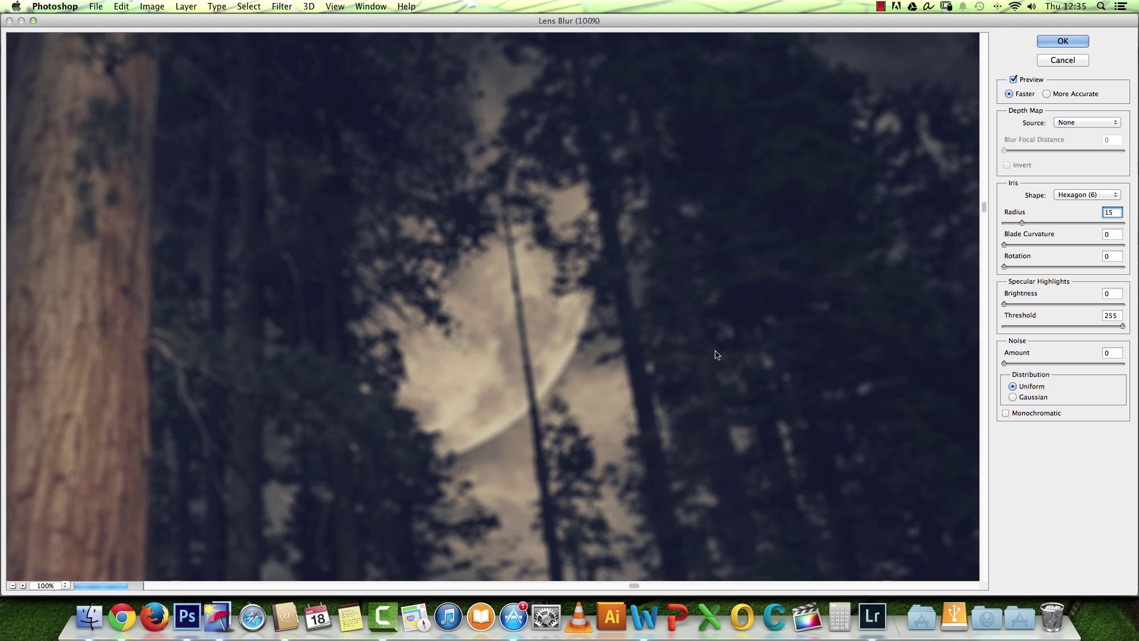
Check the blur preview across the trunks and apply Lens Blur to the whole background copy with a radius of 20.
alt+click(290, 344)
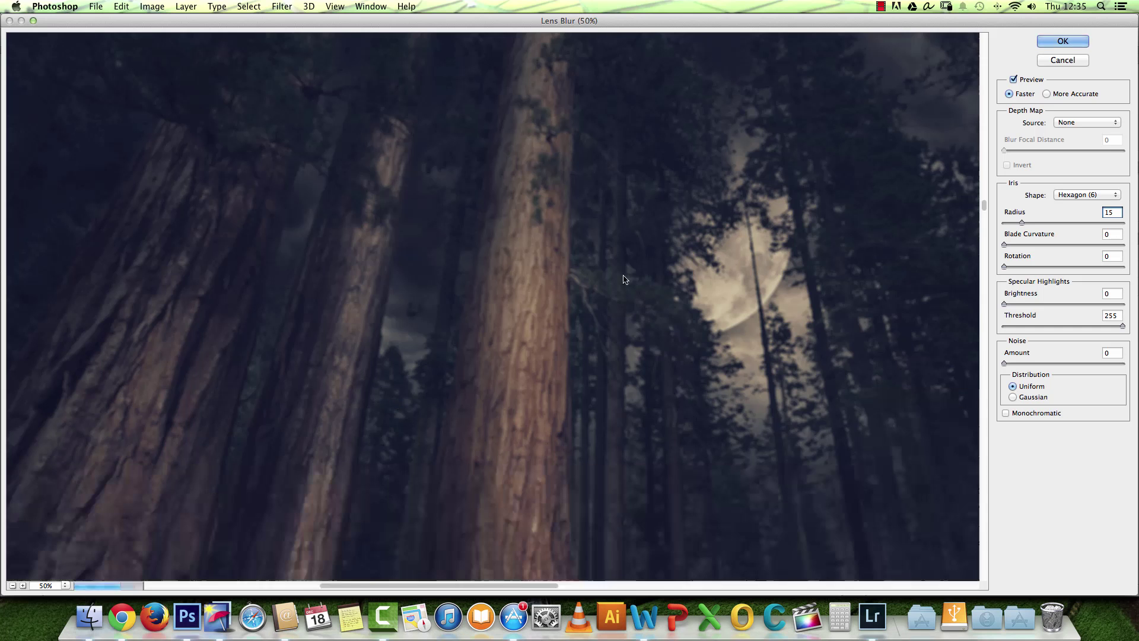
drag(782, 397, 575, 402)
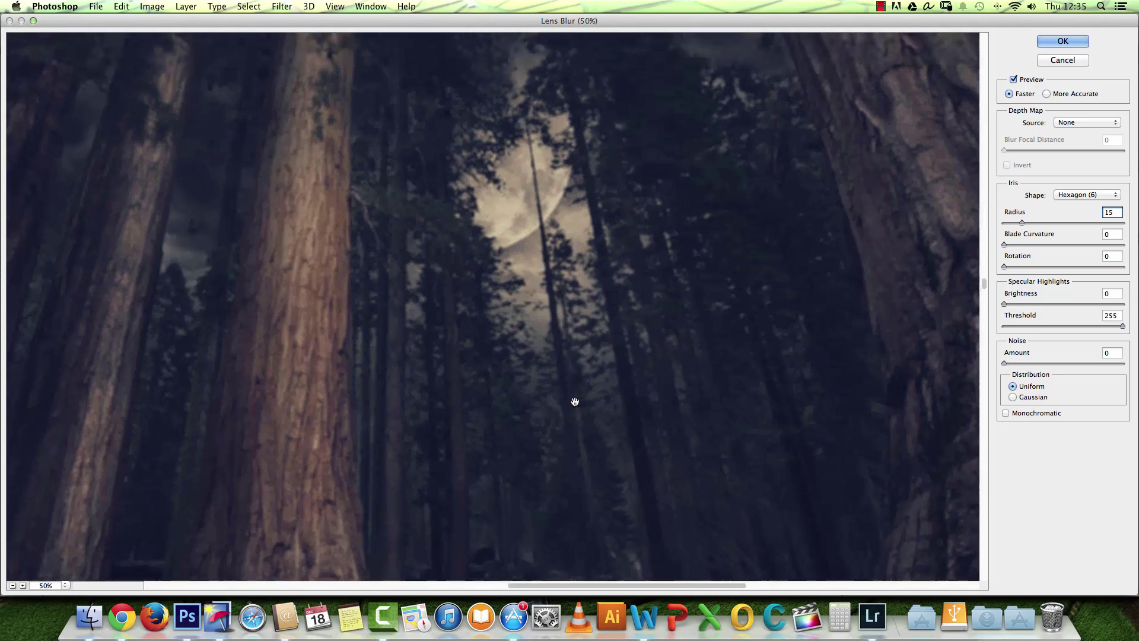
alt+click(487, 344)
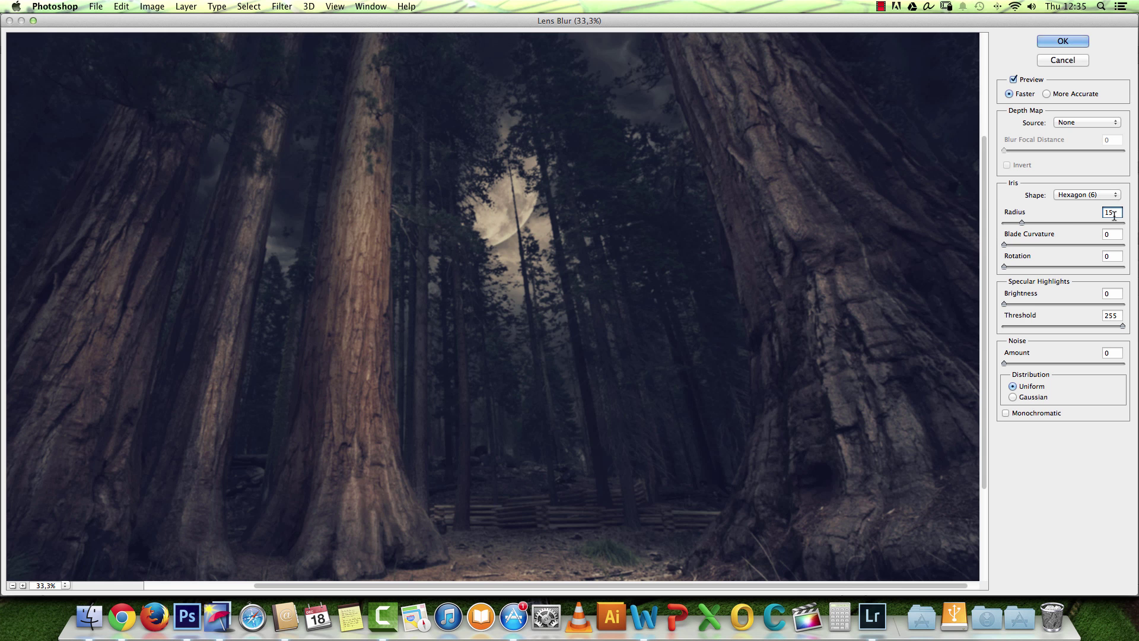
text(20)
click(1062, 41)
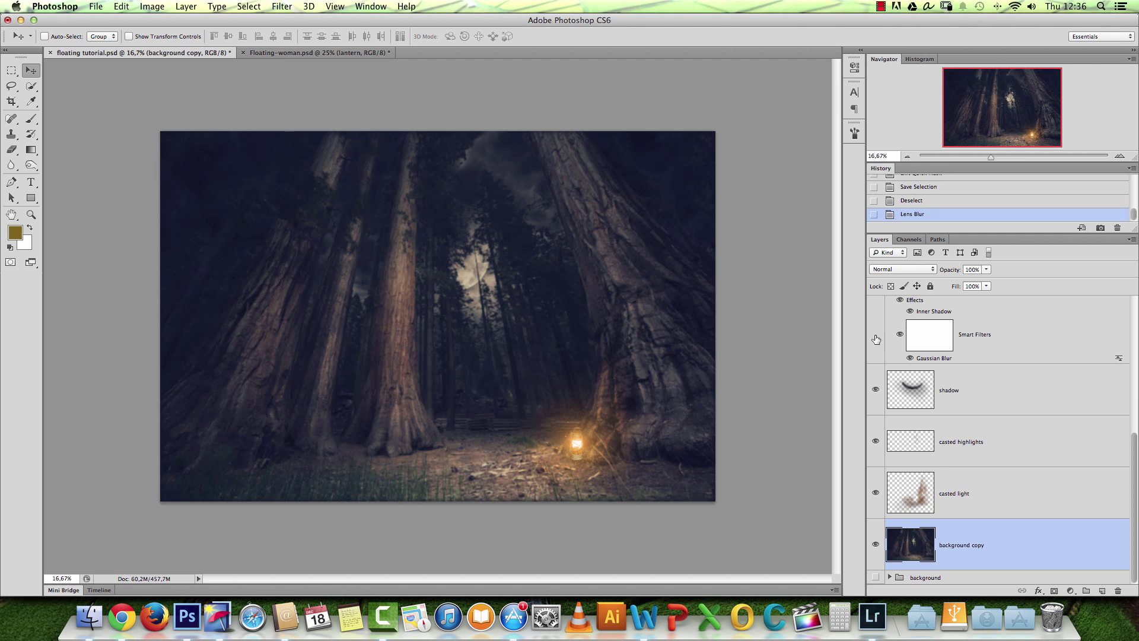
Try painting the central trunk back to sharpness on a layer mask for the blurred background copy, and delete the mask without applying it.
click(1055, 591)
key(super+1)
drag(404, 210, 431, 310)
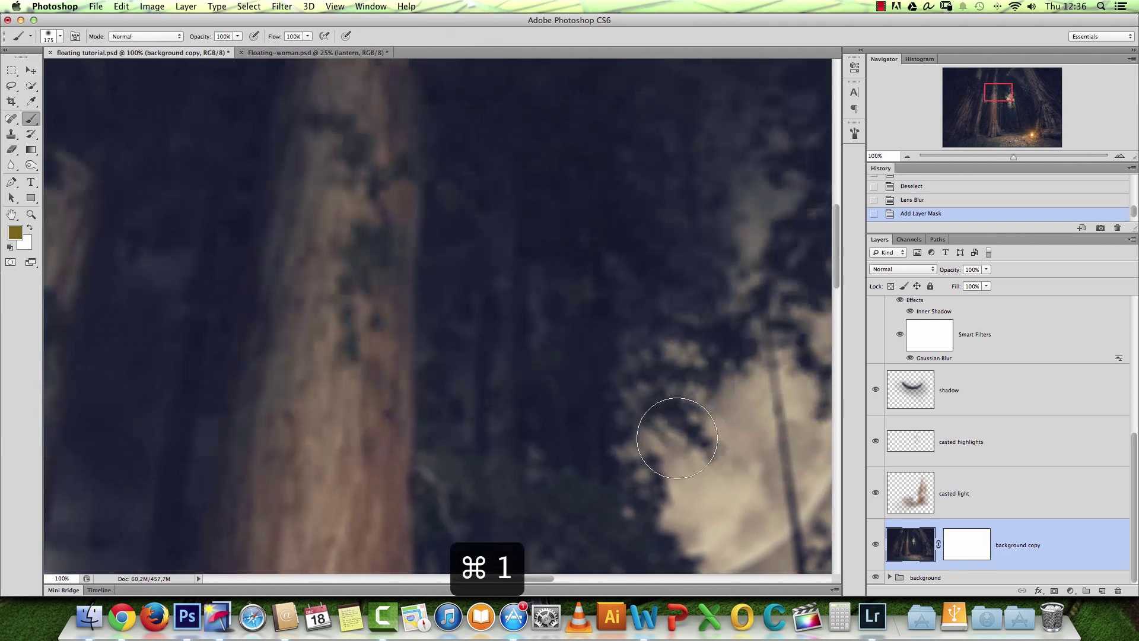
click(966, 545)
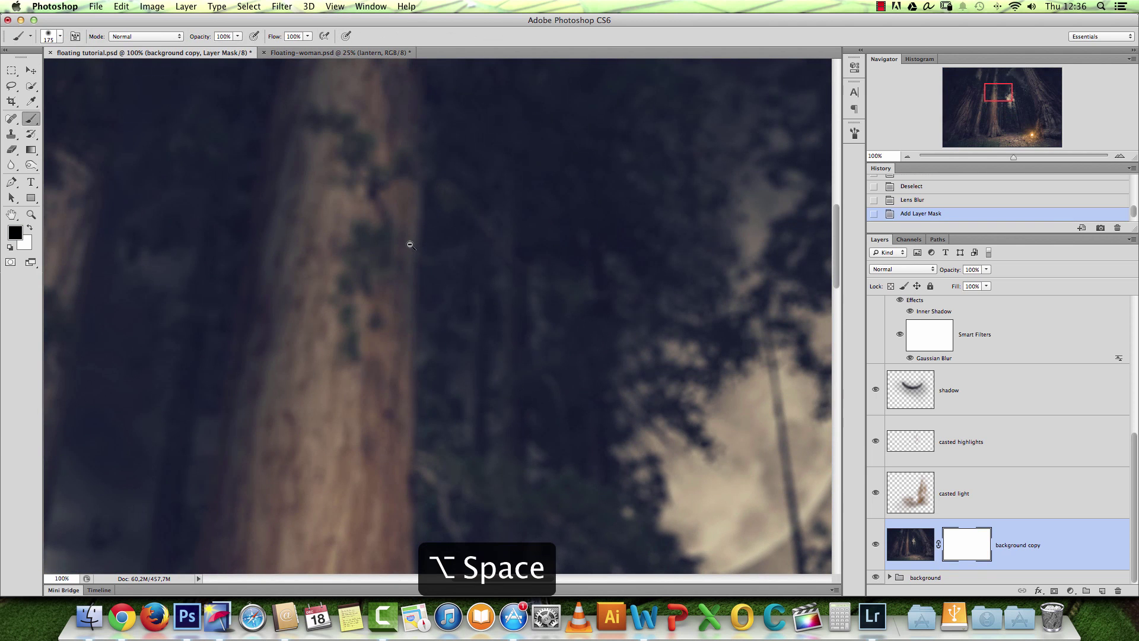
mouse_move(348, 199)
mouse_down()
mouse_move(332, 331)
mouse_move(326, 211)
mouse_move(311, 340)
mouse_move(297, 341)
mouse_move(296, 272)
mouse_move(304, 466)
mouse_move(359, 217)
mouse_move(364, 376)
mouse_move(377, 139)
mouse_move(335, 311)
mouse_up()
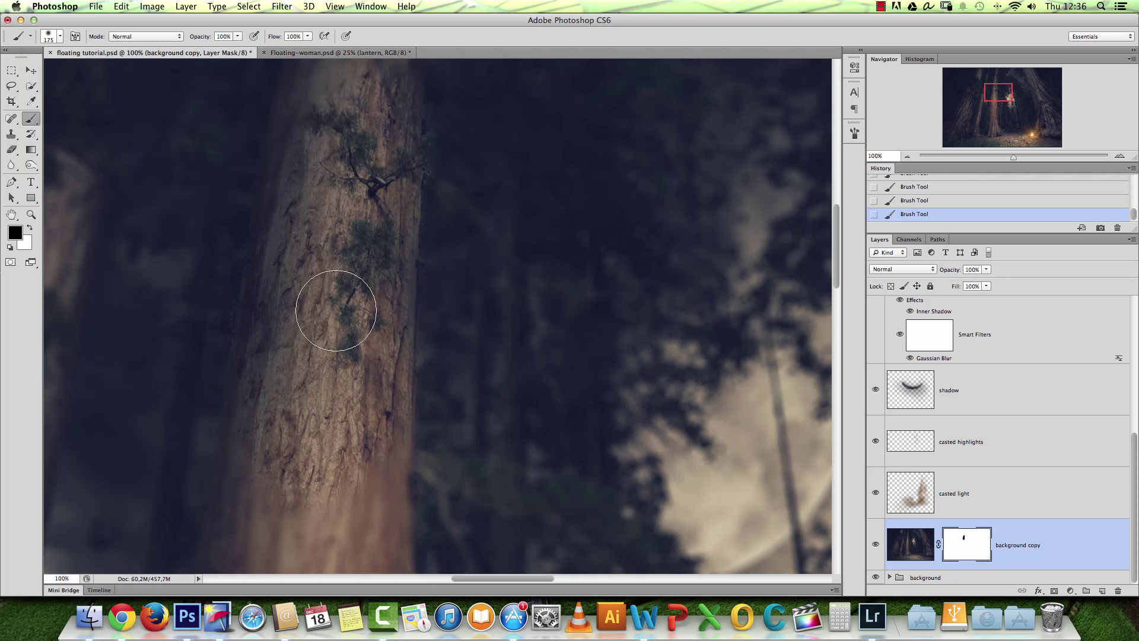
scroll(344, 332, up, 10)
mouse_move(409, 111)
mouse_down()
mouse_move(385, 210)
mouse_move(399, 343)
mouse_move(383, 458)
mouse_up()
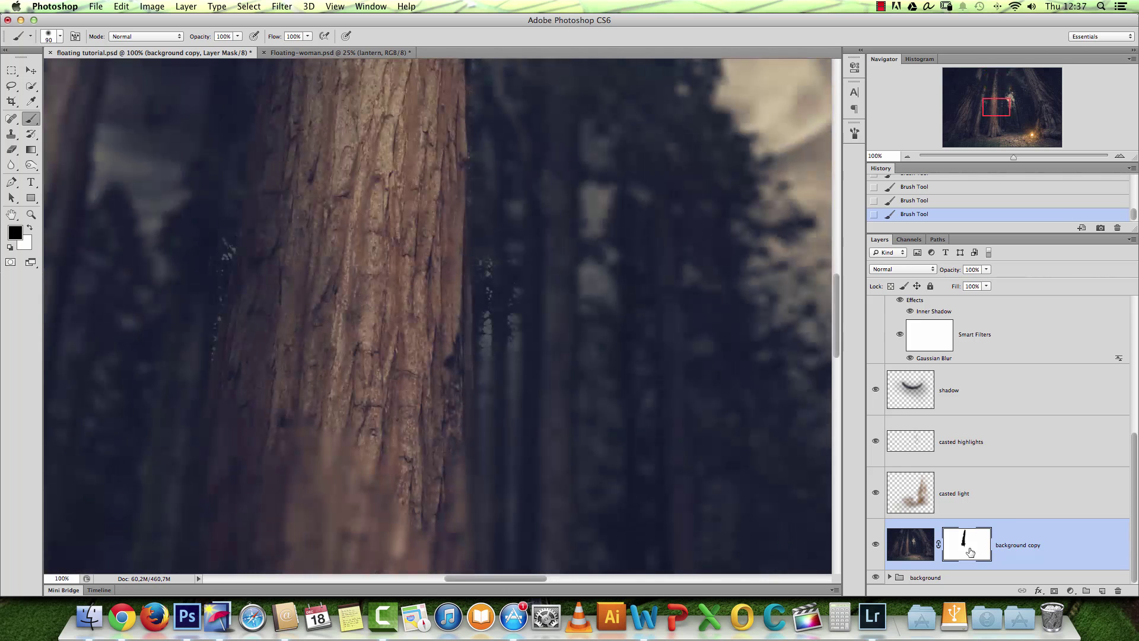
drag(969, 552, 1117, 590)
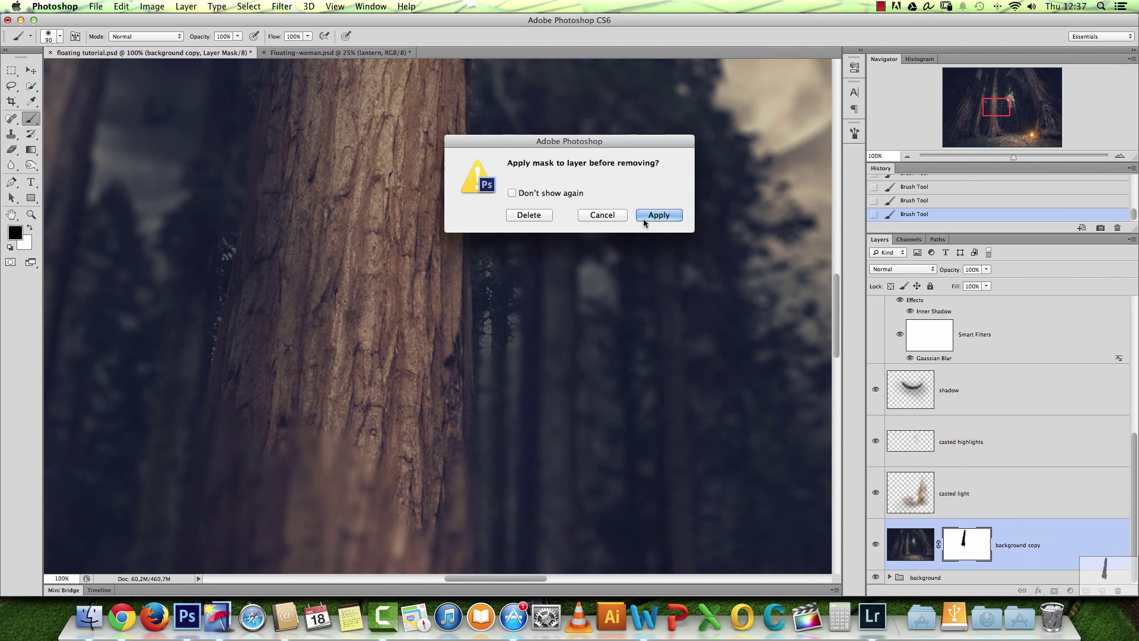
click(541, 215)
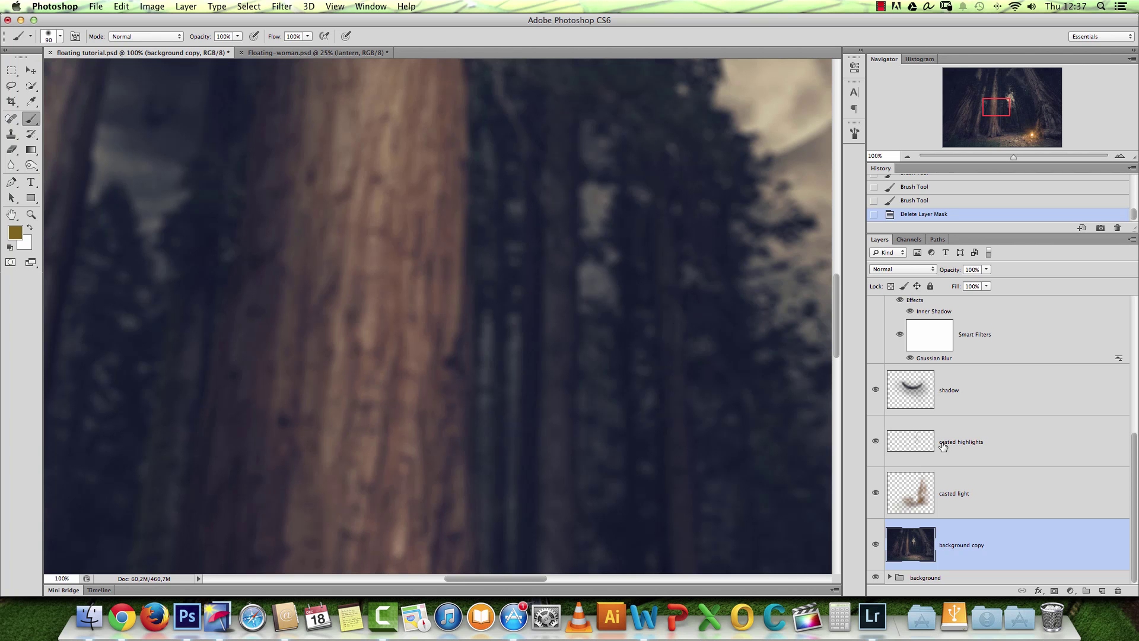
Delete the blurred background copy and replace it with a merged duplicate of the background group.
drag(1092, 547, 1118, 590)
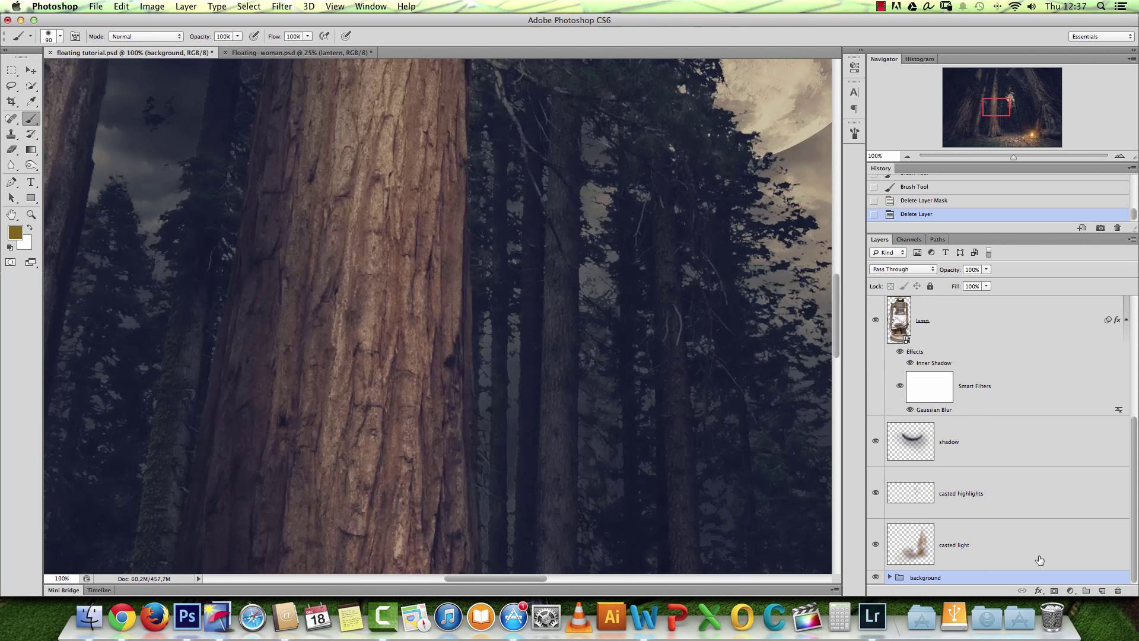
right_click(1001, 577)
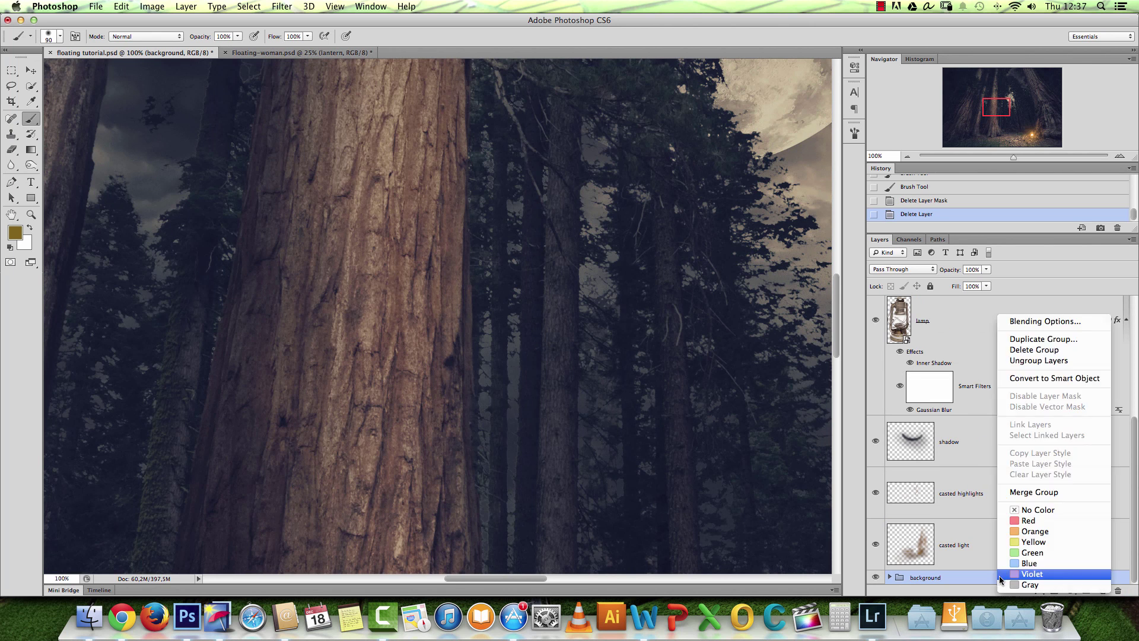
click(1038, 340)
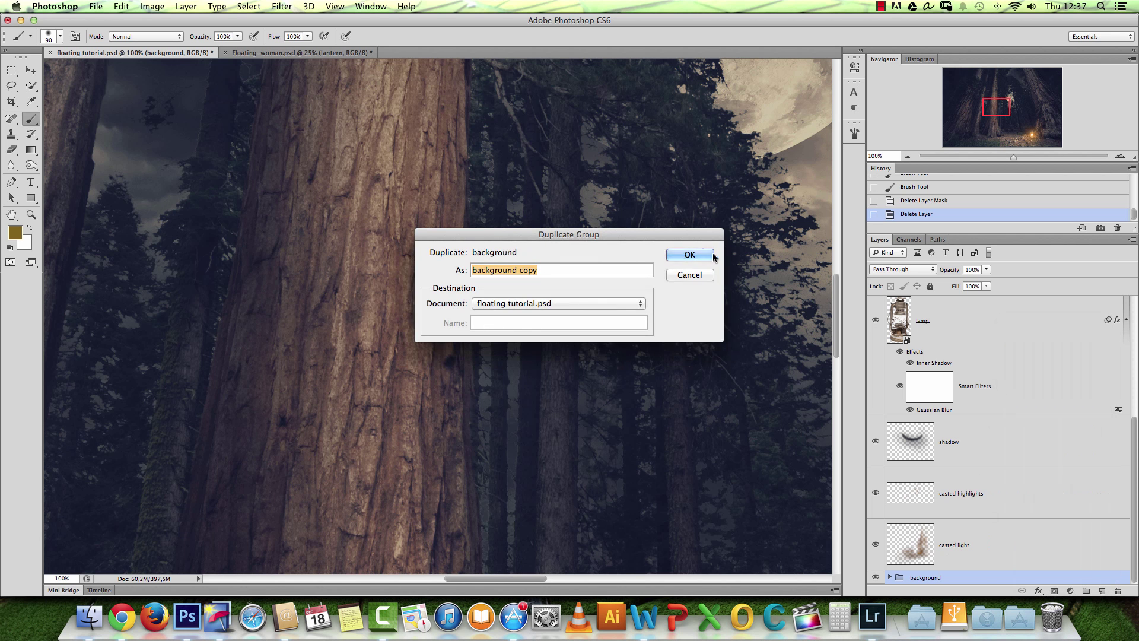
click(684, 253)
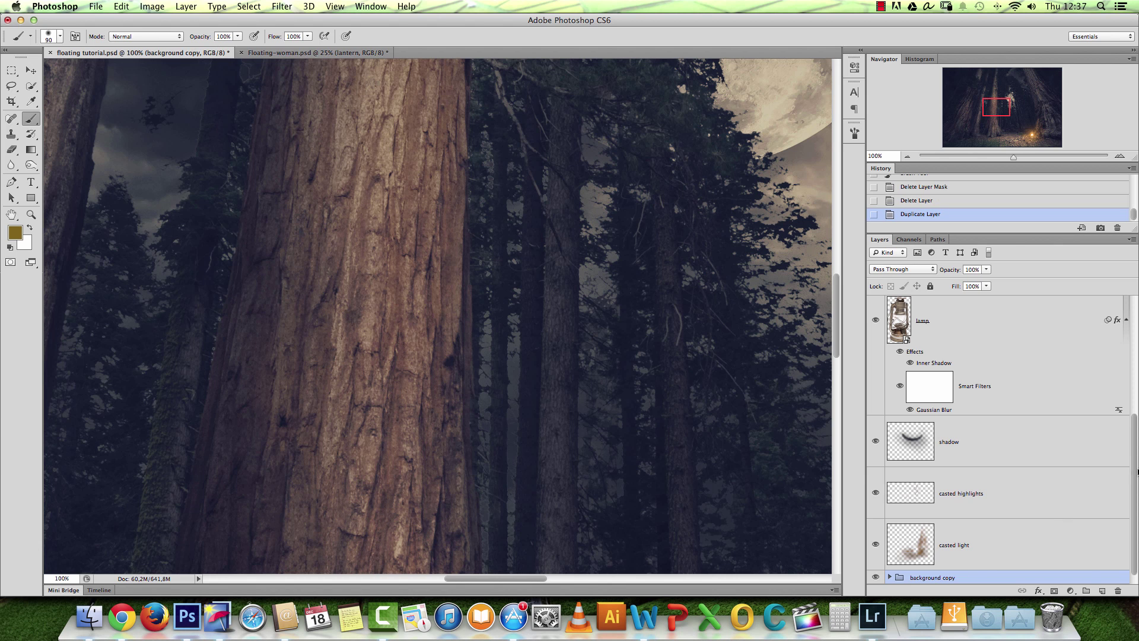
right_click(976, 579)
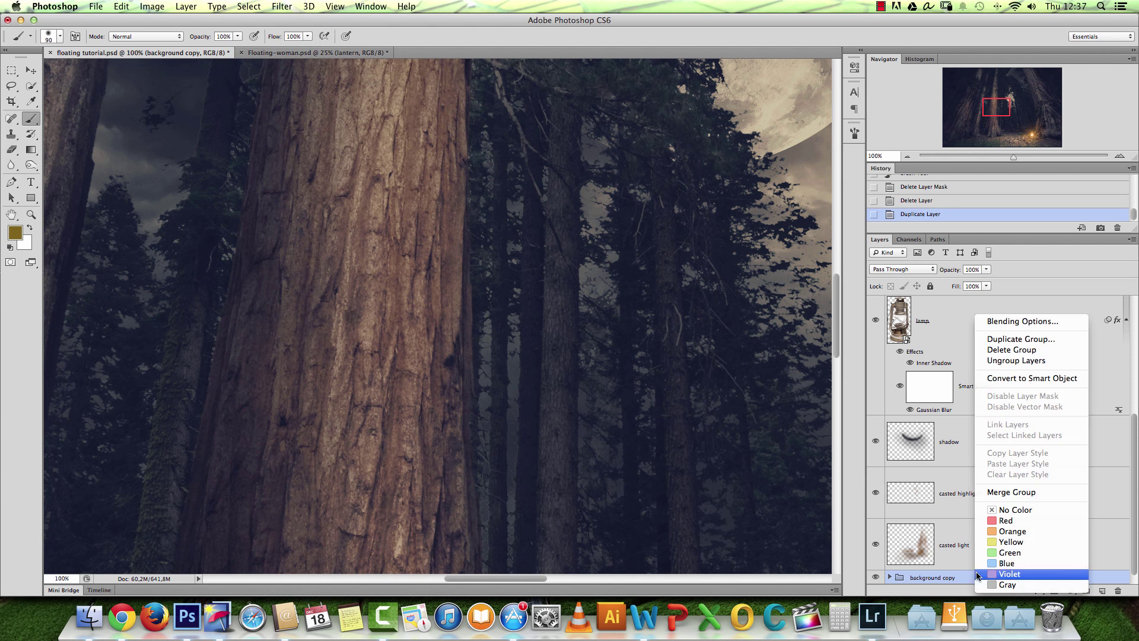
click(1023, 379)
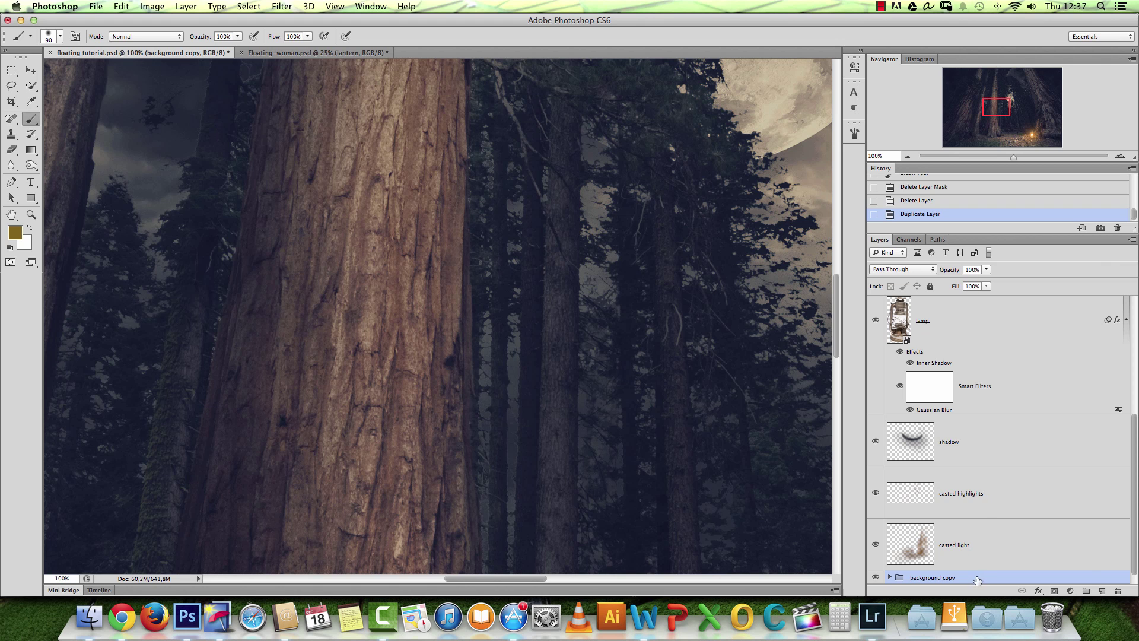
right_click(977, 578)
click(985, 497)
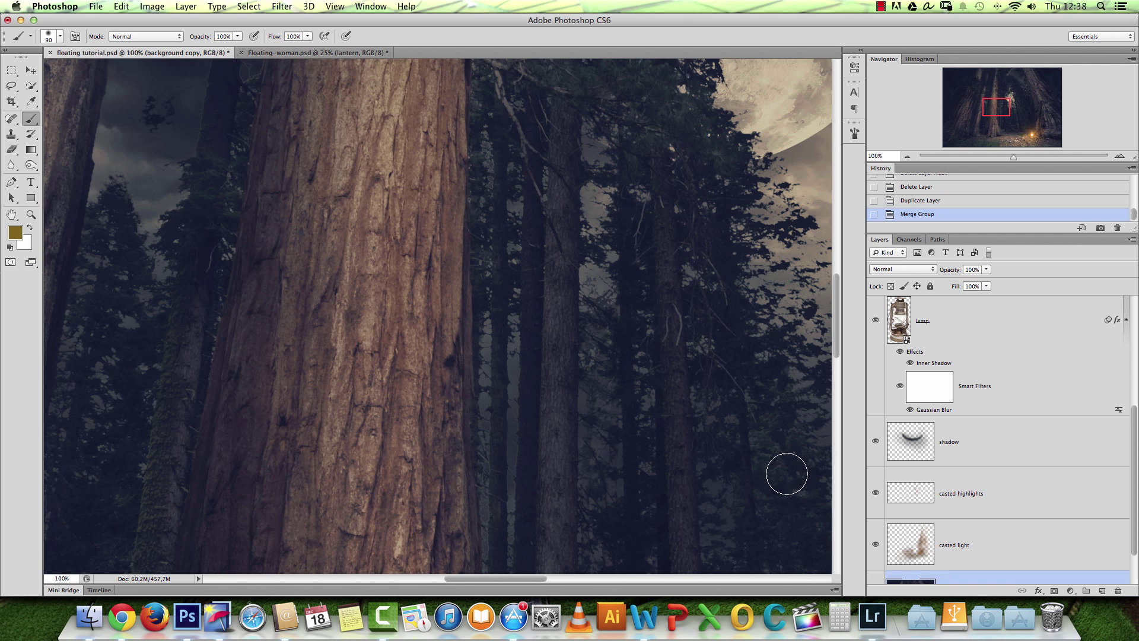
Apply Lens Blur to the merged background copy, using the "depth of field" channel, inverted, as the depth map source.
key(super+minus)
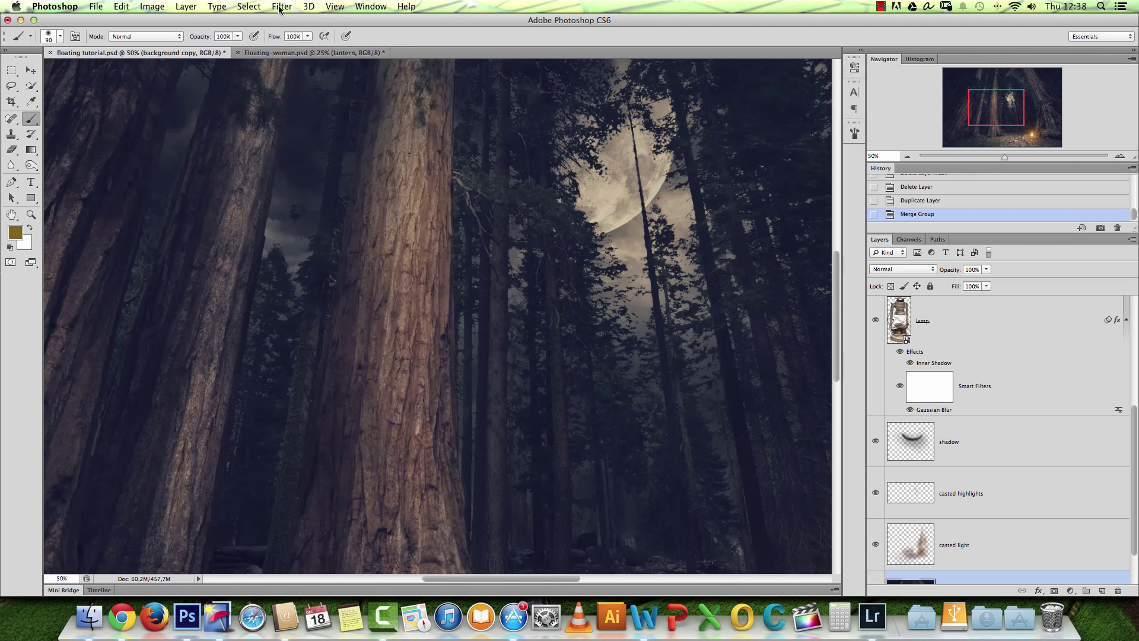
click(282, 6)
mouse_move(333, 157)
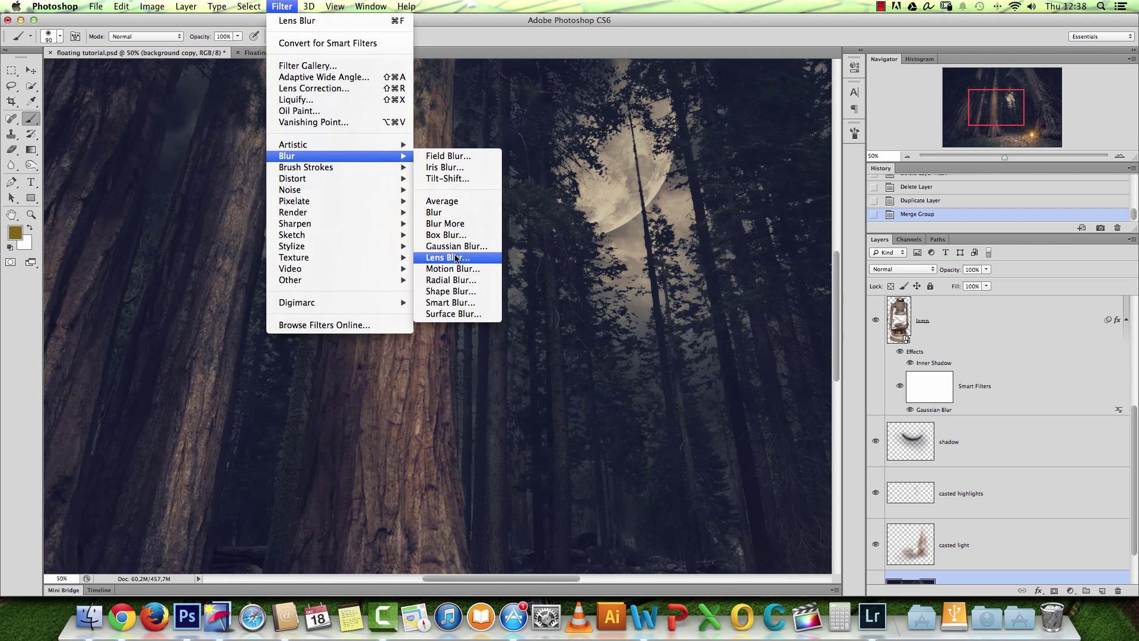
click(451, 257)
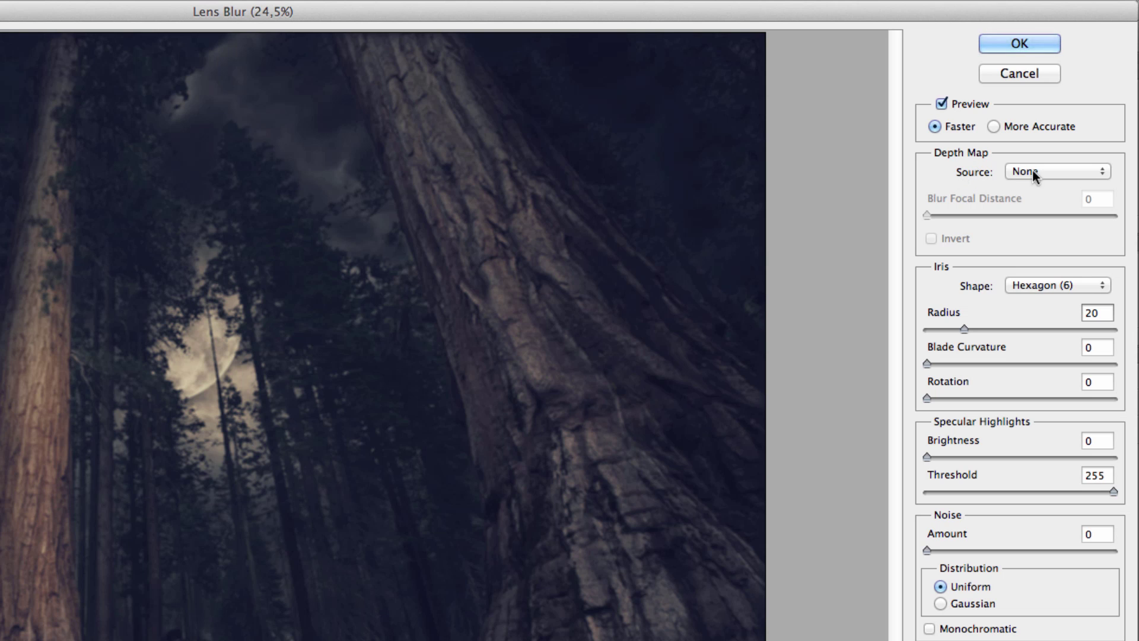
click(1100, 172)
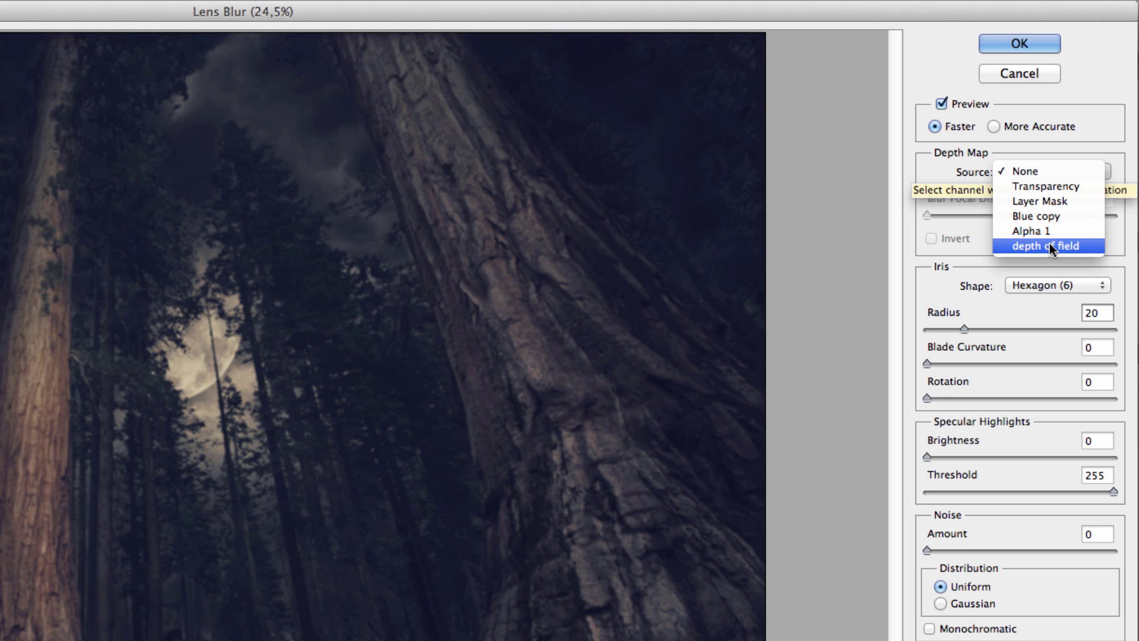
click(1049, 245)
click(1081, 177)
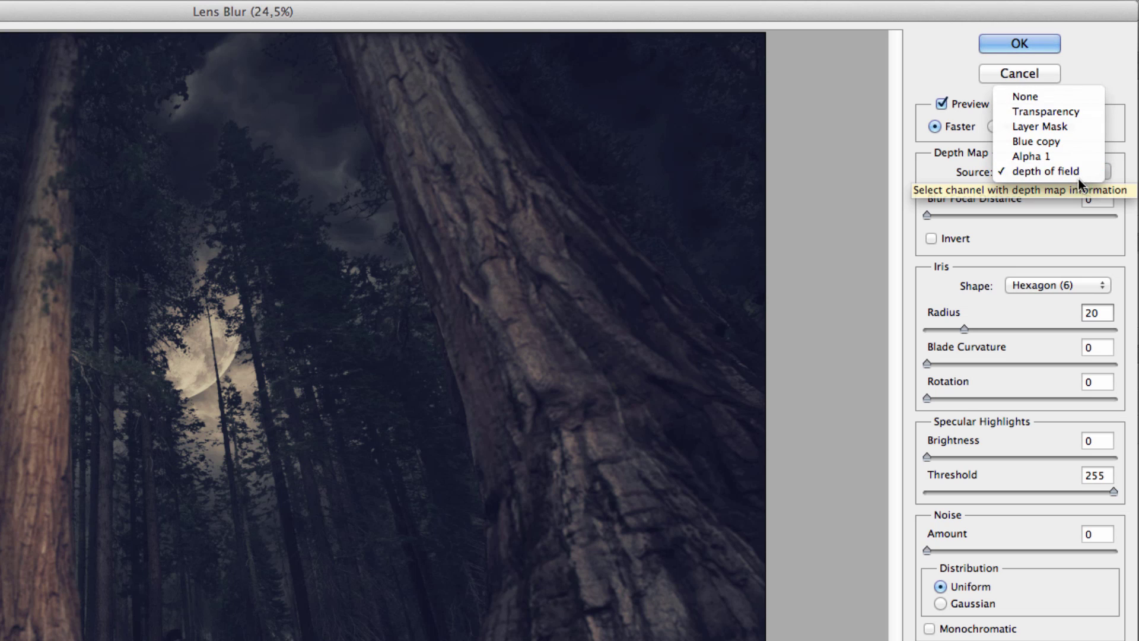
click(1051, 170)
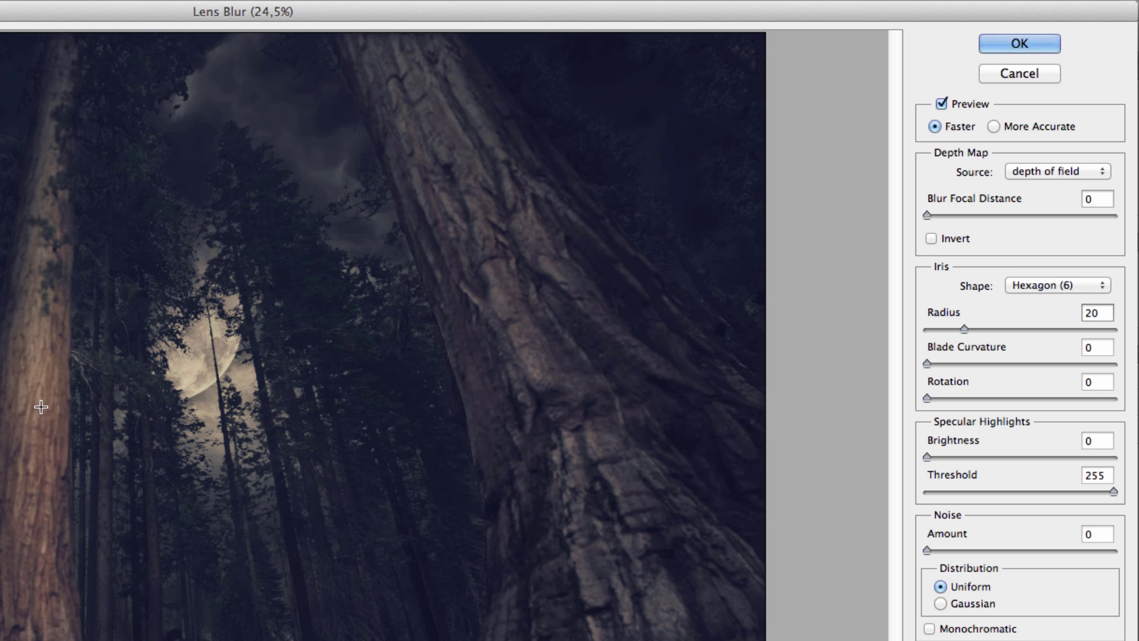
click(930, 239)
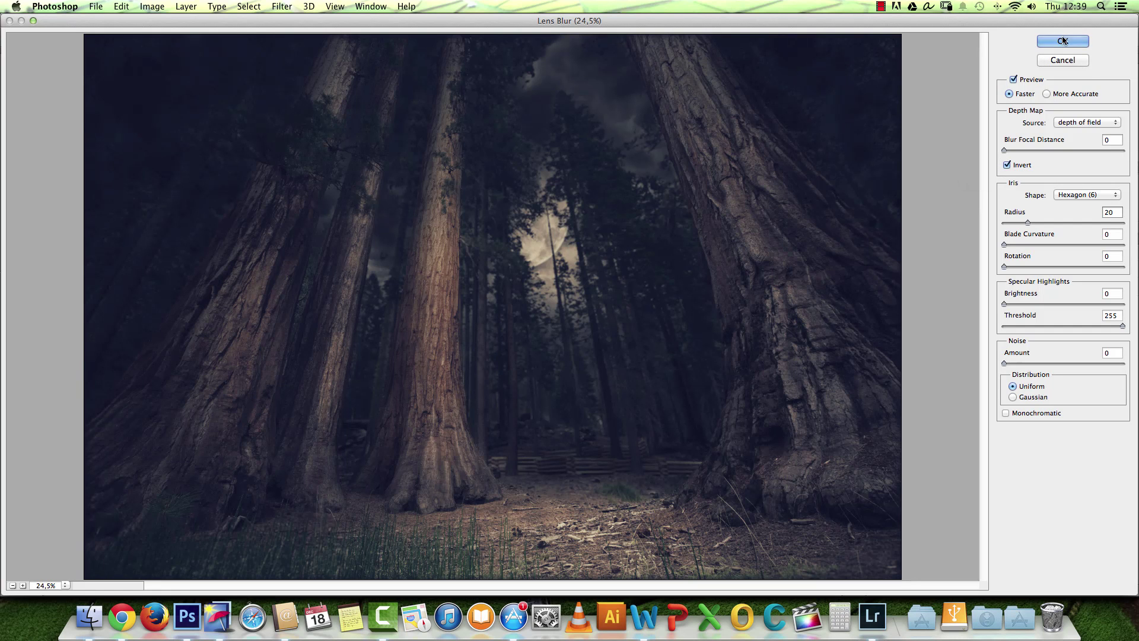
click(1062, 41)
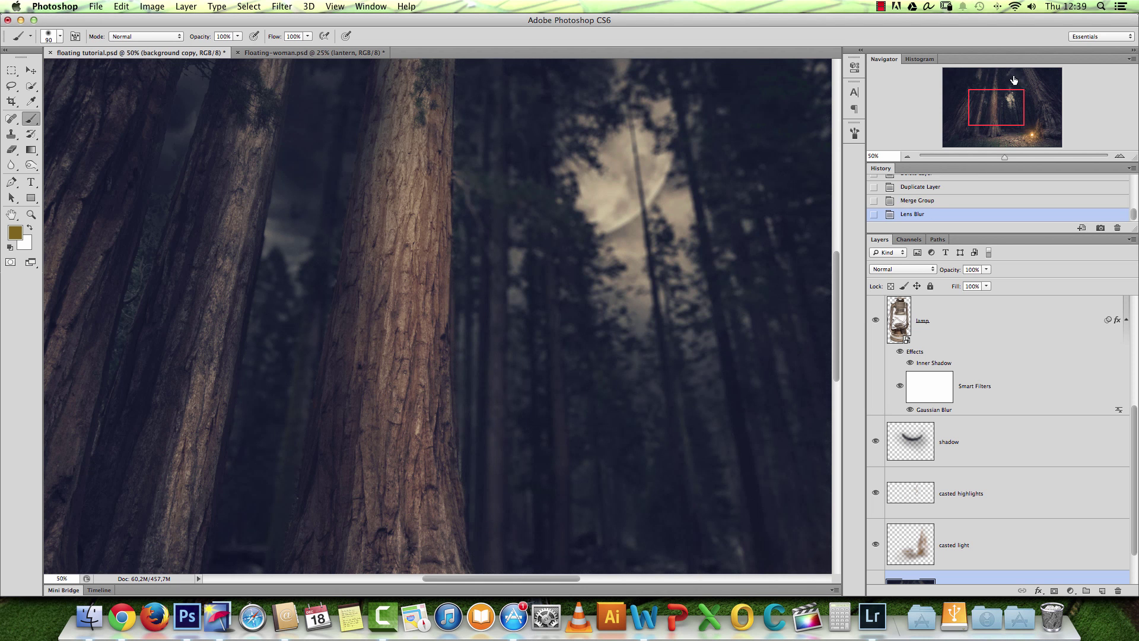
Examine the blur along the trunk edge, forest floor and lantern, and check it against the "depth of field" channel.
key(super+1)
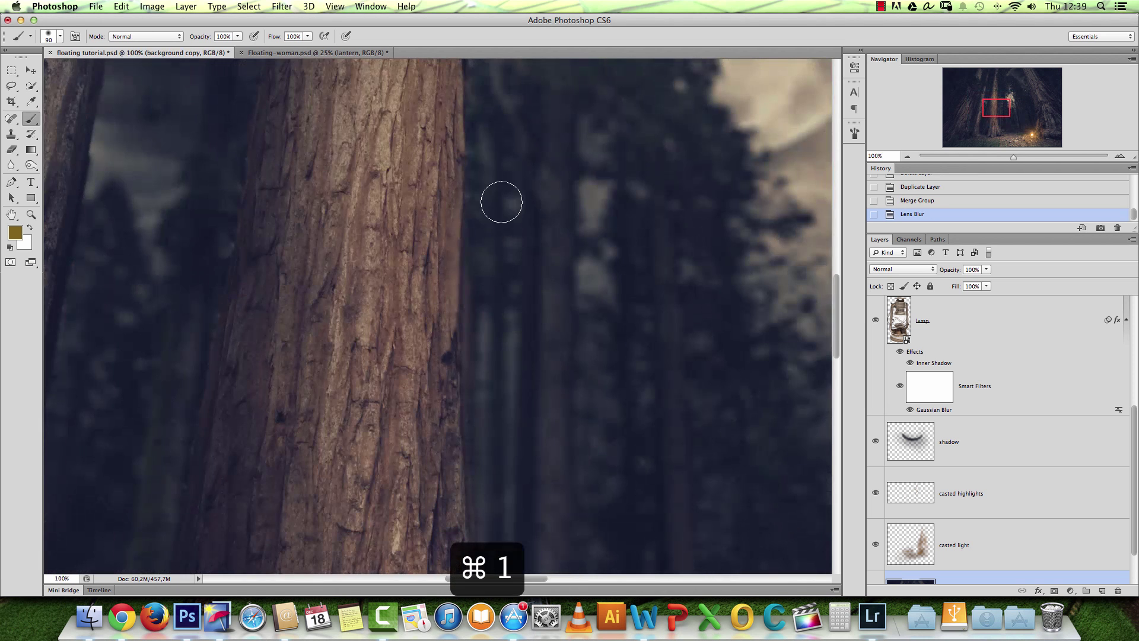
click(30, 71)
drag(455, 397, 394, 283)
drag(671, 401, 387, 357)
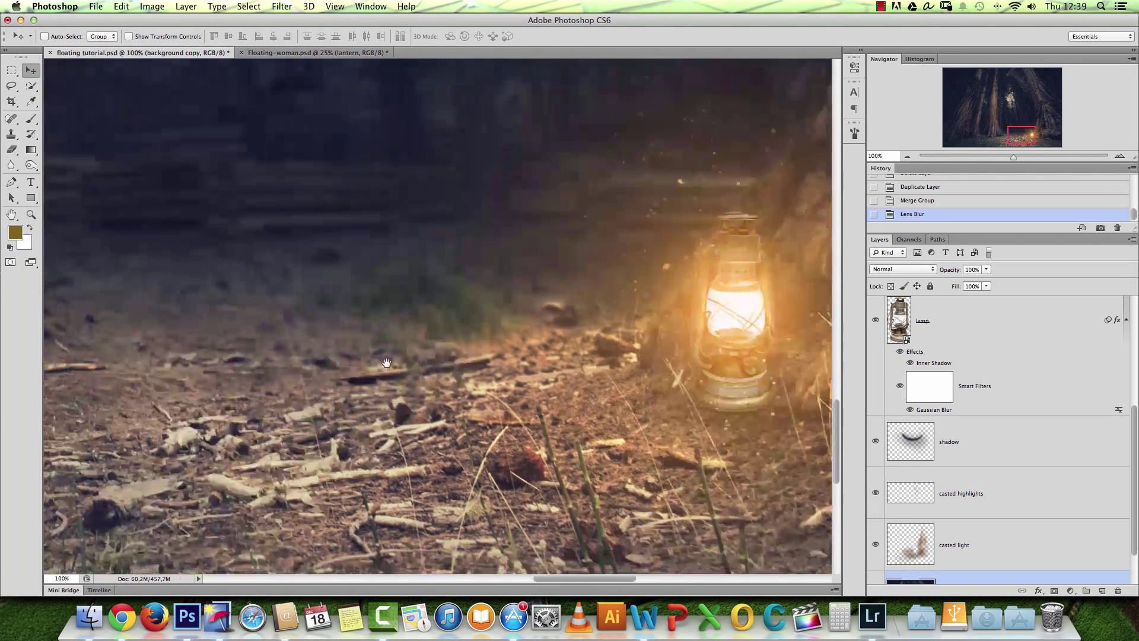
drag(473, 329, 628, 409)
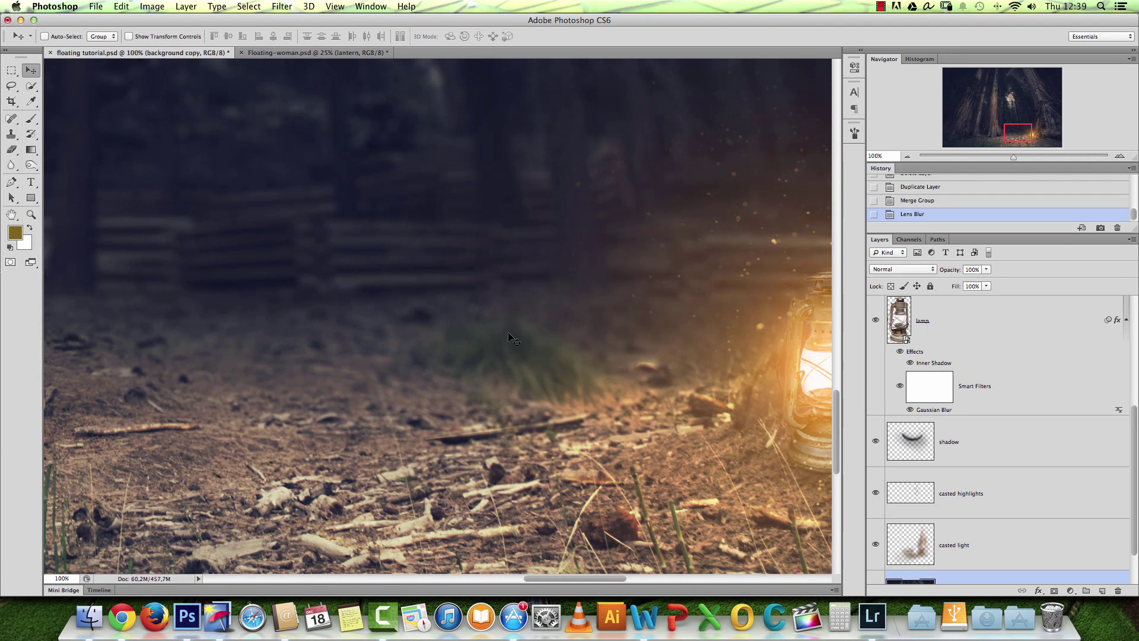
alt+click(522, 373)
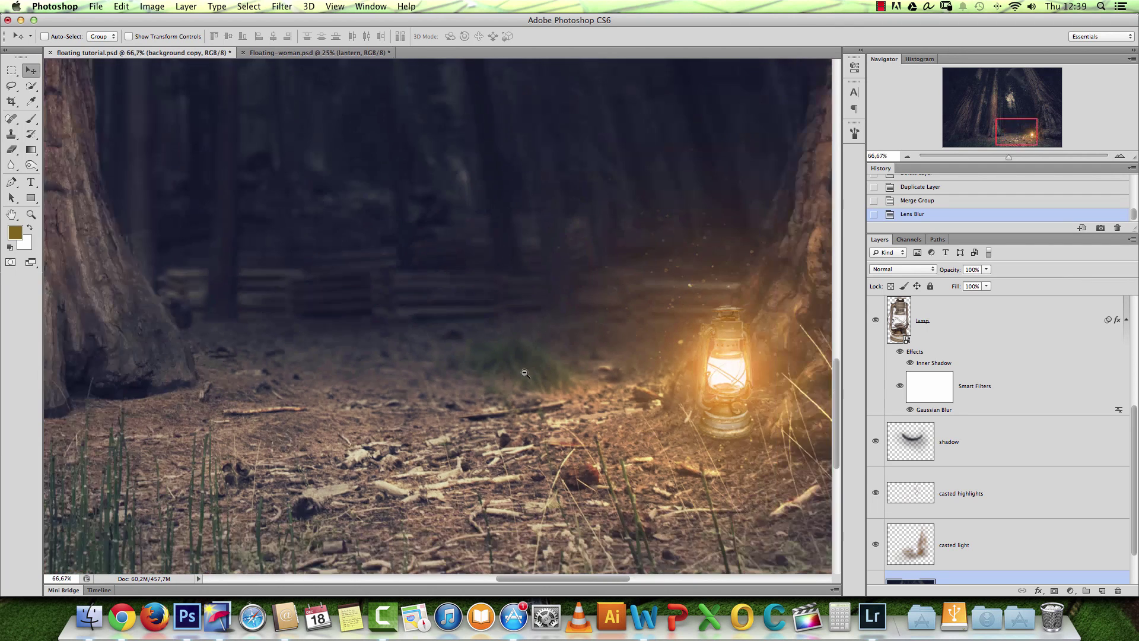
click(909, 239)
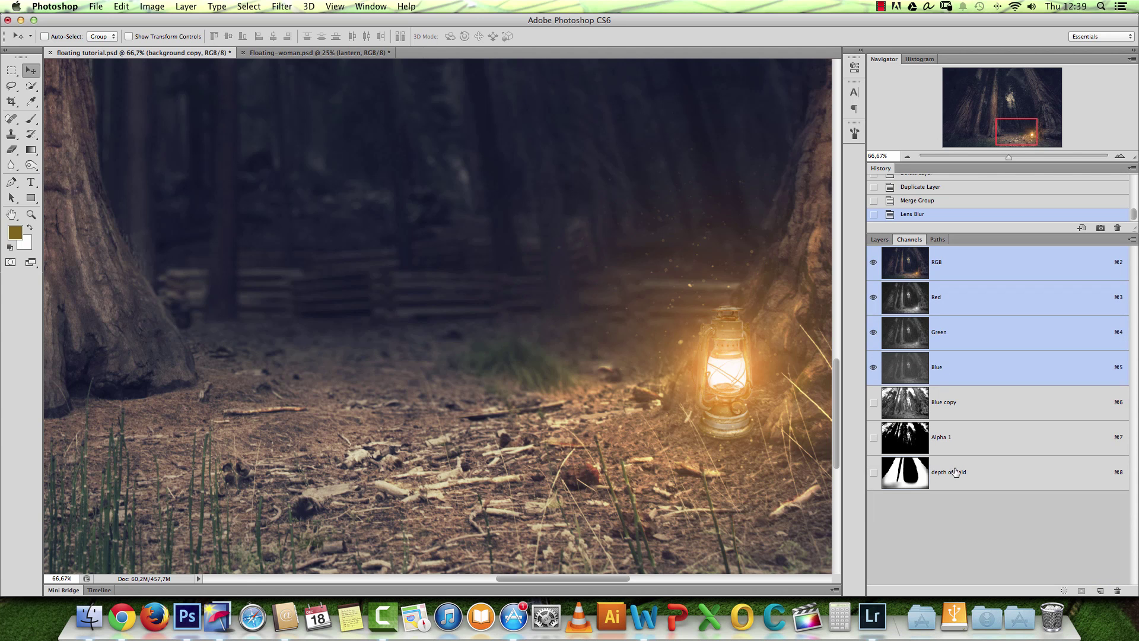
click(949, 472)
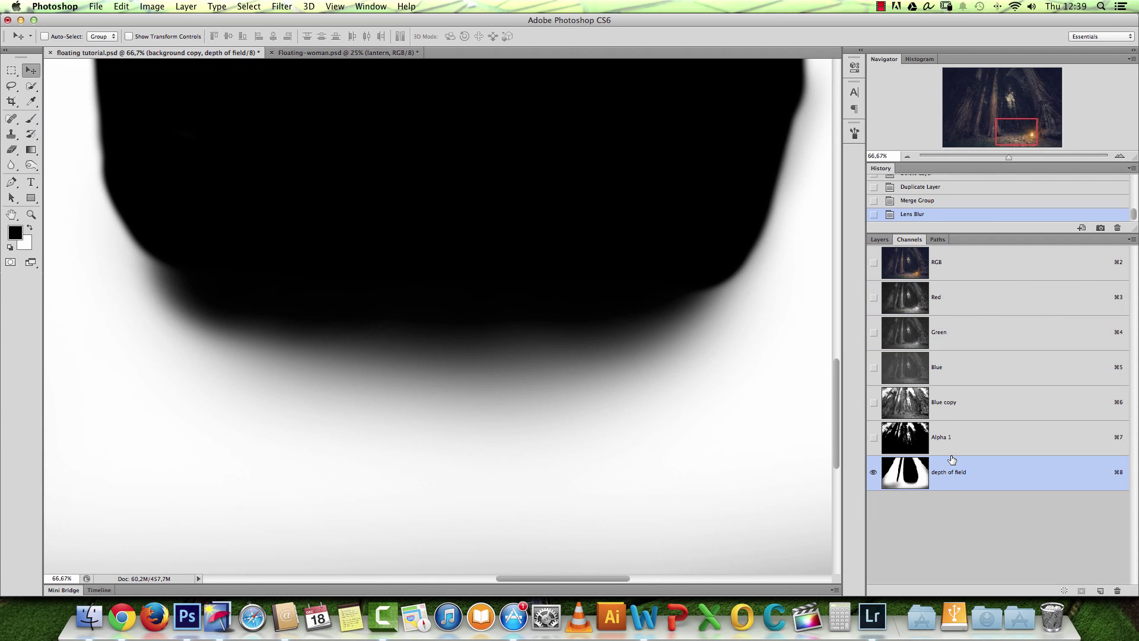
key(b)
key(alt+space)
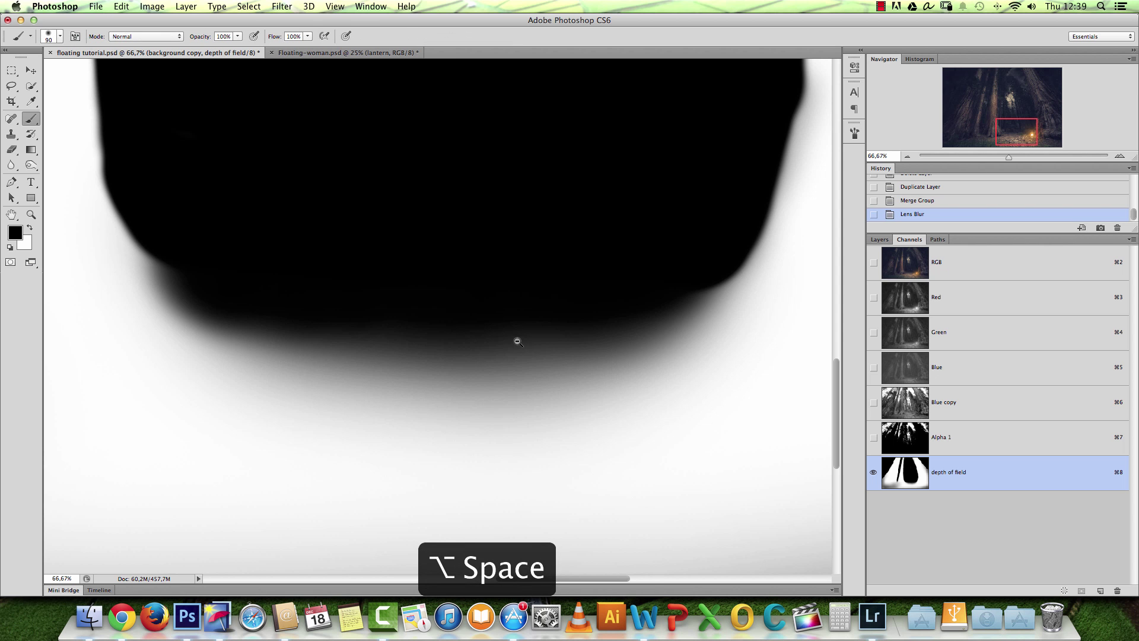
click(879, 239)
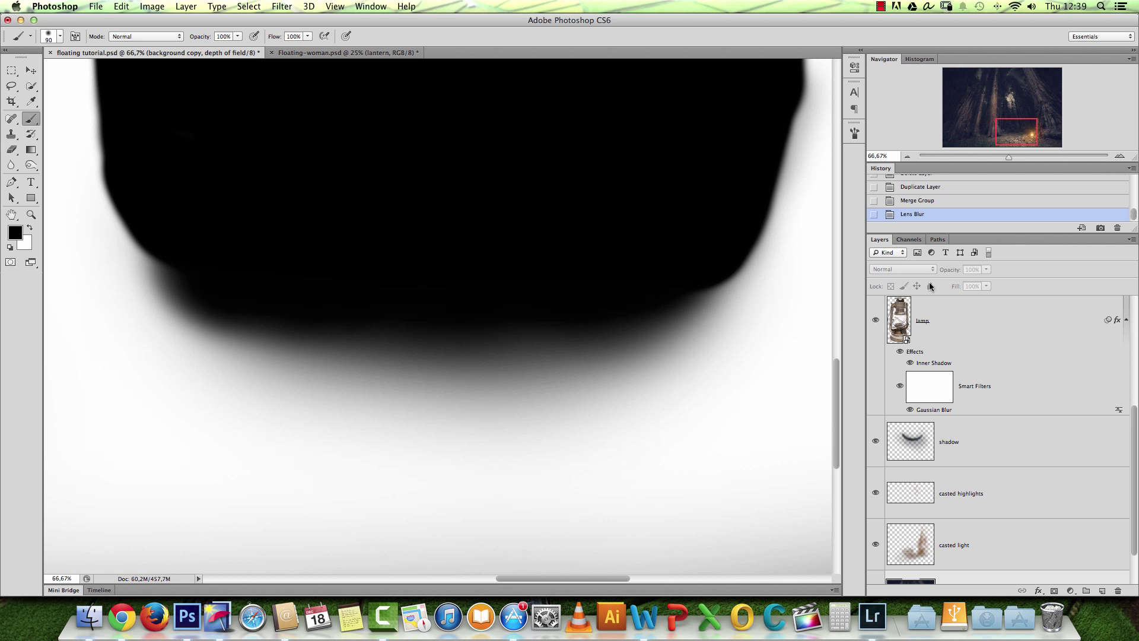
click(908, 239)
click(946, 261)
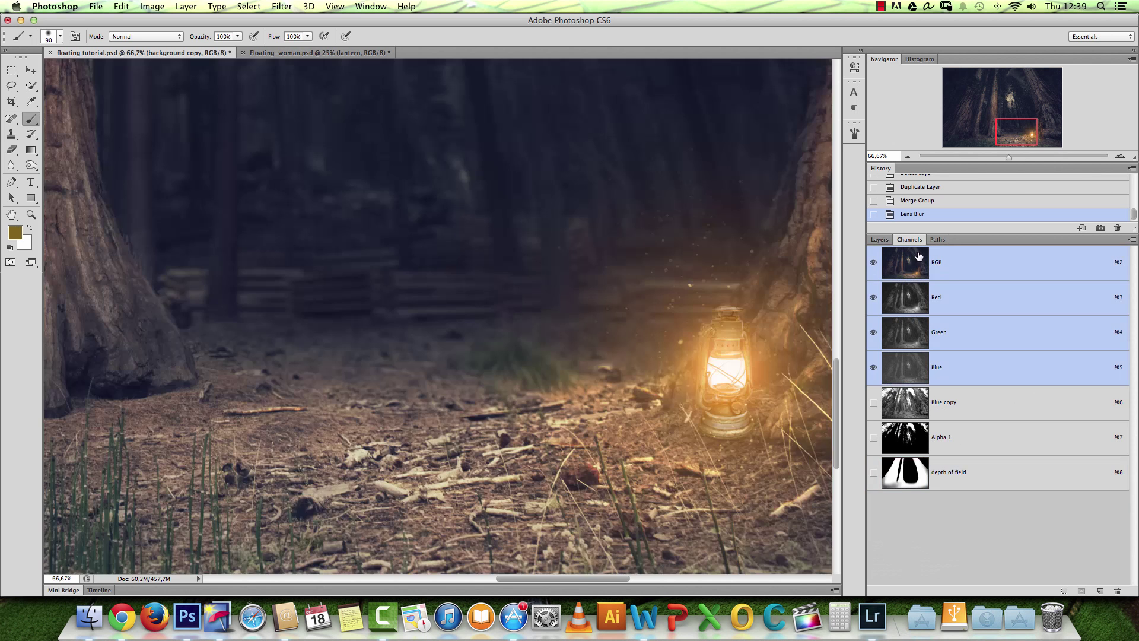
click(879, 239)
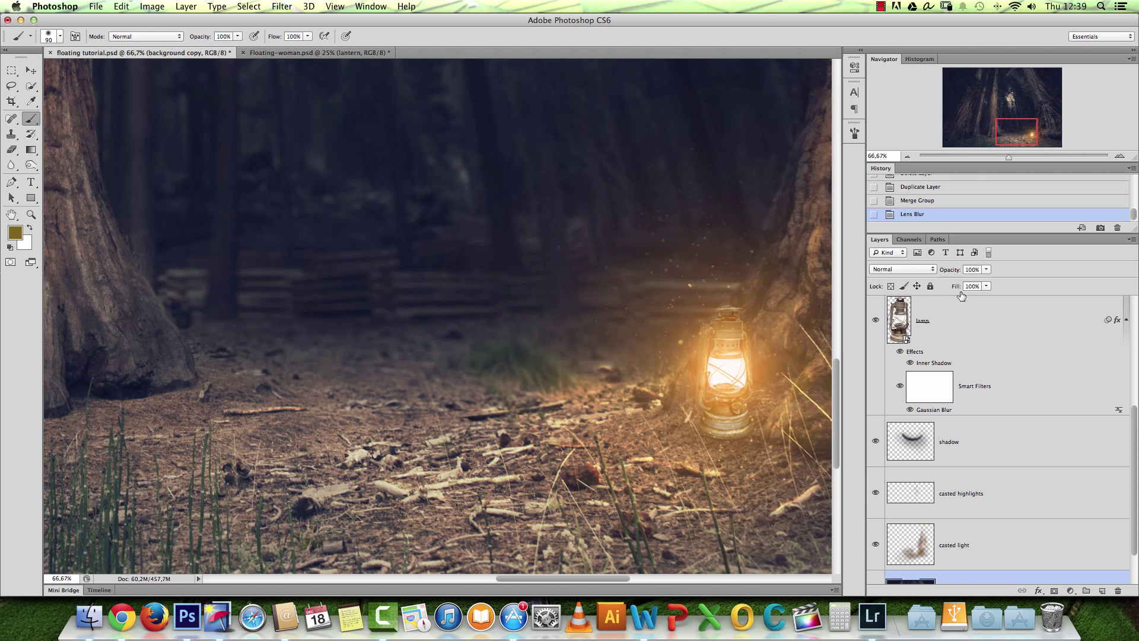
Revert the Lens Blur and paint white below the black area of the "depth of field" channel with a 700 px brush.
click(921, 200)
click(909, 239)
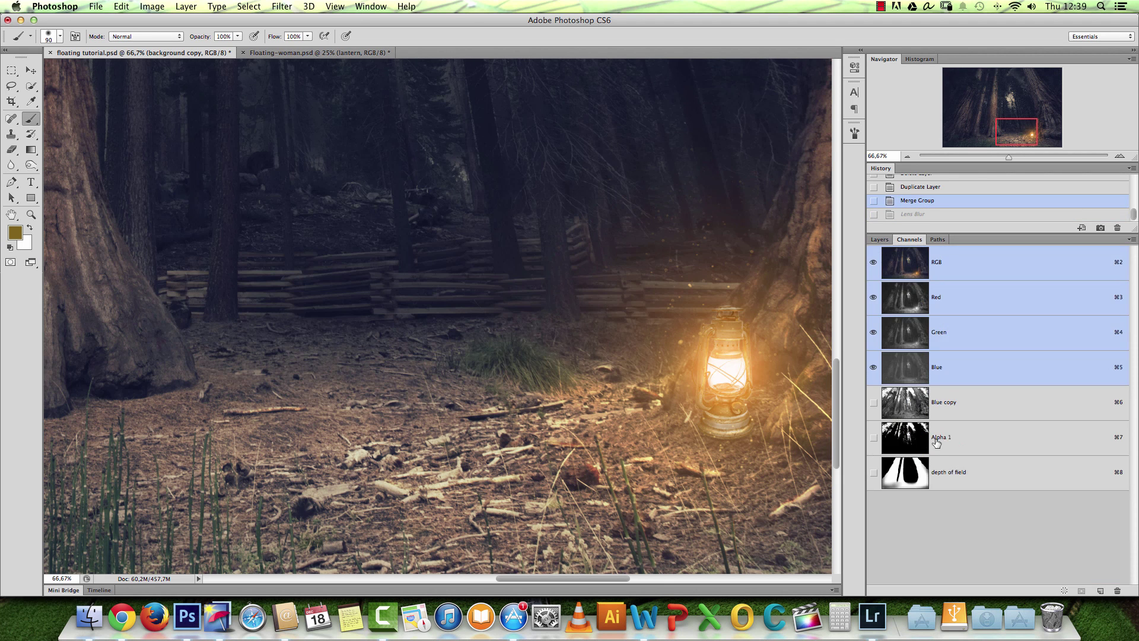
click(910, 480)
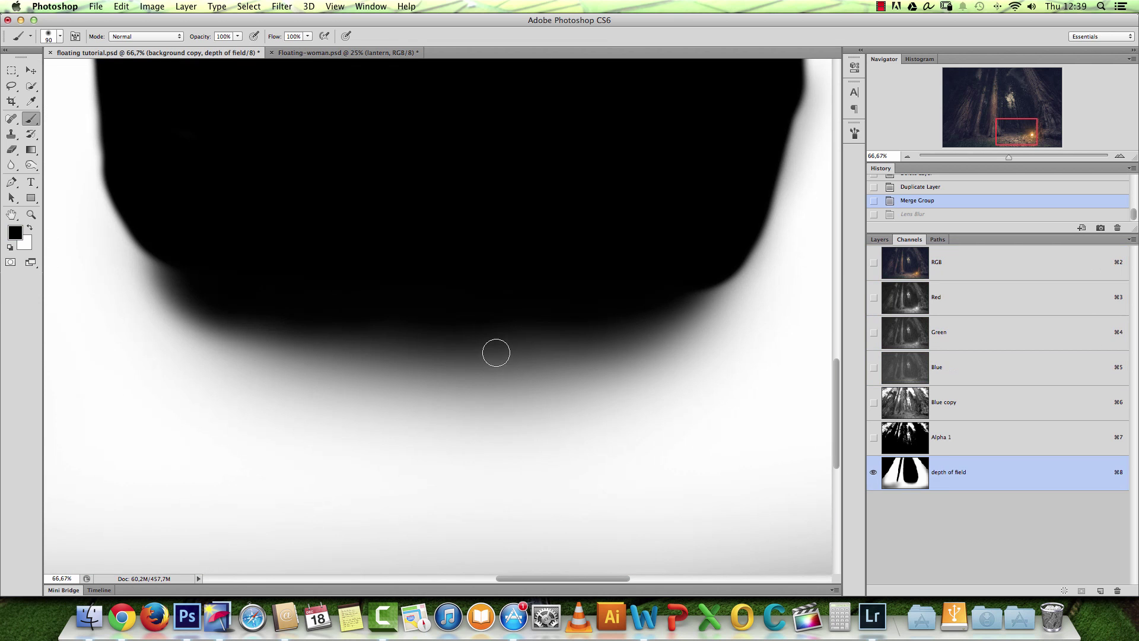
key(bracketright)
key(super+minus)
key(bracketright)
key(bracketright)
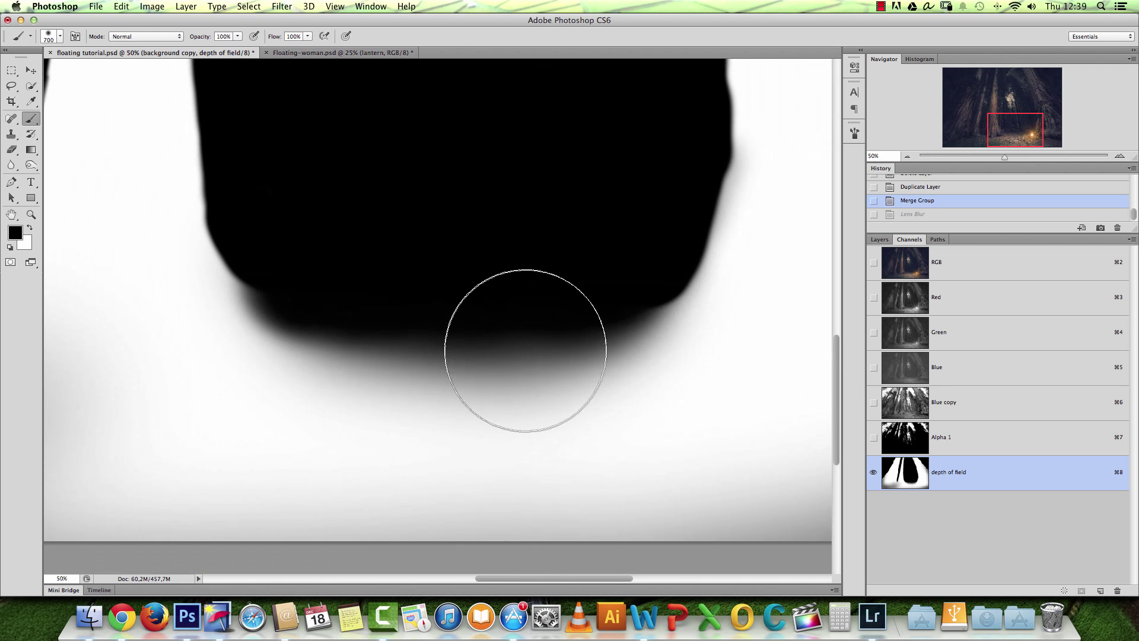
key(x)
drag(617, 439, 325, 458)
Lower the brush to 41% opacity and 62% flow and lighten the lower edge of the channel's black area.
right_click(465, 387)
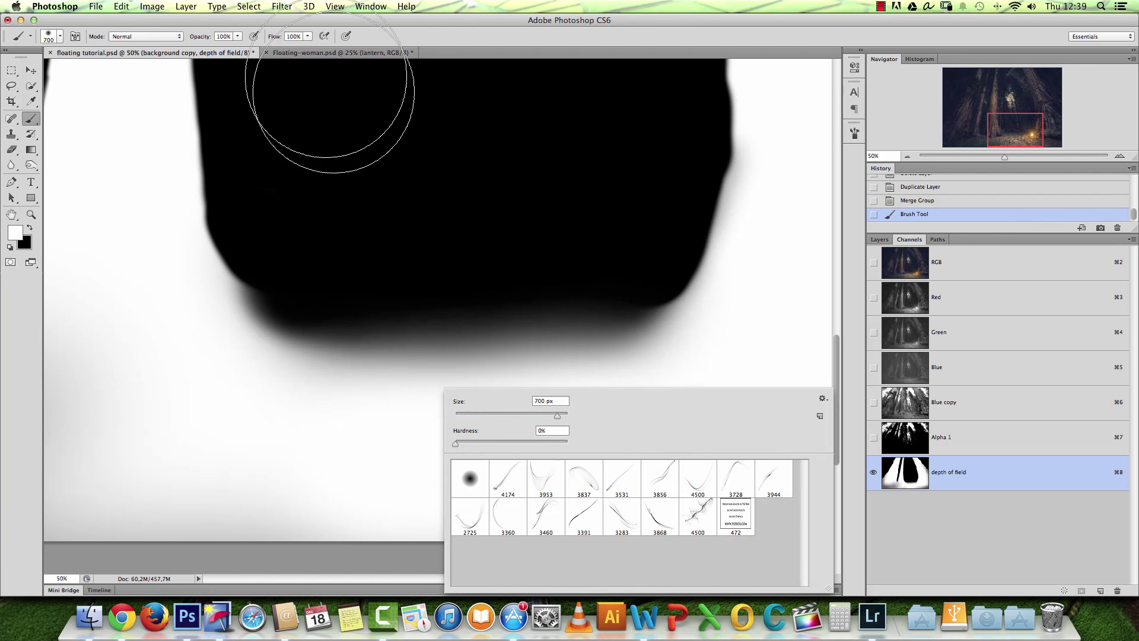
click(237, 37)
drag(238, 48, 205, 48)
click(308, 37)
drag(310, 49, 288, 48)
mouse_move(288, 407)
mouse_down()
mouse_move(320, 412)
mouse_move(291, 410)
mouse_up()
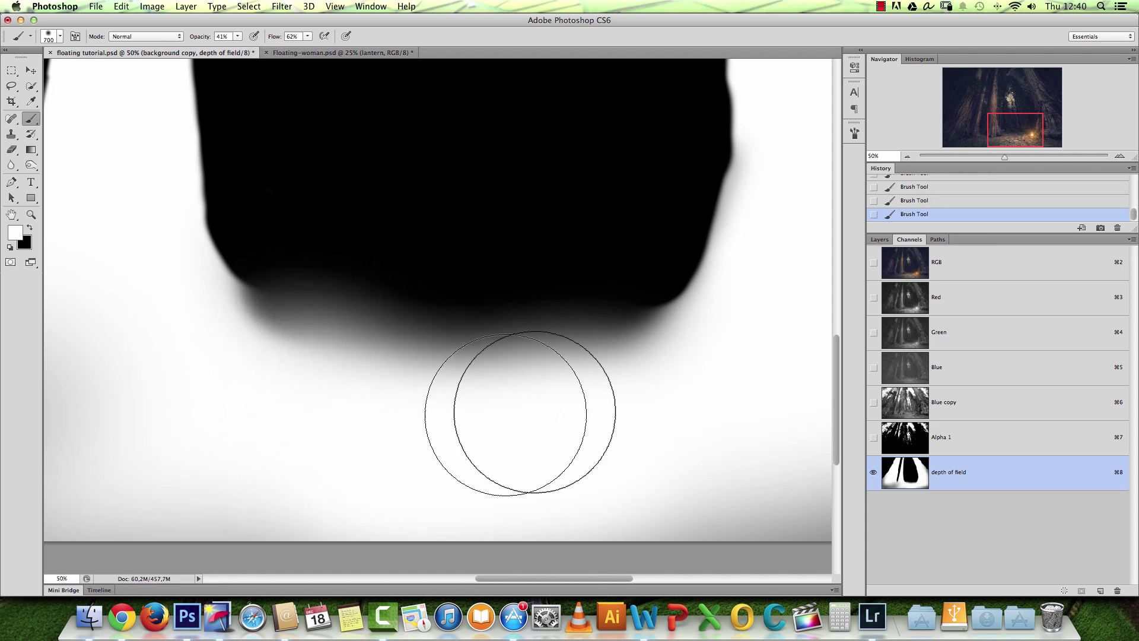
drag(639, 413, 578, 414)
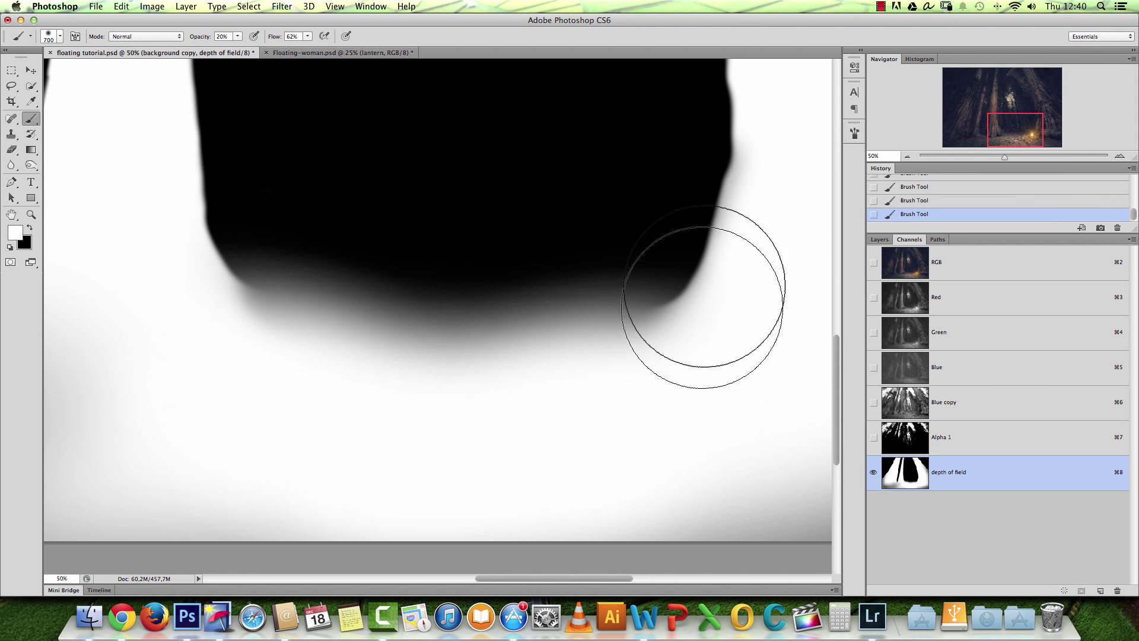
Soften the black area's lower corners and edge with white at 20% opacity and 20% flow, using a 300 px brush.
key(shift+2)
mouse_move(643, 369)
mouse_down()
mouse_move(318, 376)
mouse_move(279, 353)
mouse_move(379, 396)
mouse_move(676, 353)
mouse_up()
key(bracketleft)
key(bracketleft)
key(bracketleft)
key(bracketleft)
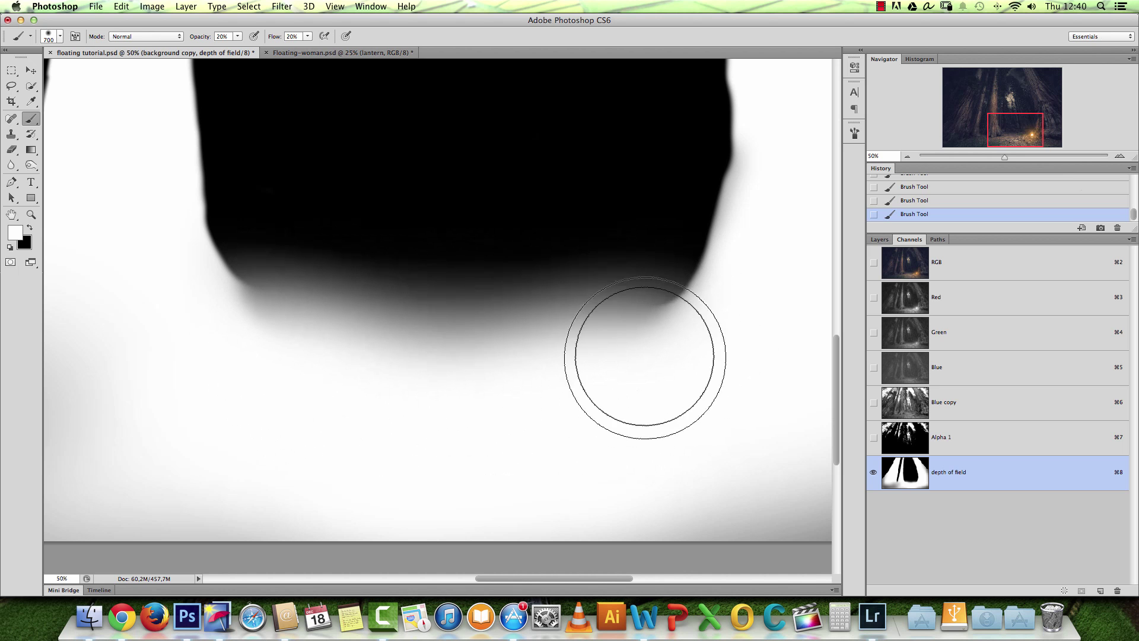
mouse_move(641, 297)
mouse_down()
mouse_move(301, 314)
mouse_move(591, 325)
mouse_move(257, 340)
mouse_up()
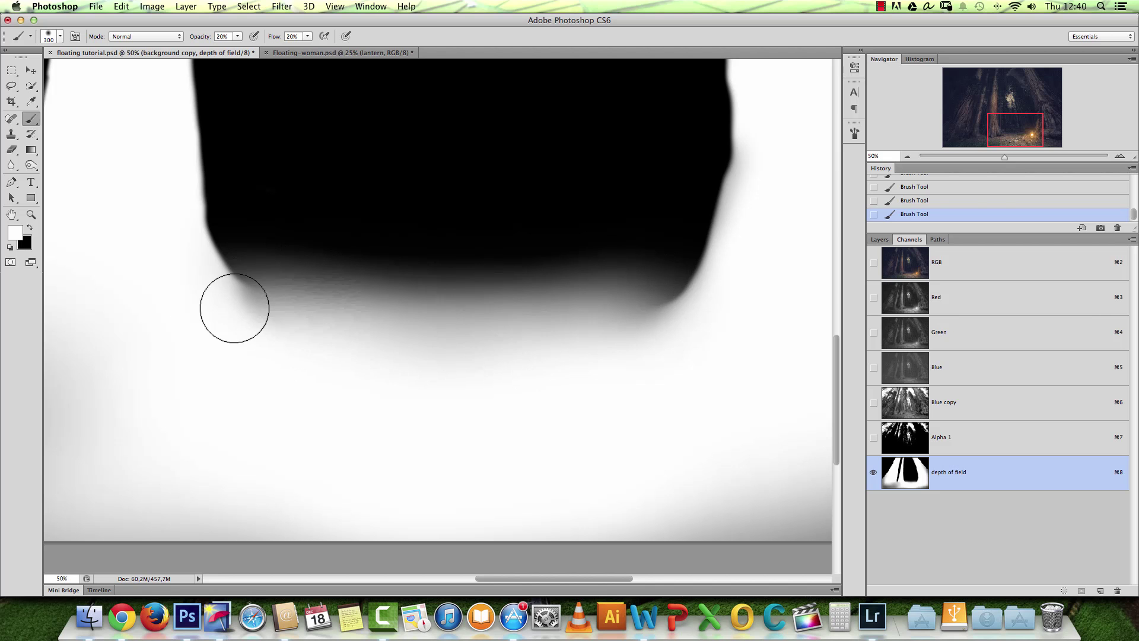
Apply Lens Blur to the background copy with a radius of 25 and the inverted "depth of field" channel as depth map.
key(super+alt+f)
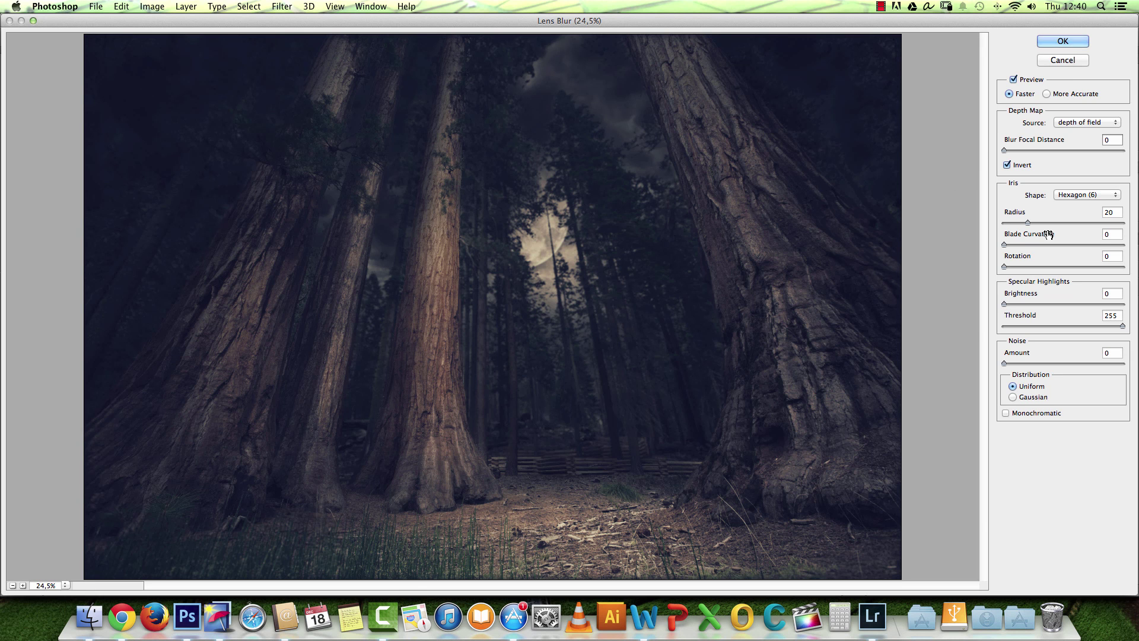
double_click(1111, 211)
text(25)
click(1061, 41)
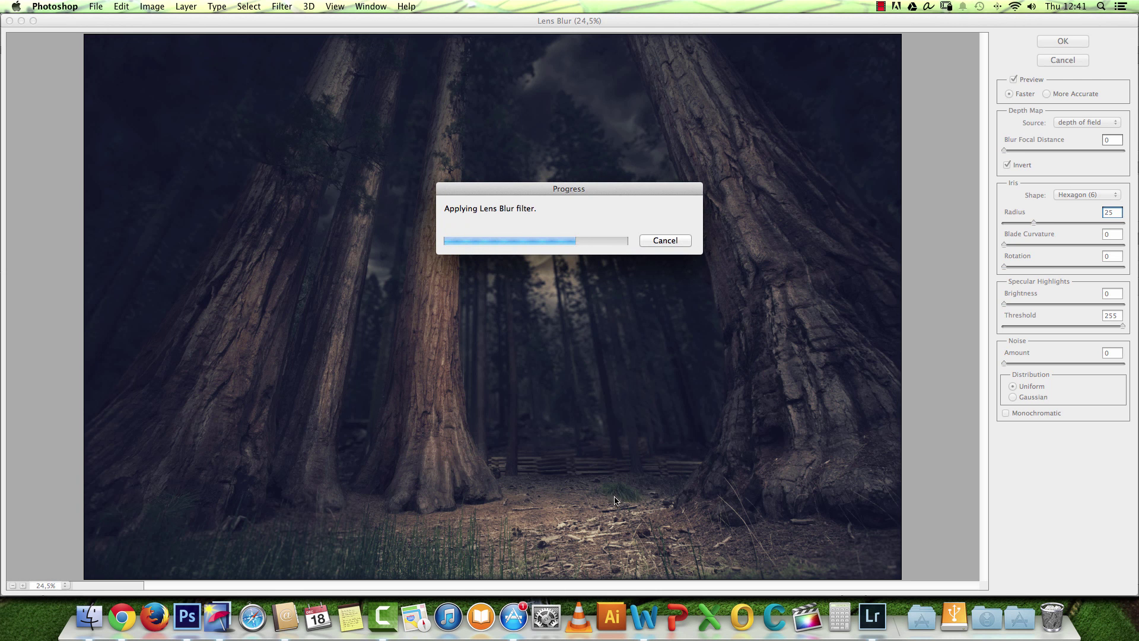
Reset the foreground and background colours to their defaults and enter Quick Mask mode on the background copy.
key(super+space)
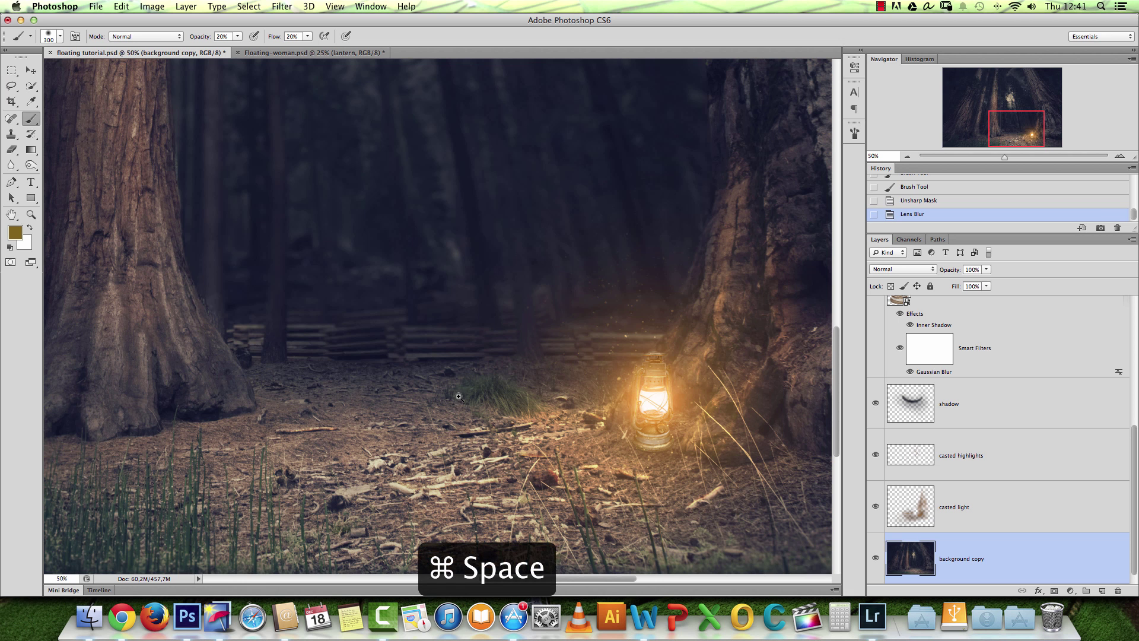
click(458, 399)
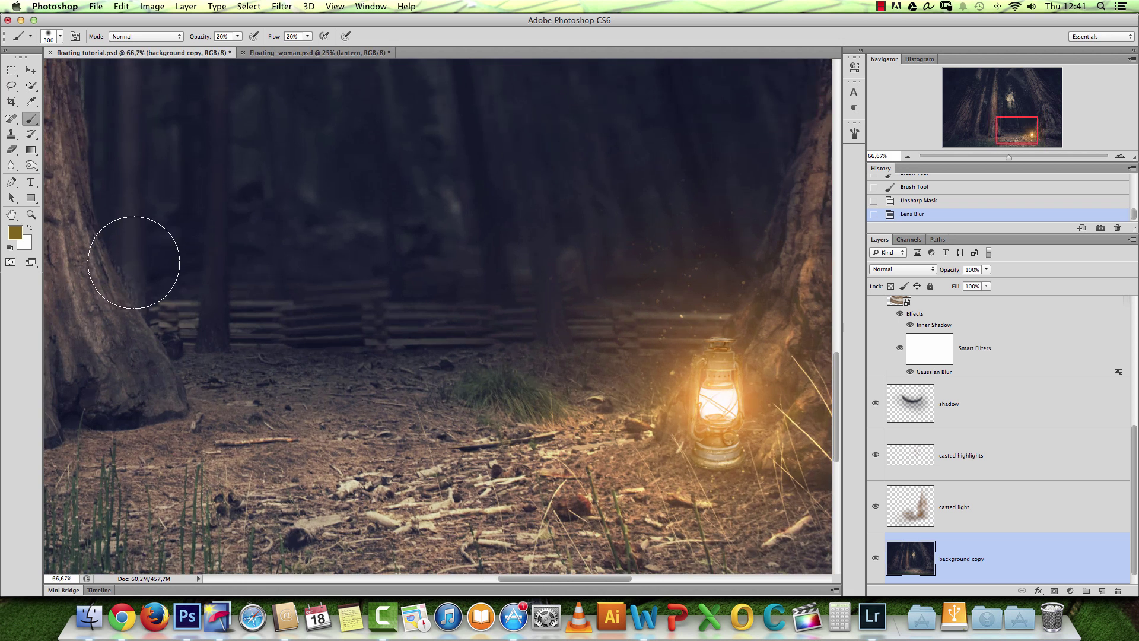
click(9, 246)
click(11, 261)
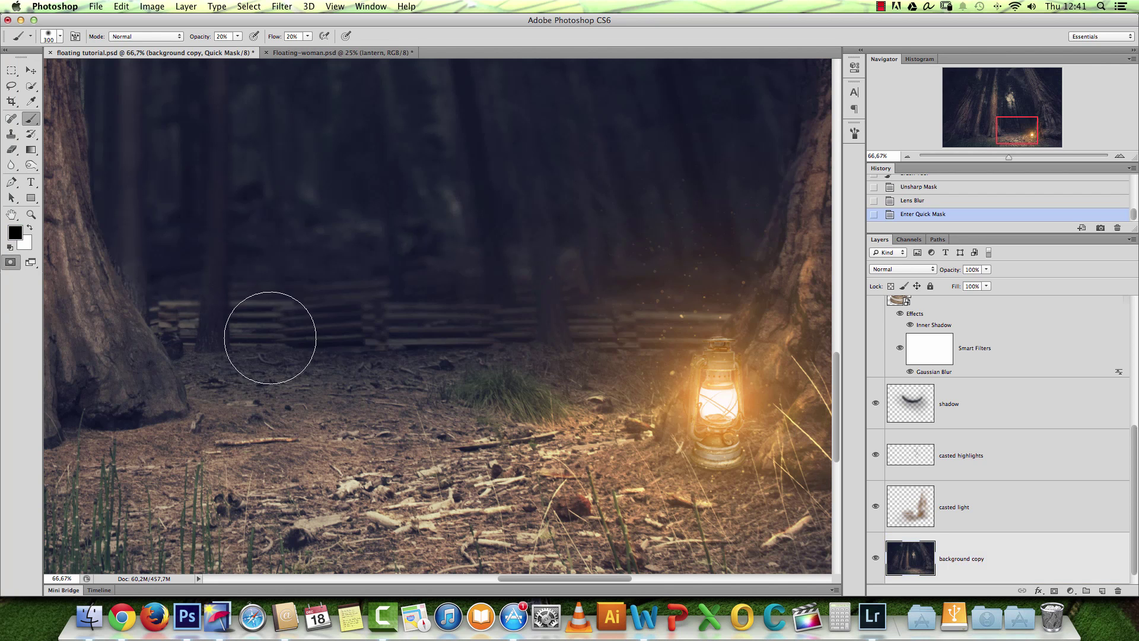
click(31, 70)
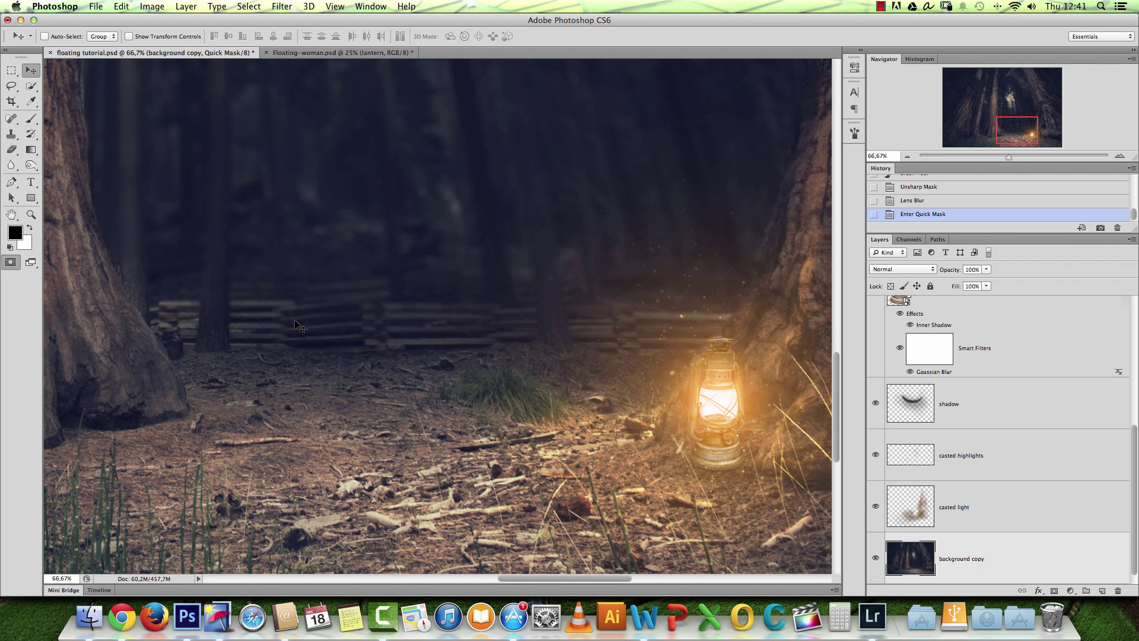
key(alt+space)
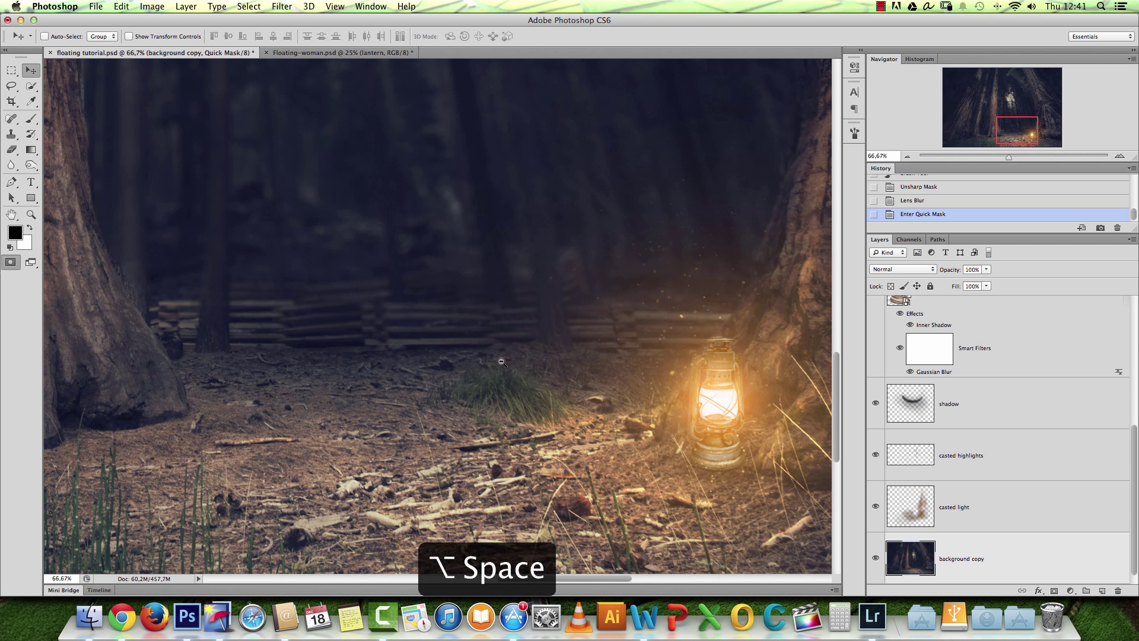
alt+click(505, 365)
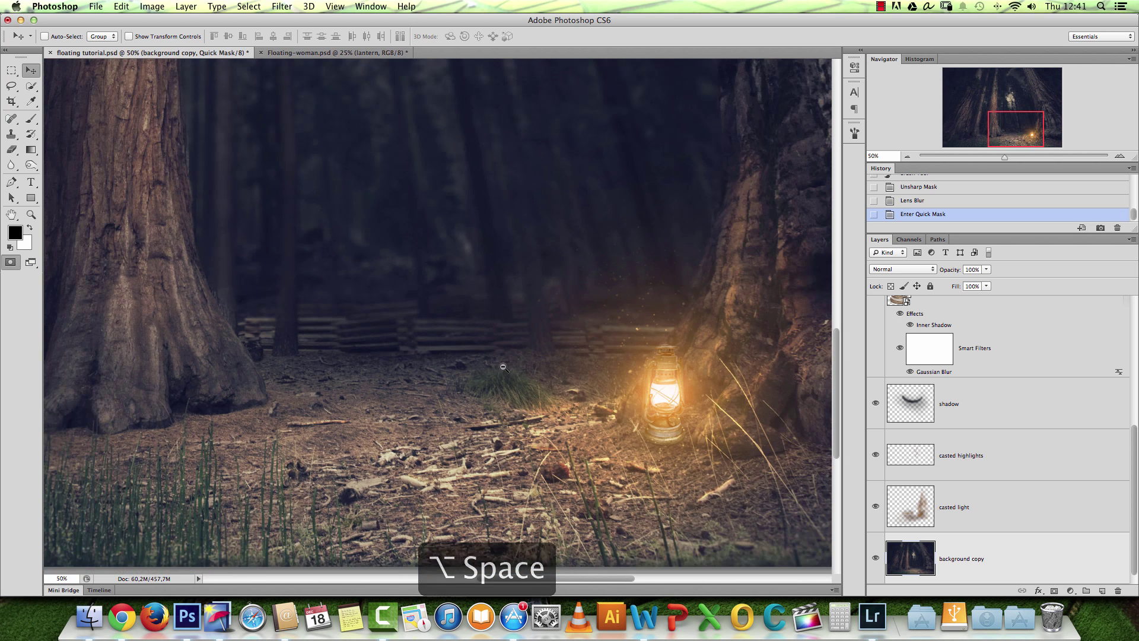
alt+click(505, 365)
alt+click(505, 364)
drag(546, 283, 547, 415)
drag(1016, 121, 1007, 108)
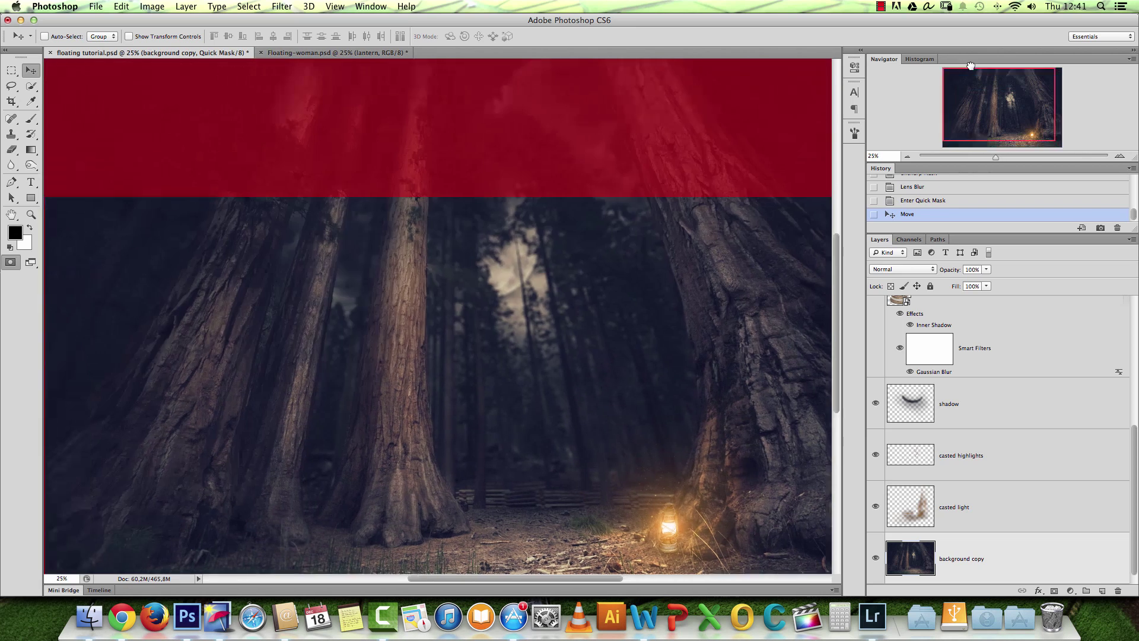
key(super+z)
Examine the new depth-of-field blur across the trunks, sky, fence and lantern ground, and in the whole composition.
drag(410, 272, 446, 414)
key(super+d)
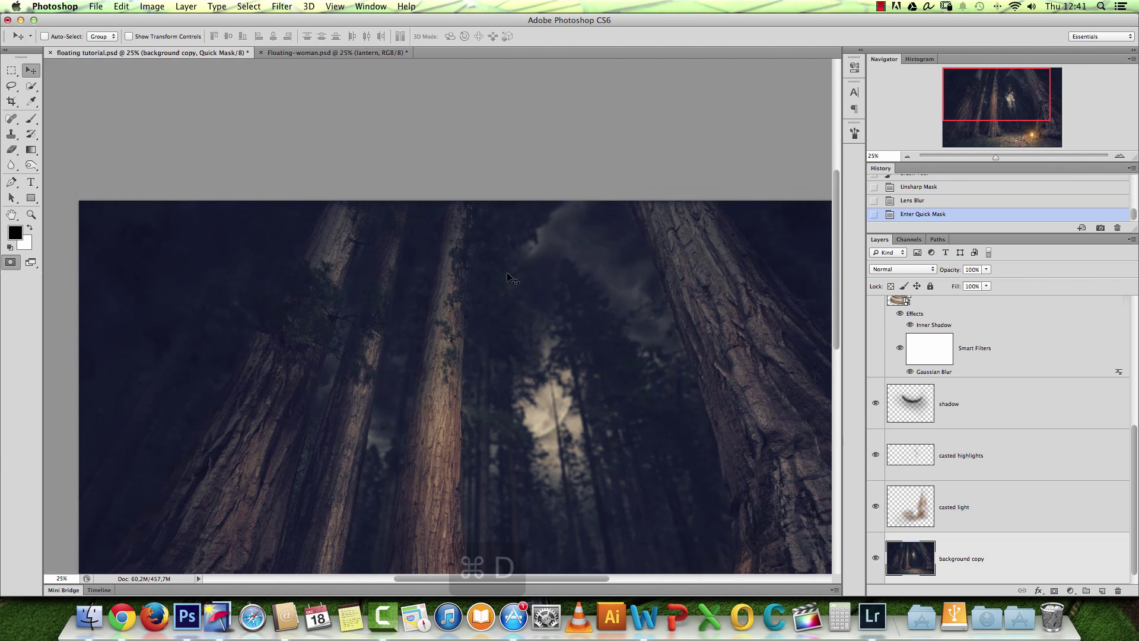
super+click(611, 300)
super+click(596, 315)
drag(590, 426, 575, 260)
key(super+z)
drag(492, 343, 557, 336)
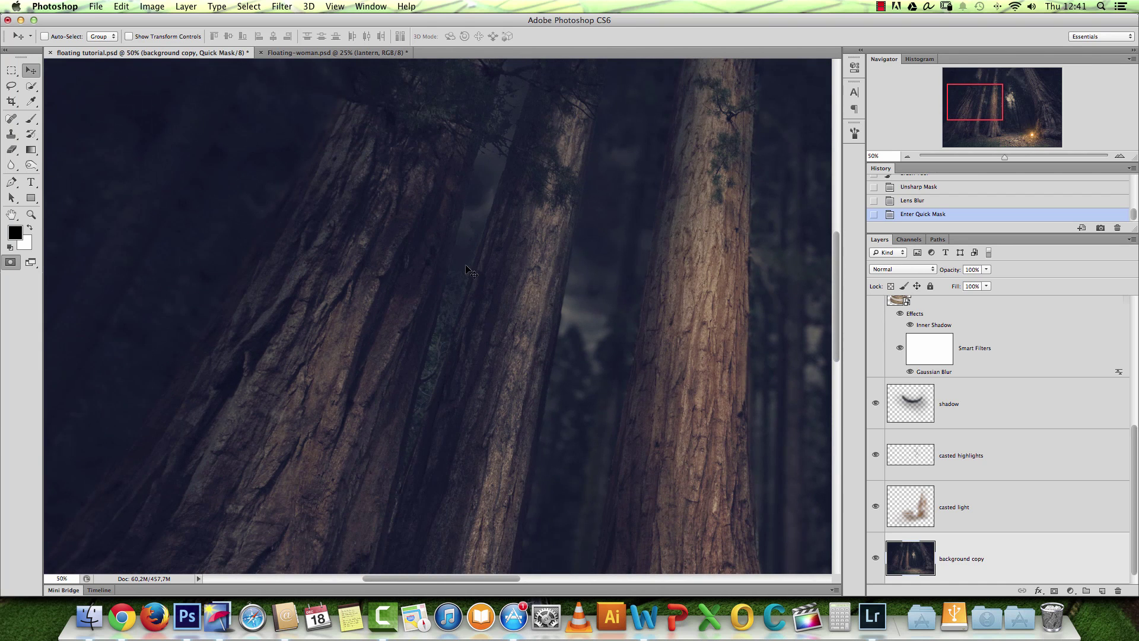
drag(602, 406, 503, 166)
drag(632, 423, 593, 593)
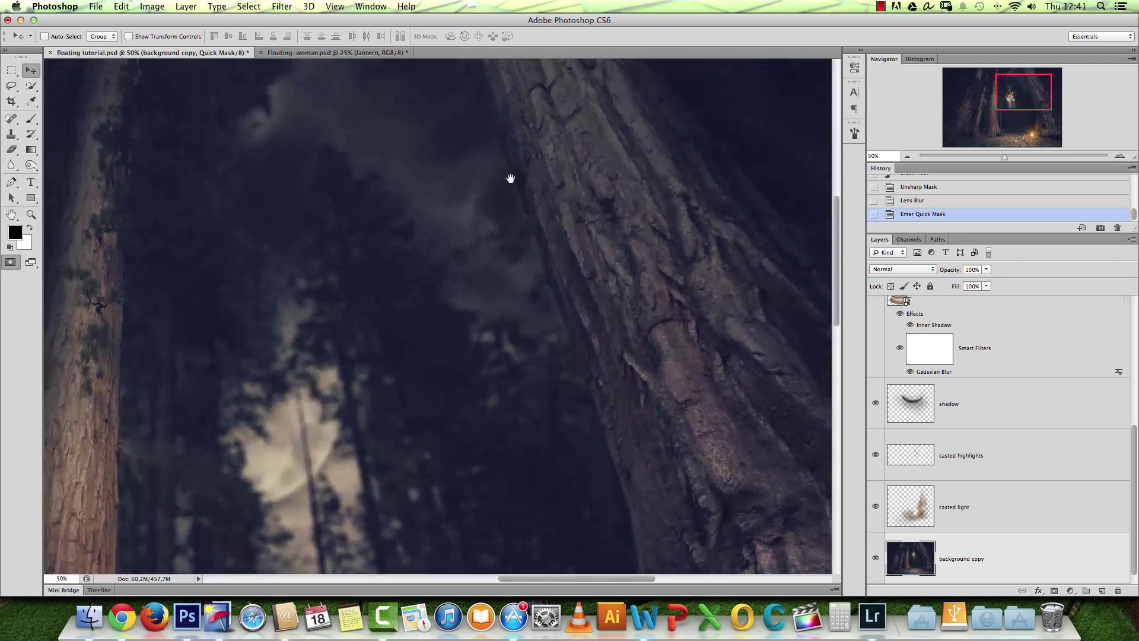
drag(510, 178, 623, 382)
drag(589, 440, 599, 190)
drag(620, 534, 566, 190)
drag(620, 534, 633, 412)
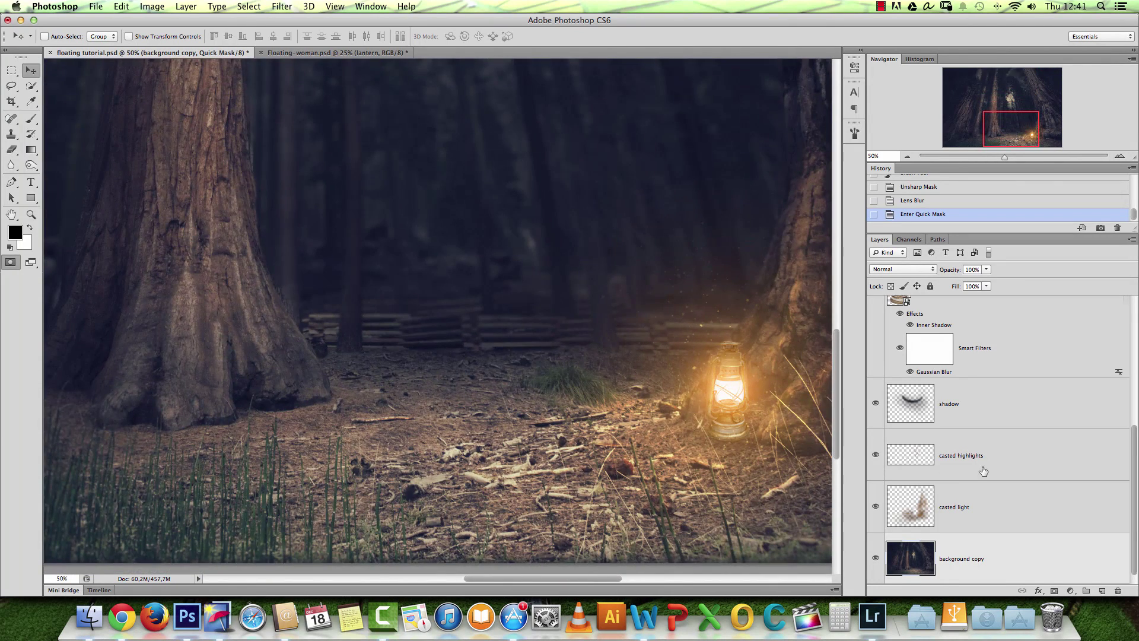
drag(671, 265, 676, 308)
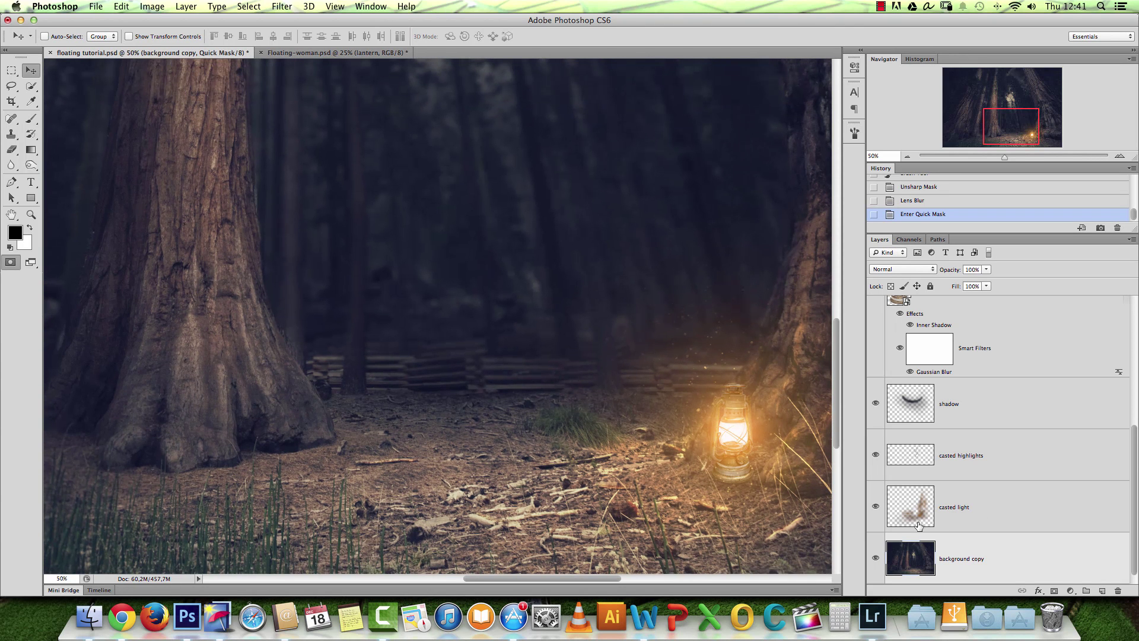
key(super+minus)
key(super+minus)
key(super+minus)
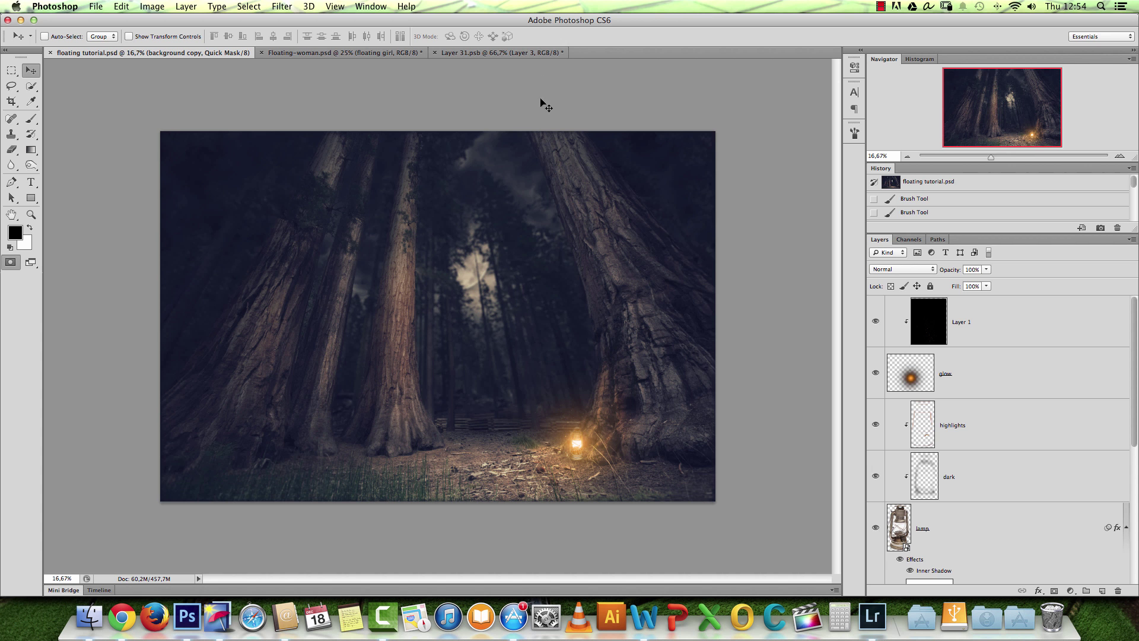
Switch to the Layer 31.psb document and enable the layer mask on Layer 3 to isolate the floating woman.
click(512, 54)
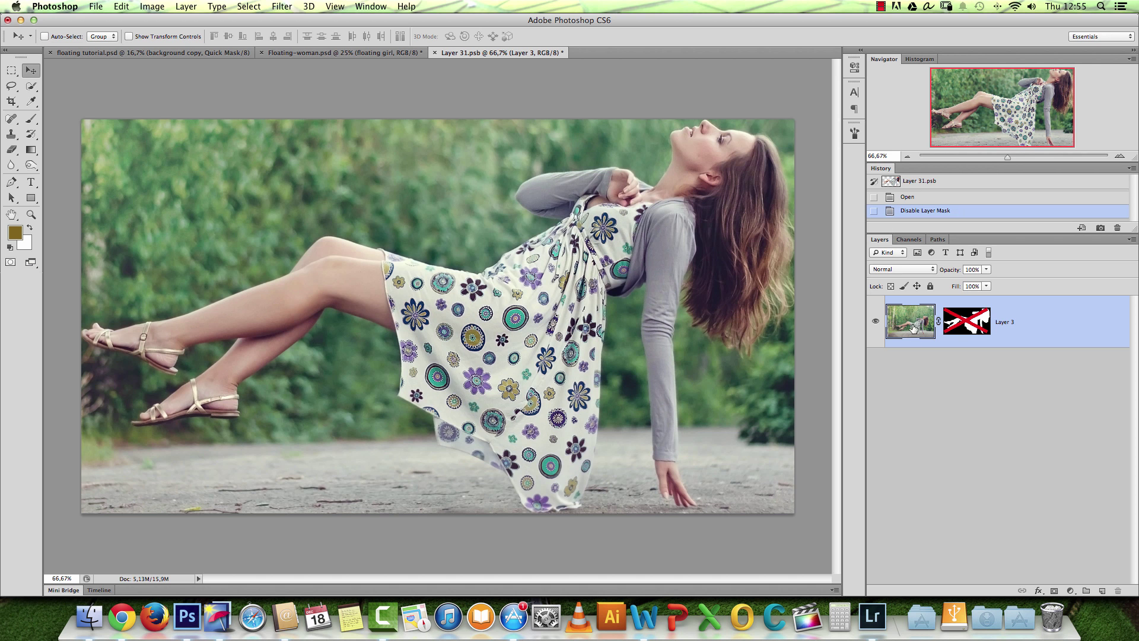
shift+click(967, 328)
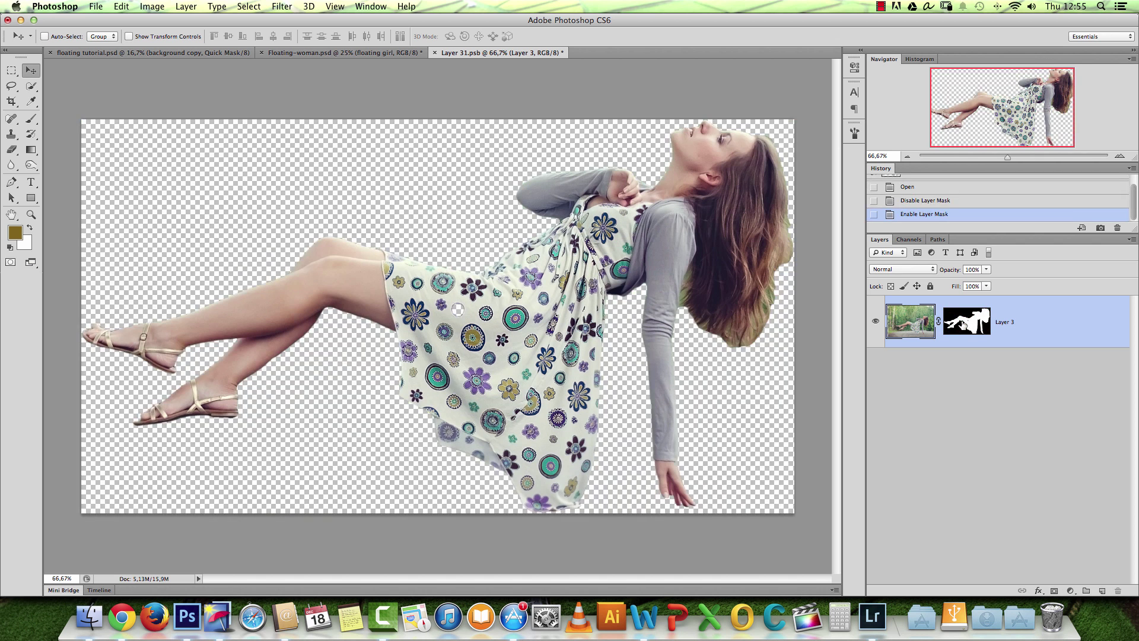
Target Layer 3's mask and paint white at 20% opacity over the hole in the dress, using a 90 px brush and default colours.
shift+click(967, 323)
shift+click(967, 323)
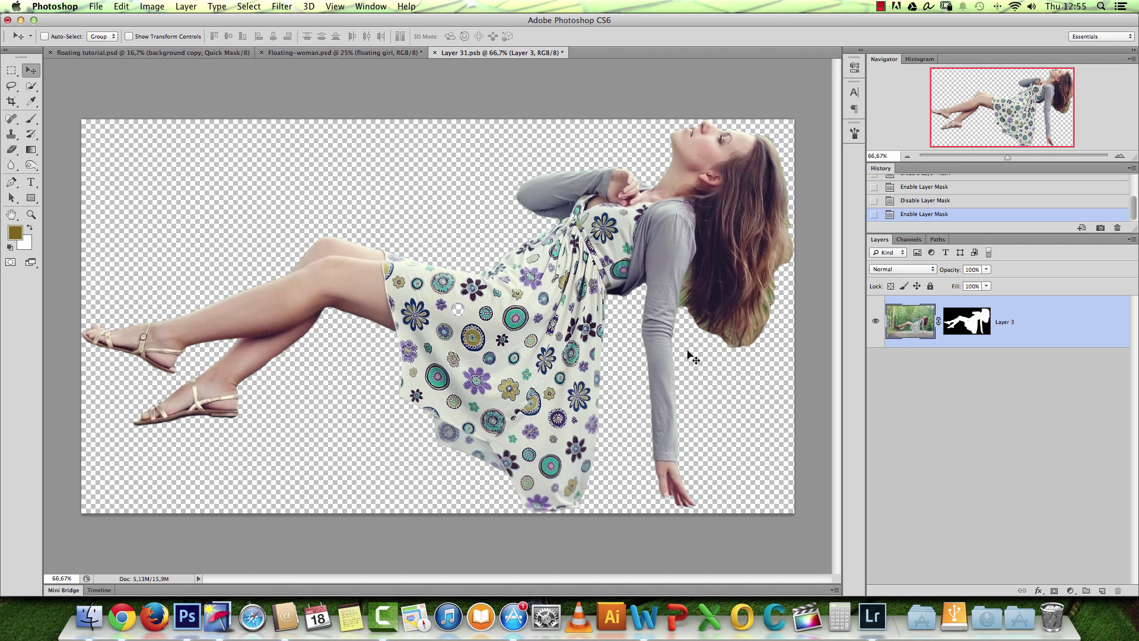
key(super+space)
drag(458, 309, 464, 304)
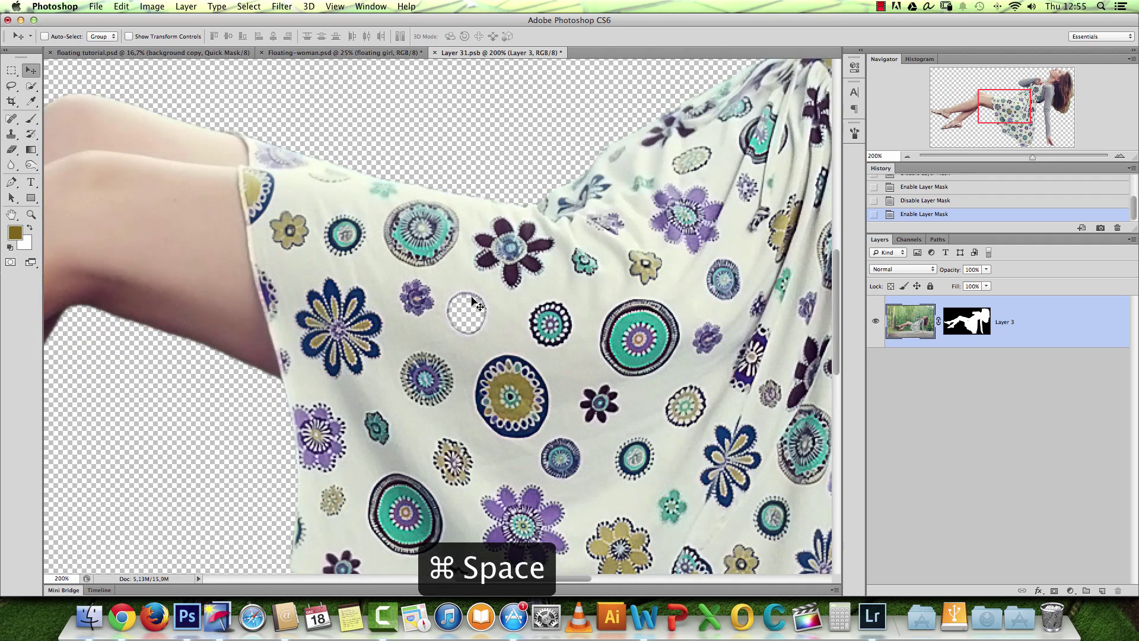
key(b)
key(bracketleft)
key(bracketleft)
key(bracketleft)
key(bracketleft)
key(bracketleft)
key(bracketleft)
key(bracketleft)
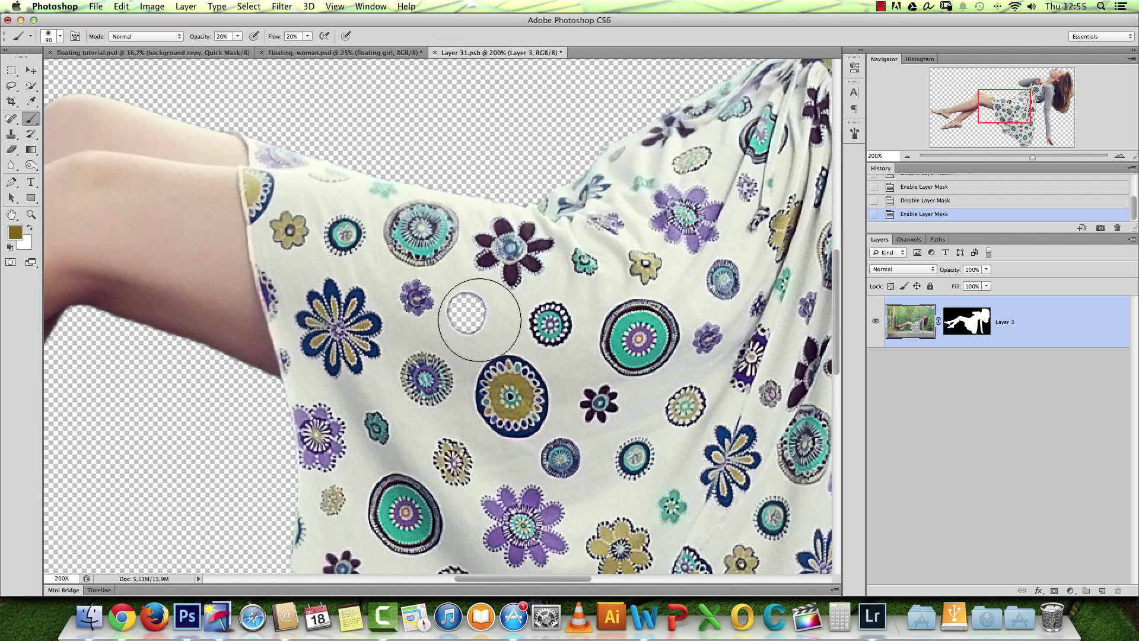
key(d)
click(958, 321)
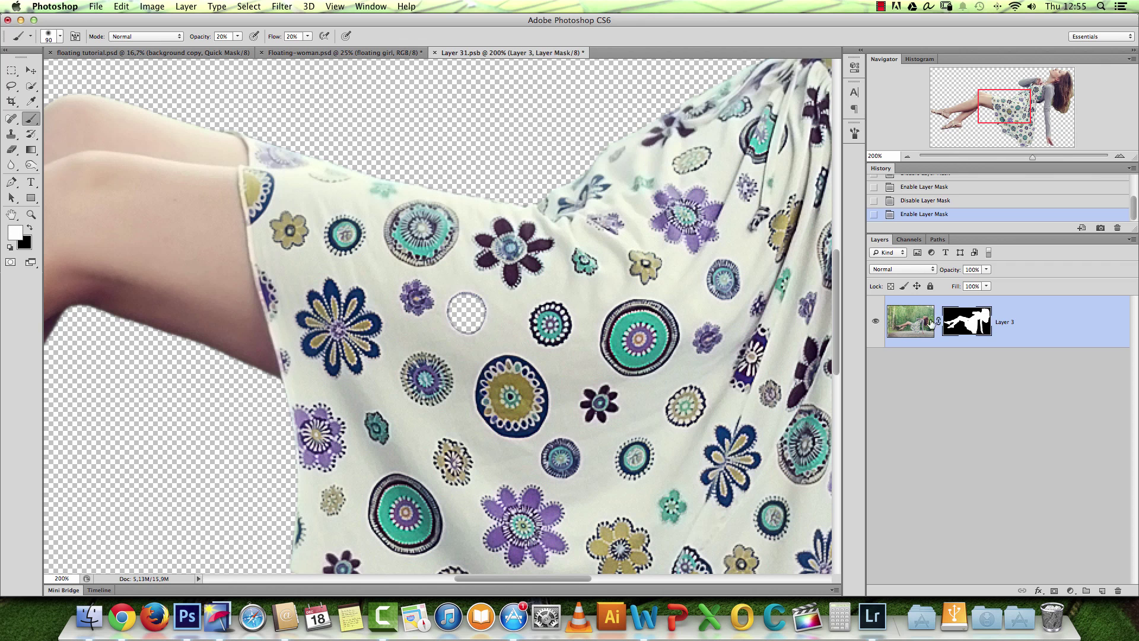
mouse_move(465, 302)
mouse_down()
mouse_move(464, 329)
mouse_move(470, 308)
mouse_up()
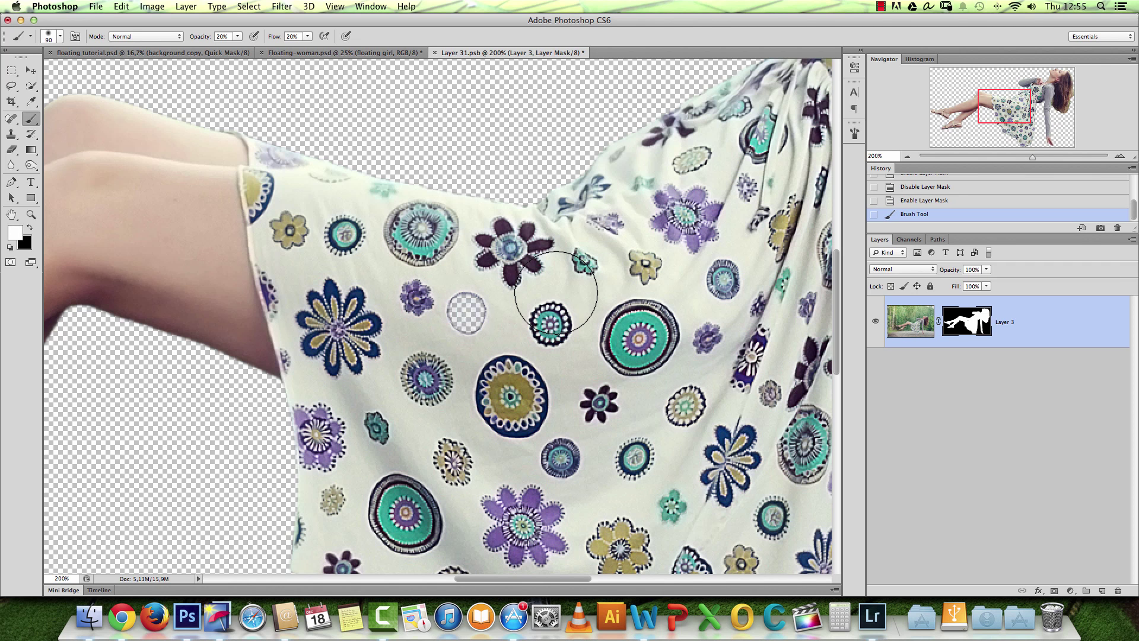
Raise brush opacity and flow to 100%, shrink the brush to 45 px and fill the rest of the dress hole with white.
key(shift+0)
key(bracketleft)
key(bracketleft)
key(bracketleft)
key(bracketleft)
key(bracketleft)
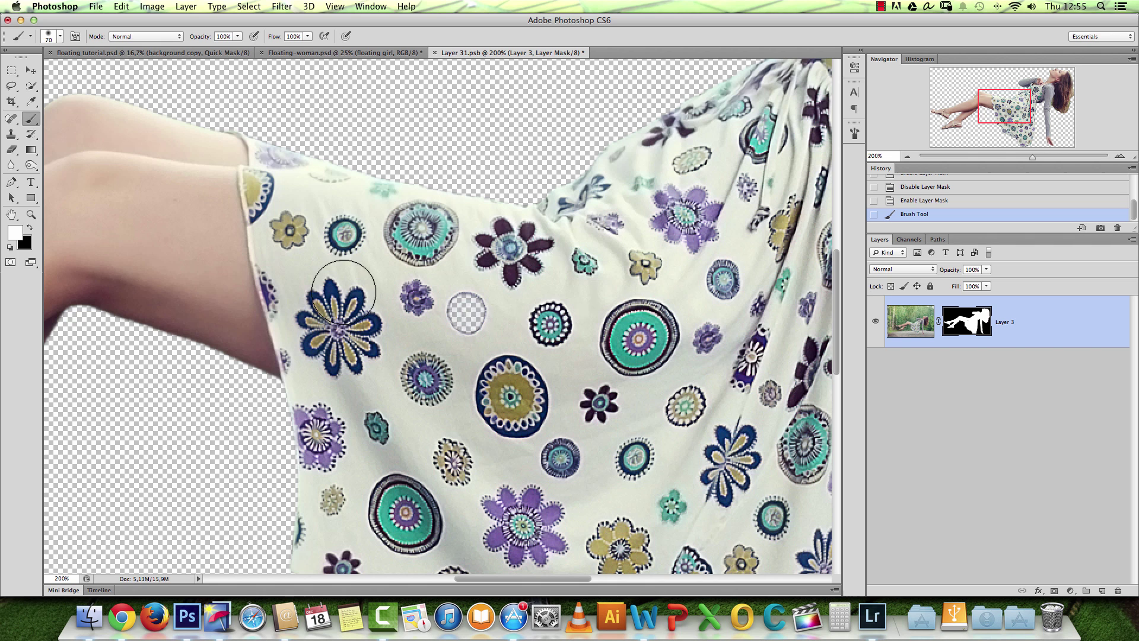
mouse_move(465, 309)
mouse_down()
mouse_move(490, 322)
mouse_move(480, 297)
mouse_move(450, 355)
mouse_up()
Bring the masked woman from Layer 31.psb into floating tutorial.psd and position her between the trunks above the lantern.
drag(1009, 106, 1052, 101)
drag(633, 271, 526, 277)
alt+click(529, 277)
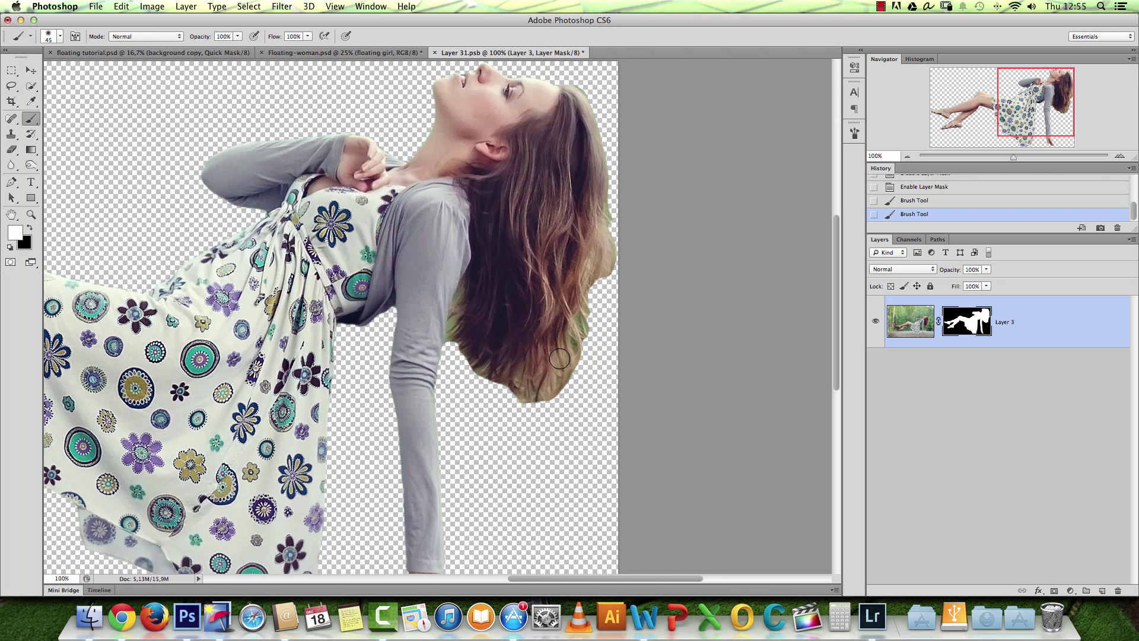
drag(403, 271, 515, 304)
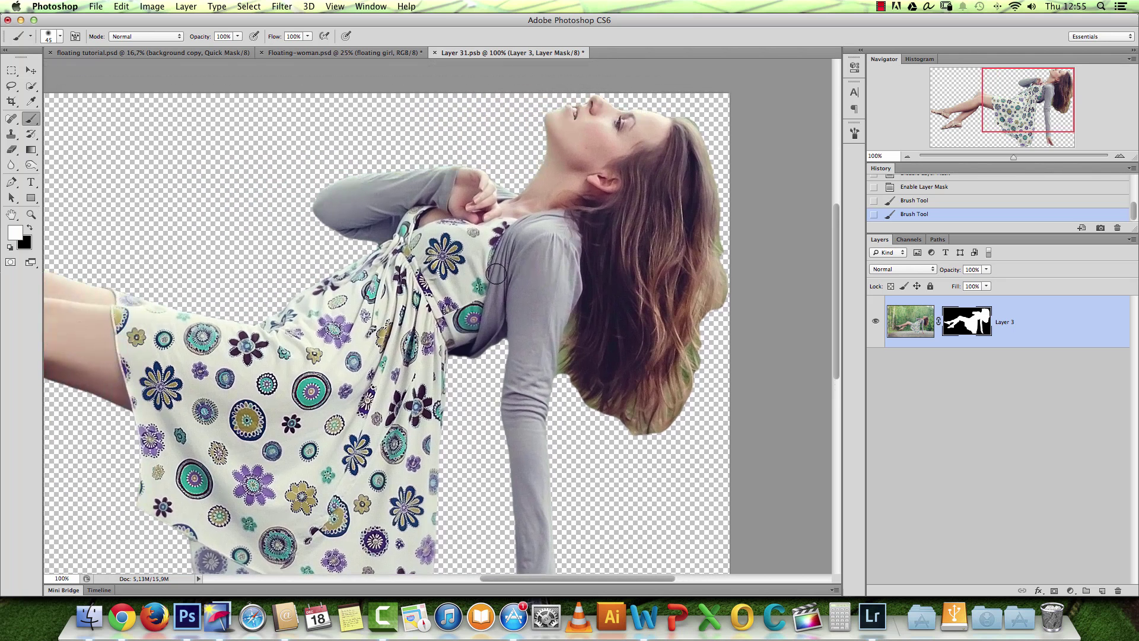
alt+click(509, 308)
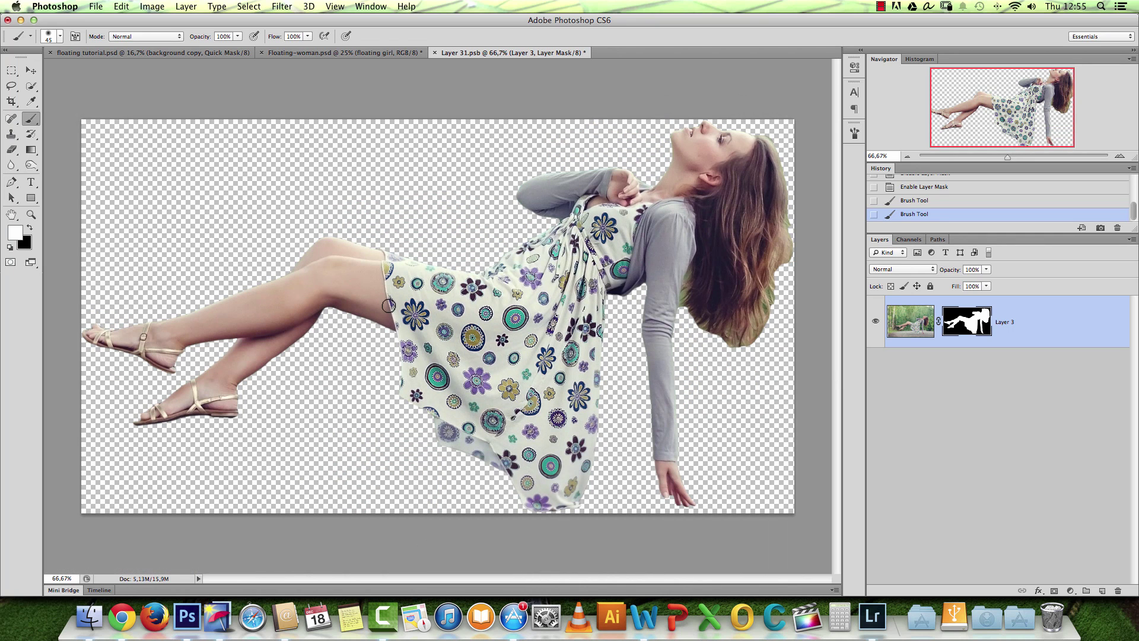
click(30, 70)
drag(353, 208, 418, 237)
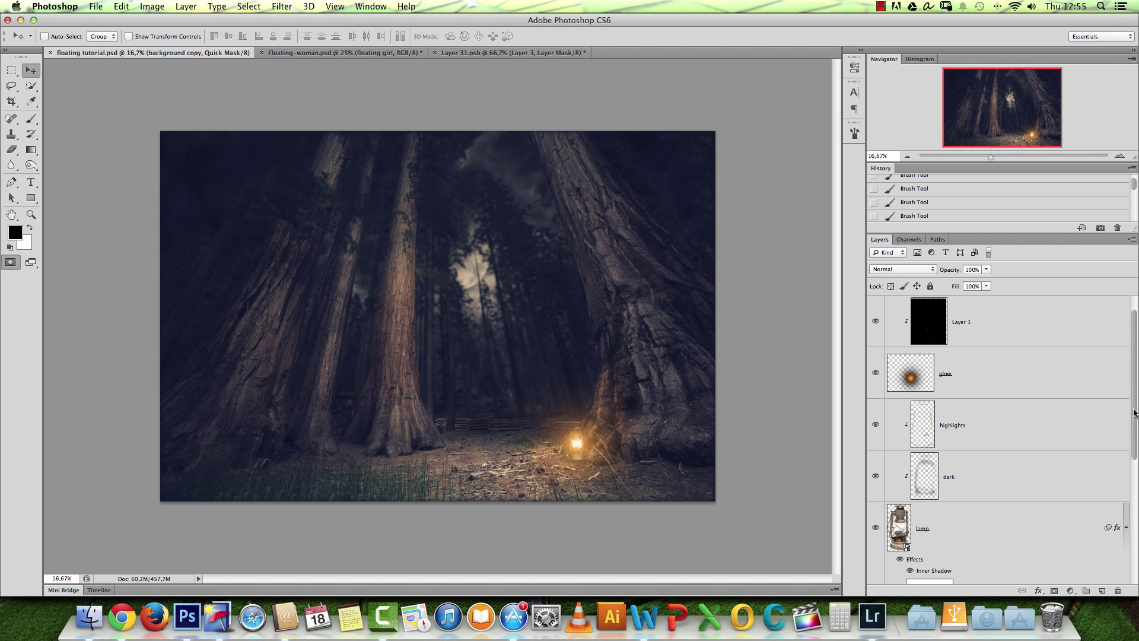
scroll(1134, 398, down, 5)
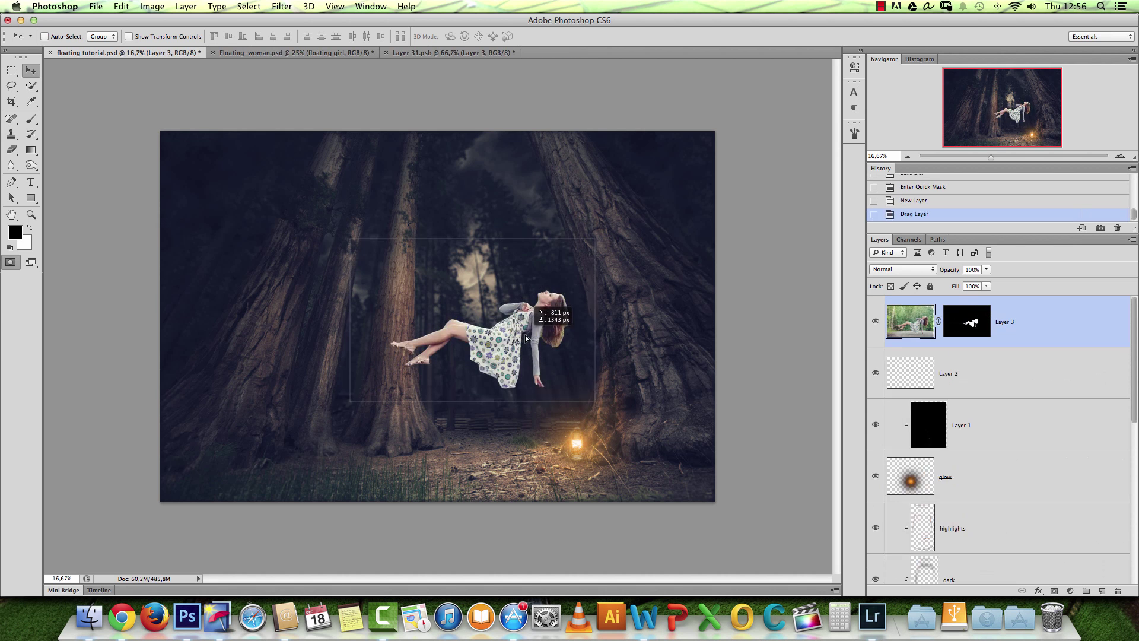
drag(522, 341, 531, 337)
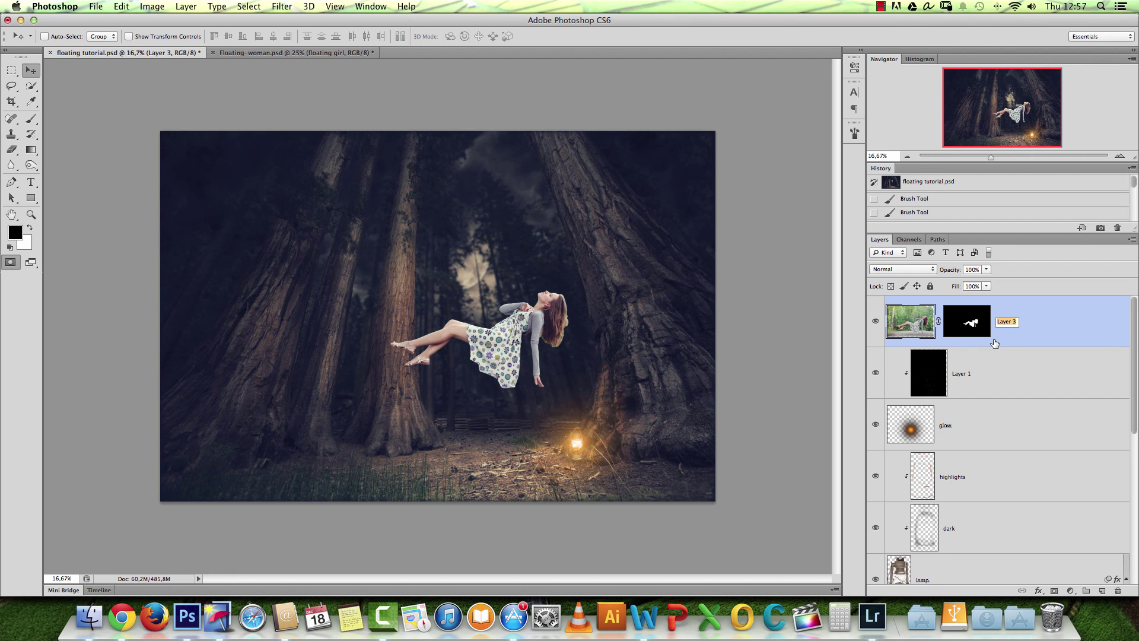
Rename the imported Layer 3 as "woman" and convert it to a smart object.
text(woman)
key(Return)
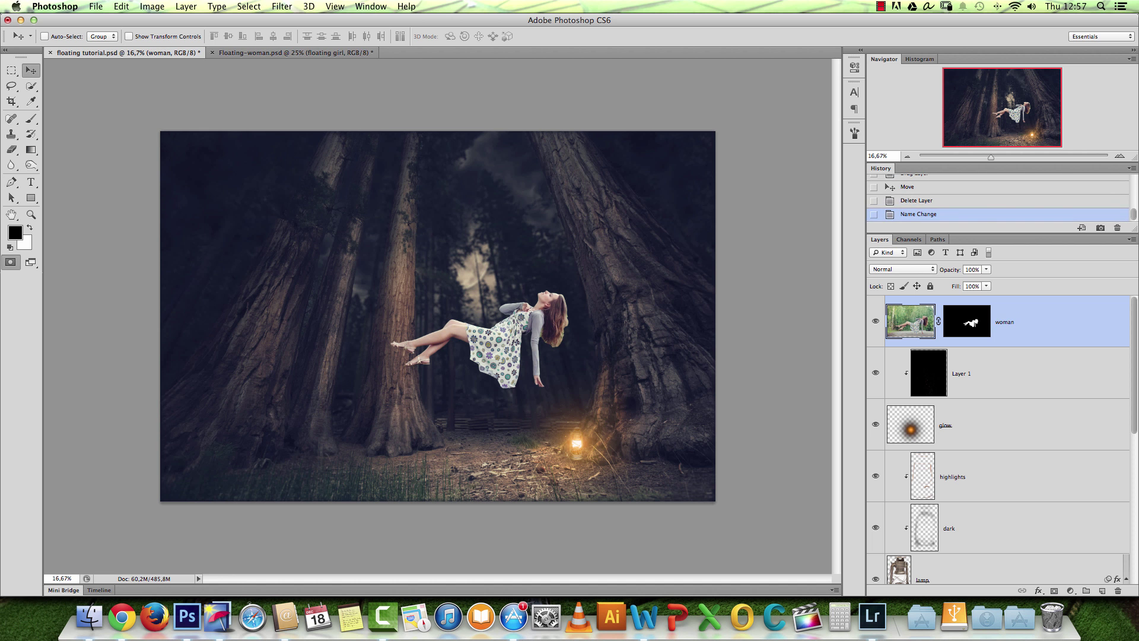
click(1119, 157)
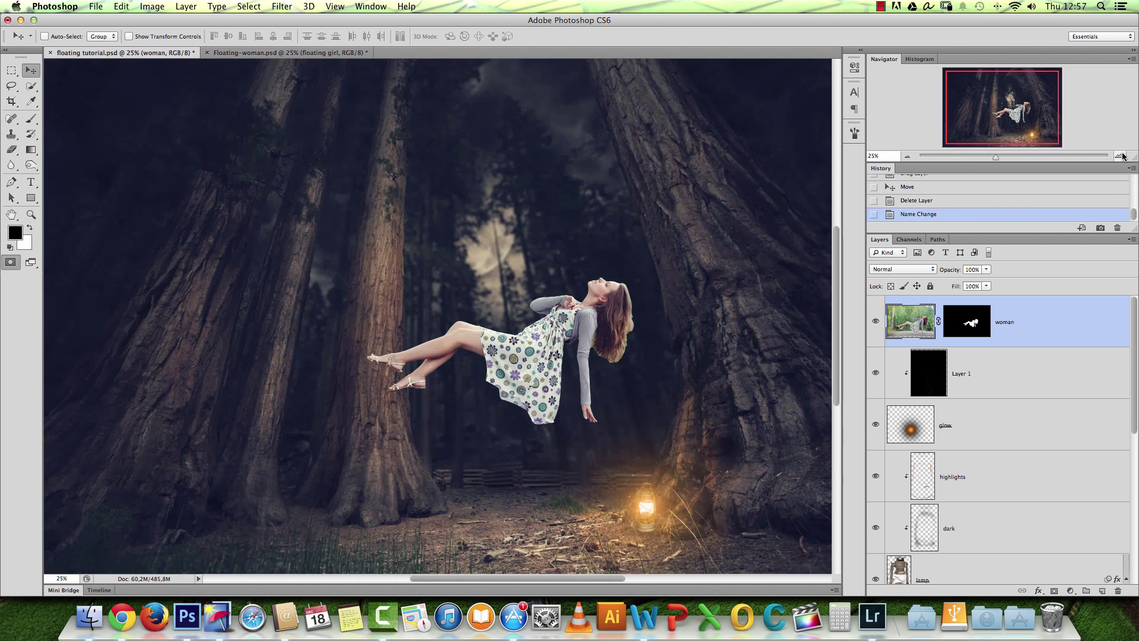
drag(686, 361, 633, 301)
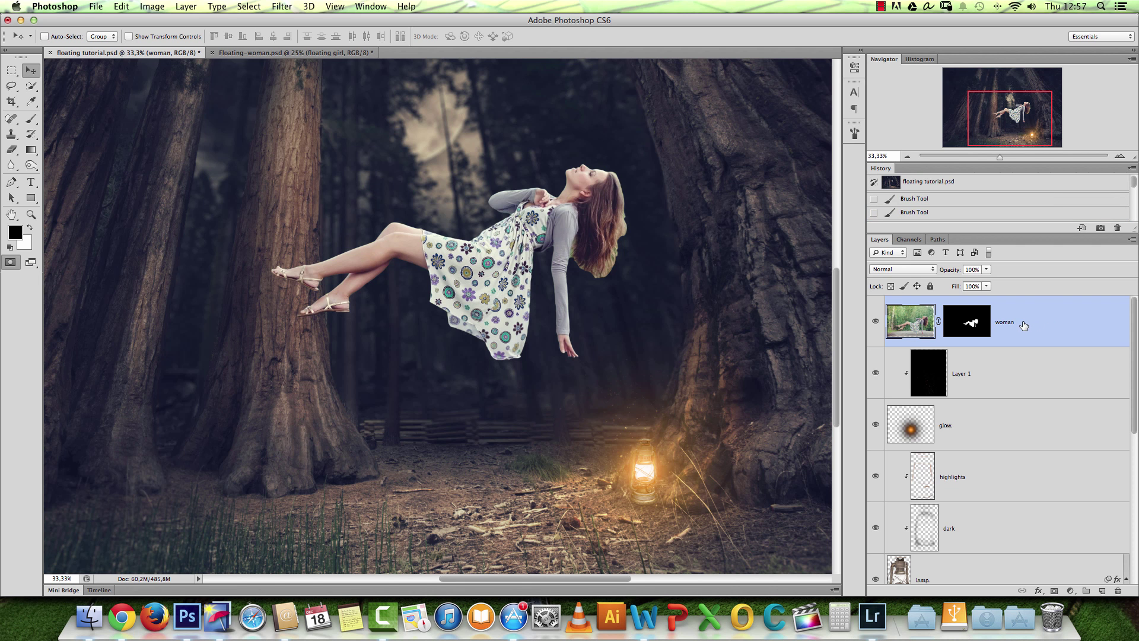
key(super+t)
key(Escape)
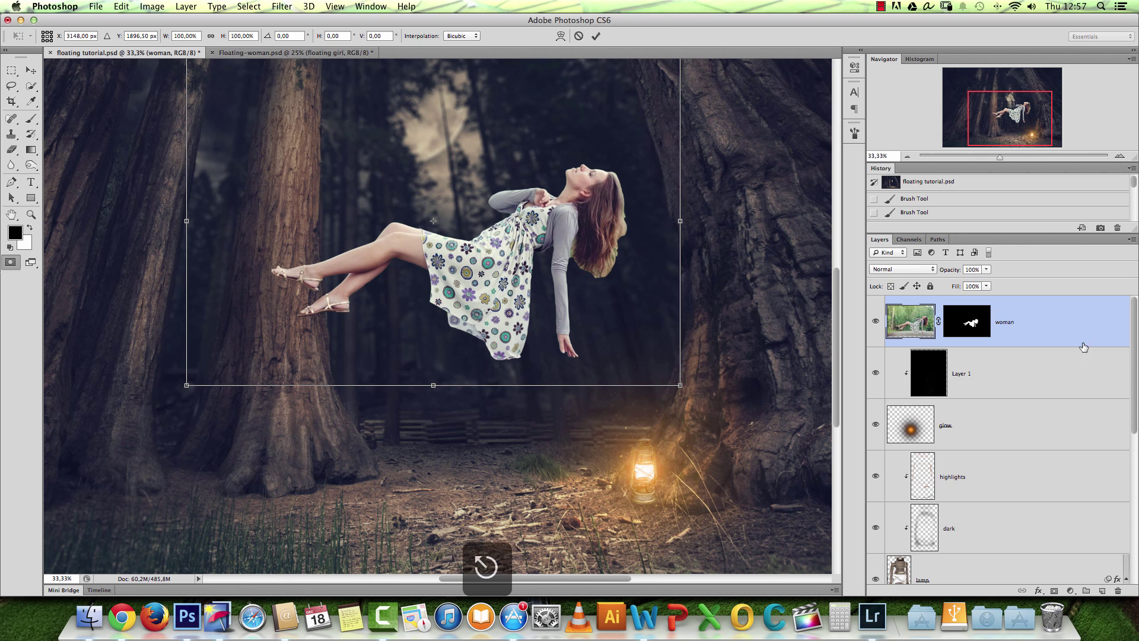
right_click(1062, 321)
click(962, 250)
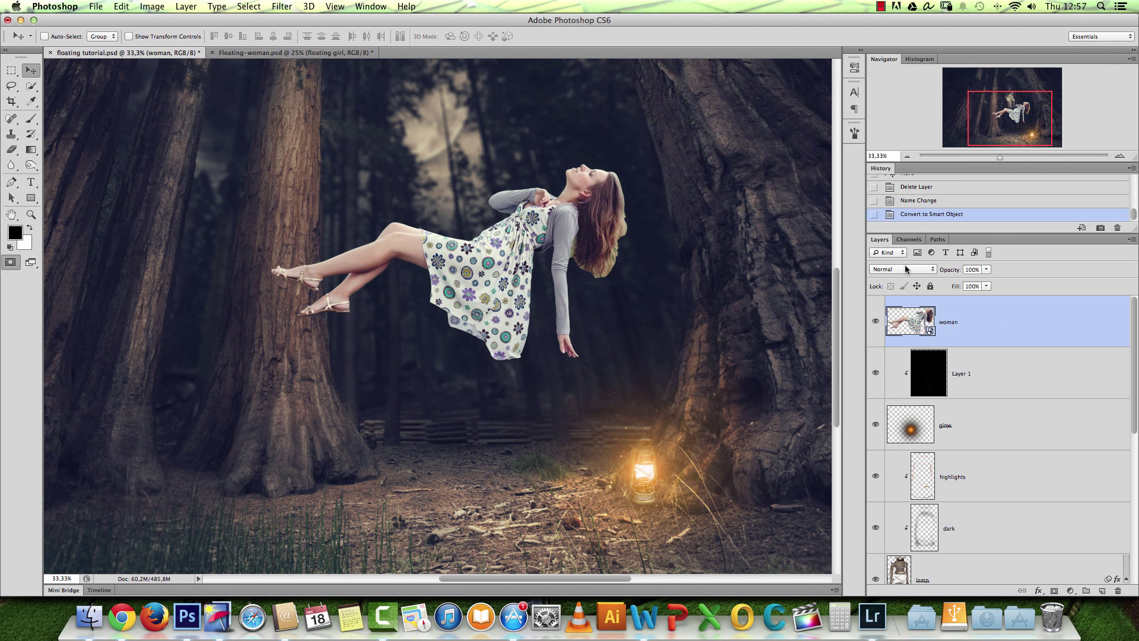
Free-transform the woman smart object to about 78% and place her between the middle and right-hand trunks, above the lantern.
drag(455, 244, 465, 344)
key(super+t)
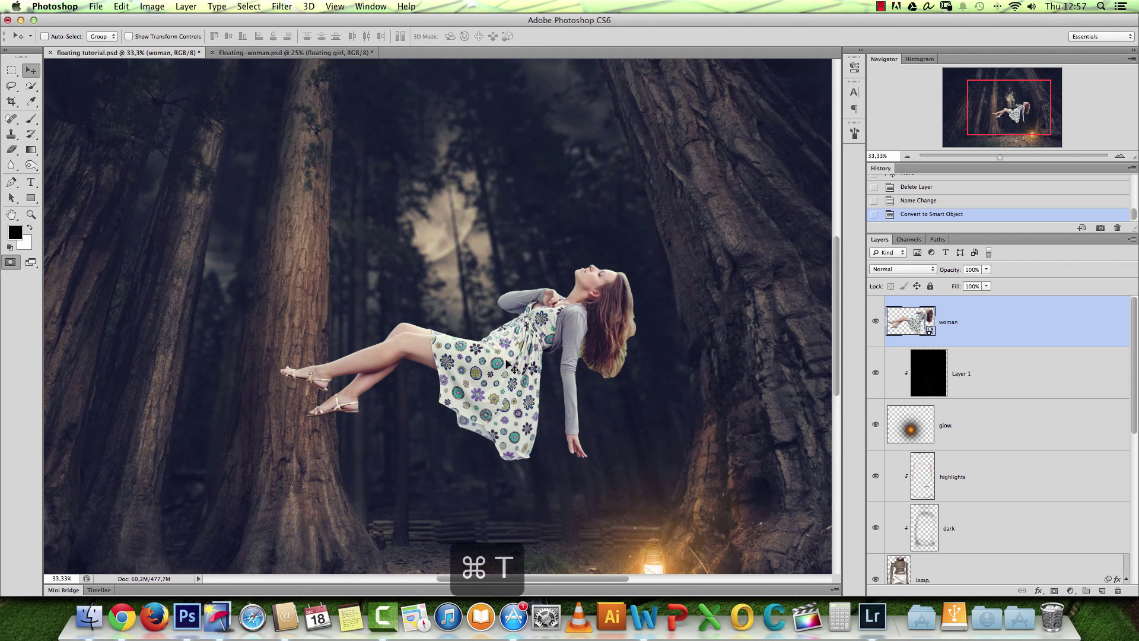
drag(637, 261, 553, 342)
alt+click(614, 404)
drag(498, 377, 557, 372)
drag(614, 335, 625, 328)
drag(582, 360, 562, 391)
drag(654, 441, 649, 330)
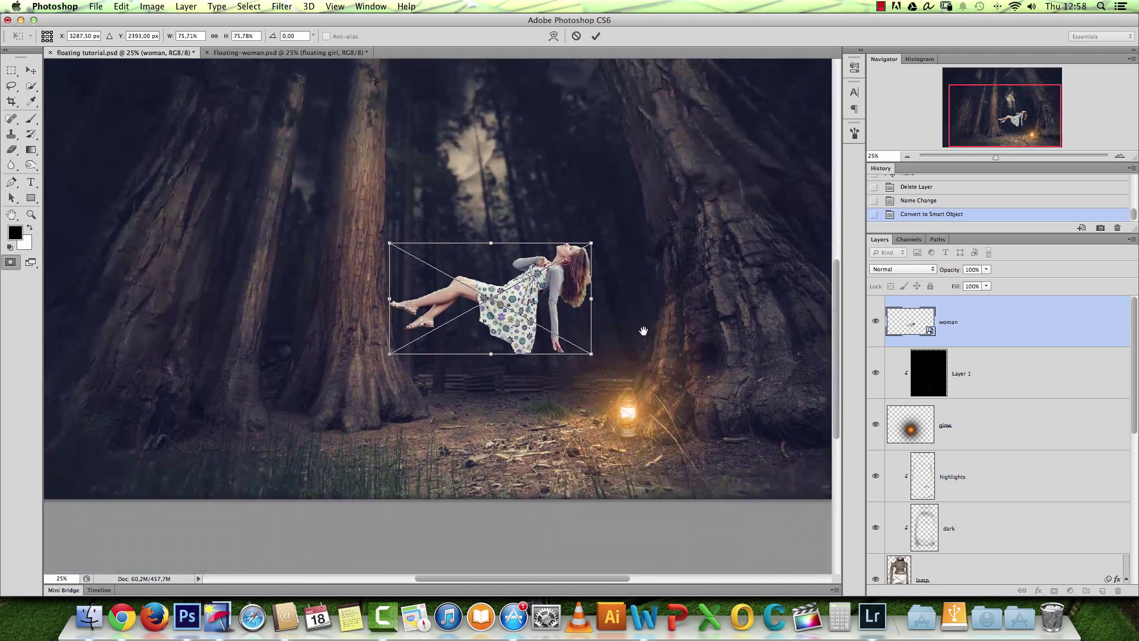
drag(594, 240, 587, 243)
drag(548, 297, 551, 283)
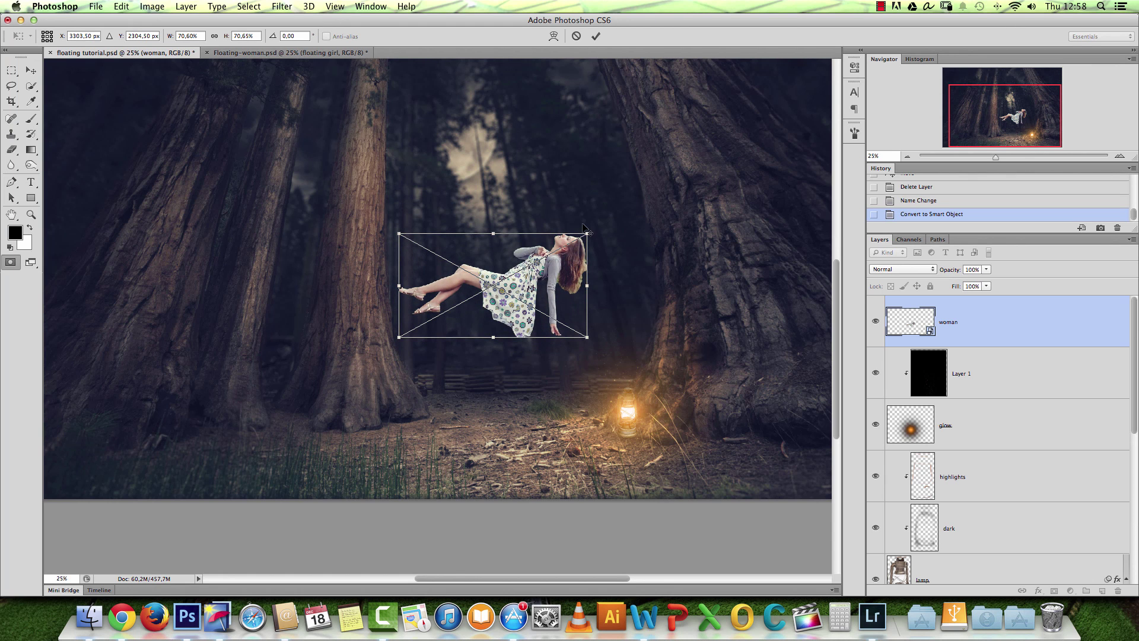
drag(589, 229, 597, 228)
mouse_move(573, 264)
mouse_down()
mouse_move(564, 277)
mouse_move(577, 273)
mouse_up()
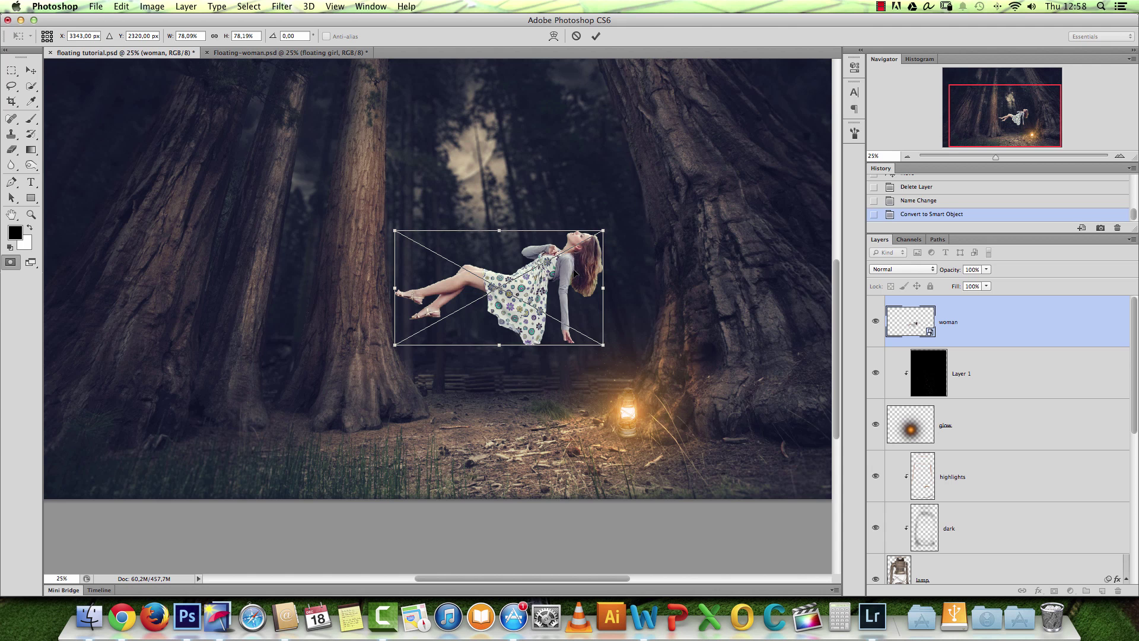
key(Return)
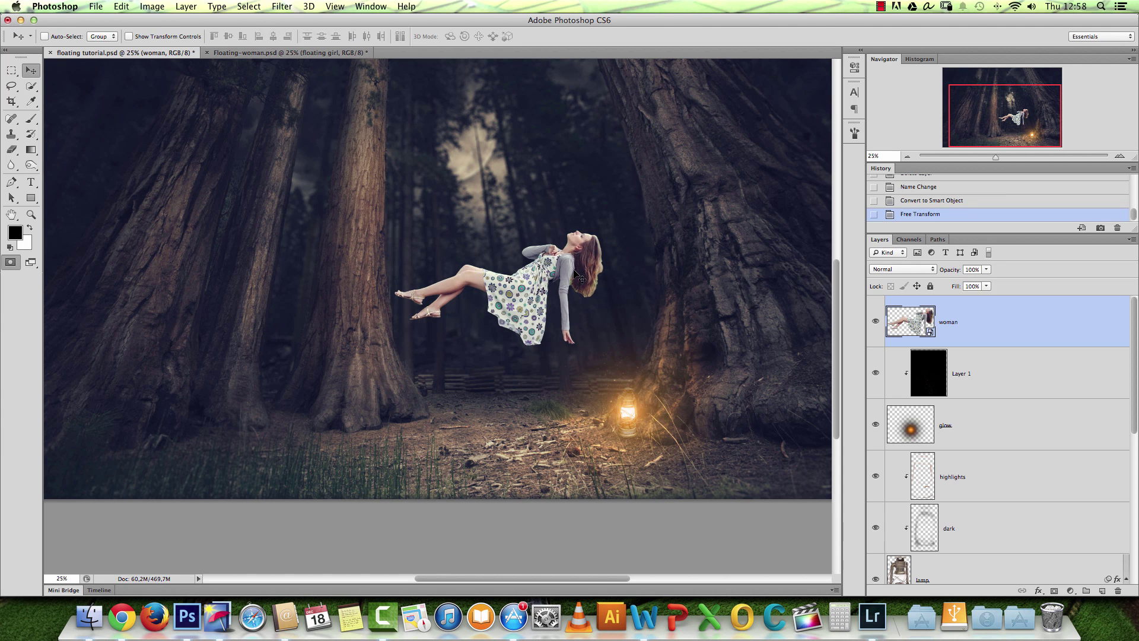
Compare the woman's size and height above the ground with the reference composition in Floating-woman.psd.
click(286, 54)
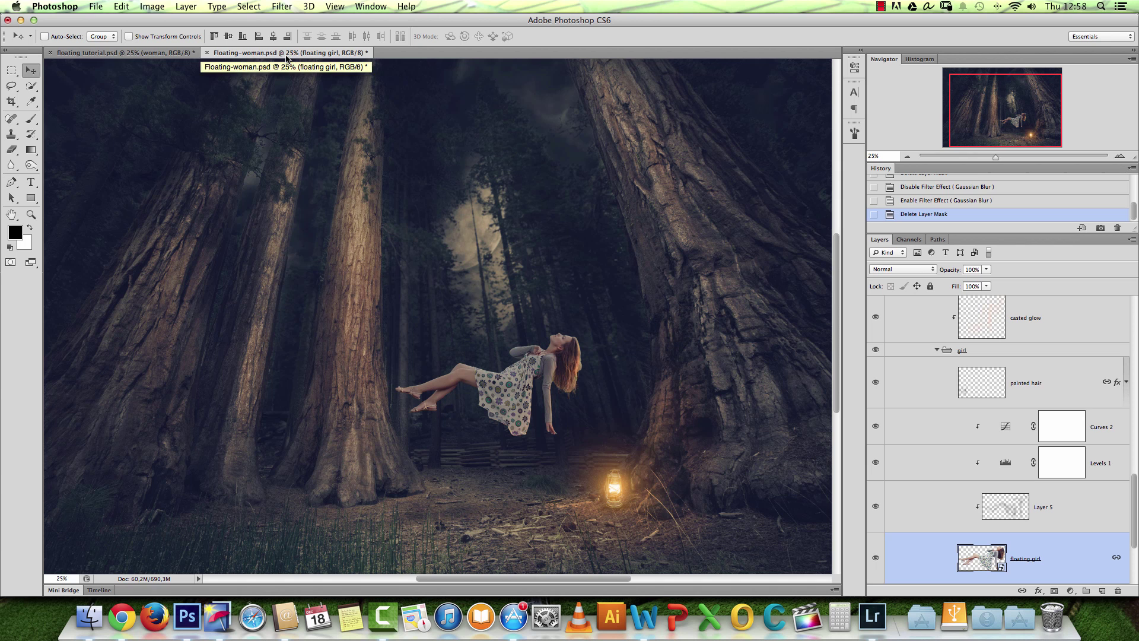
click(145, 53)
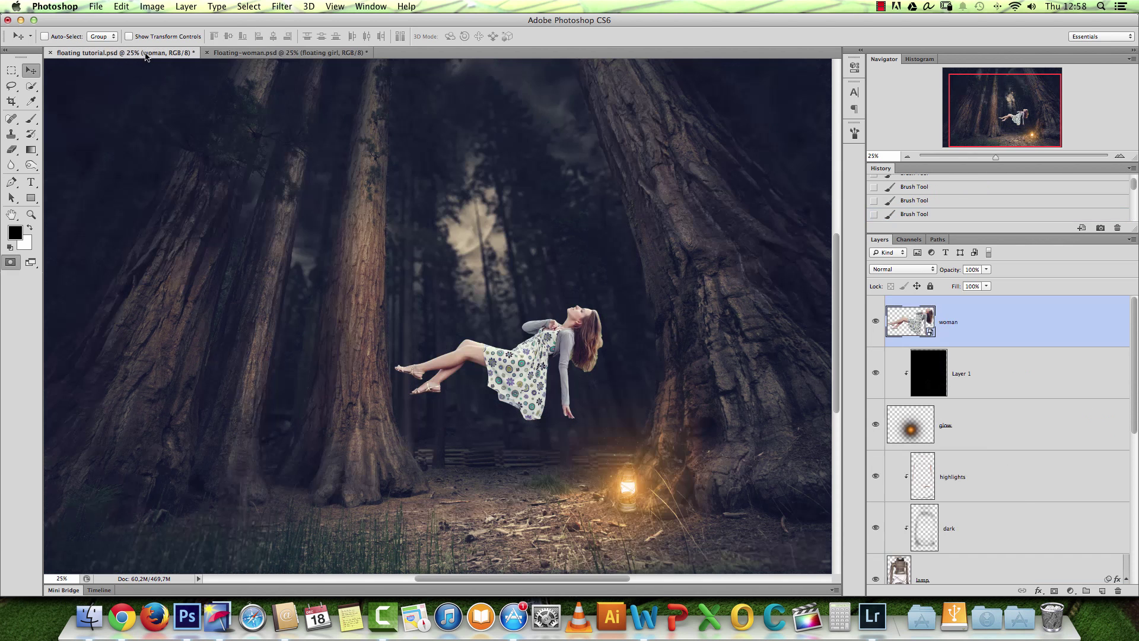
click(235, 54)
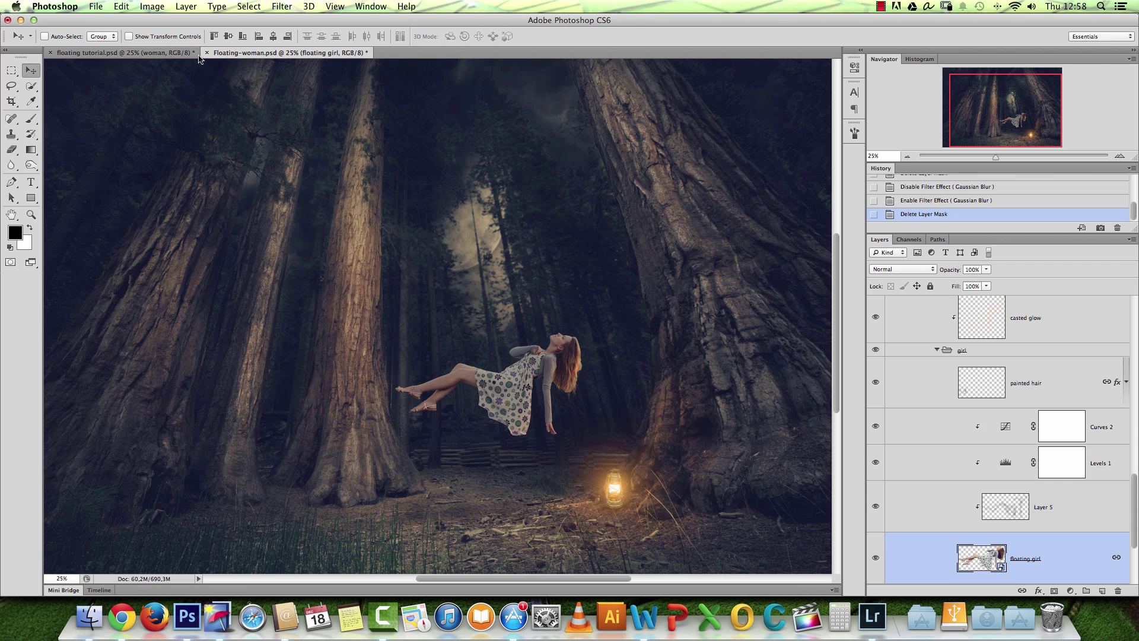
click(180, 53)
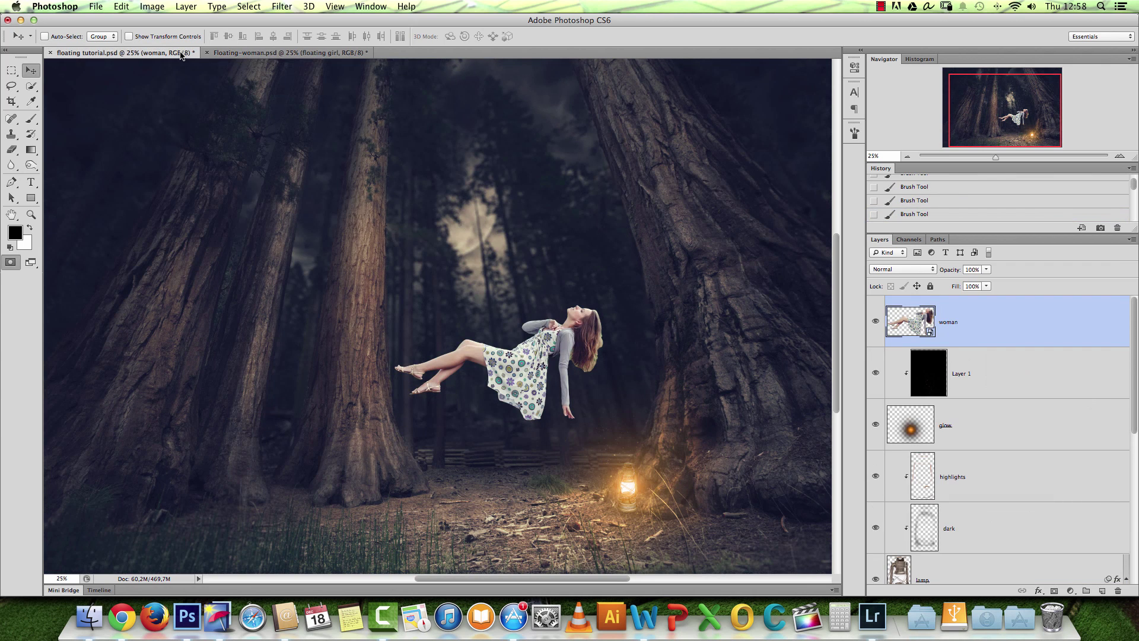
click(236, 53)
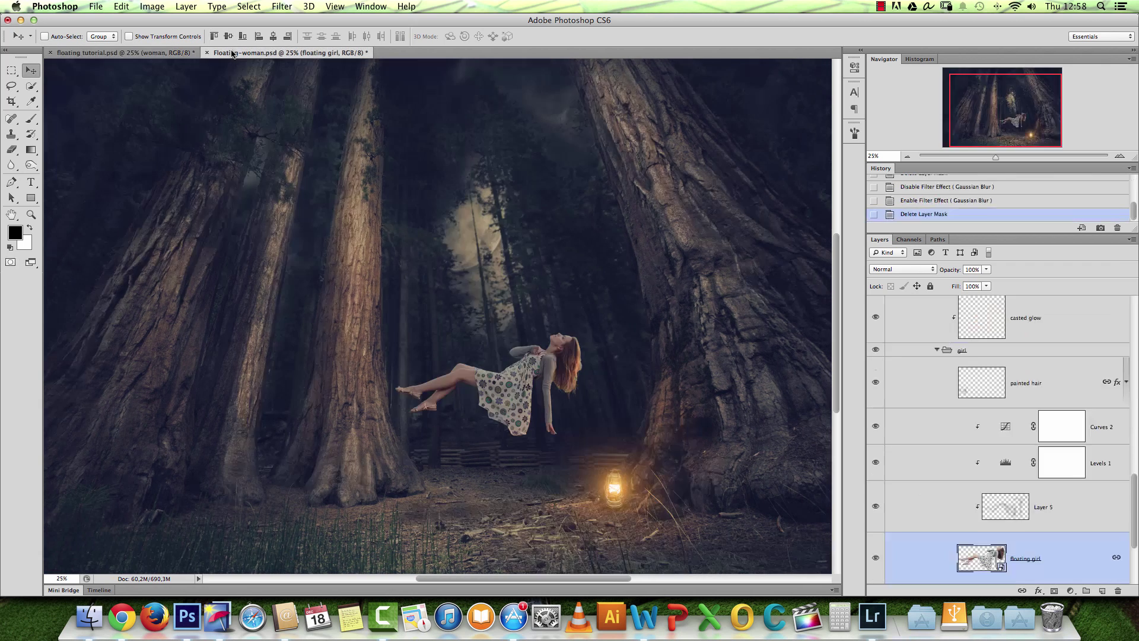
click(162, 54)
Move the woman slightly lower and fine-tune her scale with Free Transform, making her a little smaller overall.
drag(535, 316, 534, 323)
key(super+t)
drag(605, 314, 595, 319)
key(Return)
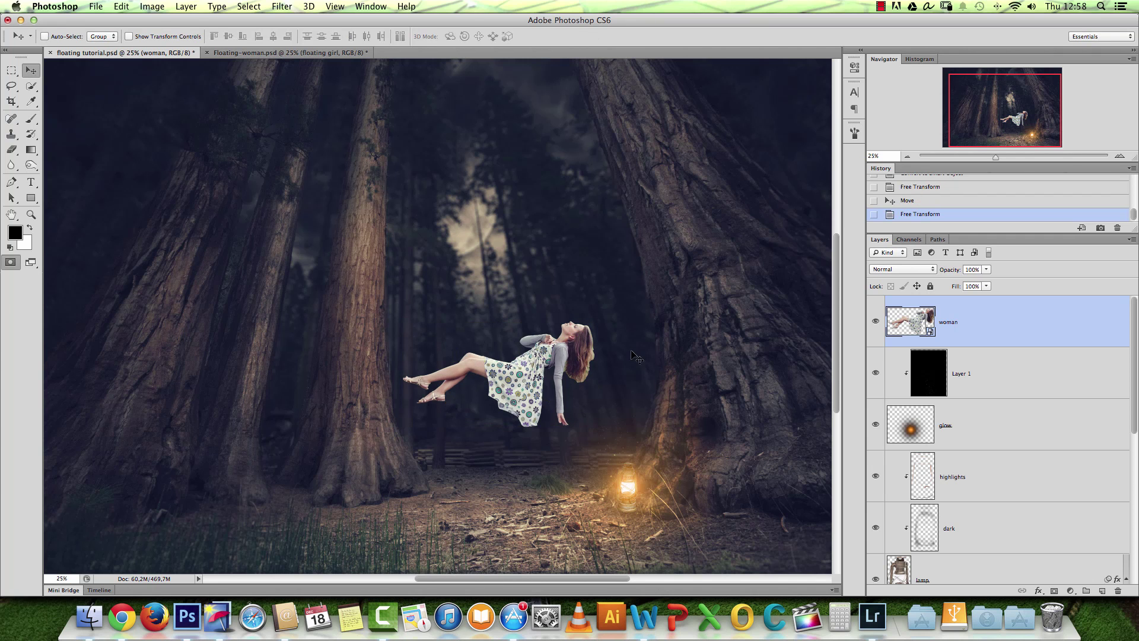
key(super+t)
drag(600, 319, 600, 313)
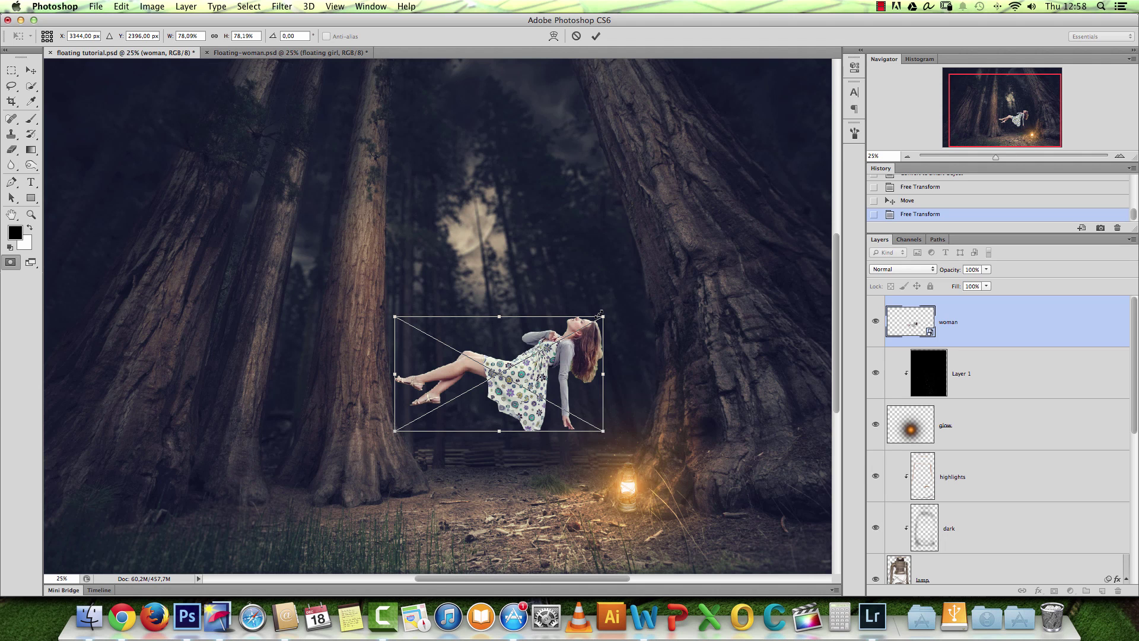
drag(602, 316, 598, 320)
key(Return)
Add an empty white layer mask to the woman smart object.
drag(598, 401, 541, 363)
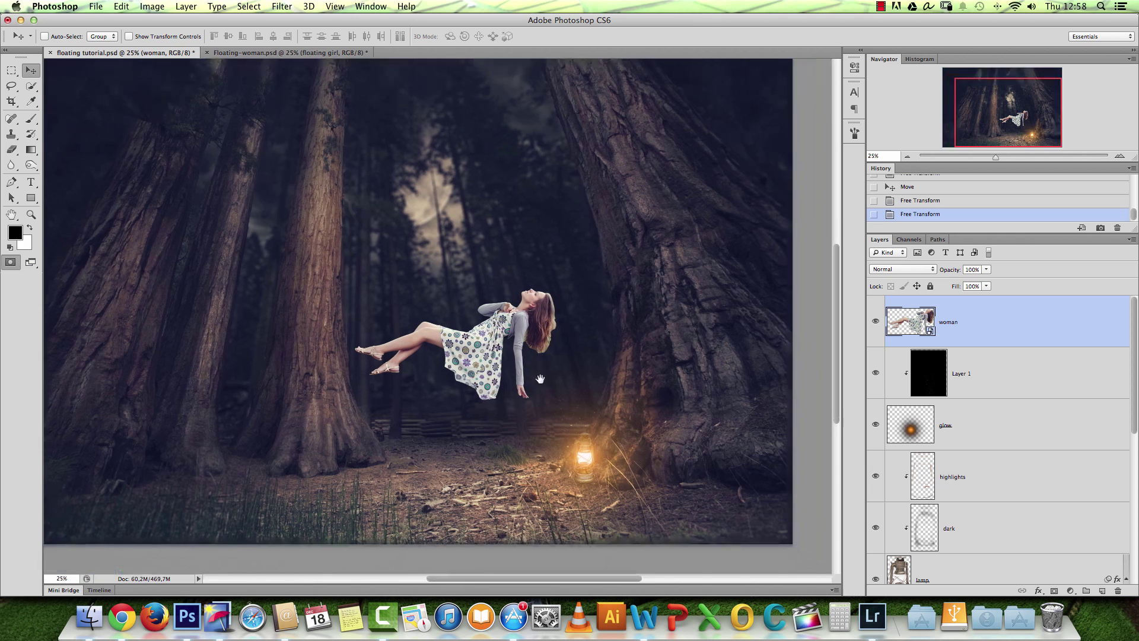
super+click(507, 322)
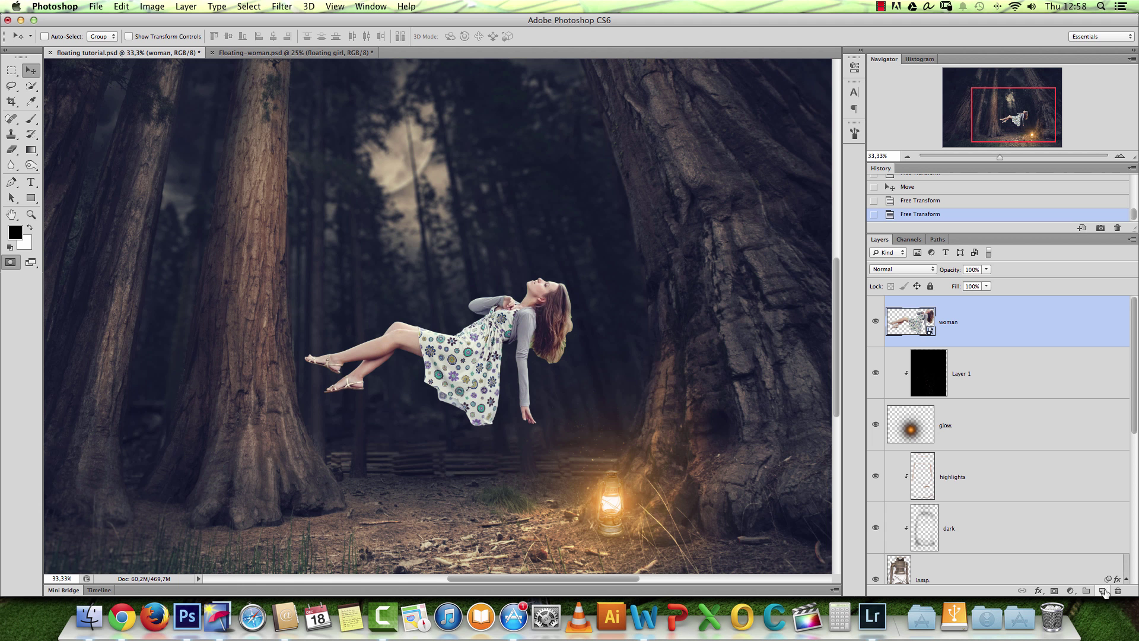
click(1054, 591)
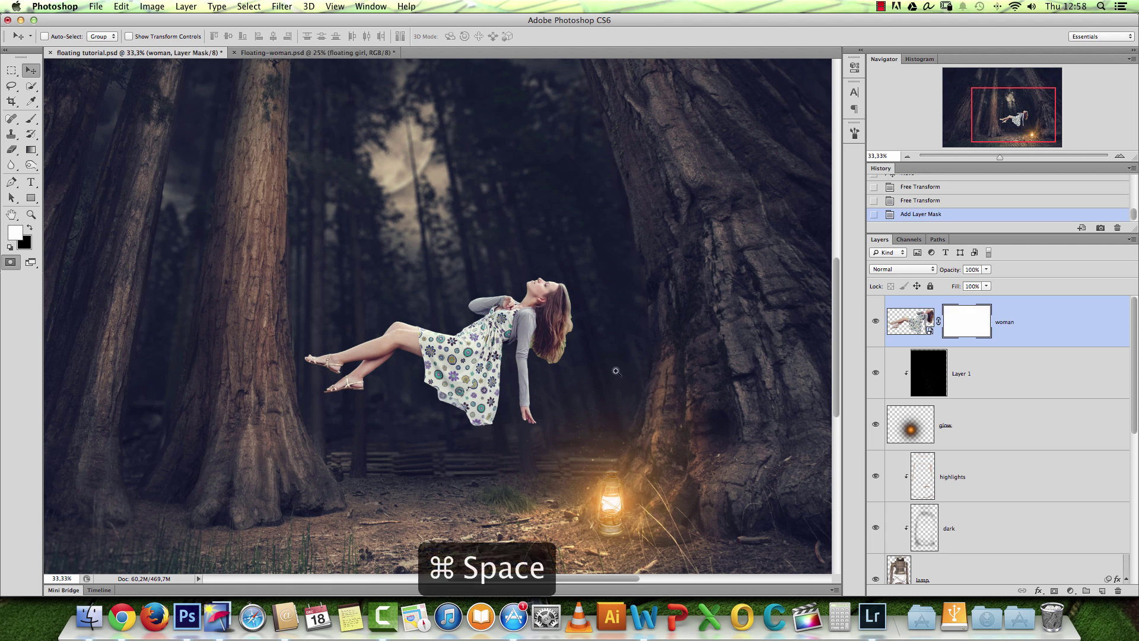
Mask out the light fringe along the lower outer edge of her hair with a soft black 70 px brush at 0% hardness.
super+click(570, 321)
super+click(565, 339)
mouse_move(586, 281)
mouse_down()
mouse_move(602, 235)
mouse_move(586, 295)
mouse_up()
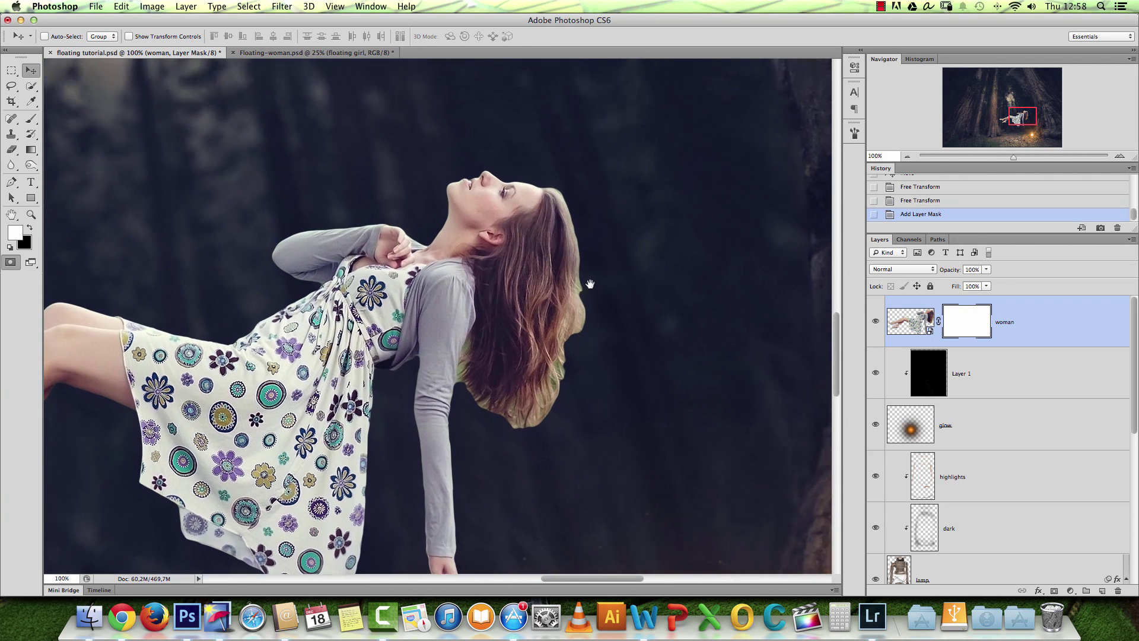
key(b)
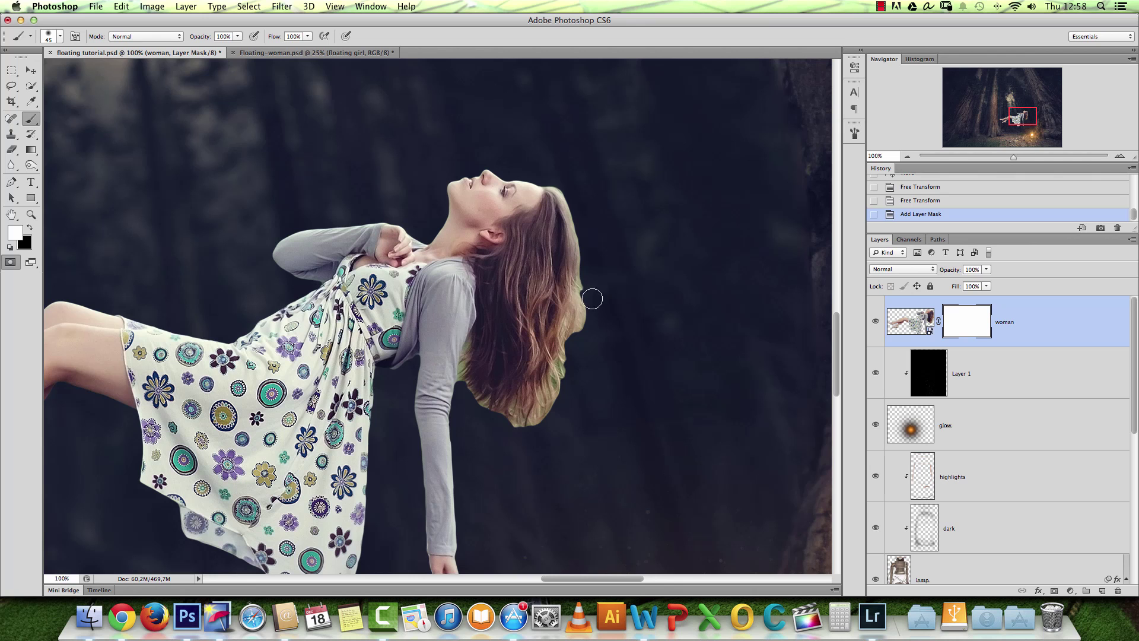
key(bracketright)
right_click(586, 374)
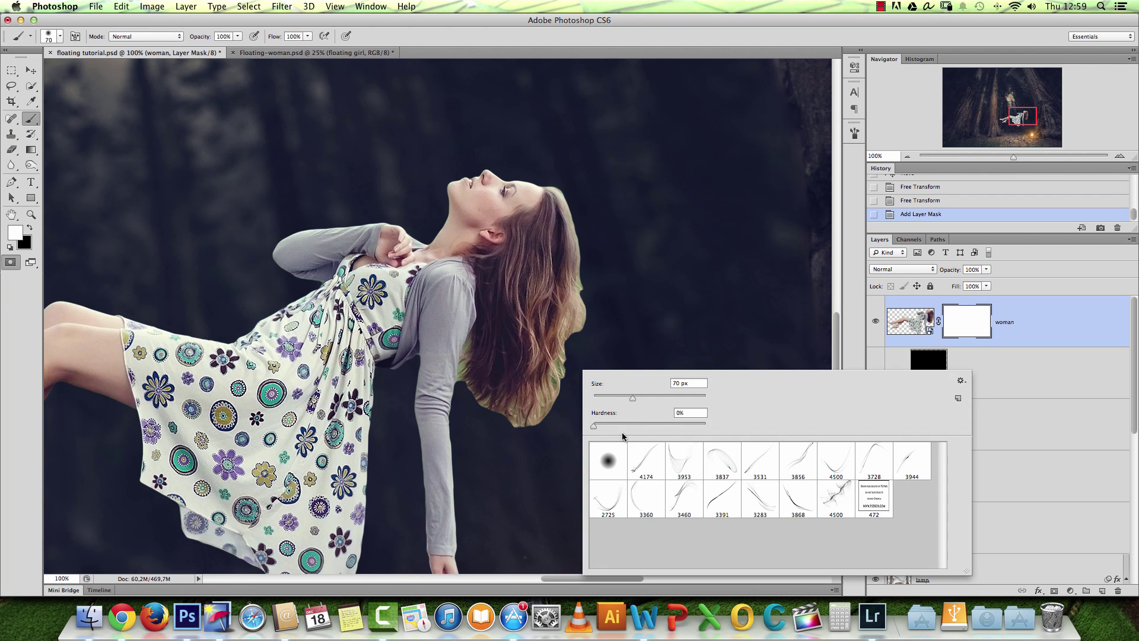
click(986, 335)
key(x)
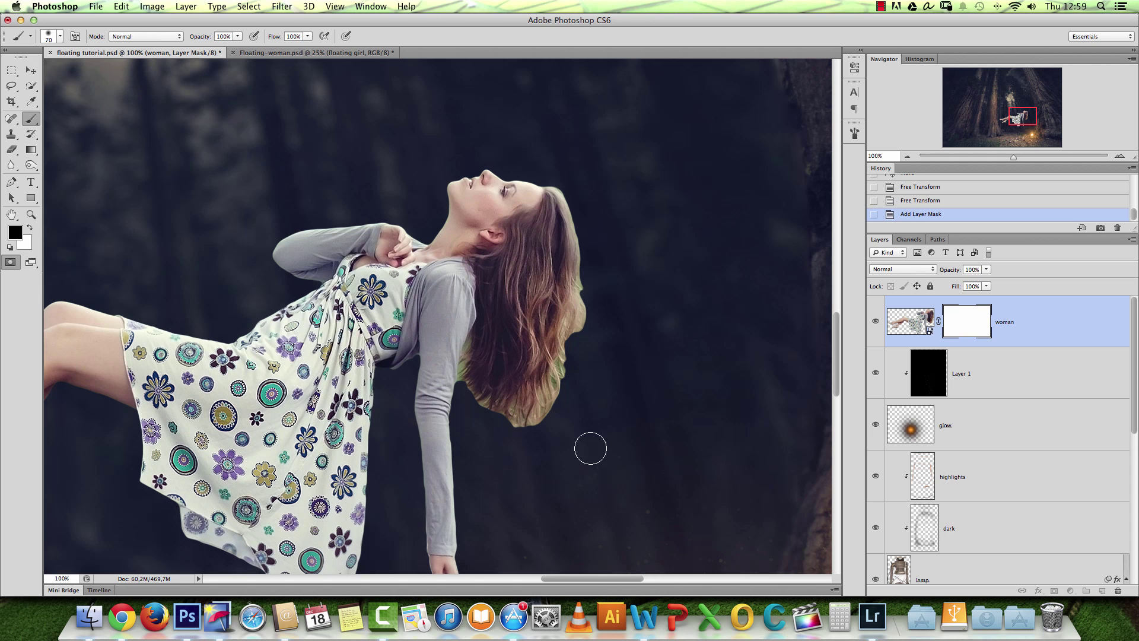
mouse_move(549, 430)
mouse_down()
mouse_move(542, 447)
mouse_move(603, 318)
mouse_move(597, 257)
mouse_move(596, 331)
mouse_up()
Soften the bottom edge of her hair on the layer mask with a 125 px soft black brush.
key(bracketright)
key(bracketright)
key(bracketright)
key(bracketright)
mouse_move(510, 478)
mouse_down()
mouse_move(519, 491)
mouse_move(534, 474)
mouse_up()
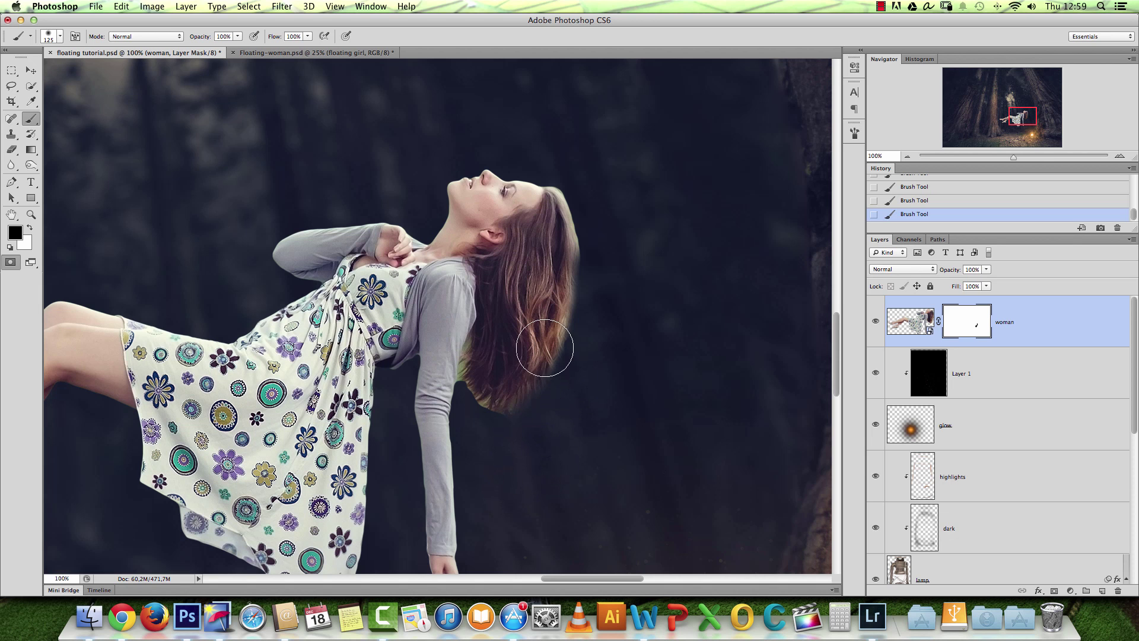
Fade the hair tips further into the background on the mask using 67% brush opacity and 76% flow.
click(238, 37)
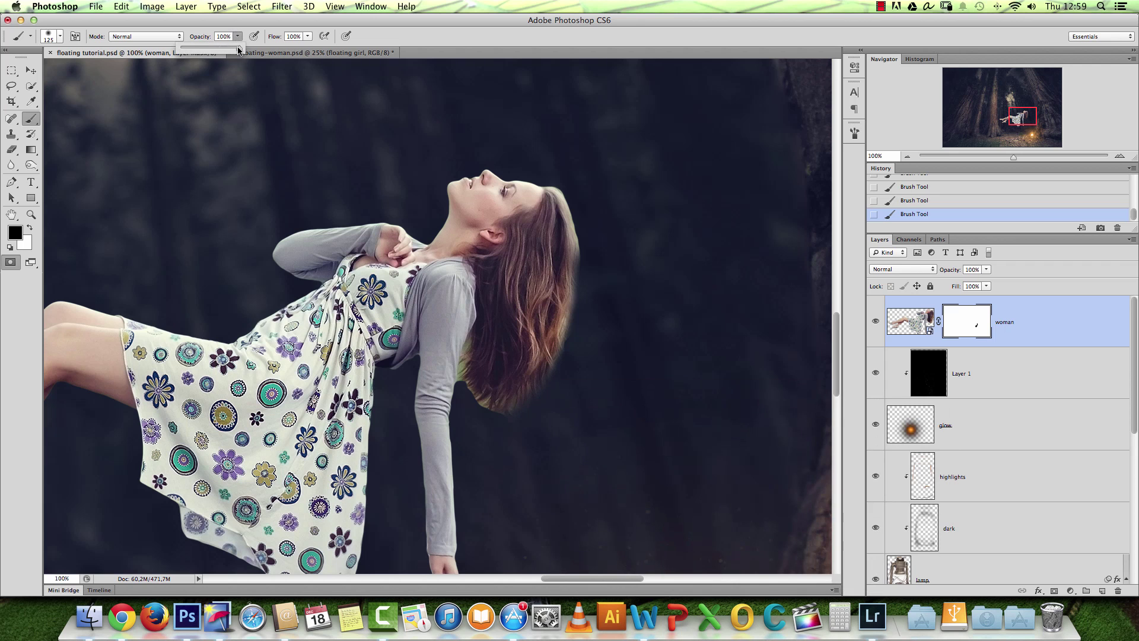
click(308, 36)
drag(309, 47, 295, 47)
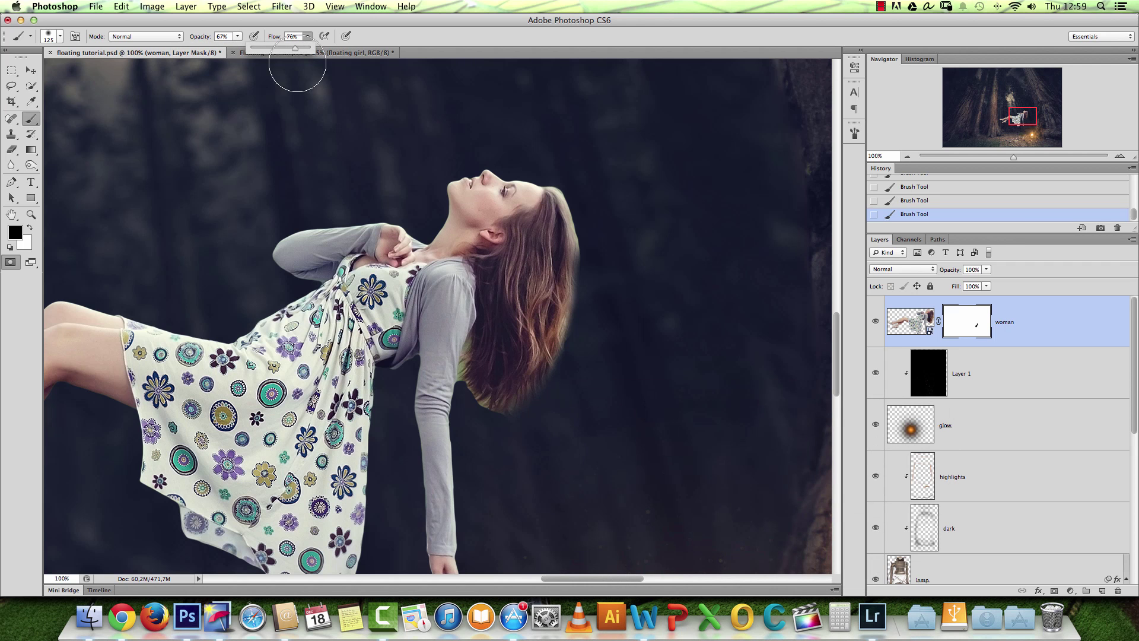
mouse_move(514, 471)
mouse_down()
mouse_move(493, 414)
mouse_move(504, 442)
mouse_move(531, 422)
mouse_up()
key(bracketright)
key(bracketright)
key(bracketright)
key(bracketright)
key(bracketright)
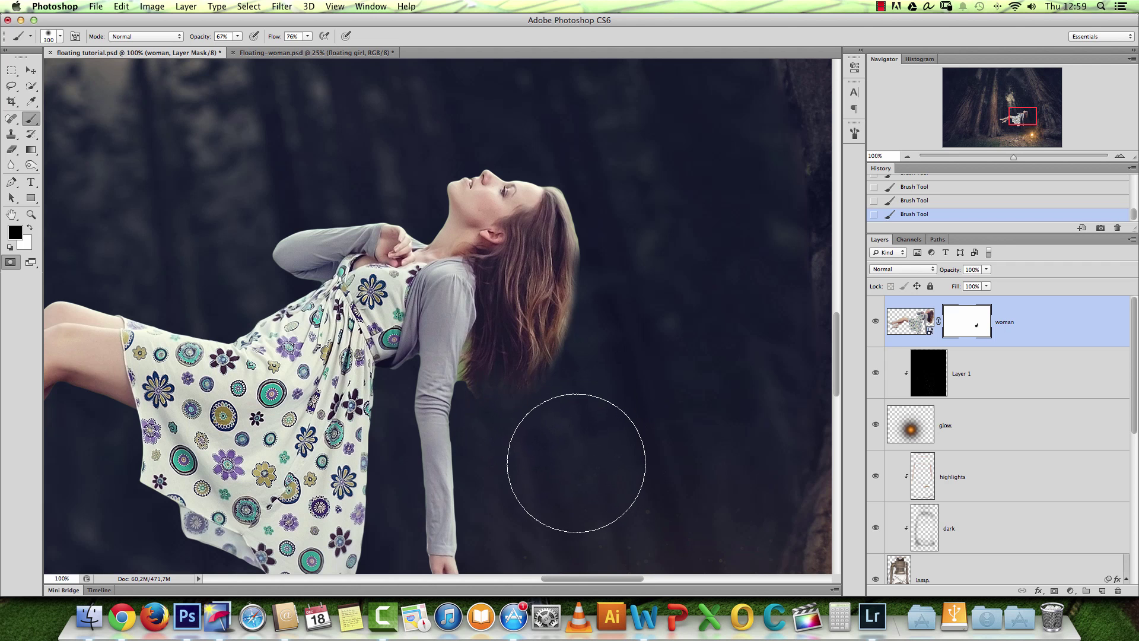
Try to mask out the green fringe between her sleeve and hair with a soft 30 px black brush.
key(super+space)
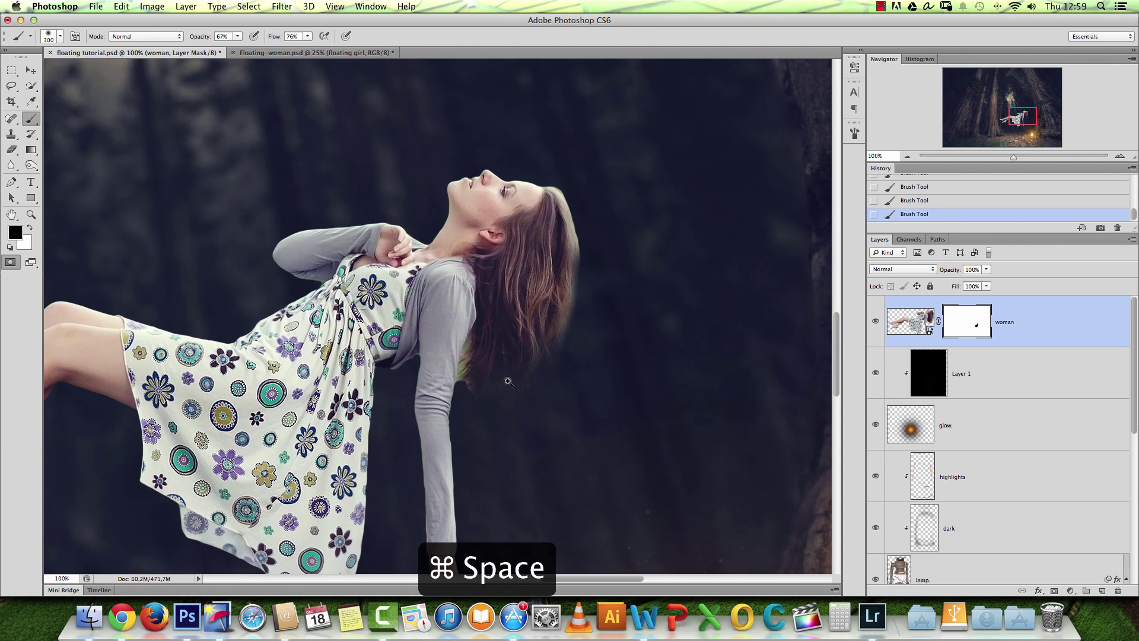
super+click(510, 385)
key(bracketleft)
key(bracketleft)
key(bracketleft)
key(bracketleft)
key(bracketleft)
key(bracketleft)
key(bracketleft)
key(bracketleft)
key(bracketleft)
key(bracketleft)
key(bracketleft)
key(bracketleft)
key(bracketleft)
key(bracketleft)
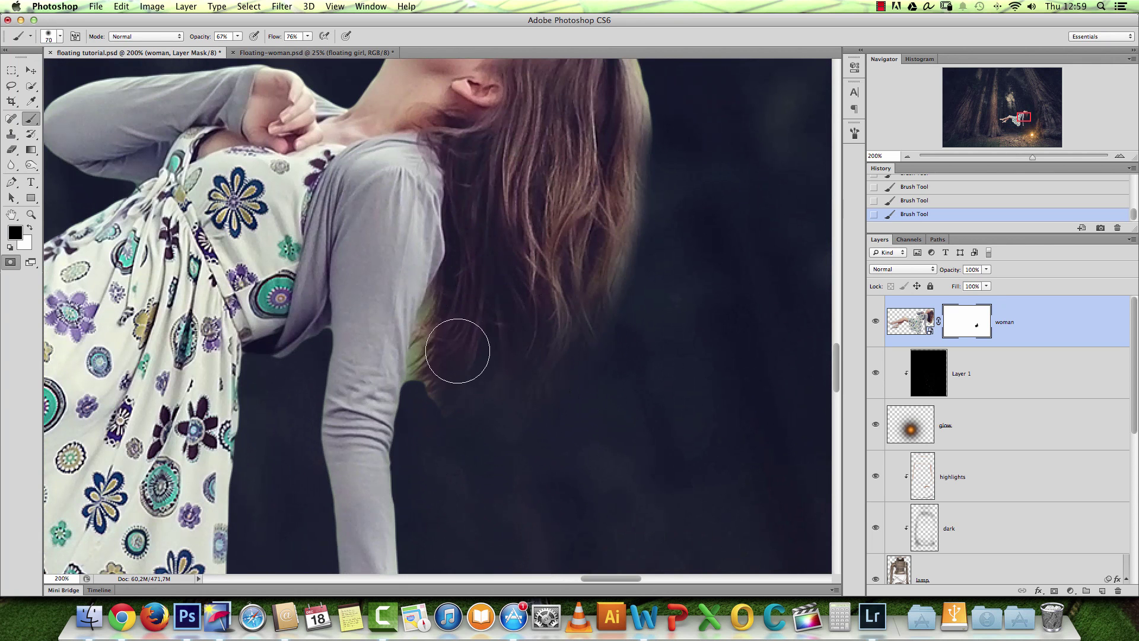
mouse_move(429, 327)
mouse_down()
mouse_move(422, 361)
mouse_move(429, 340)
mouse_up()
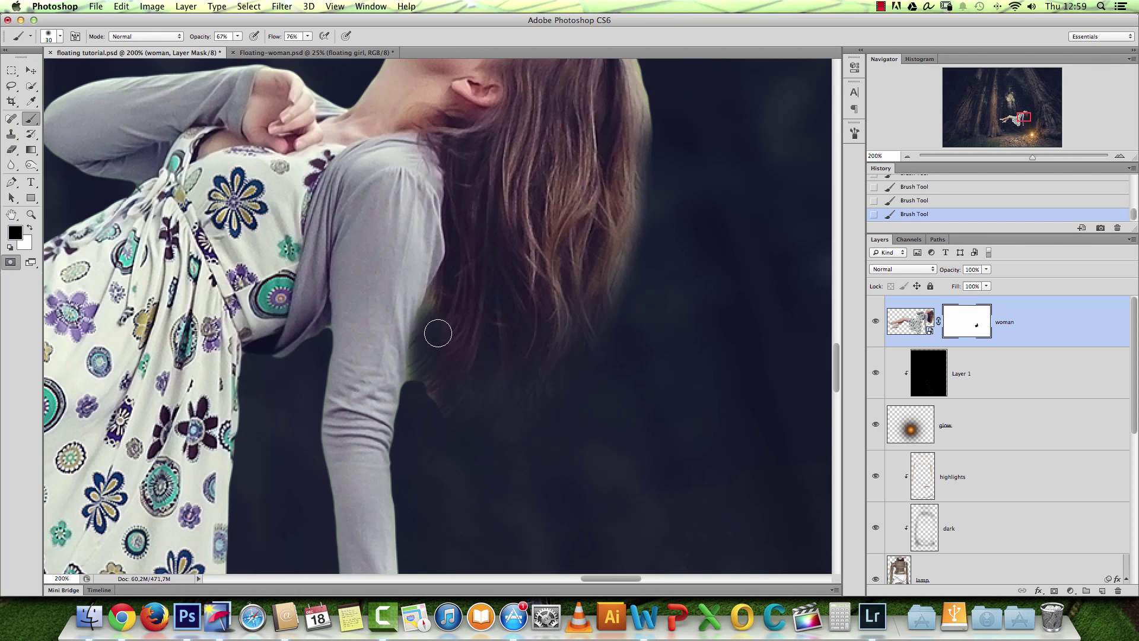
key(alt+super+z)
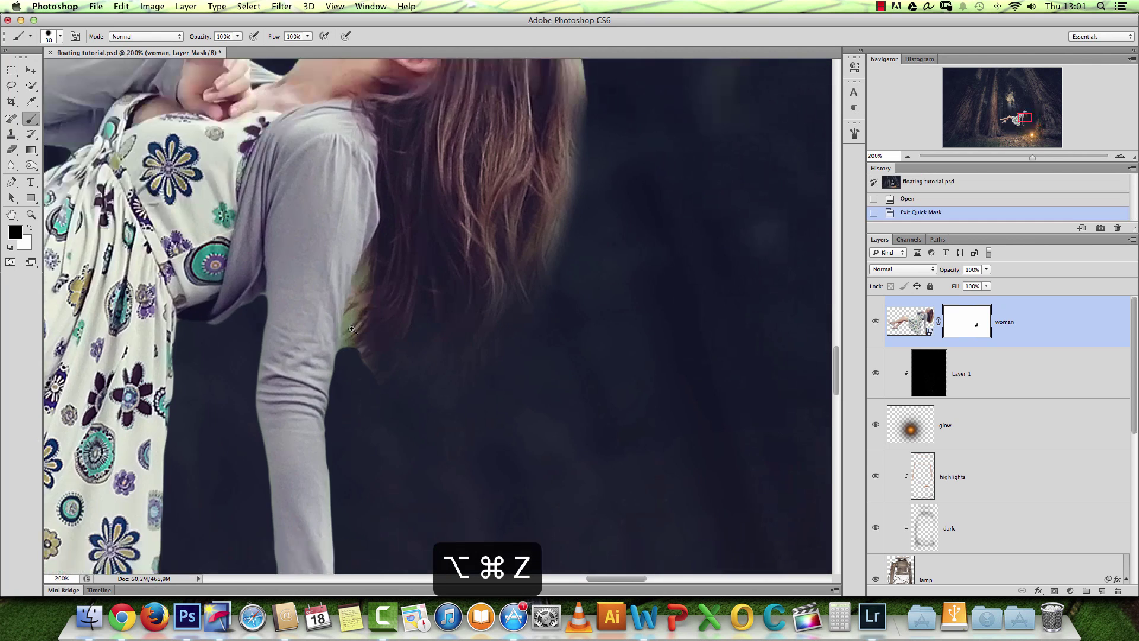
Mask out the green fringe between the sleeve and the hair with a very small black brush at 100% hardness.
click(351, 331)
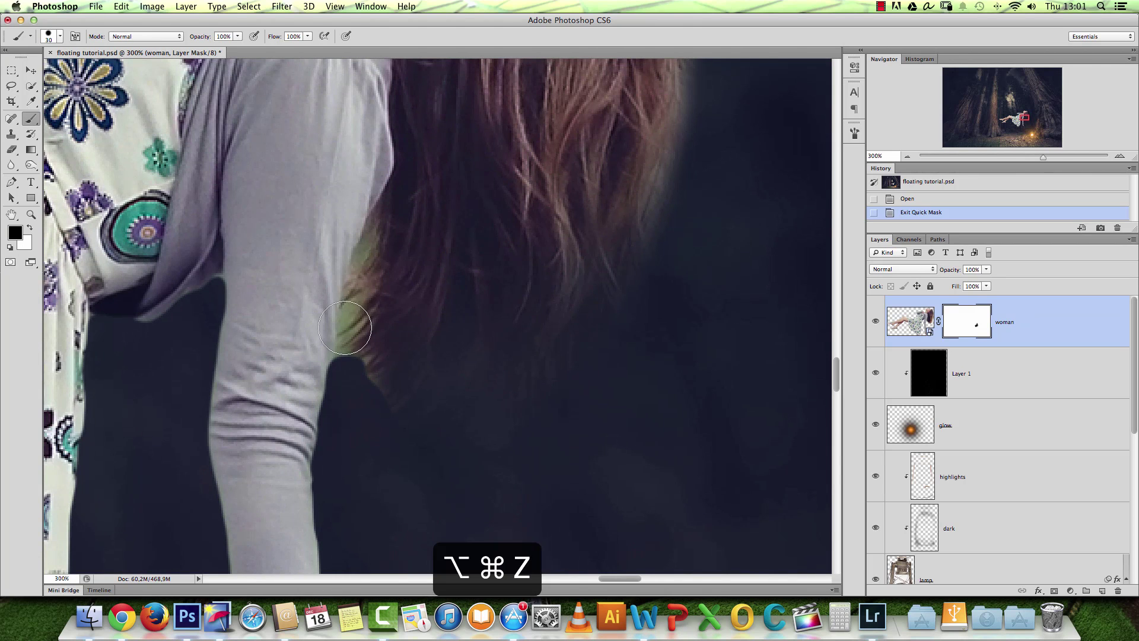
right_click(408, 279)
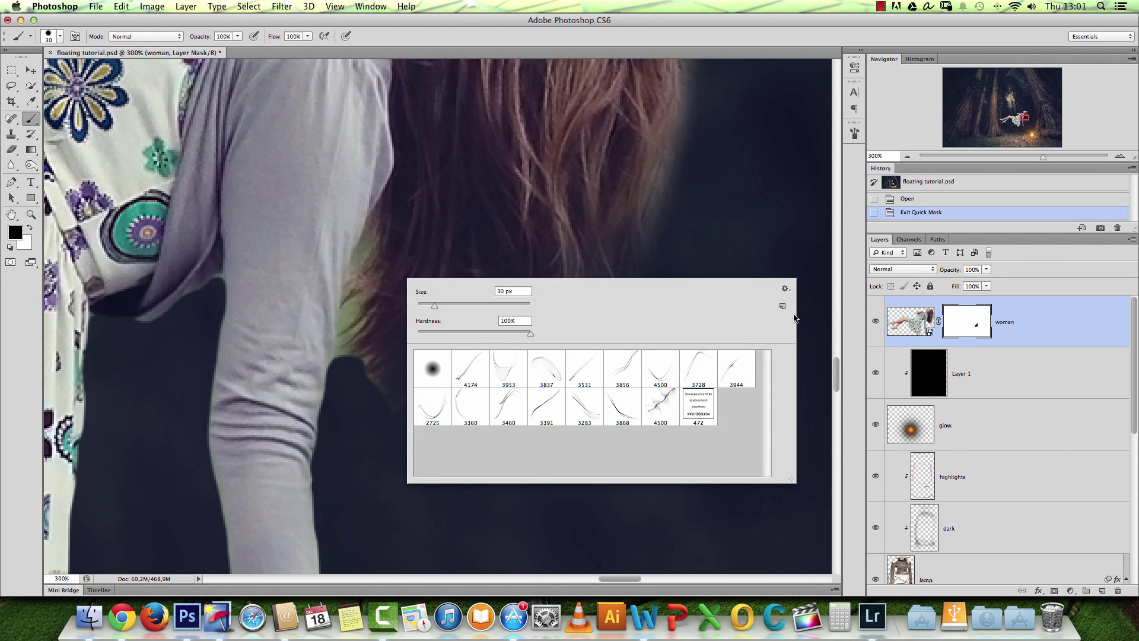
key(Return)
key(bracketleft)
key(bracketleft)
mouse_move(342, 364)
mouse_down()
mouse_move(380, 224)
mouse_move(353, 315)
mouse_up()
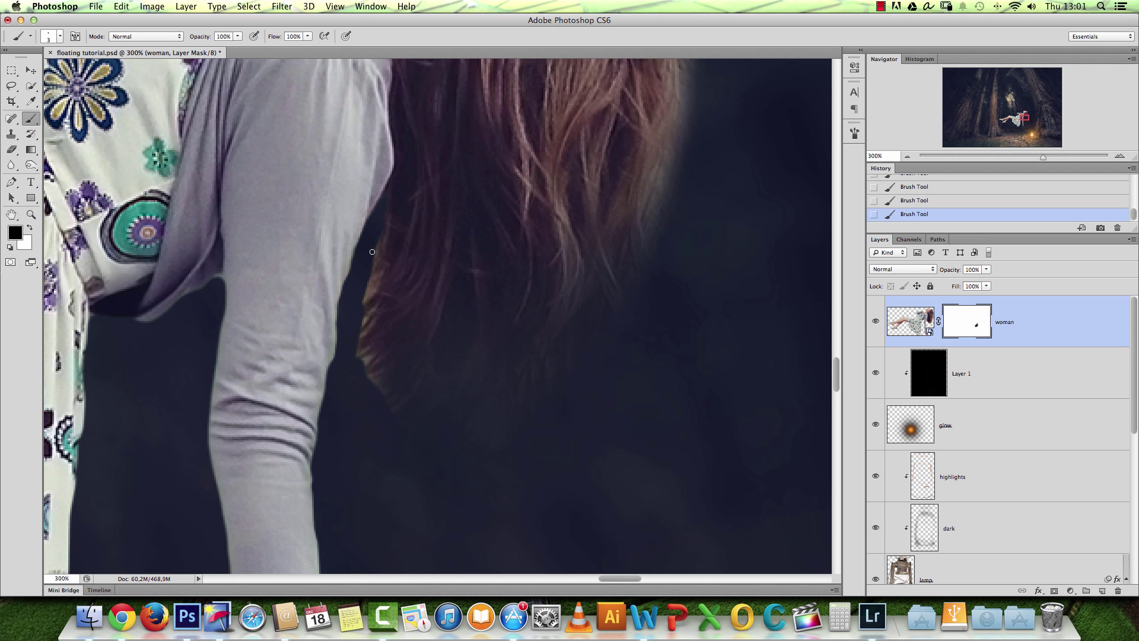
Fade the lower hair edge beside the sleeve with a 15 px black brush at 20% opacity and 20% flow.
key(bracketright)
key(bracketright)
key(bracketright)
key(bracketright)
key(bracketright)
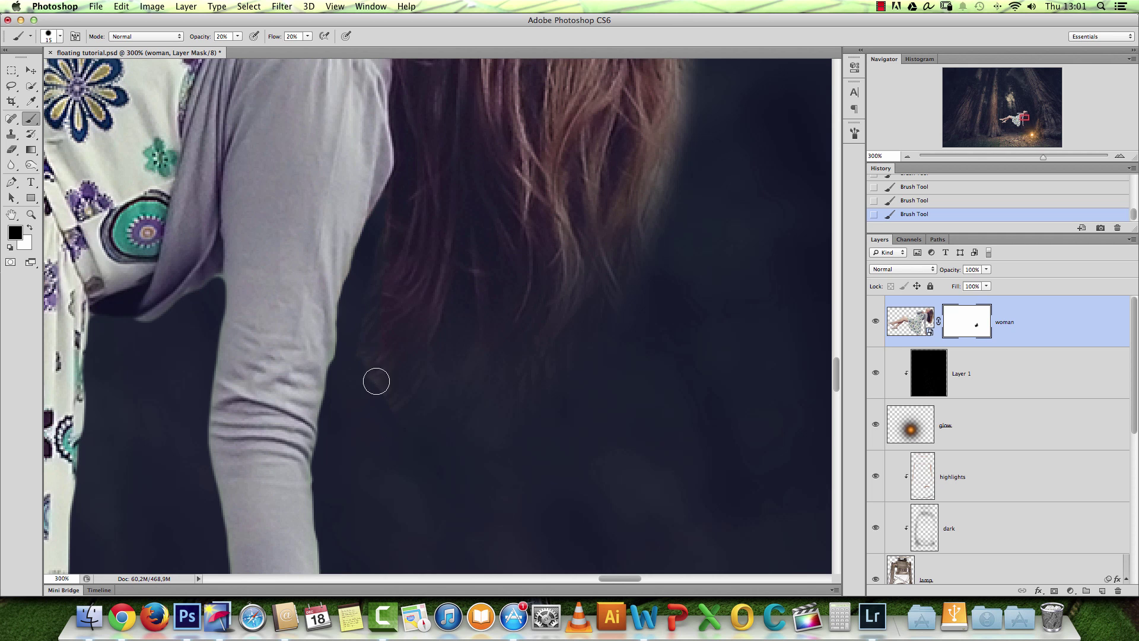
key(bracketright)
key(bracketleft)
Restore some of the hair near the tips by painting white on the mask at 20% opacity and flow.
alt+click(538, 350)
alt+click(536, 355)
alt+click(537, 356)
alt+click(538, 359)
alt+click(538, 358)
key(bracketright)
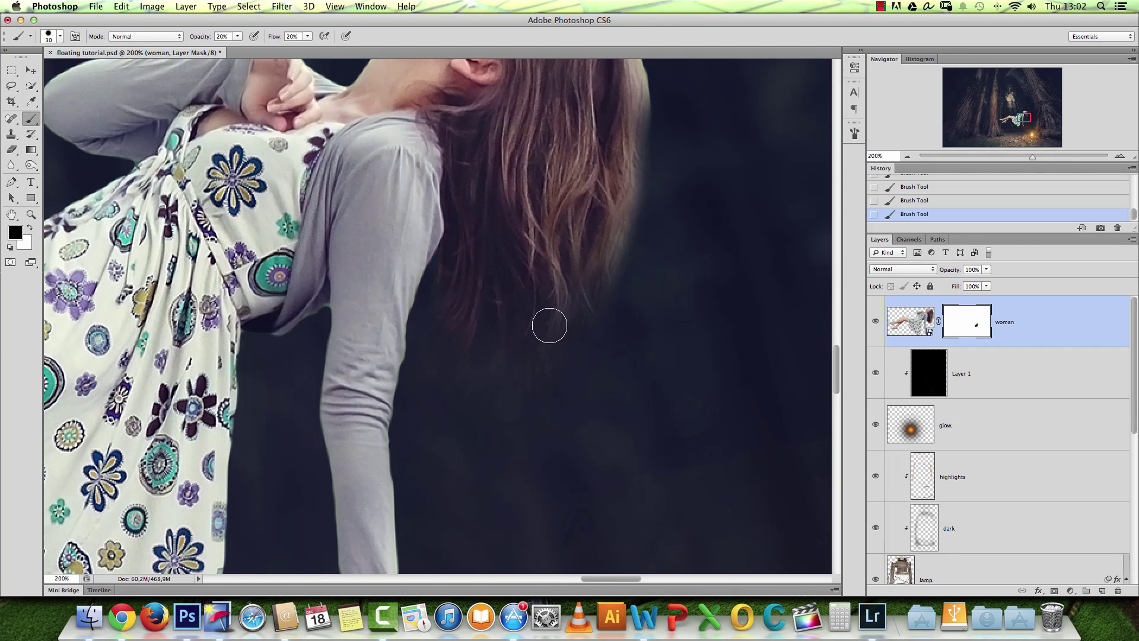
key(x)
key(bracketright)
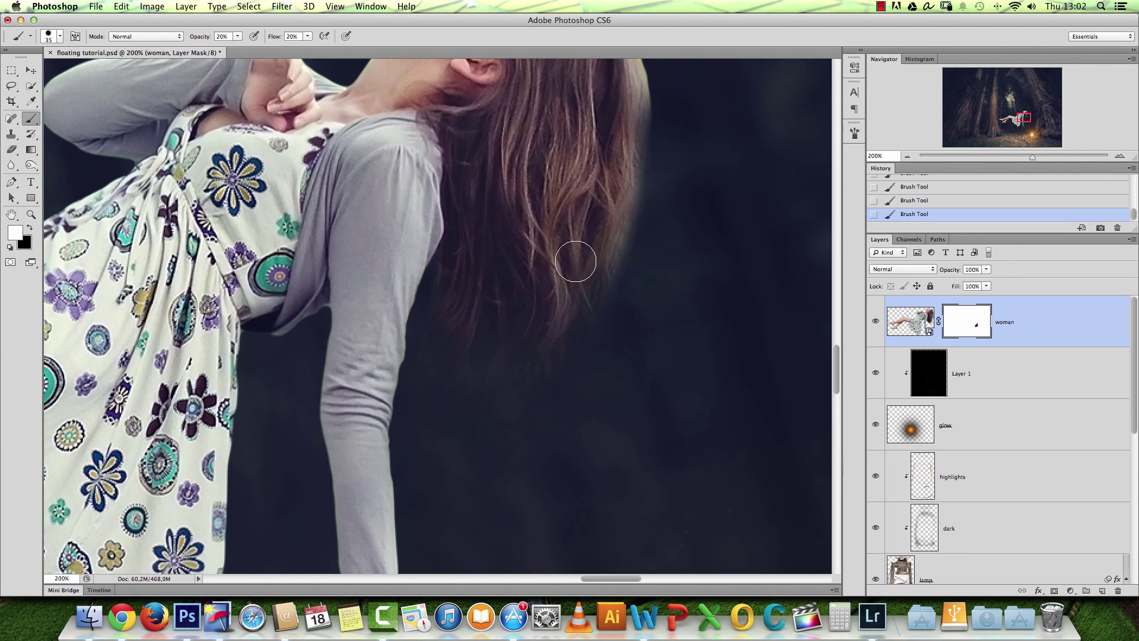
key(bracketright)
drag(614, 204, 601, 242)
Soften the outer hair edge from the crown to the tips with a 30 px black brush, 0% hardness, 50% opacity and flow.
drag(685, 190, 663, 285)
key(bracketleft)
key(bracketleft)
key(x)
mouse_move(613, 139)
mouse_down()
mouse_move(596, 97)
mouse_move(633, 220)
mouse_up()
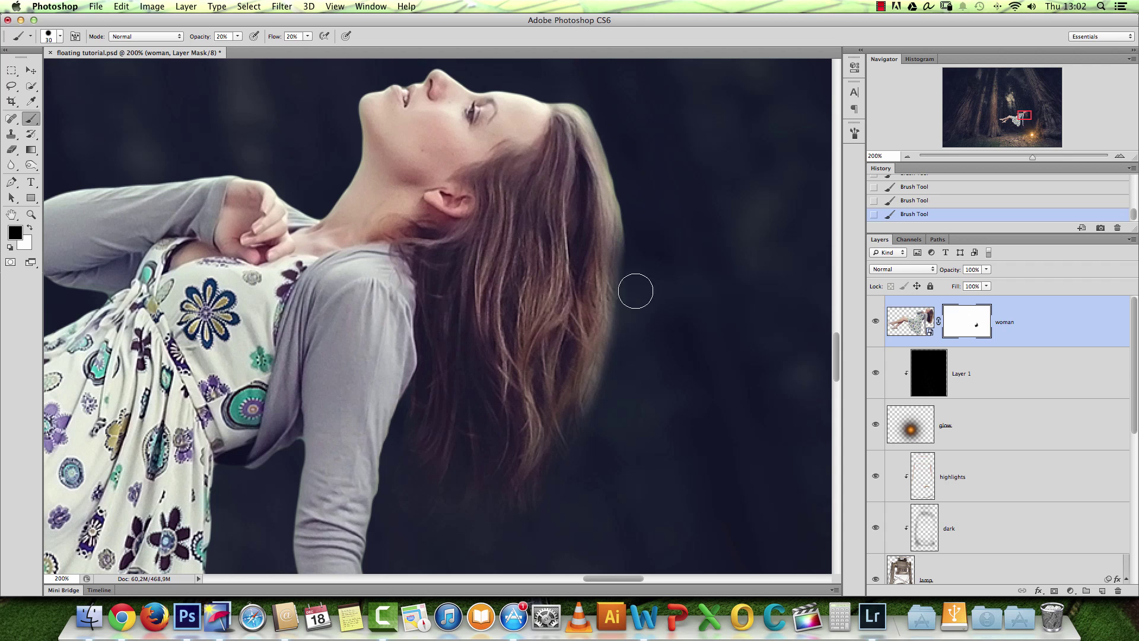
mouse_move(601, 105)
mouse_down()
mouse_move(604, 115)
mouse_move(594, 104)
mouse_up()
right_click(637, 199)
drag(683, 236, 648, 235)
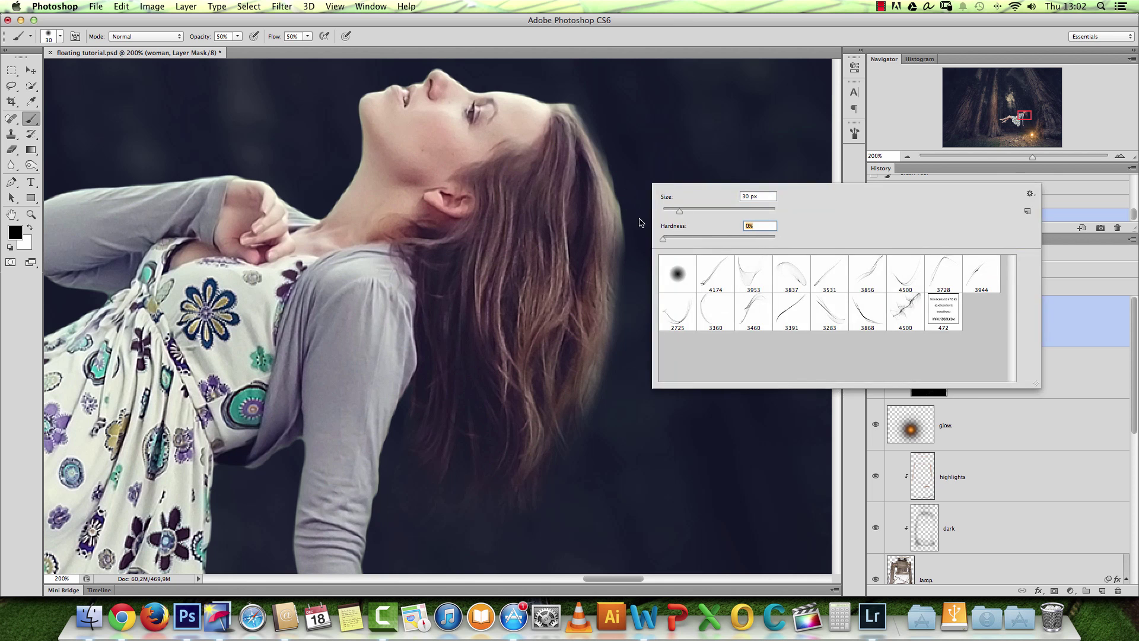
click(615, 127)
mouse_move(590, 105)
mouse_down()
mouse_move(603, 117)
mouse_move(567, 94)
mouse_move(628, 194)
mouse_move(615, 155)
mouse_move(628, 255)
mouse_move(615, 342)
mouse_move(559, 480)
mouse_move(536, 473)
mouse_move(515, 497)
mouse_up()
Mask away the halo at the forehead hairline and crown with a 10 px black brush at 67% hardness and 80% opacity.
key(super+space)
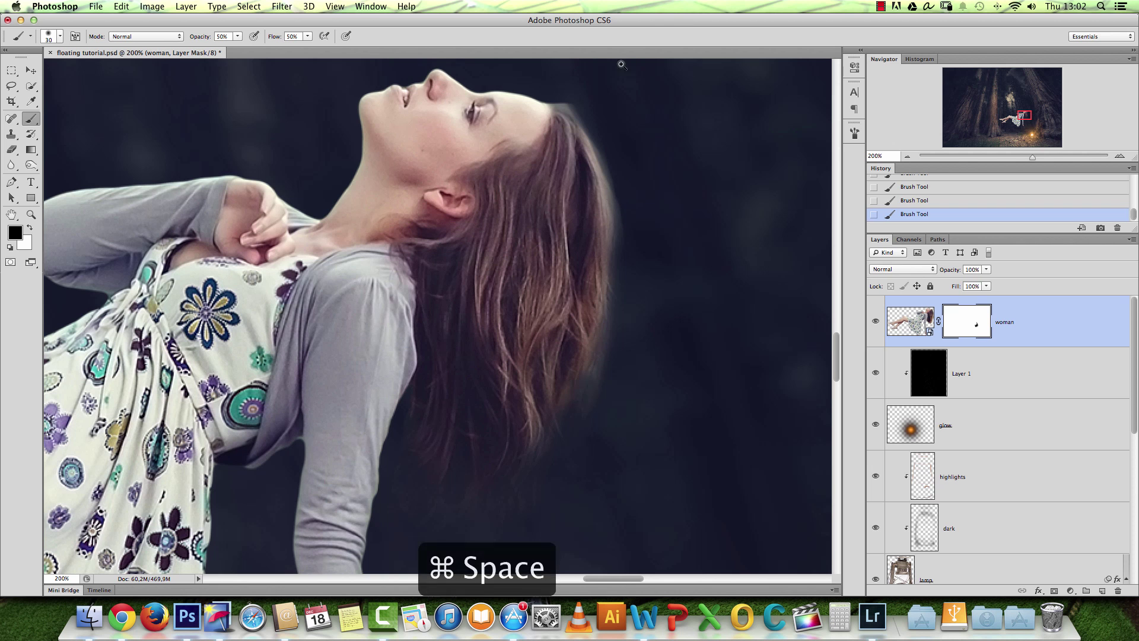
click(590, 106)
click(590, 107)
key(bracketleft)
key(bracketleft)
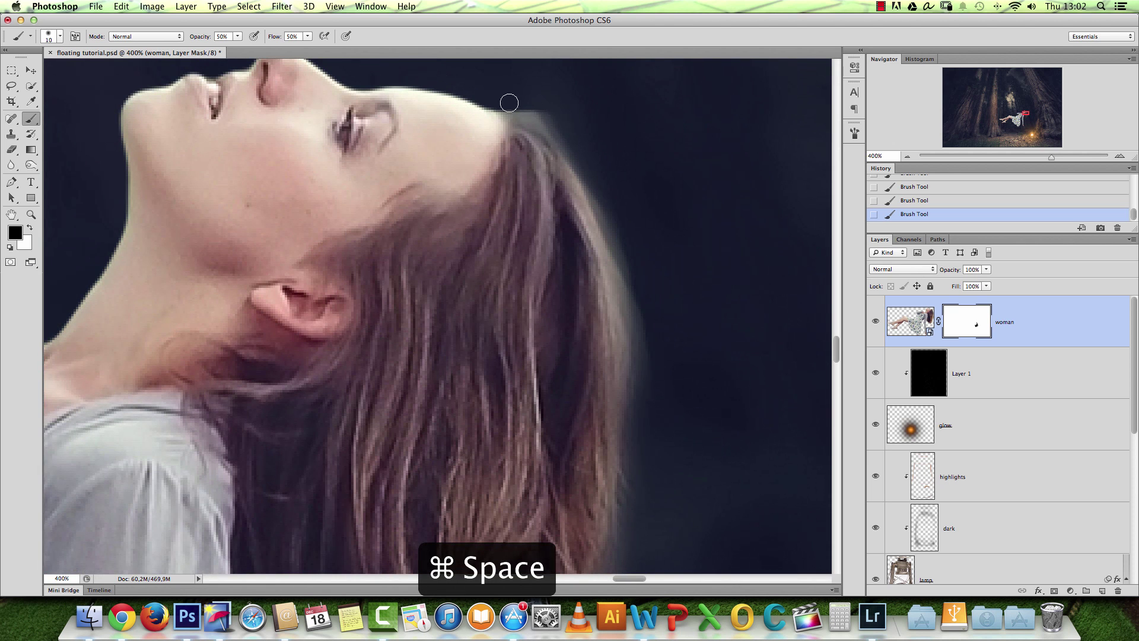
mouse_move(519, 106)
mouse_down()
mouse_move(545, 113)
mouse_move(590, 162)
mouse_move(562, 131)
mouse_move(495, 106)
mouse_move(562, 129)
mouse_move(544, 111)
mouse_move(632, 128)
mouse_up()
right_click(544, 112)
drag(240, 40, 257, 48)
click(492, 100)
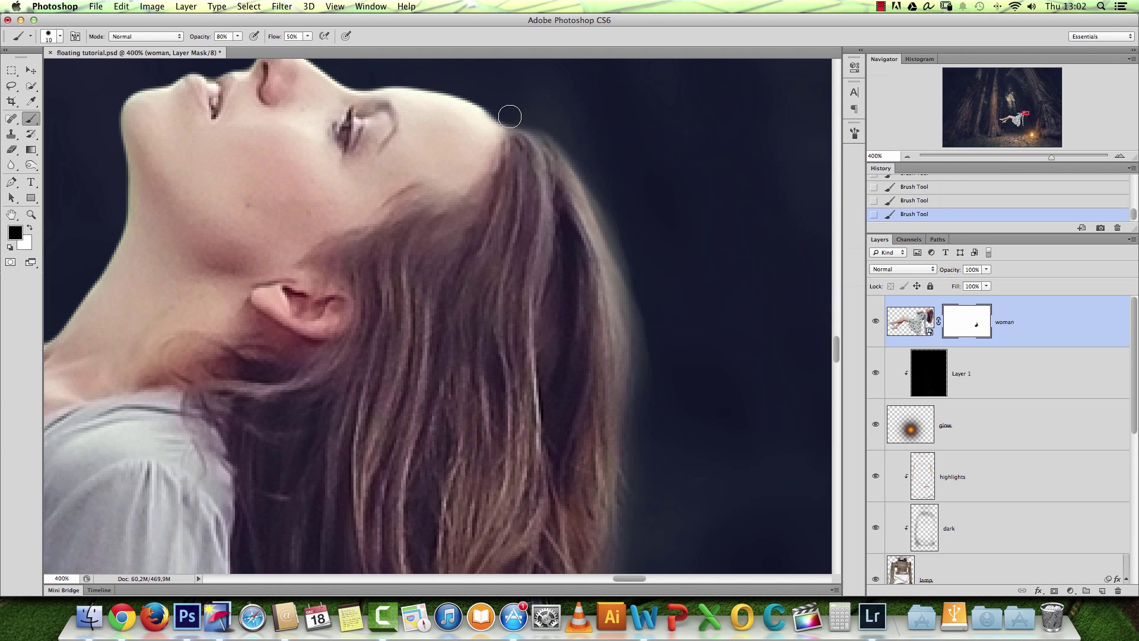
key(bracketright)
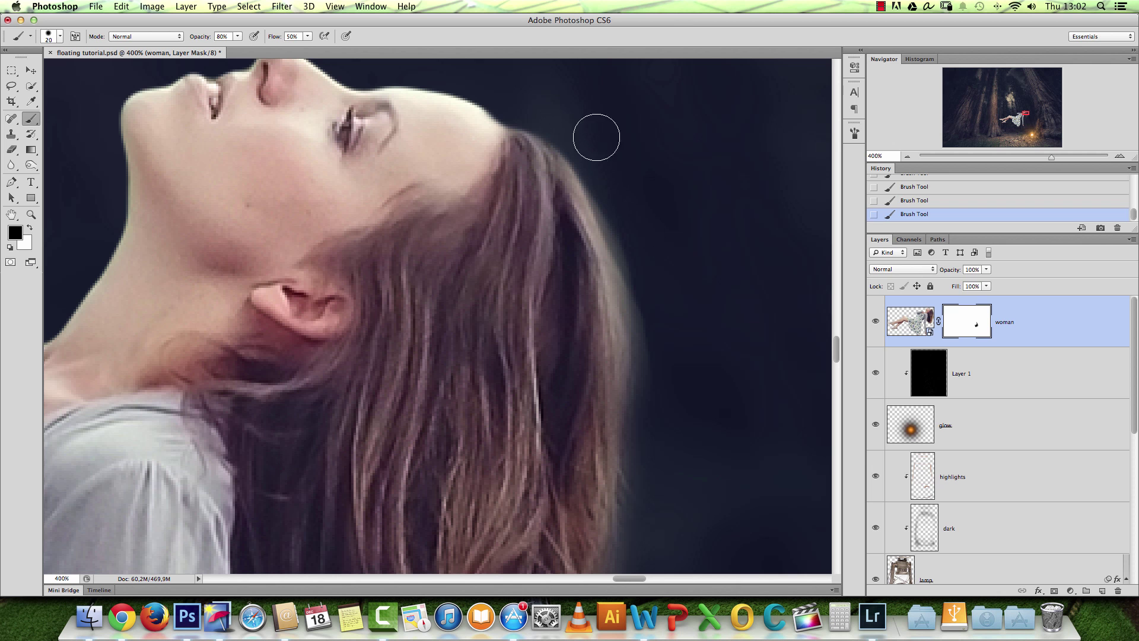
Add a new layer above the woman and name it "painted hair".
key(alt+space)
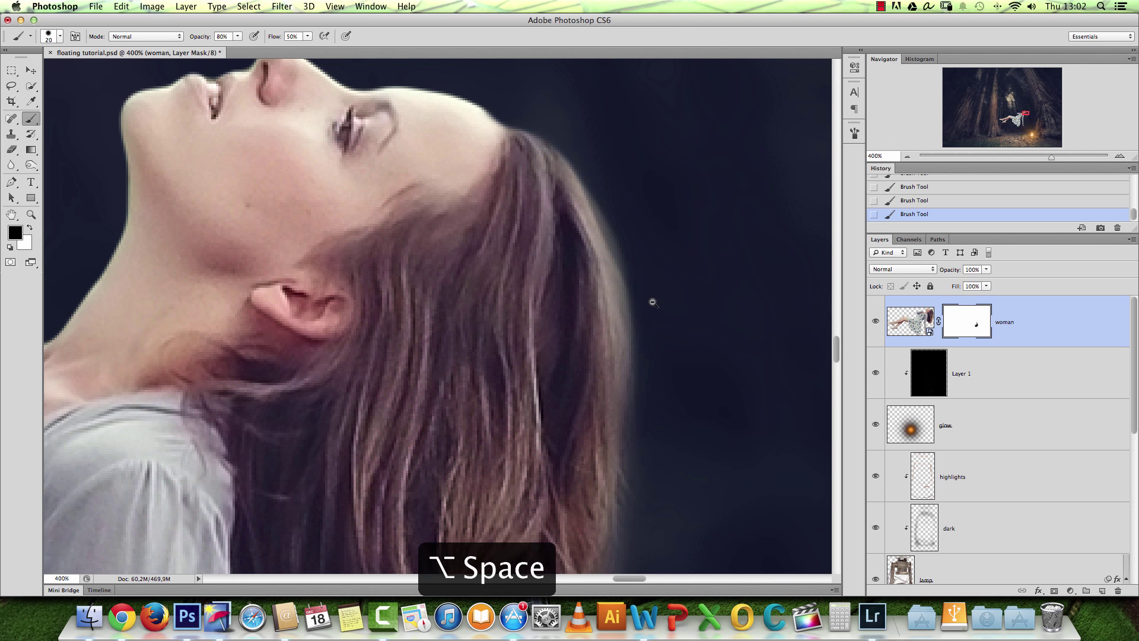
click(653, 300)
click(653, 273)
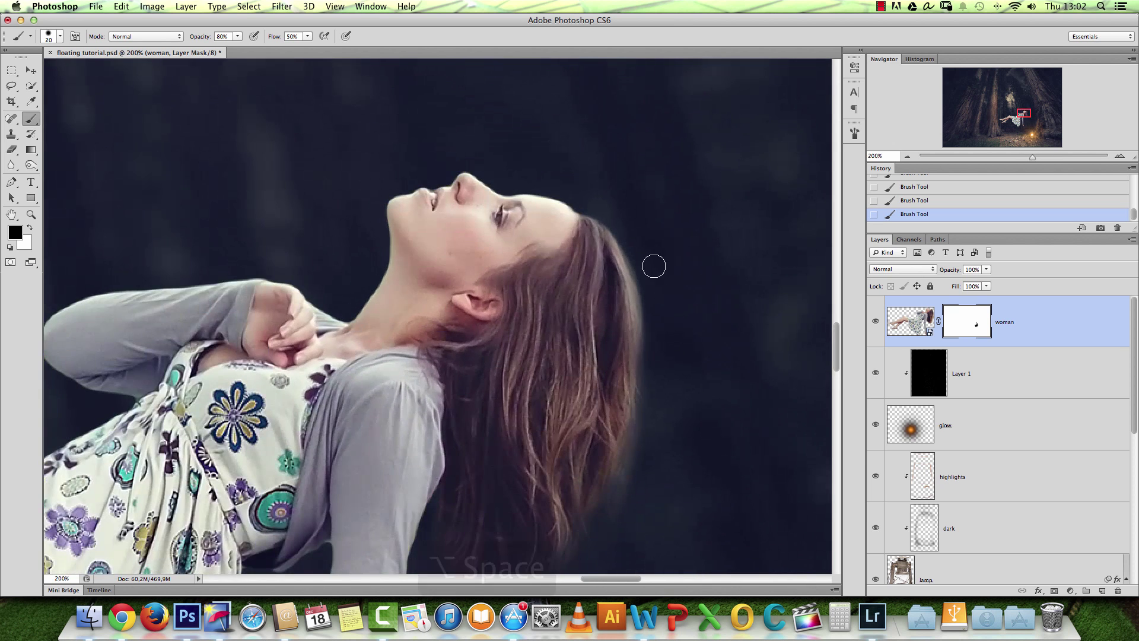
click(646, 339)
click(640, 360)
drag(682, 374, 572, 295)
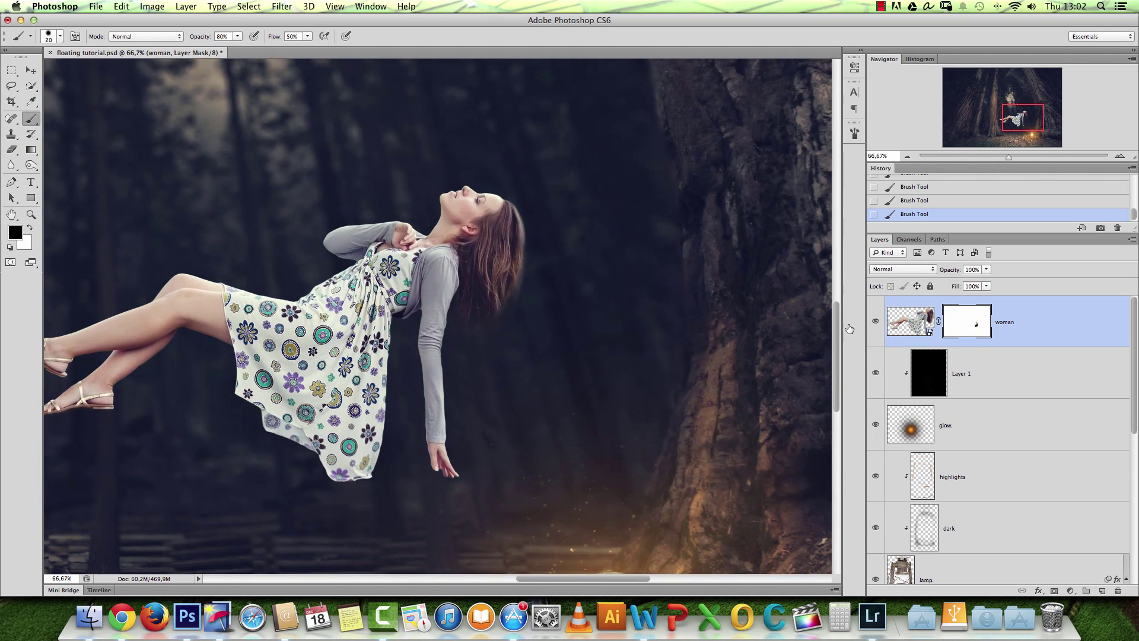
click(1101, 591)
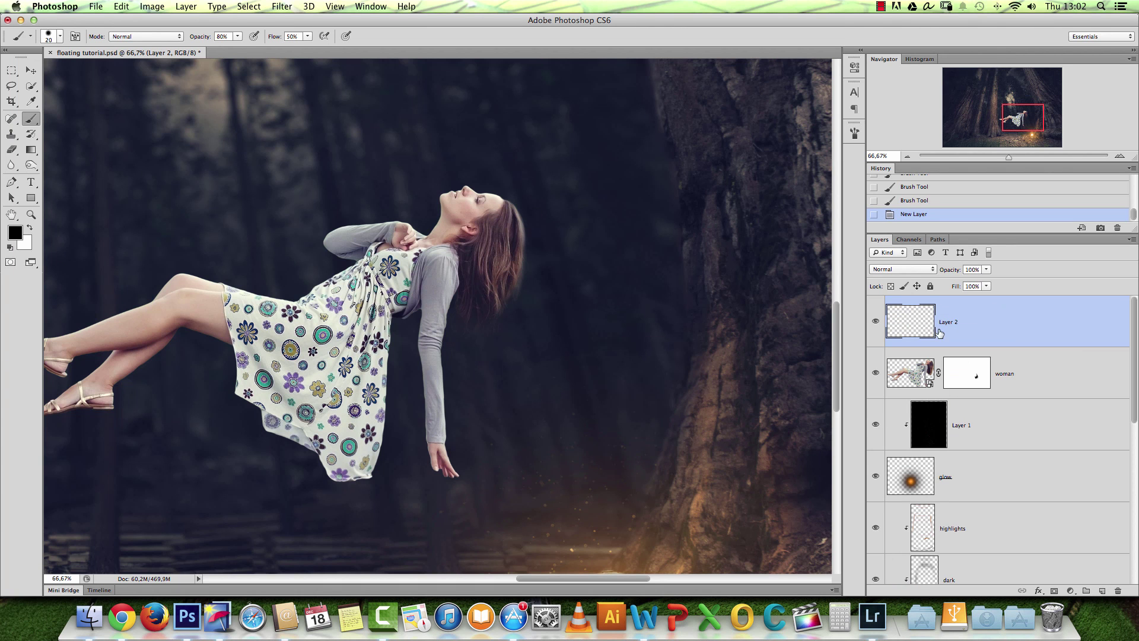
text(painted hair)
key(Return)
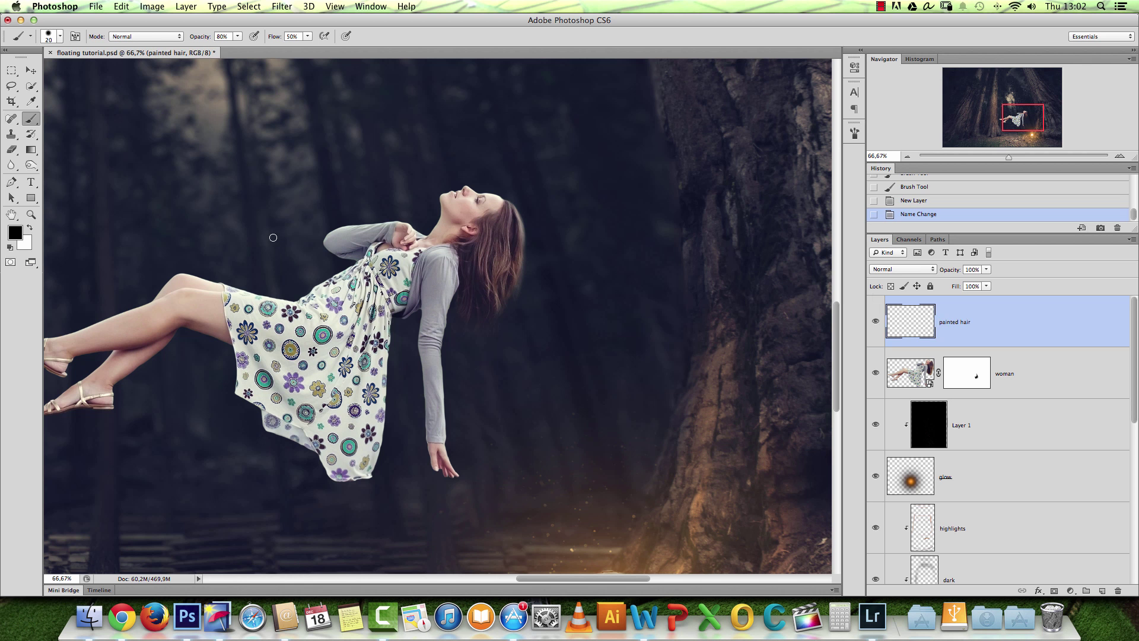
right_click(499, 236)
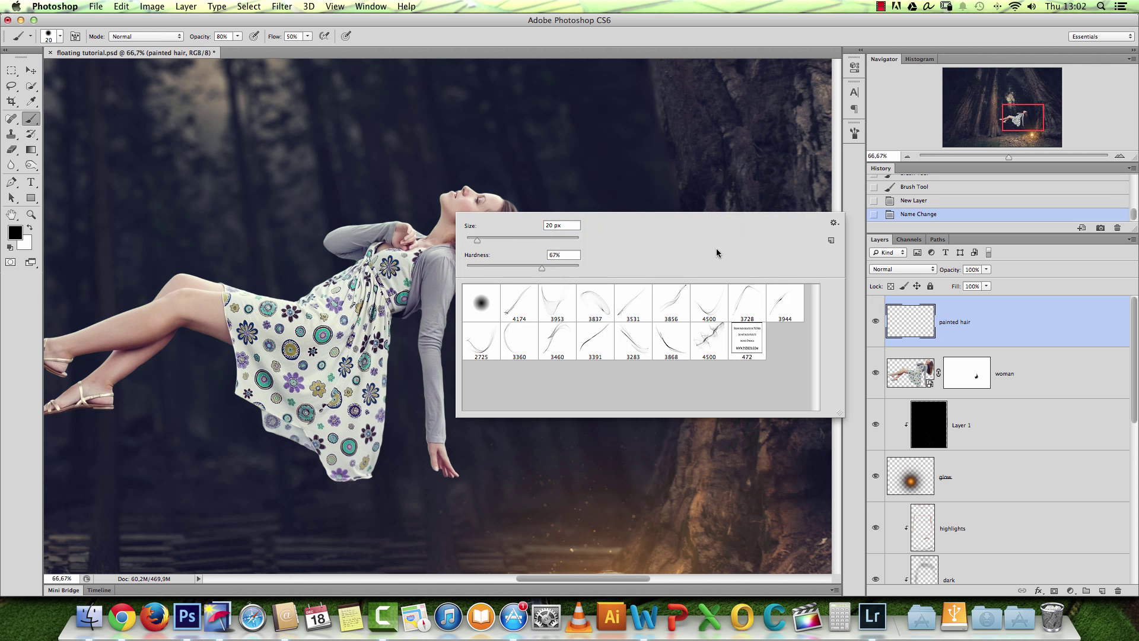
click(995, 342)
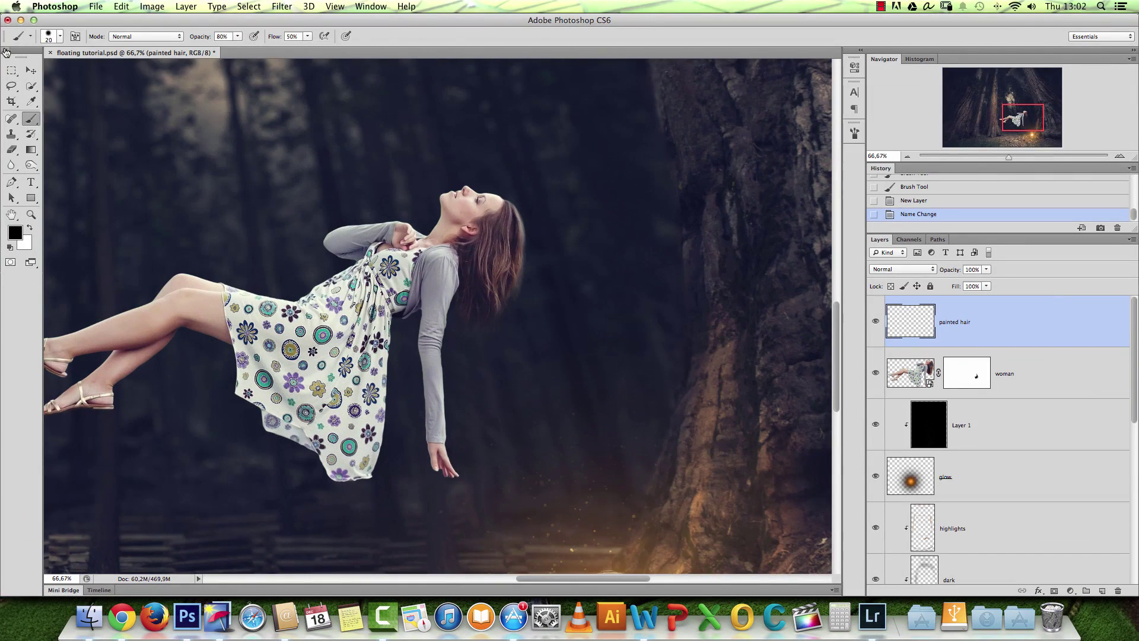
click(11, 68)
key(super+space)
click(528, 308)
click(517, 306)
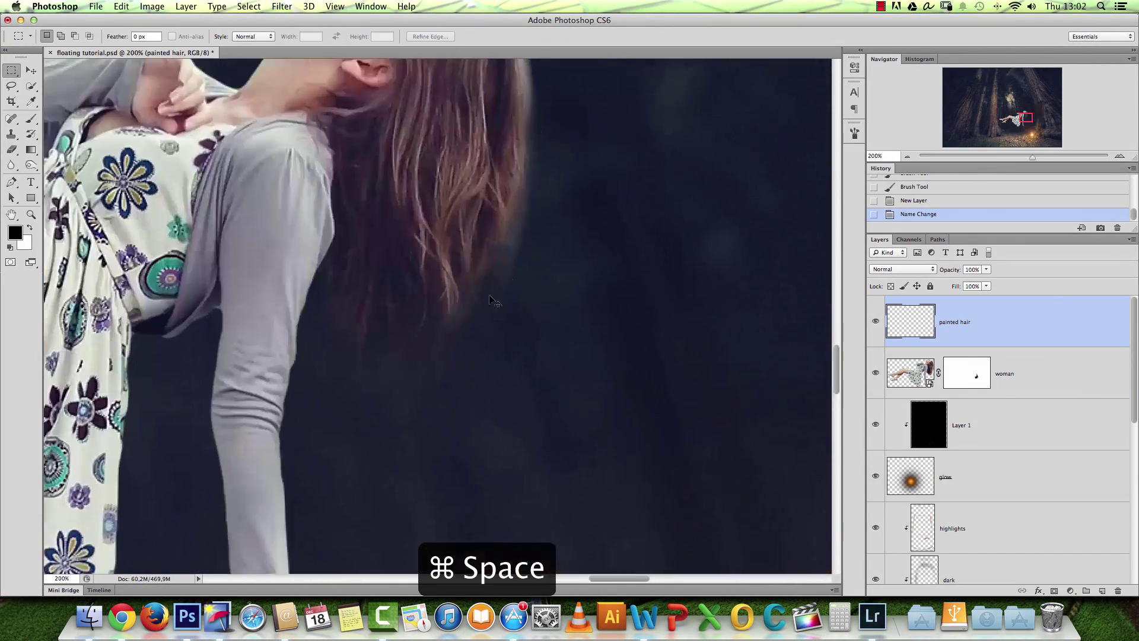
click(908, 156)
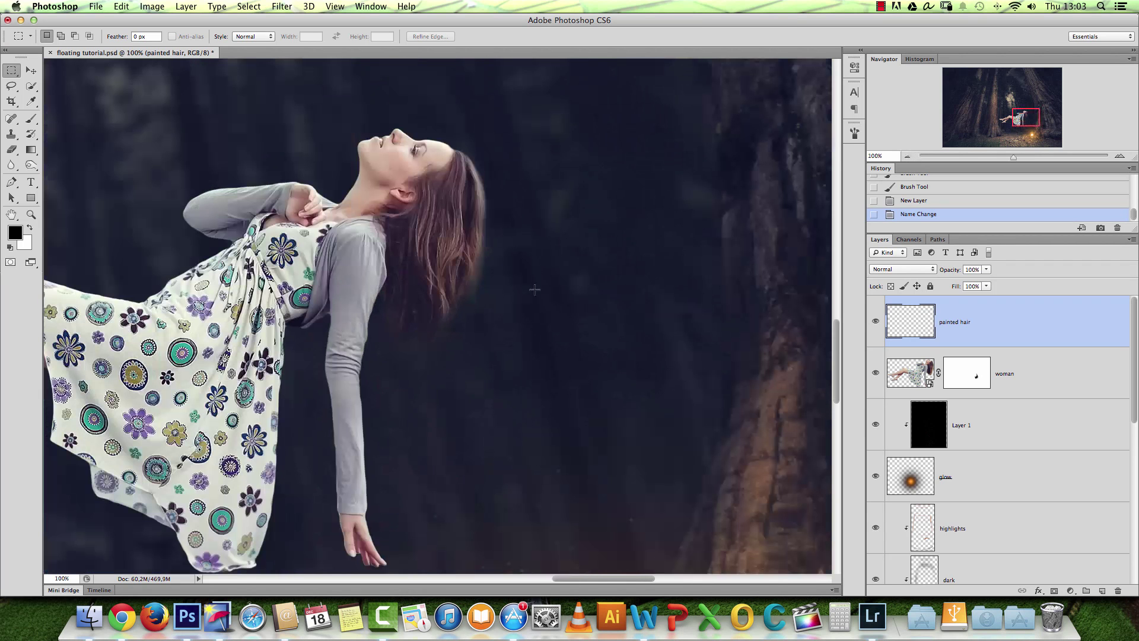
drag(421, 269, 481, 327)
click(453, 291)
drag(413, 292, 466, 359)
key(super+d)
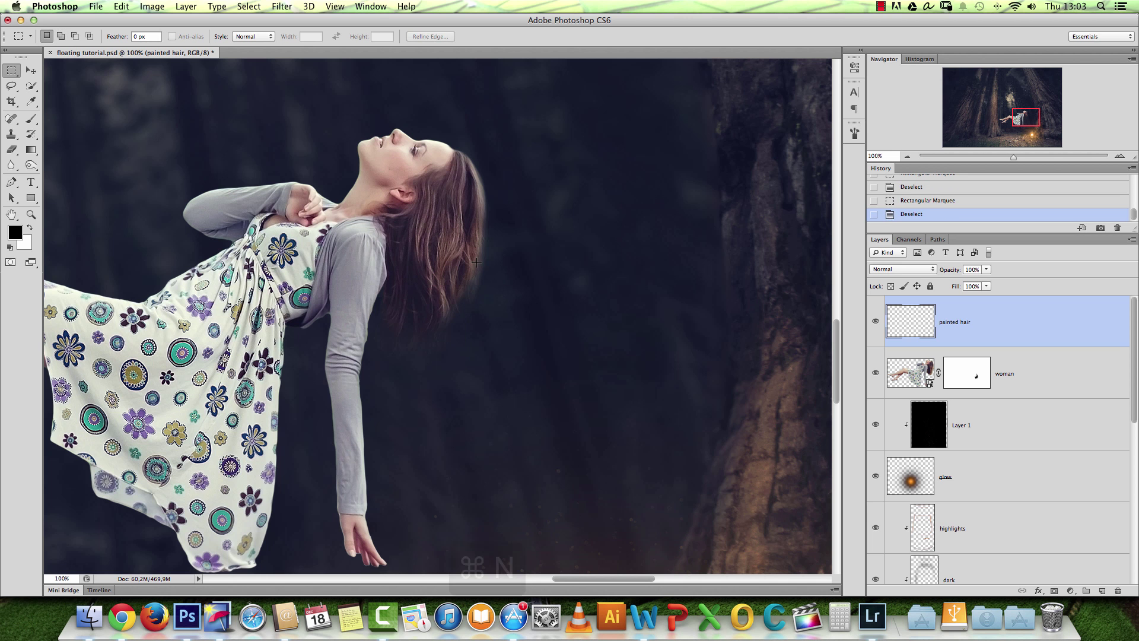
Create a new blank document of 100 by 100 pixels.
key(super+n)
text(100)
key(Tab)
text(100)
key(Return)
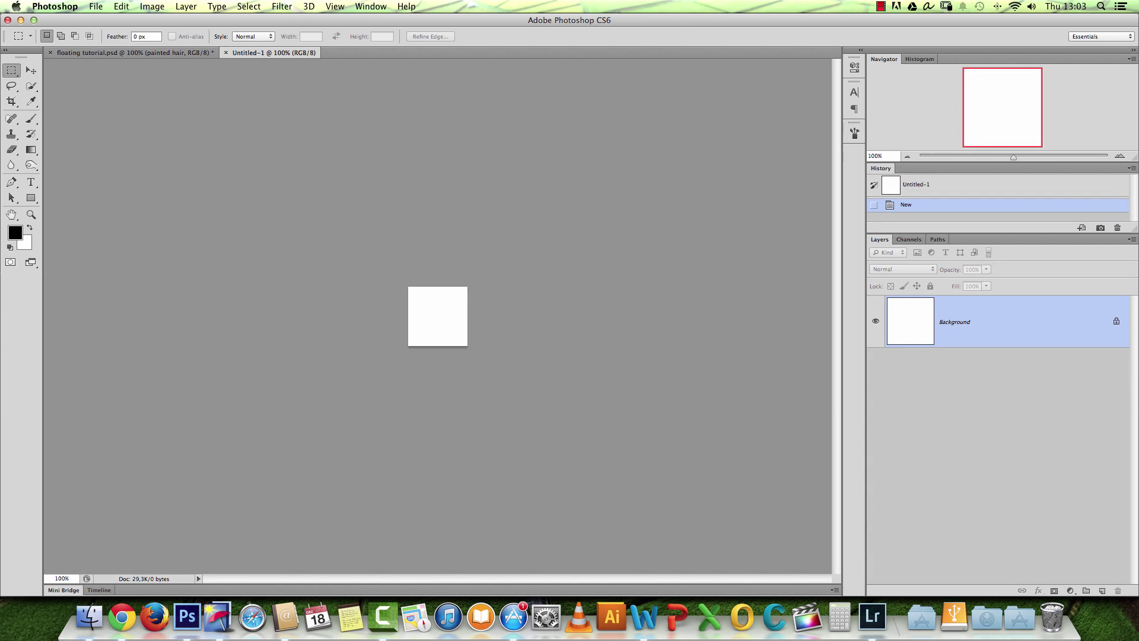
Set up a black brush at 1 px, 100% hardness, 100% opacity and 100% flow for the small canvas.
click(30, 119)
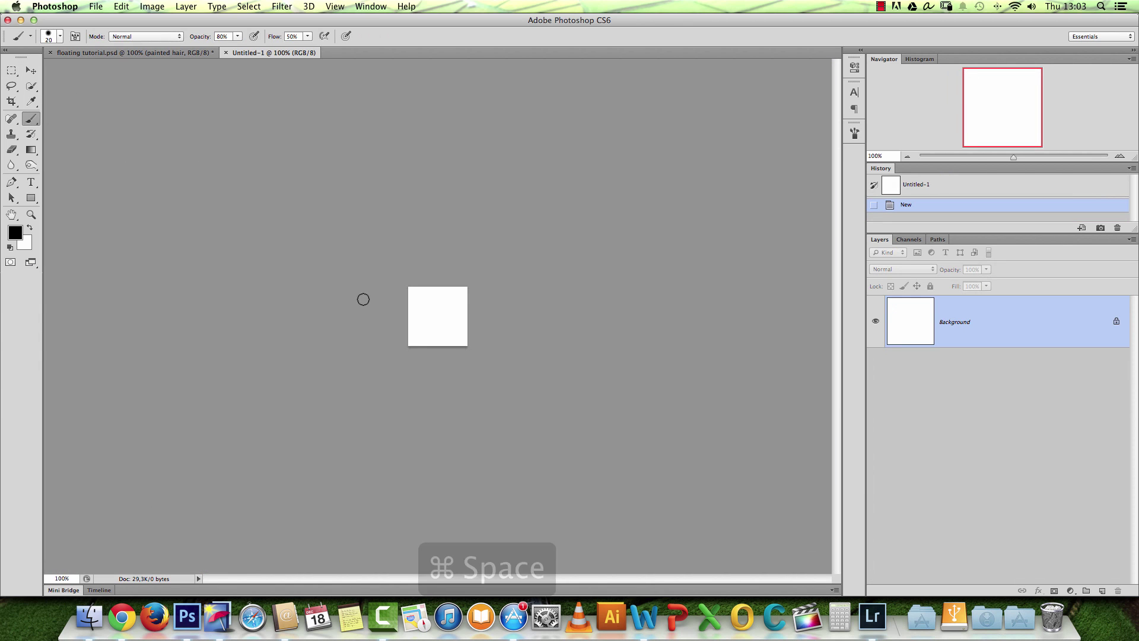
super+click(438, 330)
super+click(437, 330)
right_click(437, 303)
click(567, 351)
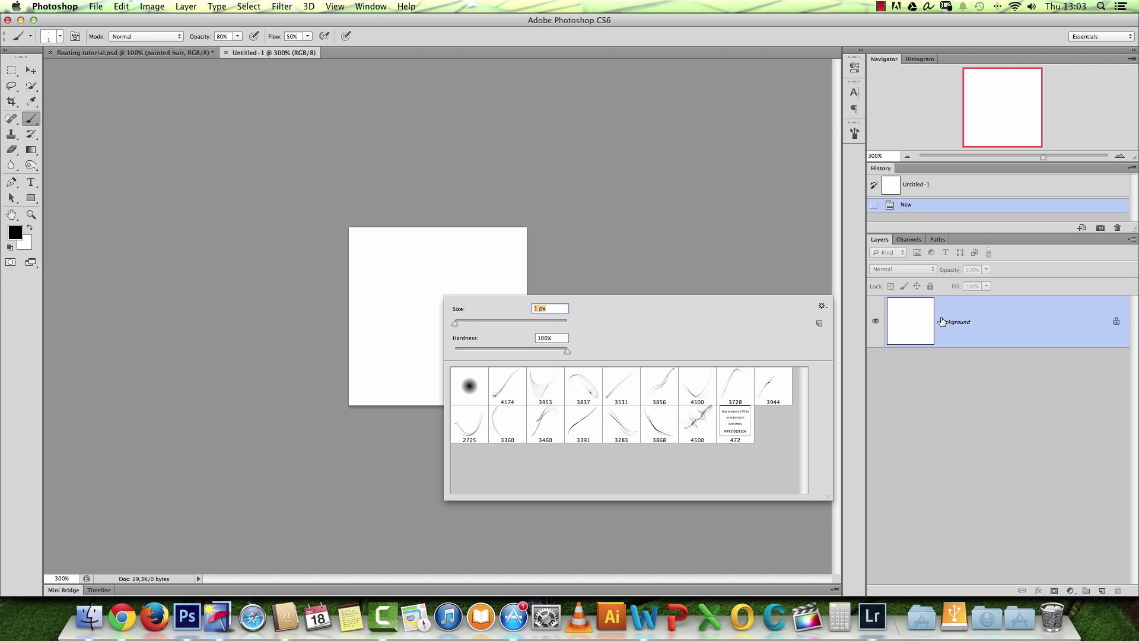
click(957, 359)
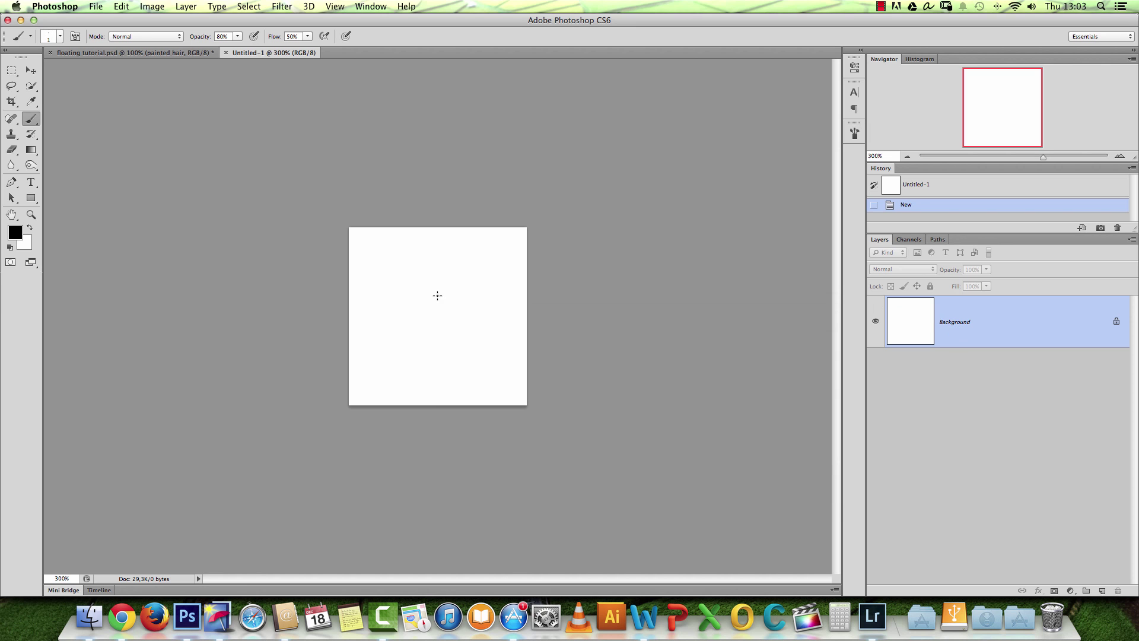
key(super+z)
mouse_move(237, 37)
mouse_down()
mouse_move(258, 51)
mouse_move(363, 45)
mouse_up()
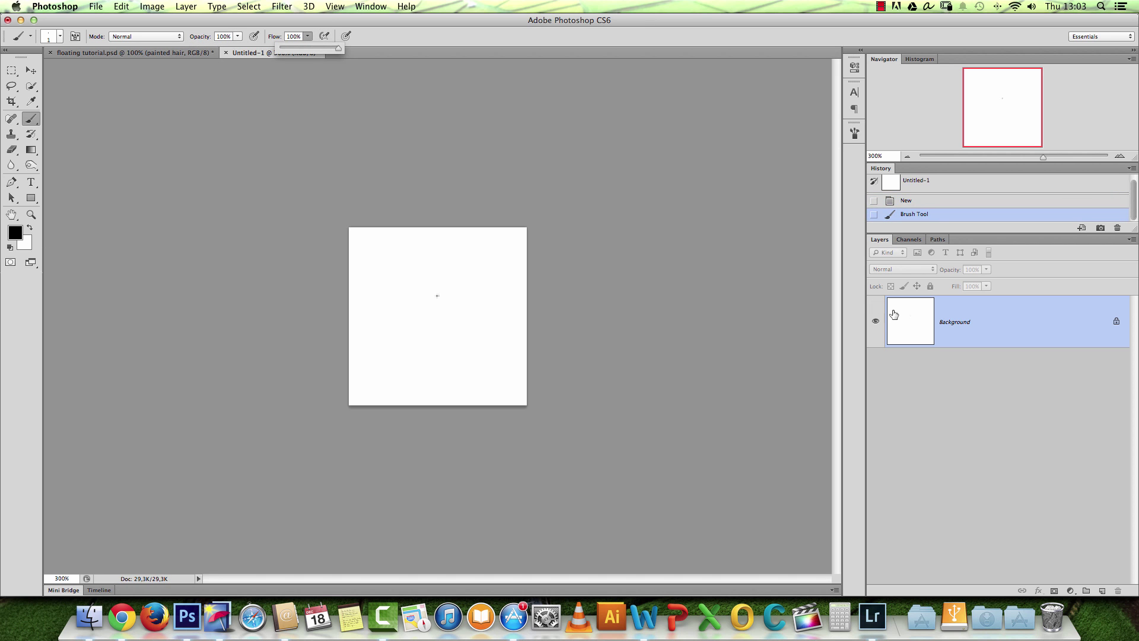
Clear the test marks by filling the canvas with white and restore black as the painting color.
click(907, 322)
click(11, 235)
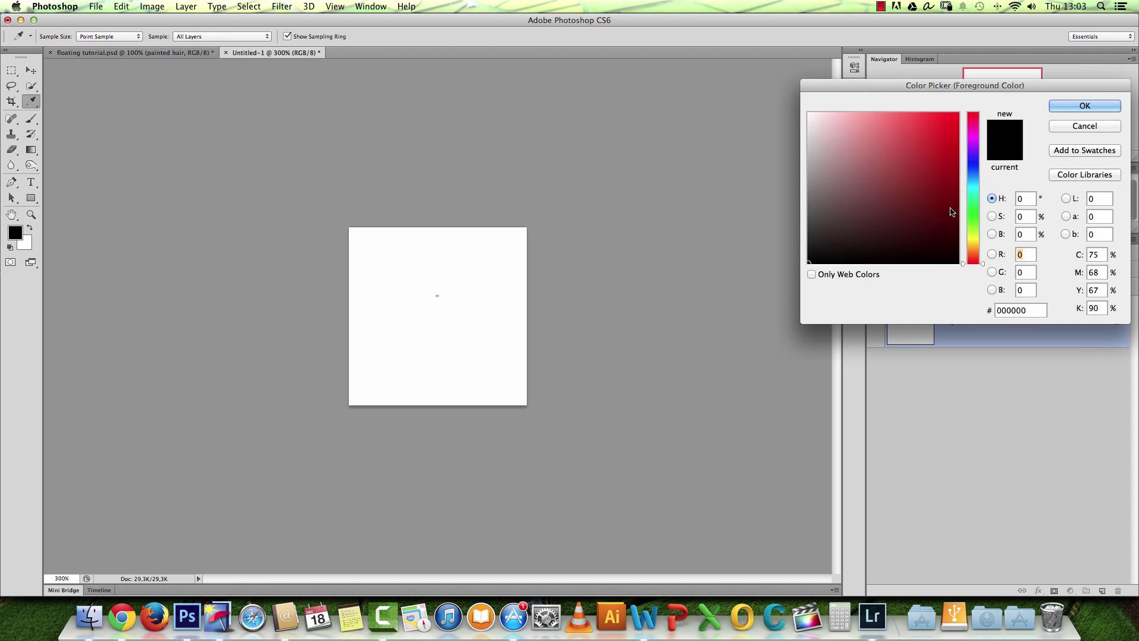
click(1116, 105)
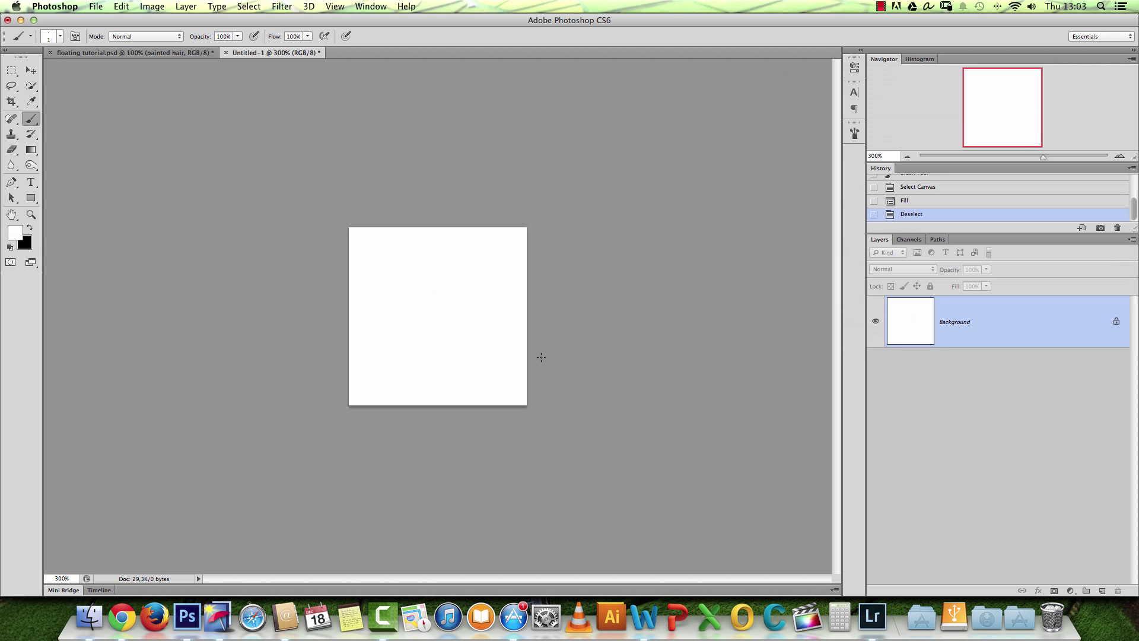
drag(541, 356, 310, 277)
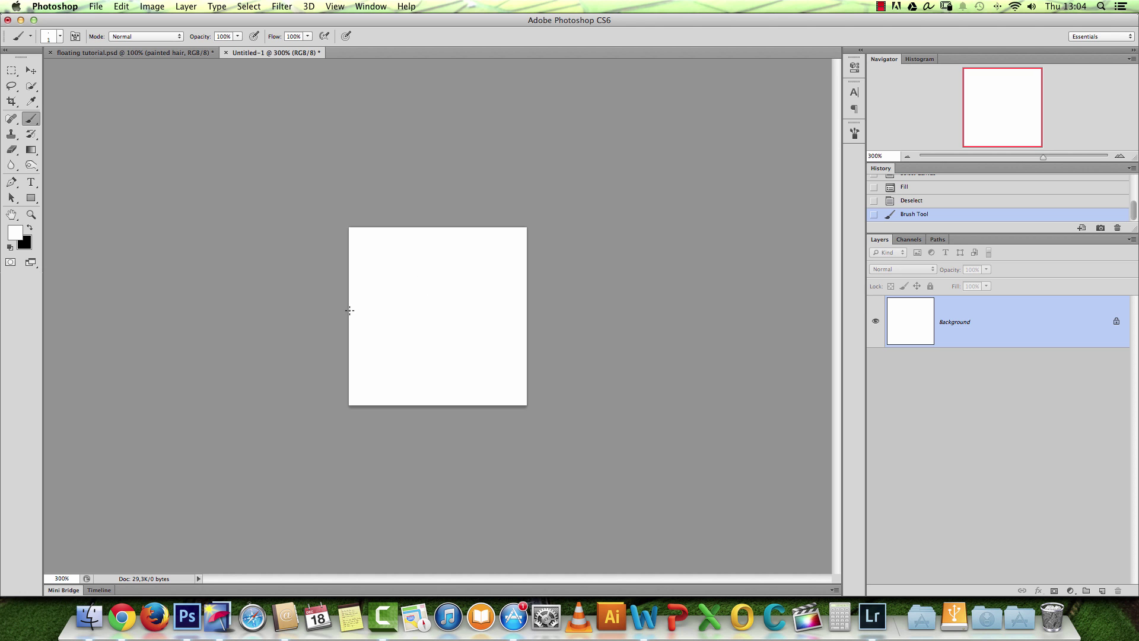
click(372, 285)
key(x)
key(super+z)
Scatter separate black dots of 1 to 2 px across the white canvas and add a larger dot in the center.
key(])
click(373, 249)
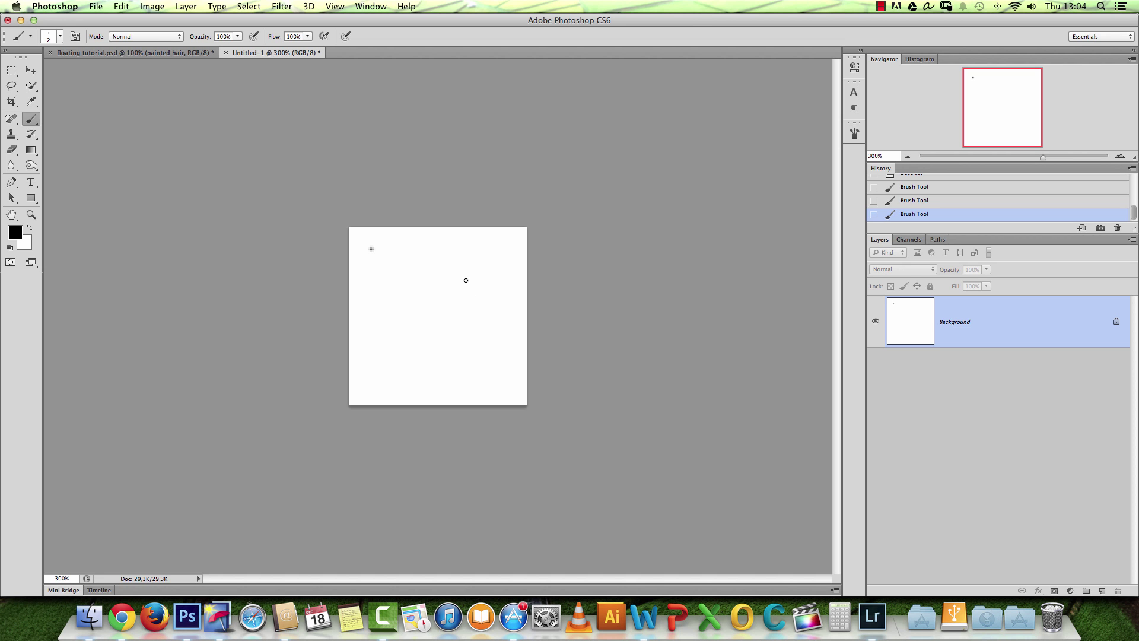
key(bracketleft)
click(503, 265)
click(418, 278)
click(906, 157)
click(905, 156)
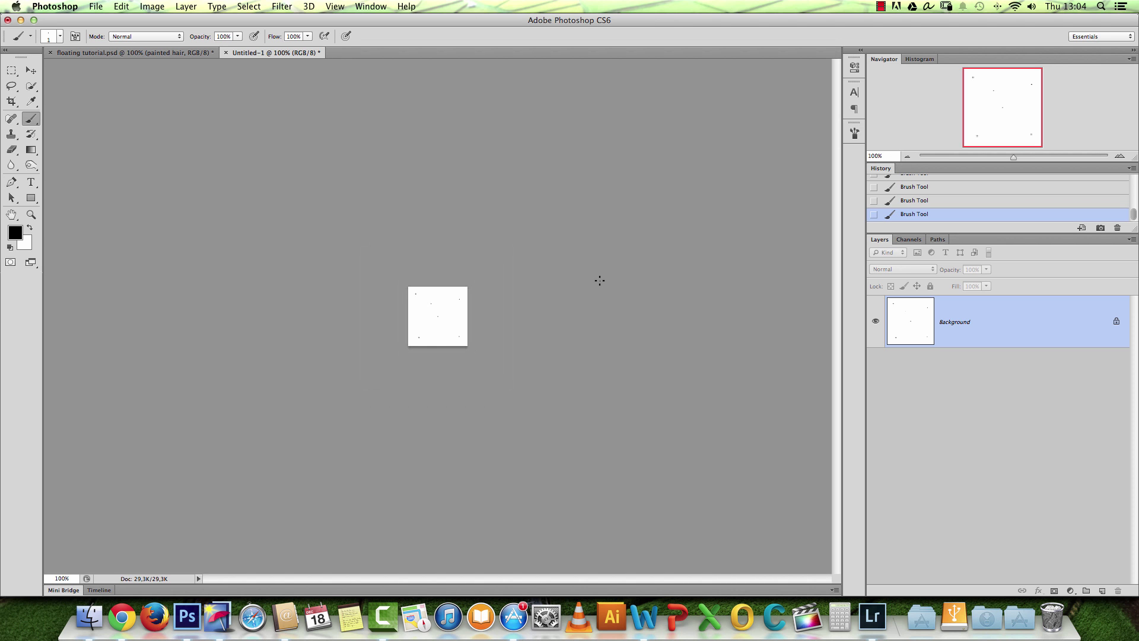
key(bracketright)
key(bracketright)
Define the dot pattern as a brush preset named "hair" and return to floating tutorial.psd.
click(122, 7)
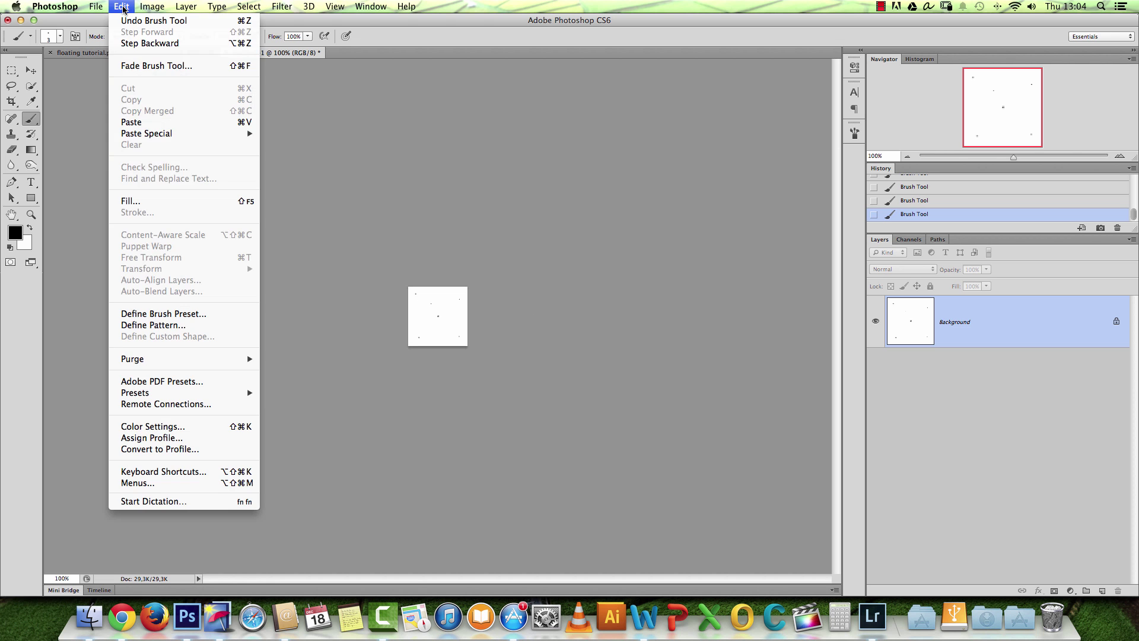
click(188, 315)
text(hair)
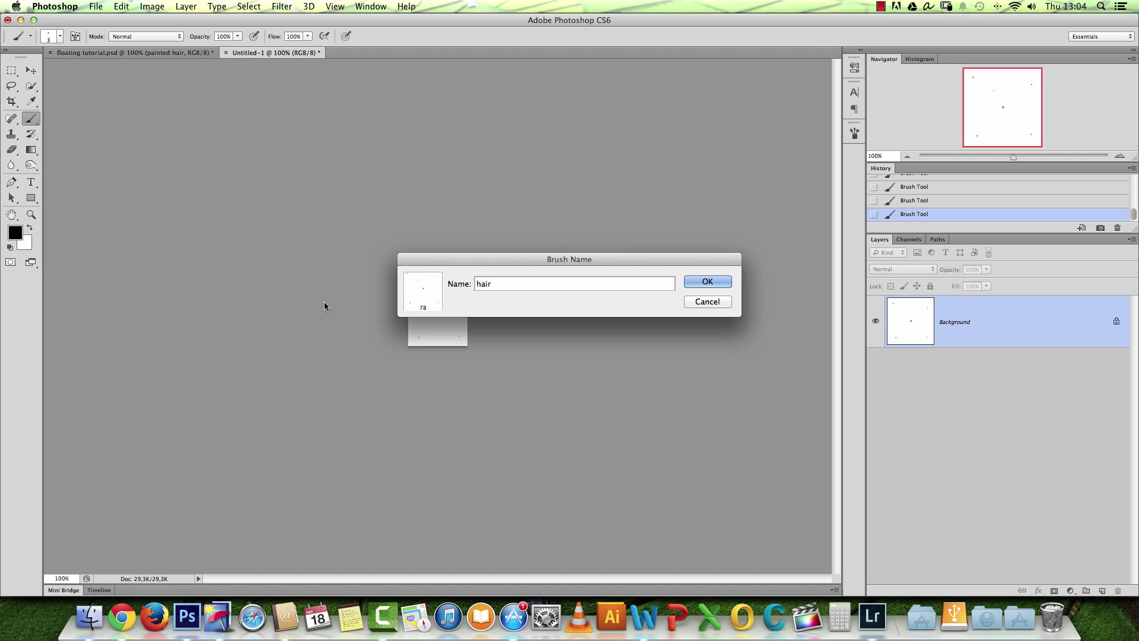
key(Return)
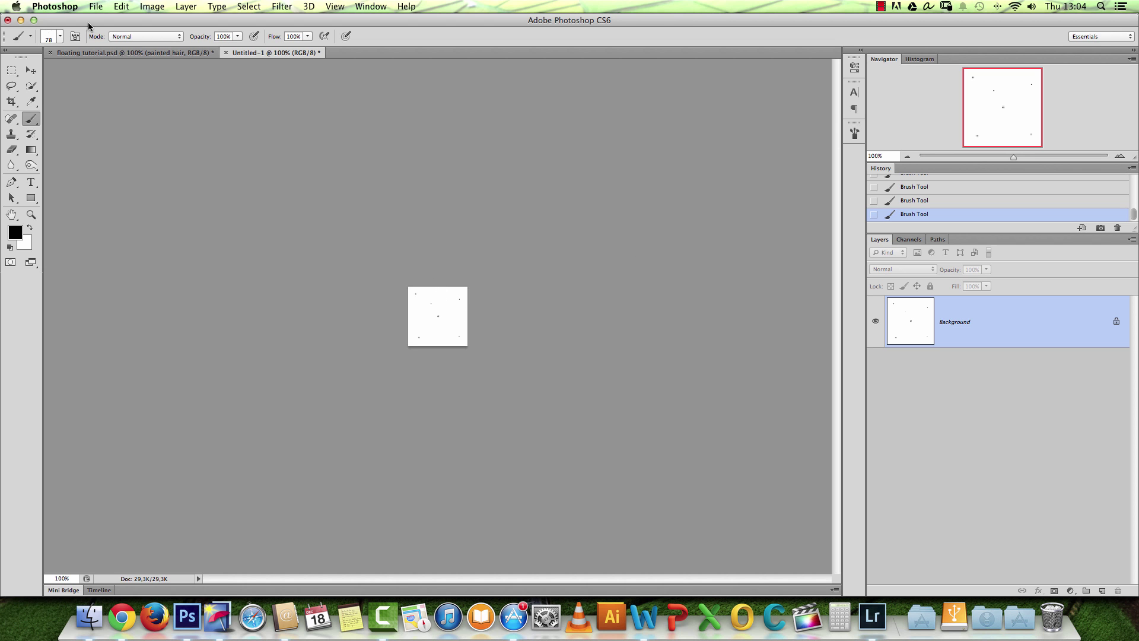
click(141, 52)
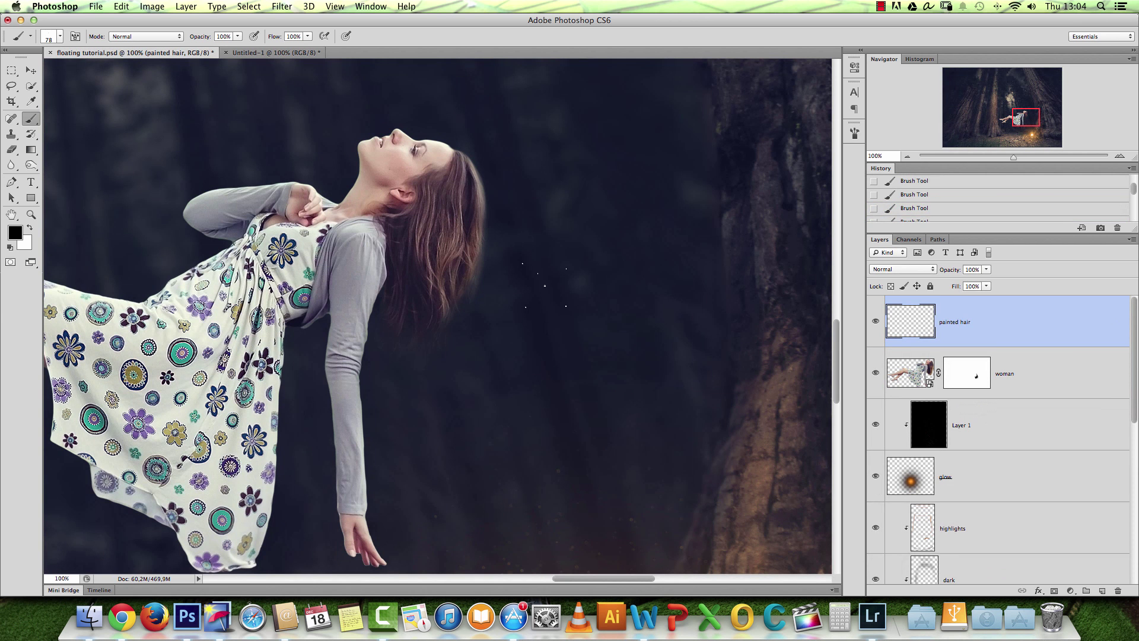
Try the dotted brush in black and in white on the dark area beside the woman, undoing the test strokes.
key(alt+super+z)
key(alt+super+z)
key(alt+super+z)
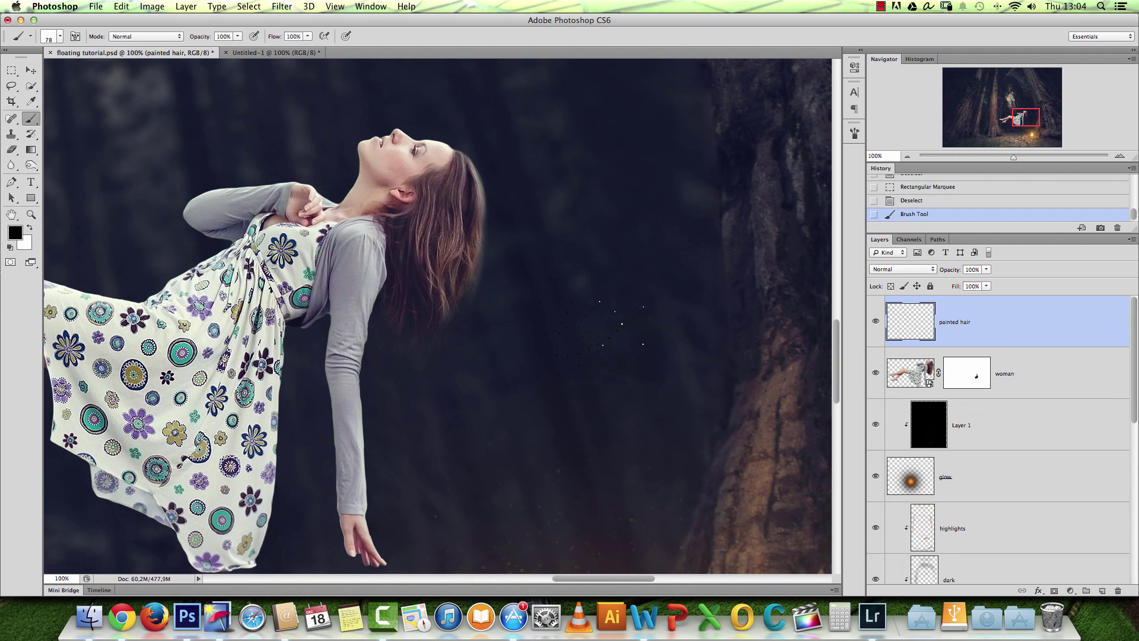
key(x)
mouse_move(618, 322)
mouse_down()
mouse_move(600, 379)
mouse_move(555, 403)
mouse_move(594, 250)
mouse_up()
key(super+z)
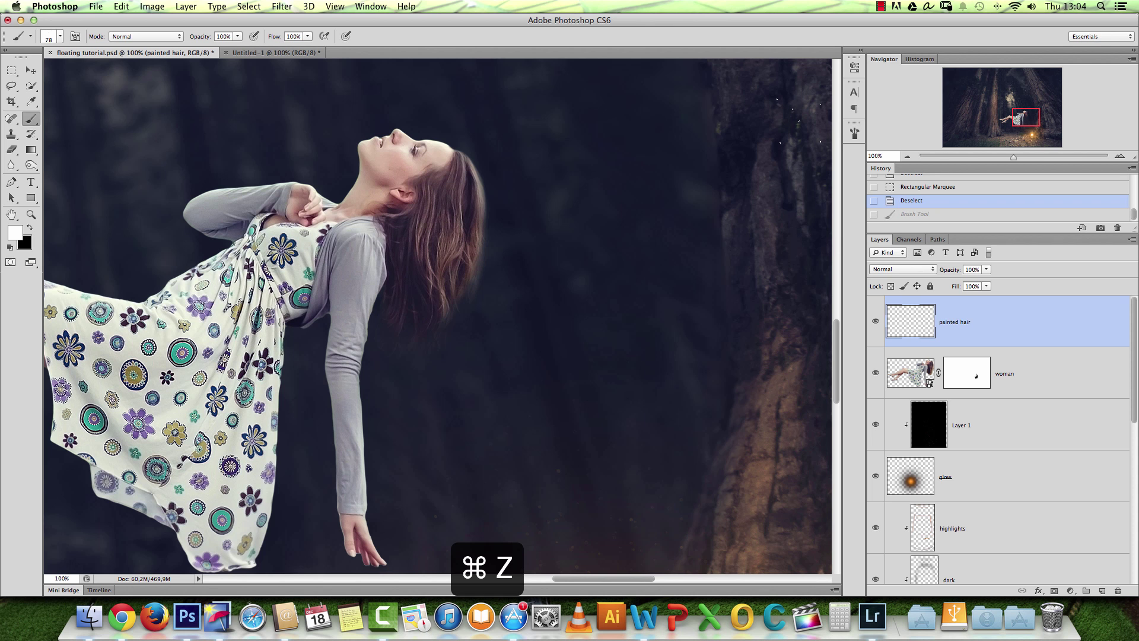
Open the brush settings, widen them and set the hair brush's spacing to 1%.
click(854, 133)
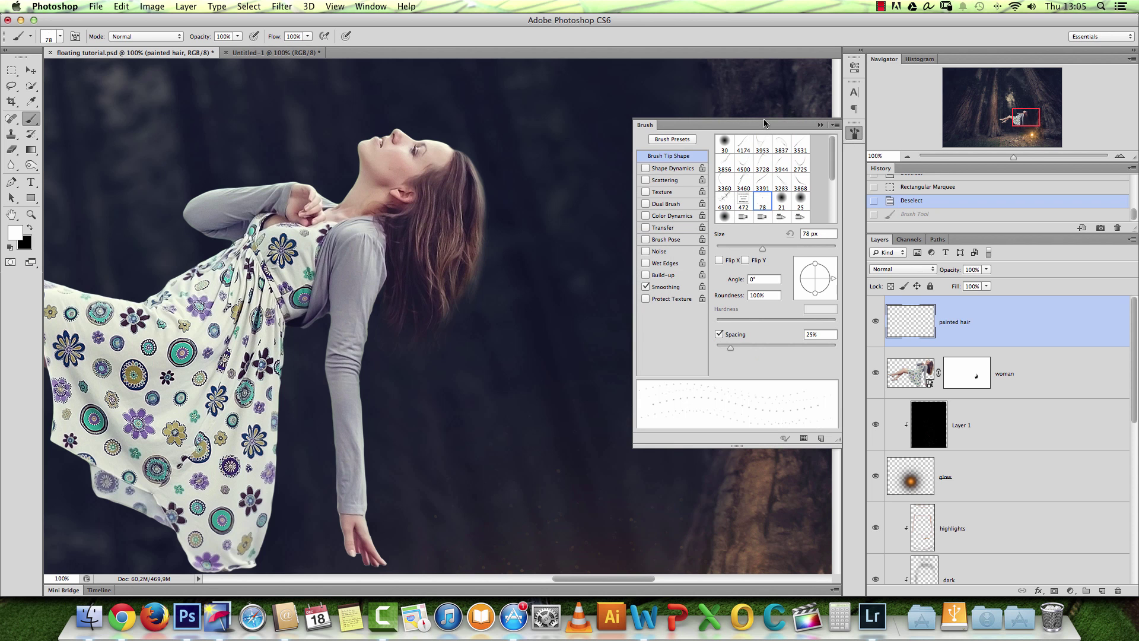
click(388, 9)
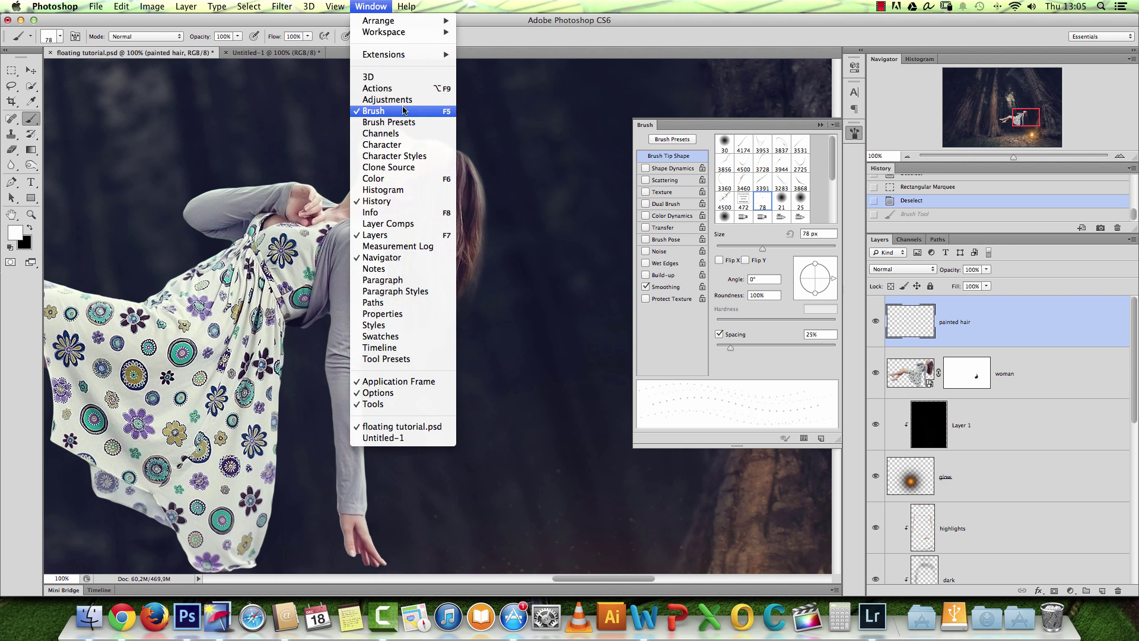
click(756, 124)
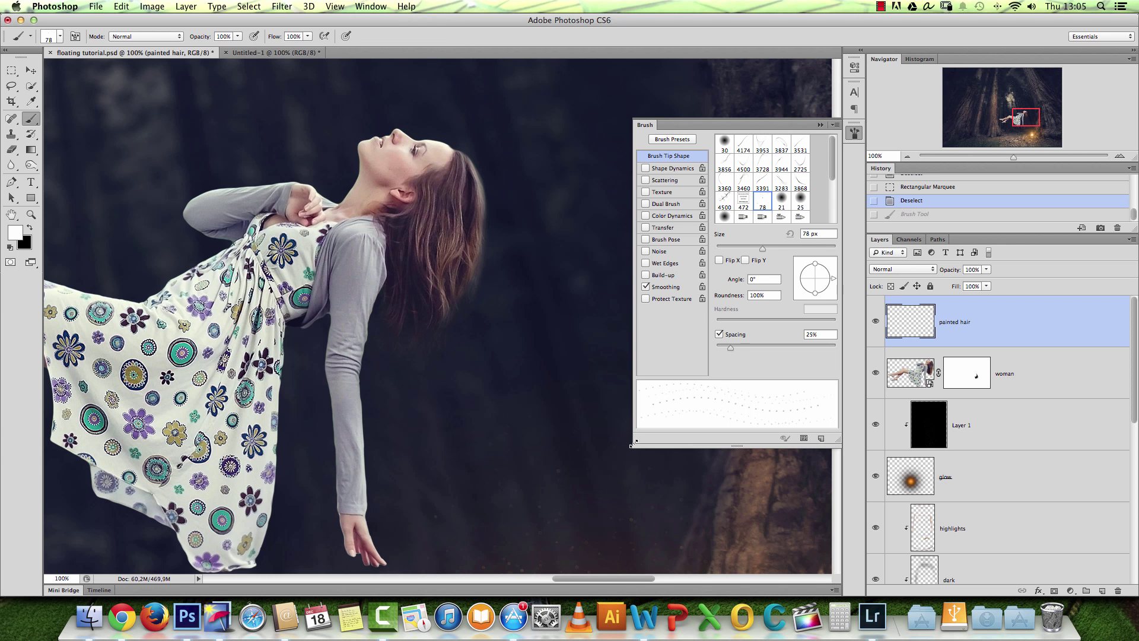
mouse_move(635, 446)
mouse_down()
mouse_move(582, 421)
mouse_move(599, 402)
mouse_up()
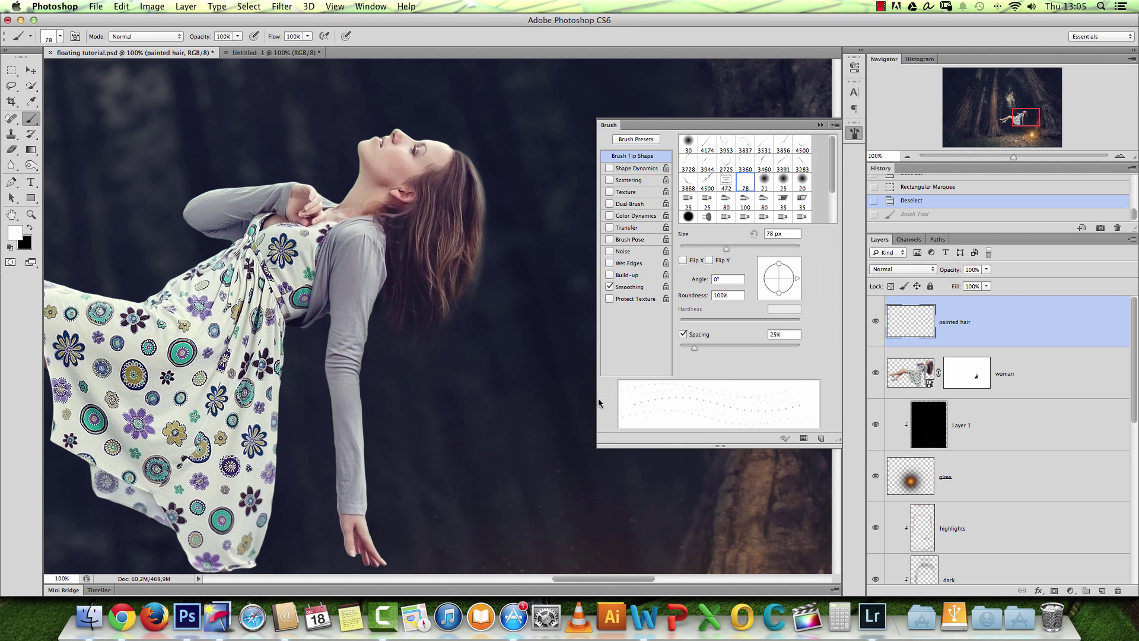
drag(694, 348, 668, 350)
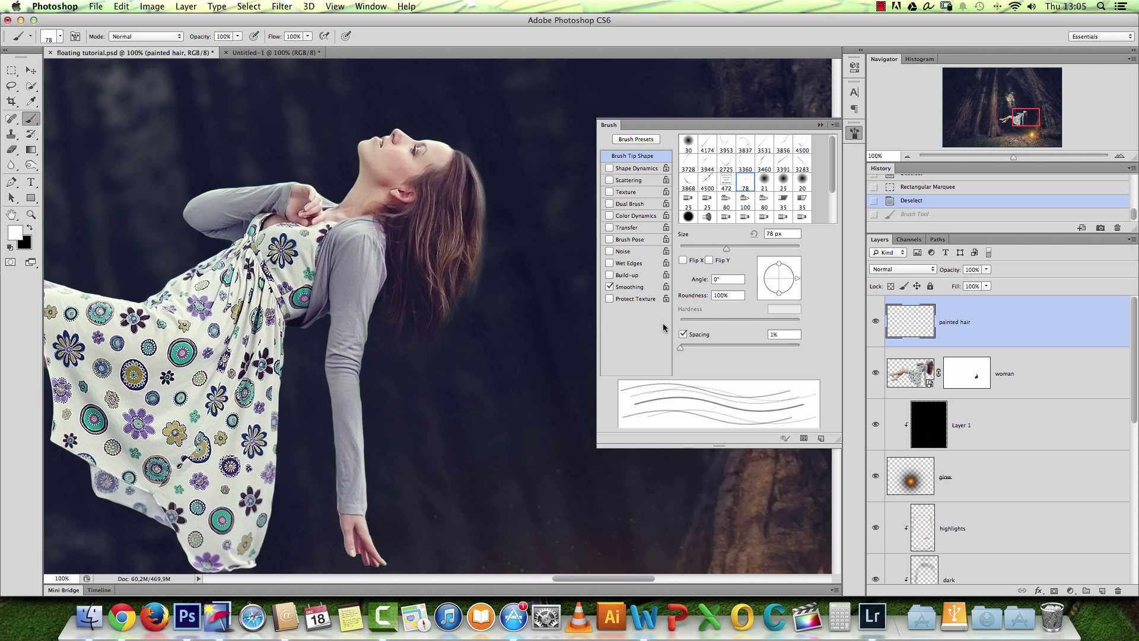
Enable Shape Dynamics with Brush Projection for the hair brush, leaving Flip X and Flip Y Jitter off and Angle Jitter at 0%.
click(639, 169)
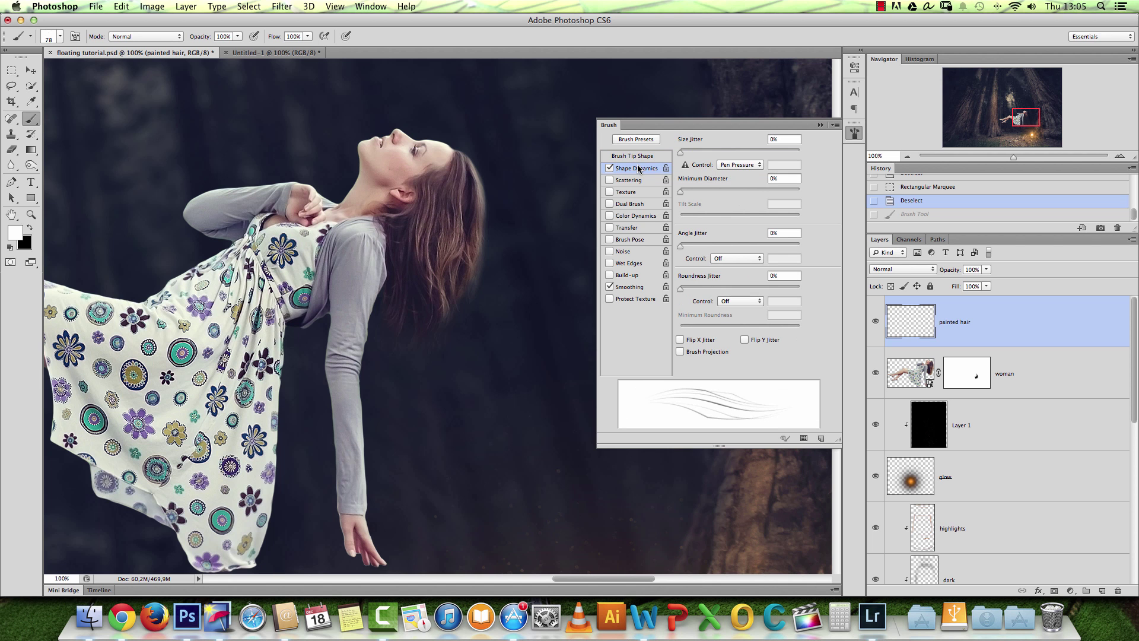
click(680, 352)
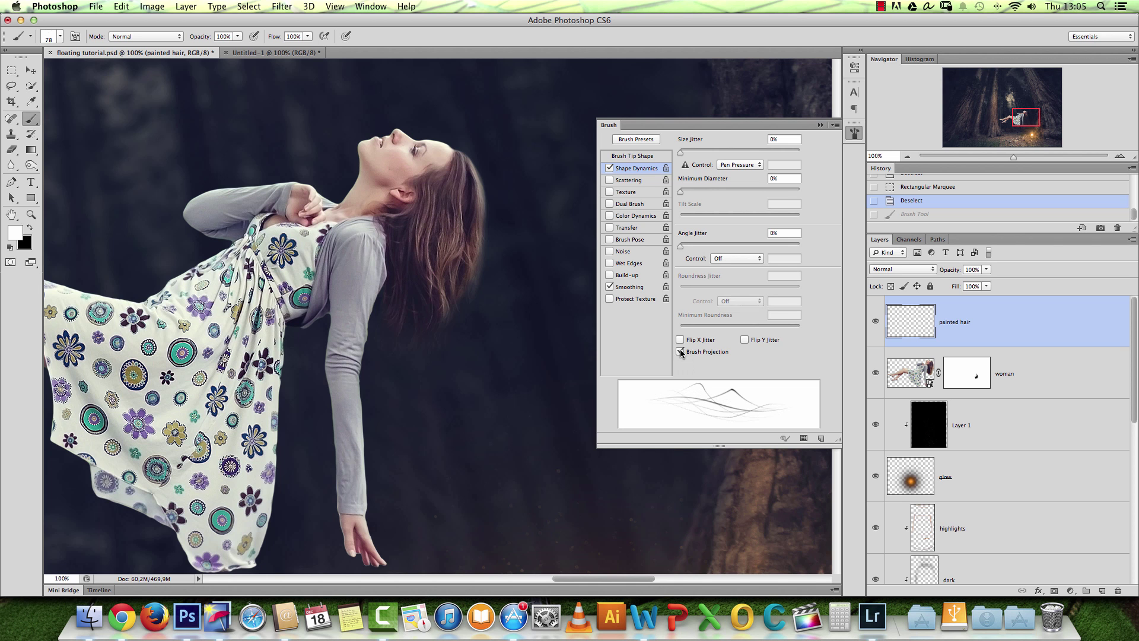
click(683, 340)
click(684, 340)
click(745, 339)
click(745, 340)
drag(682, 245, 679, 245)
Keep Scattering off and Spacing on, then rotate the hair brush tip to an angle of 165°.
click(631, 177)
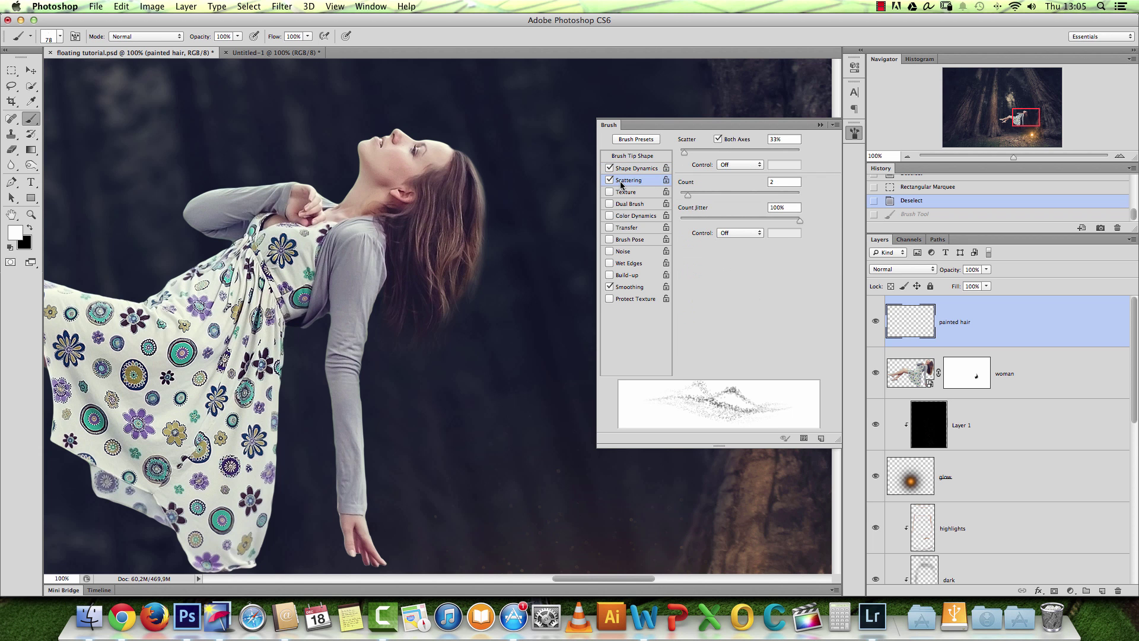
click(611, 180)
click(641, 157)
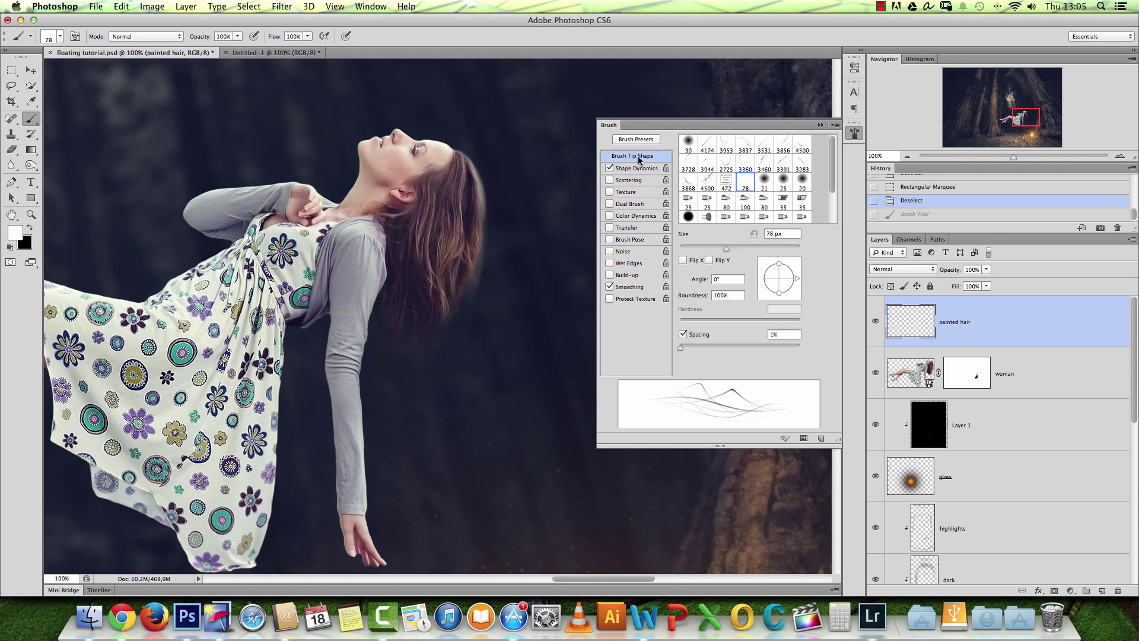
click(683, 334)
click(683, 334)
mouse_move(790, 284)
mouse_down()
mouse_move(772, 297)
mouse_move(757, 275)
mouse_move(782, 261)
mouse_move(800, 301)
mouse_move(769, 279)
mouse_move(782, 305)
mouse_move(763, 300)
mouse_move(760, 321)
mouse_move(763, 275)
mouse_up()
click(820, 125)
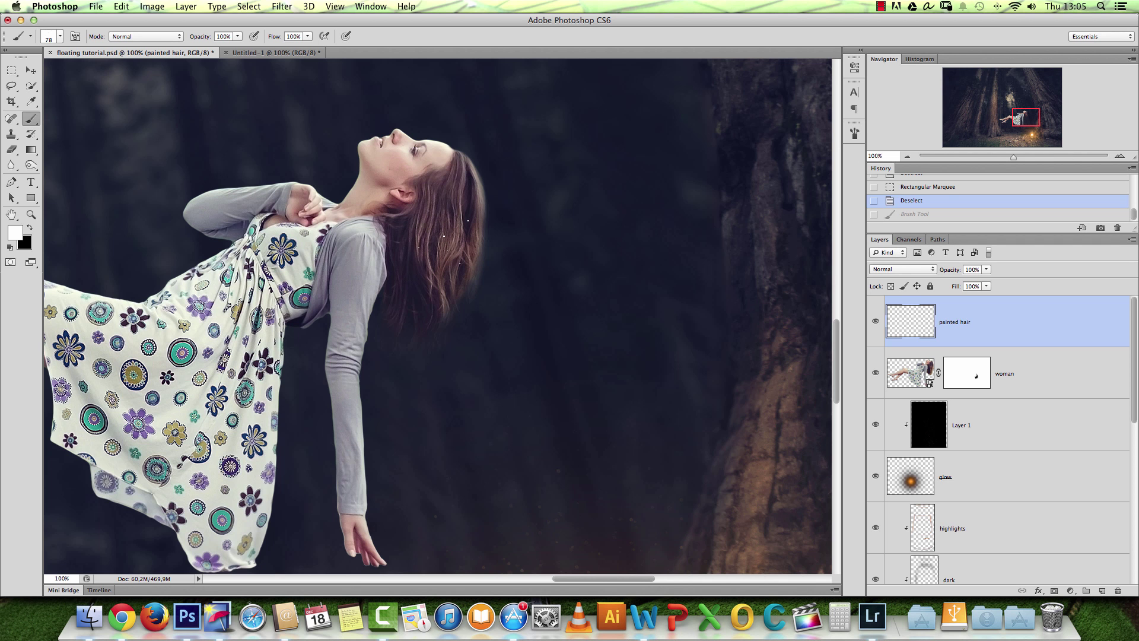
Paint fine curved strands extending below the hair tips in a sampled hair color with the hair brush at 45 px.
scroll(433, 291, up, 1)
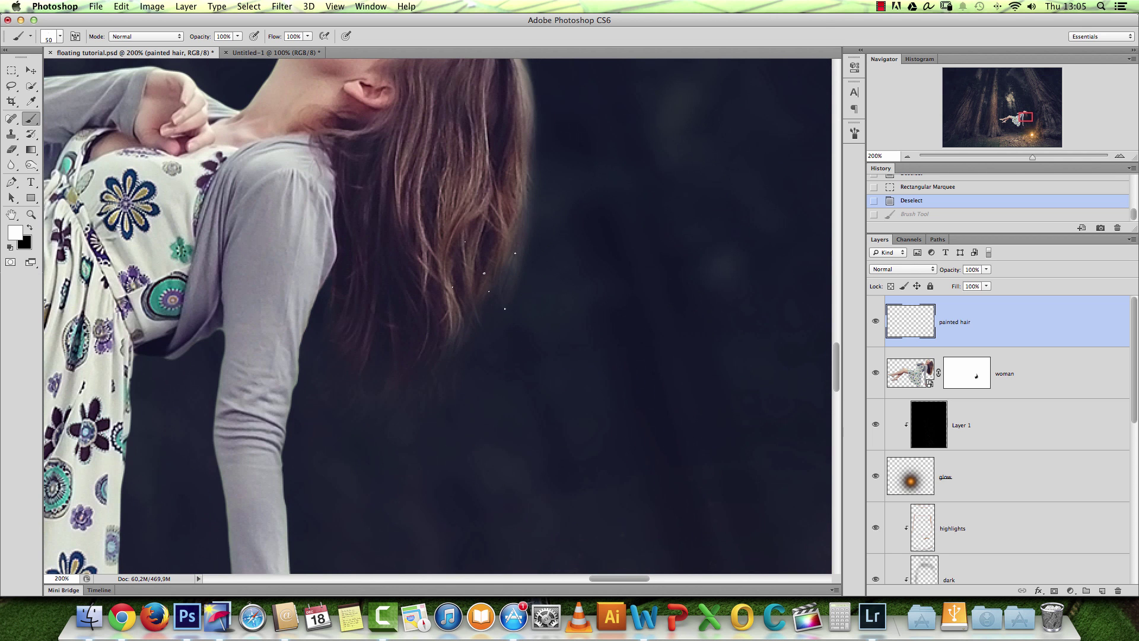
alt+click(493, 269)
mouse_move(476, 315)
mouse_down()
mouse_move(488, 396)
mouse_move(514, 420)
mouse_up()
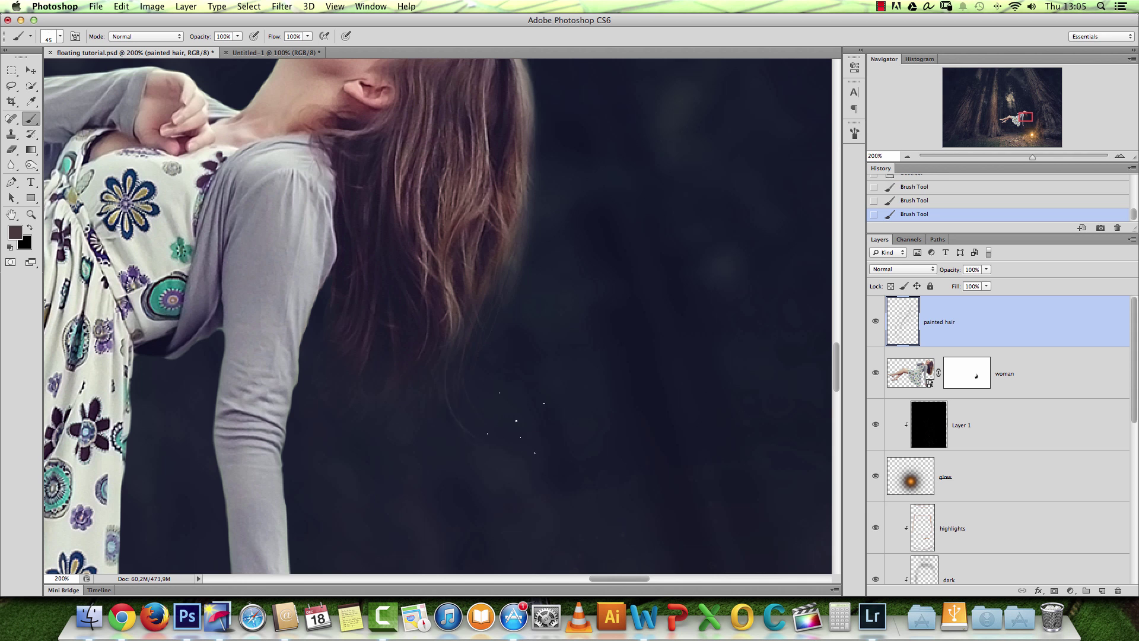
Resample lighter and darker browns from the hair, paint more strands hanging from the lower tips, and undo the unwanted strokes.
alt+click(367, 344)
alt+click(434, 343)
alt+click(453, 293)
alt+click(453, 293)
drag(449, 327, 441, 480)
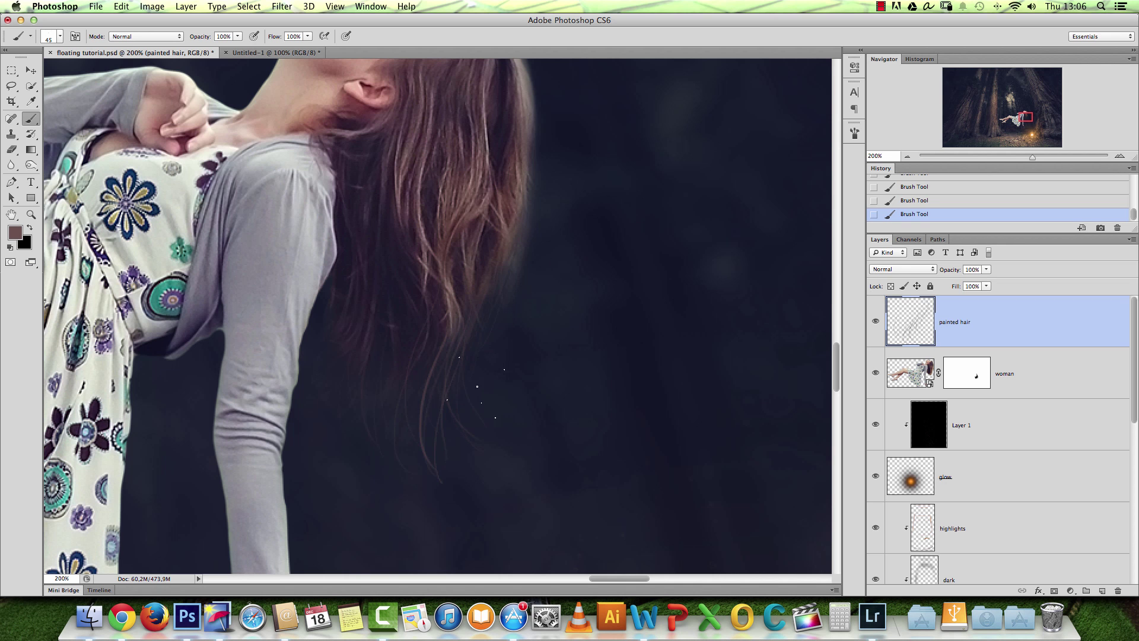
key(super+z)
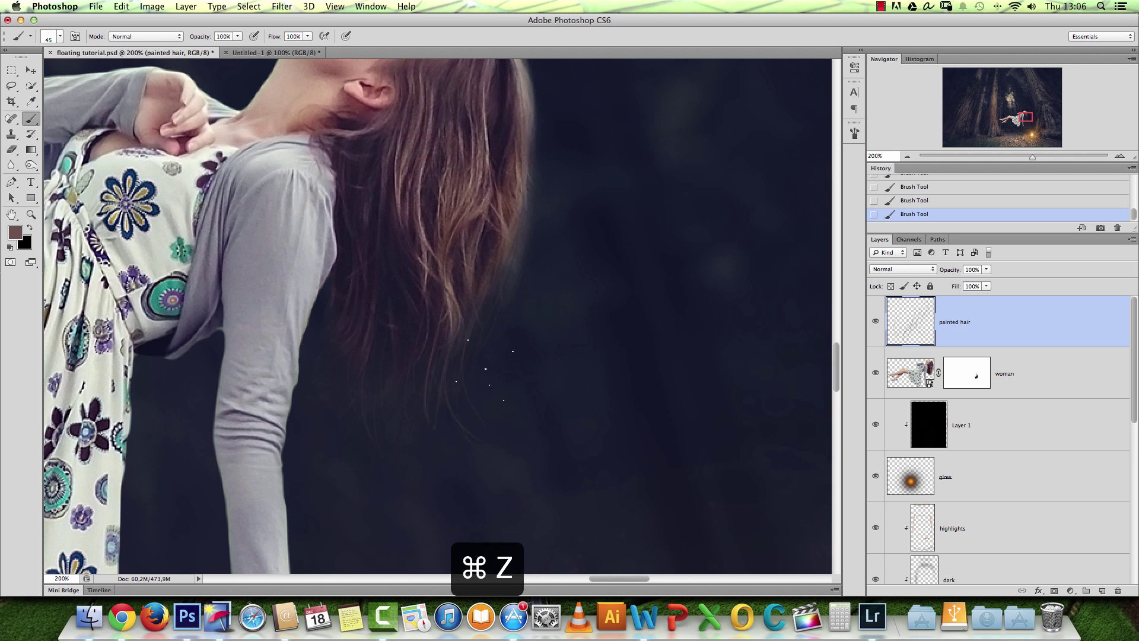
key(super+z)
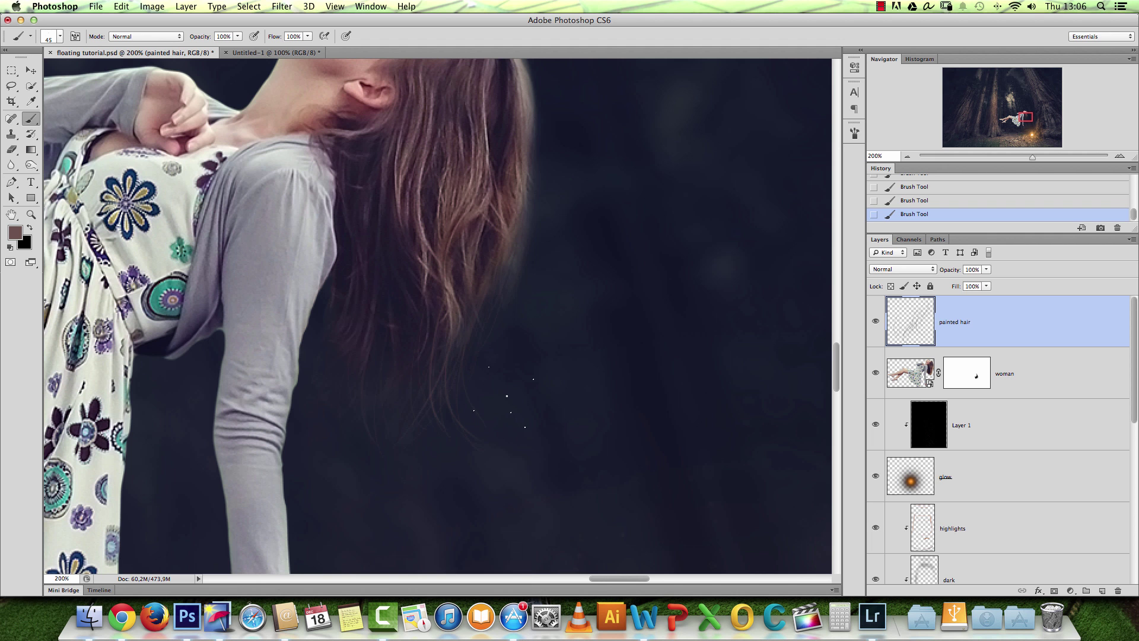
Paint thin strands along the outer back edge of the hair in a sampled brown at 35 px, undoing the last stroke.
scroll(522, 160, up, 3)
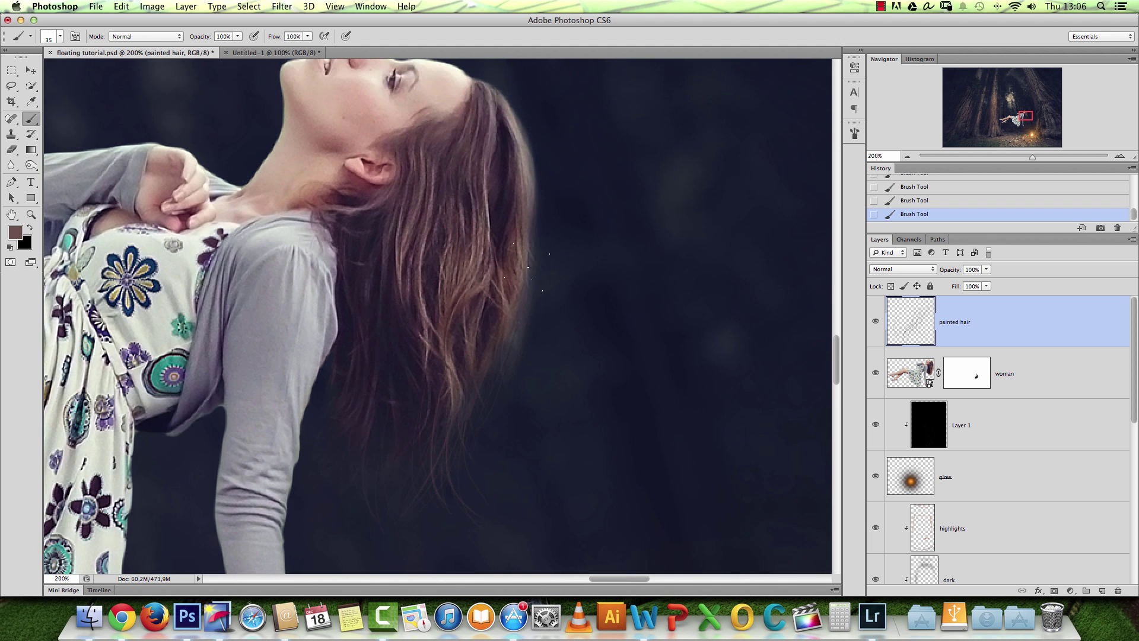
alt+click(520, 258)
drag(524, 255, 499, 356)
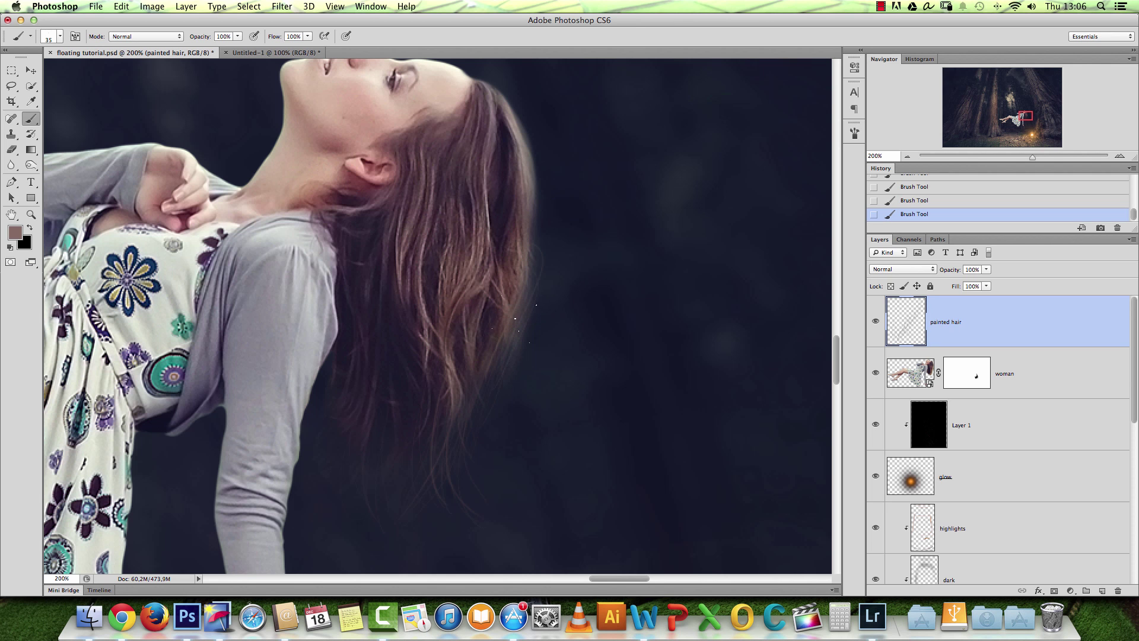
key(super+z)
Add slight Size Jitter to the hair brush's Shape Dynamics and close the brush settings.
click(856, 67)
click(854, 133)
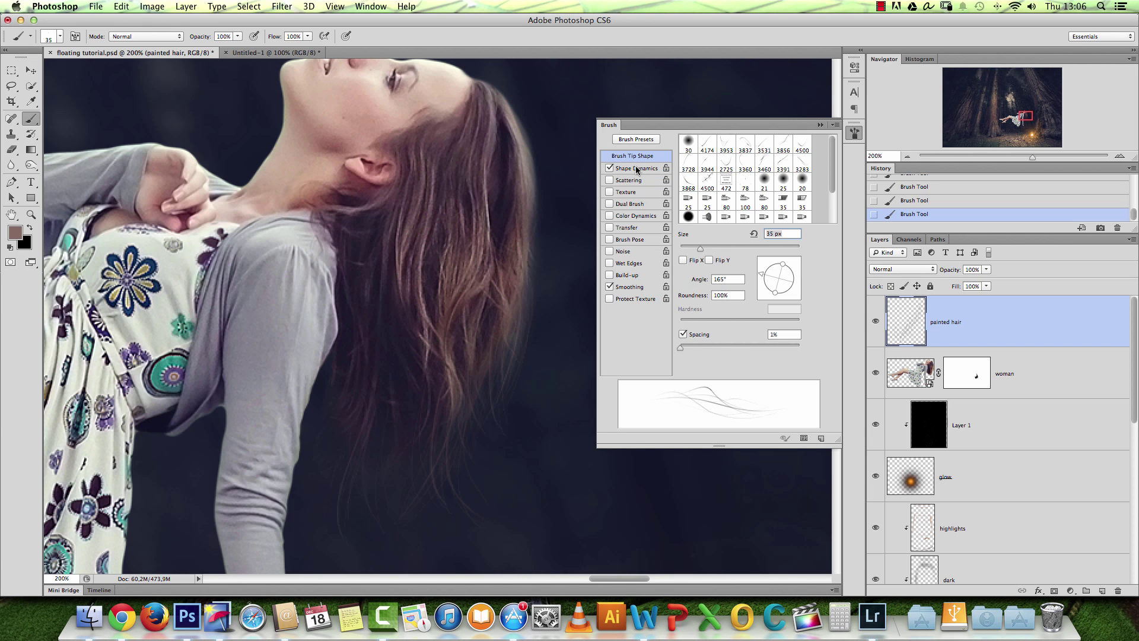
click(640, 169)
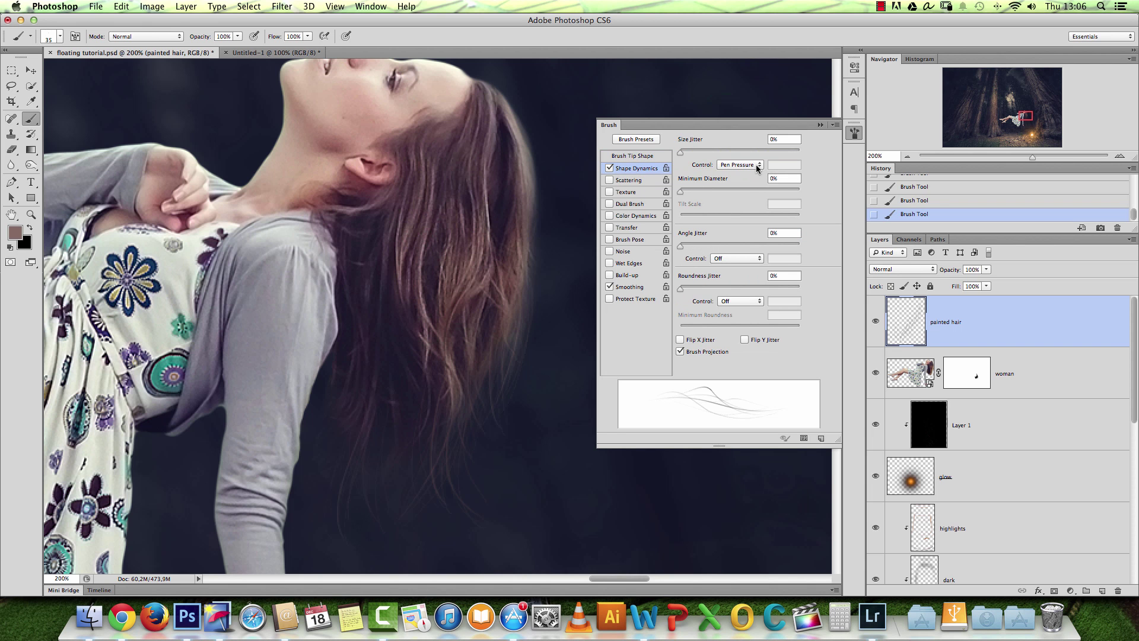
drag(680, 153, 694, 153)
click(820, 125)
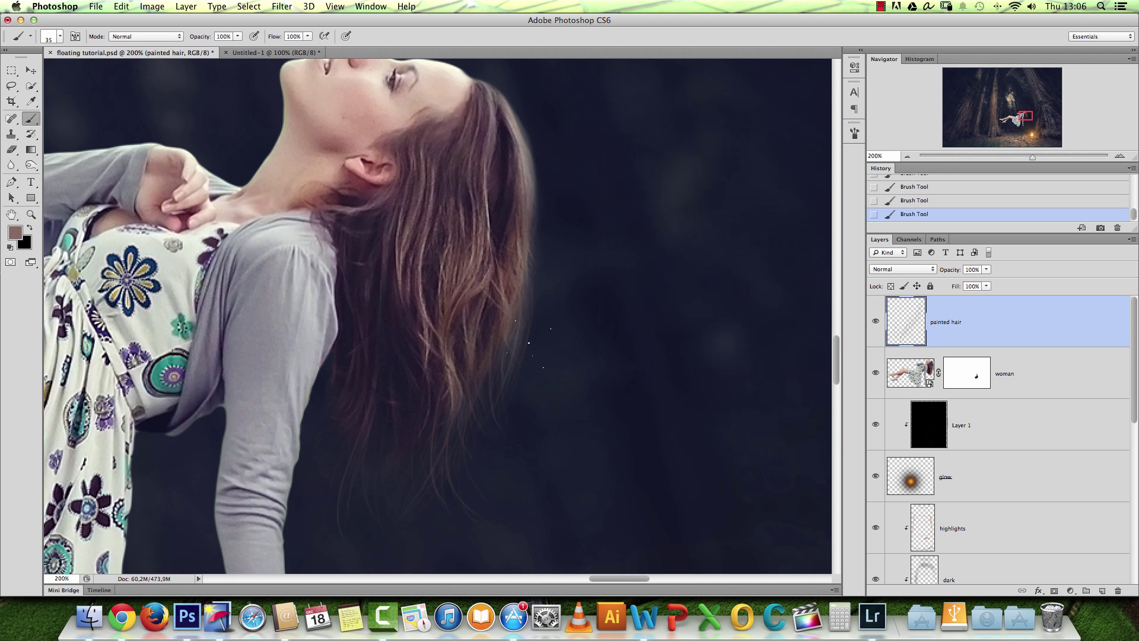
Undo the latest hair strokes and paint finer strands hanging from the lower hair tips with the 35 px hair brush.
scroll(508, 300, down, 5)
scroll(508, 300, left, 2)
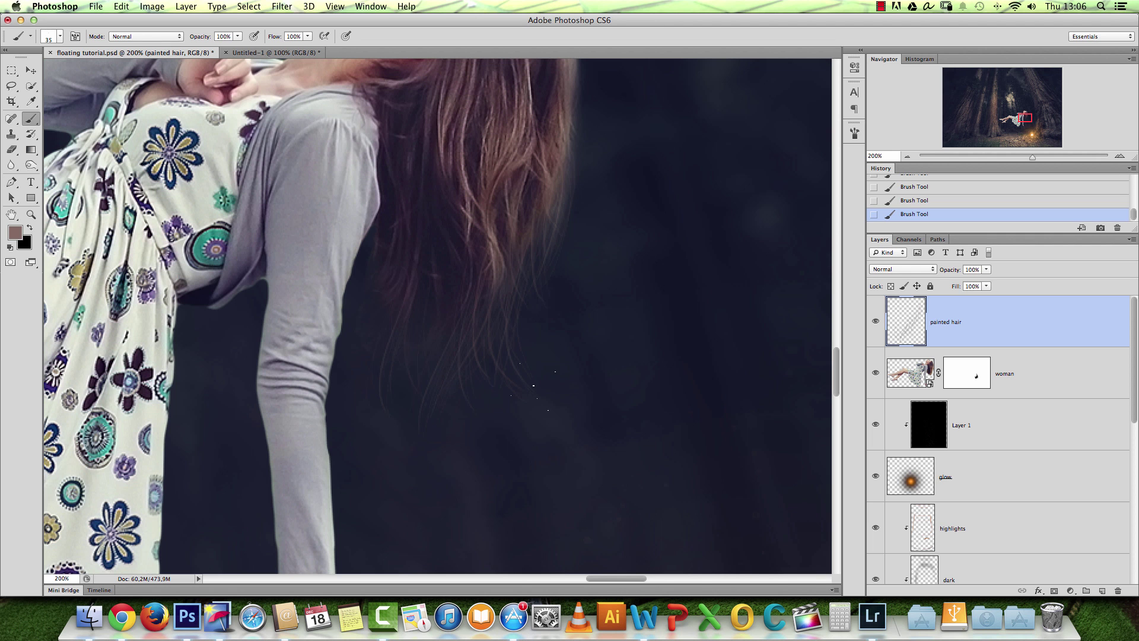
key(super+z)
key(alt+super+z)
key(alt+super+z)
key(alt+super+z)
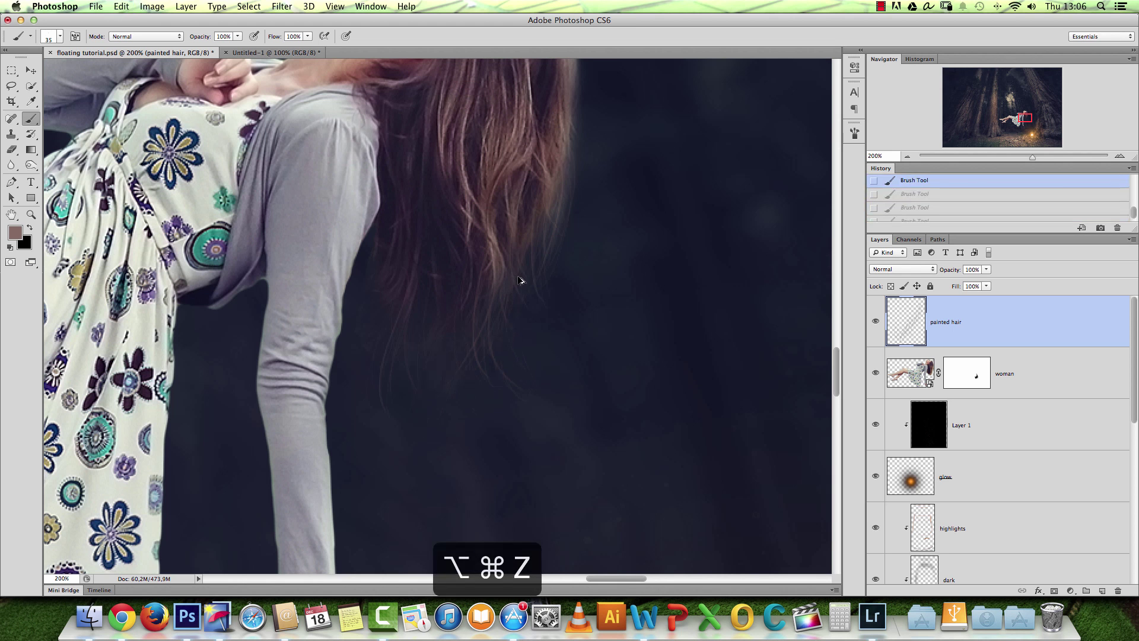
drag(466, 255, 443, 356)
key(super+z)
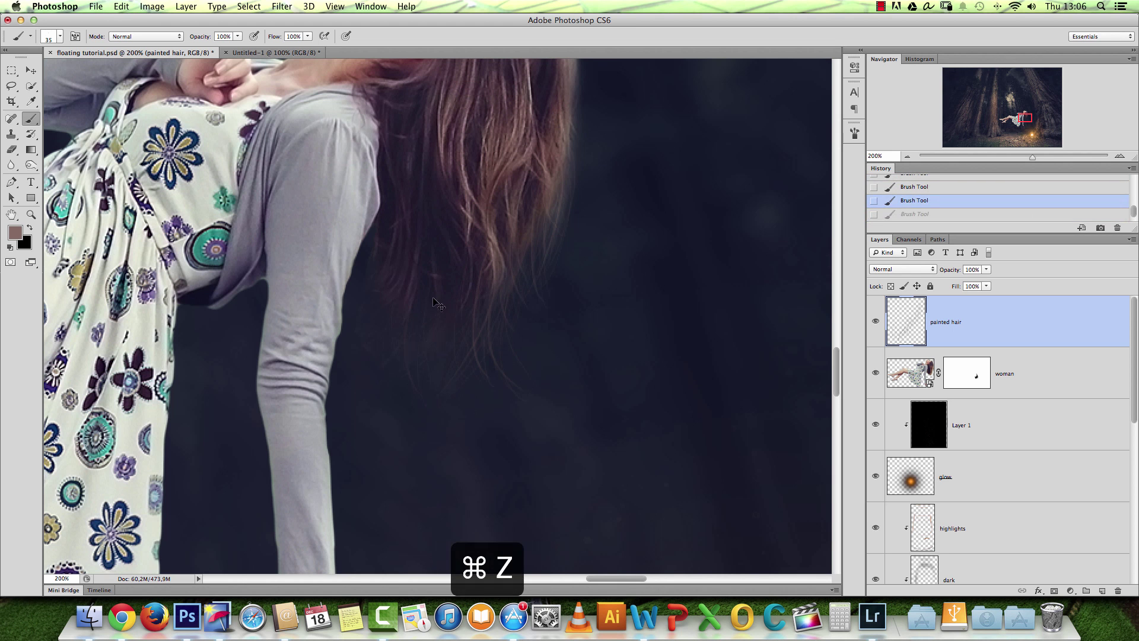
drag(391, 297, 407, 408)
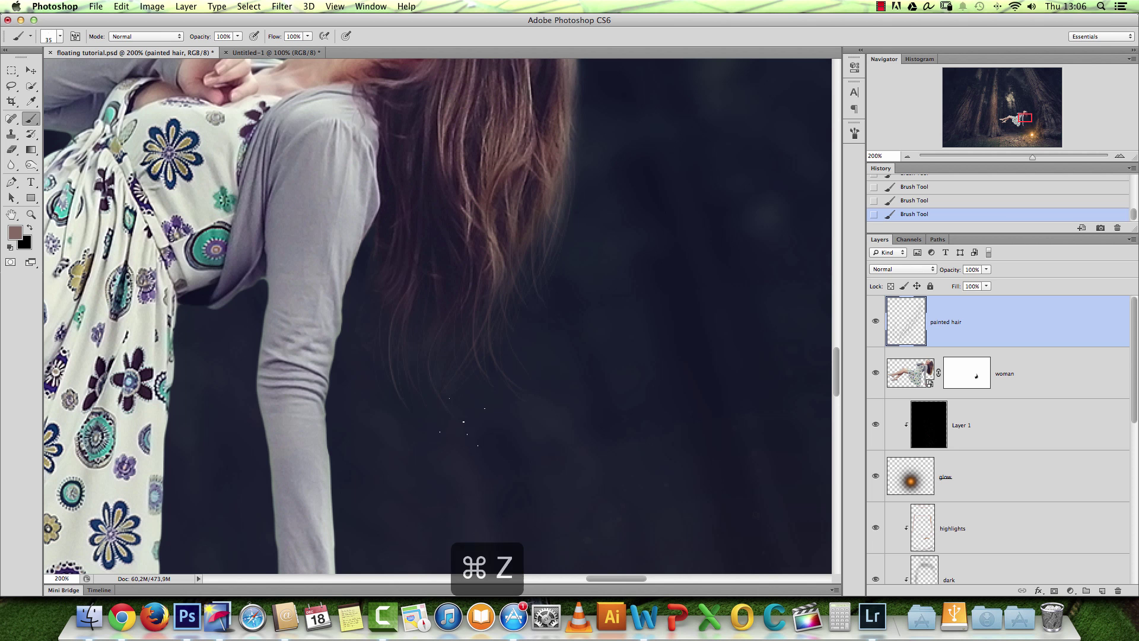
Reduce the hair brush to 25 px and paint thin strands along the outer back edge, undoing the unwanted strokes.
drag(592, 127, 552, 288)
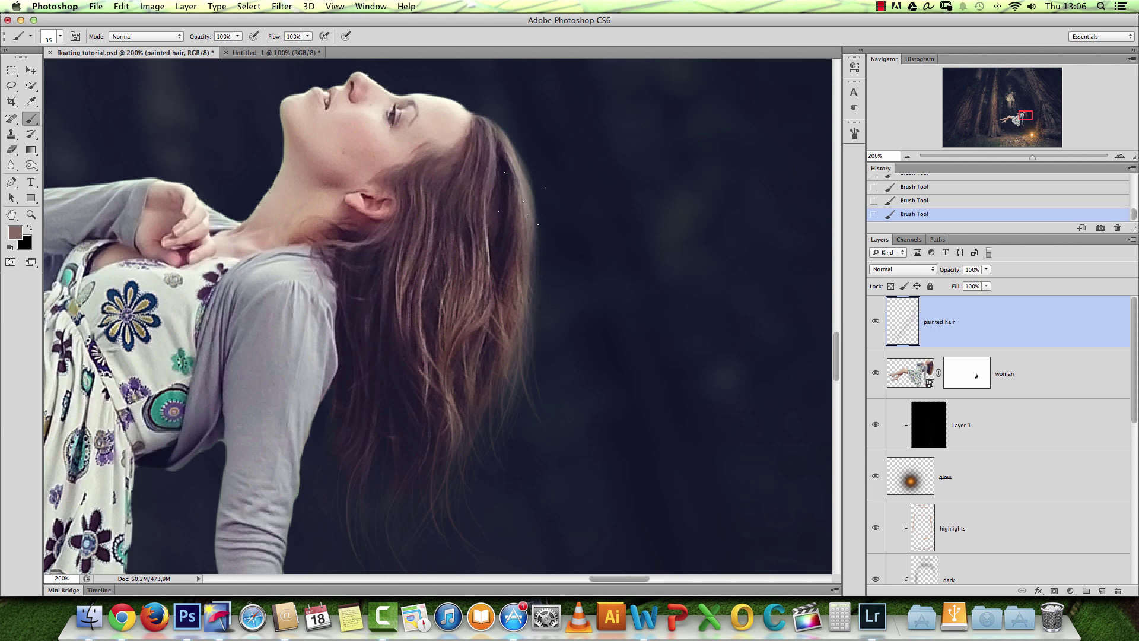
drag(549, 212, 585, 247)
key(super+z)
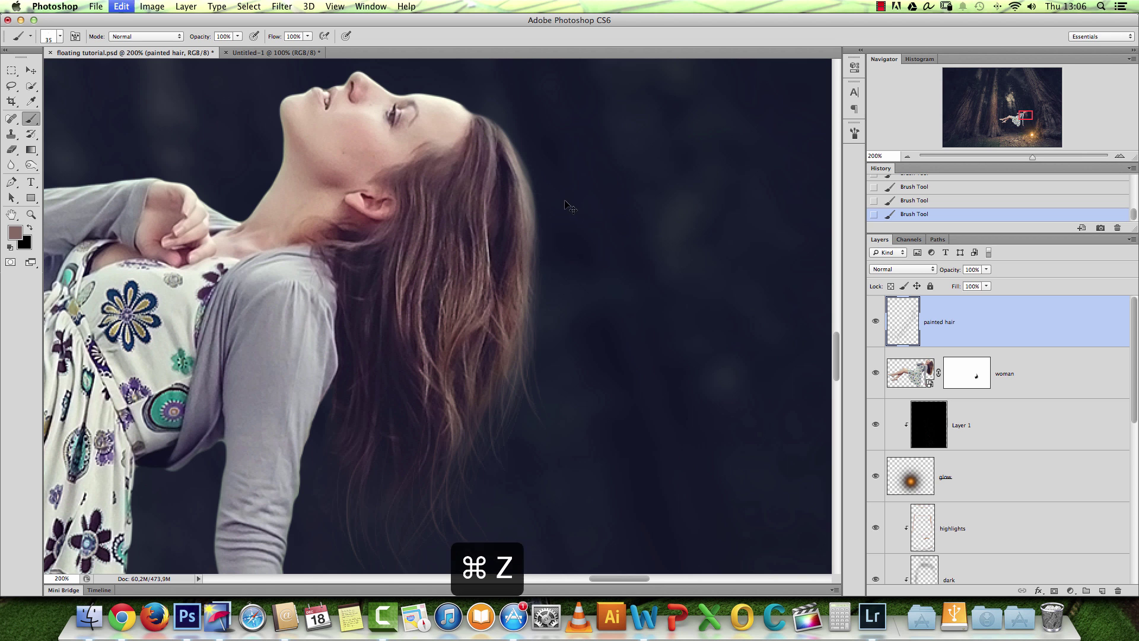
key(bracketright)
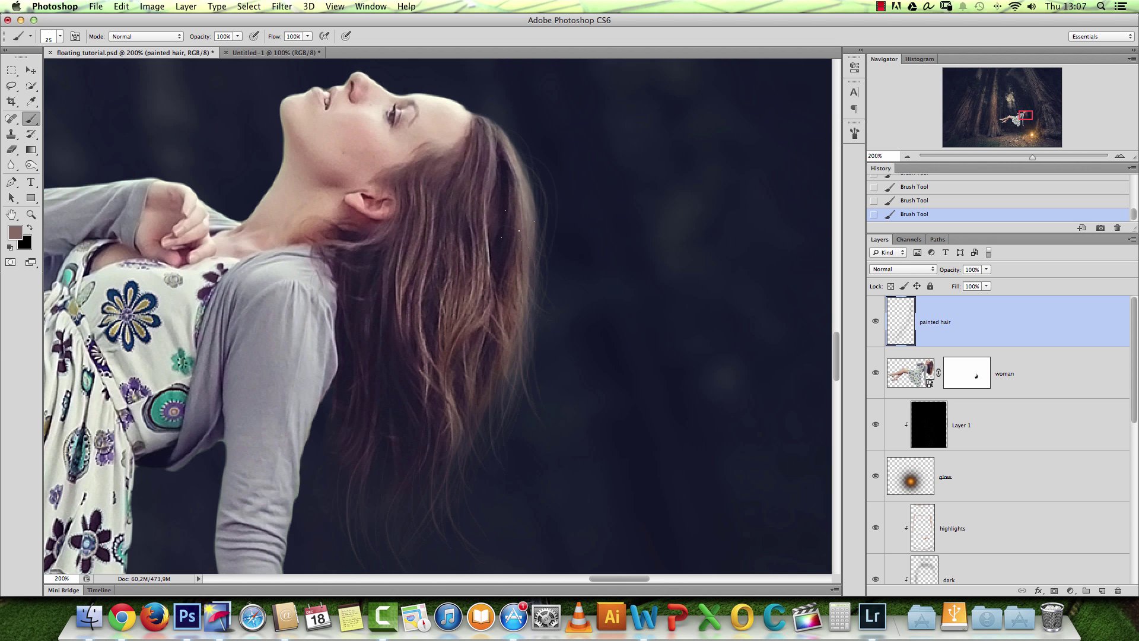
key(super+z)
alt+click(514, 278)
alt+click(500, 239)
key(super+z)
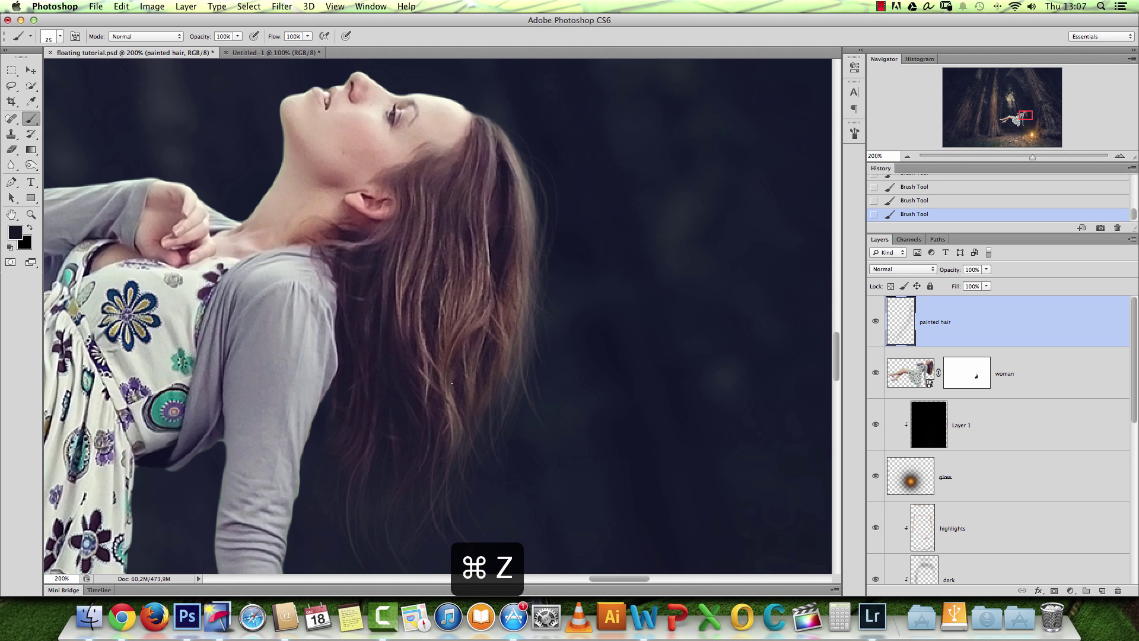
Sample browns from the lower hair and paint fine strands around the tips, undoing the unwanted strokes.
alt+click(504, 374)
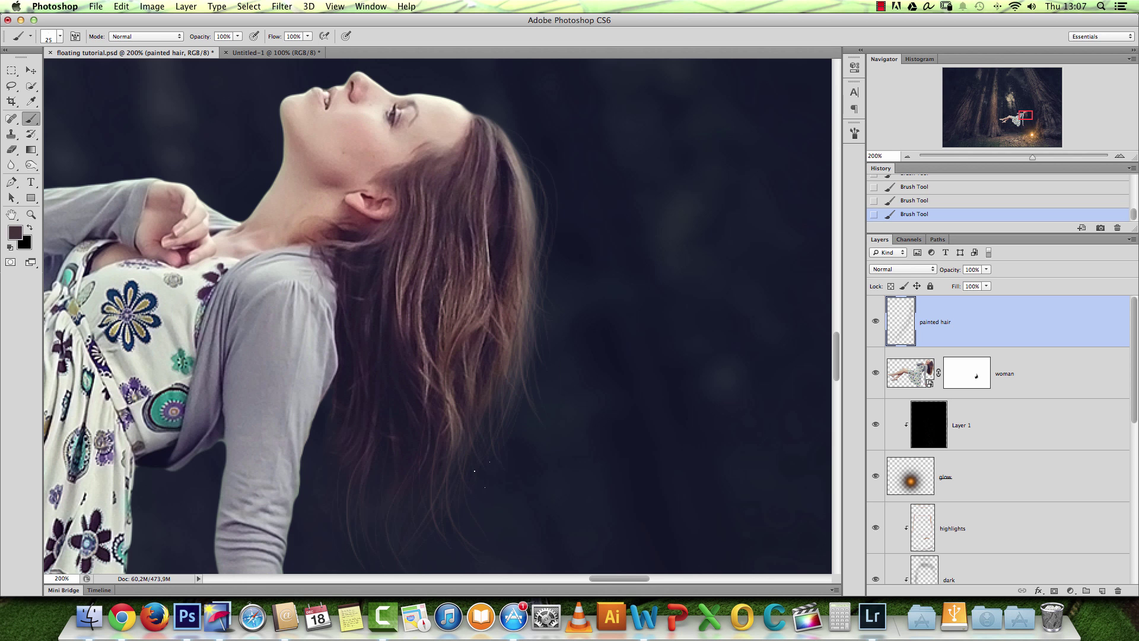
alt+click(461, 427)
scroll(380, 442, down, 5)
scroll(380, 442, left, 3)
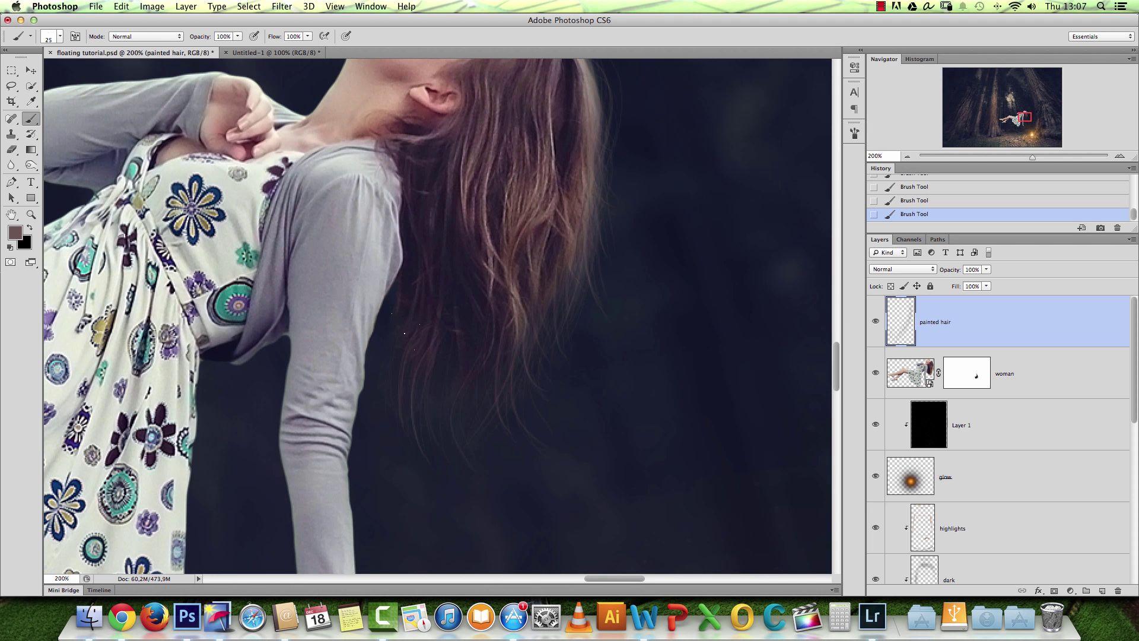
key(super+z)
key(super+z)
key(alt+super+z)
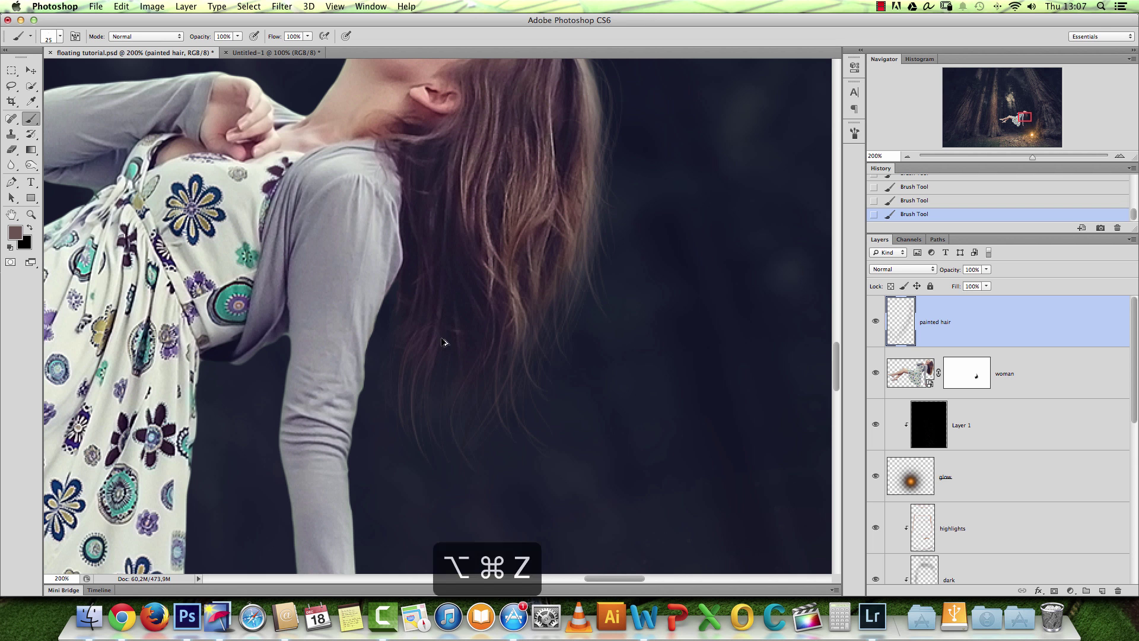
click(915, 213)
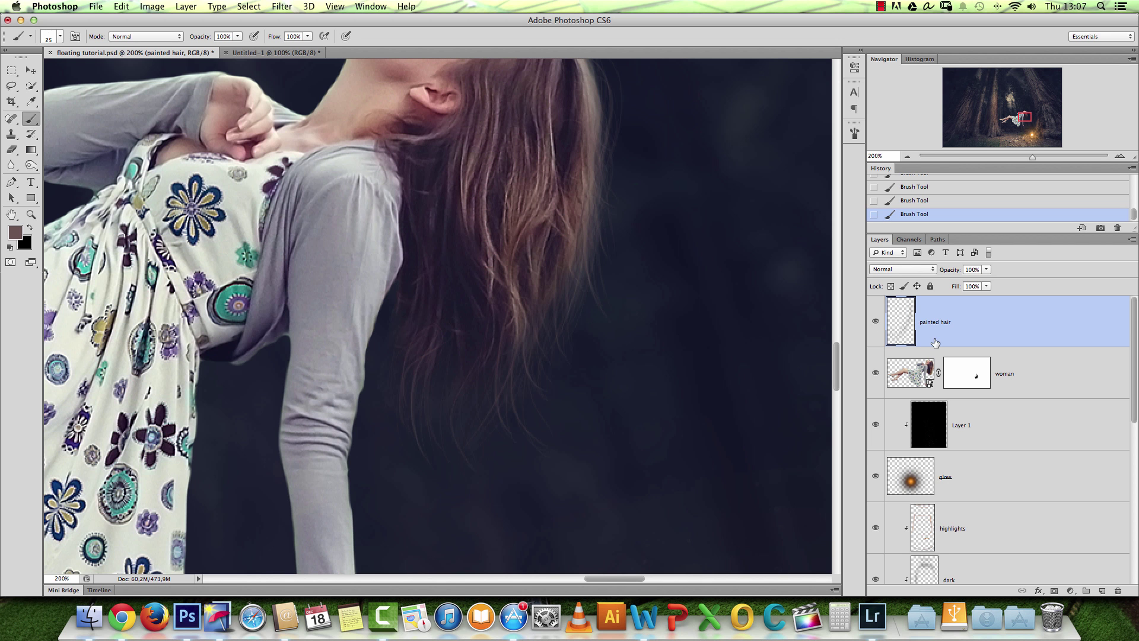
Move the painted hair layer directly below the woman layer.
alt+super+click(550, 249)
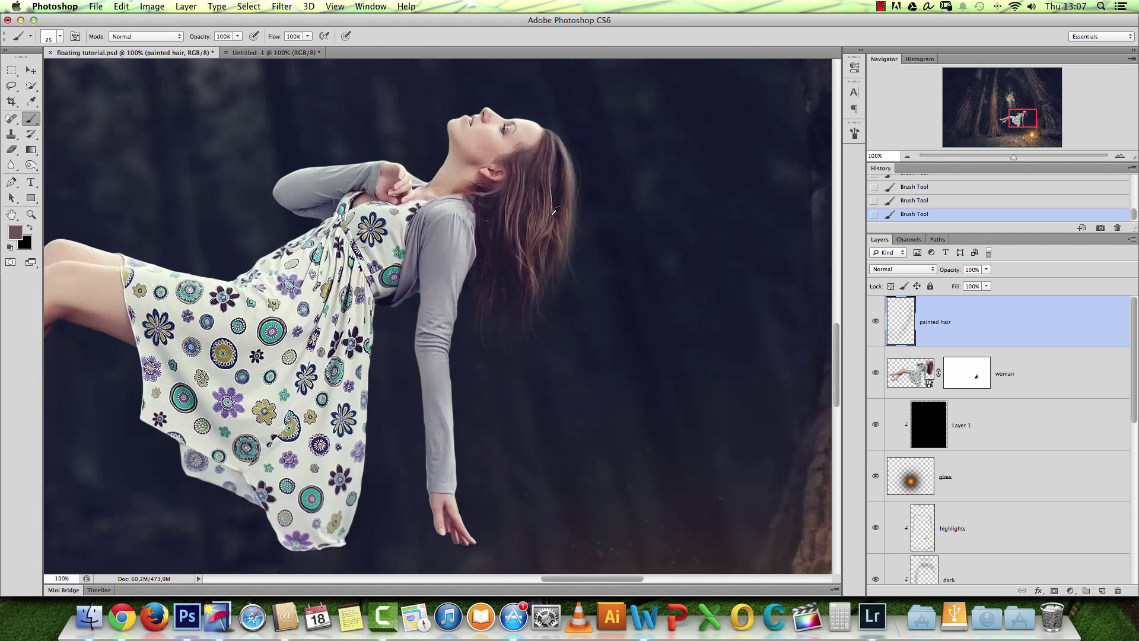
drag(585, 237, 563, 295)
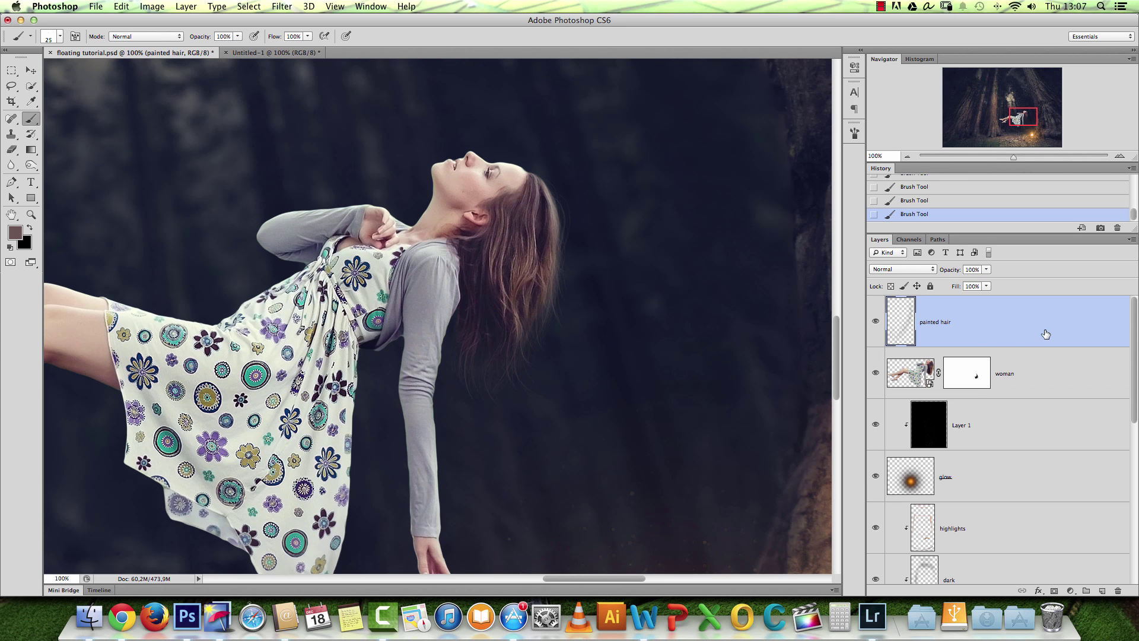
key(super+space)
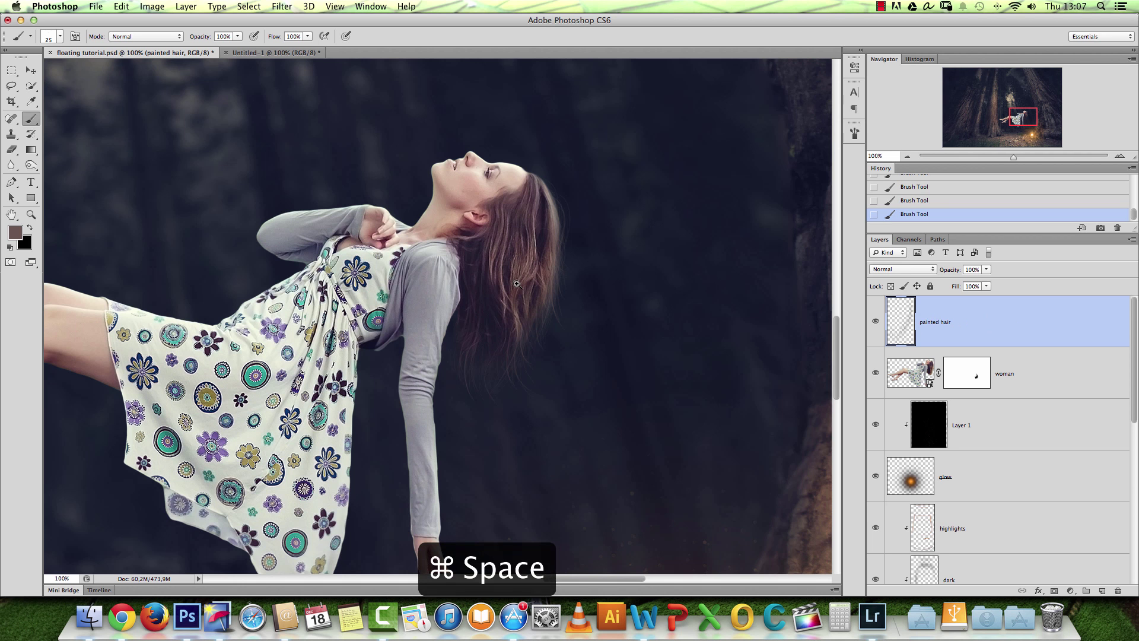
drag(1032, 325, 1012, 394)
Paint thin strands behind the back edge and lower tips of the hair, resampling browns from it between strokes.
key(super+space)
click(557, 301)
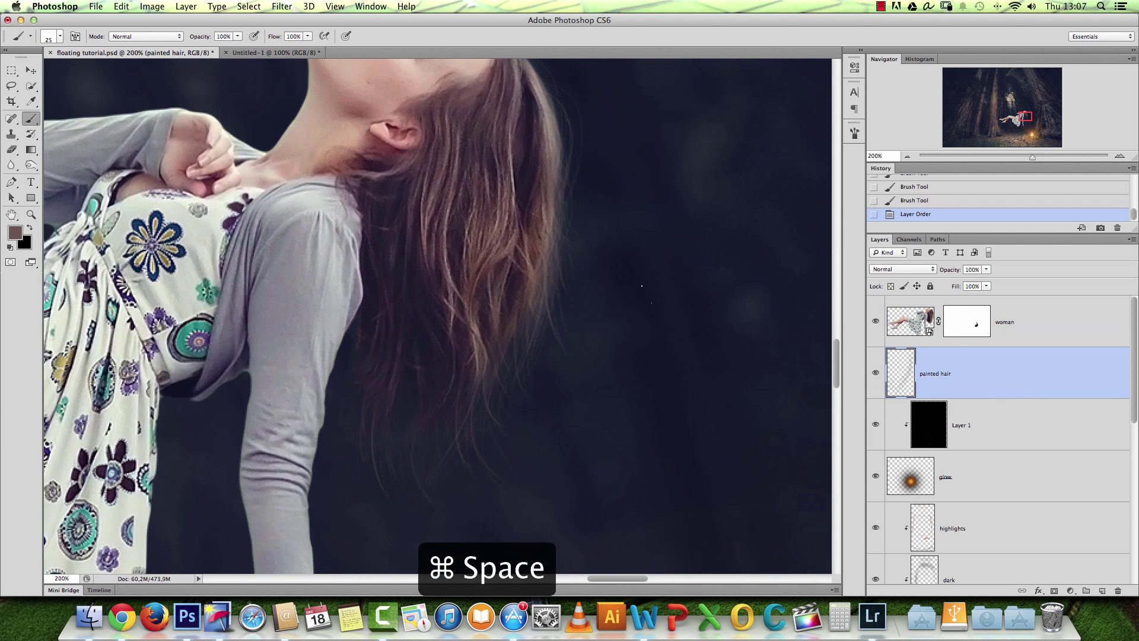
drag(543, 293, 552, 232)
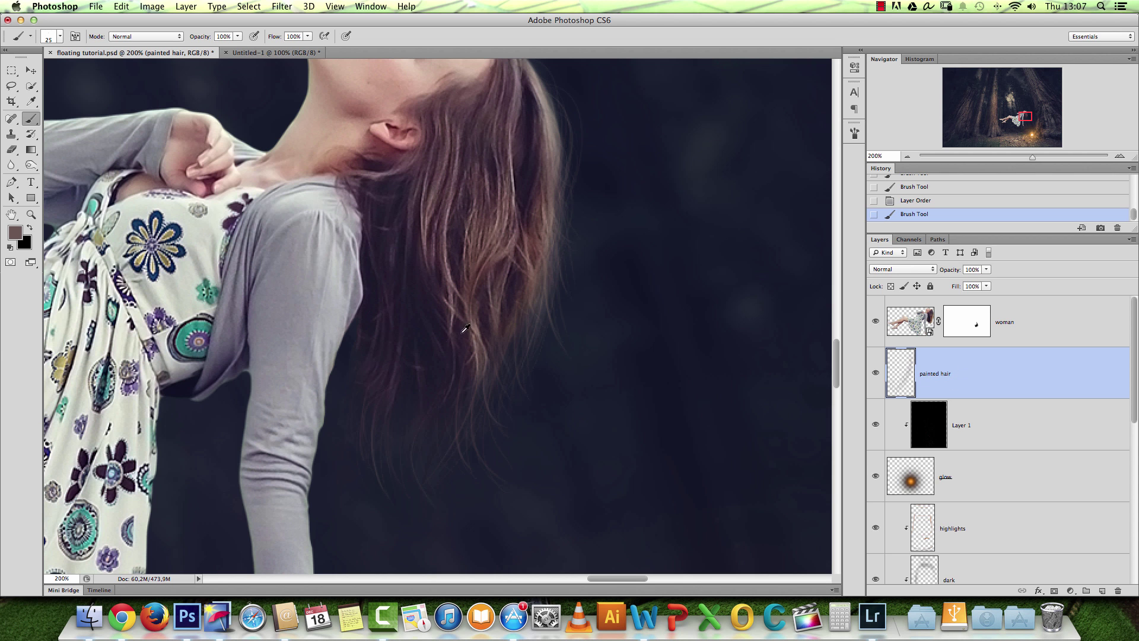
alt+click(476, 346)
mouse_move(415, 469)
mouse_down()
mouse_move(438, 423)
mouse_move(412, 426)
mouse_up()
alt+click(474, 385)
drag(488, 480, 469, 397)
alt+click(415, 379)
alt+click(396, 372)
drag(543, 169, 490, 427)
Enlarge the hair brush to 50 px and paint more strands below the hair tips in resampled browns, undoing the unwanted strokes.
right_click(490, 427)
double_click(795, 356)
alt+click(493, 296)
key(super+alt+z)
key(super+alt+z)
alt+click(534, 300)
drag(534, 300, 525, 397)
drag(526, 403, 526, 260)
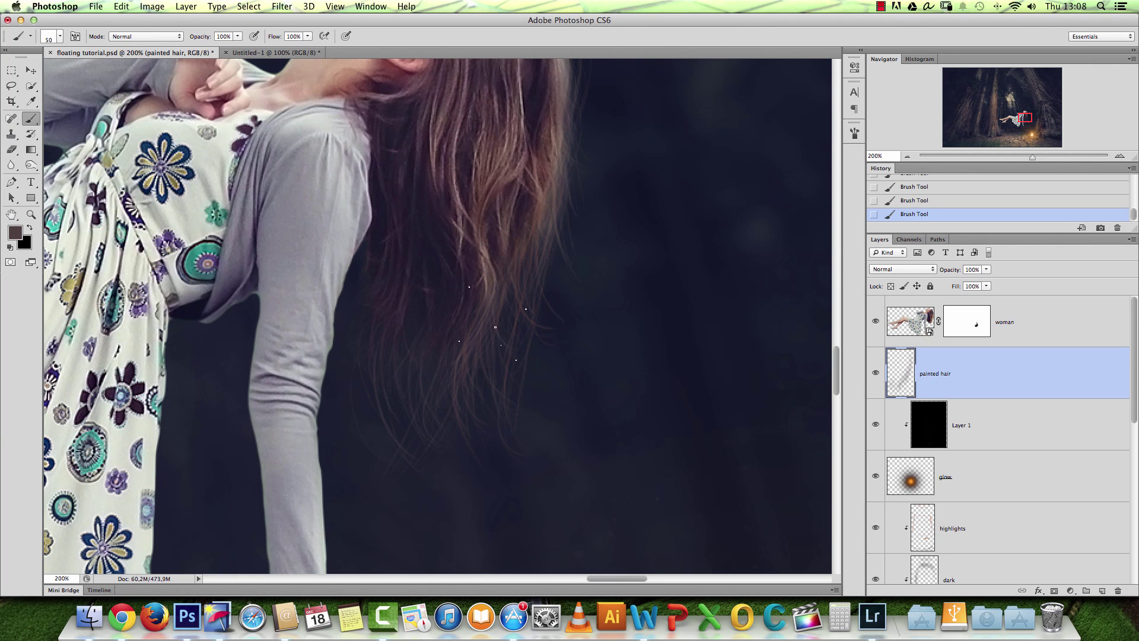
Sample a lighter tone and paint additional strands around the hair tips with the hair brush at 45 px.
key(super+minus)
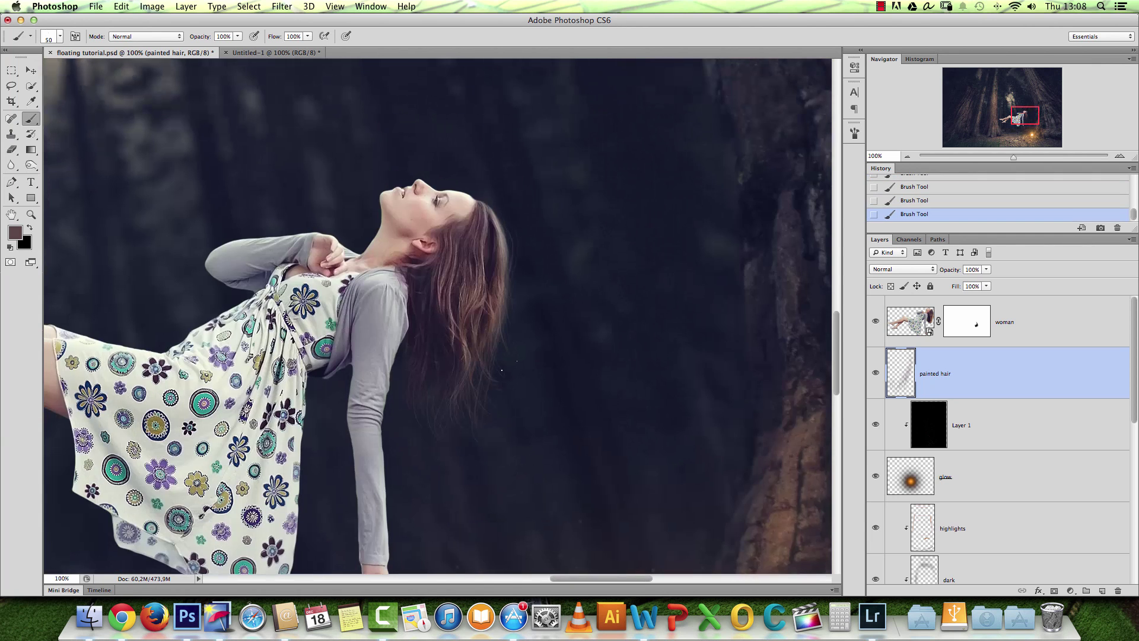
alt+click(498, 227)
alt+click(516, 396)
alt+click(516, 396)
drag(443, 394, 534, 389)
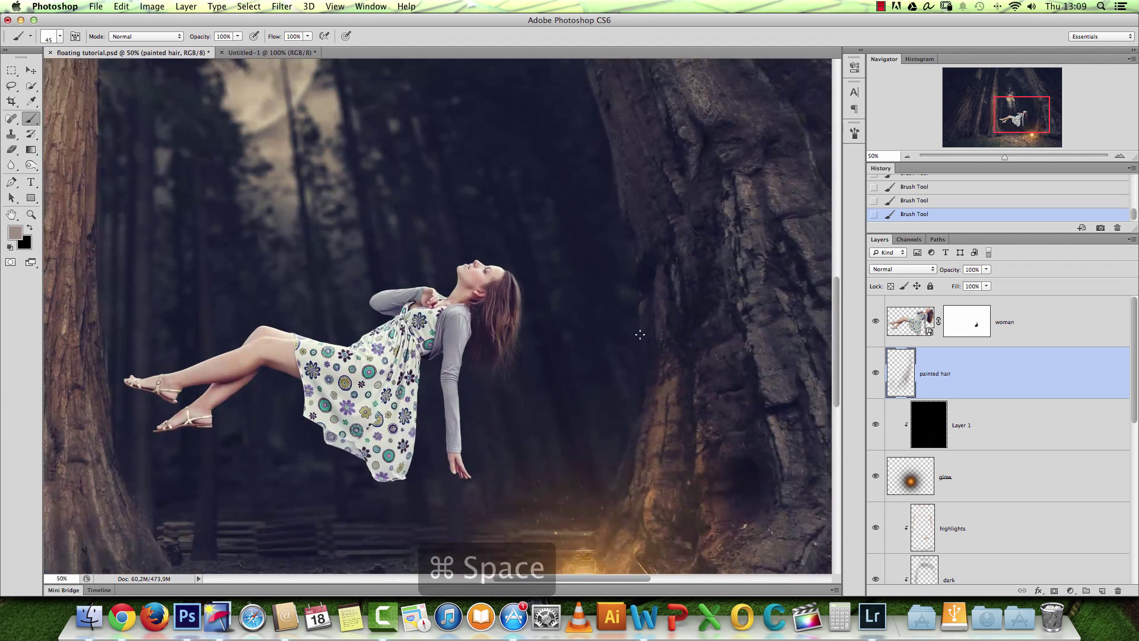
Hide and show the painted hair layer to compare the hair with and without the added strands.
super+click(598, 321)
click(875, 373)
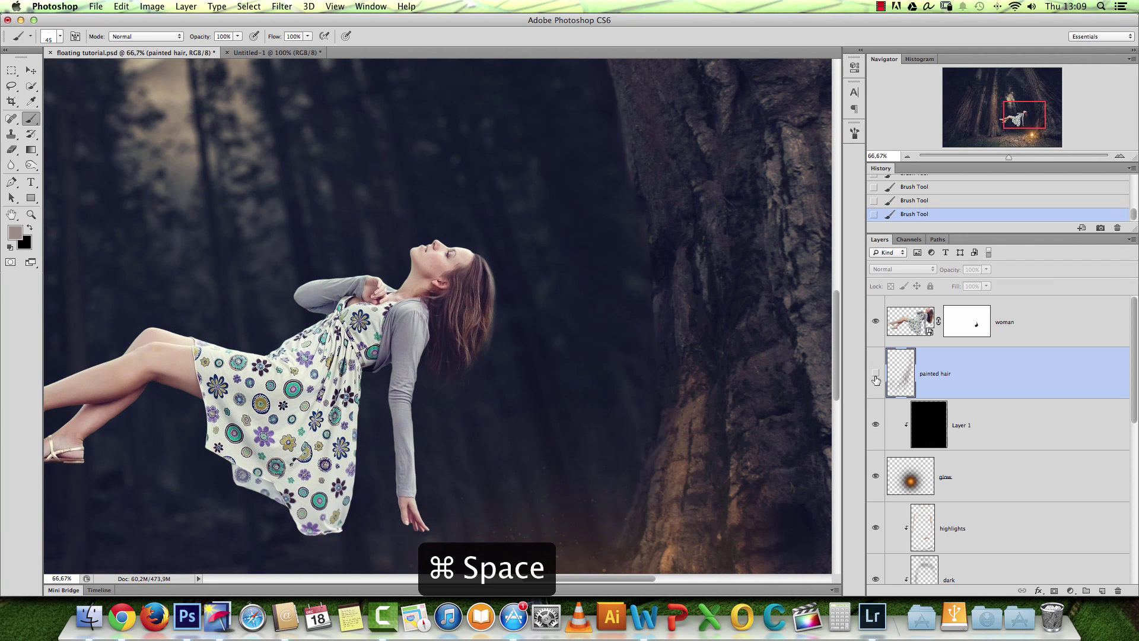
click(875, 373)
click(876, 373)
click(876, 373)
Examine how the woman and her painted hair blend into the whole forest scene at different magnifications.
drag(472, 441, 466, 292)
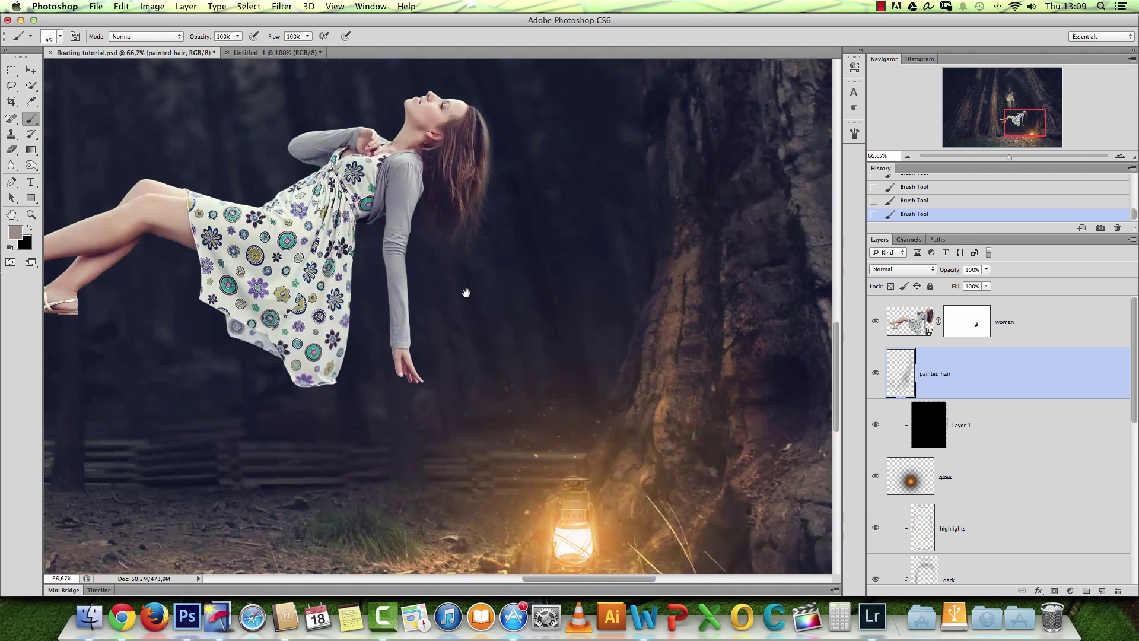
drag(455, 230, 478, 325)
key(alt+space)
click(444, 296)
click(450, 277)
drag(424, 273, 475, 323)
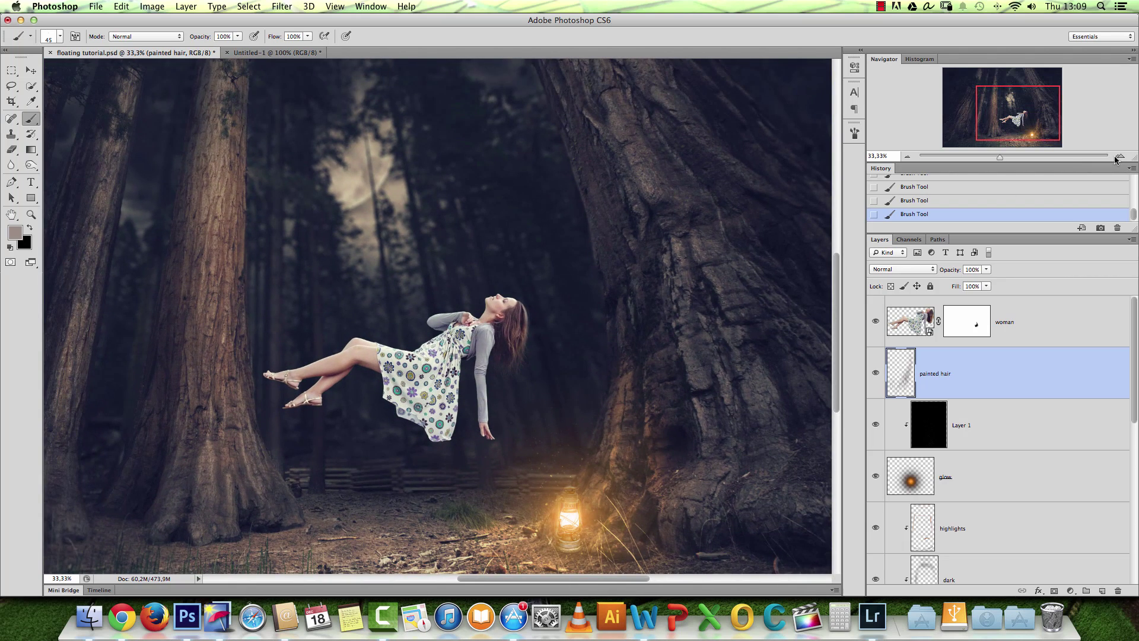
click(1119, 156)
drag(619, 415, 590, 380)
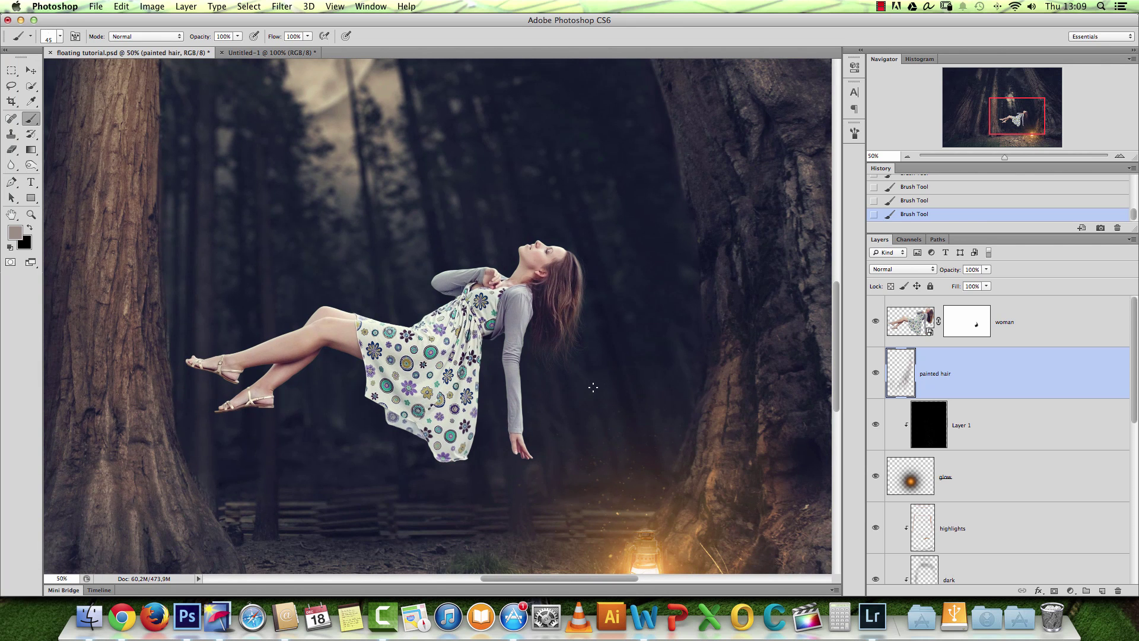
Open the woman layer's smart object contents for editing.
key(super+1)
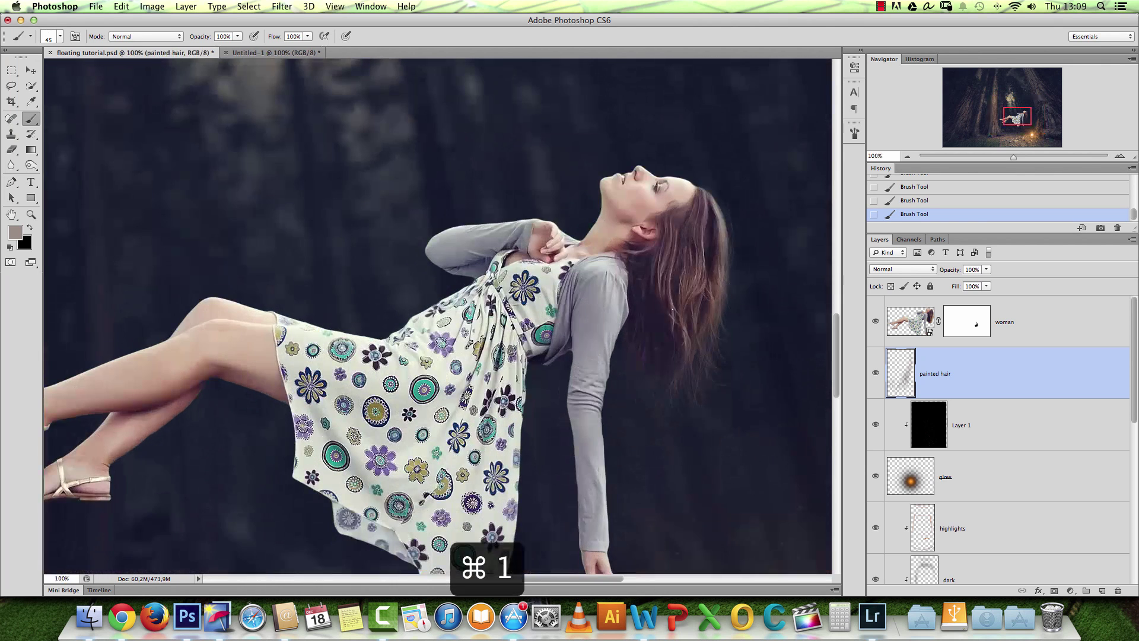
drag(661, 267, 617, 280)
click(592, 270)
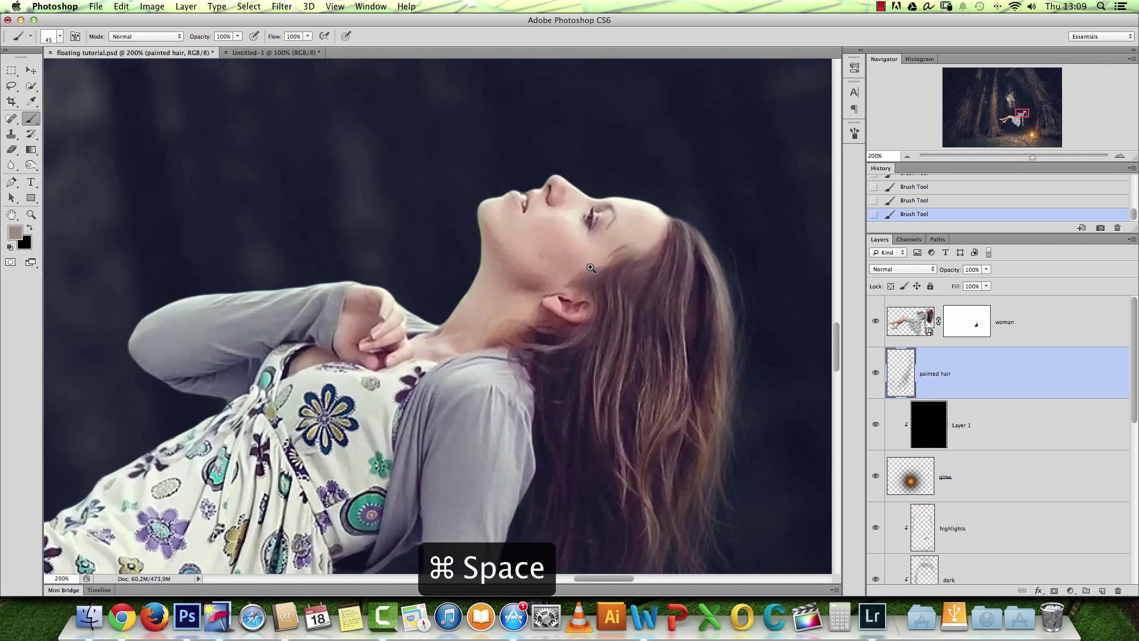
click(591, 267)
click(907, 321)
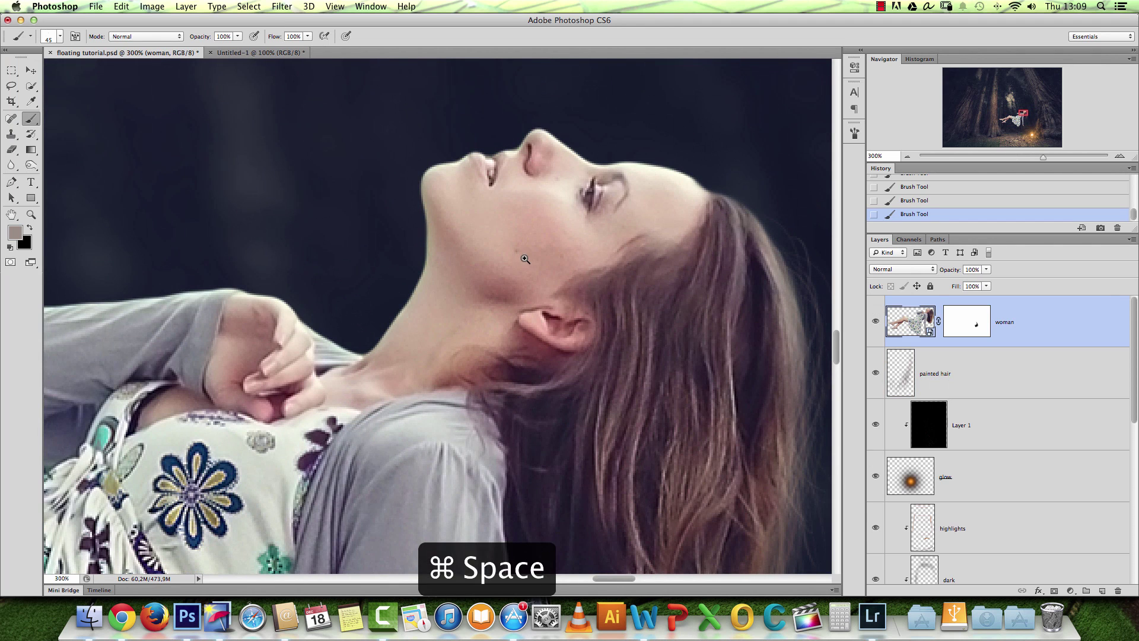
click(528, 257)
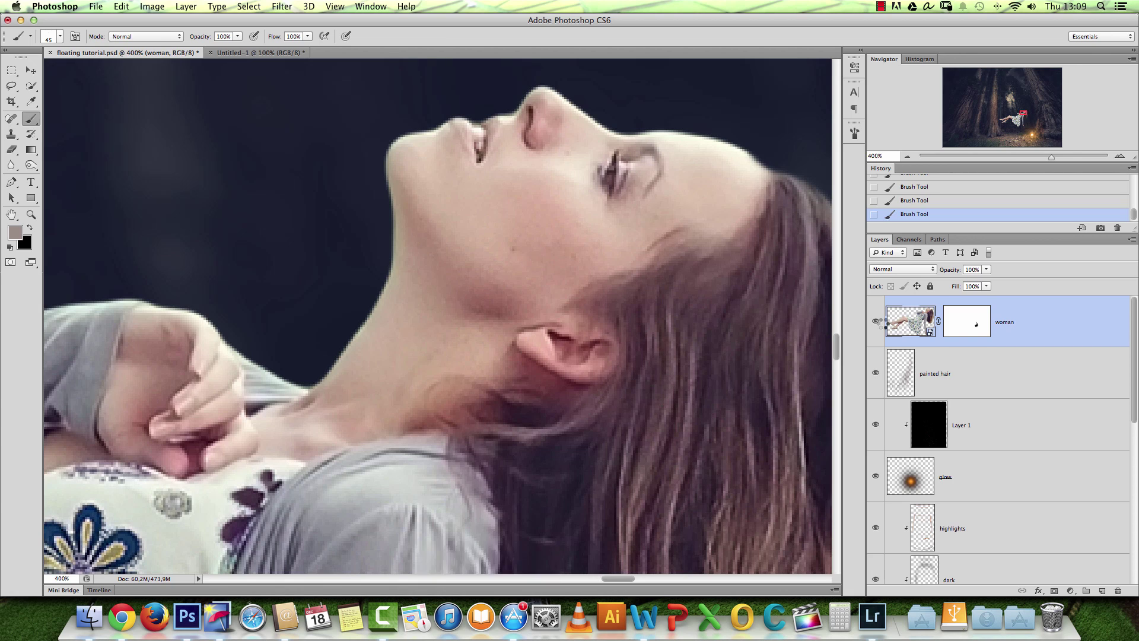
double_click(901, 324)
Remove the dark spots on the woman's cheek with the Spot Healing Brush set to Content-Aware.
click(644, 196)
click(643, 196)
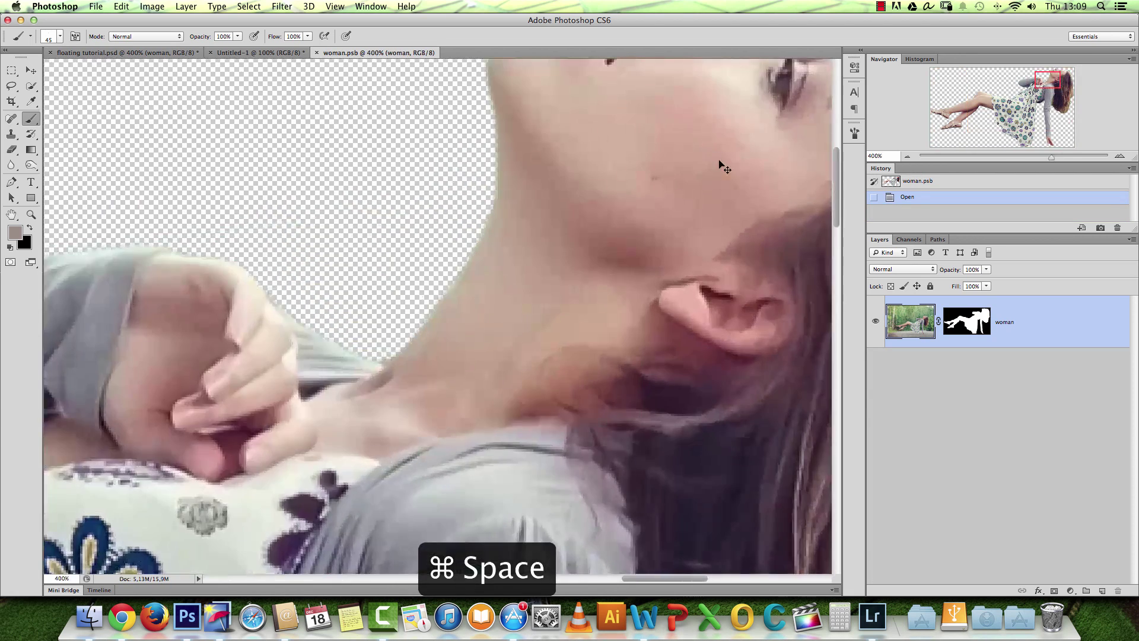
key(super+z)
drag(614, 183, 293, 297)
key(j)
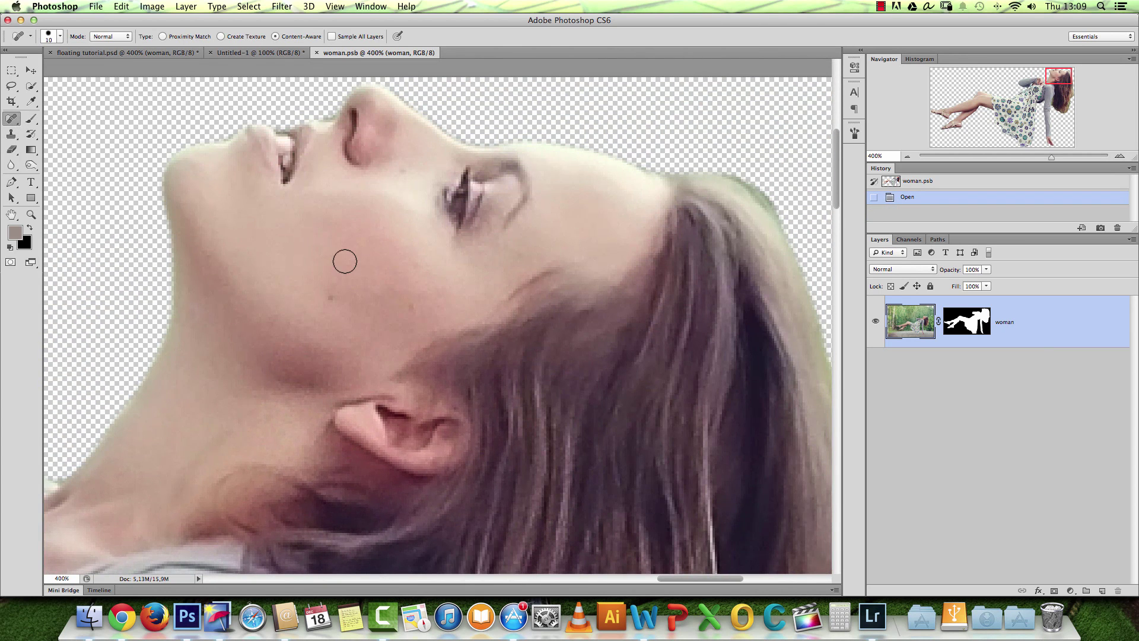
alt+click(339, 294)
key(Escape)
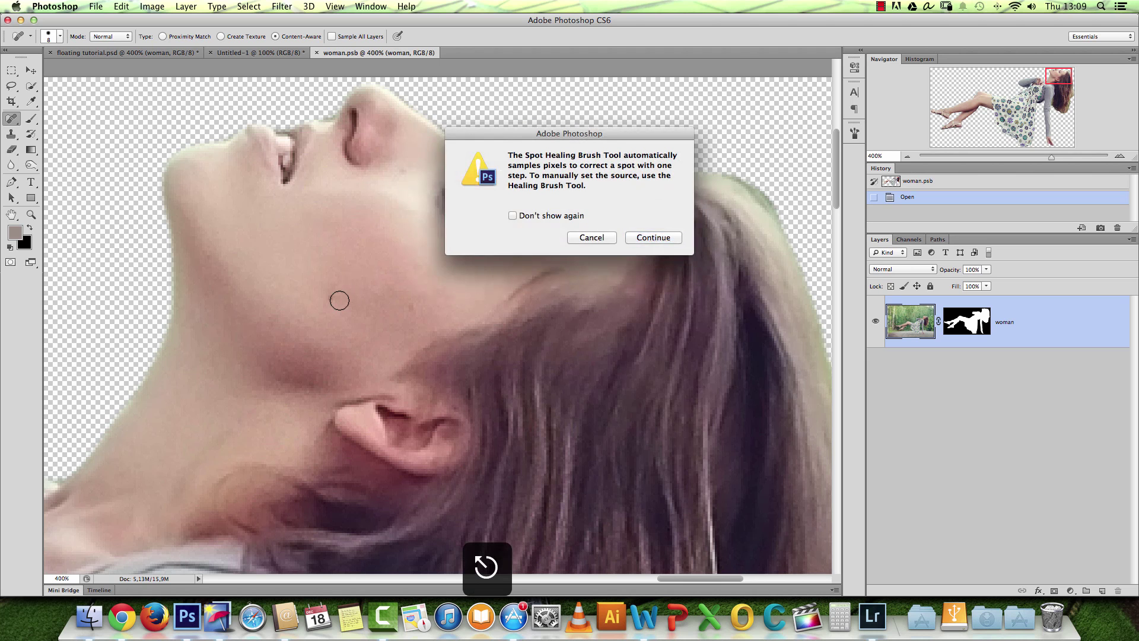
click(333, 297)
click(415, 309)
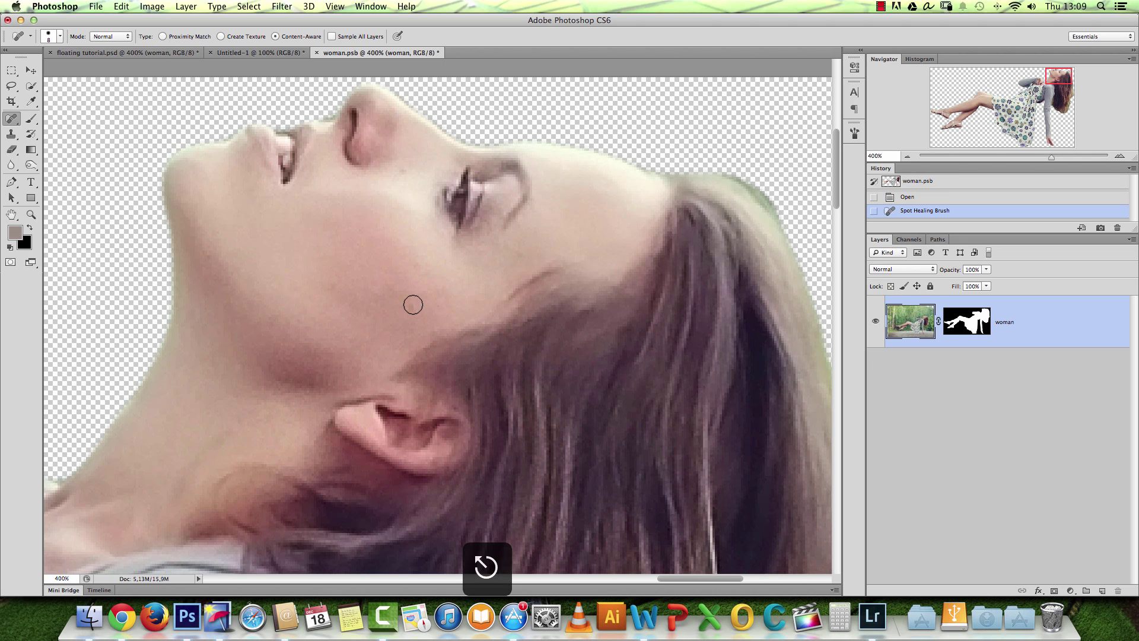
Heal the remaining skin marks near the hairline, on the cheek and beside the nose.
mouse_move(503, 300)
mouse_down()
mouse_move(543, 266)
mouse_move(516, 295)
mouse_up()
mouse_move(542, 272)
mouse_down()
mouse_move(504, 303)
mouse_move(527, 285)
mouse_up()
click(410, 267)
click(404, 167)
drag(375, 198, 434, 266)
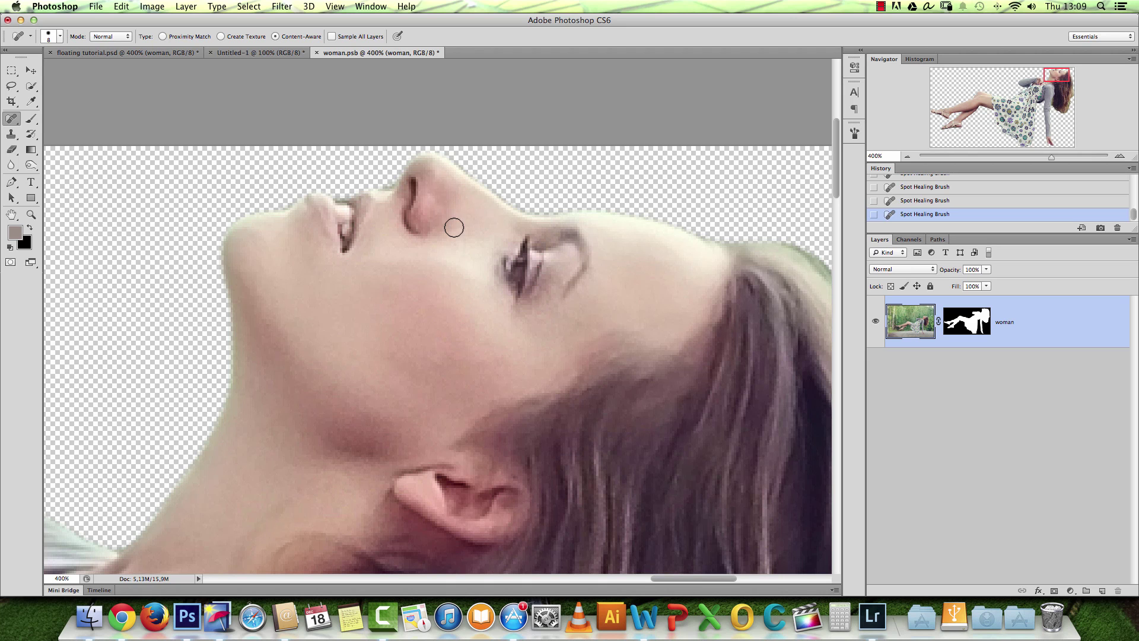
Close woman.psb and save its changes back to the composite.
key(super+w)
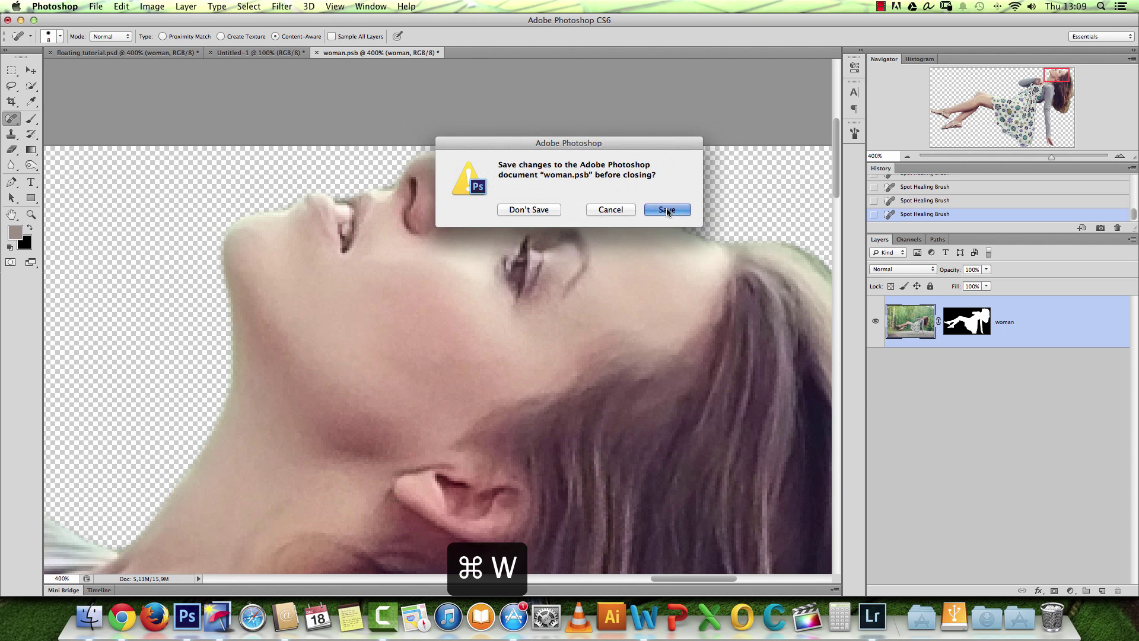
click(666, 208)
Open the choice of adjustment layers with the woman layer selected.
key(alt+space)
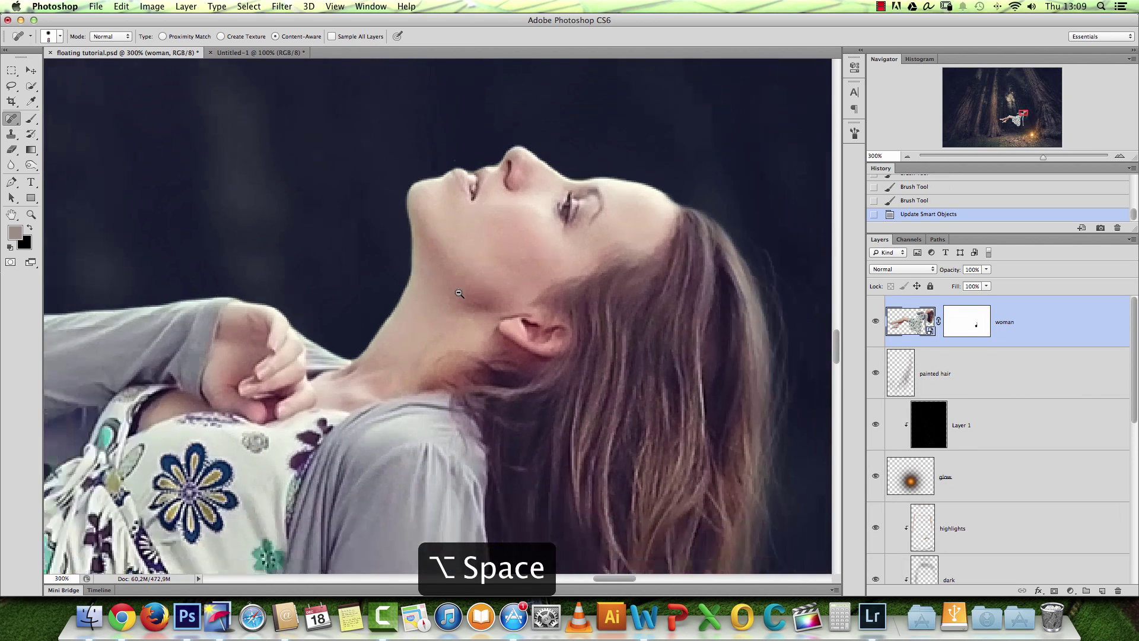
alt+click(459, 291)
alt+click(481, 297)
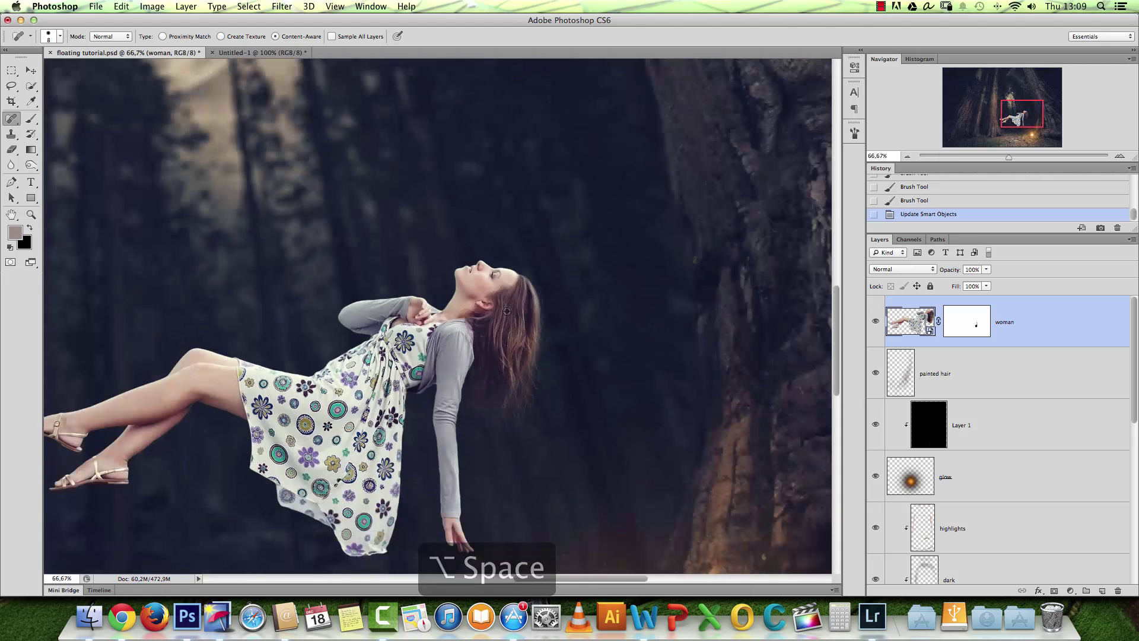
alt+click(460, 323)
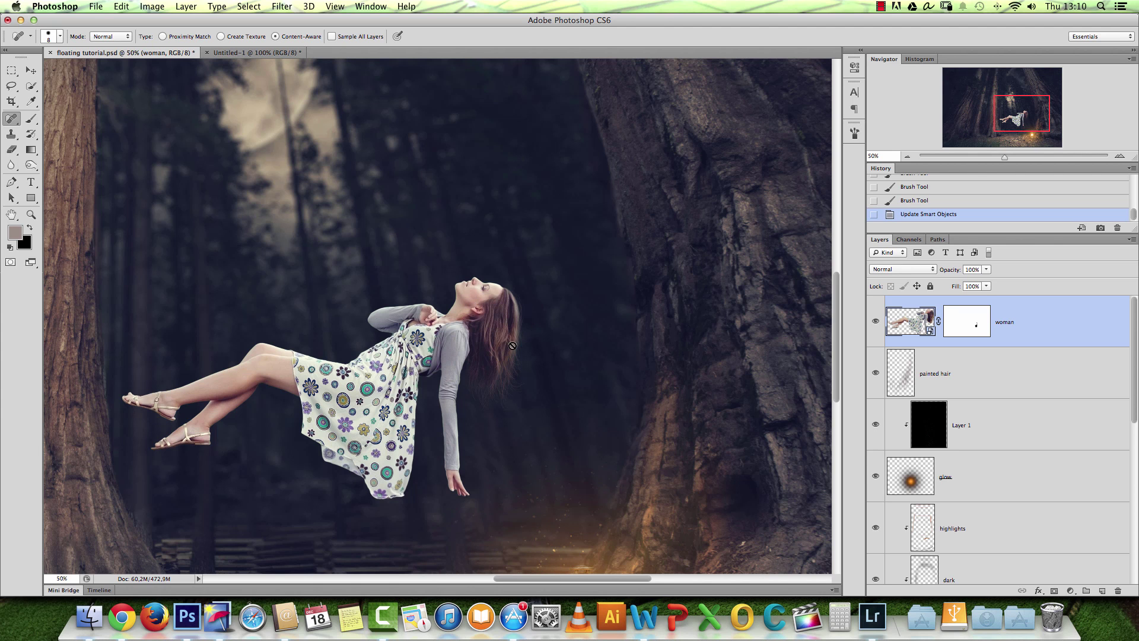
click(1070, 591)
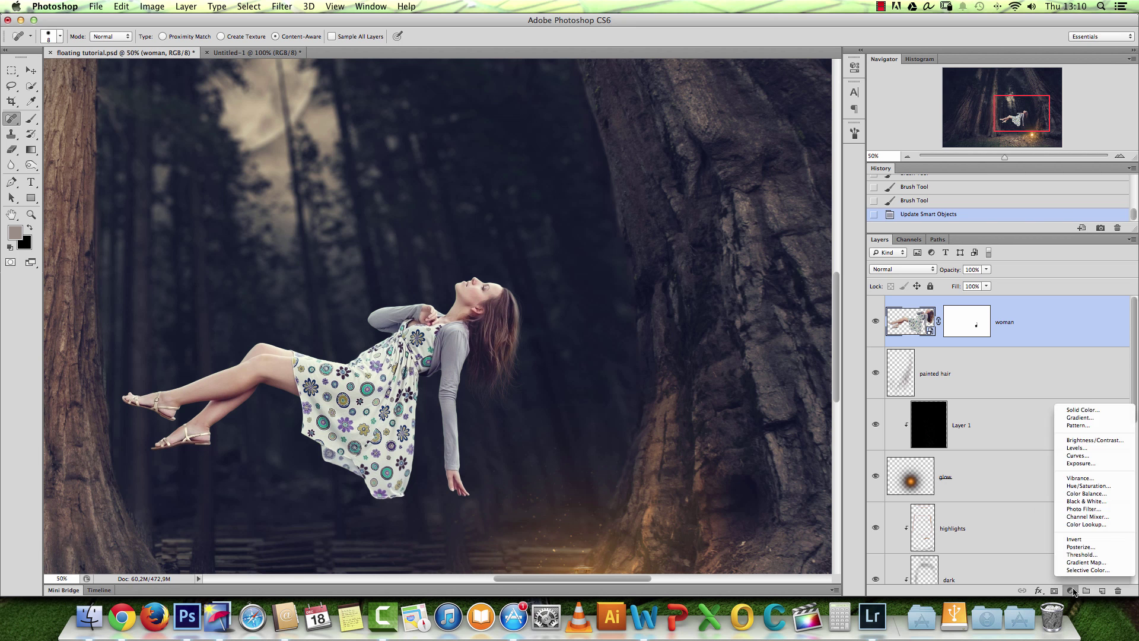
Add a Levels adjustment layer clipped to the woman layer and set its output levels to 10 and 191.
click(1088, 452)
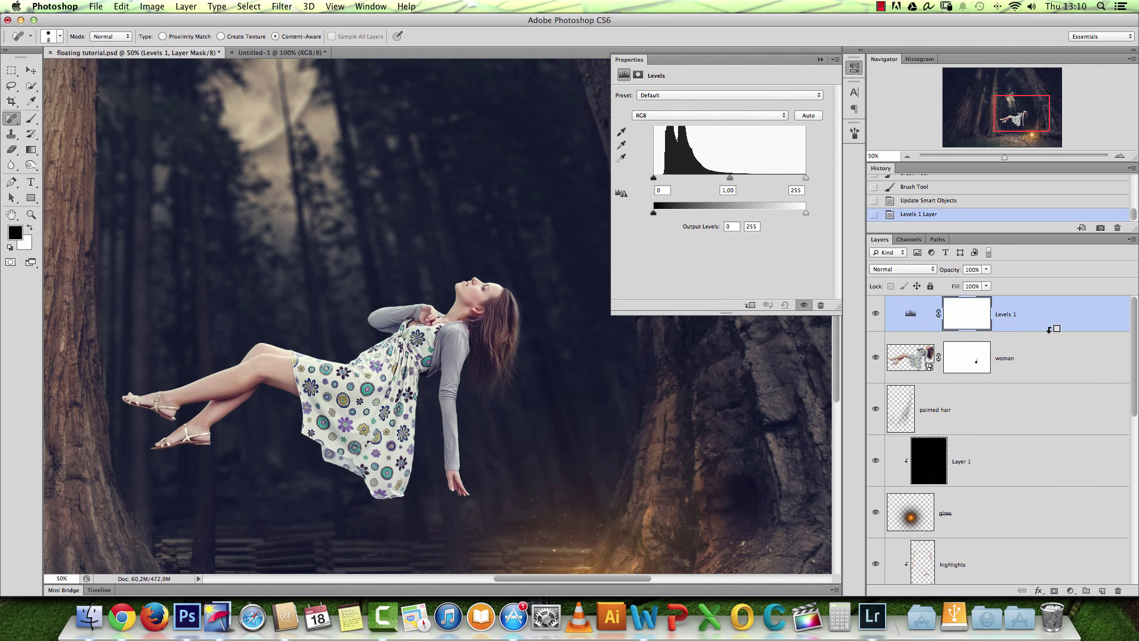
alt+click(1047, 333)
super+click(497, 213)
drag(483, 287, 528, 266)
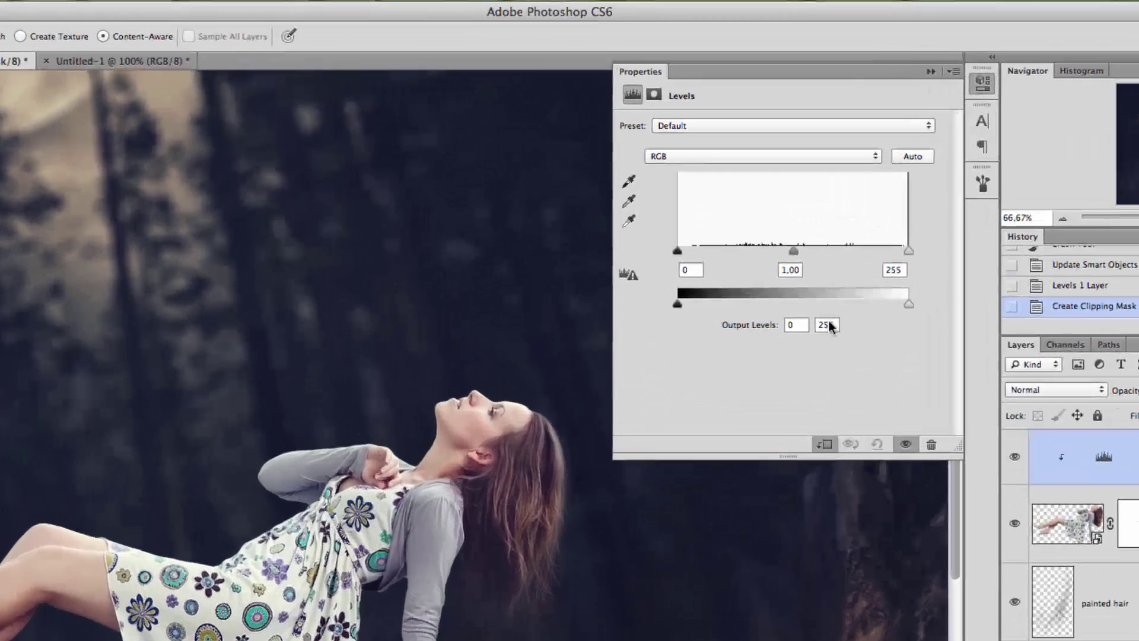
click(806, 337)
text(10)
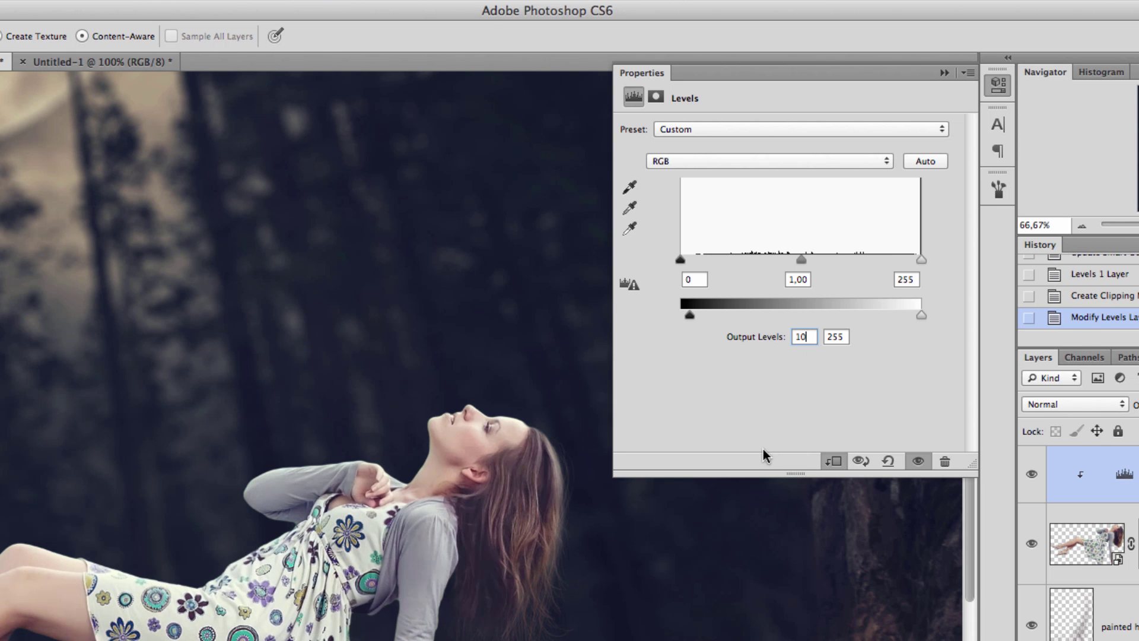
key(Tab)
text(173)
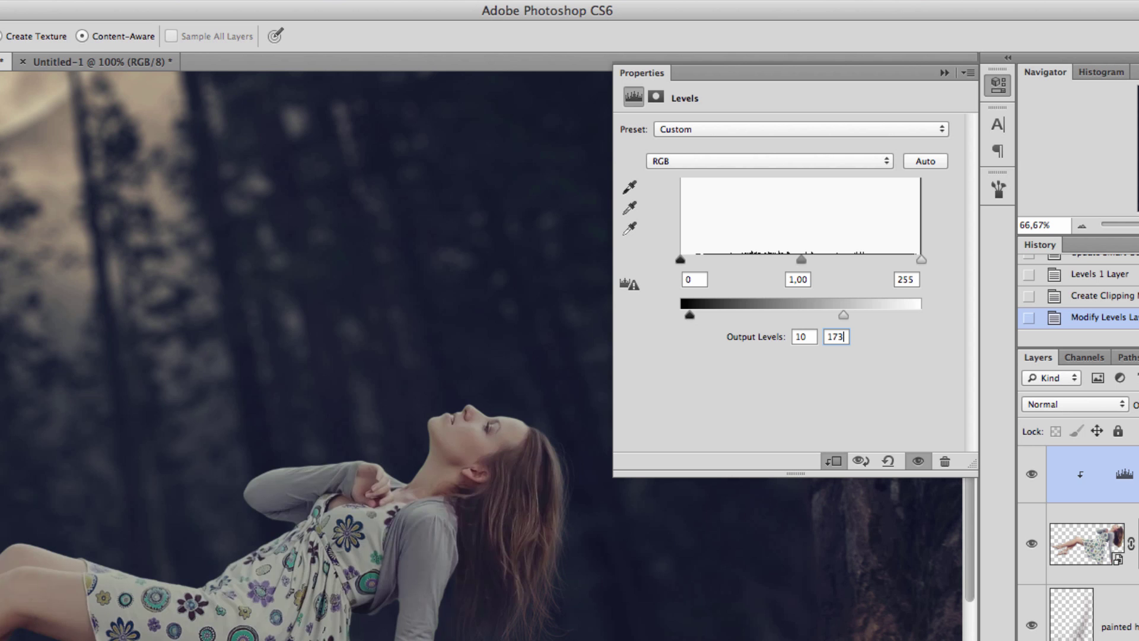
drag(845, 314, 862, 316)
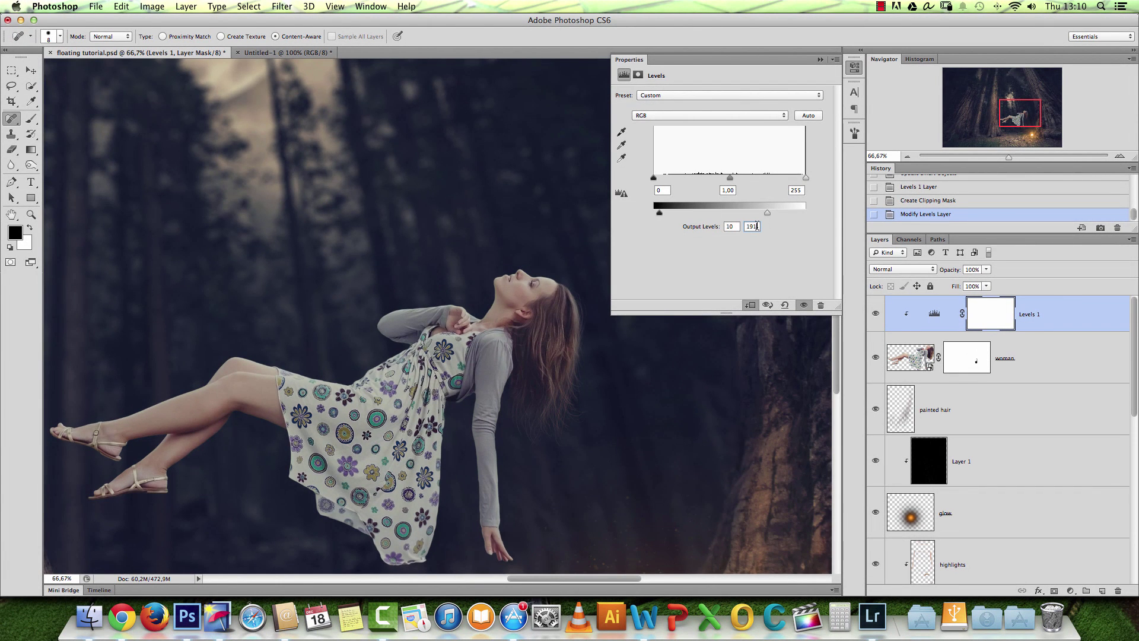
mouse_move(1022, 111)
mouse_down()
mouse_move(1032, 121)
mouse_move(1021, 114)
mouse_up()
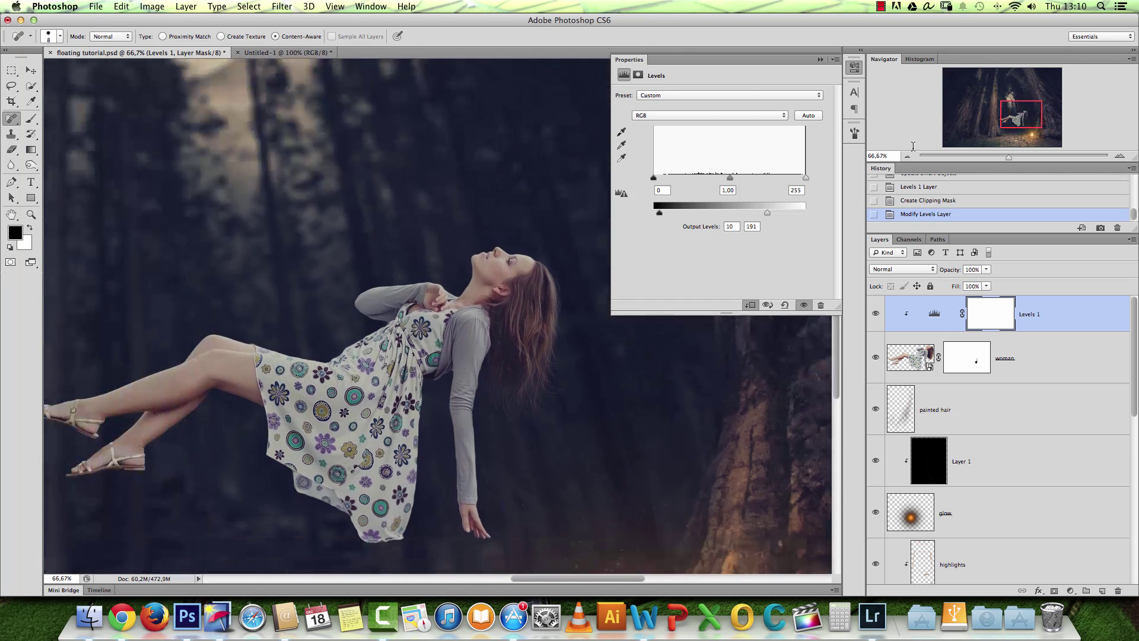
click(820, 59)
Add a temporary Black & White adjustment layer above Levels 1 to compare the woman's tones with the forest.
key(alt+space)
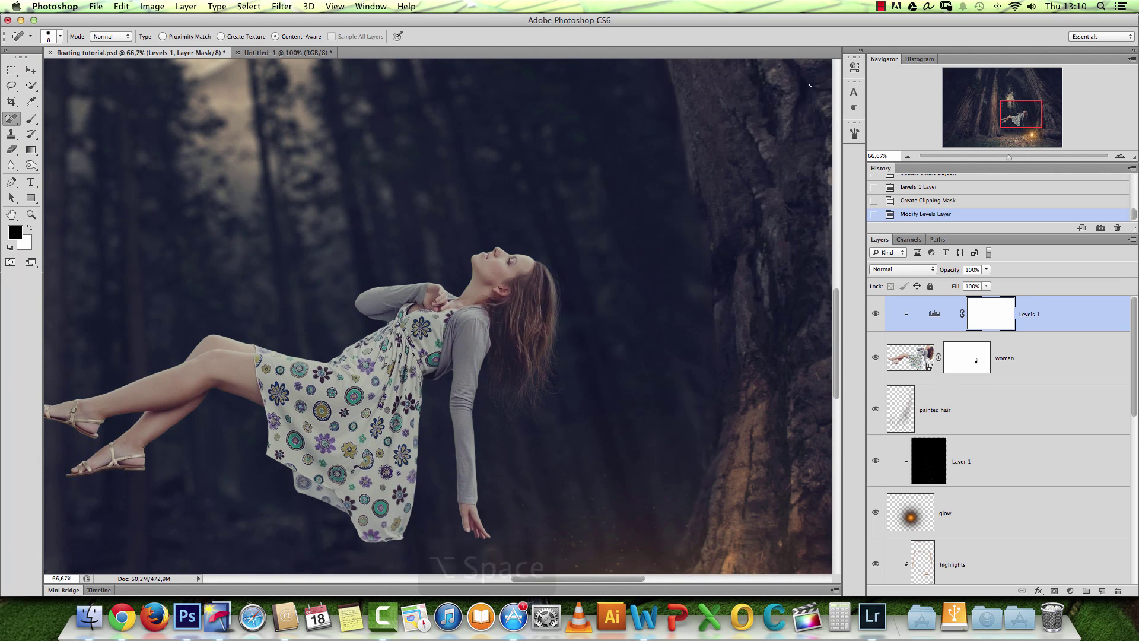
click(443, 332)
alt+click(438, 343)
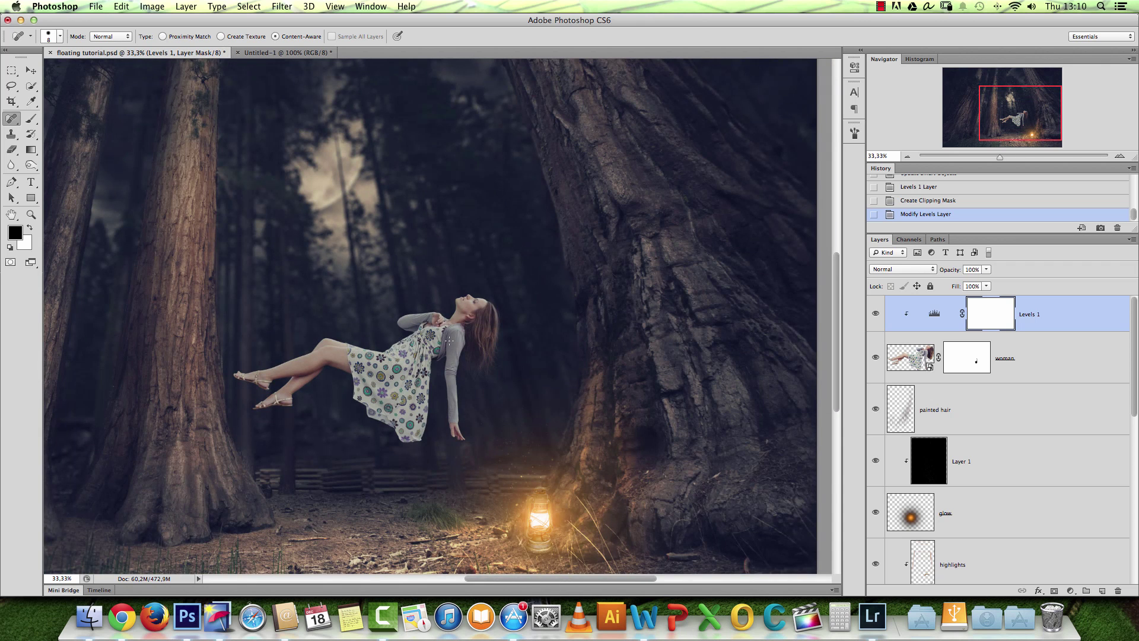
drag(427, 312, 473, 320)
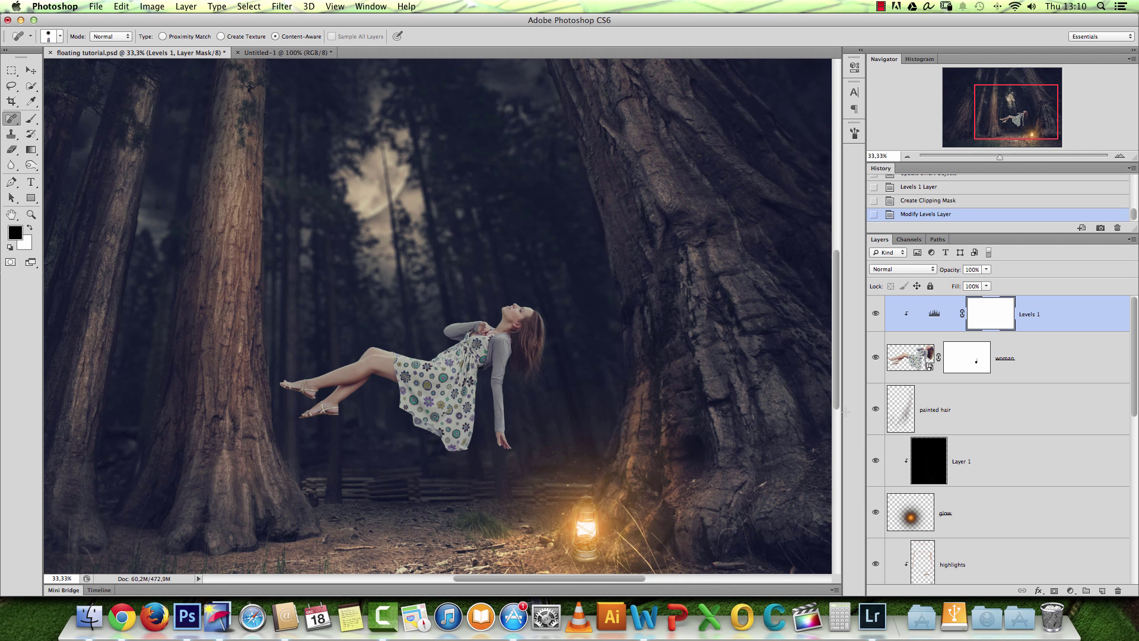
click(1070, 590)
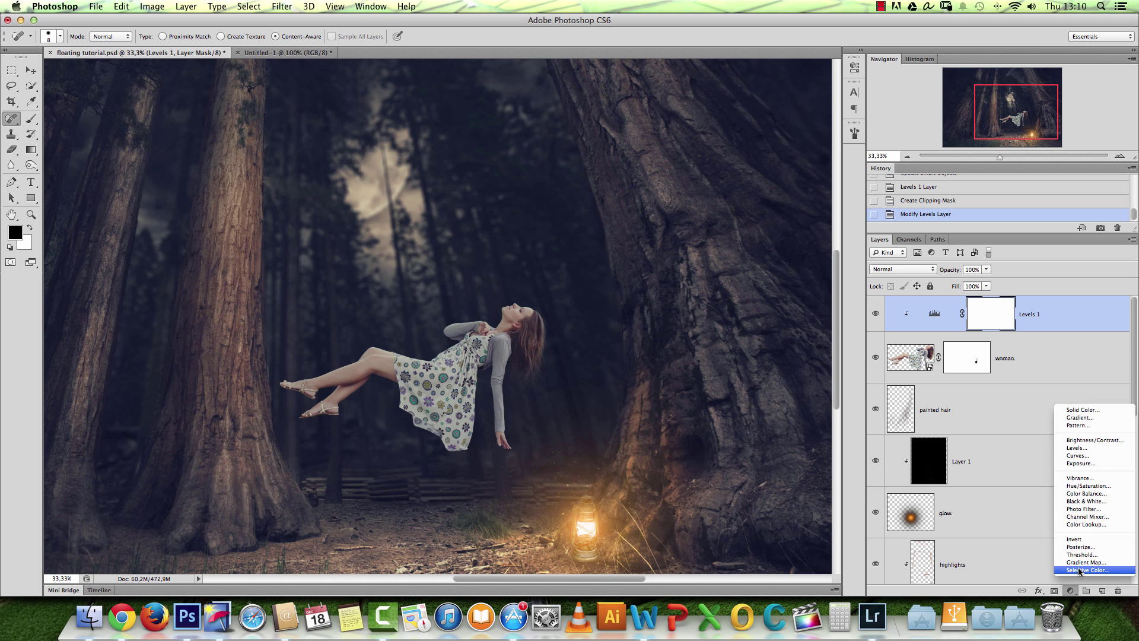
click(1083, 500)
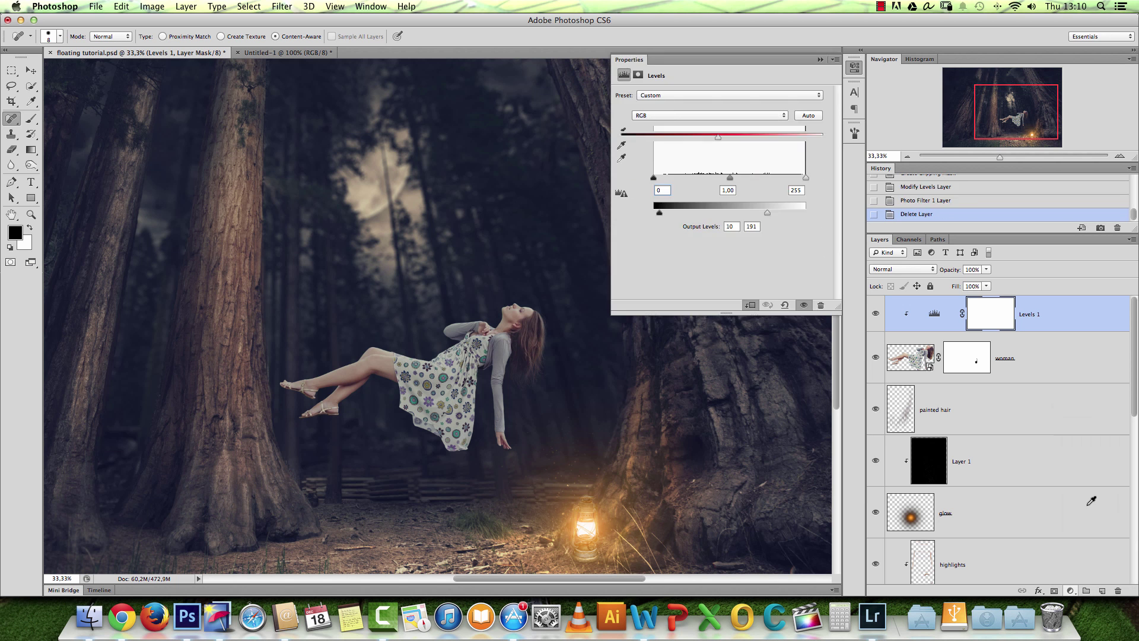
click(821, 59)
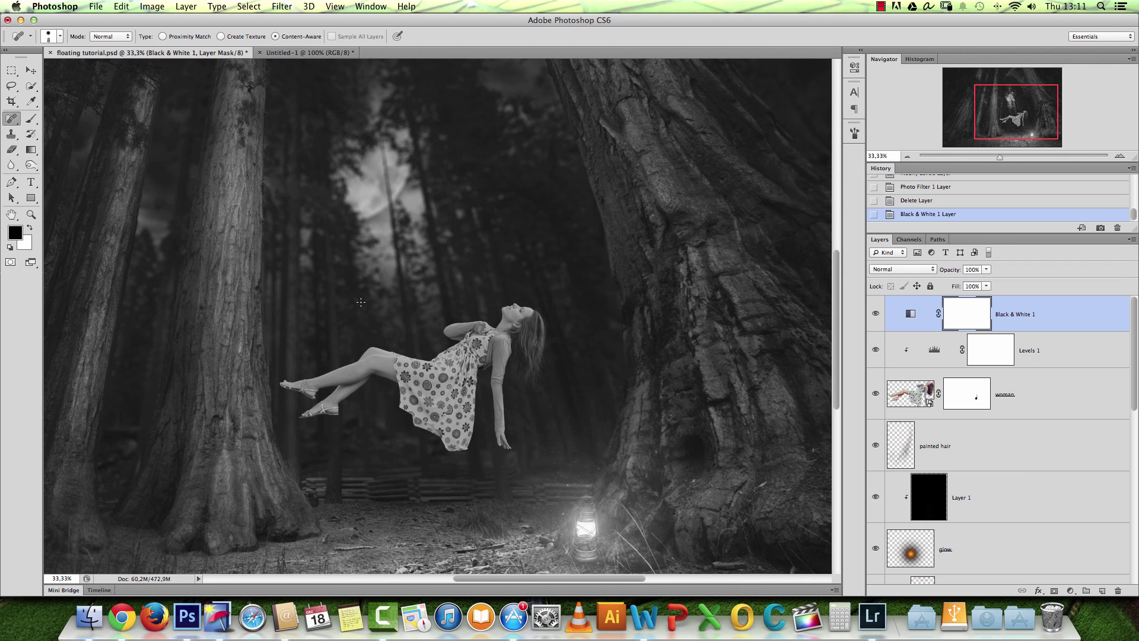
drag(1002, 116, 1001, 122)
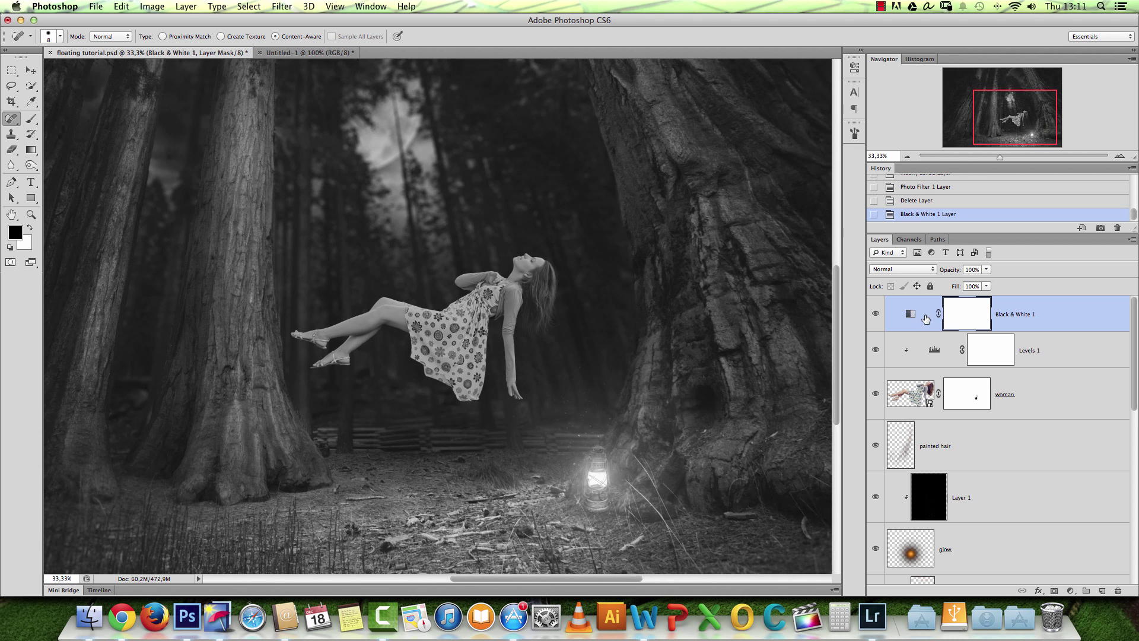
Lower the white output level of the Levels 1 adjustment to about 179 and compare the image before and after.
double_click(934, 351)
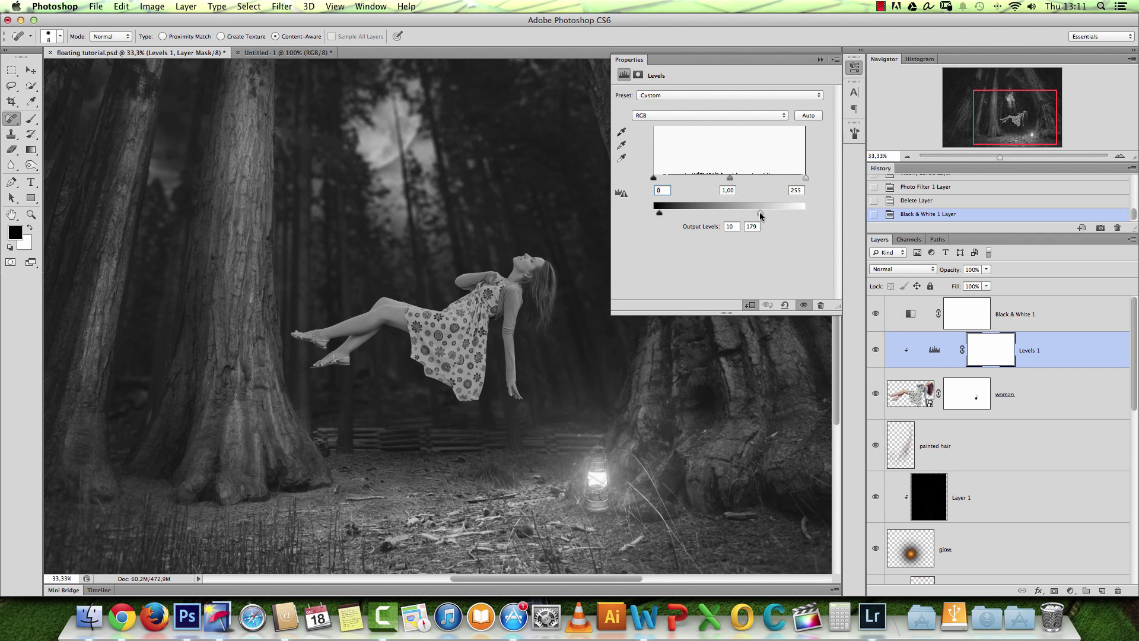
drag(757, 214, 758, 213)
click(820, 60)
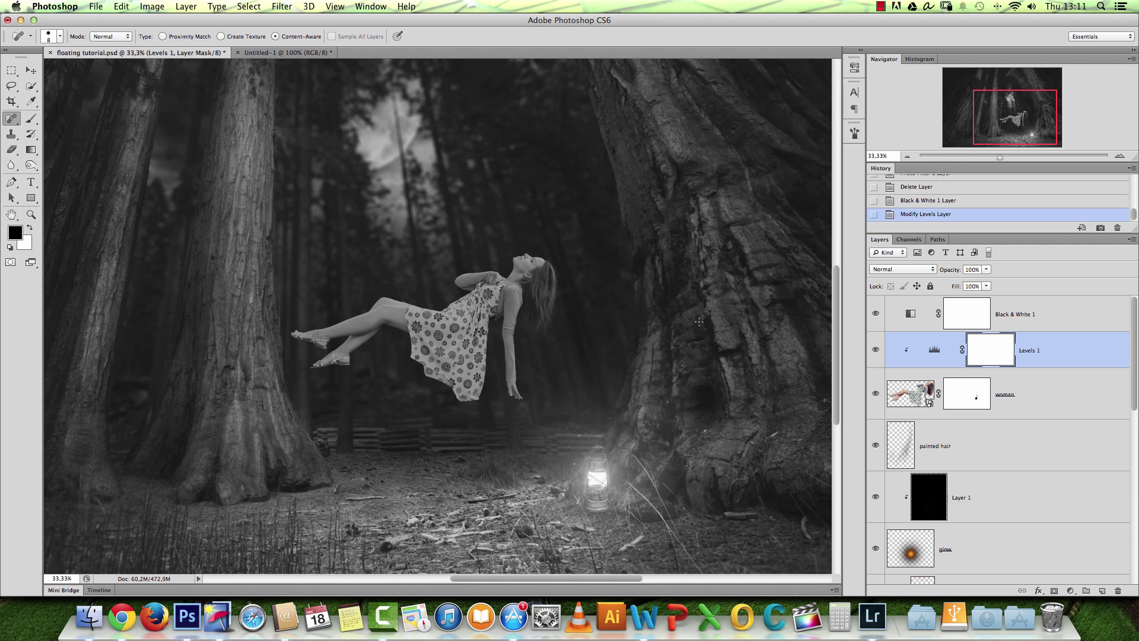
click(936, 202)
click(931, 214)
Delete the Black & White adjustment layer and check the scene in colour.
click(1085, 327)
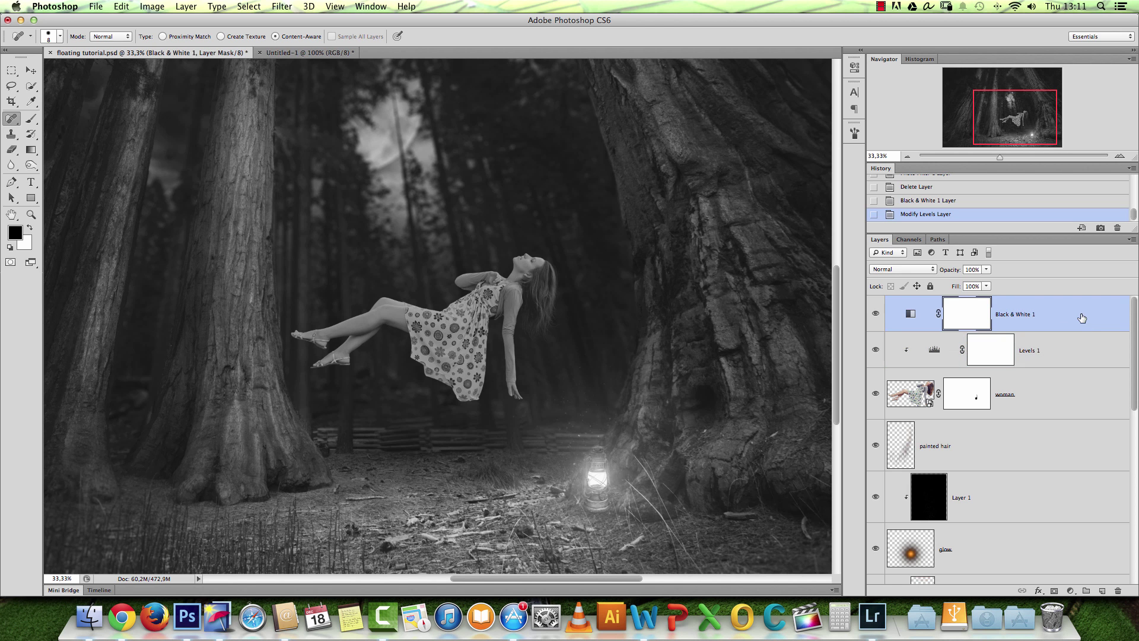
drag(1102, 315, 1119, 589)
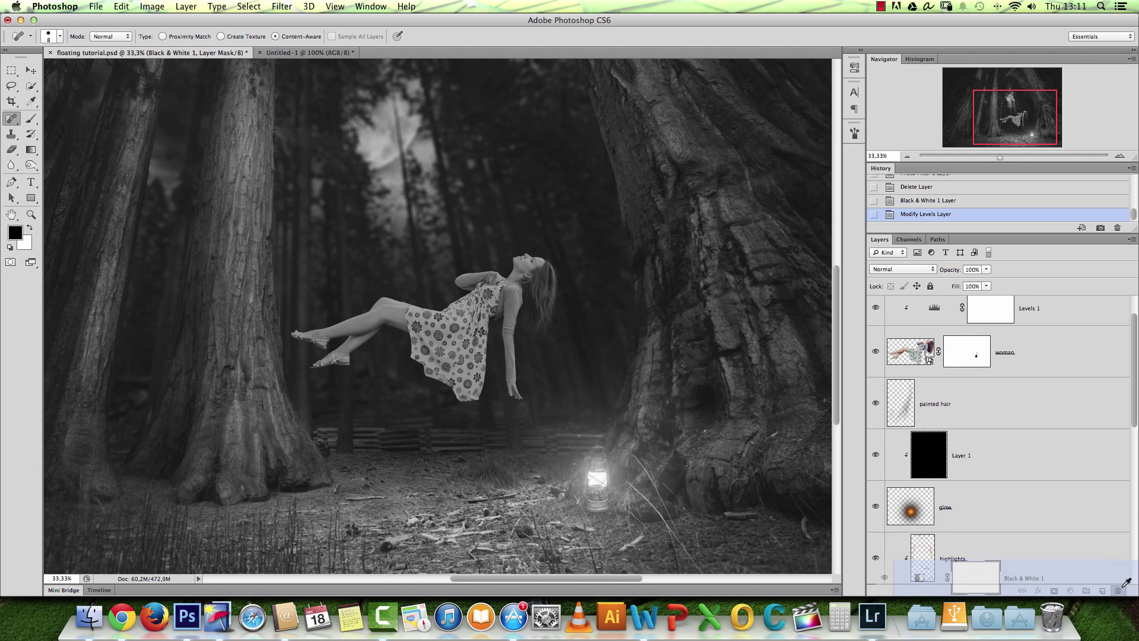
drag(1023, 114, 1017, 112)
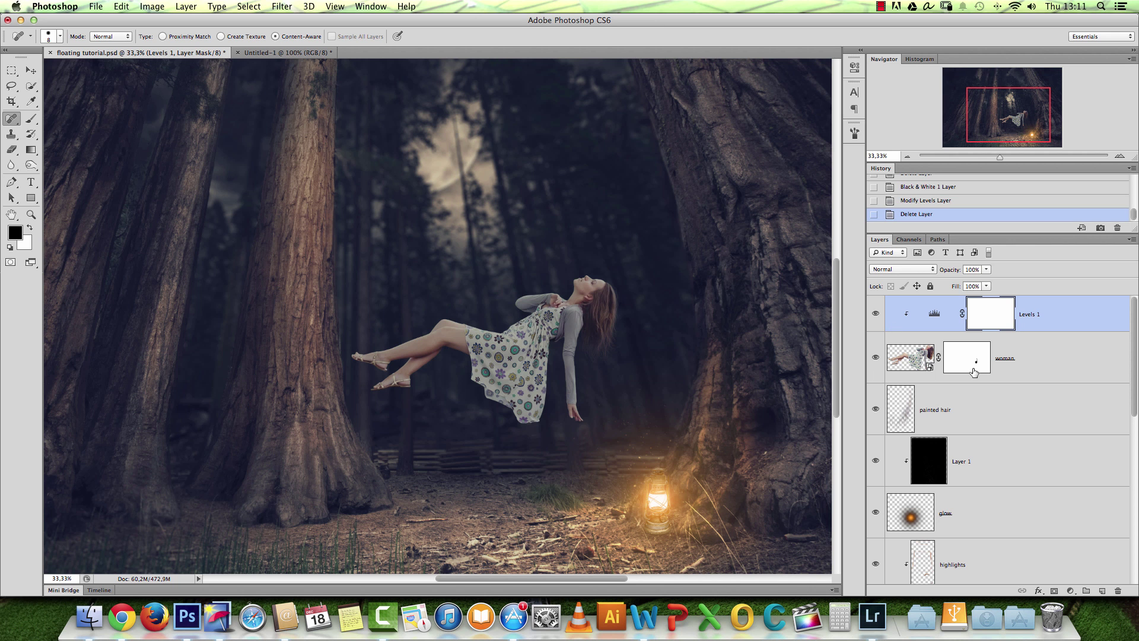
Add a new blank layer above Levels 1 and clip it to the woman layer.
click(1070, 591)
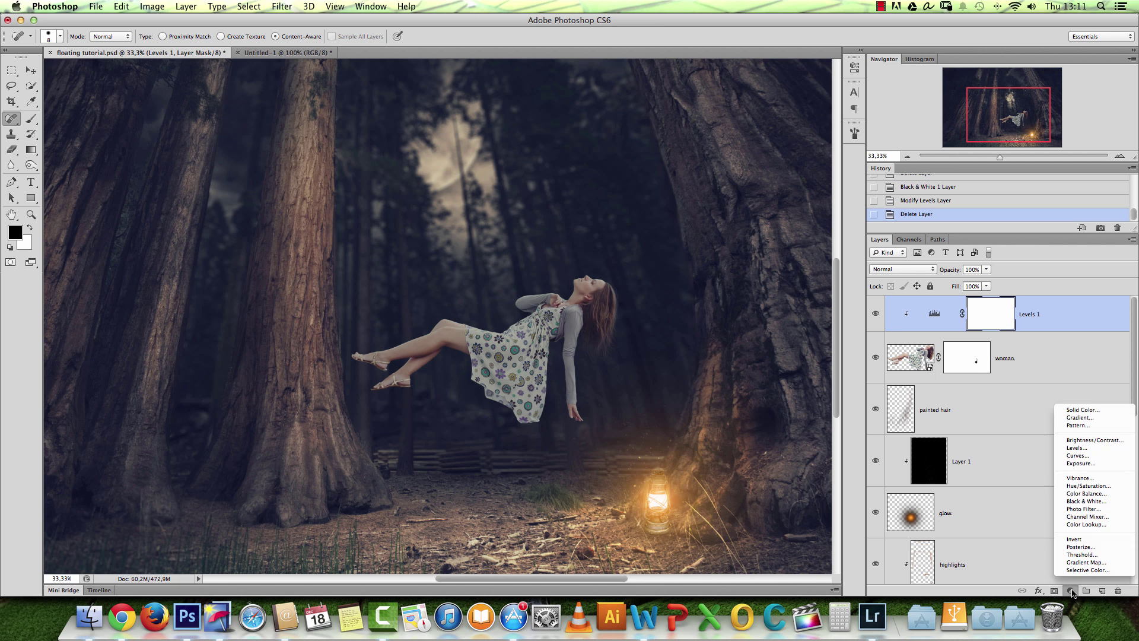
click(1054, 328)
click(1102, 591)
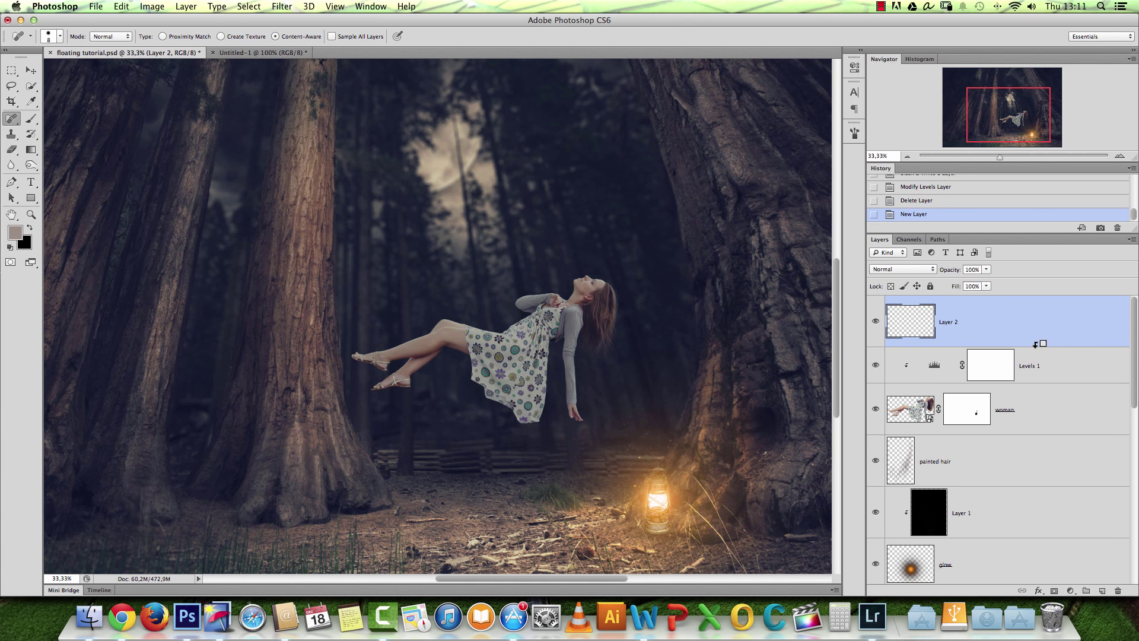
alt+click(1036, 343)
Choose the Brush tool and set the foreground colour to dark brown 2d2825.
key(super+space)
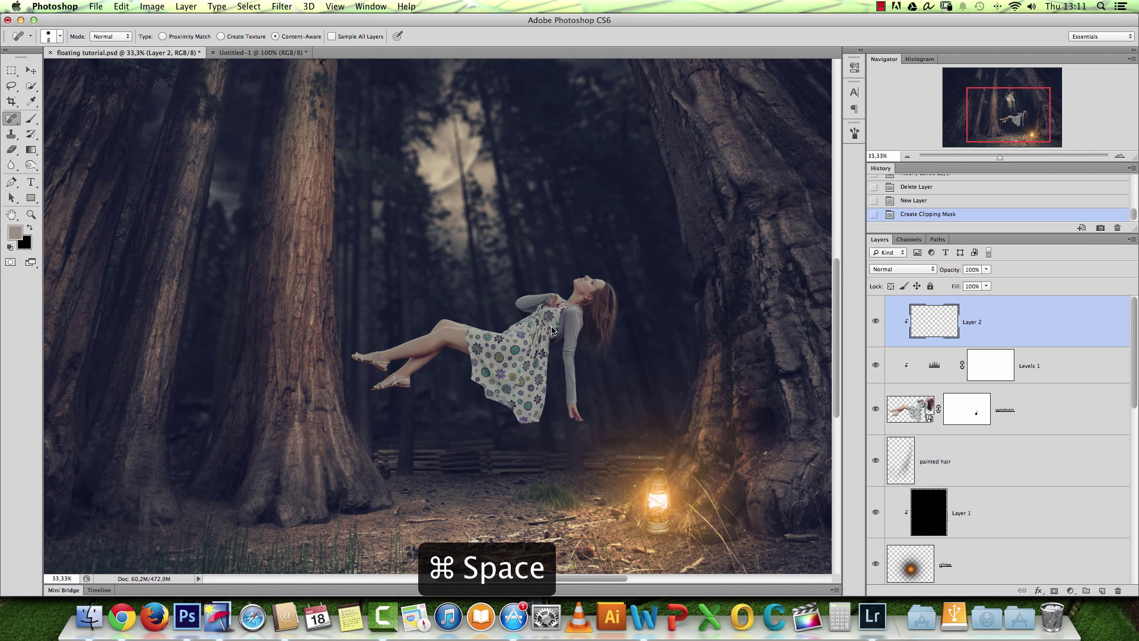
click(555, 321)
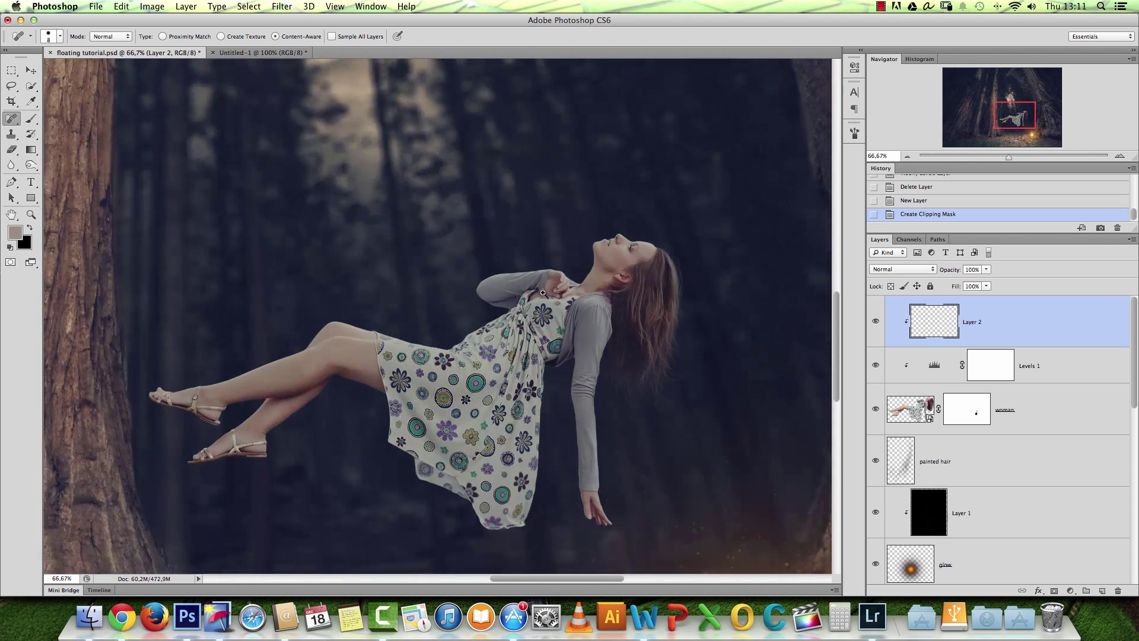
click(32, 120)
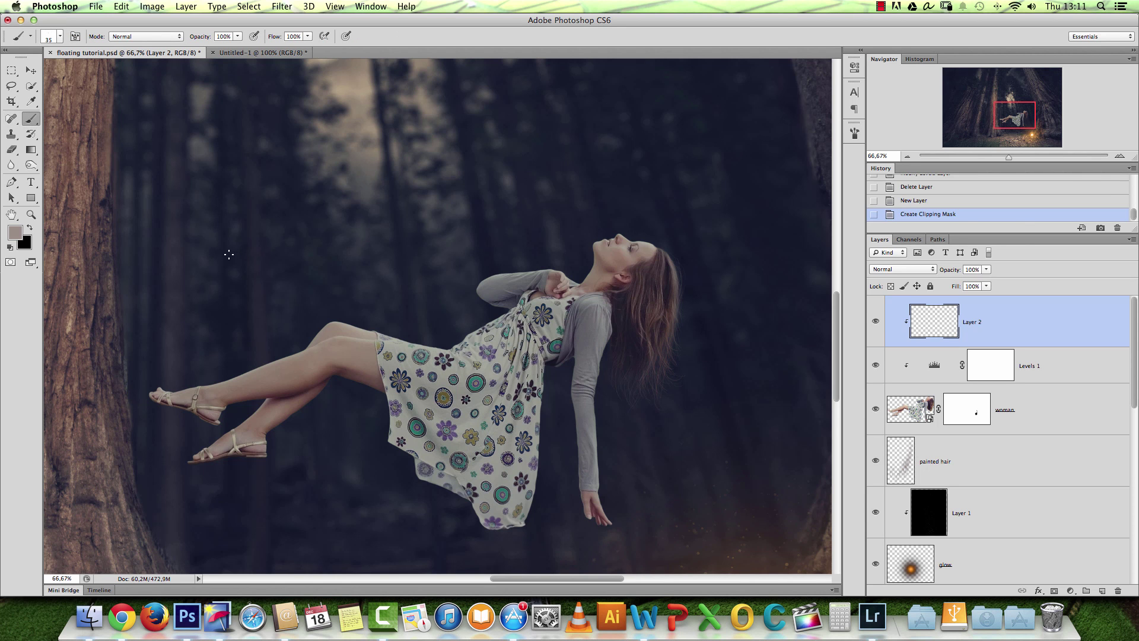
click(16, 233)
drag(878, 225, 808, 263)
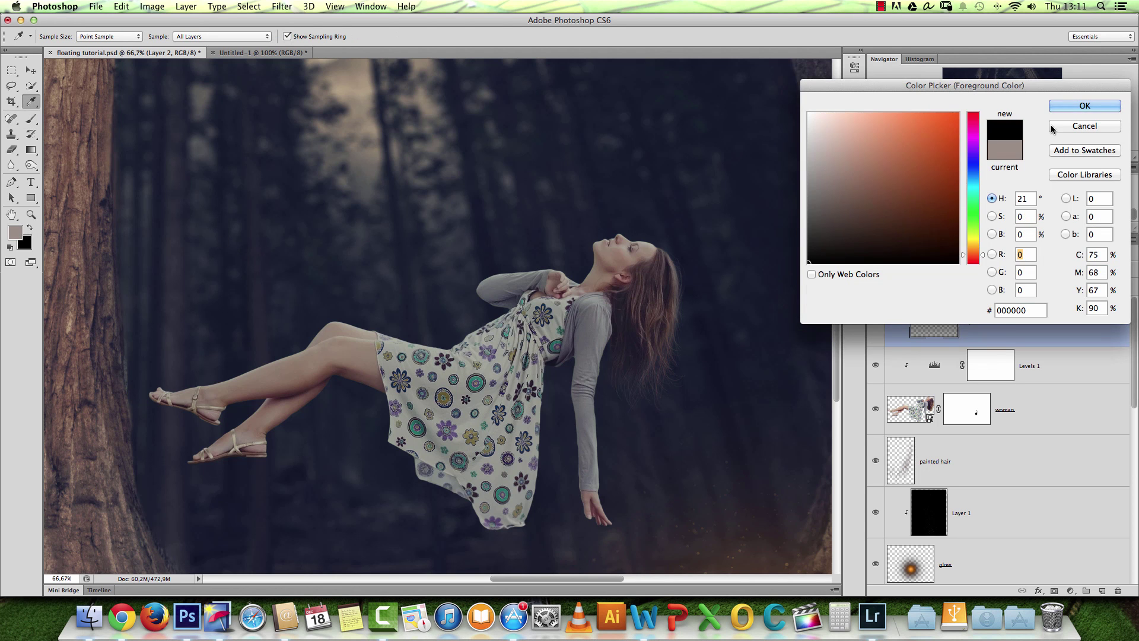
drag(917, 198, 832, 236)
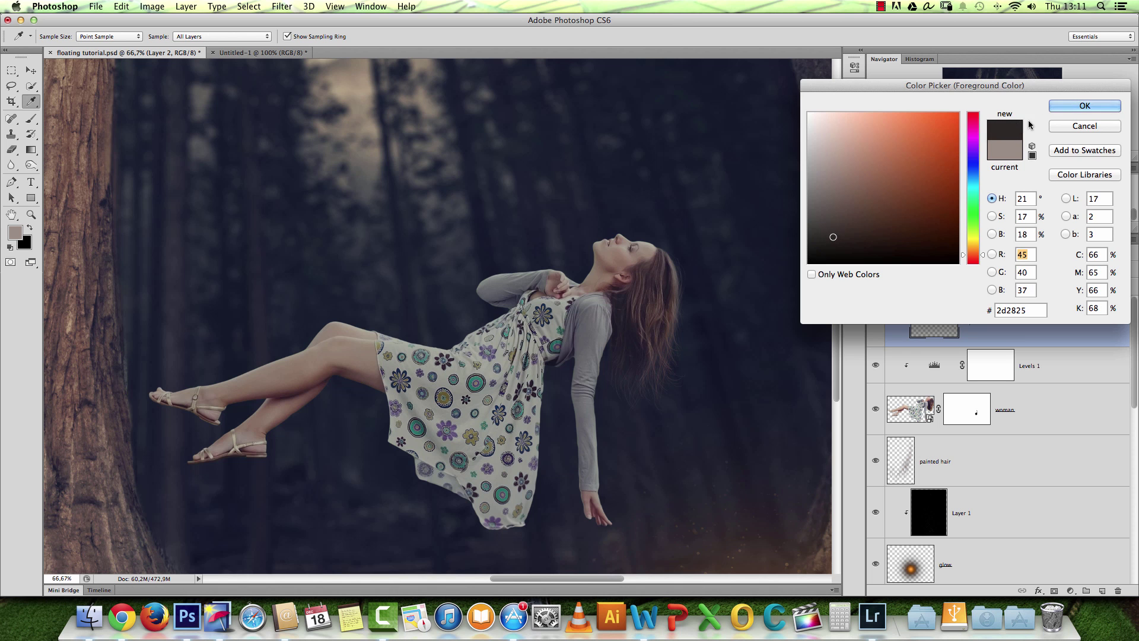
click(1069, 108)
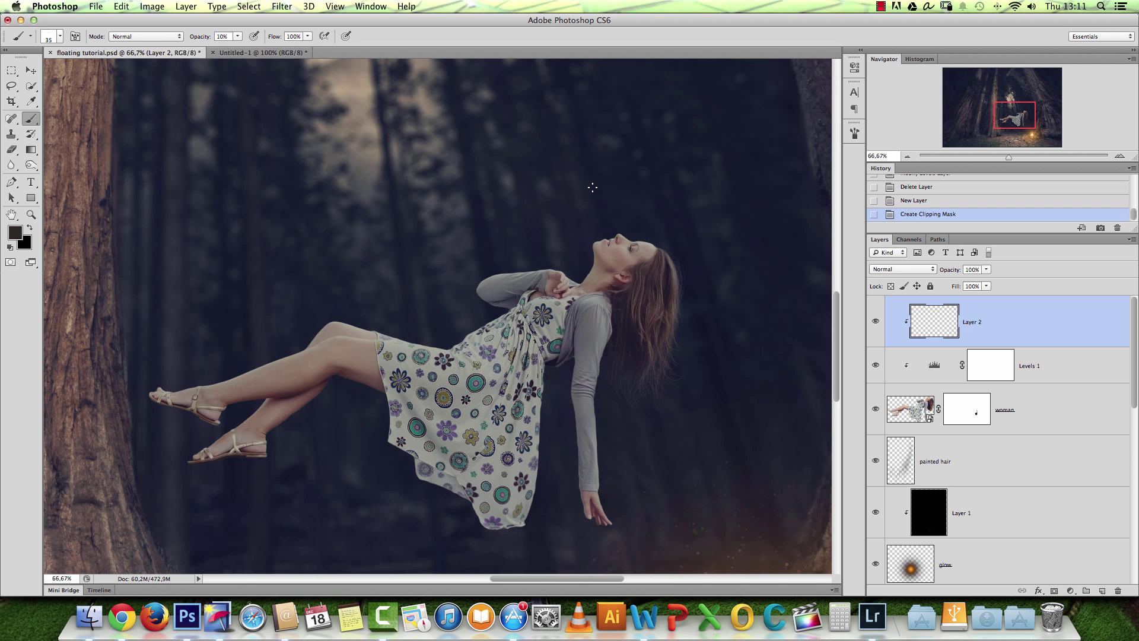
Set up a soft round brush of 44 px with 0% hardness, 15% opacity and 15% flow.
right_click(560, 322)
click(593, 405)
drag(597, 355, 605, 354)
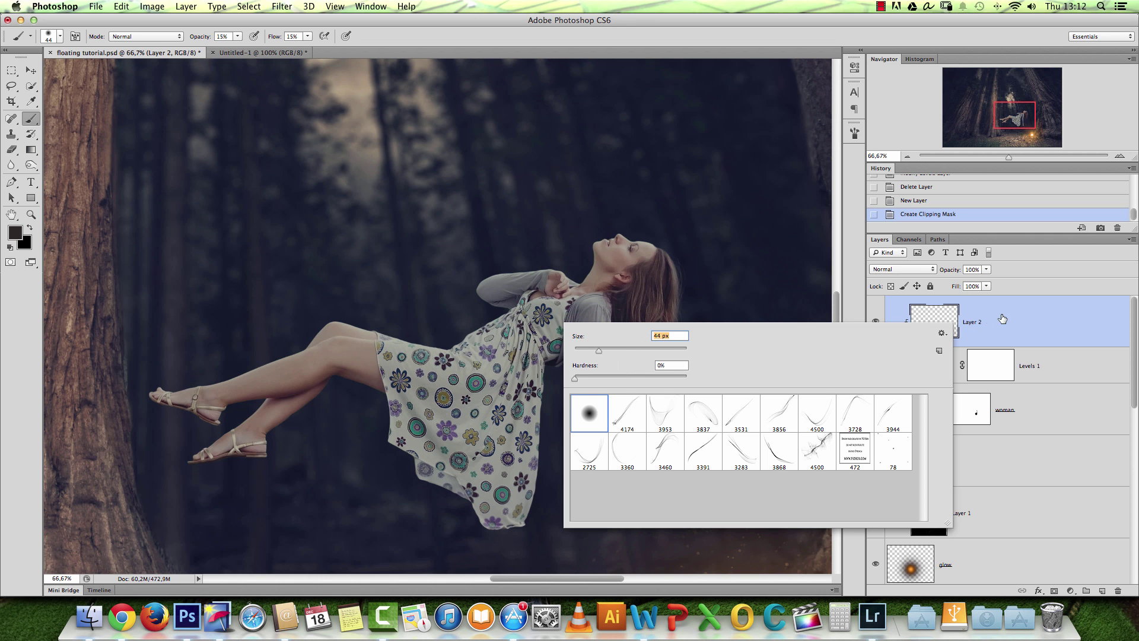
click(1002, 319)
right_click(614, 309)
click(1086, 326)
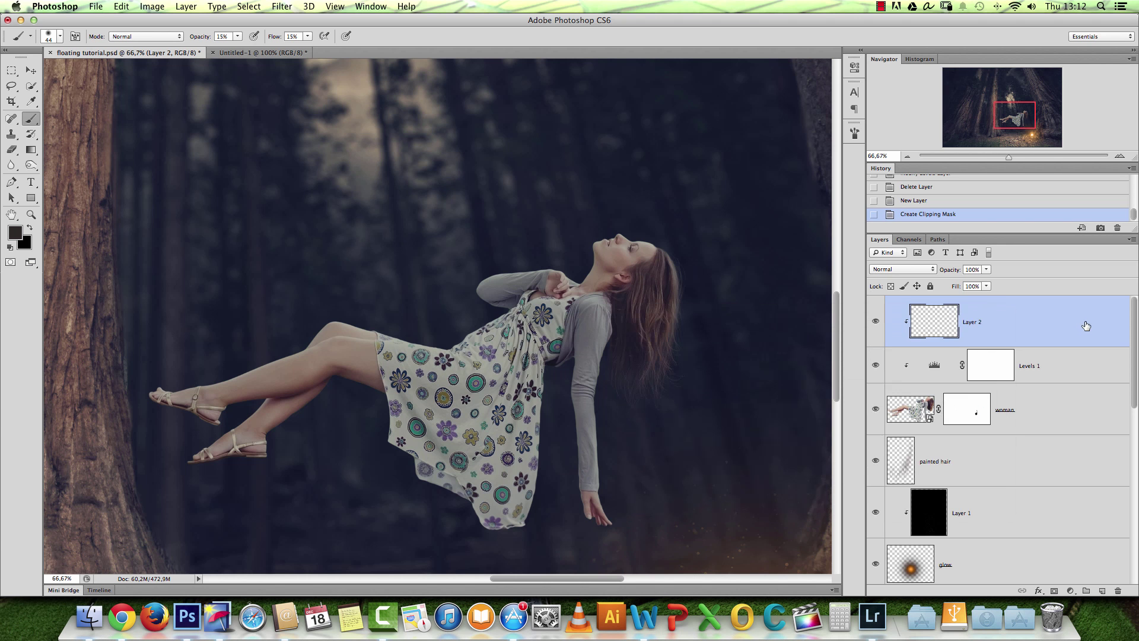
Paint soft dark shading along the woman's hanging sleeve, body and legs, enlarging the brush to 70 px.
mouse_move(578, 357)
mouse_down()
mouse_move(585, 345)
mouse_move(578, 381)
mouse_up()
drag(578, 383, 578, 393)
drag(654, 384, 586, 303)
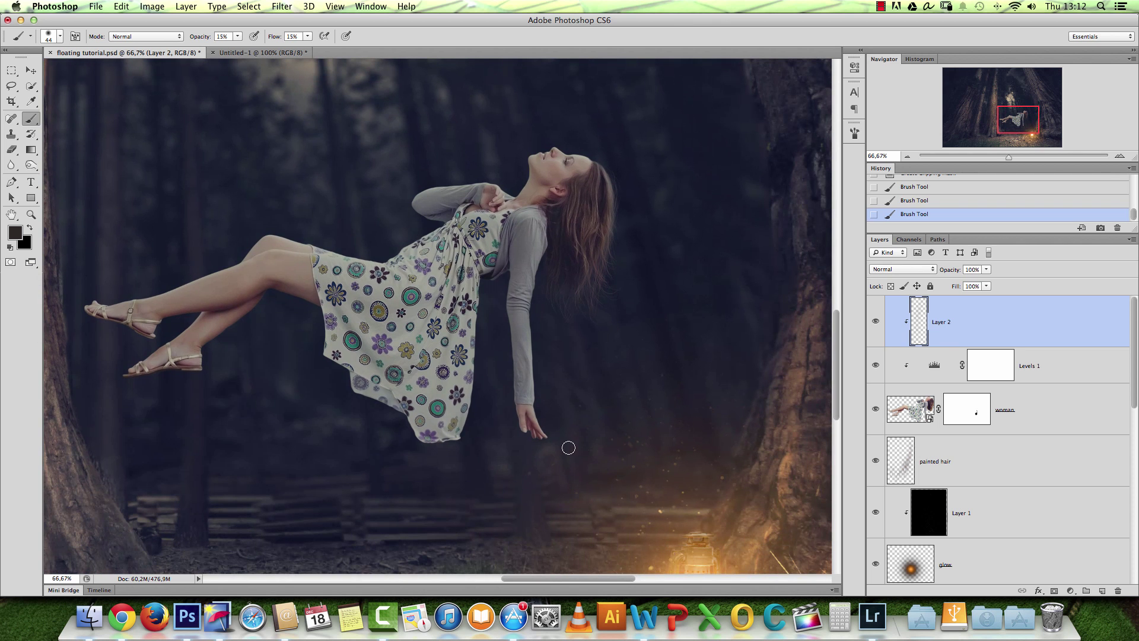
drag(512, 348, 519, 388)
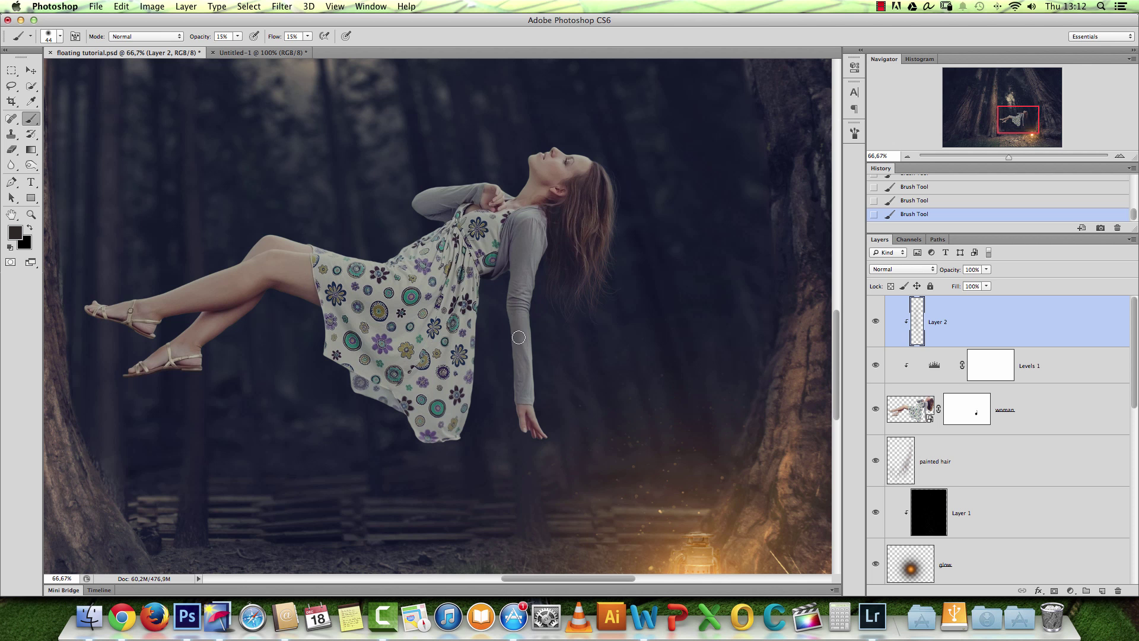
mouse_move(681, 482)
mouse_down()
mouse_move(659, 374)
mouse_move(667, 478)
mouse_up()
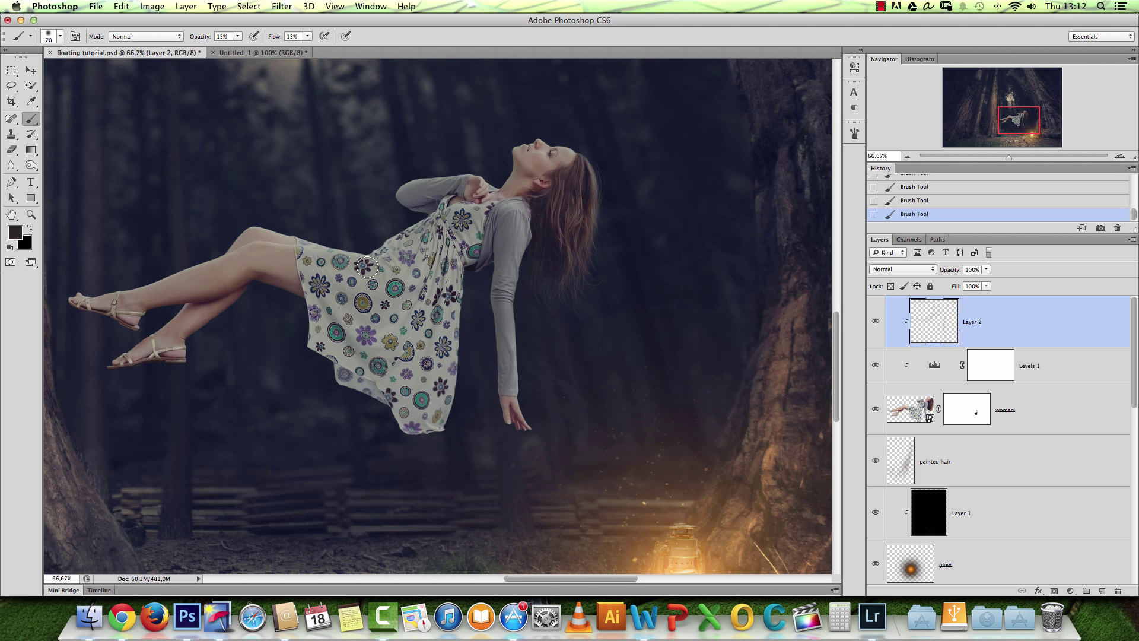
key(bracketright)
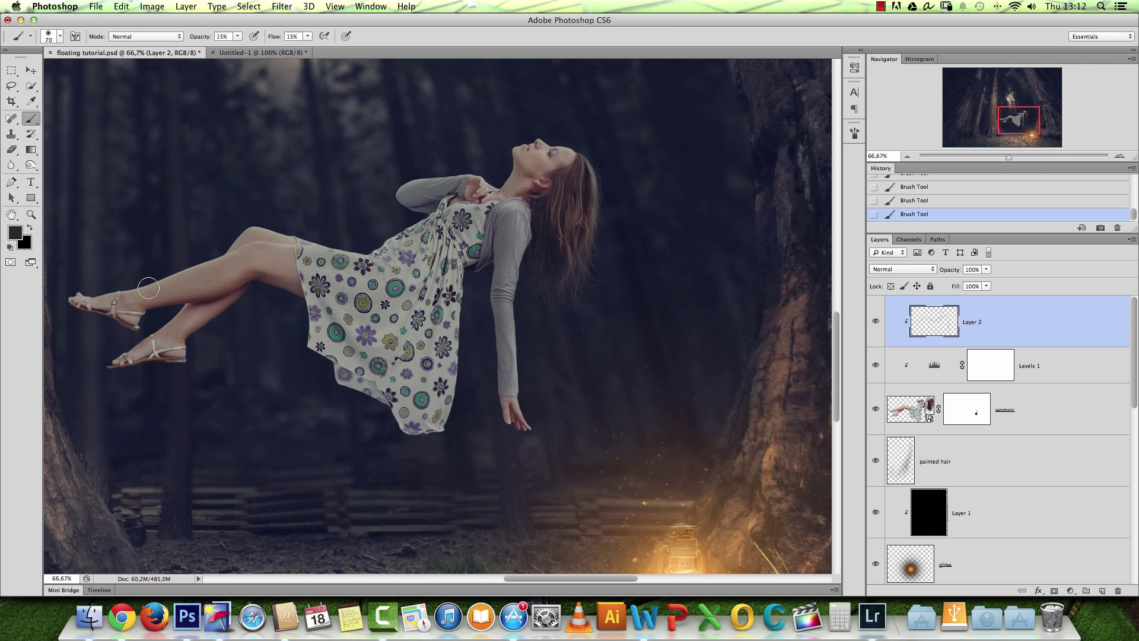
Set the blend mode of Layer 2 to Soft Light and dab more shading on the upper part of the dress.
click(922, 270)
click(896, 391)
click(409, 279)
click(403, 270)
click(394, 262)
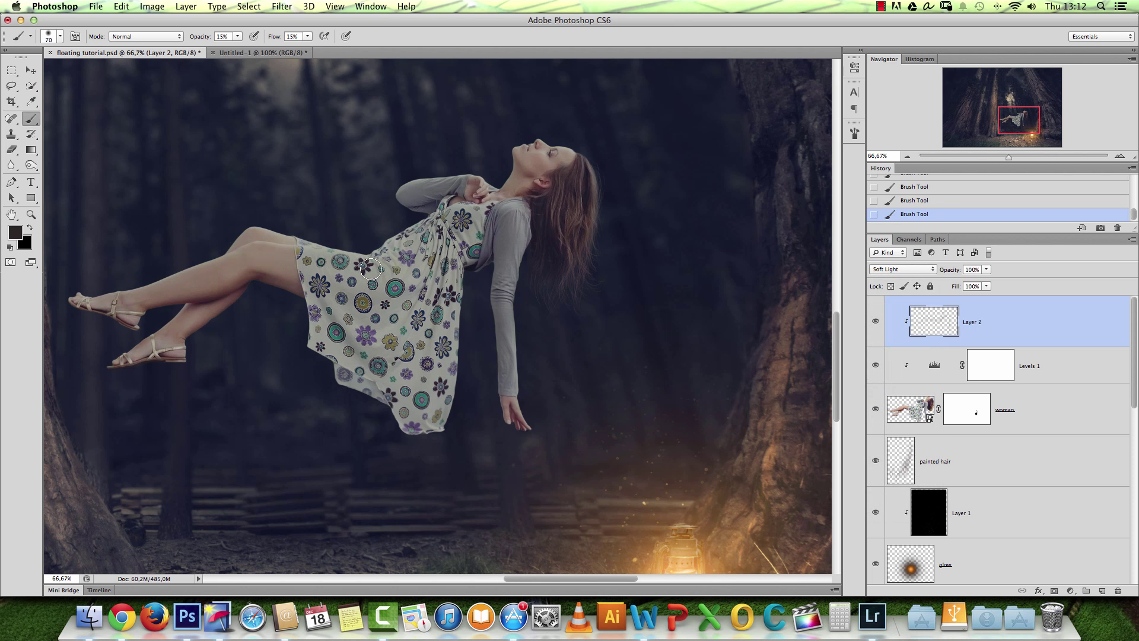
Set the foreground colour to the darker tone 161312 for the shading.
click(16, 238)
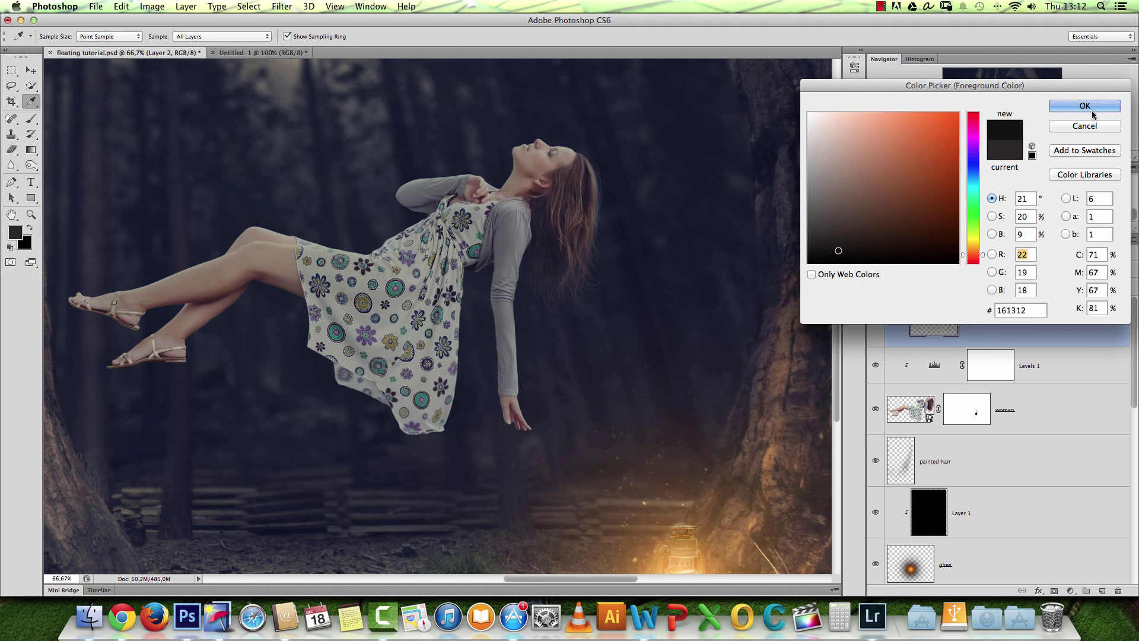
click(1084, 106)
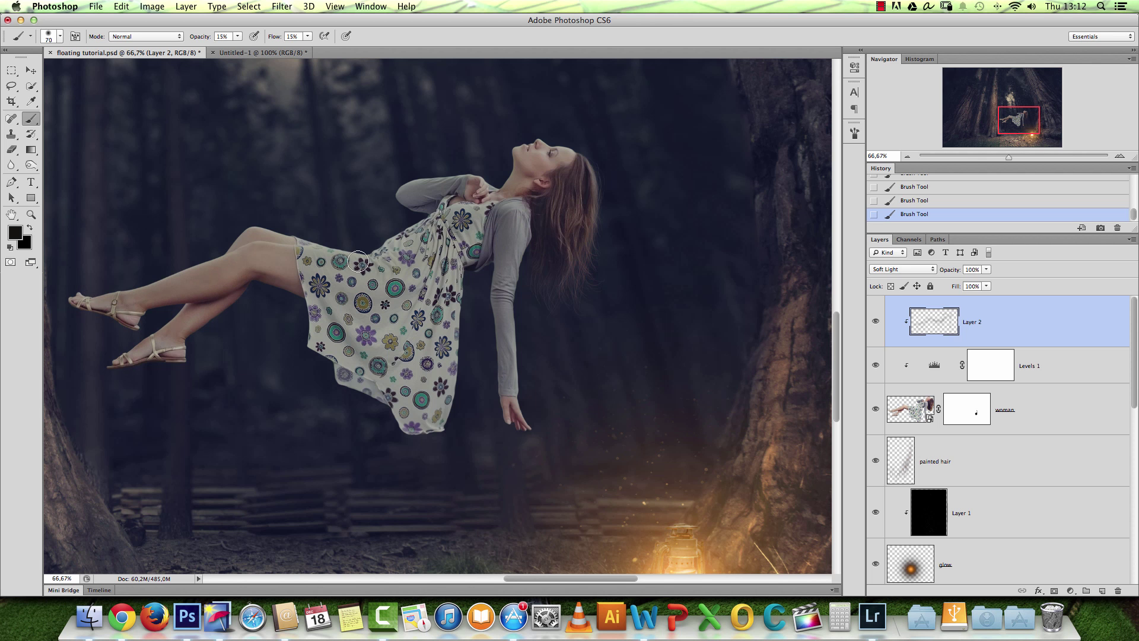
Paint more soft dark shading along the woman's hanging sleeve and over her hair on Layer 2.
click(877, 321)
click(876, 321)
click(876, 321)
click(876, 321)
key(bracketright)
key(bracketright)
mouse_move(500, 298)
mouse_down()
mouse_move(499, 374)
mouse_move(521, 432)
mouse_up()
key(bracketleft)
key(bracketleft)
drag(586, 172, 577, 220)
Add a Curves adjustment layer above Layer 2, raising the Blue channel's black point to output 12 and lowering its highlights to 159 at input 171.
key(space)
drag(575, 139, 593, 170)
key(alt+space)
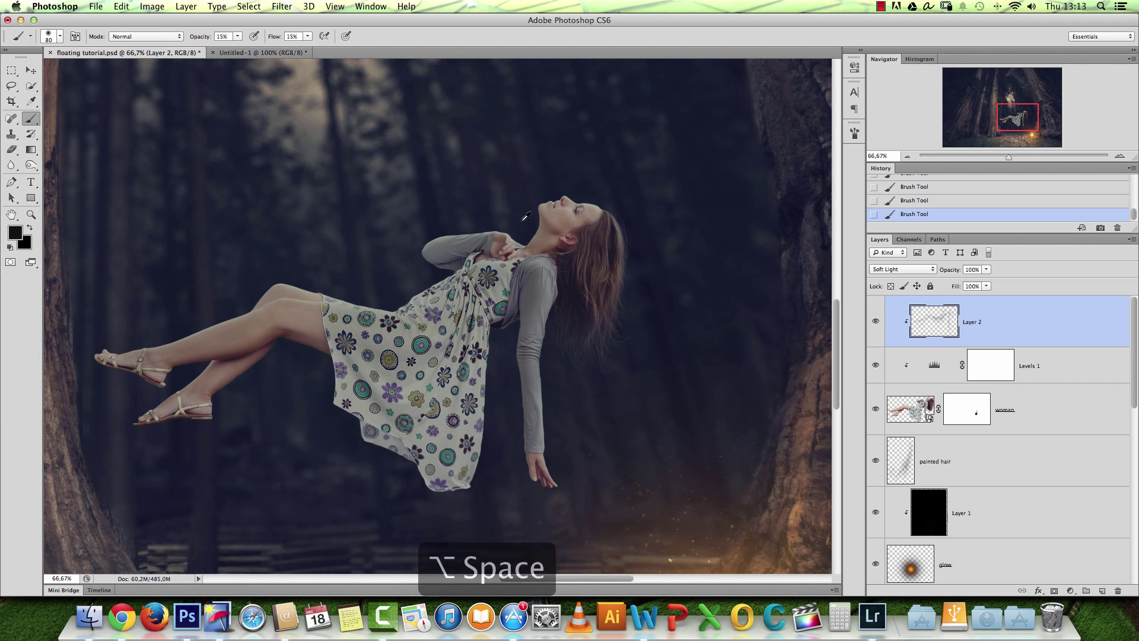
alt+click(501, 267)
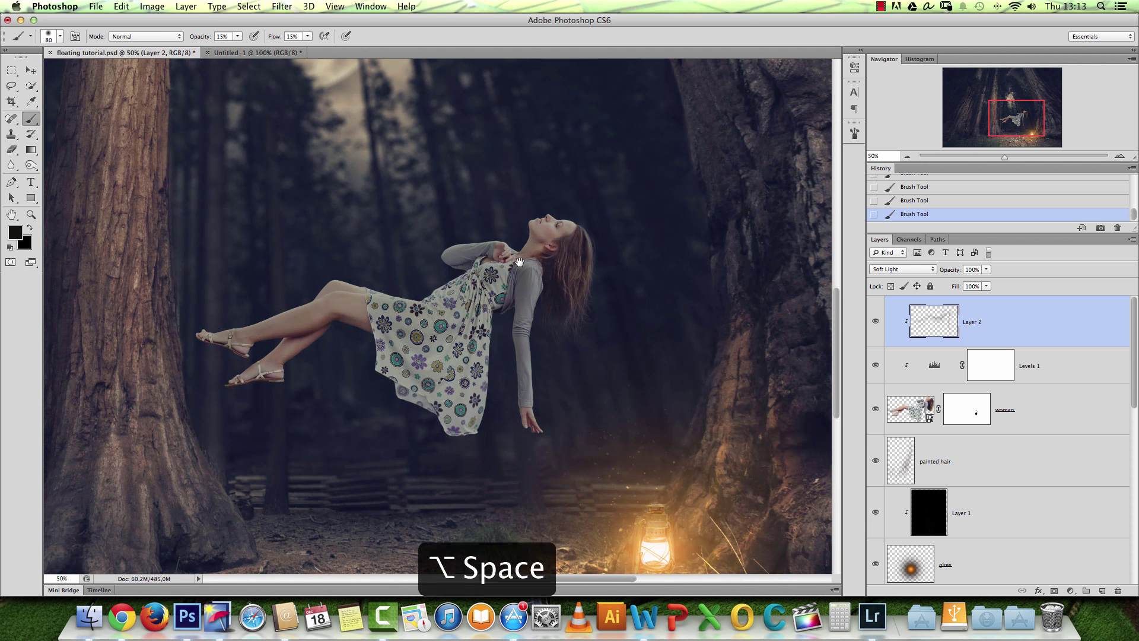
click(1072, 591)
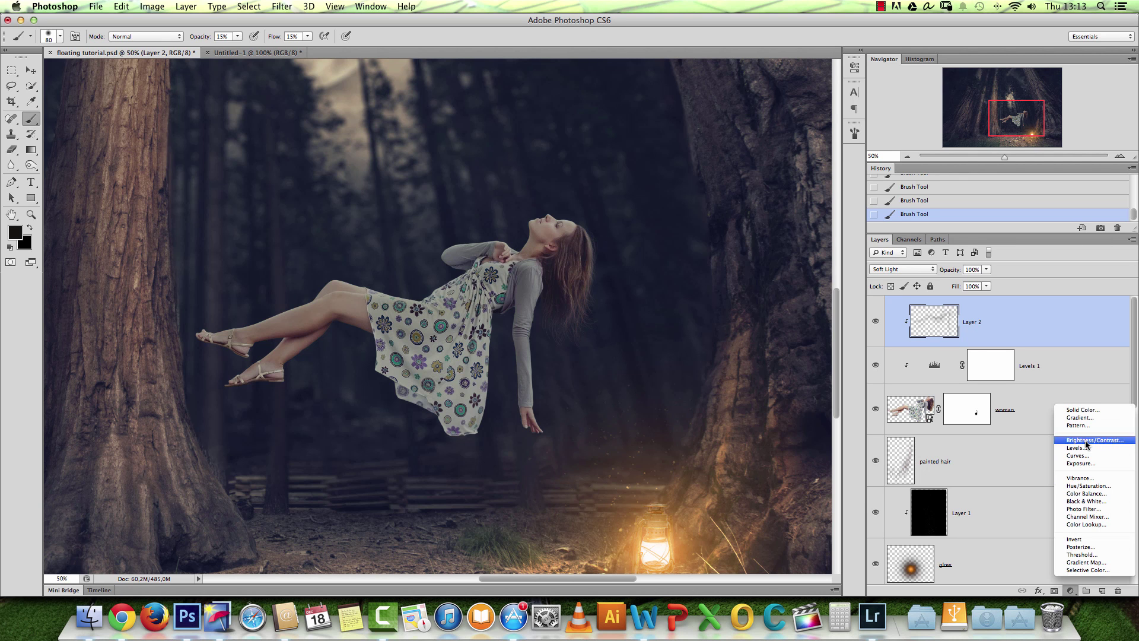
click(1084, 455)
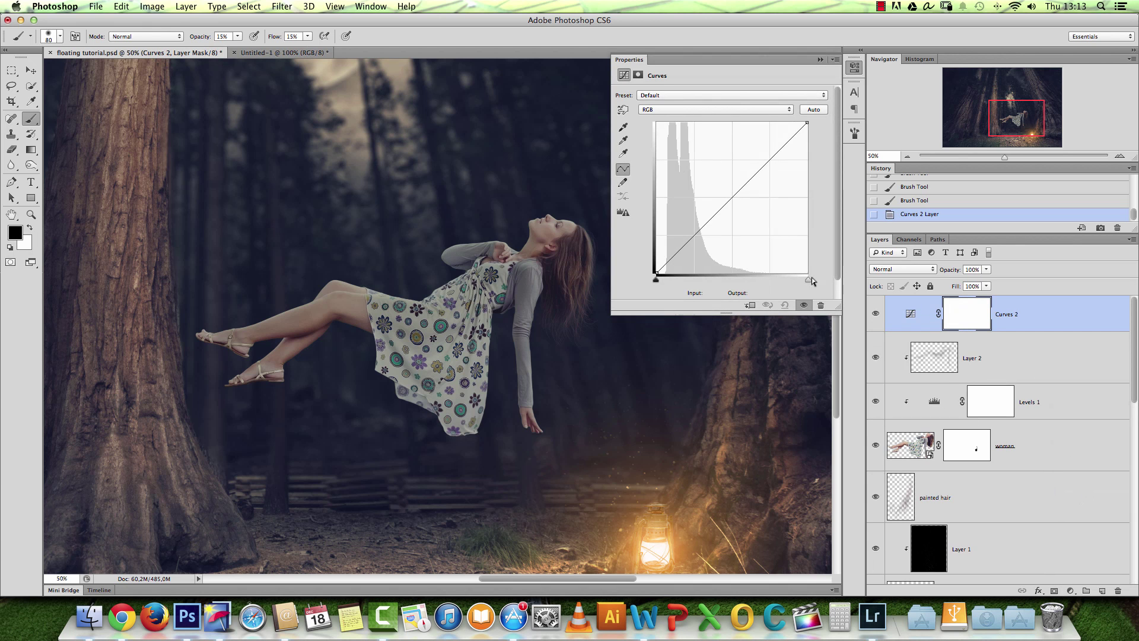
click(719, 111)
click(685, 142)
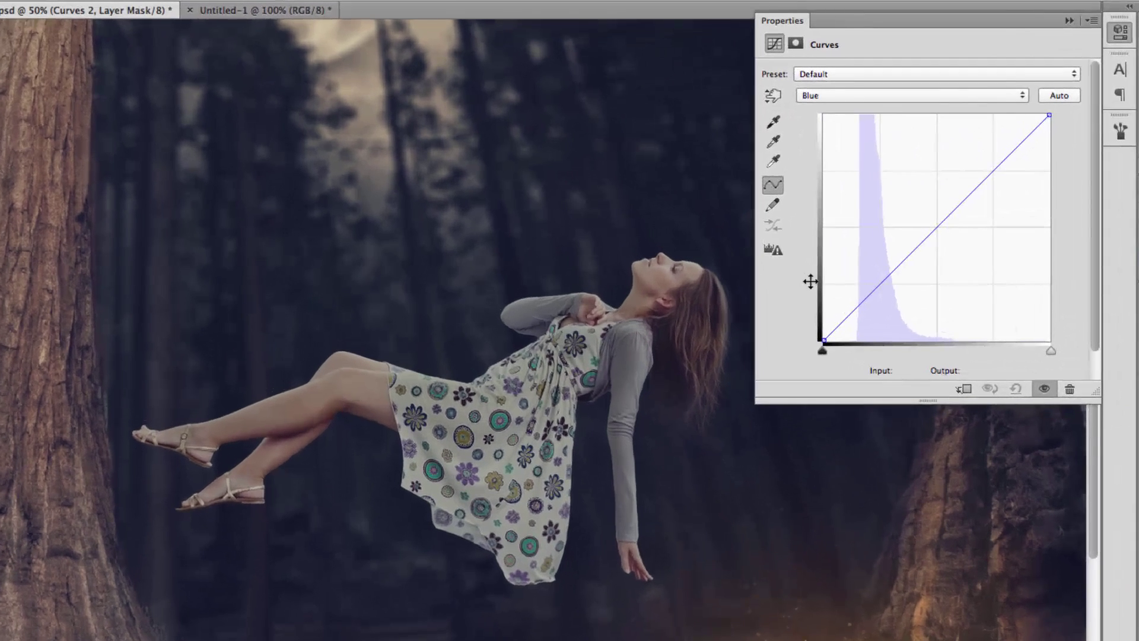
drag(820, 342, 805, 335)
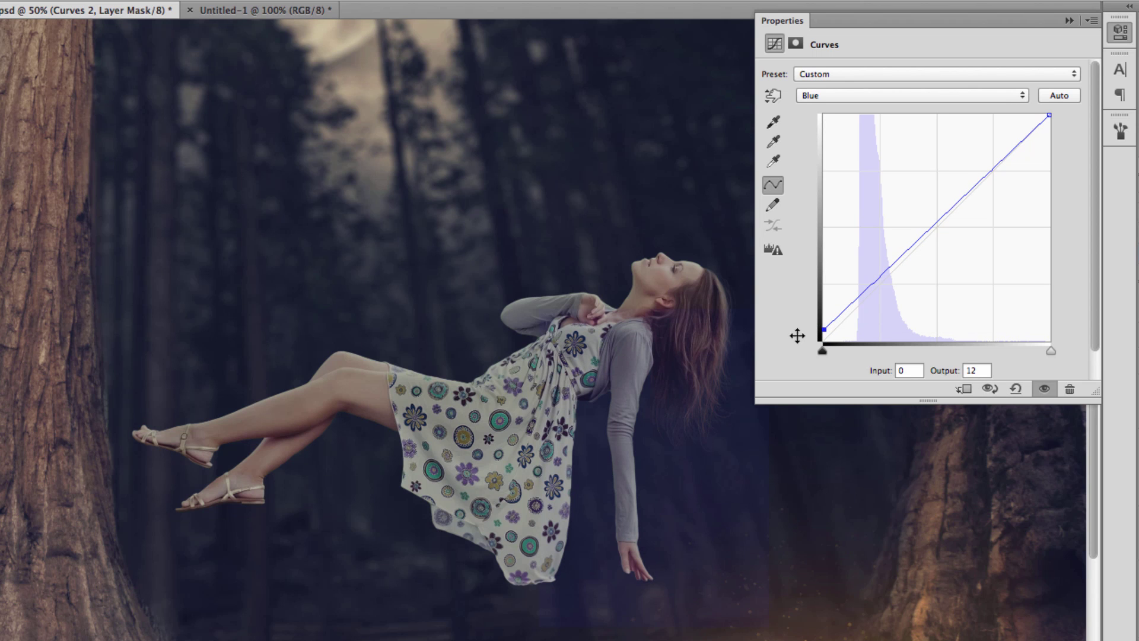
drag(956, 217, 974, 196)
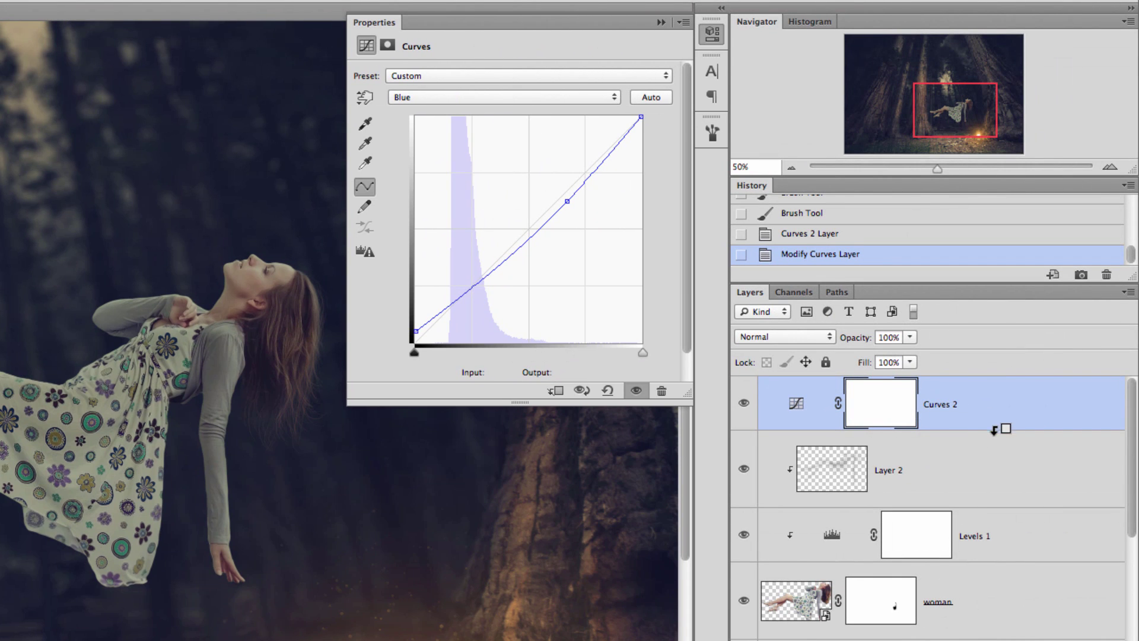
Clip the Curves layer to the woman and set its upper Blue channel point to input 183, output 179.
alt+click(998, 425)
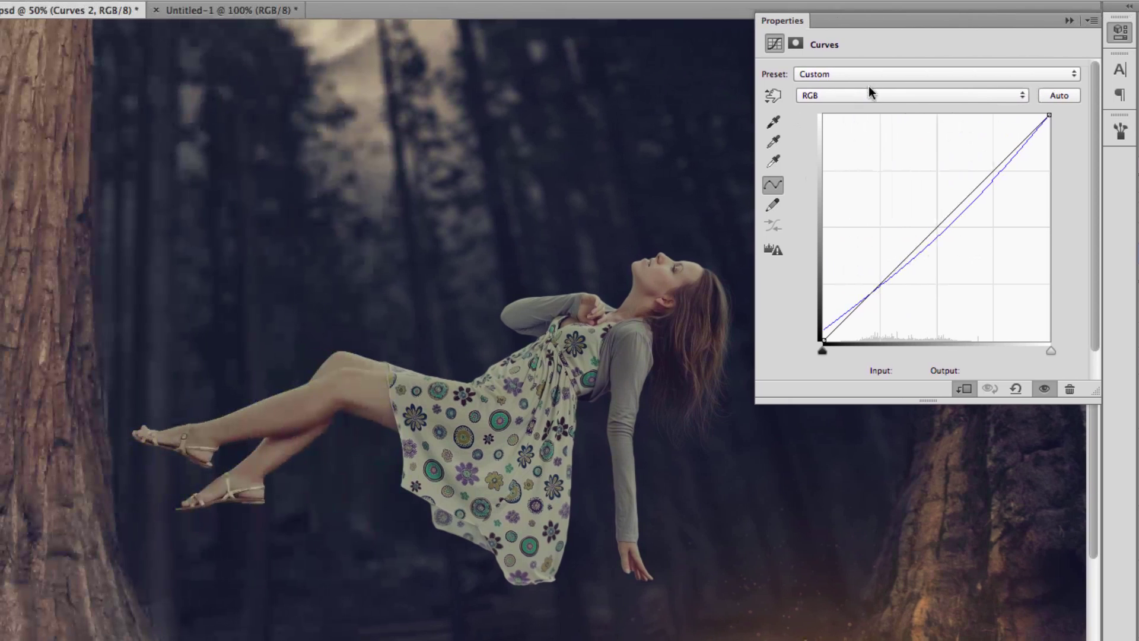
click(759, 94)
click(720, 127)
click(976, 199)
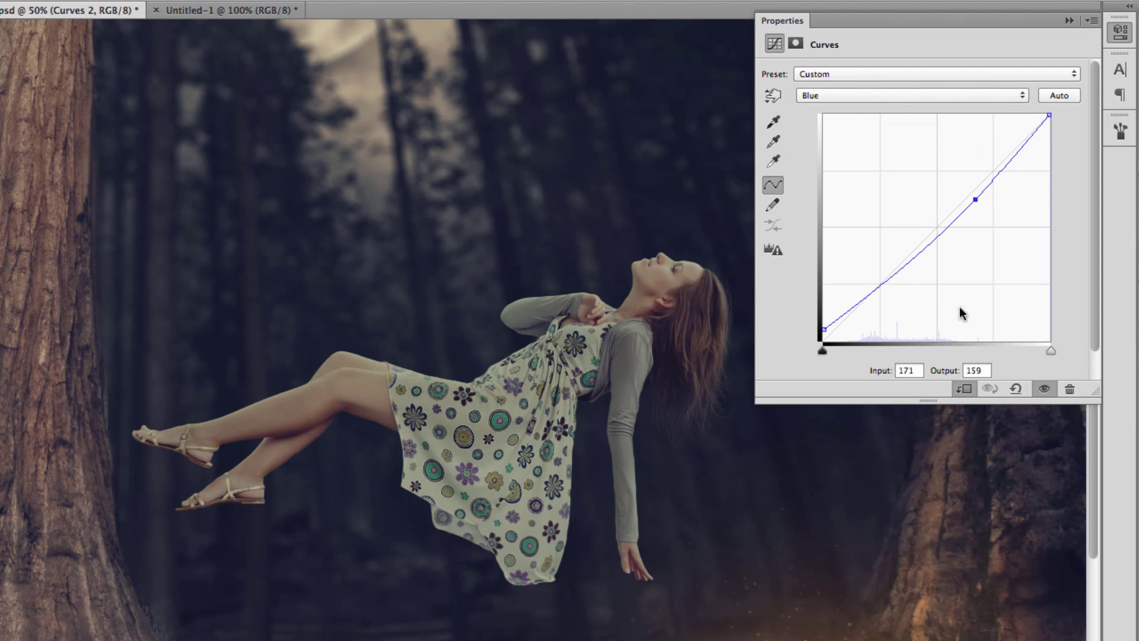
double_click(914, 369)
text(183)
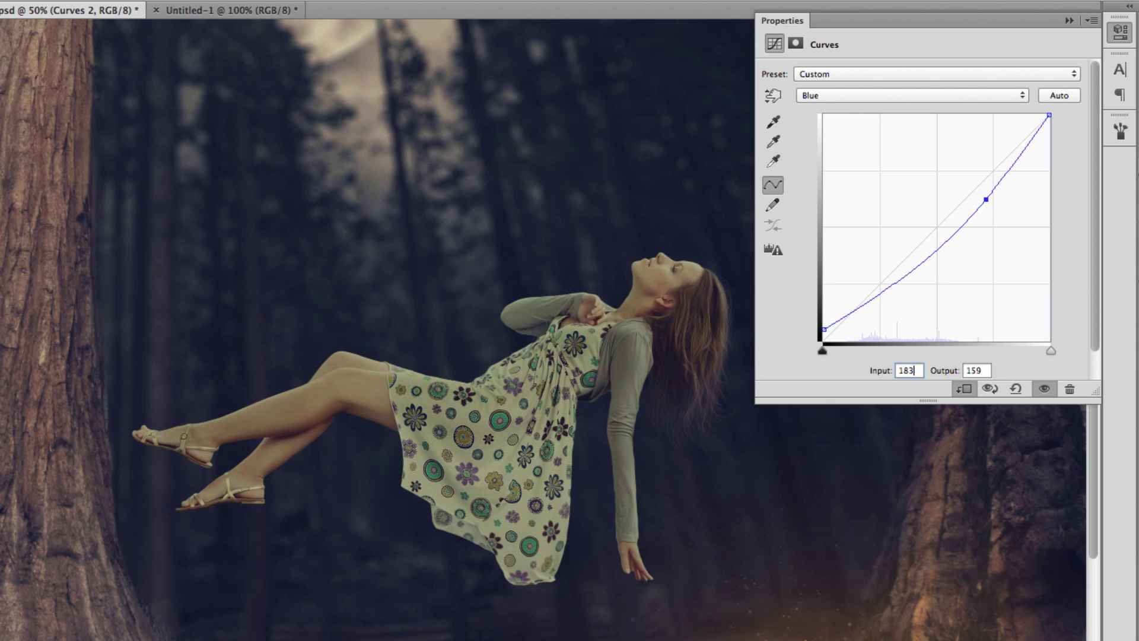
key(Tab)
text(179)
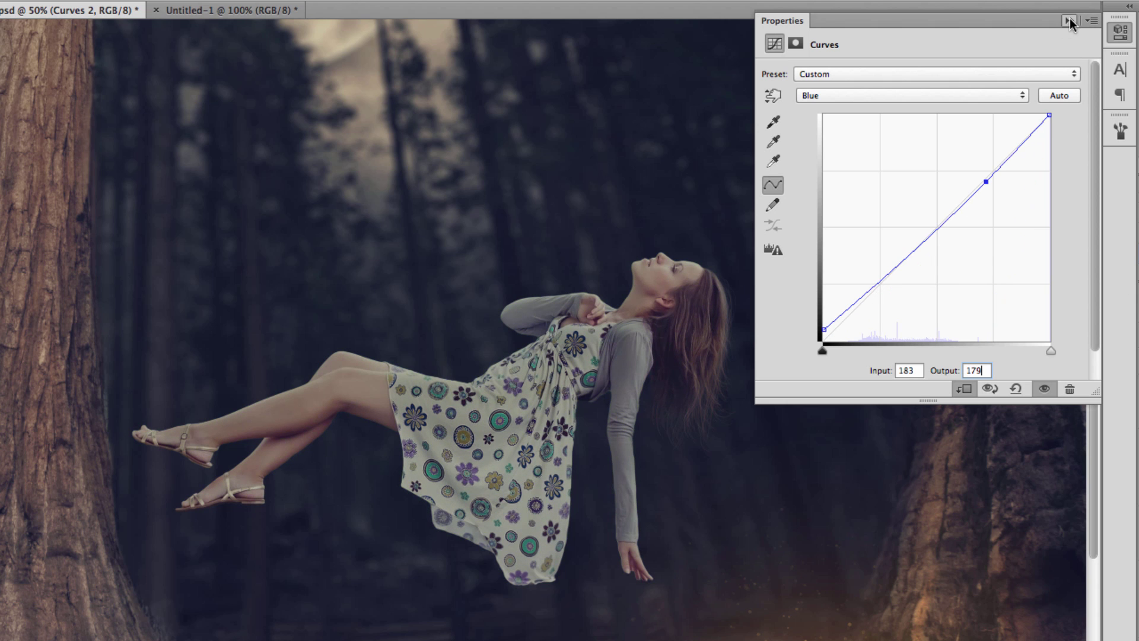
Add a midtone point to the Green channel curve at input 144, output 141.
click(881, 95)
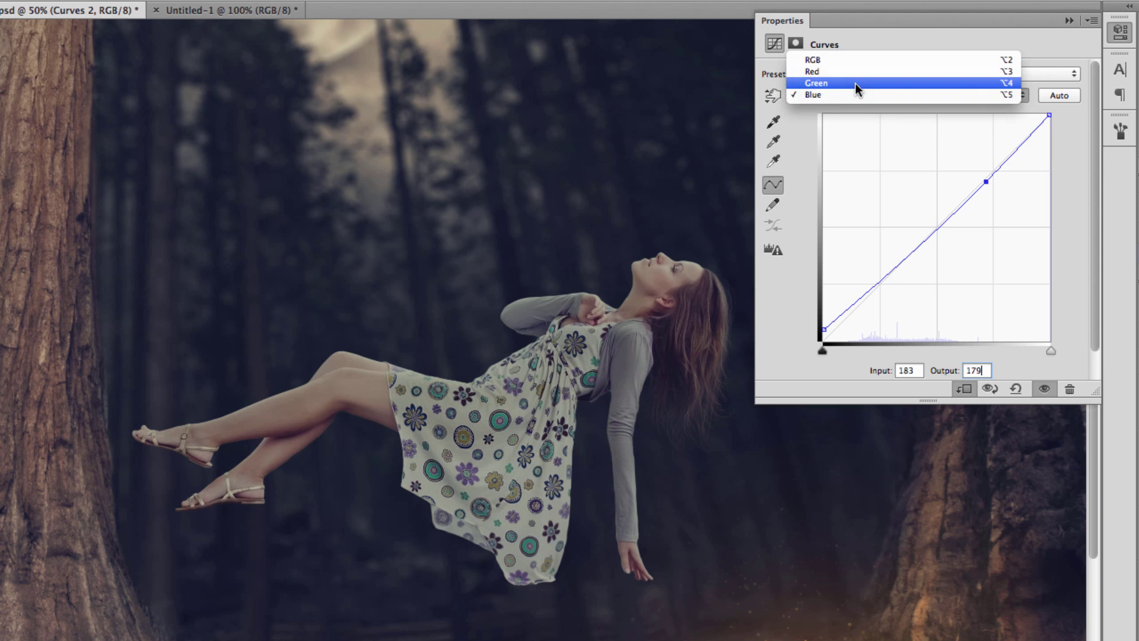
click(855, 84)
click(952, 215)
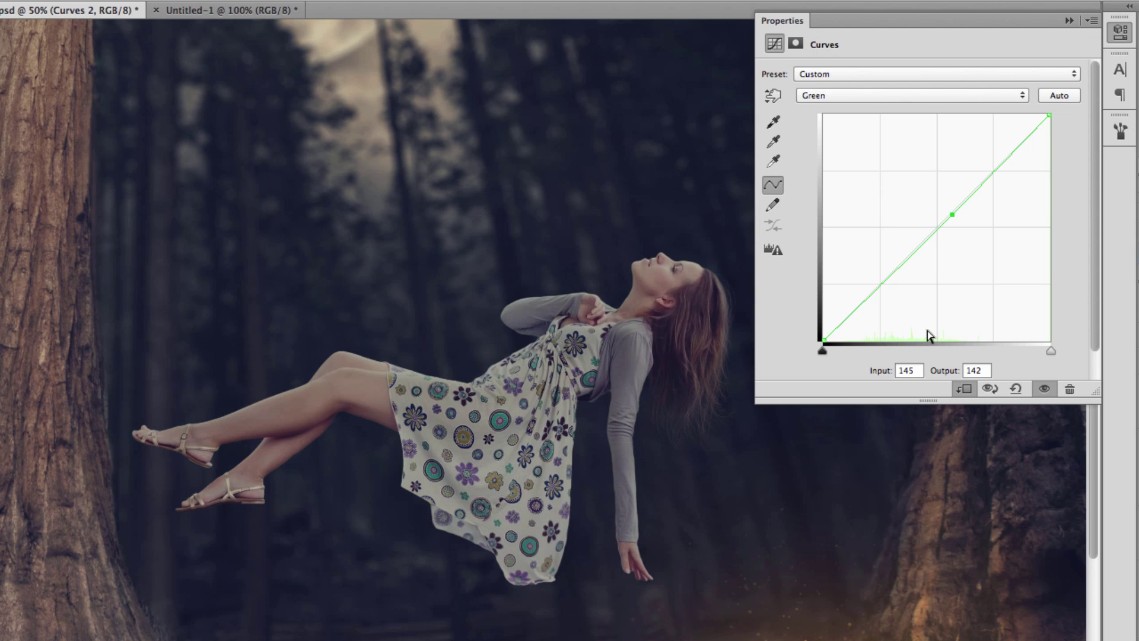
click(915, 370)
text(144)
click(986, 370)
text(141)
Add a shadow point to the Red channel curve at input 71, output 77.
click(896, 95)
click(856, 88)
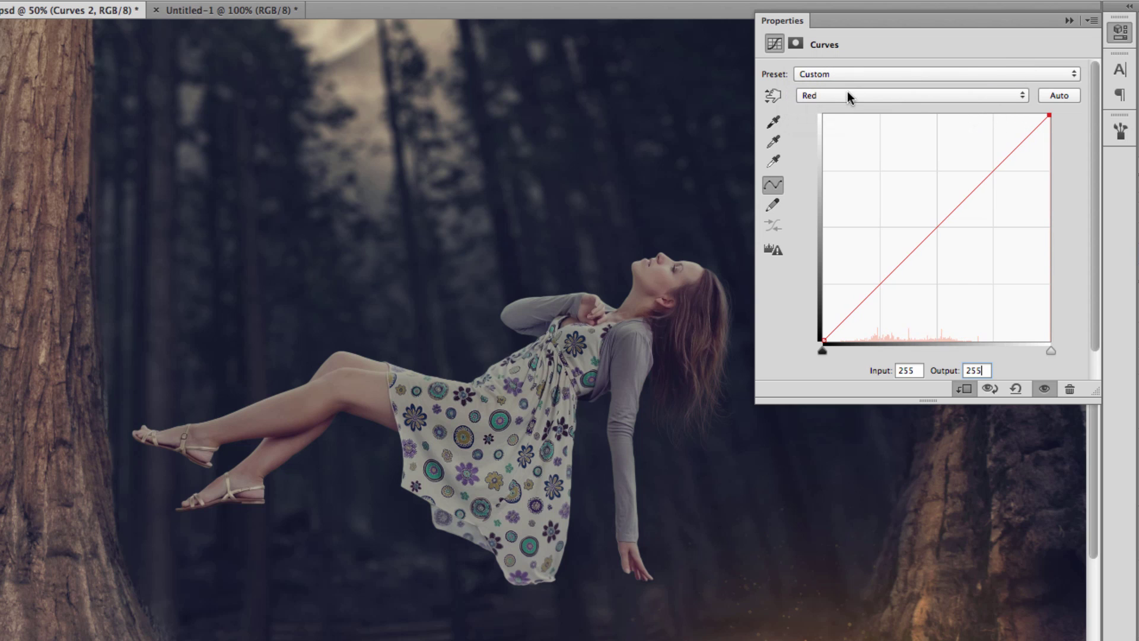
drag(884, 279, 886, 284)
click(912, 370)
key(BackSpace)
text(1)
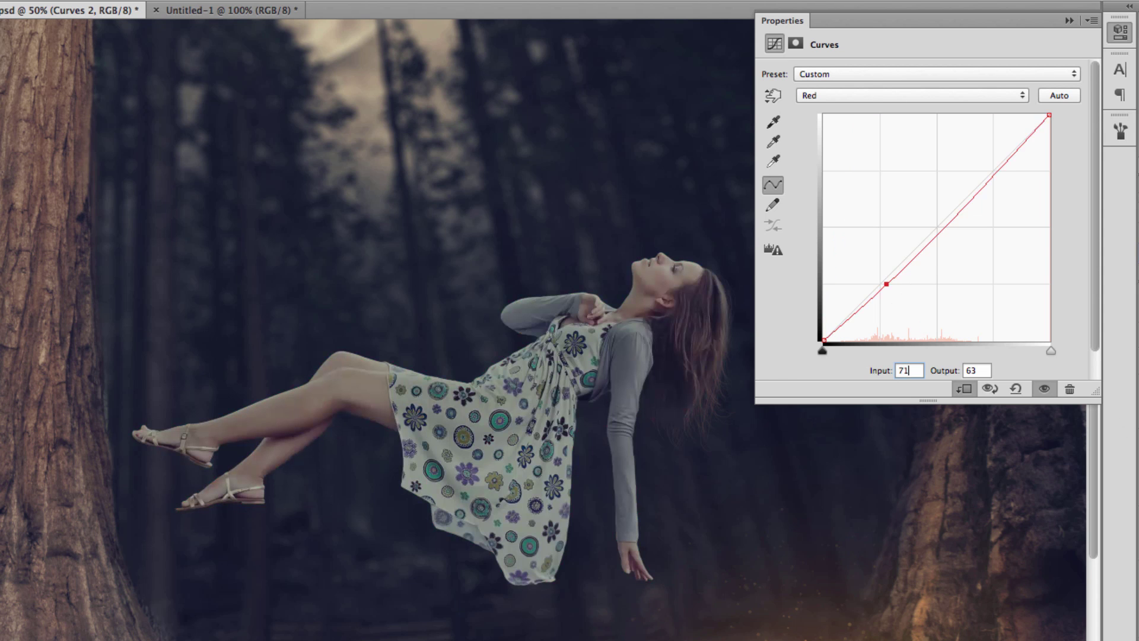
click(982, 371)
text(77)
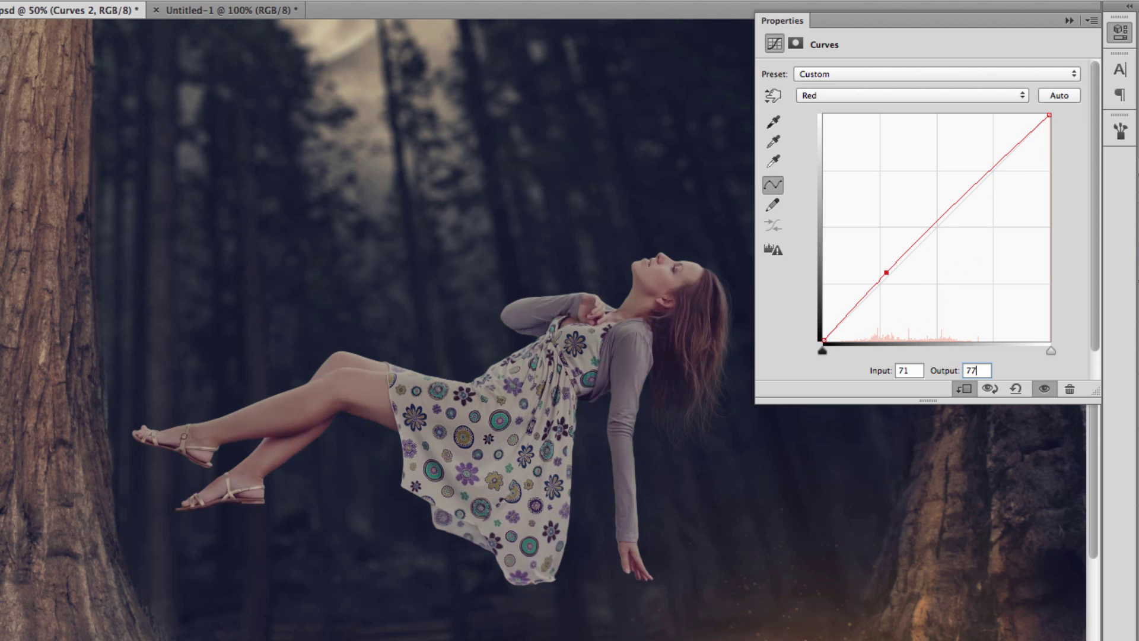
Add a highlight point to the Red channel curve at input 180, output 187.
click(999, 162)
click(912, 369)
text(180)
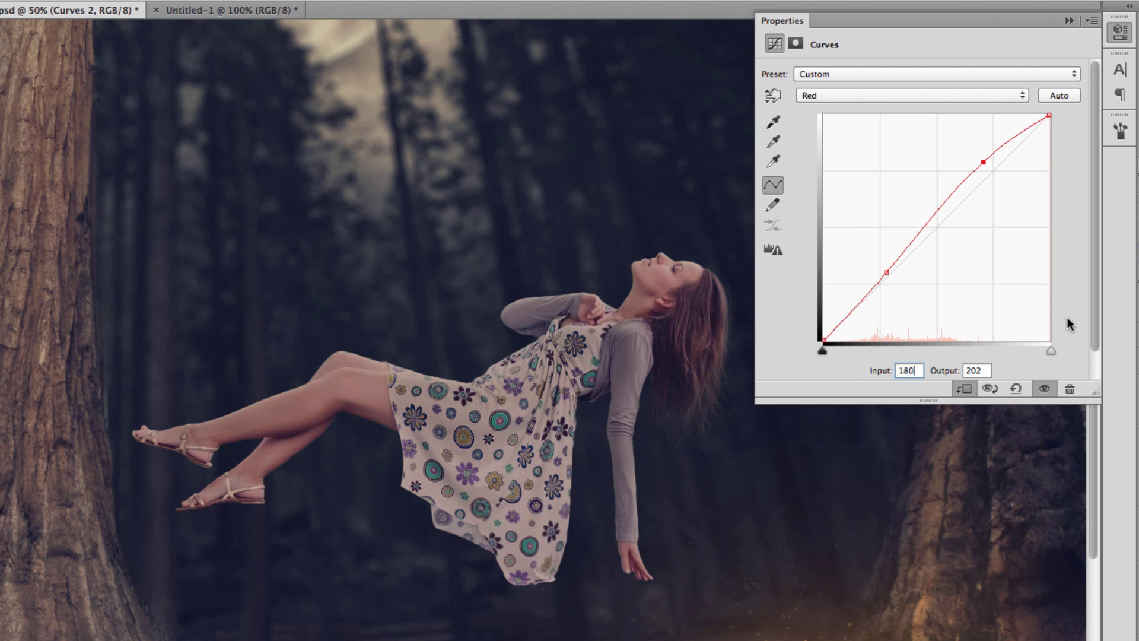
key(Tab)
text(187)
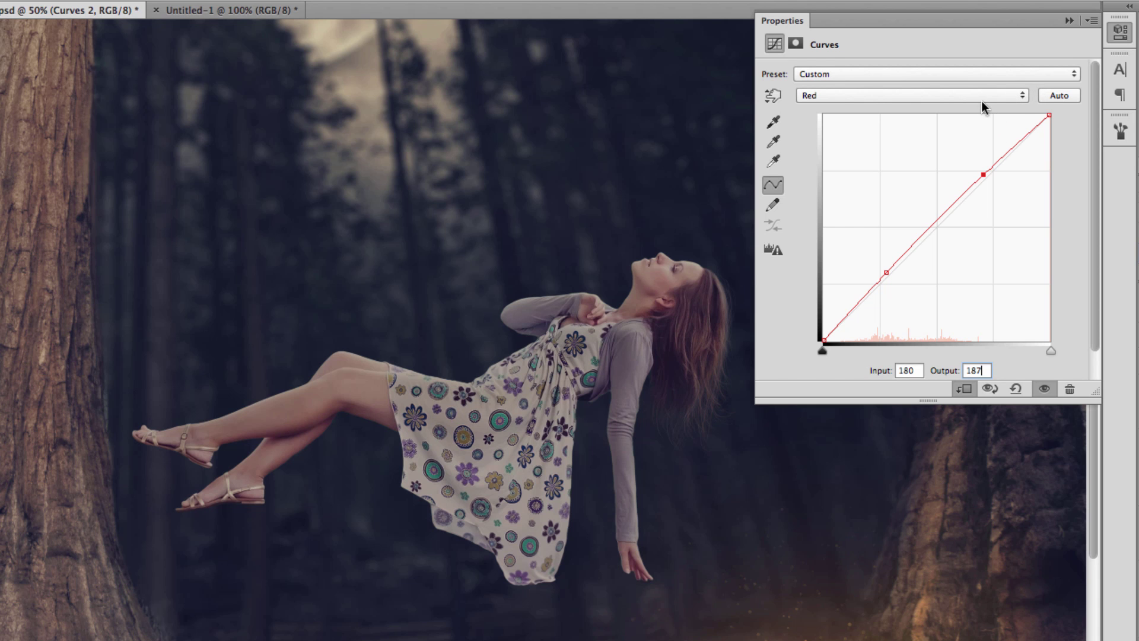
Move the shadow point of the Red channel curve to input 78, output 72.
click(887, 272)
drag(888, 274, 888, 282)
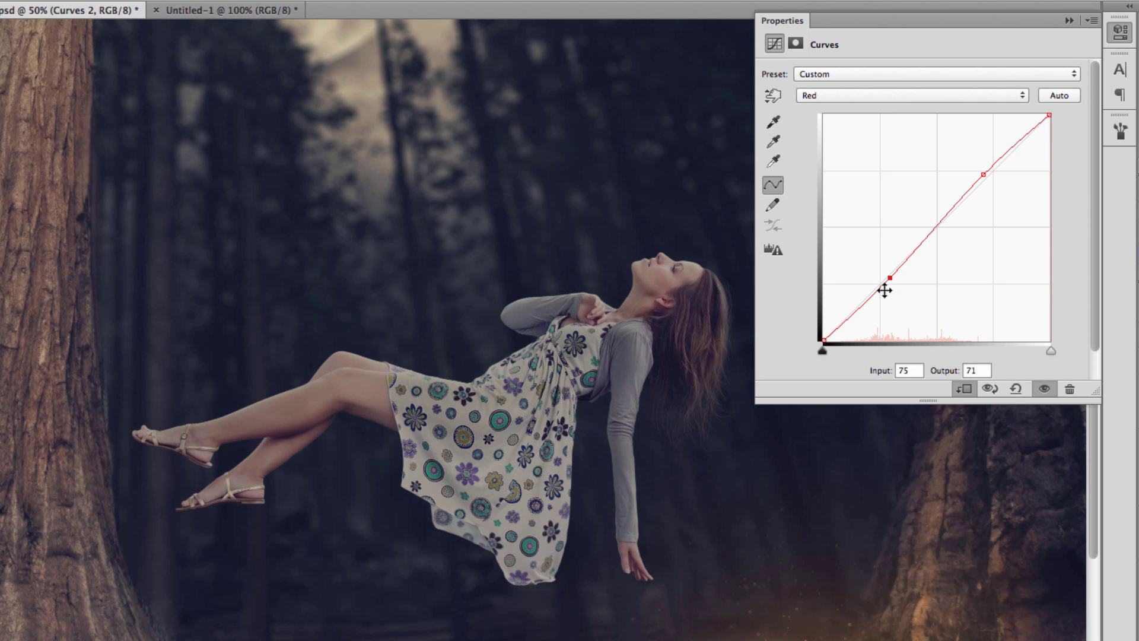
click(909, 372)
click(892, 285)
click(914, 366)
text(78)
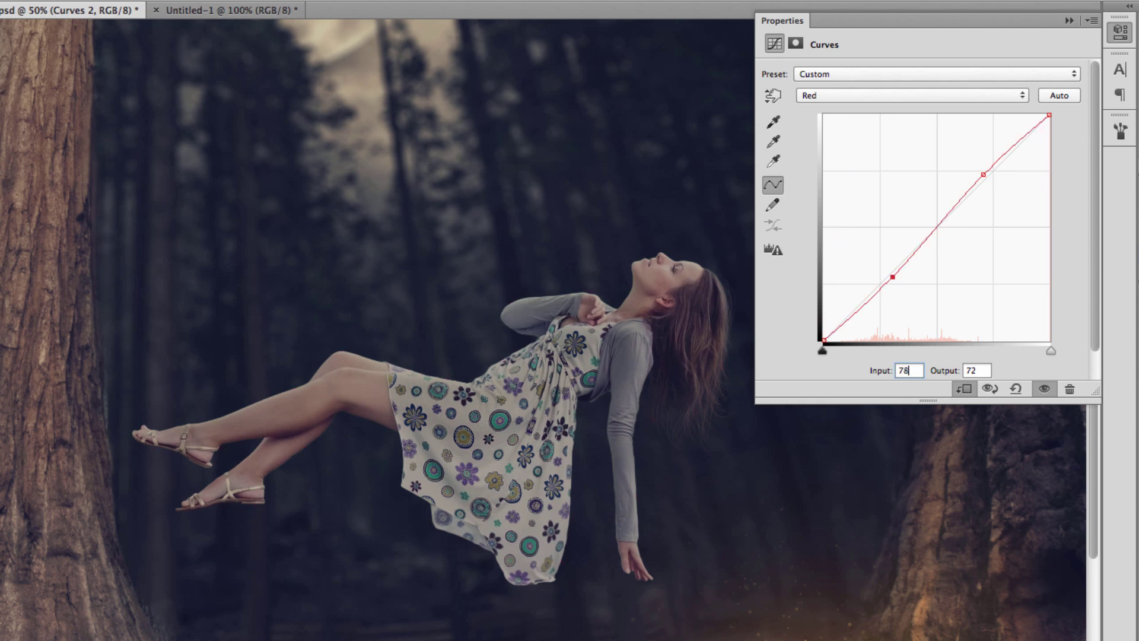
click(1065, 21)
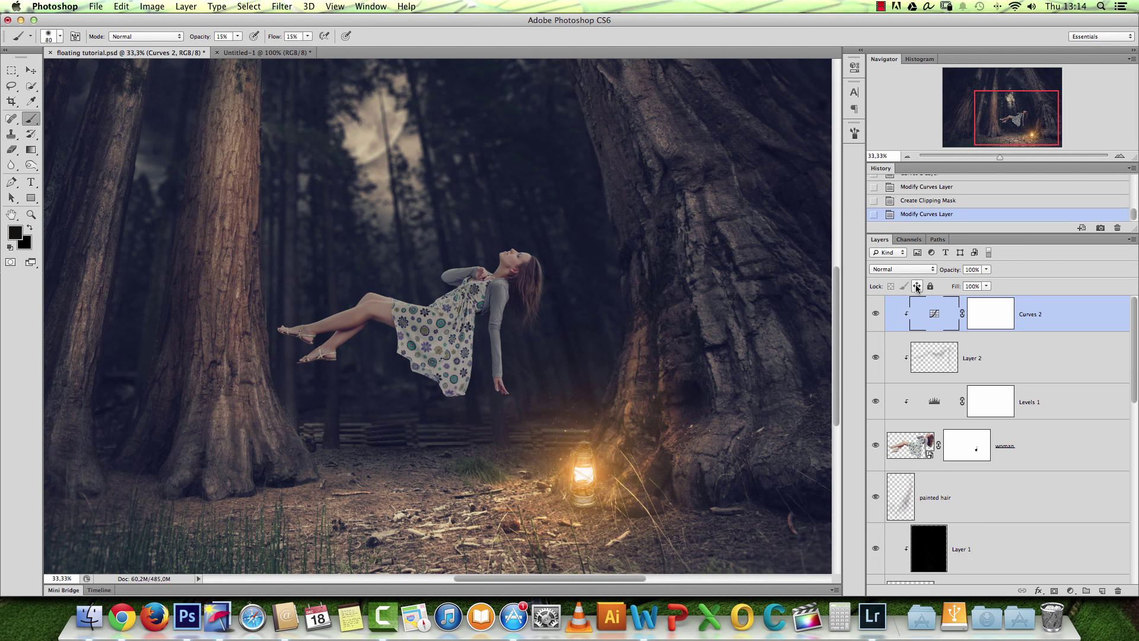
Darken the woman's shadows by adding a point to the RGB curve of Curves 2 at input 72, output 65.
double_click(931, 314)
click(684, 113)
click(754, 71)
drag(731, 199, 732, 203)
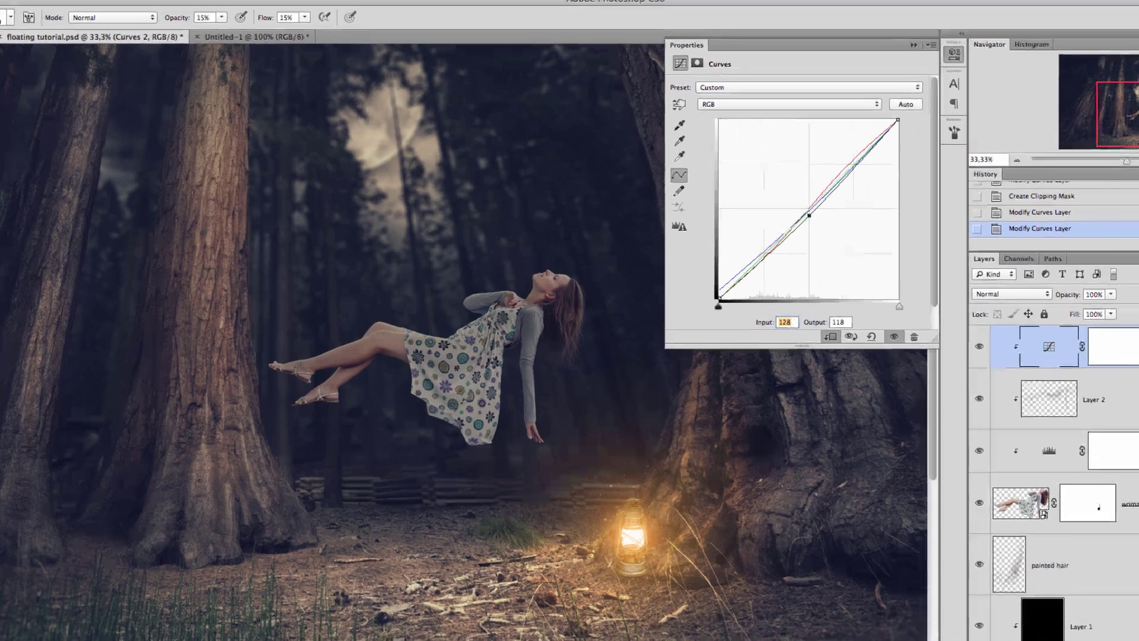
text(72)
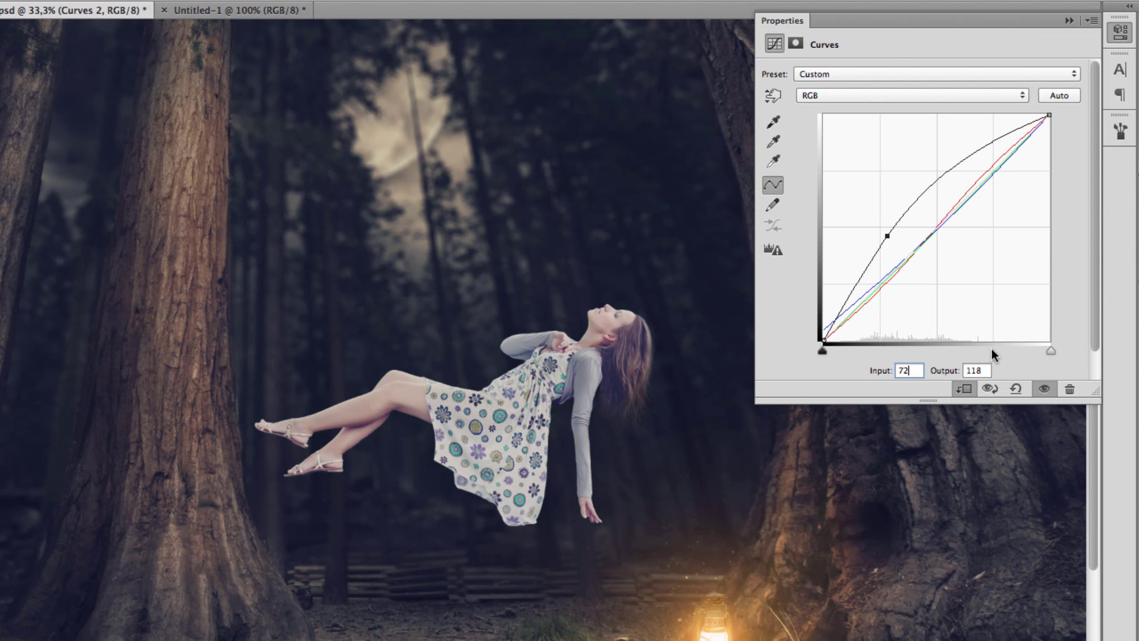
double_click(981, 369)
text(65)
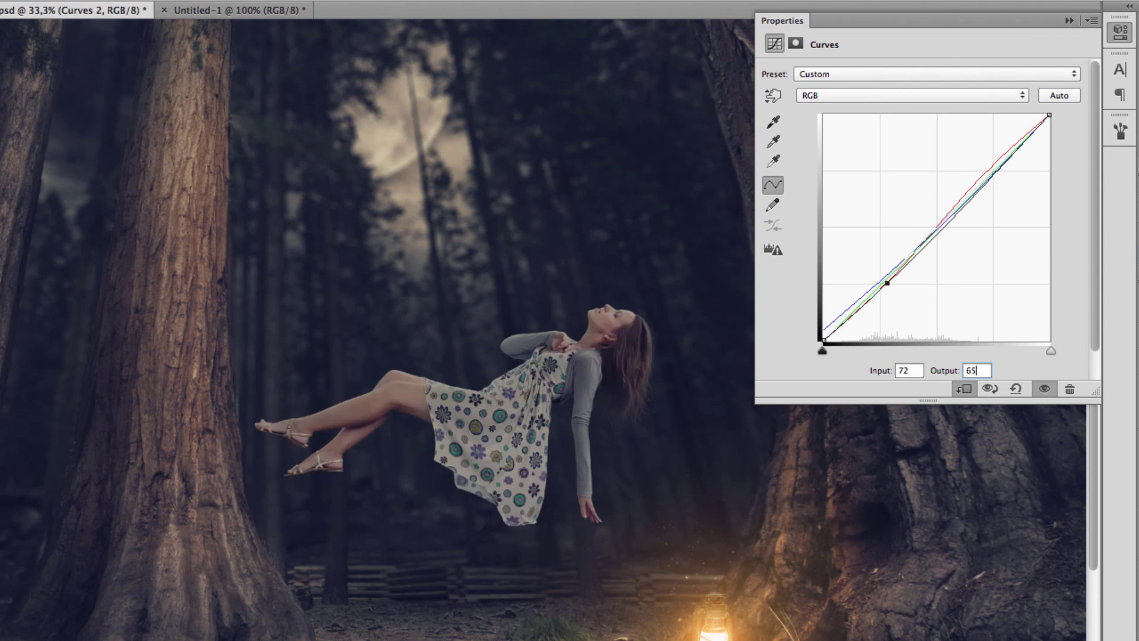
Add a second point to the RGB curve in the midtones at input 124, output 114.
click(991, 178)
text(124)
key(Tab)
text(147)
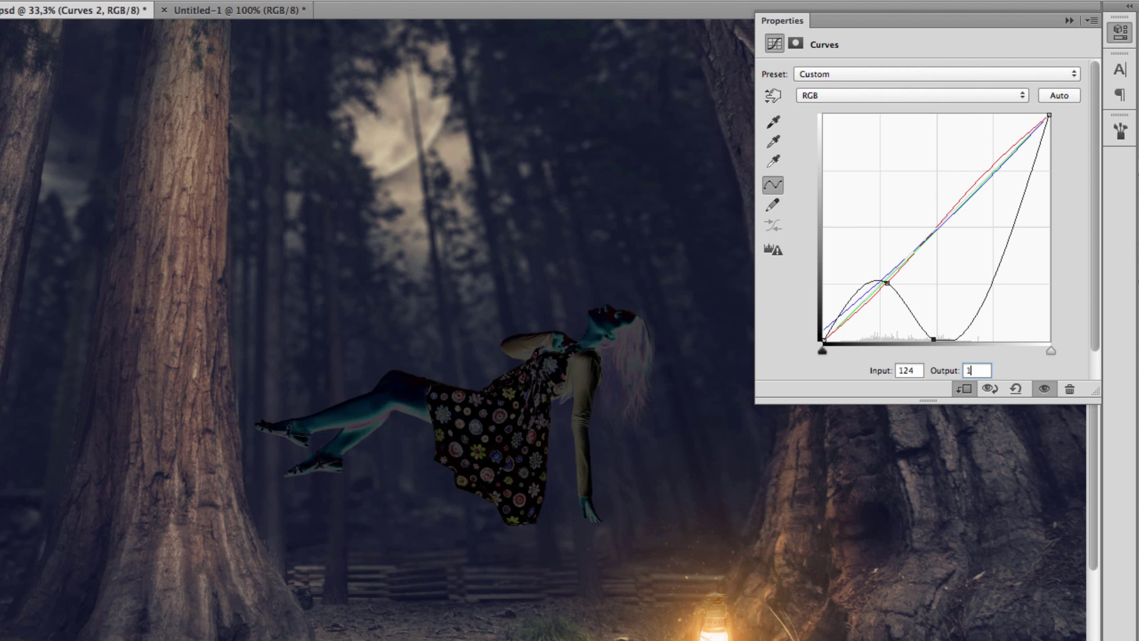
key(BackSpace)
key(BackSpace)
text(14)
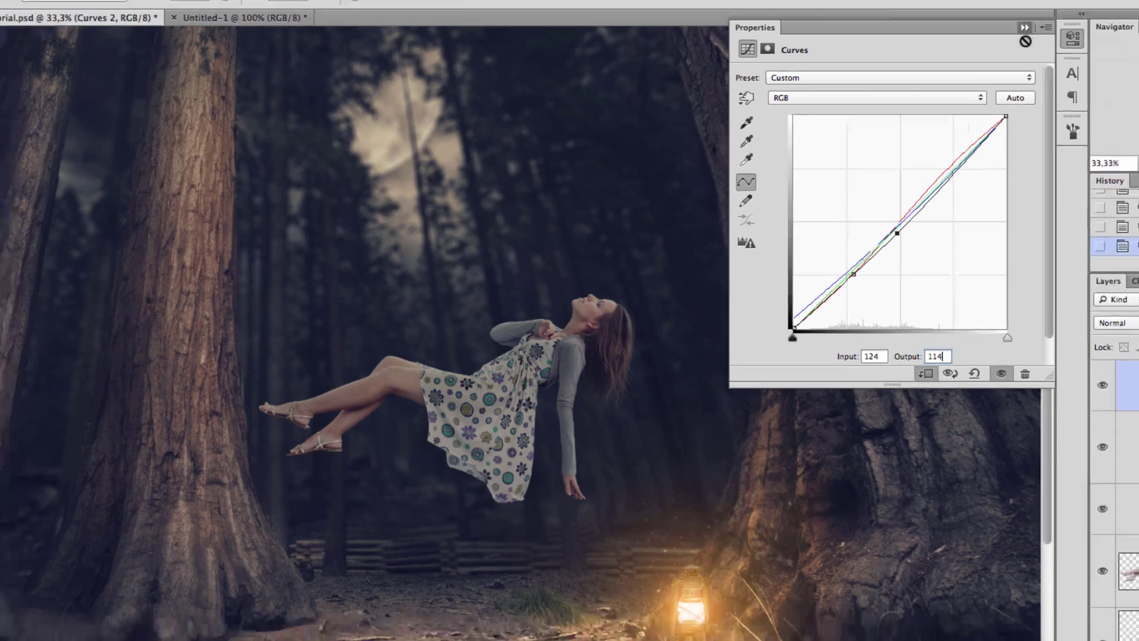
click(1069, 21)
Compare the woman with and without Curves 2, and move the RGB curve's midtone point to input 123, output 117.
click(877, 315)
click(876, 315)
click(876, 314)
click(877, 314)
drag(1019, 117, 1006, 116)
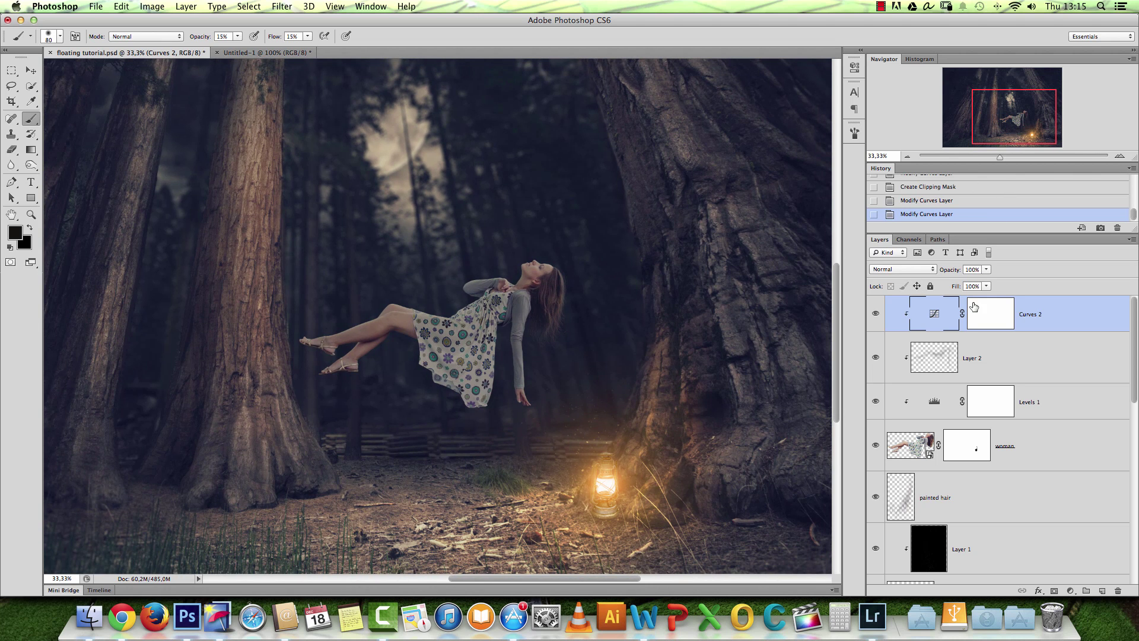
double_click(933, 316)
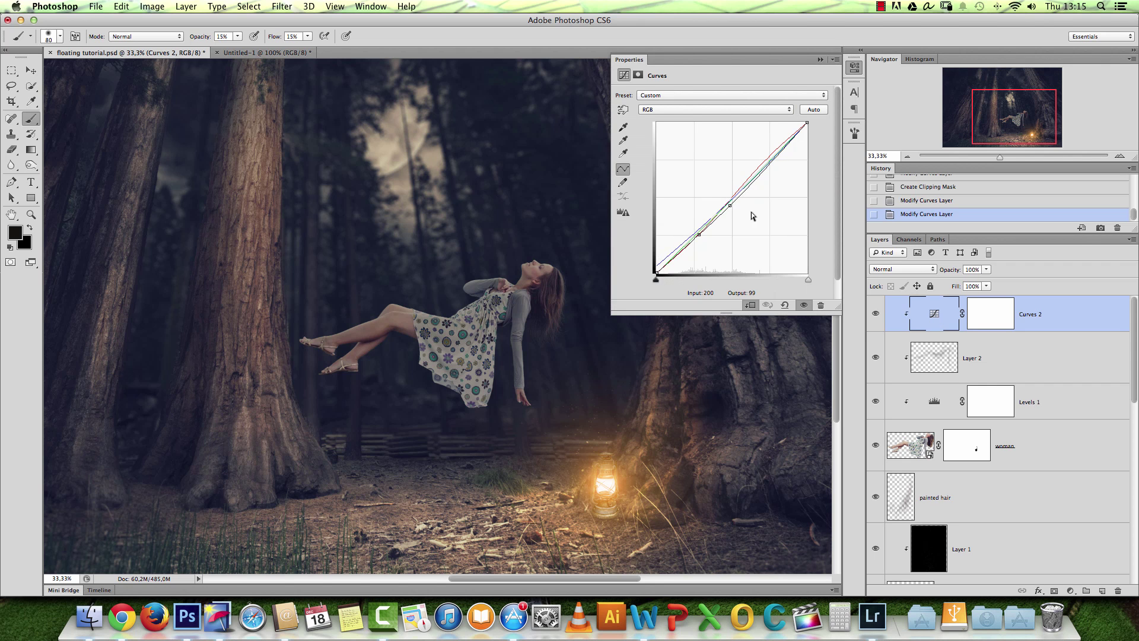
drag(730, 204, 725, 205)
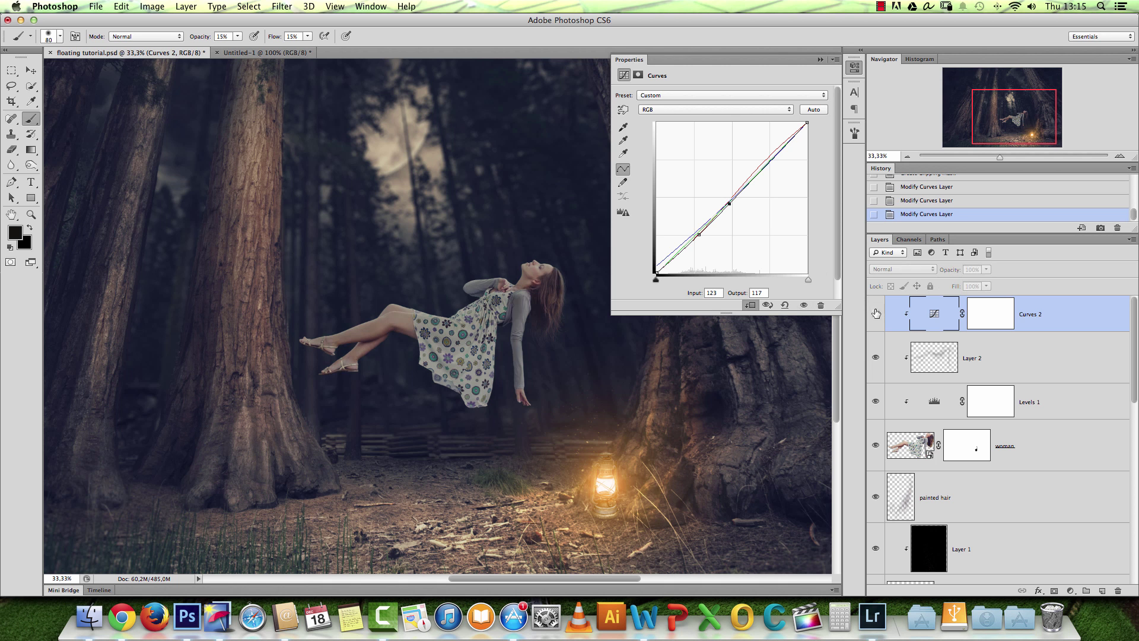
click(819, 60)
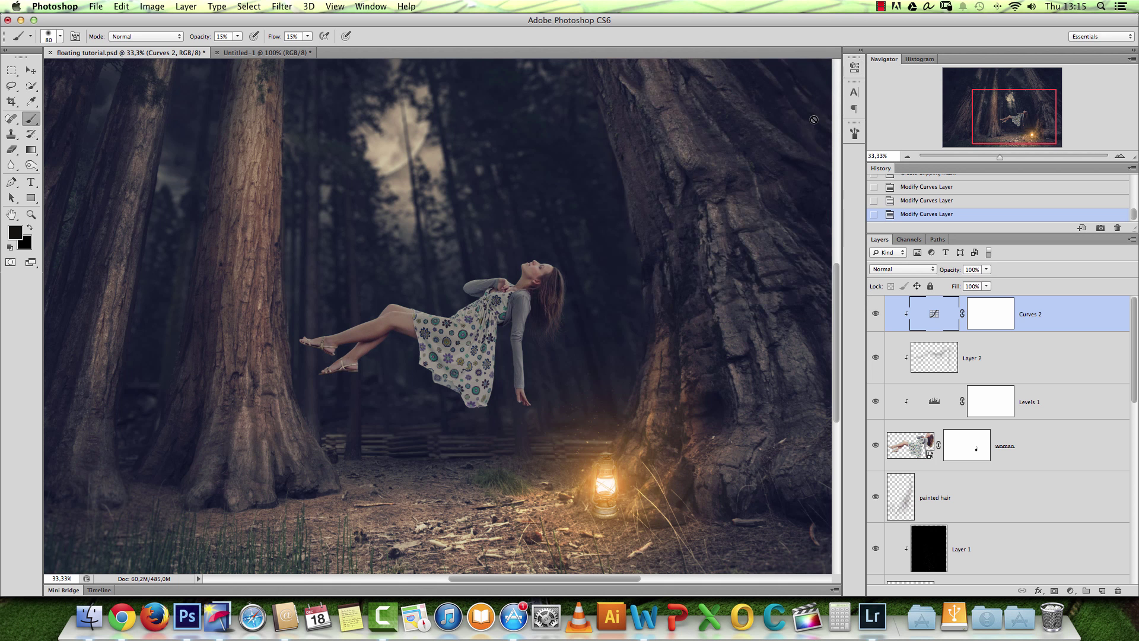
Lower the opacity of Layer 2 to 55% and compare the woman with and without that shading.
click(1014, 356)
click(986, 270)
drag(977, 284, 961, 284)
click(991, 360)
click(875, 359)
click(875, 360)
click(875, 359)
click(875, 359)
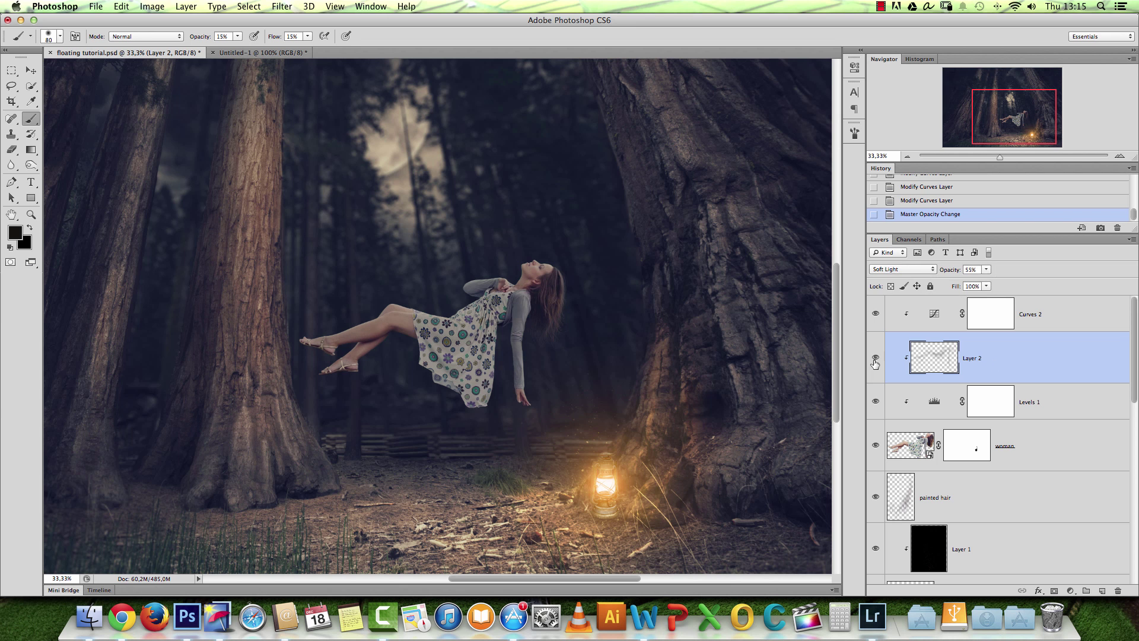
click(874, 360)
Group the layers from painted hair up to Curves 2 and name the group "woman group".
drag(1013, 119, 1012, 111)
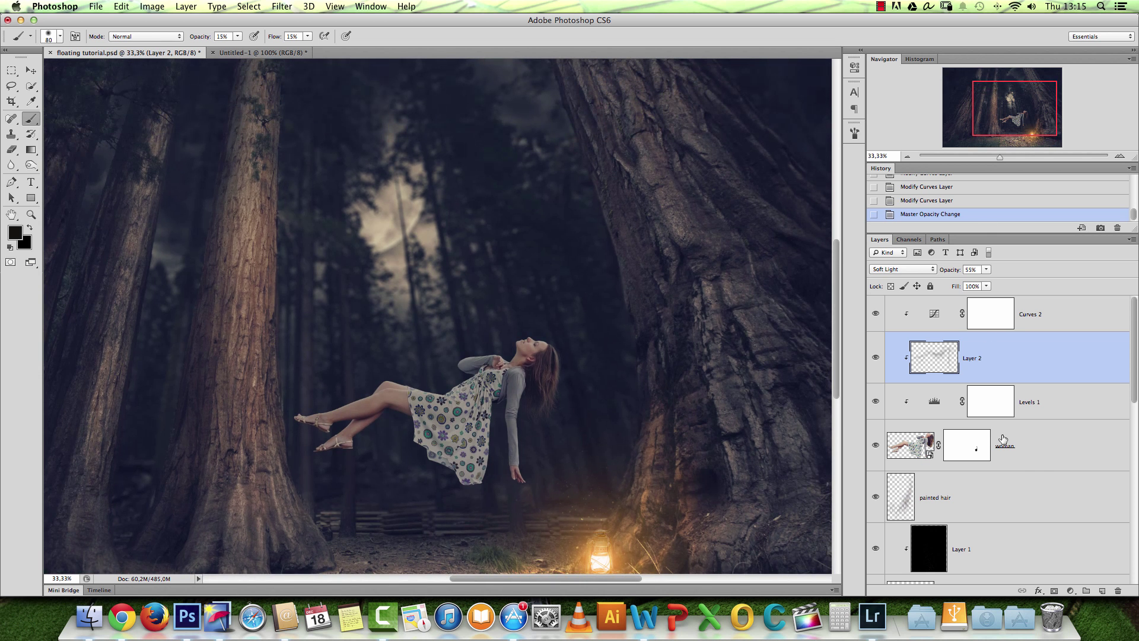
click(1033, 495)
shift+click(1095, 317)
key(super+g)
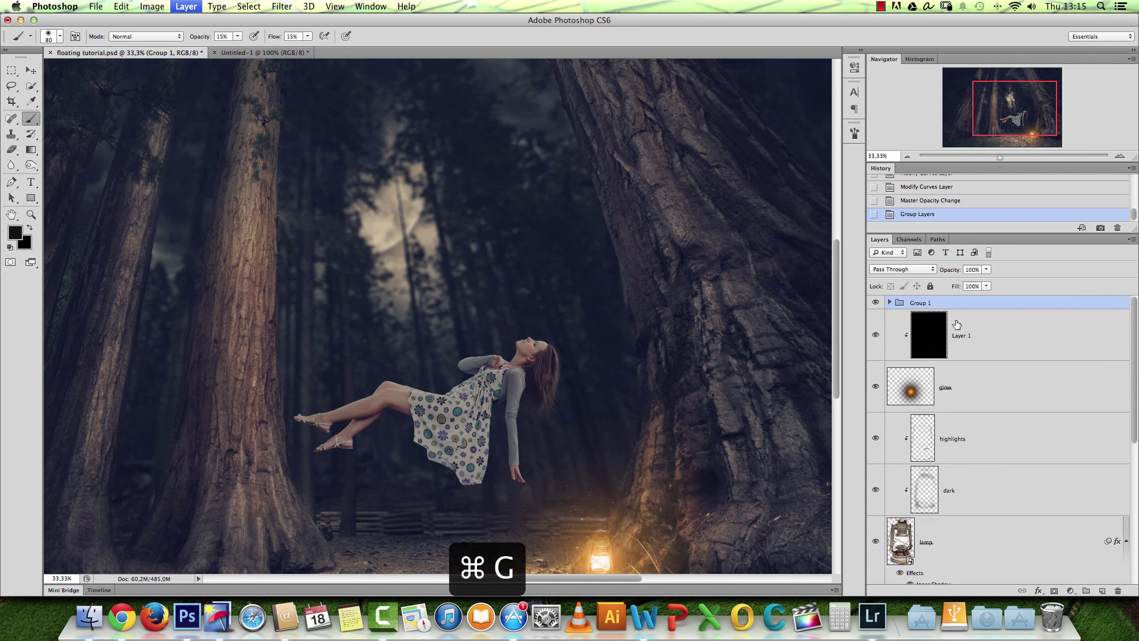
double_click(919, 303)
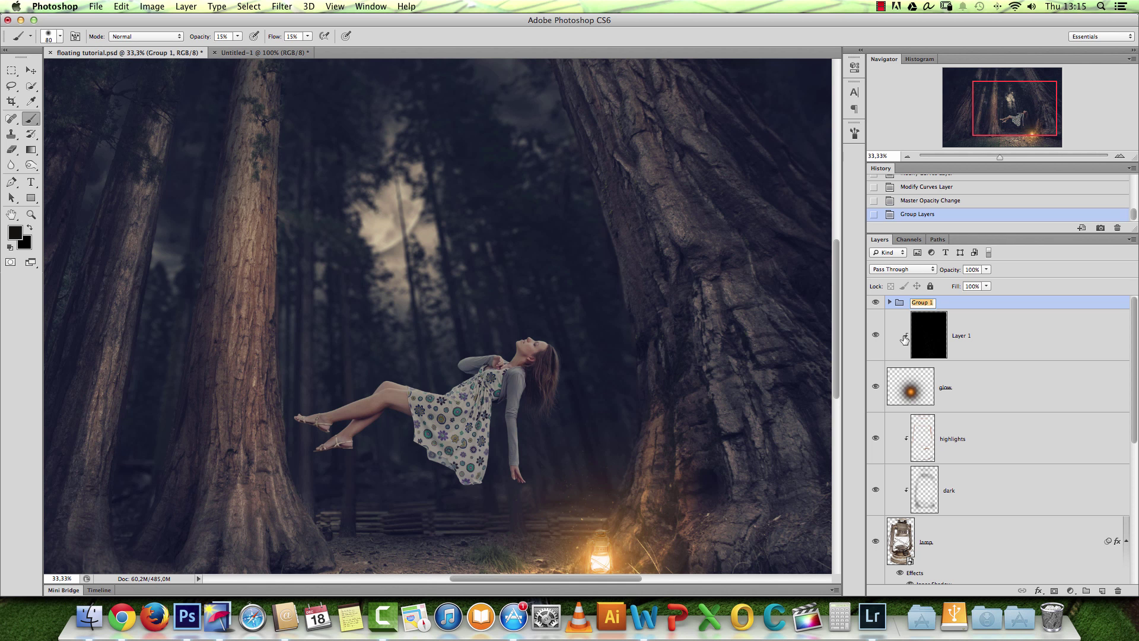
text(woman group)
key(Return)
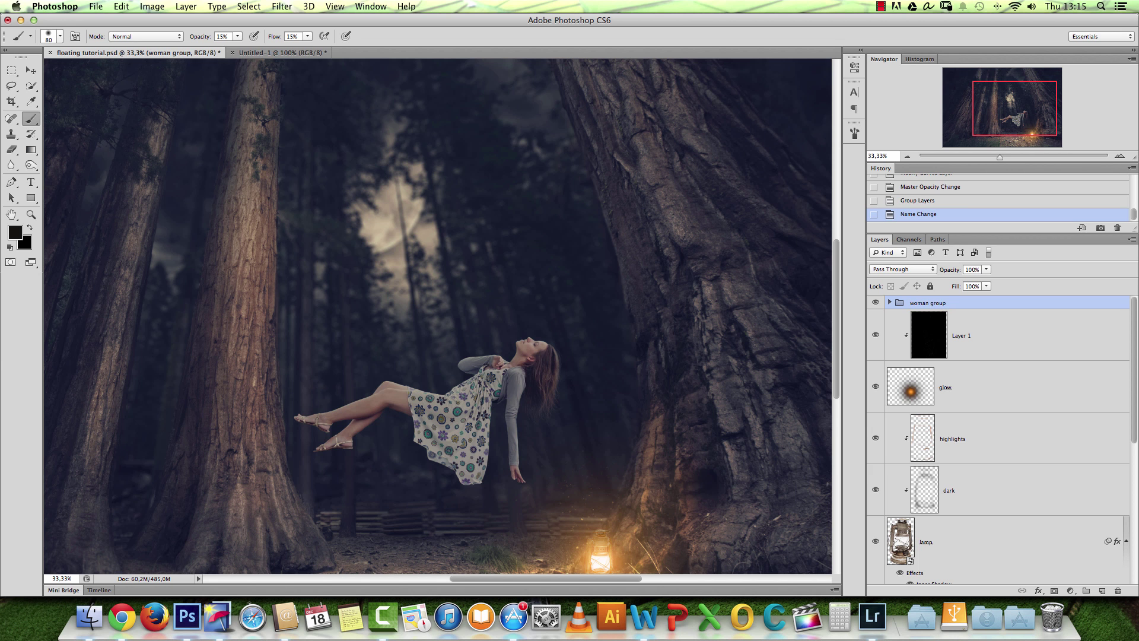
Create a layer named "woman light" clipped to the woman group and set its blend mode to Color Dodge.
click(1102, 591)
alt+click(1040, 345)
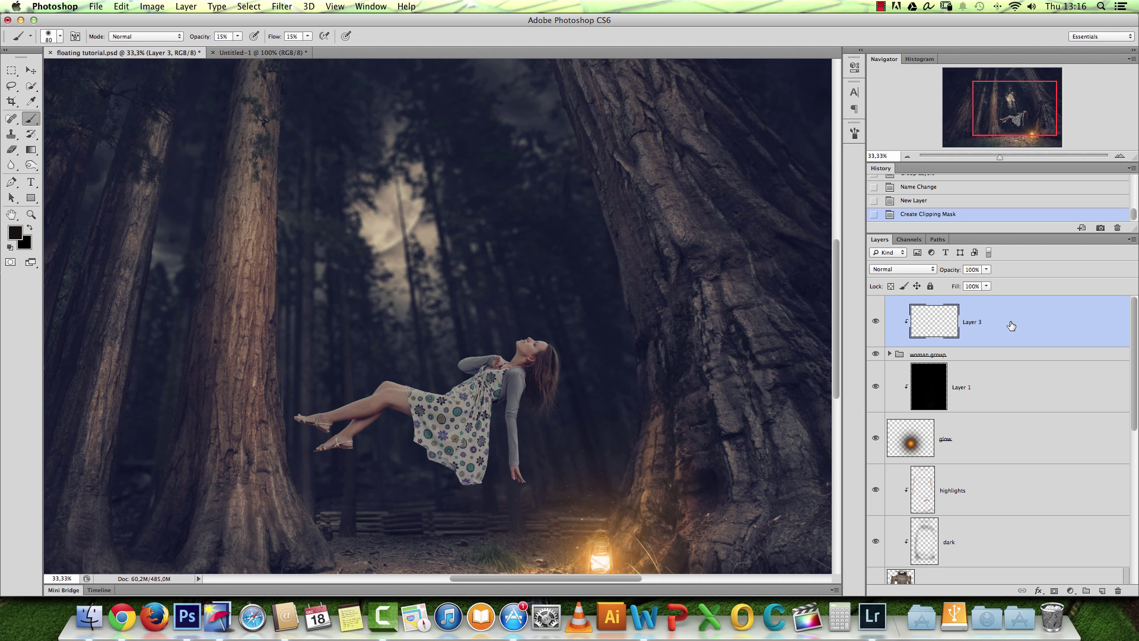
click(967, 356)
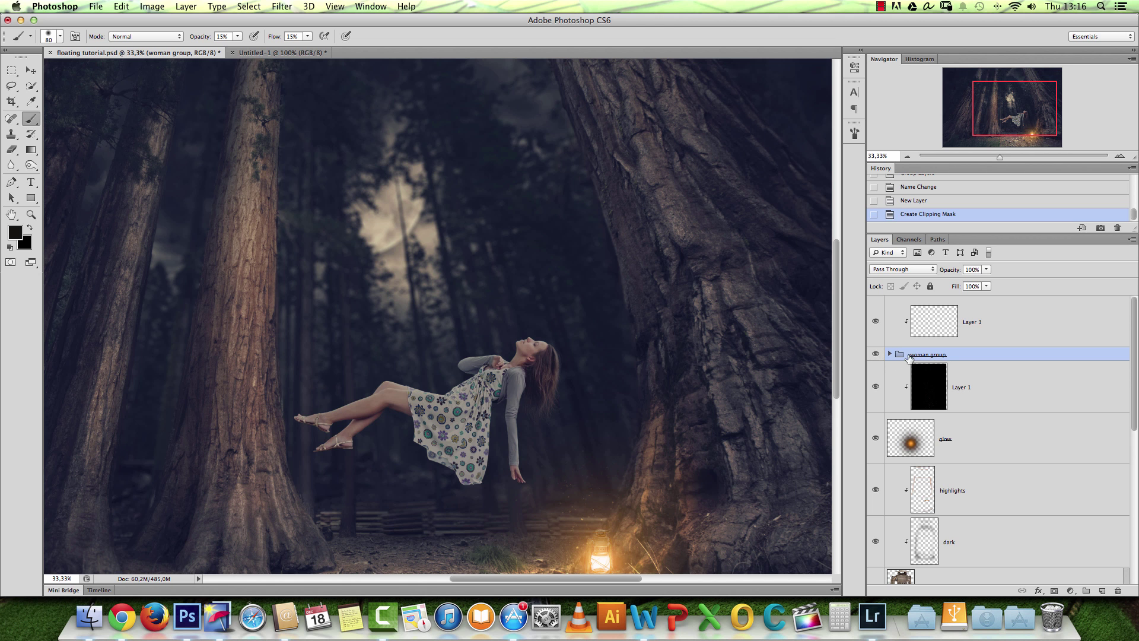
click(1000, 325)
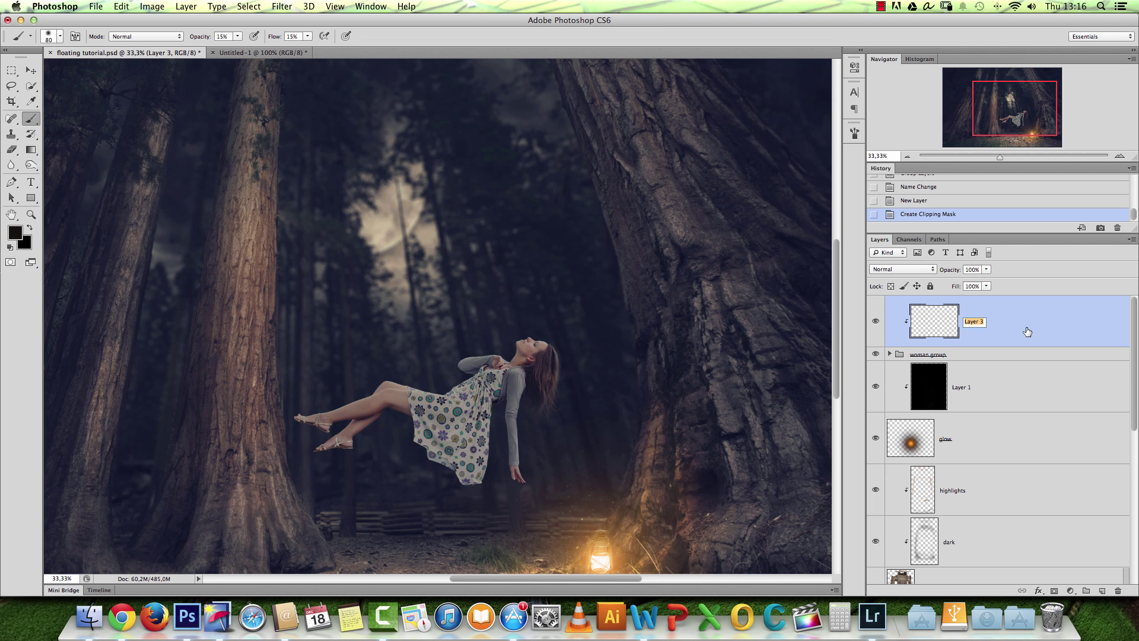
text(woman light)
key(Return)
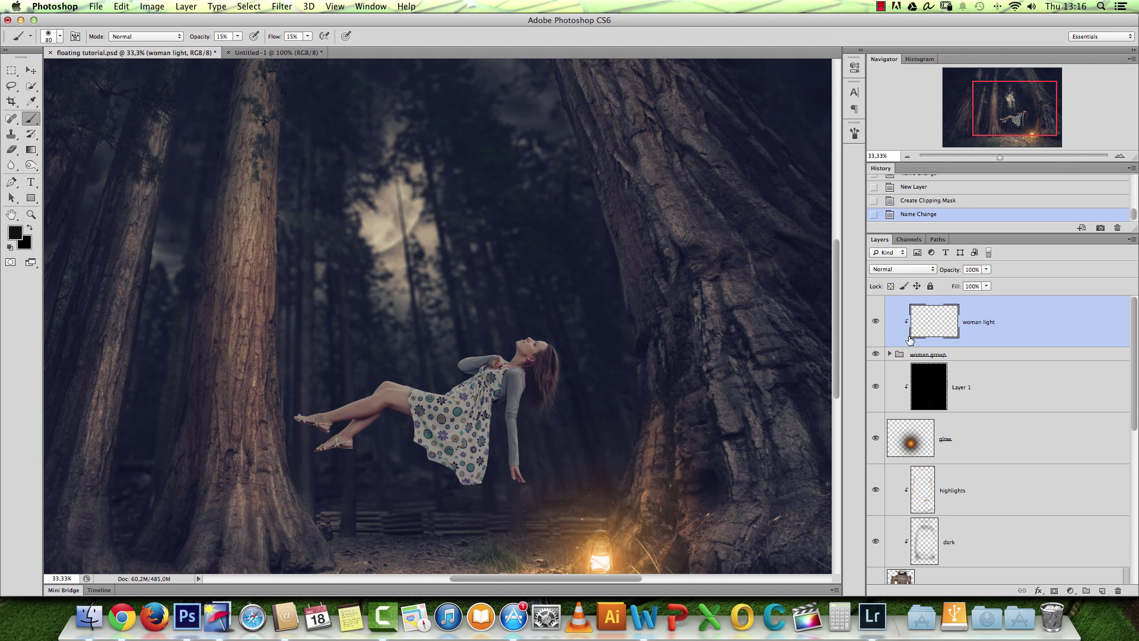
click(893, 268)
click(896, 353)
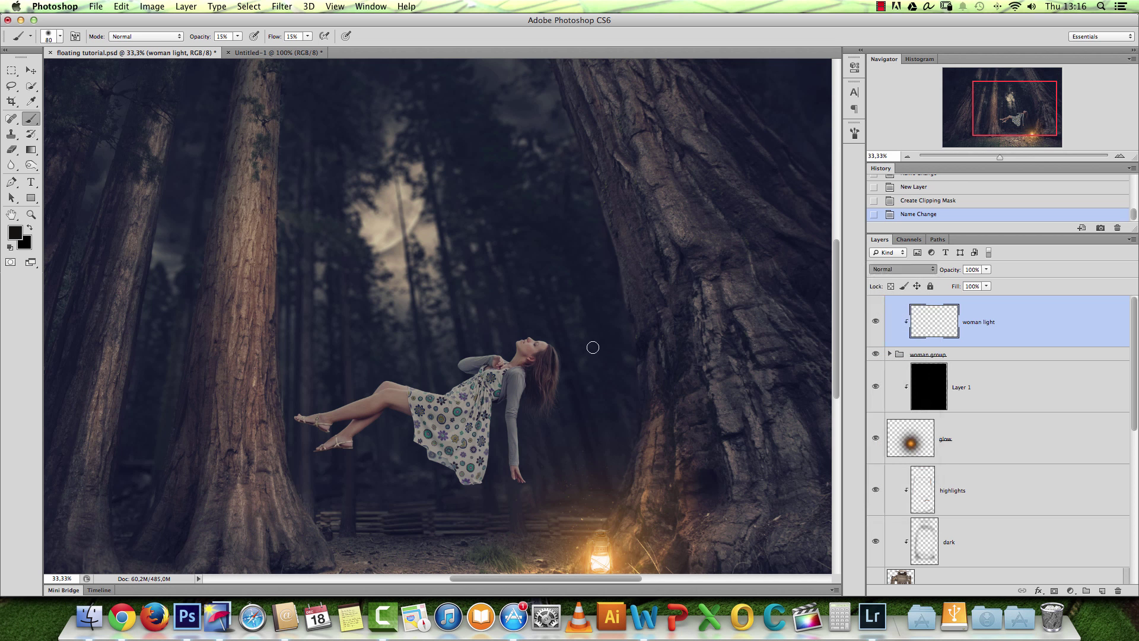
Choose a medium orange-brown foreground colour for painting warm light on the woman.
click(238, 37)
click(16, 232)
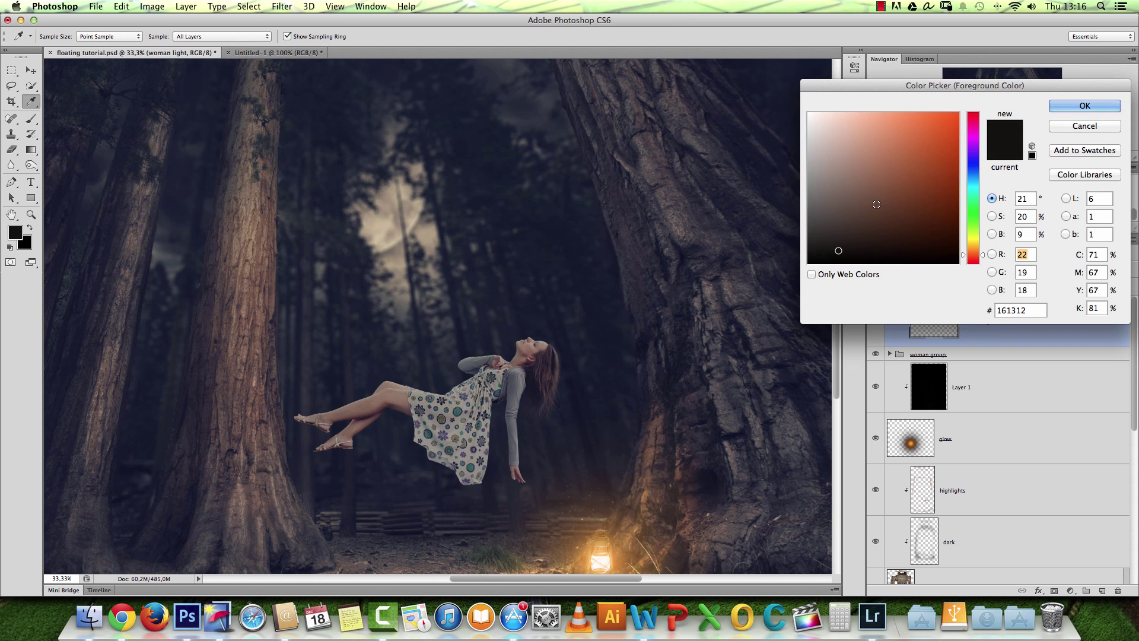
click(914, 173)
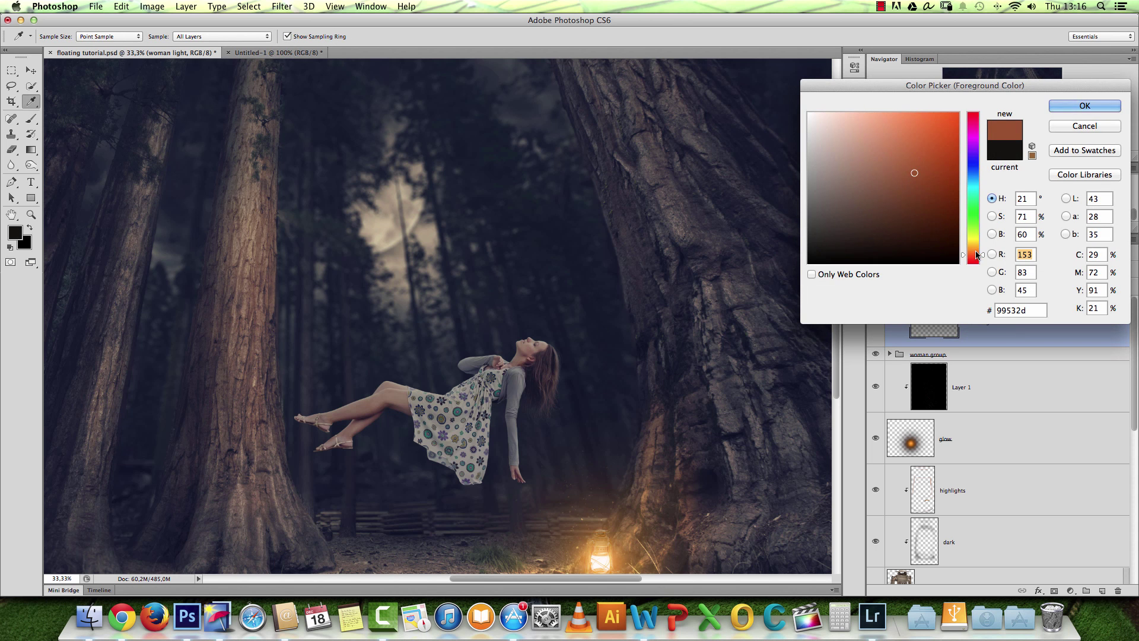
click(973, 248)
click(945, 184)
click(973, 249)
click(940, 166)
click(1087, 104)
key(b)
mouse_move(636, 399)
mouse_down()
mouse_move(546, 355)
mouse_move(506, 295)
mouse_up()
super+click(505, 298)
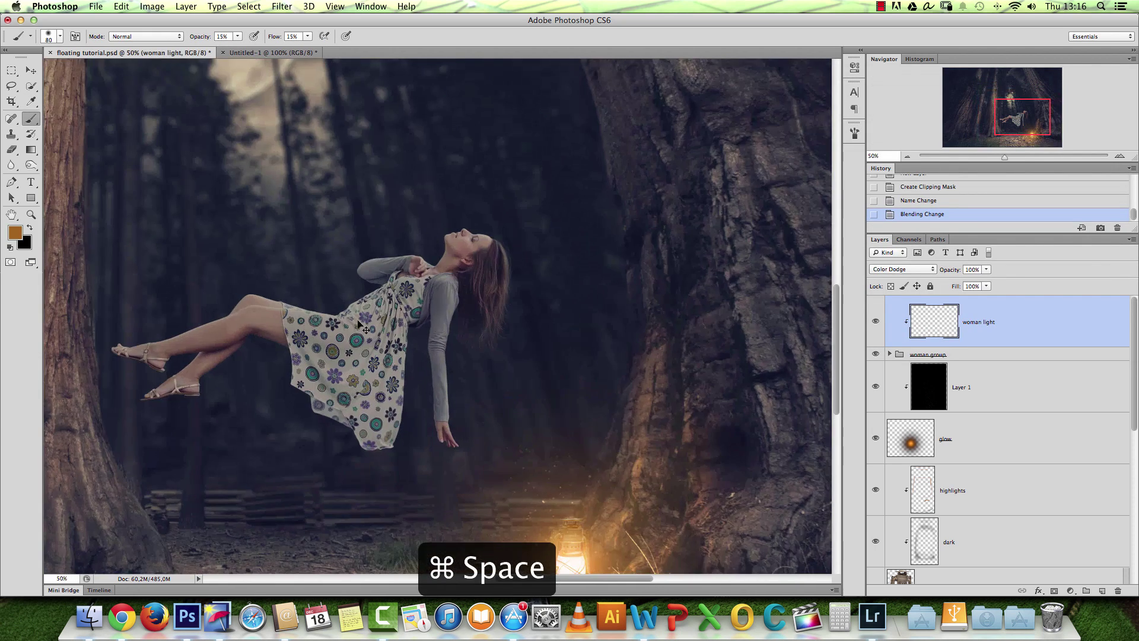
Set the foreground colour to dark orange-brown #633a0a.
click(15, 232)
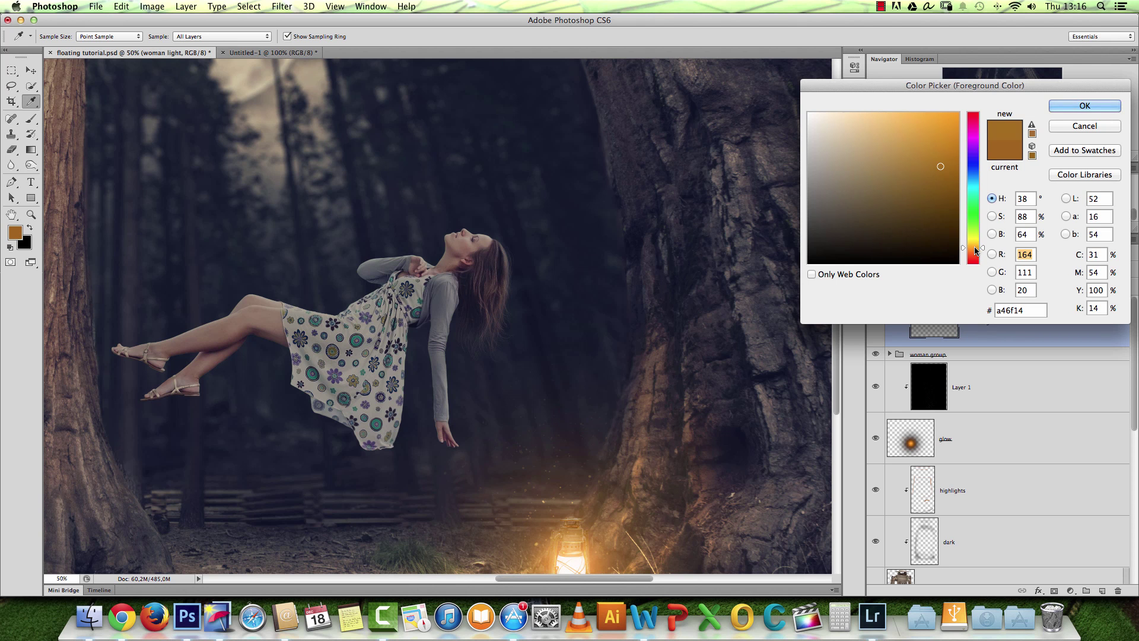
drag(945, 188, 943, 205)
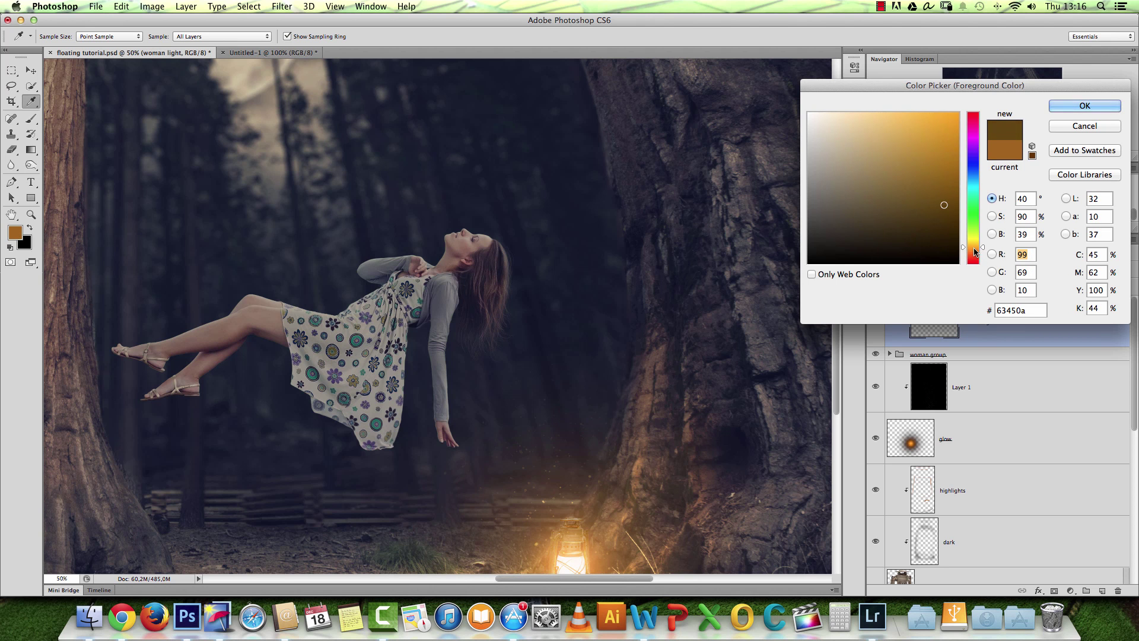
click(974, 250)
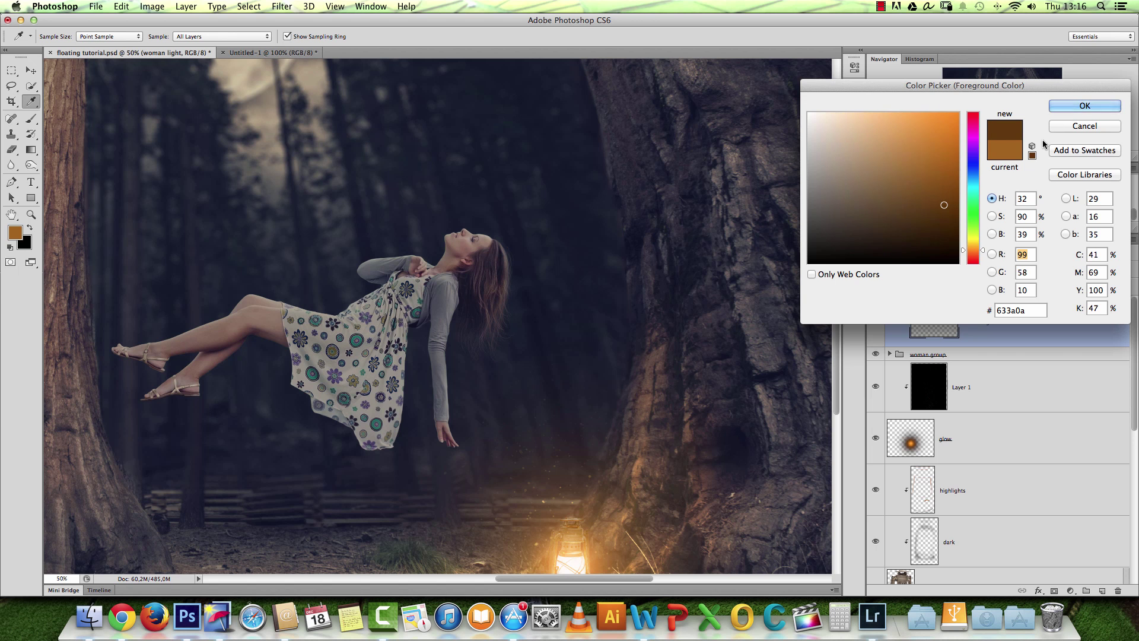
click(1081, 109)
key(b)
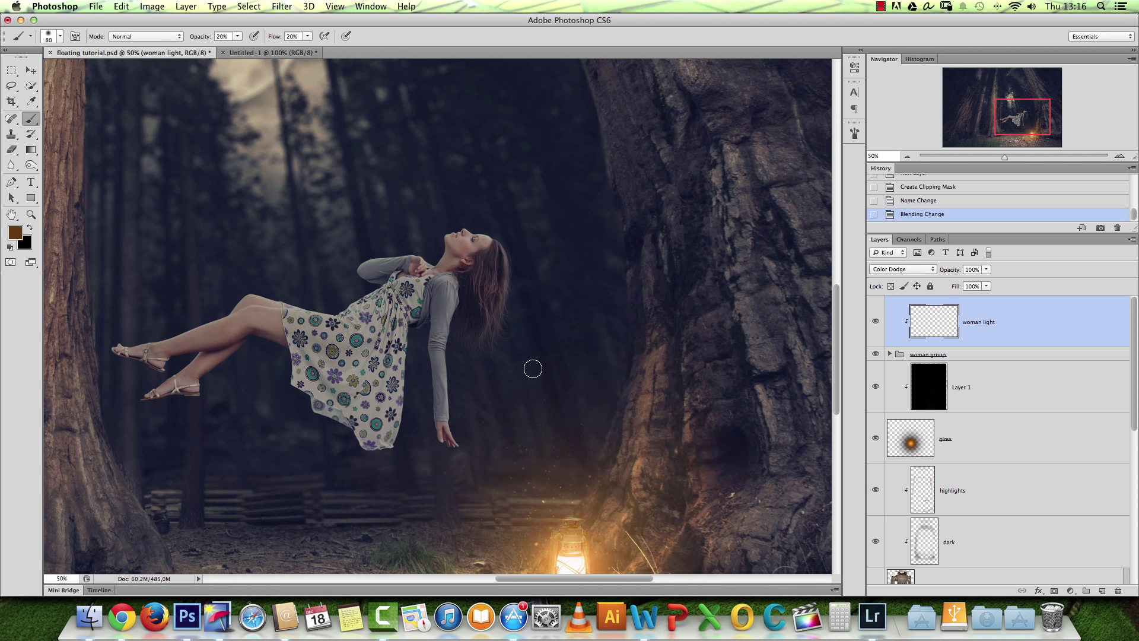
Enlarge the soft brush to 150 px and paint warm light over the woman's hair at 20% opacity and flow.
key(bracketright)
key(bracketright)
key(bracketright)
key(bracketright)
right_click(517, 304)
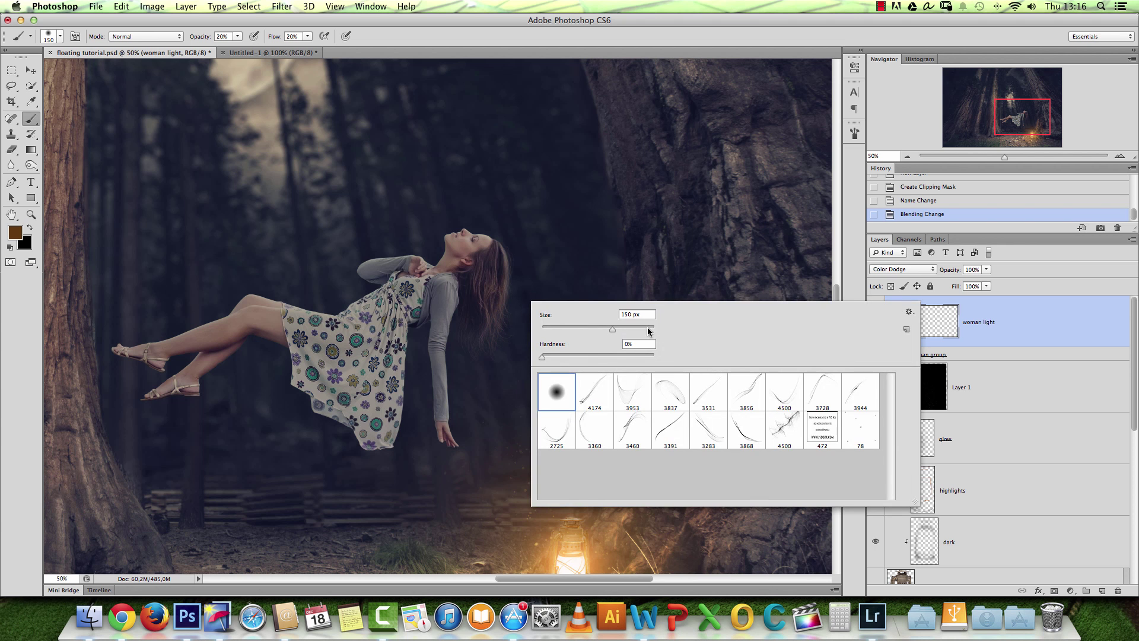
click(930, 322)
mouse_move(538, 283)
mouse_down()
mouse_move(519, 313)
mouse_move(531, 283)
mouse_move(512, 347)
mouse_move(479, 372)
mouse_up()
drag(478, 330, 473, 355)
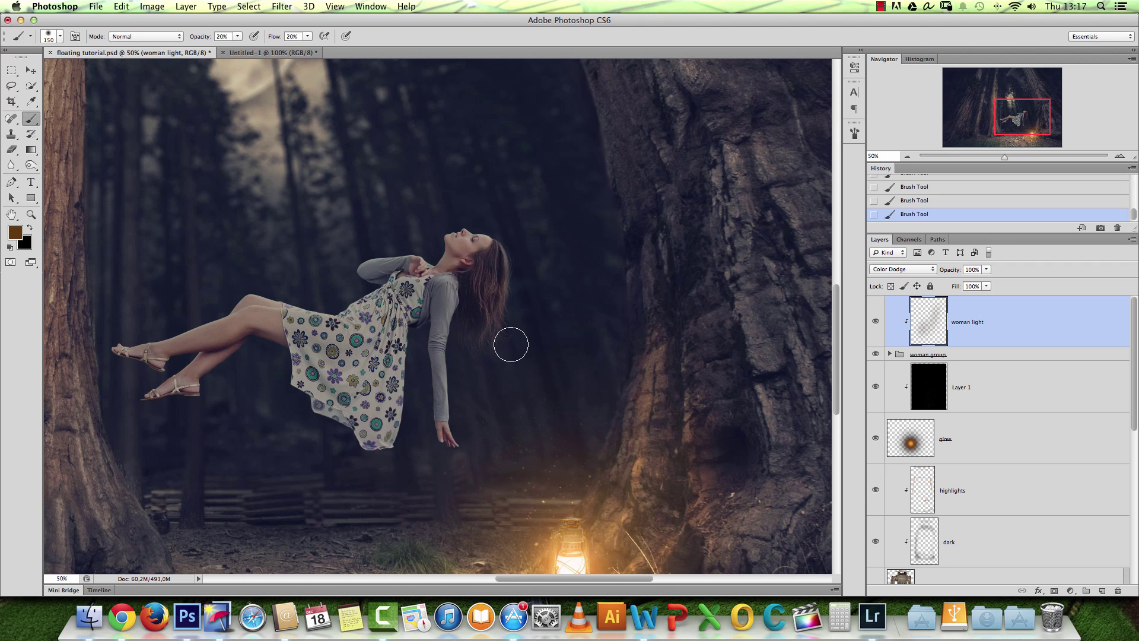
Set the foreground colour to #854903 and paint down the woman's hair on the woman light layer.
click(25, 243)
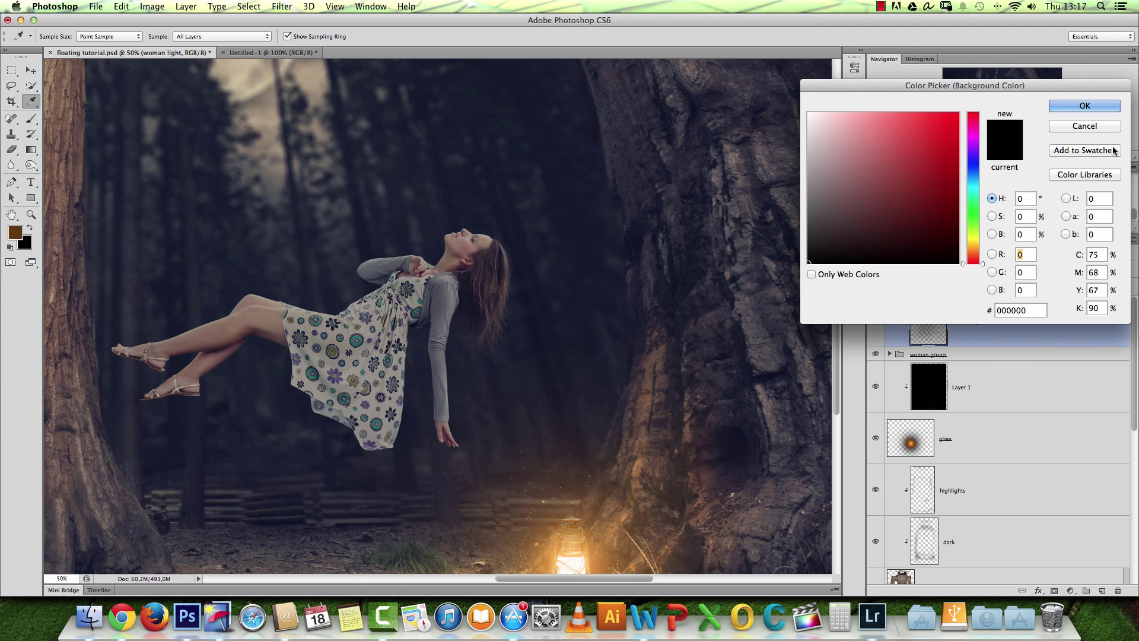
click(1097, 130)
click(14, 232)
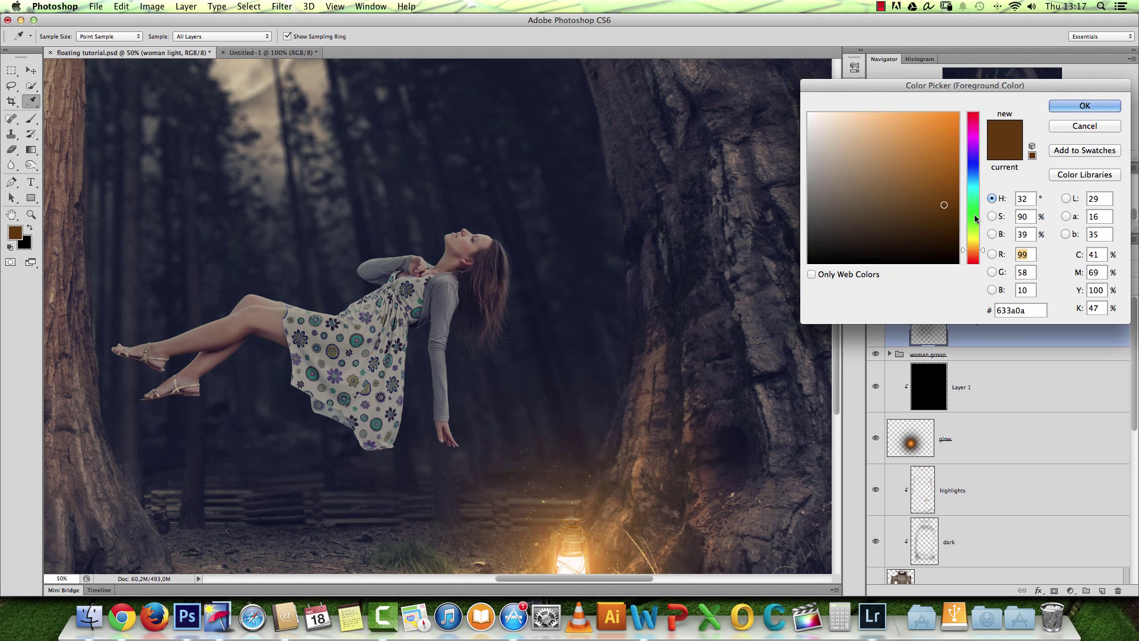
click(954, 154)
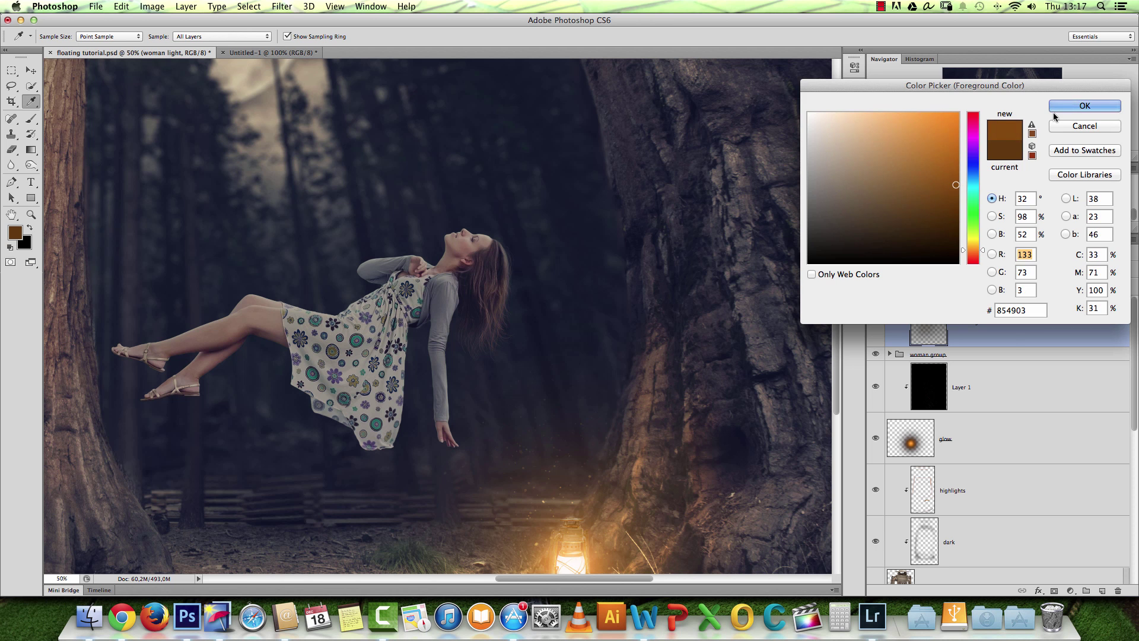
key(Return)
mouse_move(504, 261)
mouse_down()
mouse_move(520, 301)
mouse_move(511, 337)
mouse_move(518, 307)
mouse_move(485, 354)
mouse_move(494, 326)
mouse_move(481, 337)
mouse_move(473, 379)
mouse_move(507, 381)
mouse_up()
Choose a brighter, fully saturated orange and paint along the outer edge of the hair with the 175 px brush.
click(15, 232)
click(960, 153)
click(1084, 105)
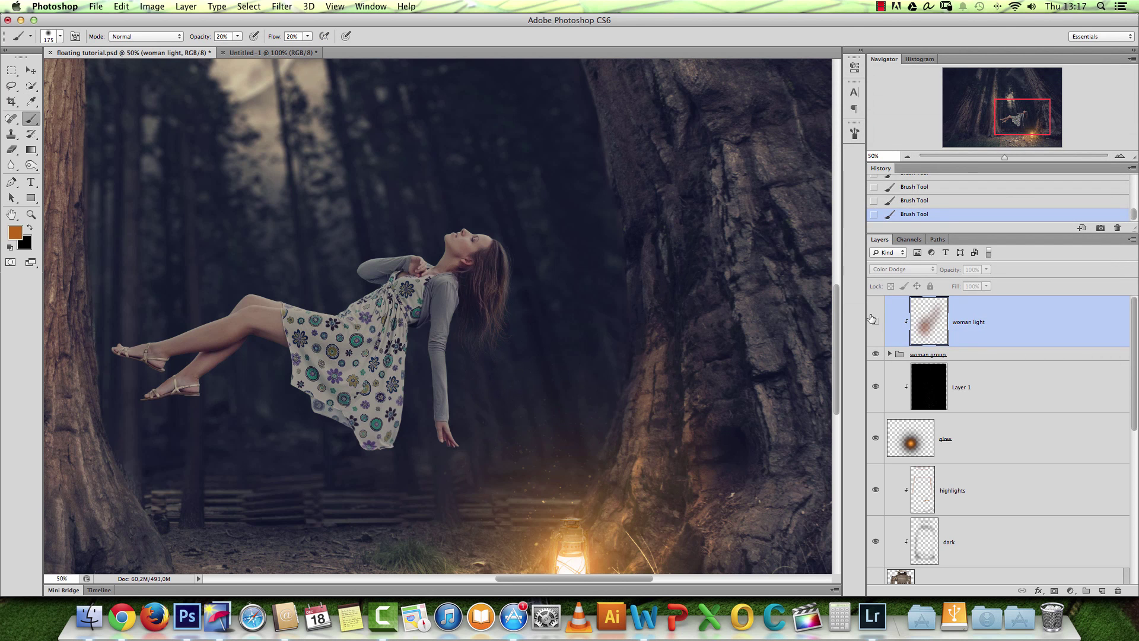
drag(527, 264, 527, 285)
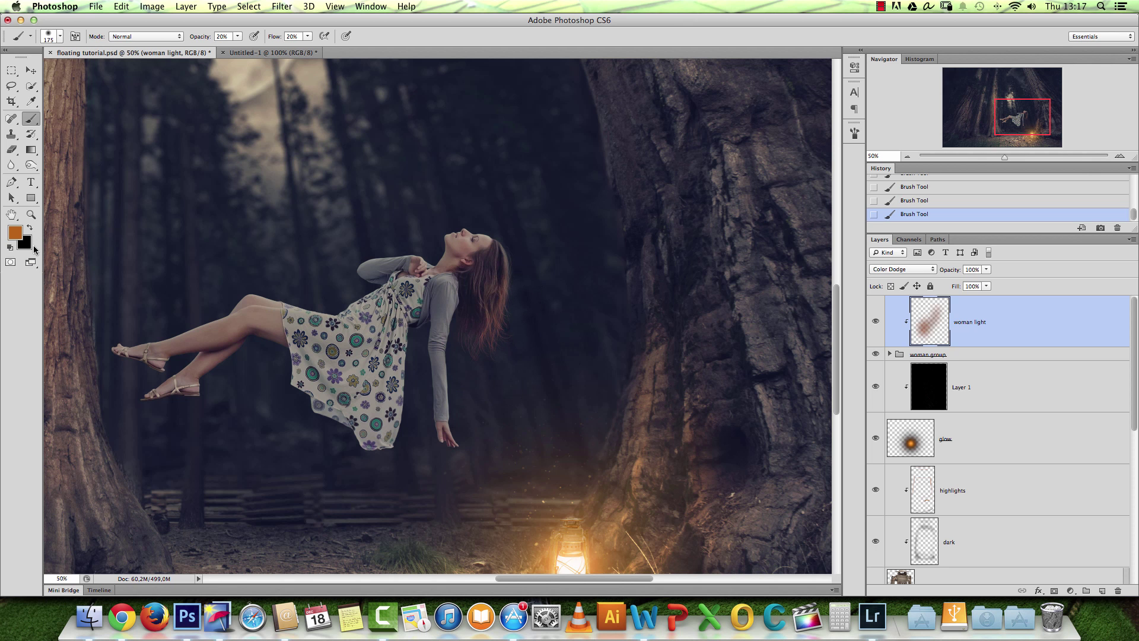
Change the foreground colour to a lighter amber and clear all paint from the woman light layer.
click(15, 232)
click(976, 247)
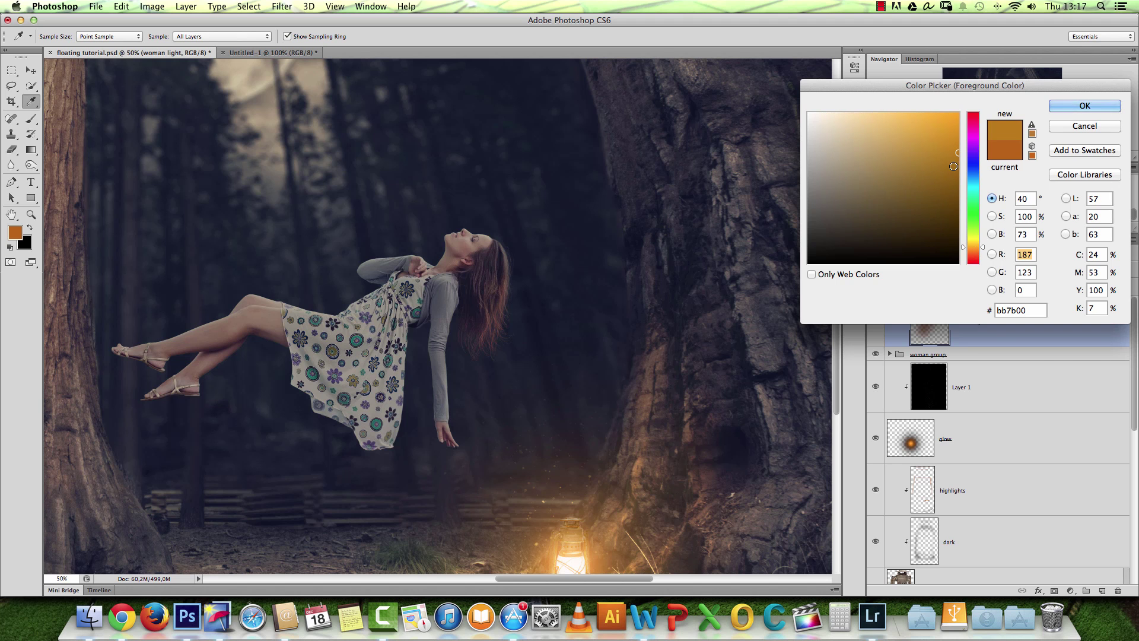
click(940, 142)
click(1101, 108)
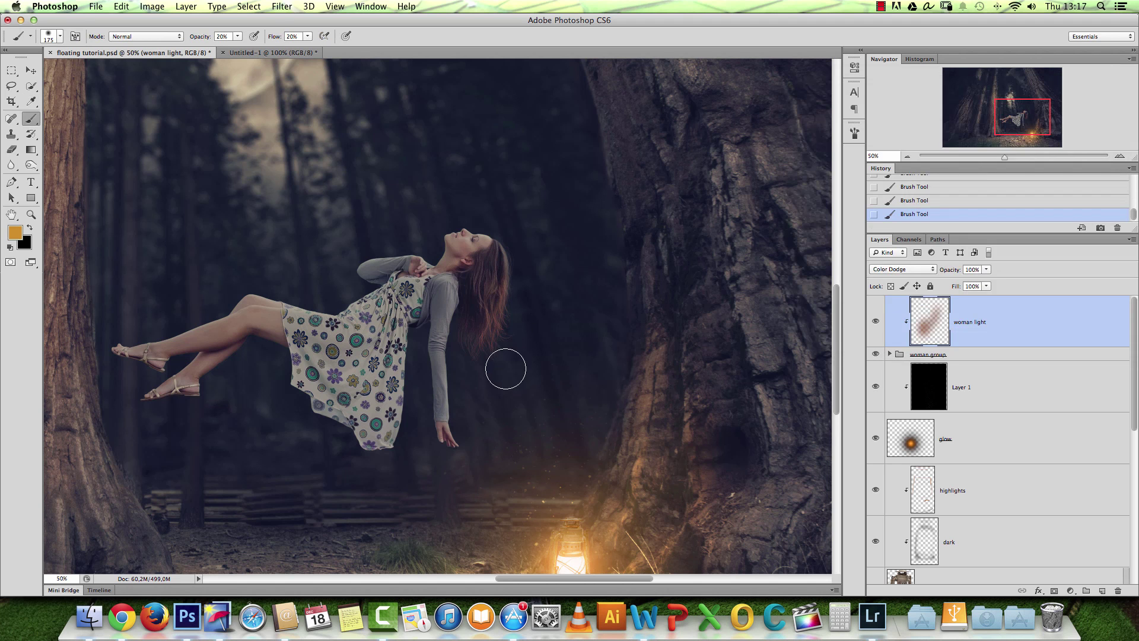
key(super+a)
key(BackSpace)
key(super+d)
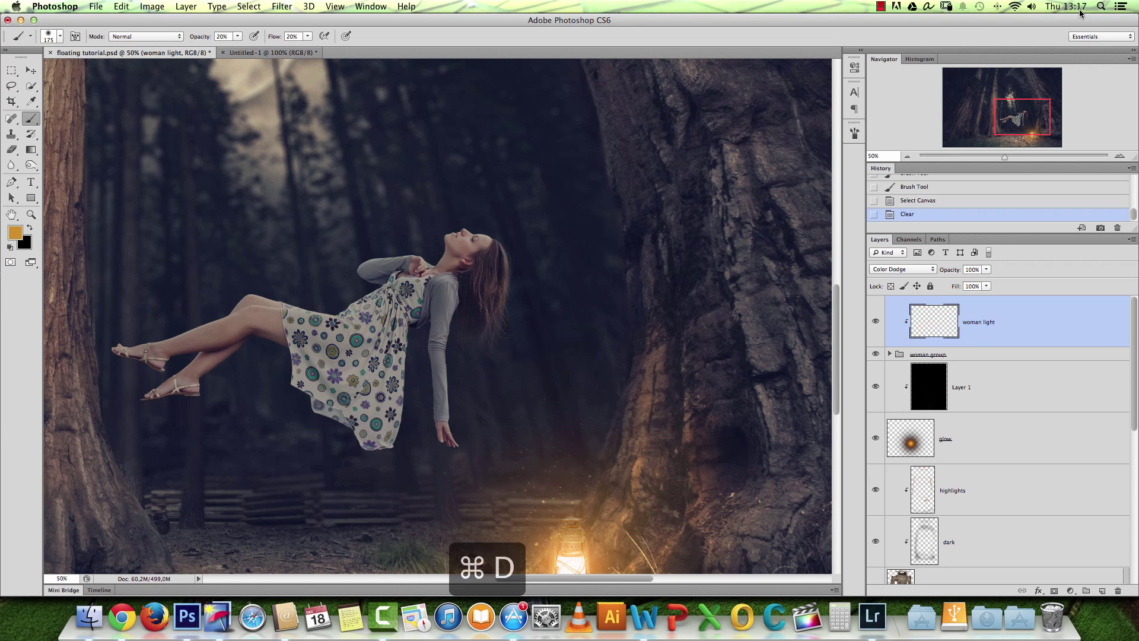
Try amber strokes over the hair at 20% opacity and flow, and clear the woman light layer.
mouse_move(526, 285)
mouse_down()
mouse_move(500, 348)
mouse_move(481, 343)
mouse_up()
click(513, 321)
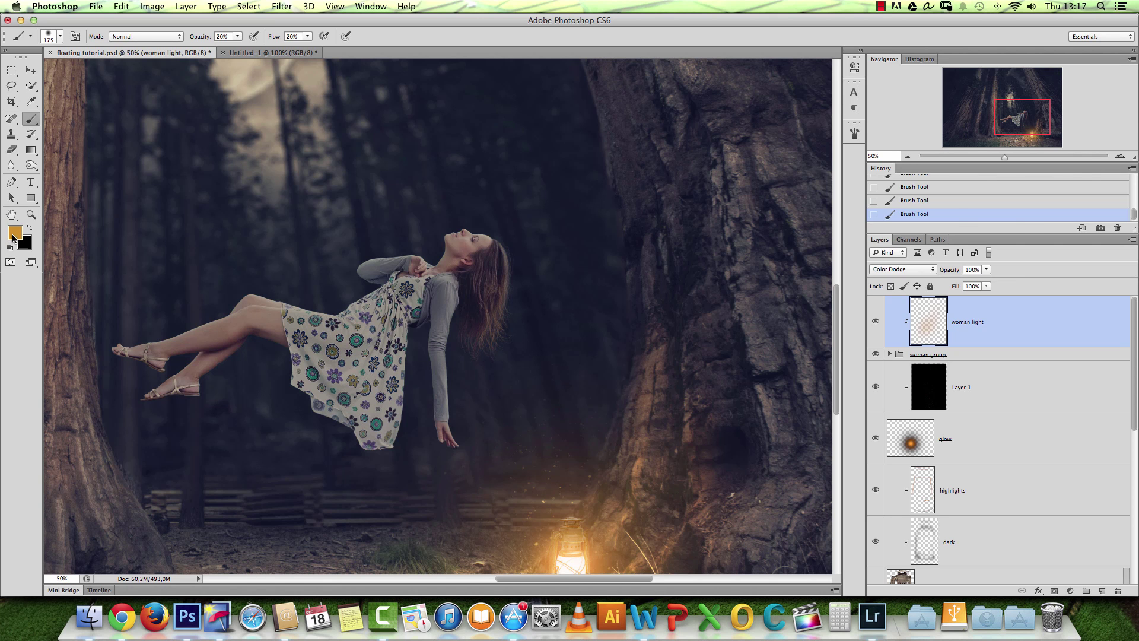
click(15, 233)
click(1084, 105)
key(super+a)
key(BackSpace)
key(super+d)
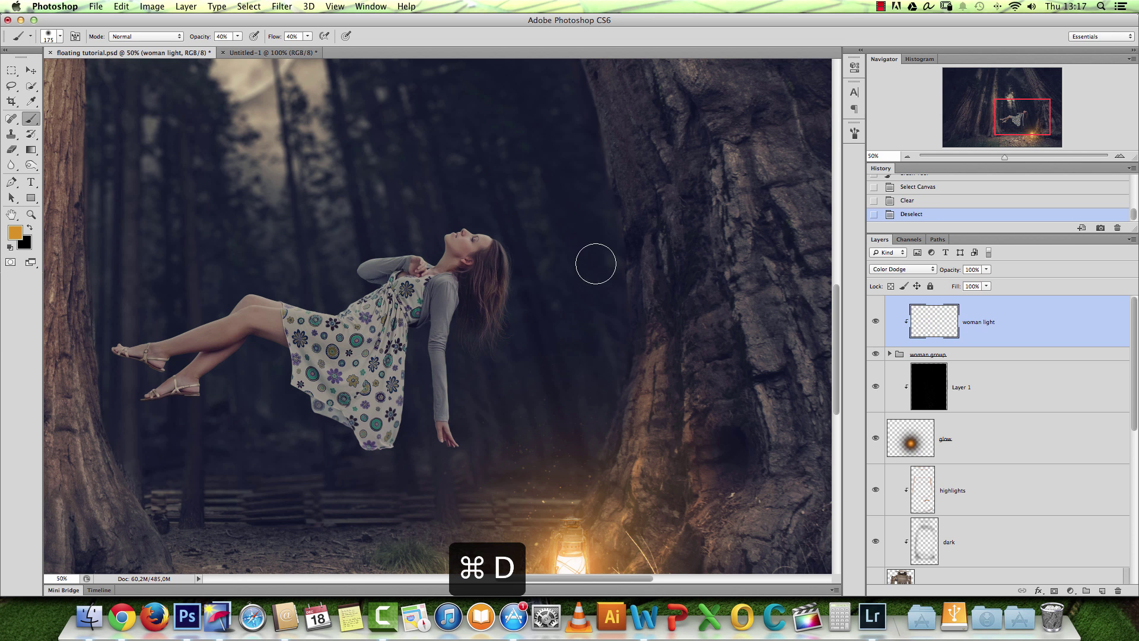
Dab amber light onto the woman's hair with the brush at 40% opacity and flow.
click(517, 327)
click(516, 316)
click(501, 356)
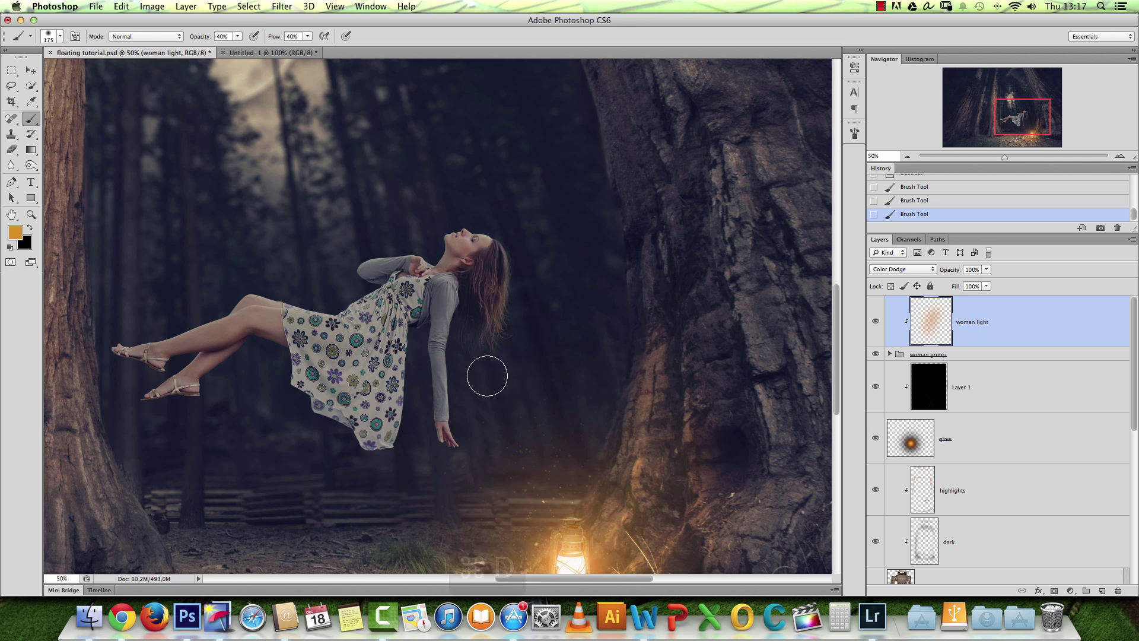
Set the foreground colour to orange #e97e0c and paint up along the outer side of the hair.
click(15, 232)
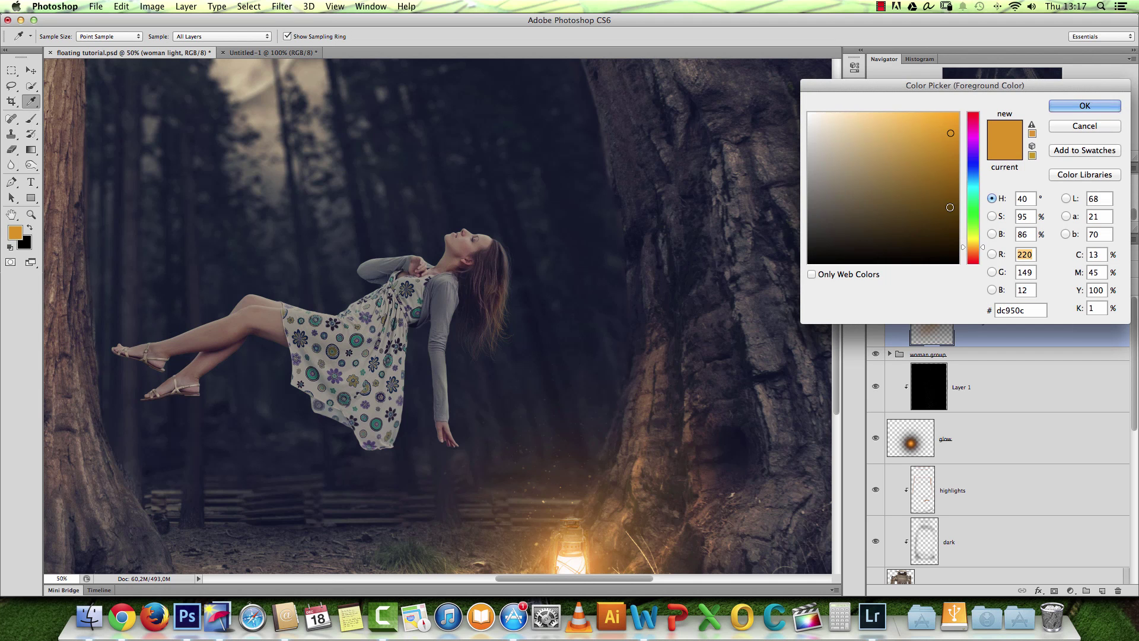
drag(973, 248, 983, 251)
click(951, 125)
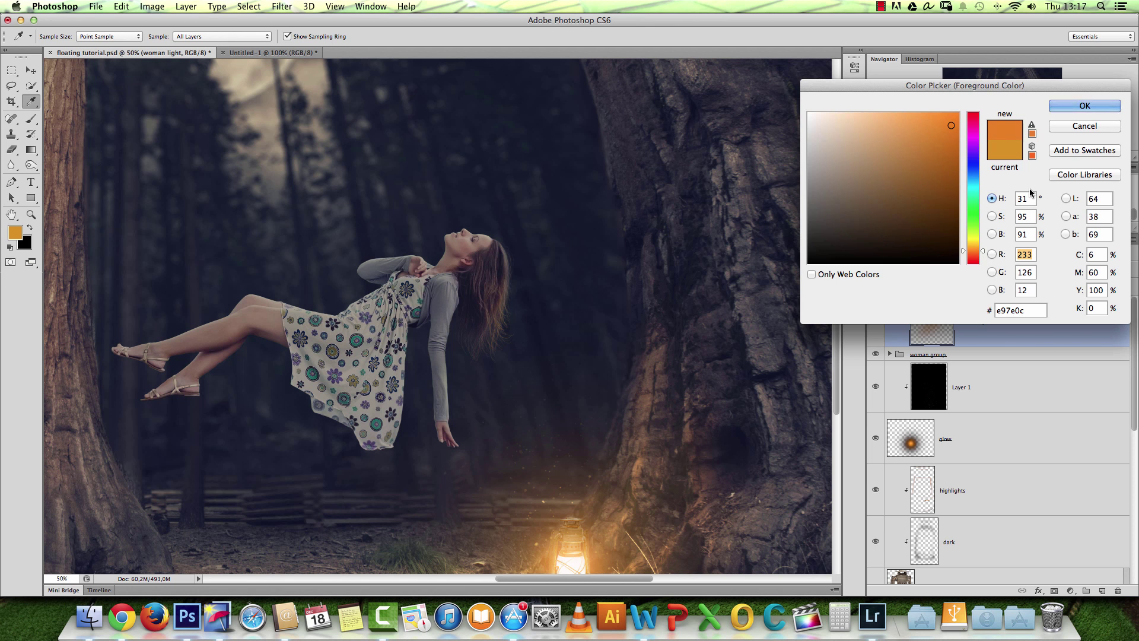
click(1084, 105)
drag(528, 356, 524, 297)
Remove all painted strokes from the woman light layer and deselect.
key(super+a)
key(BackSpace)
key(super+d)
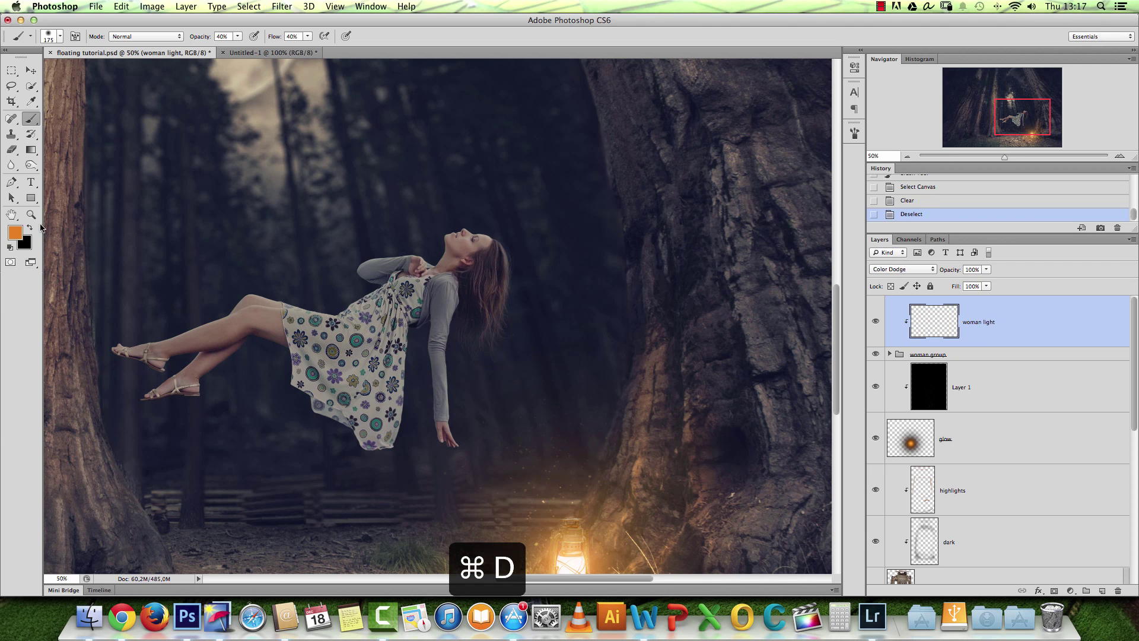
Set the foreground colour to #cc780c and paint warm light along the outer edge and tips of the hair.
click(17, 235)
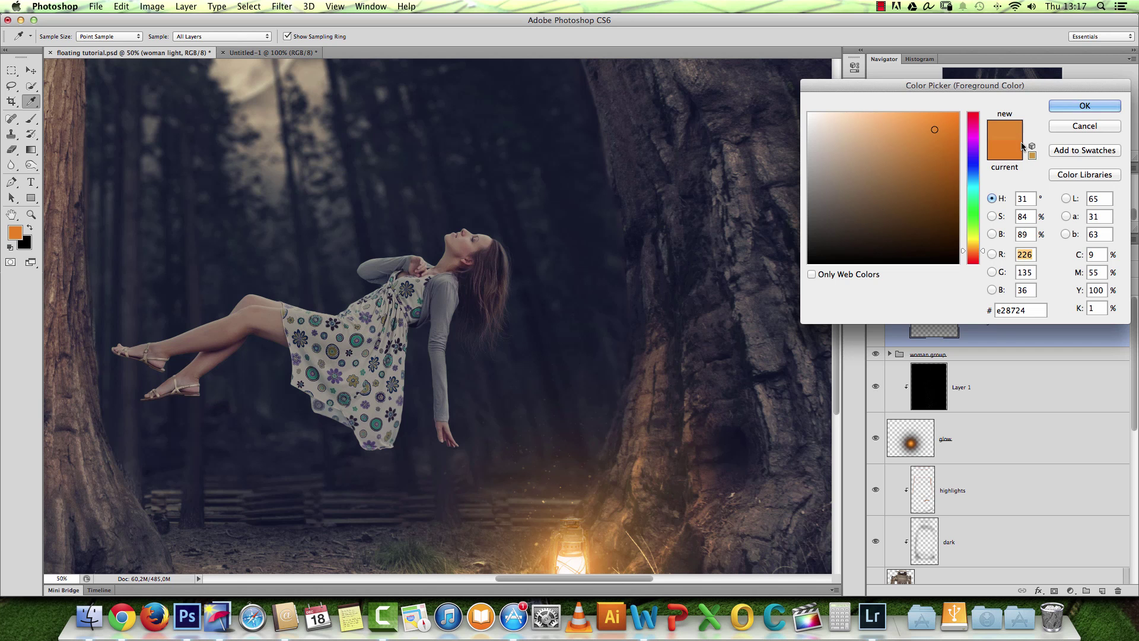
click(973, 250)
click(944, 125)
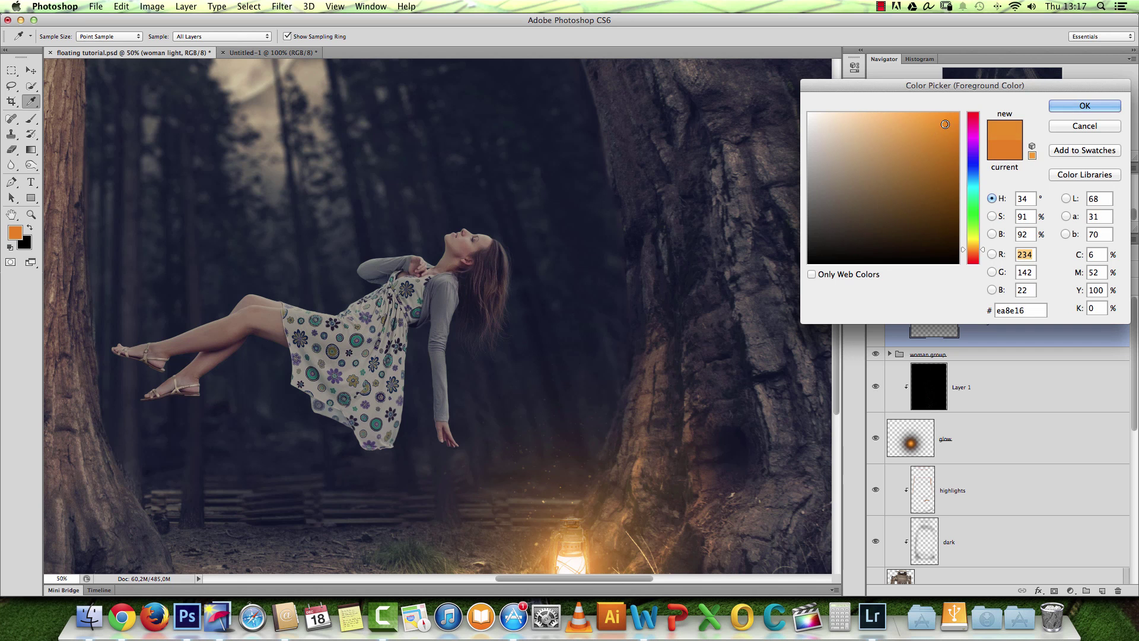
drag(940, 142, 950, 143)
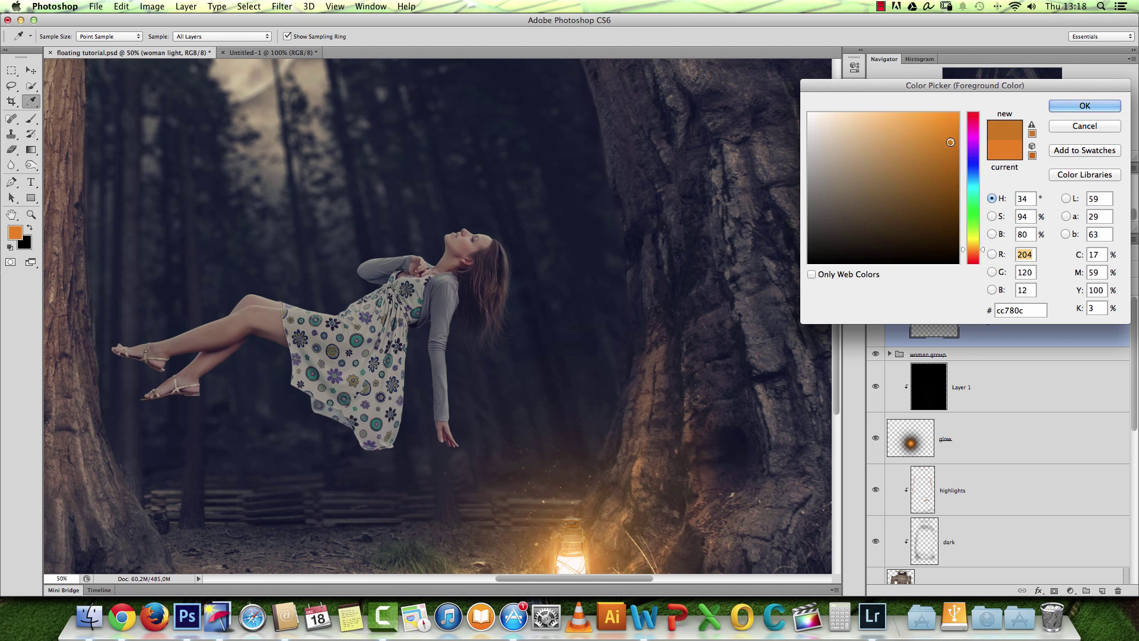
click(1084, 106)
mouse_move(520, 314)
mouse_down()
mouse_move(508, 347)
mouse_move(478, 361)
mouse_up()
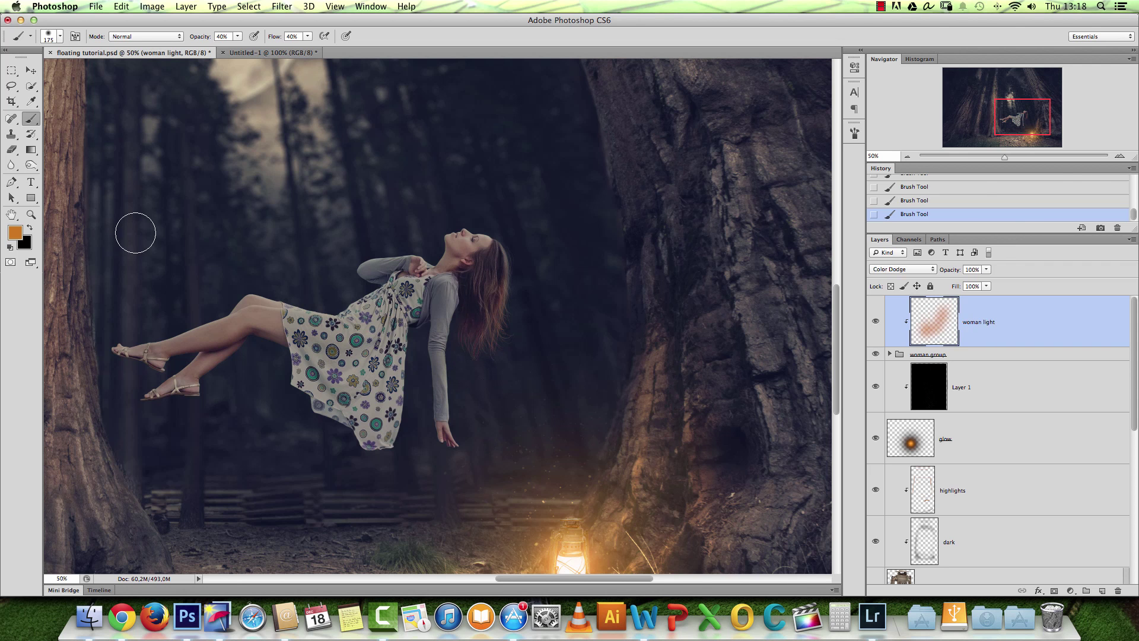
Choose a darker orange-brown foreground colour and paint through the woman's hair with a 100 px brush.
click(14, 231)
click(956, 176)
click(1084, 106)
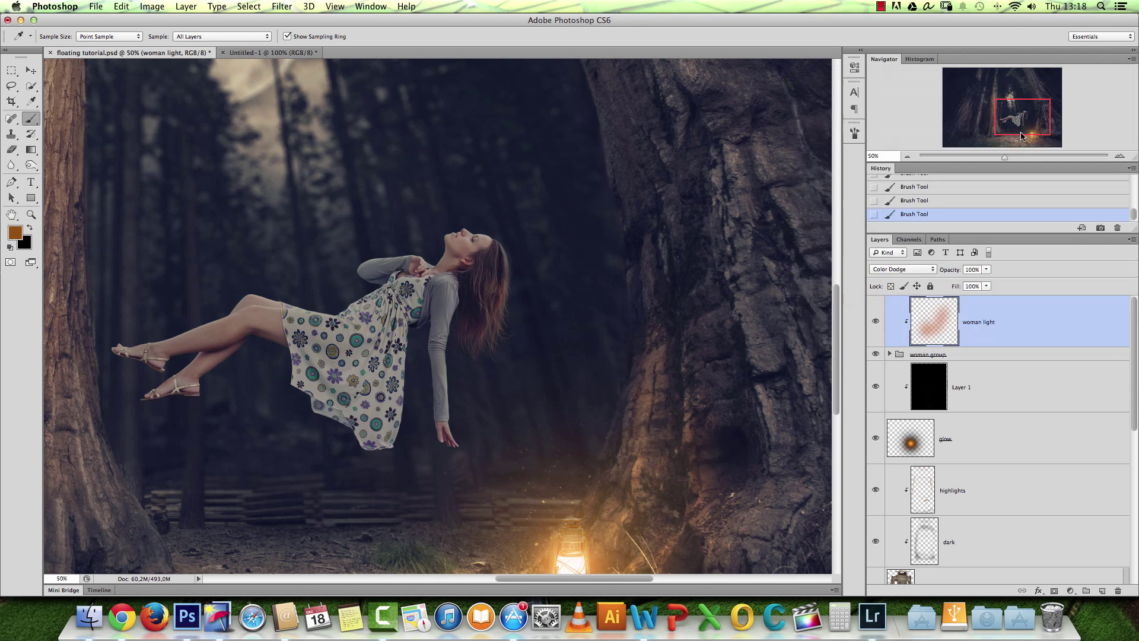
mouse_move(491, 300)
mouse_down()
mouse_move(465, 351)
mouse_move(501, 308)
mouse_move(514, 249)
mouse_move(488, 338)
mouse_up()
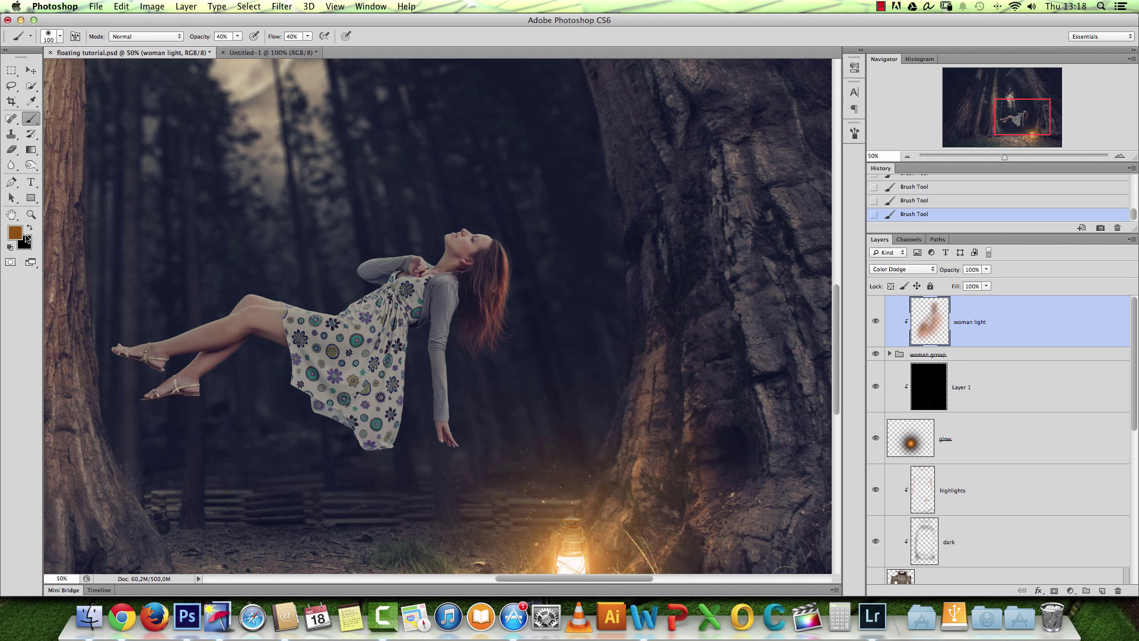
Partly erase the warm light over the woman's hair with a soft 125 px Eraser at 20% opacity.
key(e)
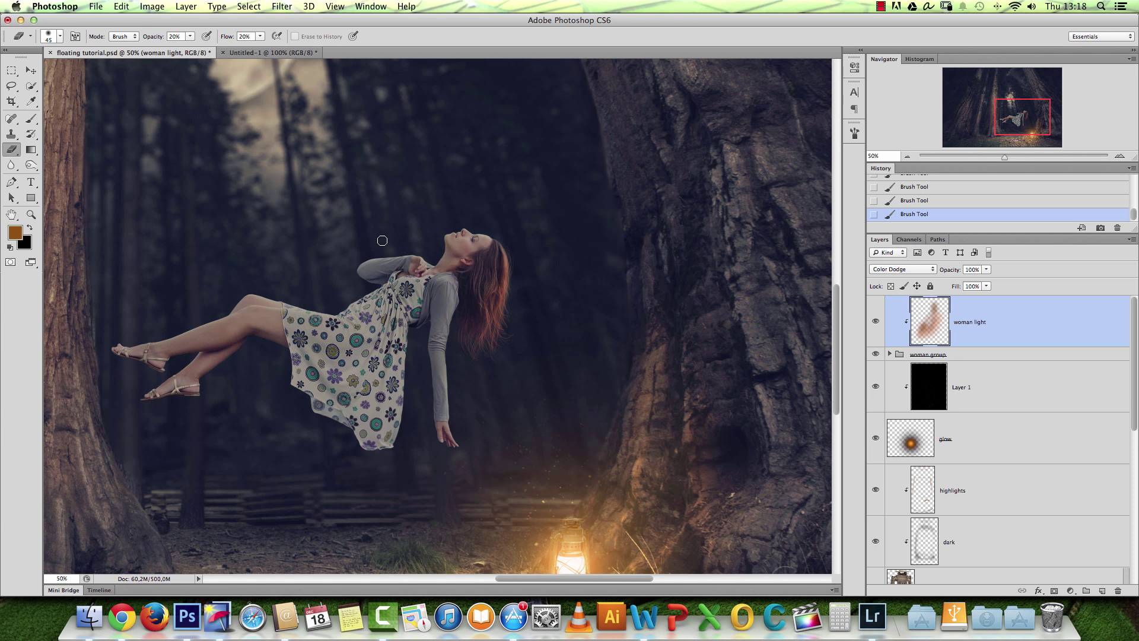
right_click(461, 251)
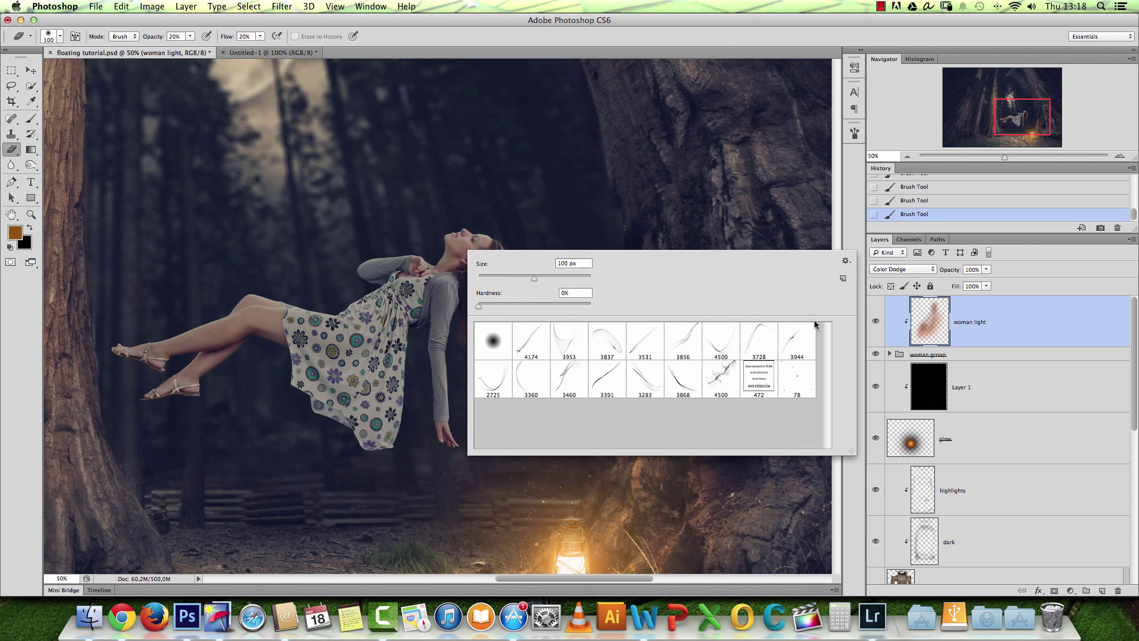
click(927, 322)
key(])
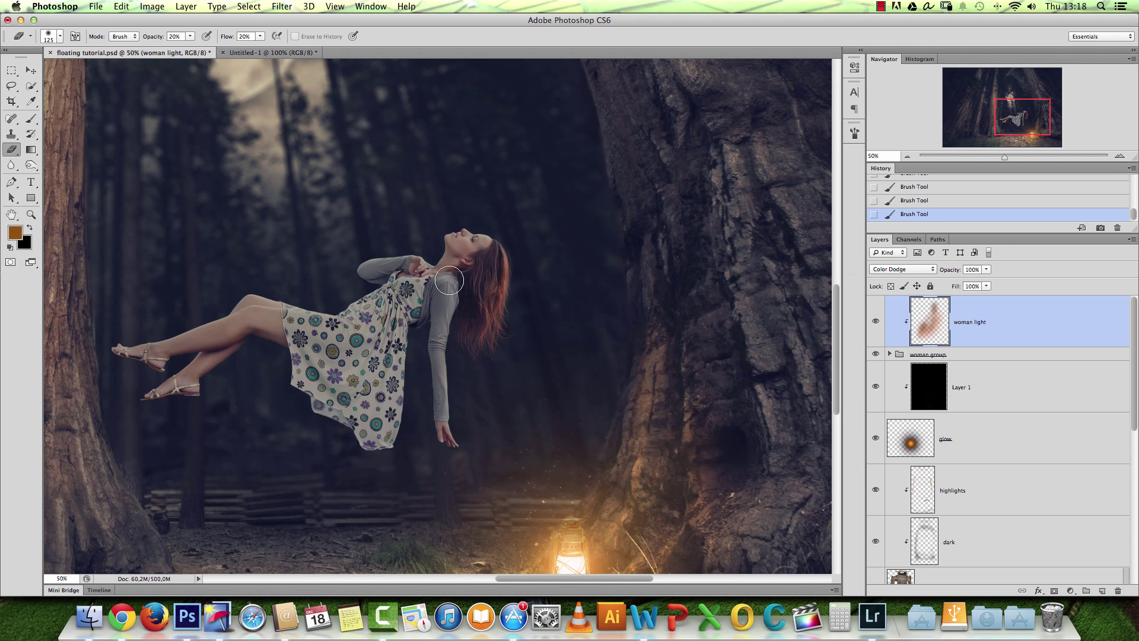
click(473, 289)
click(482, 275)
click(490, 259)
click(491, 277)
mouse_move(490, 283)
mouse_down()
mouse_move(477, 326)
mouse_move(497, 267)
mouse_move(480, 318)
mouse_move(487, 283)
mouse_move(488, 358)
mouse_move(504, 320)
mouse_move(498, 258)
mouse_move(483, 311)
mouse_up()
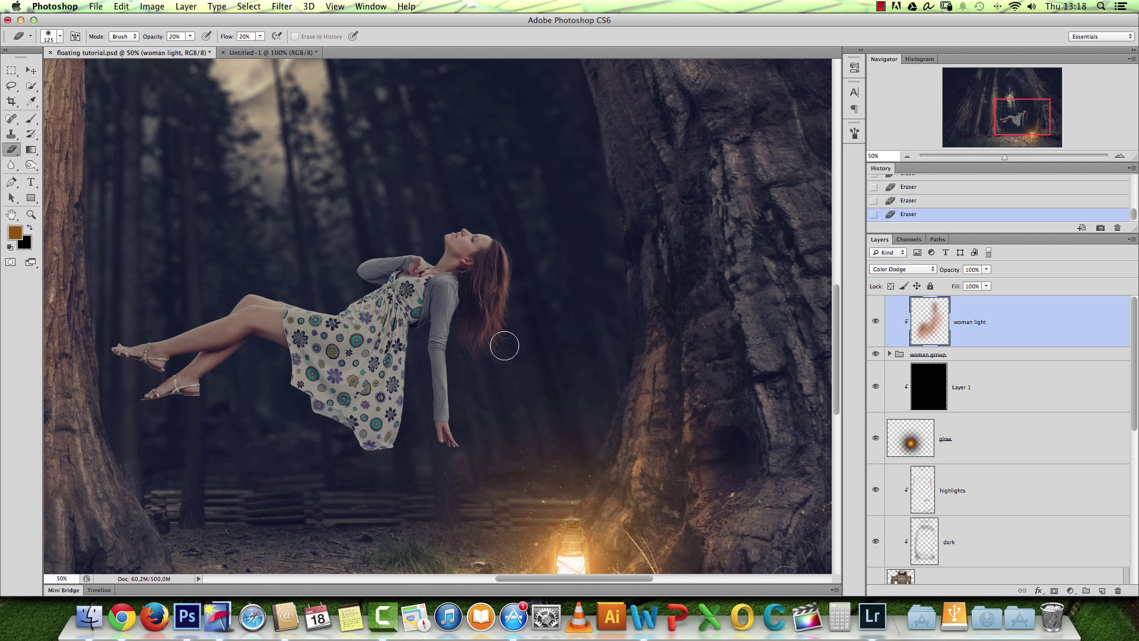
Adjust the woman light layer with Hue/Saturation, setting Hue to +5 and Saturation to +51.
key(super+u)
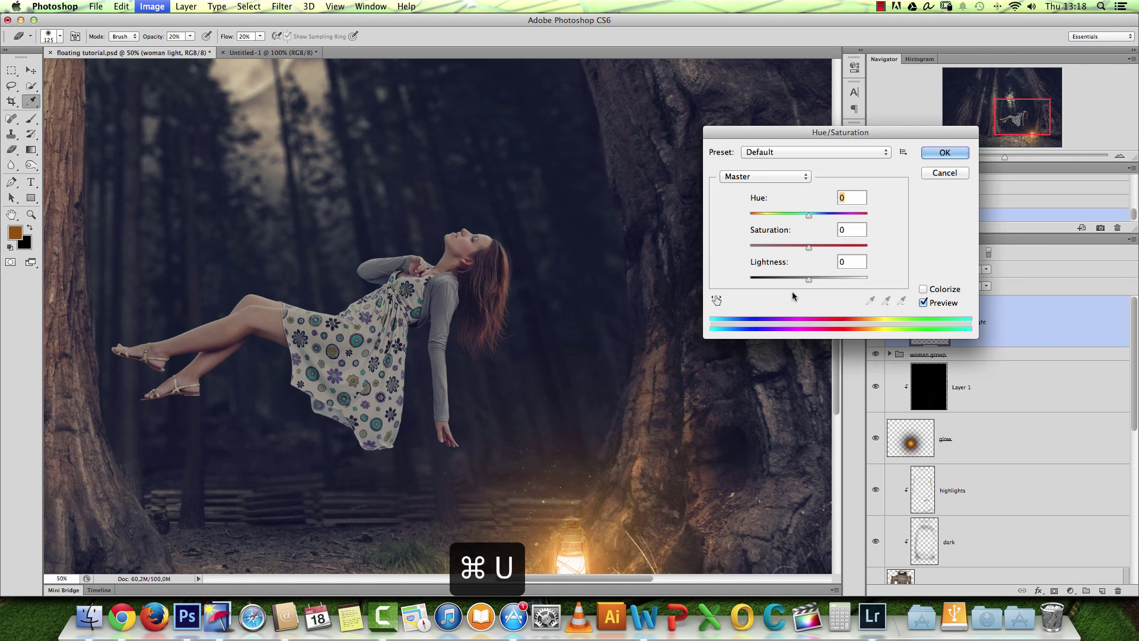
drag(809, 248, 805, 220)
drag(808, 220, 811, 220)
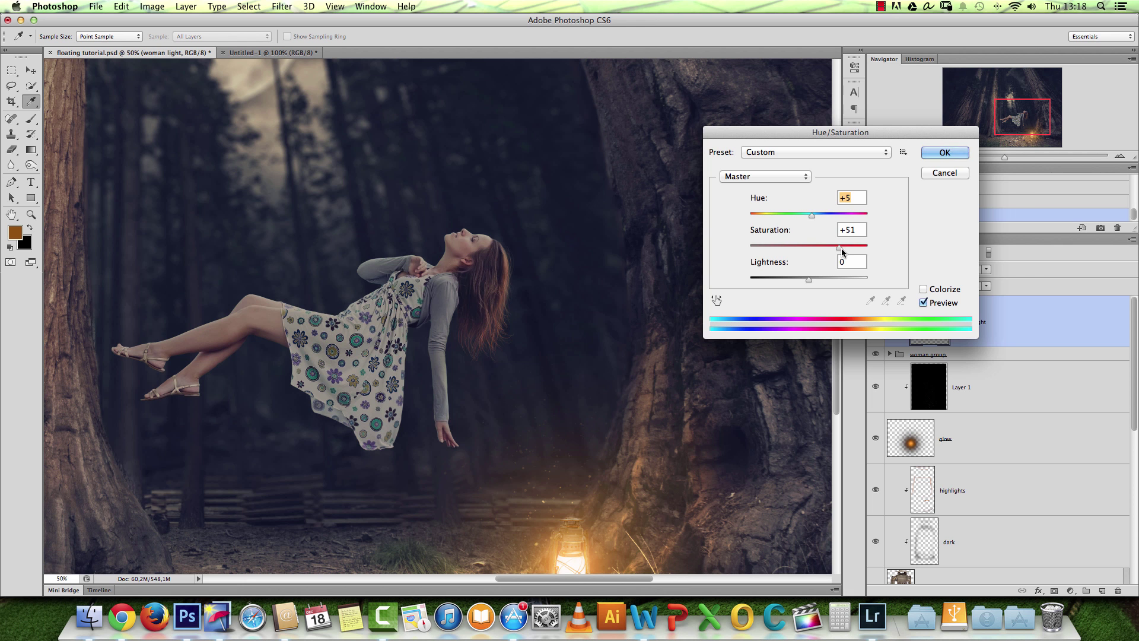
click(956, 154)
Set the Brush to 65 px, 73% opacity and 69% flow with a brighter orange foreground colour.
key(super+space)
click(468, 378)
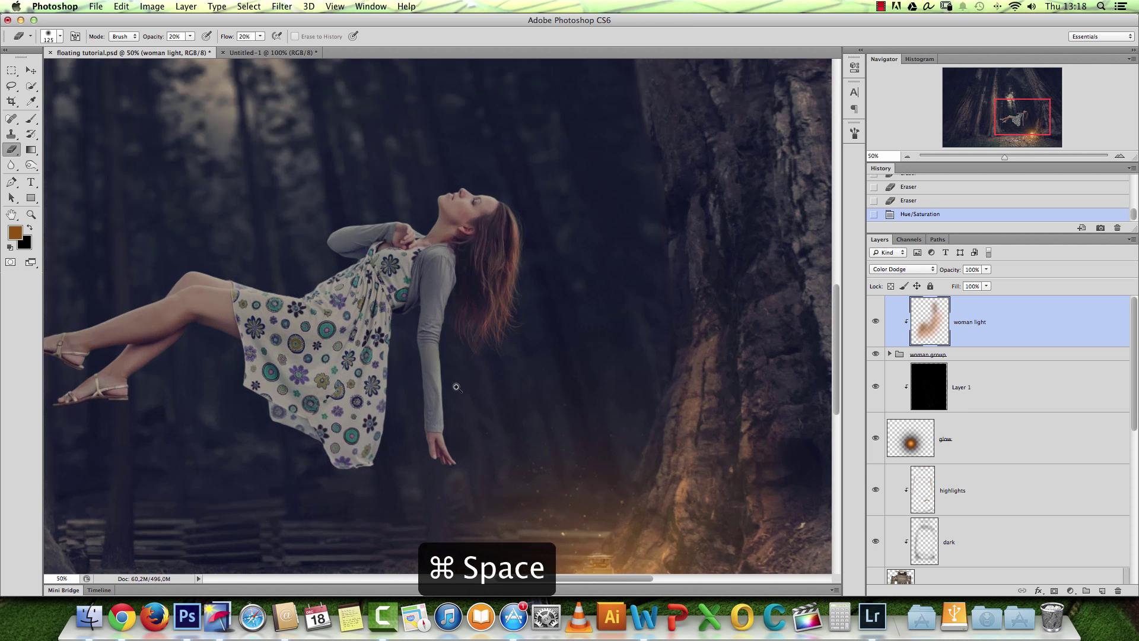
click(451, 386)
click(446, 372)
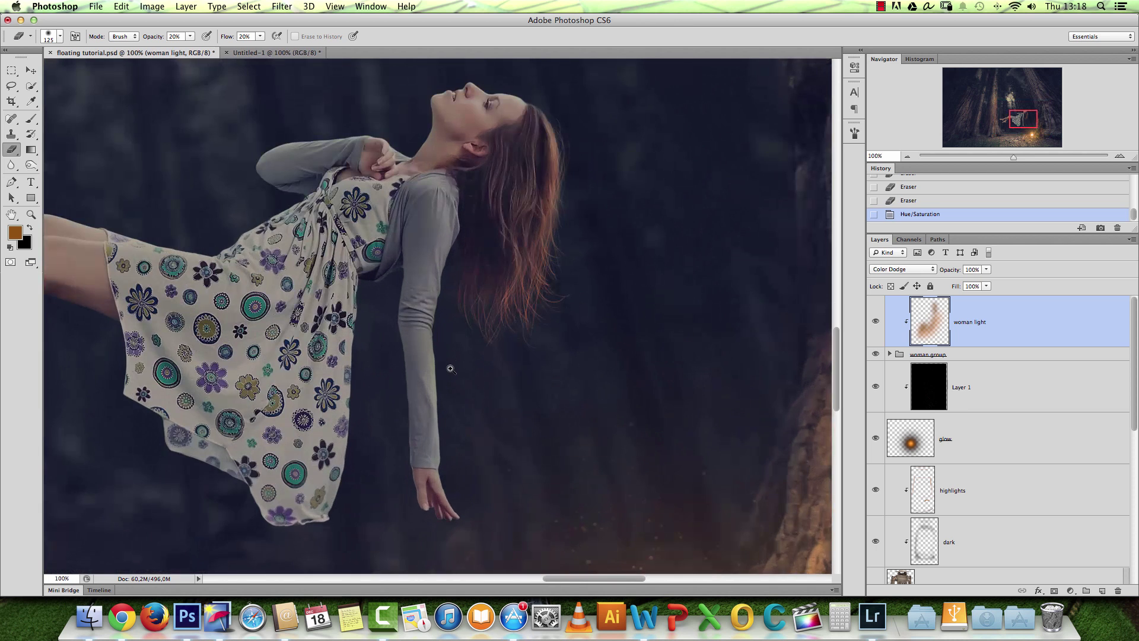
click(30, 118)
right_click(360, 136)
click(430, 159)
drag(238, 36, 259, 47)
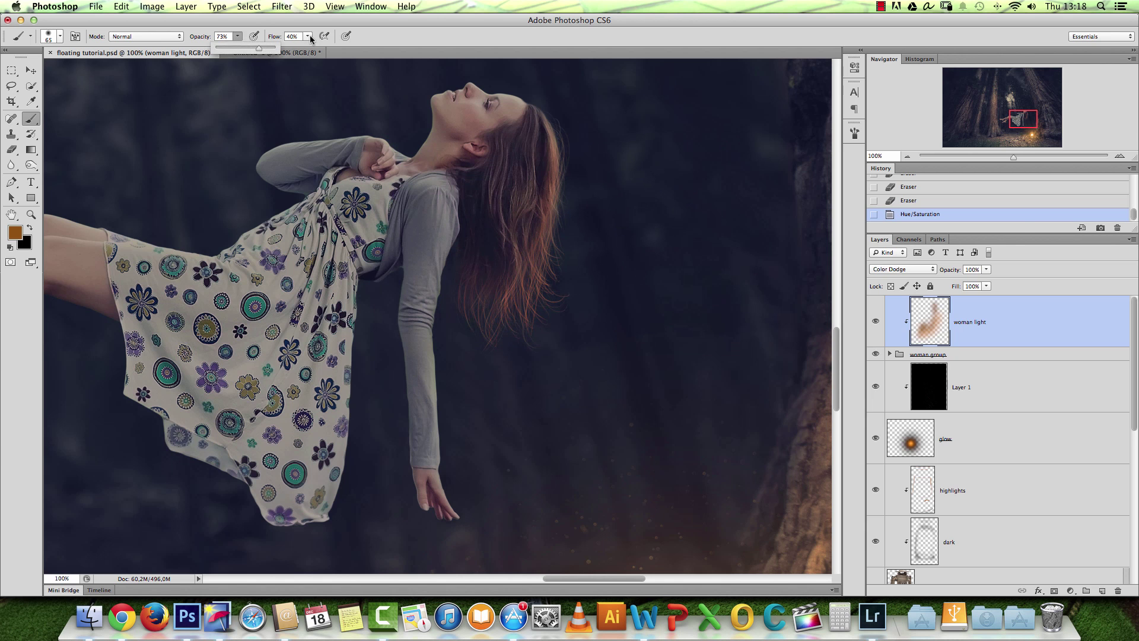
click(15, 232)
click(957, 147)
click(1083, 106)
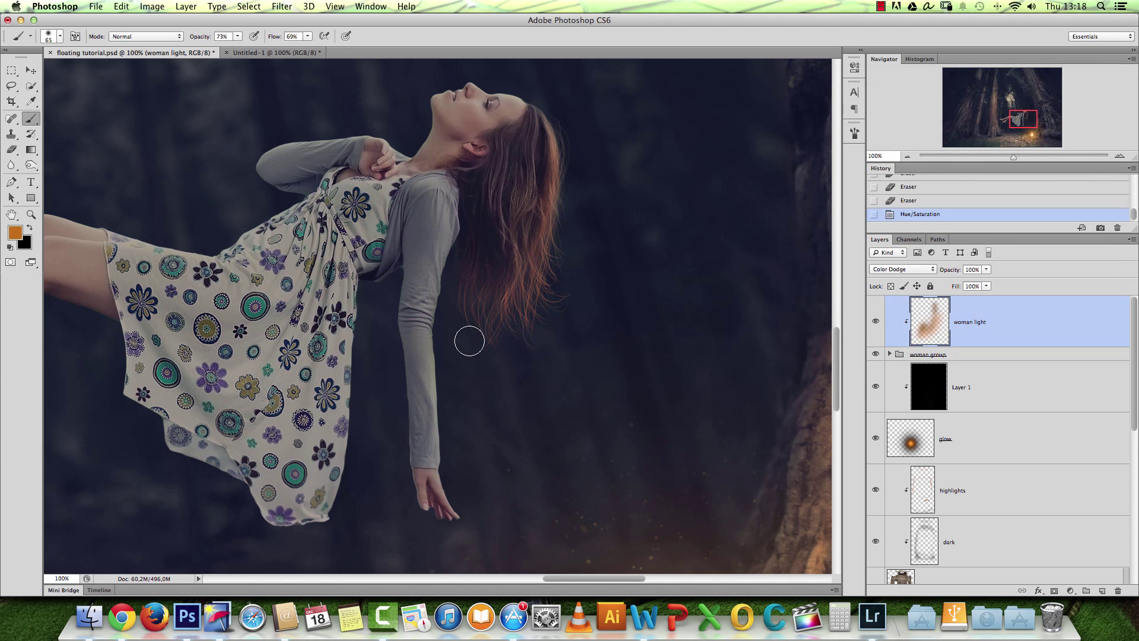
Reduce the brush to 7 px and paint a thin orange rim light along the outer edge of the upper sleeve.
super+click(457, 224)
key(bracketleft)
key(bracketleft)
drag(442, 247, 456, 229)
key(alt+super+z)
key(alt+super+z)
drag(446, 251, 417, 310)
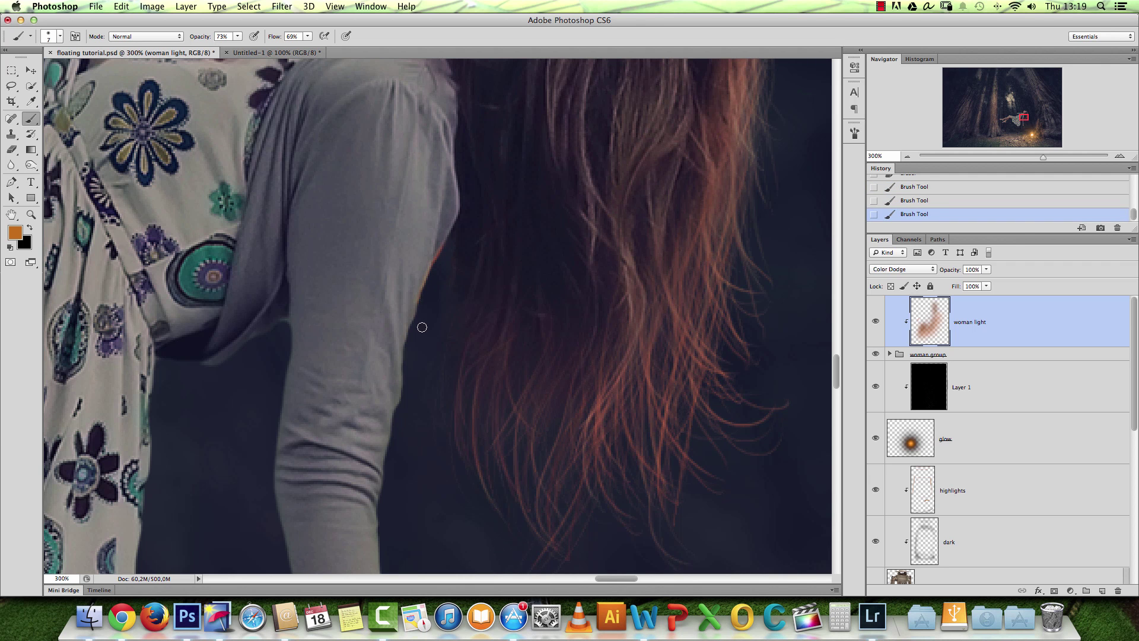
Try painting the sleeve's edge in lighter orange #cc8b36, and undo those strokes.
click(15, 232)
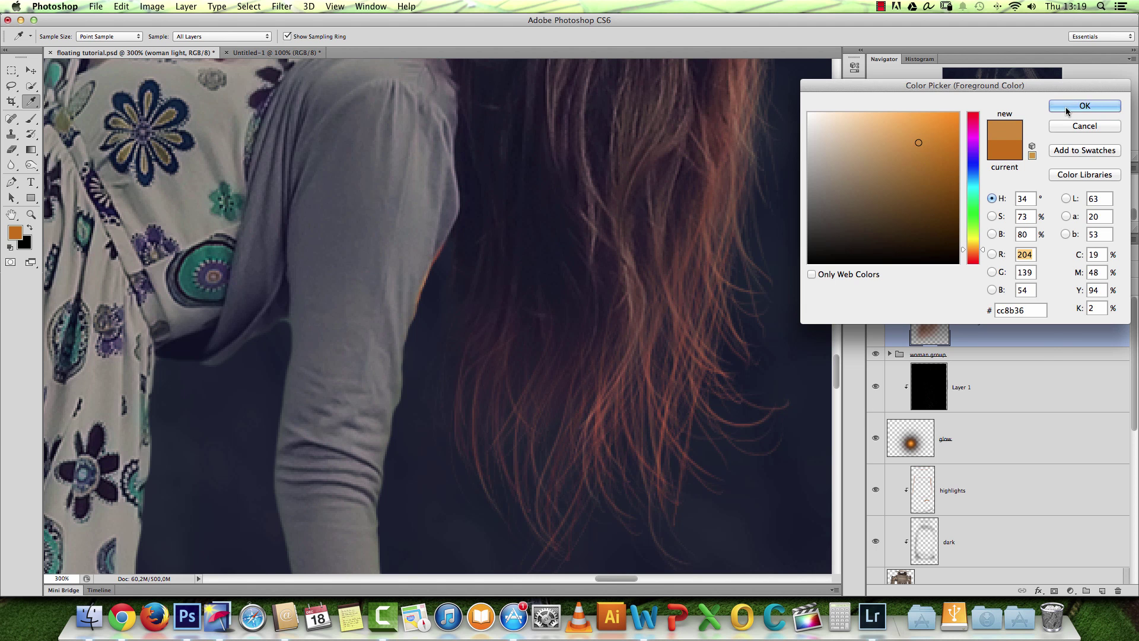
click(1083, 106)
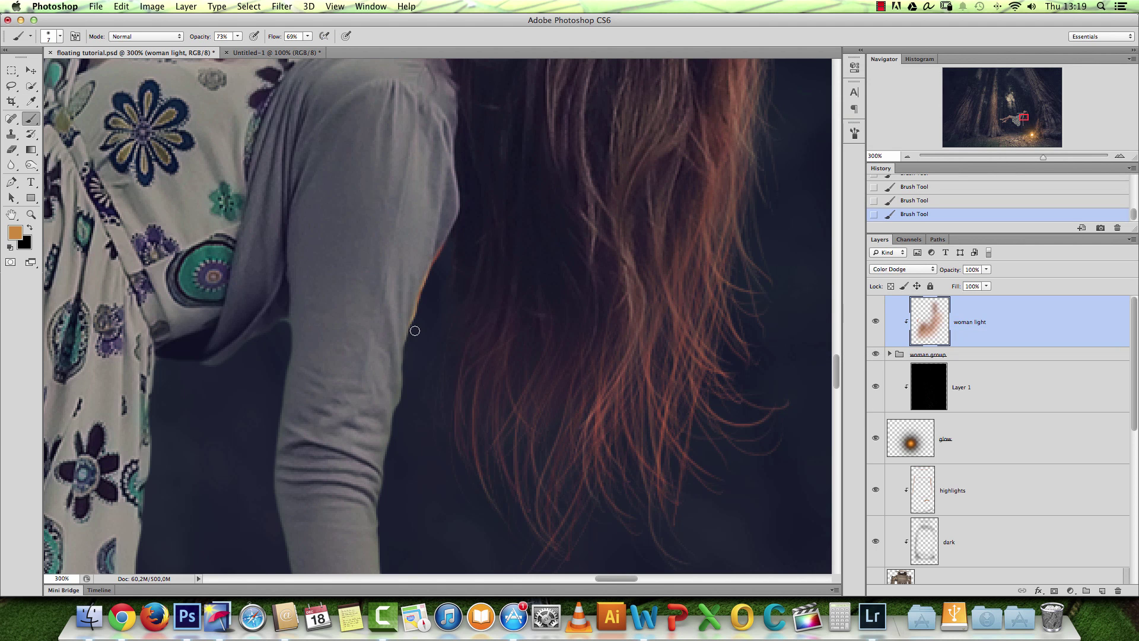
key(alt+super+z)
key(alt+super+z)
key(alt+super+z)
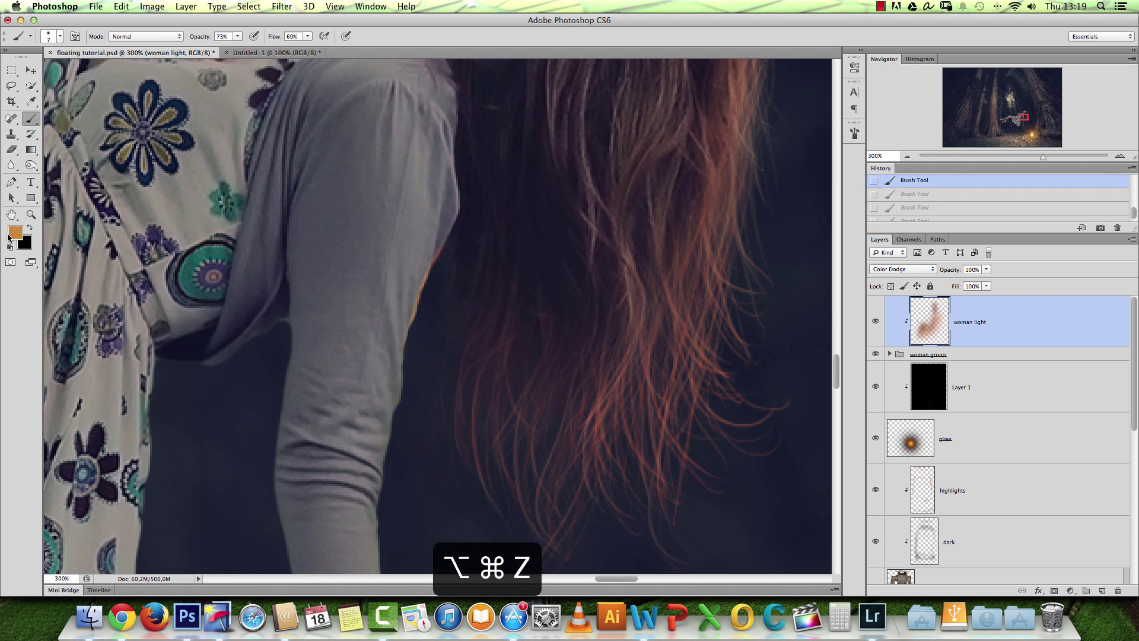
Choose a darker orange-brown foreground colour and paint rim light down the sleeve's outer edge past the elbow.
click(15, 232)
click(926, 168)
click(1075, 106)
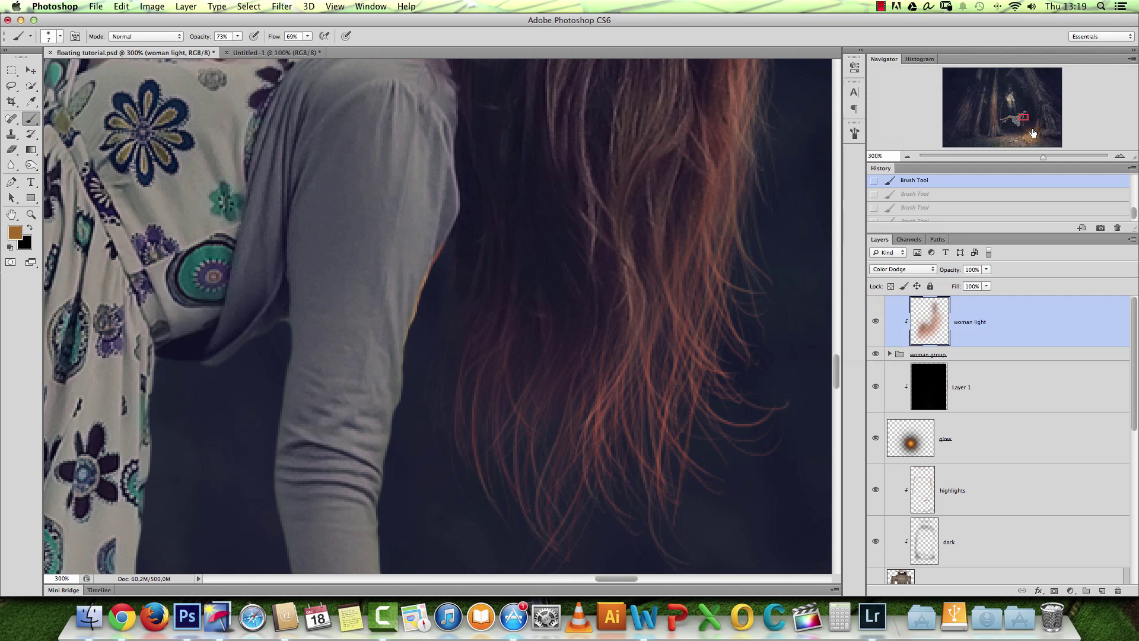
drag(407, 353, 407, 363)
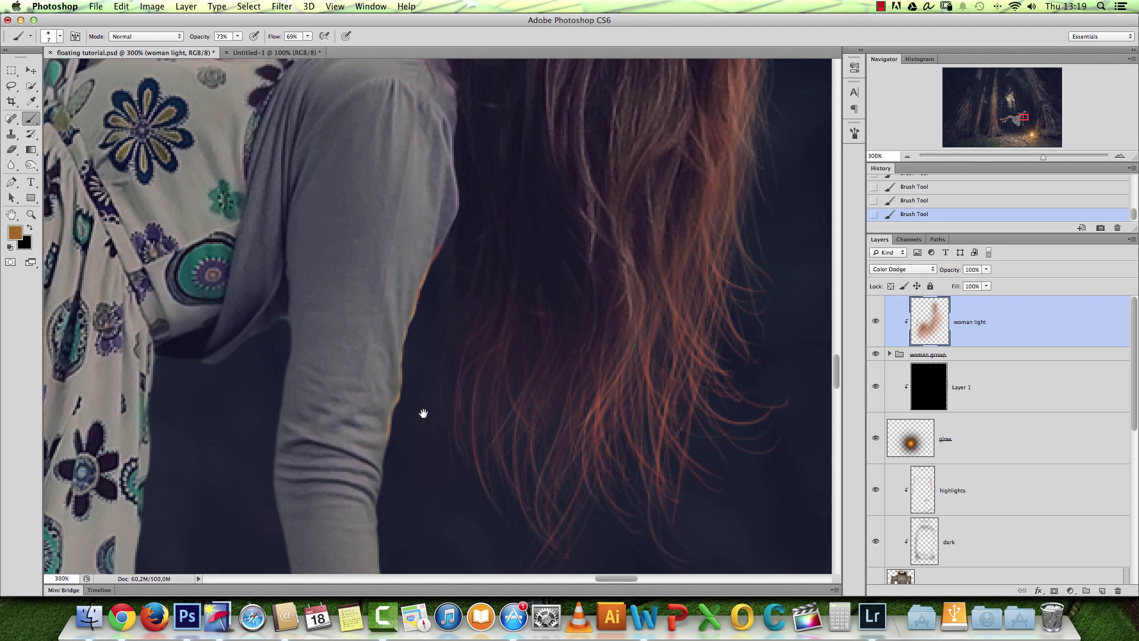
drag(423, 447, 436, 290)
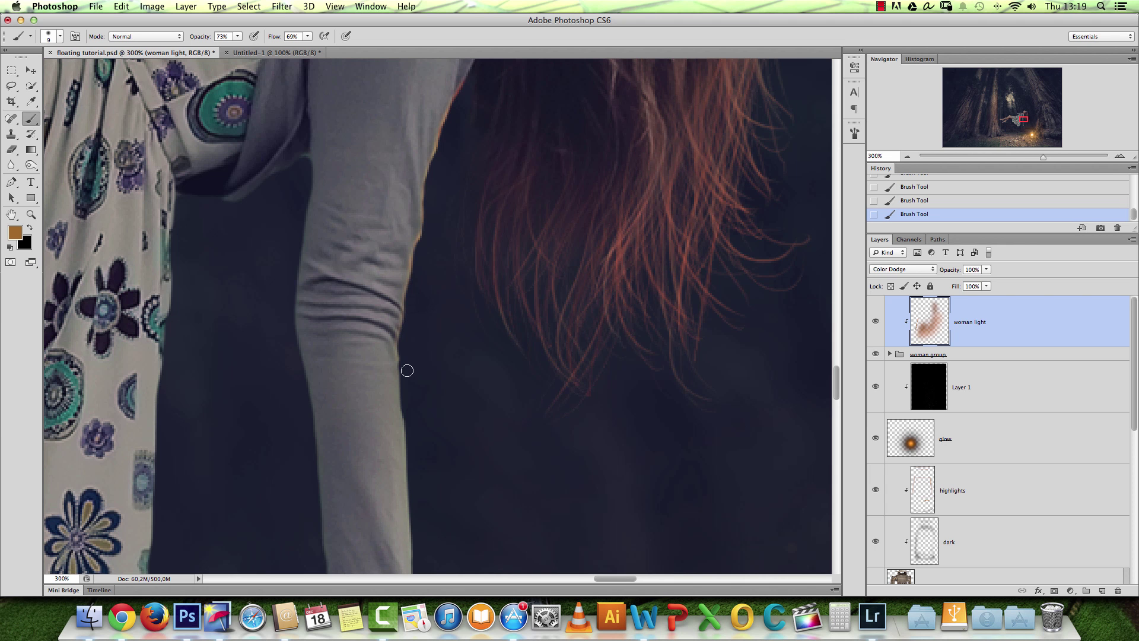
mouse_move(408, 412)
mouse_down()
mouse_move(455, 457)
mouse_move(445, 291)
mouse_move(406, 346)
mouse_move(401, 283)
mouse_move(407, 423)
mouse_move(412, 257)
mouse_move(375, 207)
mouse_move(376, 280)
mouse_up()
drag(371, 228, 372, 284)
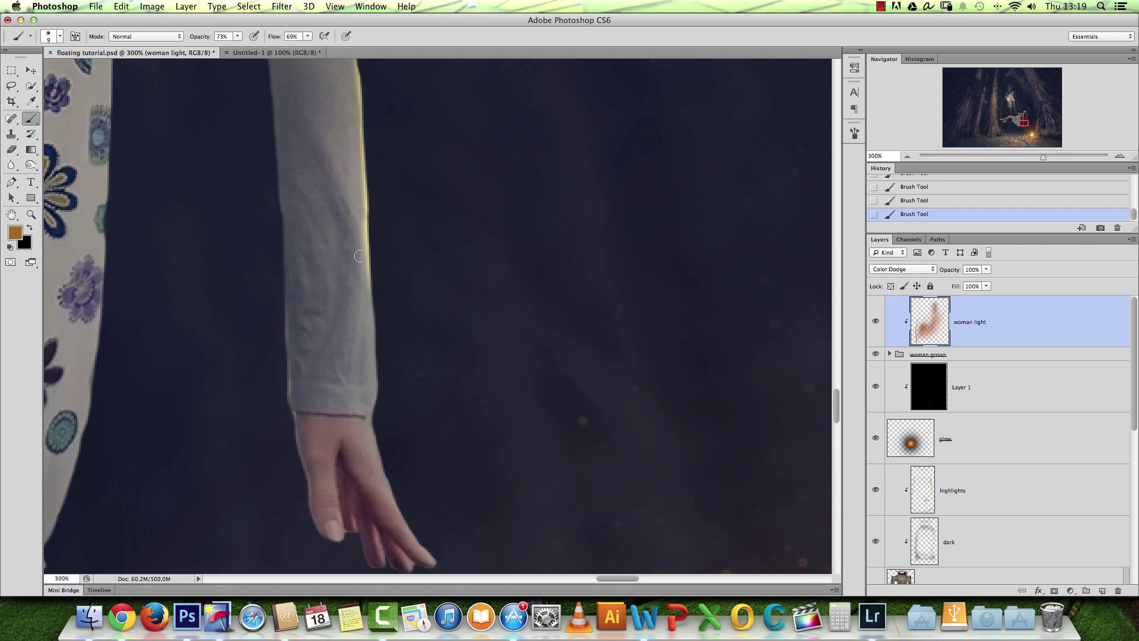
Undo the last forearm strokes and paint the lower sleeve and wrist edge with reddish brown #a14c22.
key(alt+super+z)
key(alt+super+z)
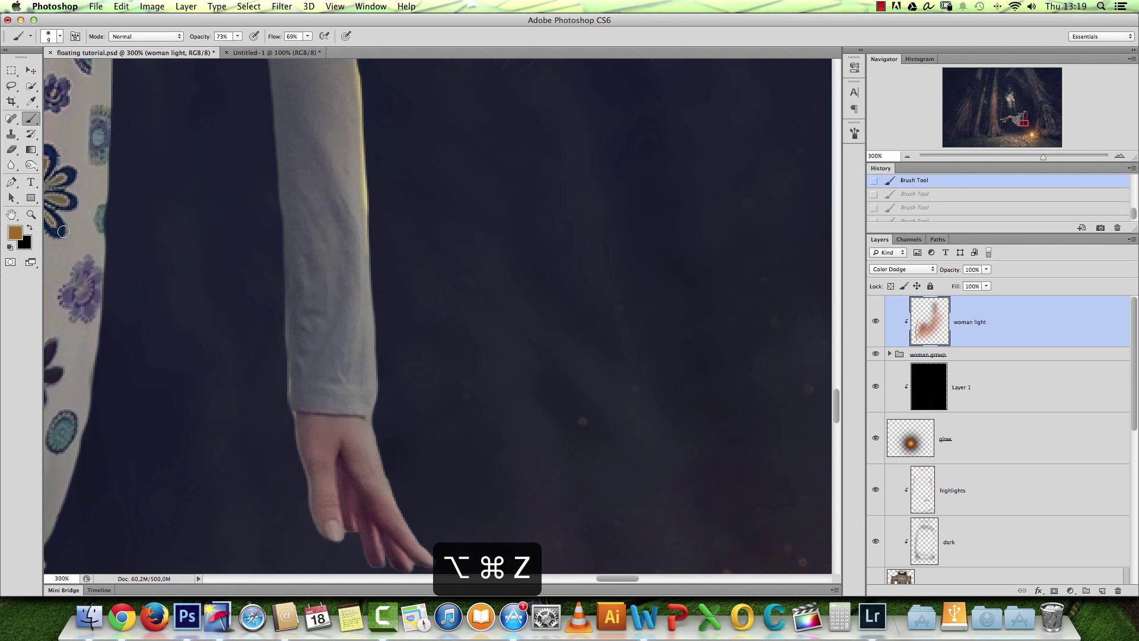
click(20, 231)
drag(973, 250, 972, 255)
key(Return)
drag(377, 183, 376, 213)
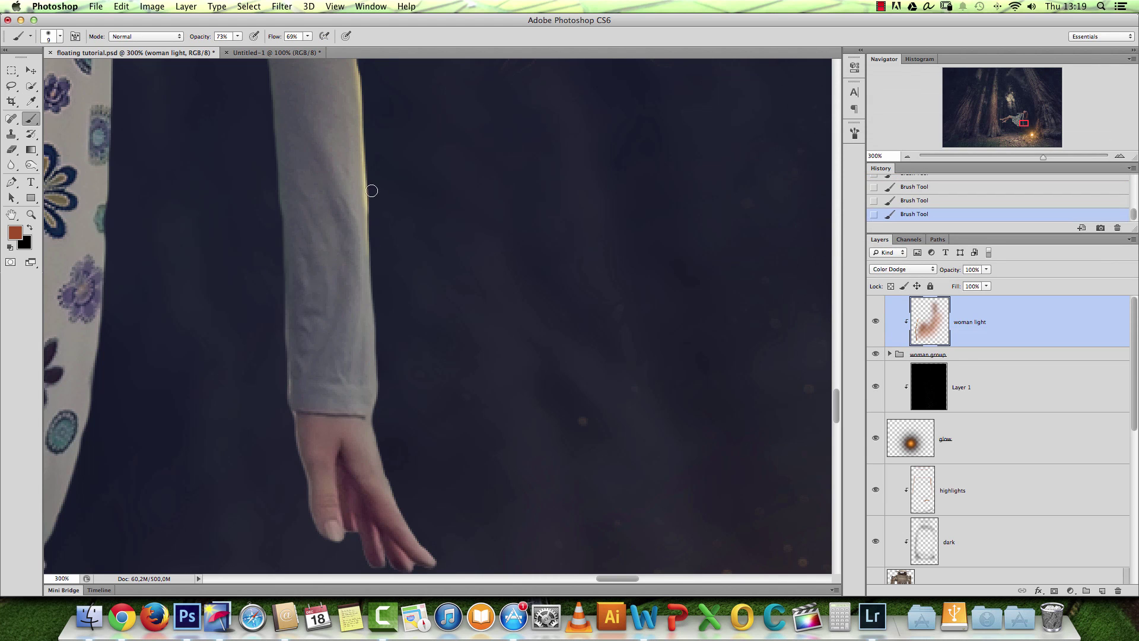
mouse_move(376, 257)
mouse_down()
mouse_move(377, 290)
mouse_move(375, 229)
mouse_move(380, 337)
mouse_up()
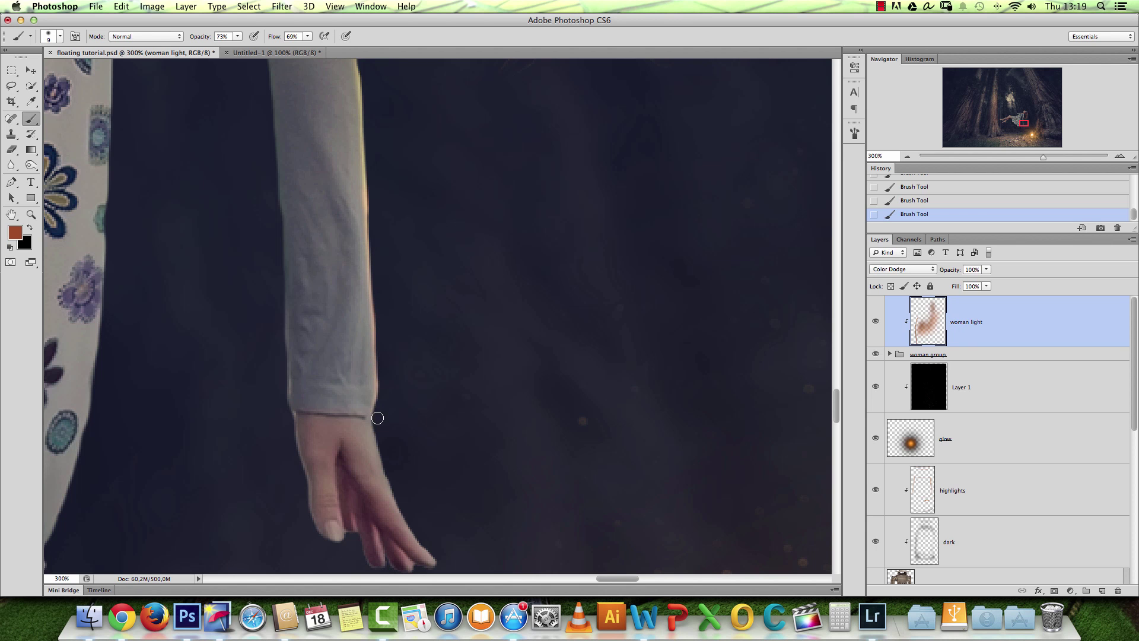
drag(376, 416, 384, 442)
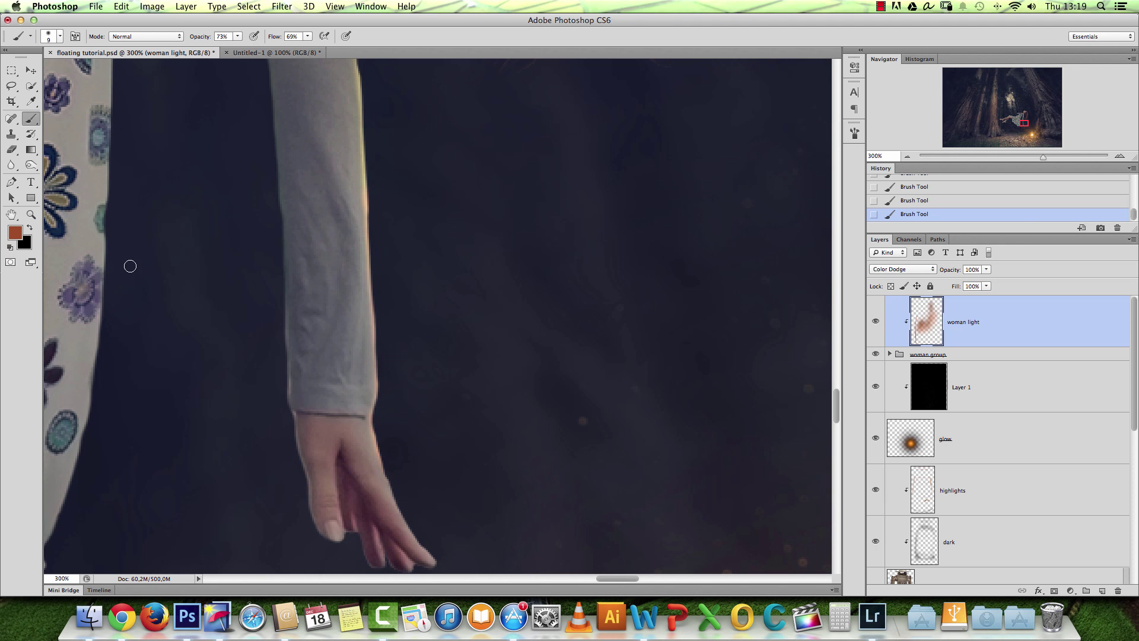
Switch the foreground colour back to orange-brown and paint rim light along both edges of the hanging hand.
click(15, 232)
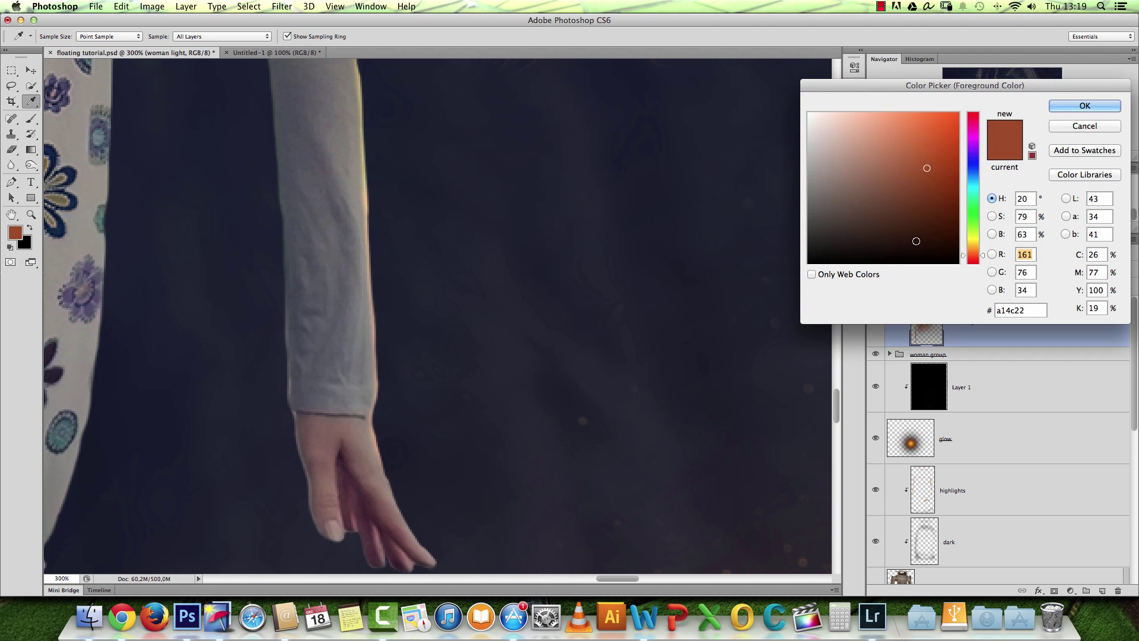
drag(977, 261, 979, 252)
click(1085, 106)
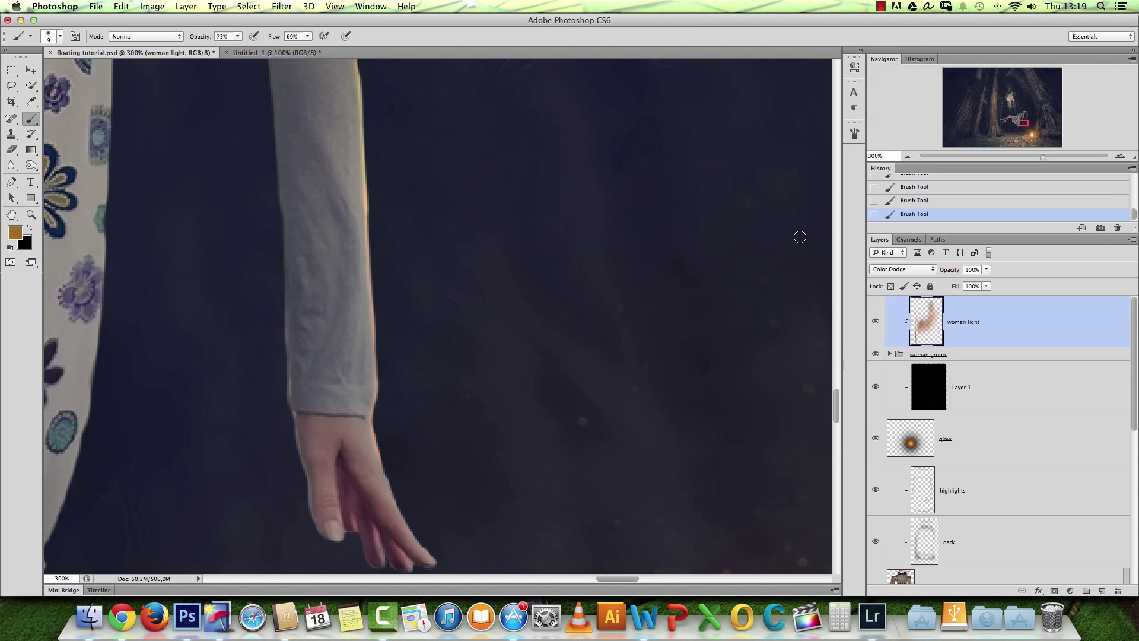
drag(438, 407, 426, 254)
drag(372, 306, 413, 380)
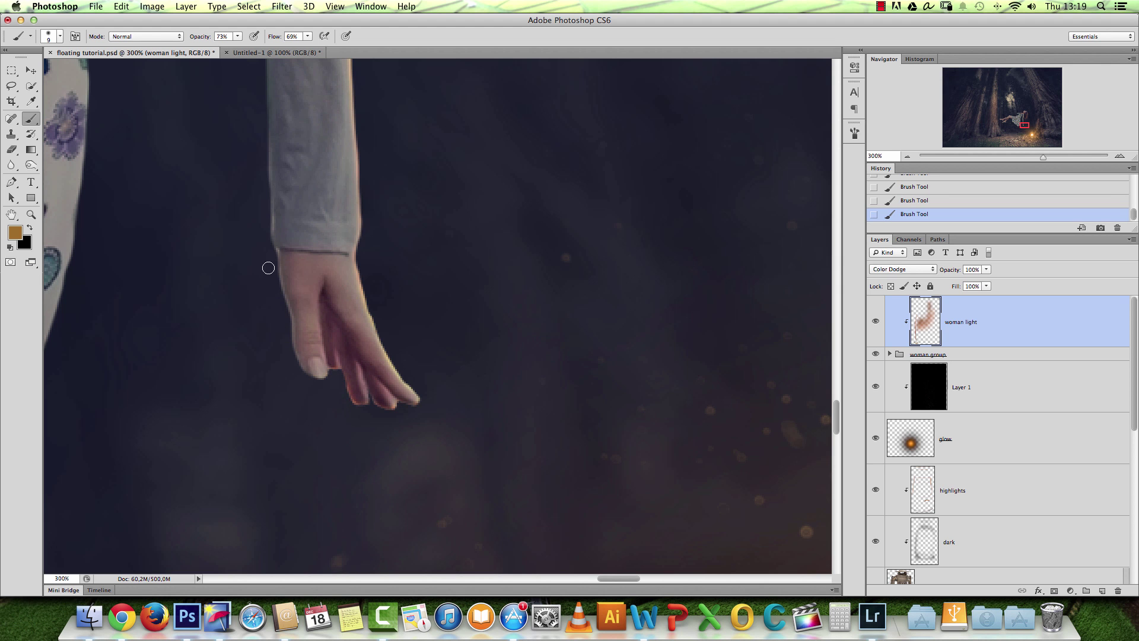
drag(278, 288, 287, 331)
alt+click(419, 286)
alt+click(422, 279)
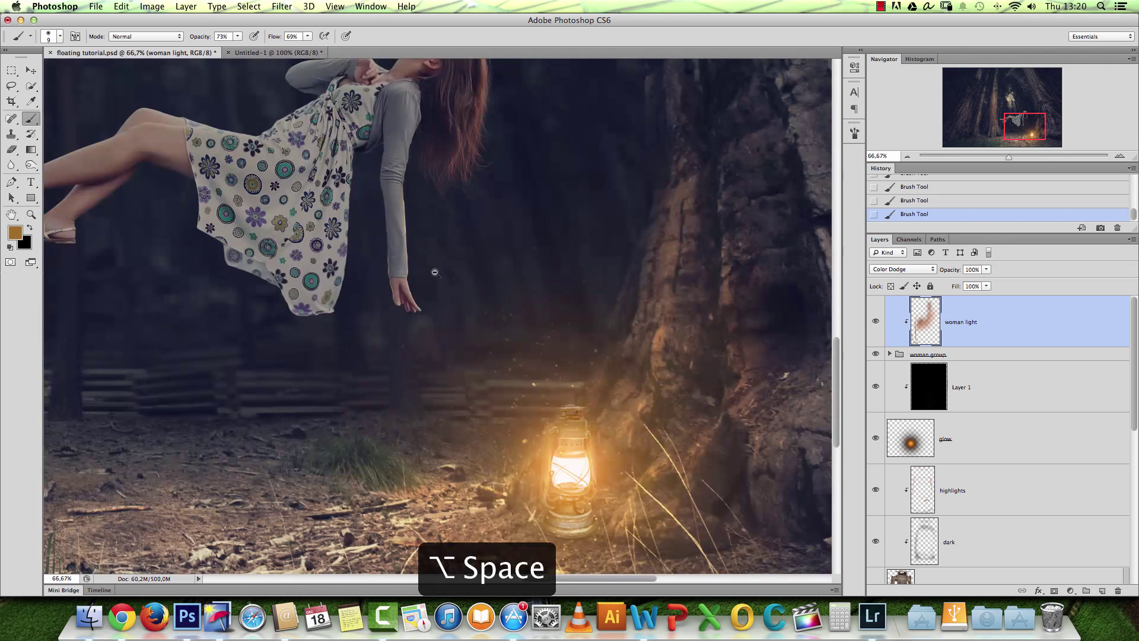
Set the brush to 15 px, 63% opacity and 45% flow and add light to the sleeve edge near the elbow.
drag(404, 198, 404, 227)
click(413, 210)
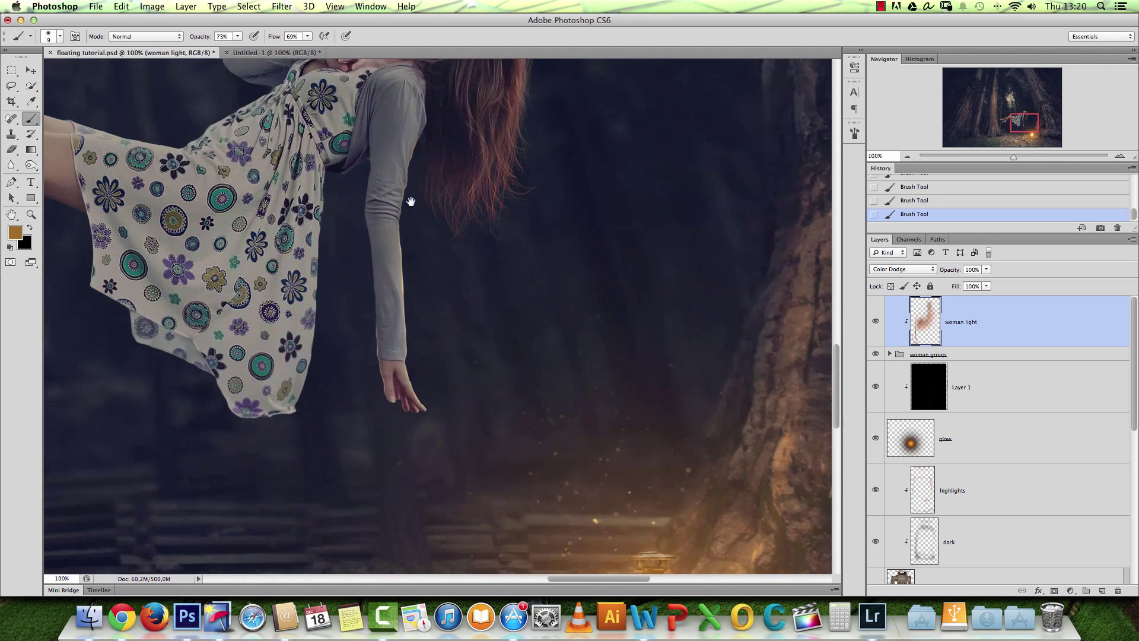
right_click(426, 139)
key(Escape)
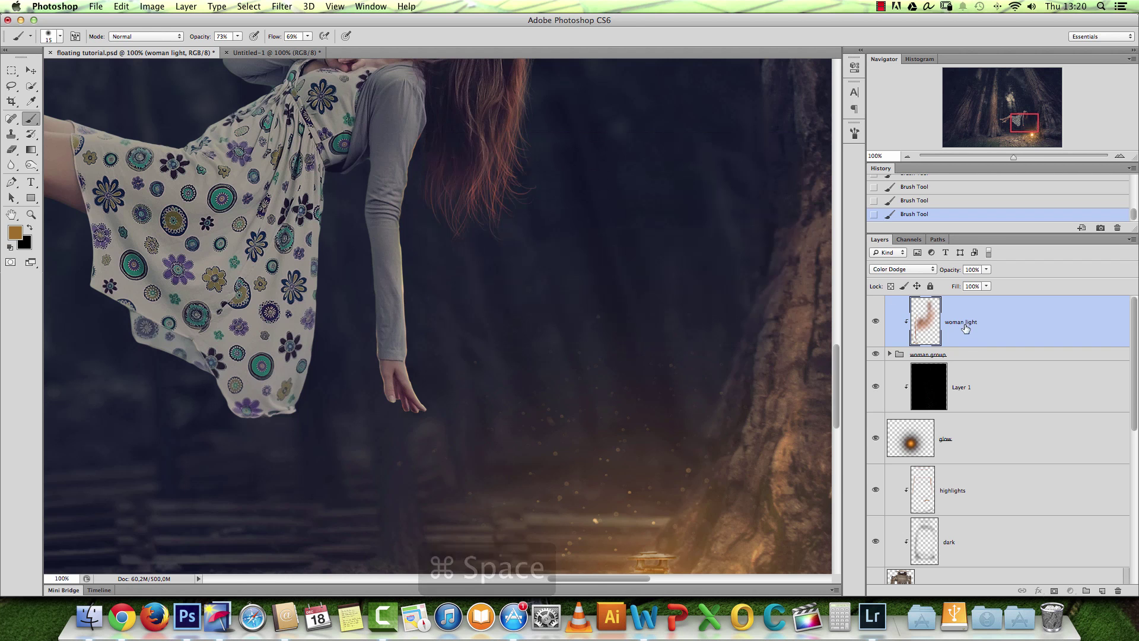
super+click(440, 161)
super+click(440, 160)
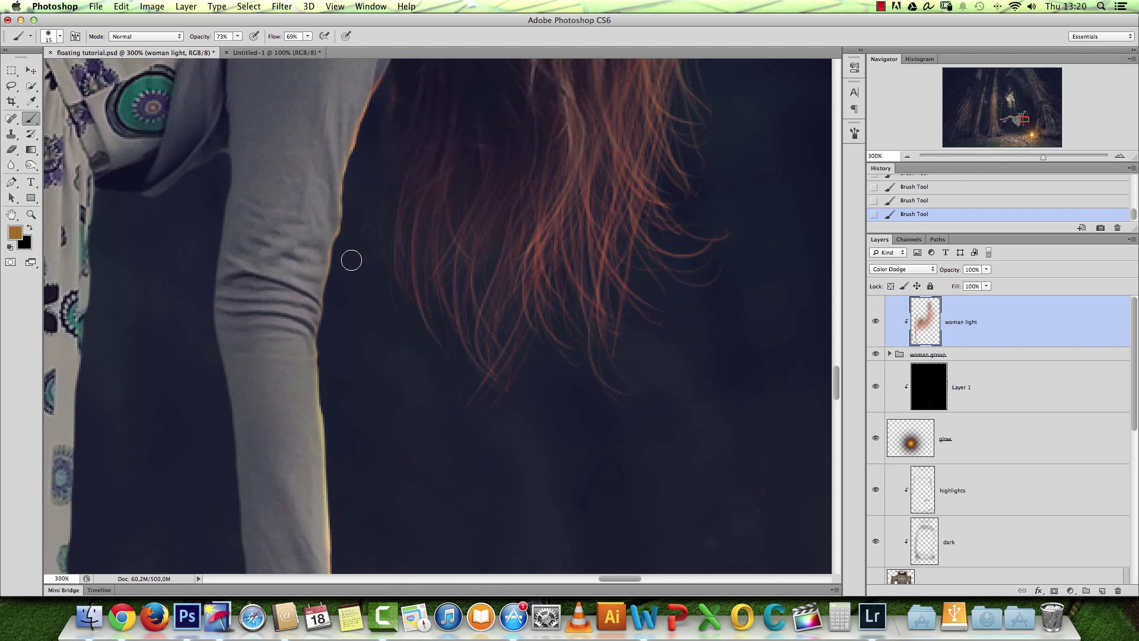
click(237, 36)
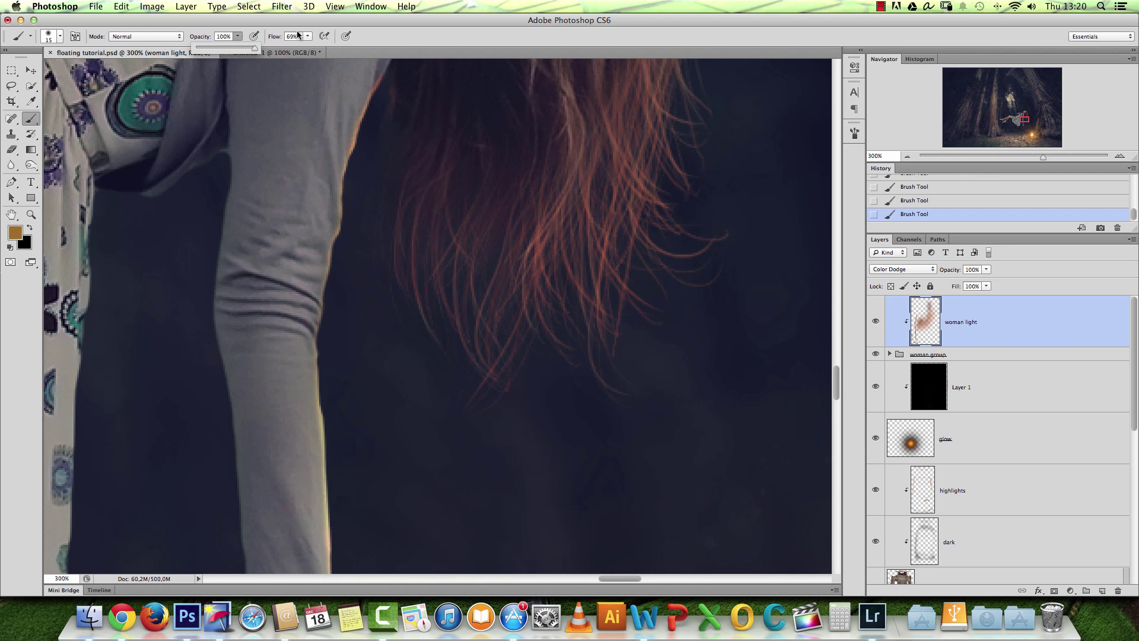
click(306, 37)
drag(307, 49, 237, 49)
click(237, 37)
click(360, 183)
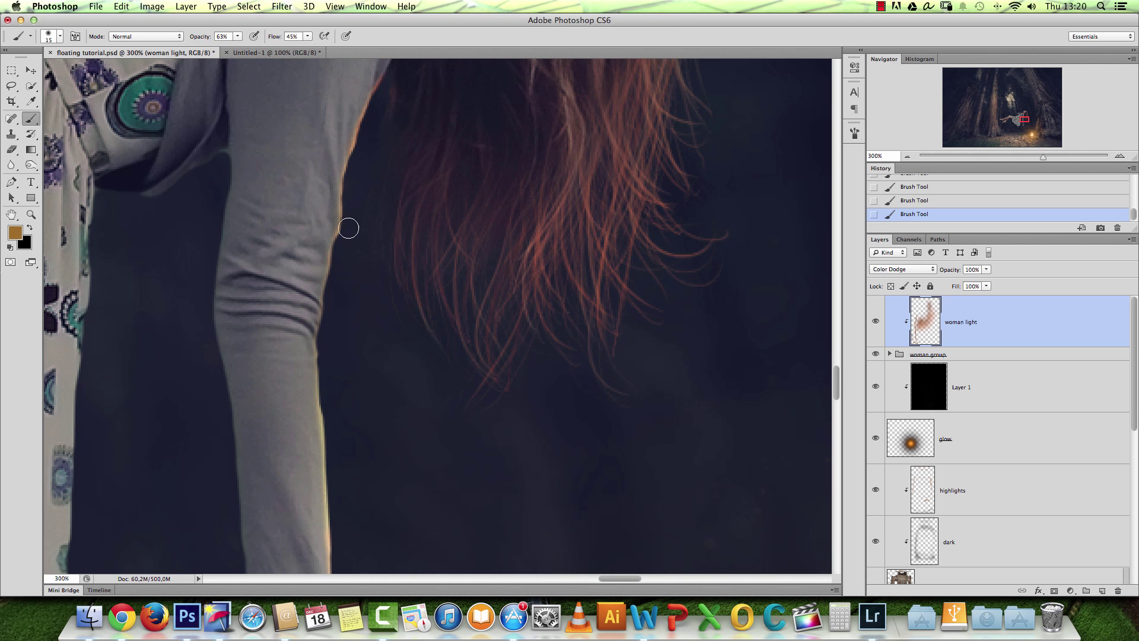
Enlarge the brush to 25 px and paint a wider, softer glow down the outer edge of the forearm.
key(bracketright)
key(bracketright)
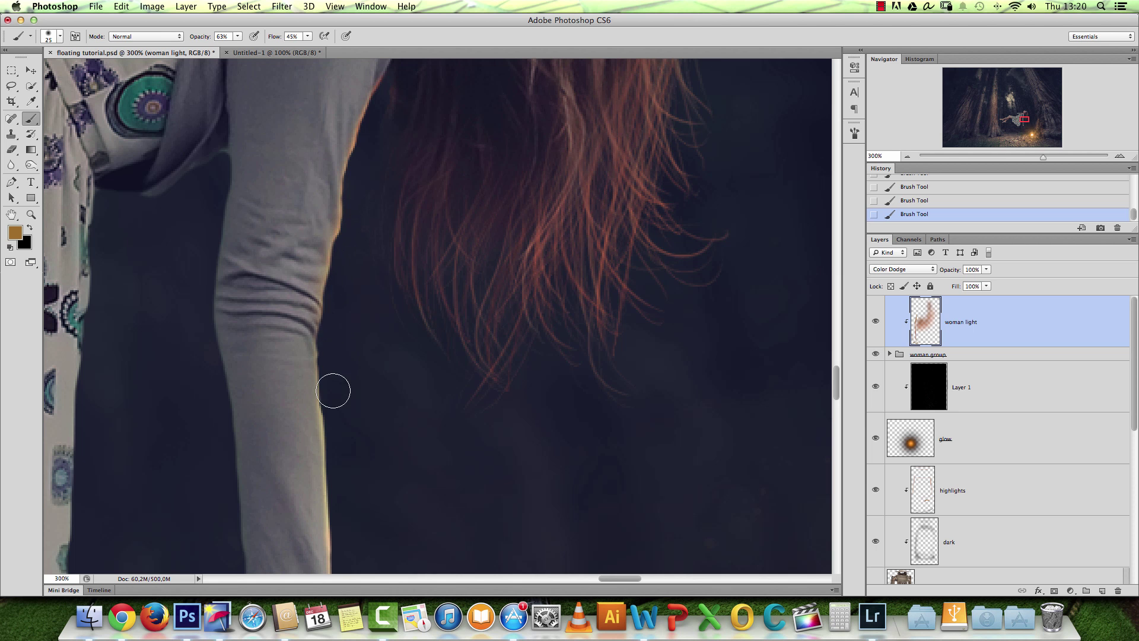
key(space)
drag(374, 292, 358, 126)
mouse_move(304, 203)
mouse_down()
mouse_move(326, 374)
mouse_move(349, 238)
mouse_up()
key(space)
drag(318, 311, 331, 450)
Examine the arm's rim light on the whole figure, and the lower edge of the dress up close.
key(super+1)
mouse_move(468, 257)
mouse_down()
mouse_move(472, 285)
mouse_move(520, 354)
mouse_up()
alt+click(477, 358)
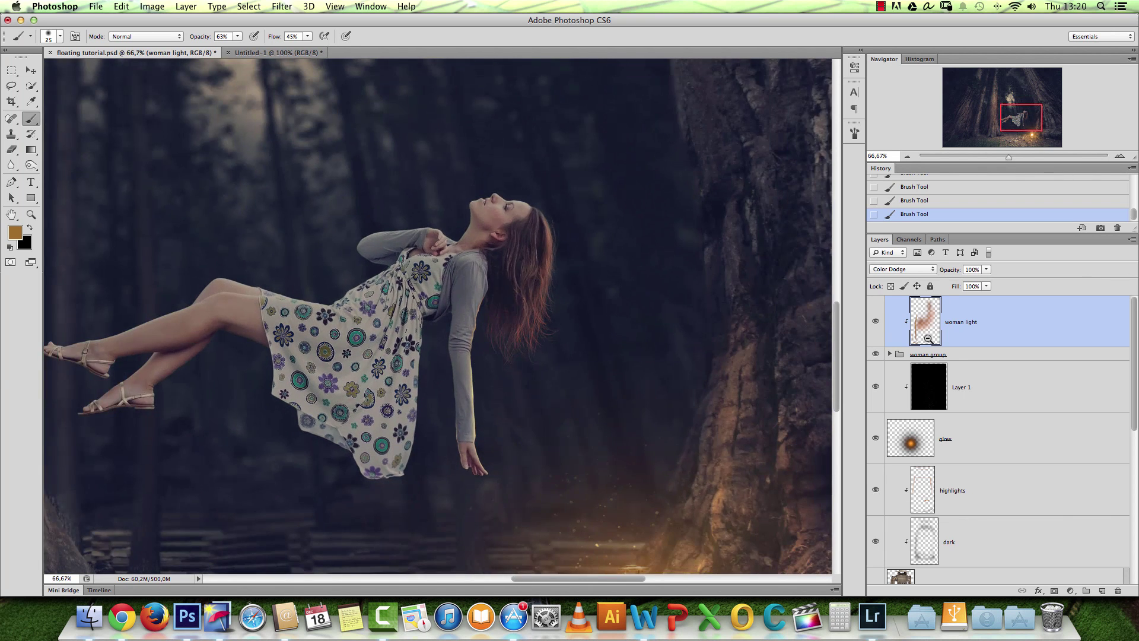
key(super+minus)
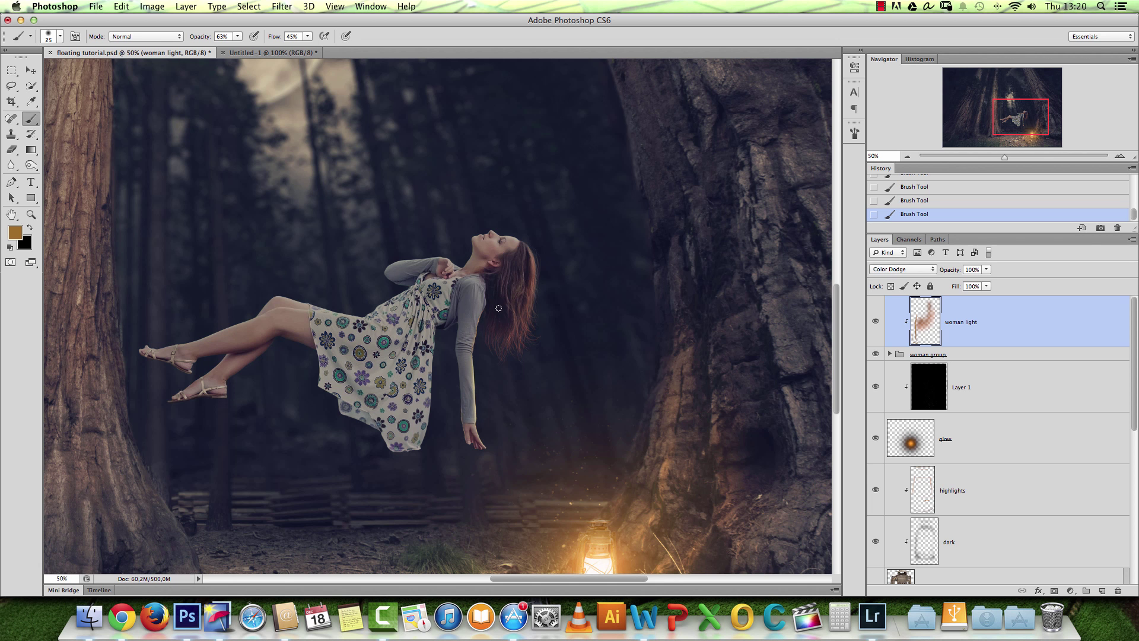
key(super+space)
click(396, 452)
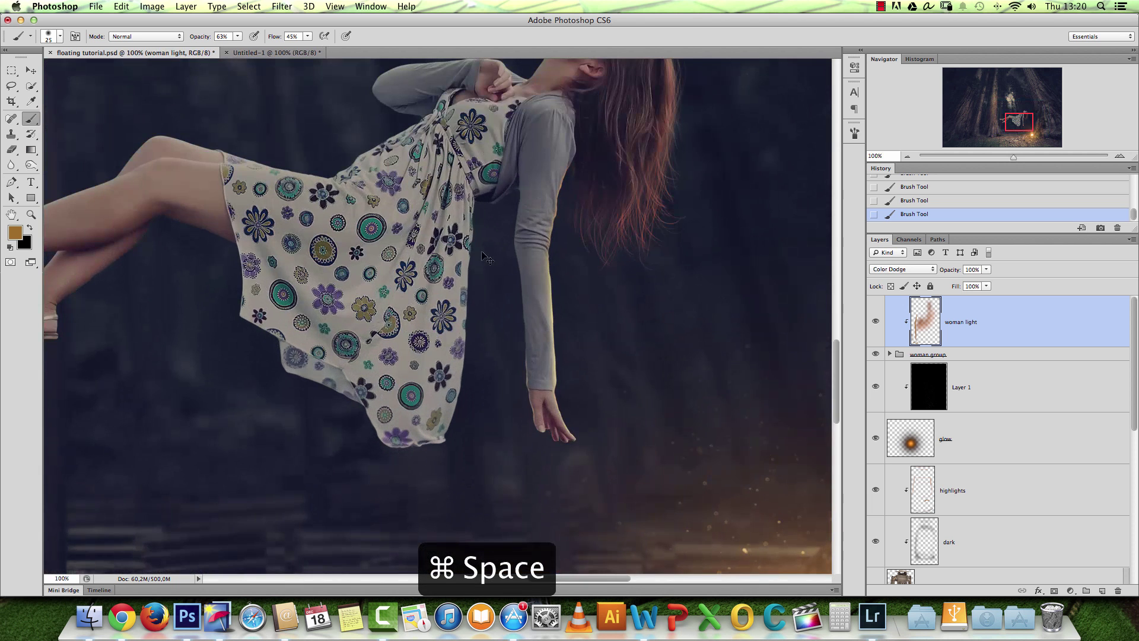
Shrink the brush to 9 px and paint warm light along the cardigan's lower edge beside the upper arm.
click(524, 173)
click(524, 173)
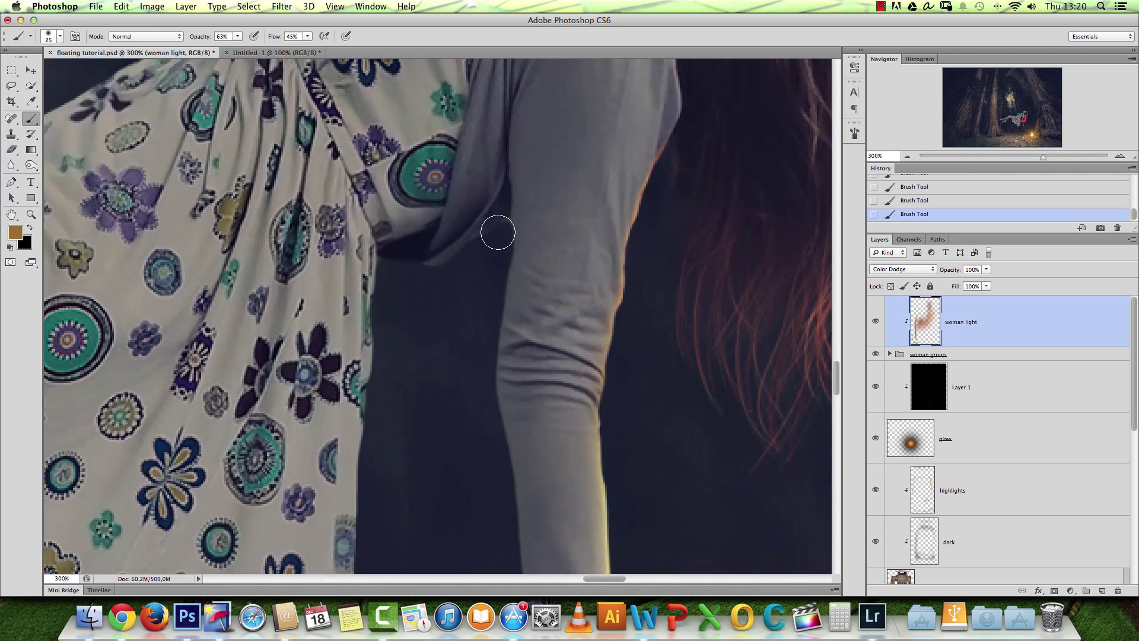
key(bracketleft)
drag(504, 222, 433, 265)
Try a brighter orange, #d68f1e, on the cardigan's lower edge and undo those strokes.
click(15, 233)
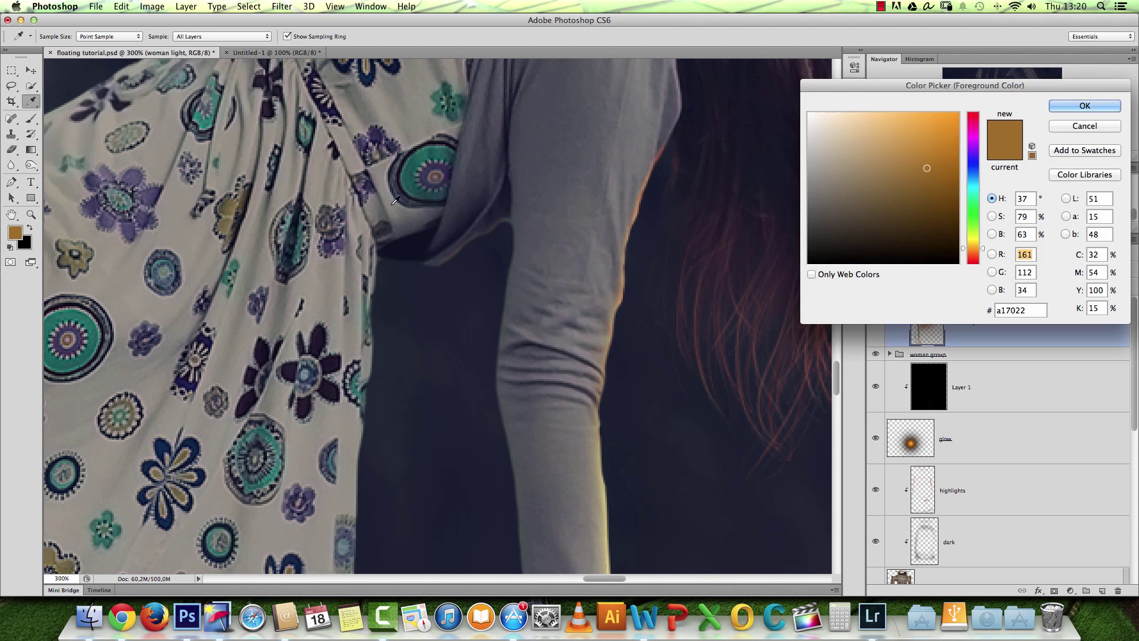
click(937, 137)
click(1054, 108)
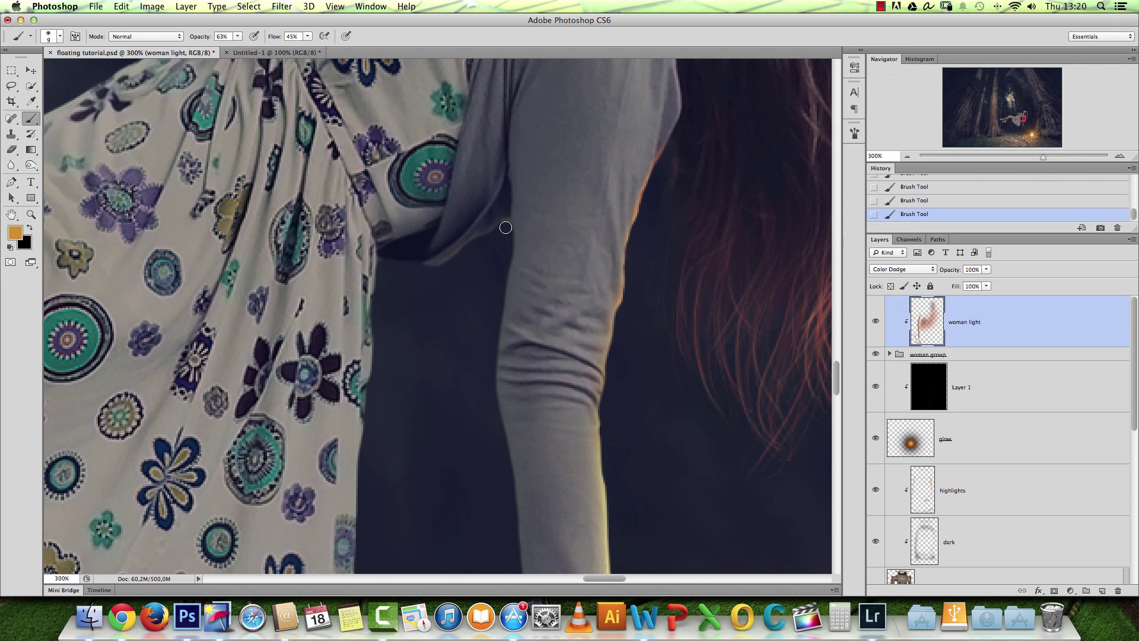
key(alt+super+z)
key(alt+super+z)
key(alt+super+z)
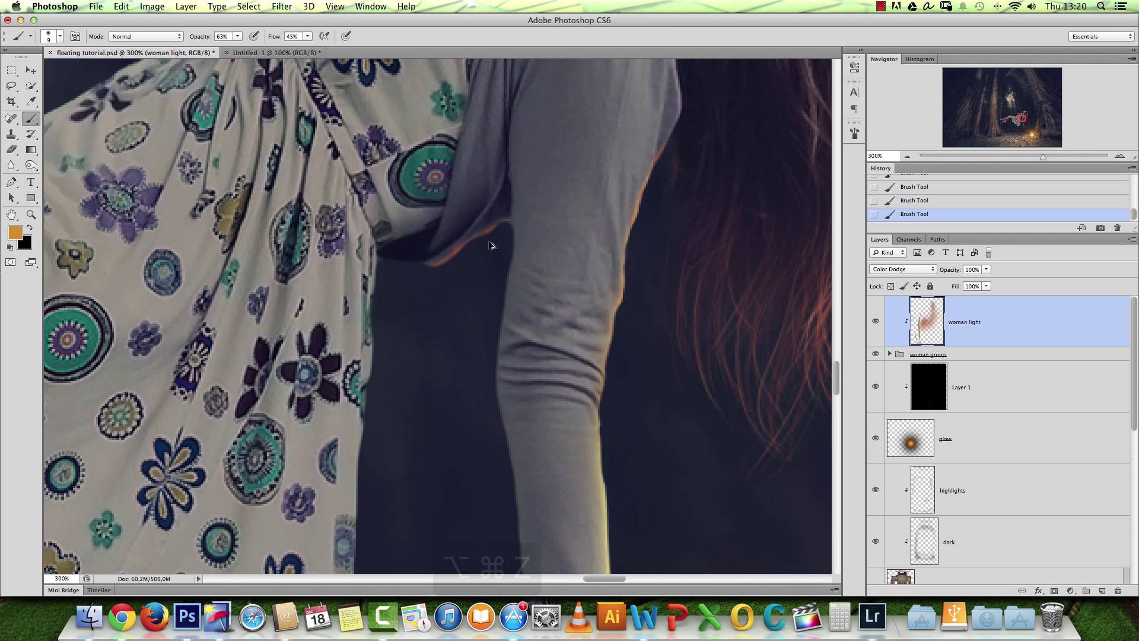
Set the foreground colour to #a56e17 and paint rim light along the cardigan's lower edge under the chest.
click(16, 233)
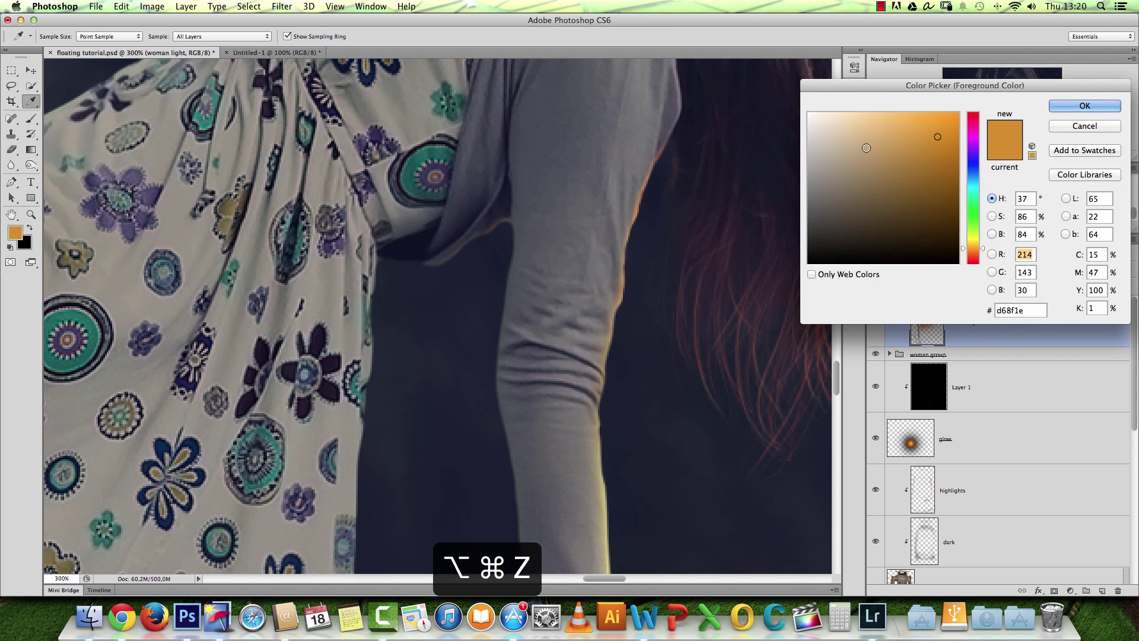
click(937, 166)
click(1084, 107)
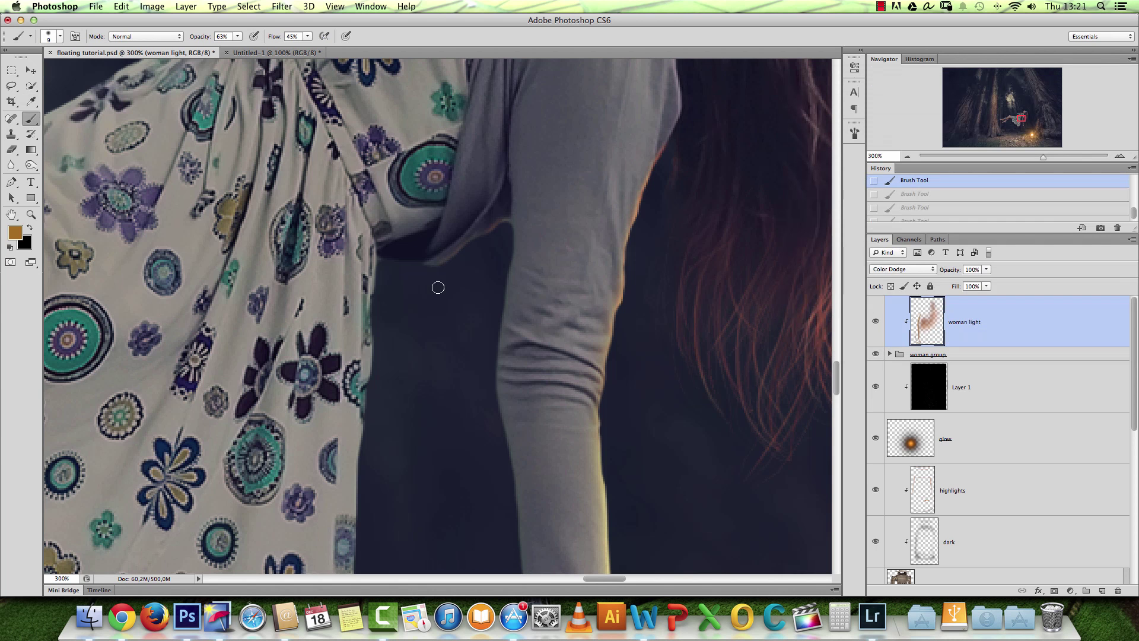
drag(396, 262, 438, 265)
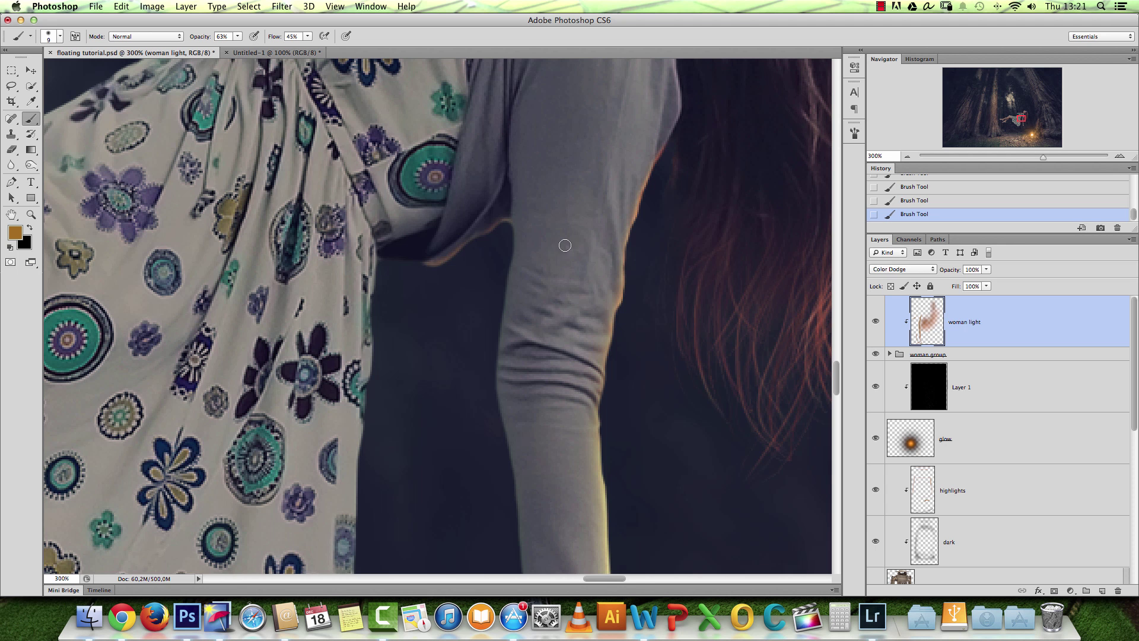
Change the foreground colour to dark orange #924c09 and set the brush to 40 px, 22% opacity and 19% flow.
alt+click(599, 237)
alt+click(643, 222)
drag(636, 216, 524, 296)
key(super+z)
drag(673, 228, 461, 265)
click(22, 232)
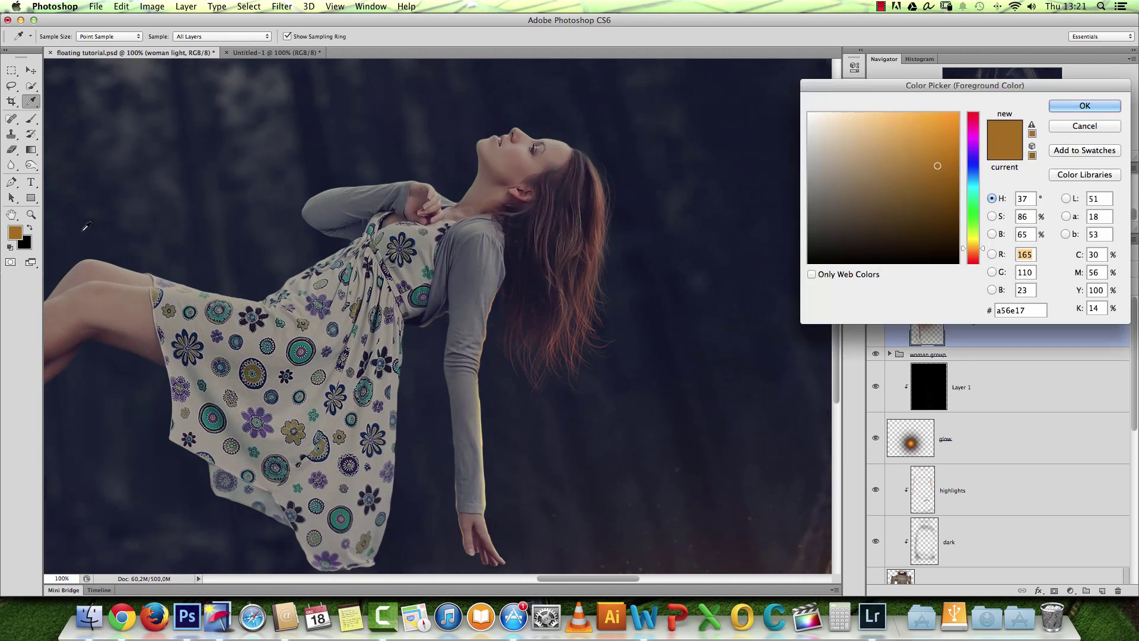
click(950, 177)
click(973, 249)
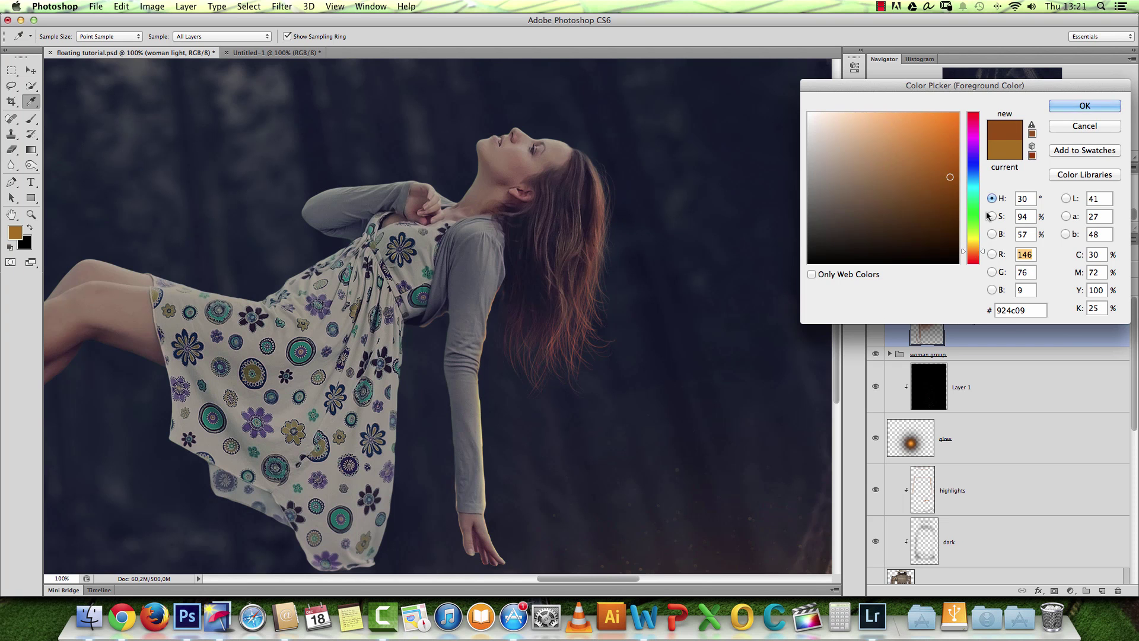
key(Return)
drag(241, 37, 225, 54)
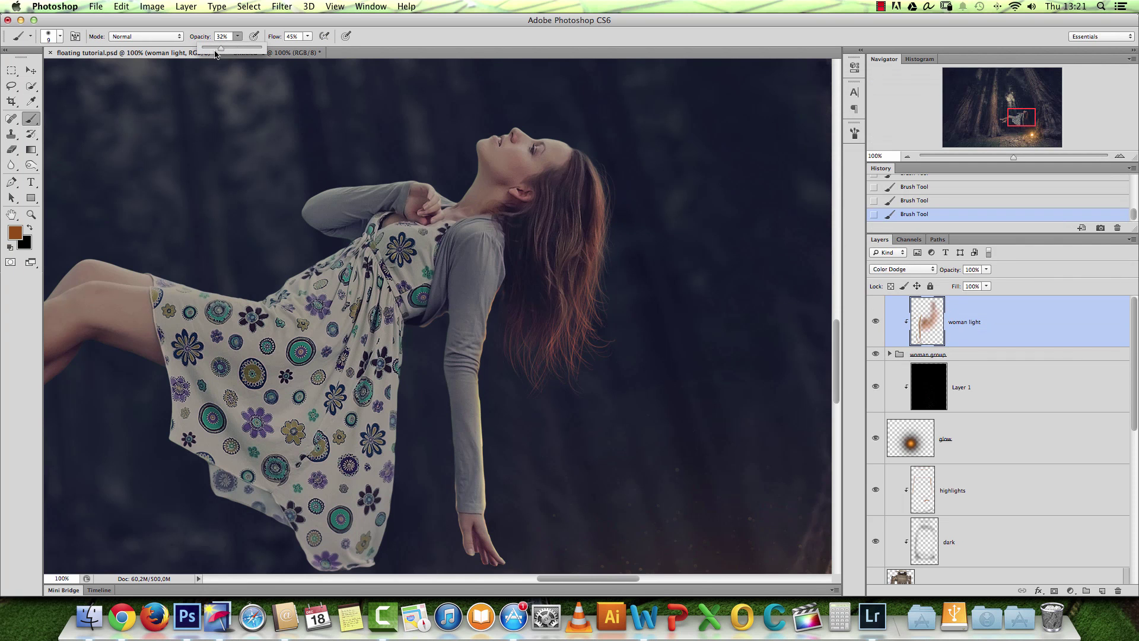
drag(309, 38, 293, 52)
click(987, 330)
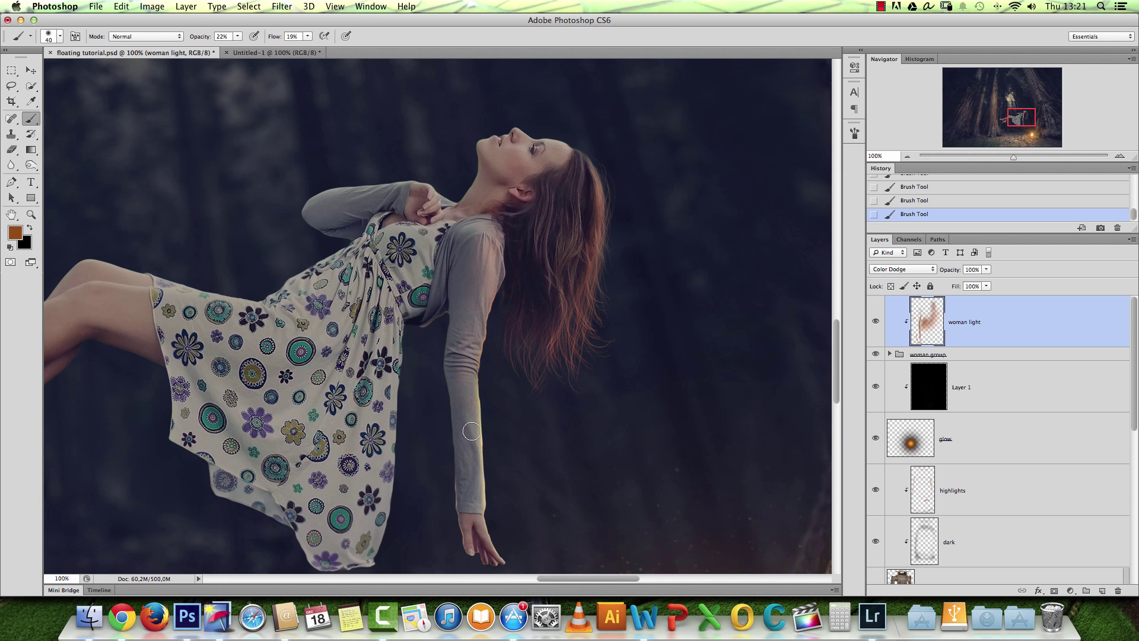
Soften the light on the upper sleeve with the Eraser at 20% opacity and 20% flow.
key(e)
key(bracketleft)
key(bracketleft)
mouse_move(479, 238)
mouse_down()
mouse_move(467, 316)
mouse_move(468, 384)
mouse_move(476, 383)
mouse_up()
key(bracketleft)
key(bracketleft)
key(bracketleft)
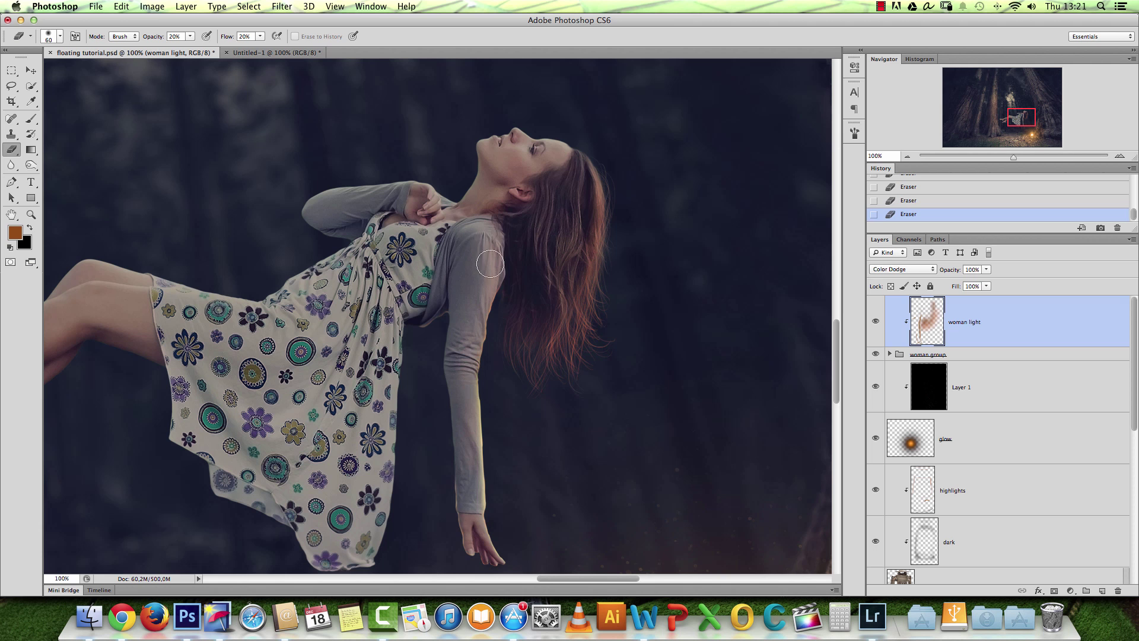
Set the foreground colour to #927309 and brush soft light down the sleeve from the shoulder to below the elbow.
click(15, 233)
click(973, 245)
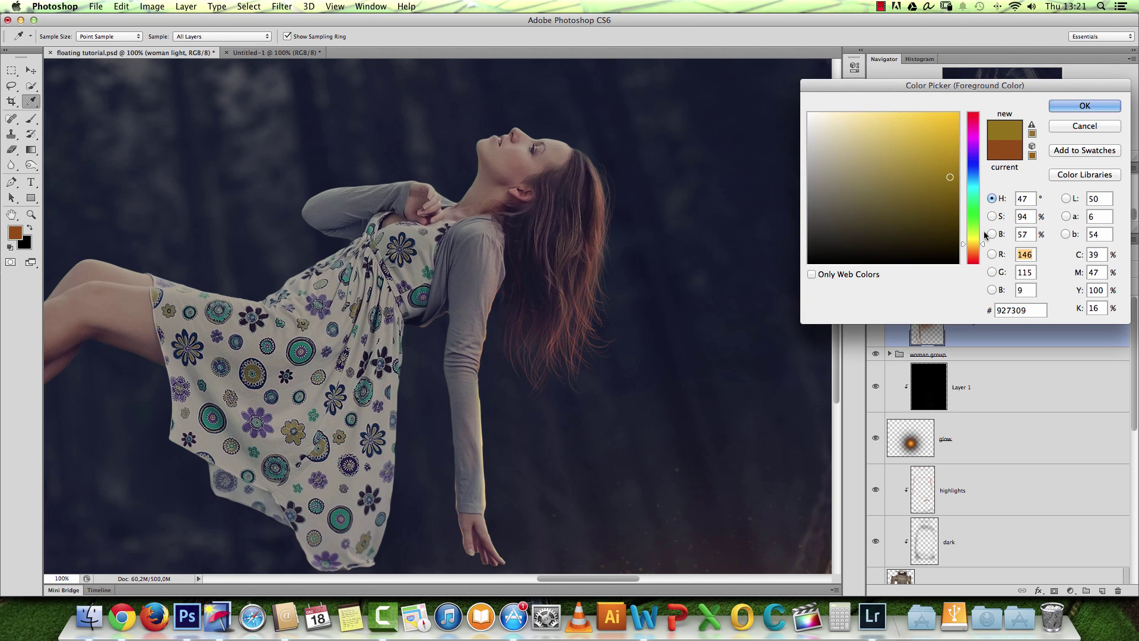
click(1084, 105)
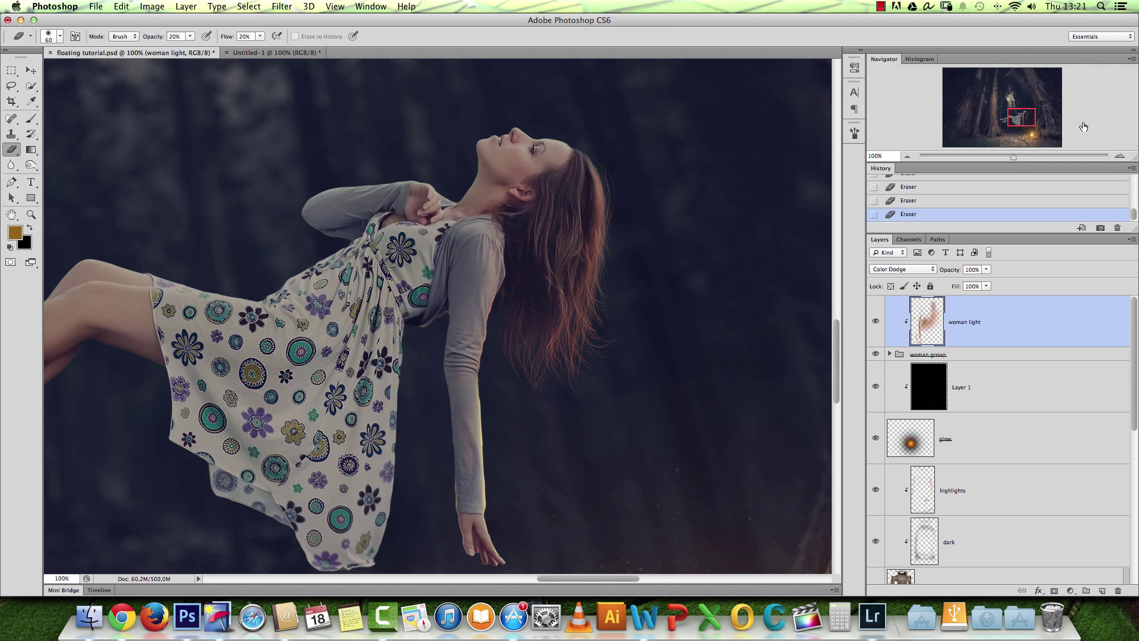
key(b)
drag(498, 245, 480, 394)
drag(464, 325, 469, 386)
Erase excess light from the upper sleeve near the shoulder at 20% opacity.
key(e)
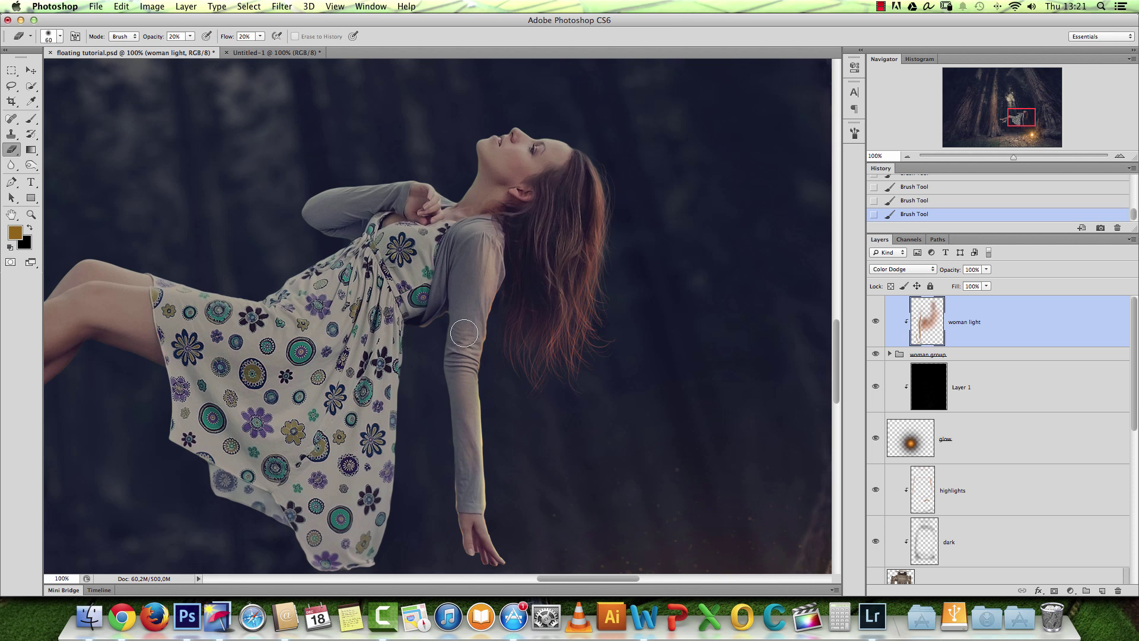
drag(477, 262, 486, 266)
drag(487, 262, 490, 256)
drag(491, 254, 488, 238)
Compare the whole composite with the woman light layer hidden and shown.
key(alt+space)
click(525, 288)
click(525, 287)
click(875, 320)
click(875, 321)
click(875, 321)
click(875, 321)
click(875, 322)
click(875, 324)
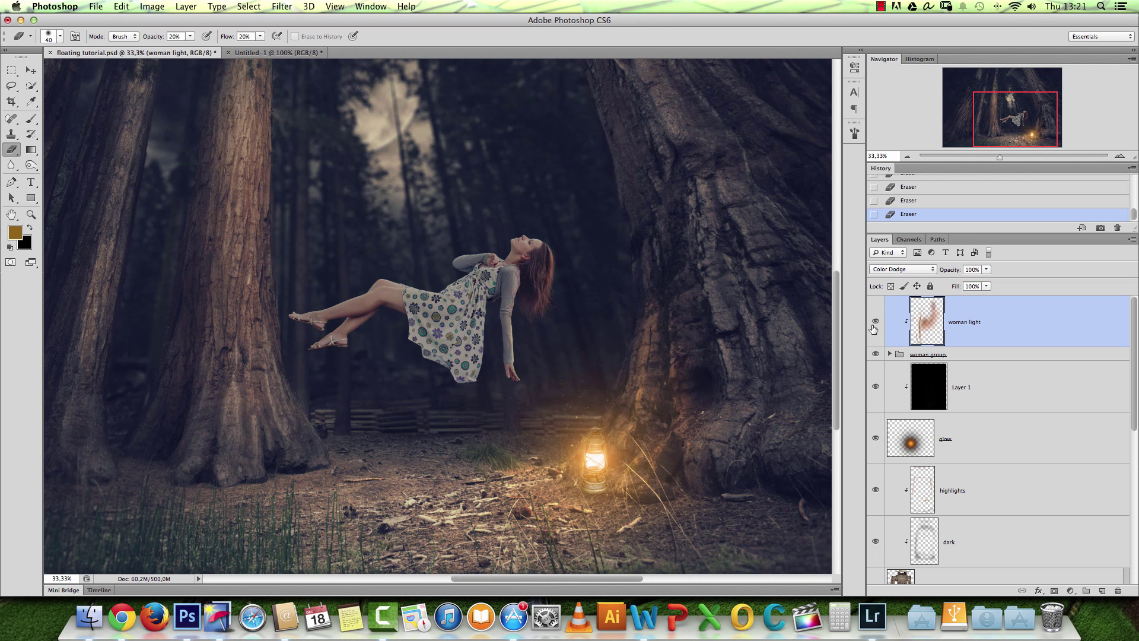
Raise the Eraser opacity to 40% and fade the remaining light on the sleeve around the elbow.
click(566, 332)
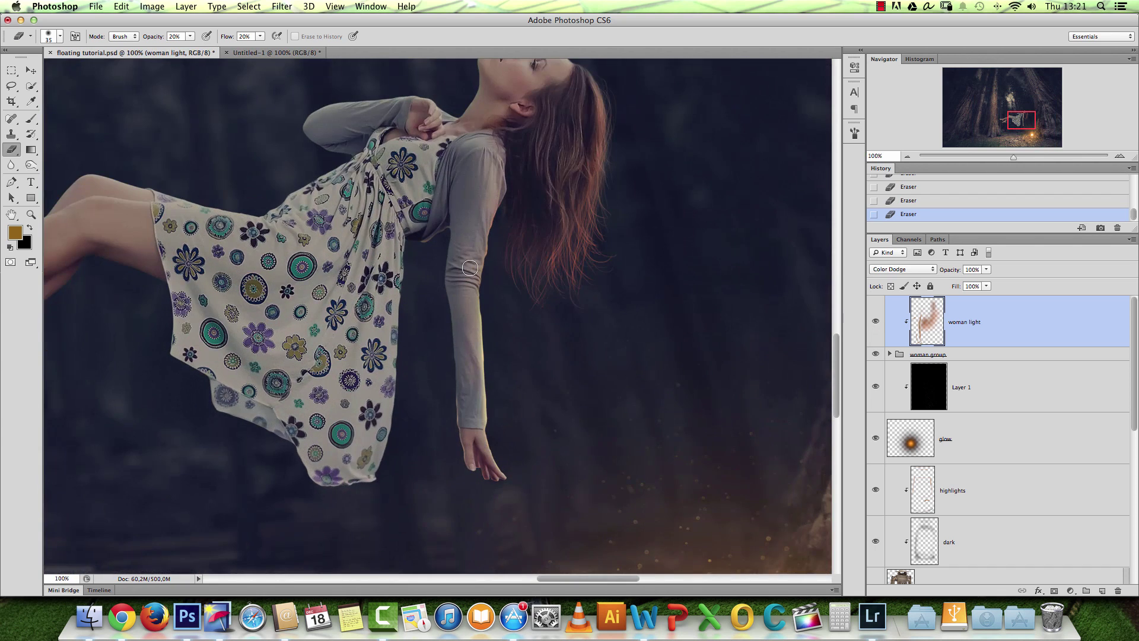
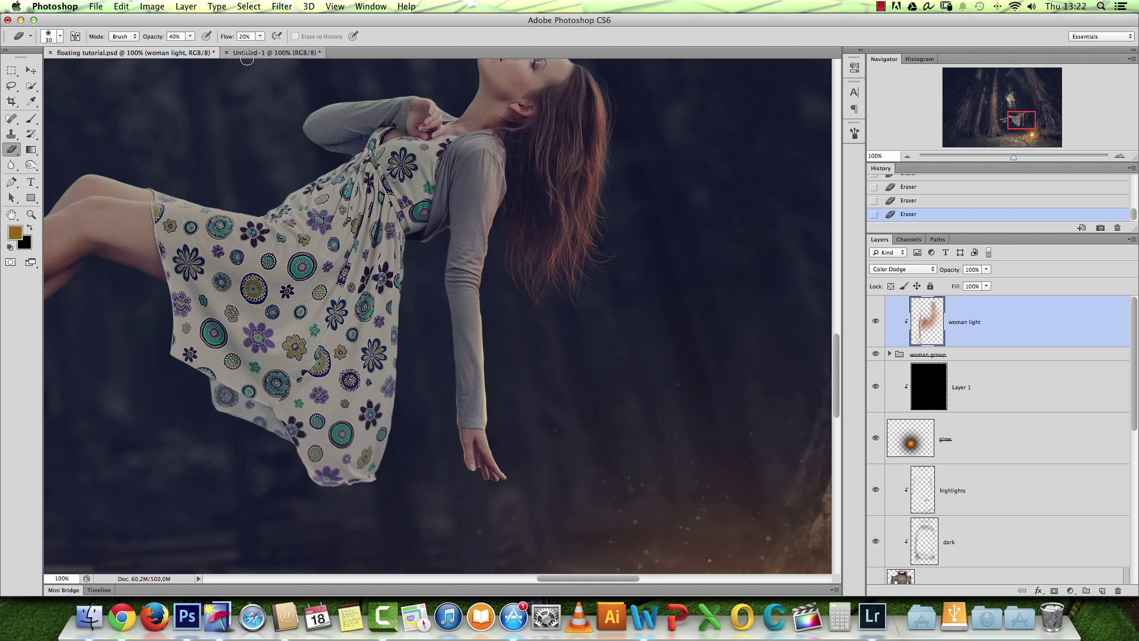
drag(481, 227, 491, 252)
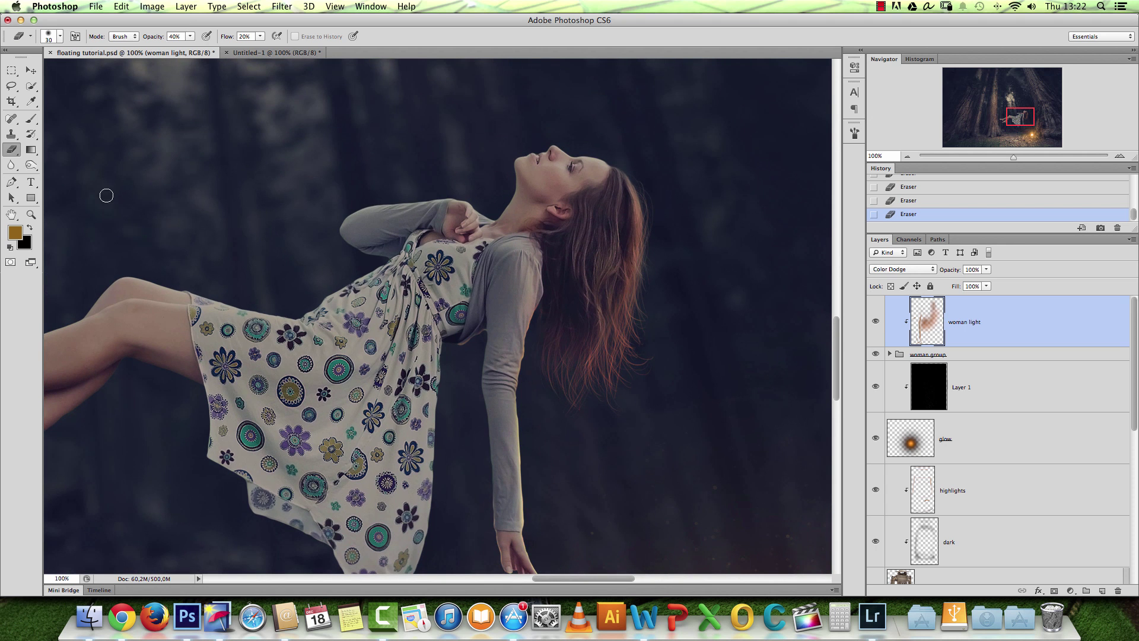
click(31, 118)
alt+click(291, 247)
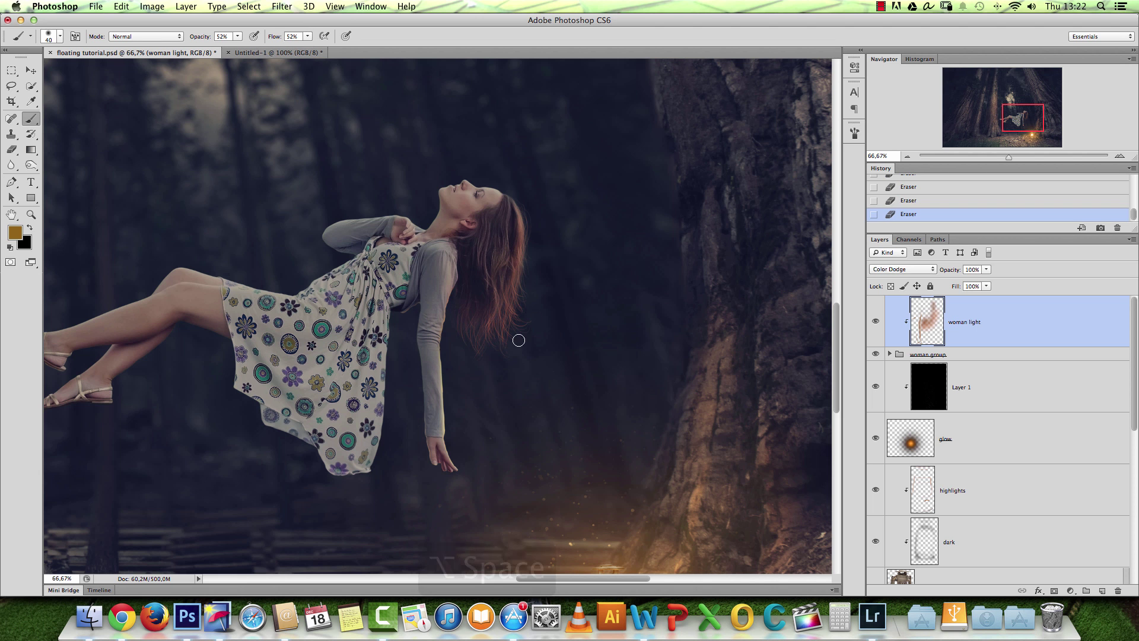
alt+click(371, 257)
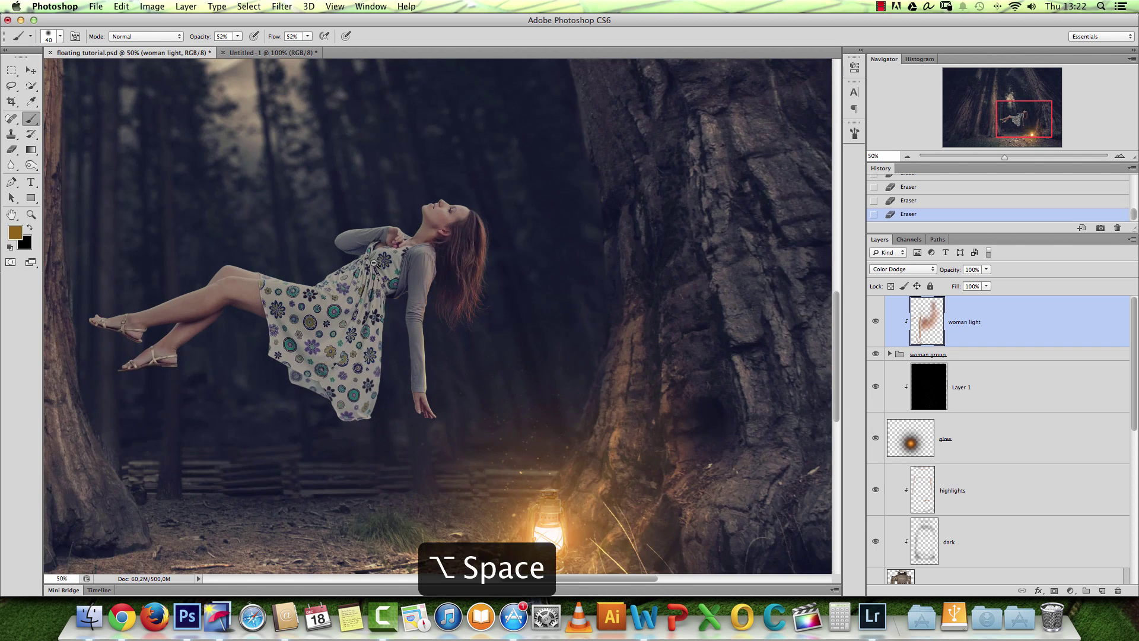
alt+click(374, 262)
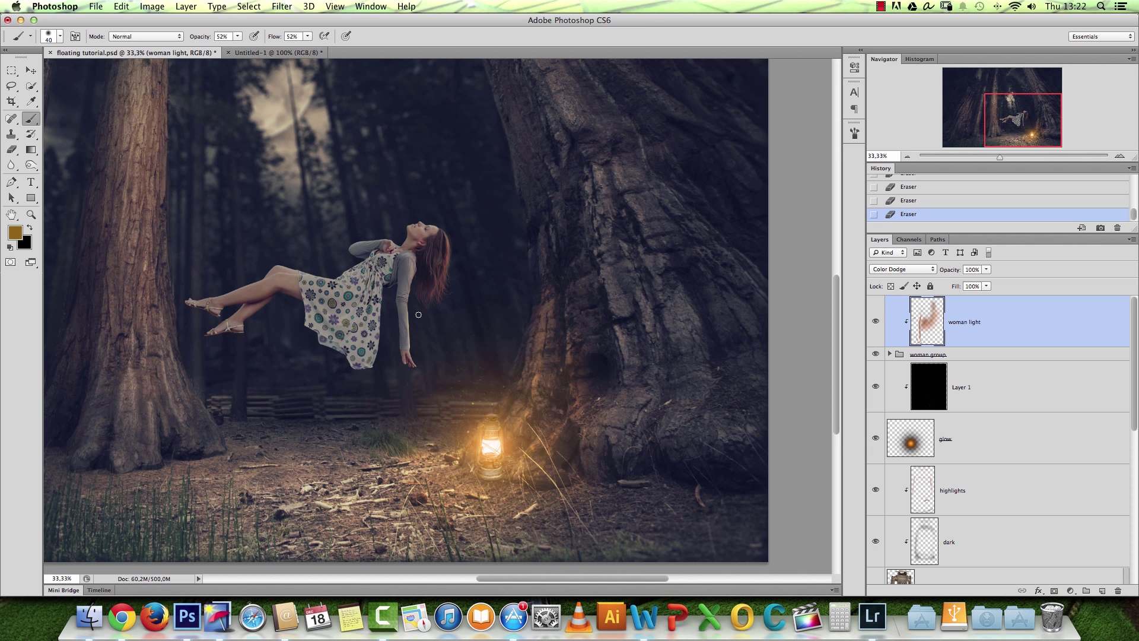
alt+click(251, 314)
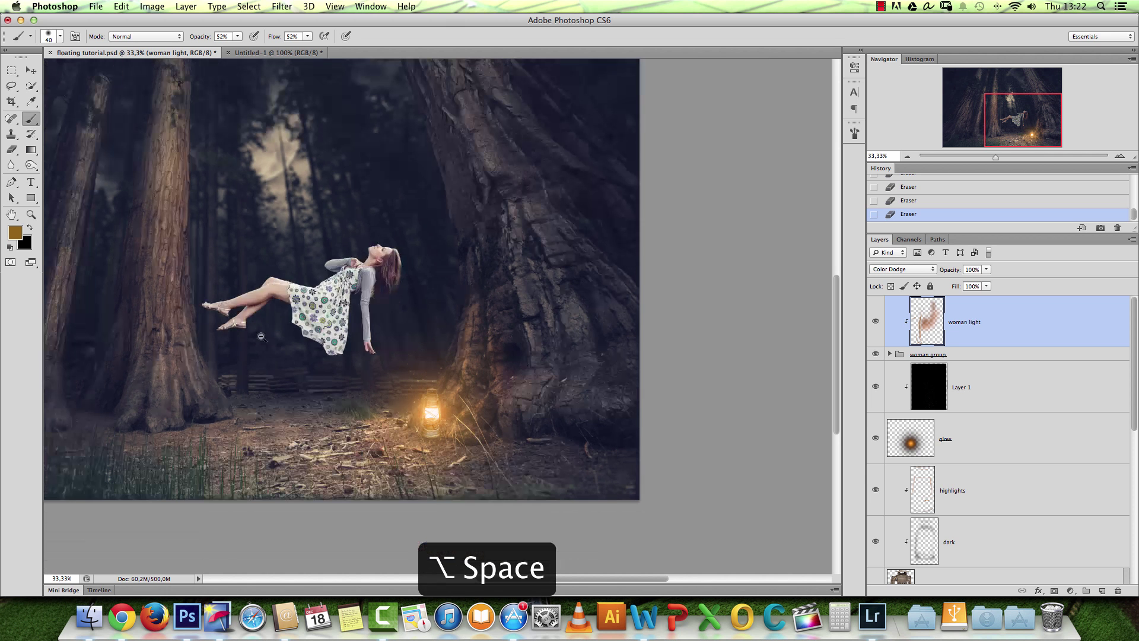
Add a new layer above Layer 1 and paint faint haze over the ground in a sampled dark blue-grey at 20% opacity and flow.
click(1025, 403)
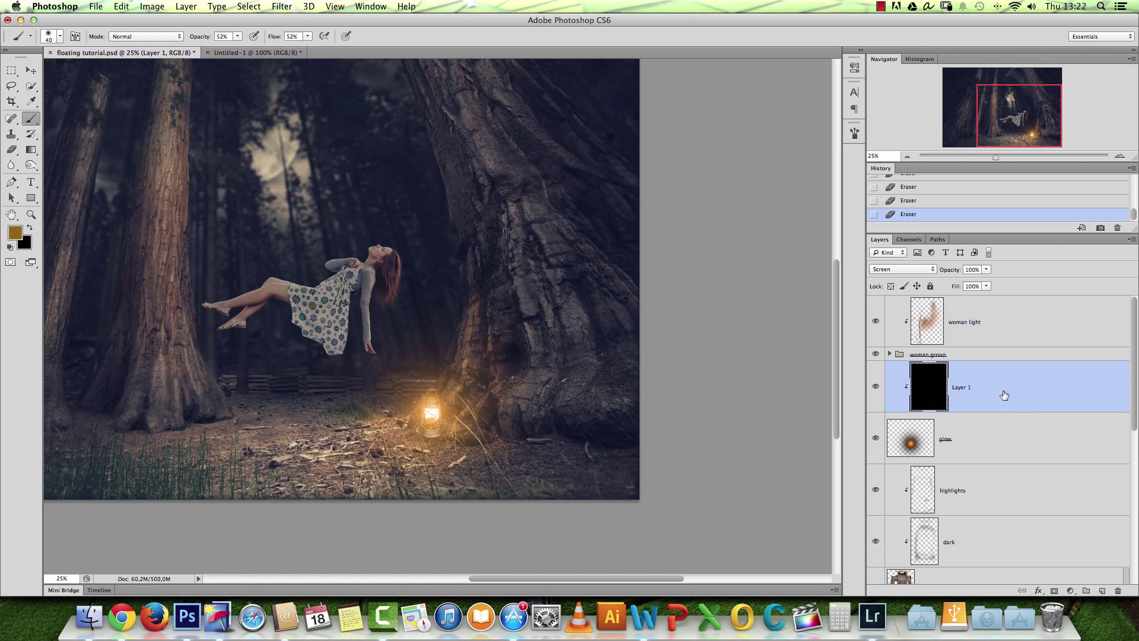
click(1101, 591)
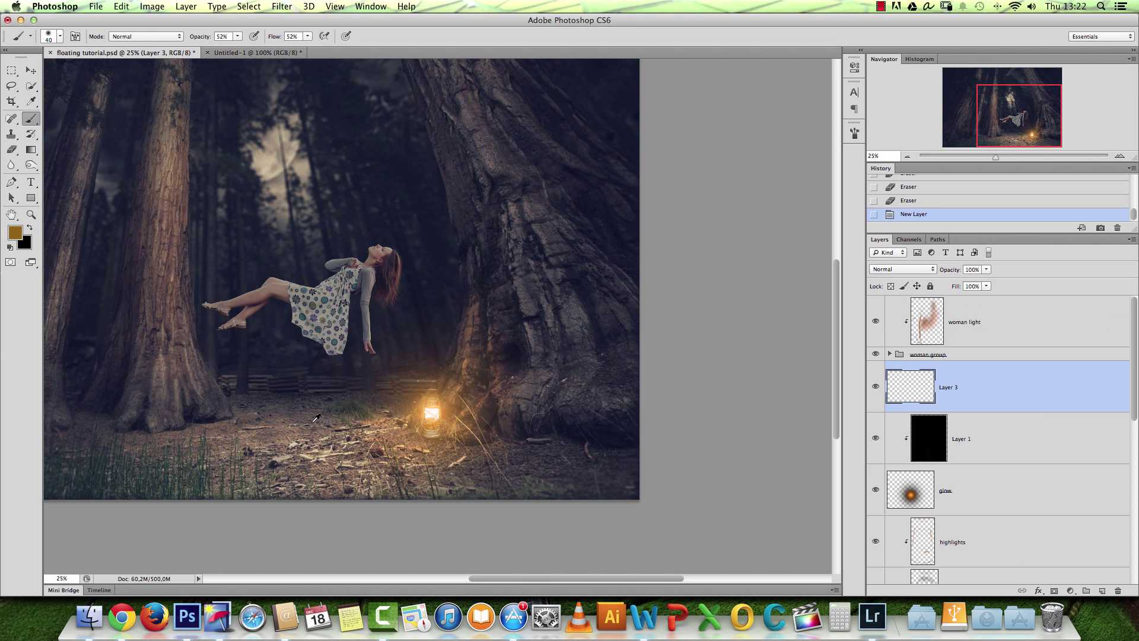
alt+click(209, 419)
key([)
mouse_move(259, 440)
mouse_down()
mouse_move(309, 448)
mouse_move(223, 446)
mouse_up()
mouse_move(223, 446)
mouse_down()
mouse_move(369, 439)
mouse_move(203, 432)
mouse_move(377, 437)
mouse_move(364, 442)
mouse_up()
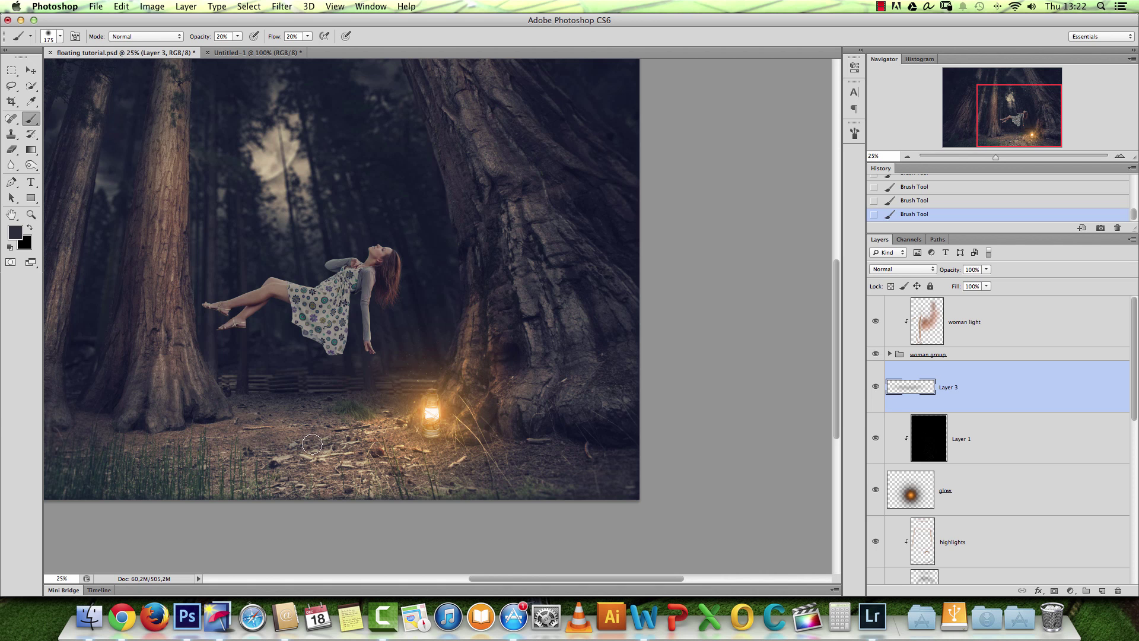
Colorize the painted ground haze with Hue/Saturation, using hue 23 and a reduced saturation.
click(876, 387)
click(877, 387)
key(super+u)
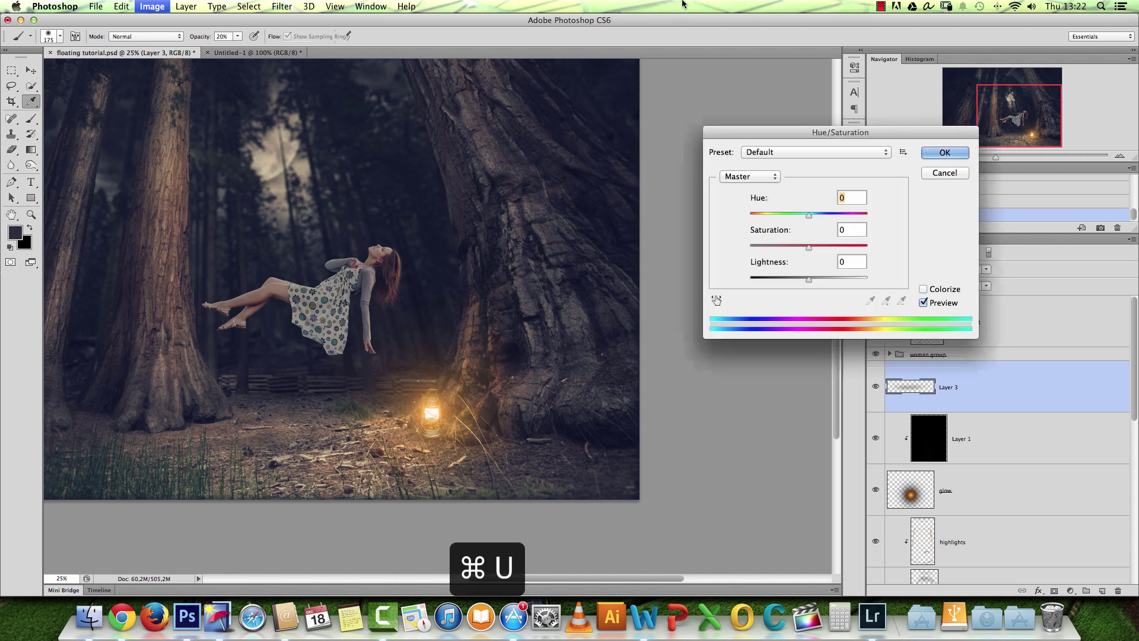
click(922, 289)
click(831, 247)
click(757, 216)
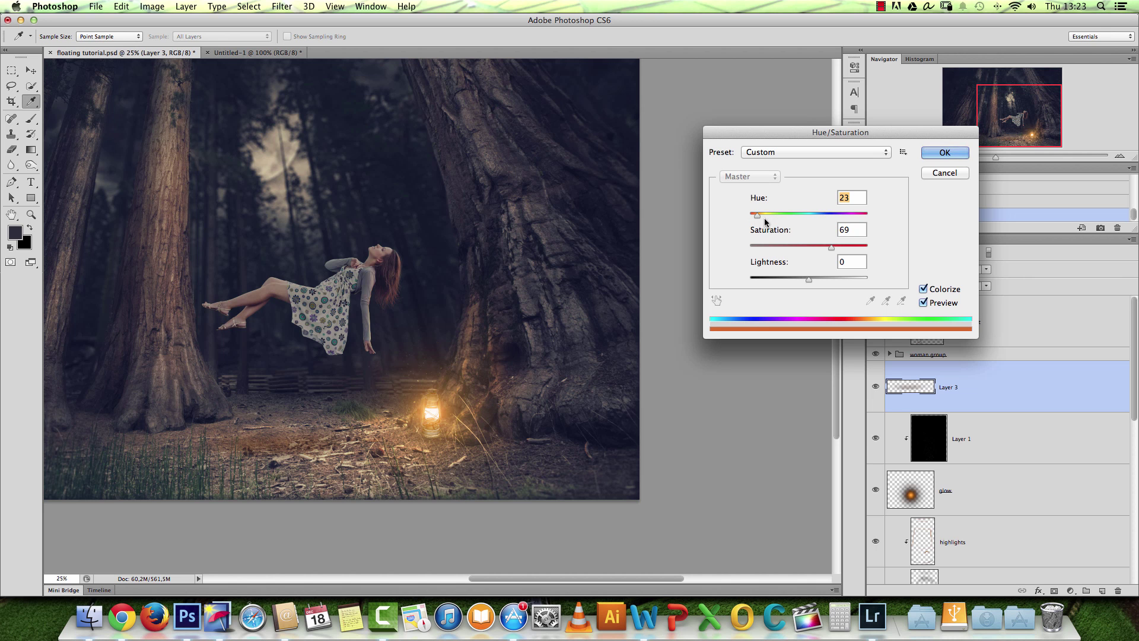
drag(831, 248, 773, 250)
click(932, 154)
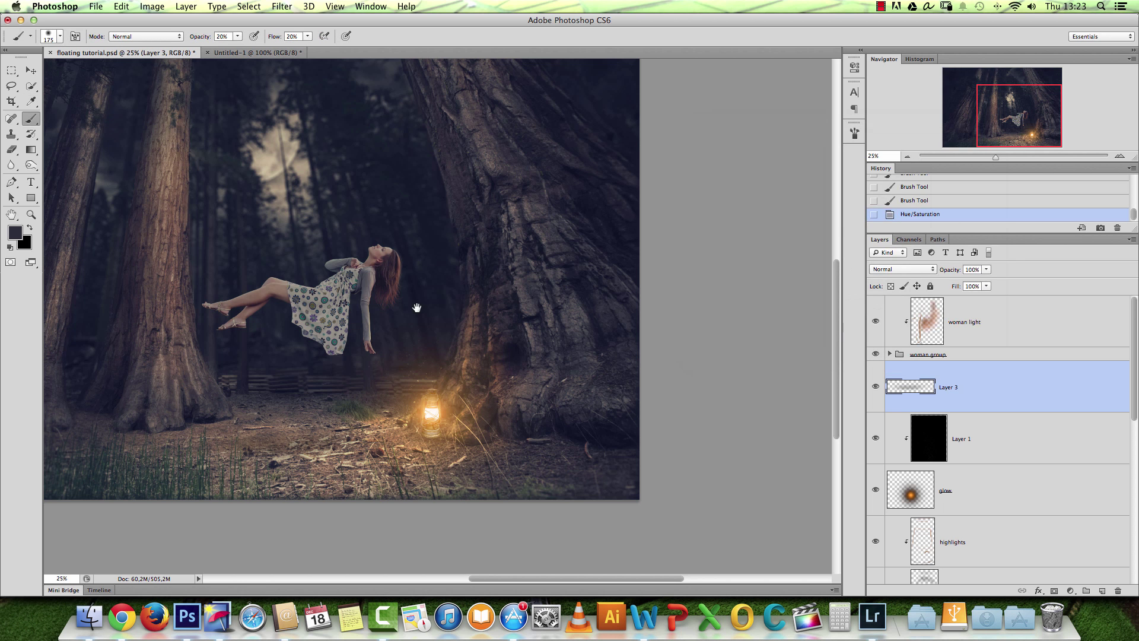
drag(379, 287, 541, 276)
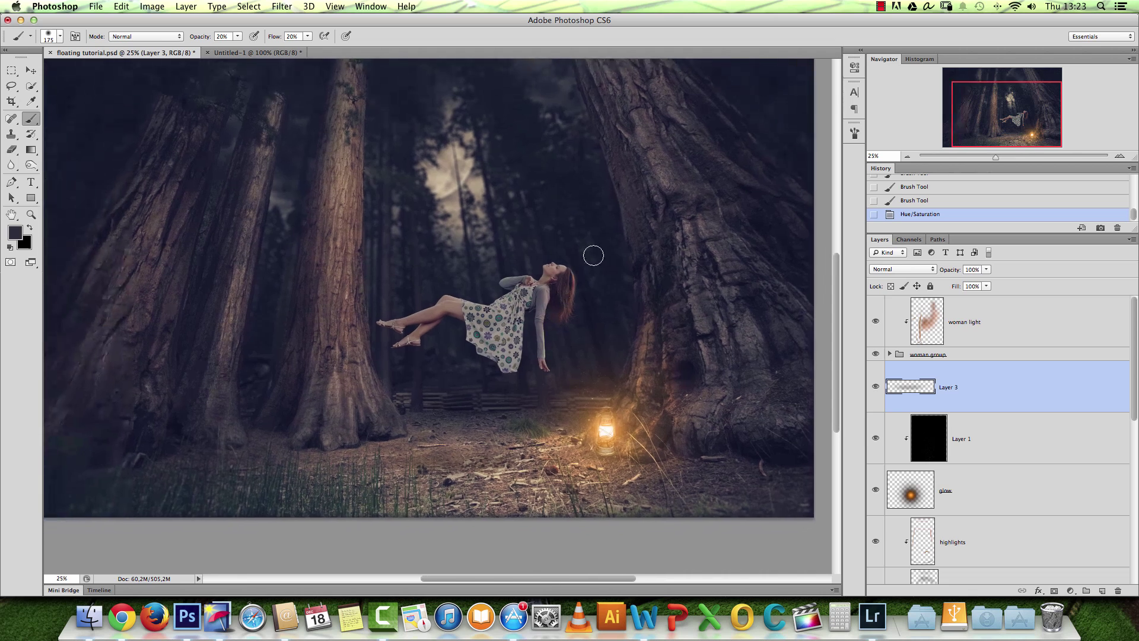
alt+click(542, 276)
click(549, 296)
click(570, 526)
click(570, 526)
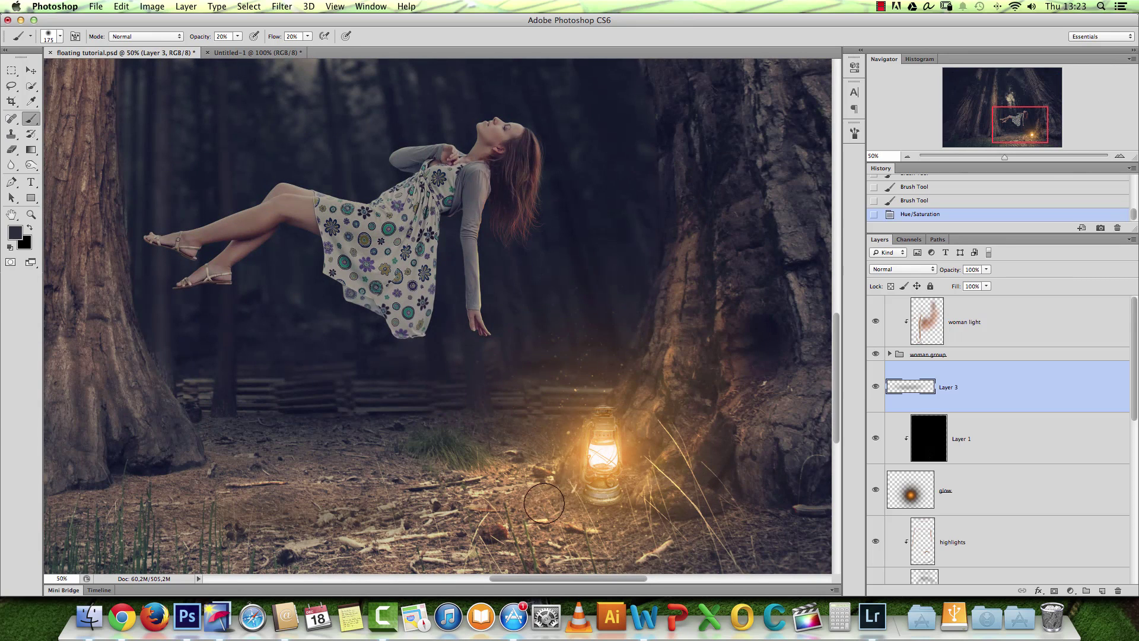
Close the Untitled-1 document without saving it and return to the forest composite.
click(255, 53)
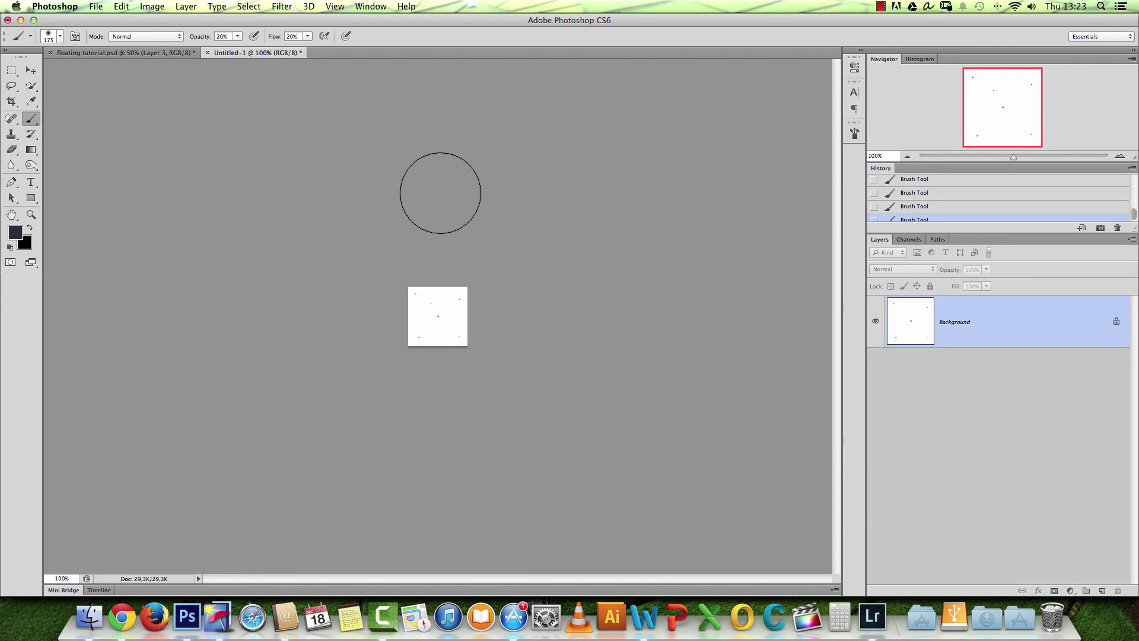
key(super+w)
click(518, 209)
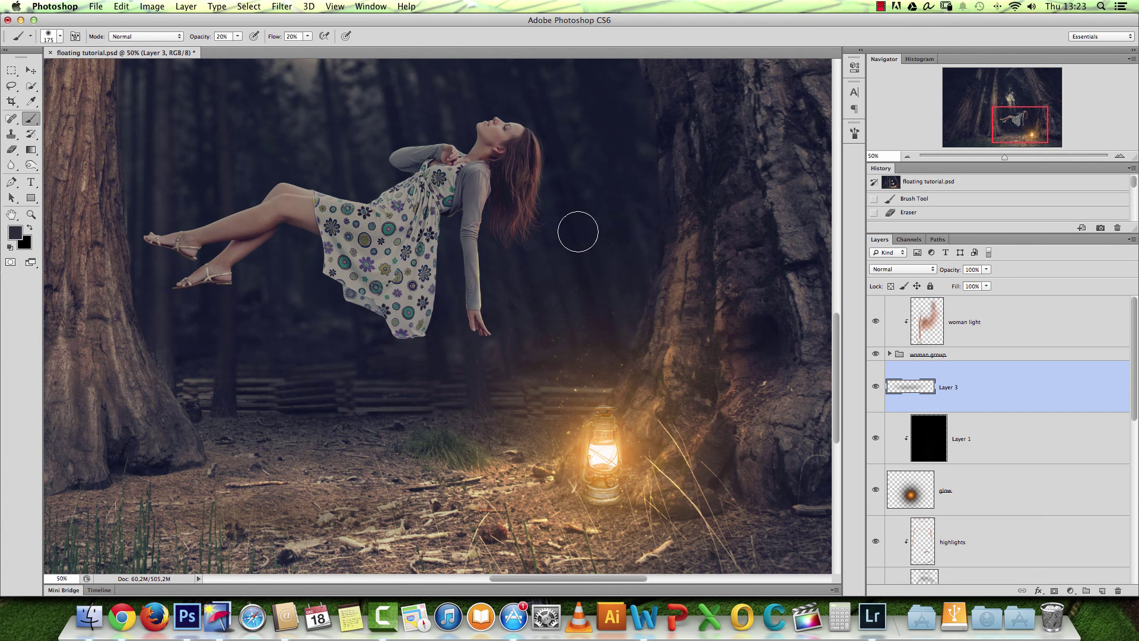
key(alt+space)
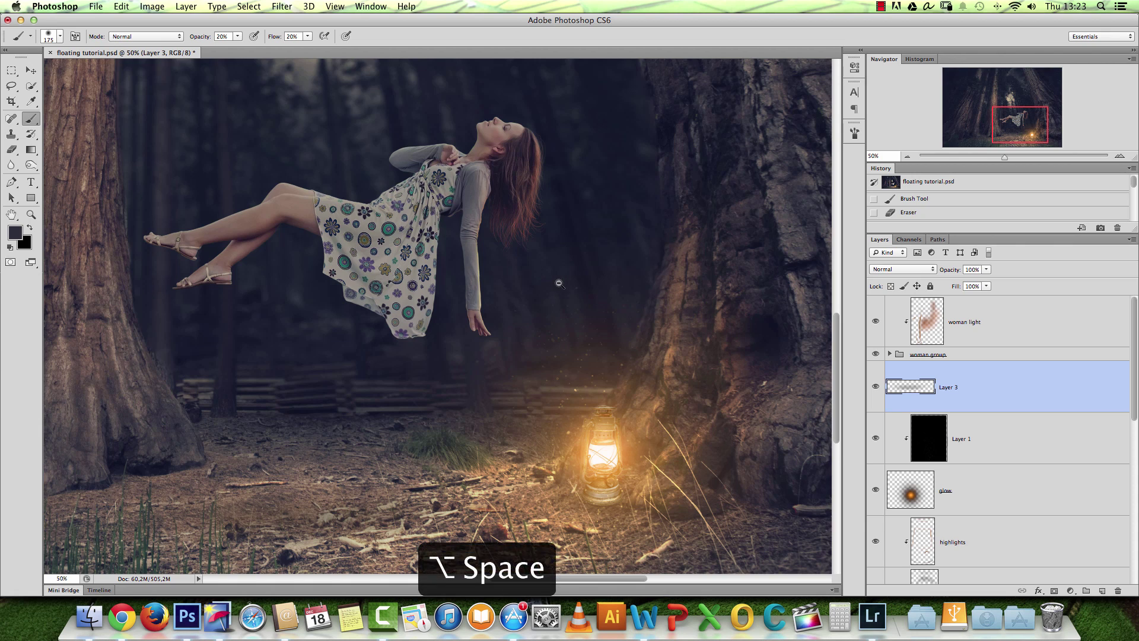
click(558, 283)
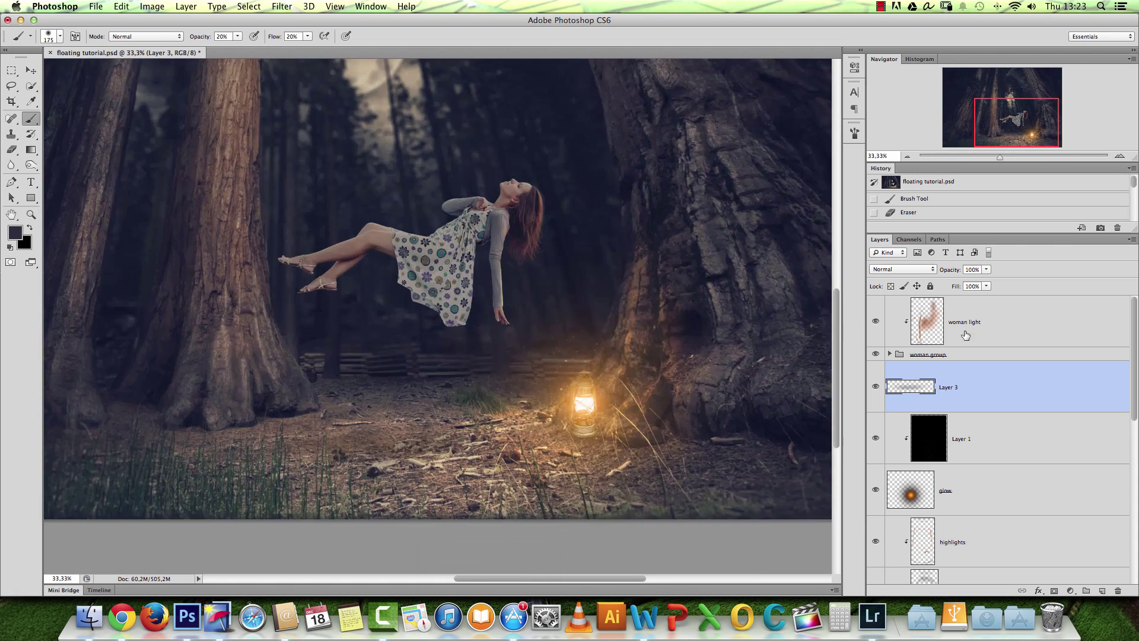
Add a new layer above the woman light layer and fill it with black.
click(1092, 322)
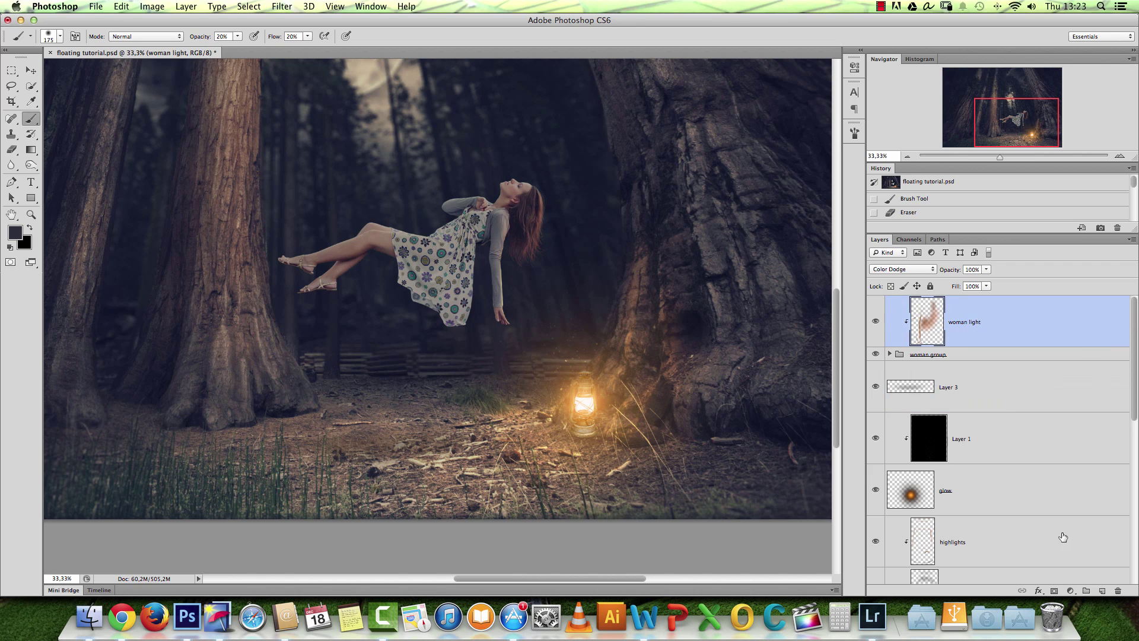
click(1102, 591)
key(d)
key(alt+BackSpace)
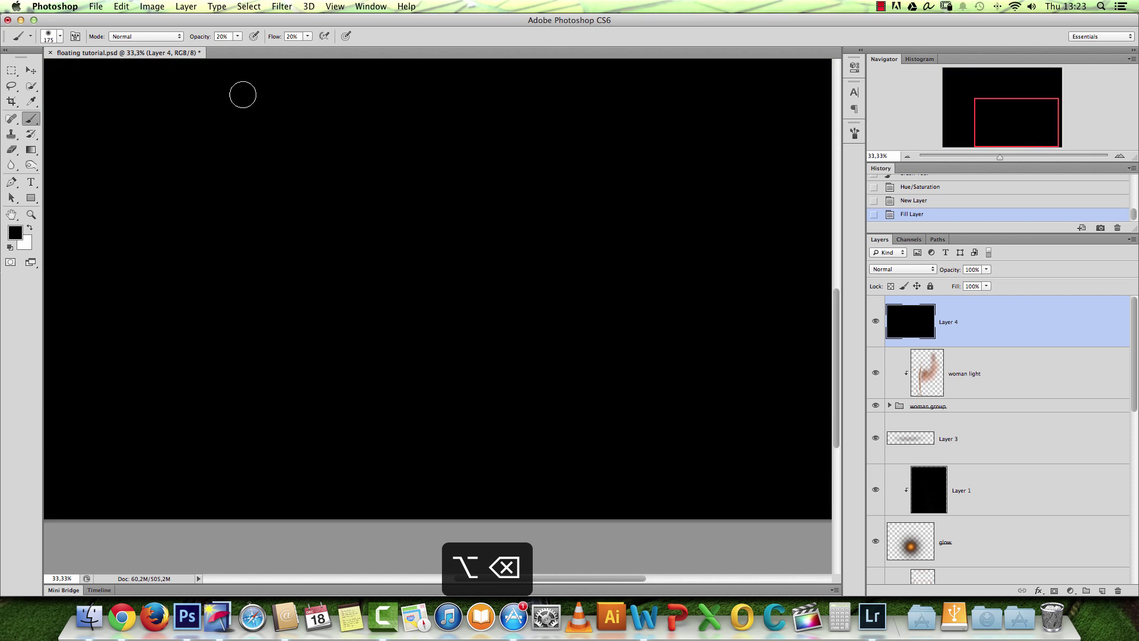
Apply Add Noise to the black layer at 256,51% with uniform distribution and monochromatic grain.
click(281, 6)
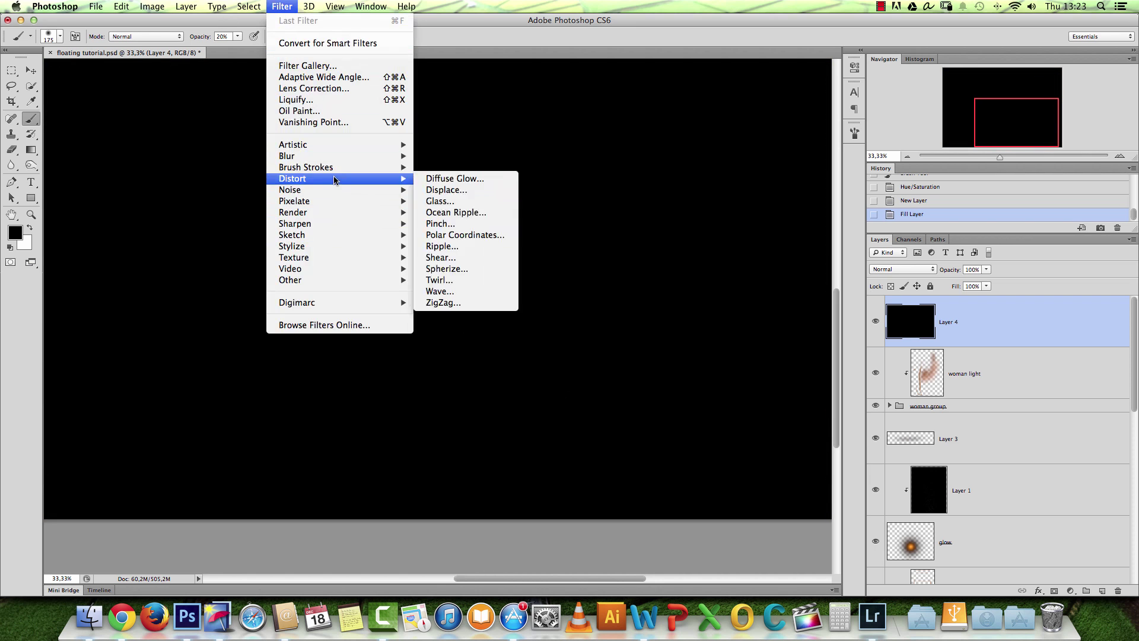
mouse_move(347, 190)
click(458, 190)
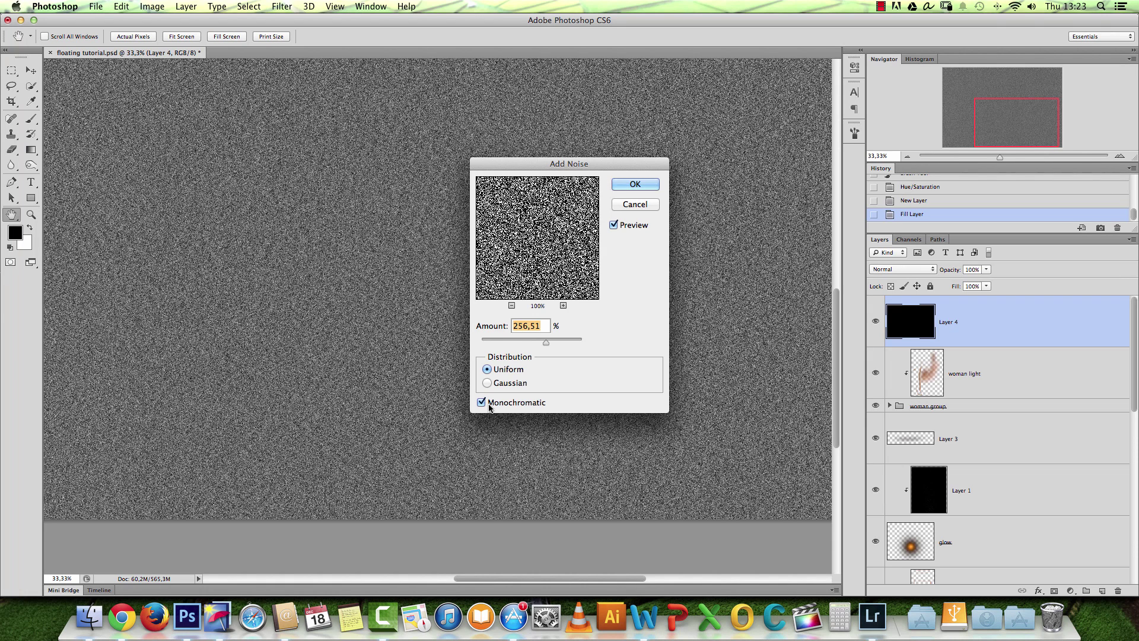
click(635, 185)
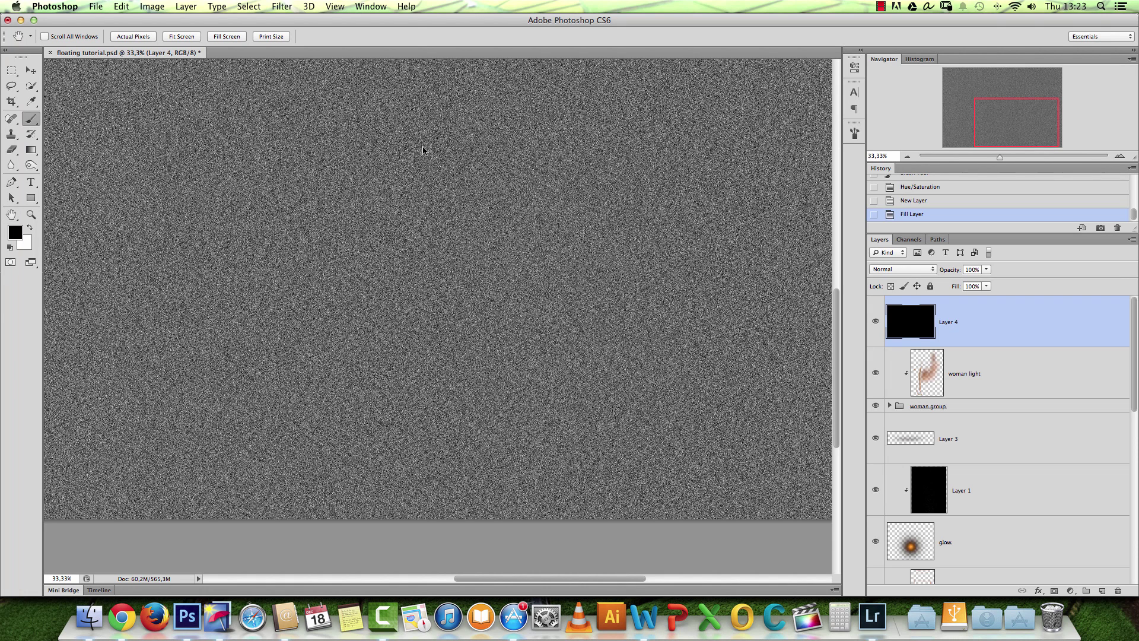
Open the Filter Gallery on the noise layer and enable the Fresco effect above Plaster, with Plaster at Image Balance 28 and Smoothness 9.
click(281, 6)
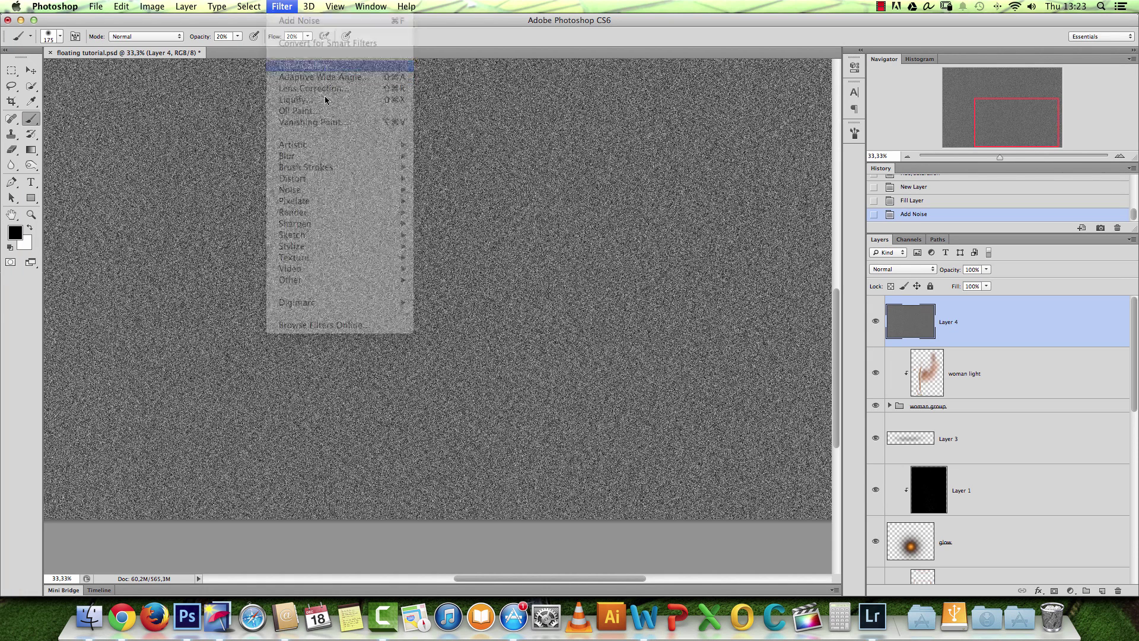
click(298, 66)
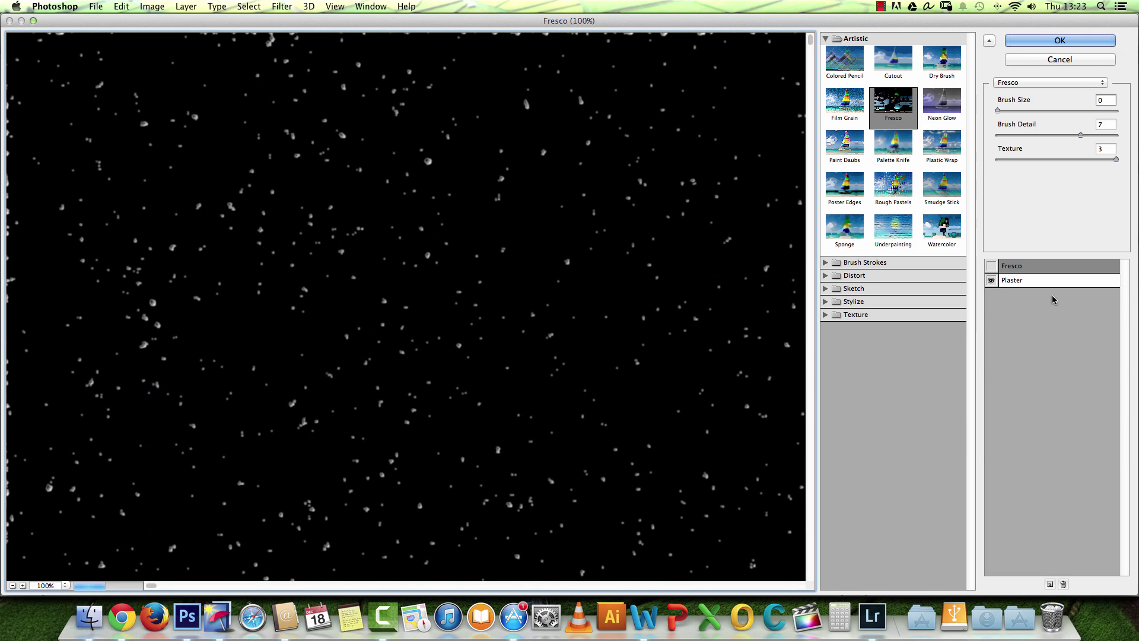
click(992, 268)
click(991, 267)
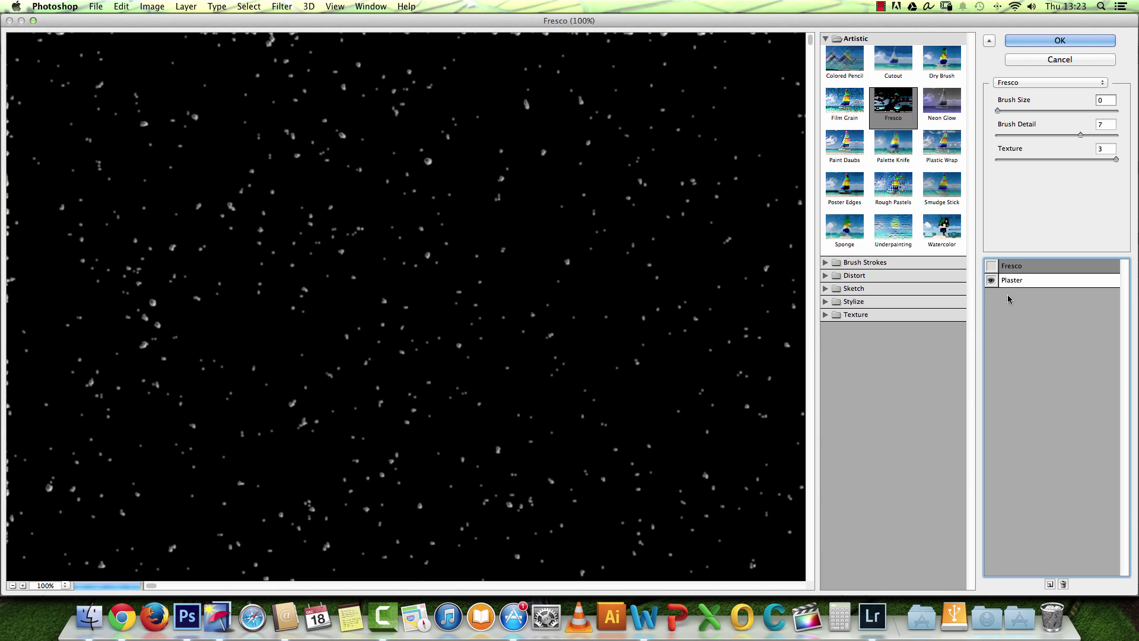
click(1016, 283)
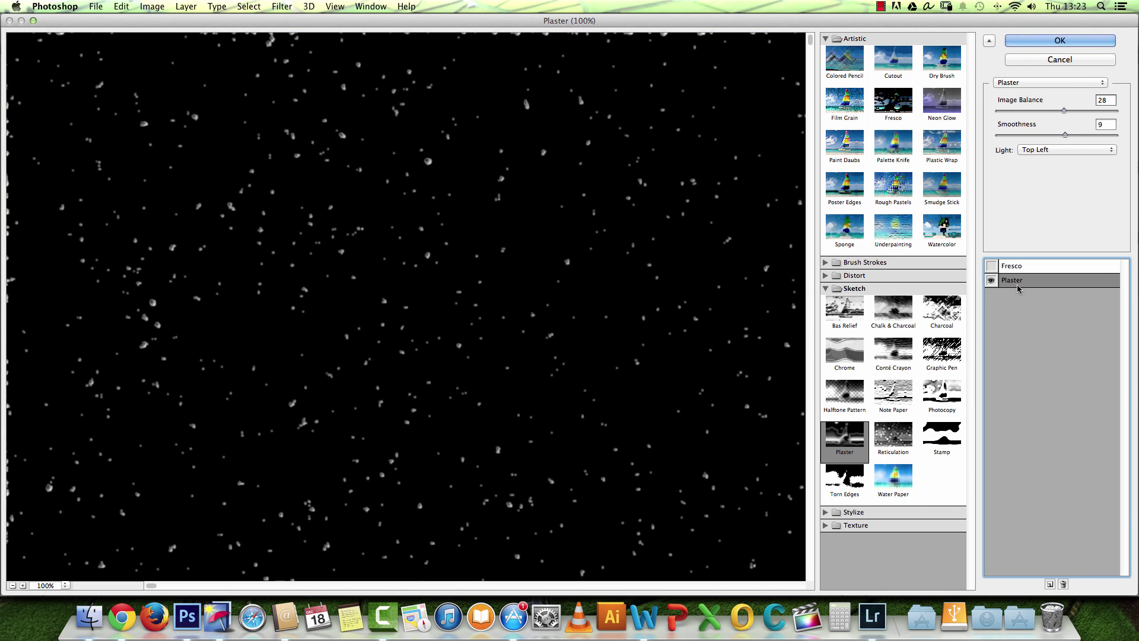
click(1006, 267)
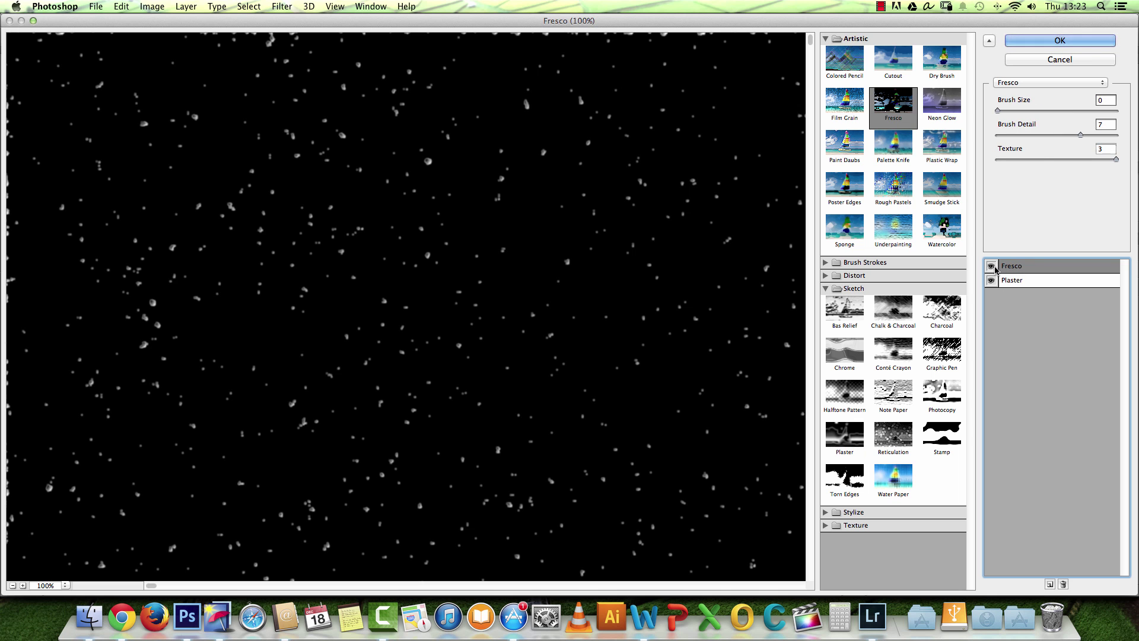
Set Fresco's Texture to 3 and Brush Detail to 0, and apply it together with Plaster to the layer.
click(1043, 159)
text(3)
click(1033, 135)
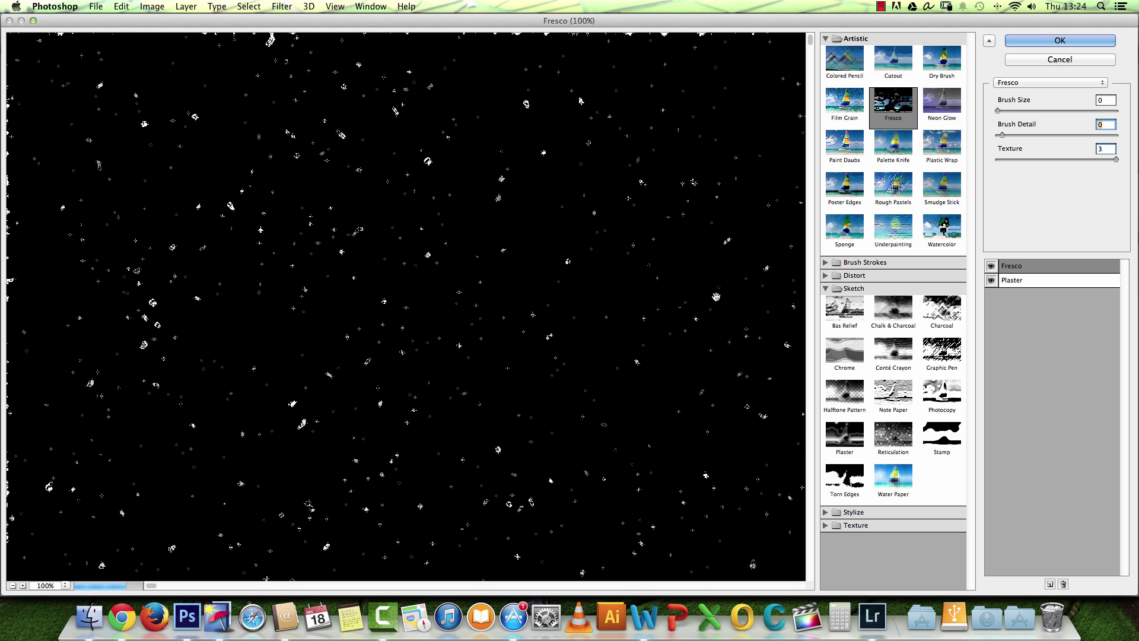
click(1027, 286)
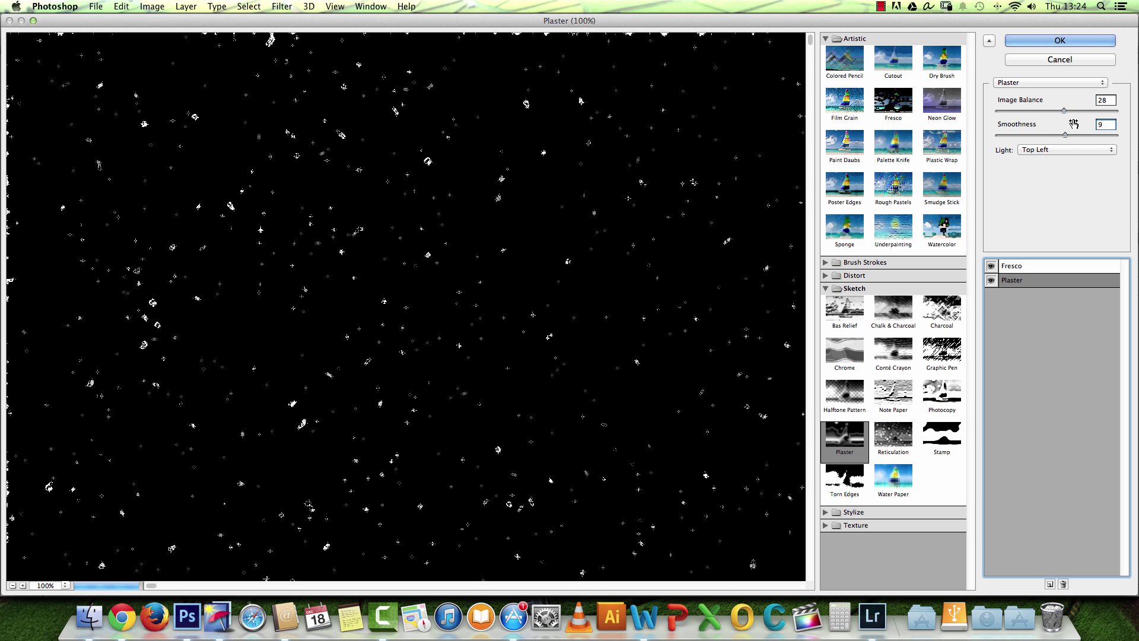
click(1016, 266)
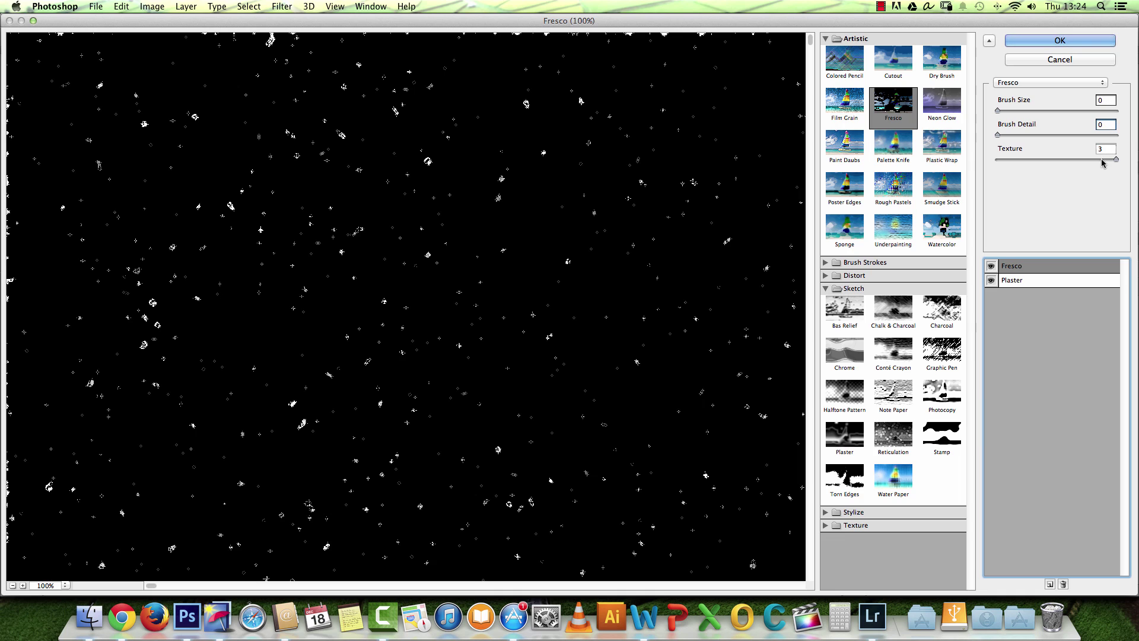
click(1060, 41)
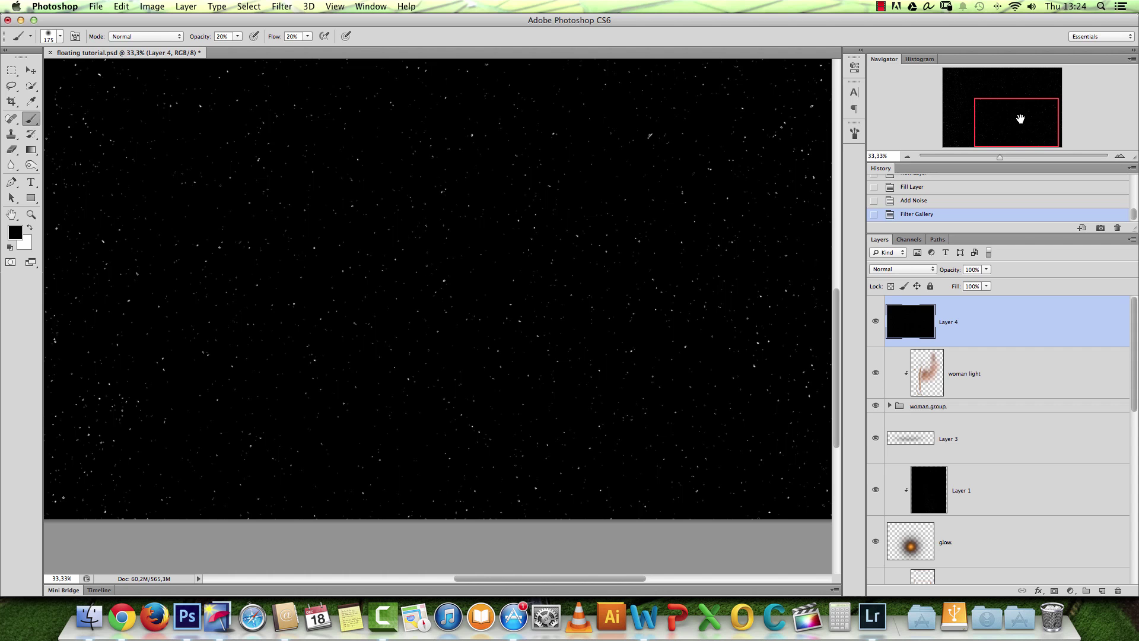
Change the speckle layer's blend mode to Screen.
drag(1026, 112, 1030, 104)
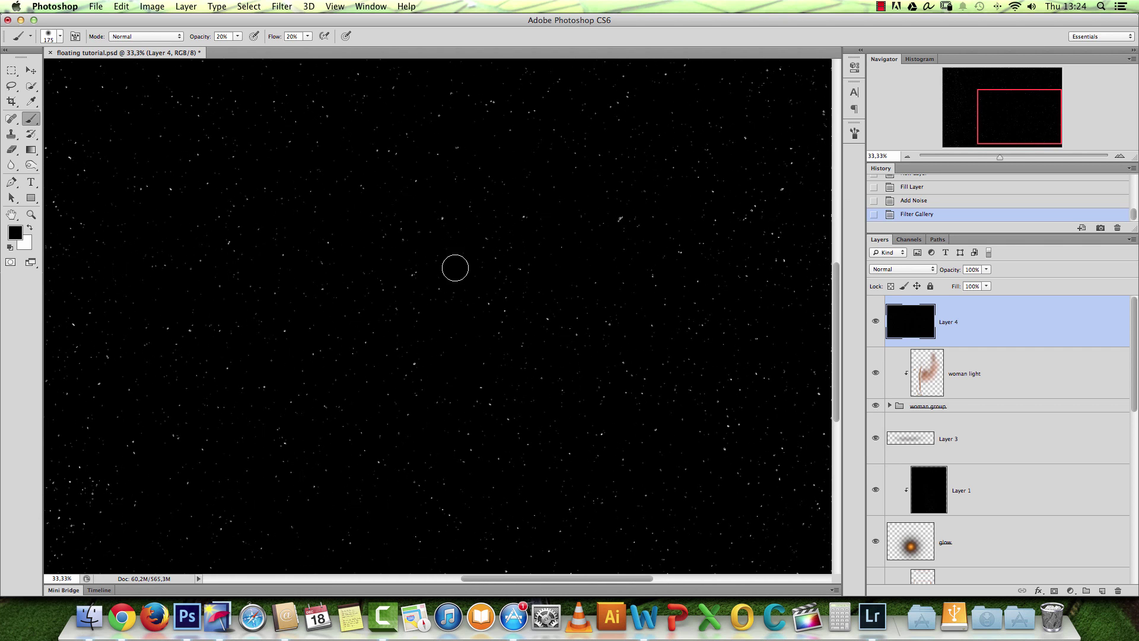
key(super+space)
click(433, 296)
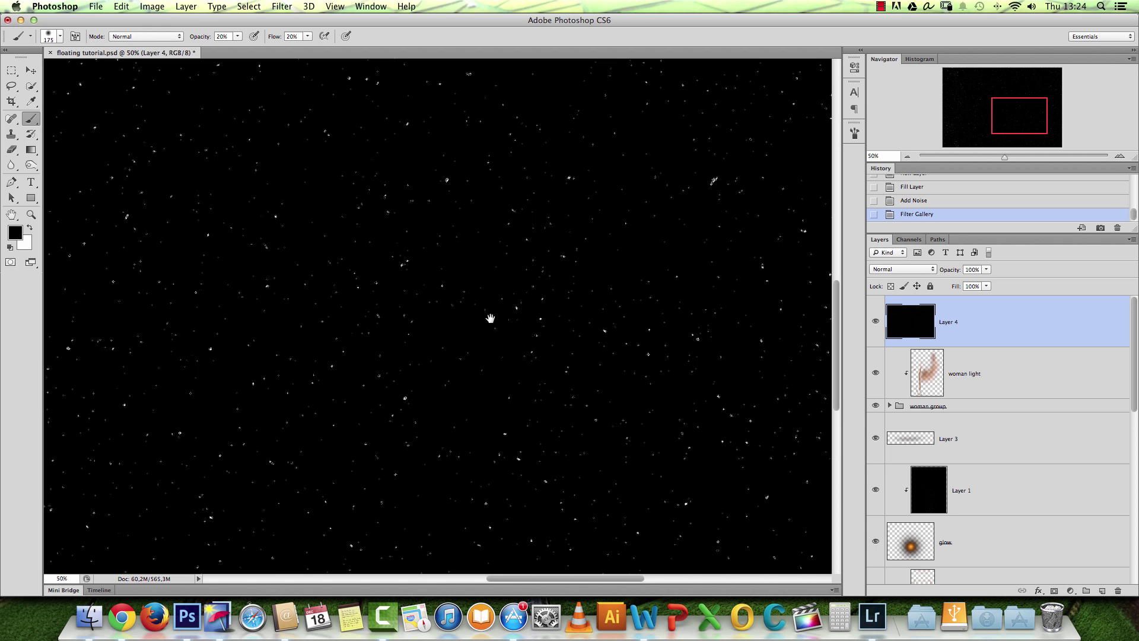
click(910, 274)
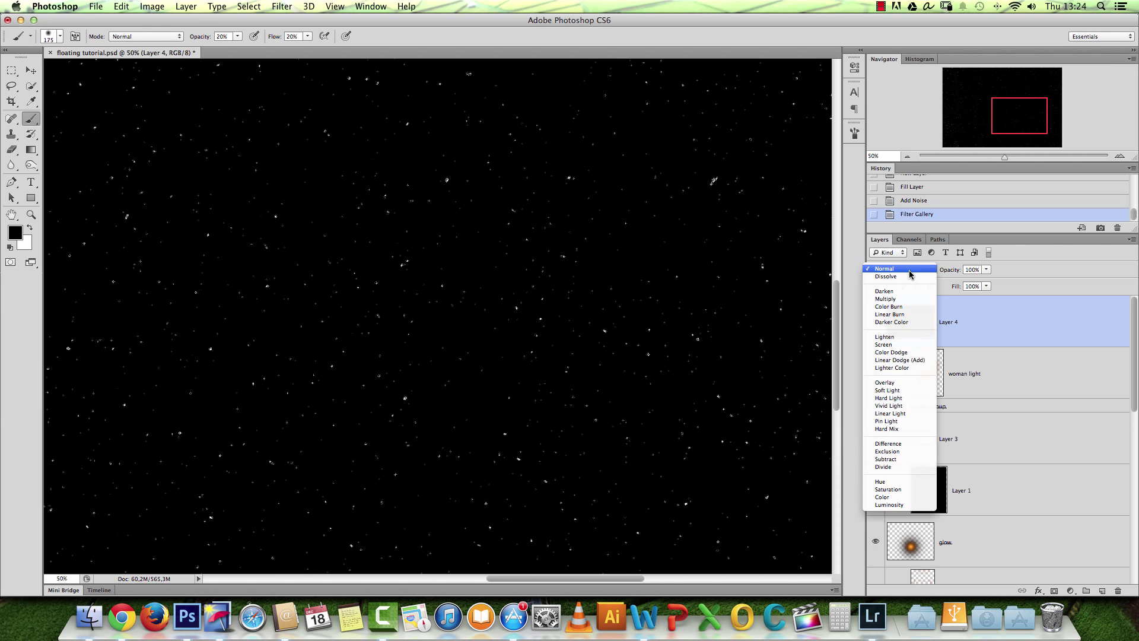
click(891, 344)
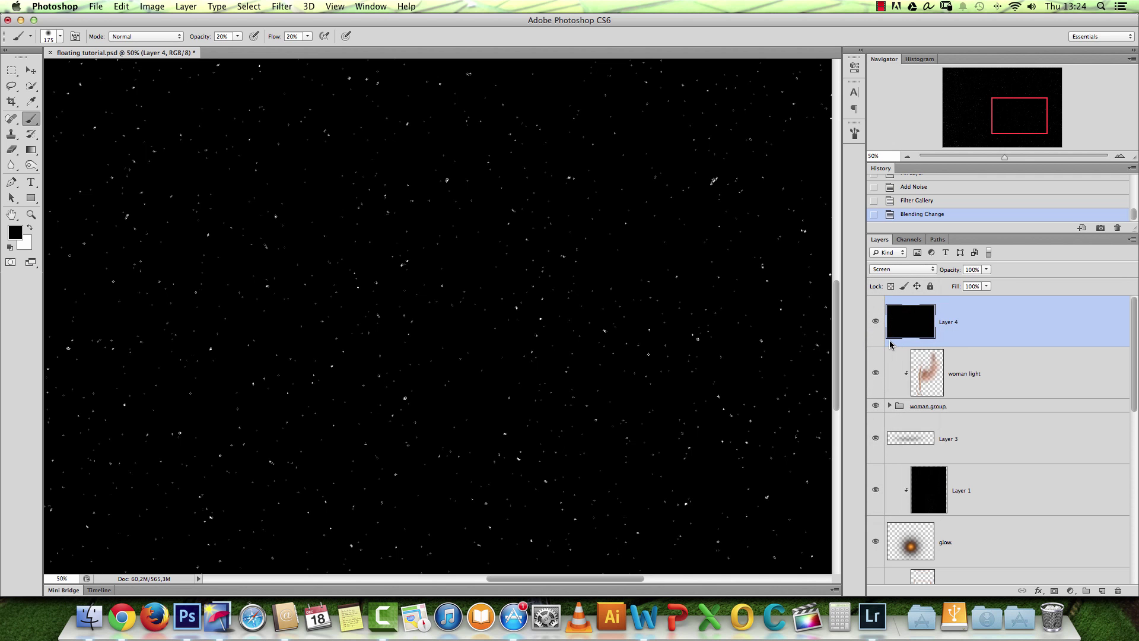
Soften the speckles with a Lens Blur using a radius of 5.
key(super+1)
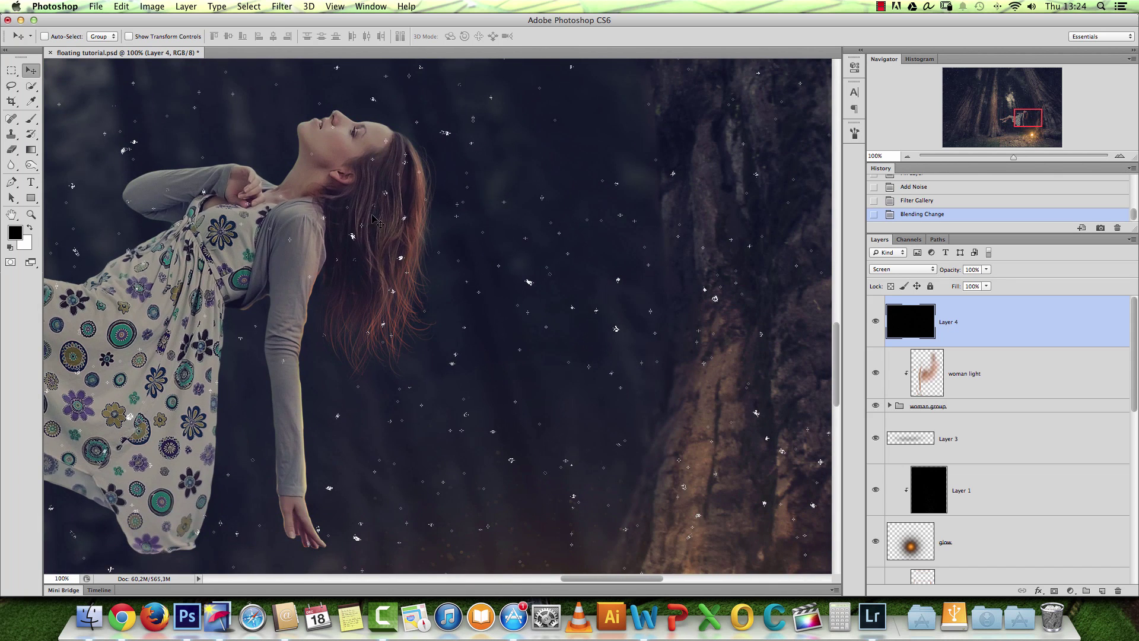
click(282, 7)
mouse_move(310, 157)
click(464, 258)
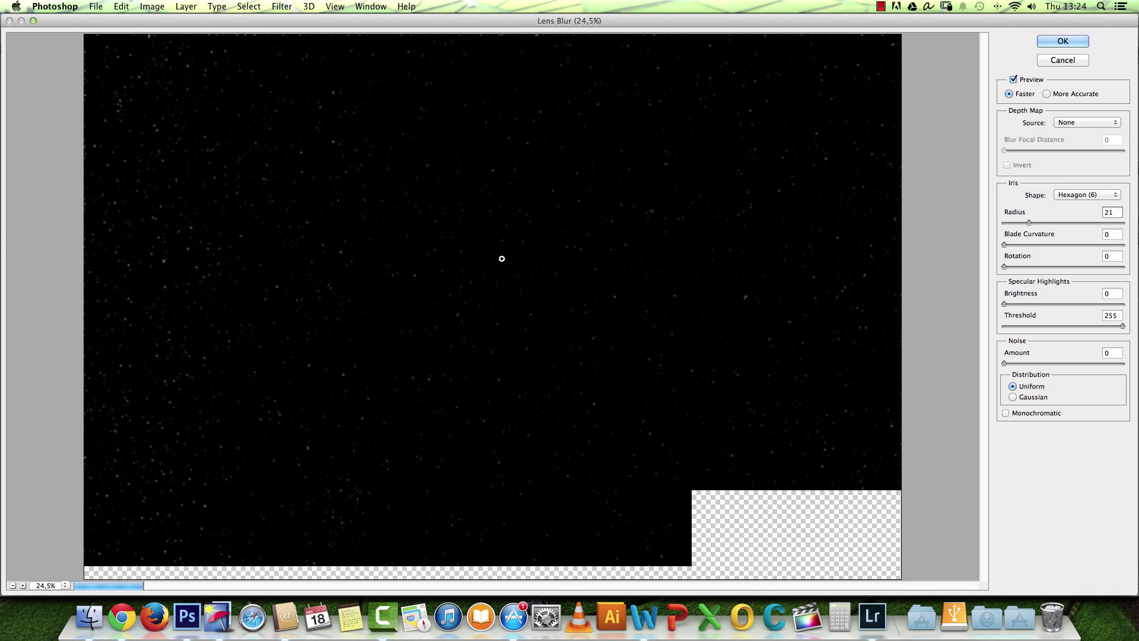
key(super+1)
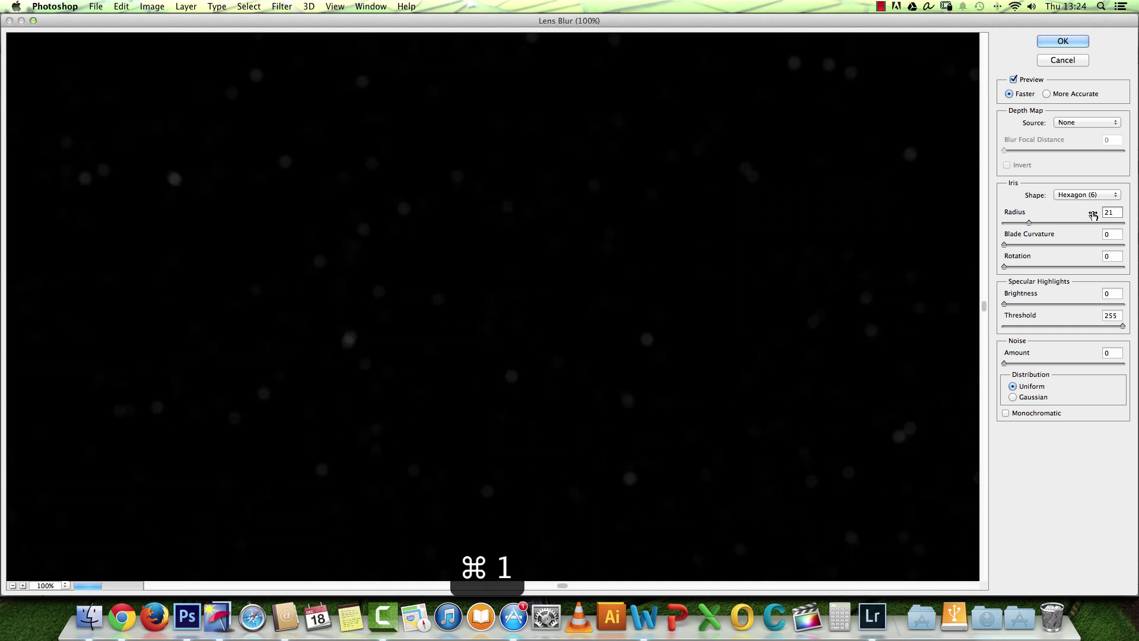
drag(1028, 223, 1007, 224)
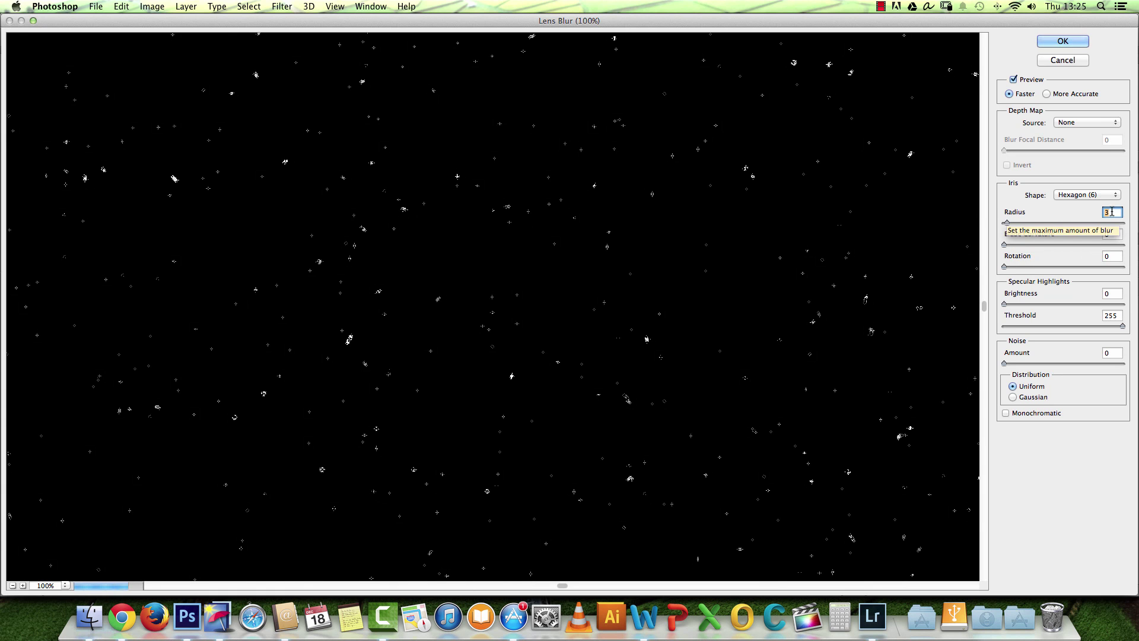
text(5)
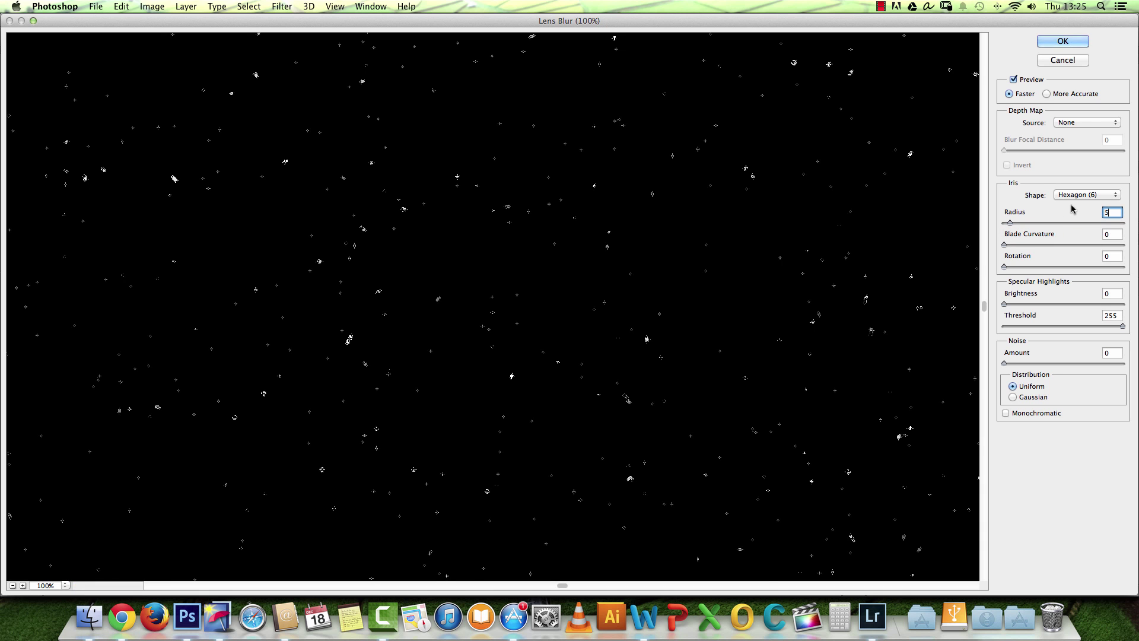
key(Return)
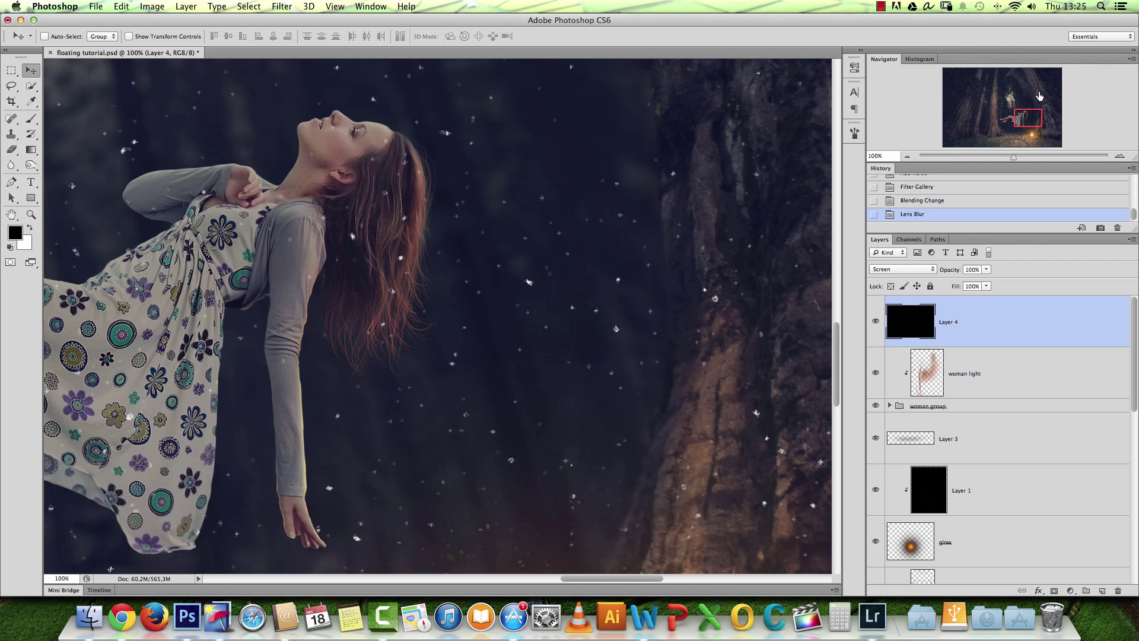
Brighten the speckles with Levels, using a black input of 11, a white input of 156 and slightly darkened midtones.
drag(529, 389, 574, 304)
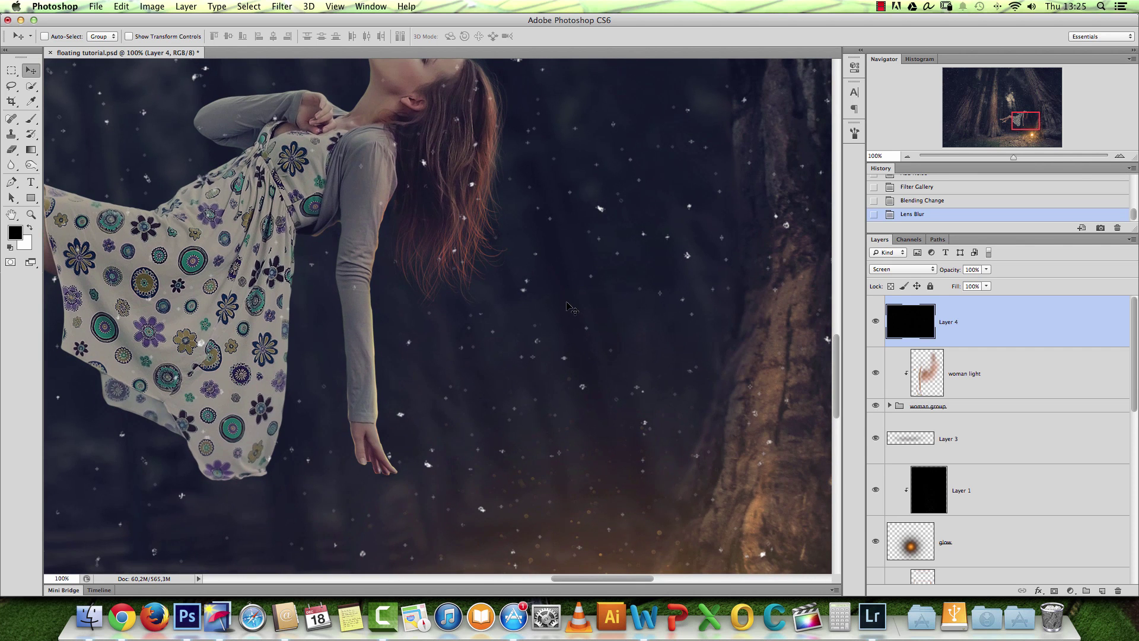
key(super+l)
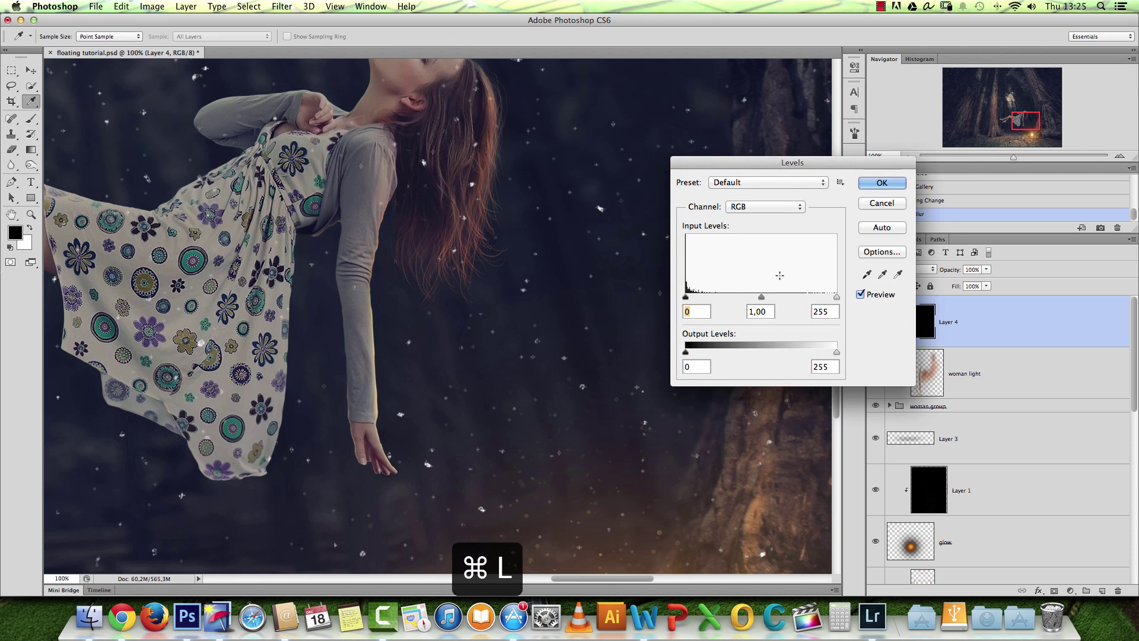
drag(813, 163, 748, 147)
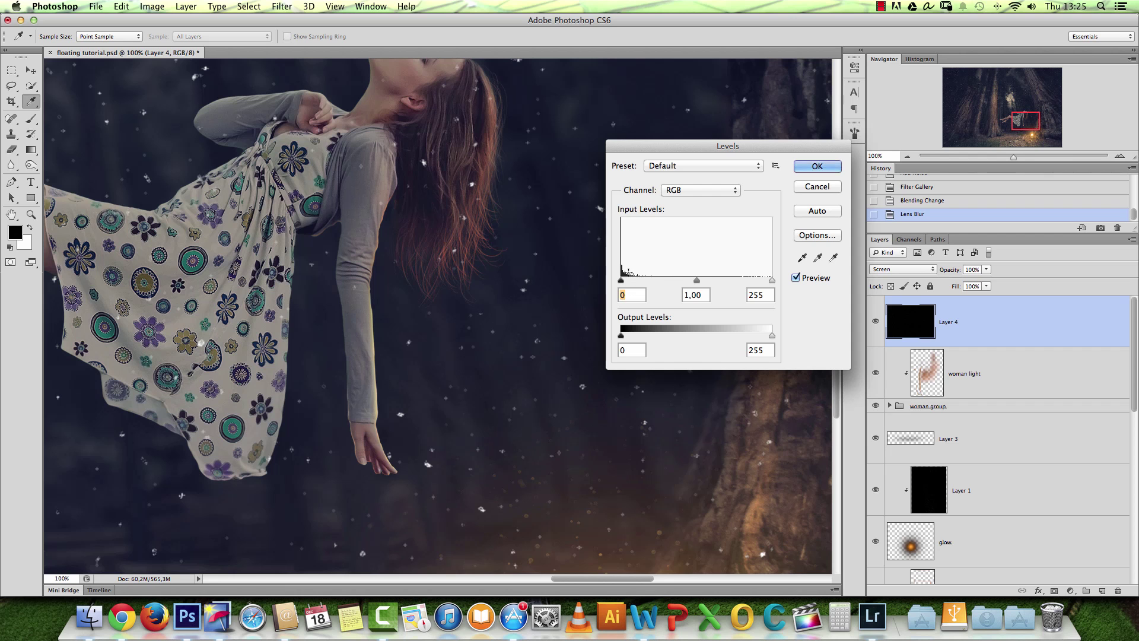
drag(621, 280, 631, 281)
key(Tab)
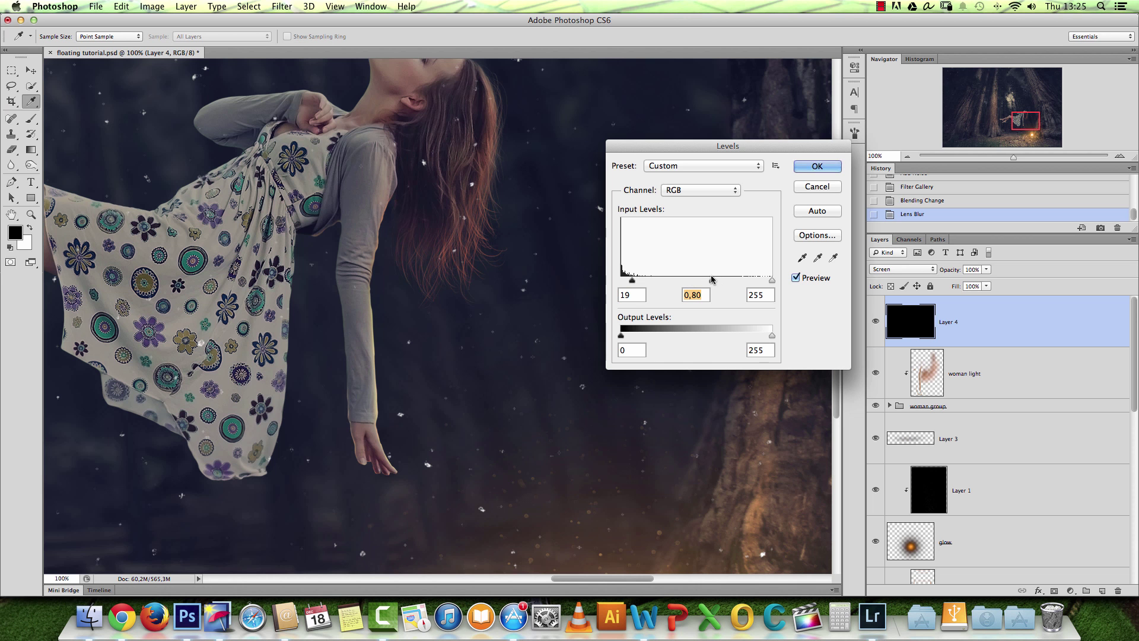
drag(747, 283, 742, 282)
drag(689, 283, 686, 288)
drag(628, 283, 633, 287)
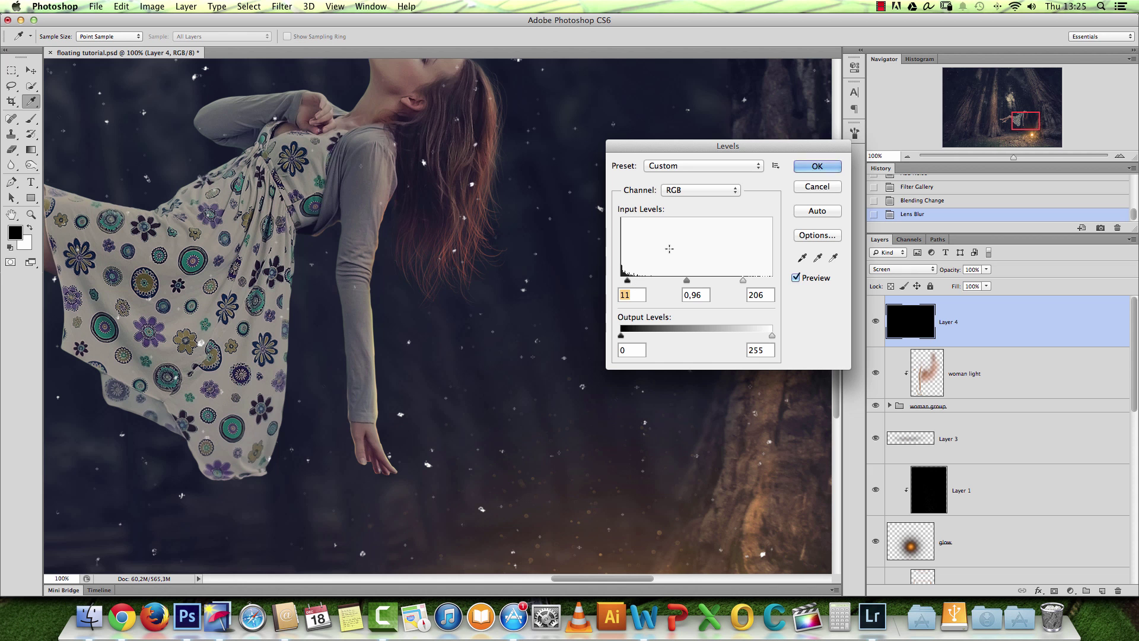
drag(743, 283, 712, 283)
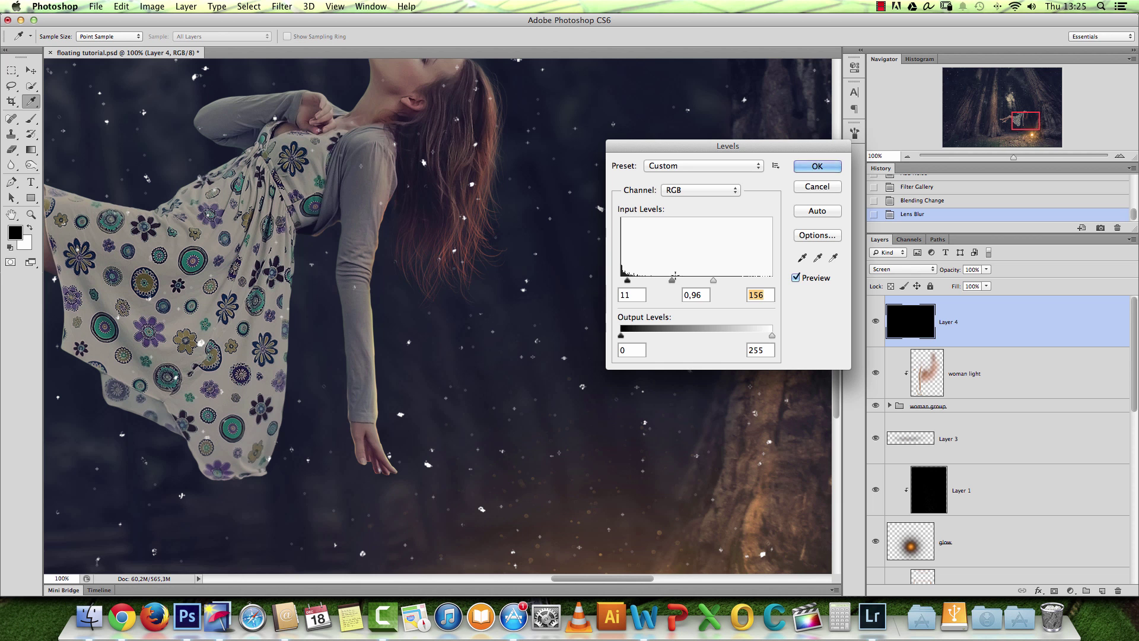
drag(672, 280, 682, 284)
click(818, 166)
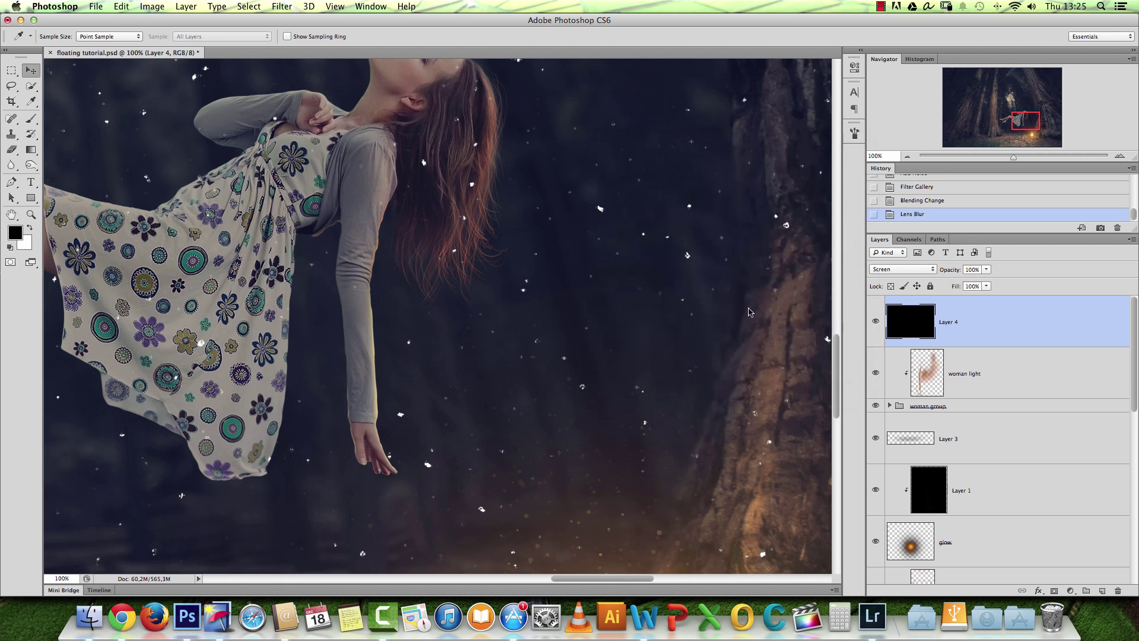
Try the speckle layer in Normal blend mode and undo the change.
scroll(620, 292, down, 1)
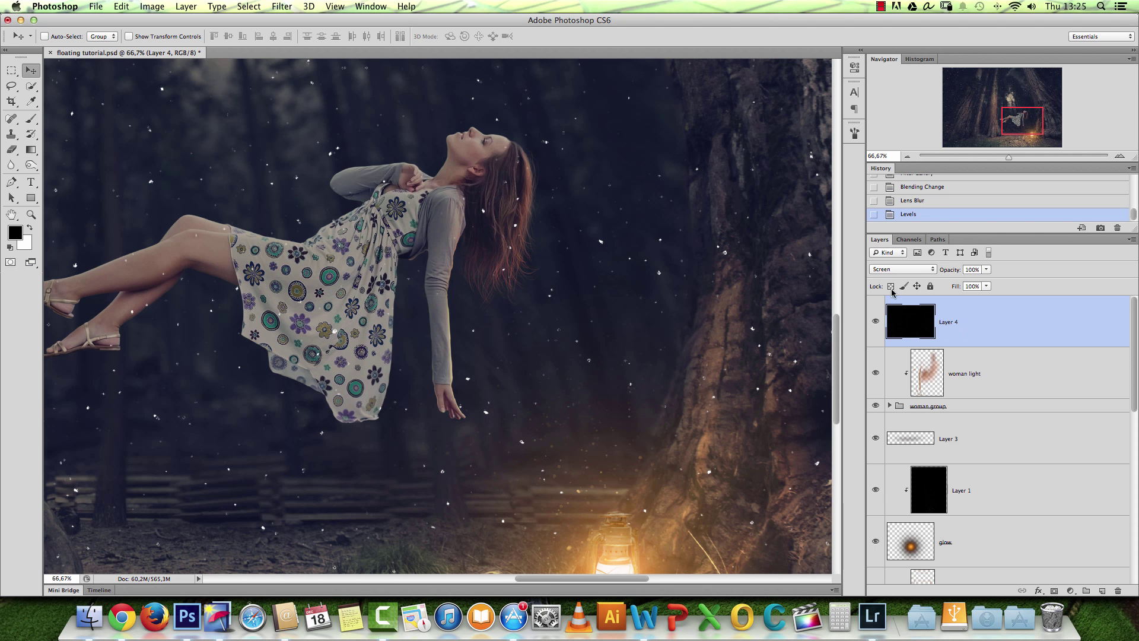
click(902, 268)
click(891, 193)
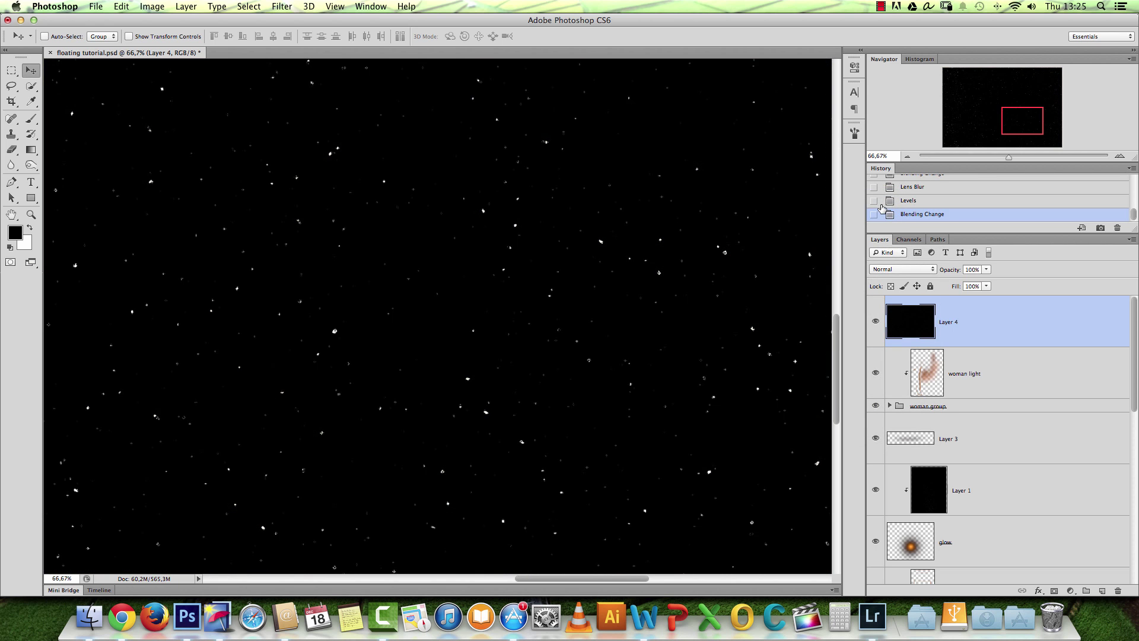
key(super+z)
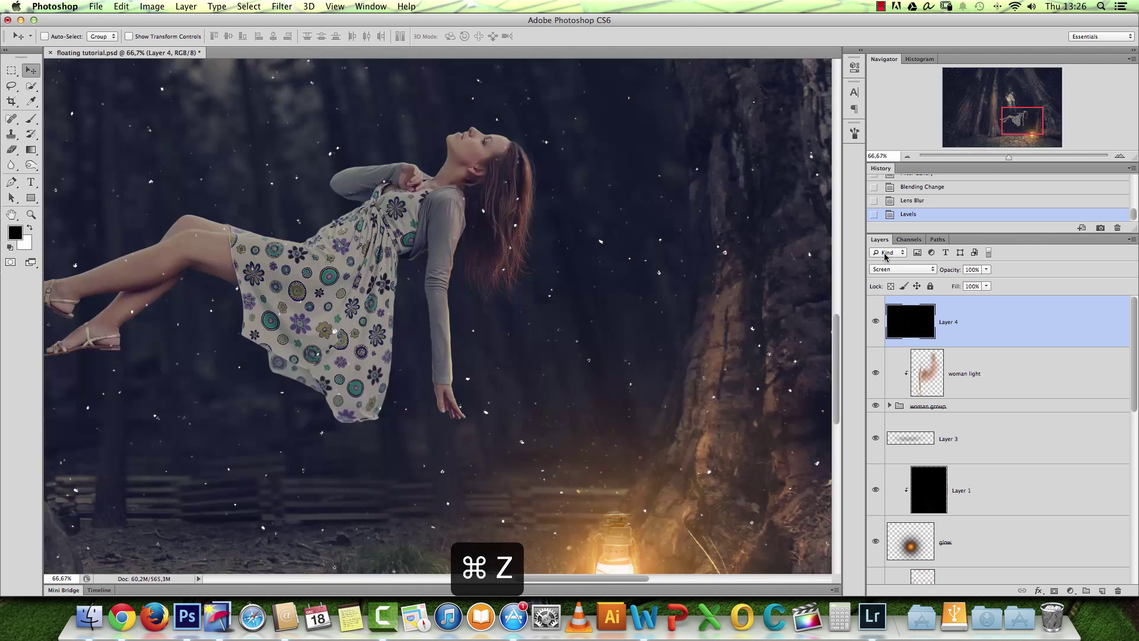
Add a black layer mask to the speckle layer to hide all its particles.
click(1054, 591)
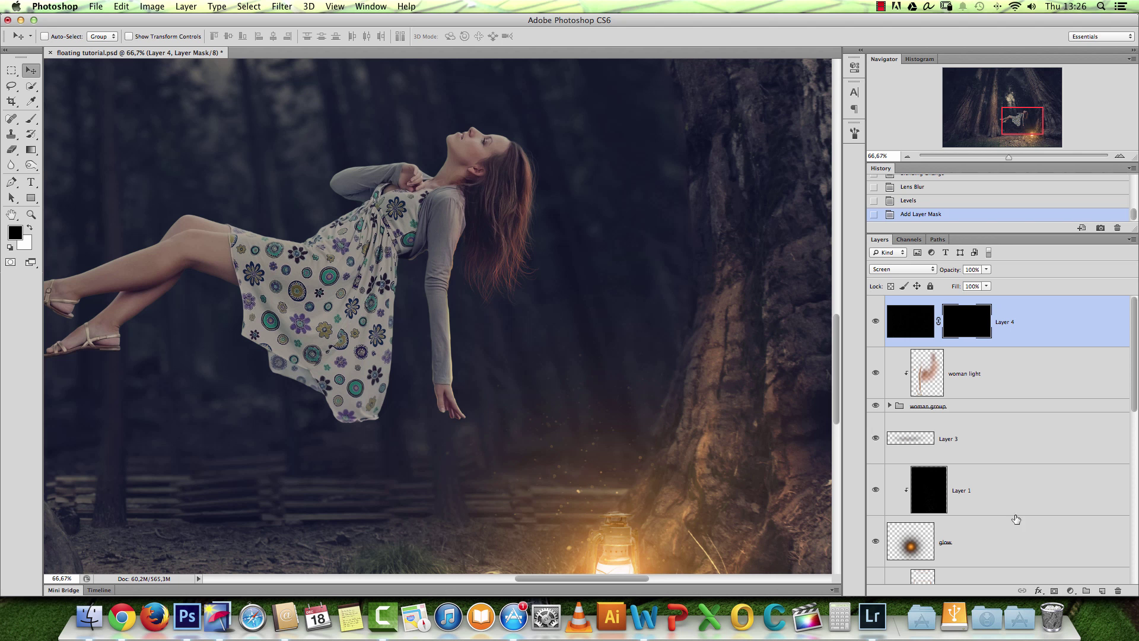
Paint white with the Brush on the speckle layer's mask to reveal scattered particles beside the woman's hair, arm and hand.
click(31, 119)
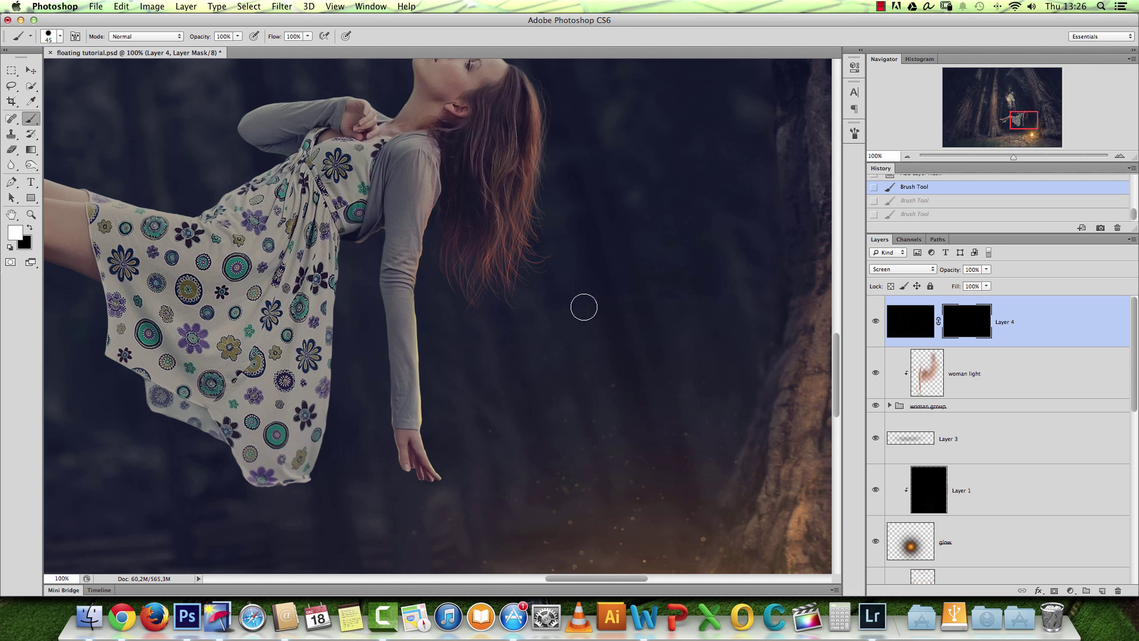
mouse_move(577, 306)
mouse_down()
mouse_move(586, 300)
mouse_move(570, 300)
mouse_move(569, 287)
mouse_move(569, 308)
mouse_up()
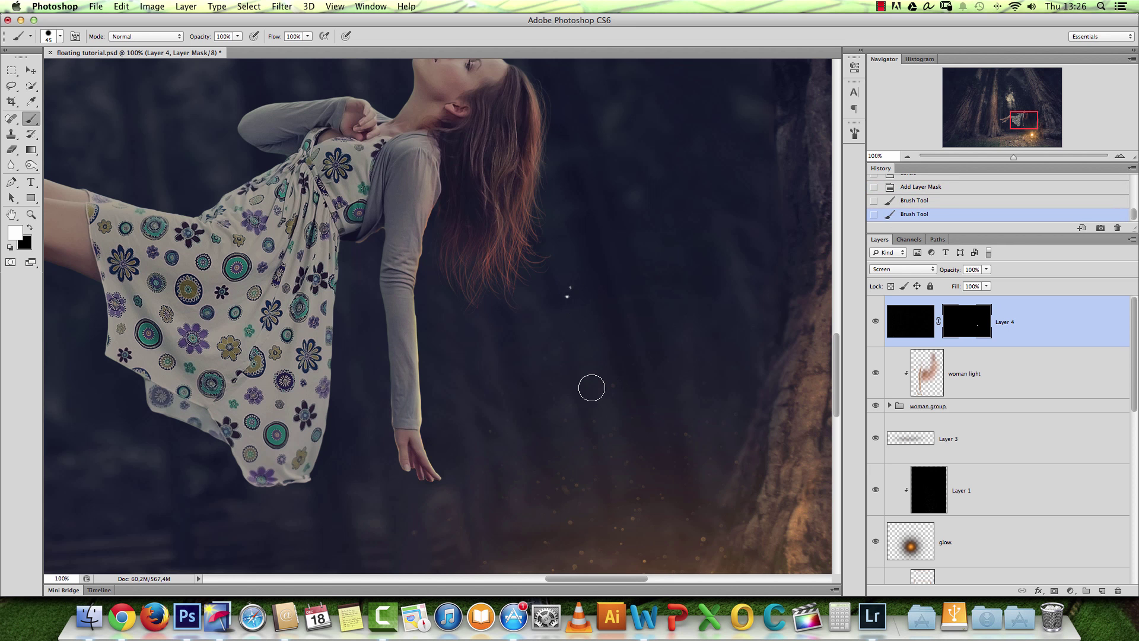
drag(616, 383, 613, 367)
drag(507, 402, 570, 374)
drag(515, 322, 514, 325)
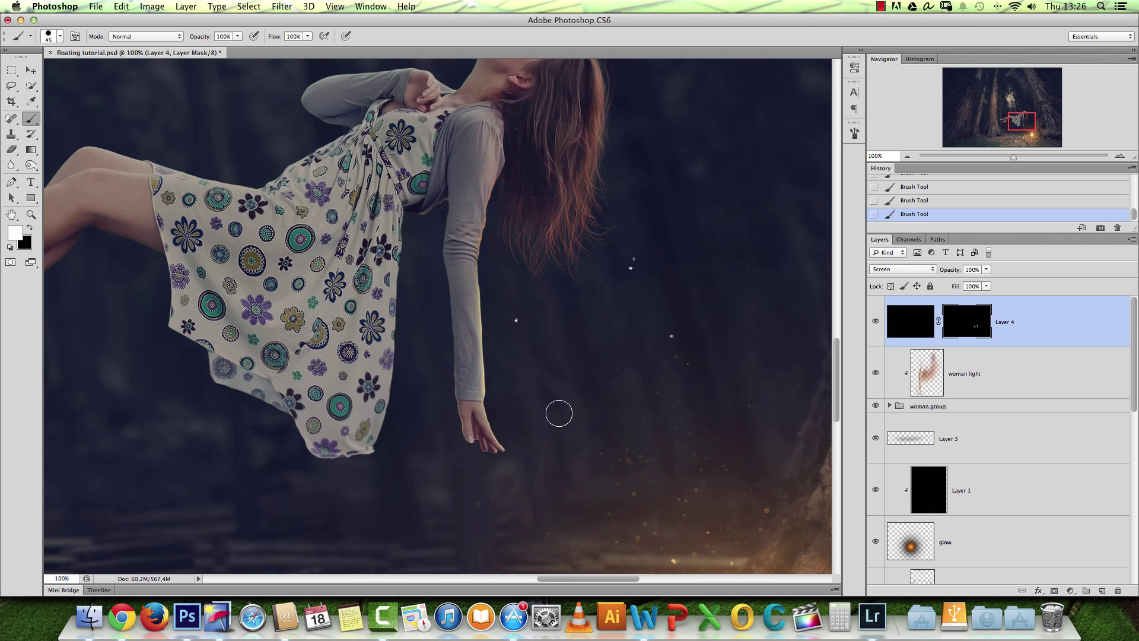
mouse_move(558, 408)
mouse_down()
mouse_move(591, 421)
mouse_move(595, 448)
mouse_move(612, 419)
mouse_up()
click(573, 330)
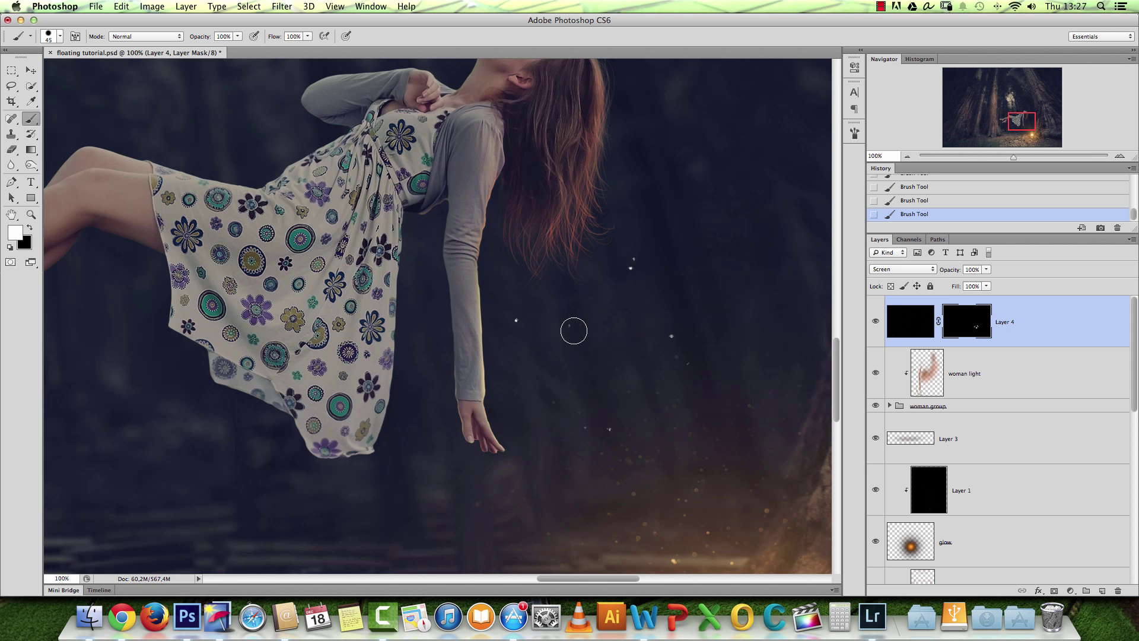
Lower the speckle layer mask's density to 77% so the hidden particles show faintly.
double_click(970, 316)
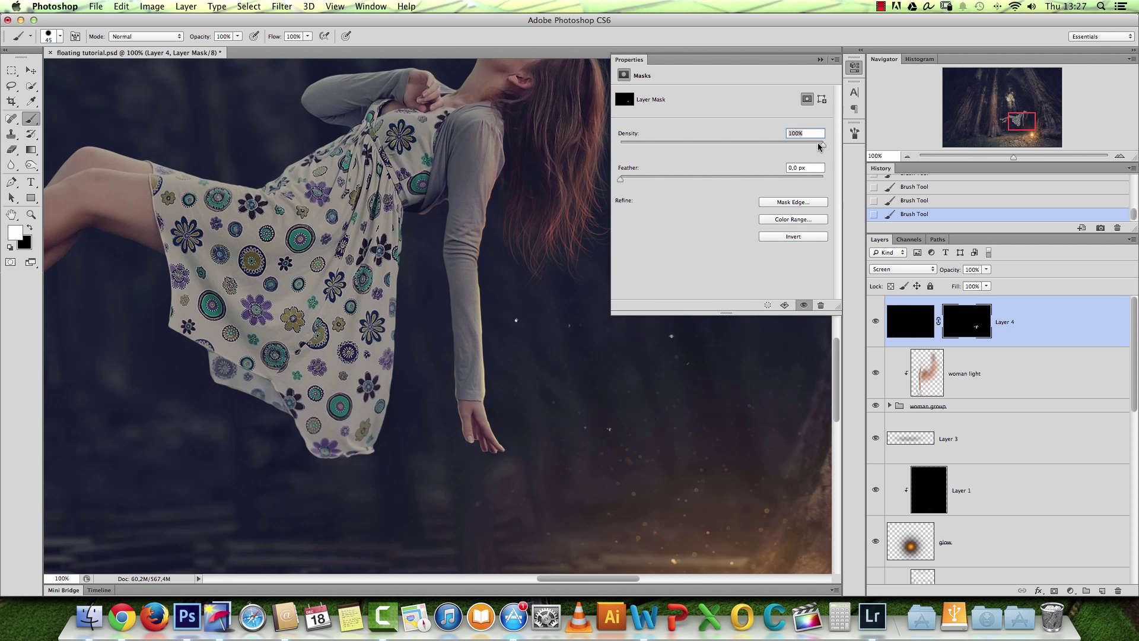
drag(776, 145, 776, 144)
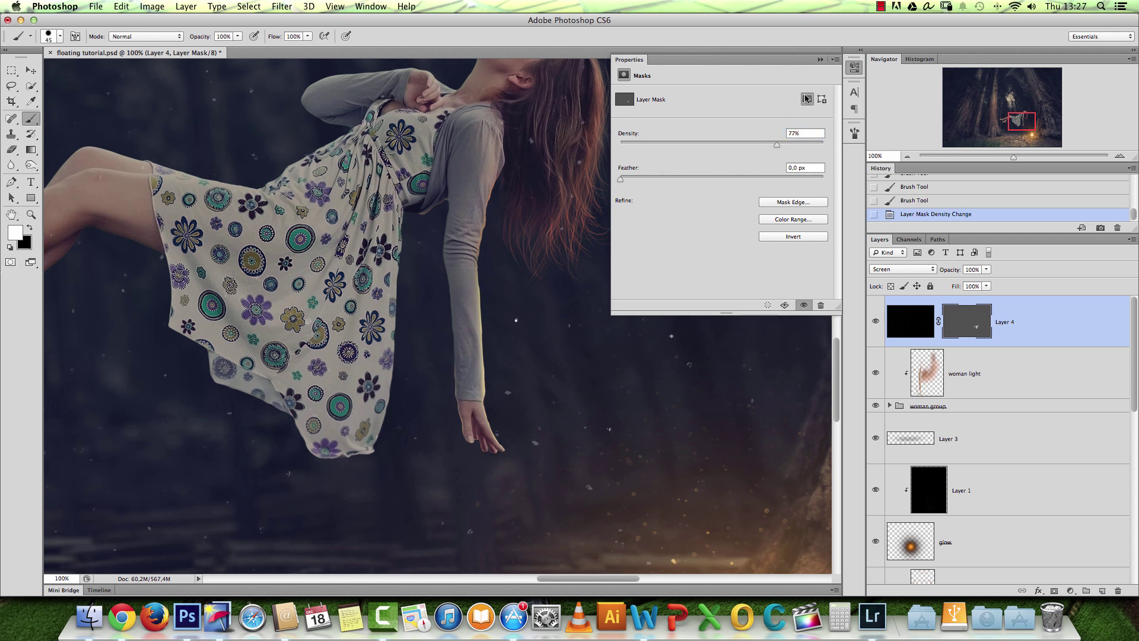
click(820, 60)
Paint white on the mask over chosen particles near the hand, on the dress, in the hair and in the air beside her.
scroll(510, 335, down, 4)
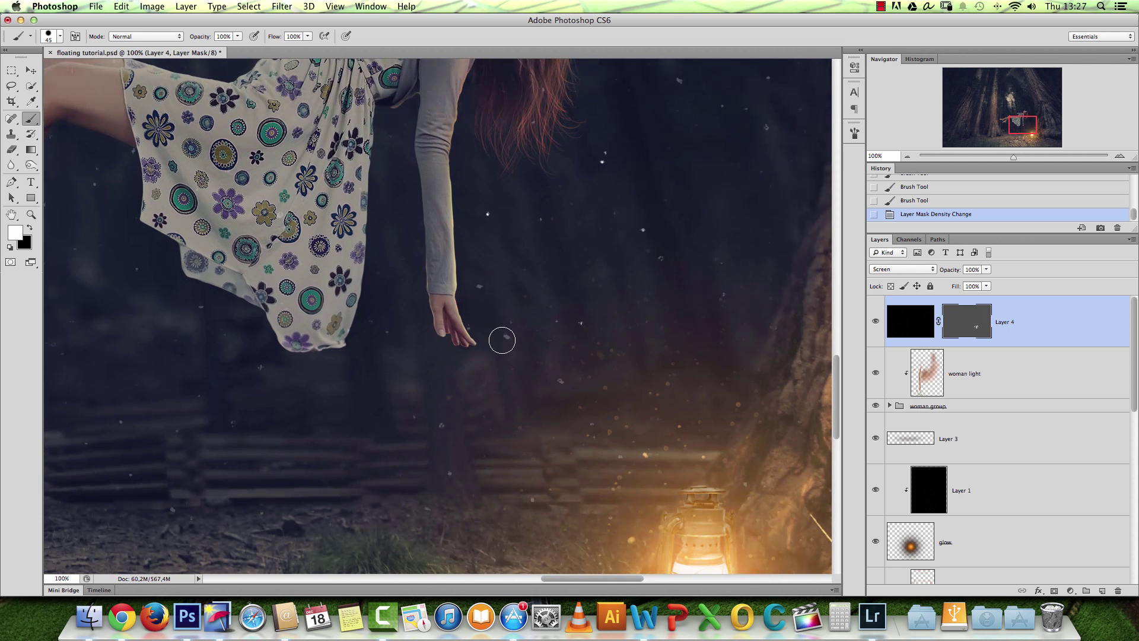
click(510, 322)
click(478, 285)
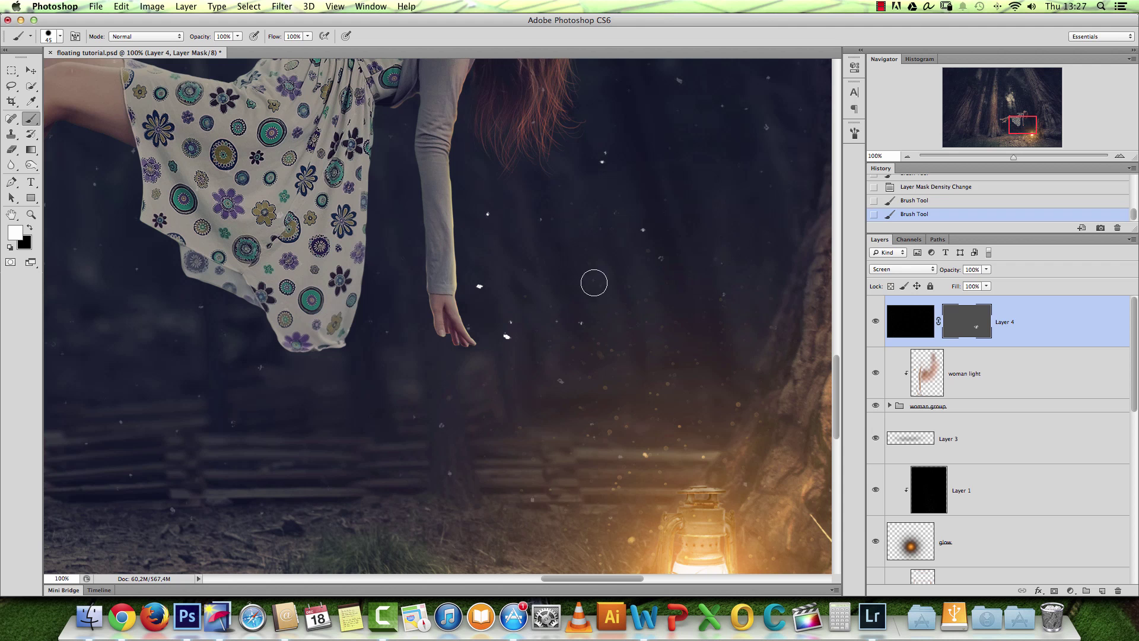
click(706, 251)
scroll(669, 320, up, 2)
scroll(669, 321, right, 2)
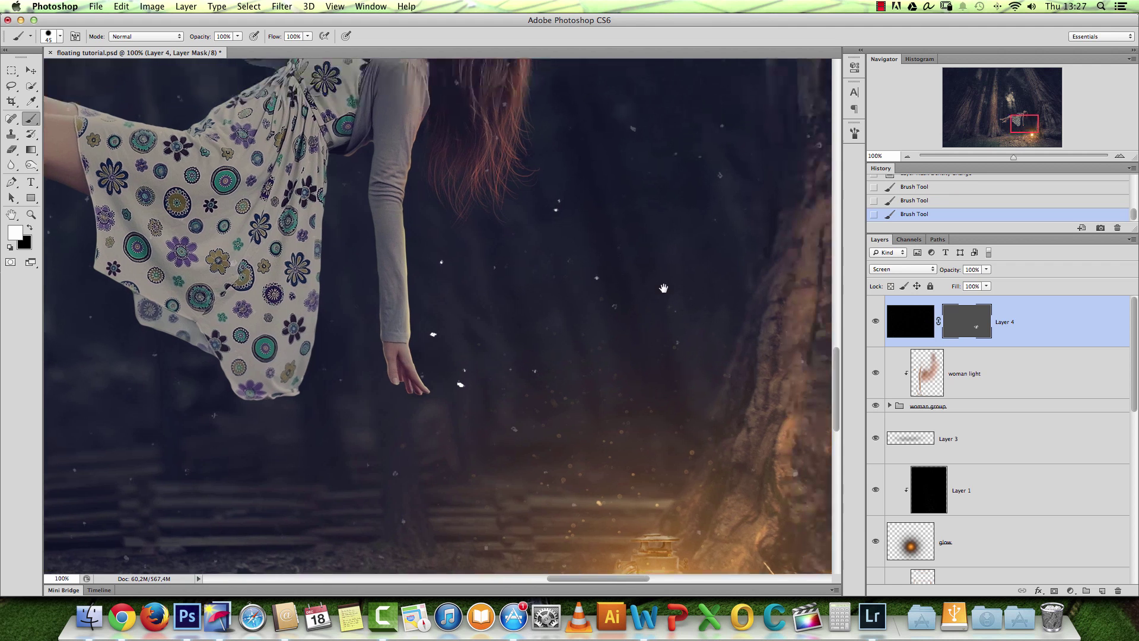
scroll(688, 379, up, 3)
scroll(688, 380, left, 1)
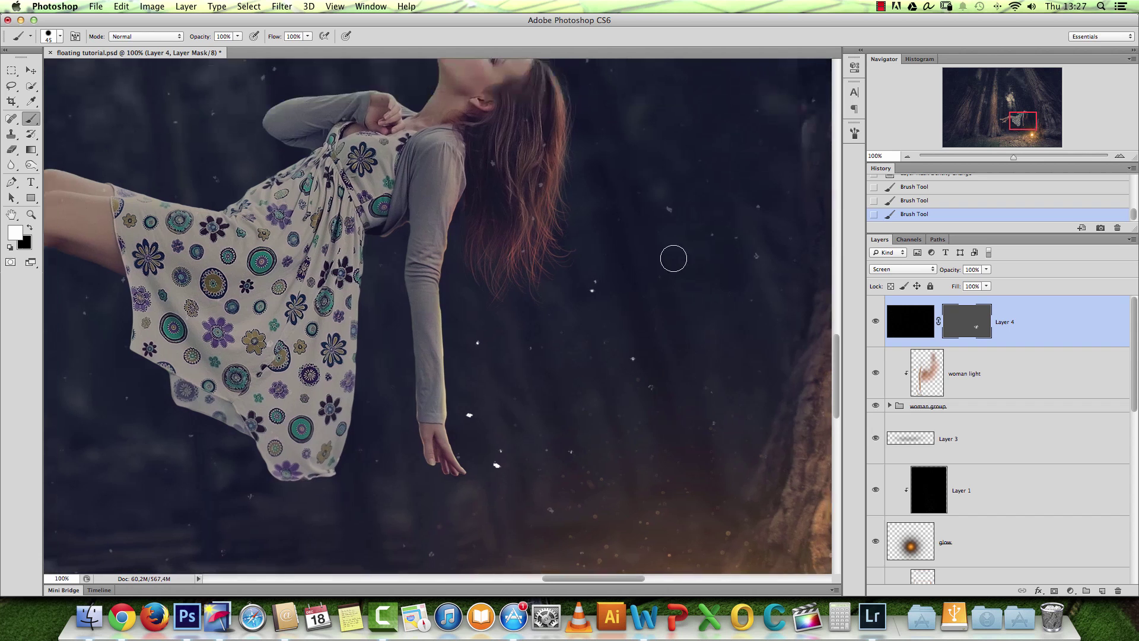
click(676, 210)
drag(365, 369, 412, 330)
click(320, 309)
drag(638, 246, 591, 322)
click(493, 201)
click(525, 286)
Restore the speckle layer mask's density to 100%.
double_click(985, 330)
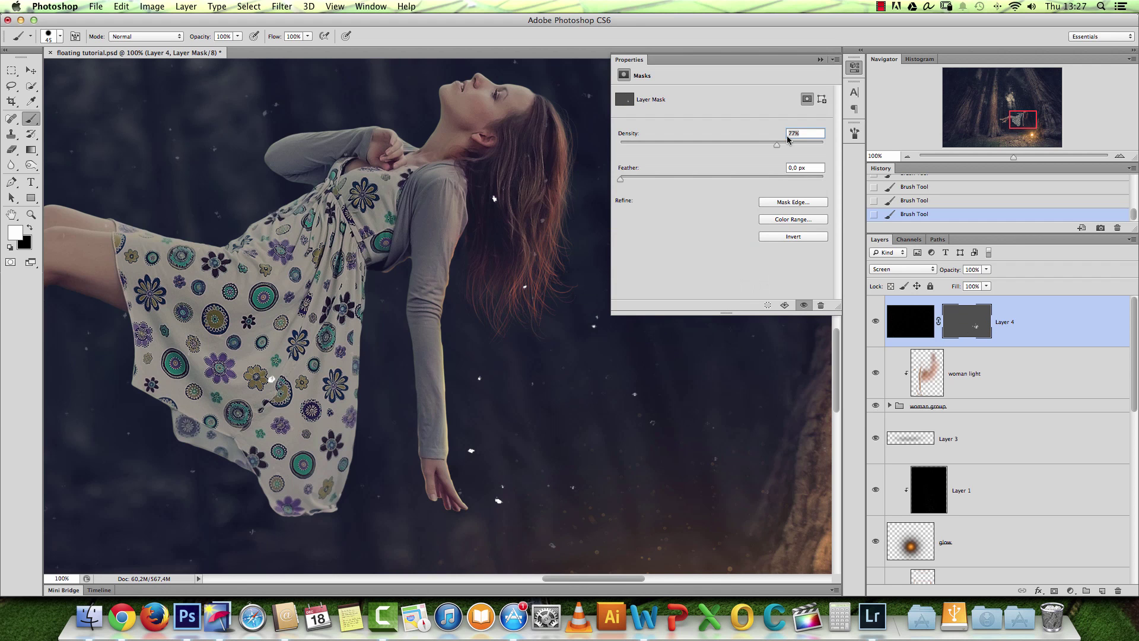
key(Return)
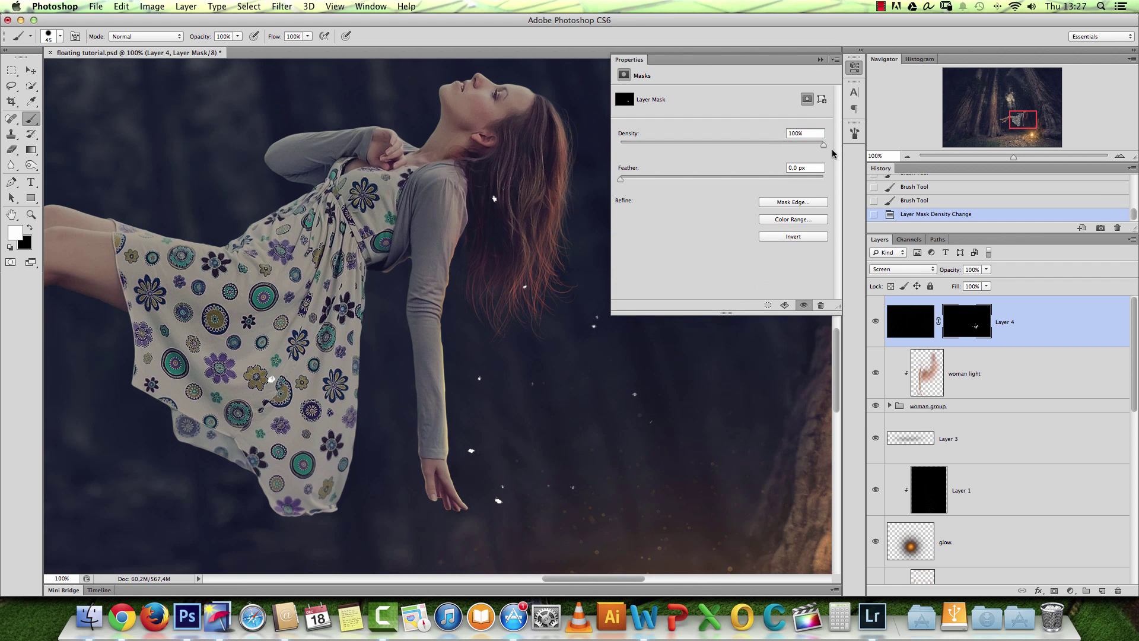
click(820, 61)
Examine the revealed particles around the woman, both in the wider composite and close up.
key(alt+space)
click(633, 334)
click(657, 330)
key(super+space)
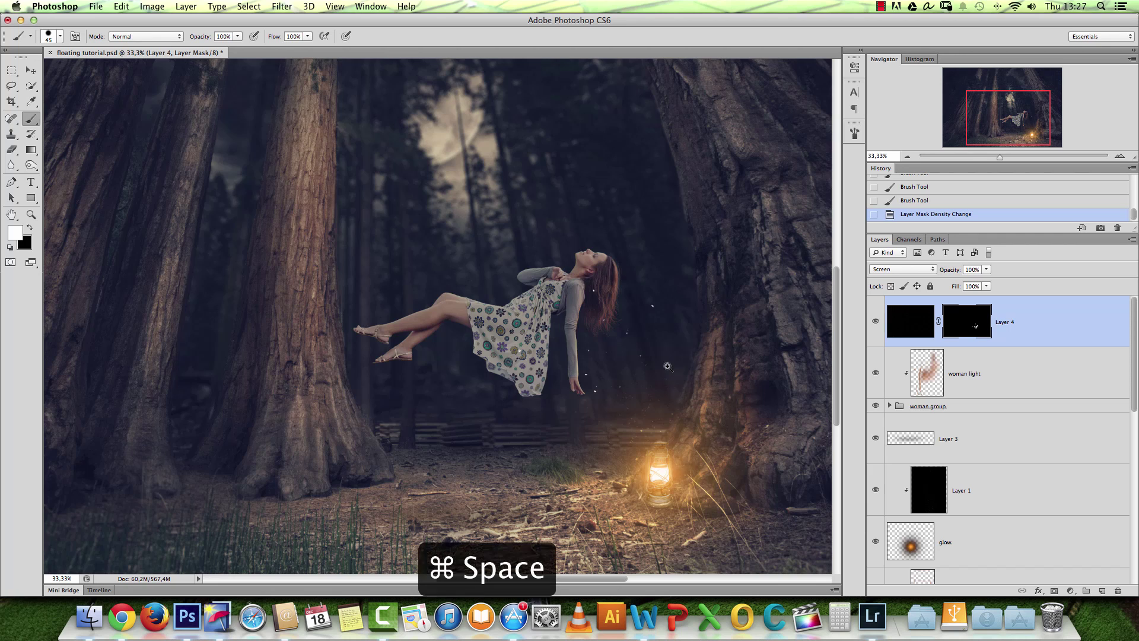
click(671, 366)
click(646, 354)
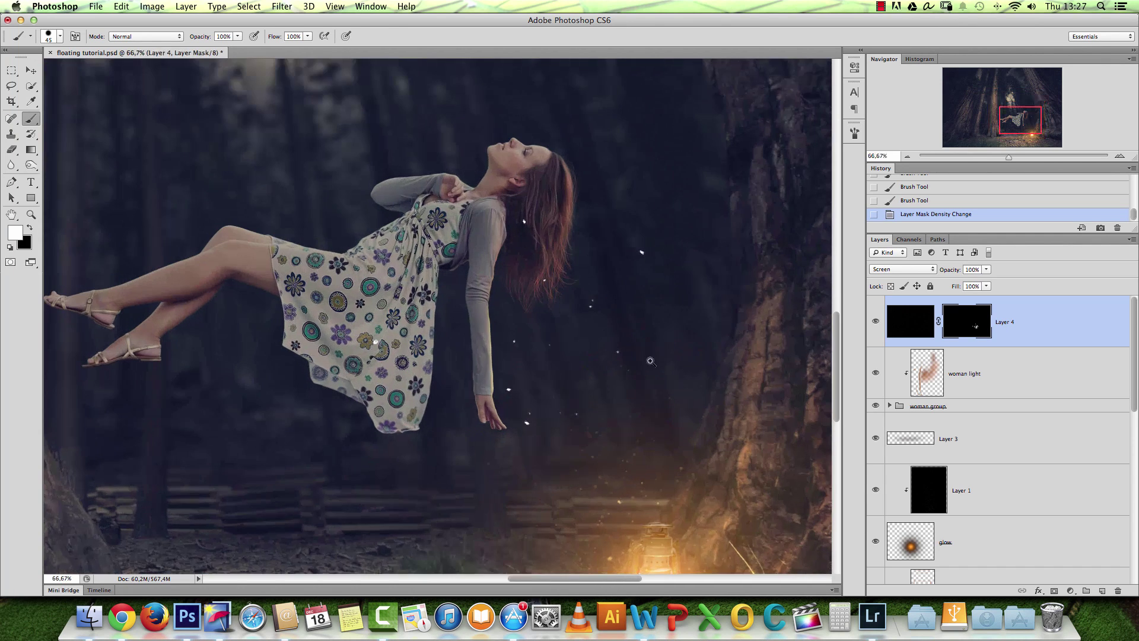
scroll(671, 287, right, 3)
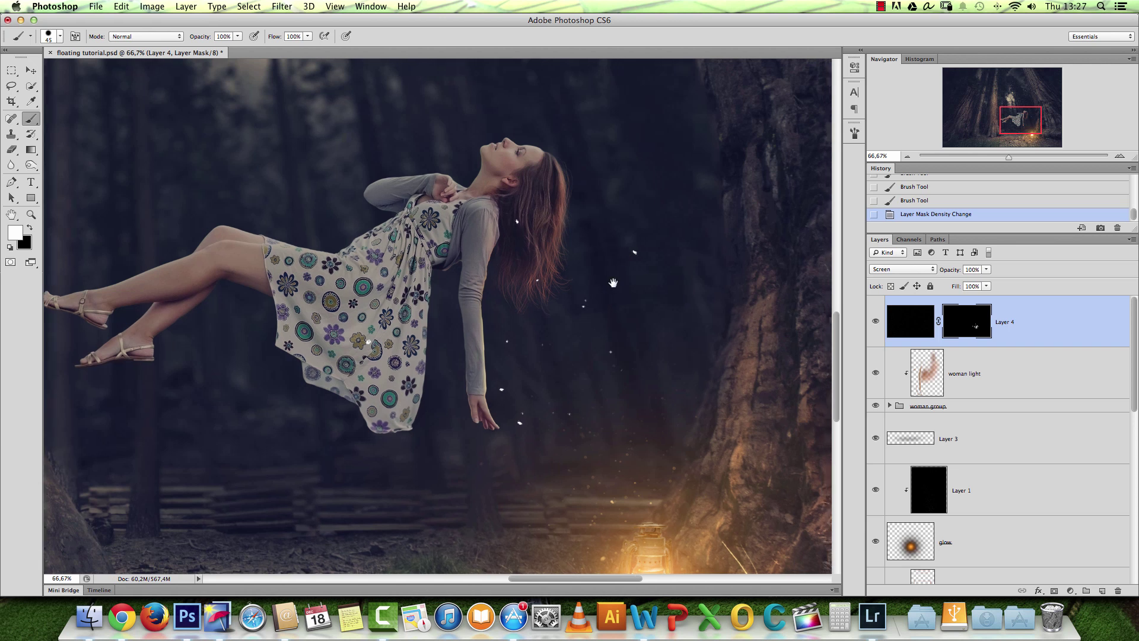
key(super+space)
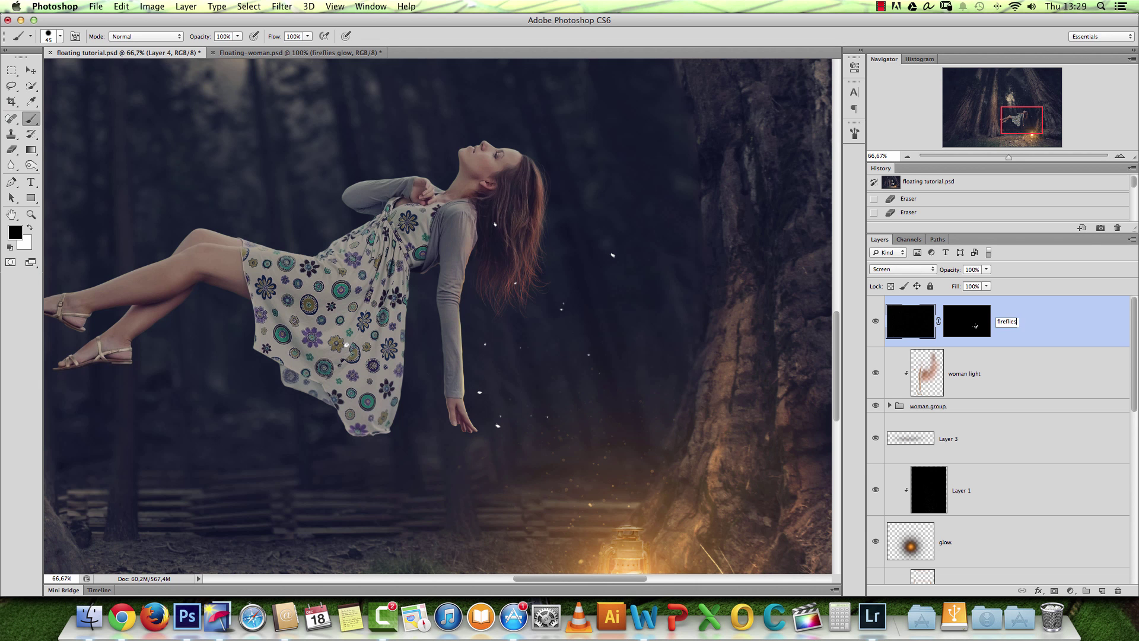
Name the speckle layer "fireflies" and add a new layer above it named "fireflies glows".
text(s)
key(Return)
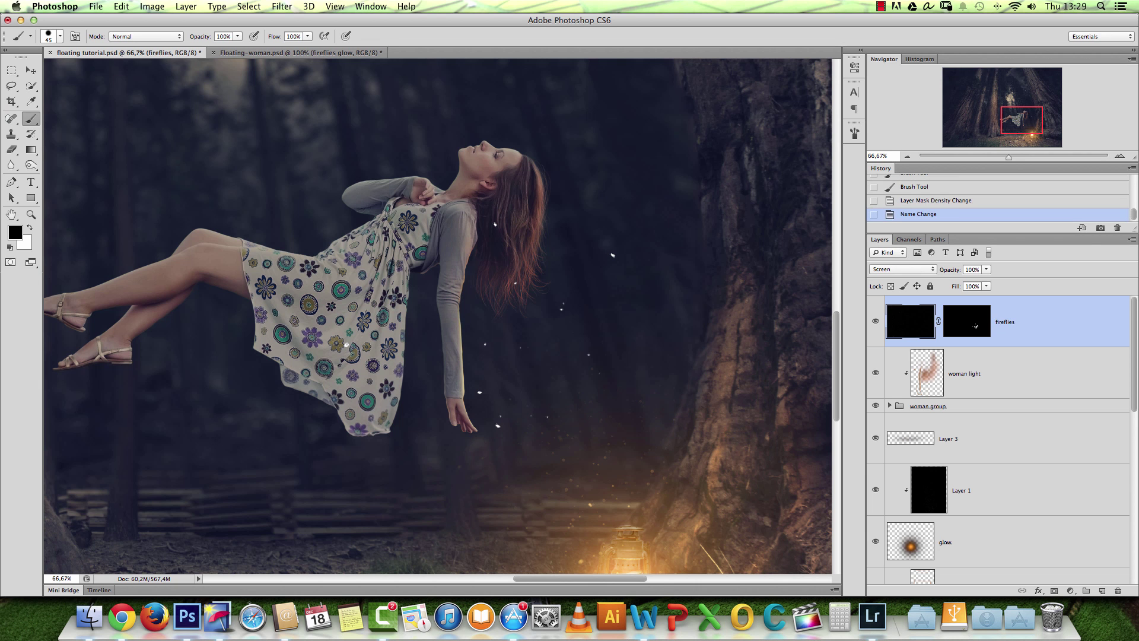
click(1103, 589)
double_click(948, 322)
text(fireflies glows)
key(Return)
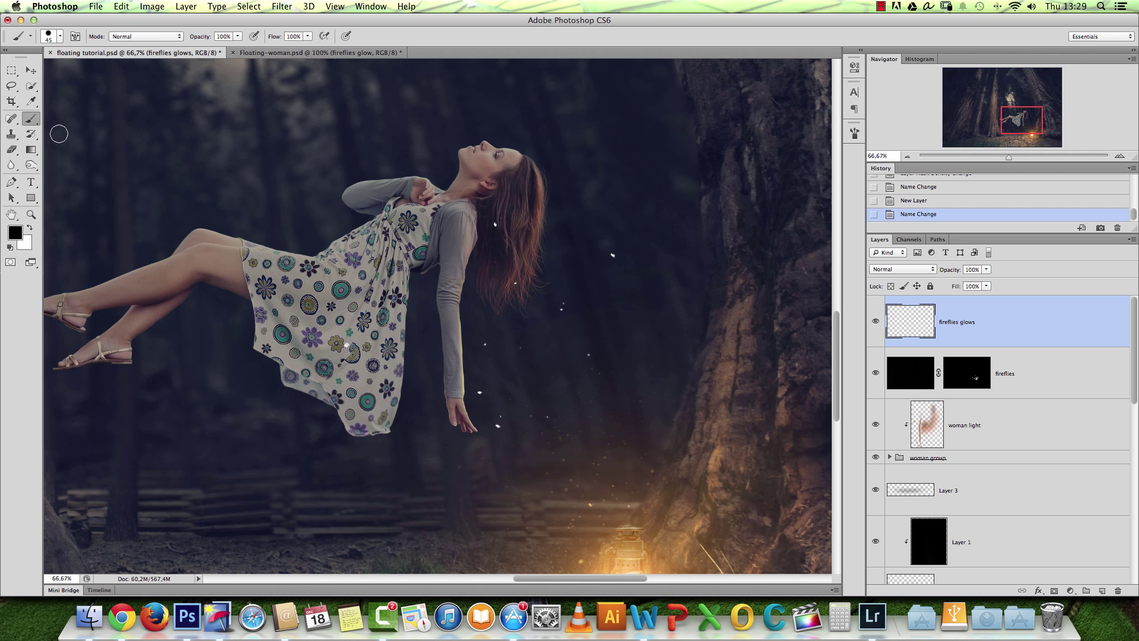
Set the brush hardness to 0% for painting soft glows.
right_click(317, 140)
drag(360, 208, 353, 207)
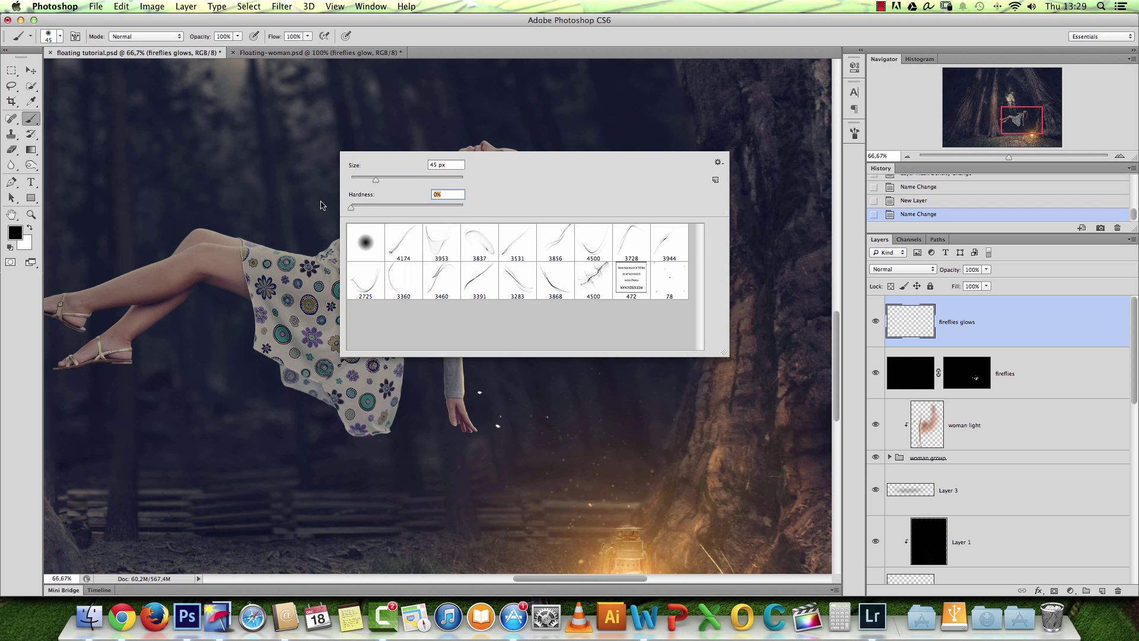
key(Return)
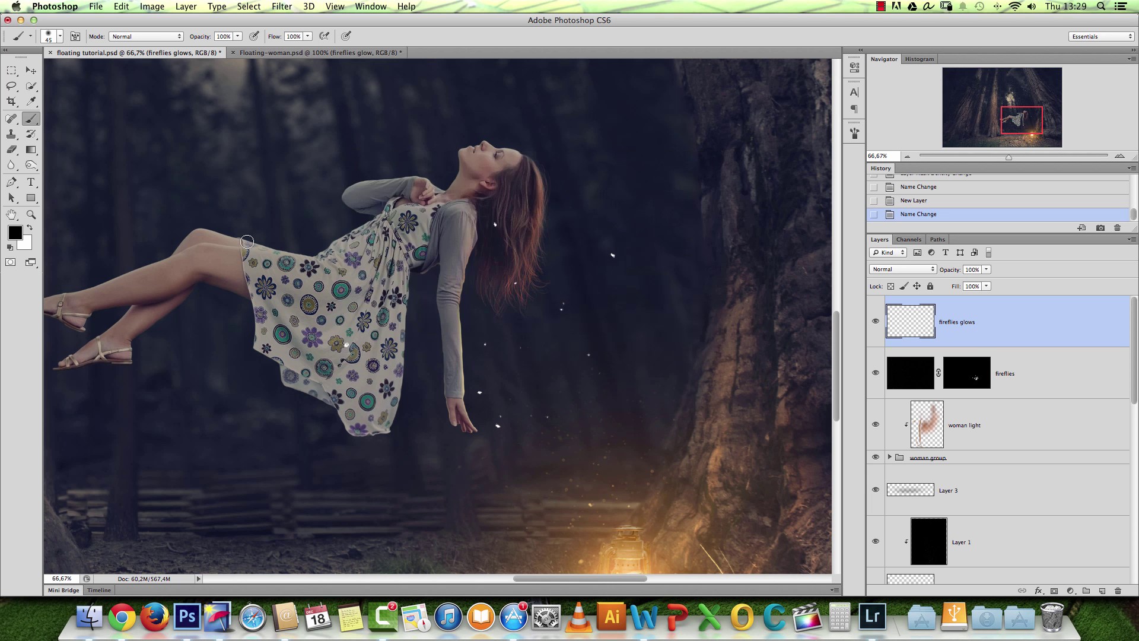
Set the foreground colour to #736755 and dab a soft glow over the bright particle beyond the woman's hair.
click(20, 232)
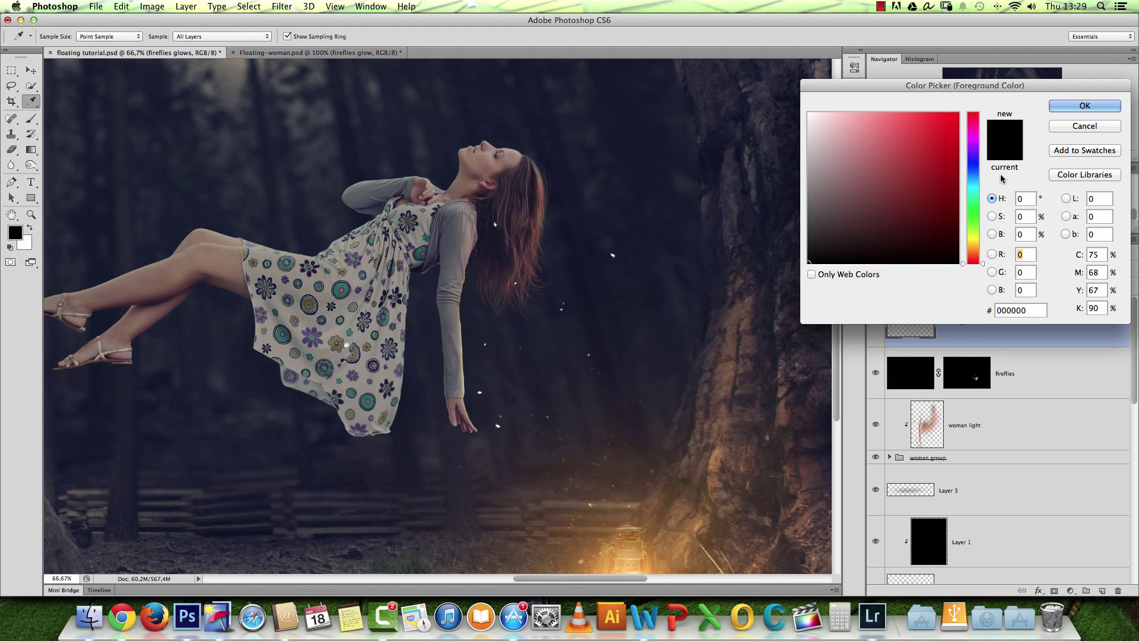
click(974, 249)
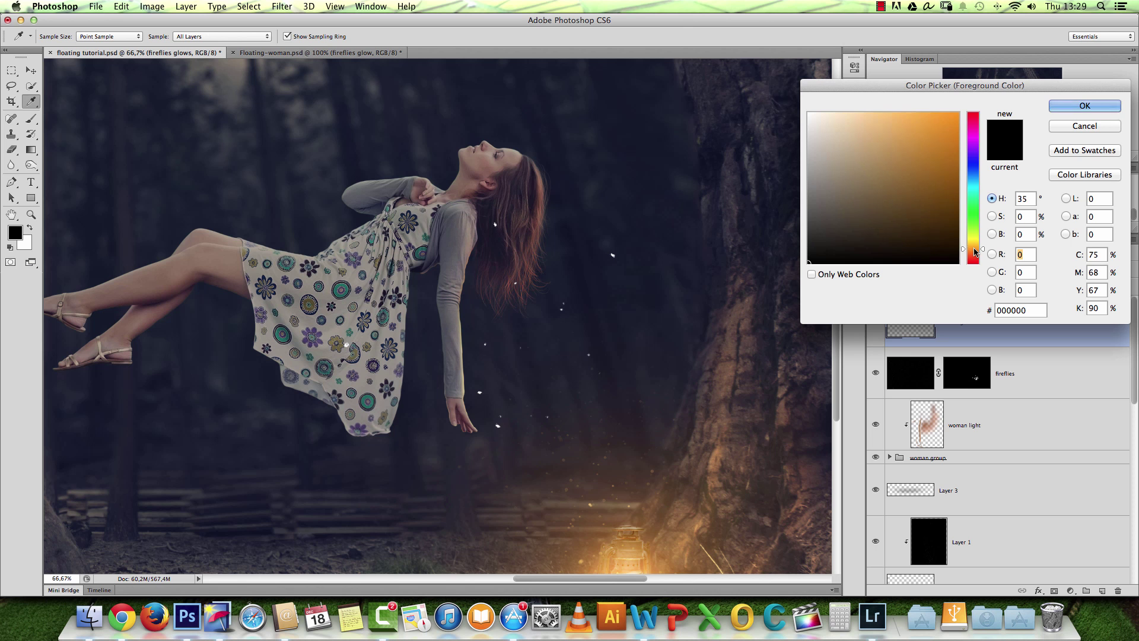
click(851, 136)
drag(850, 136, 847, 195)
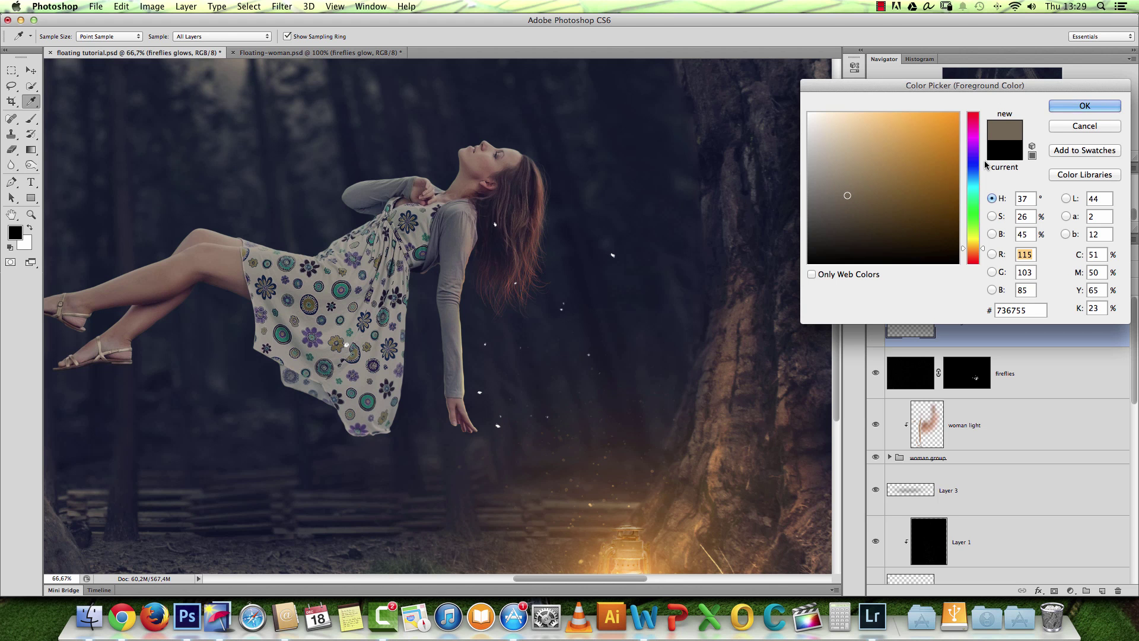
key(Return)
key(super+space)
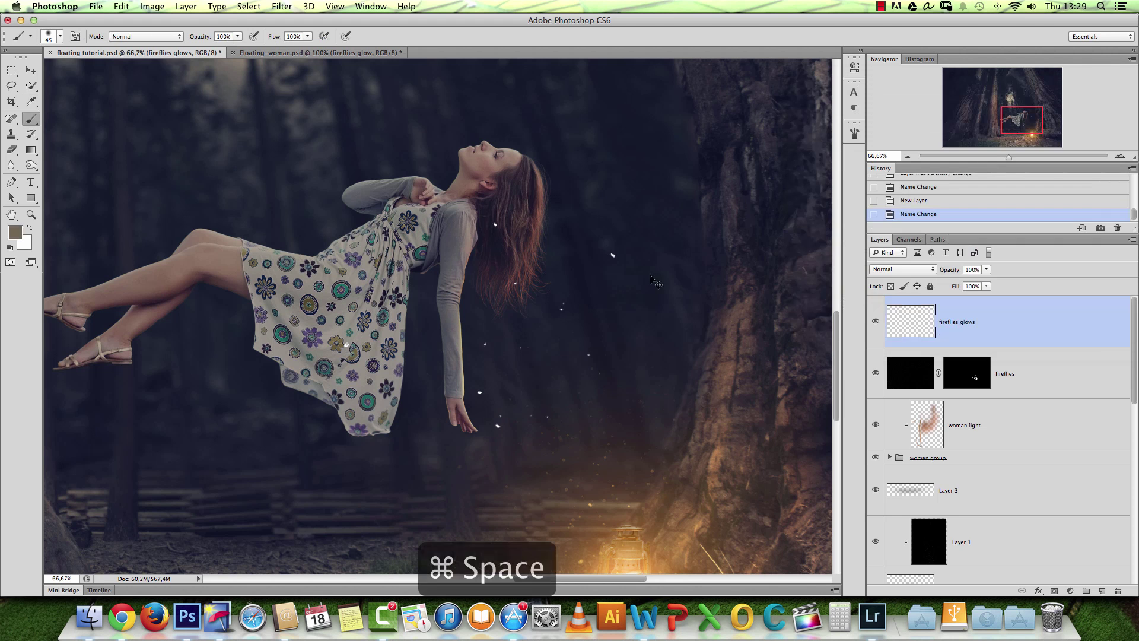
click(613, 256)
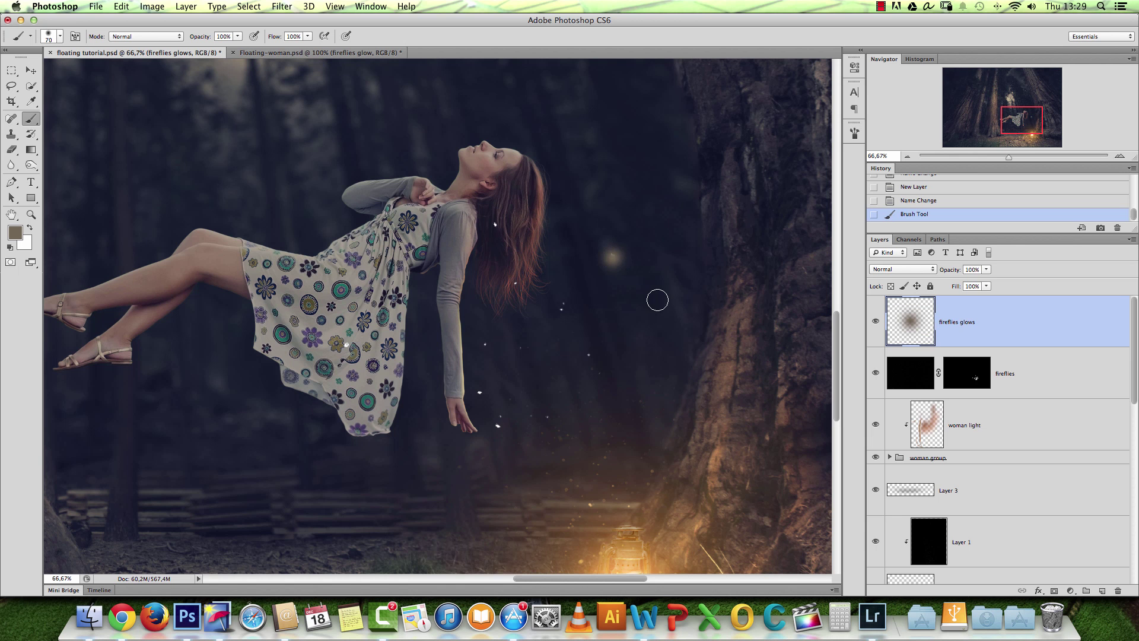
Set the fireflies glows layer to Screen blend mode and clear everything painted on it.
click(884, 270)
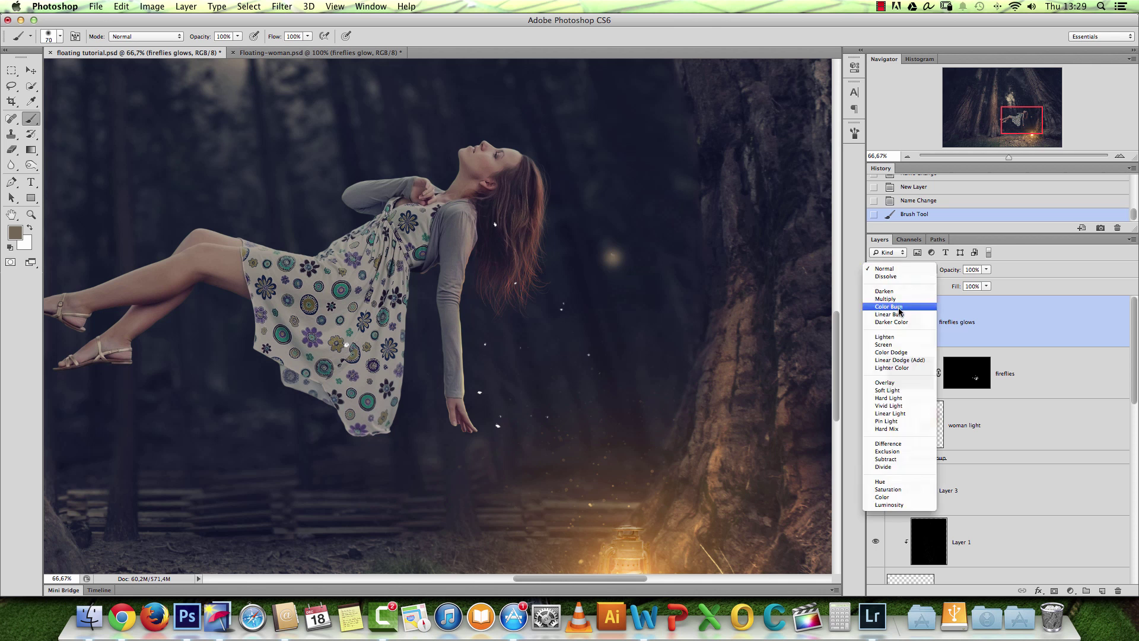
click(893, 349)
key(super+a)
key(BackSpace)
key(super+d)
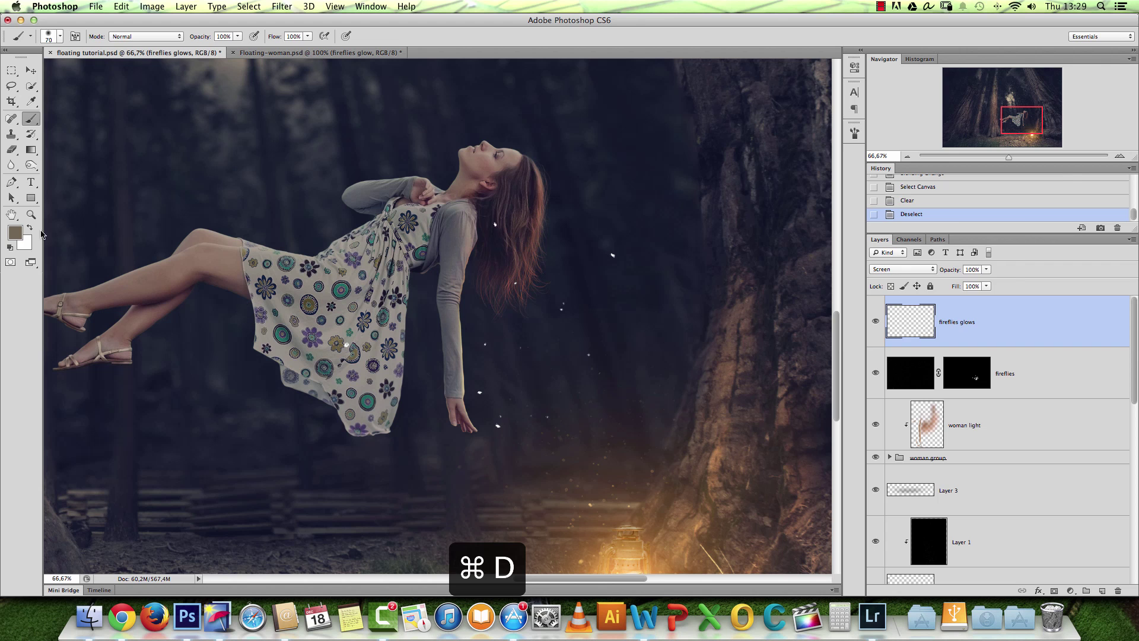
Try a glow in brown #504028 over the bright particle beyond the hair and undo the dab.
click(15, 233)
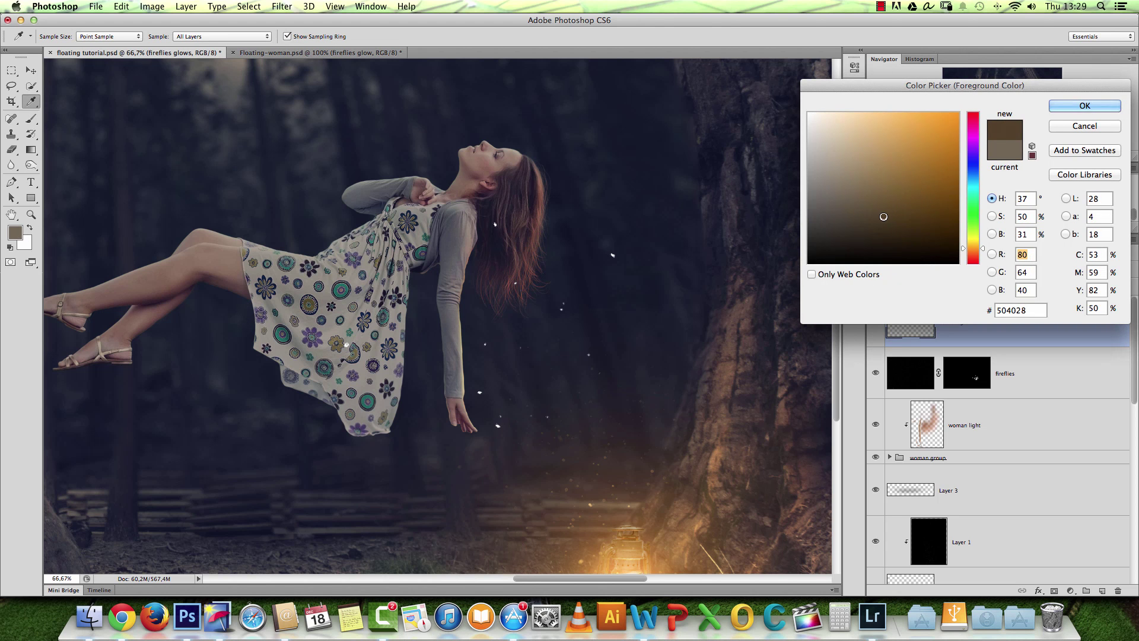
click(1084, 105)
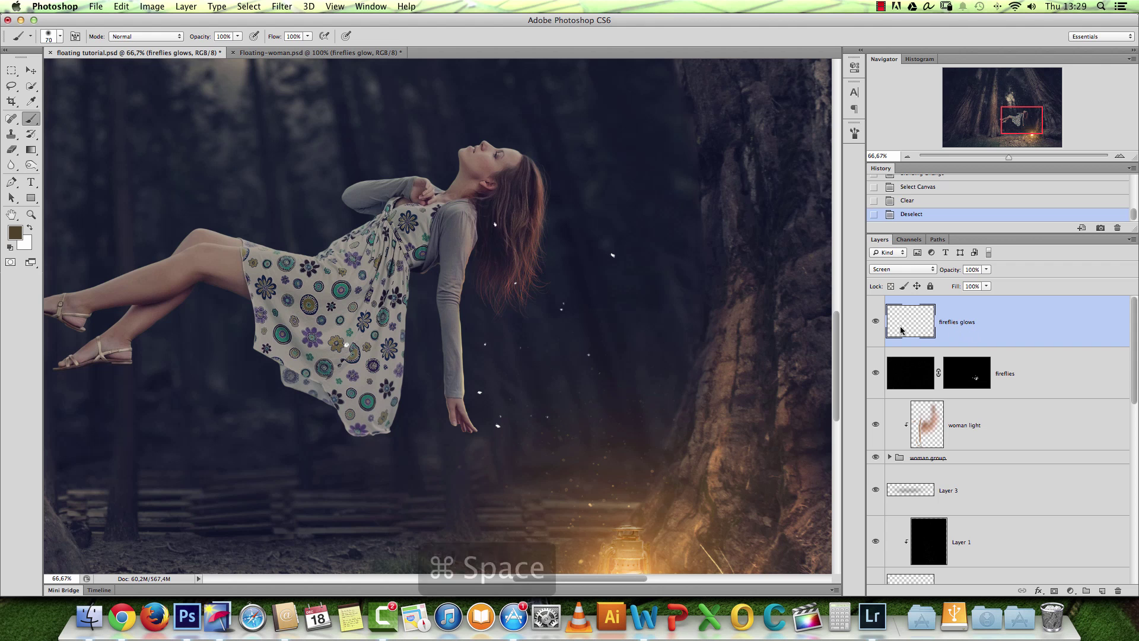
super+click(654, 281)
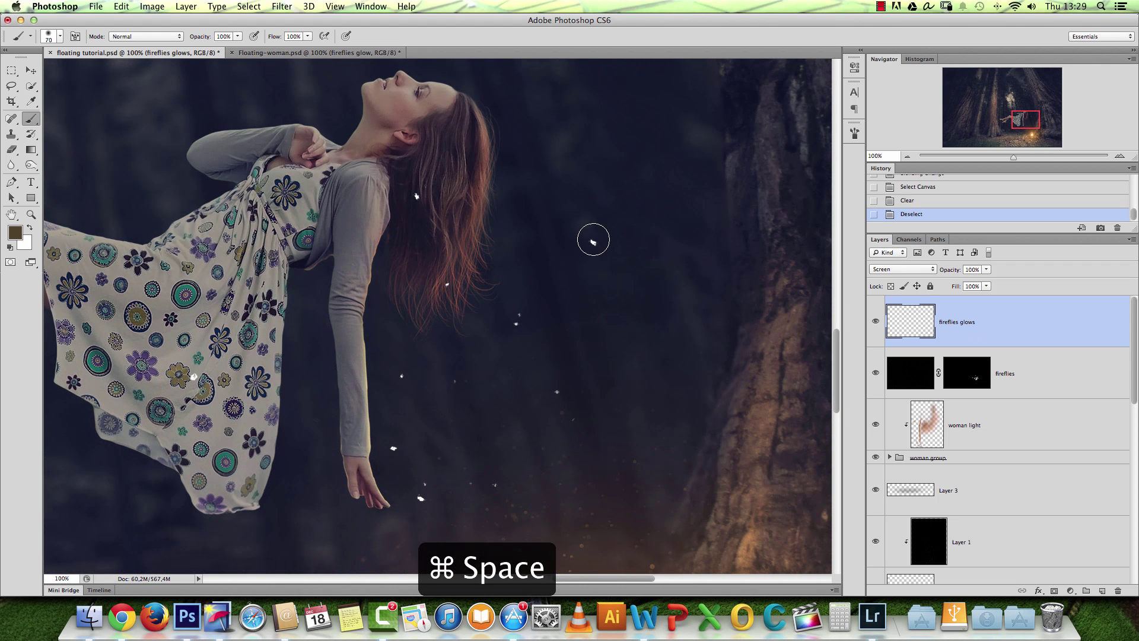
click(595, 244)
key(super+z)
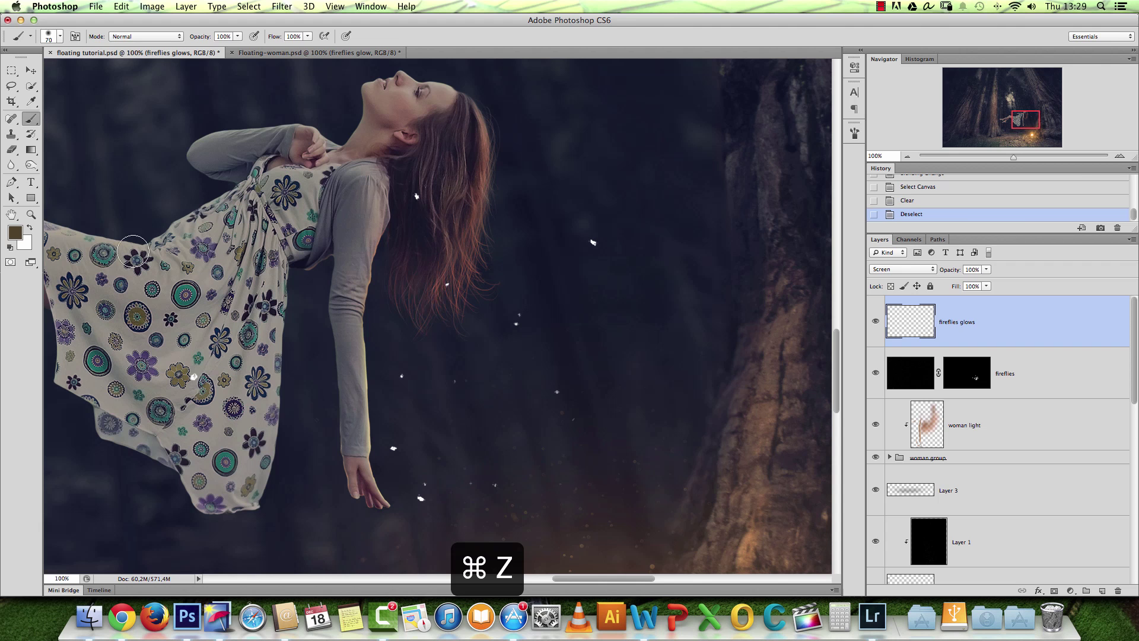
Set the foreground colour to a very dark brown, about #2d271d, and dab a faint glow over the same particle.
click(10, 236)
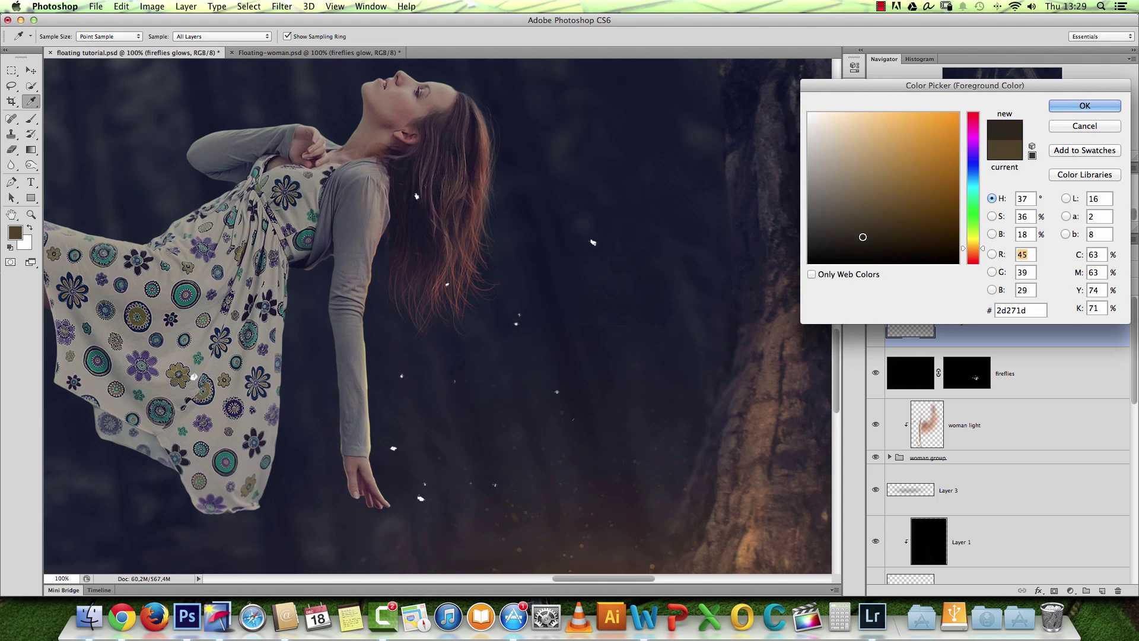
click(1080, 127)
click(592, 241)
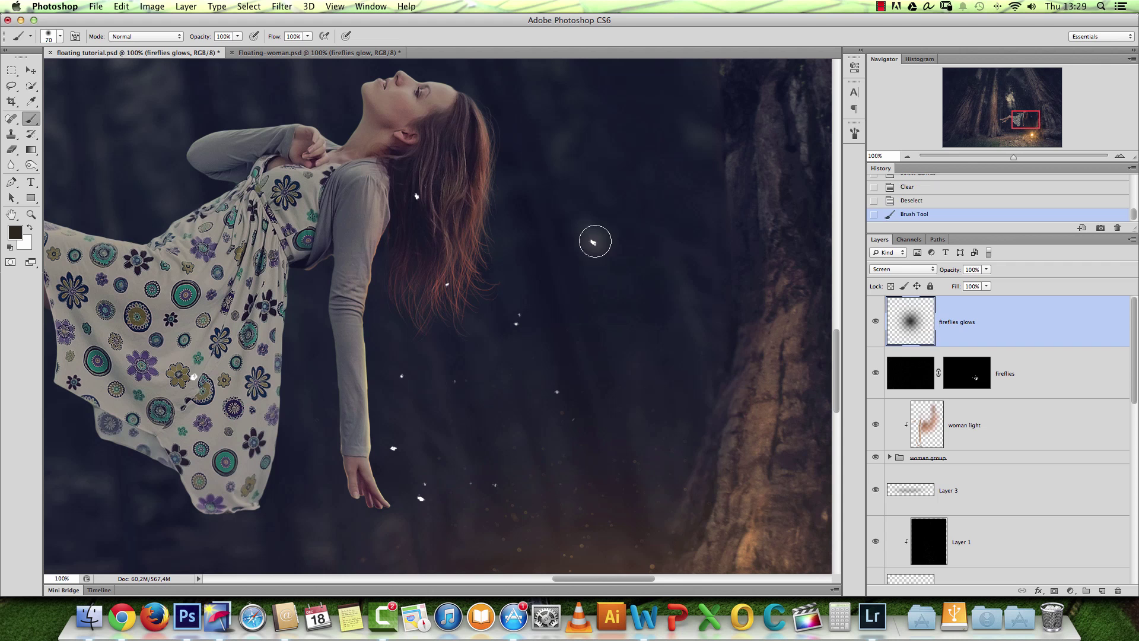
Change the foreground colour to a dark, saturated olive yellow for the firefly glows.
click(19, 234)
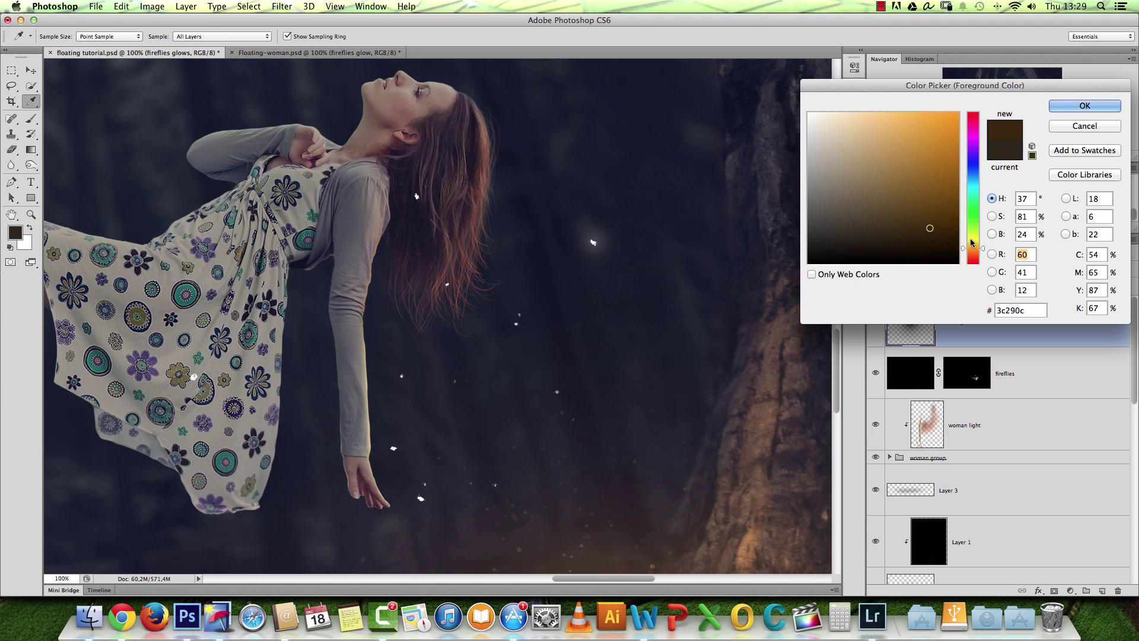
click(973, 241)
click(1074, 106)
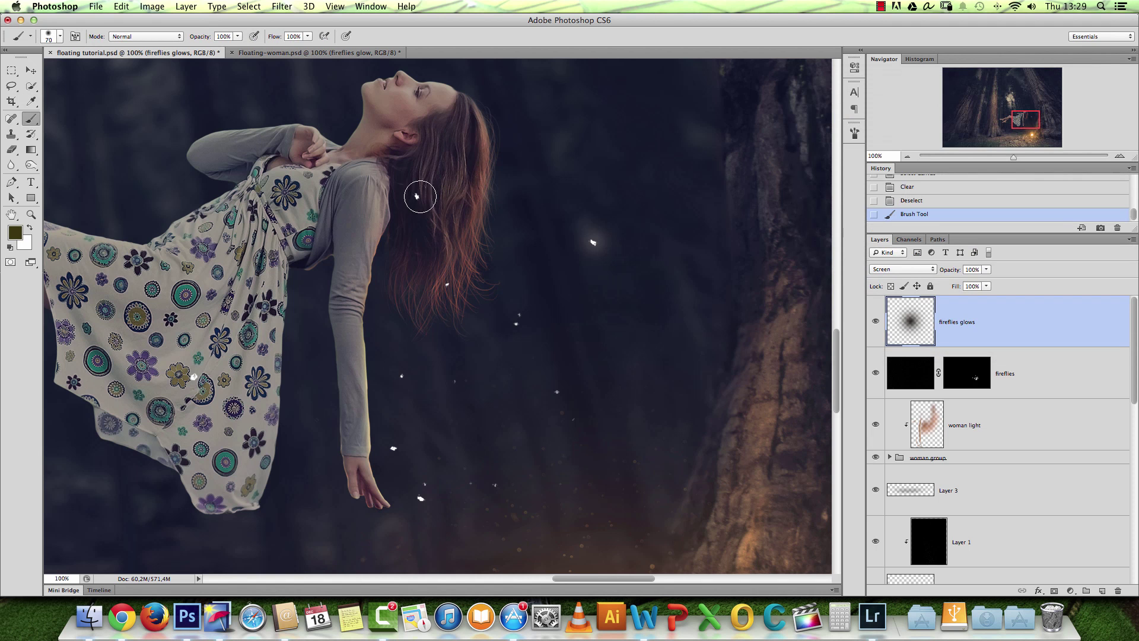
Try olive yellow glows over the particle on the hair and the one beside the forearm, and undo the second dab.
click(418, 196)
click(401, 376)
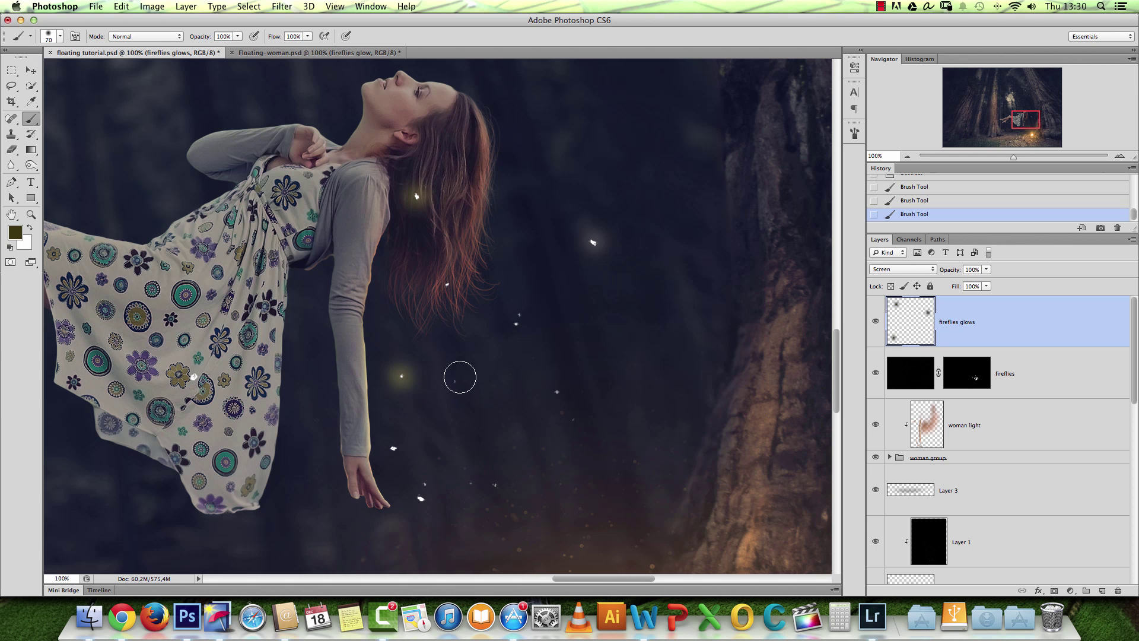
key(cmd+z)
Shift the foreground colour's hue from olive to a dark orange-brown.
click(15, 232)
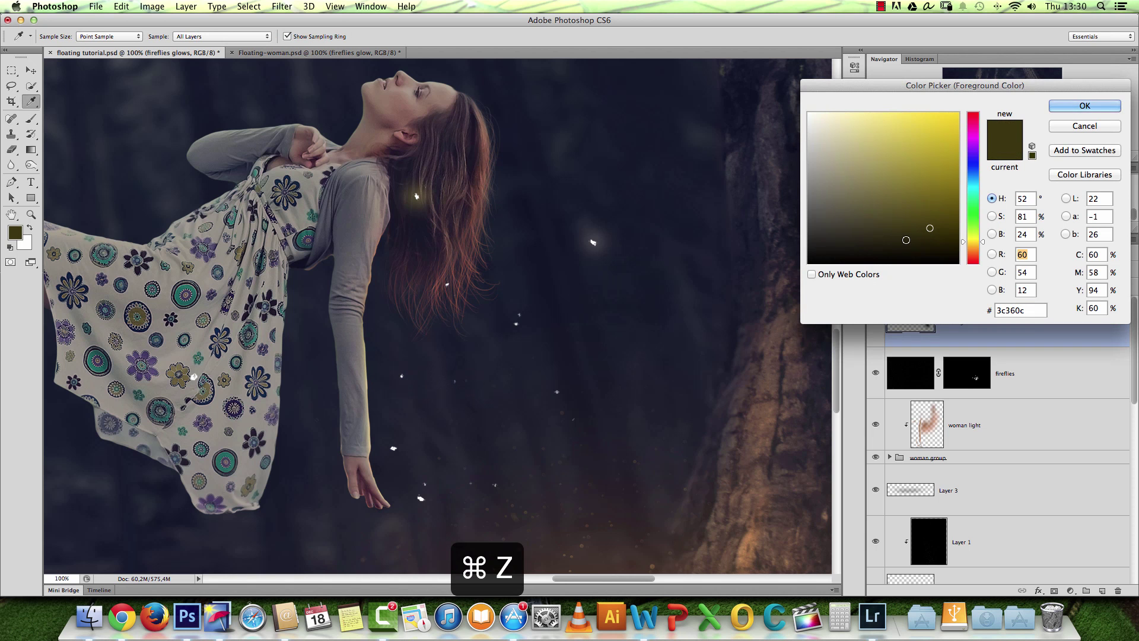
click(973, 252)
click(1085, 106)
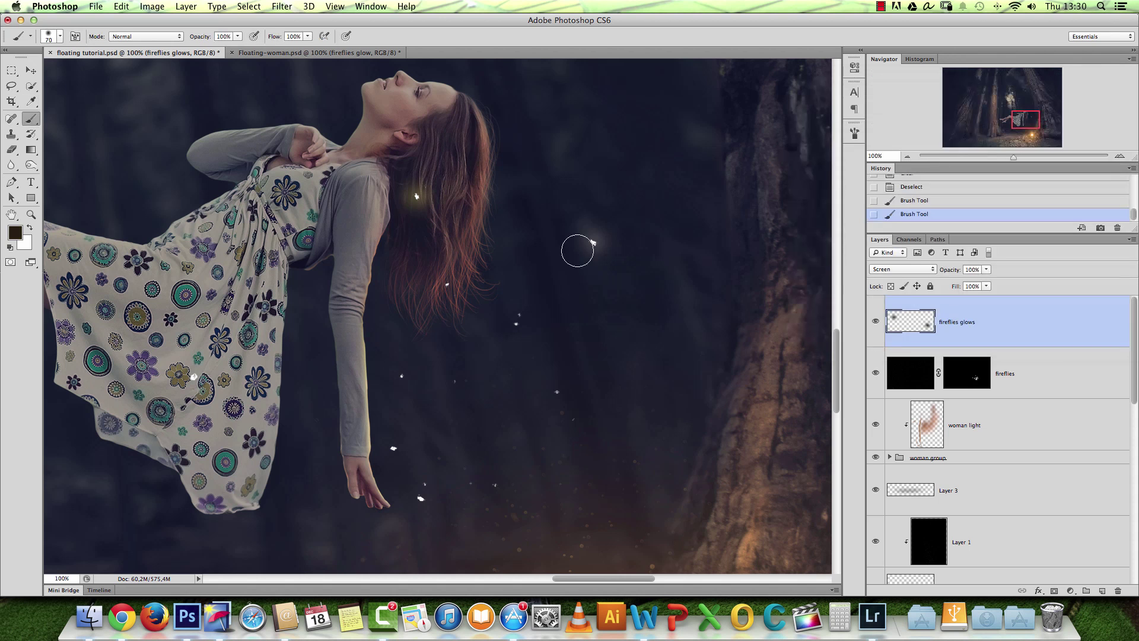
Reduce the brush to 45 px and dab soft glows over the particle below the hair and the one at the hair tips.
key(bracketleft)
key(bracketleft)
key(bracketleft)
click(516, 322)
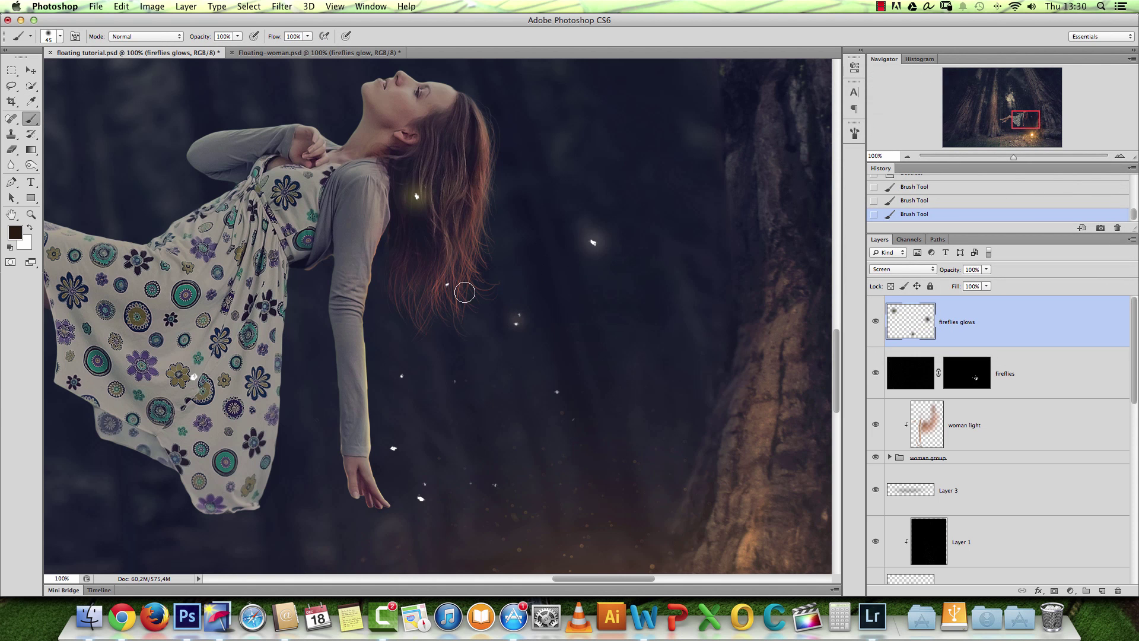
click(447, 286)
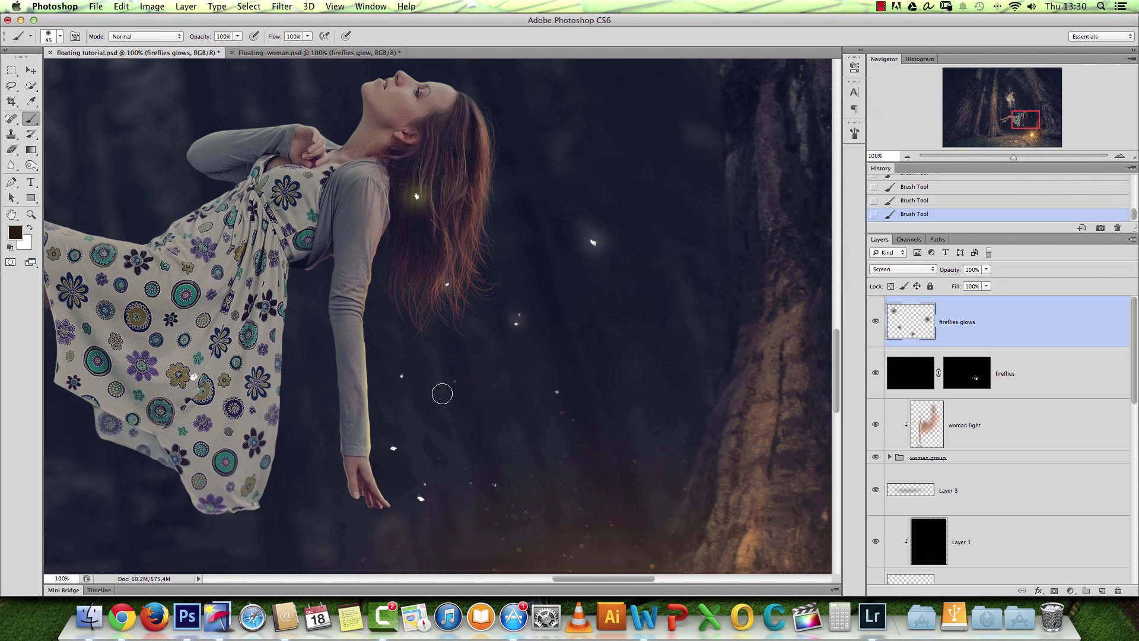
Dab 50 px brown glows over the two particles near the hand, the one on the dress and the three faint ones in the background.
click(392, 449)
click(420, 498)
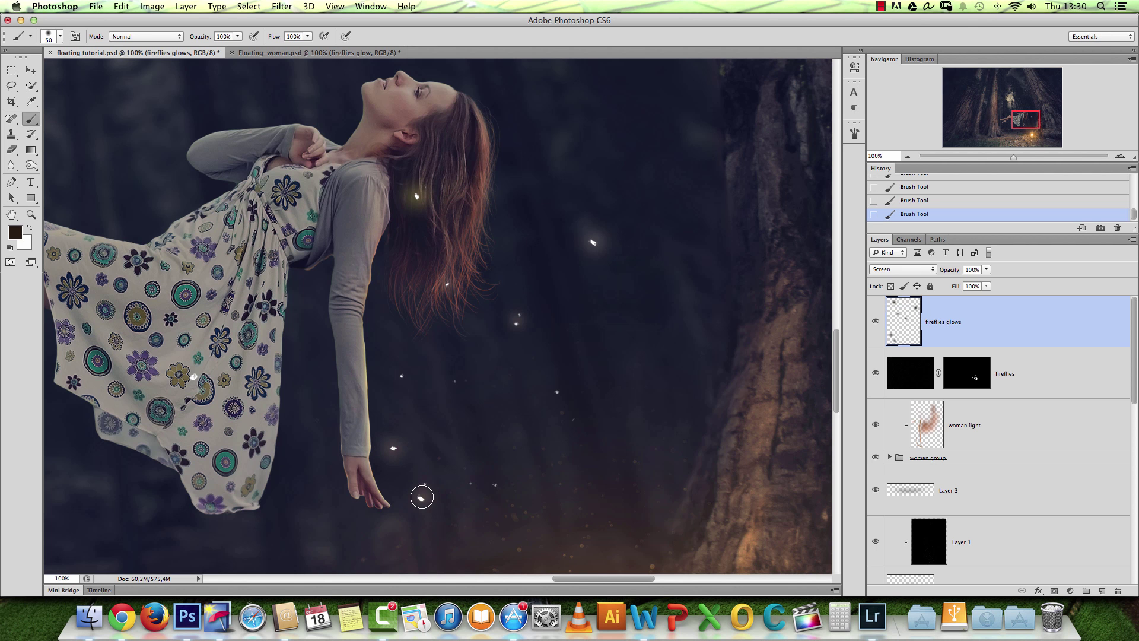
click(194, 378)
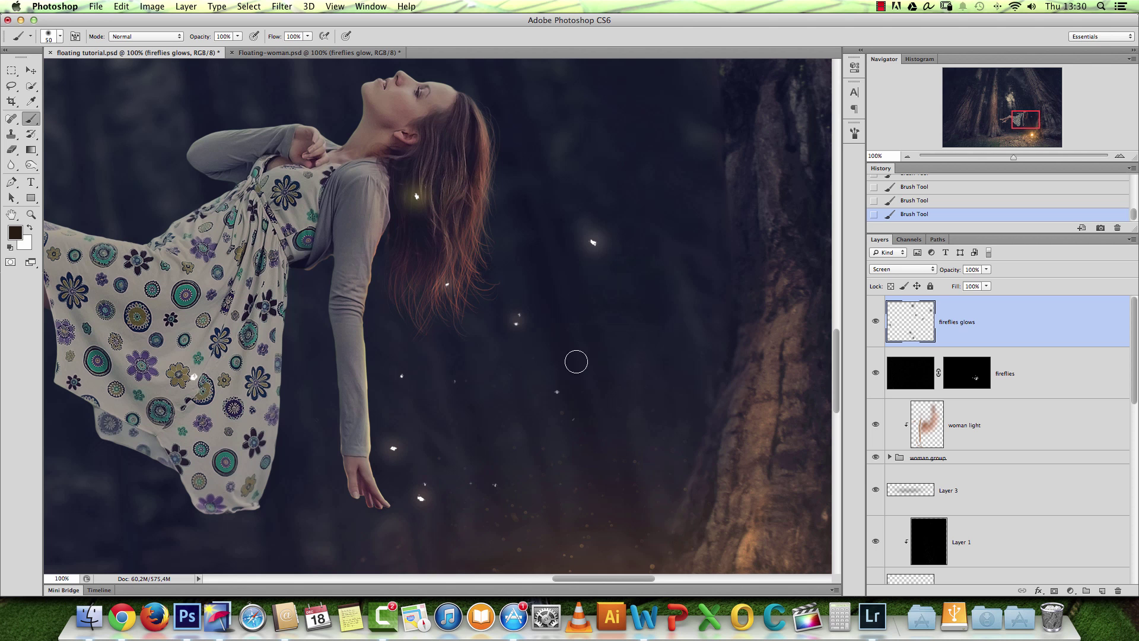
click(557, 391)
click(456, 382)
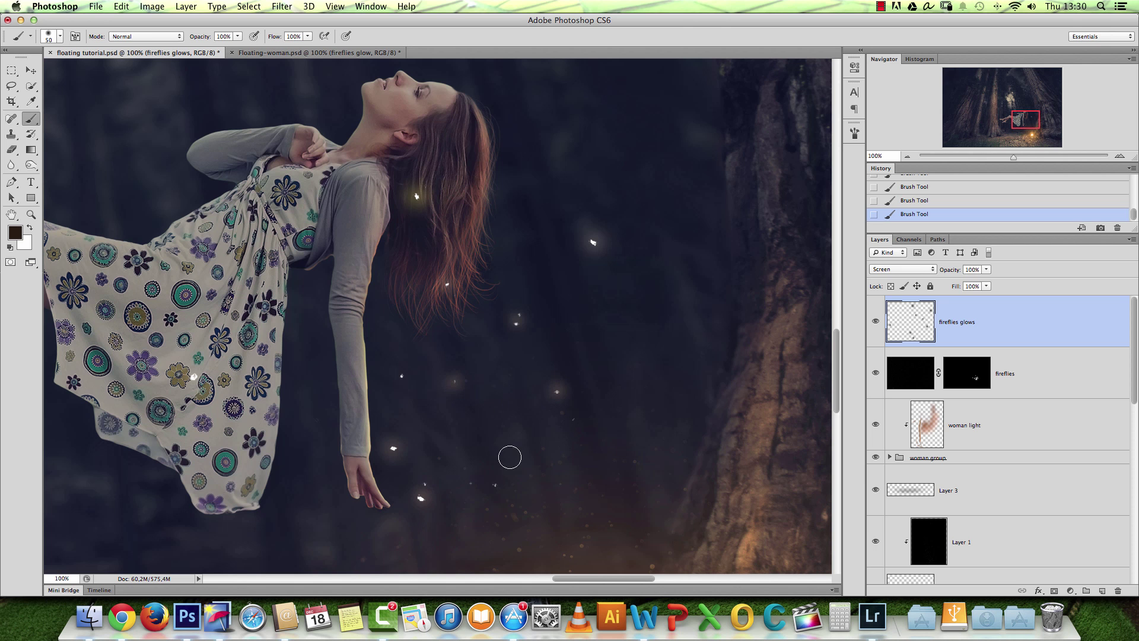
click(496, 487)
Erase the olive glow around the particle on the hair with a 60 px soft eraser at 40% opacity and 20% flow.
alt+super+click(463, 308)
key(e)
key(bracketright)
key(bracketright)
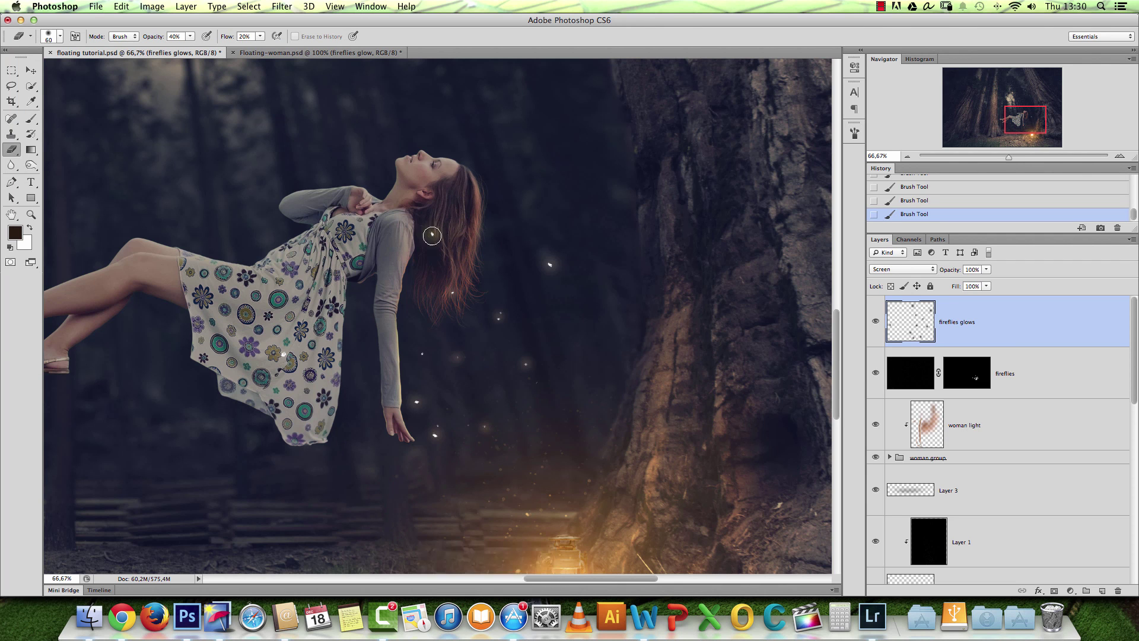
drag(431, 235, 428, 245)
click(432, 234)
click(443, 235)
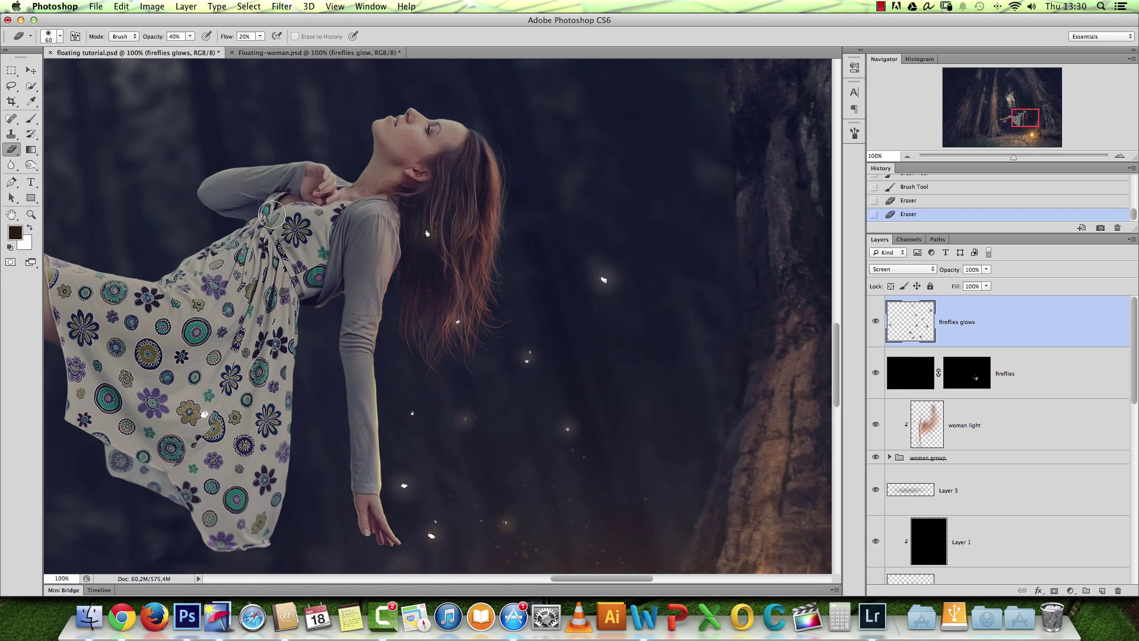
Repaint the glow over the hair particle in dark brown and dab one over the small particle beside the forearm.
key(b)
click(428, 235)
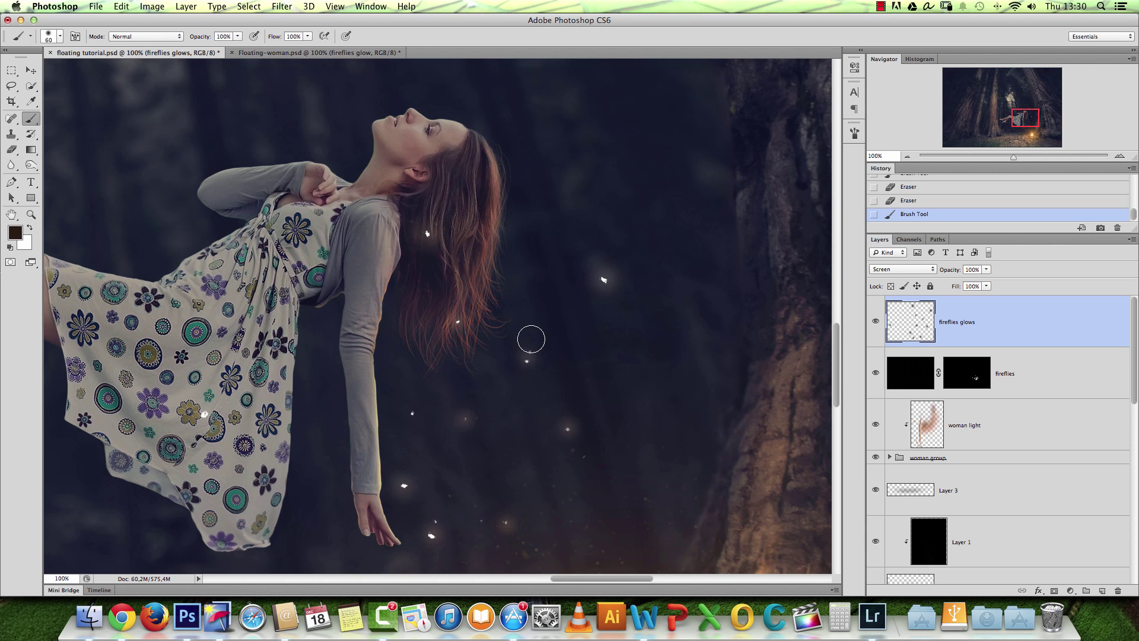
key(alt+space)
alt+click(522, 333)
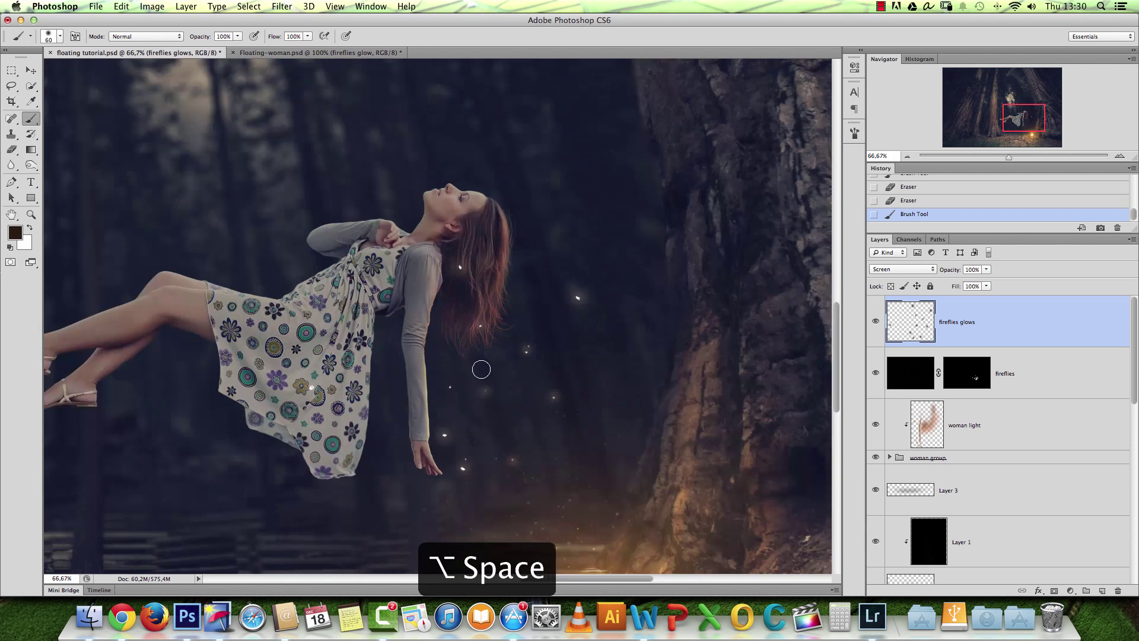
click(451, 387)
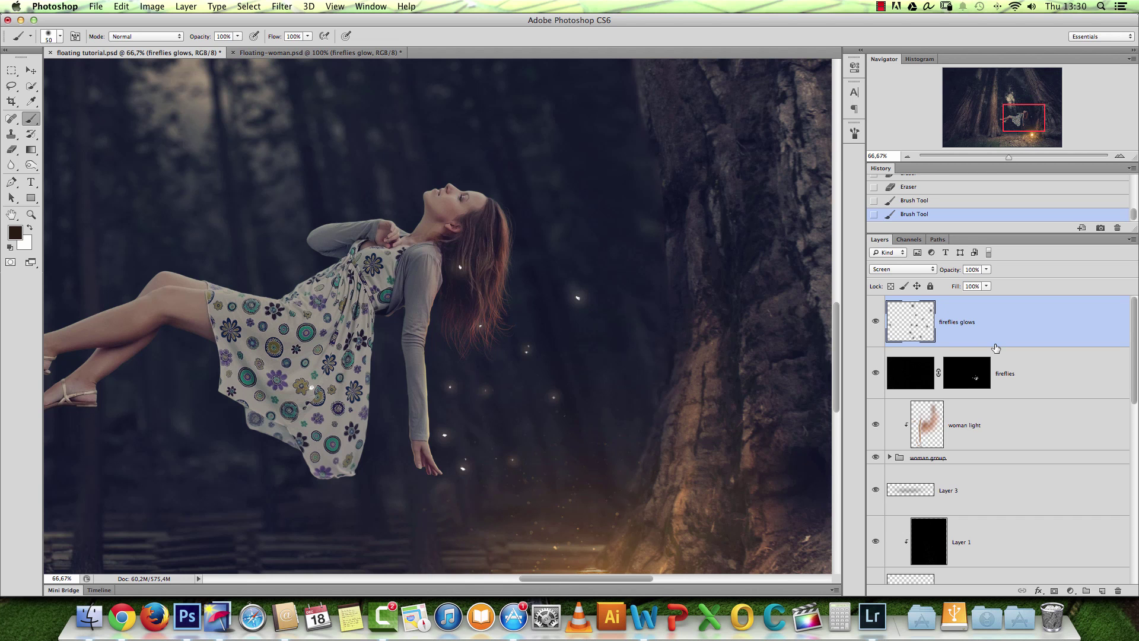
Colorize the fireflies layer with Hue/Saturation, using hue 41, saturation 84 and a lowered lightness.
scroll(593, 297, down, 3)
scroll(593, 297, right, 4)
key(super+space)
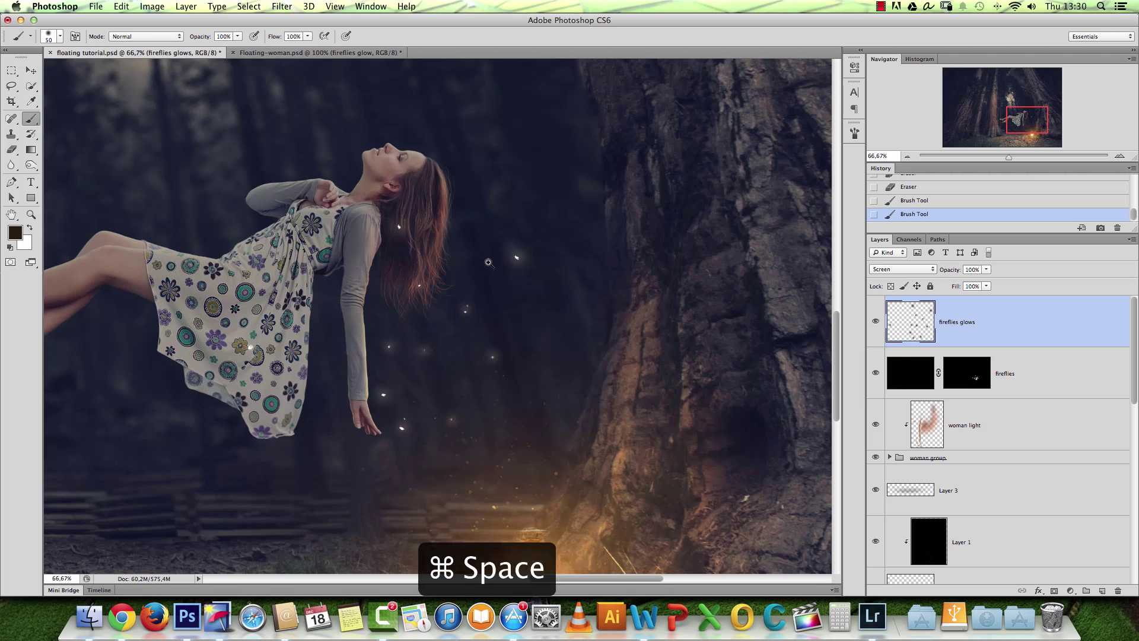
super+click(491, 265)
click(1053, 375)
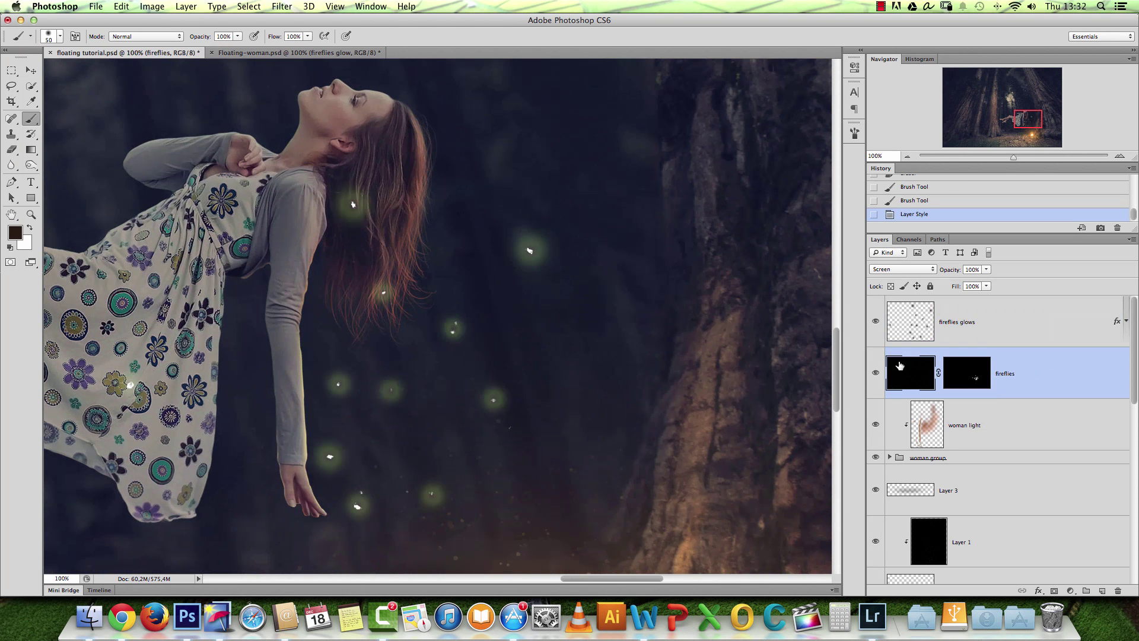
key(super+u)
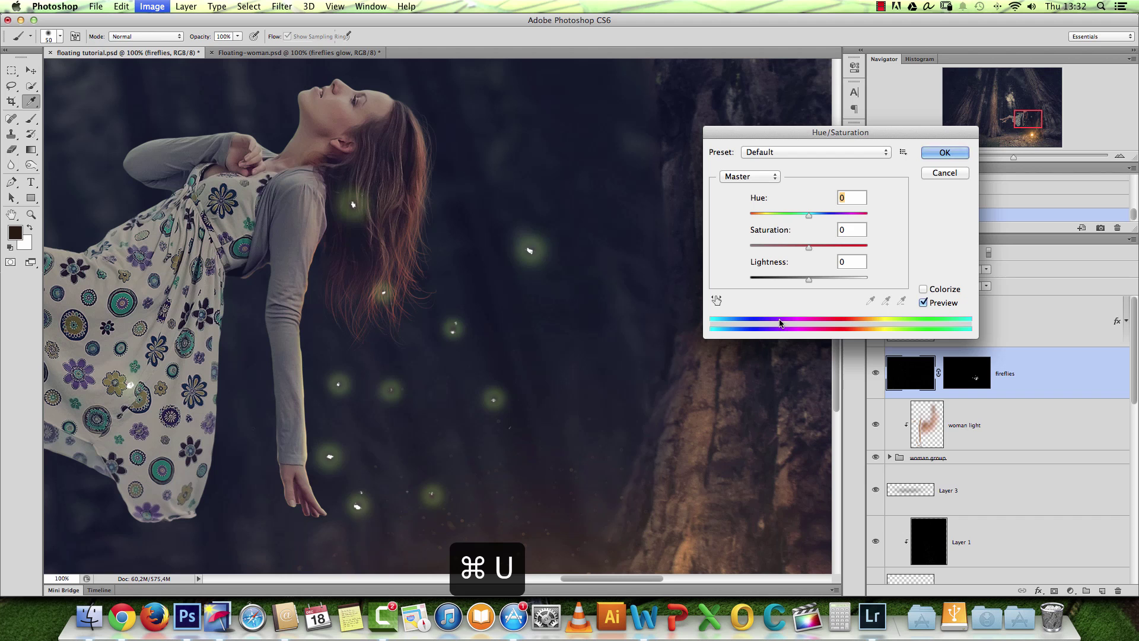
click(923, 289)
drag(792, 245, 794, 277)
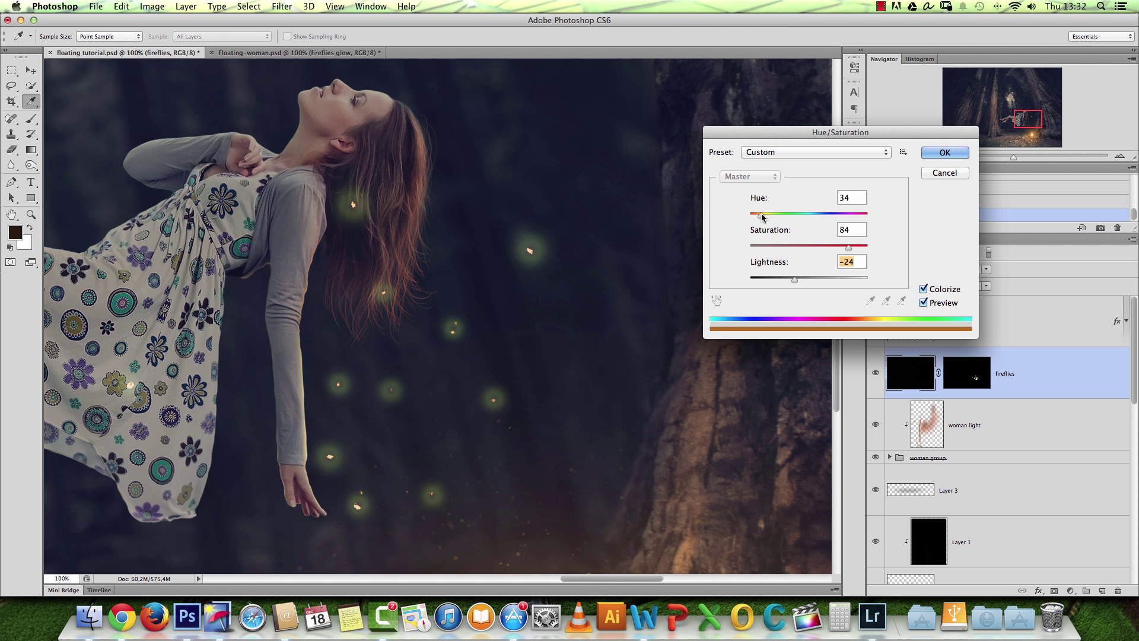
drag(761, 216, 763, 218)
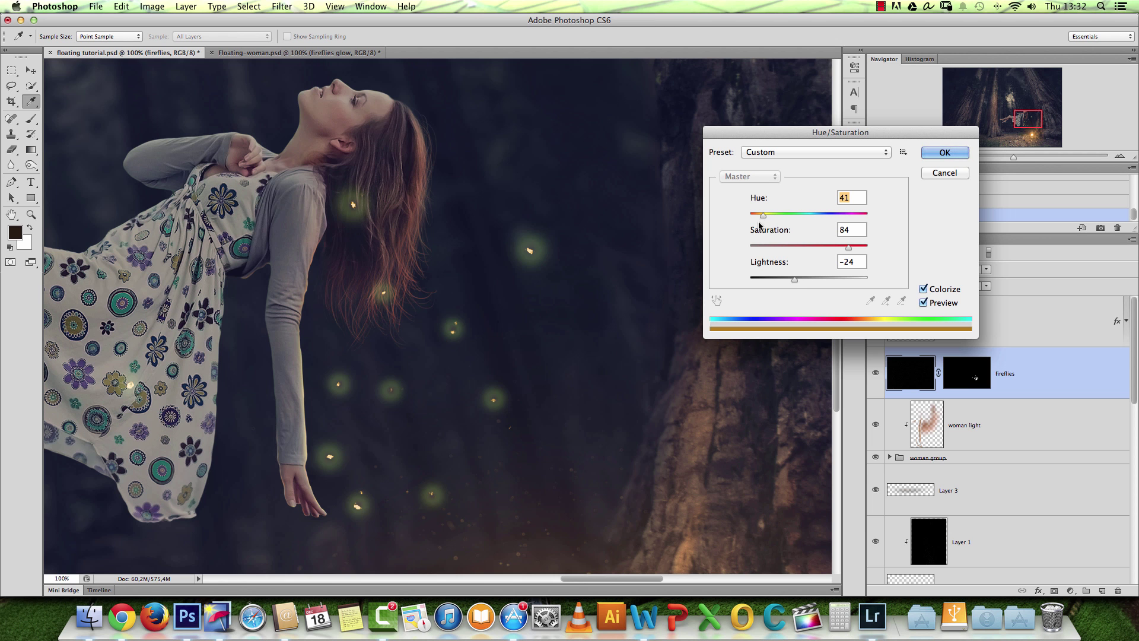
drag(795, 278, 788, 279)
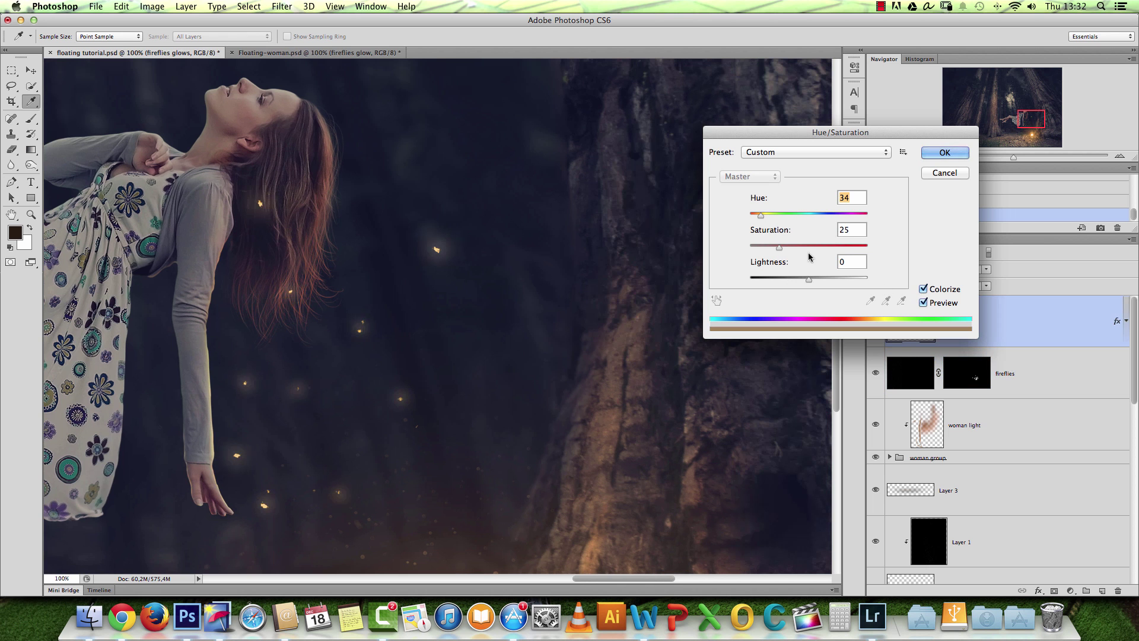
Colorize the fireflies glows layer with a green hue and a saturation of 77 in Hue/Saturation.
click(839, 247)
drag(759, 215, 793, 218)
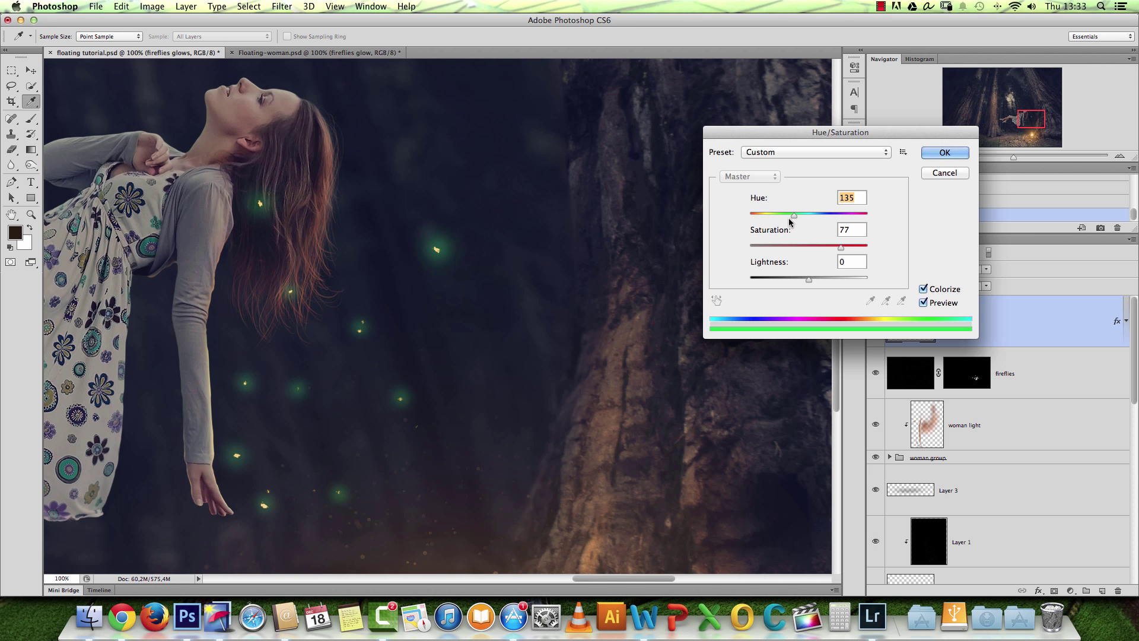
drag(795, 216, 792, 216)
click(812, 277)
key(Return)
Stamp all visible layers into a new merged layer at the top of the stack.
alt+click(428, 260)
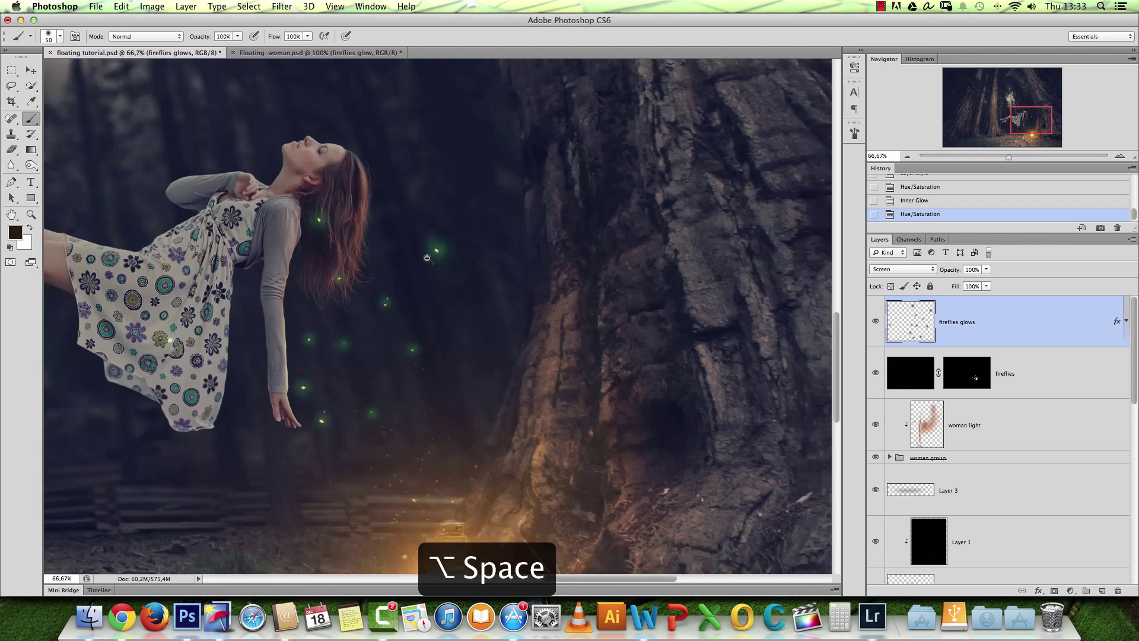
alt+click(427, 261)
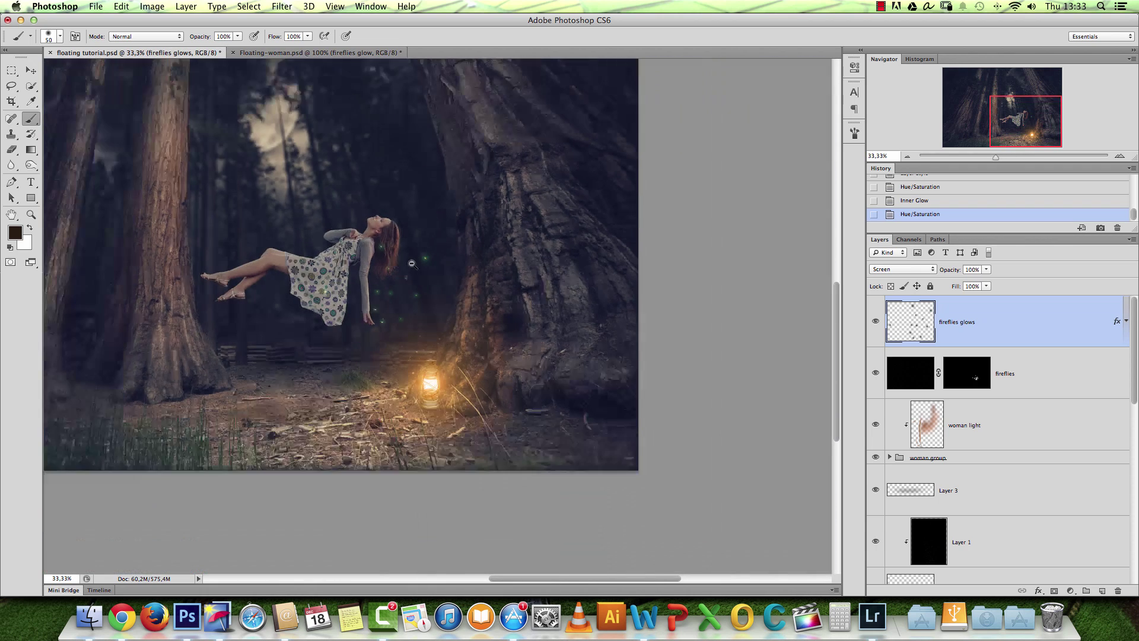
alt+click(412, 262)
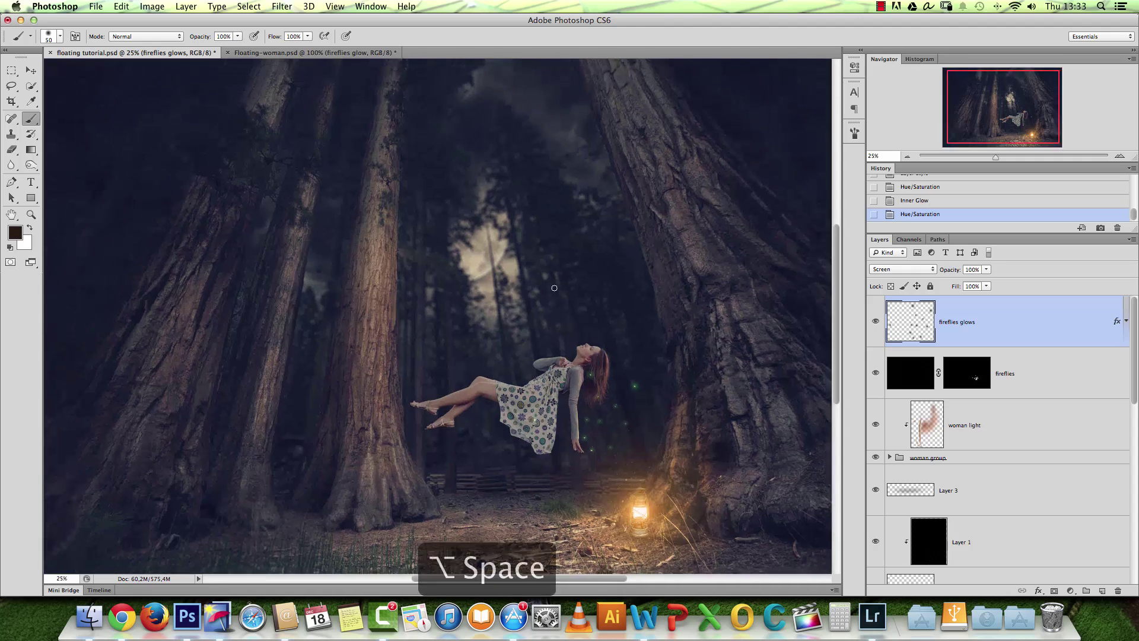
alt+click(540, 283)
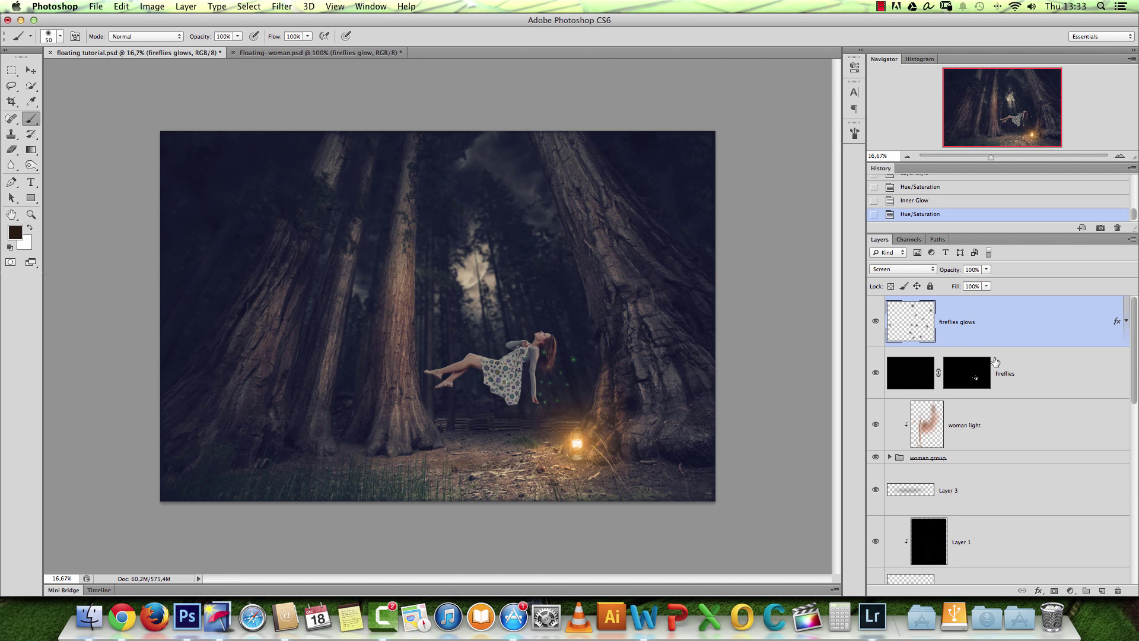
key(alt+shift+super+e)
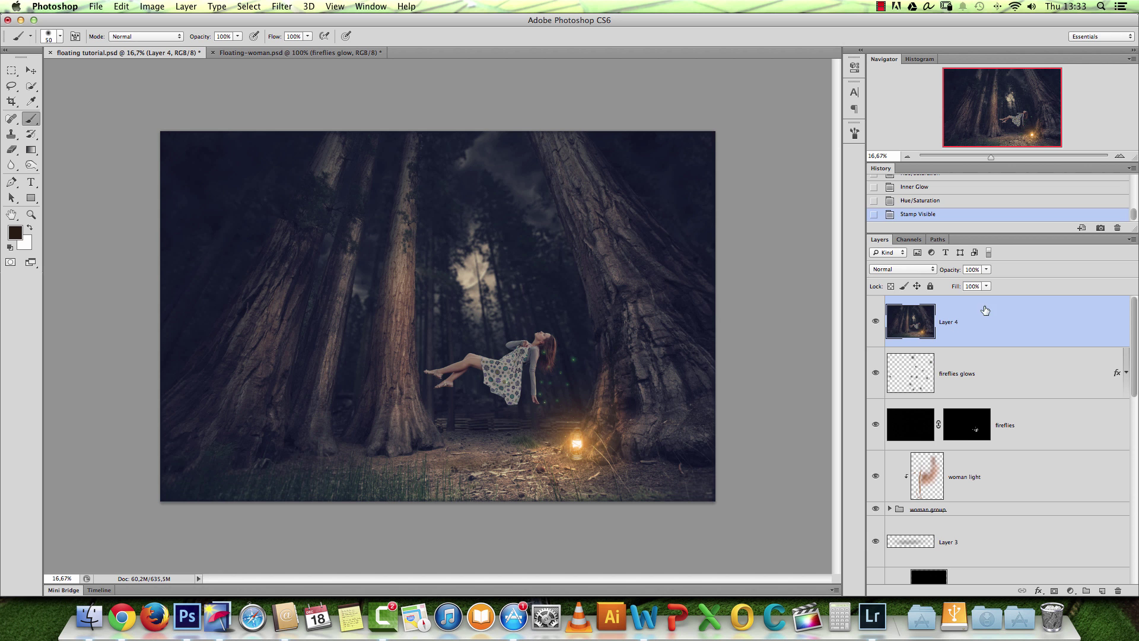
Try to convert the merged Layer 4 to a smart object.
right_click(969, 321)
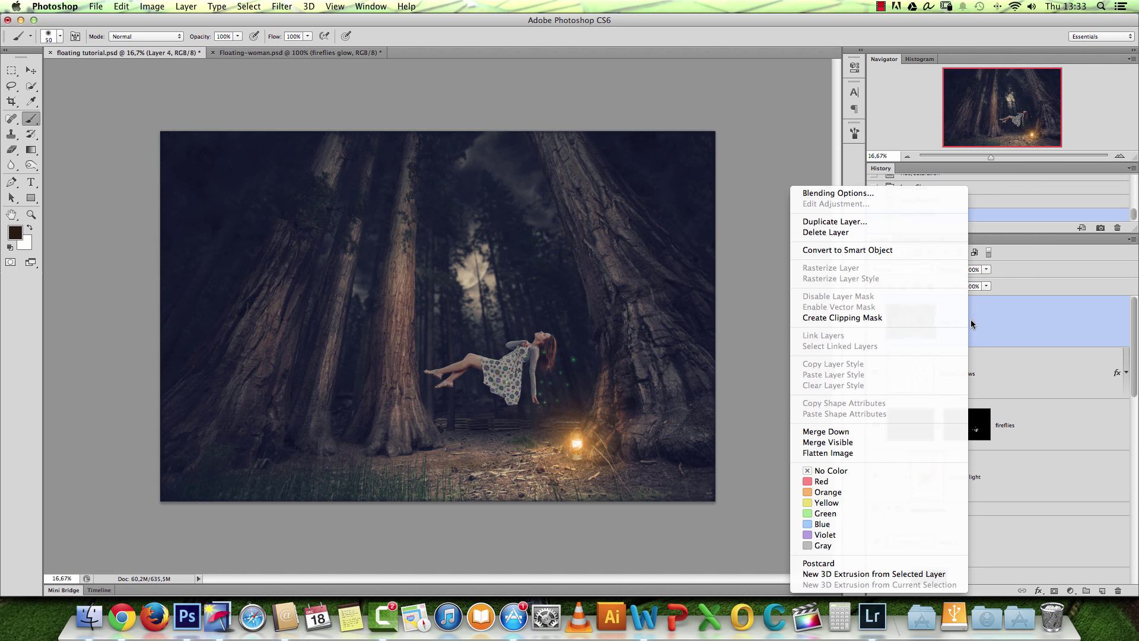
click(1041, 311)
right_click(1035, 317)
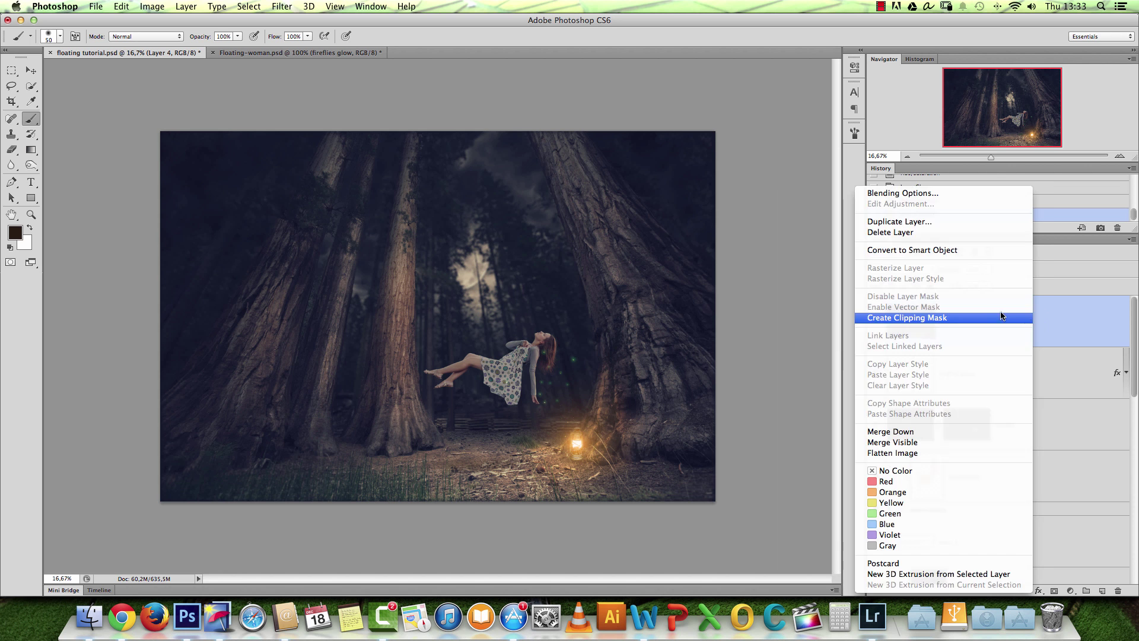
click(949, 249)
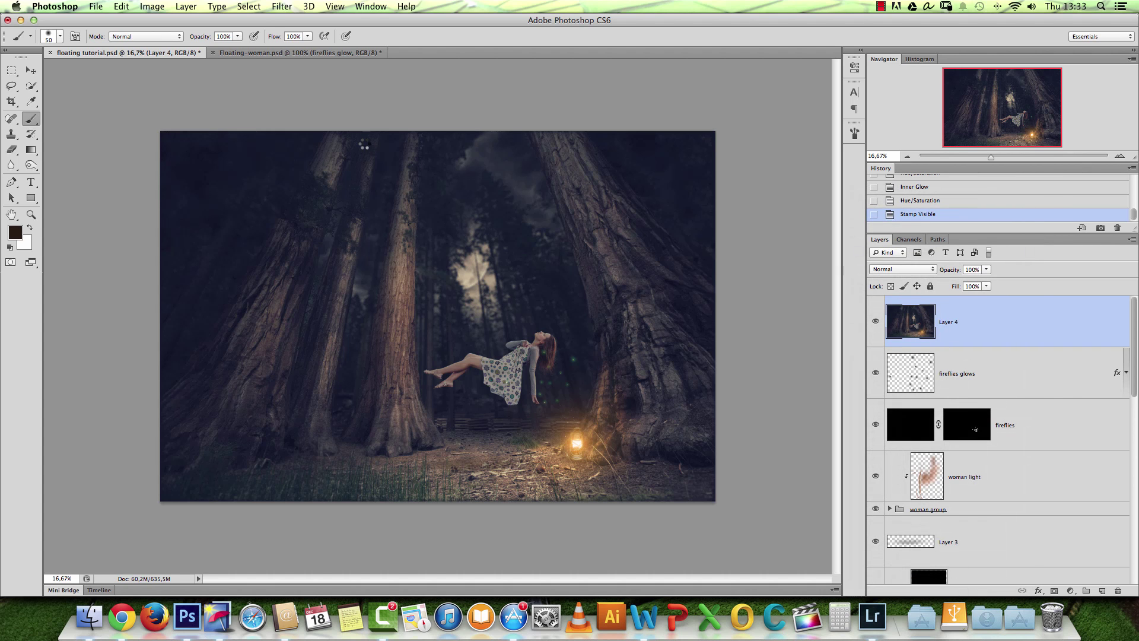
Convert Layer 4 for smart filters.
click(277, 8)
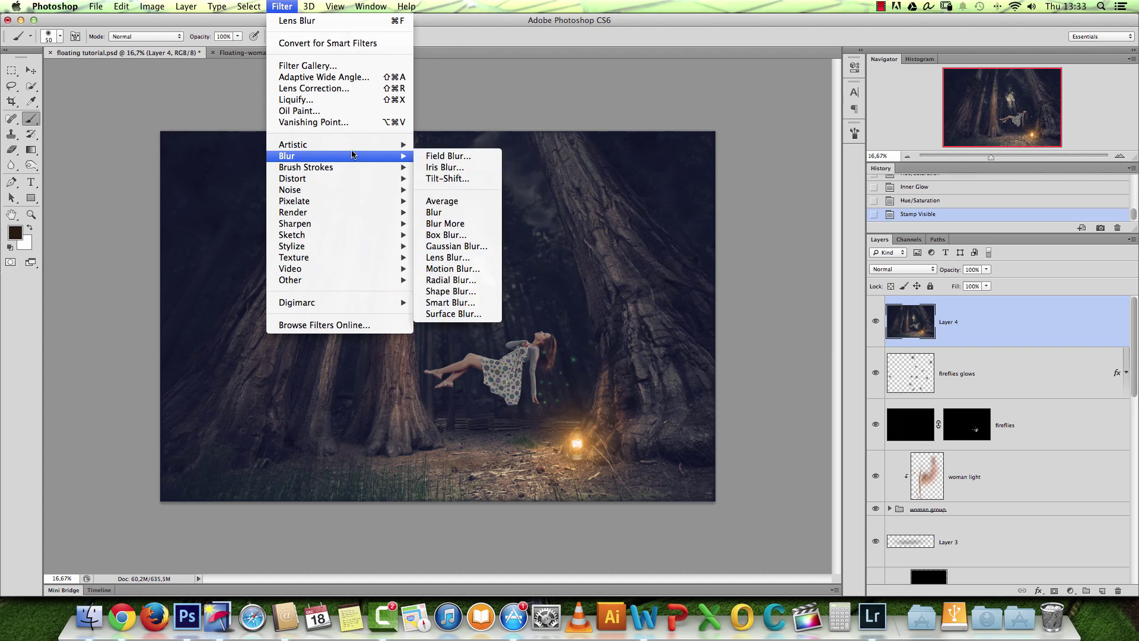
mouse_move(349, 150)
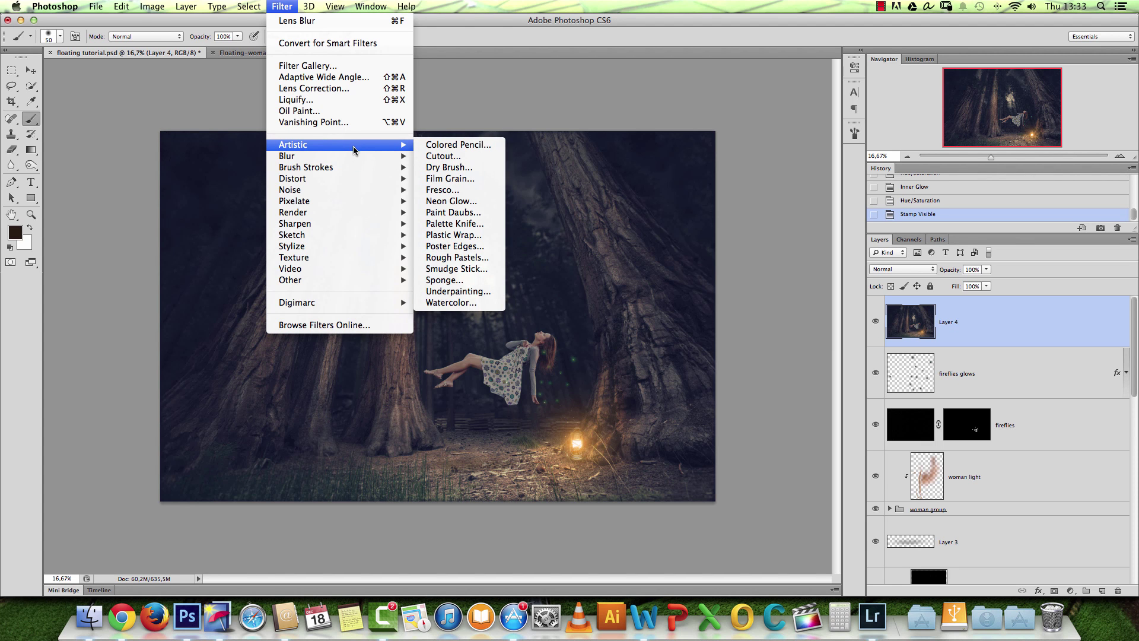
click(328, 42)
Start the Lighting Effects filter on Layer 4 and resize the large ellipse of Spot Light 1.
click(282, 6)
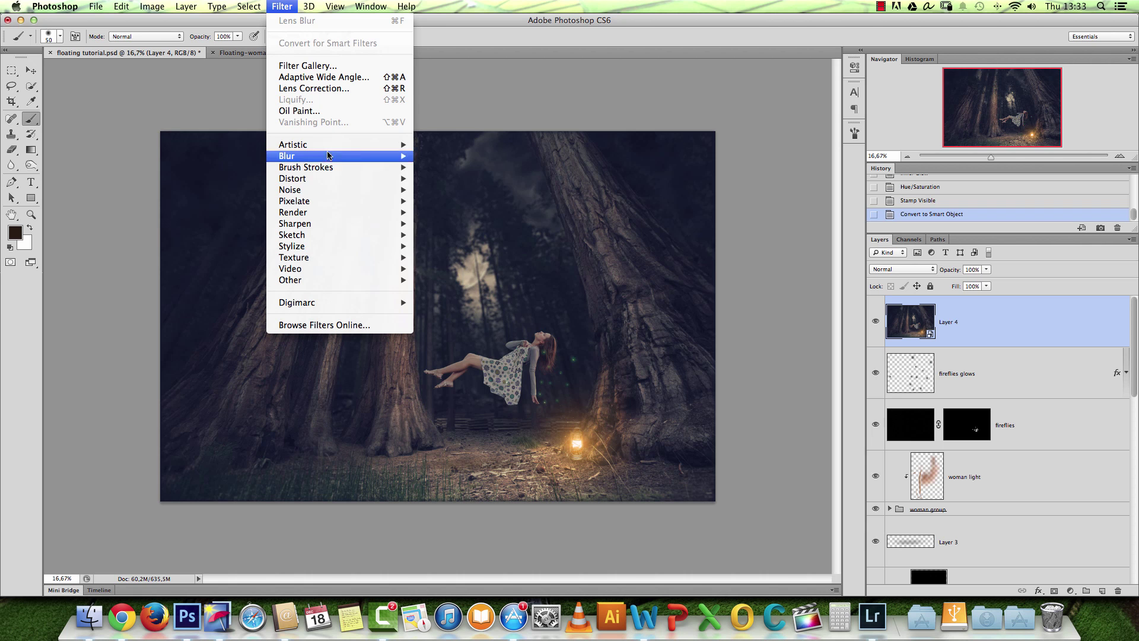
mouse_move(330, 215)
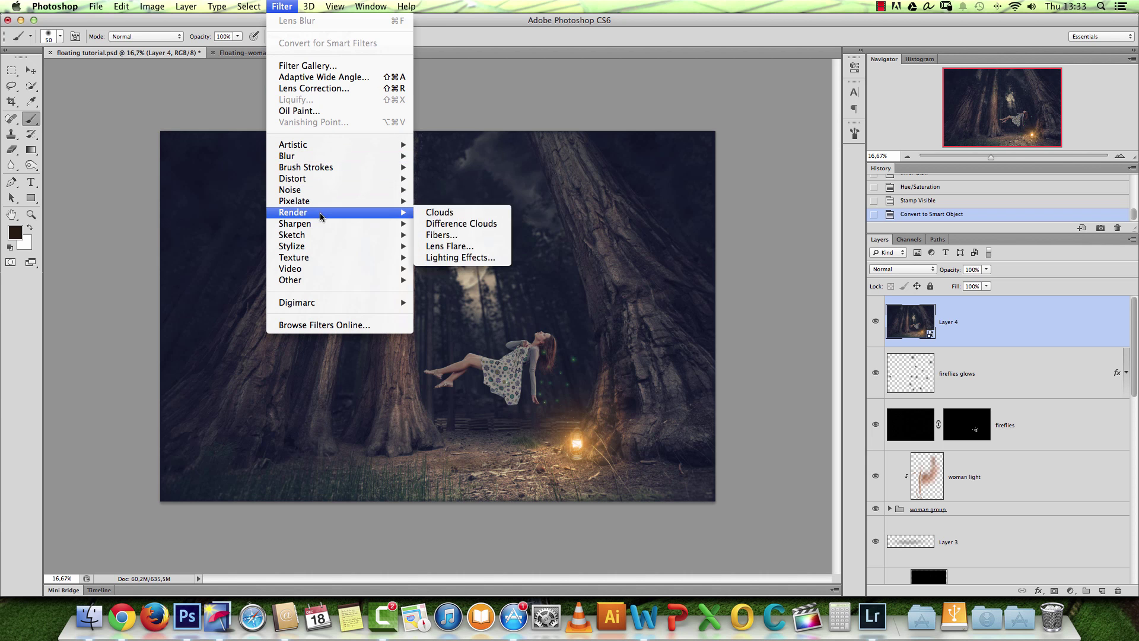
click(474, 259)
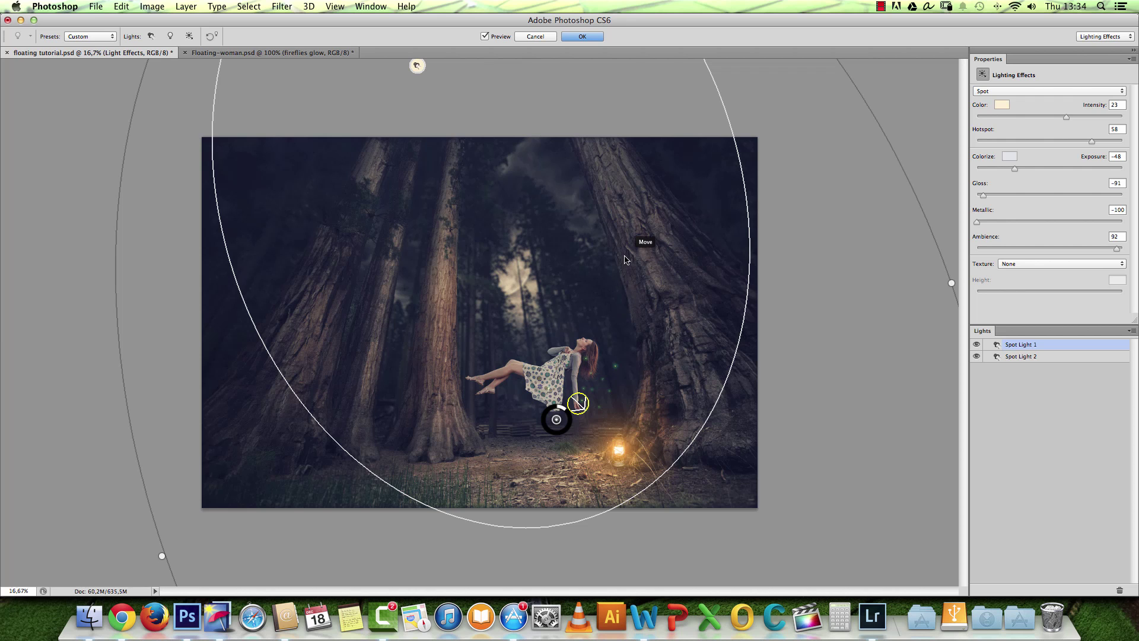
scroll(580, 300, down, 10)
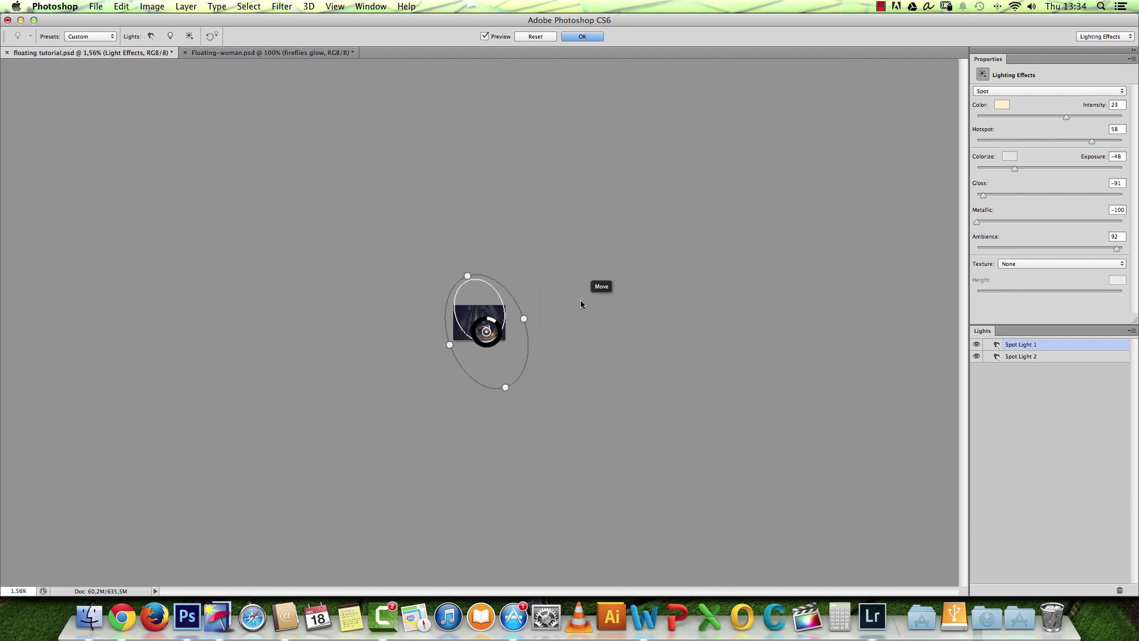
scroll(580, 300, up, 6)
drag(421, 90, 501, 260)
drag(589, 343, 652, 337)
Move Spot Light 2 between the floating woman and the lantern, and set its intensity to 8.
scroll(560, 359, up, 4)
click(577, 398)
drag(550, 377, 588, 397)
click(1059, 117)
drag(1057, 118, 1054, 120)
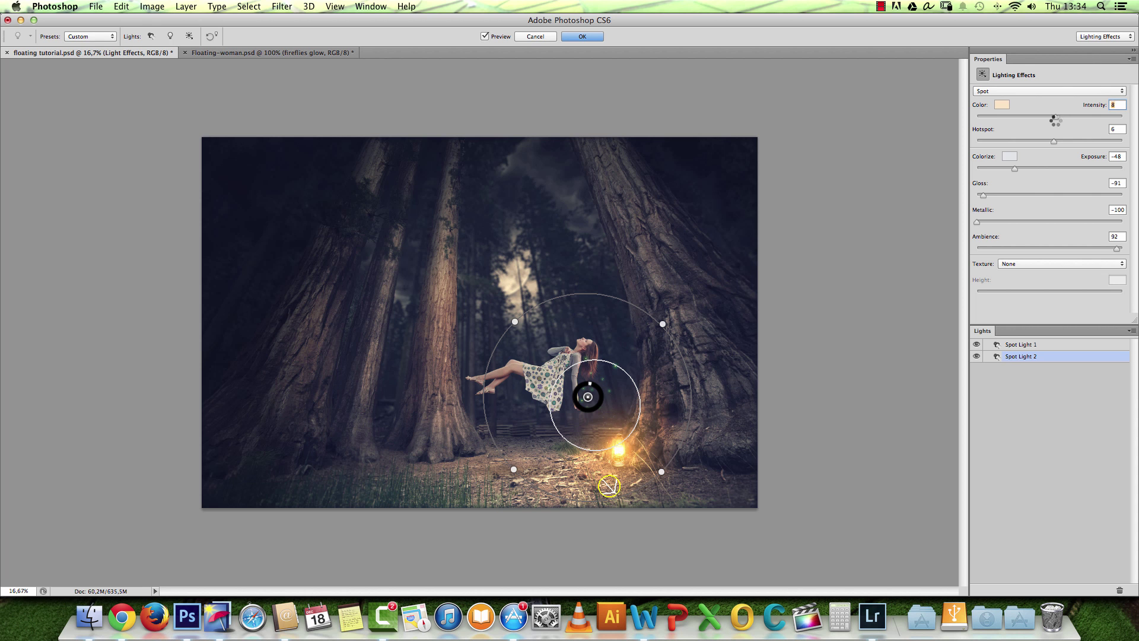
Set the intensity of Spot Light 1 to 14.
click(609, 486)
drag(556, 419, 532, 370)
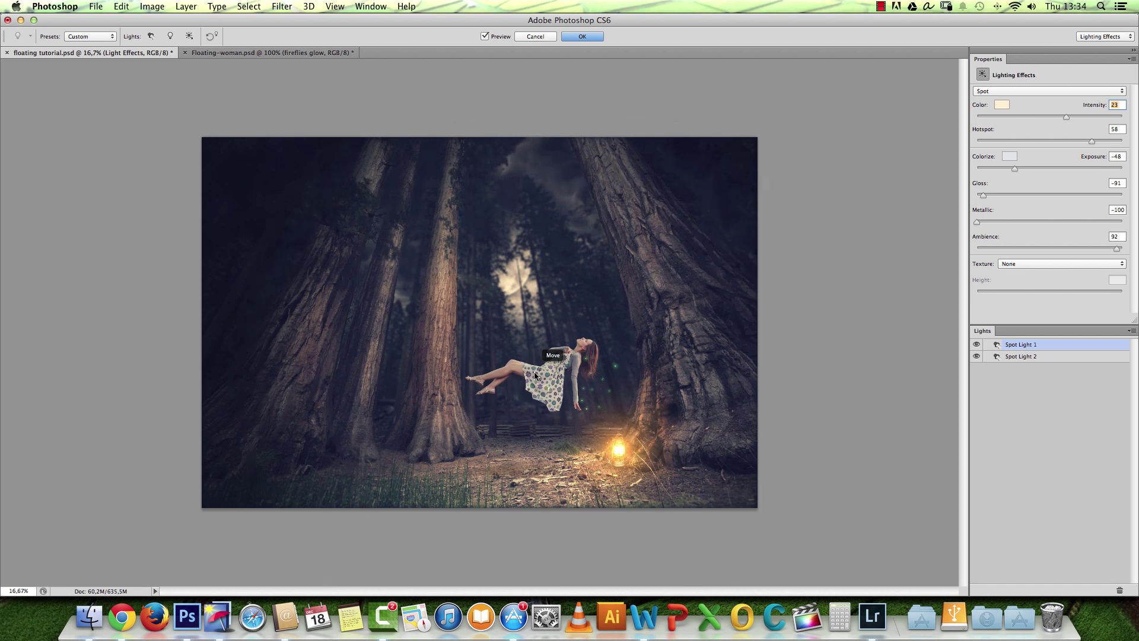
drag(1059, 120, 1060, 118)
Set Spot Light 2 to intensity 15 and hotspot 38, and the exposure to -83.
click(619, 425)
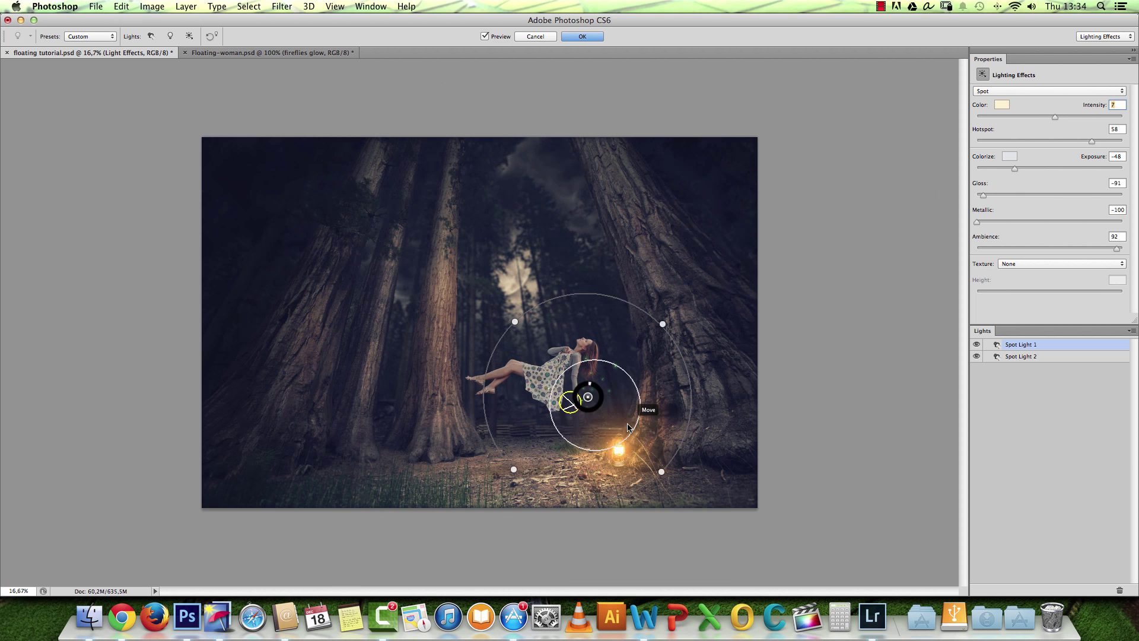
mouse_move(1055, 120)
mouse_down()
mouse_move(1043, 121)
mouse_move(1061, 117)
mouse_up()
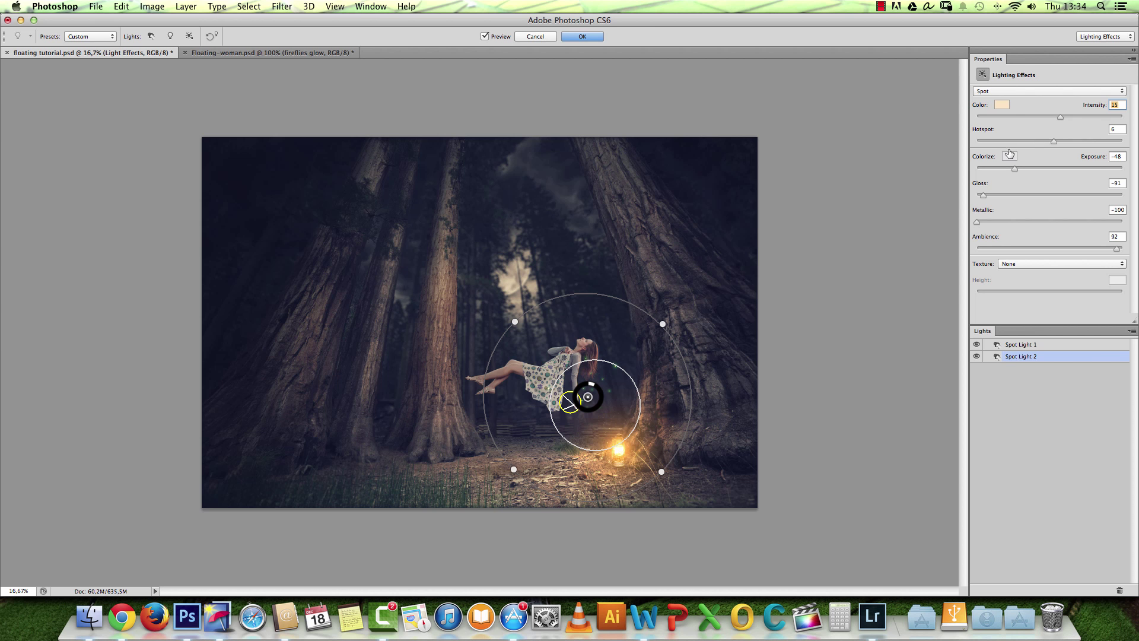
drag(996, 168, 989, 170)
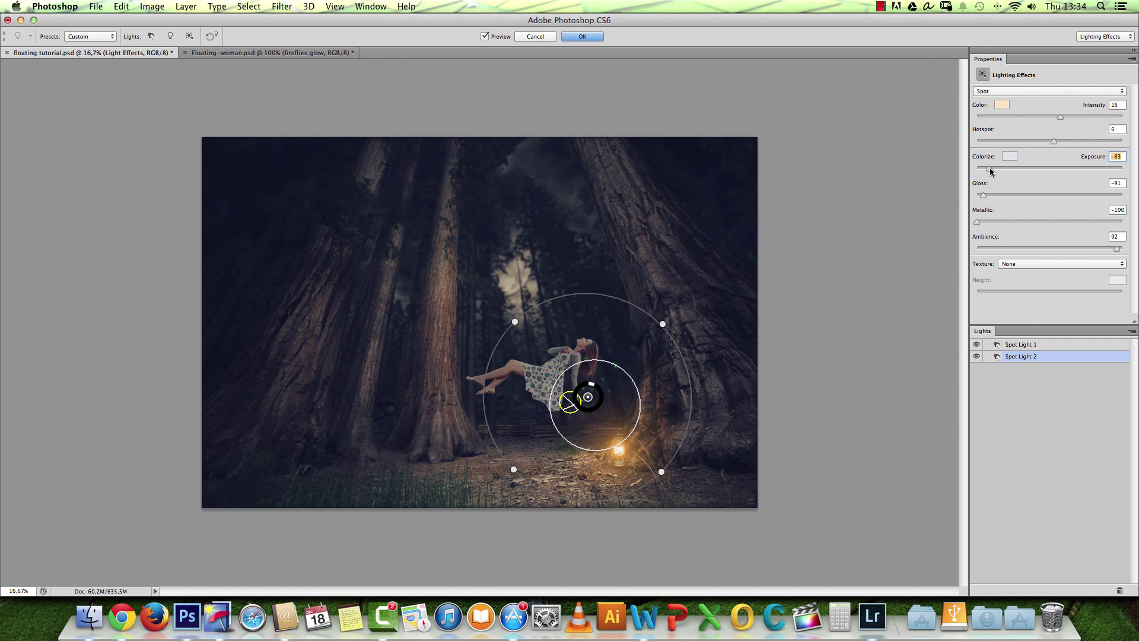
drag(1055, 143, 1078, 142)
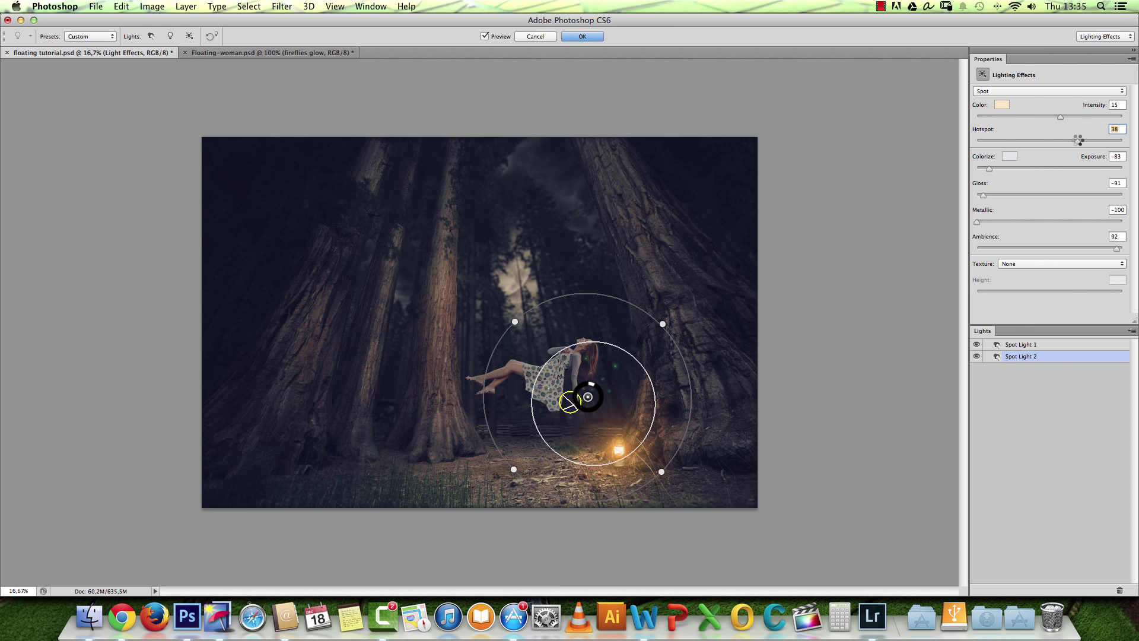
Review the ambient color and the light color used with Spot Light 1.
drag(572, 401, 517, 350)
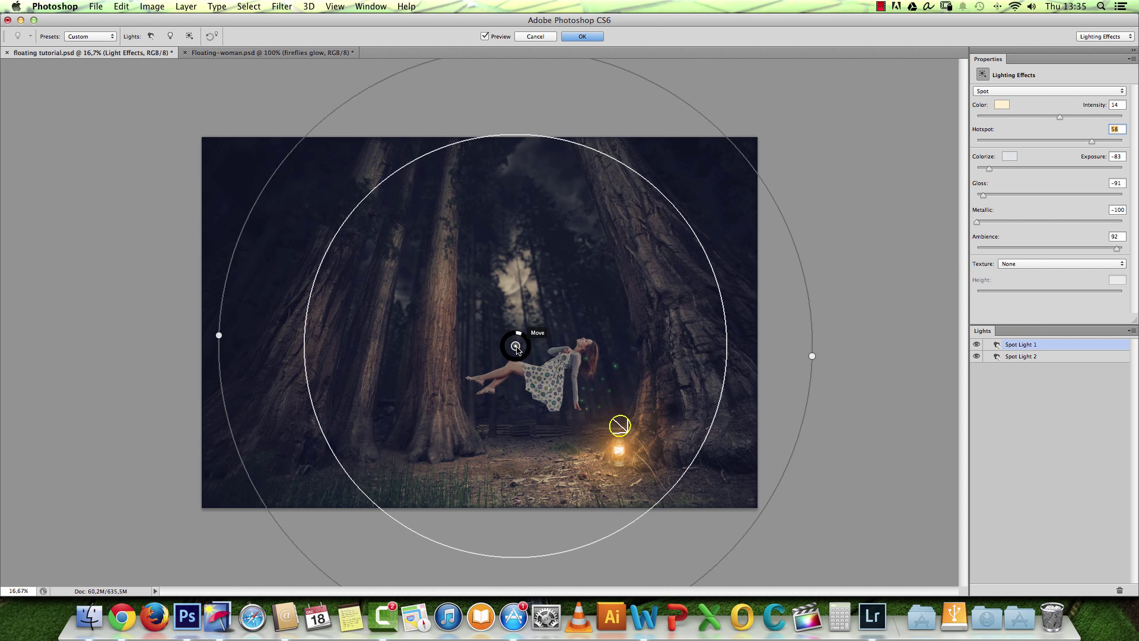
click(1009, 157)
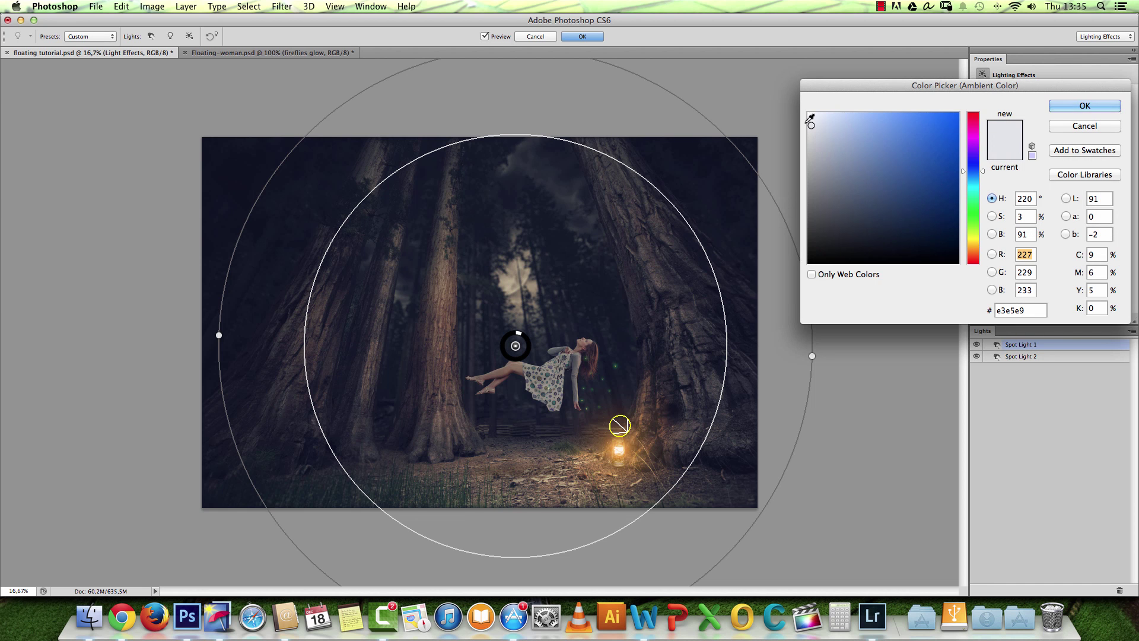
click(1118, 106)
click(1008, 107)
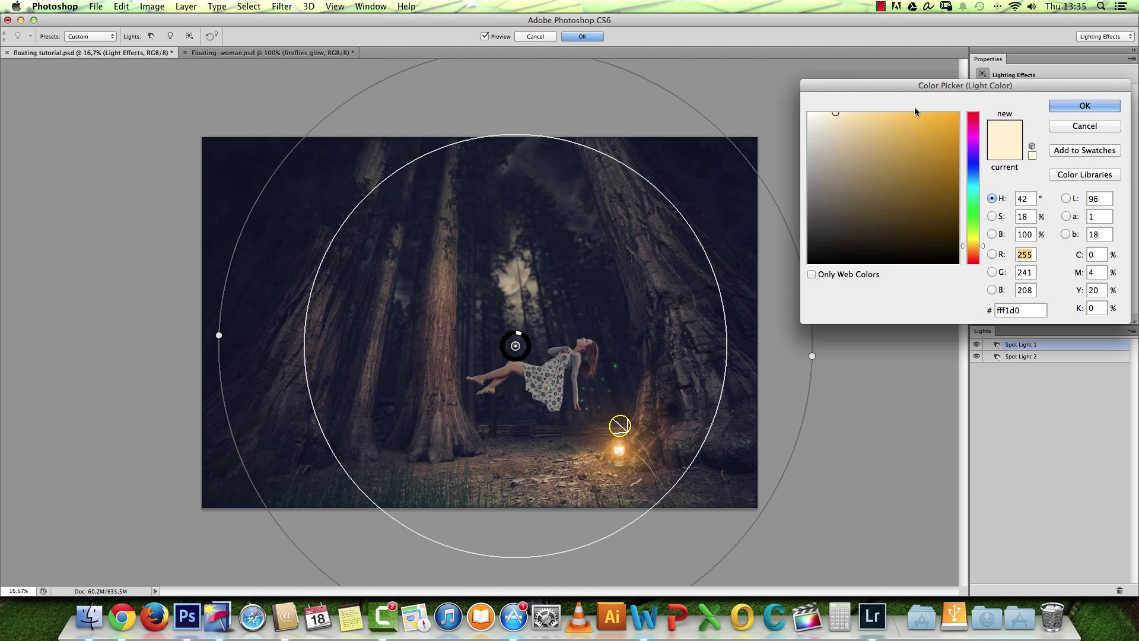
click(1121, 106)
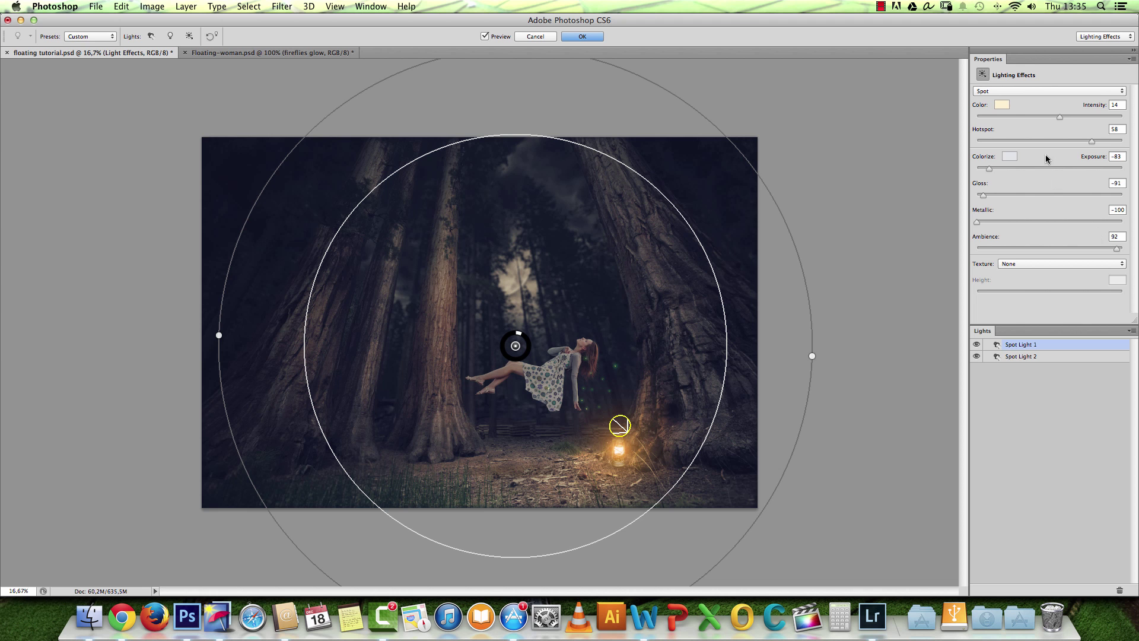
Set Spot Light 1 to intensity 30 and hotspot 9, lower the gloss, apply the lighting filter and compare Layer 4 on and off.
drag(1094, 104, 1095, 106)
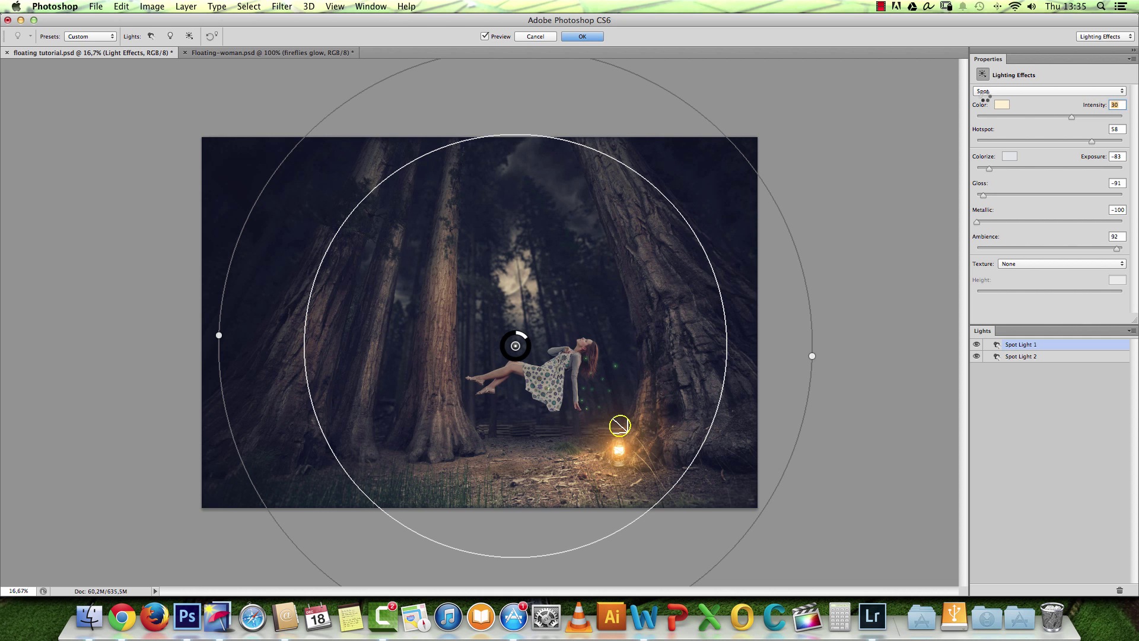
click(485, 37)
drag(1092, 142, 1055, 141)
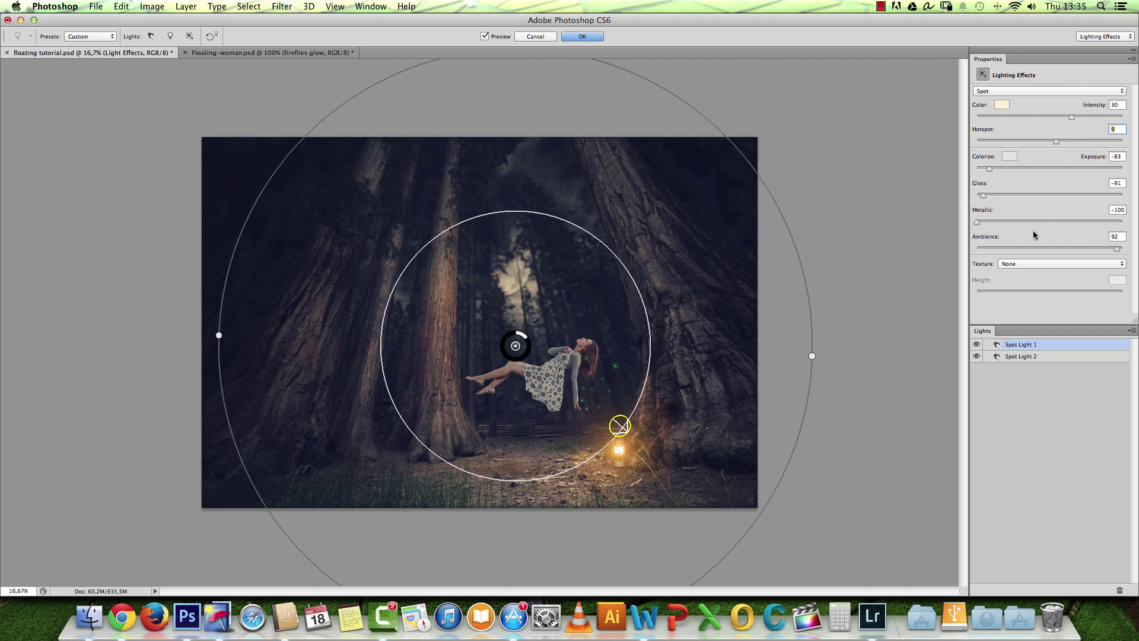
drag(983, 195, 970, 196)
drag(1089, 104, 1091, 104)
click(581, 36)
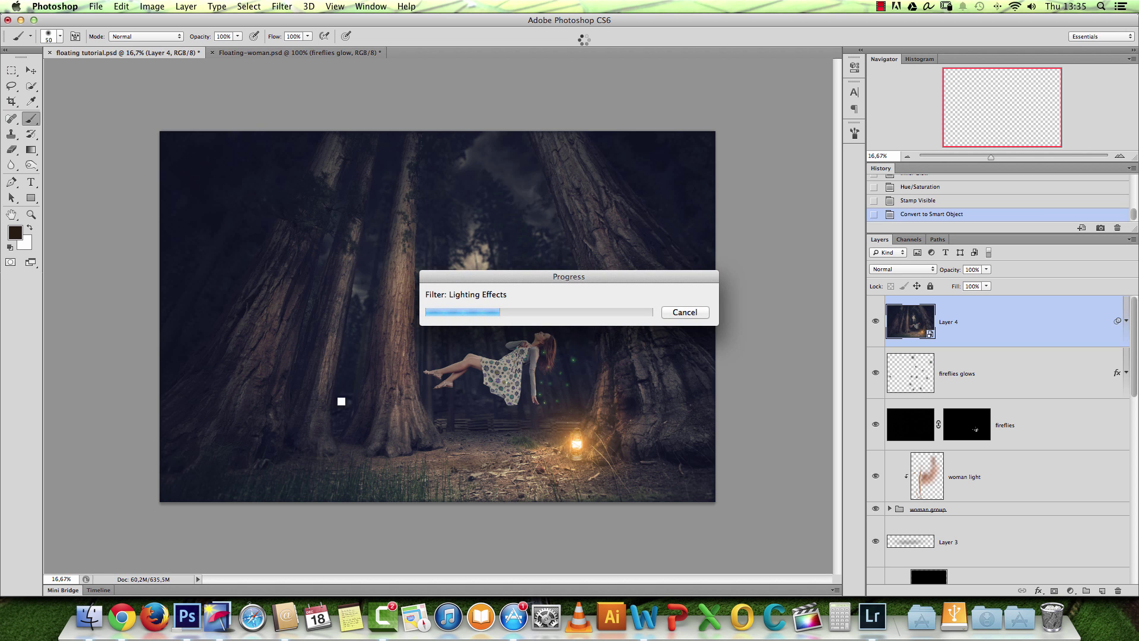
click(875, 321)
click(876, 321)
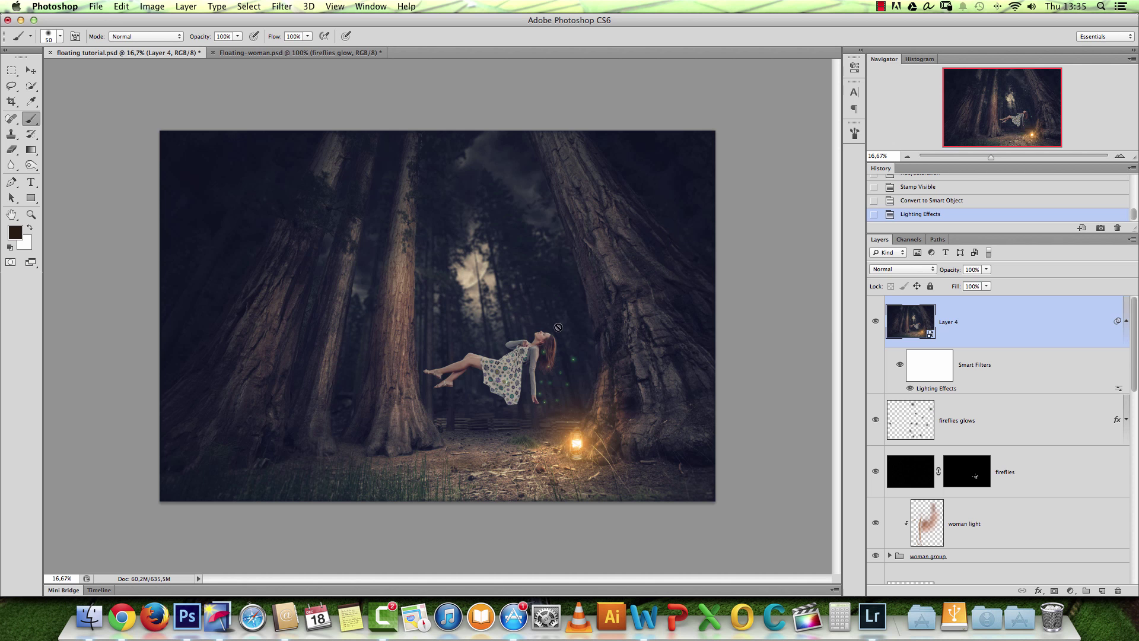
Add a Selective Color adjustment above Layer 4 with Blacks at yellow -3 and black -3, and Neutrals at magenta +2 and yellow +4.
click(1119, 156)
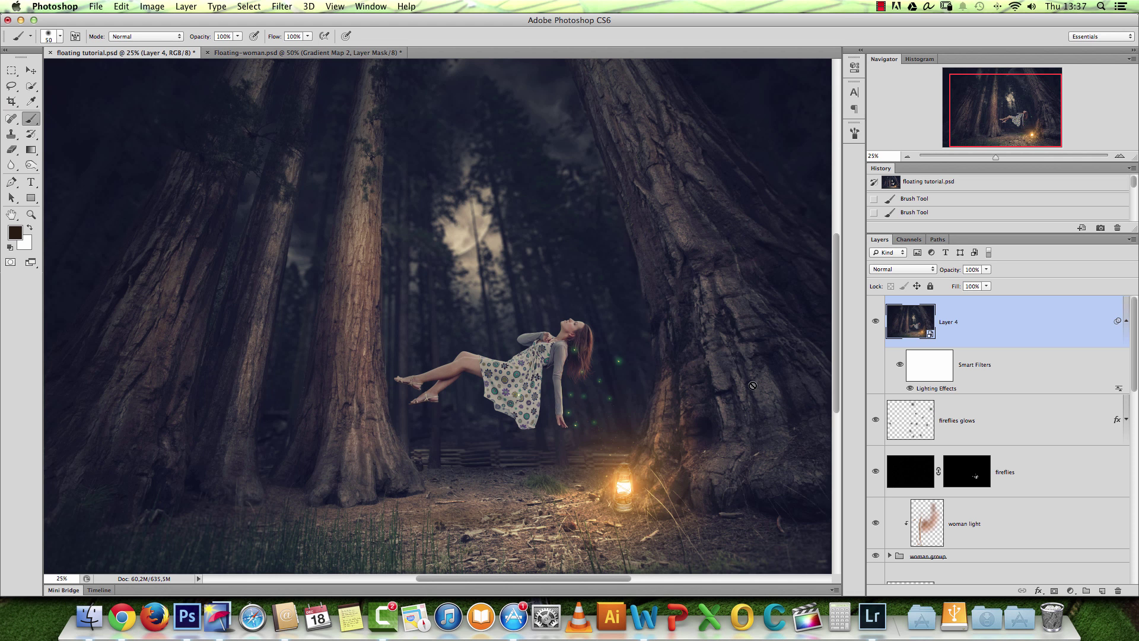
click(1070, 590)
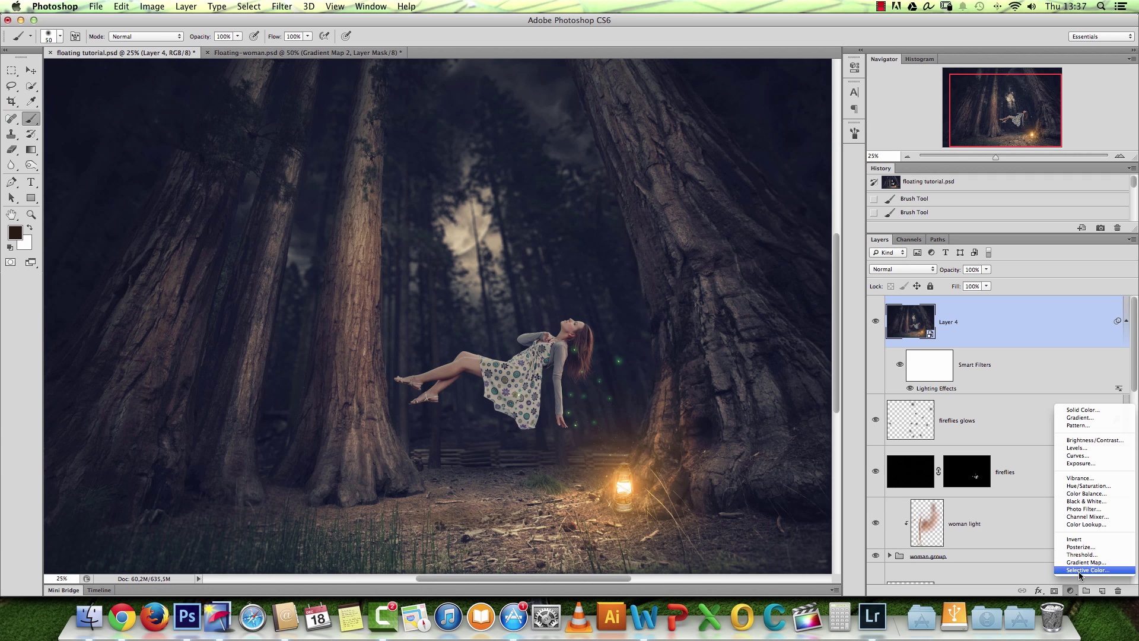
click(1080, 570)
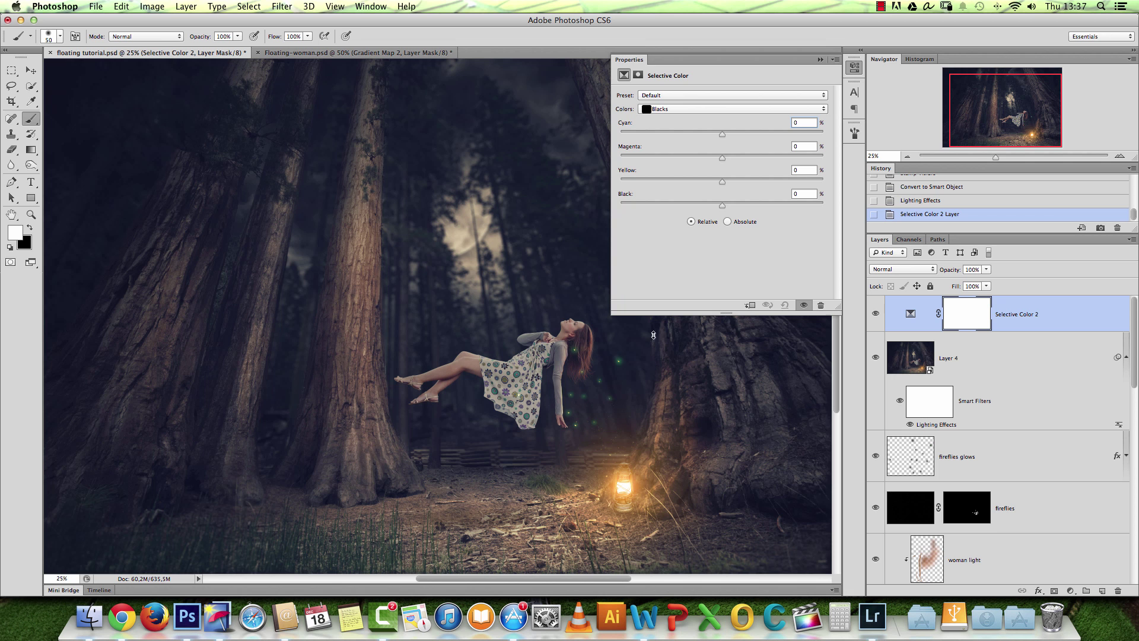
click(679, 109)
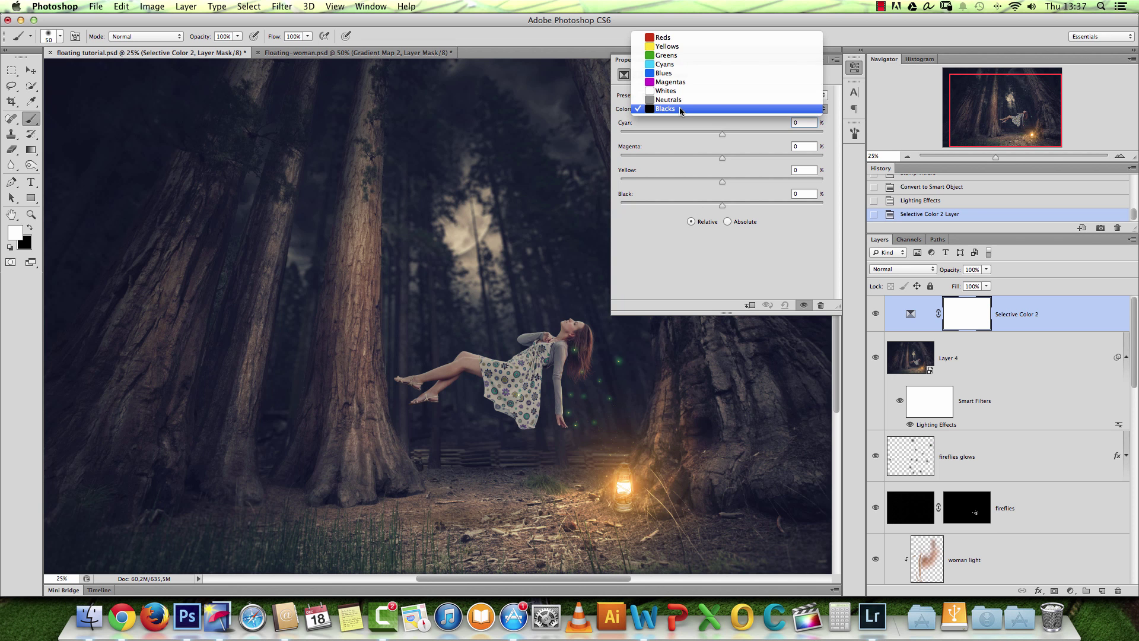
click(733, 259)
mouse_move(723, 205)
mouse_down()
mouse_move(694, 214)
mouse_move(717, 211)
mouse_up()
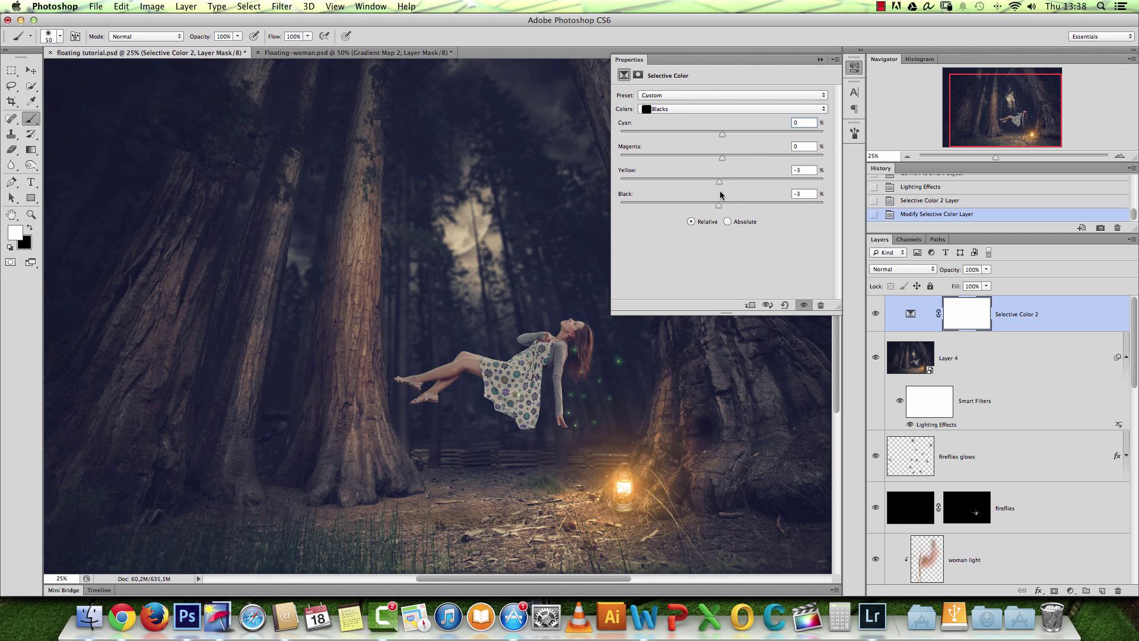
drag(725, 162, 722, 164)
click(802, 146)
click(687, 103)
drag(723, 186, 726, 163)
Try adjusting the Whites range of the Selective Color layer.
click(716, 111)
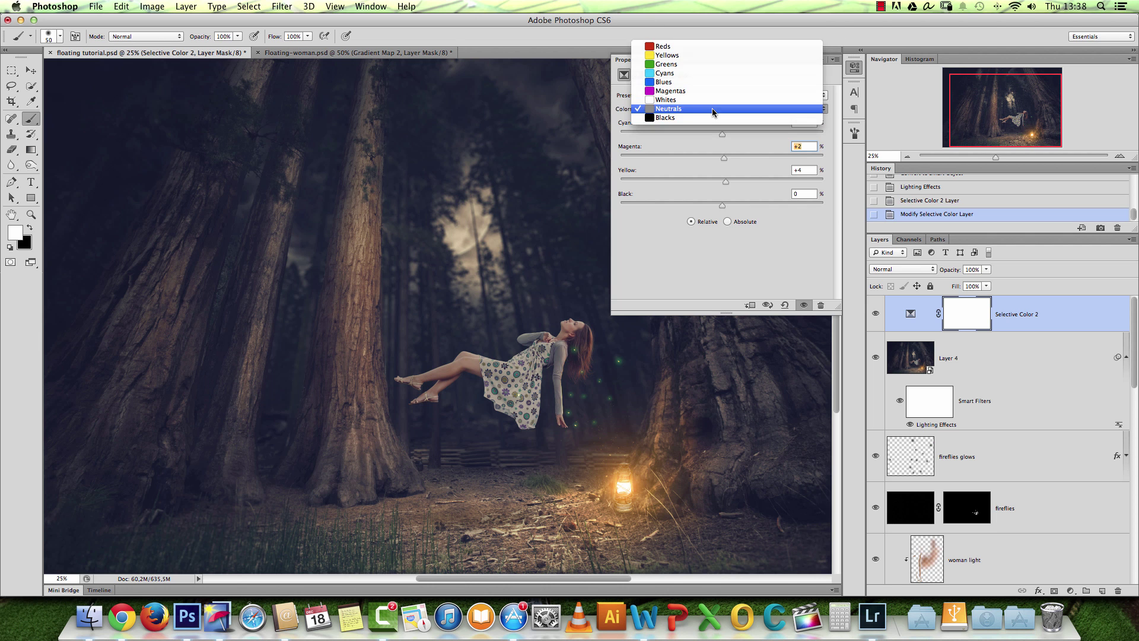
click(681, 102)
drag(720, 136, 743, 146)
key(shift+Tab)
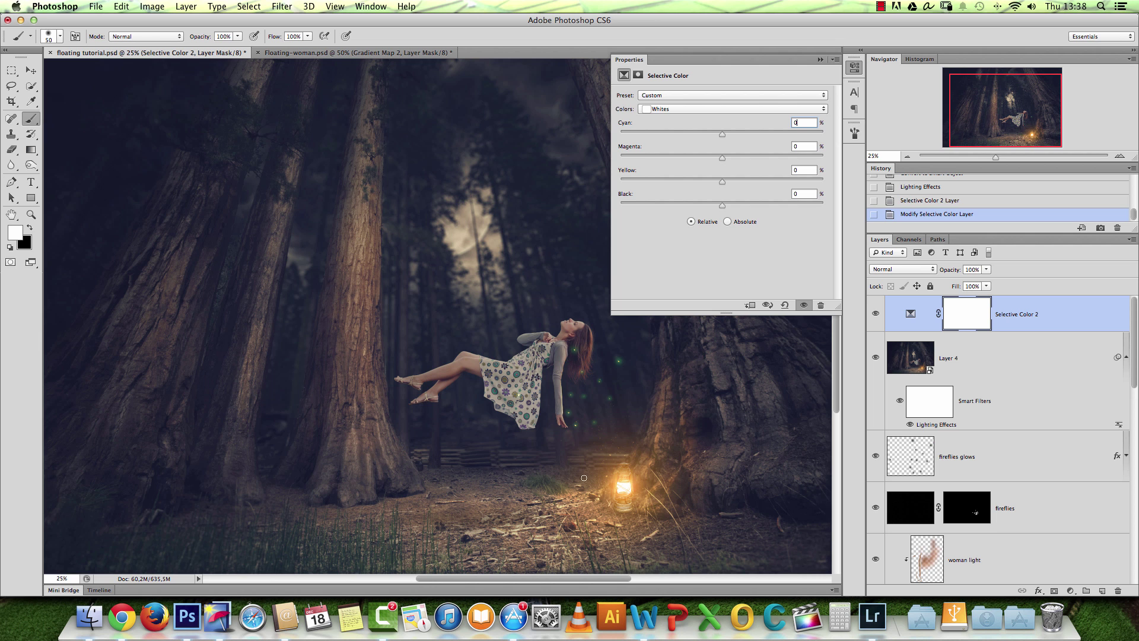
Set the Yellows range of the Selective Color layer to cyan +6, magenta -13, yellow -13 and black -4.
click(699, 109)
click(688, 72)
drag(727, 163, 713, 184)
mouse_move(719, 137)
mouse_down()
mouse_move(674, 142)
mouse_move(729, 141)
mouse_up()
mouse_move(723, 208)
mouse_down()
mouse_move(703, 209)
mouse_move(739, 209)
mouse_move(697, 211)
mouse_move(719, 208)
mouse_up()
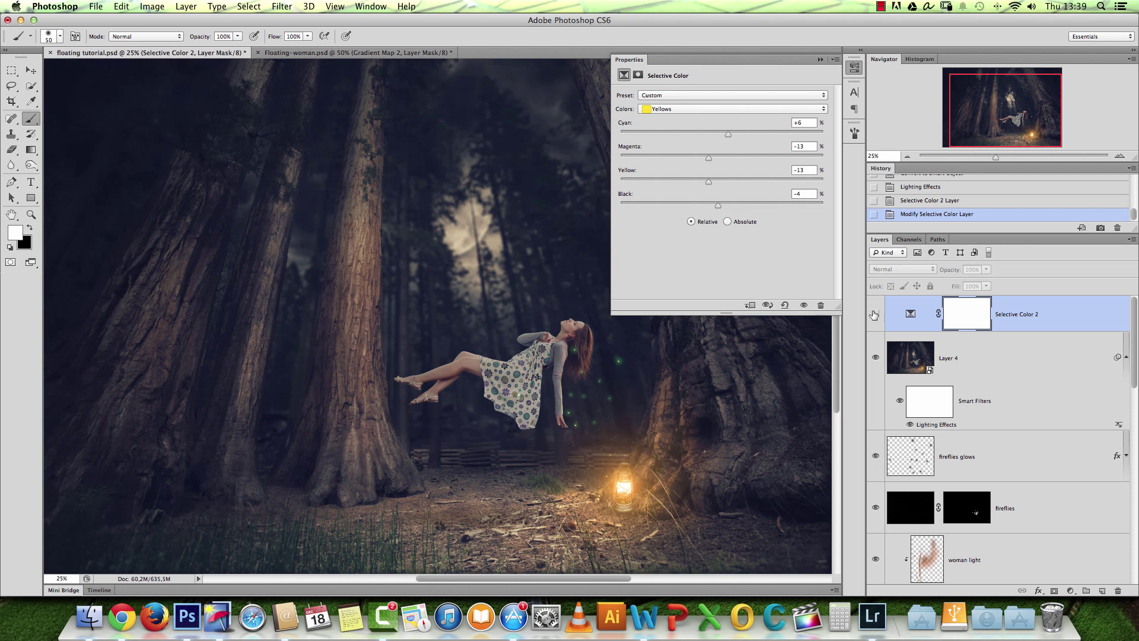
click(820, 60)
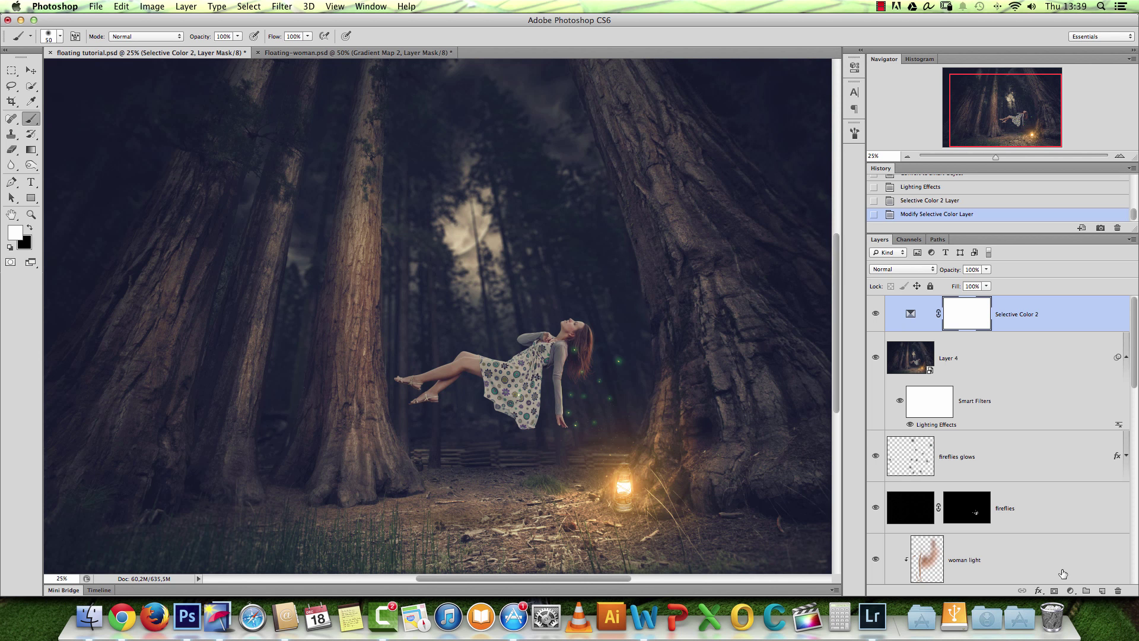
Add a Solid Color fill layer in dark blue #040a16 above the Selective Color layer.
click(1071, 590)
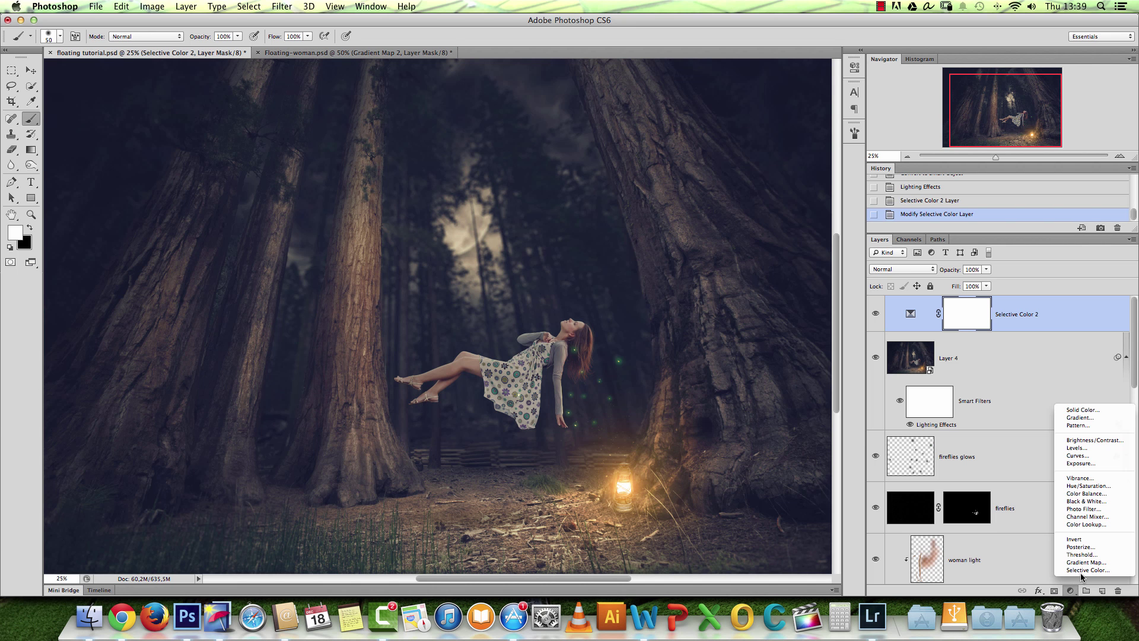
click(1090, 410)
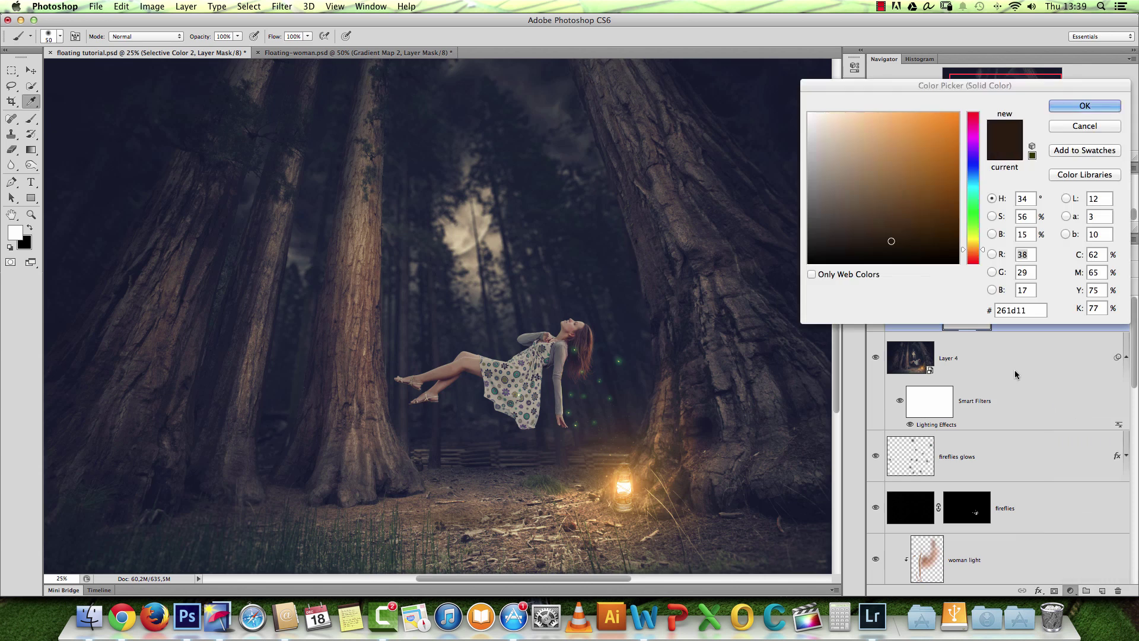
click(974, 175)
drag(976, 178, 975, 170)
drag(929, 220, 929, 251)
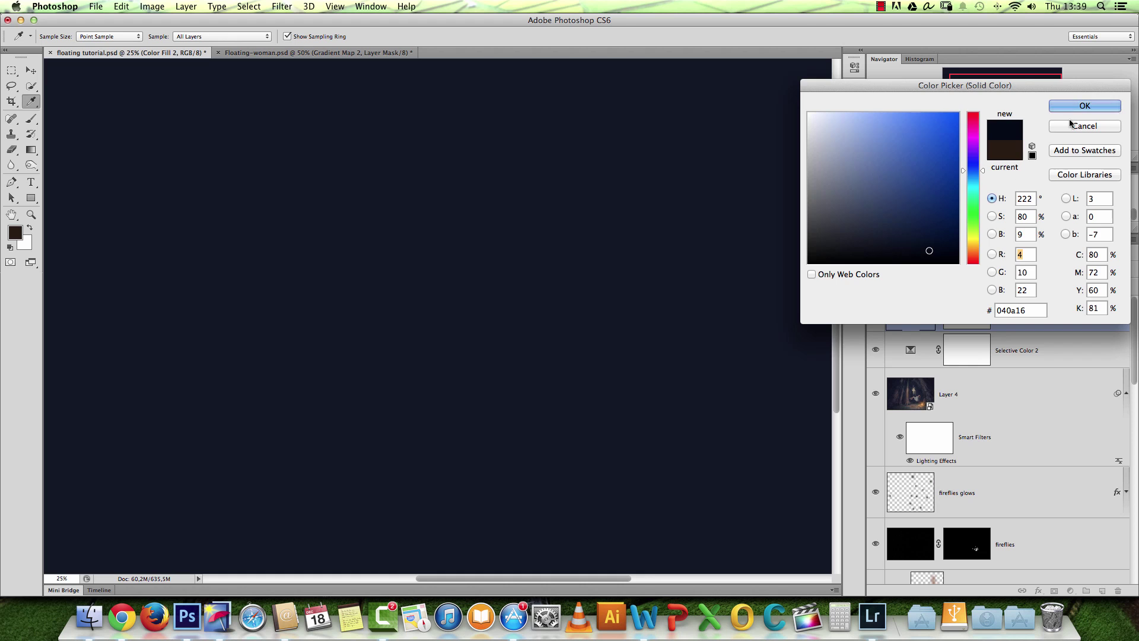
click(1083, 105)
Blend the dark blue color fill in Exclusion mode and darken its color to #02060f.
click(899, 269)
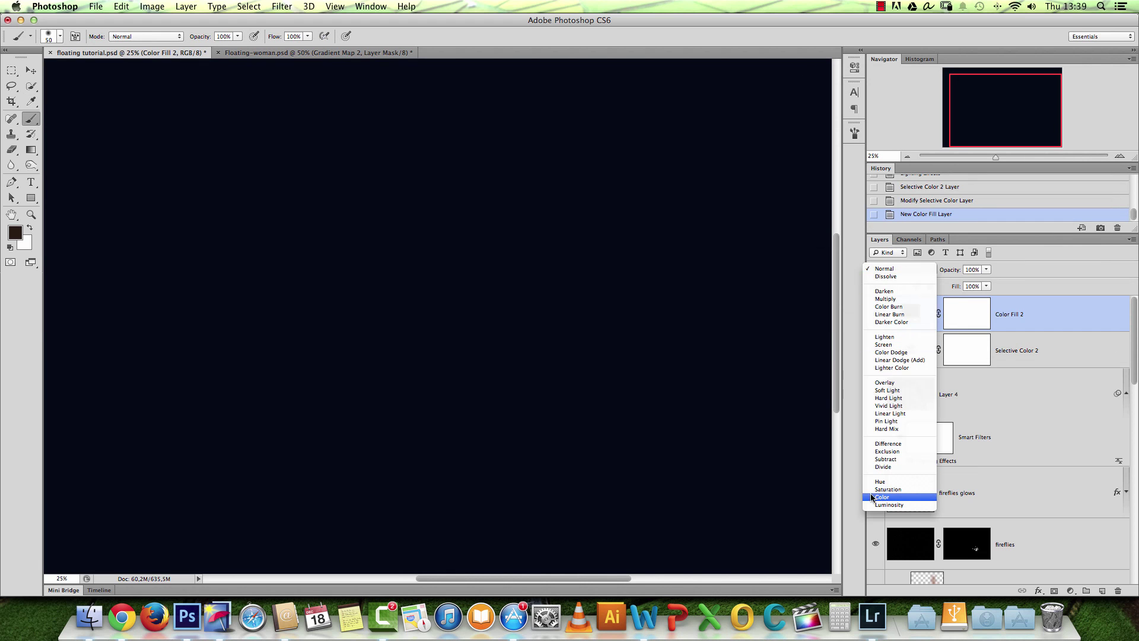
click(887, 452)
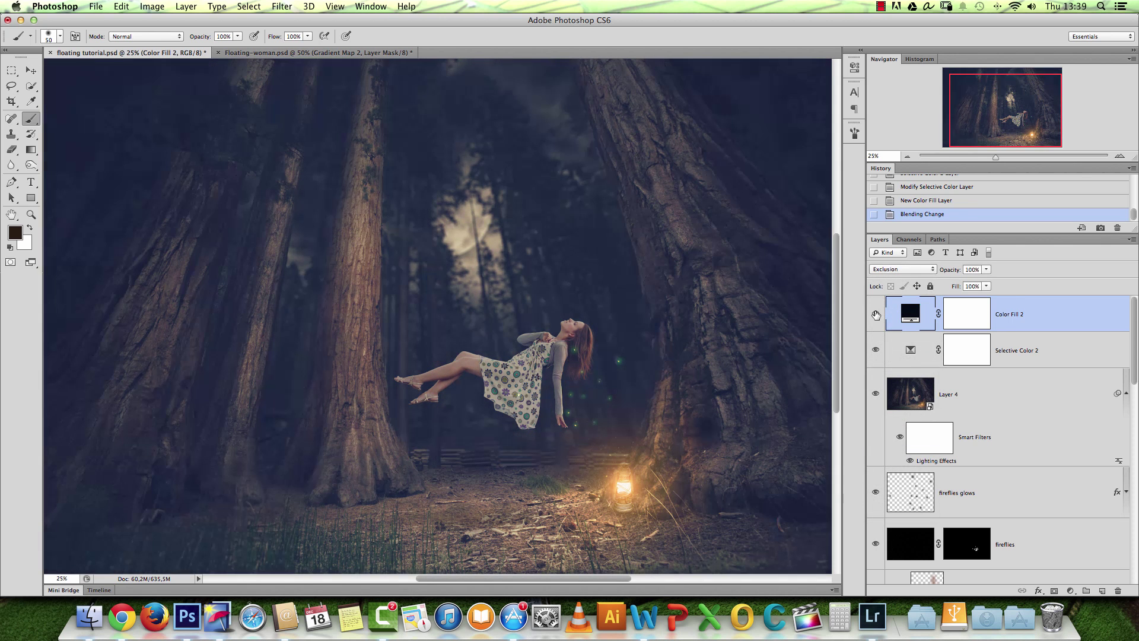
double_click(910, 312)
drag(942, 259, 939, 256)
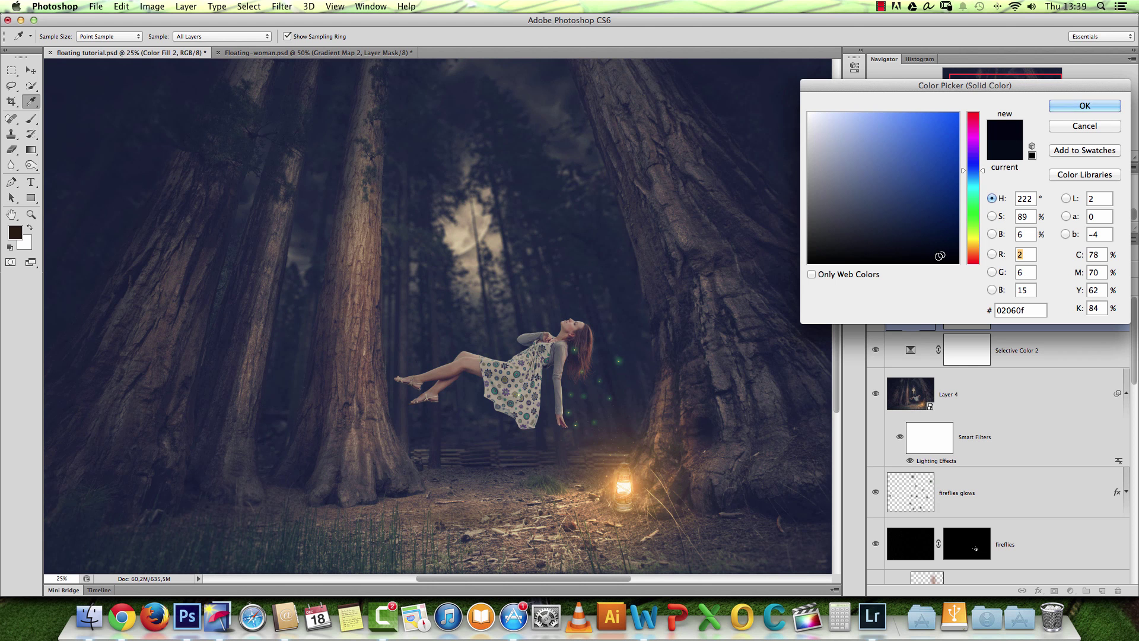
click(1092, 106)
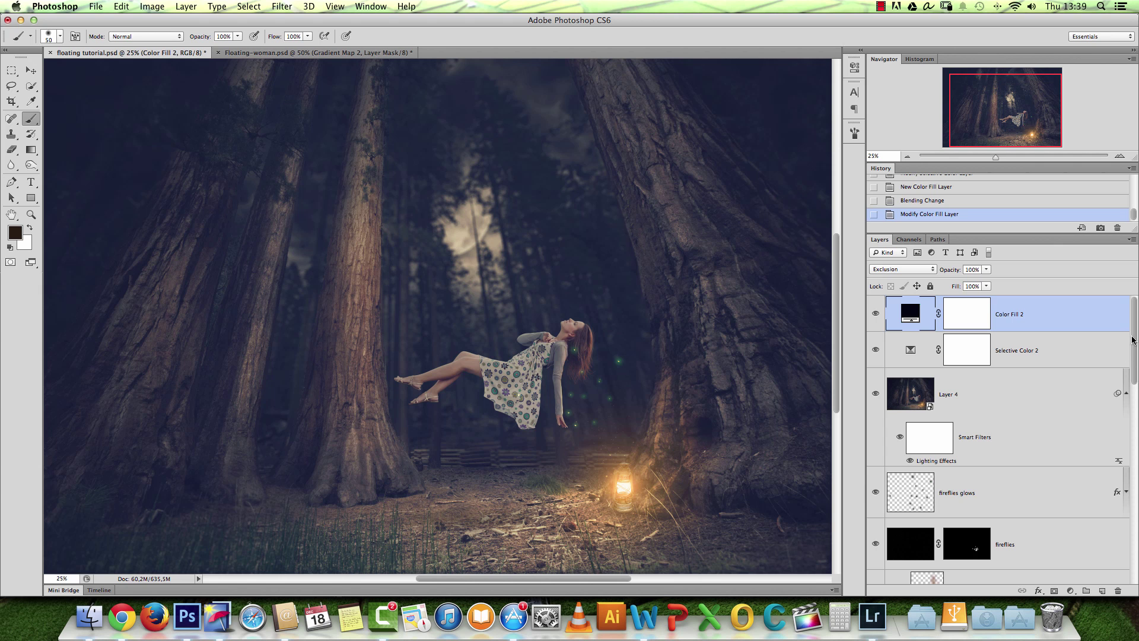
Add a Vibrance adjustment layer on top with vibrance -29 and saturation +19.
click(1071, 590)
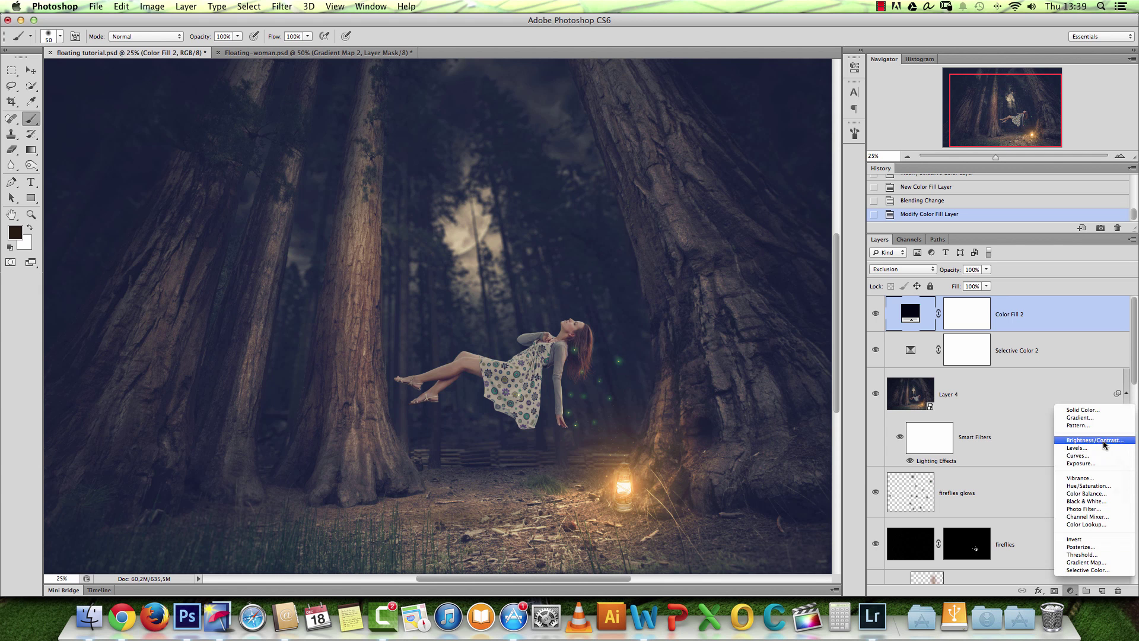
click(1085, 479)
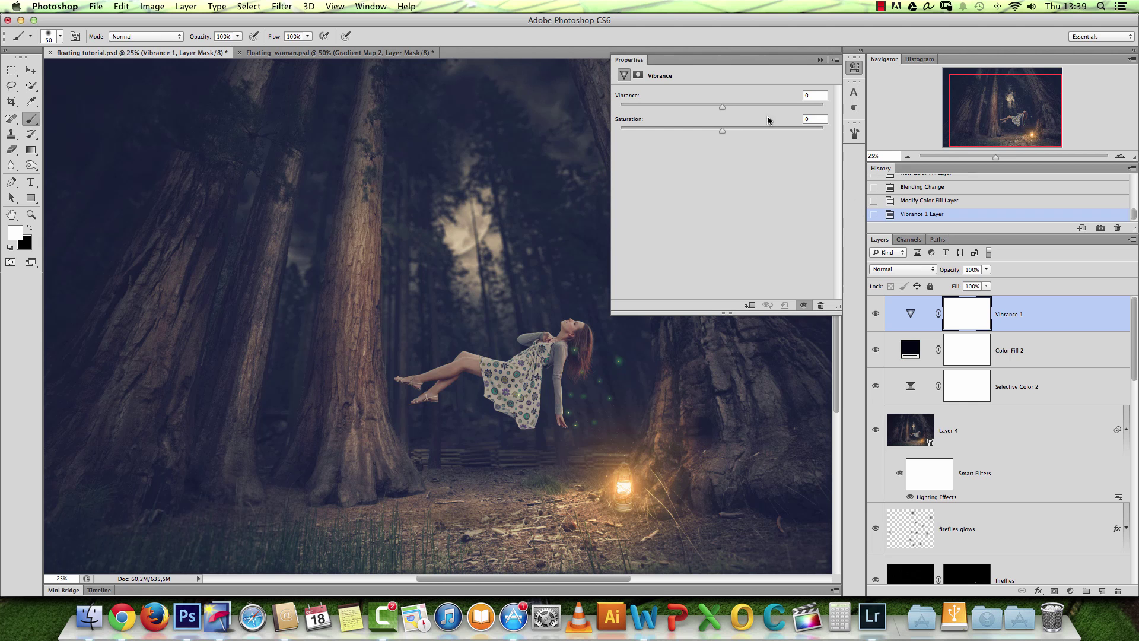
drag(722, 131, 674, 111)
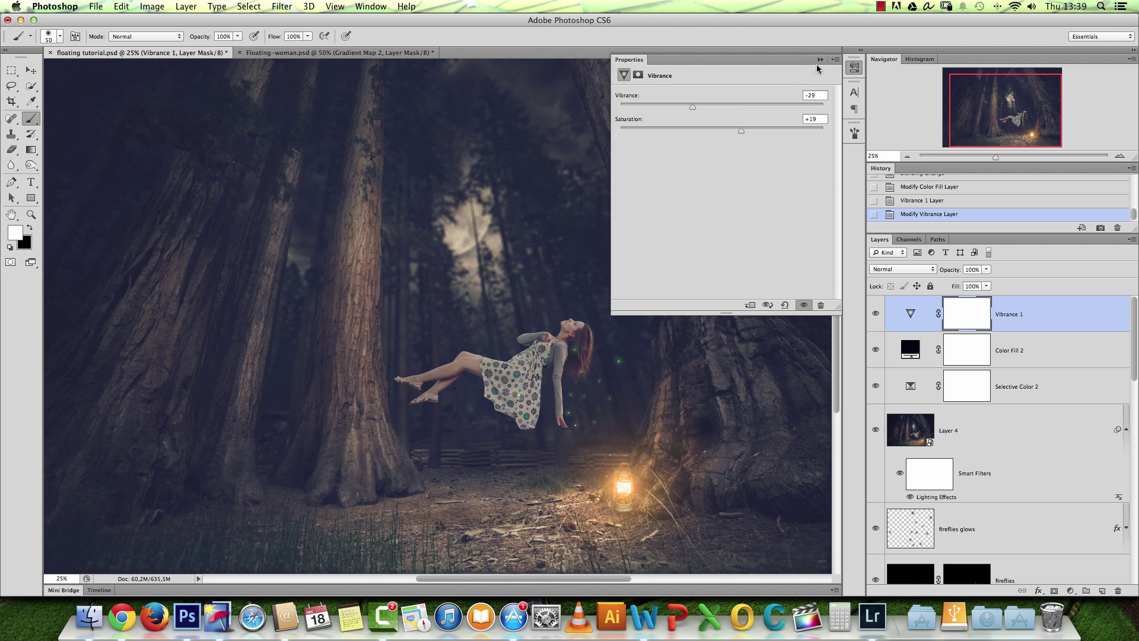
click(854, 66)
Compare the image with and without the Vibrance layer, and refine it to vibrance -22 and saturation +16.
click(875, 314)
click(874, 315)
click(874, 314)
click(874, 315)
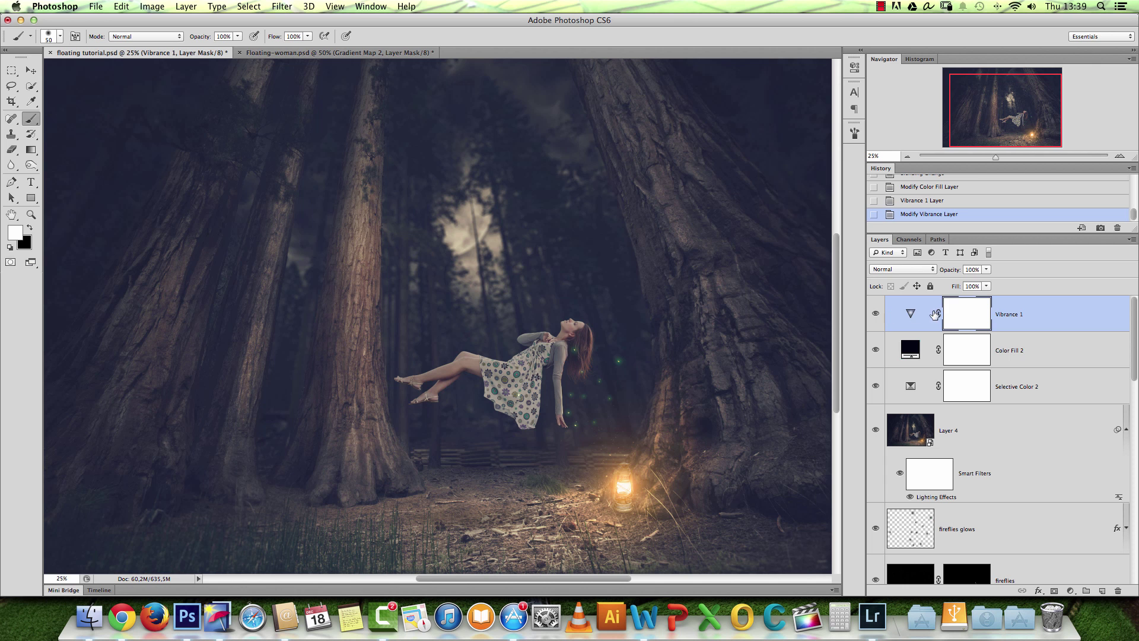
double_click(910, 313)
drag(691, 109, 700, 109)
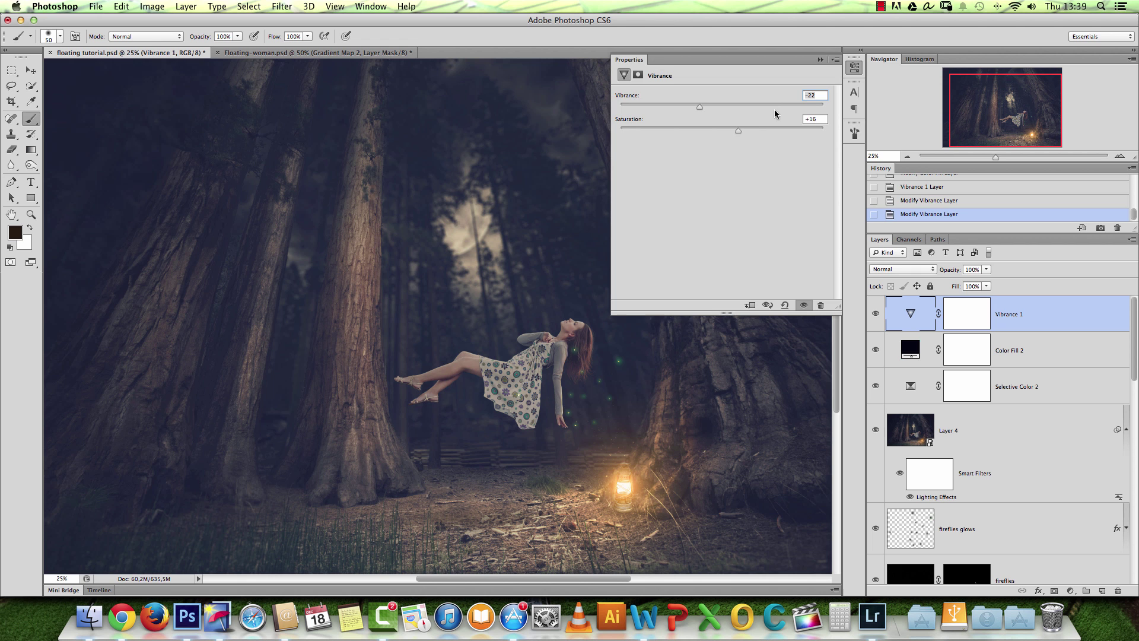
Add a Gradient Map adjustment layer above the Vibrance layer and open its gradient for editing with an enlarged preset list.
click(820, 59)
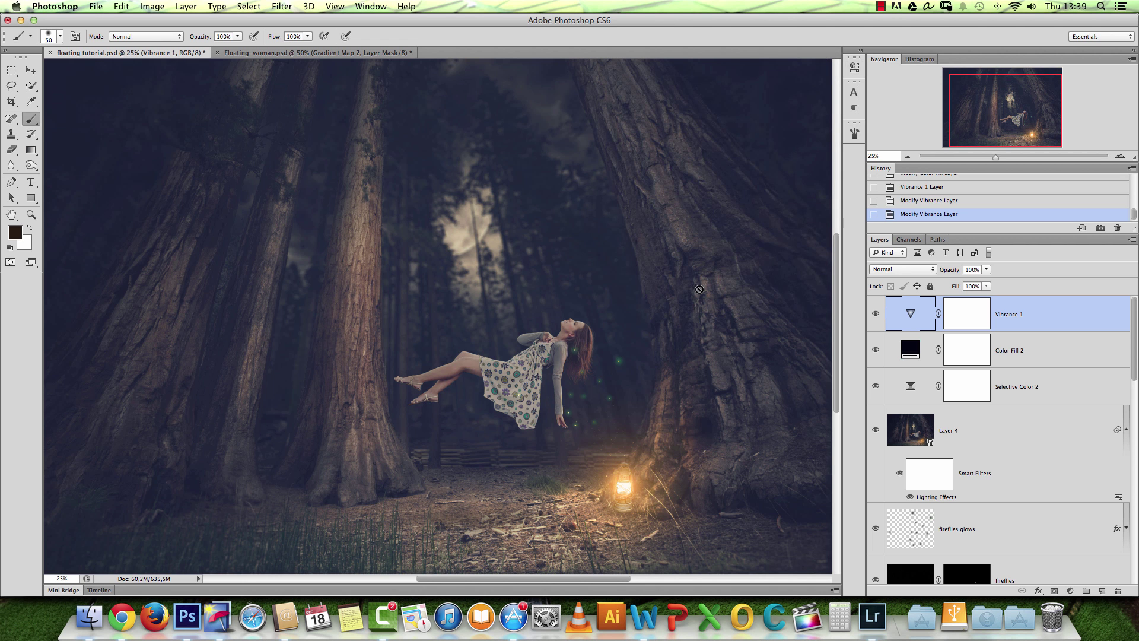
click(1070, 591)
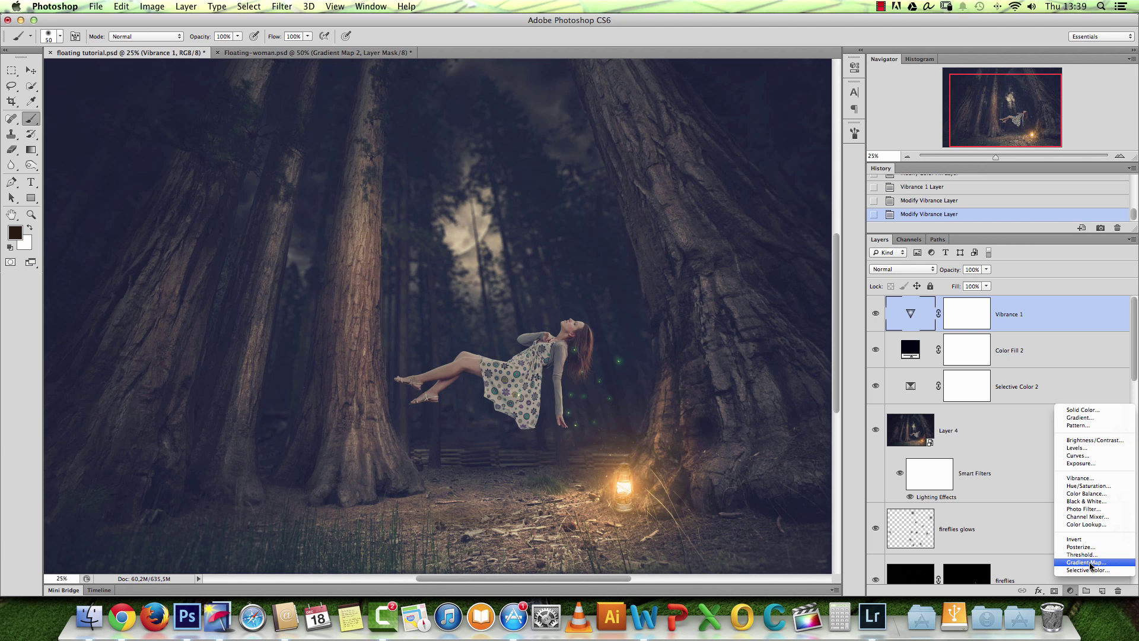
click(1086, 564)
click(783, 99)
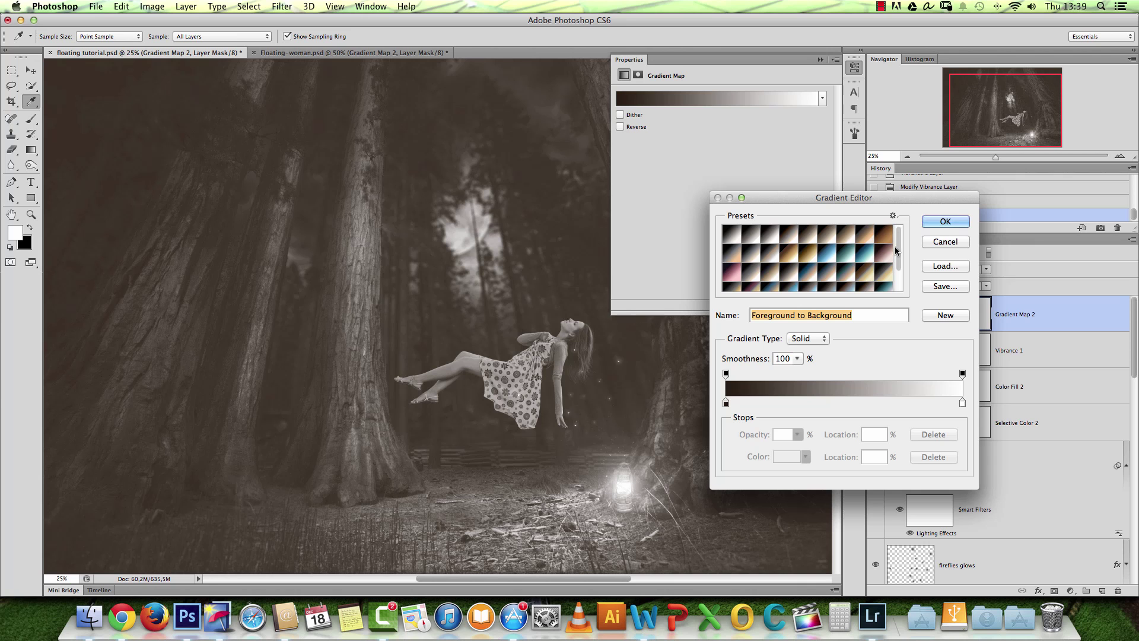
drag(712, 492, 651, 545)
Compare toning presets such as Cyanotype, Sepia-Cyan and Sepia-Blue 2, and apply the Gold-Blue preset to the gradient map.
click(770, 279)
click(755, 257)
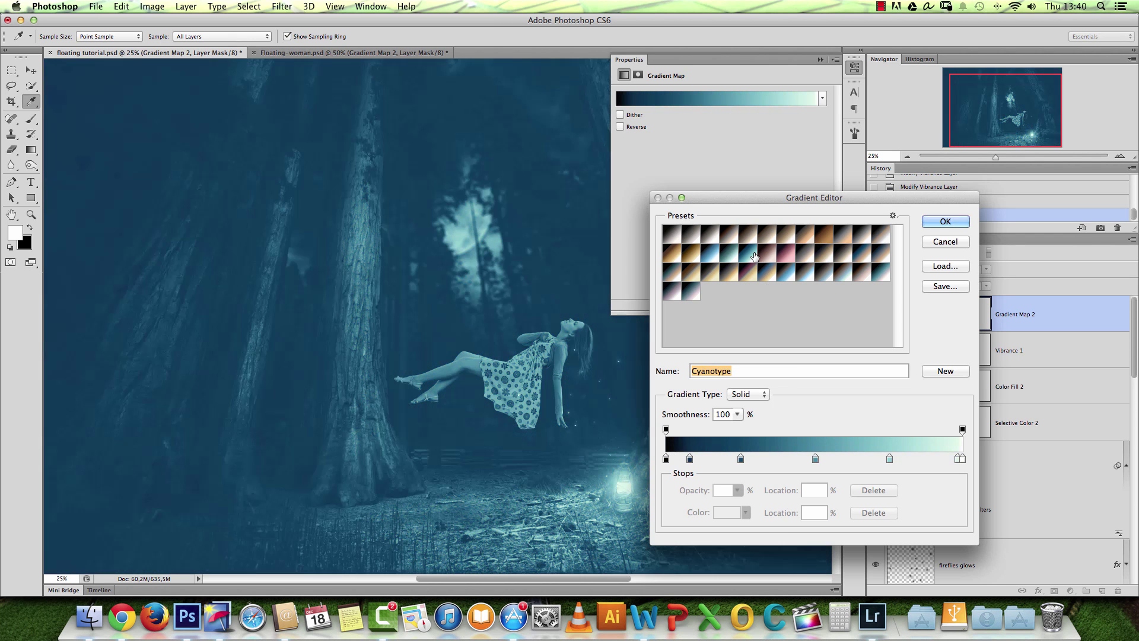
click(864, 259)
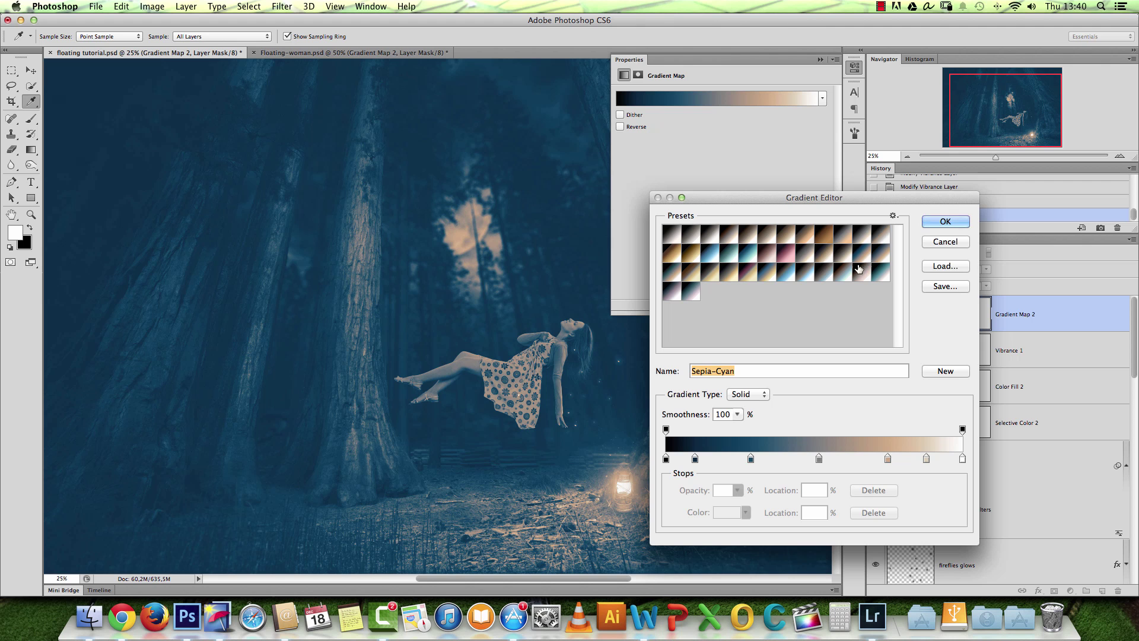
click(671, 277)
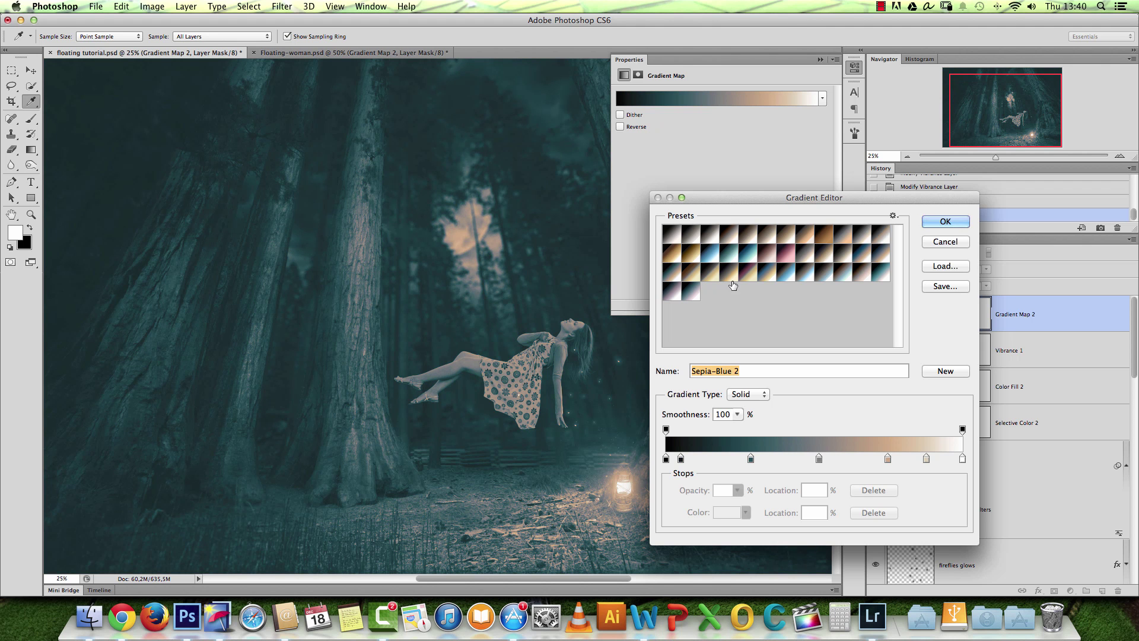
click(770, 278)
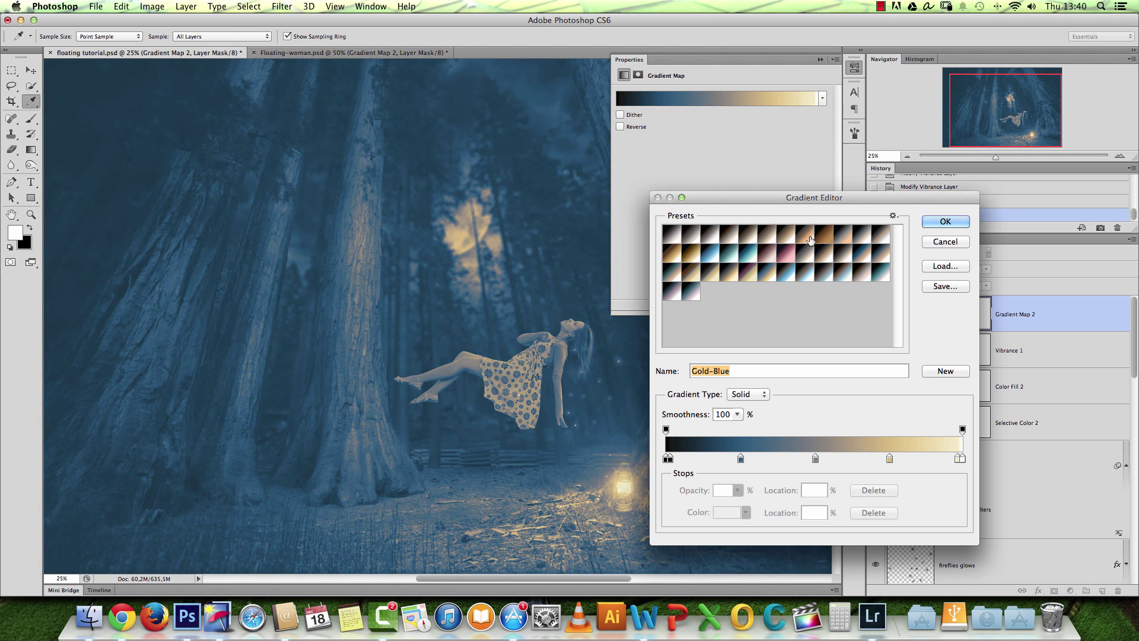
click(861, 256)
click(791, 272)
click(745, 276)
click(709, 276)
click(688, 273)
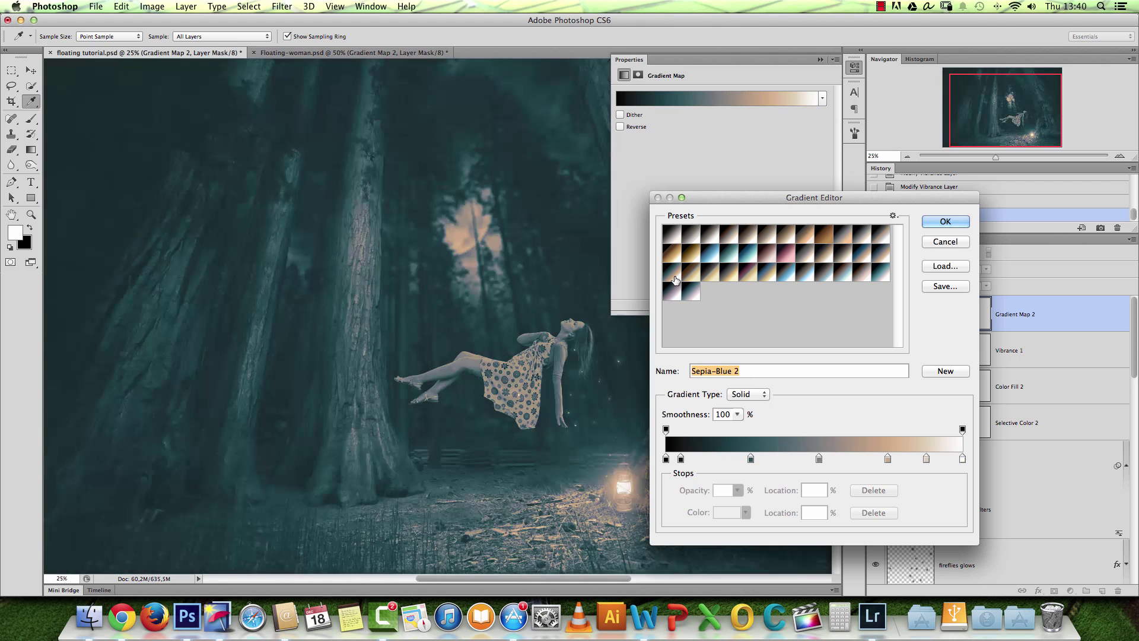
click(771, 277)
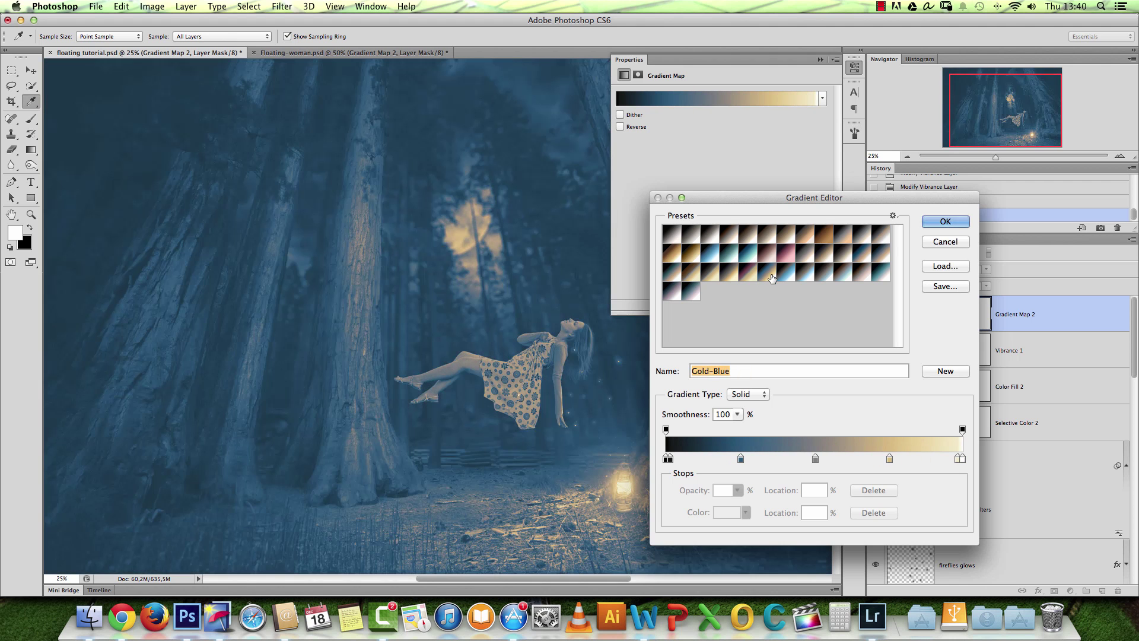
click(934, 226)
click(820, 59)
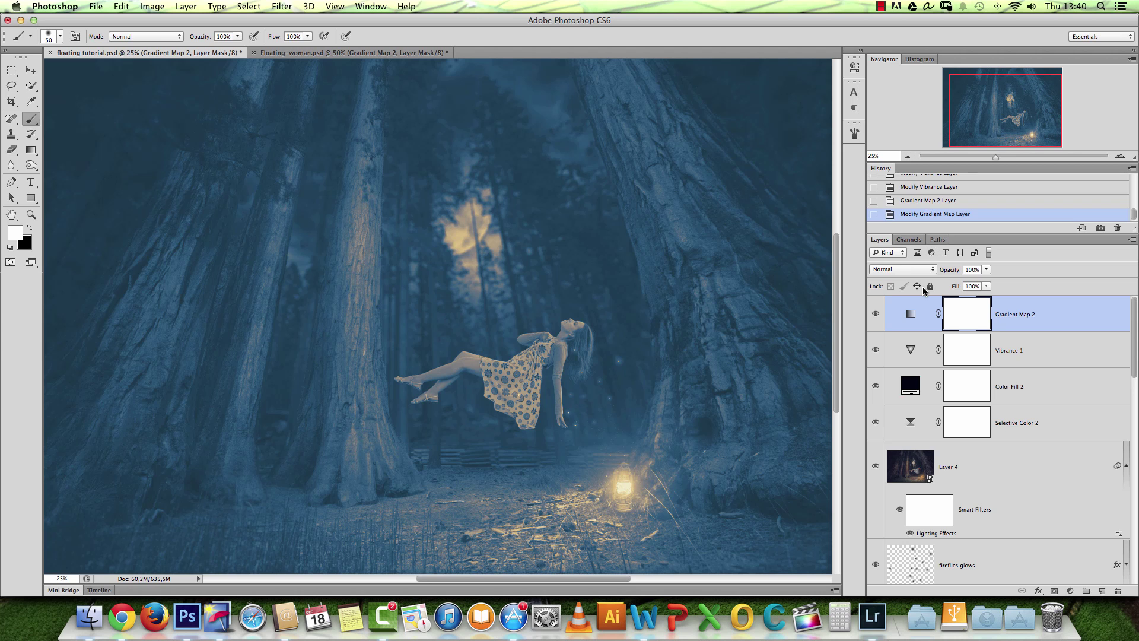
Lower the Gradient Map layer's opacity to 5% and refine it to 8%.
double_click(978, 268)
text(5)
key(Return)
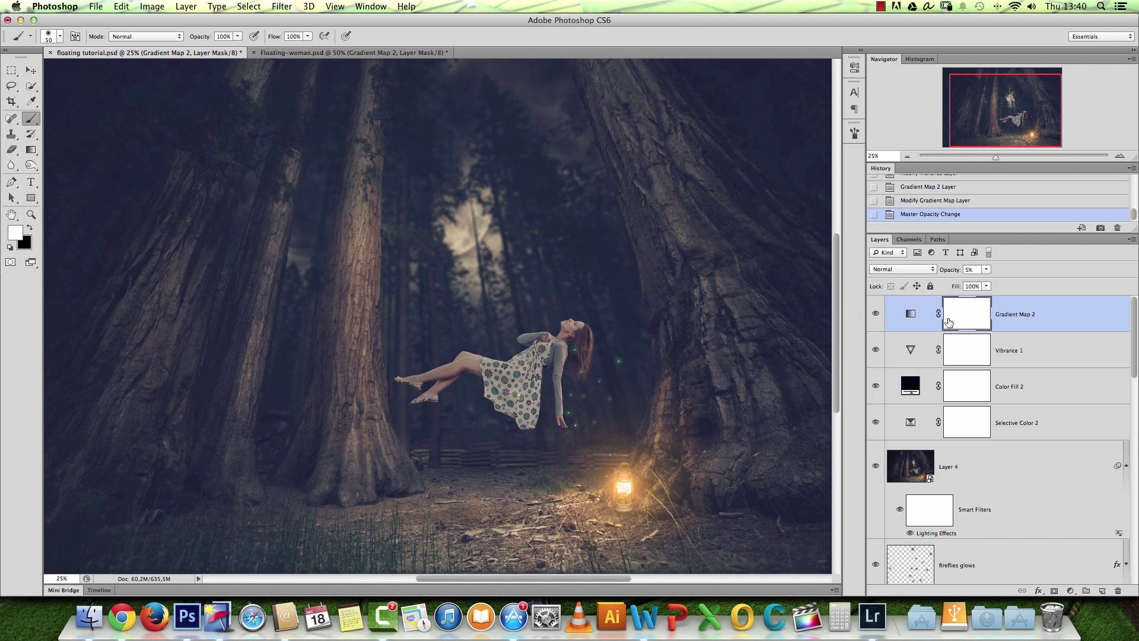
click(973, 269)
text(8)
key(Return)
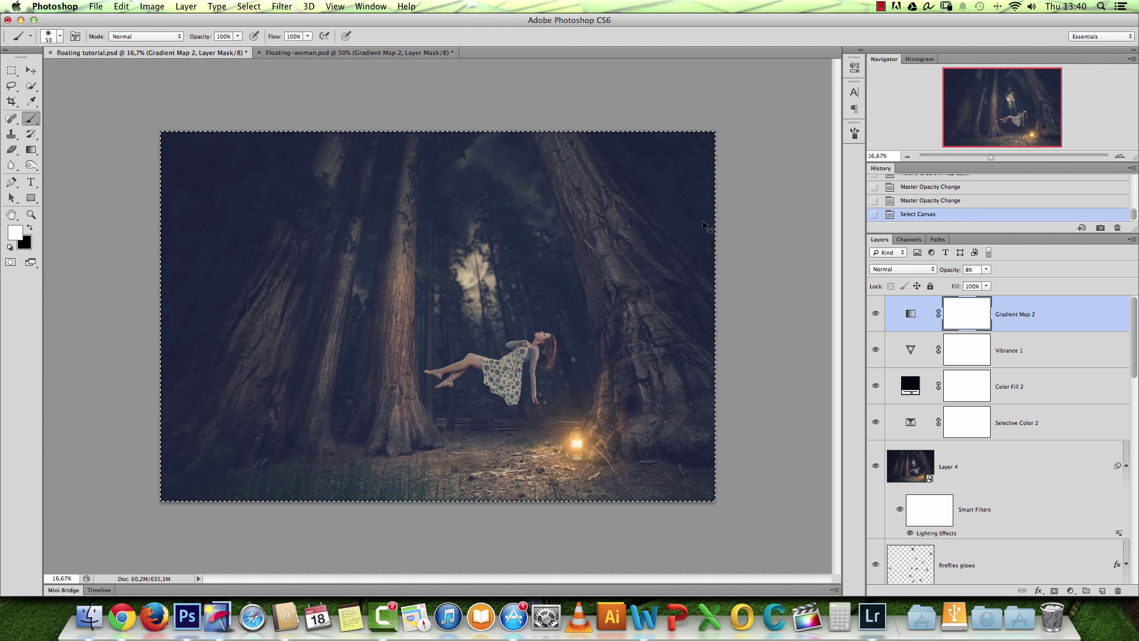
Copy the whole canvas as a merged image and paste it into a new document.
key(super+c)
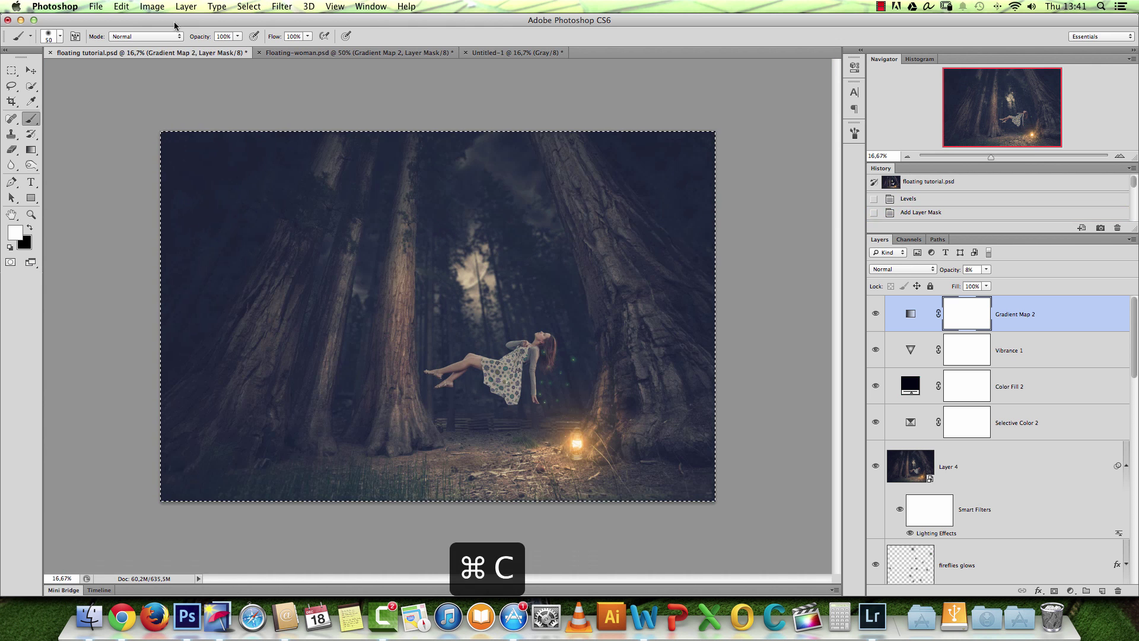
click(122, 7)
click(151, 109)
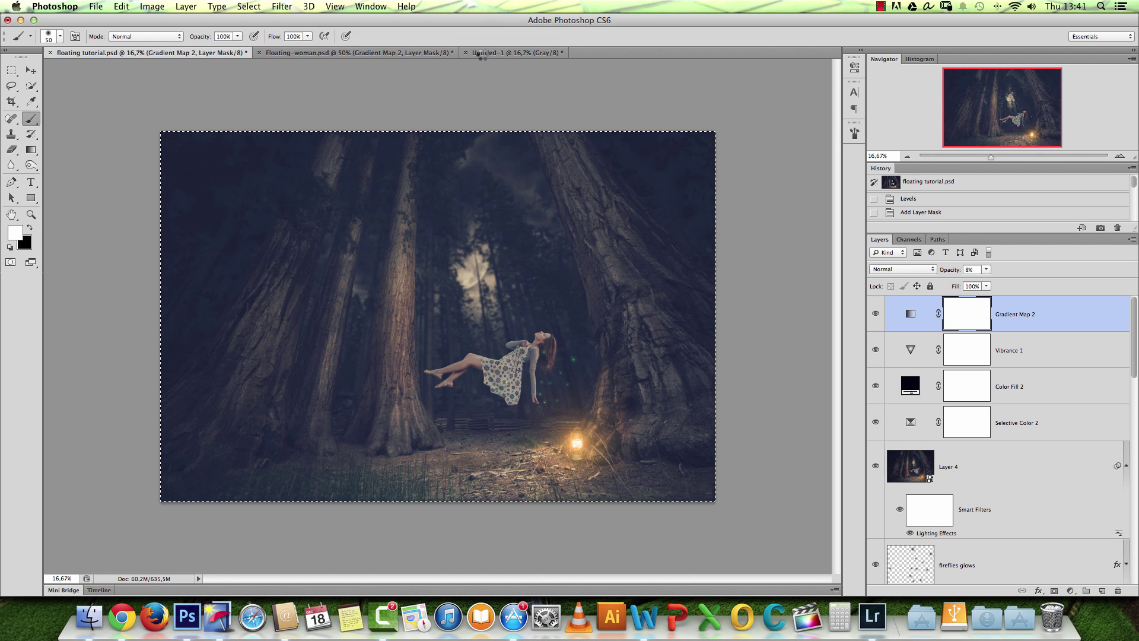
click(484, 54)
key(super+v)
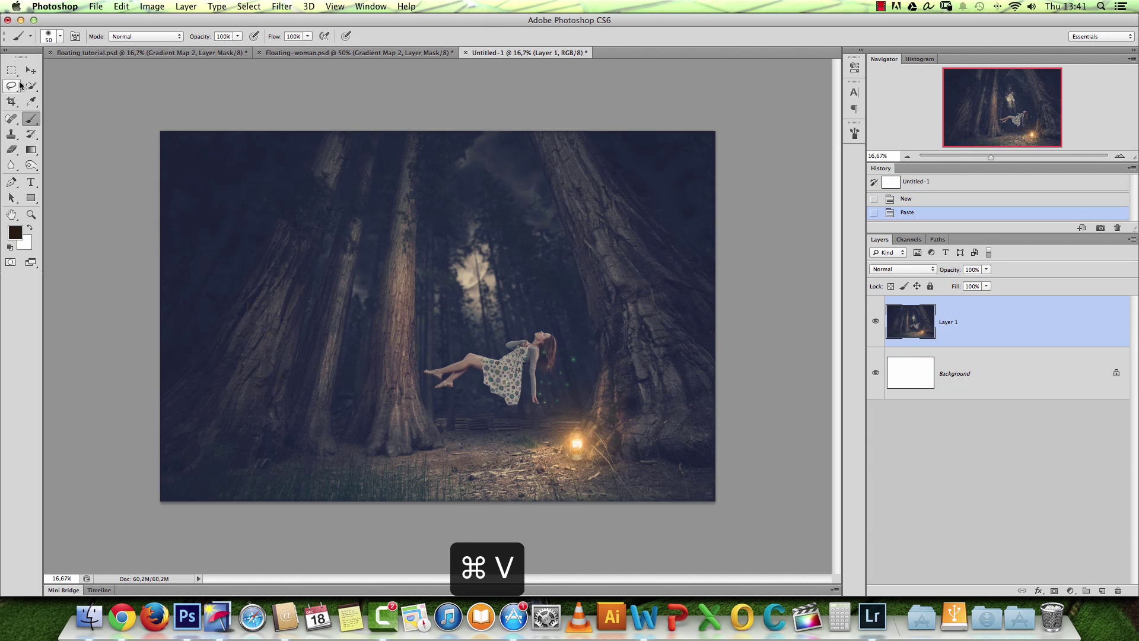
Crop the pasted image at the 2 x 3 ratio to a tighter frame around the floating woman and the lantern.
click(15, 97)
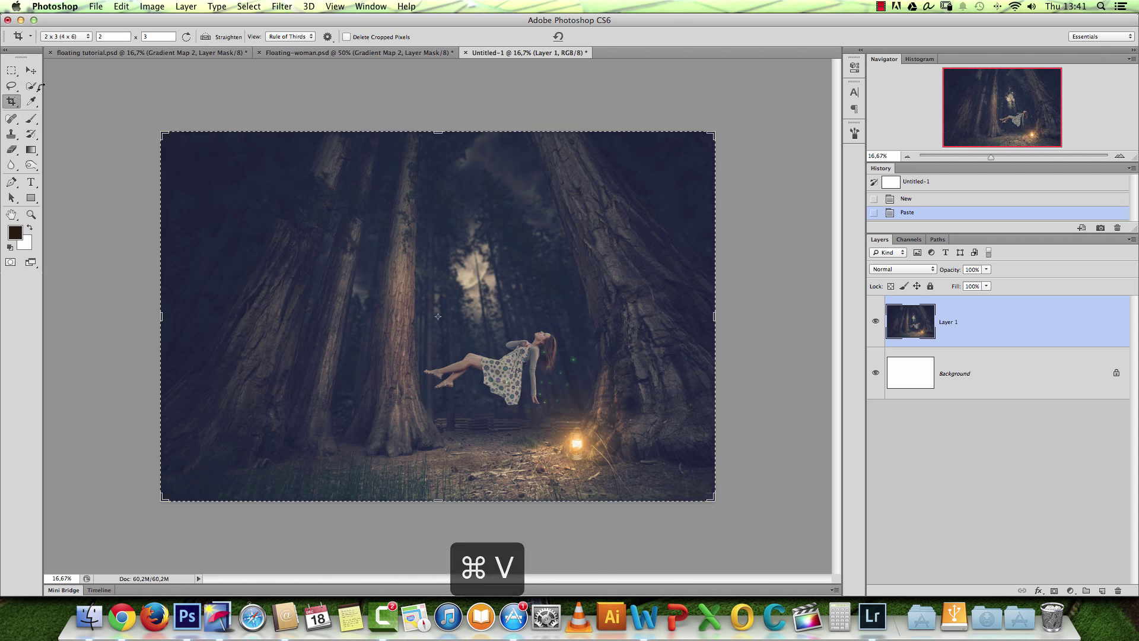
drag(159, 132, 228, 176)
mouse_move(493, 292)
mouse_down()
mouse_move(508, 291)
mouse_move(493, 287)
mouse_move(495, 304)
mouse_up()
drag(640, 187, 643, 177)
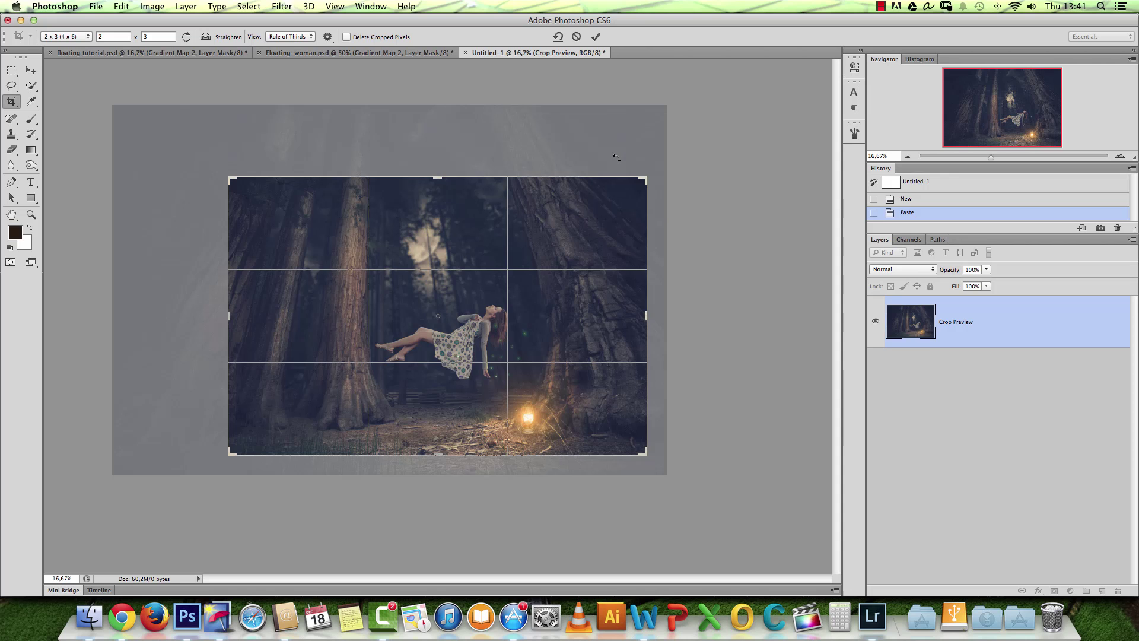
key(Return)
click(39, 70)
Resize the cropped image to a width of 2000 pixels.
key(alt+super+i)
text(2000)
key(Return)
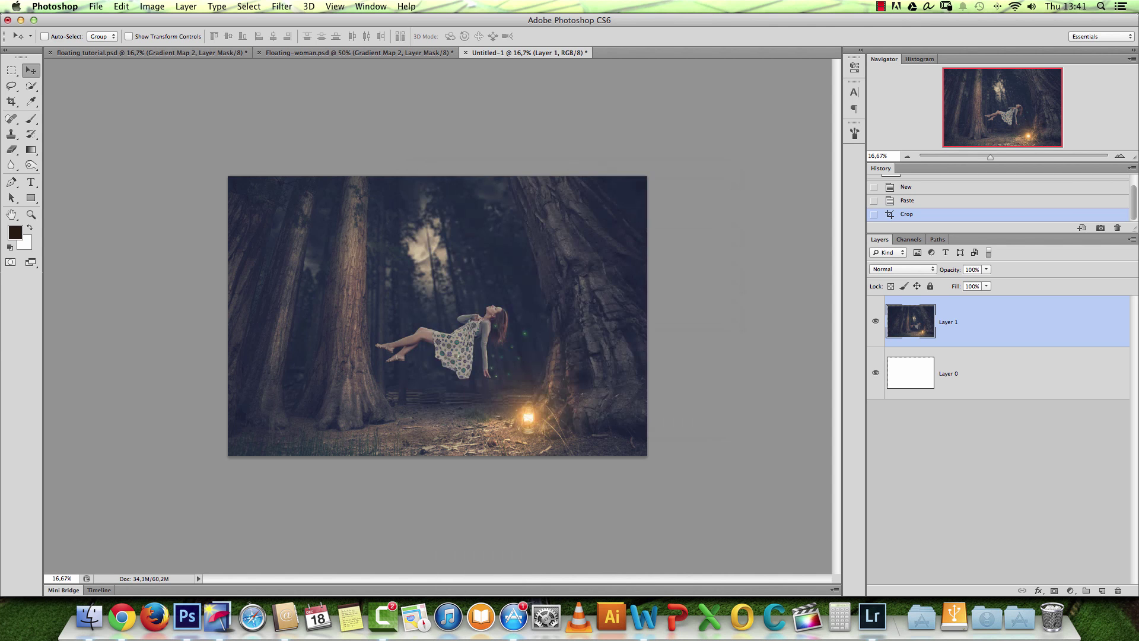
Examine the resized image at 100% around the woman and the lantern, and check the whole composition at reduced size.
key(super+1)
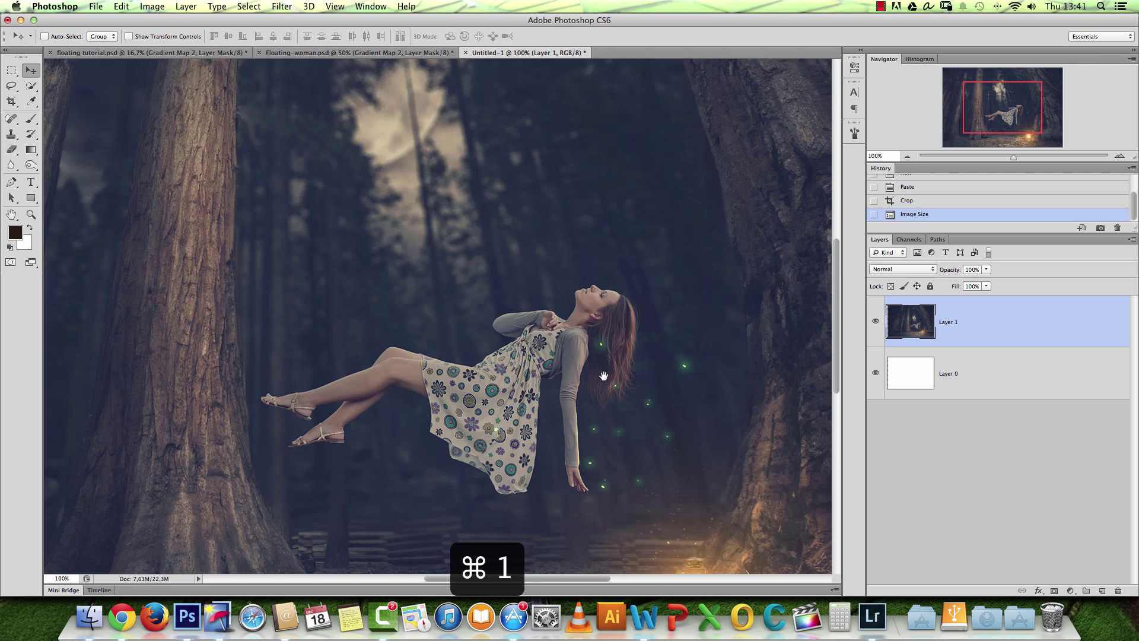
scroll(604, 375, down, 4)
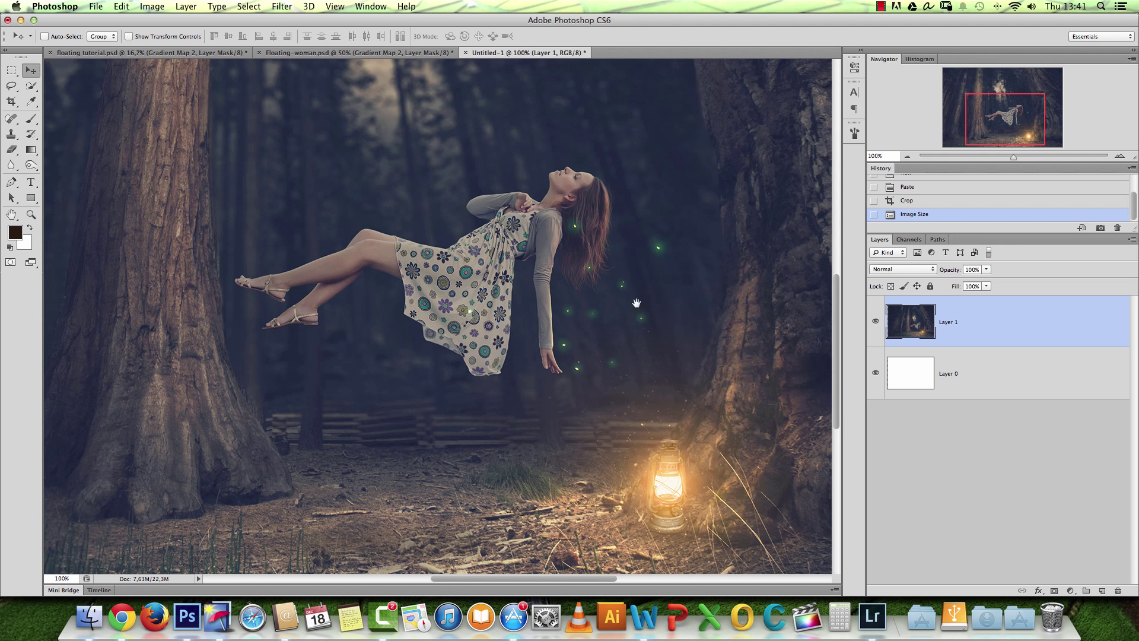
scroll(588, 218, down, 5)
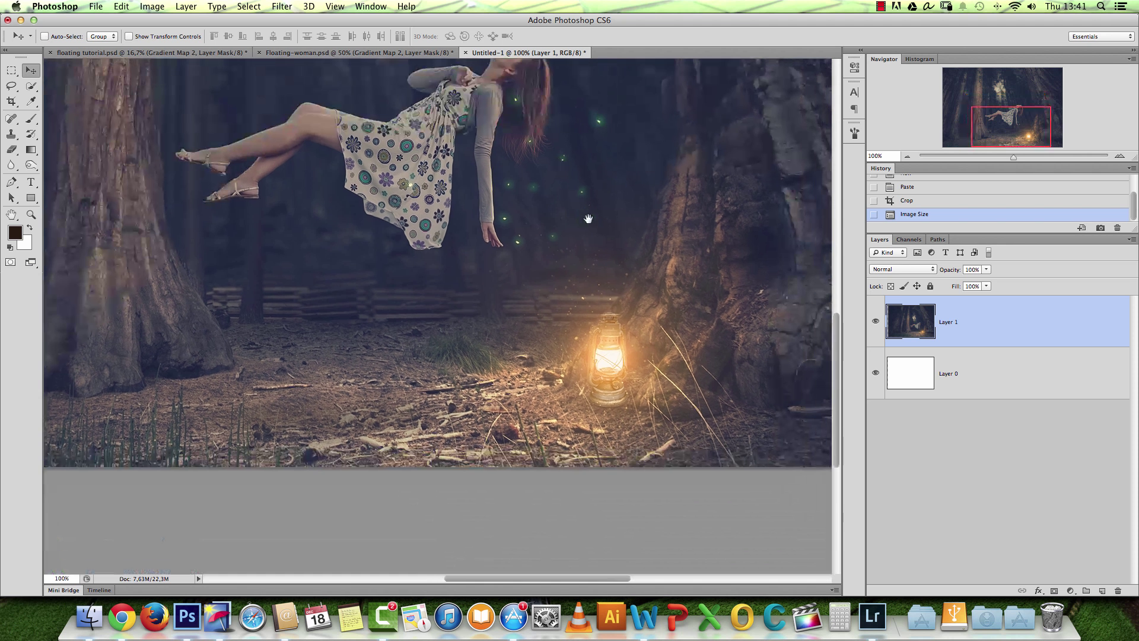
scroll(664, 291, up, 4)
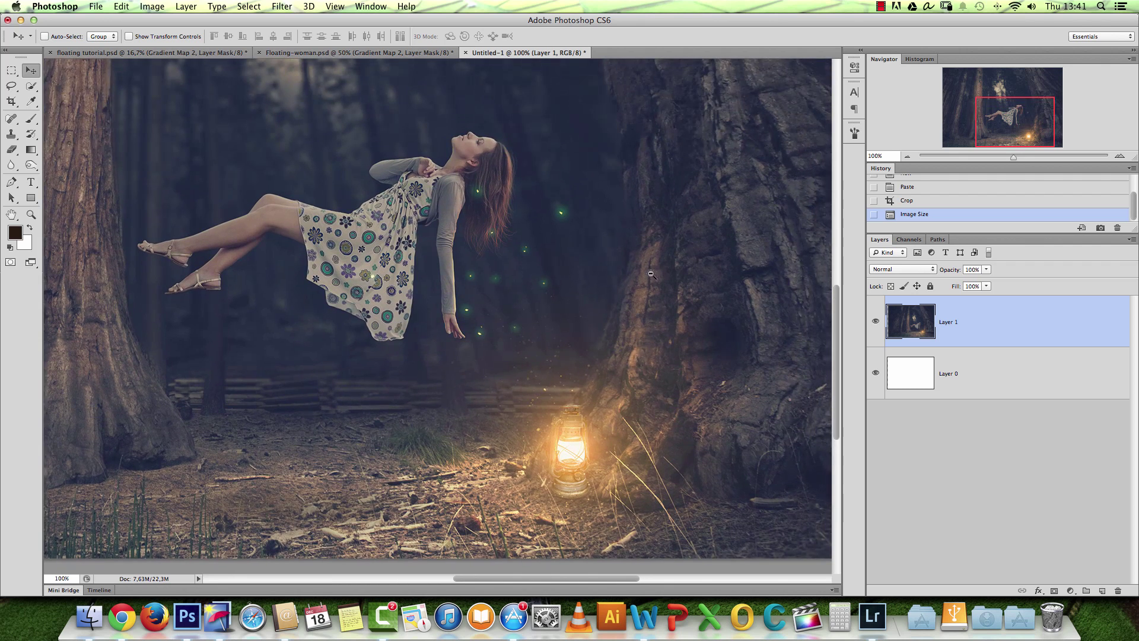
alt+click(654, 276)
alt+click(654, 275)
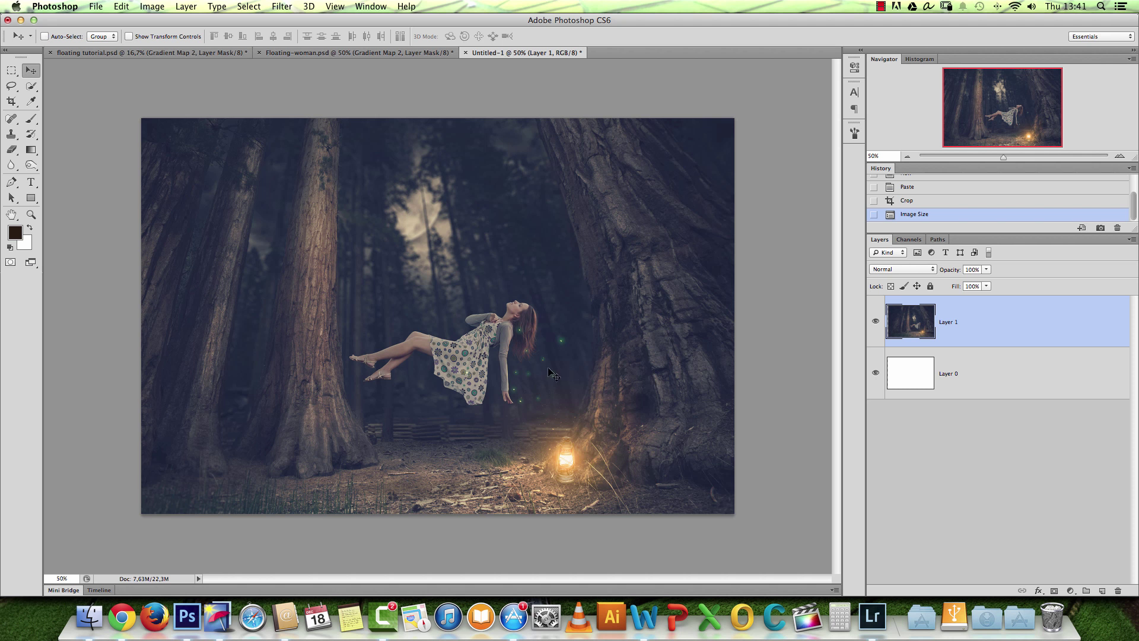
click(1119, 155)
mouse_move(639, 301)
mouse_down()
mouse_move(649, 279)
mouse_move(653, 304)
mouse_up()
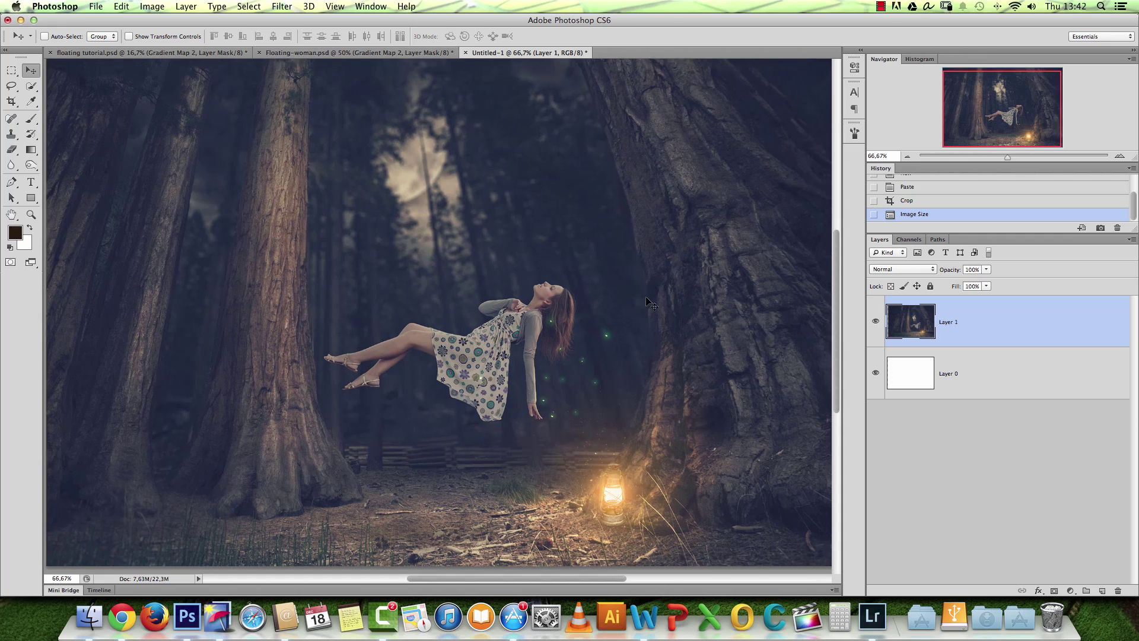